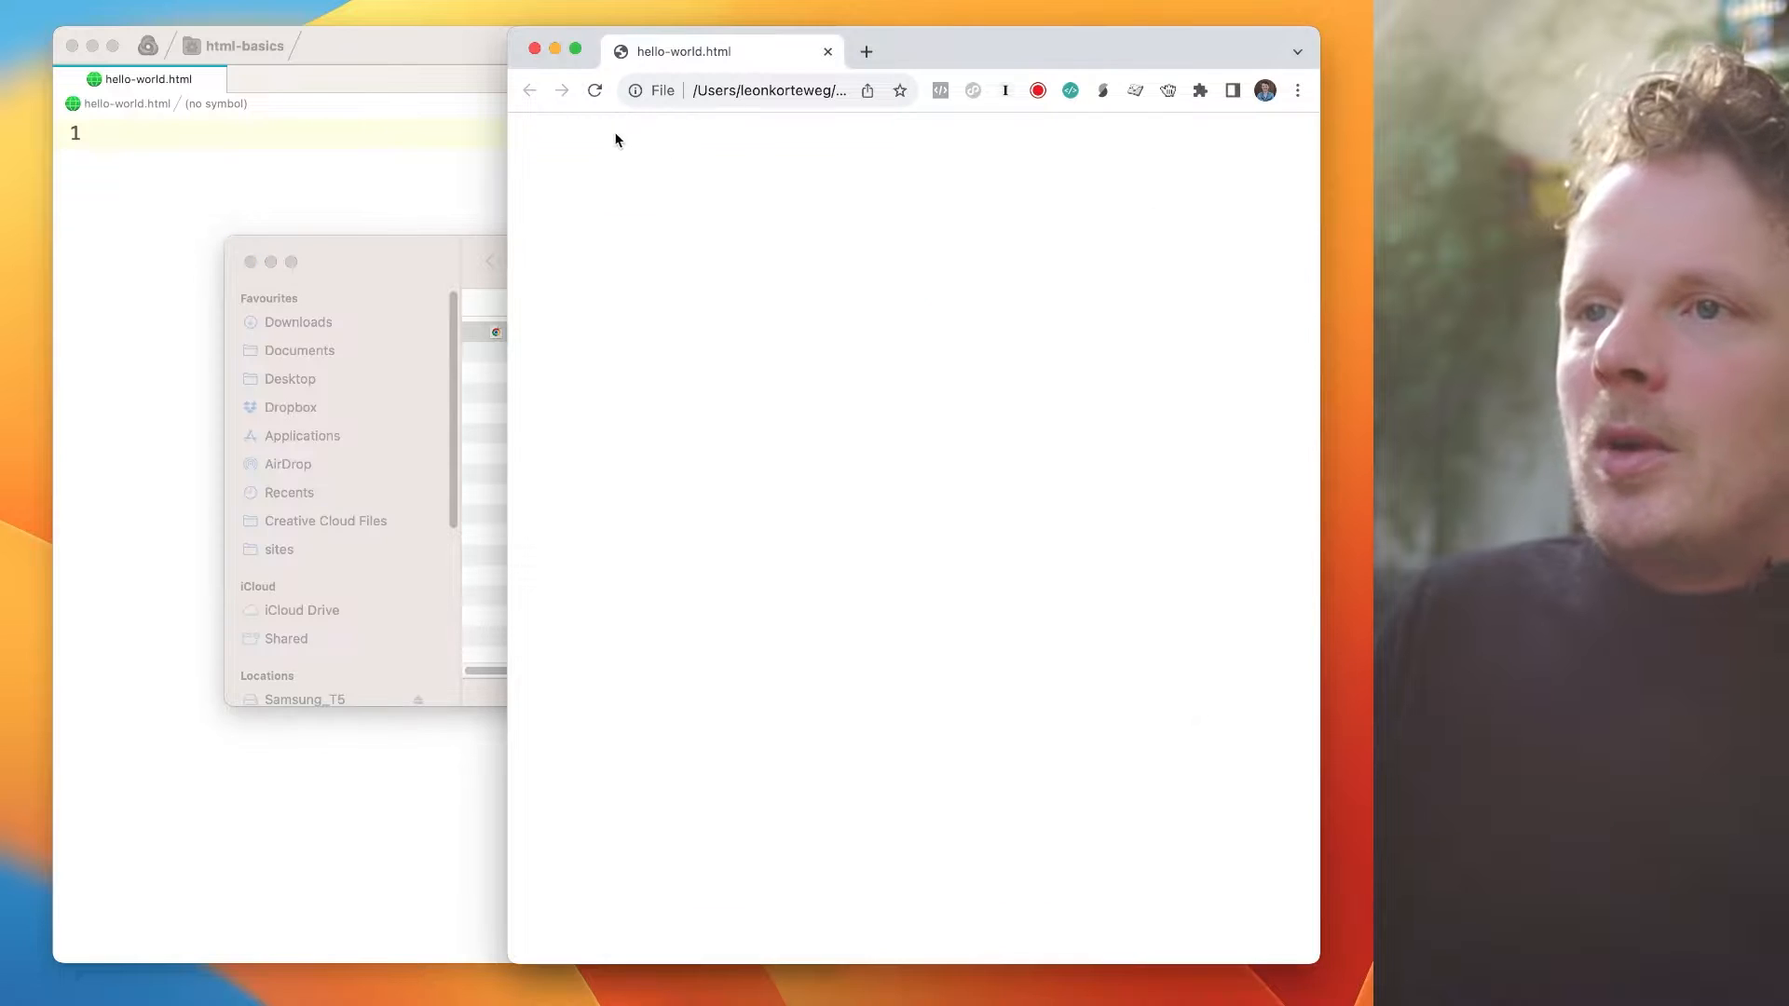
- Load the web analytics consultancy's website in a new browser tab
click(408, 177)
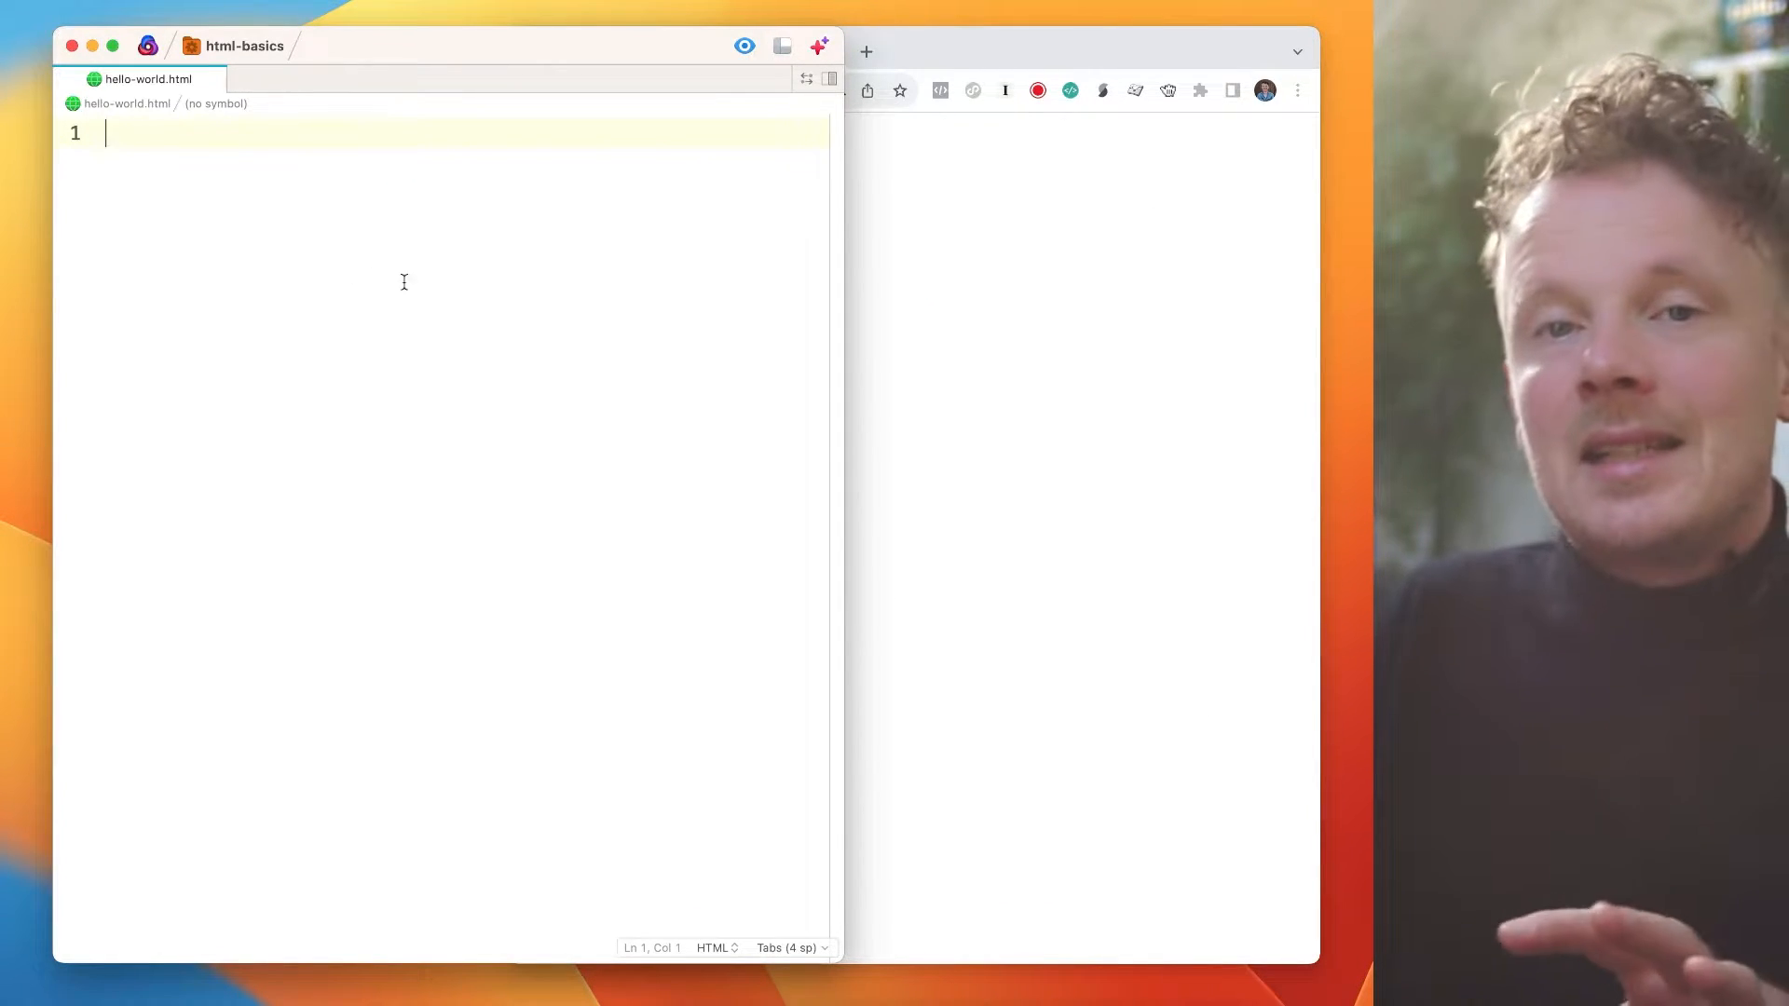
click(1006, 259)
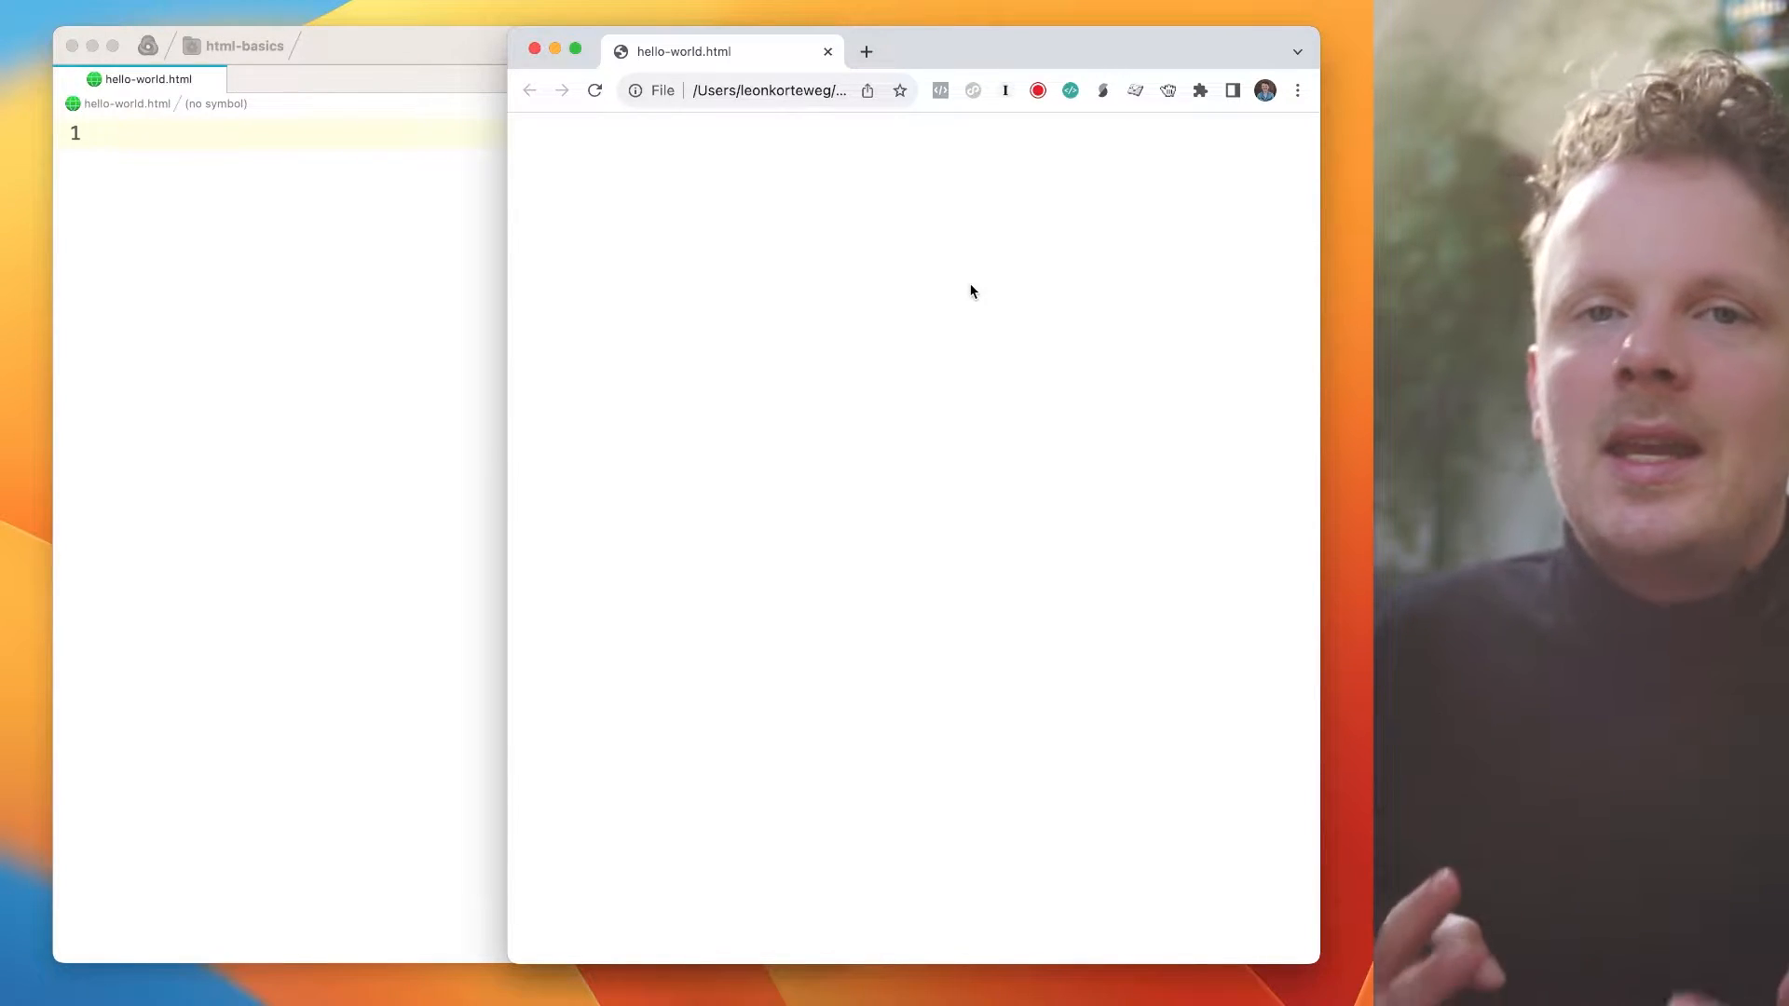
key(super+t)
text(leon)
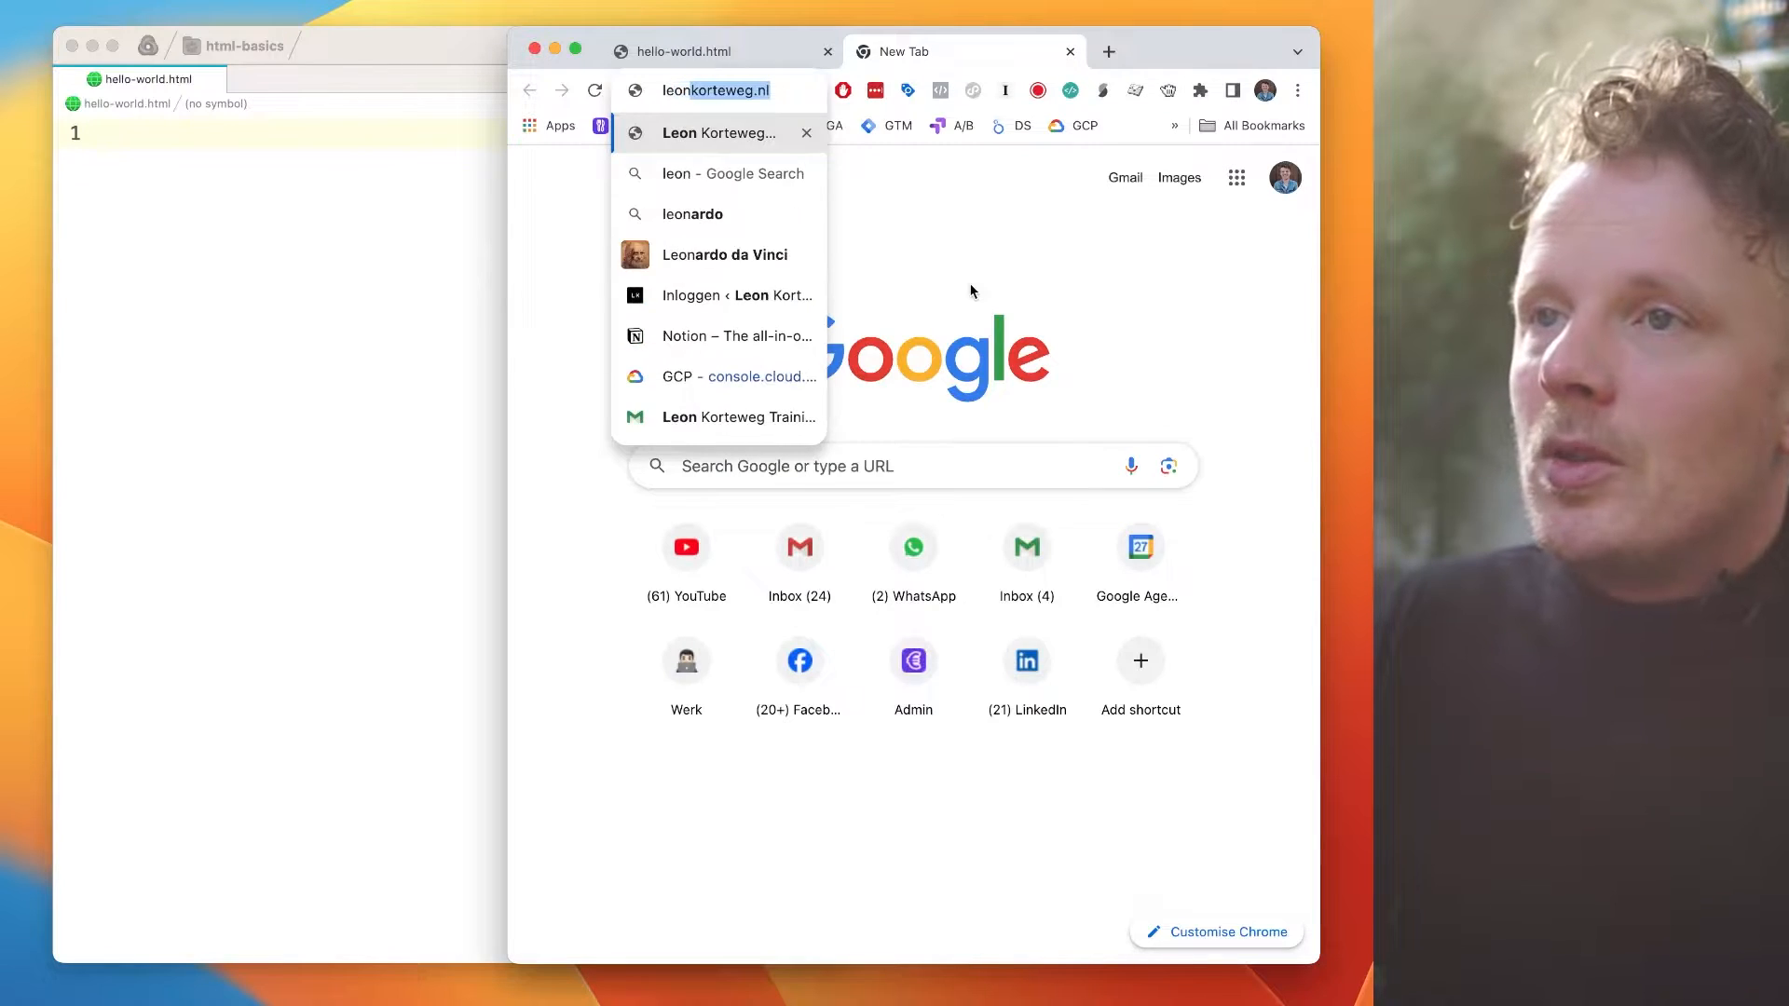
key(Return)
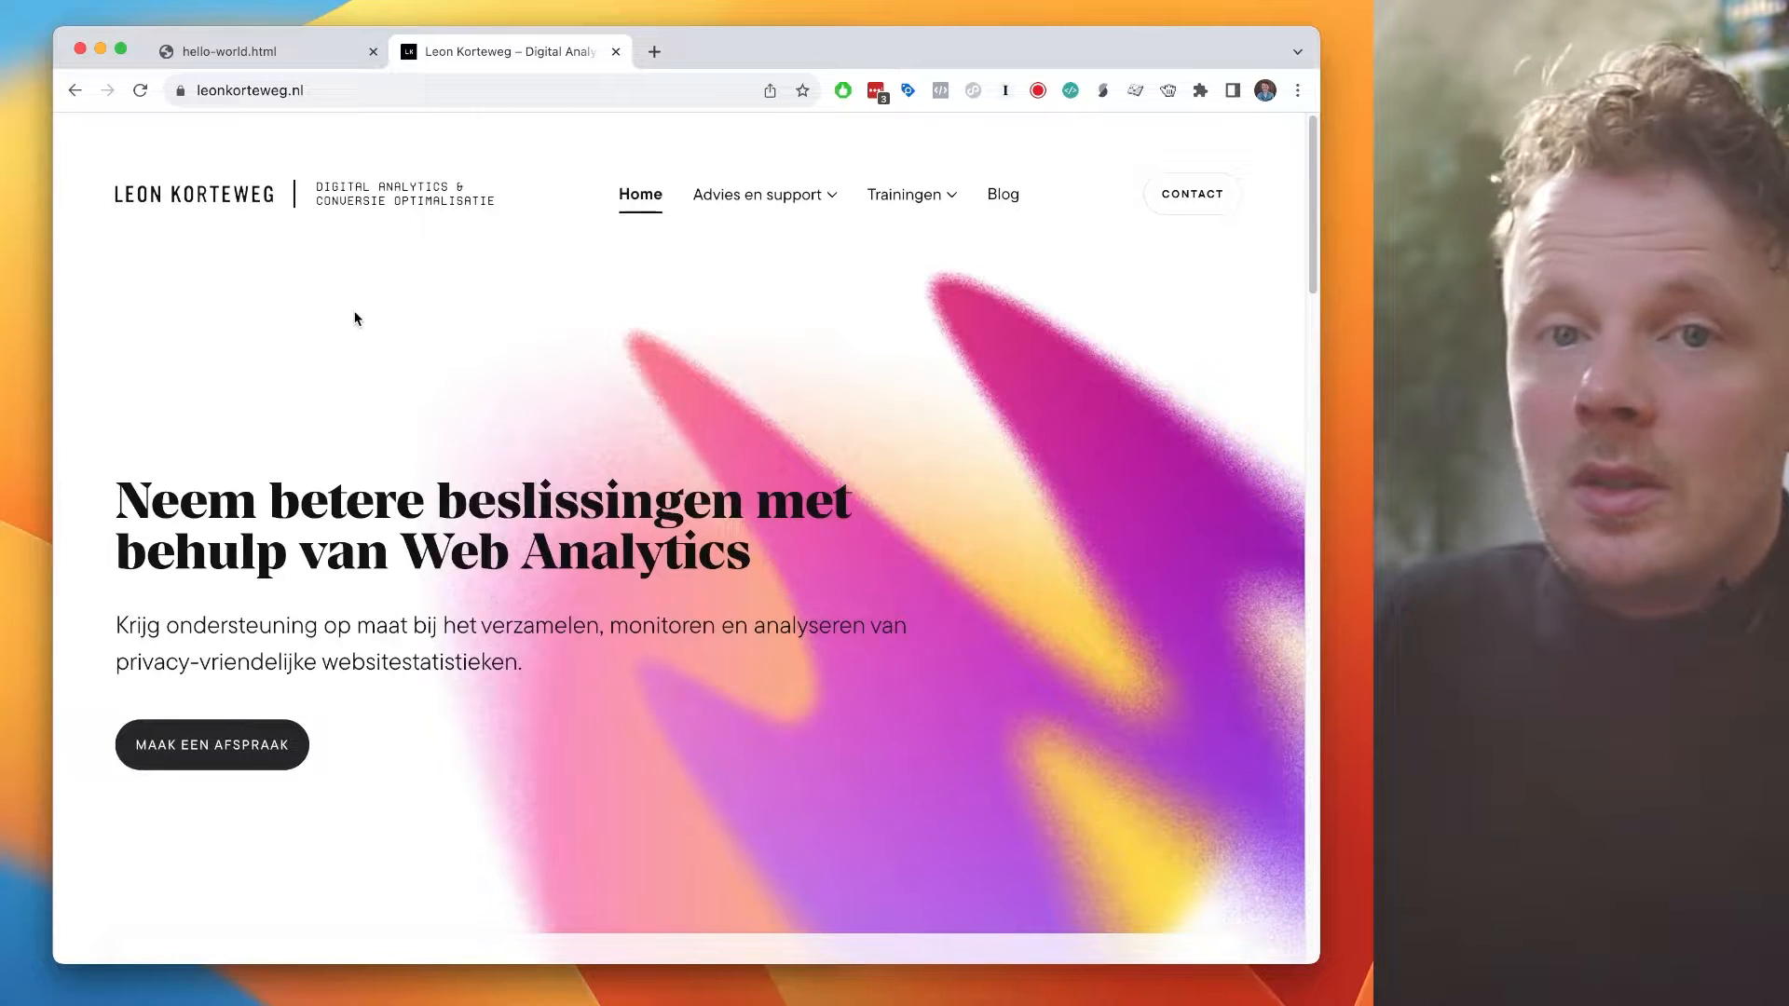
- Inspect the website's HTML in the developer tools, dock them to the right side and widen the code area
right_click(354, 315)
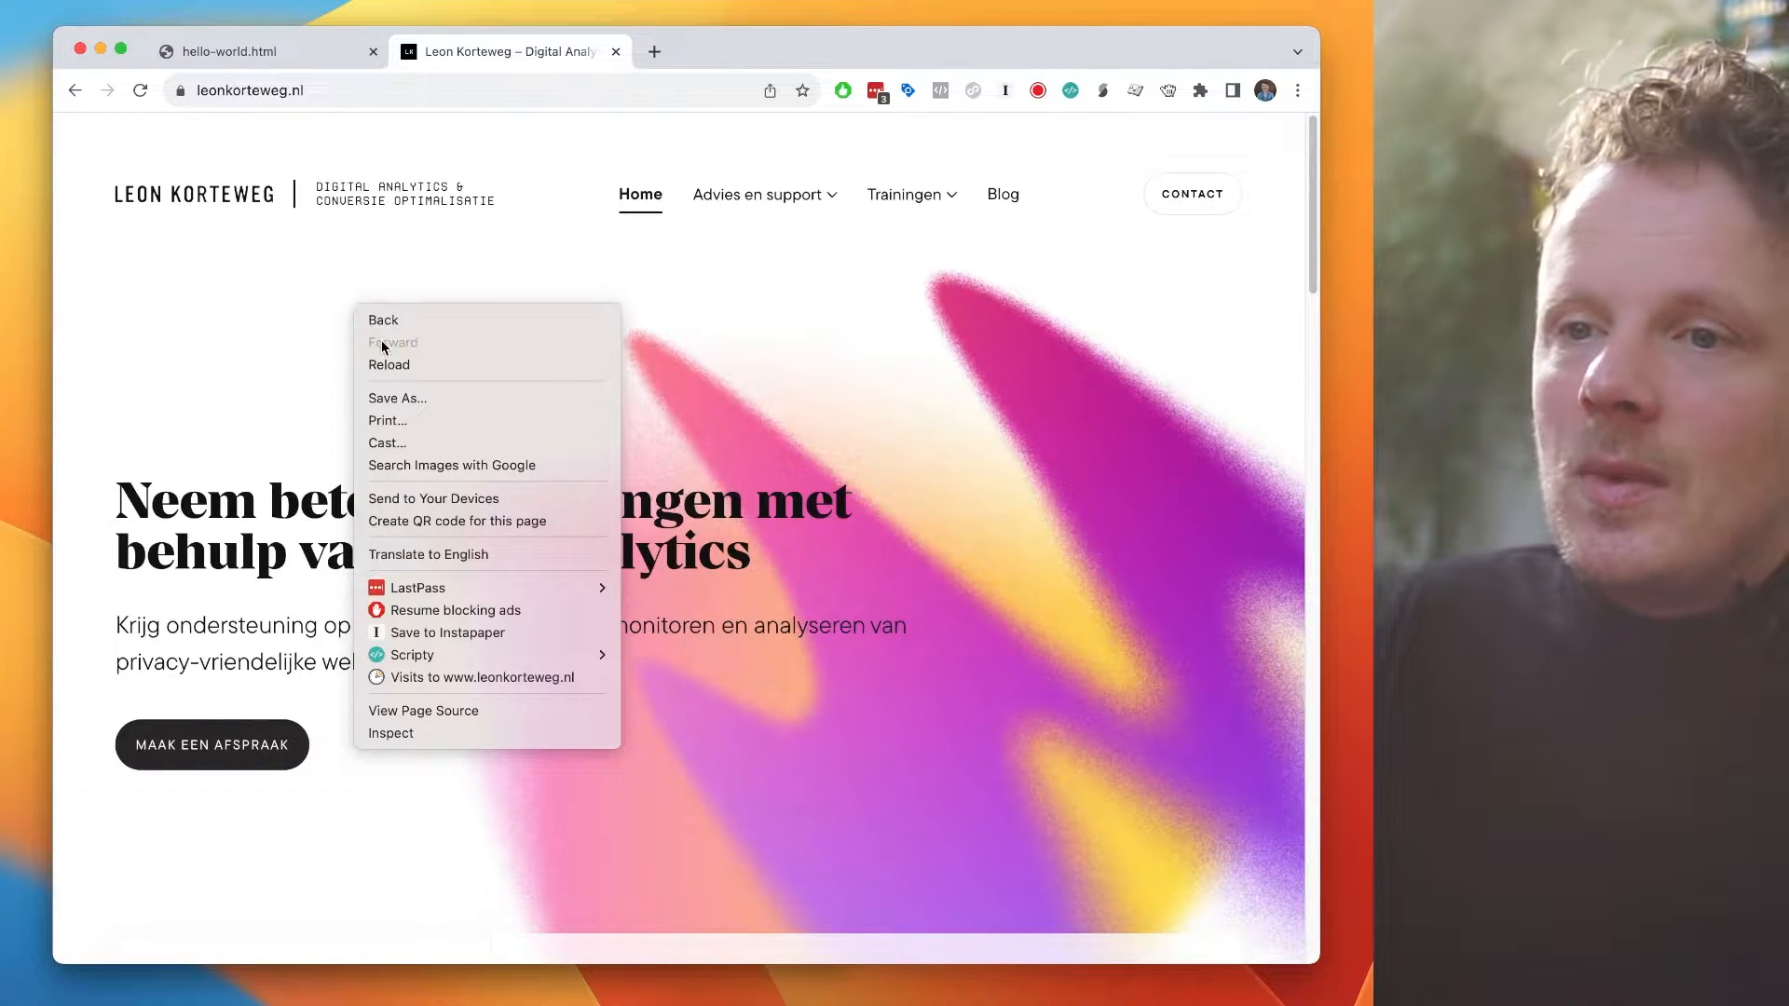
right_click(209, 375)
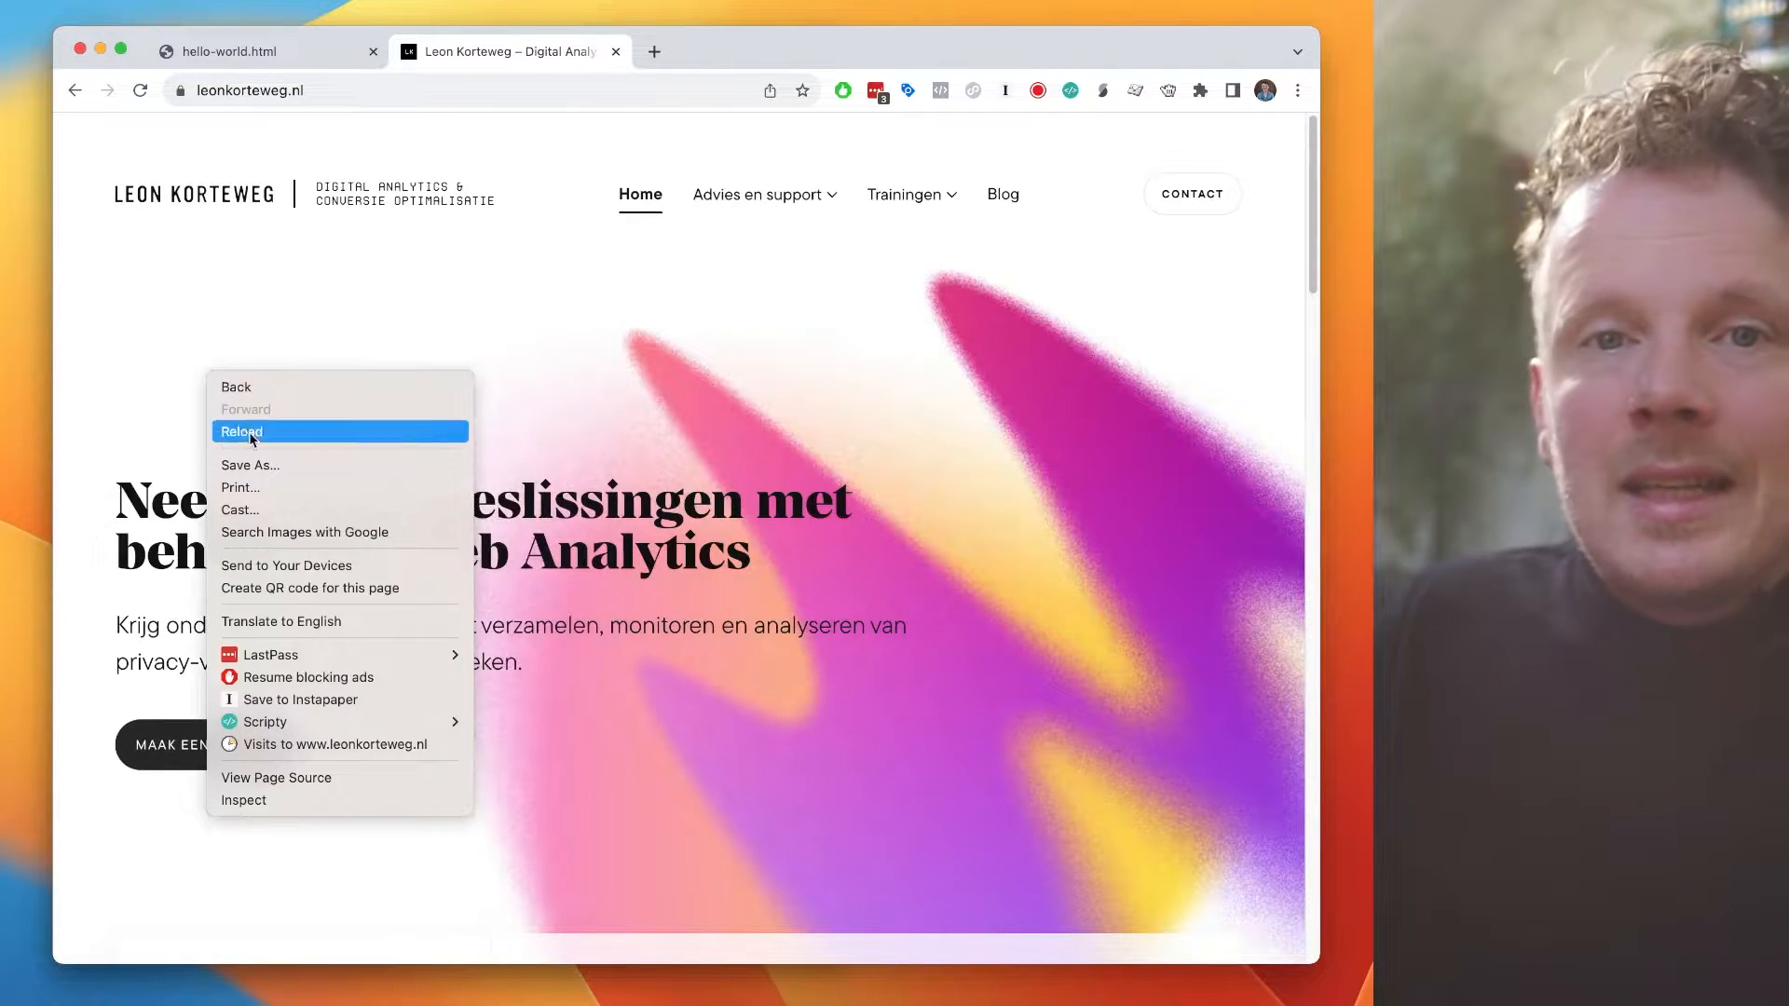
click(328, 797)
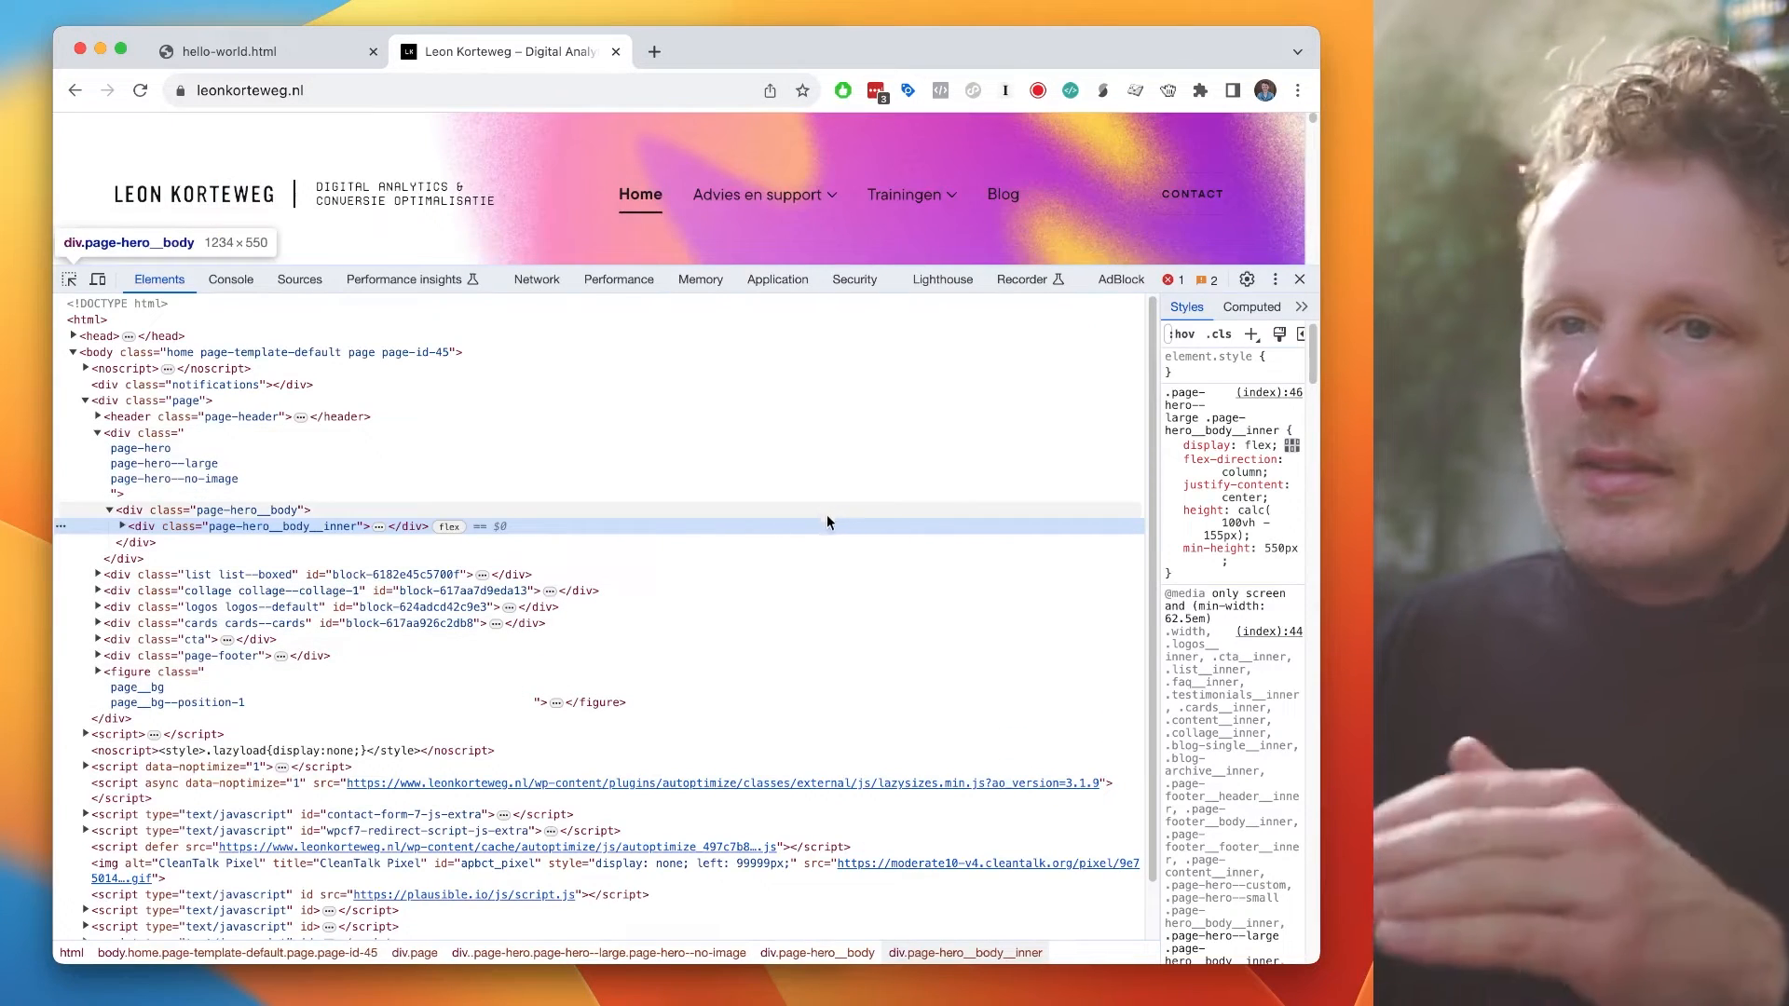
click(1276, 281)
click(1295, 314)
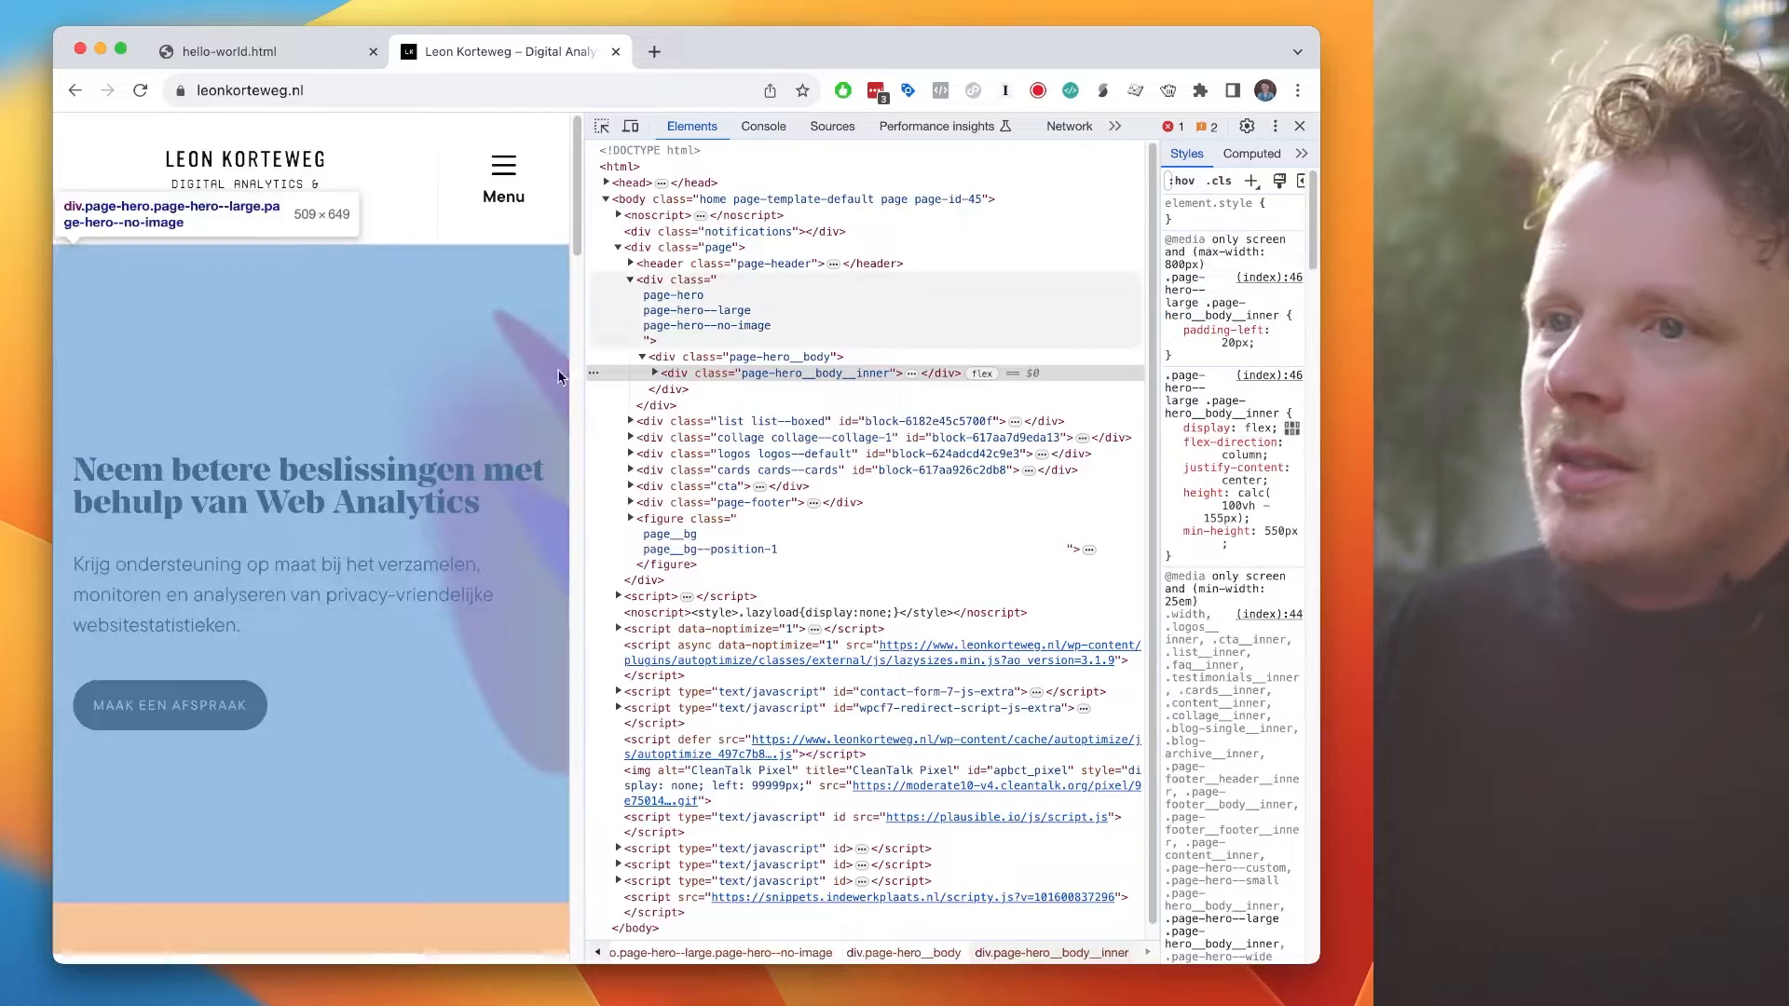
drag(588, 382, 405, 377)
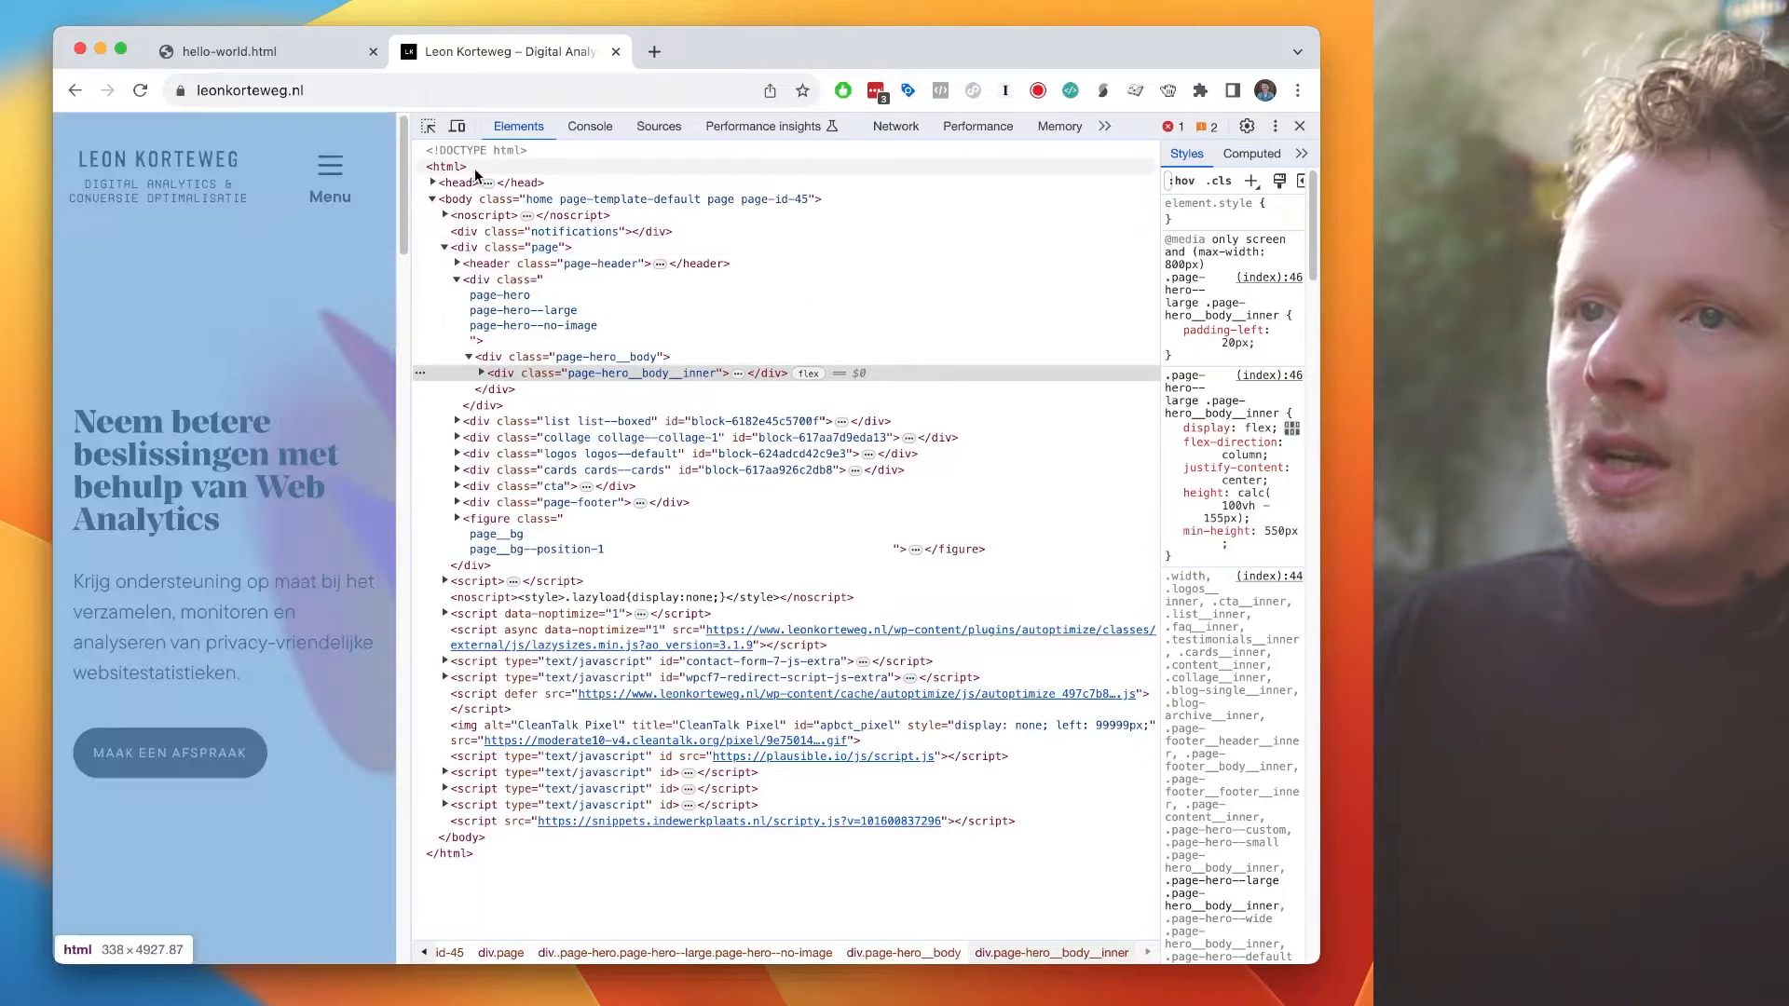
- Go back to the blank hello-world.html page, narrow the browser window and switch to the code editor
click(260, 52)
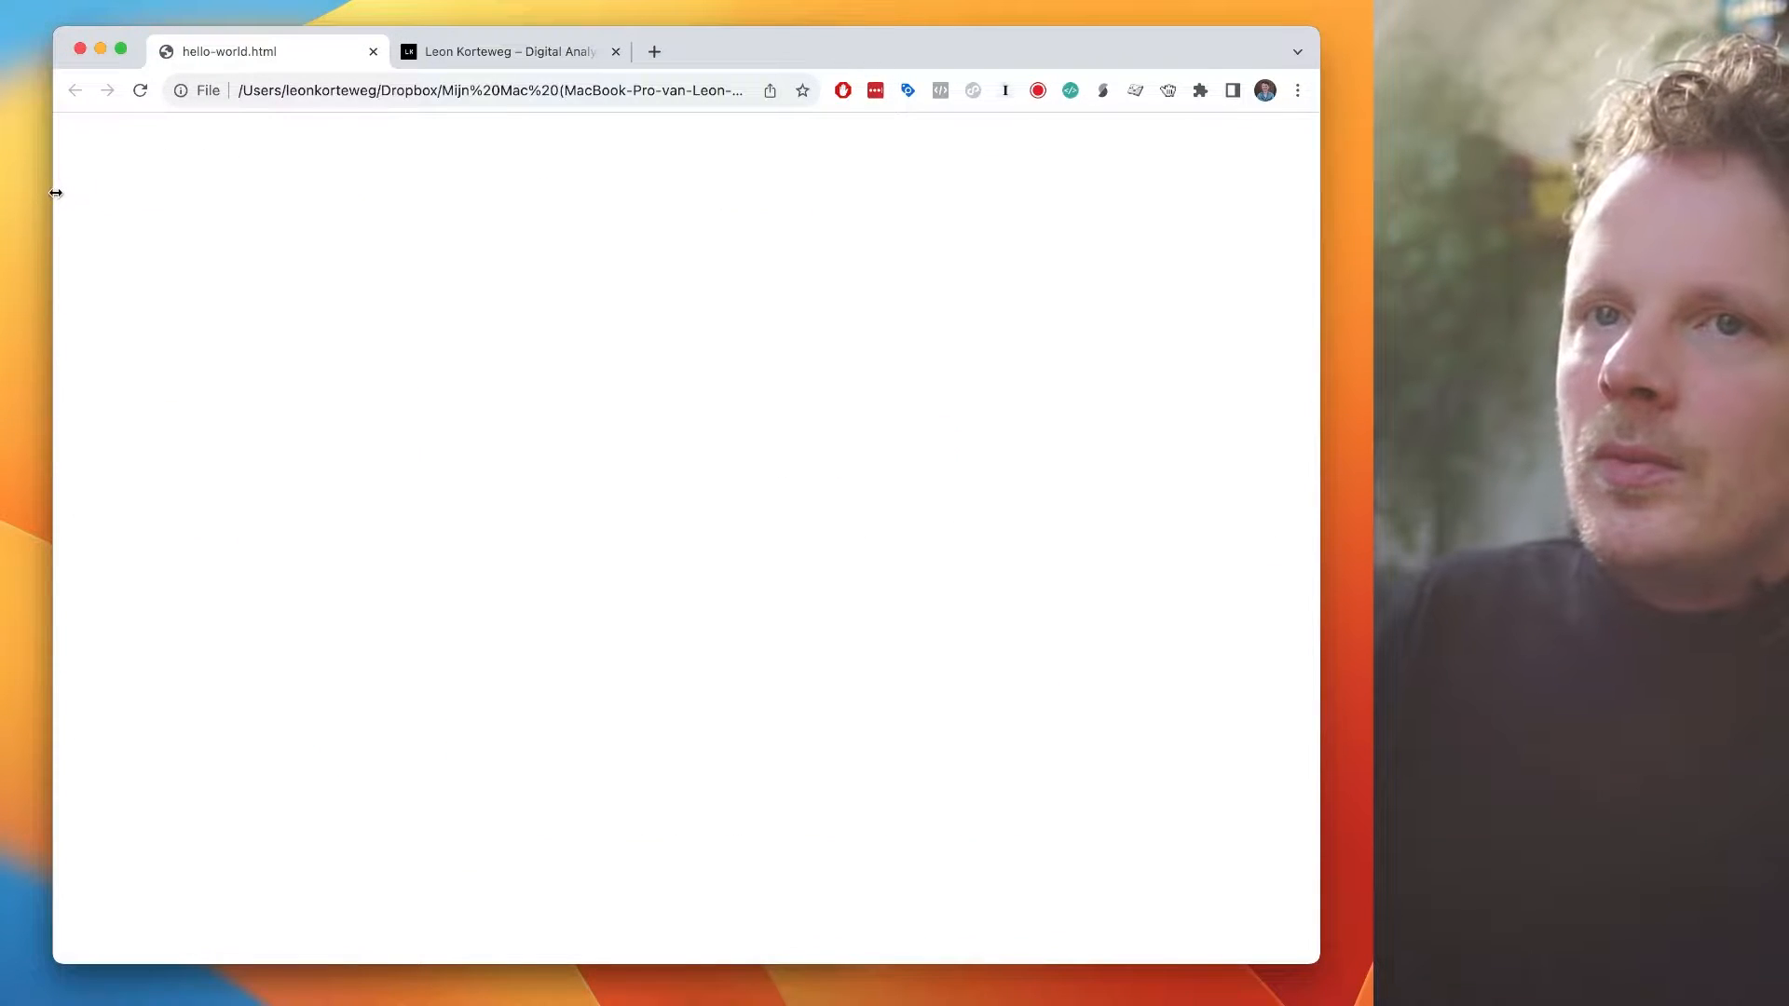
drag(56, 193, 588, 224)
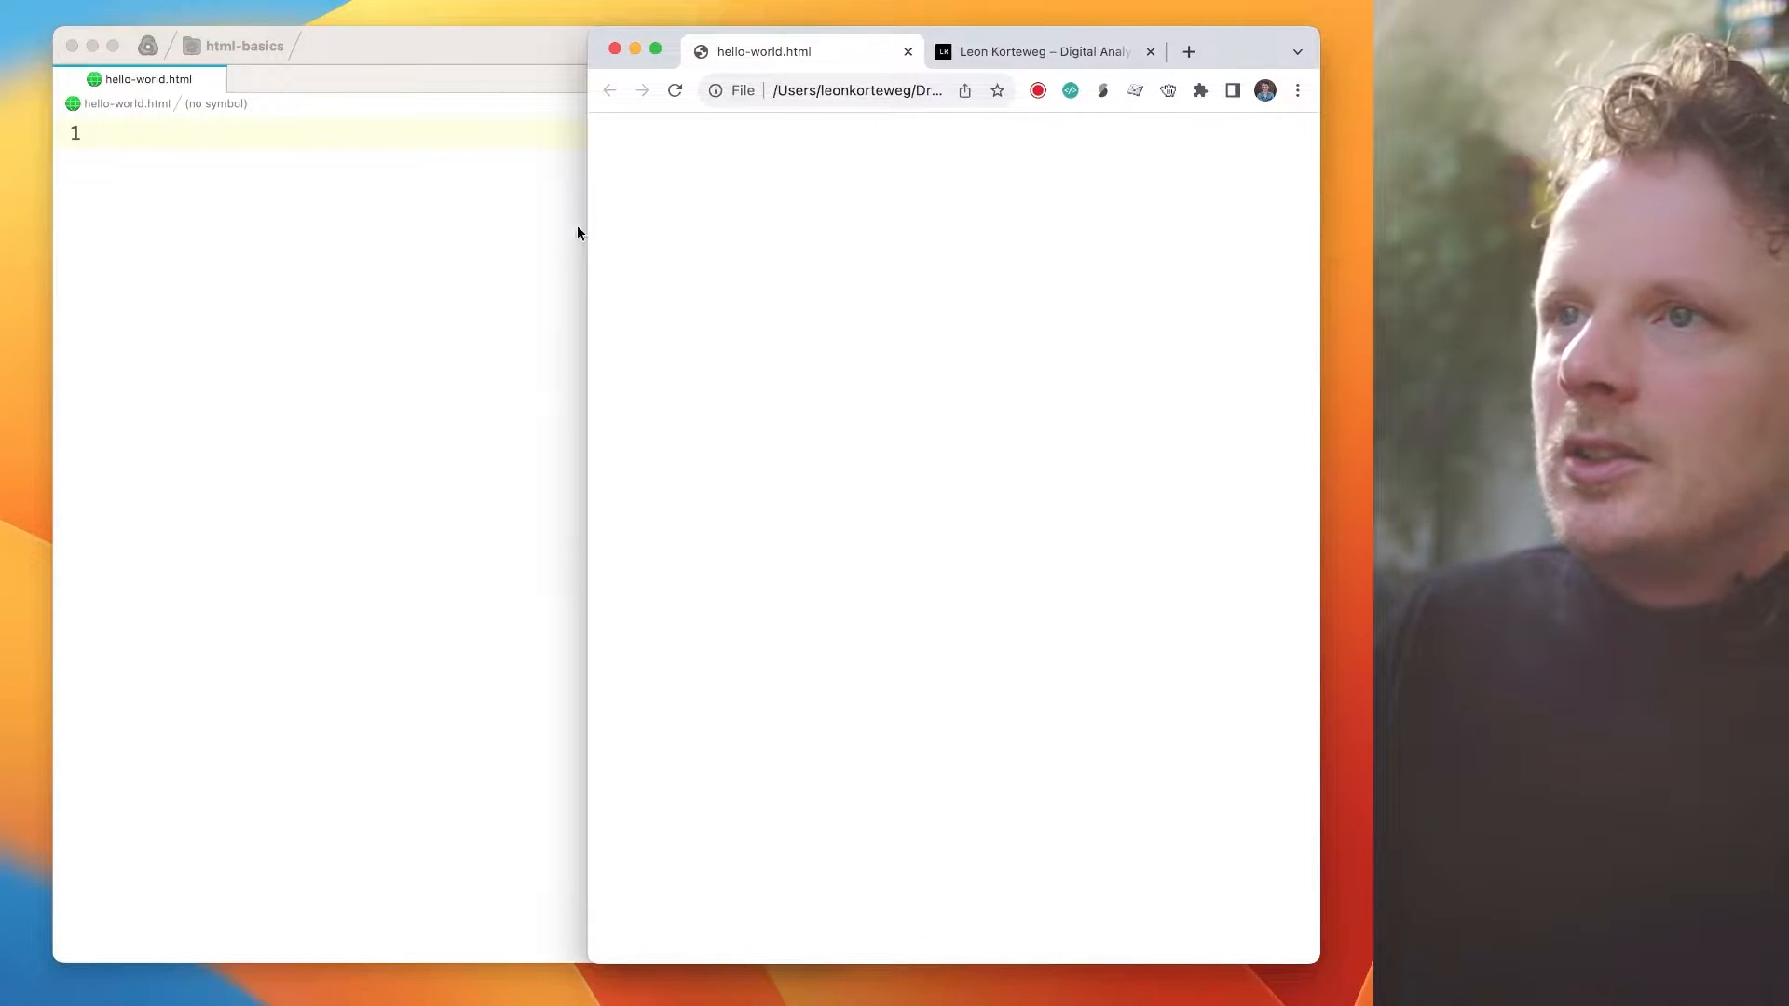
click(425, 362)
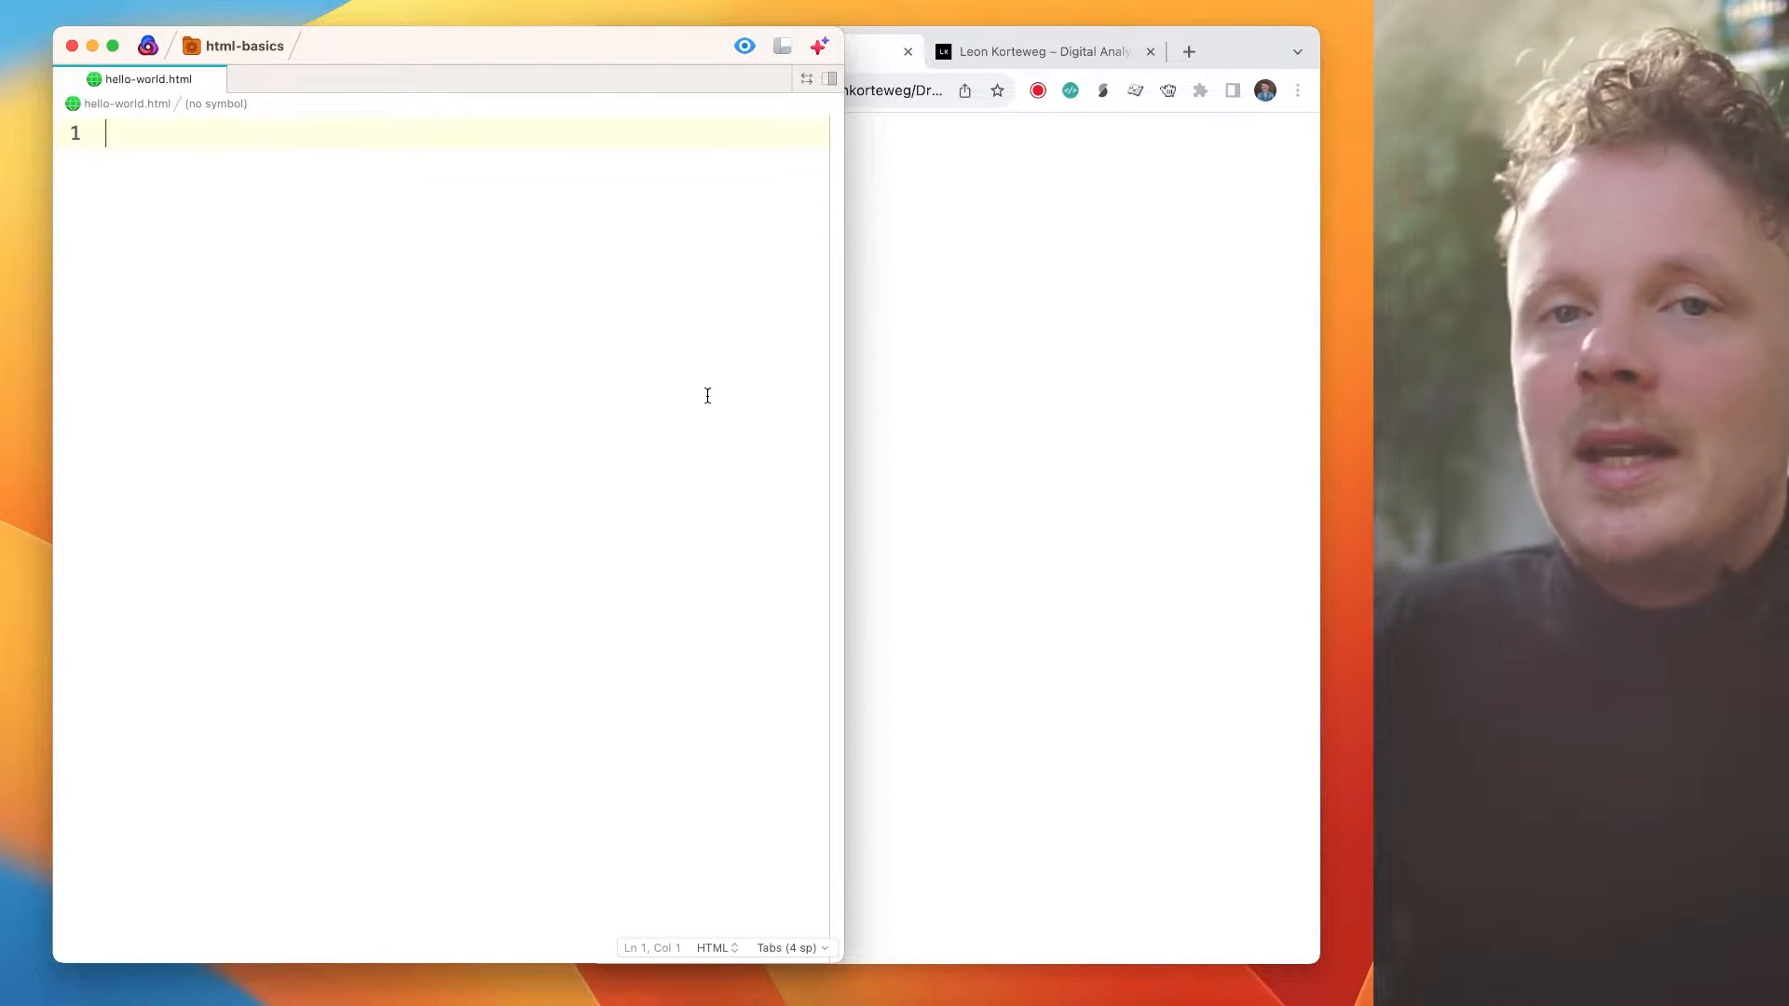
- Add an html element with opening and closing tags and an indented empty line between them
text(<ht)
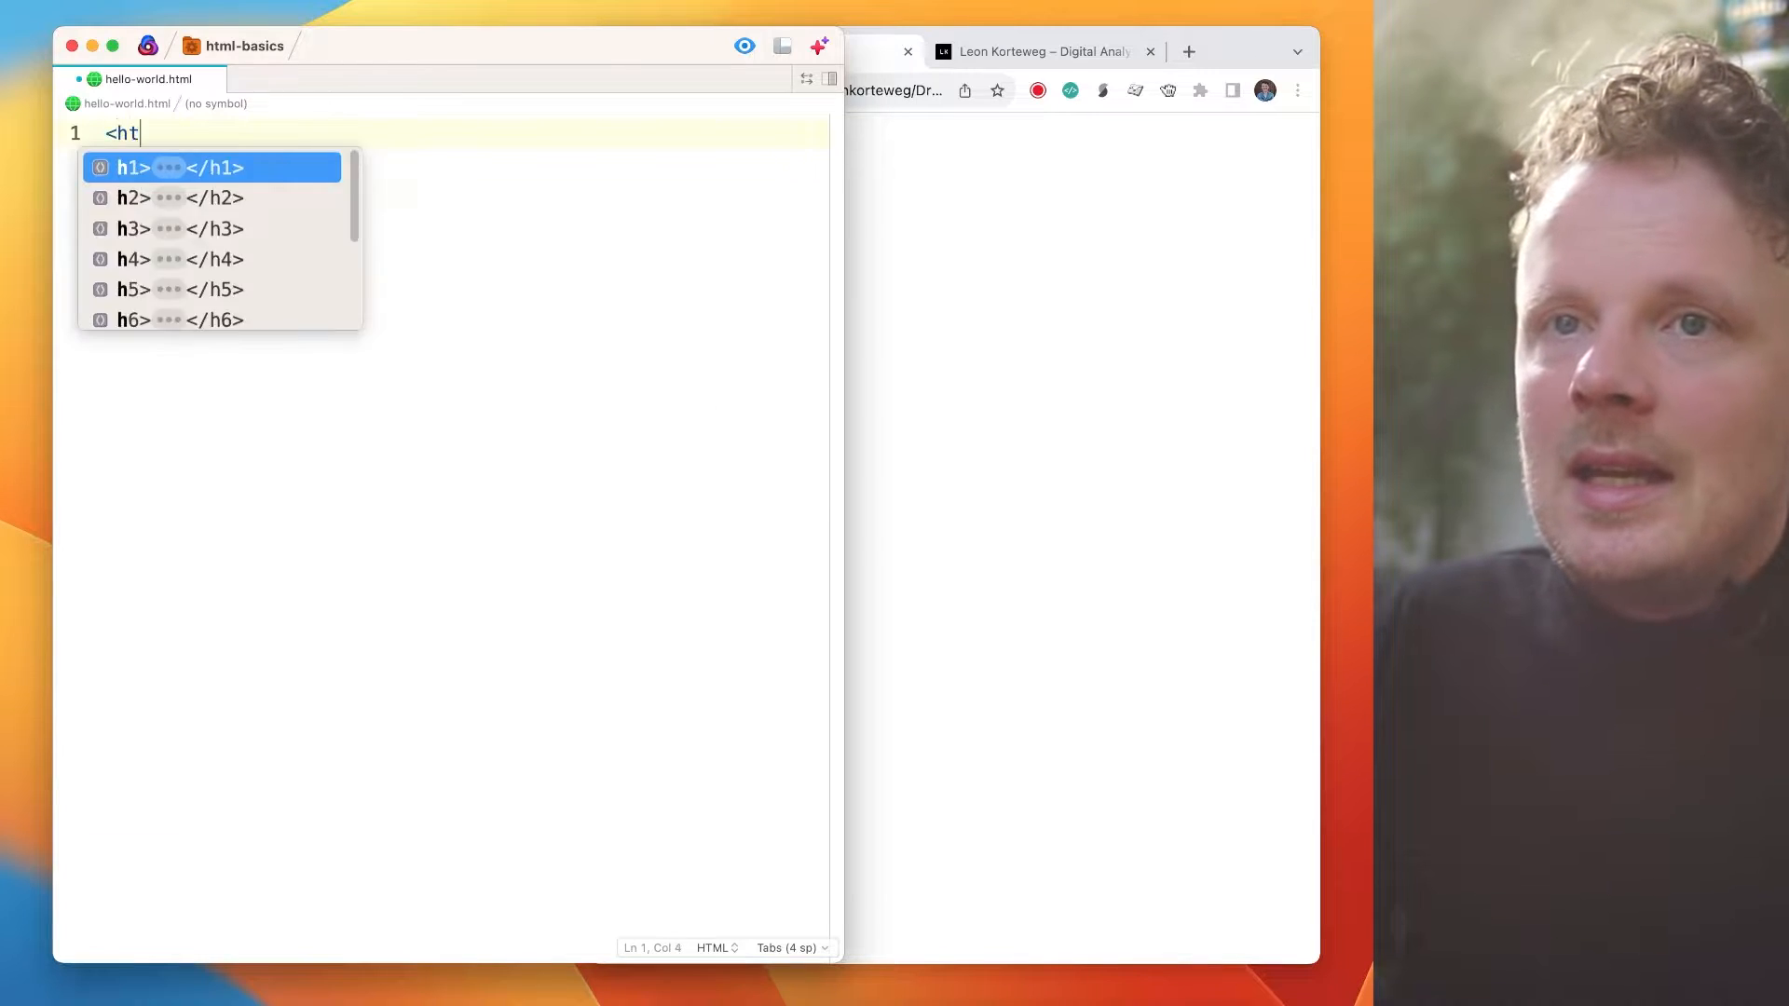
text(ml>)
key(Return)
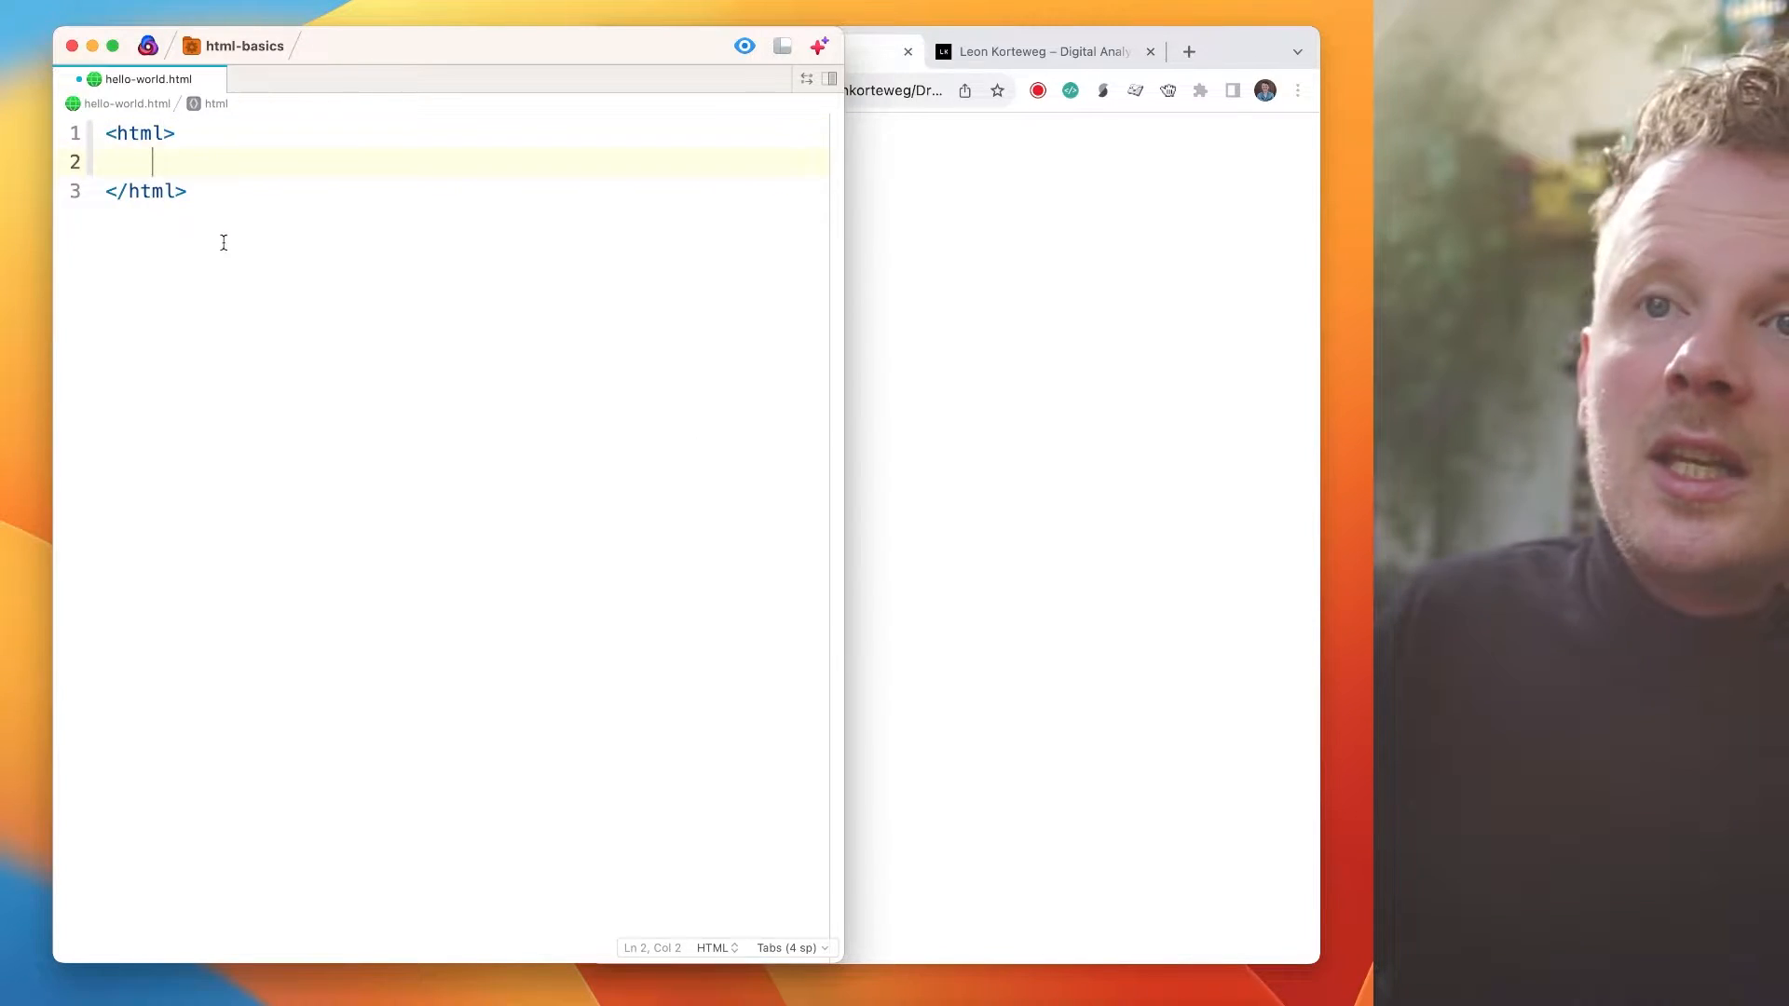
- Examine the opening and closing html tags, including the slash that marks the closing tag
triple_click(138, 131)
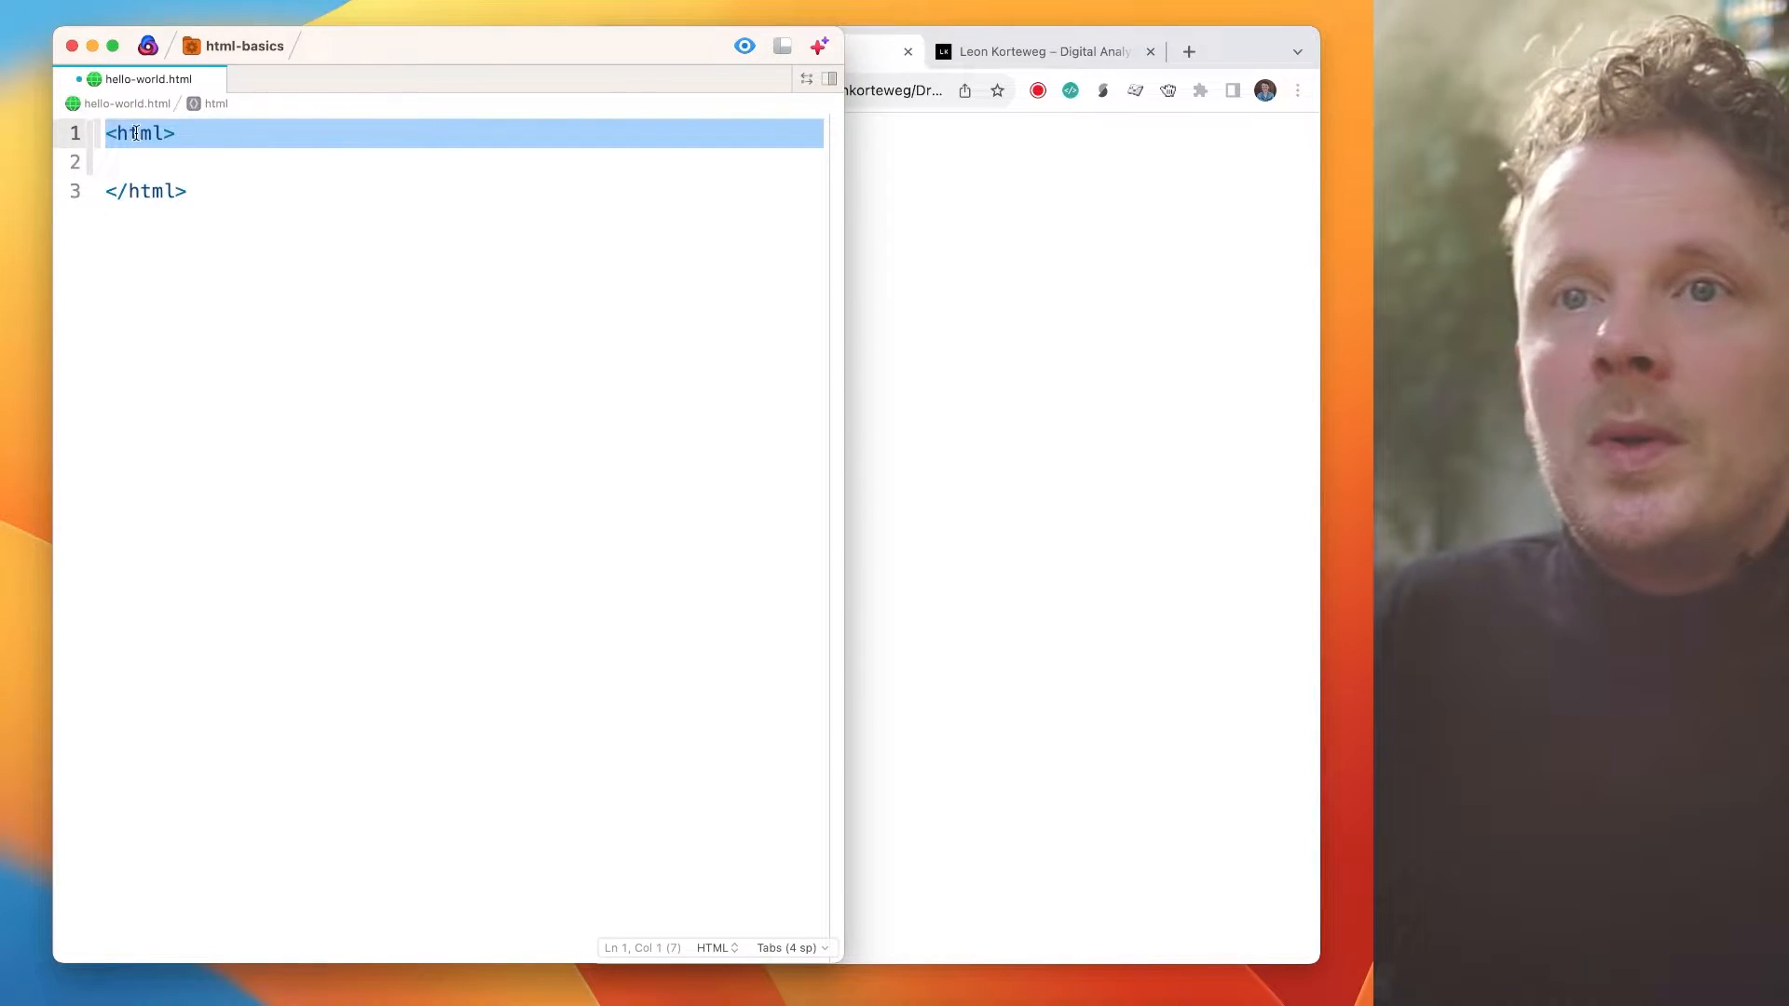
double_click(154, 191)
click(126, 193)
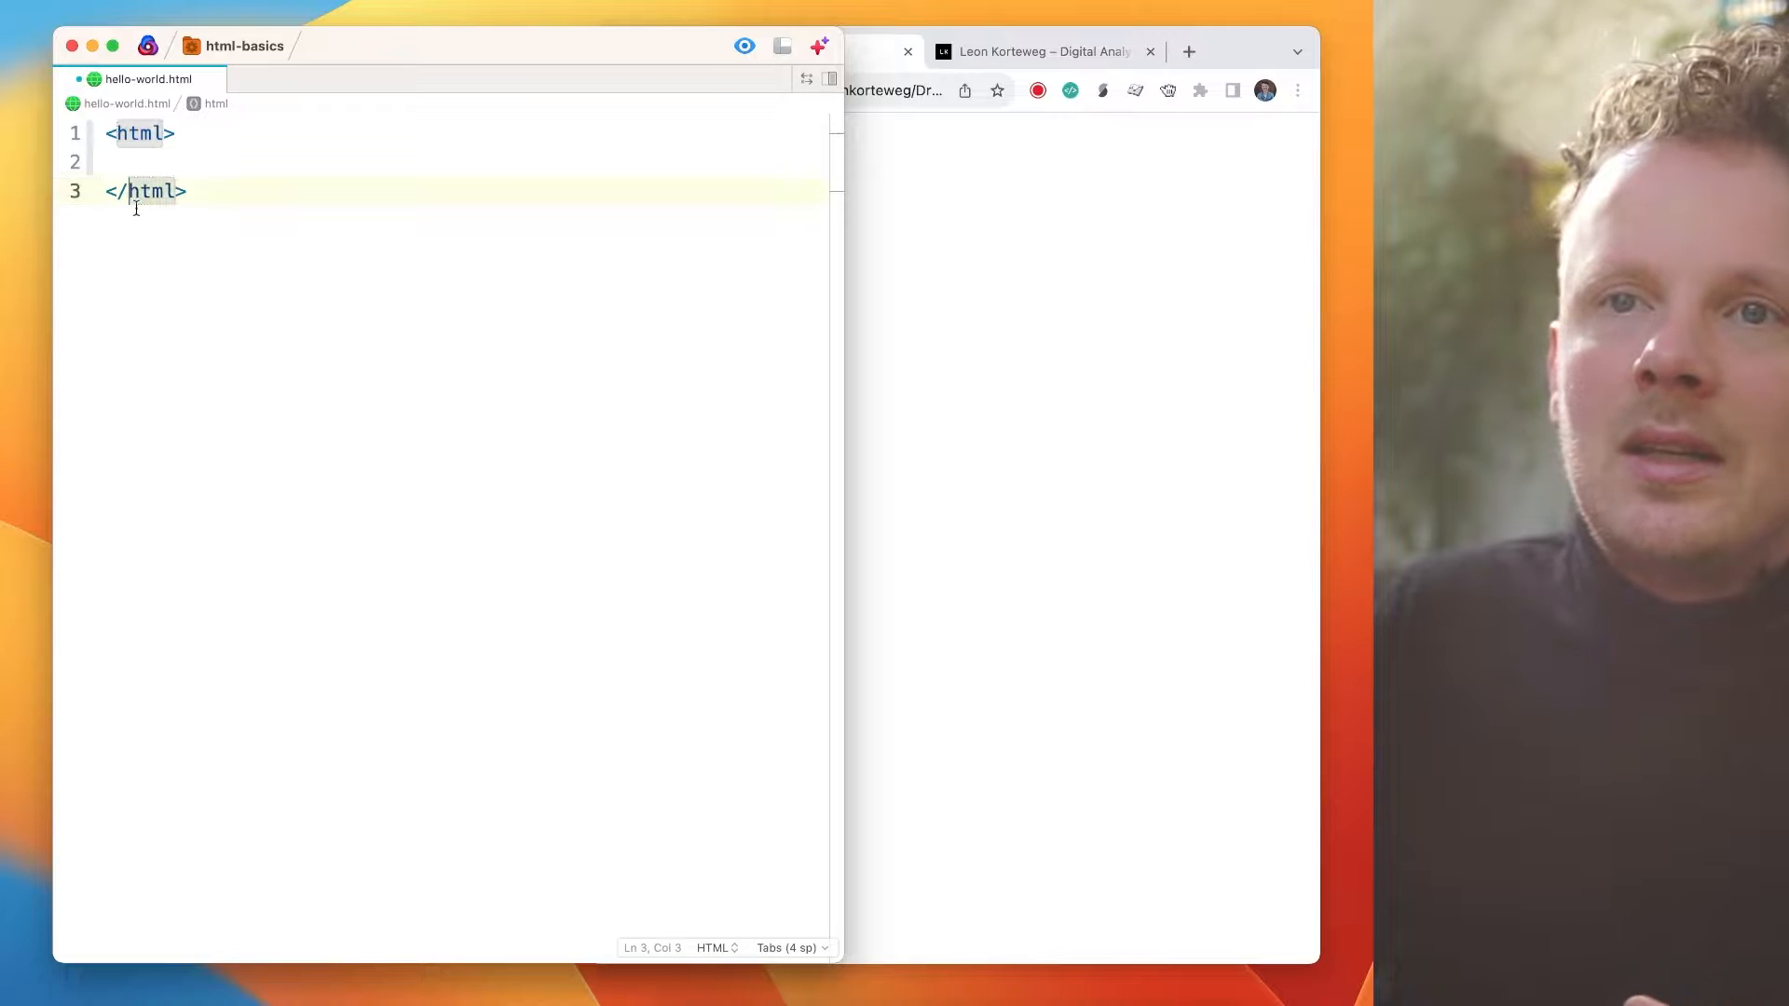
key(shift+Left)
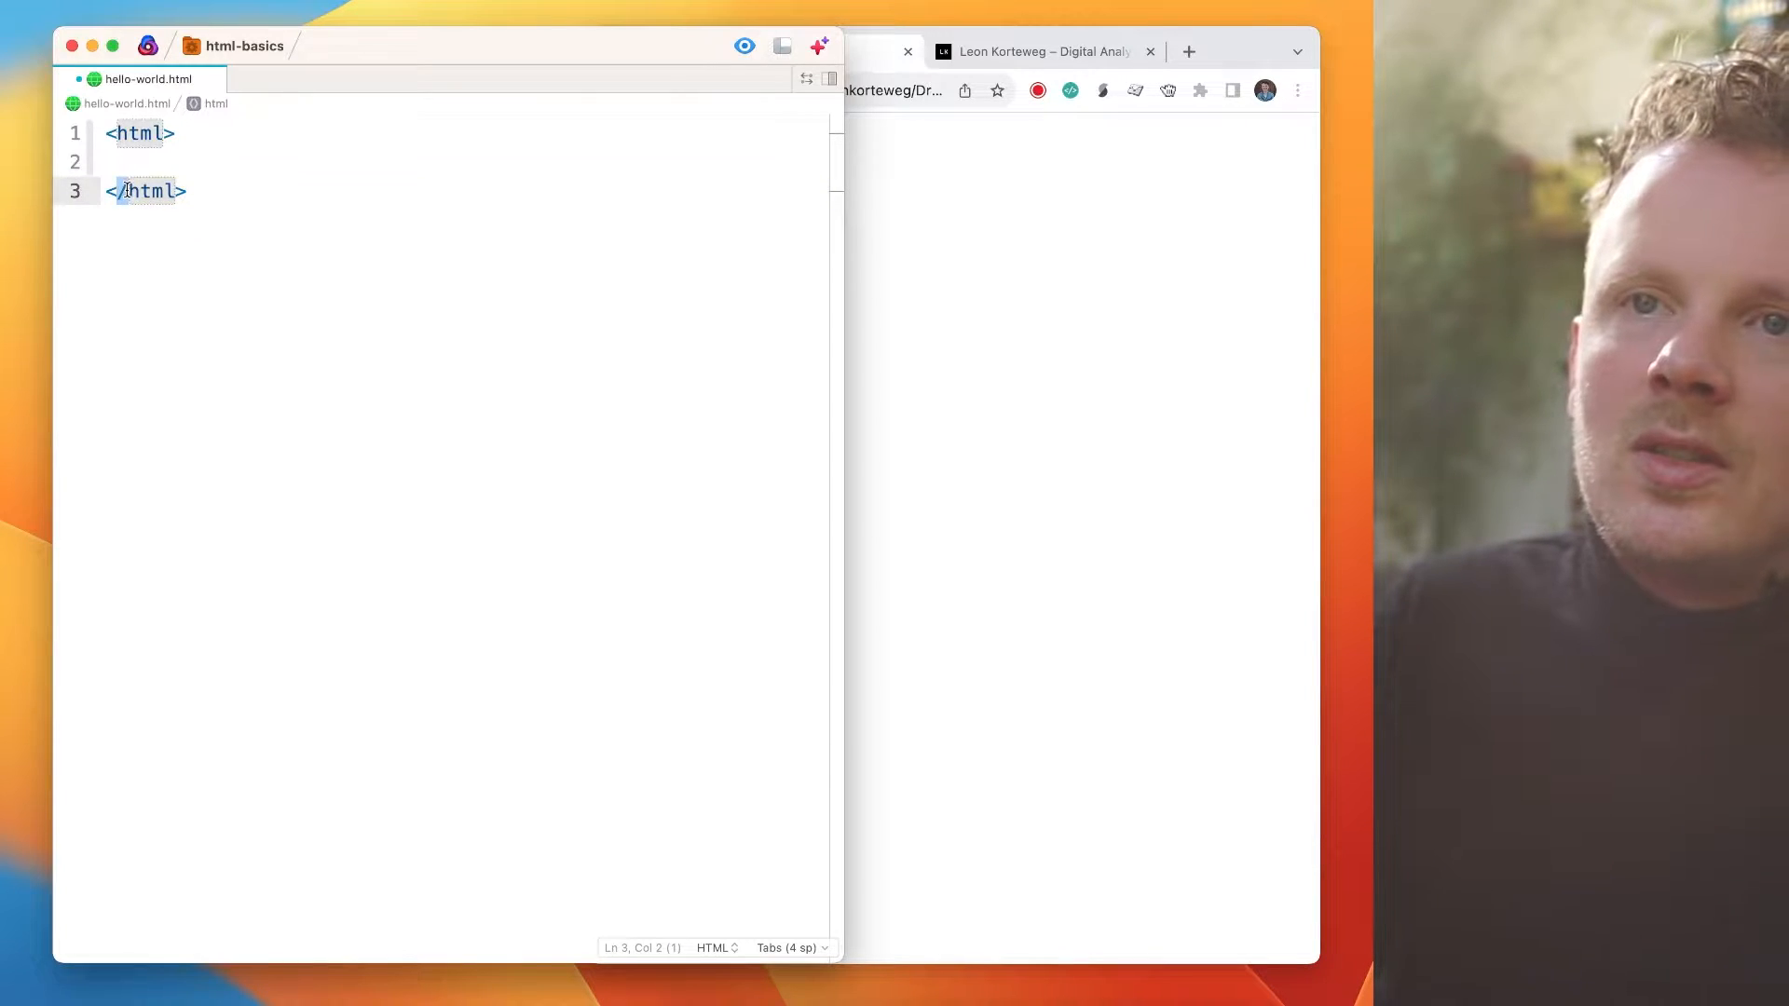
click(151, 194)
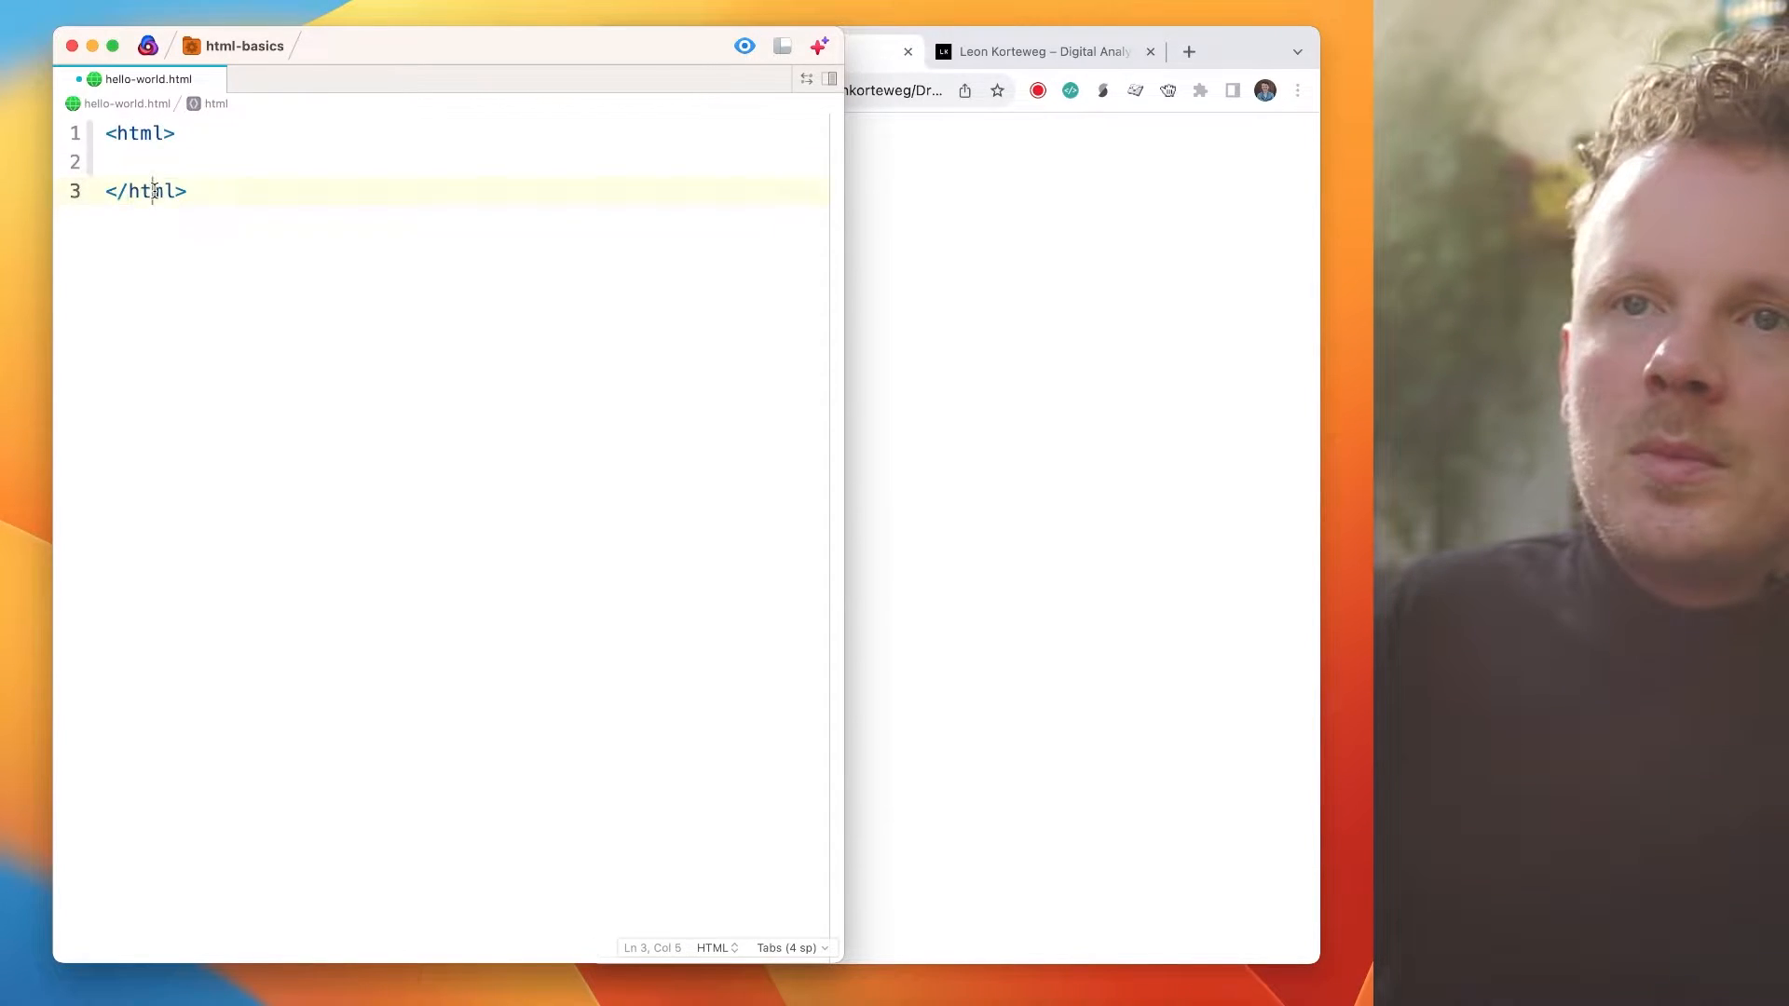
triple_click(145, 135)
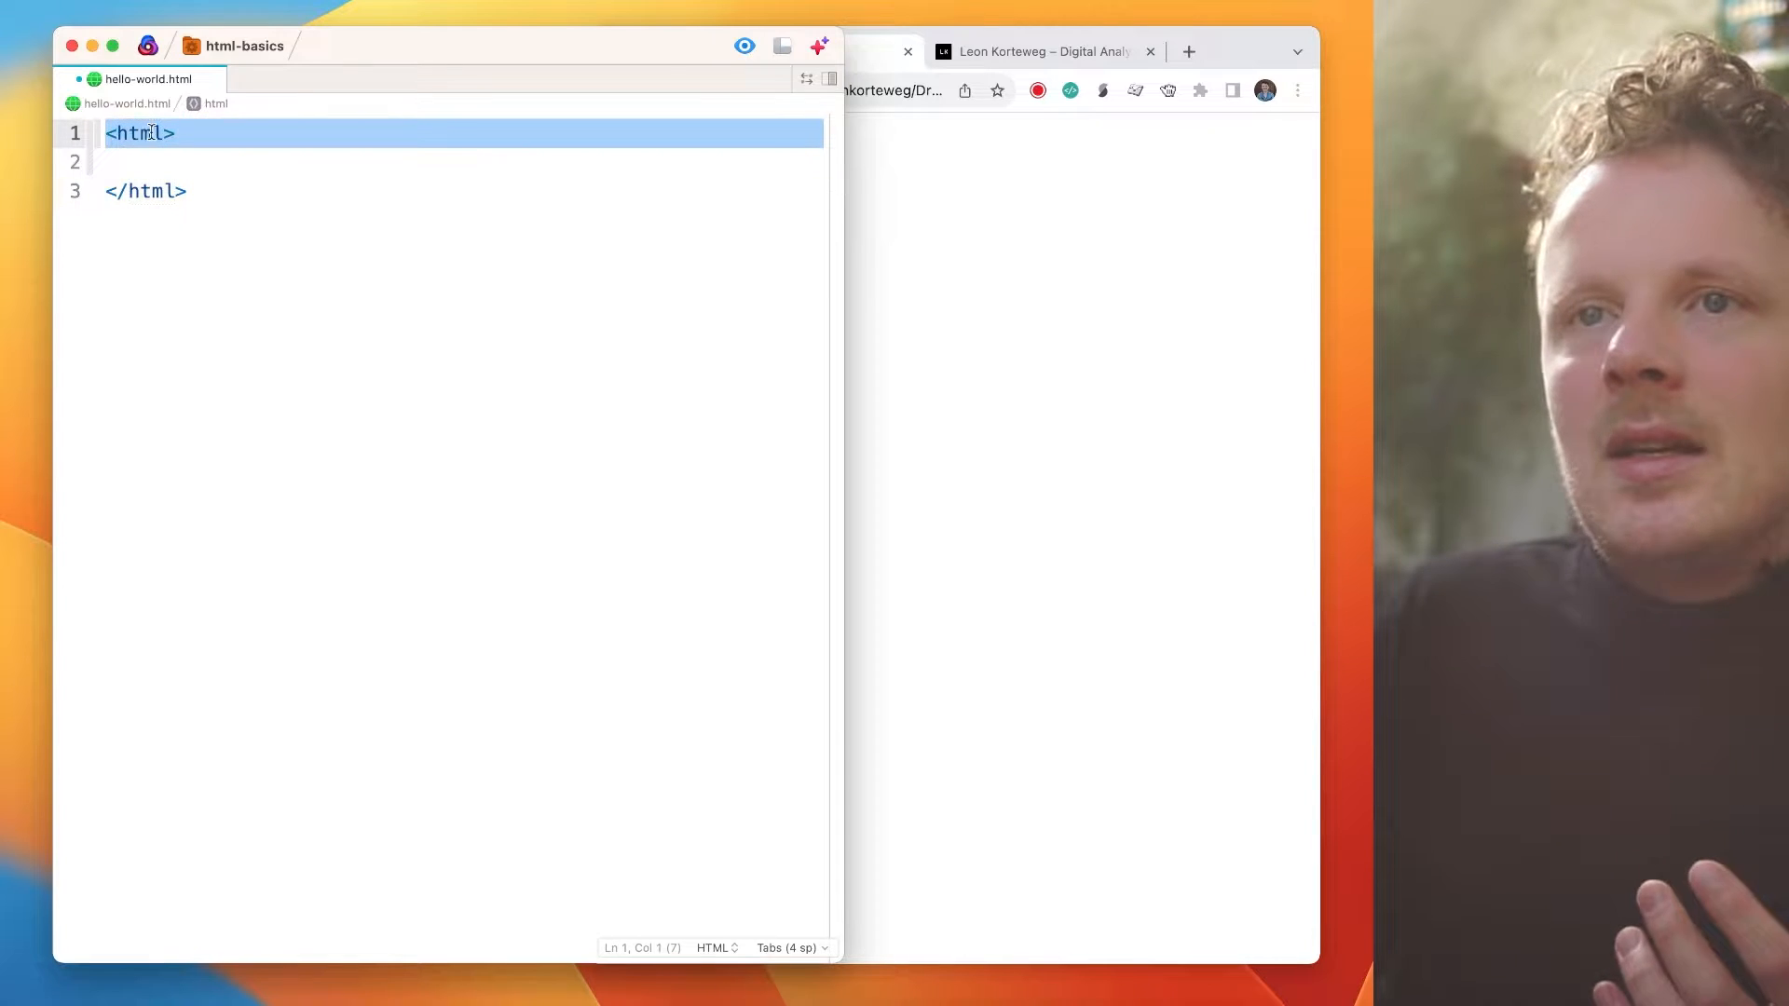
double_click(162, 192)
drag(205, 194, 105, 194)
click(164, 192)
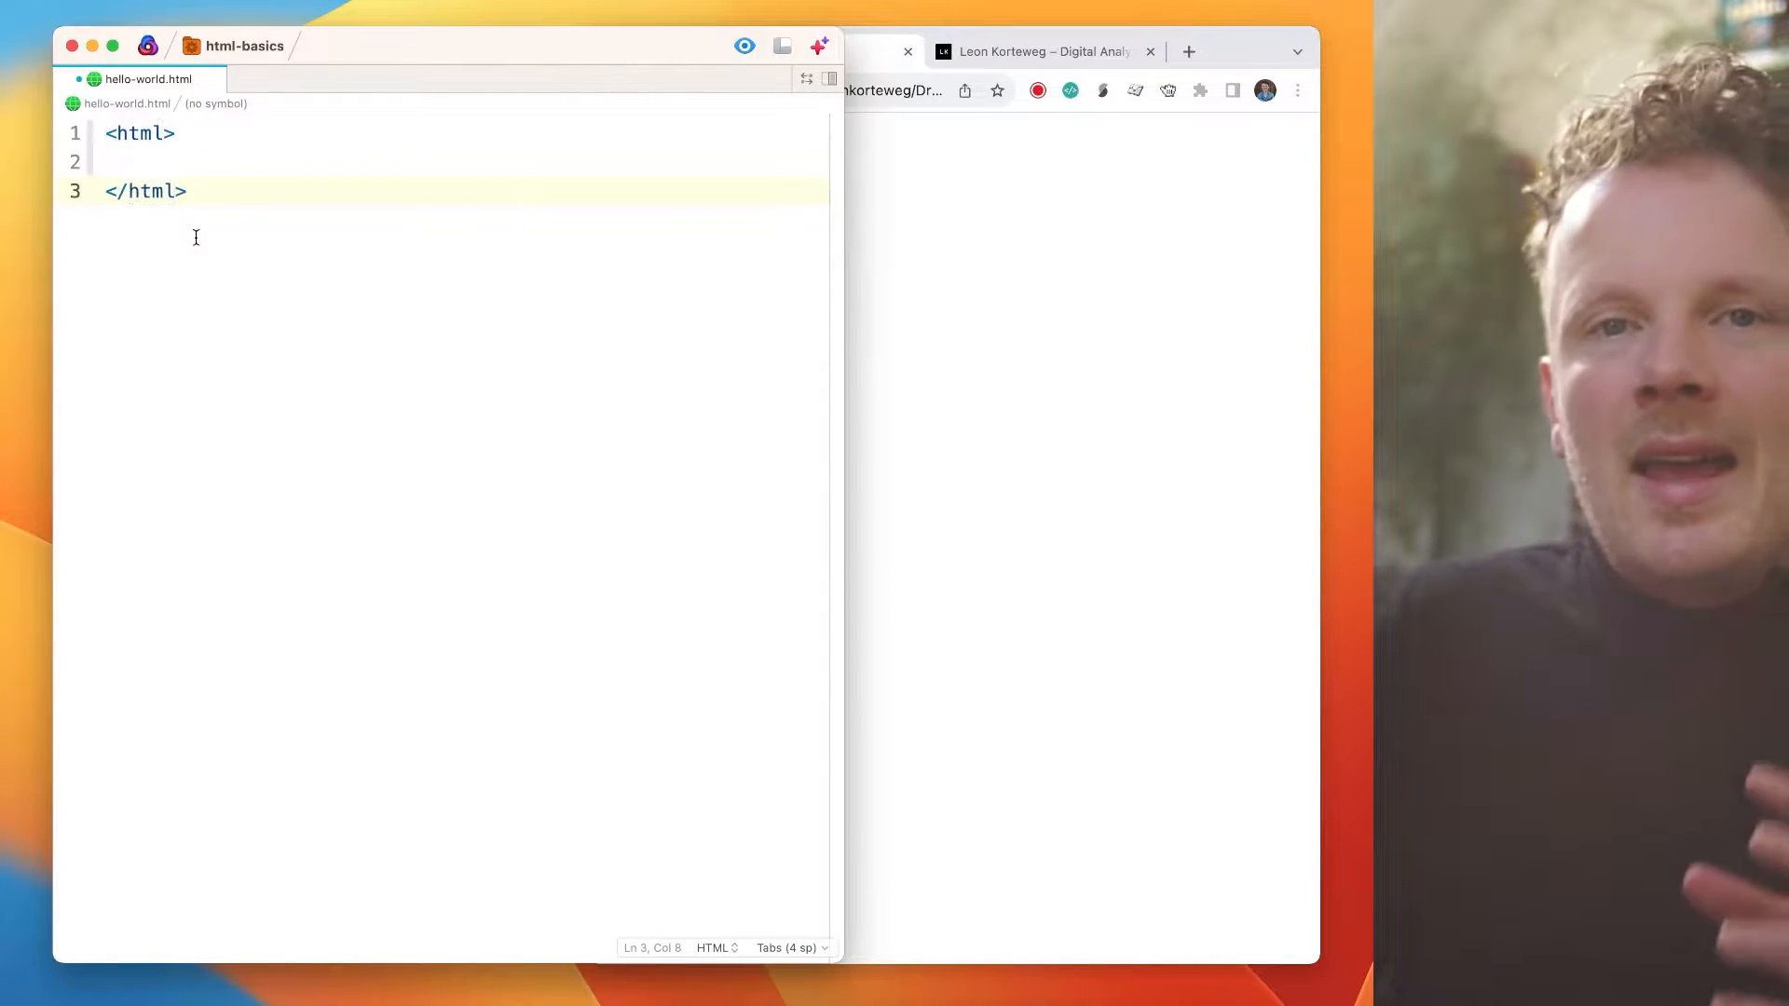
double_click(138, 136)
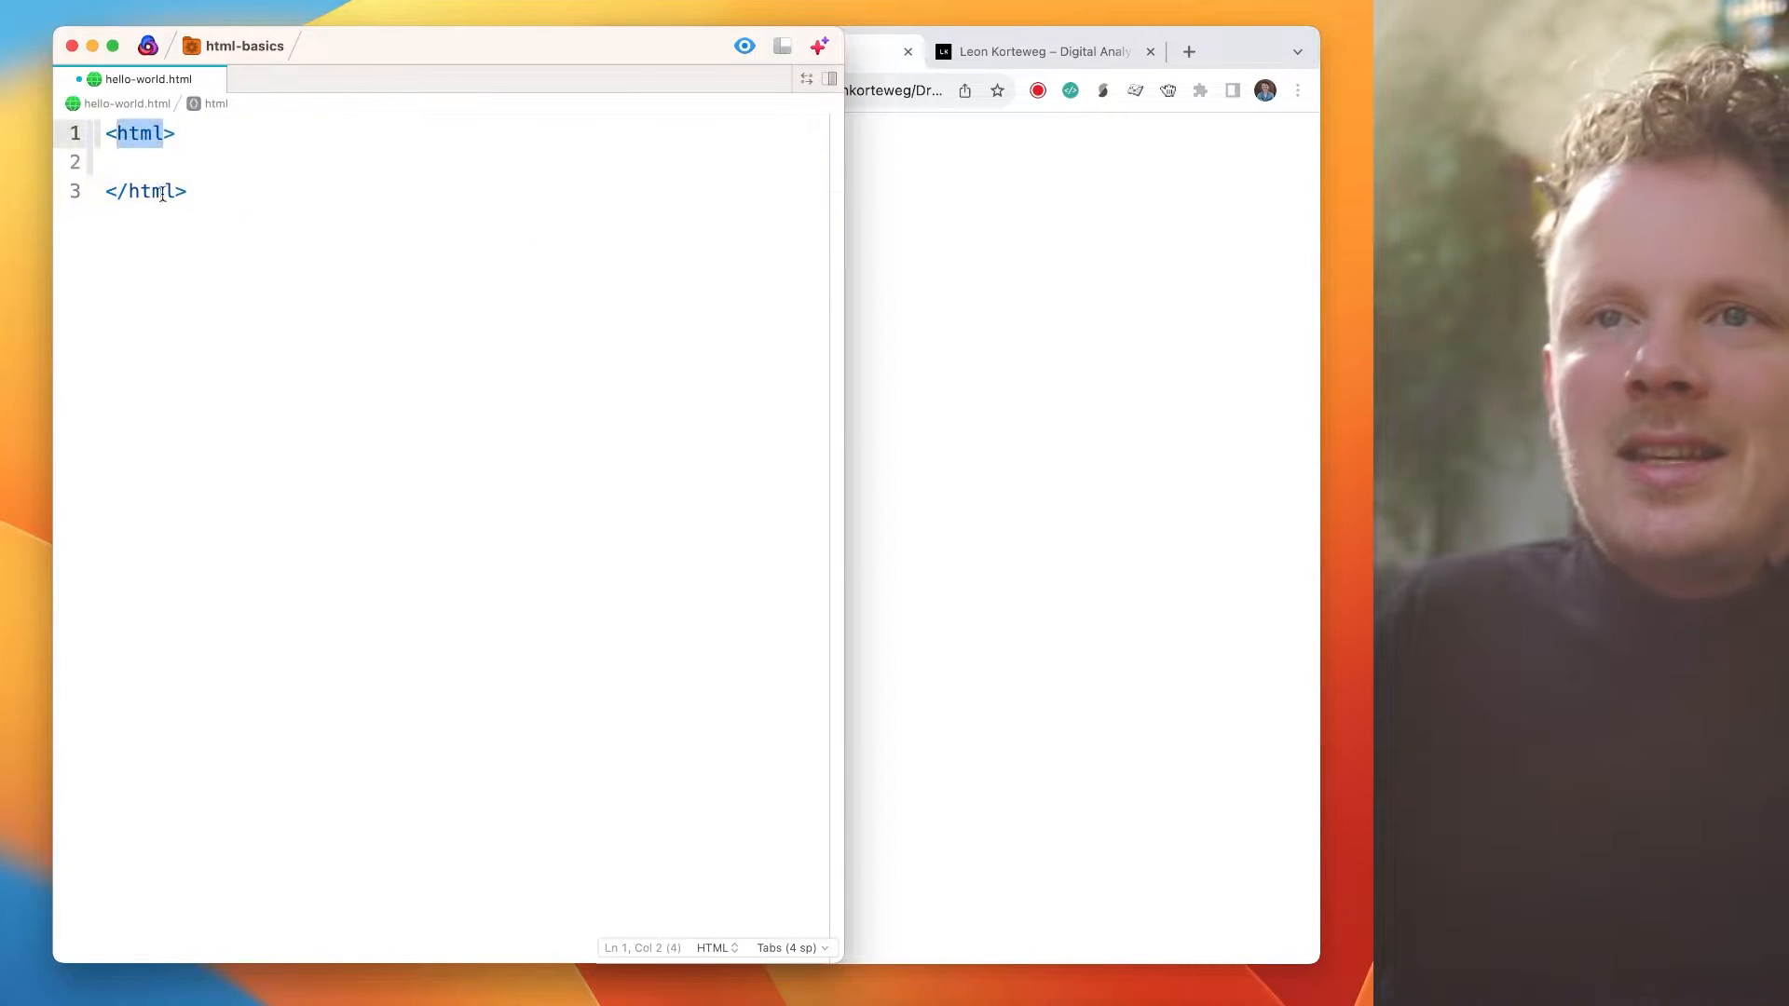
click(166, 191)
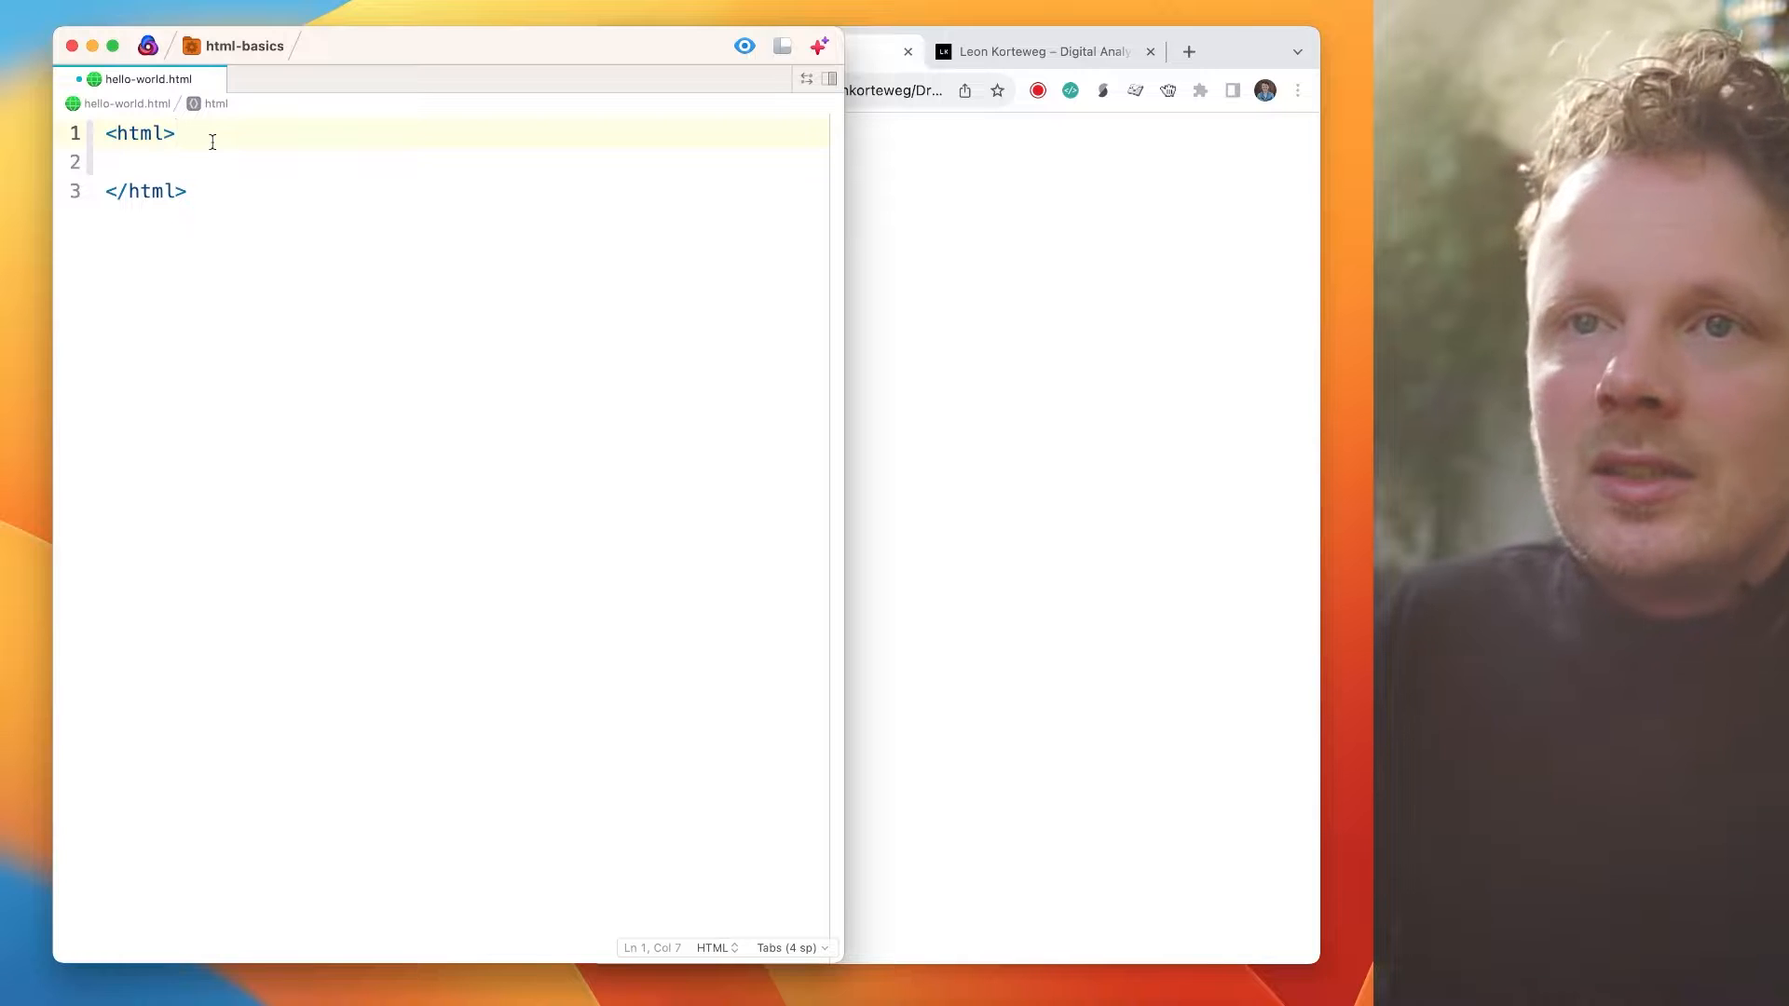
- Add a head element with empty lines inside it, nested within the html element
key(Return)
text(<)
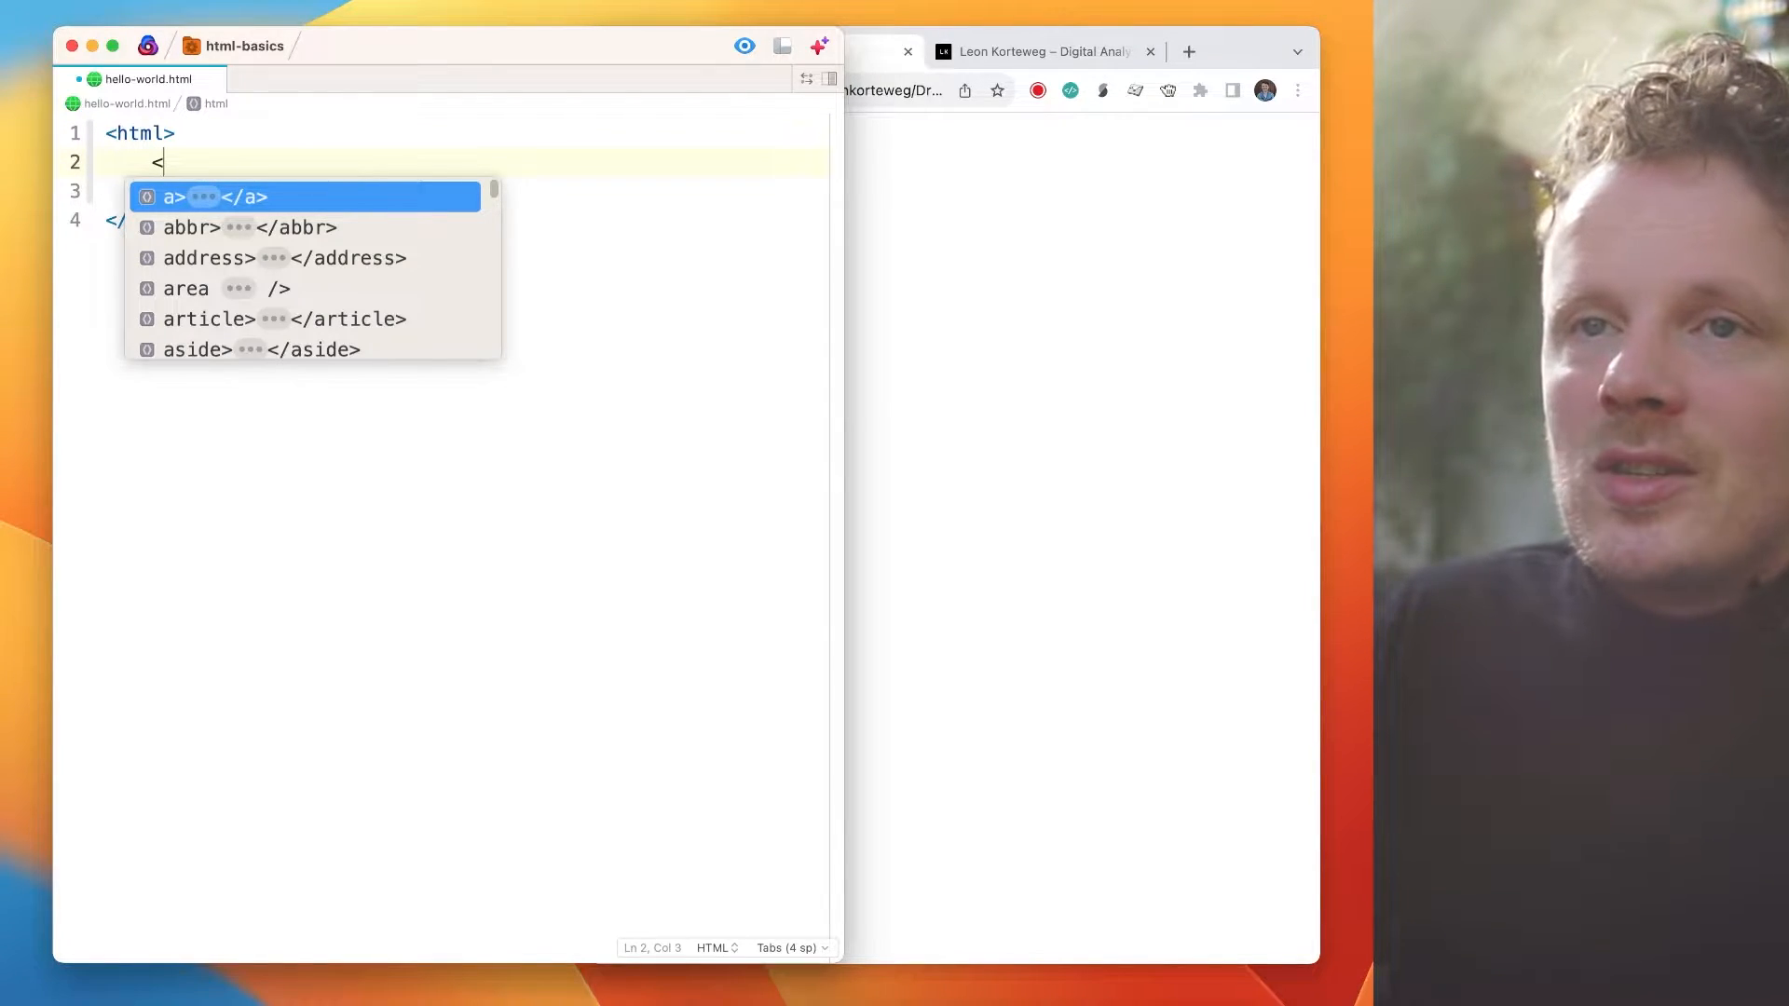
text(head>)
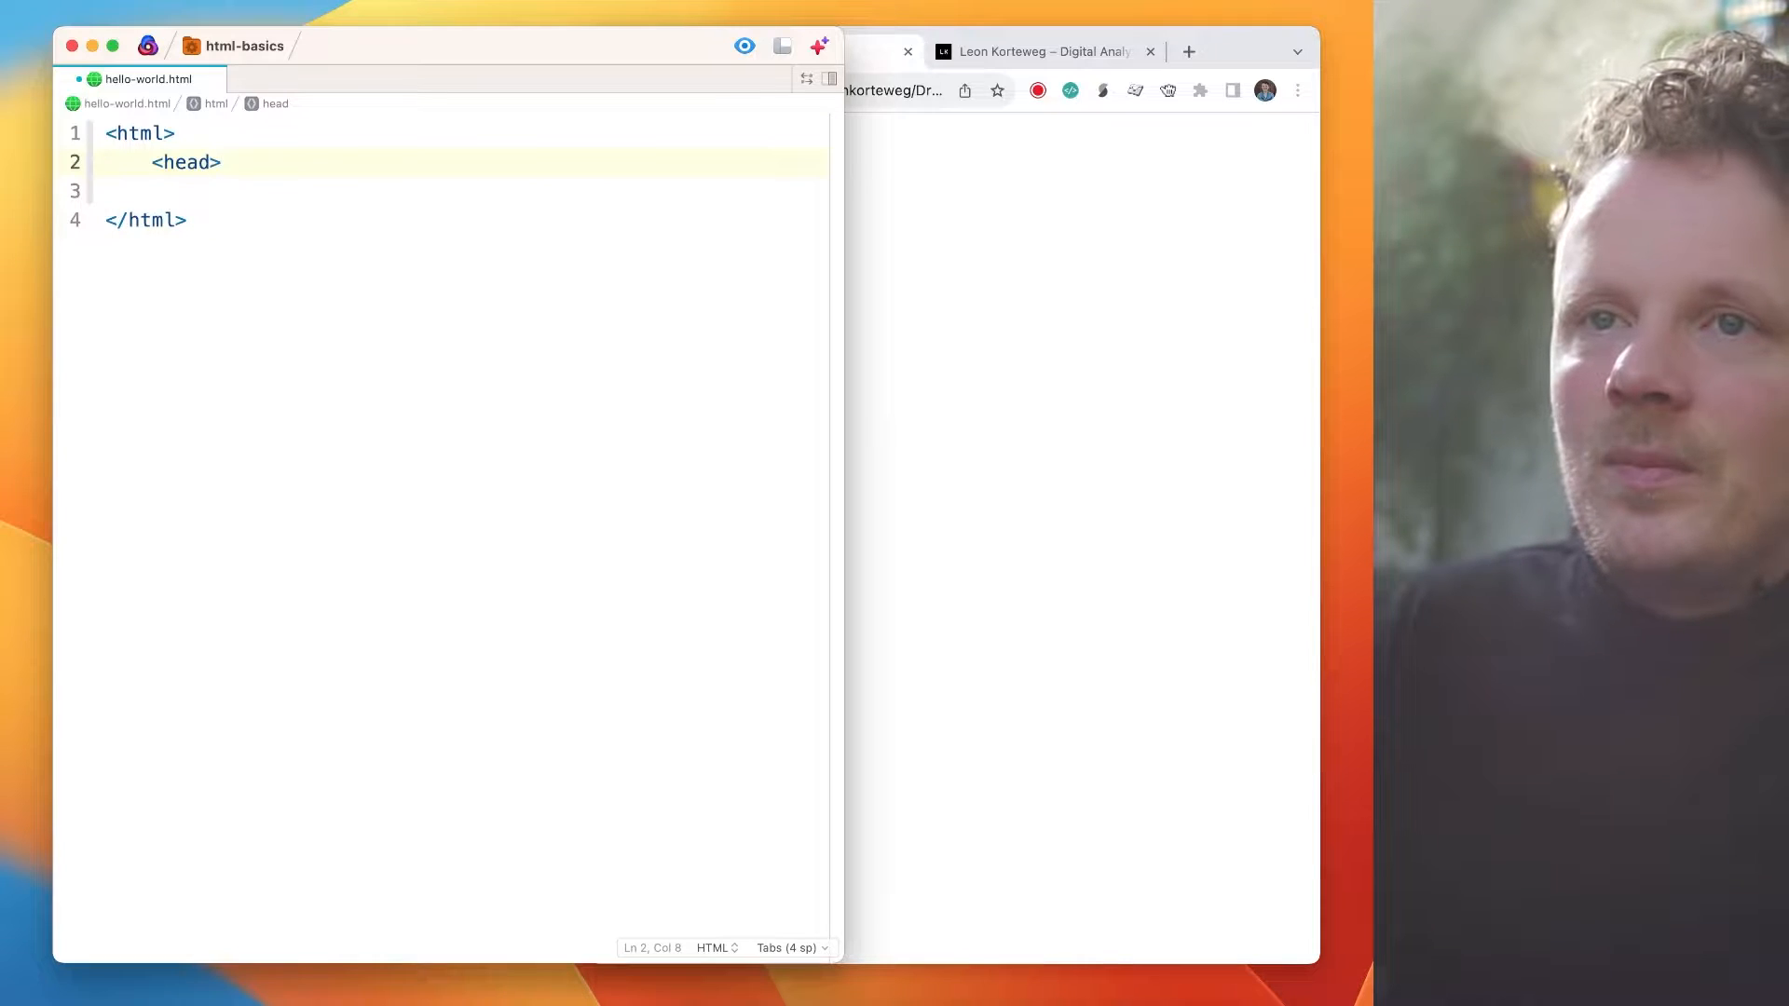
key(Return)
key(Return)
triple_click(193, 160)
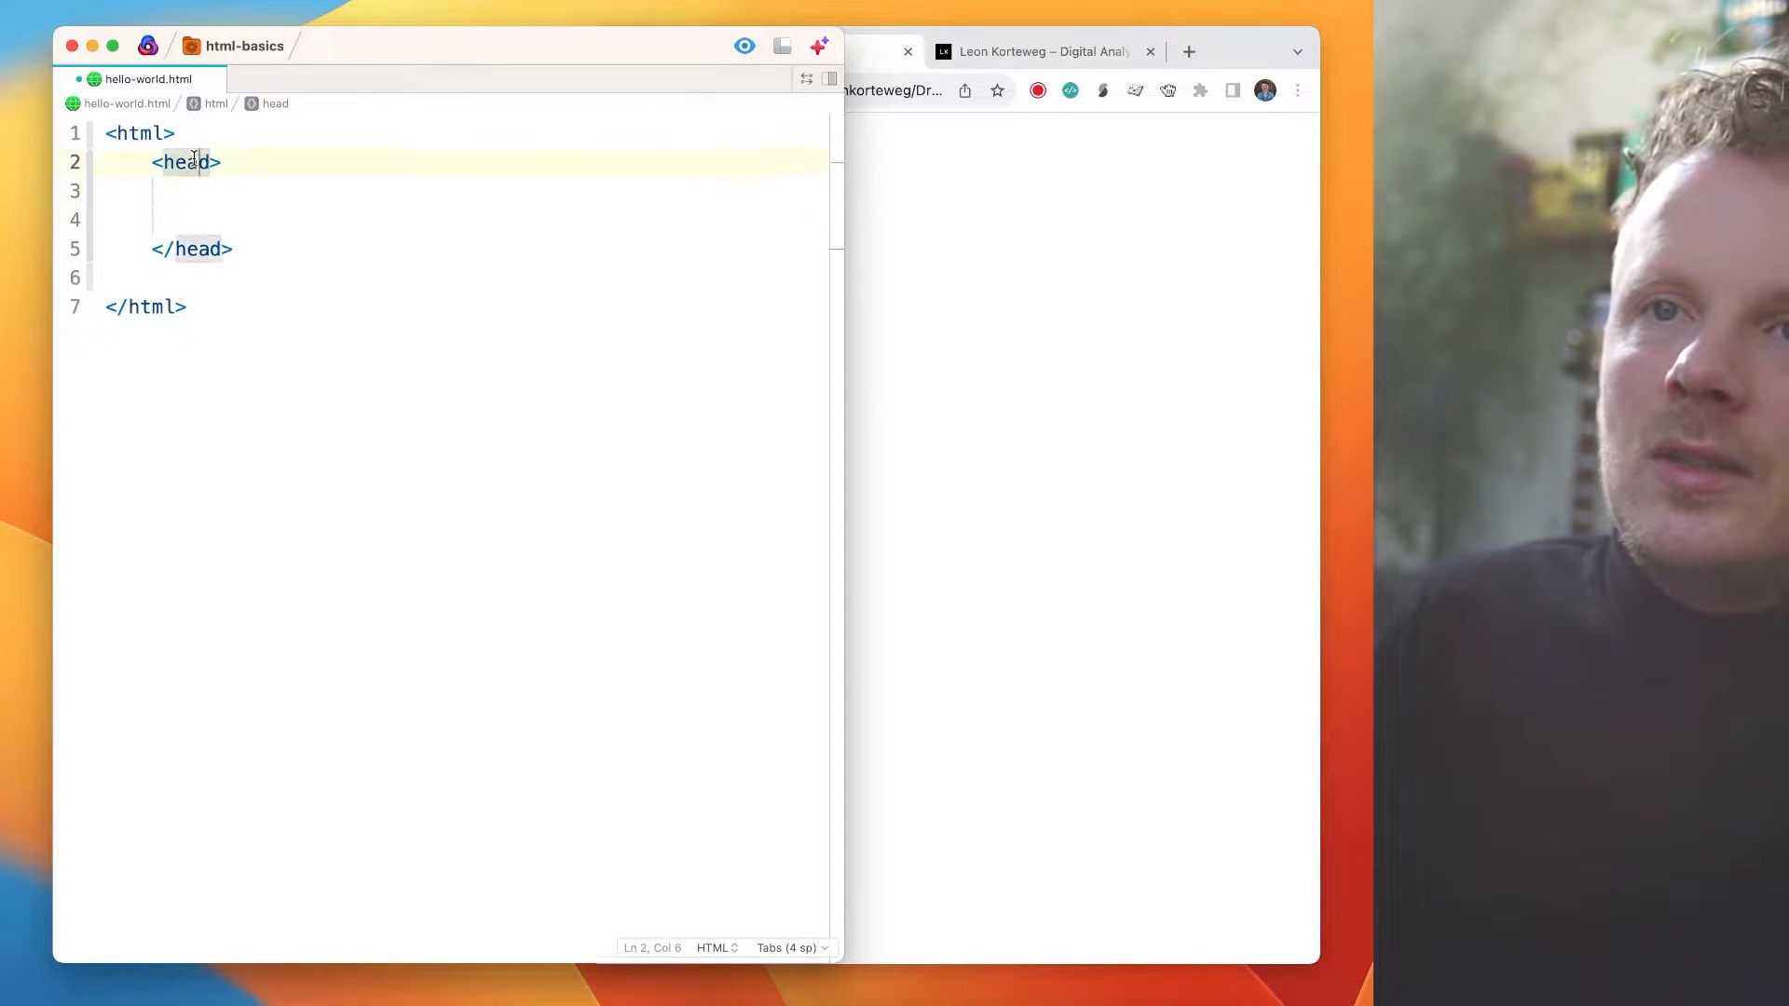
triple_click(207, 249)
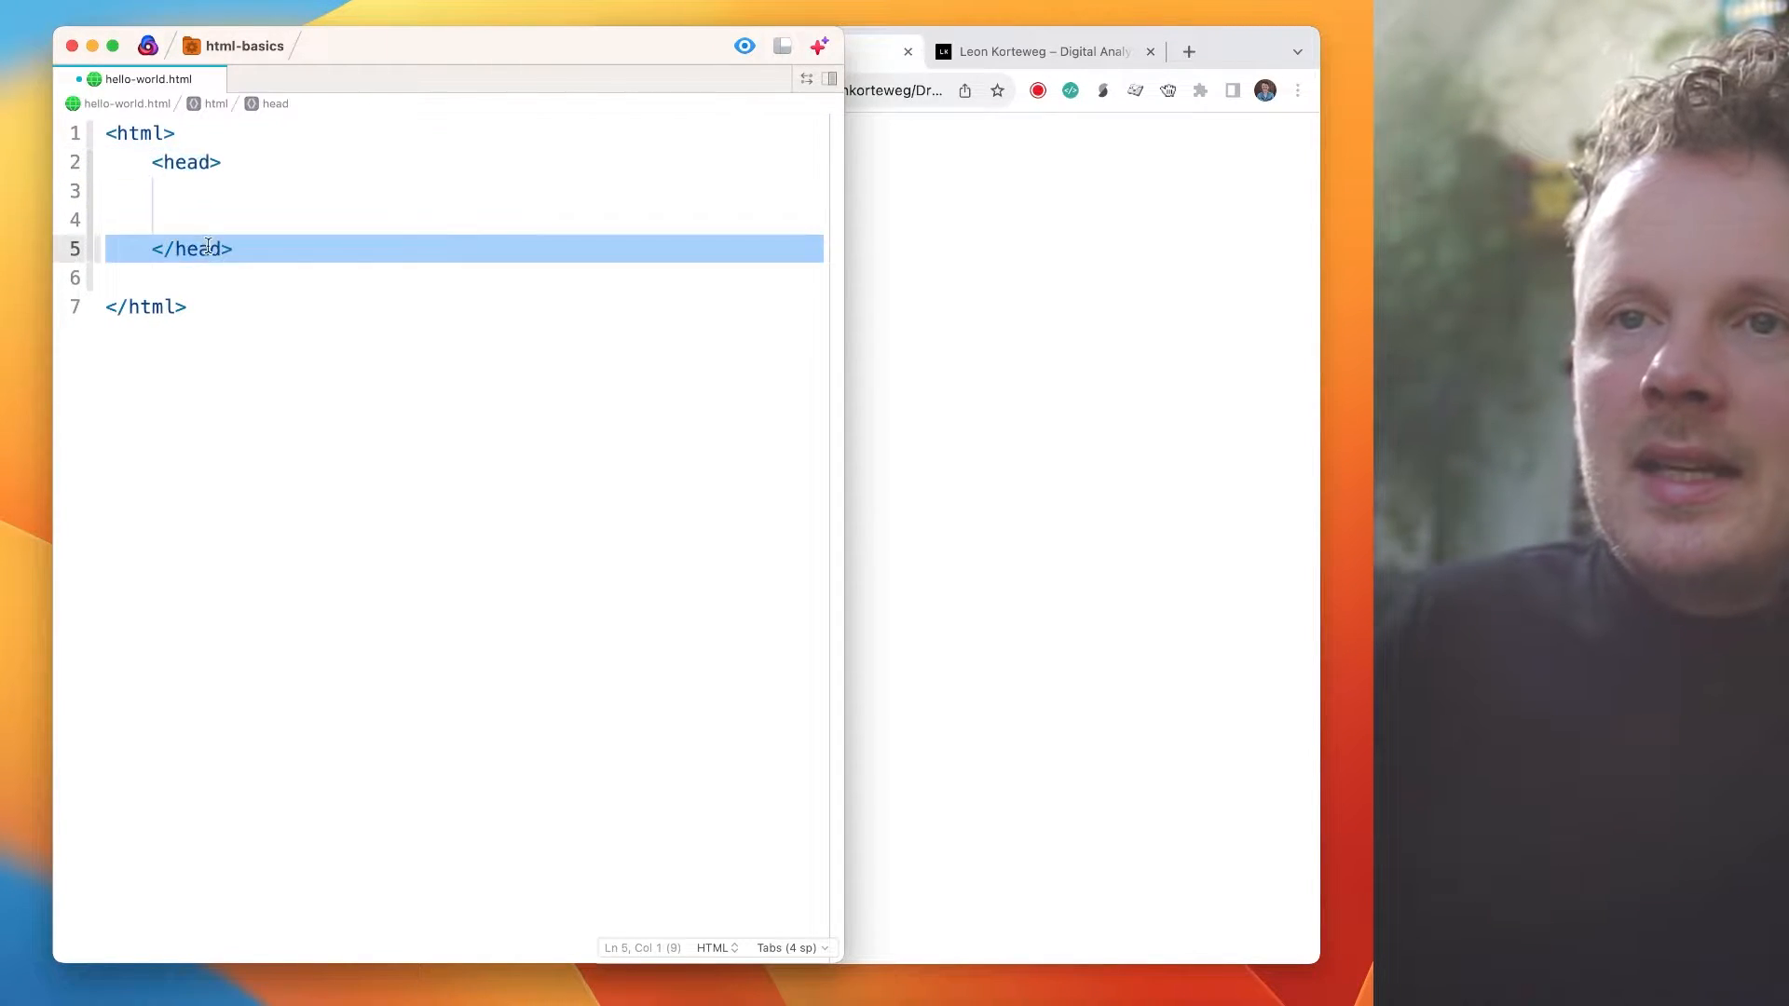
- Add a body element with empty lines inside it, directly below the closing head tag
click(241, 251)
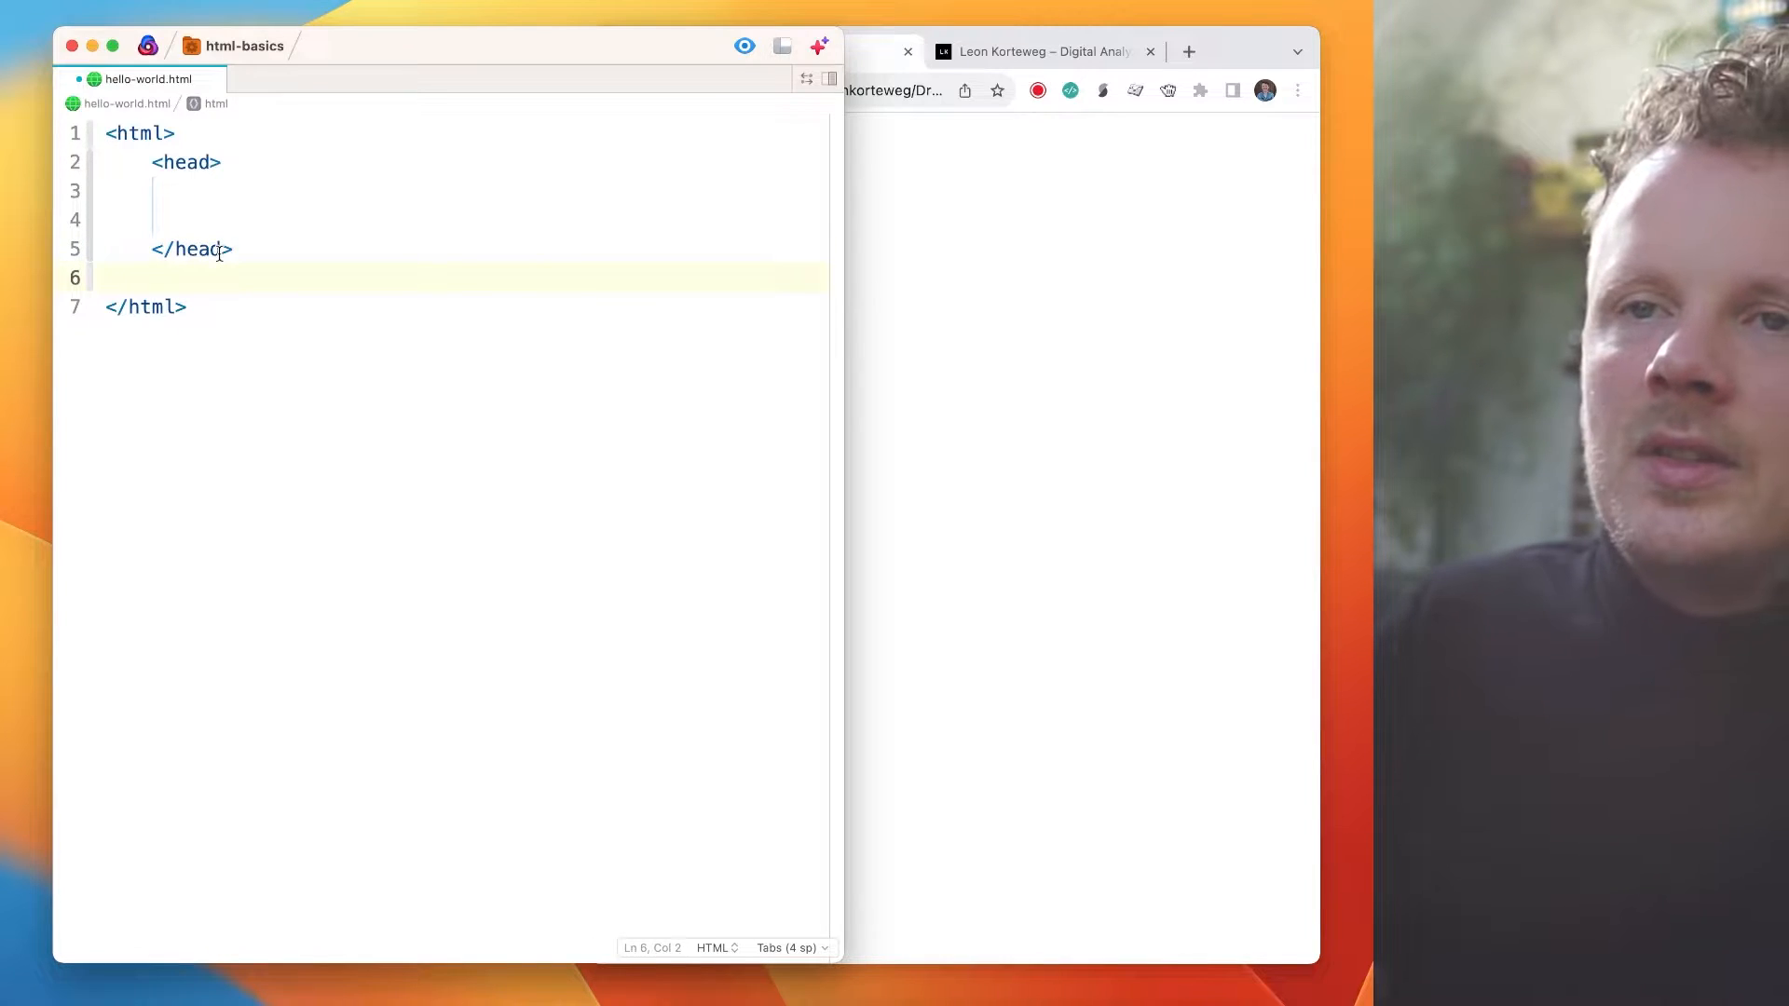
text(<body)
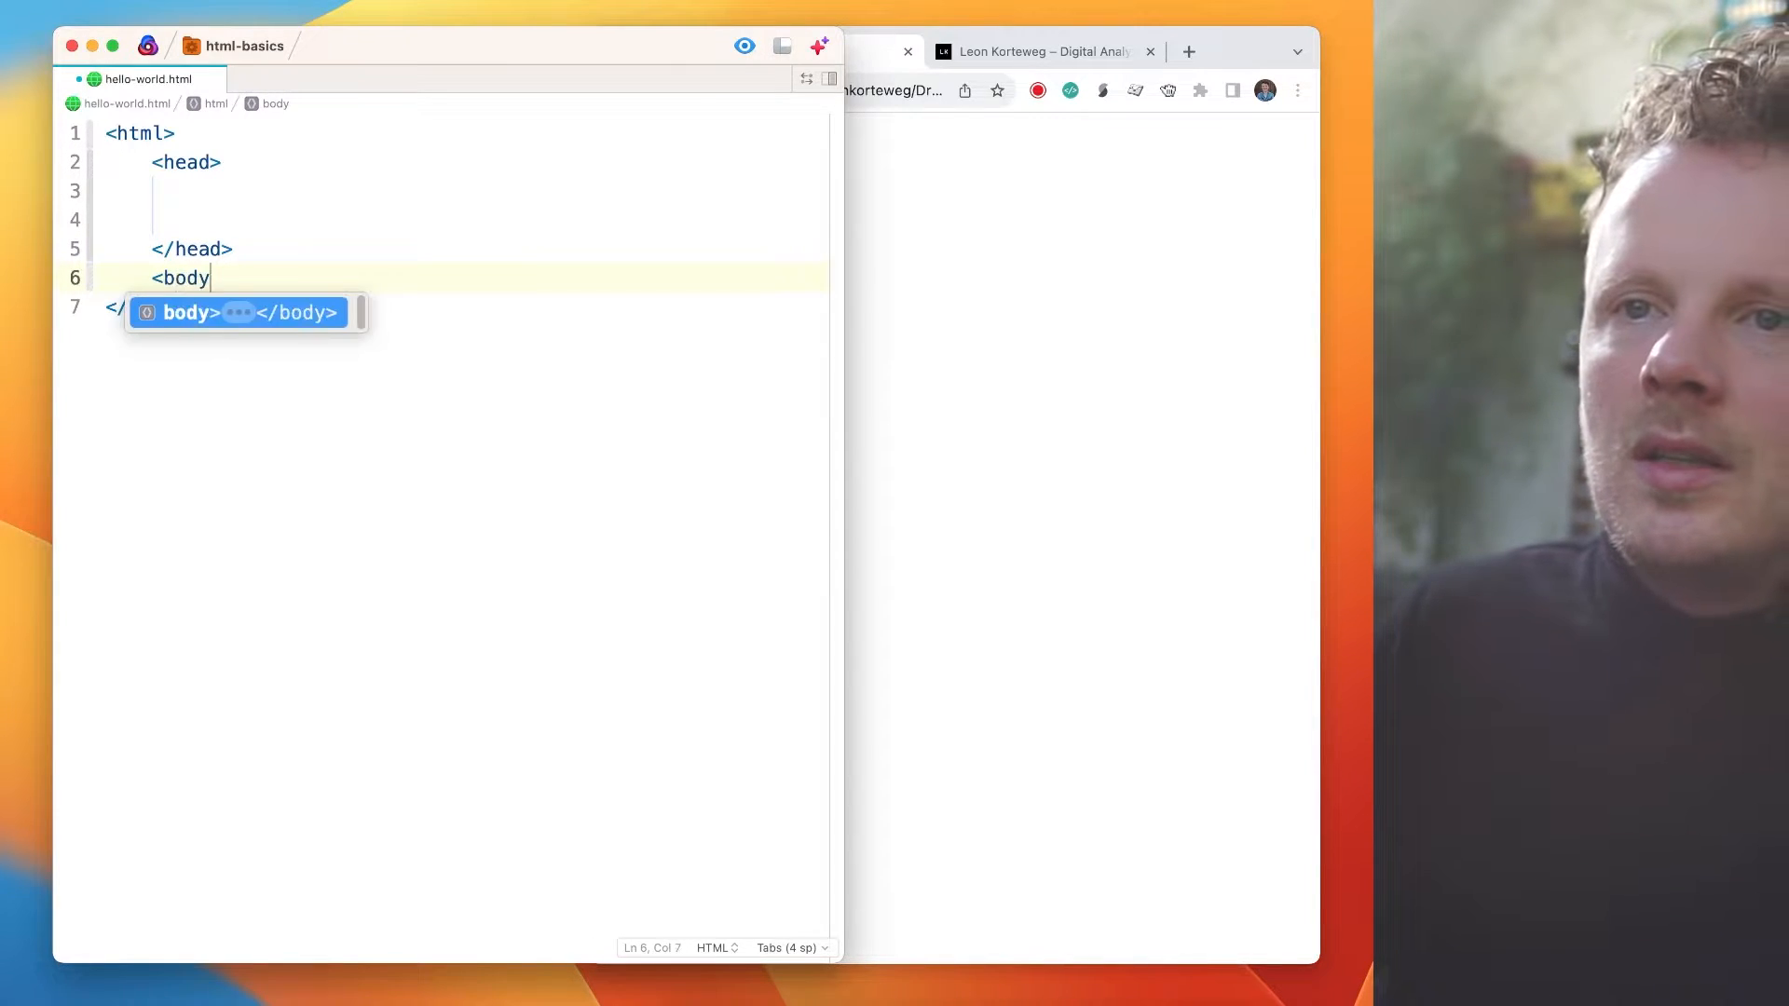
key(Return)
key(Return)
key(Return)
click(207, 278)
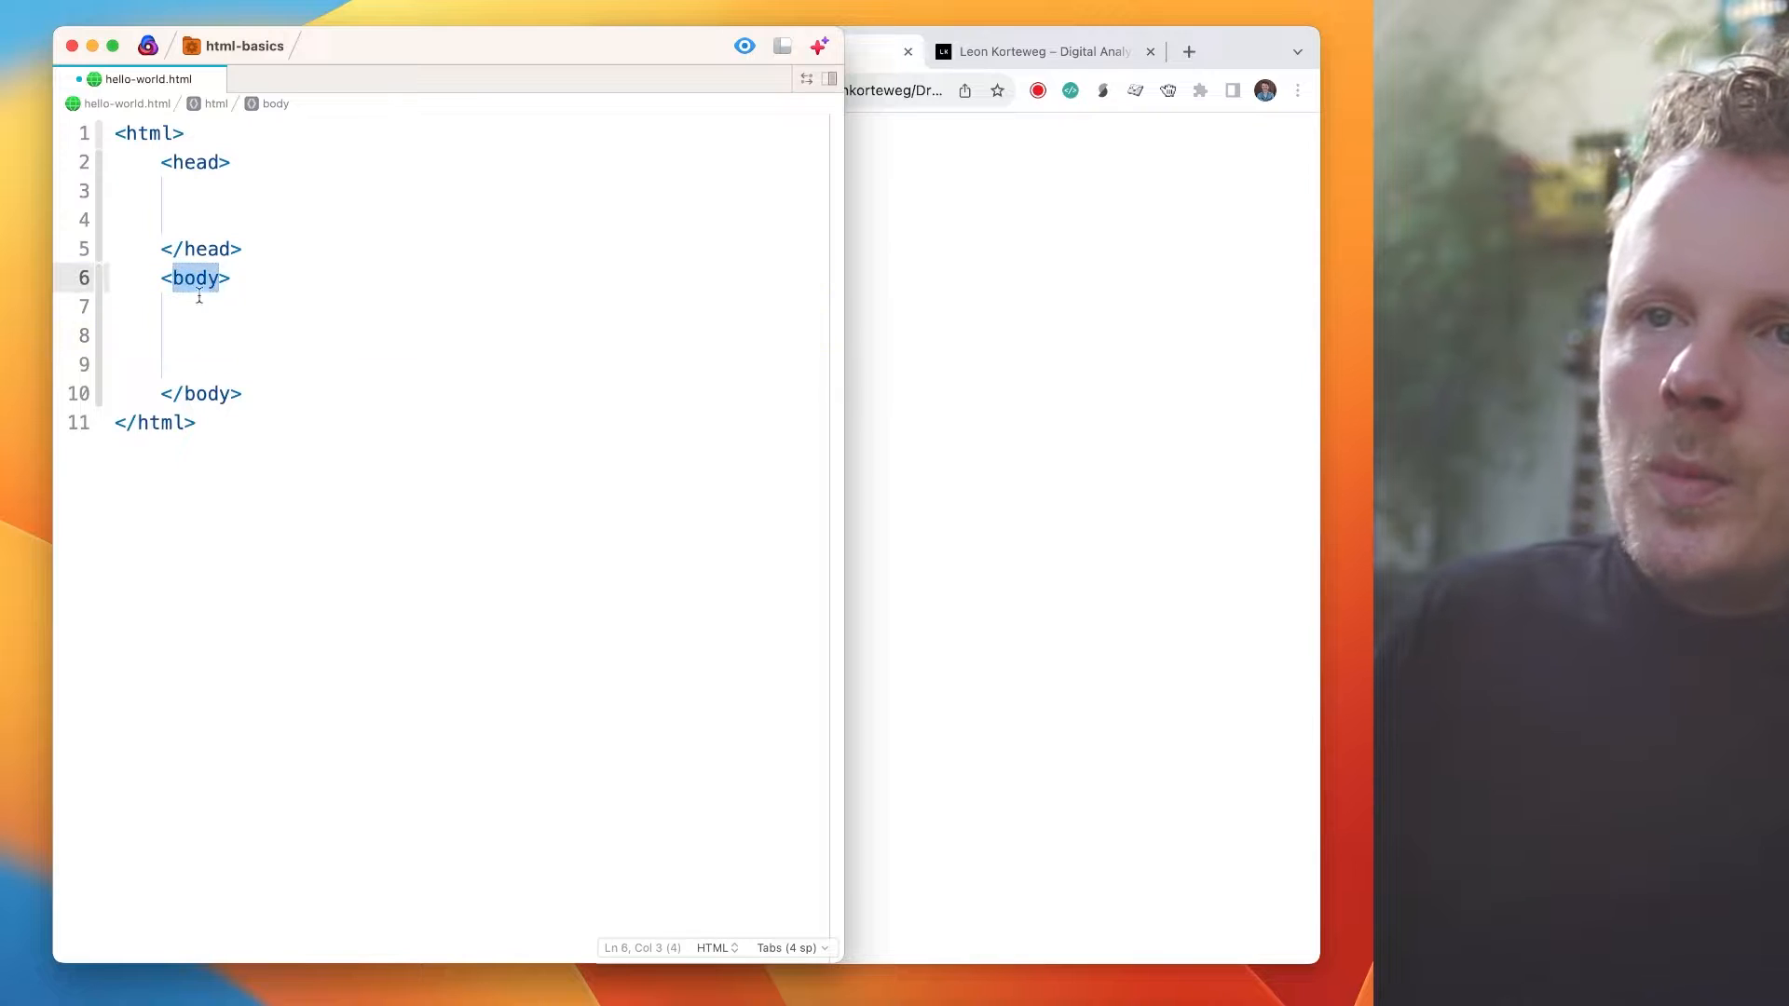
click(206, 393)
click(207, 278)
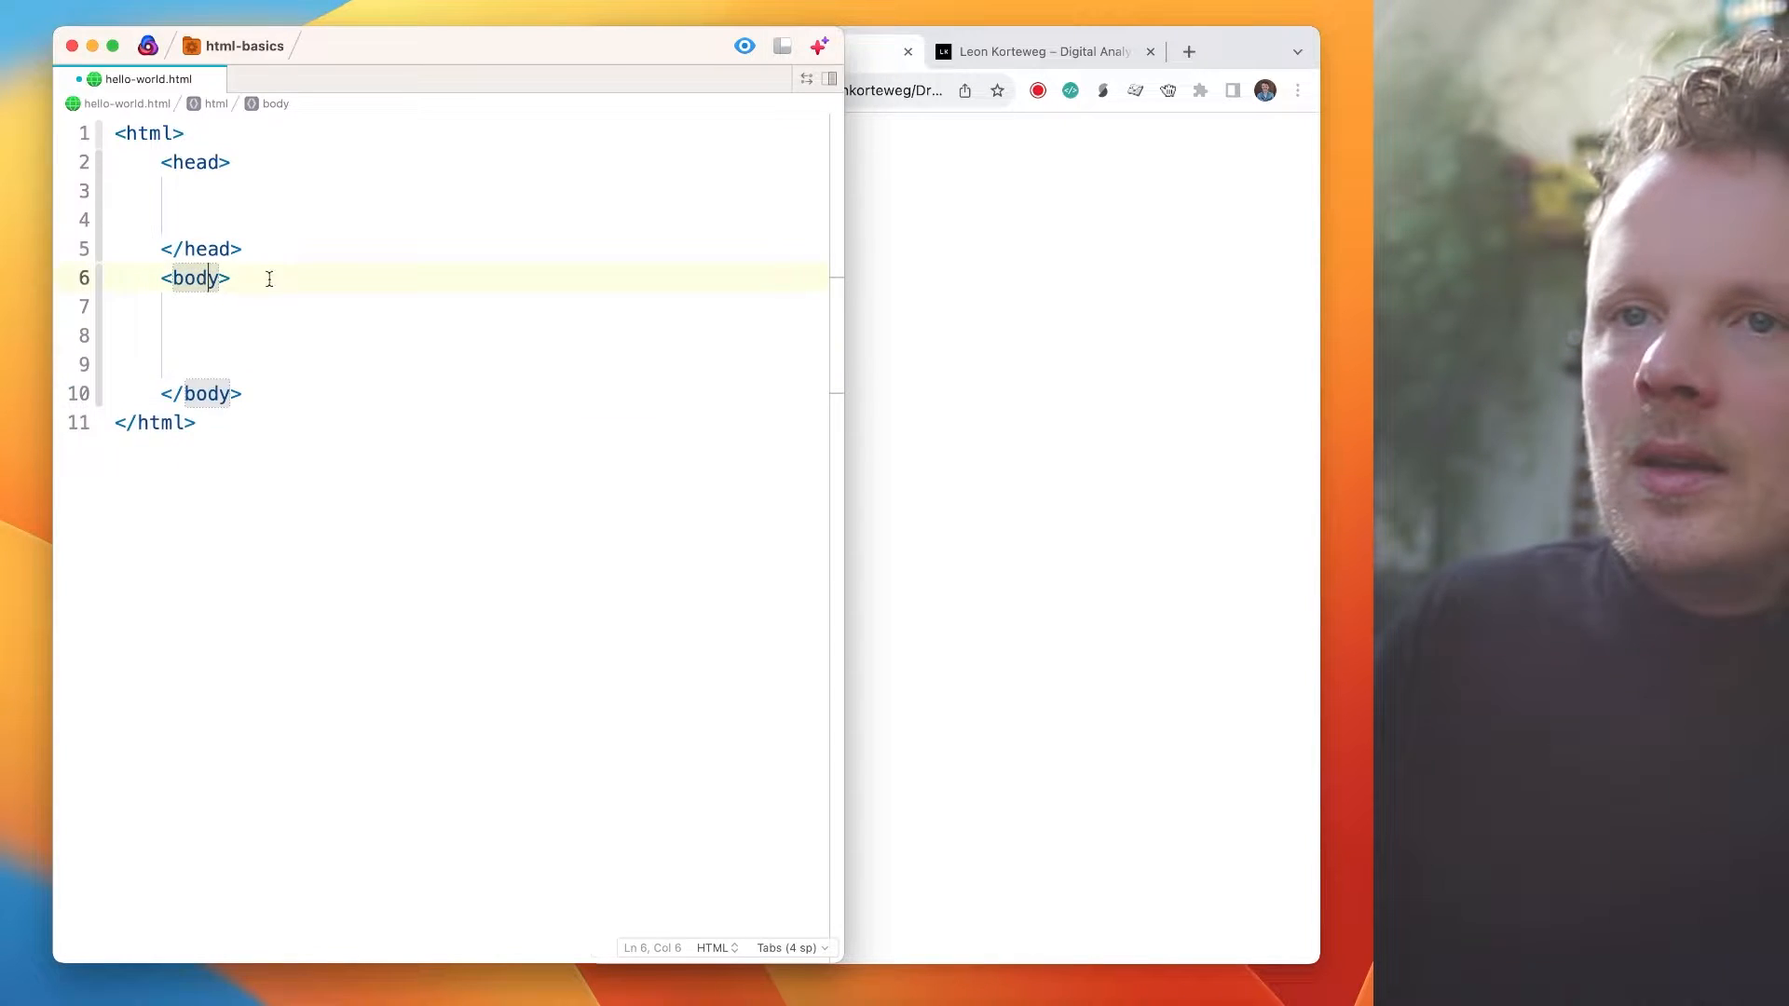
- Insert one more empty line inside the head element and save hello-world.html
click(253, 336)
key(Return)
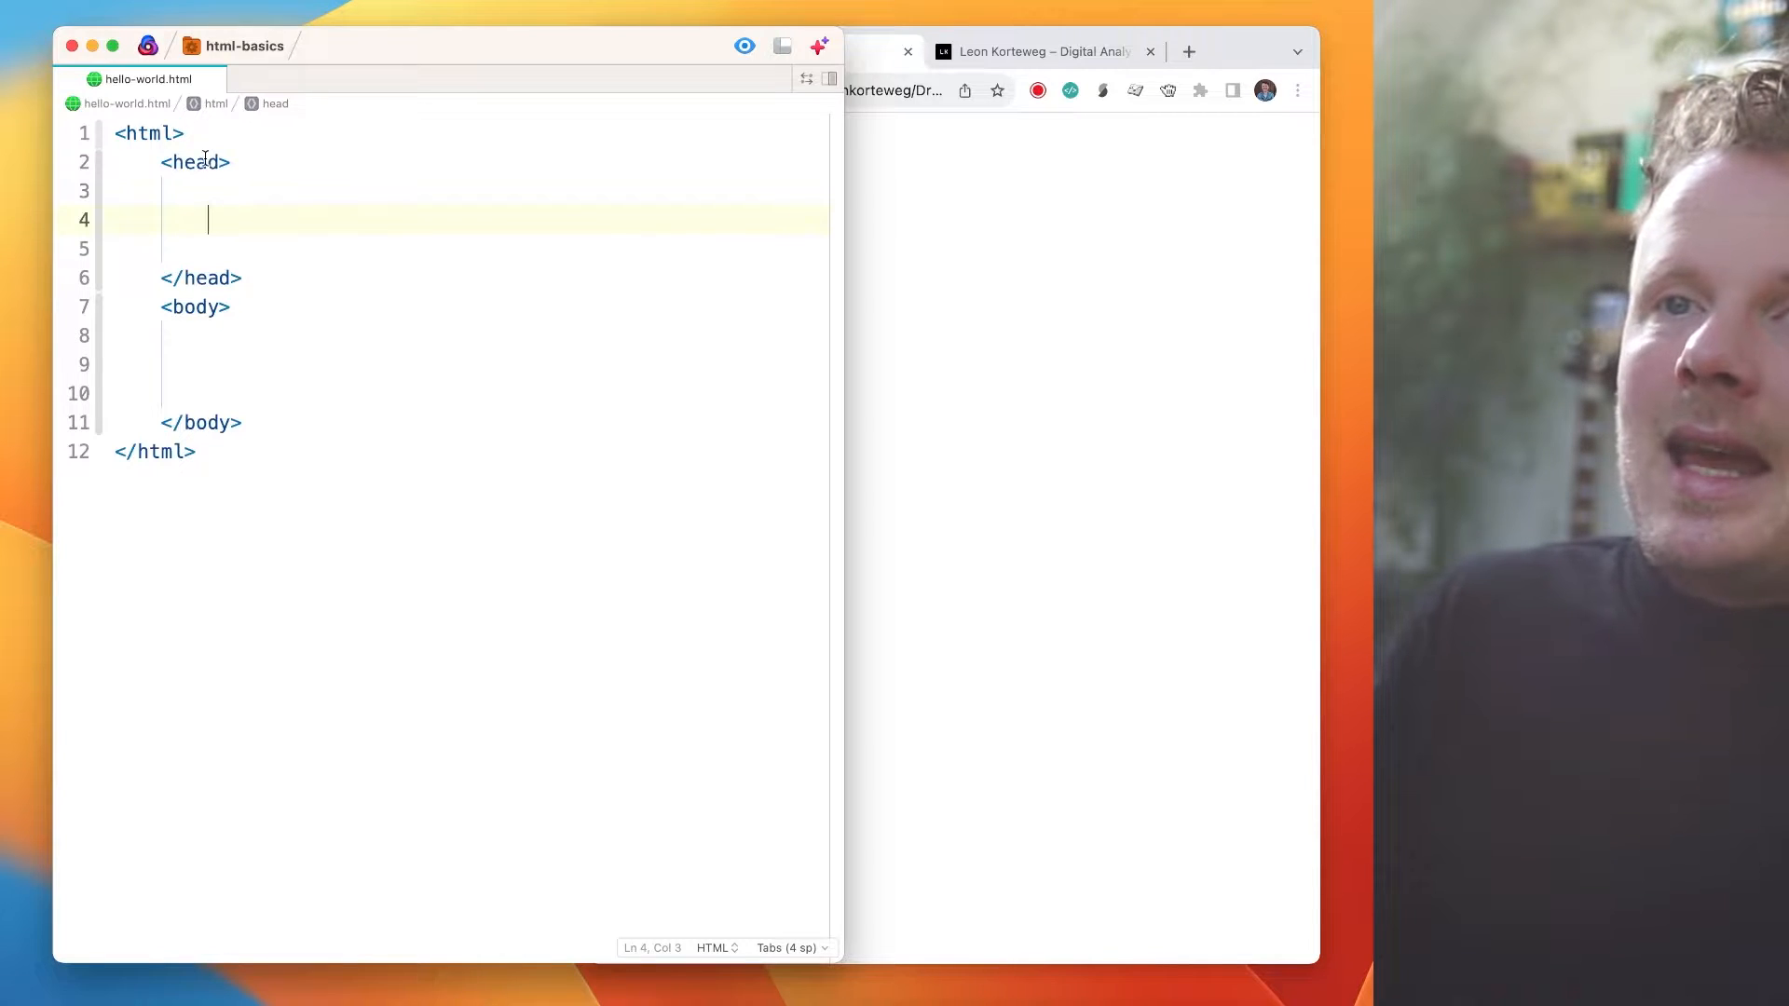
double_click(164, 306)
drag(263, 271, 166, 162)
click(242, 318)
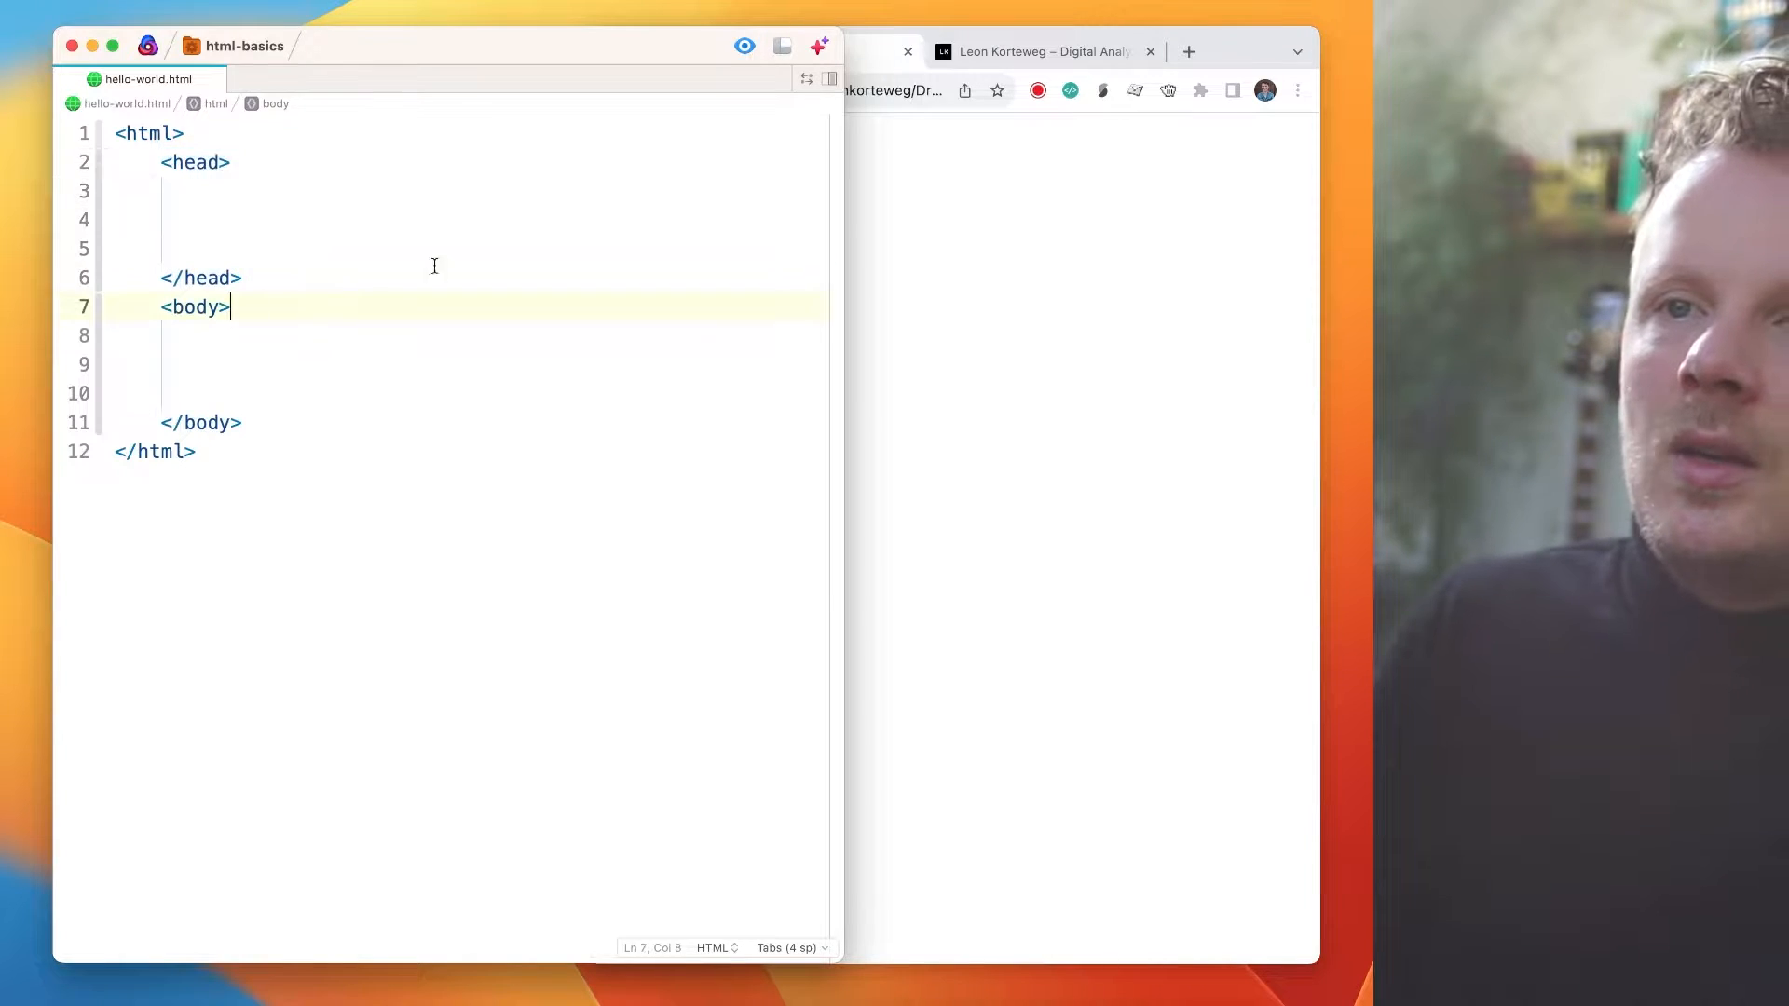
- View the live website at a wider browser width, and narrow the window again to show the code editor beside it
click(1115, 154)
click(1044, 51)
click(1297, 127)
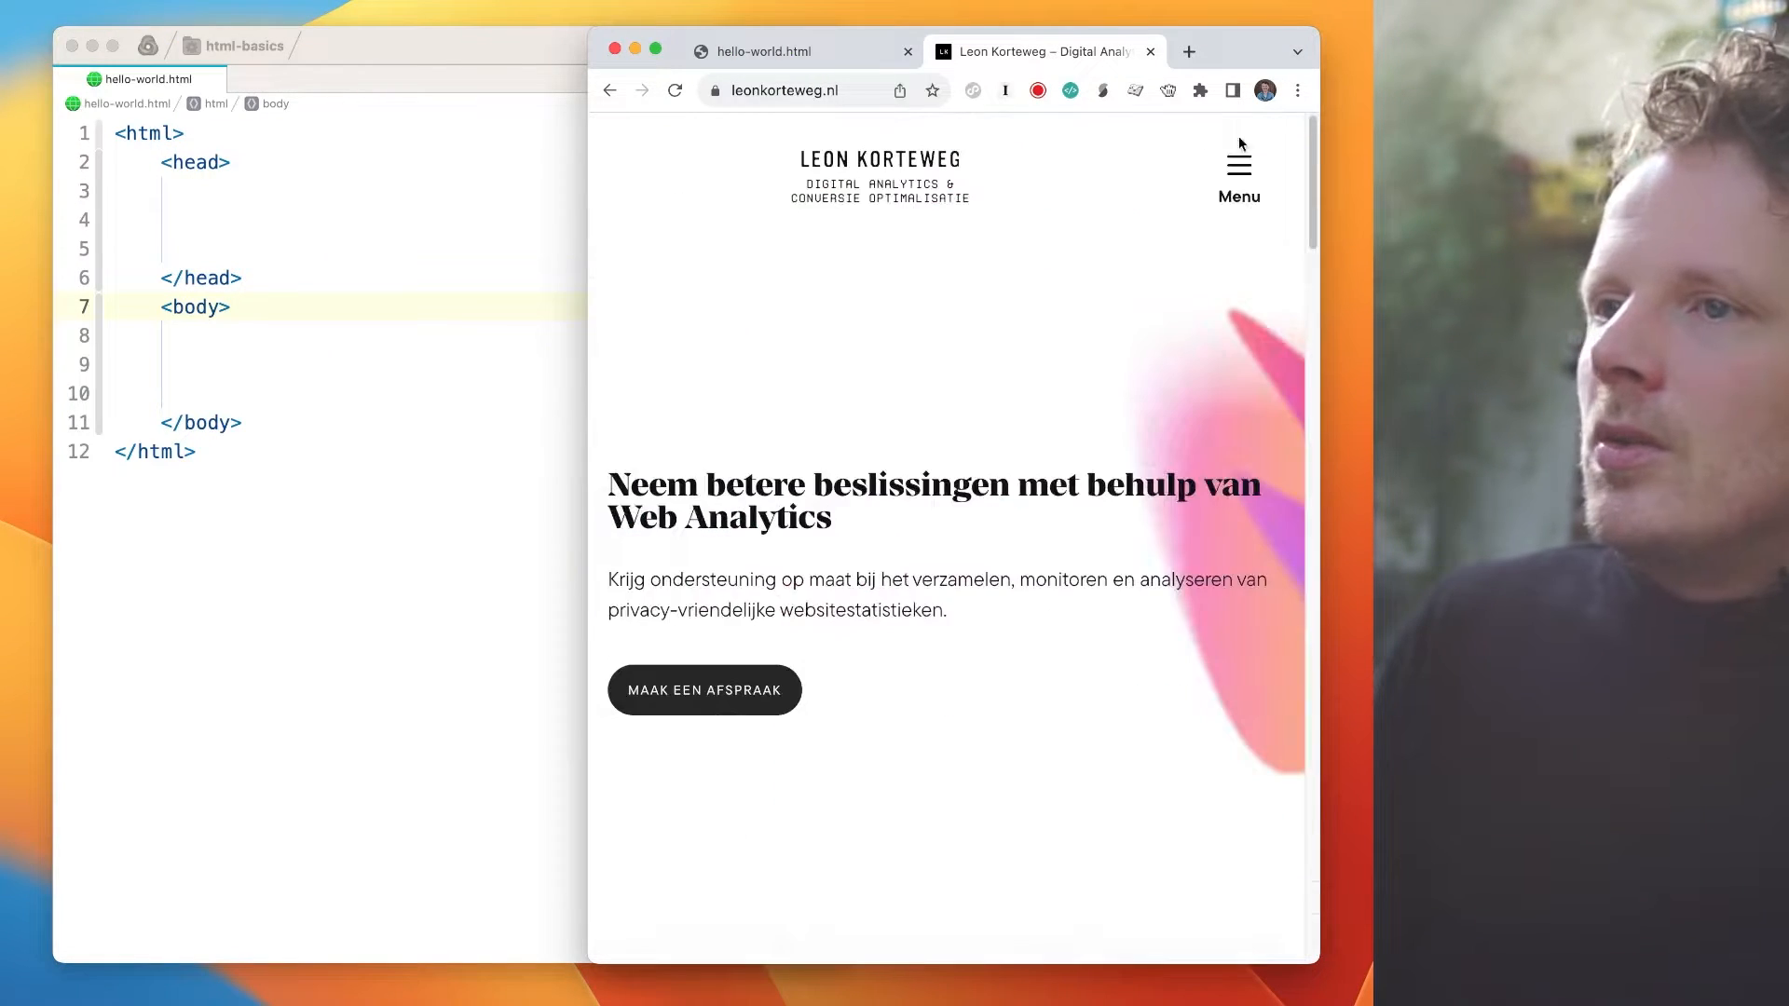
drag(587, 322, 72, 321)
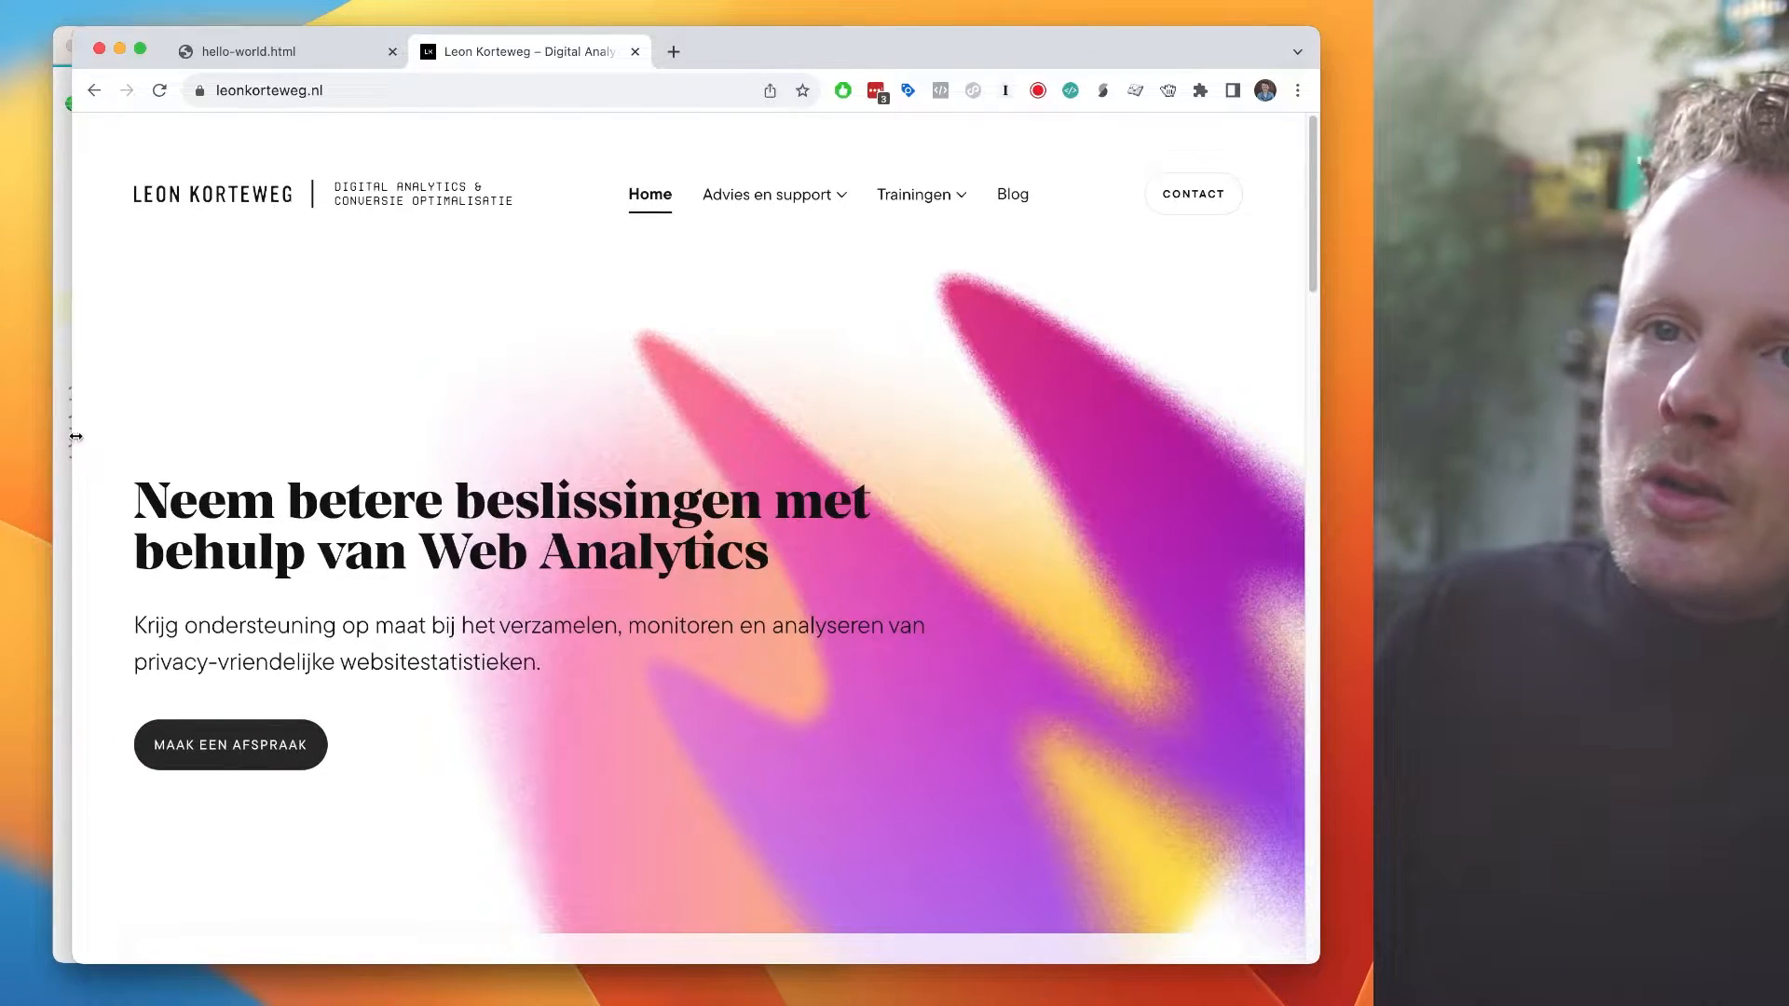
drag(76, 436, 669, 394)
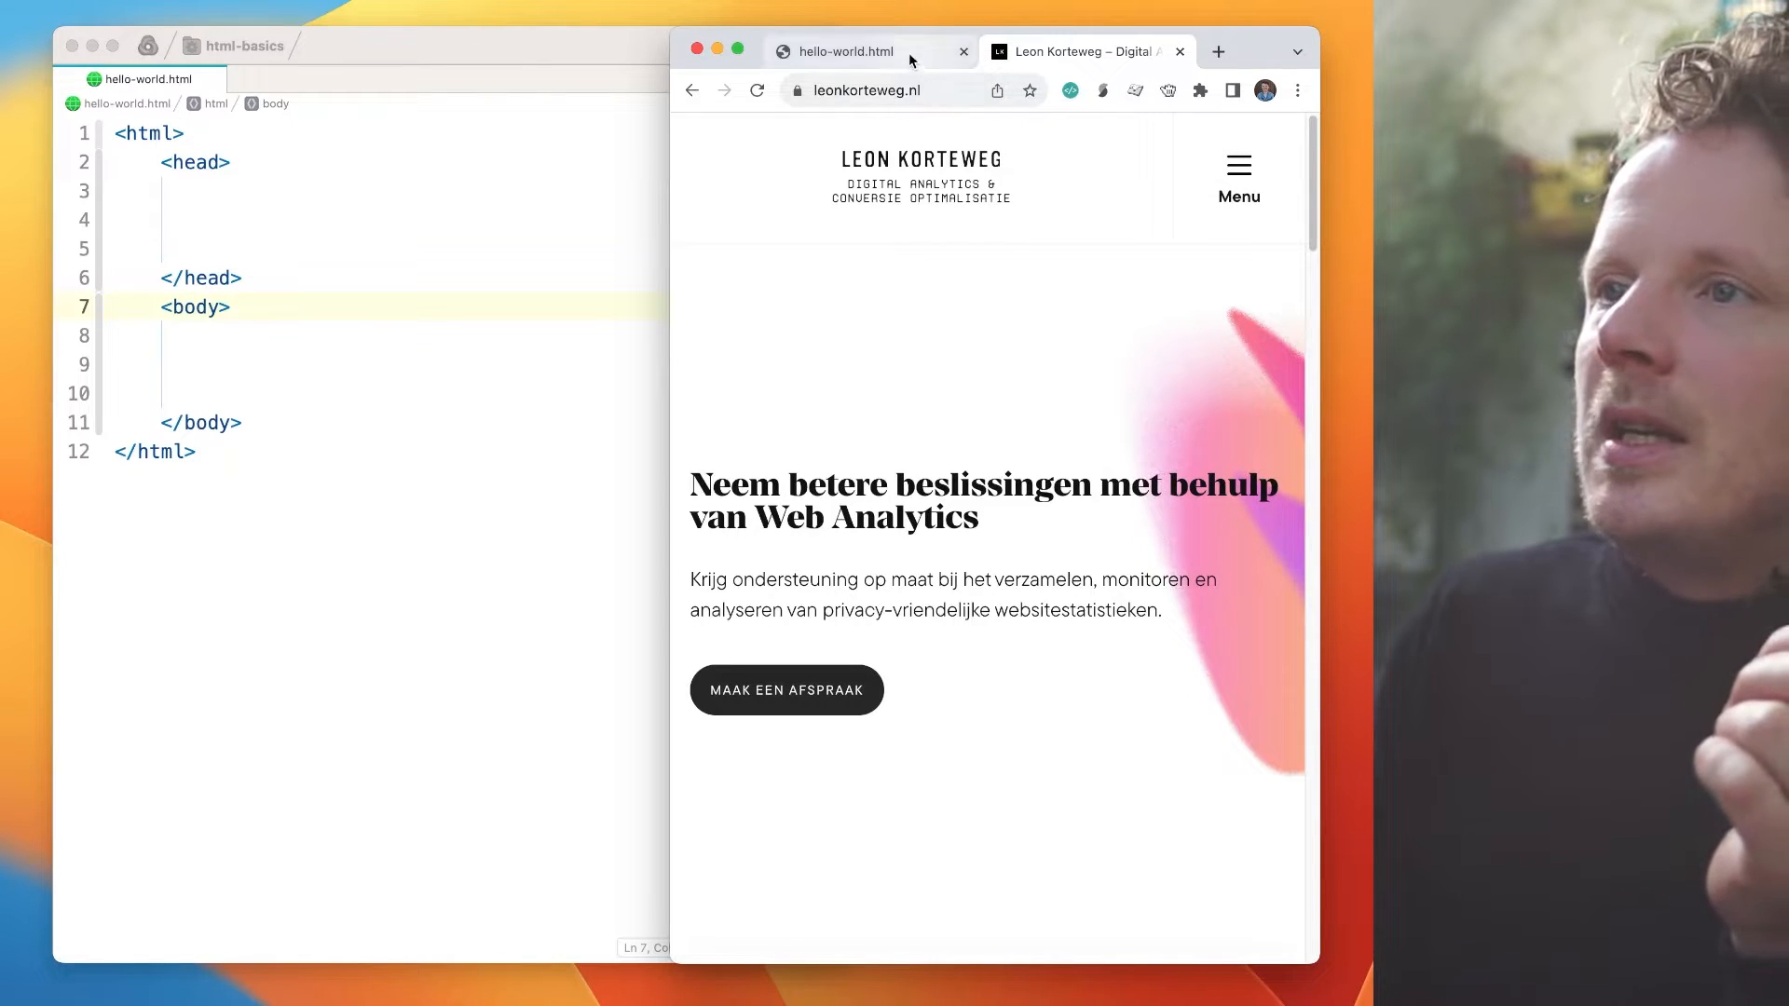
- Show the local hello-world.html page in the browser and widen the browser window slightly beside the code editor
click(909, 52)
click(391, 196)
click(852, 52)
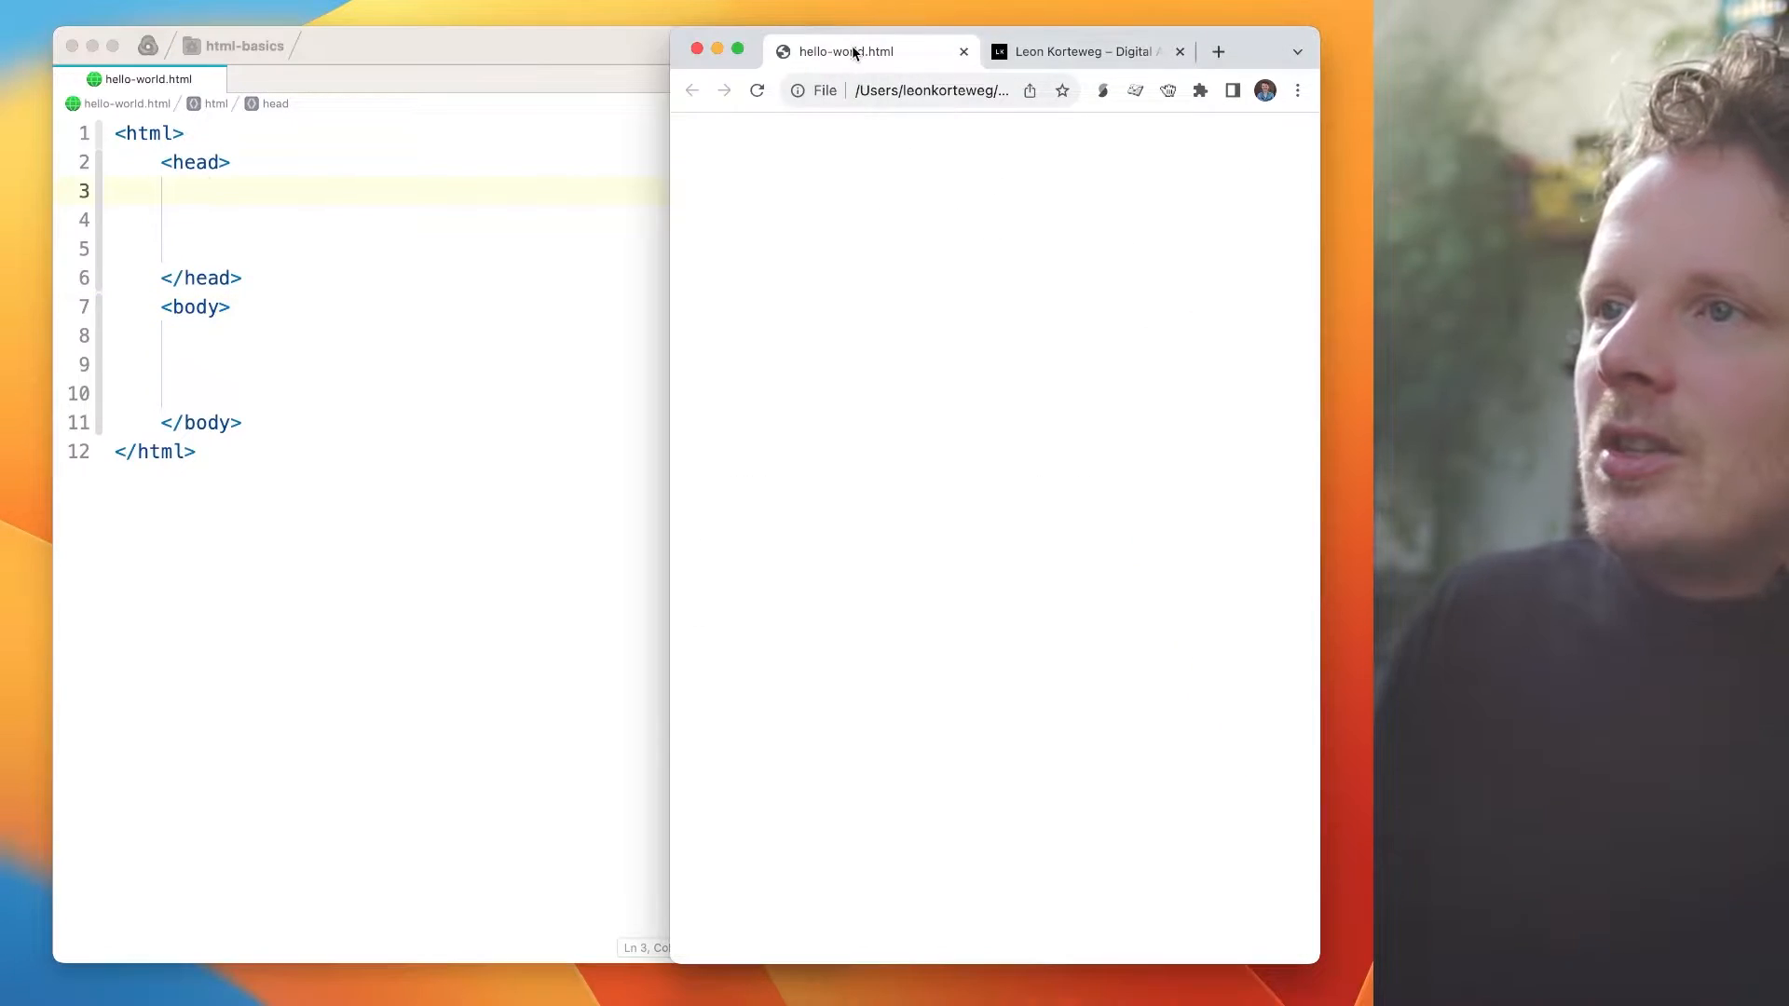
drag(668, 227, 651, 228)
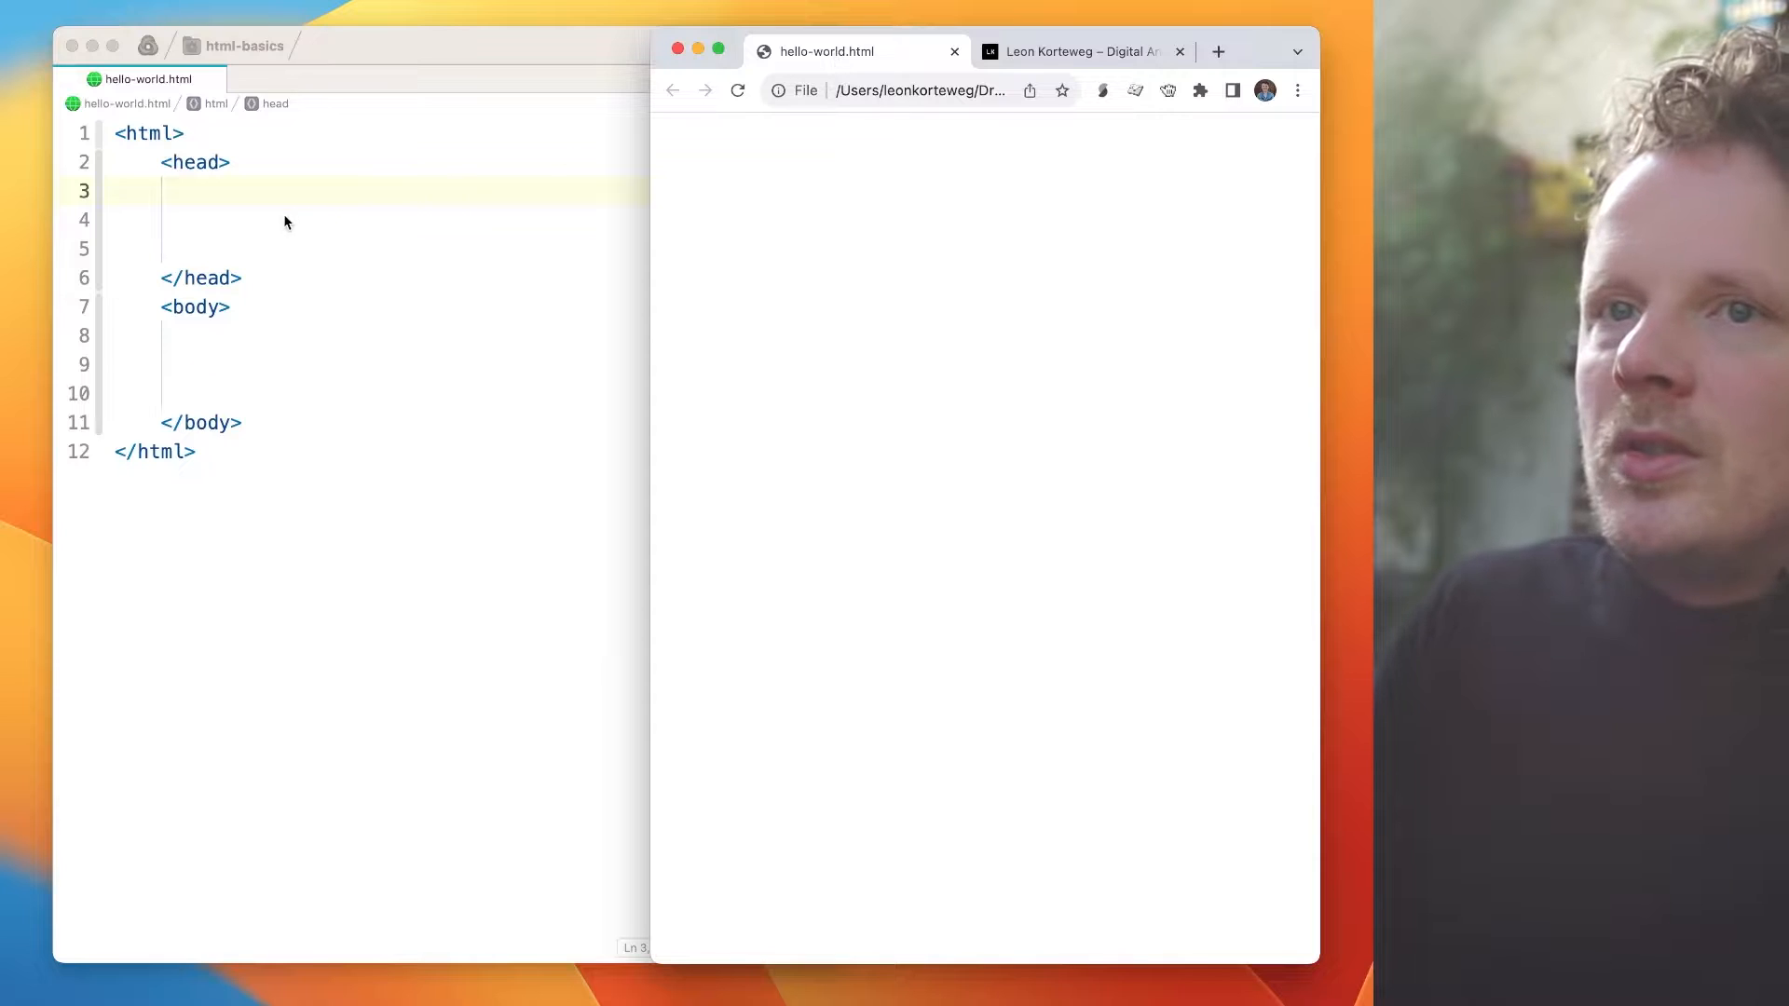
click(286, 220)
click(802, 50)
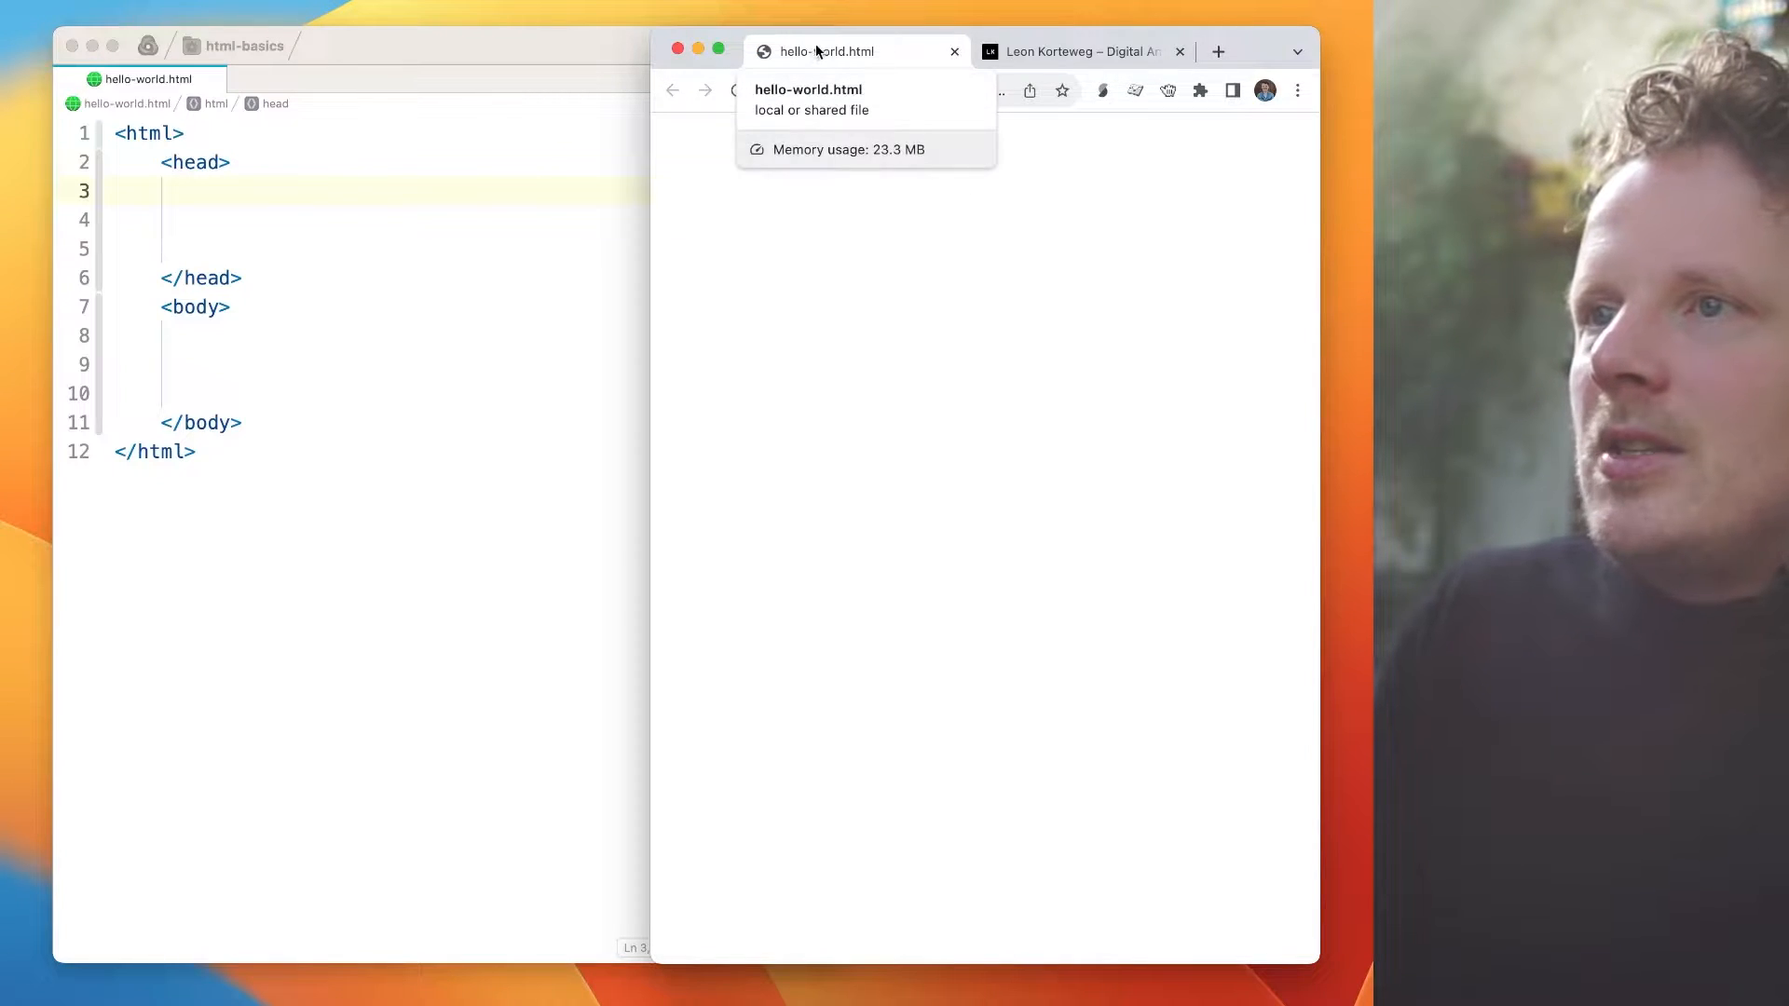
- Add a title element reading "Hello world" inside the head, save the file, and view the page title in the browser
click(388, 201)
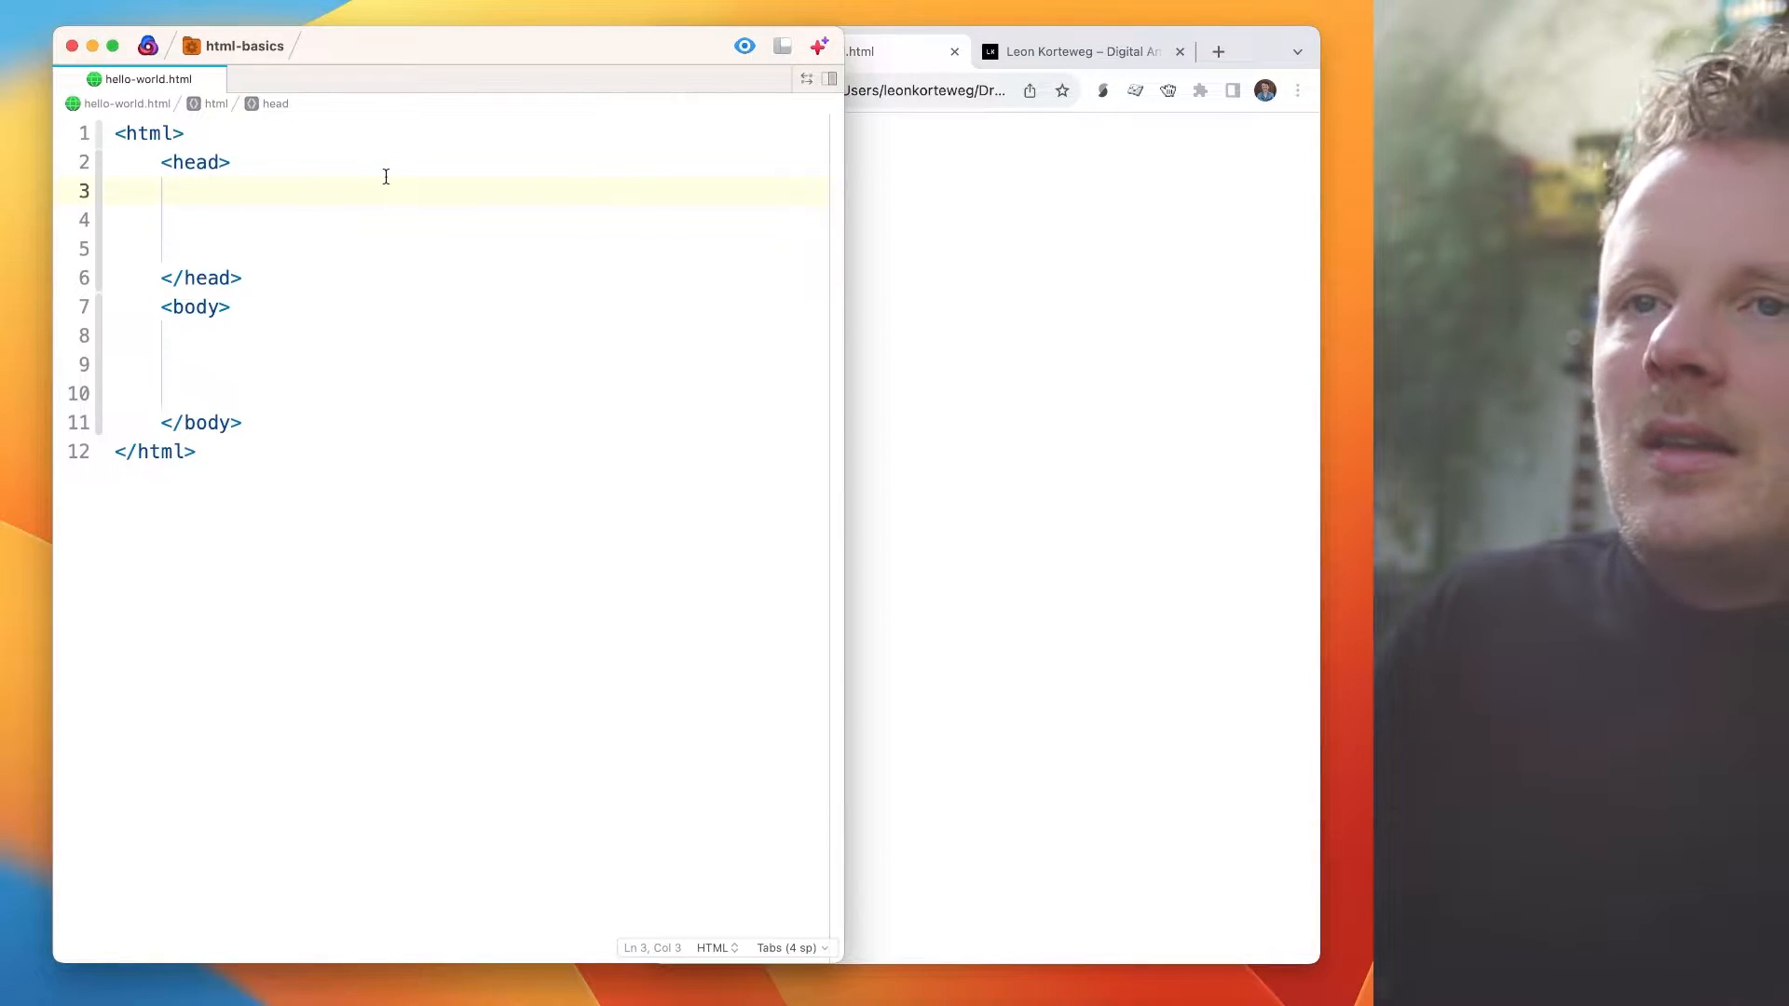
text(<t)
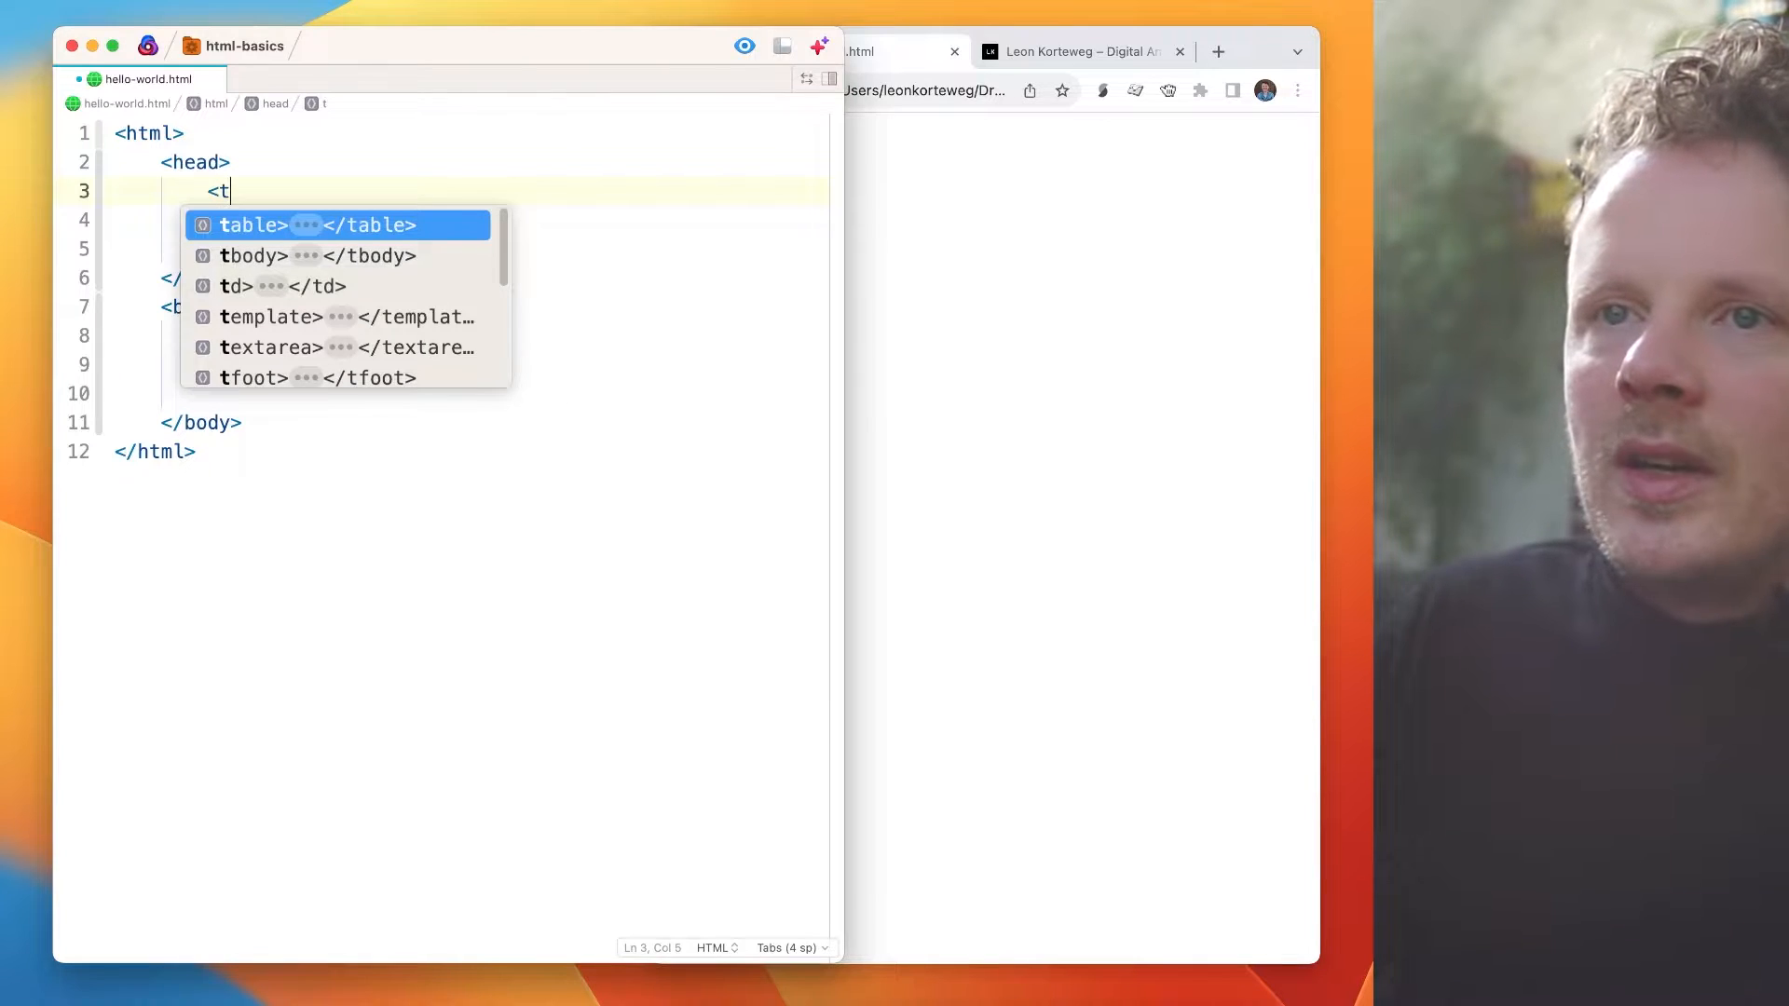
text(itle>)
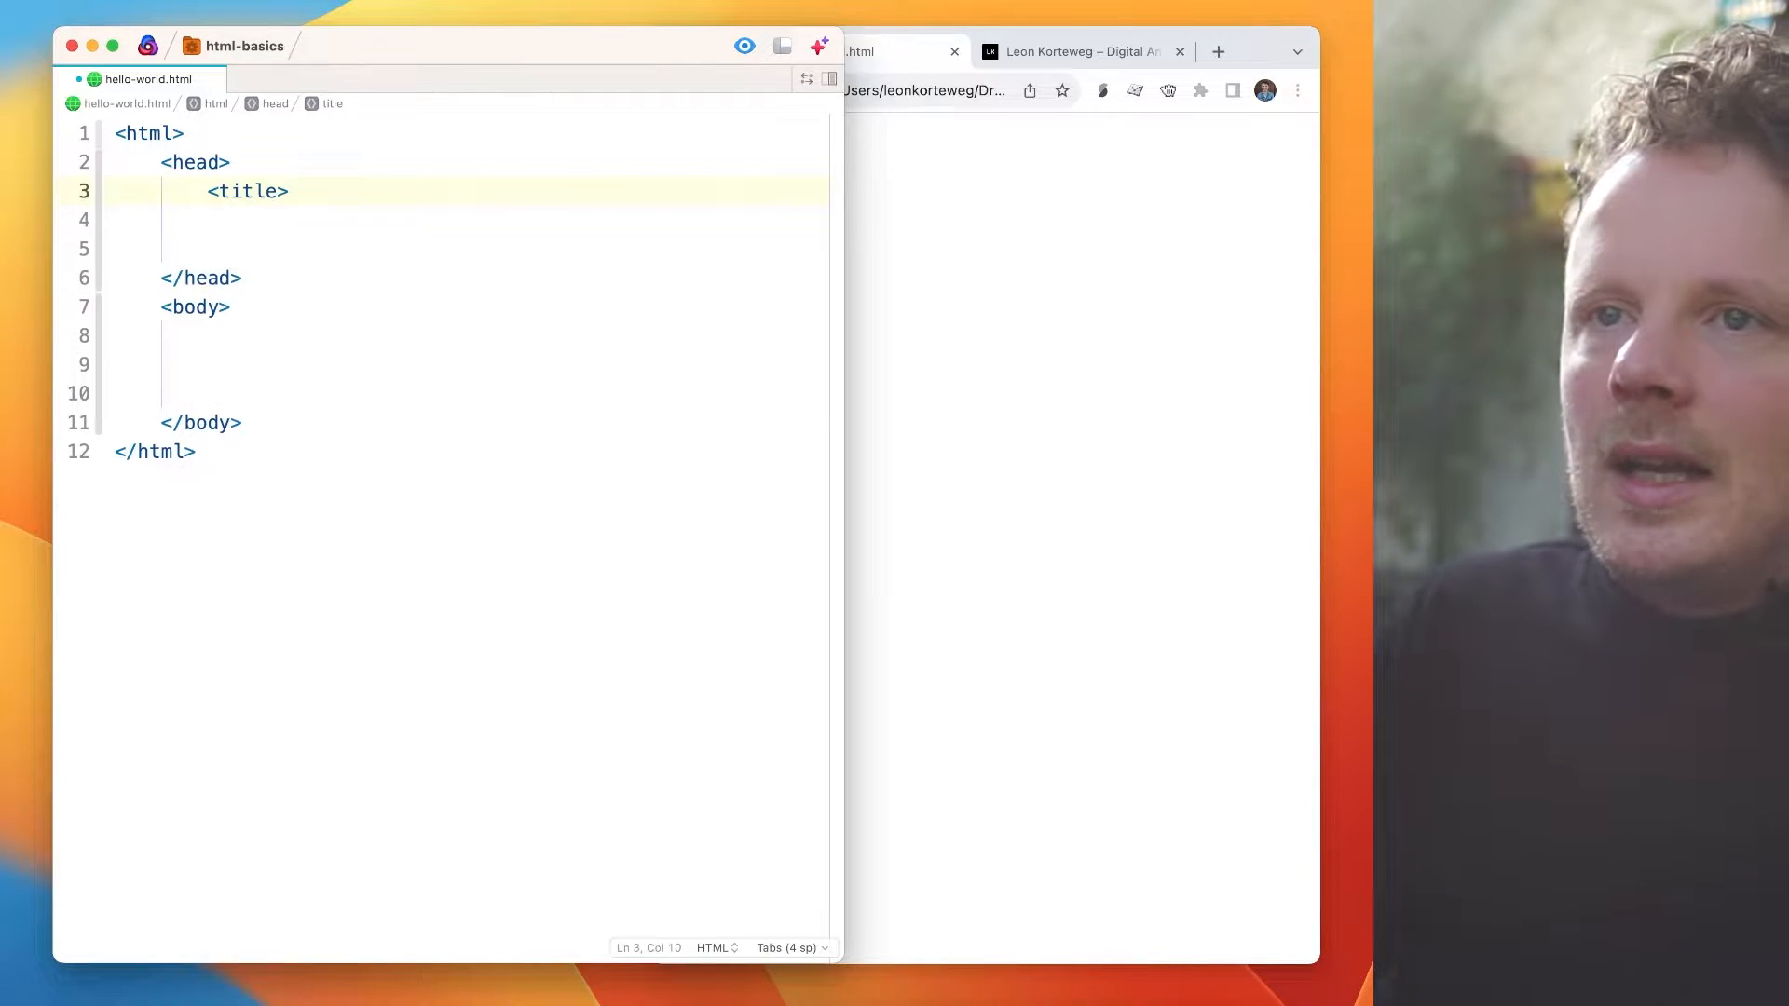
text(Hello)
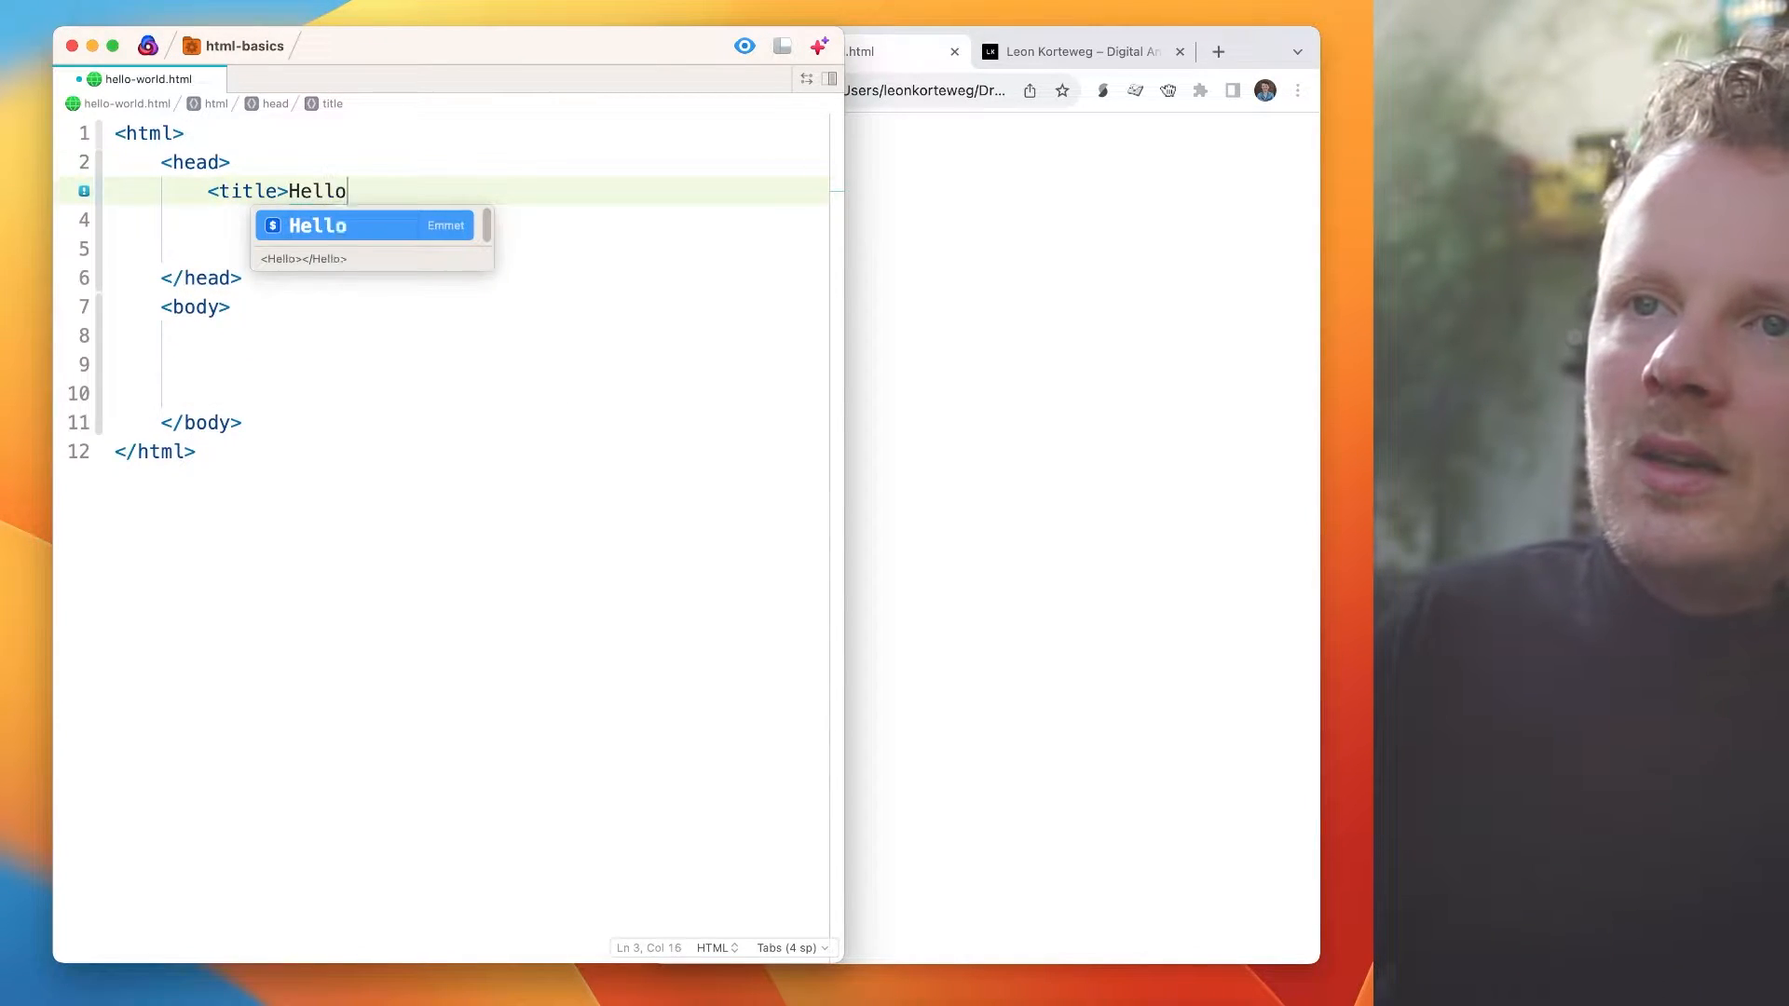
text( world</title>)
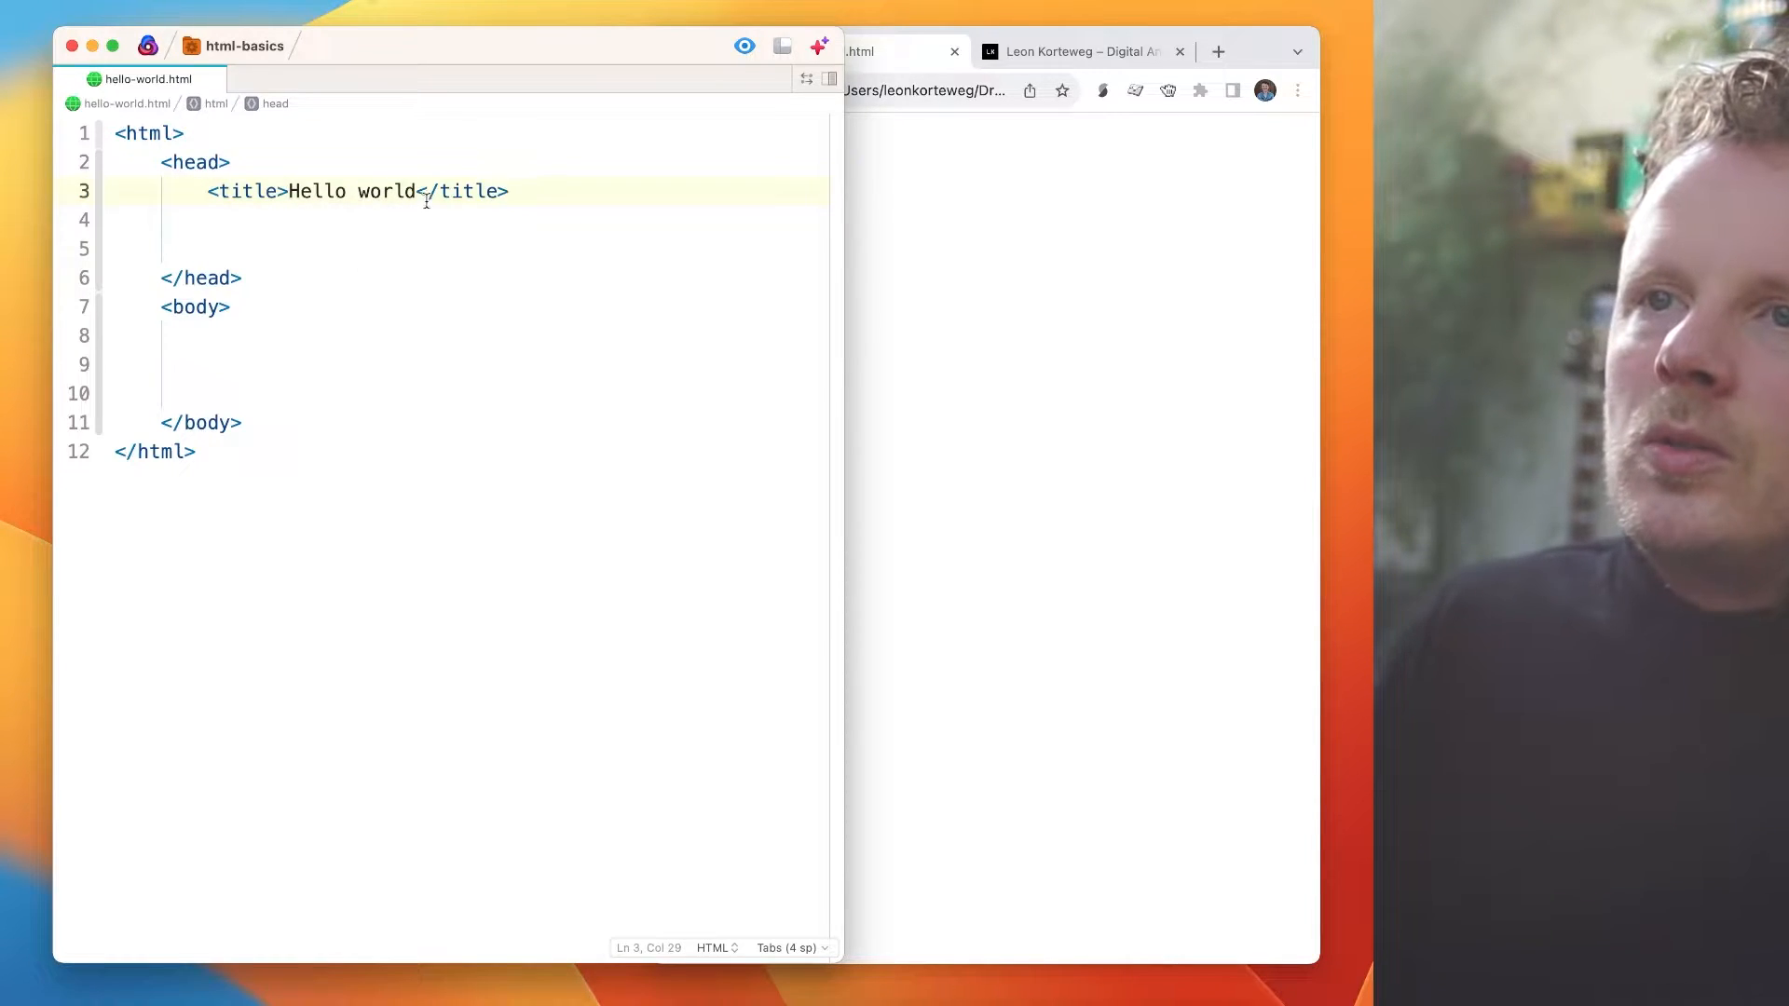
click(1028, 254)
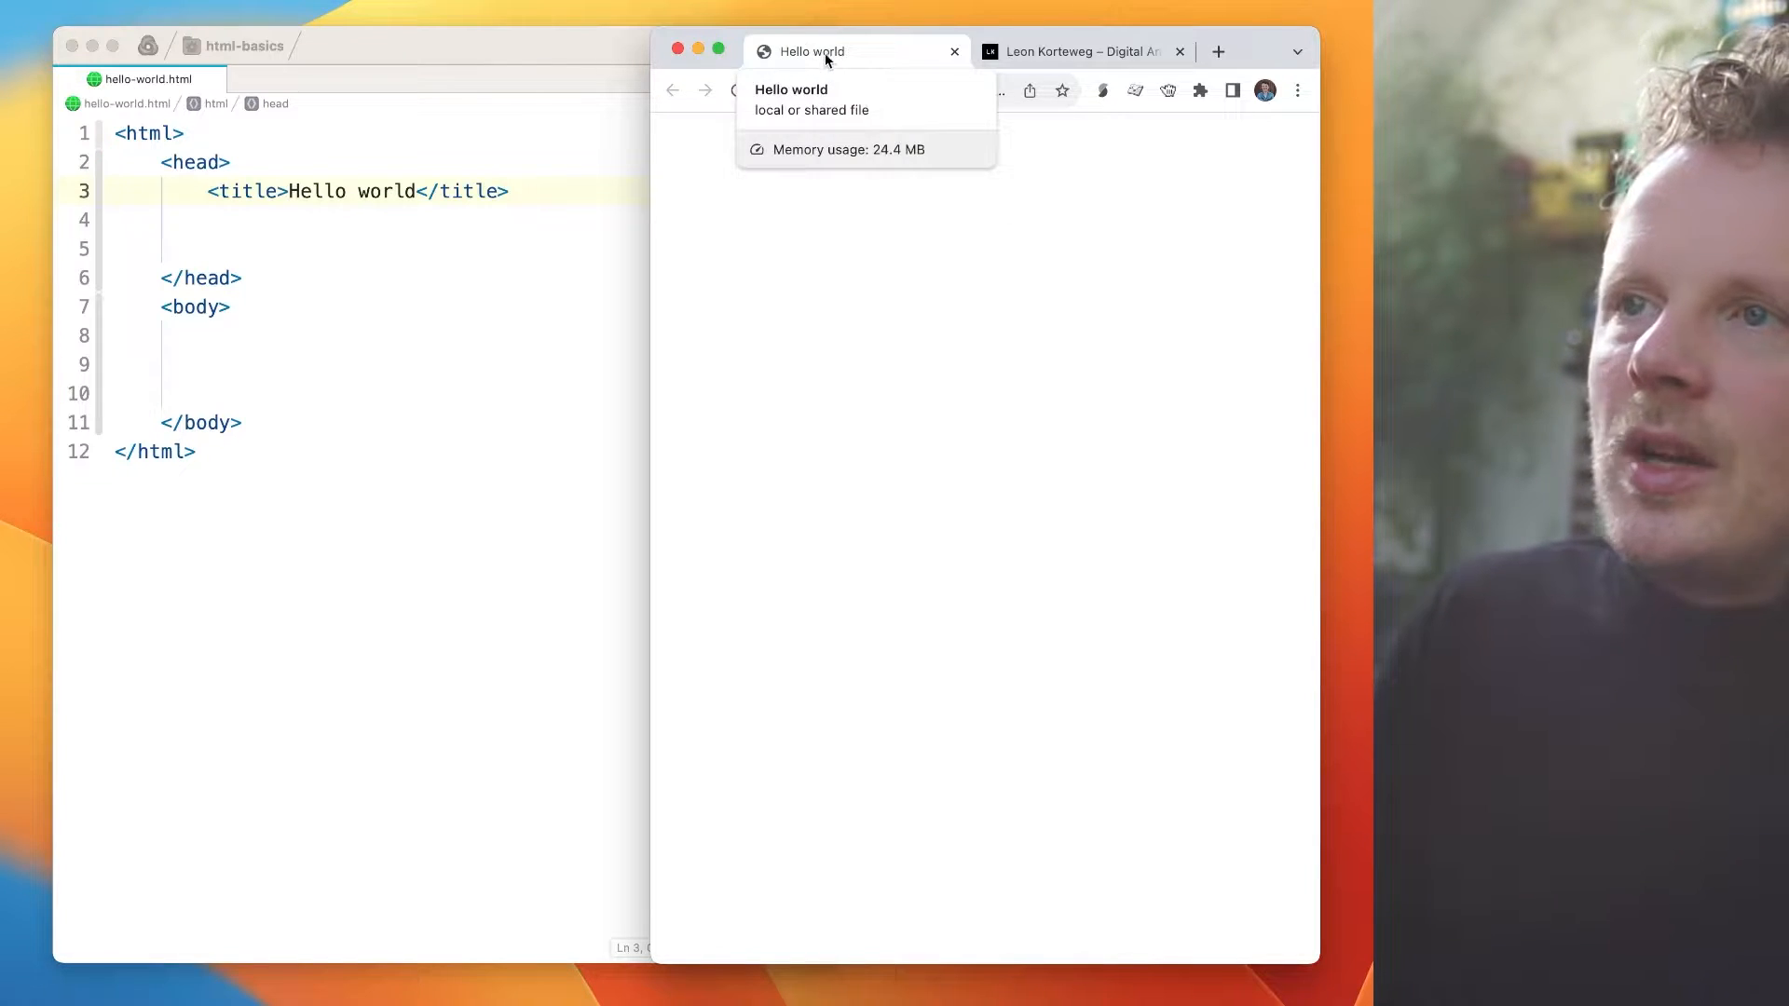
- Add a description meta tag below the title with the content "This is my first HTML document", and remove the empty line beneath it
click(421, 216)
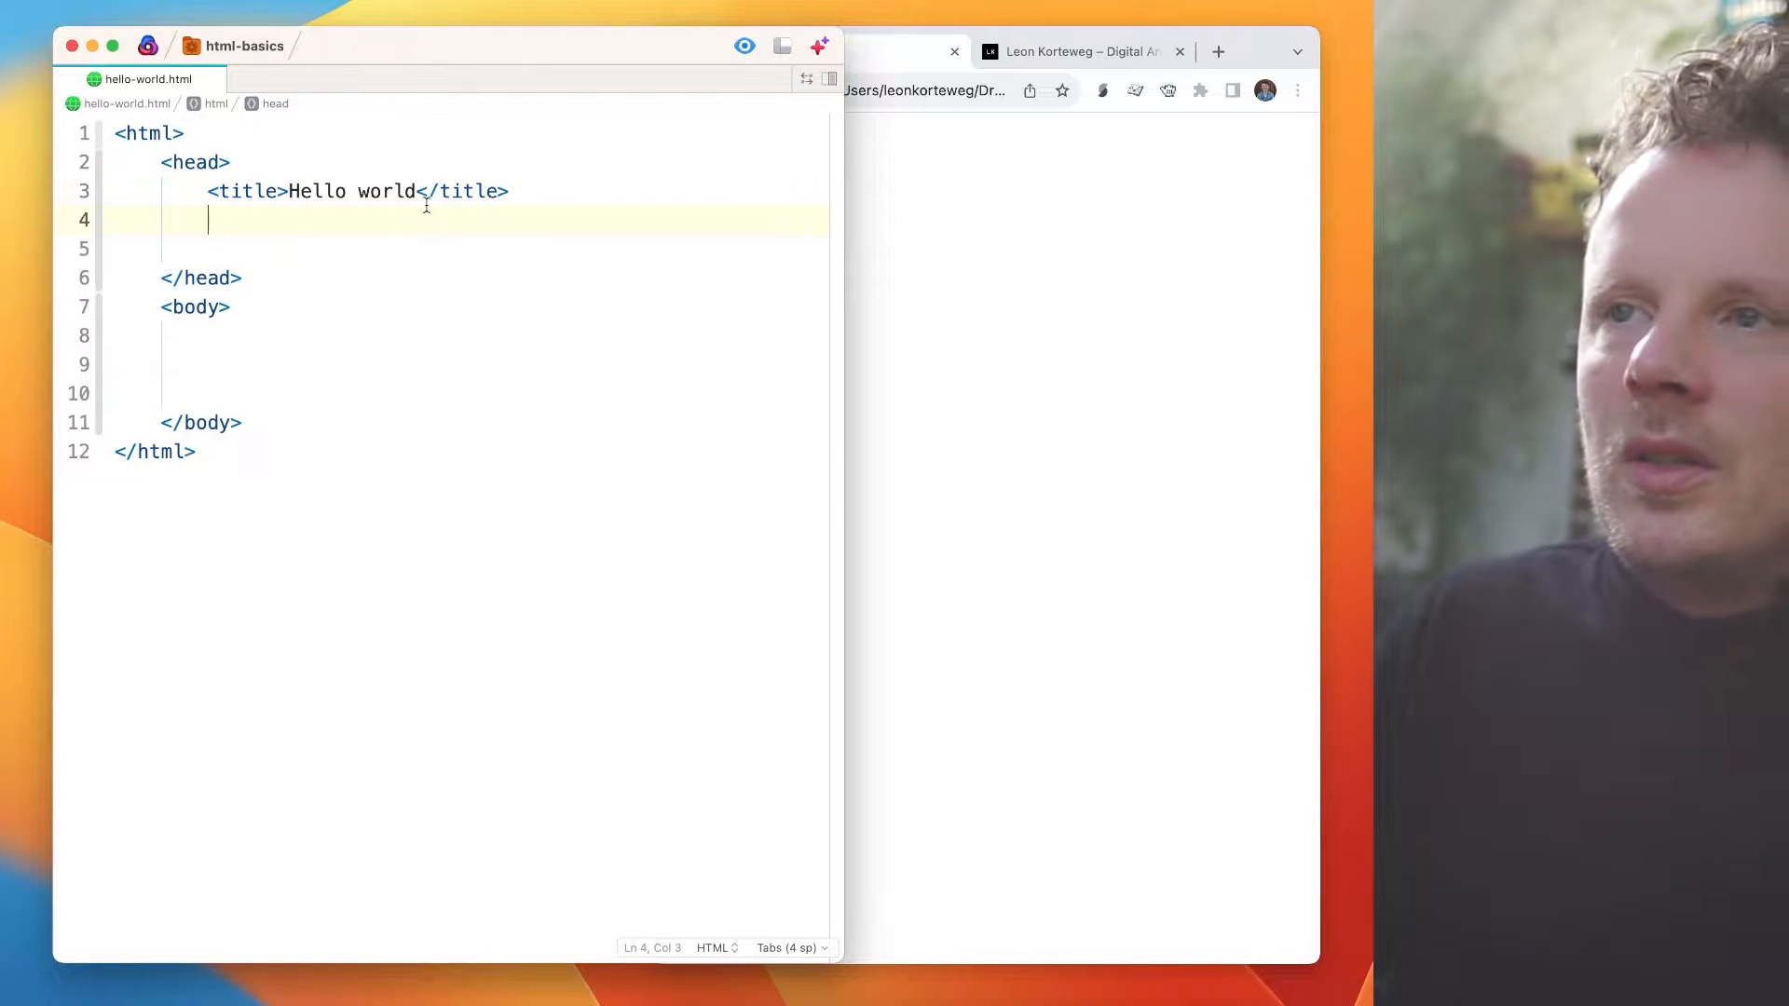
text(<meta name="description" content="Free Web tutorials">)
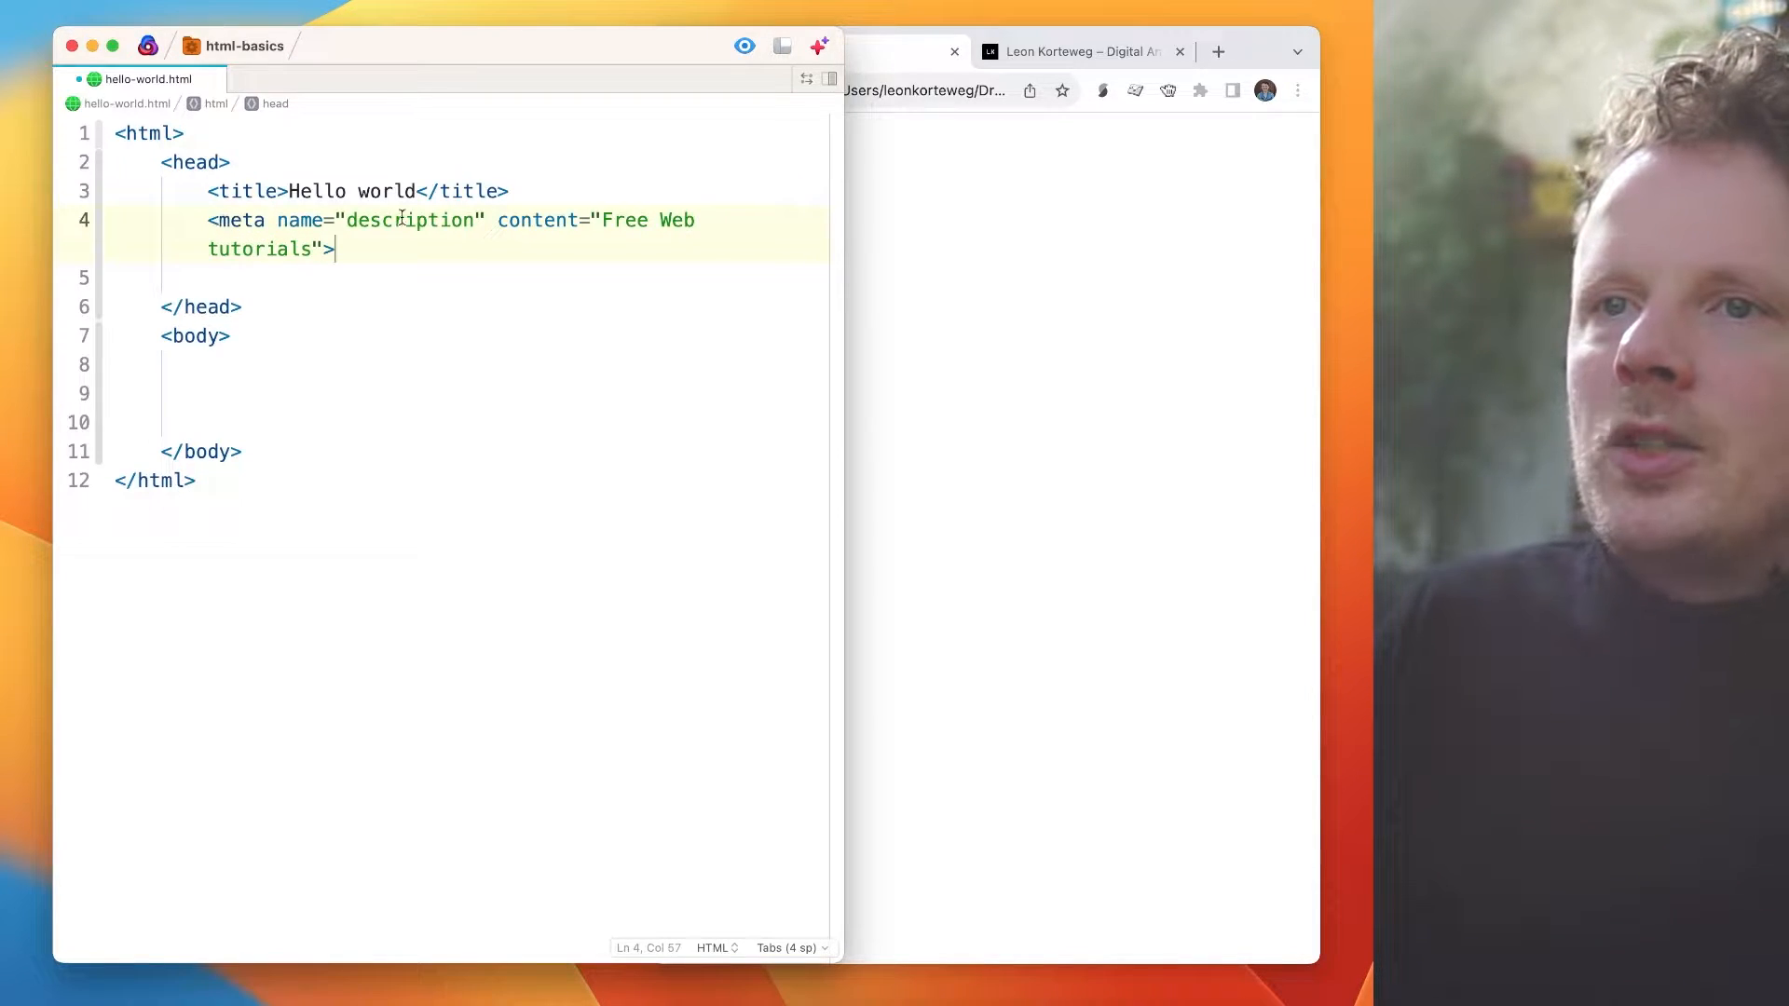
double_click(249, 218)
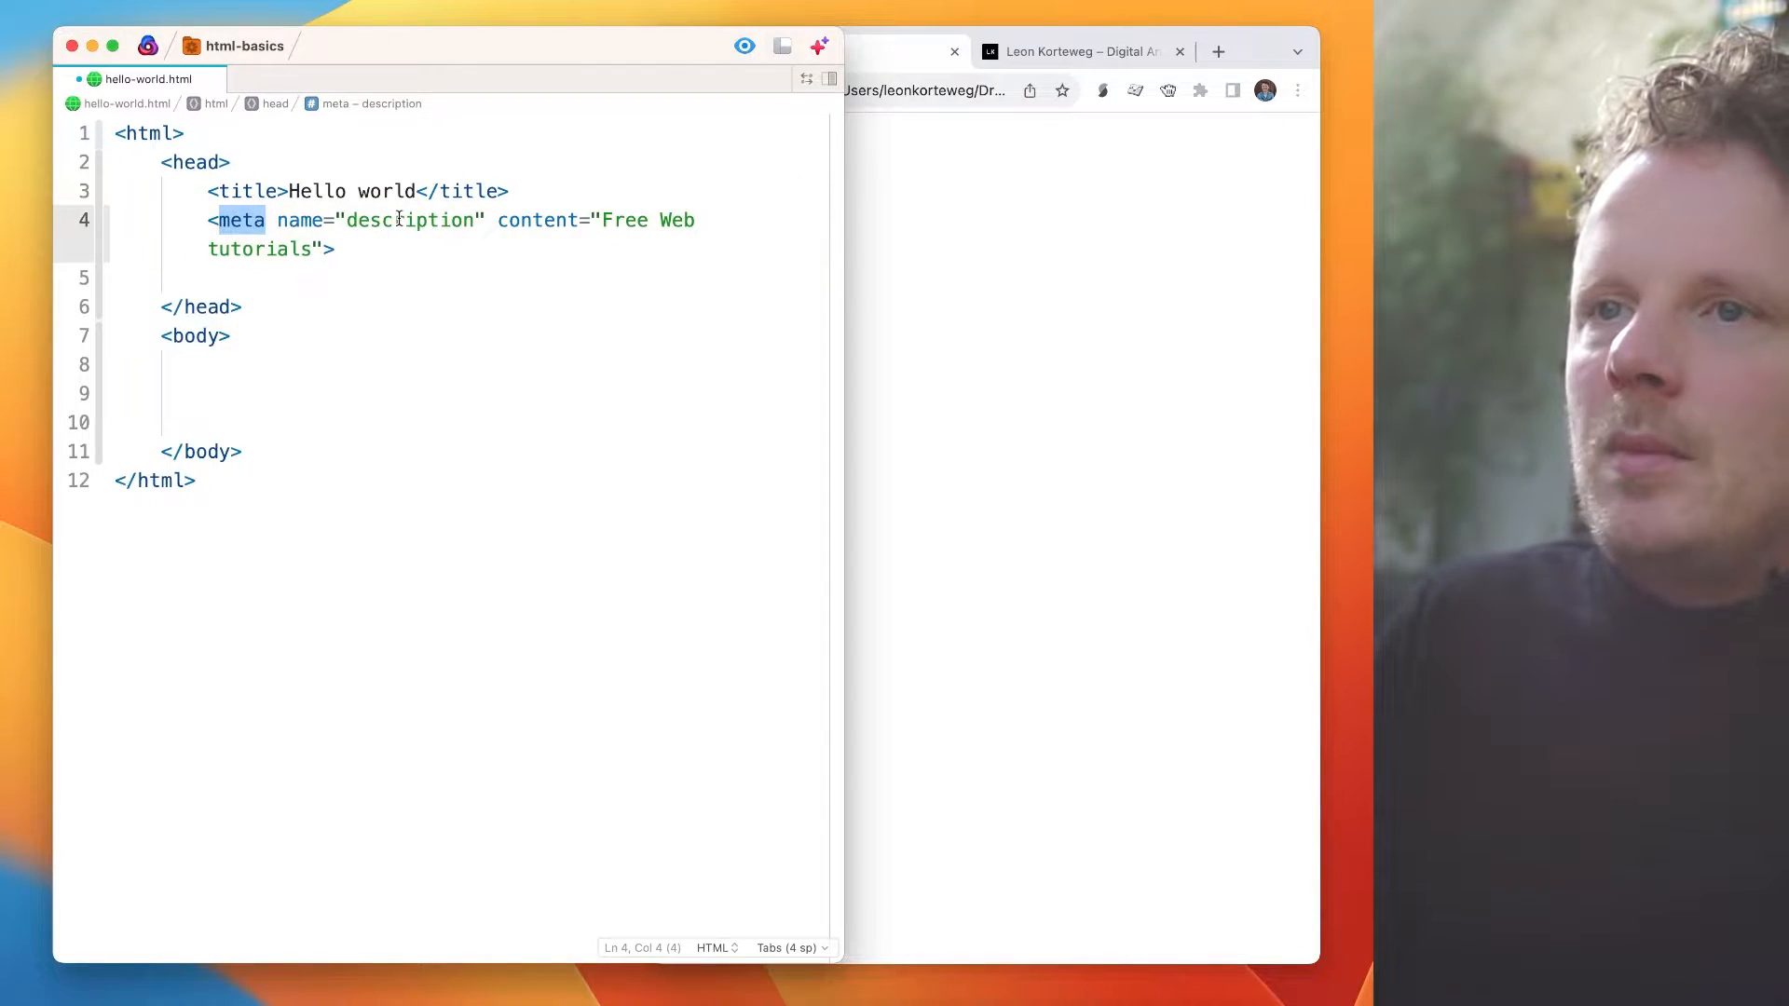
click(399, 218)
drag(602, 219, 306, 245)
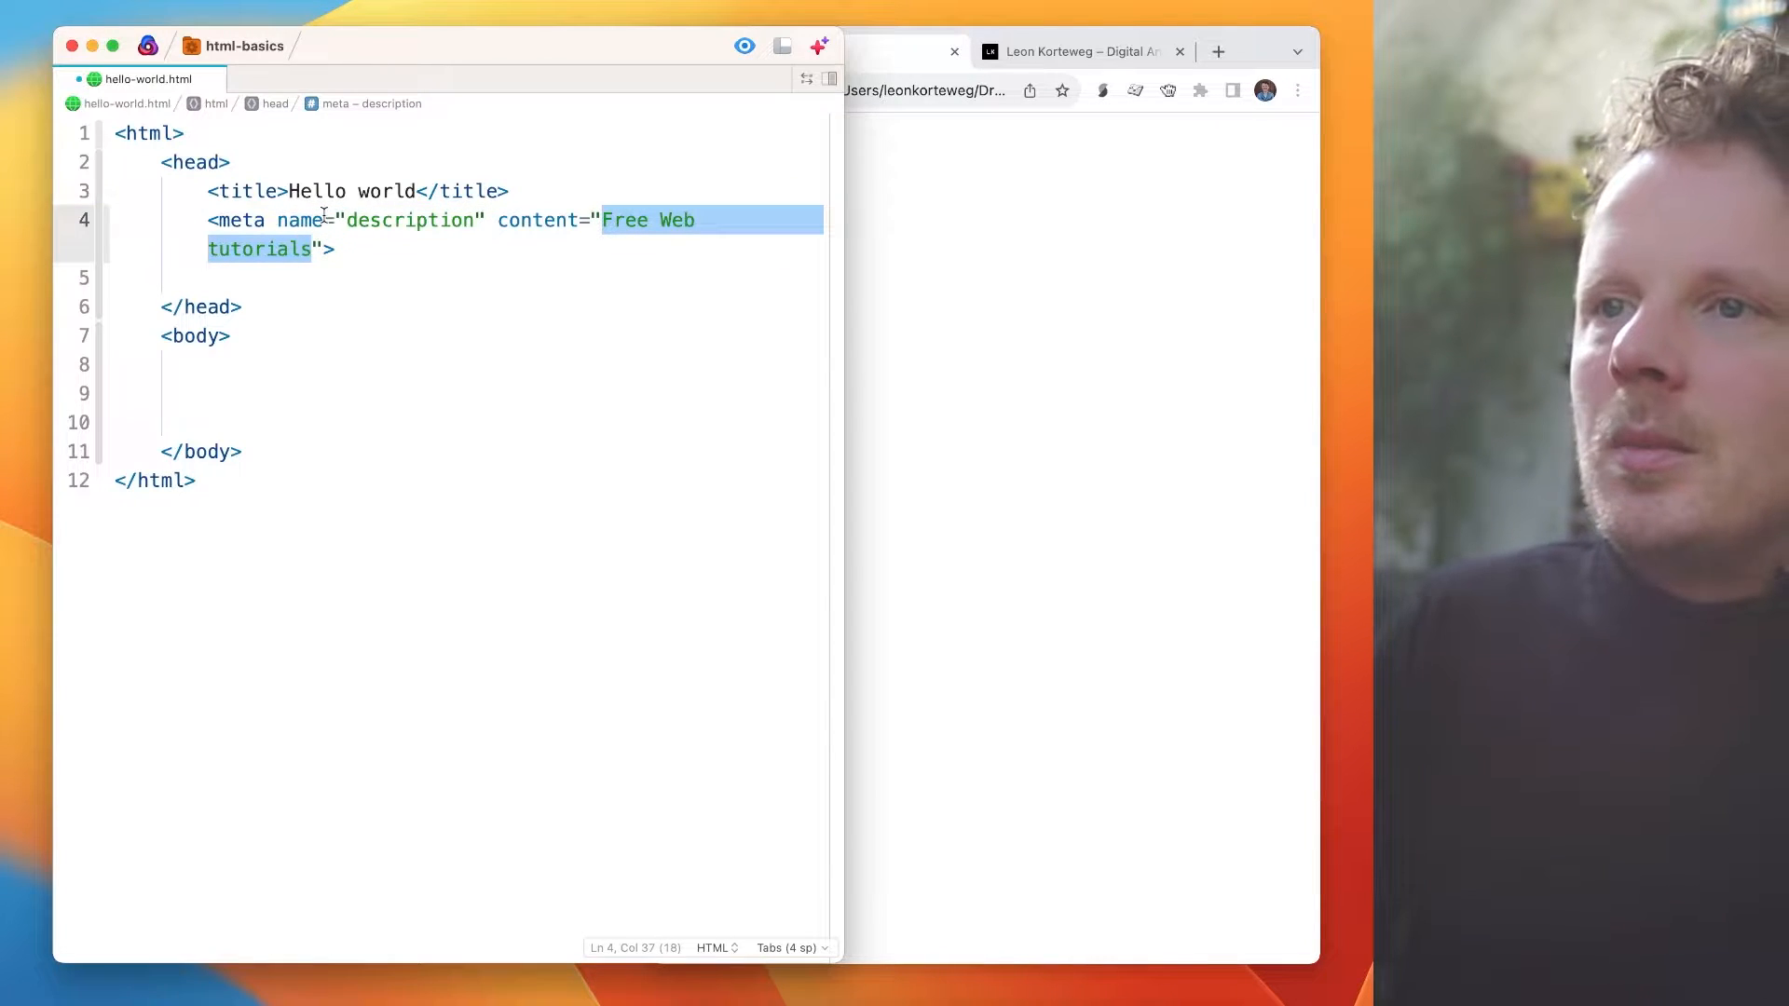
key(BackSpace)
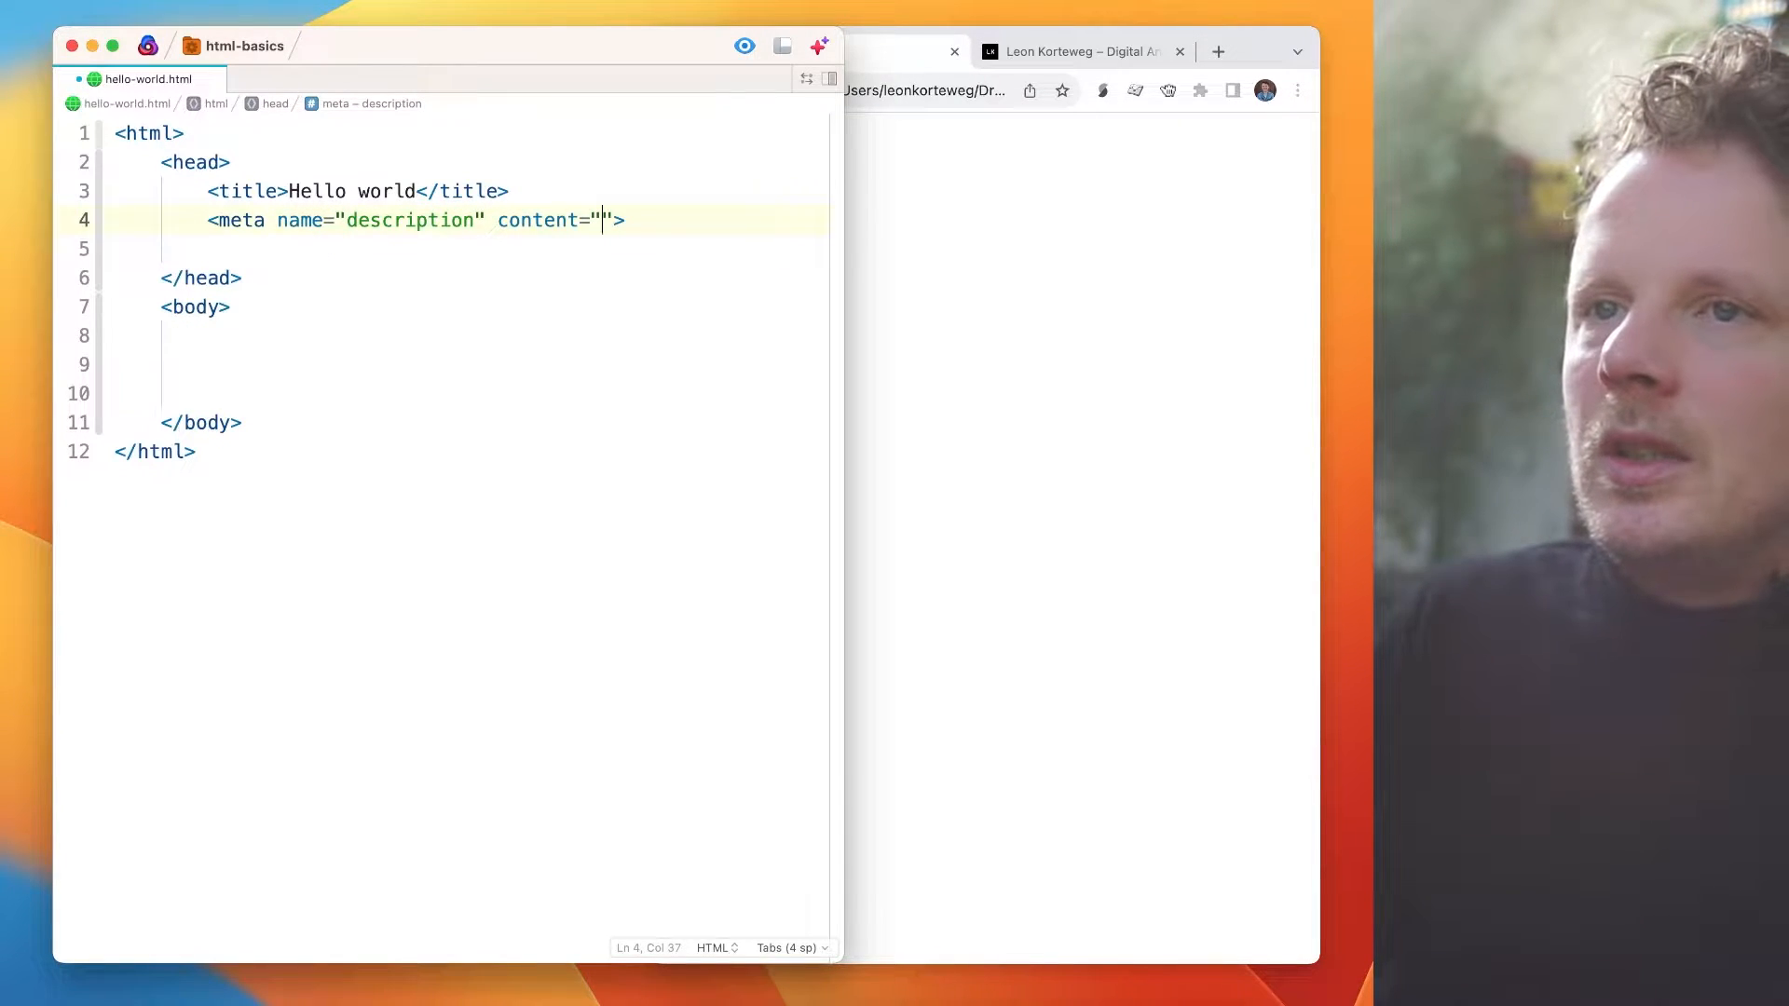
text(This is my first )
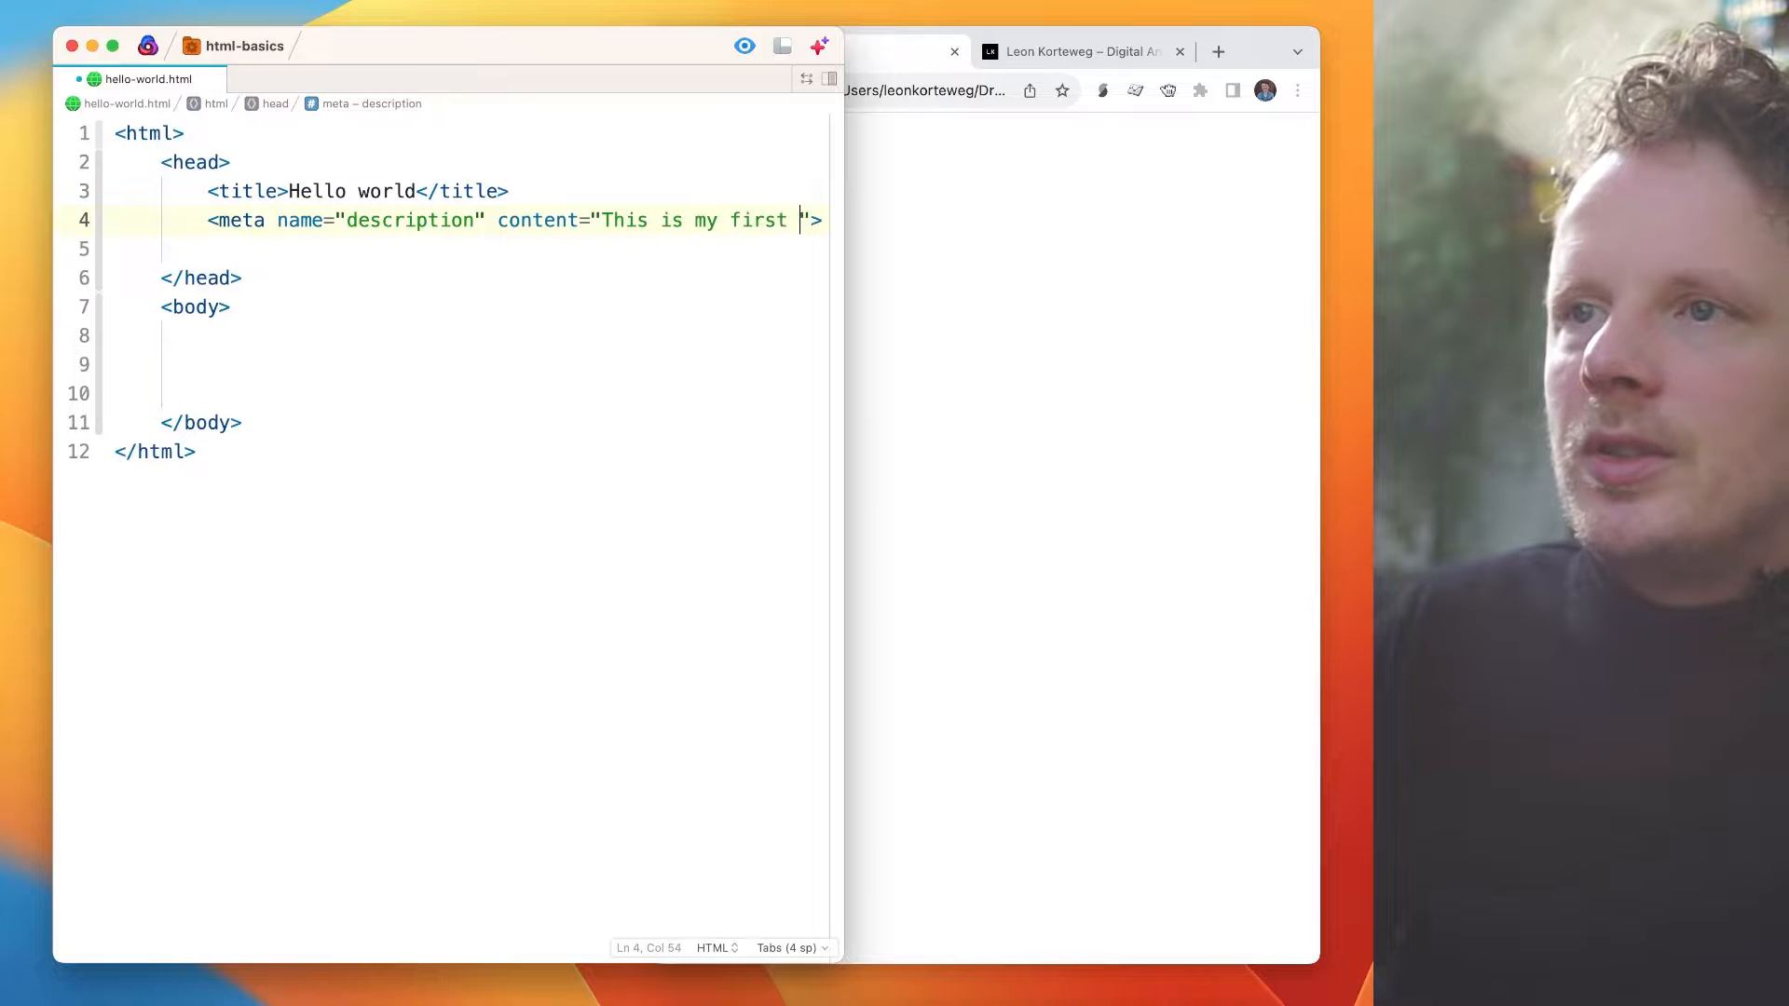
text(HTML document)
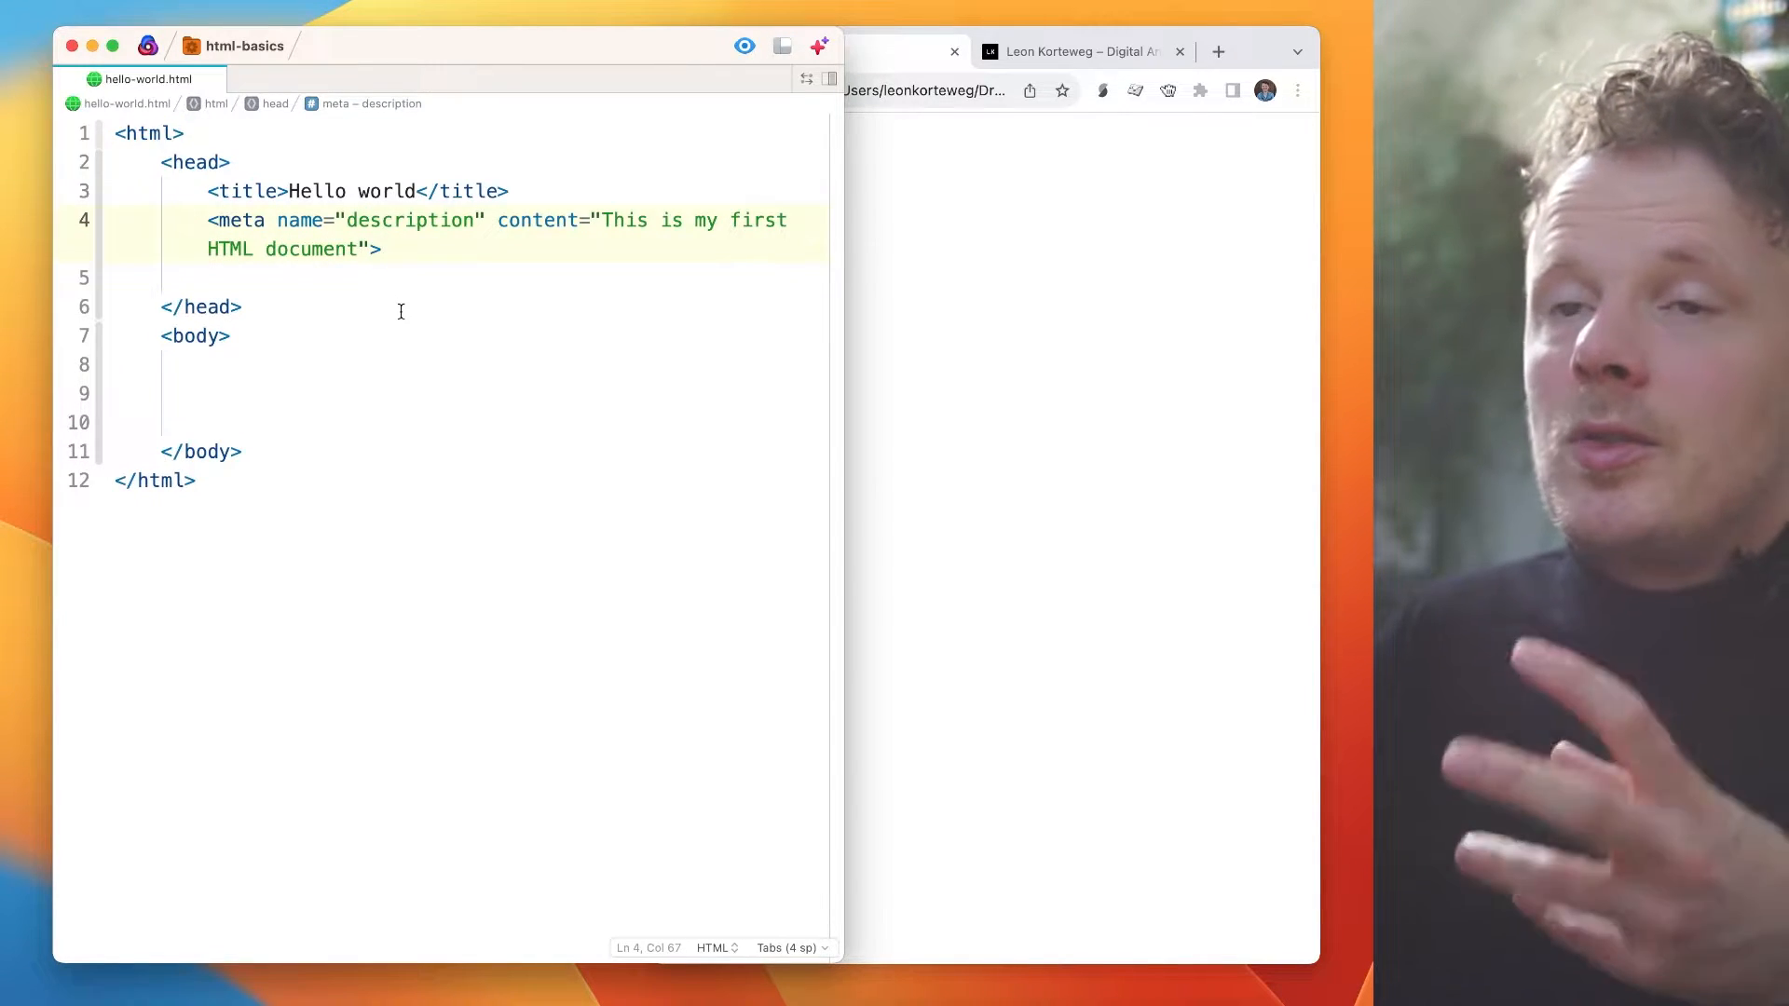
click(379, 271)
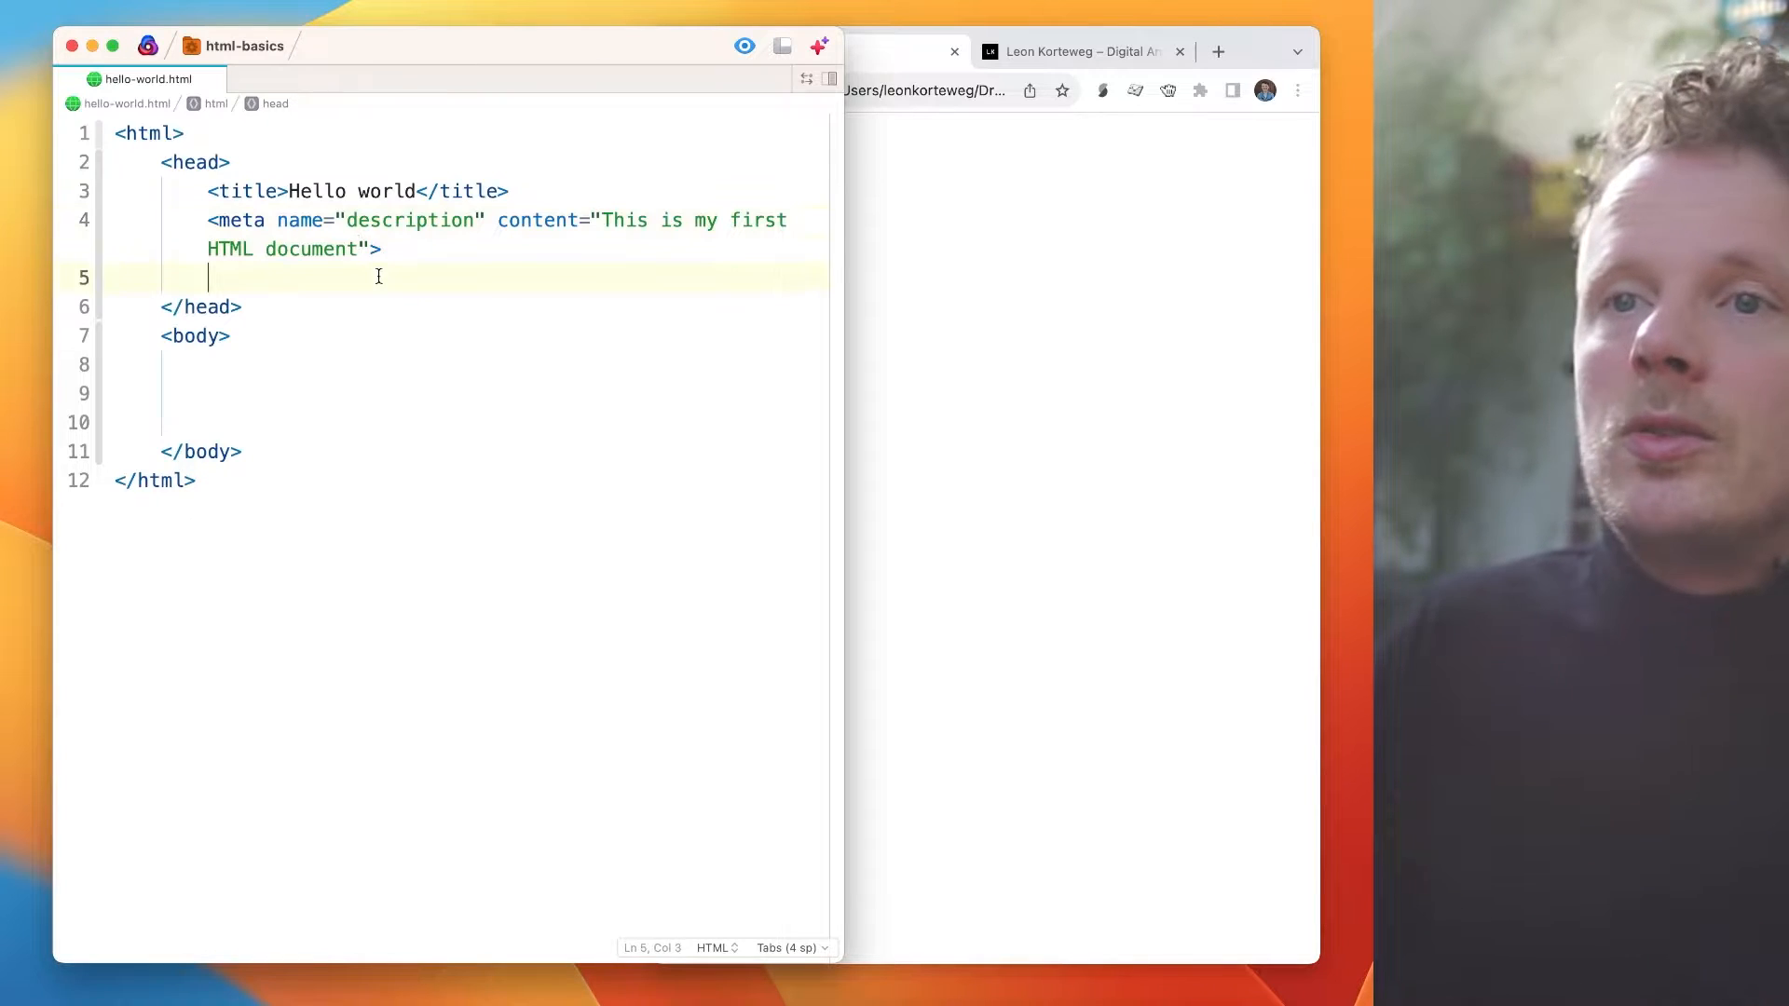
key(BackSpace)
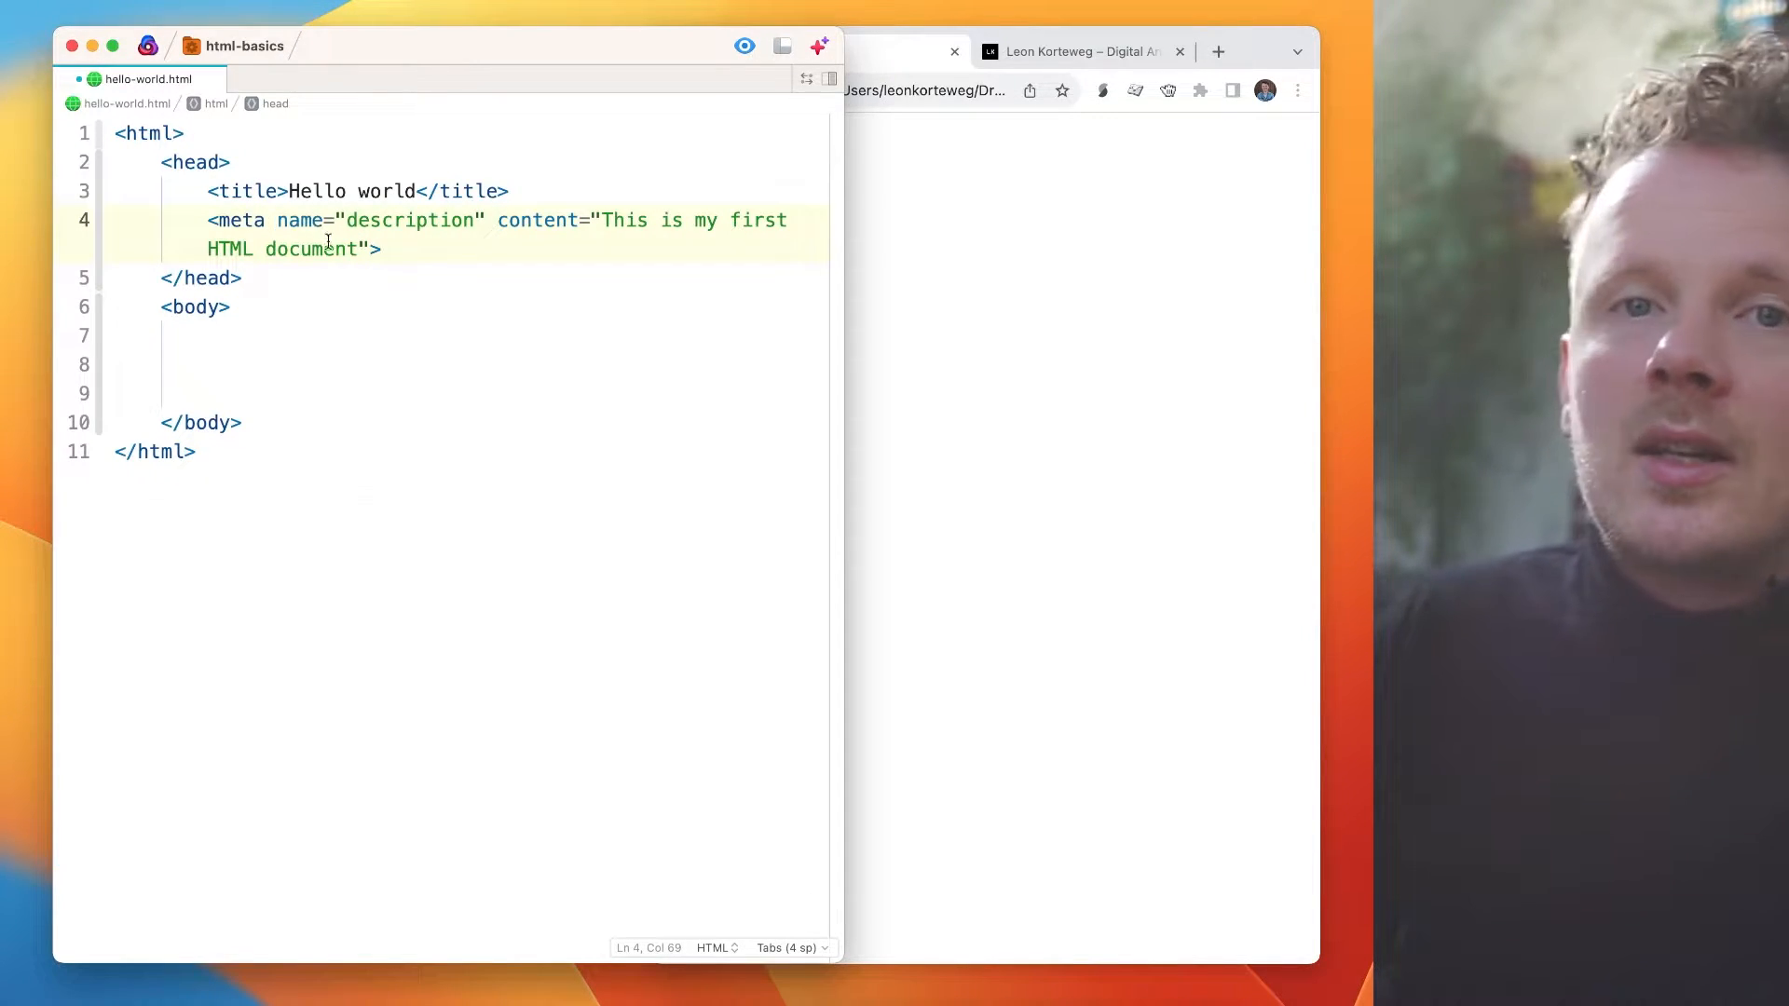
- Examine the head and body sections of the code against what the browser page displays
click(1050, 263)
click(428, 236)
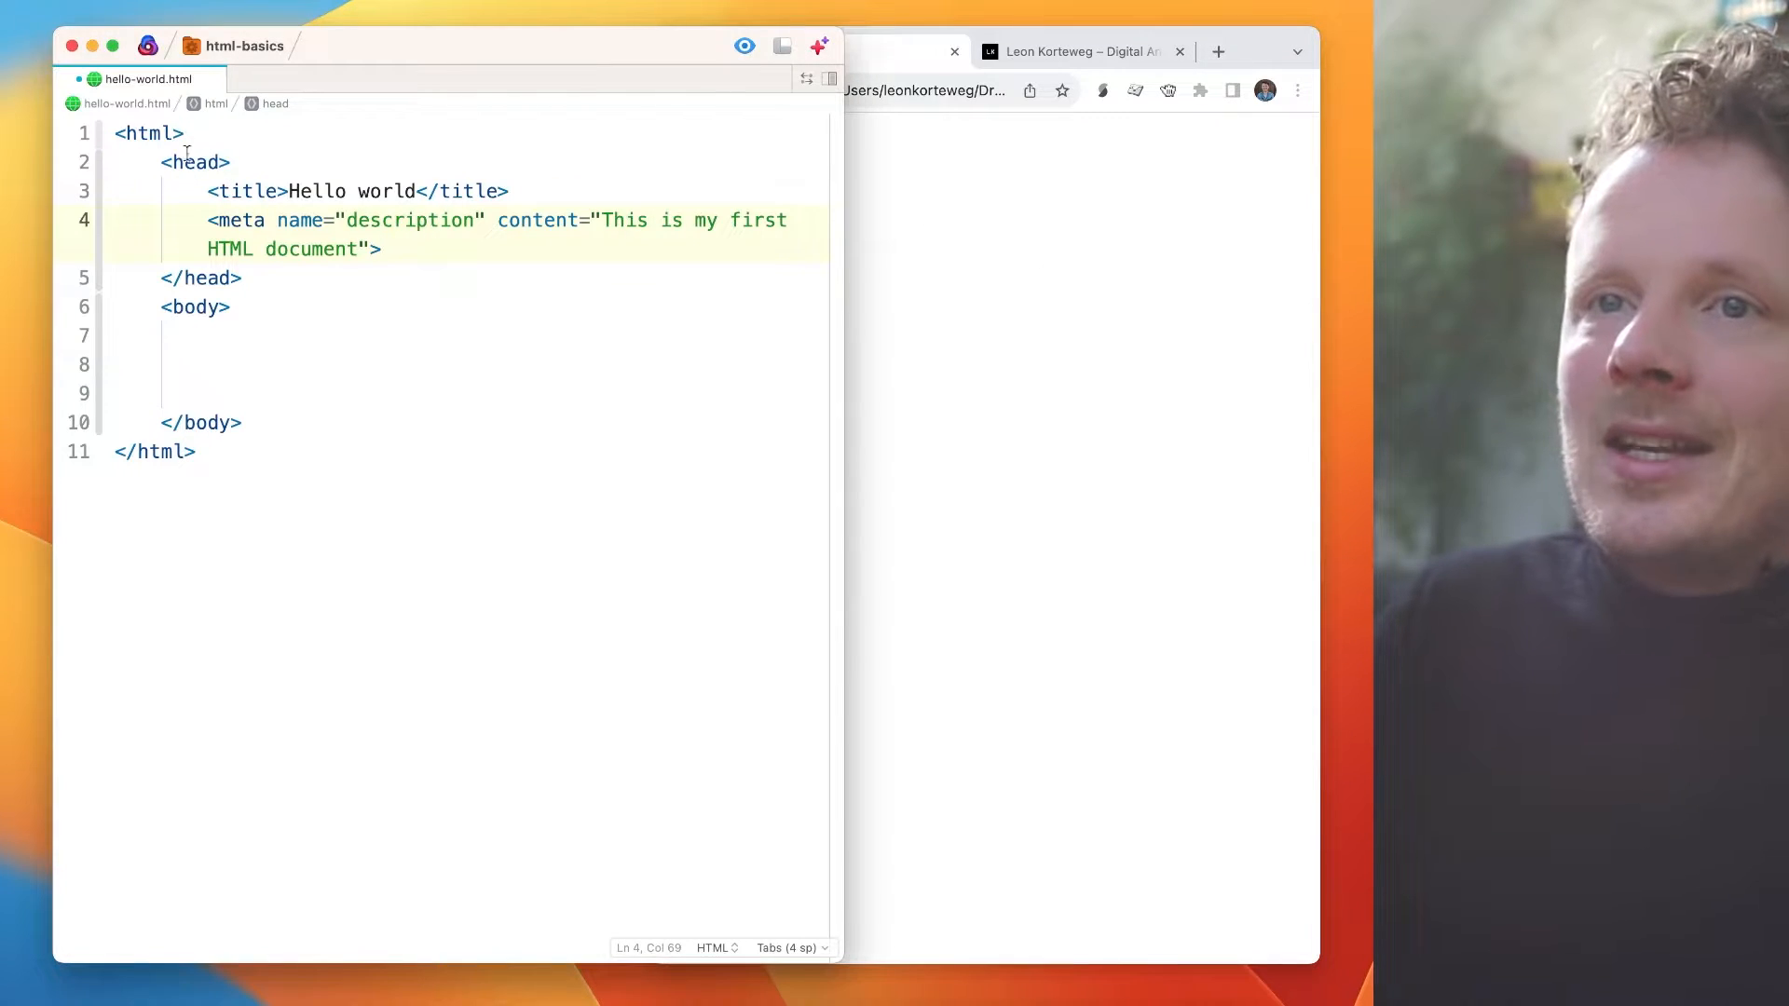
drag(158, 162, 248, 278)
click(259, 278)
click(1088, 287)
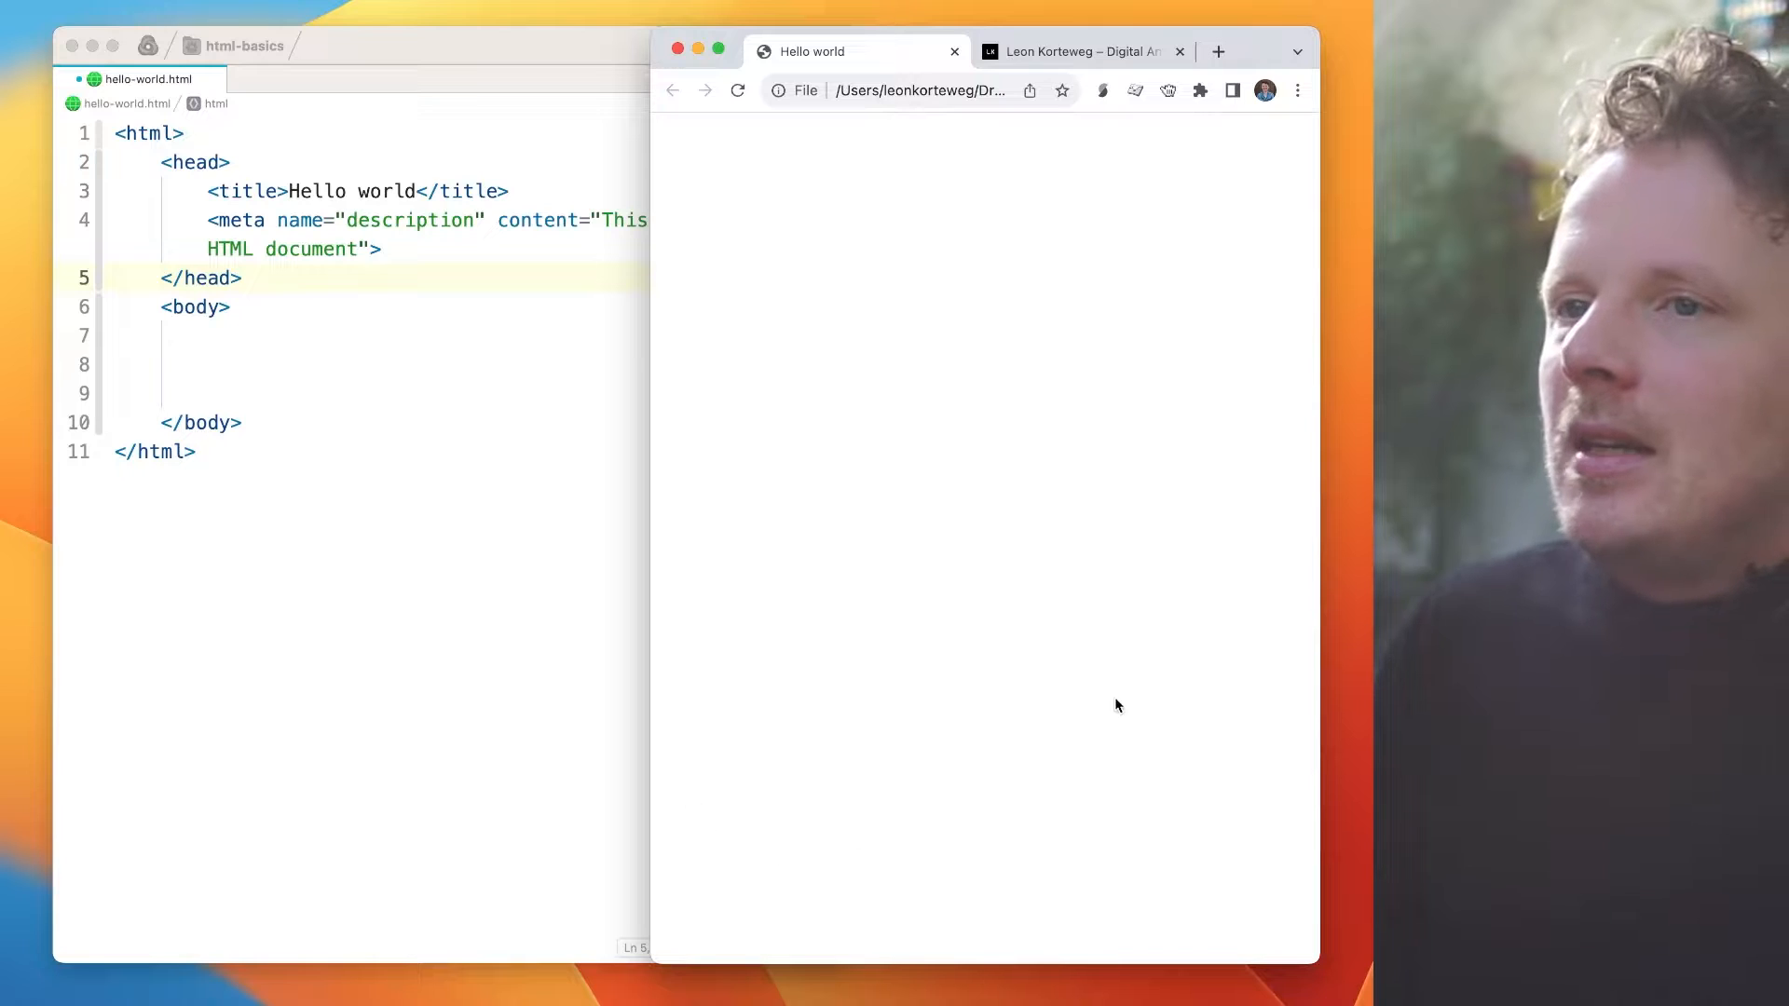
click(407, 360)
click(900, 168)
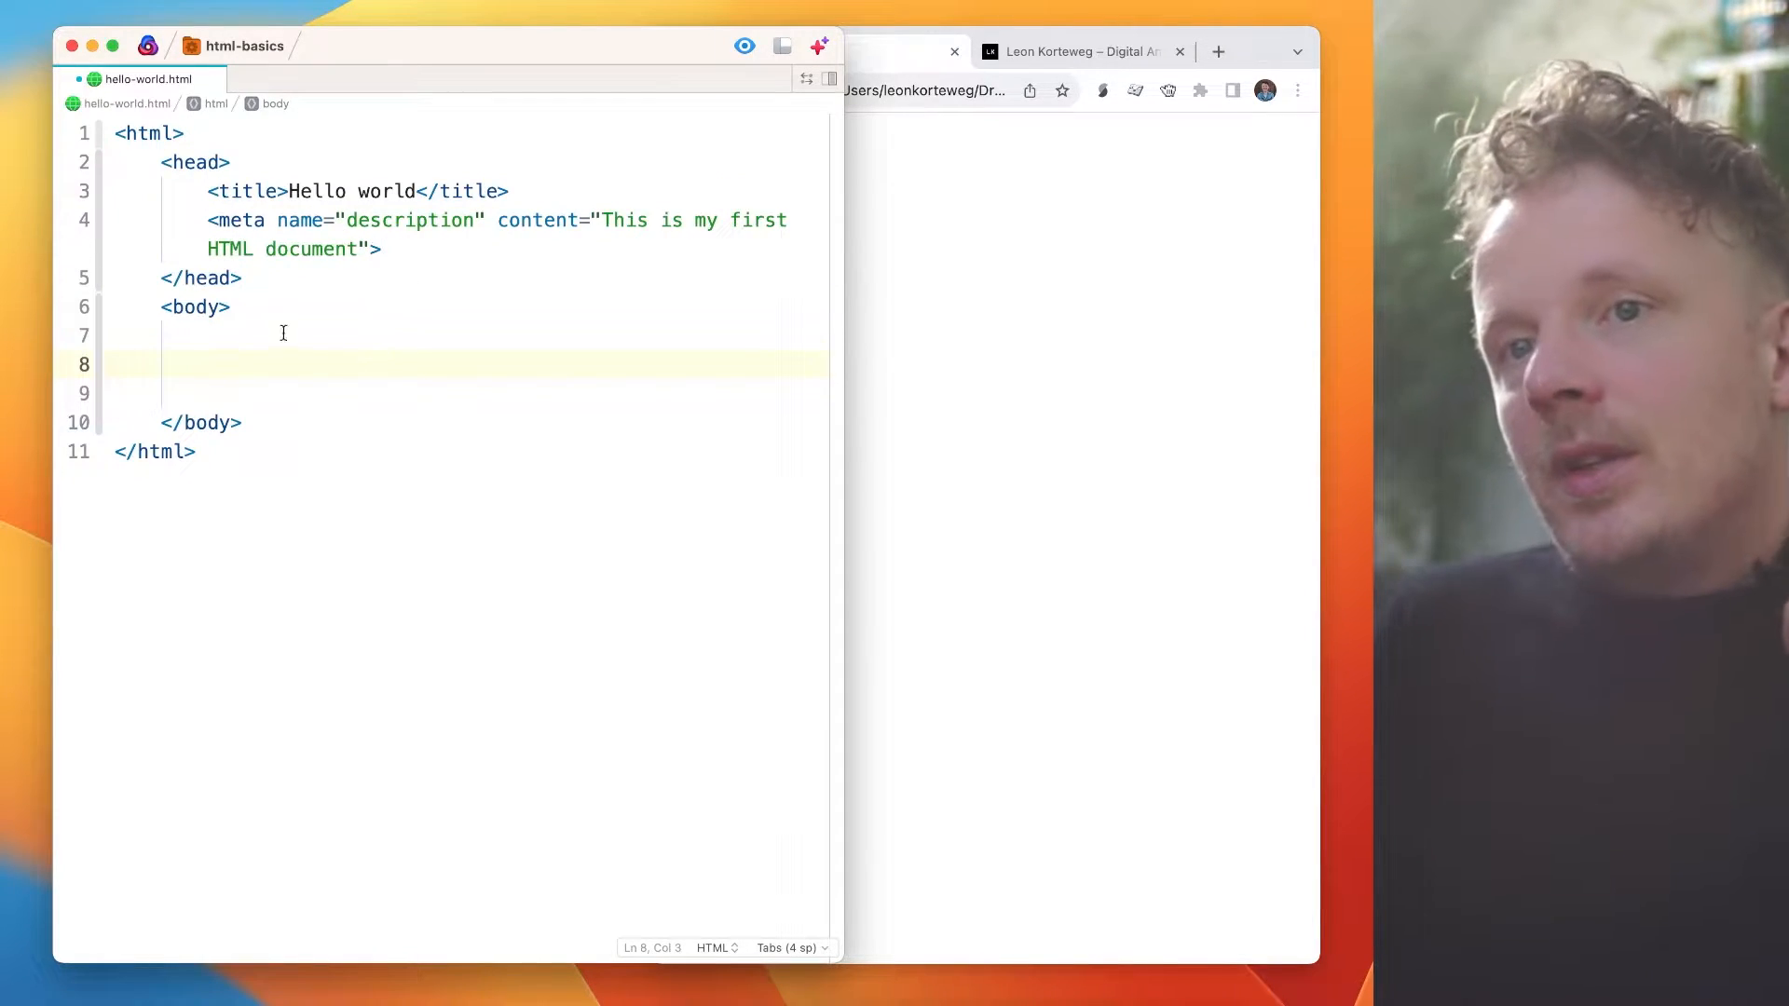
click(1002, 857)
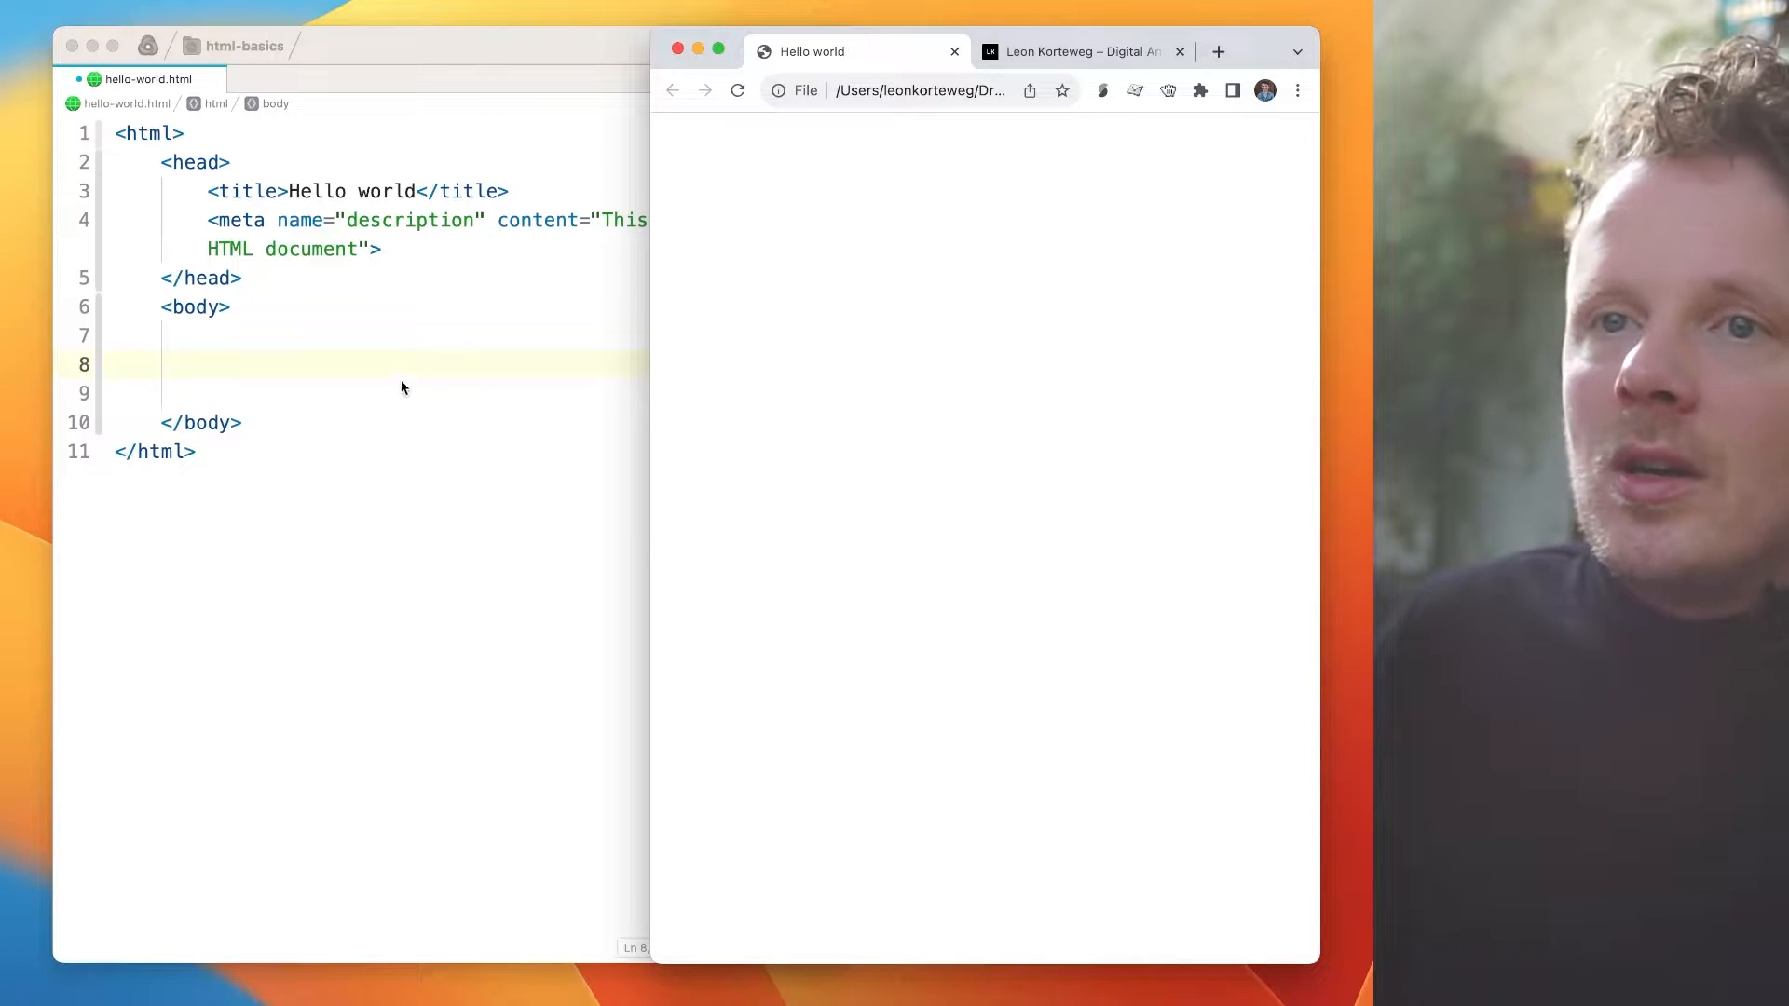
- Add an h1 heading reading "This is my first HTML document" inside the body and save the file
click(402, 387)
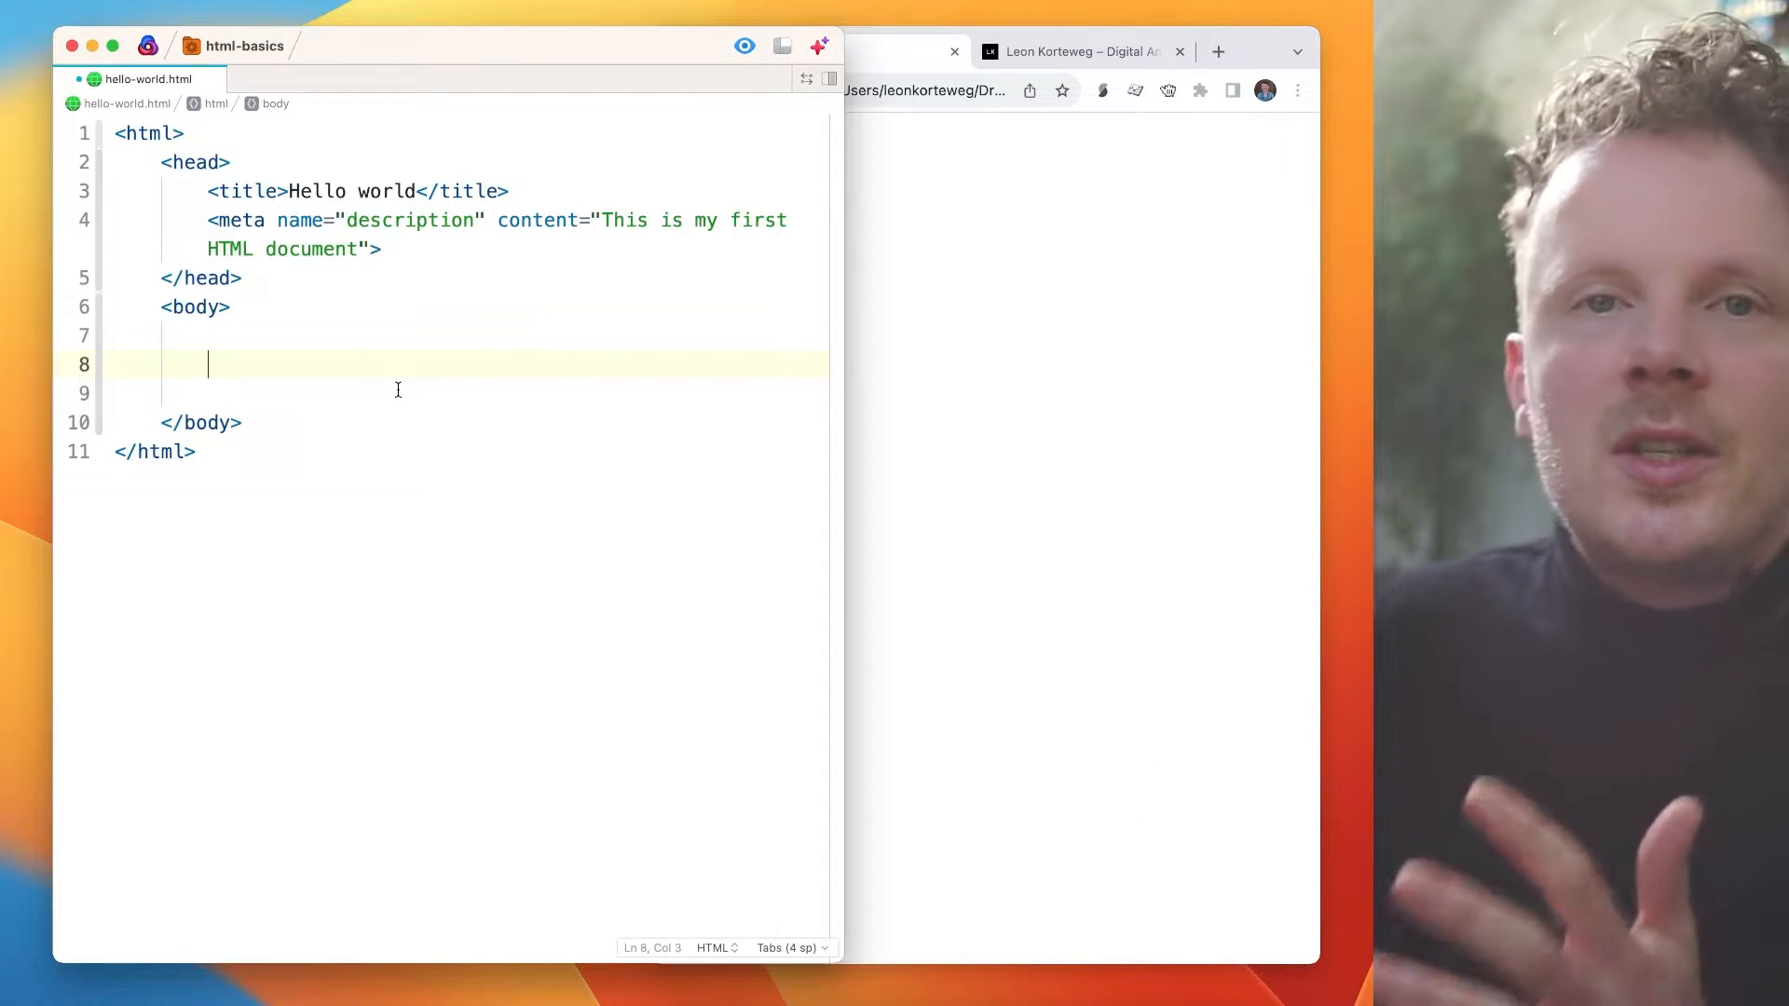
text(h)
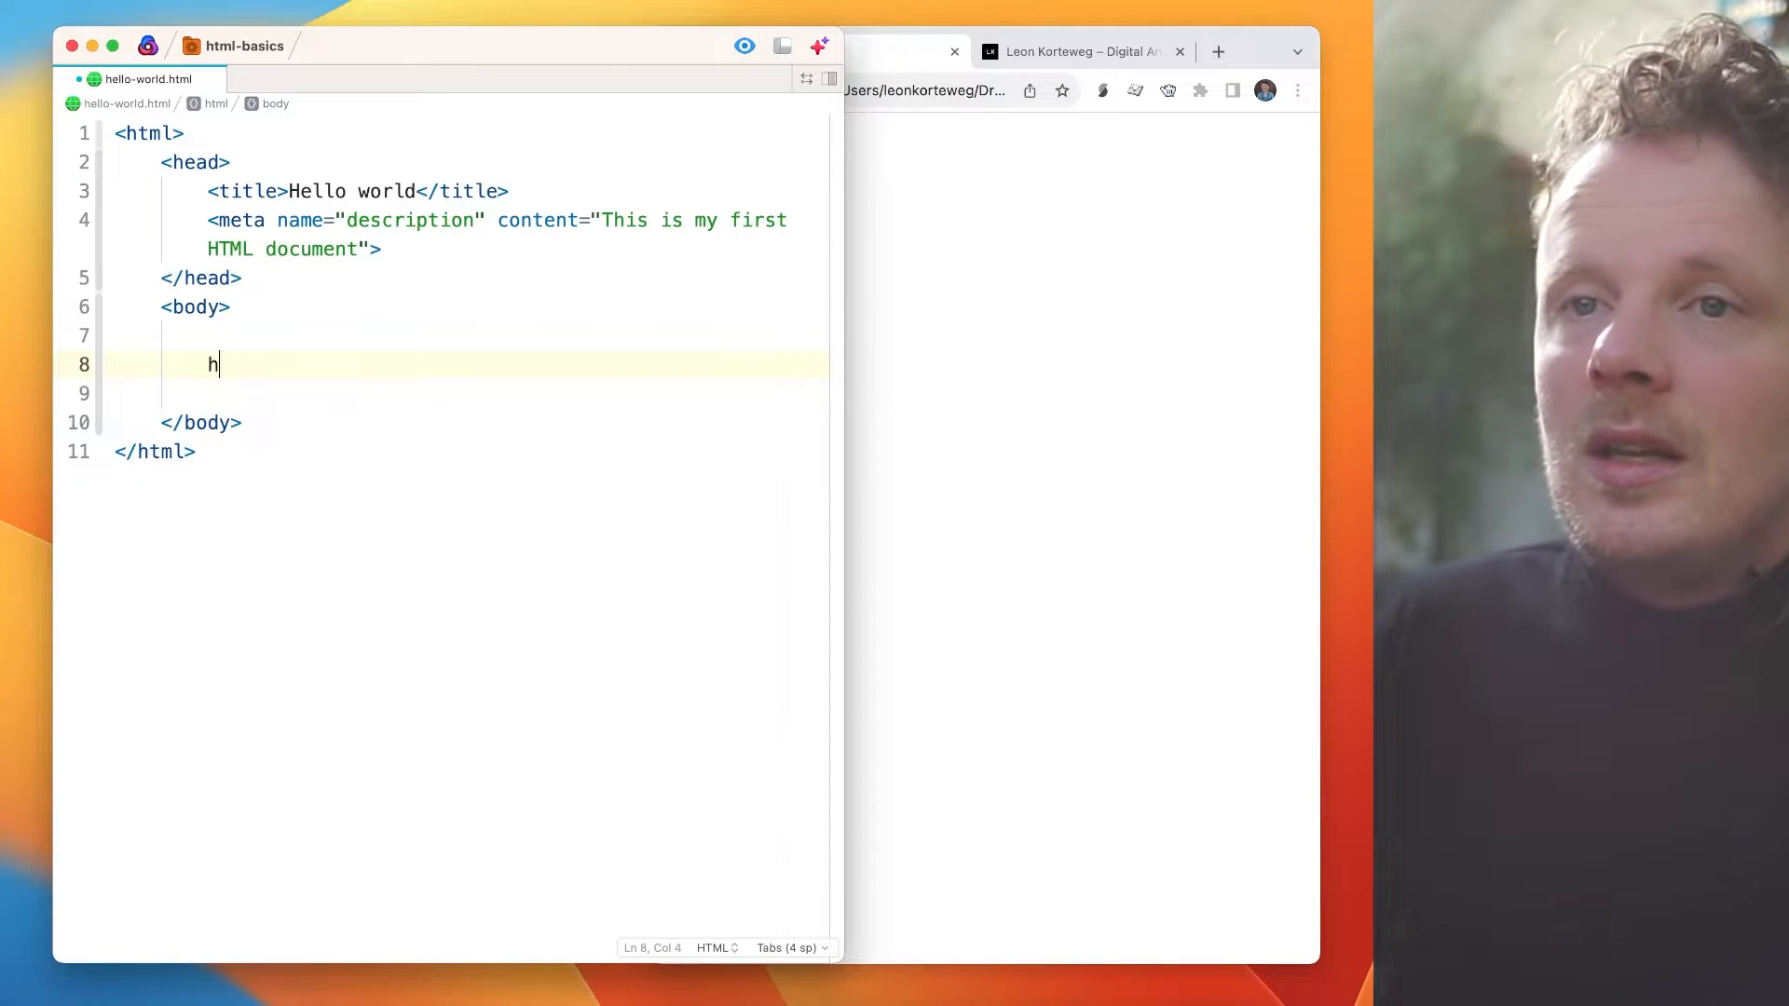
text(1)
key(Tab)
text(This is my )
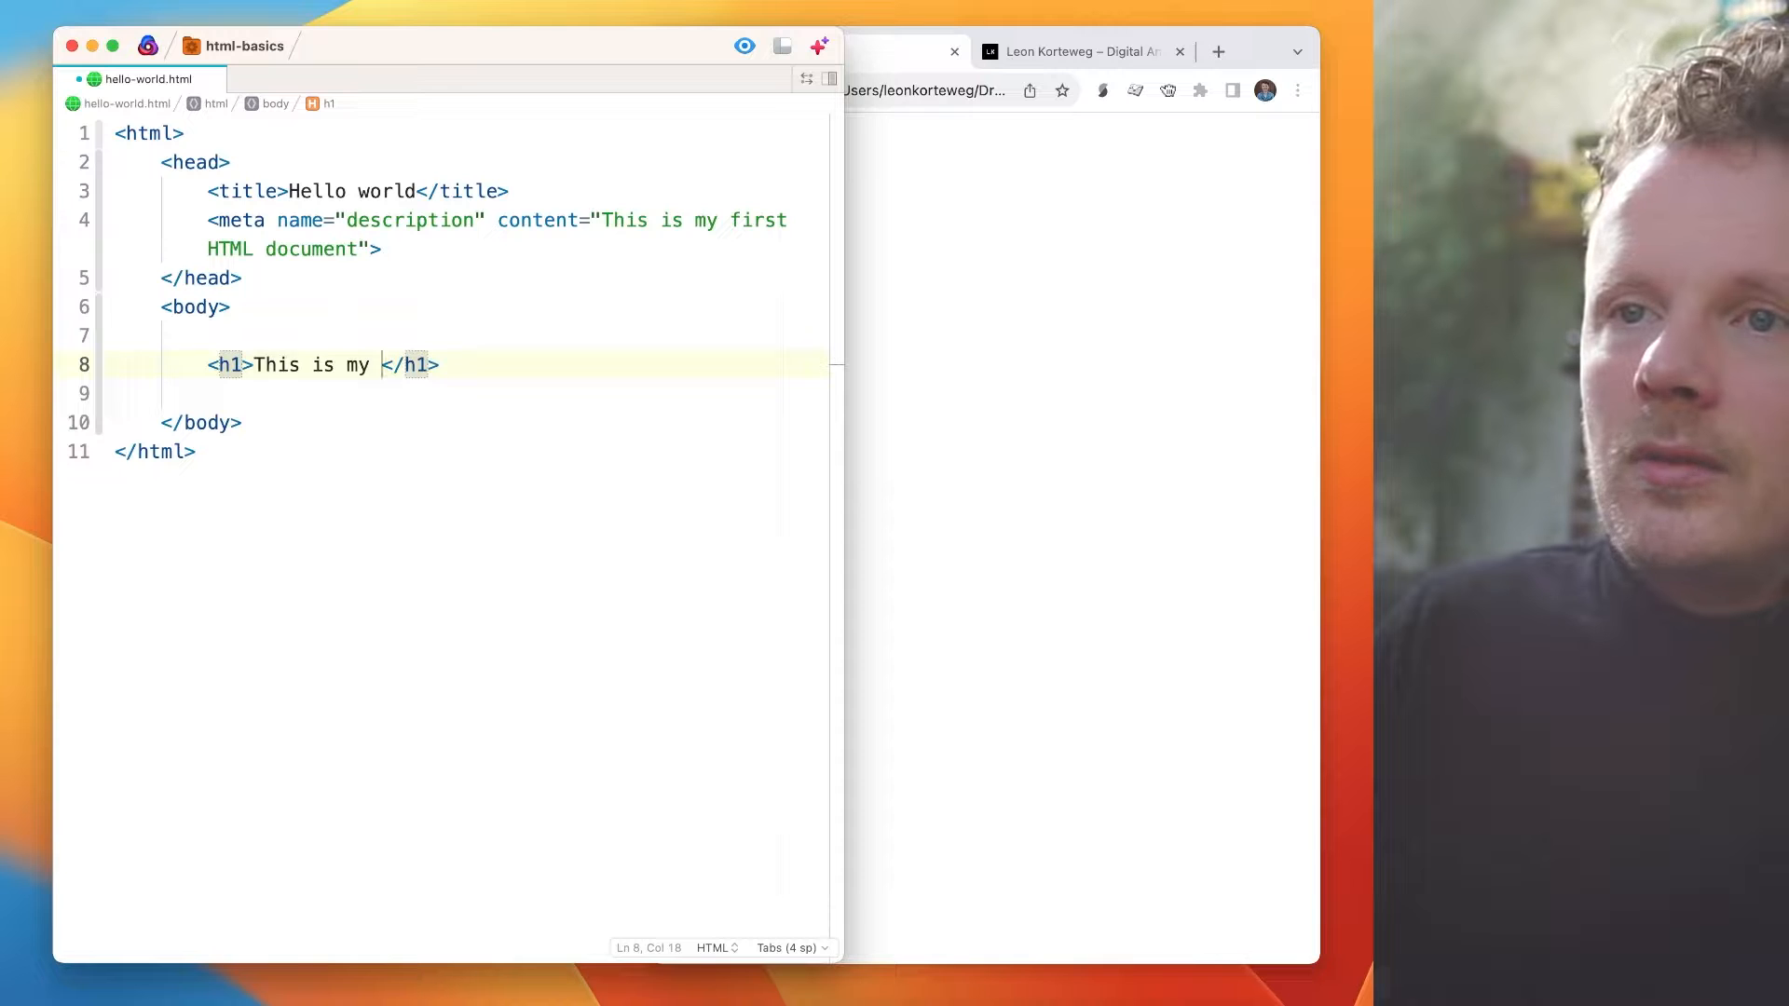
text(first HTML docume)
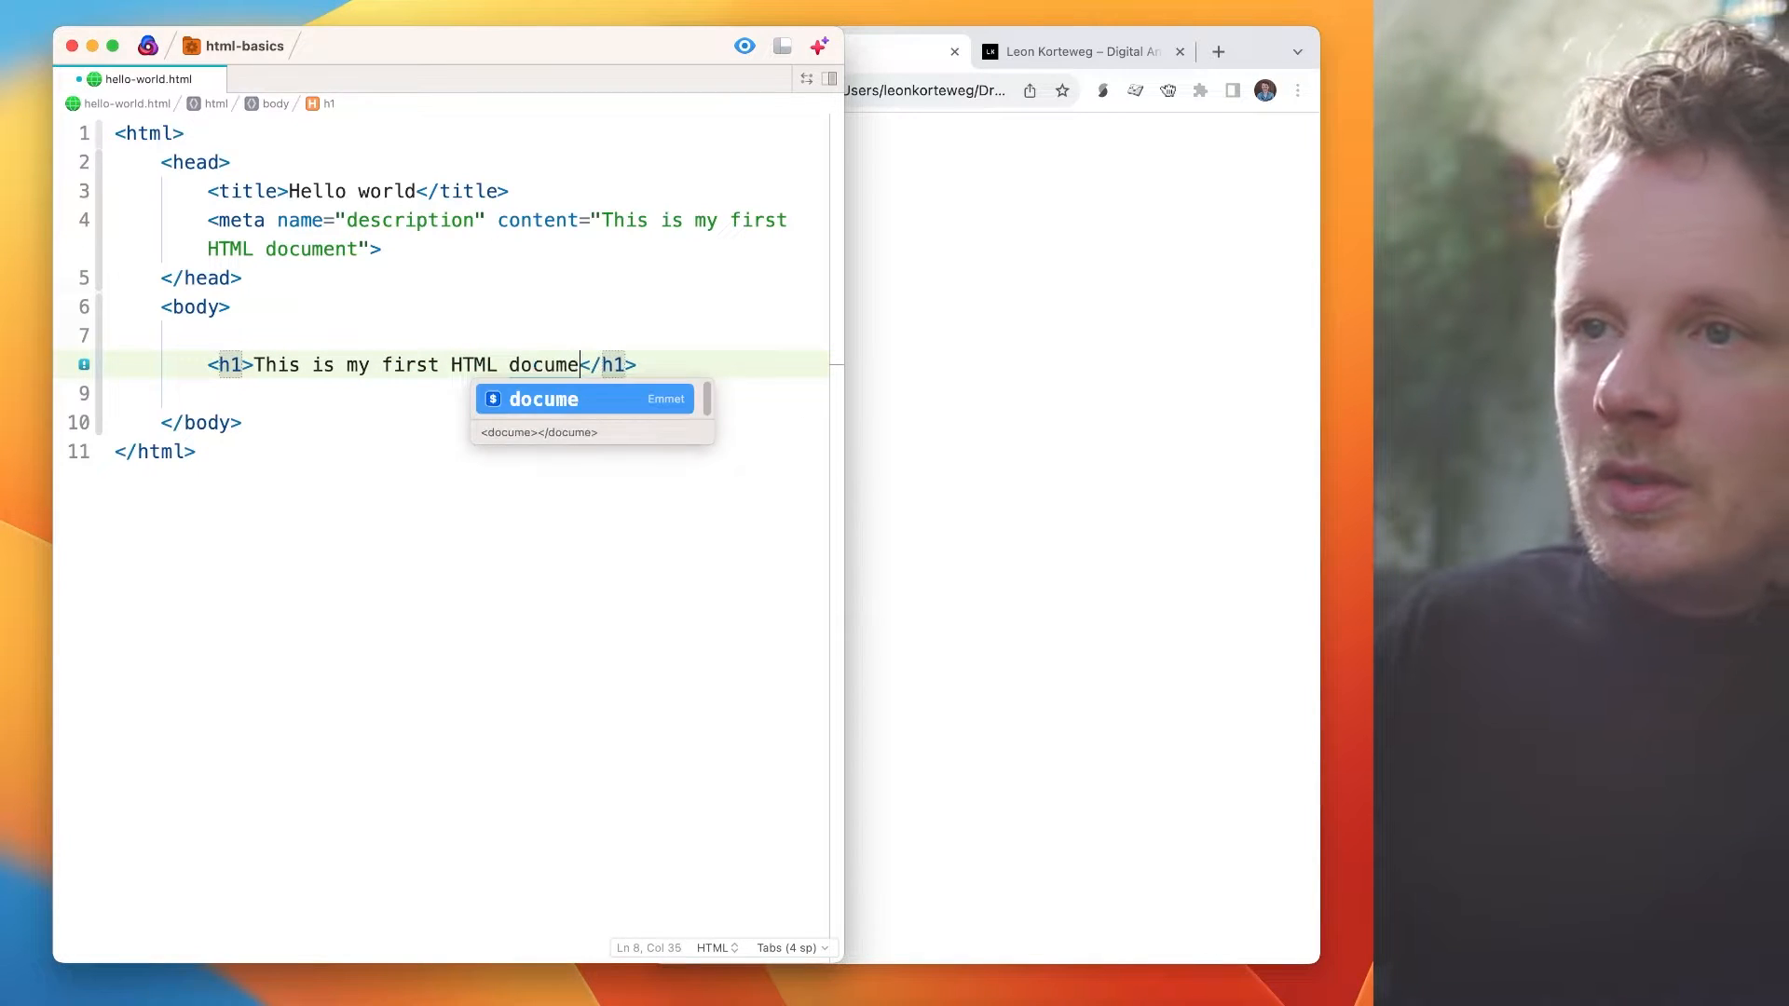
text(tn)
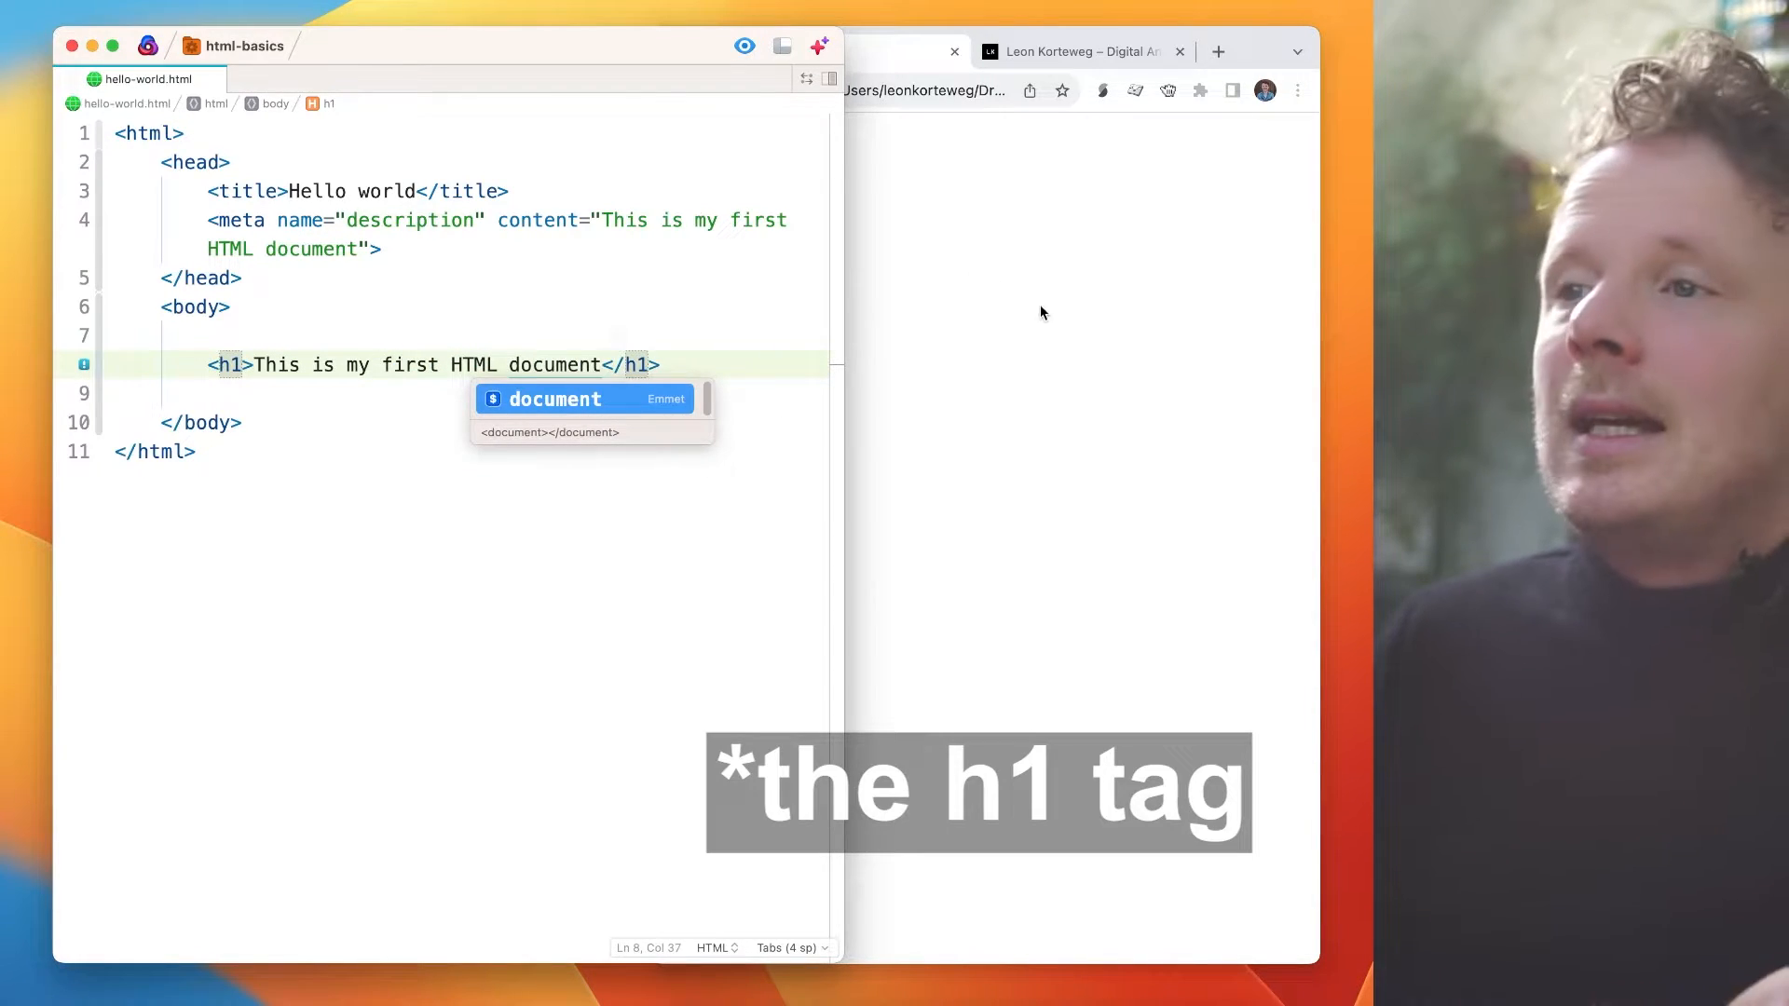
- Reload hello-world.html in the browser and examine the h1 heading text
click(1039, 313)
key(cmd+r)
drag(660, 139, 1117, 140)
double_click(1057, 139)
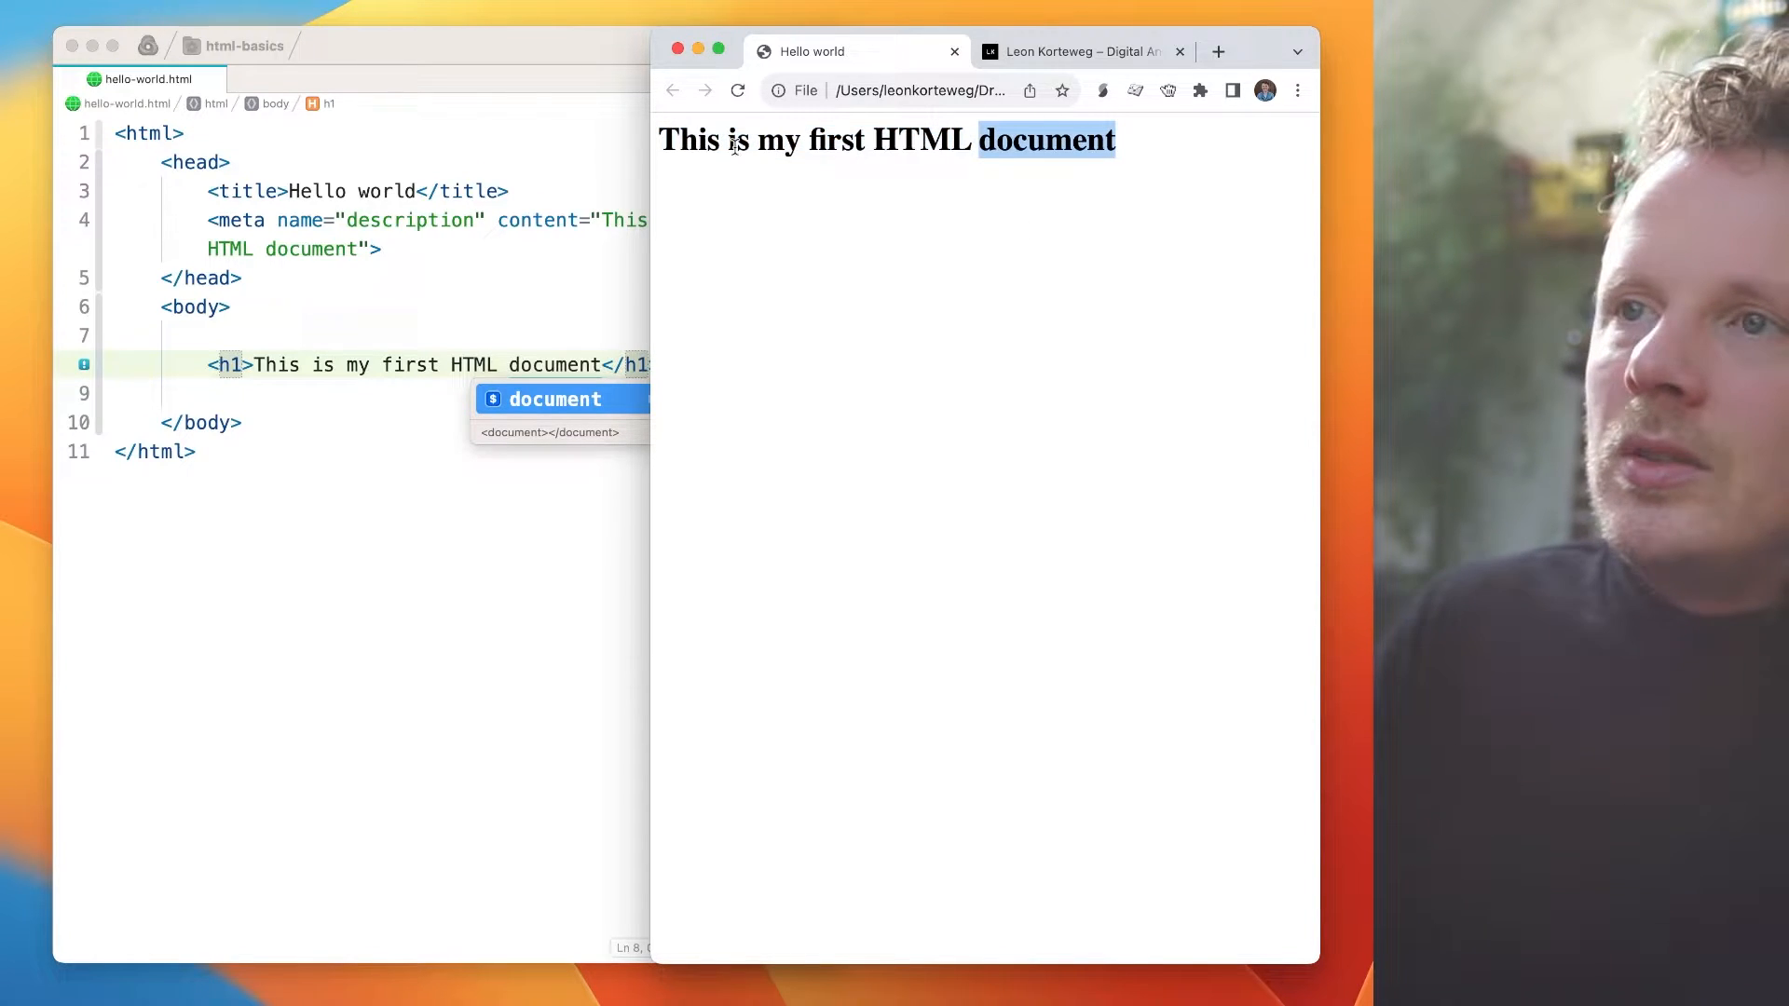
- Remove the empty line above the h1 heading, save the file, and highlight the heading's text in the code
click(479, 297)
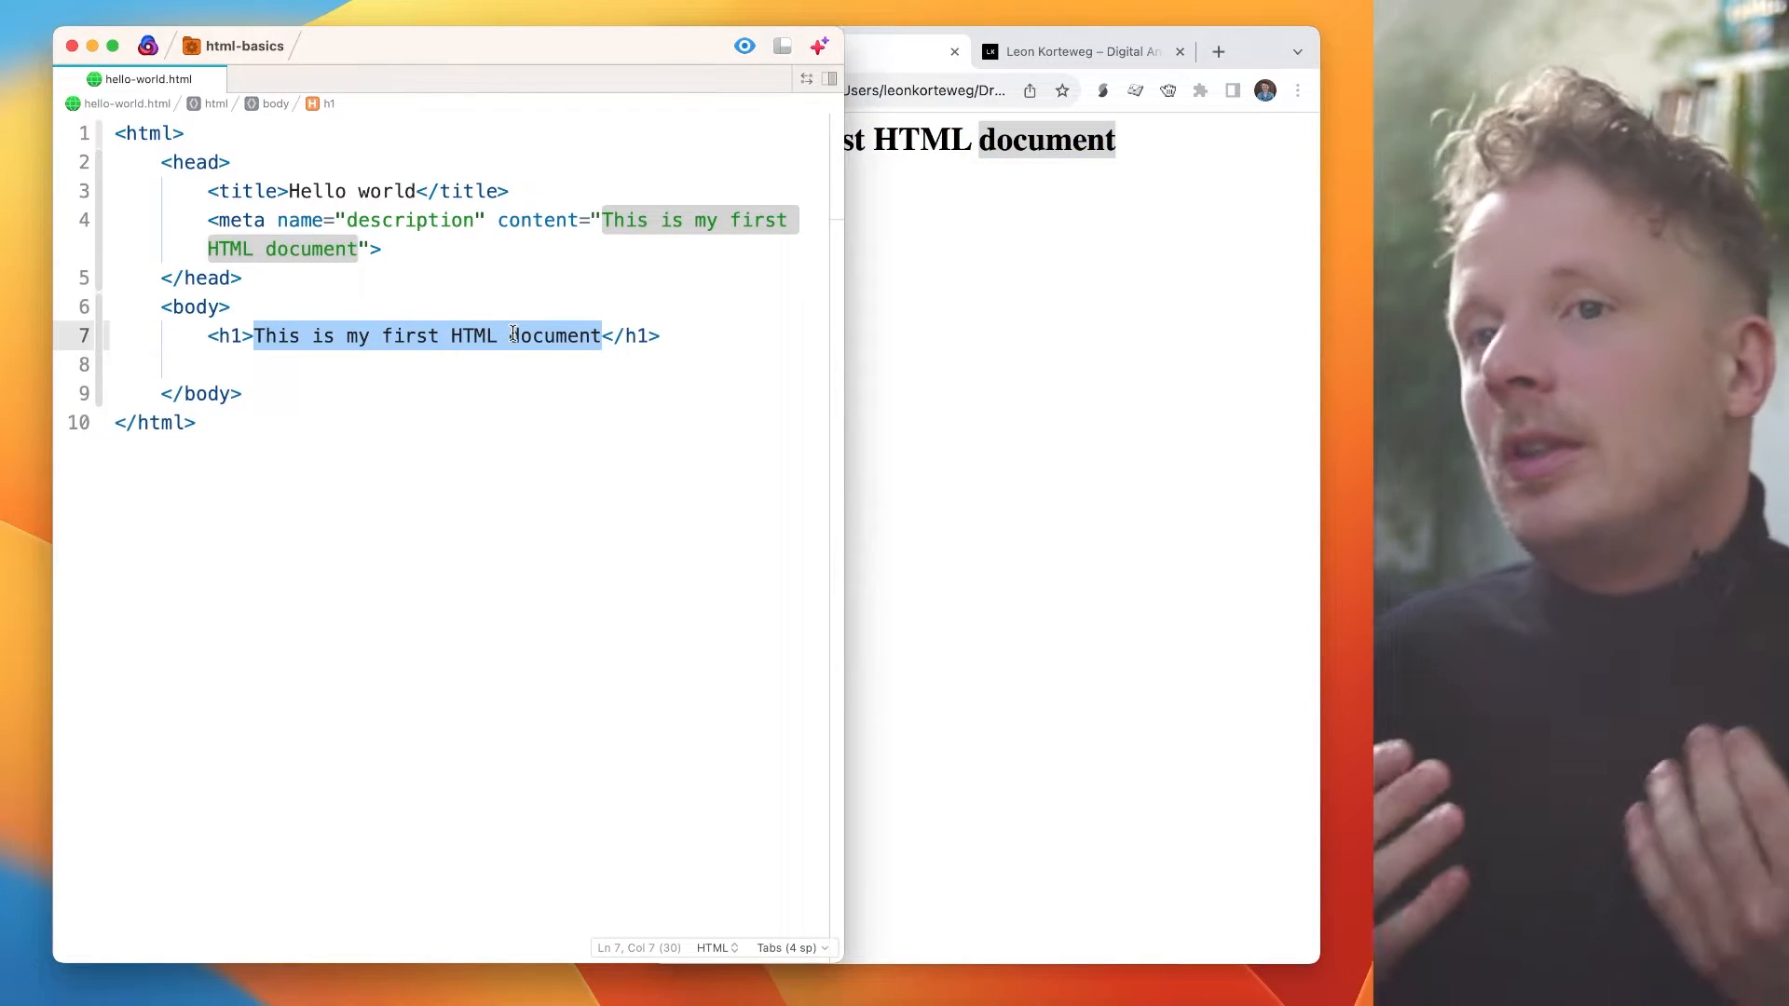
shift+click(439, 336)
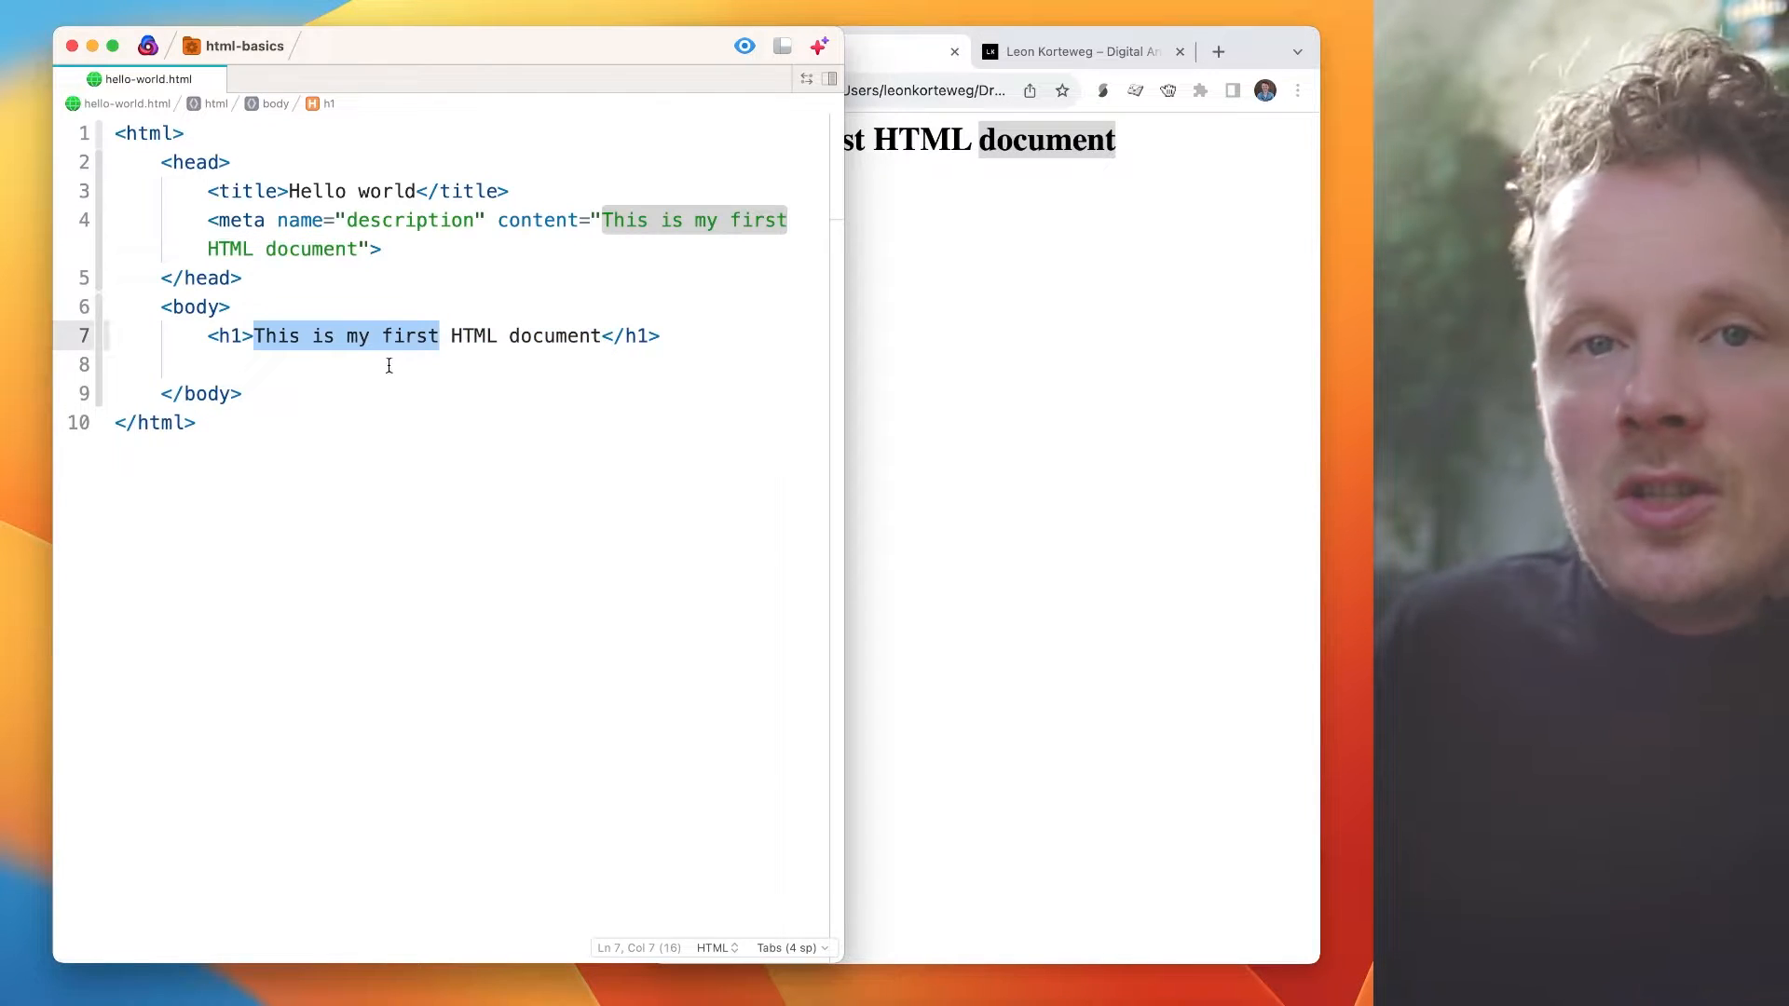
click(1010, 291)
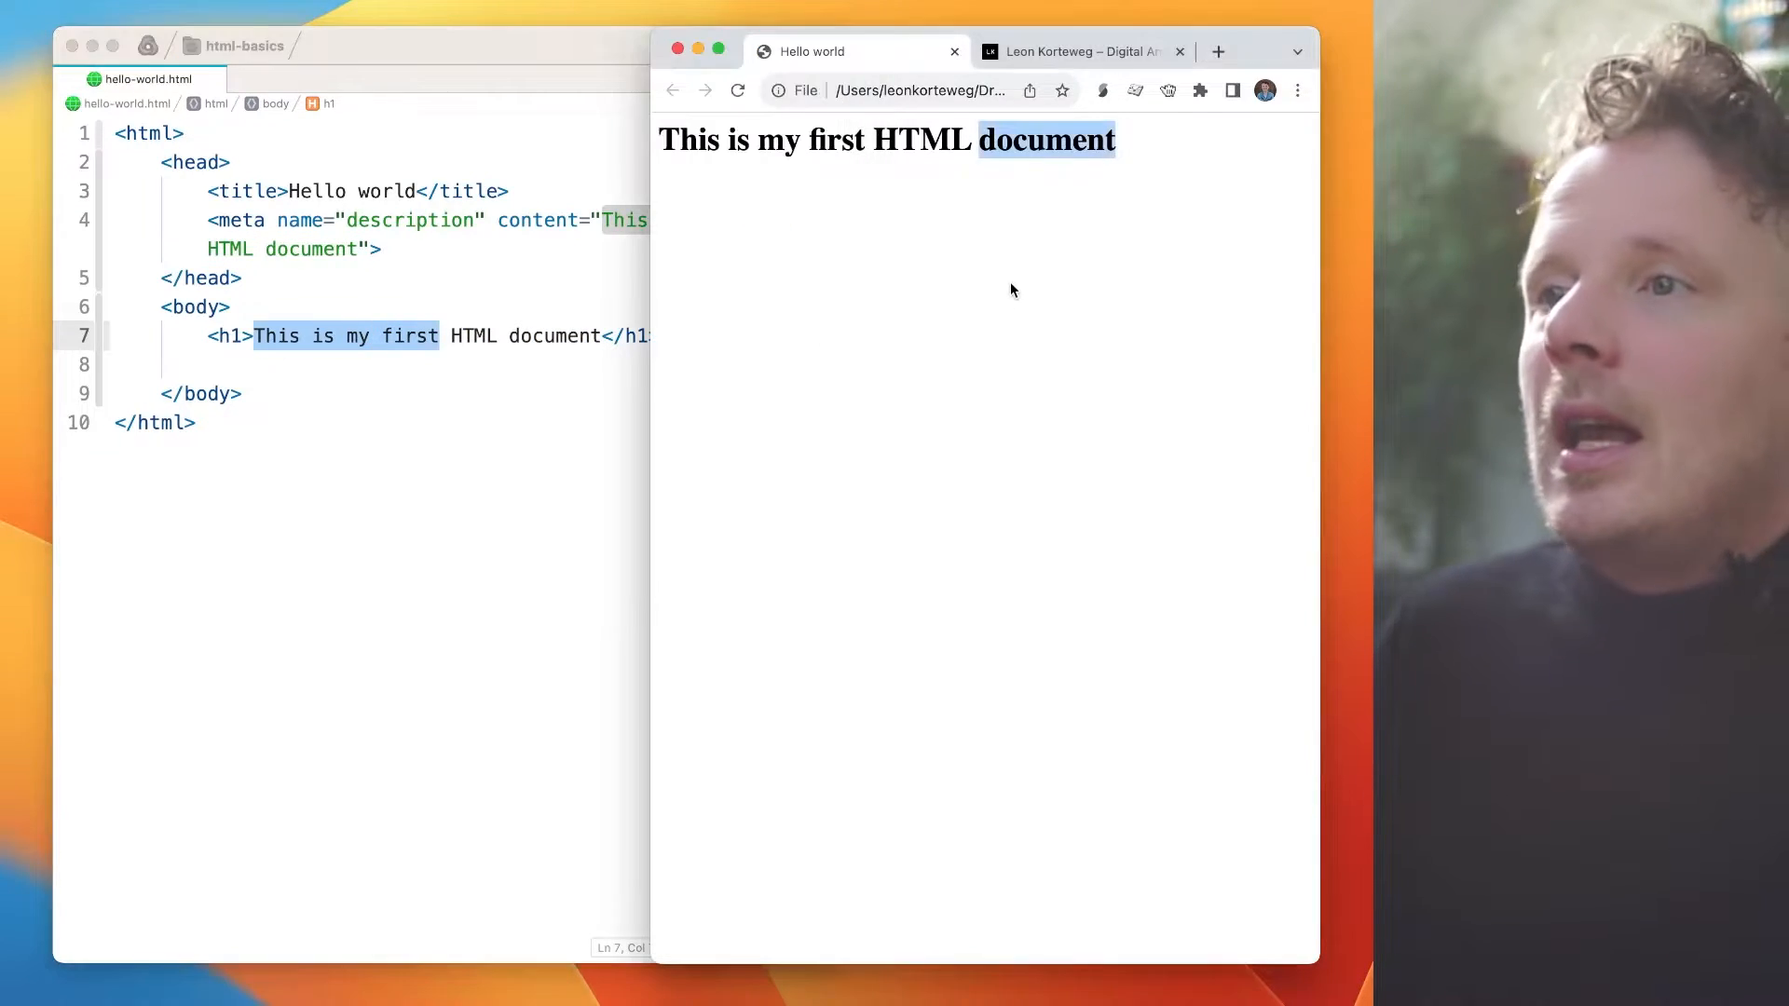
click(540, 342)
key(alt+shift+Right)
key(alt+shift+Right)
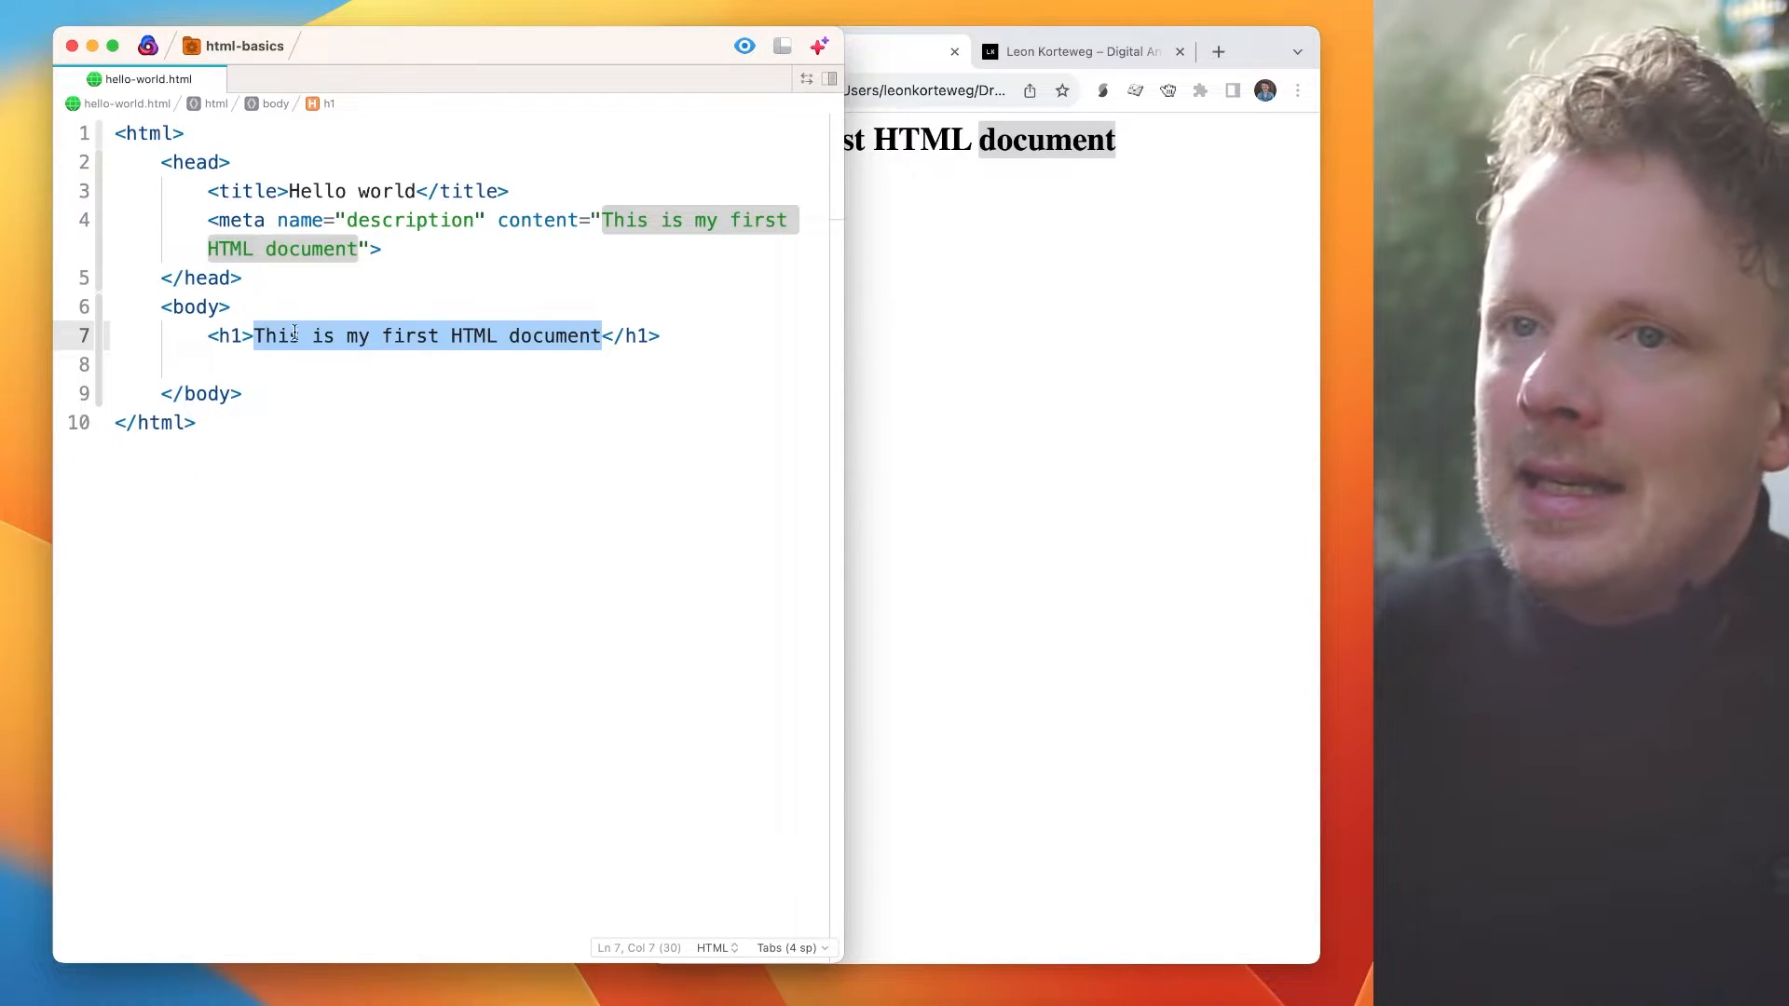
- Add an h2 heading reading "Sub title" directly below the h1, save the file, and switch to the browser page
click(292, 362)
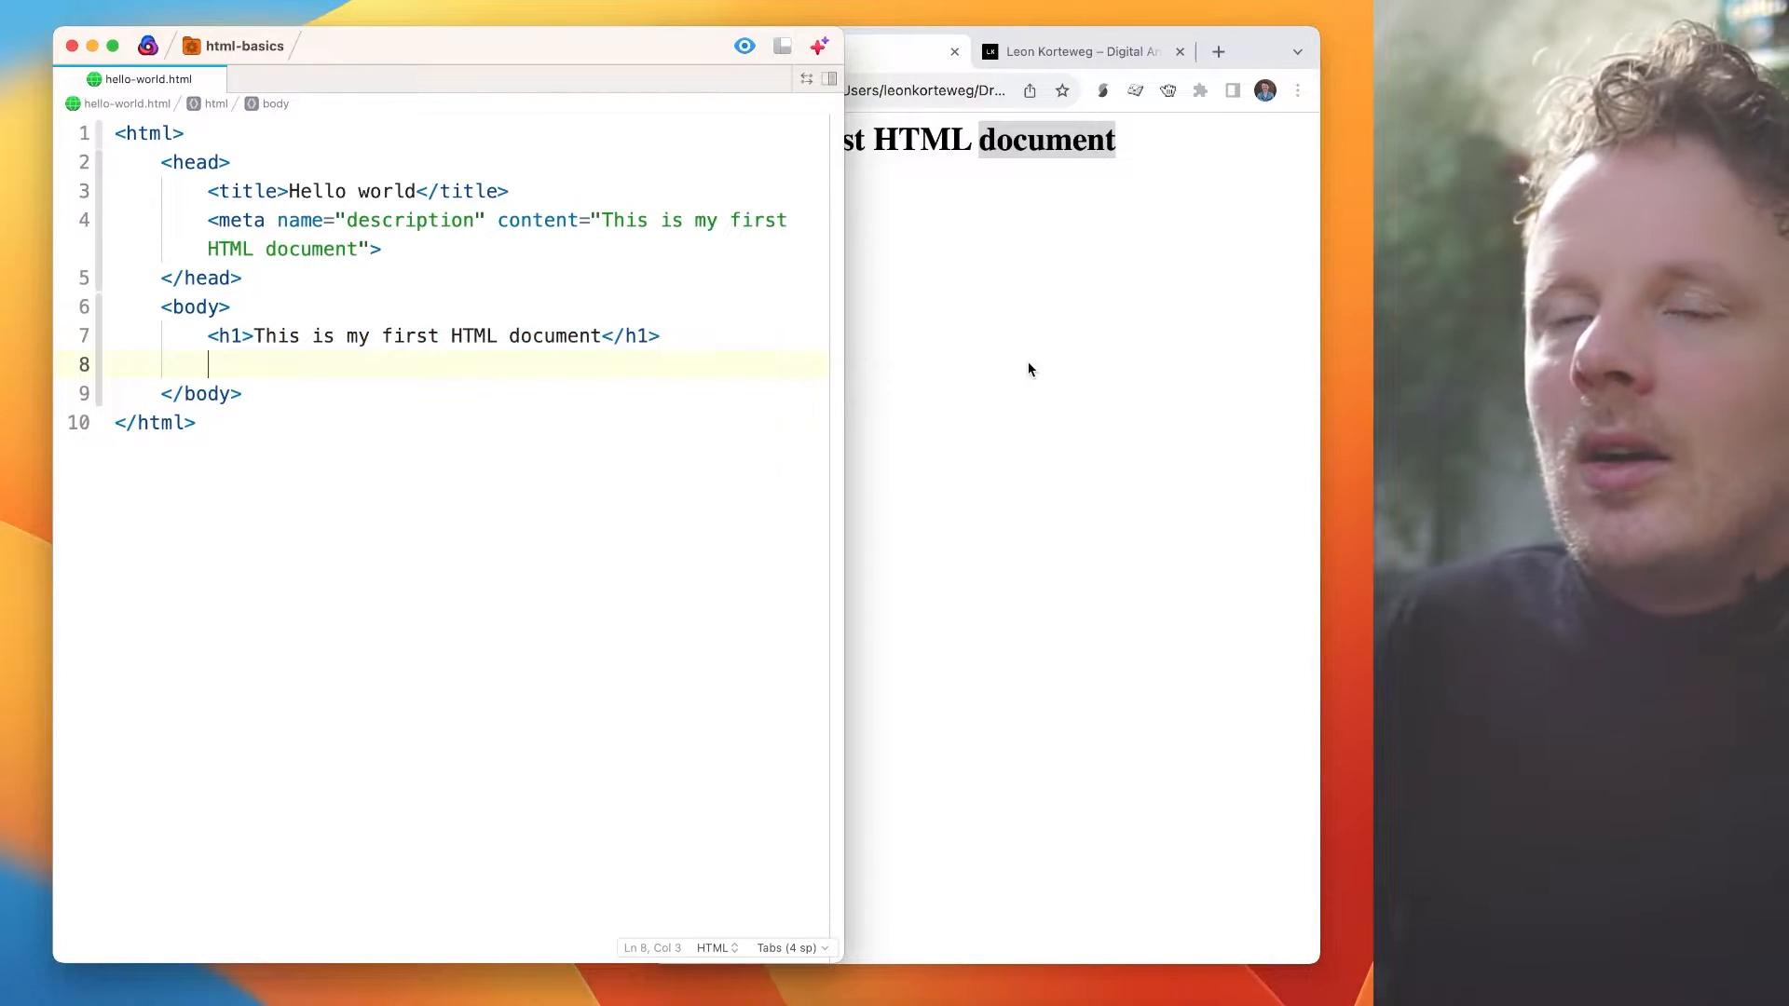
text(h2)
key(Tab)
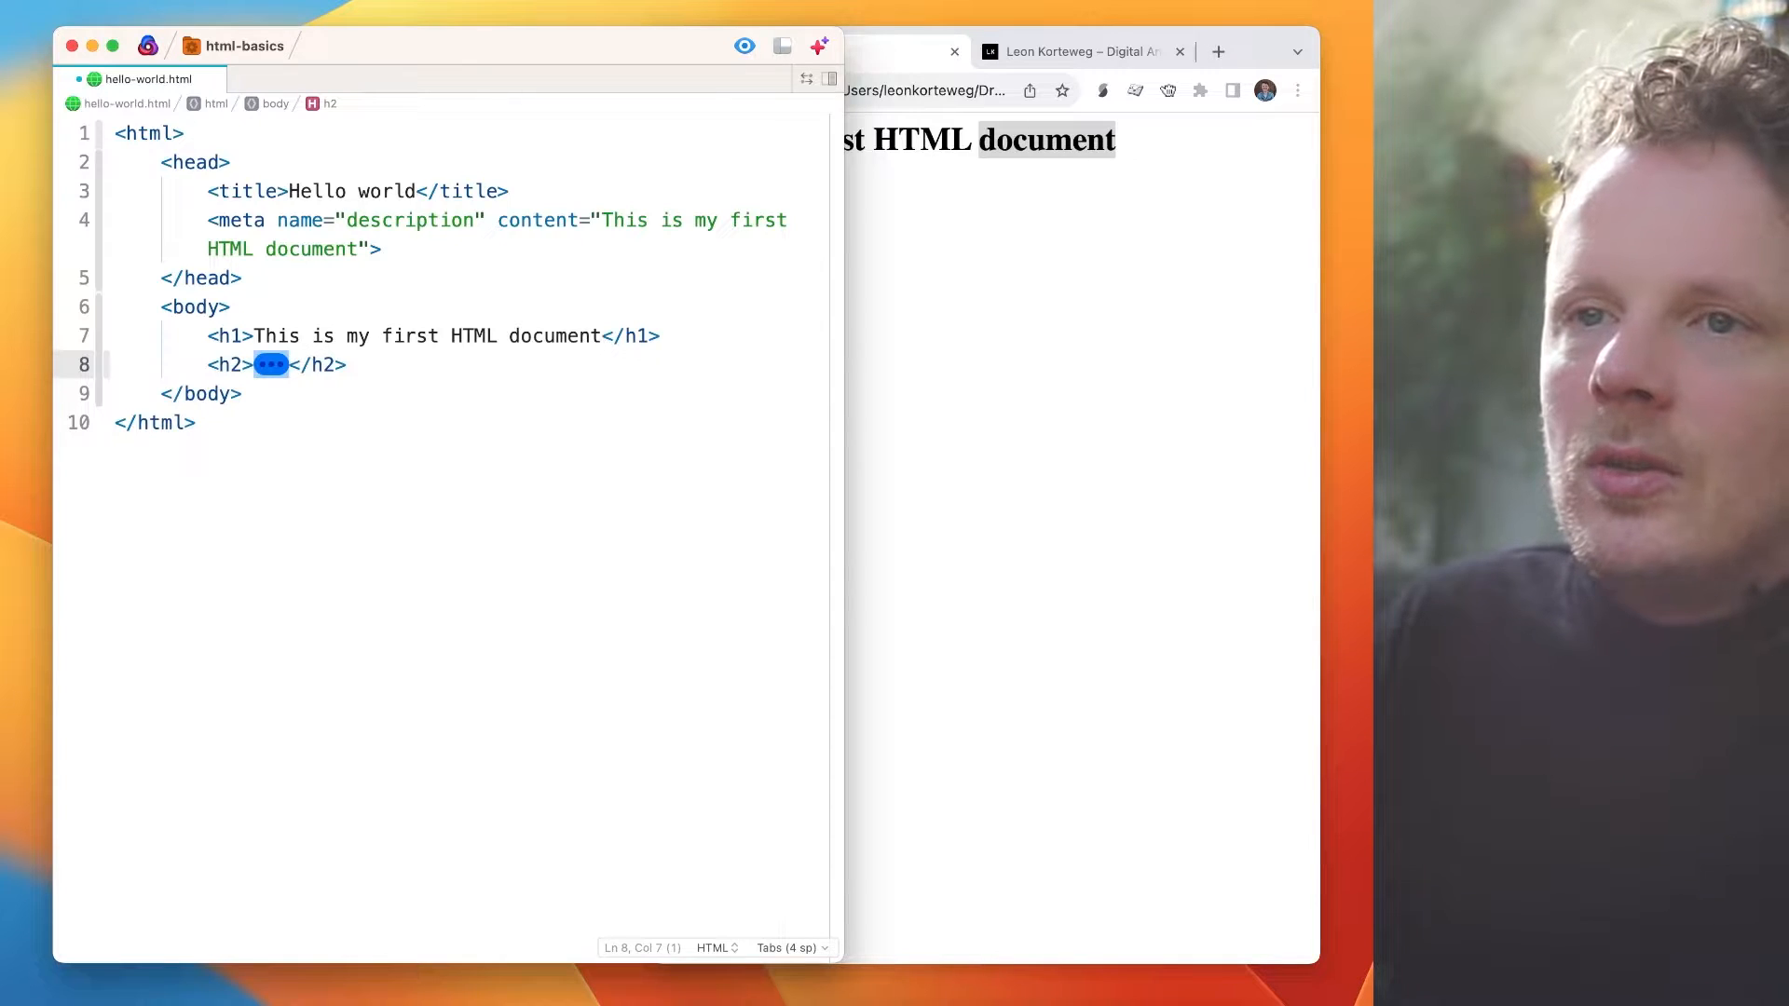
text(Sub title)
click(1049, 379)
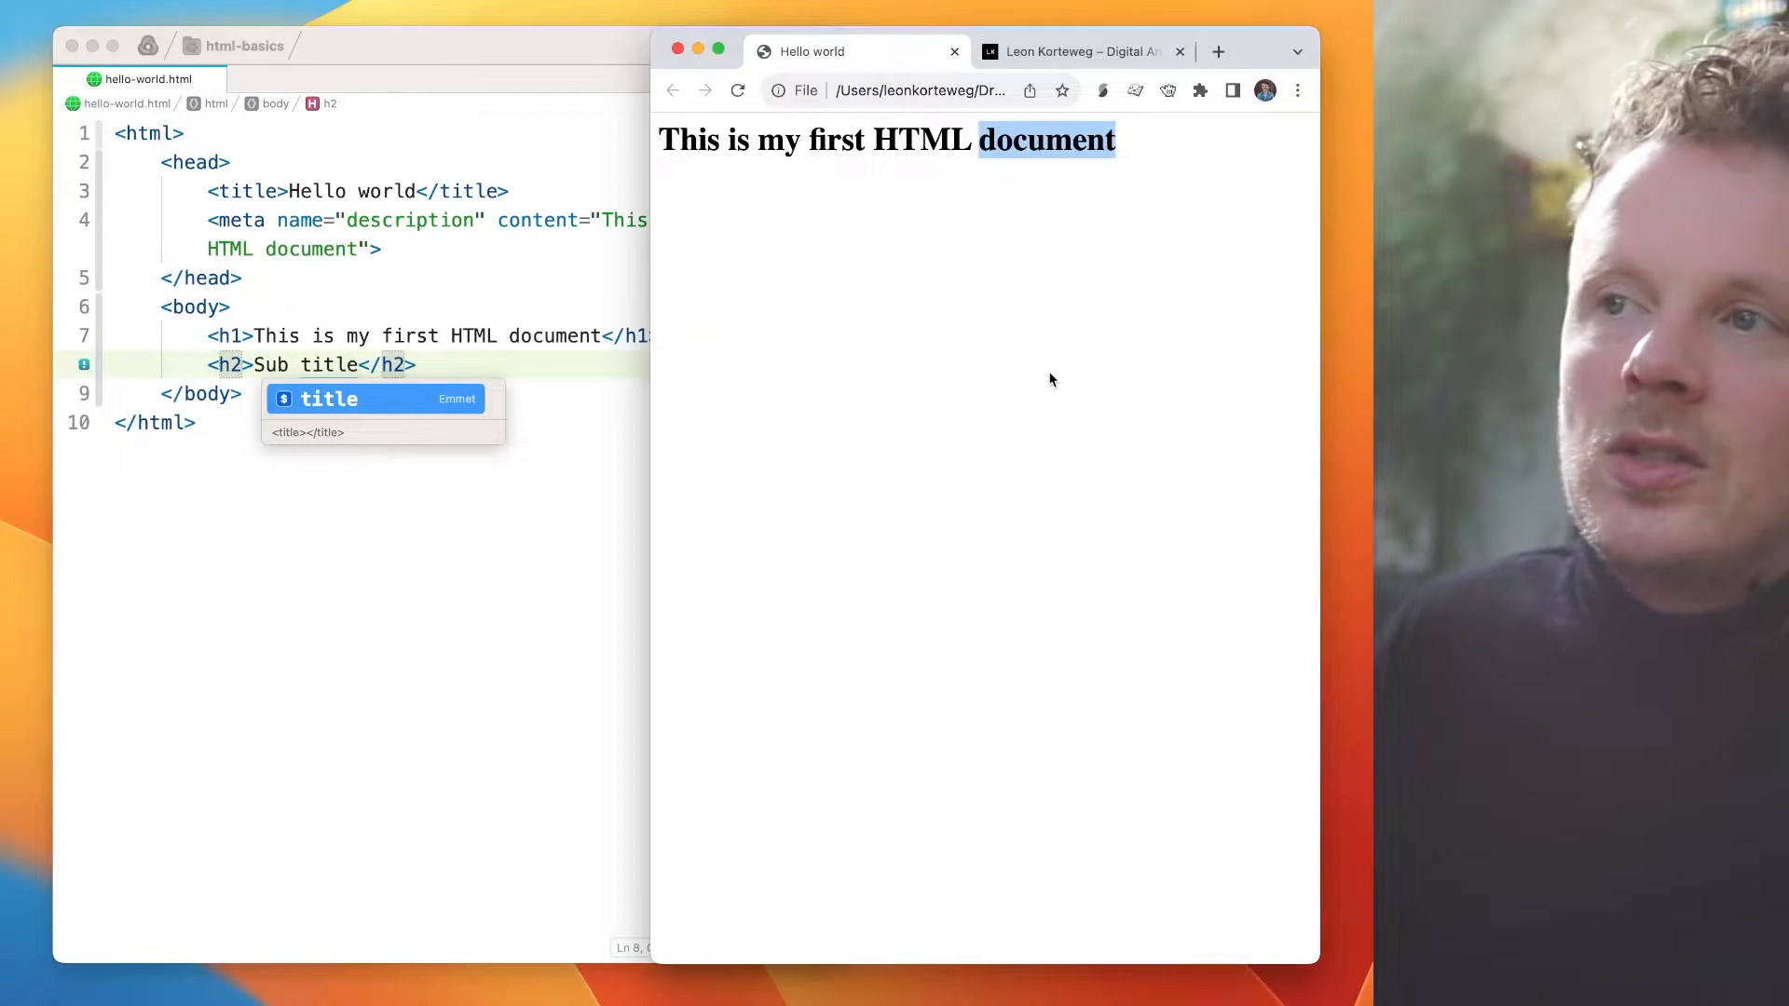
- Add a p element filled with lorem ipsum placeholder text directly below the h2 heading and save the file
key(super+r)
click(528, 344)
key(super+Right)
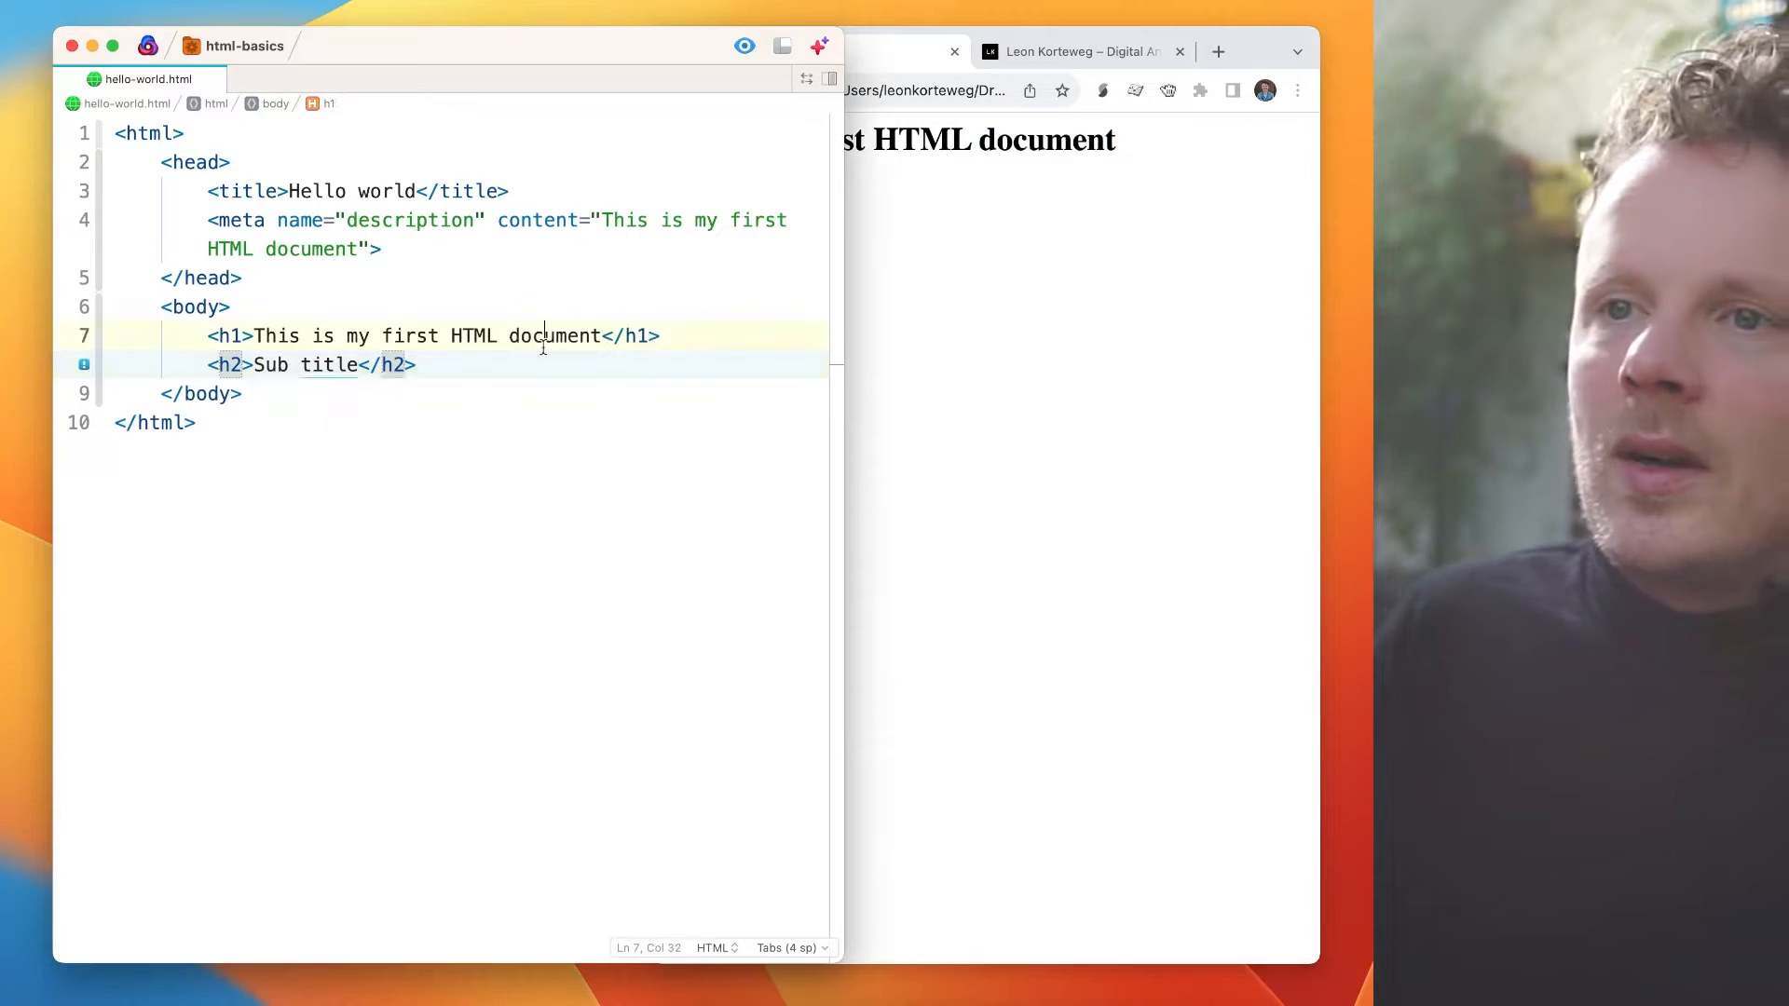
key(Return)
text(p)
key(Tab)
key(Return)
text(l)
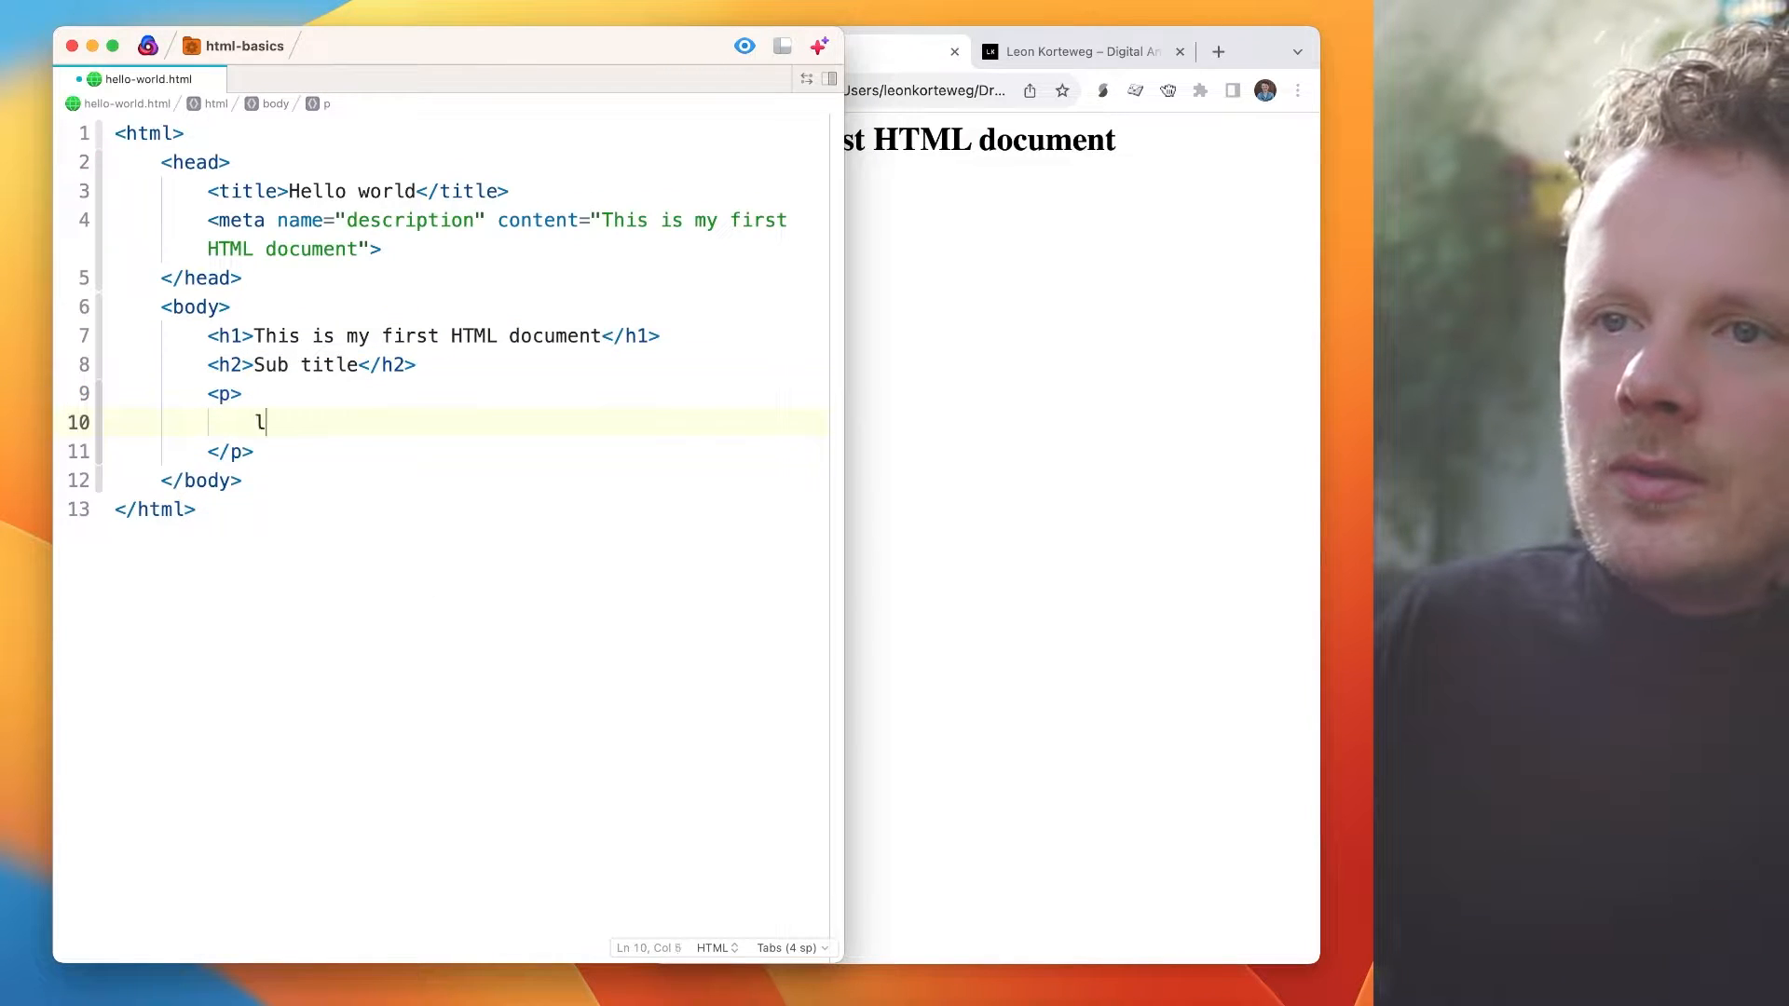
text(orem)
key(Tab)
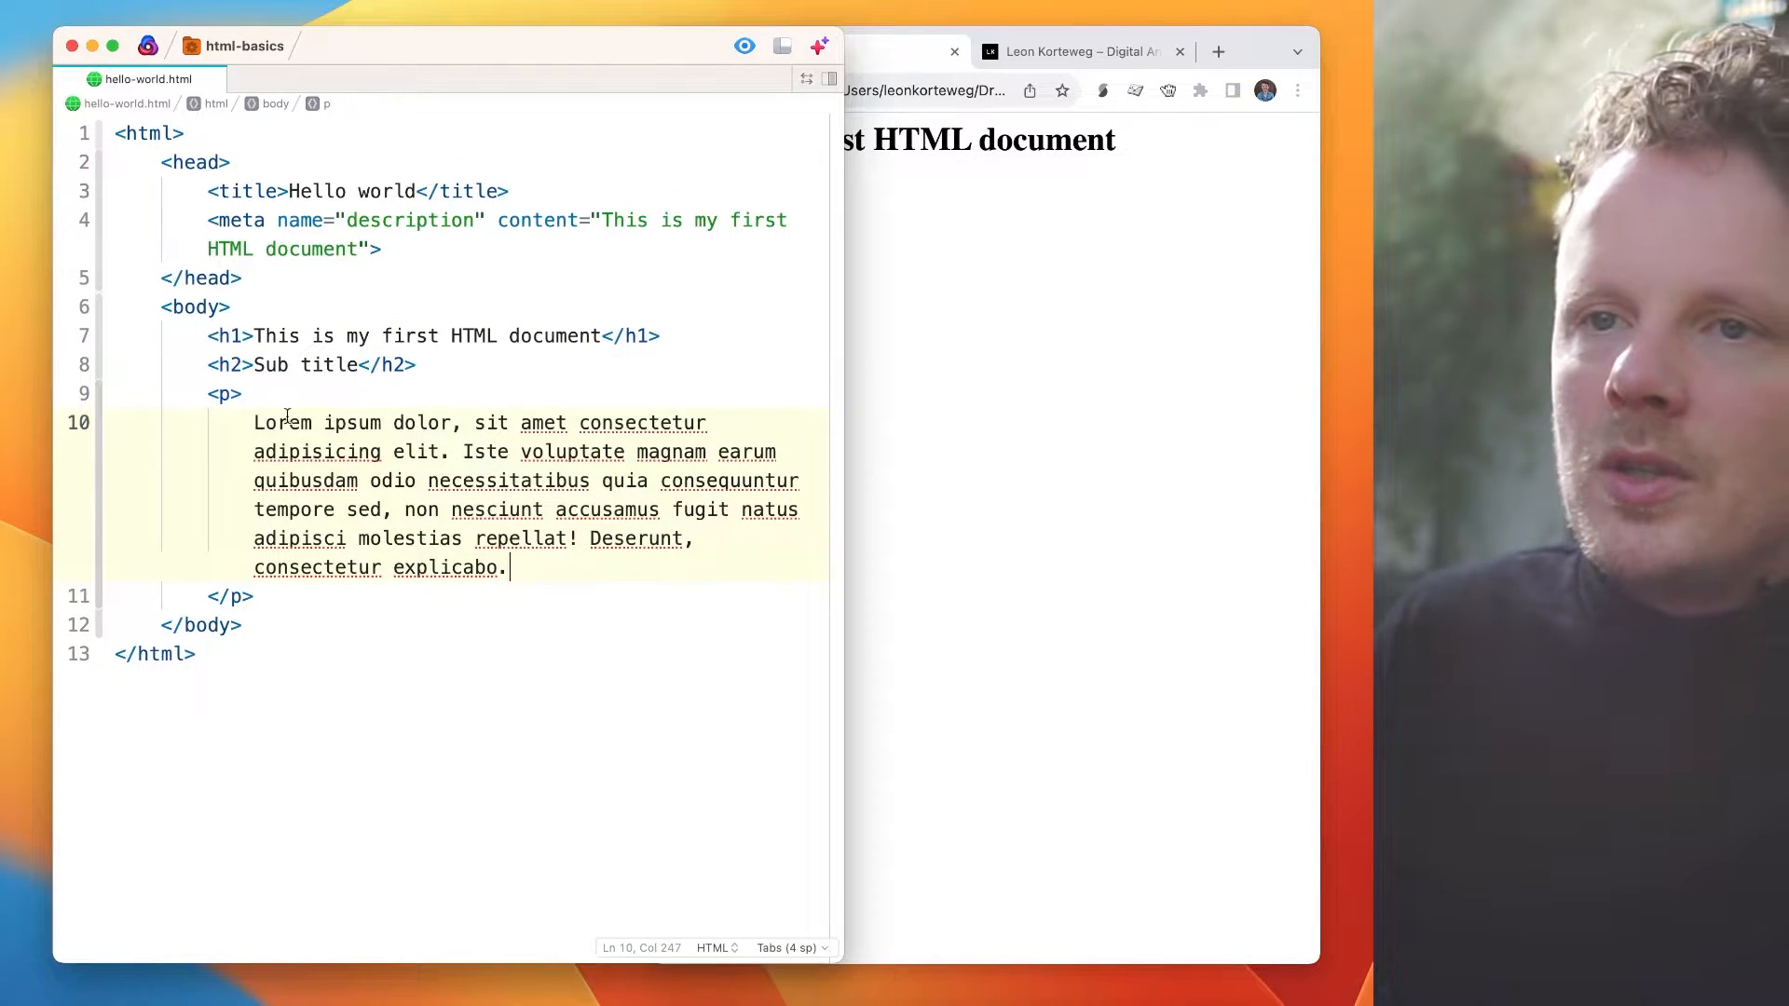
- Reload hello-world.html in the browser and examine how the paragraph displays beneath the headings
click(1040, 411)
key(super+r)
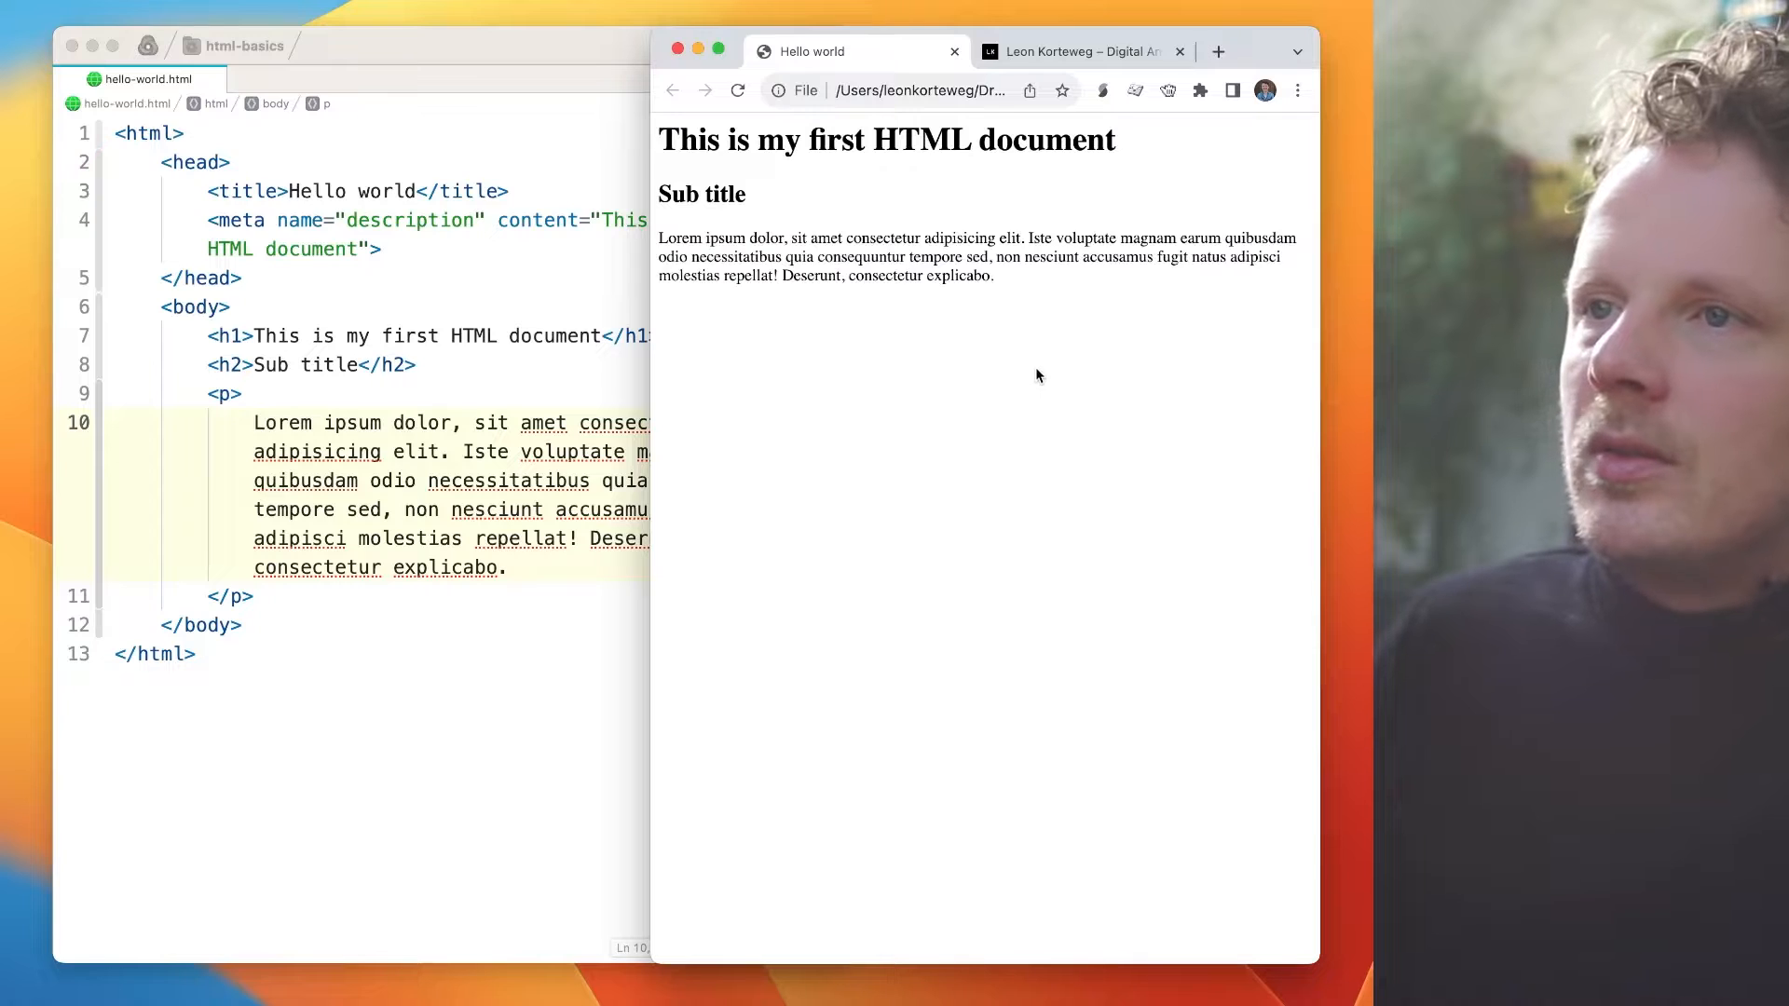
drag(729, 244, 1034, 279)
click(1042, 287)
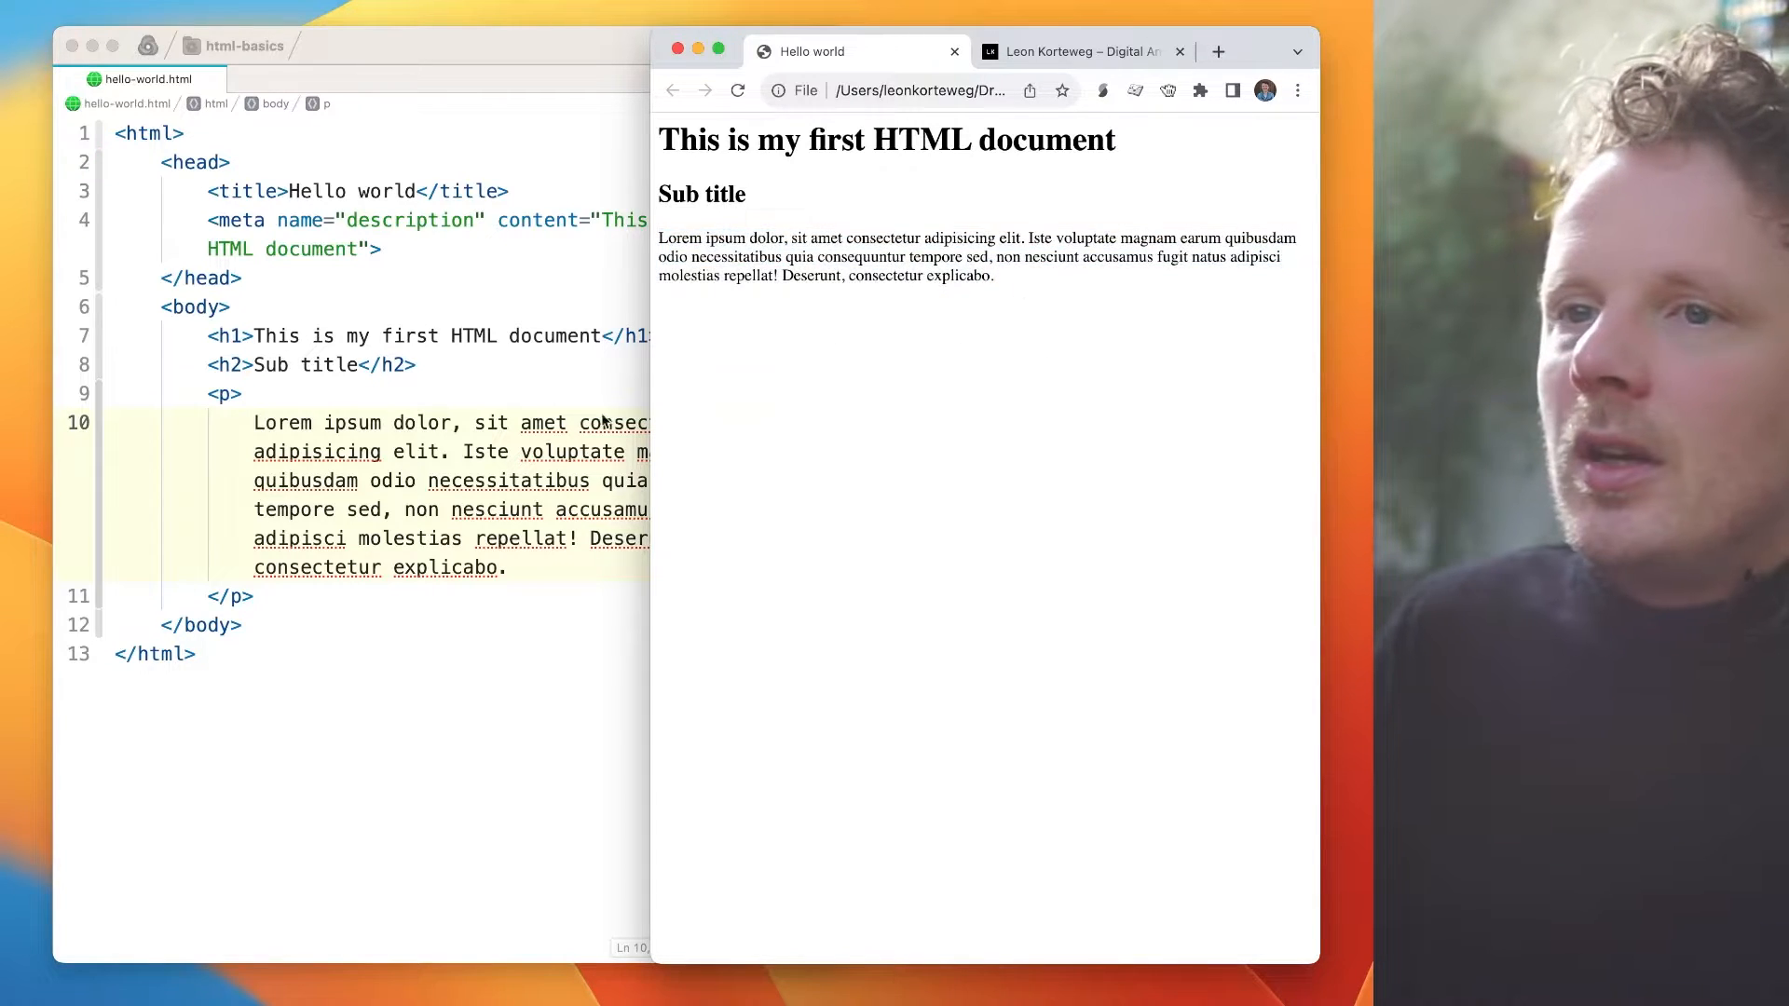
- Duplicate the whole lorem ipsum p element directly below the first paragraph
click(606, 422)
drag(250, 599, 197, 398)
key(super+c)
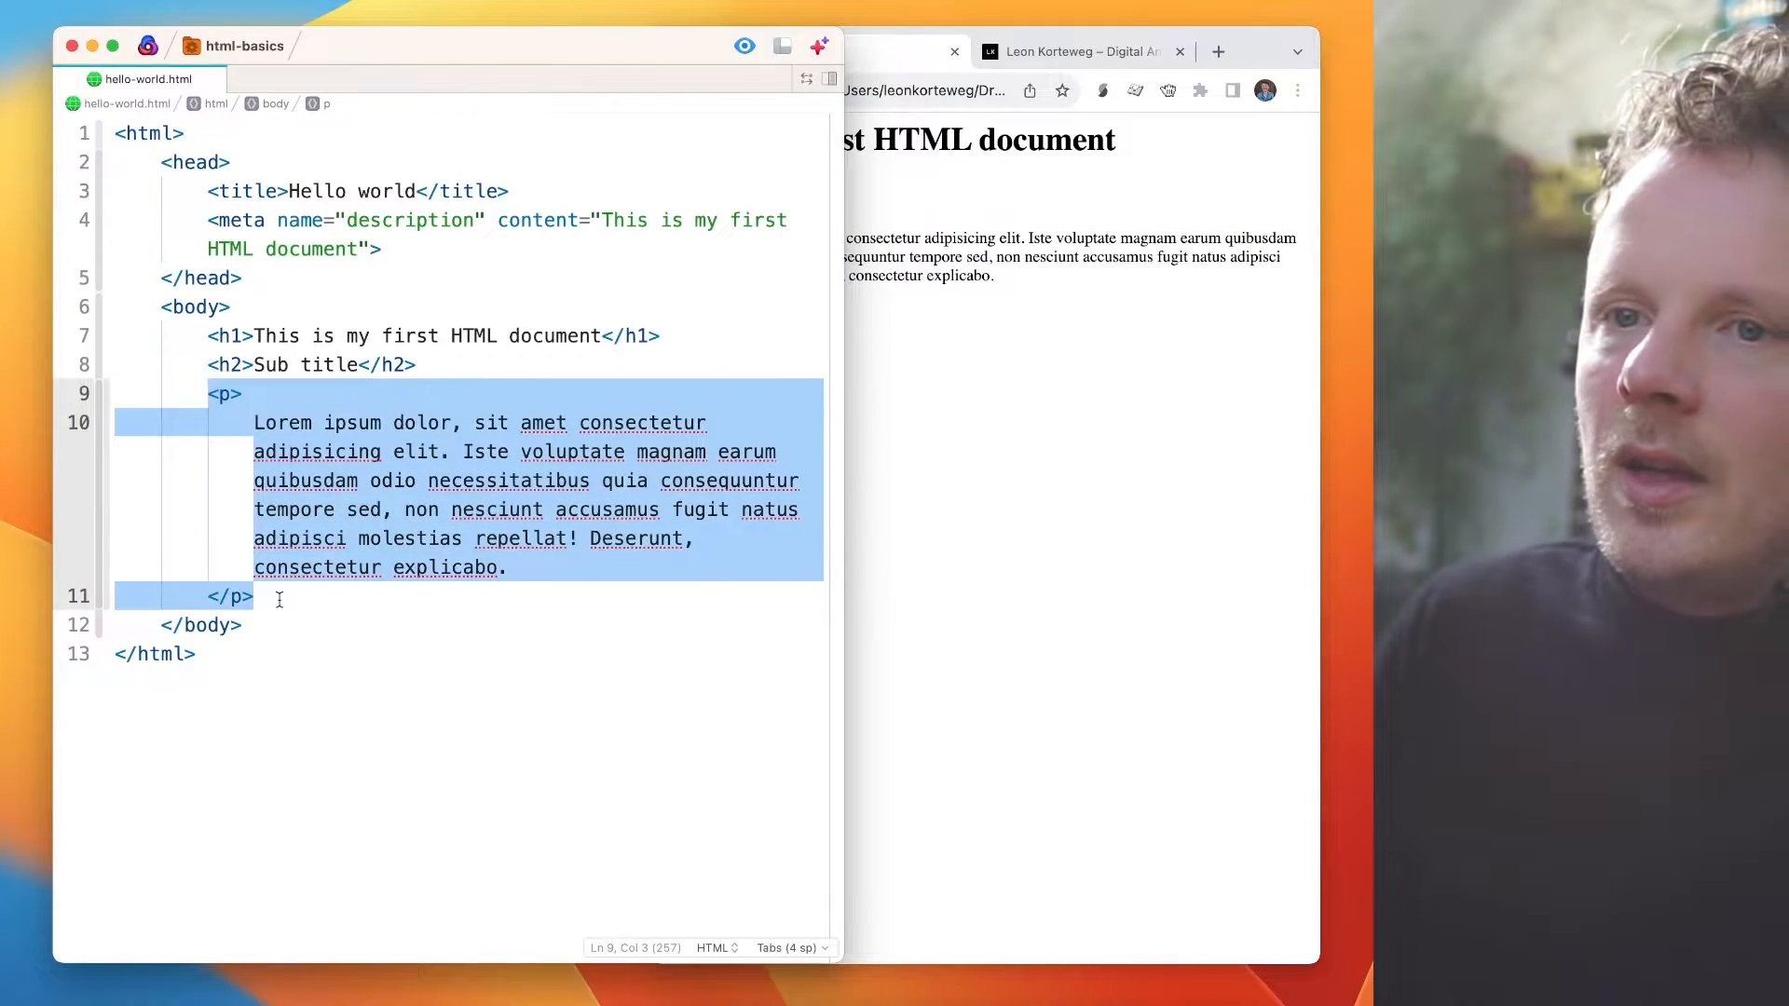
key(Down)
key(Return)
key(super+v)
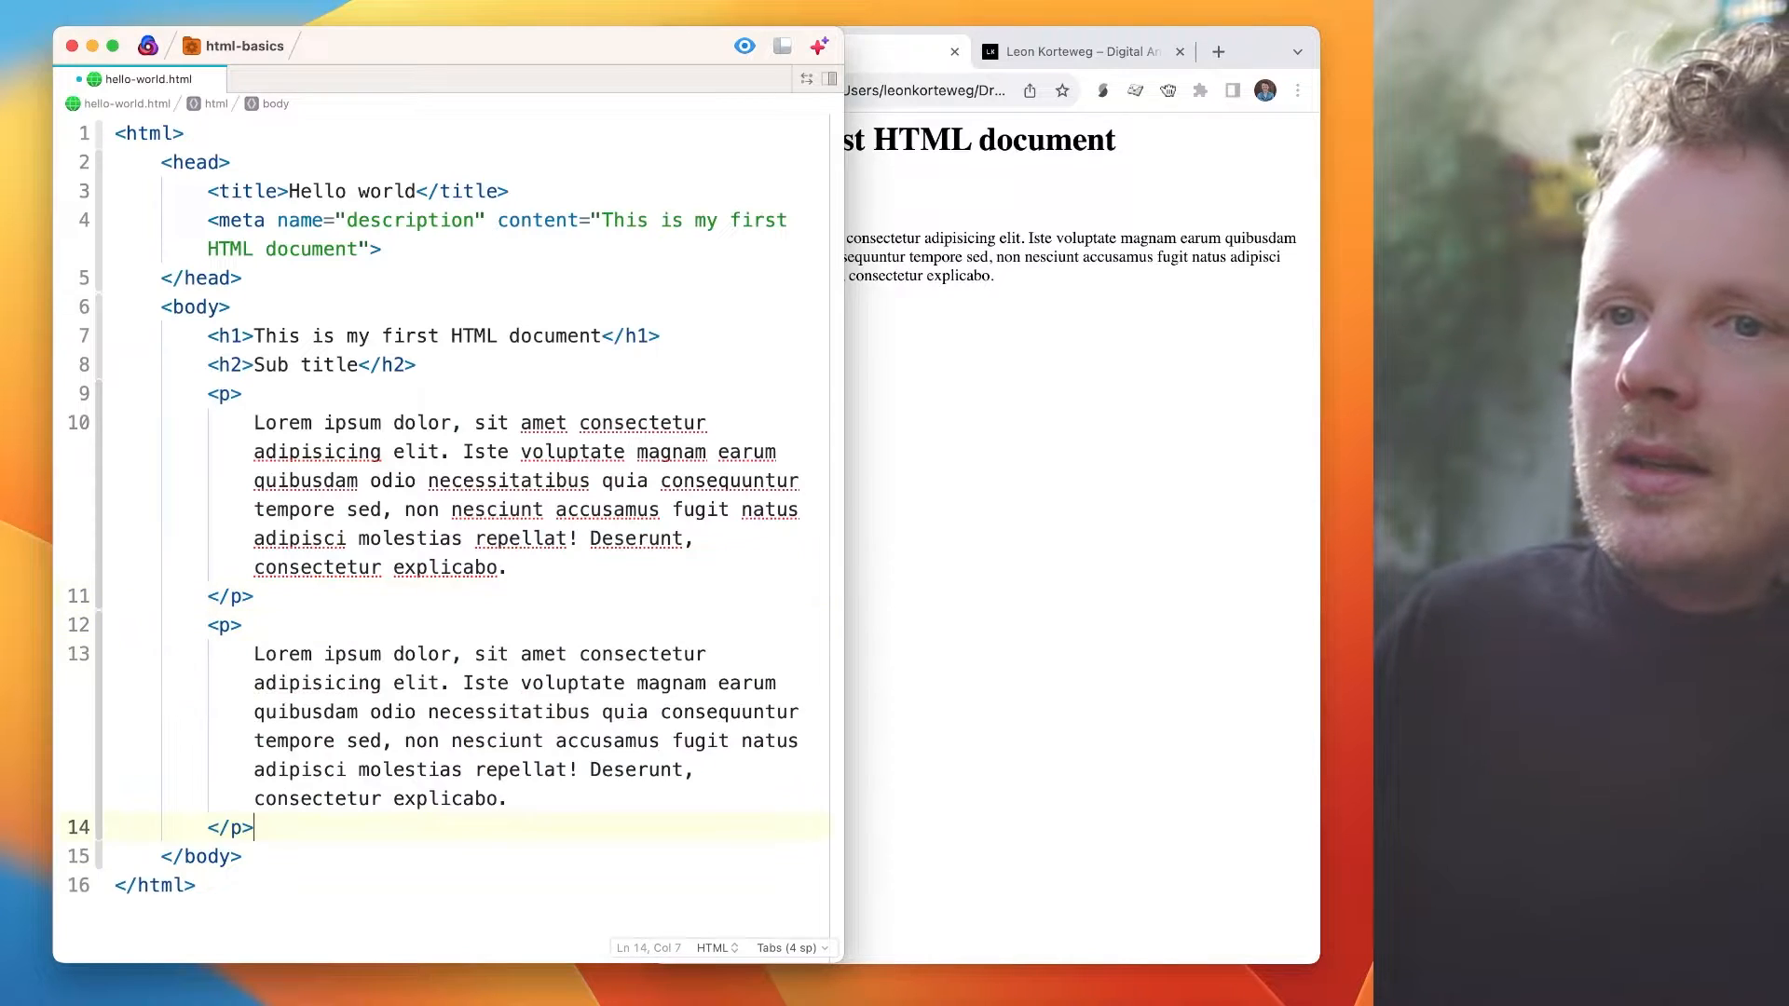
- Copy the h2 "Sub title" heading to a new line below the second paragraph and save the file
drag(415, 366, 219, 364)
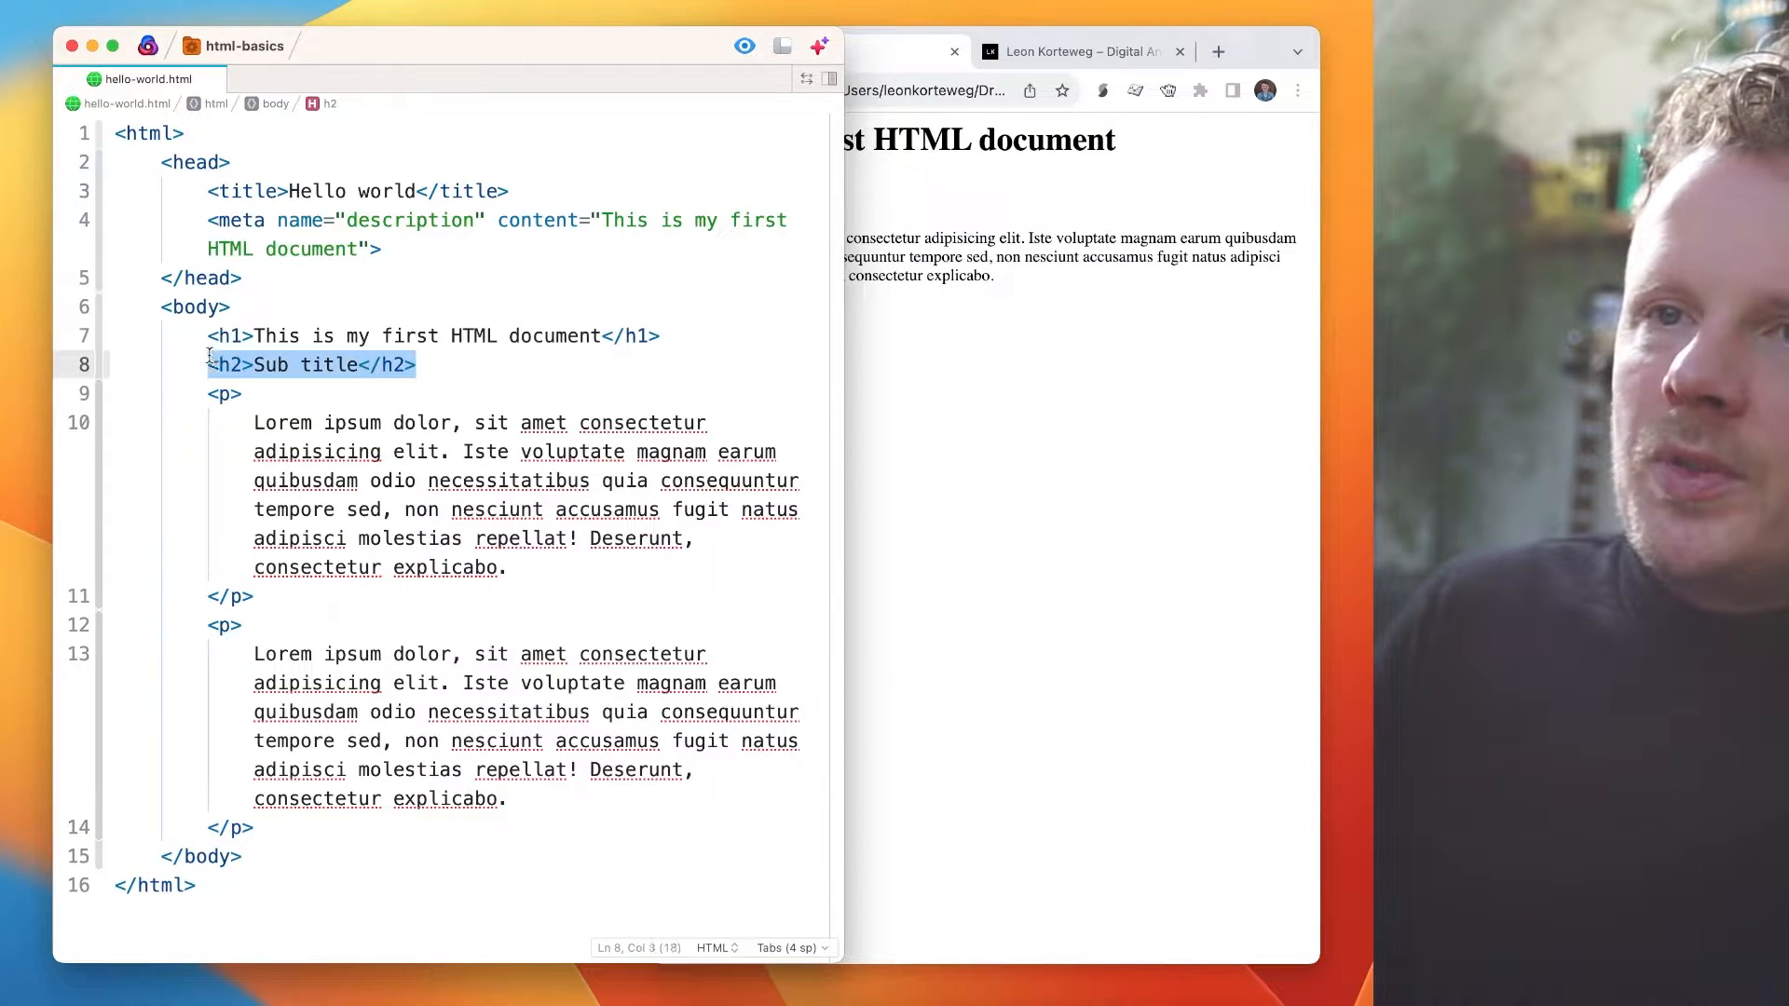
key(super+c)
click(288, 828)
key(Return)
key(super+v)
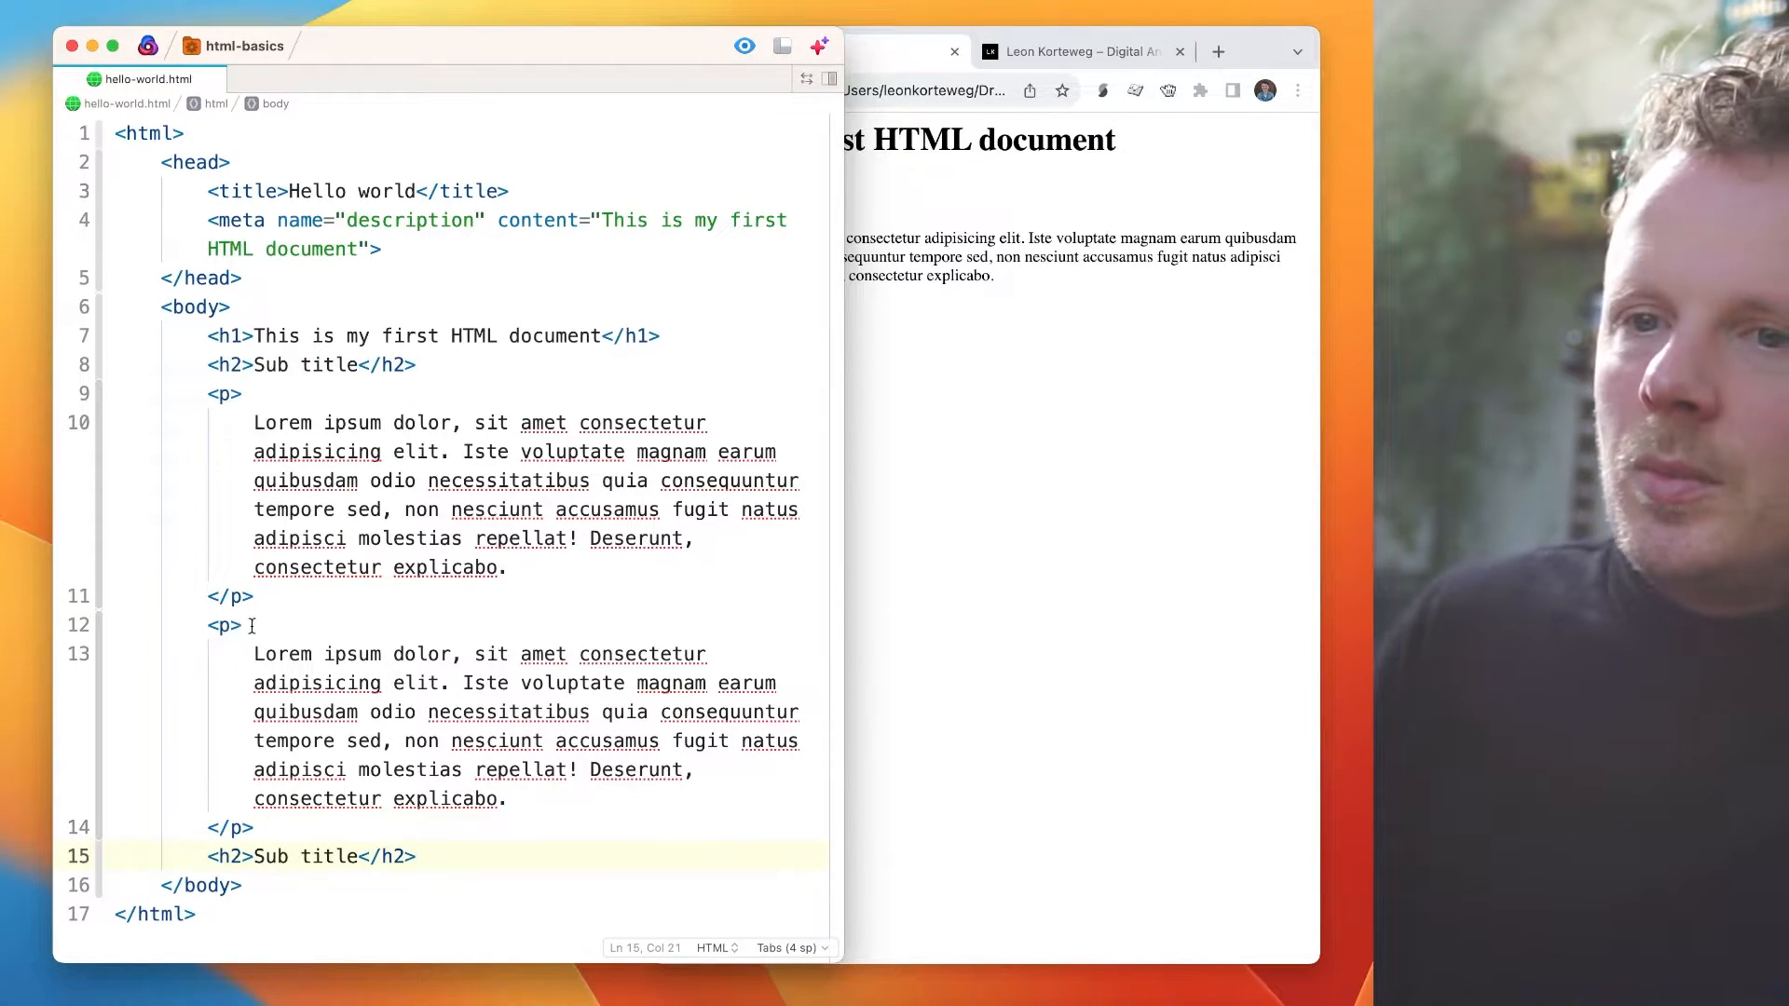
- Copy the second paragraph below the second "Sub title" heading, save the file, and reload the page in the browser
drag(203, 624, 274, 821)
key(super+c)
click(416, 855)
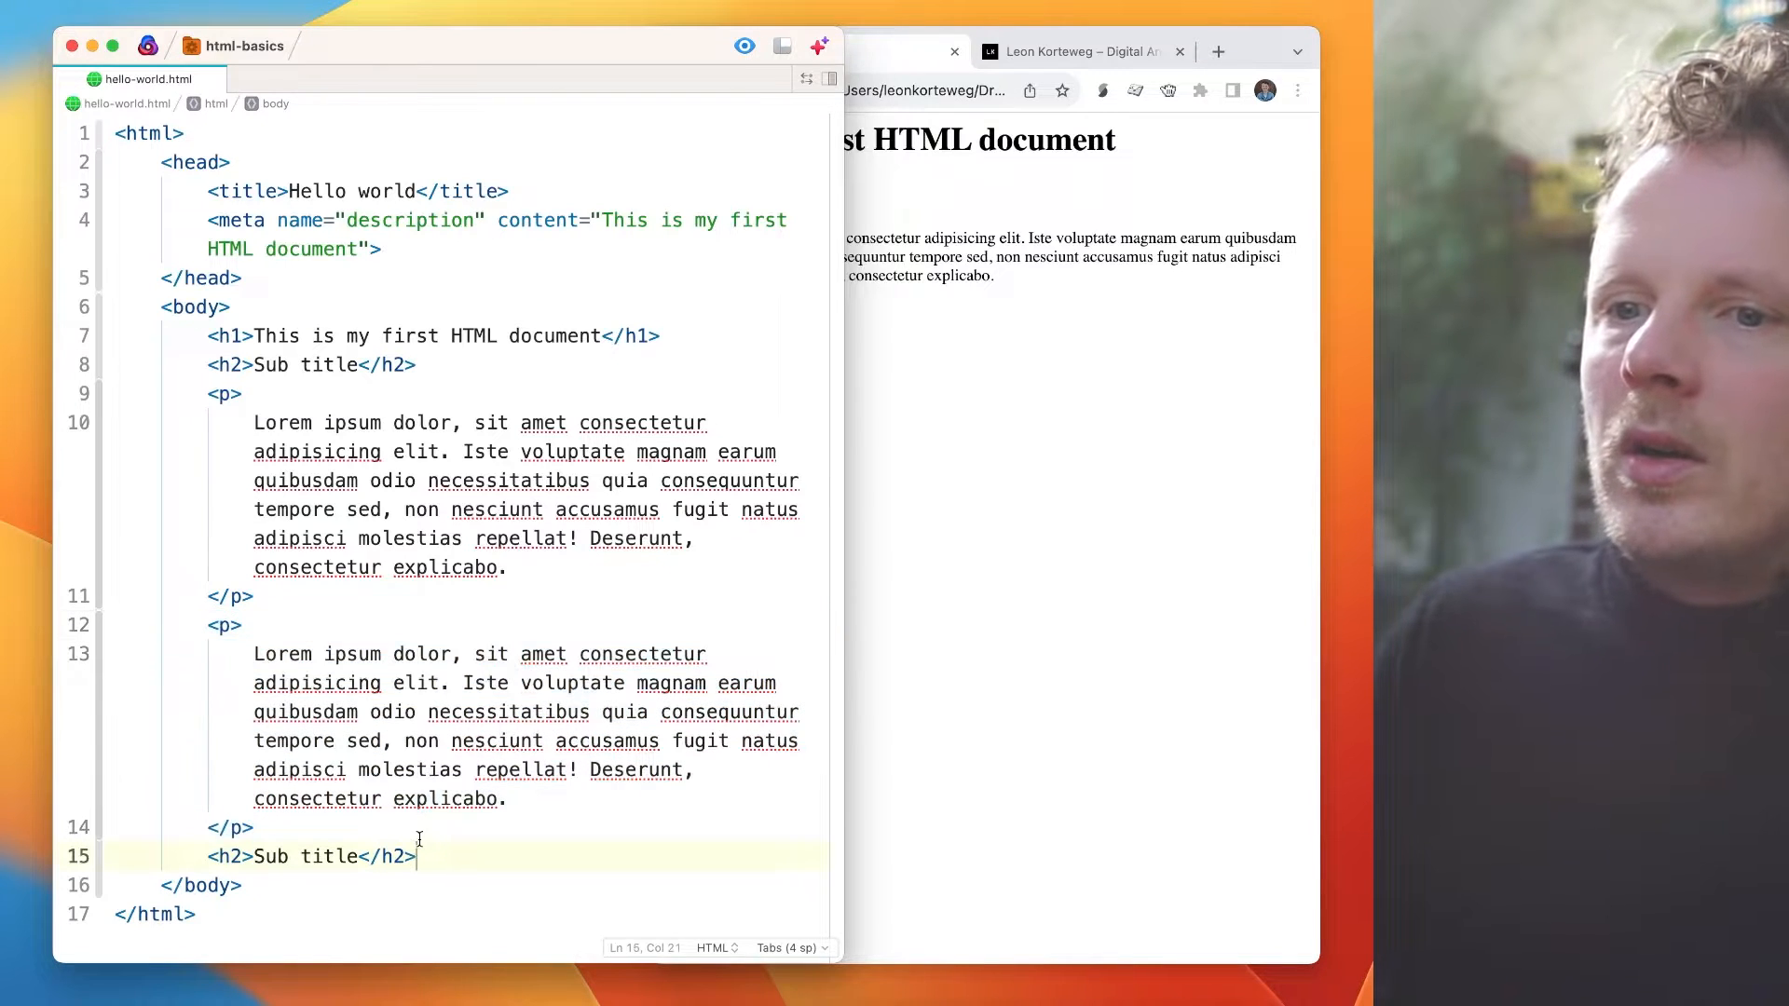
key(Return)
key(super+v)
click(1087, 411)
key(super+r)
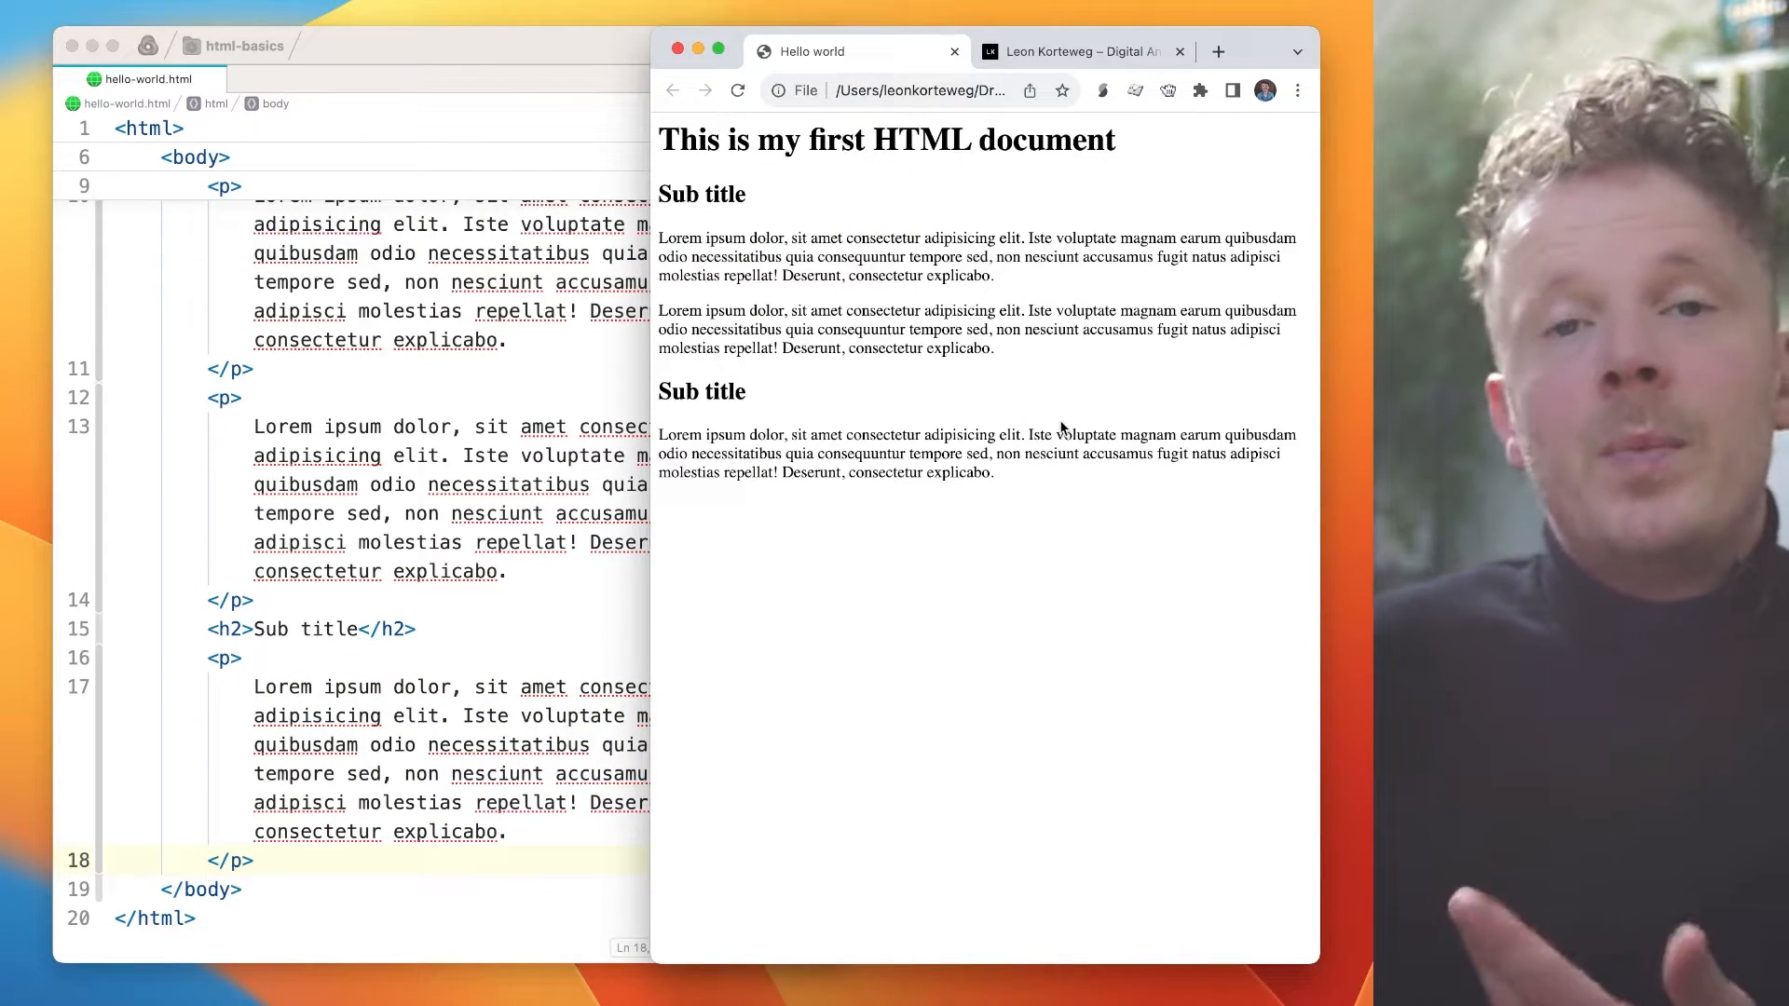
- Examine the opening and closing h1 tags, the h2 tag and the p tag in the code
click(417, 497)
scroll(416, 496, up, 3)
scroll(416, 496, up, 2)
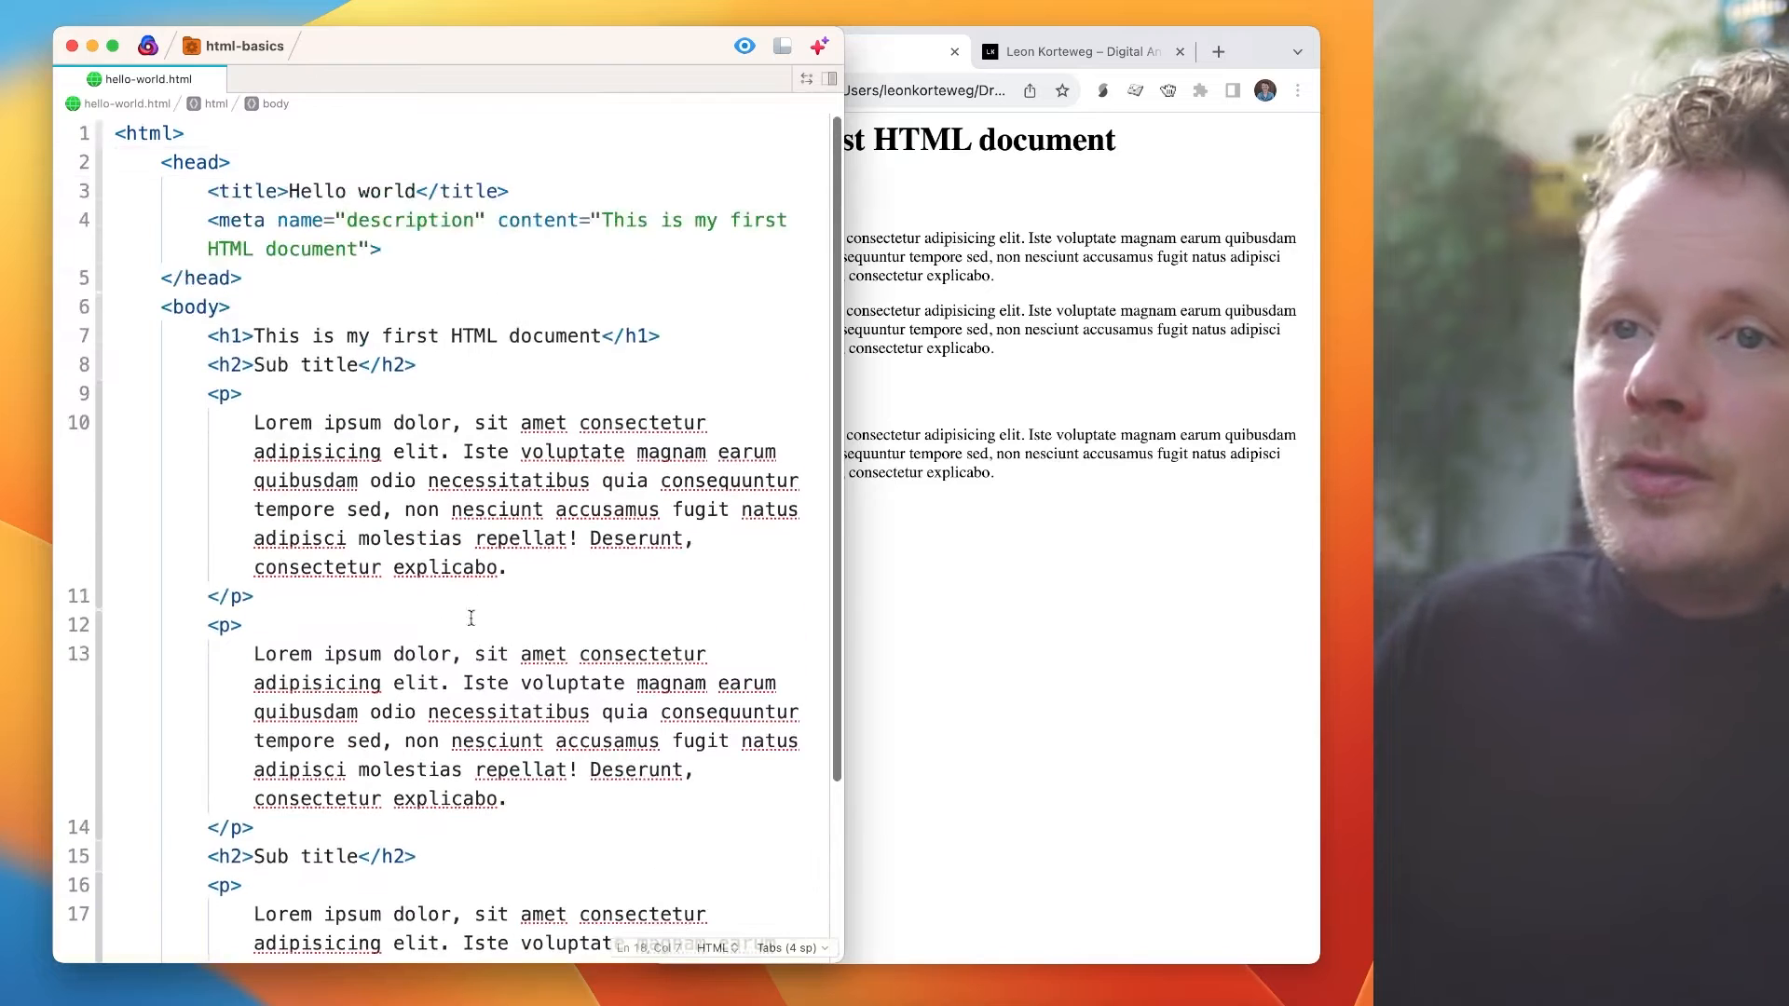
drag(210, 334, 246, 333)
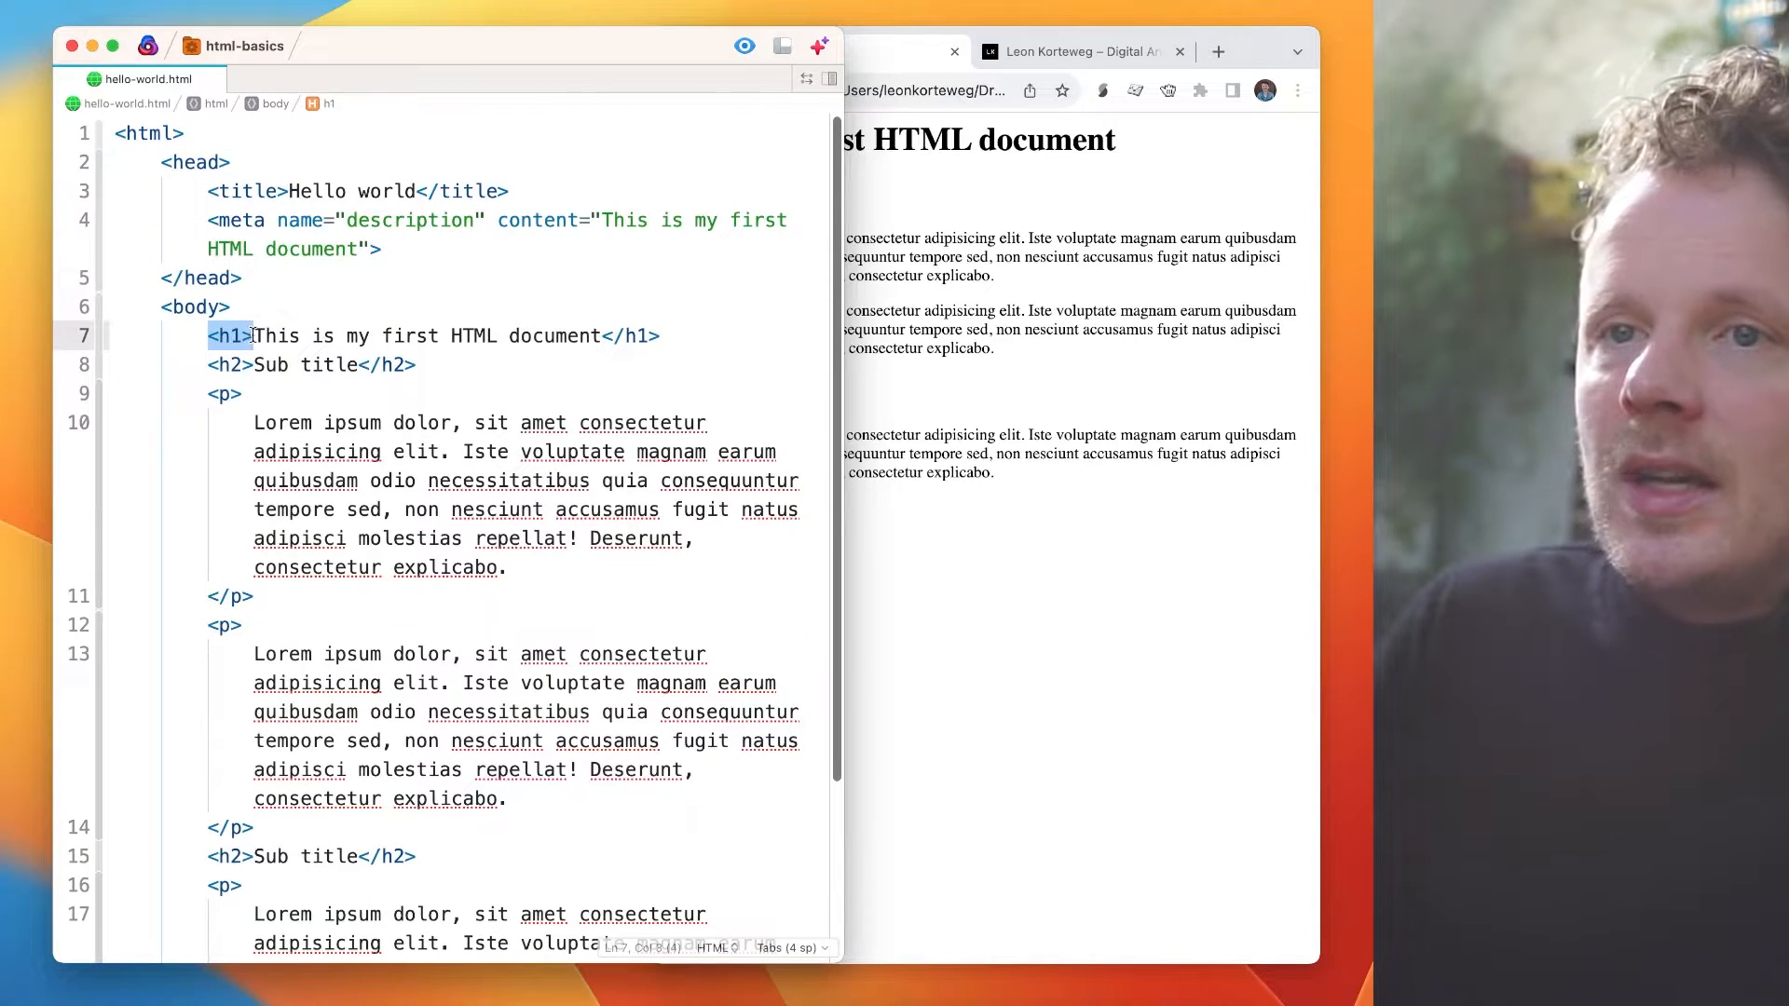
drag(602, 336, 618, 336)
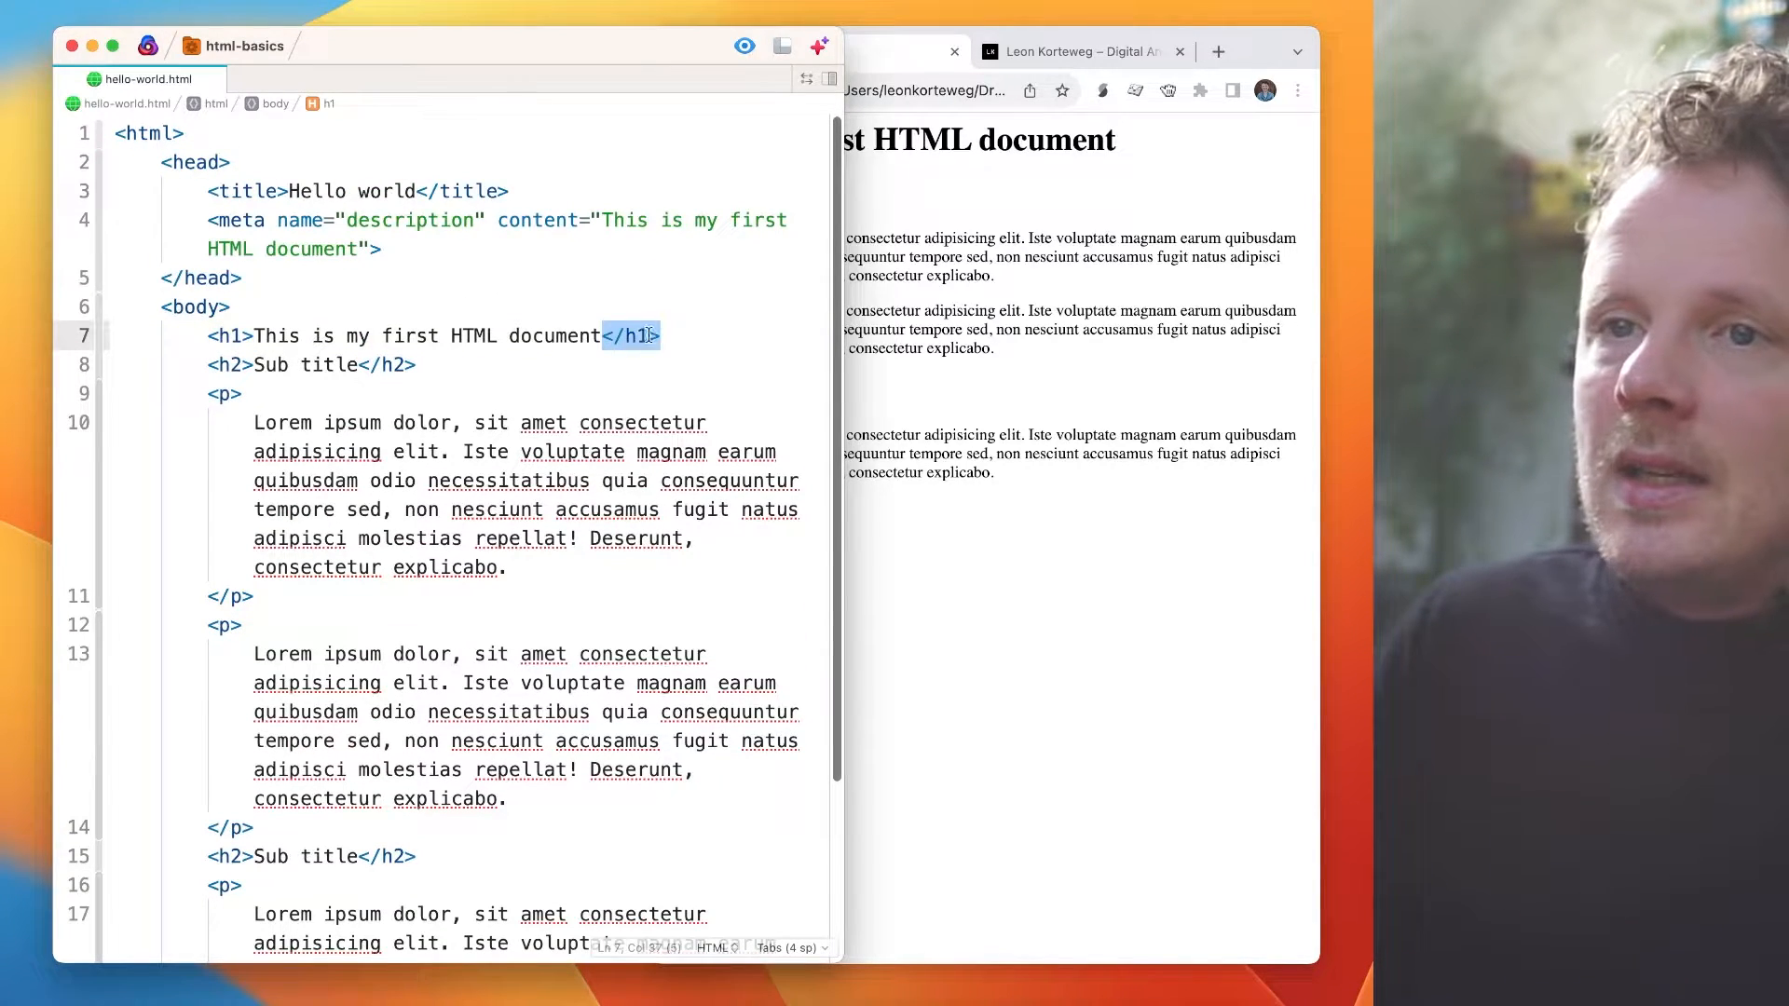
double_click(231, 336)
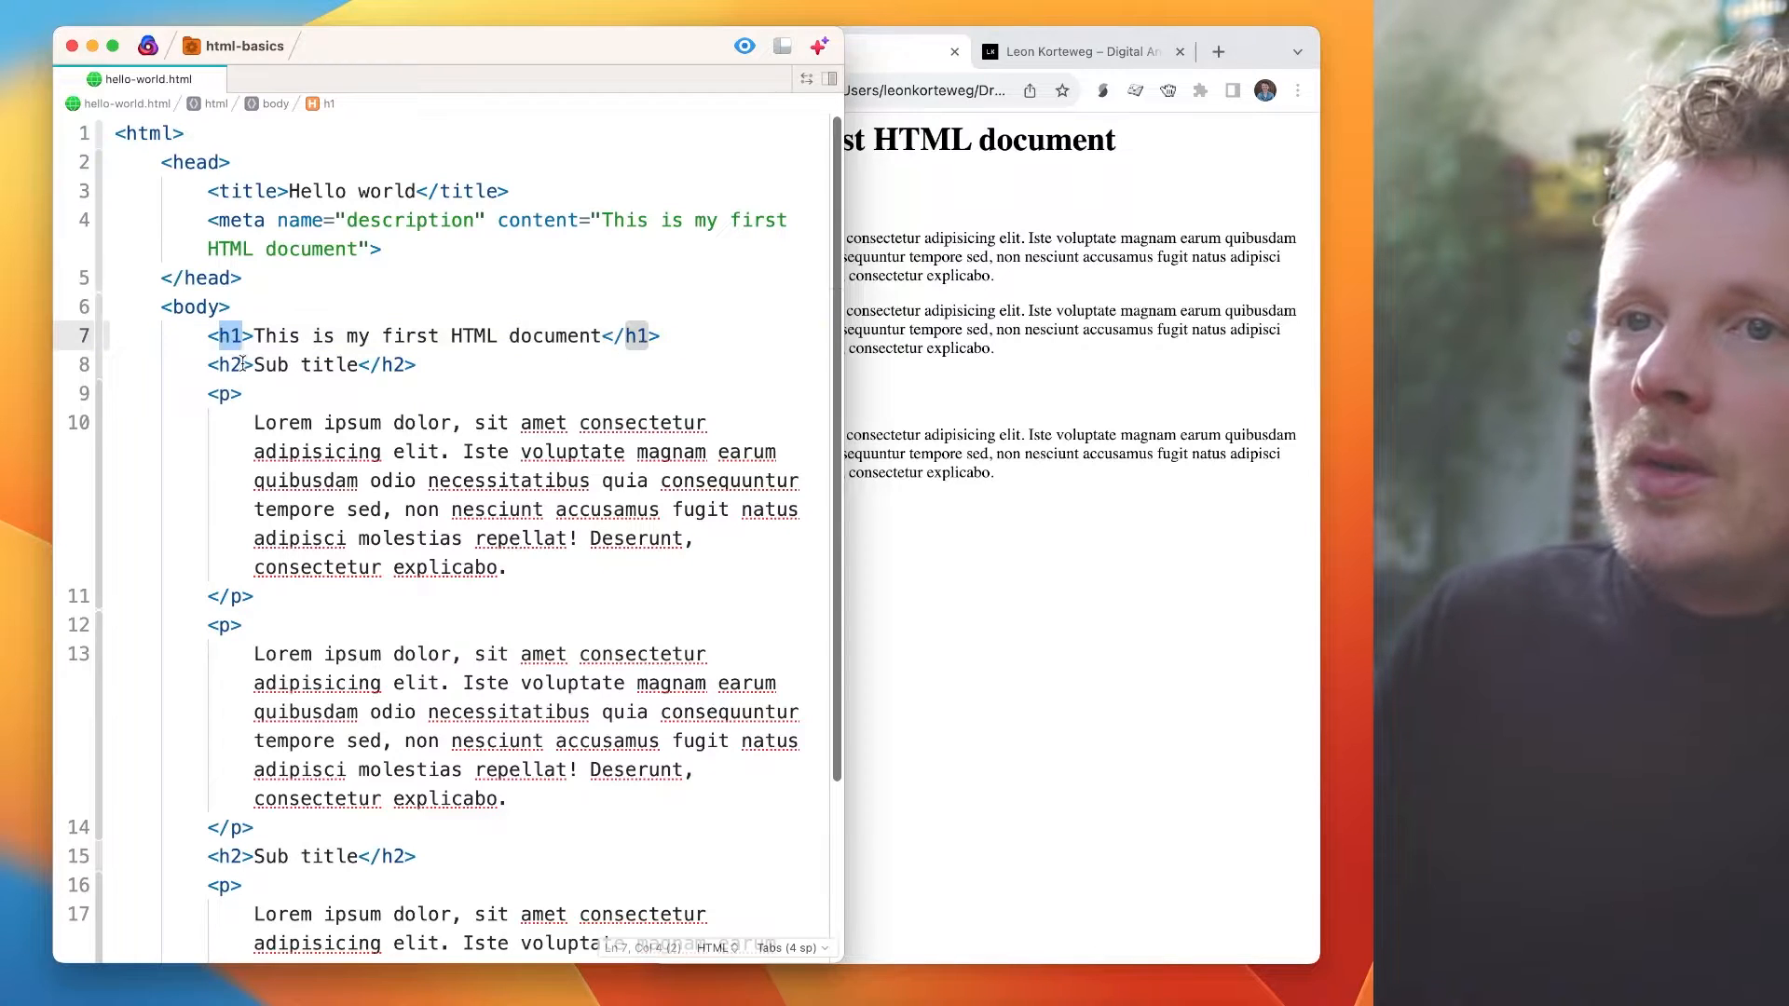
double_click(233, 364)
double_click(225, 393)
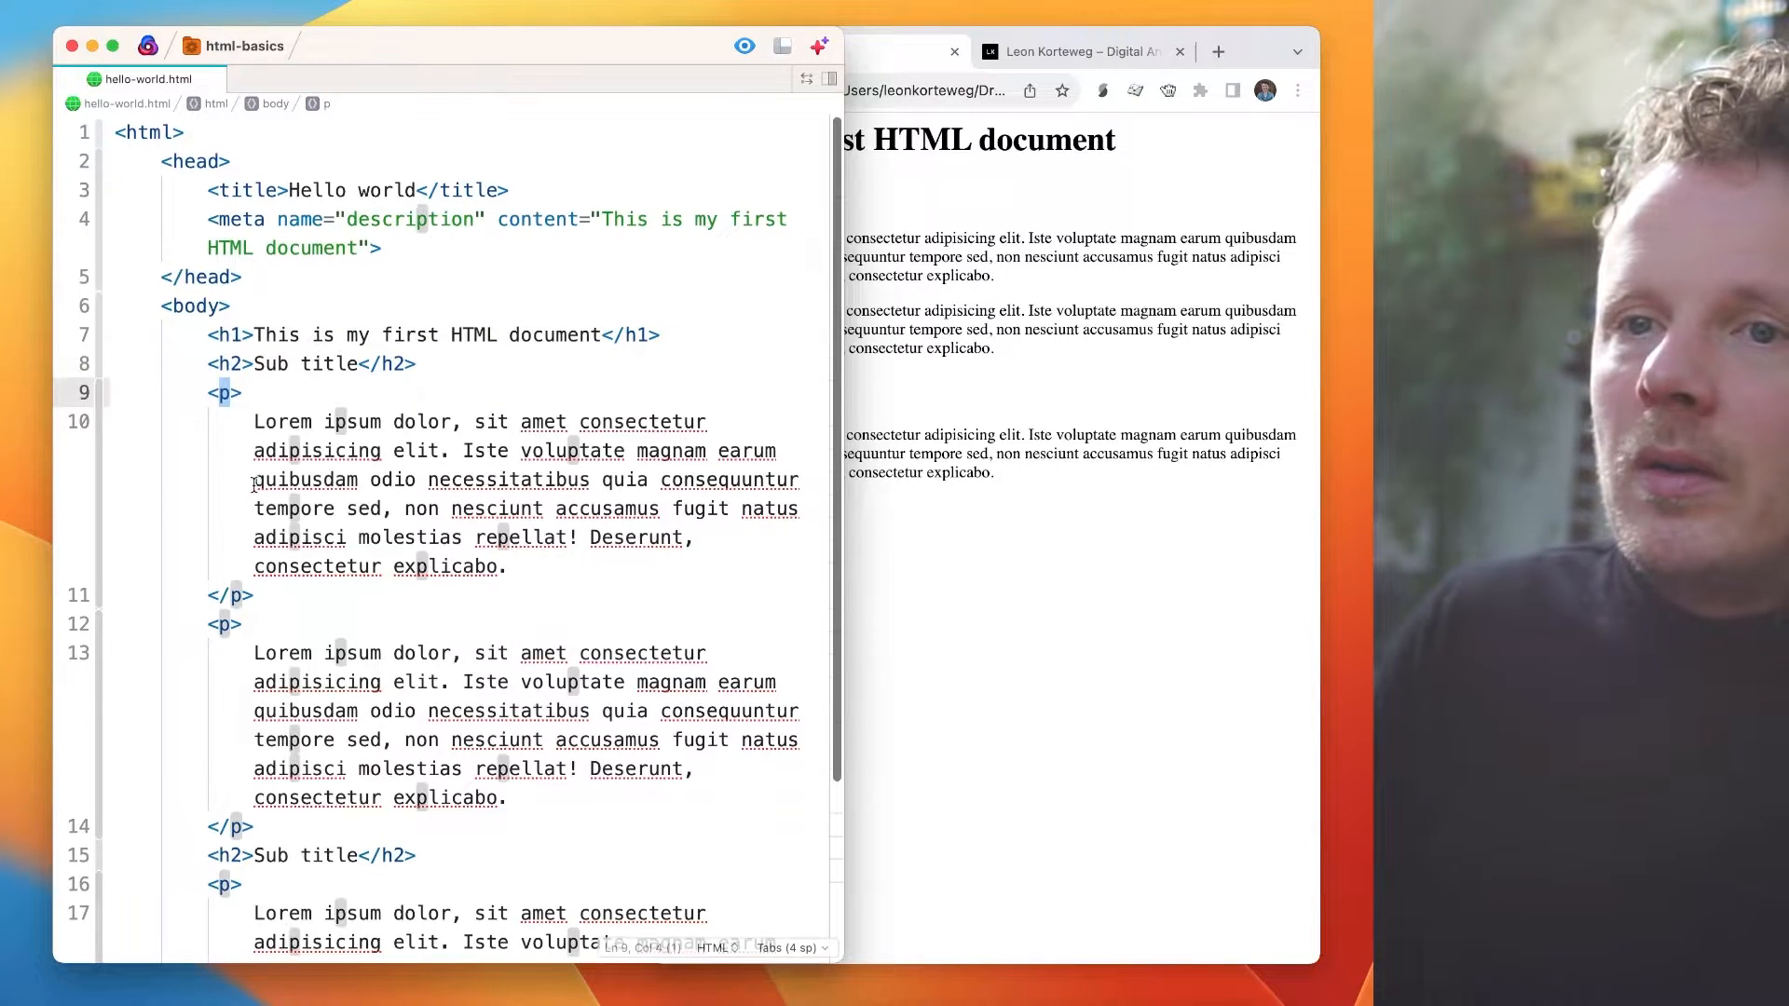
click(300, 536)
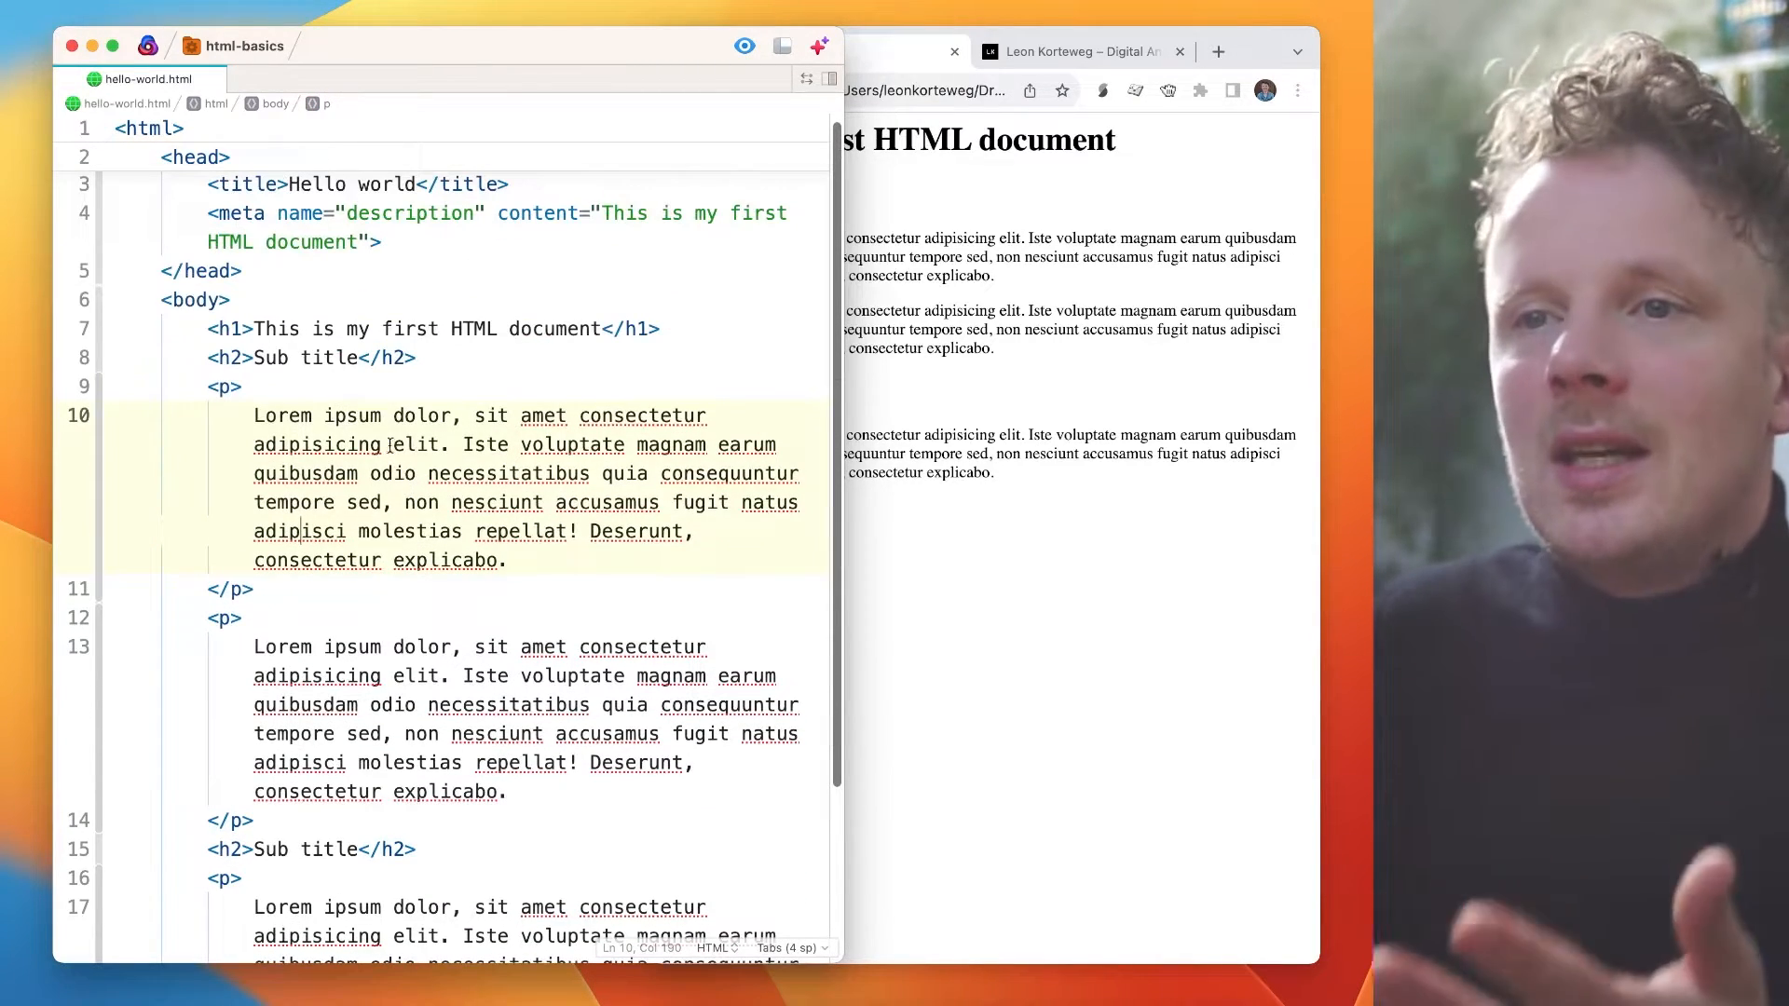
- Wrap the words "necessitatibus quia" in the first paragraph in an a element and save the file
double_click(479, 477)
key(shift+Right)
key(shift+Right)
key(shift+Right)
key(shift+Right)
key(shift+Right)
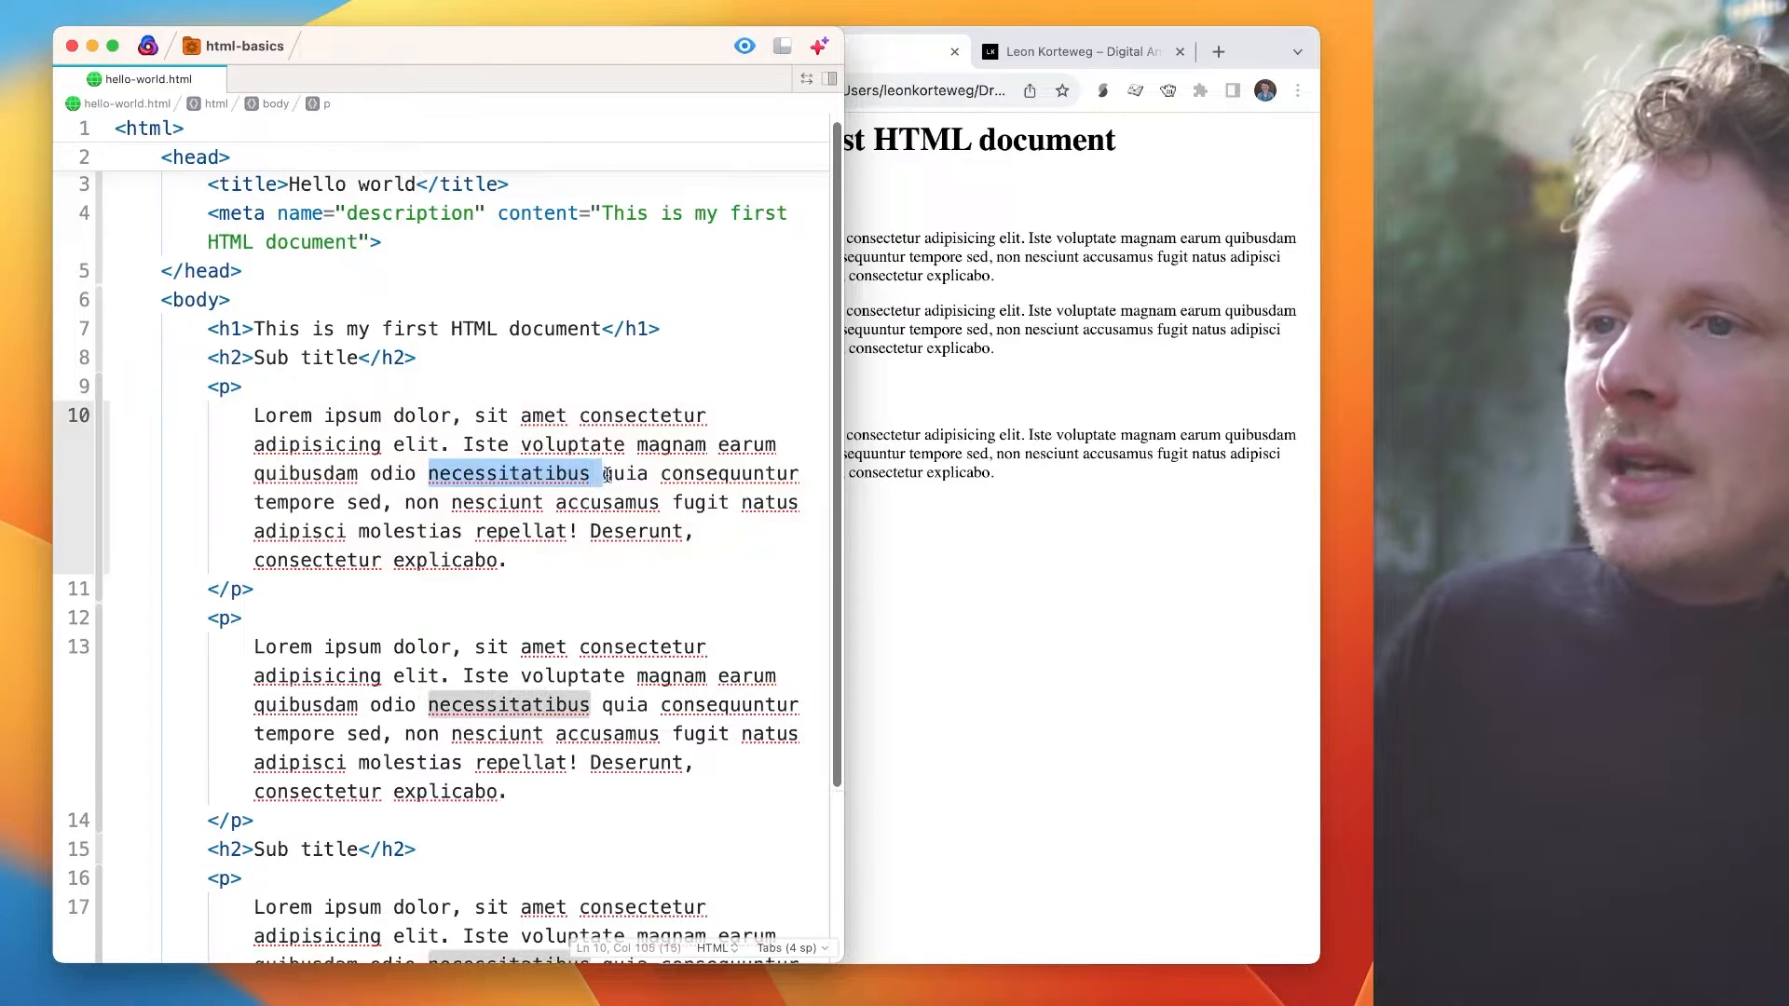
key(BackSpace)
text(<a)
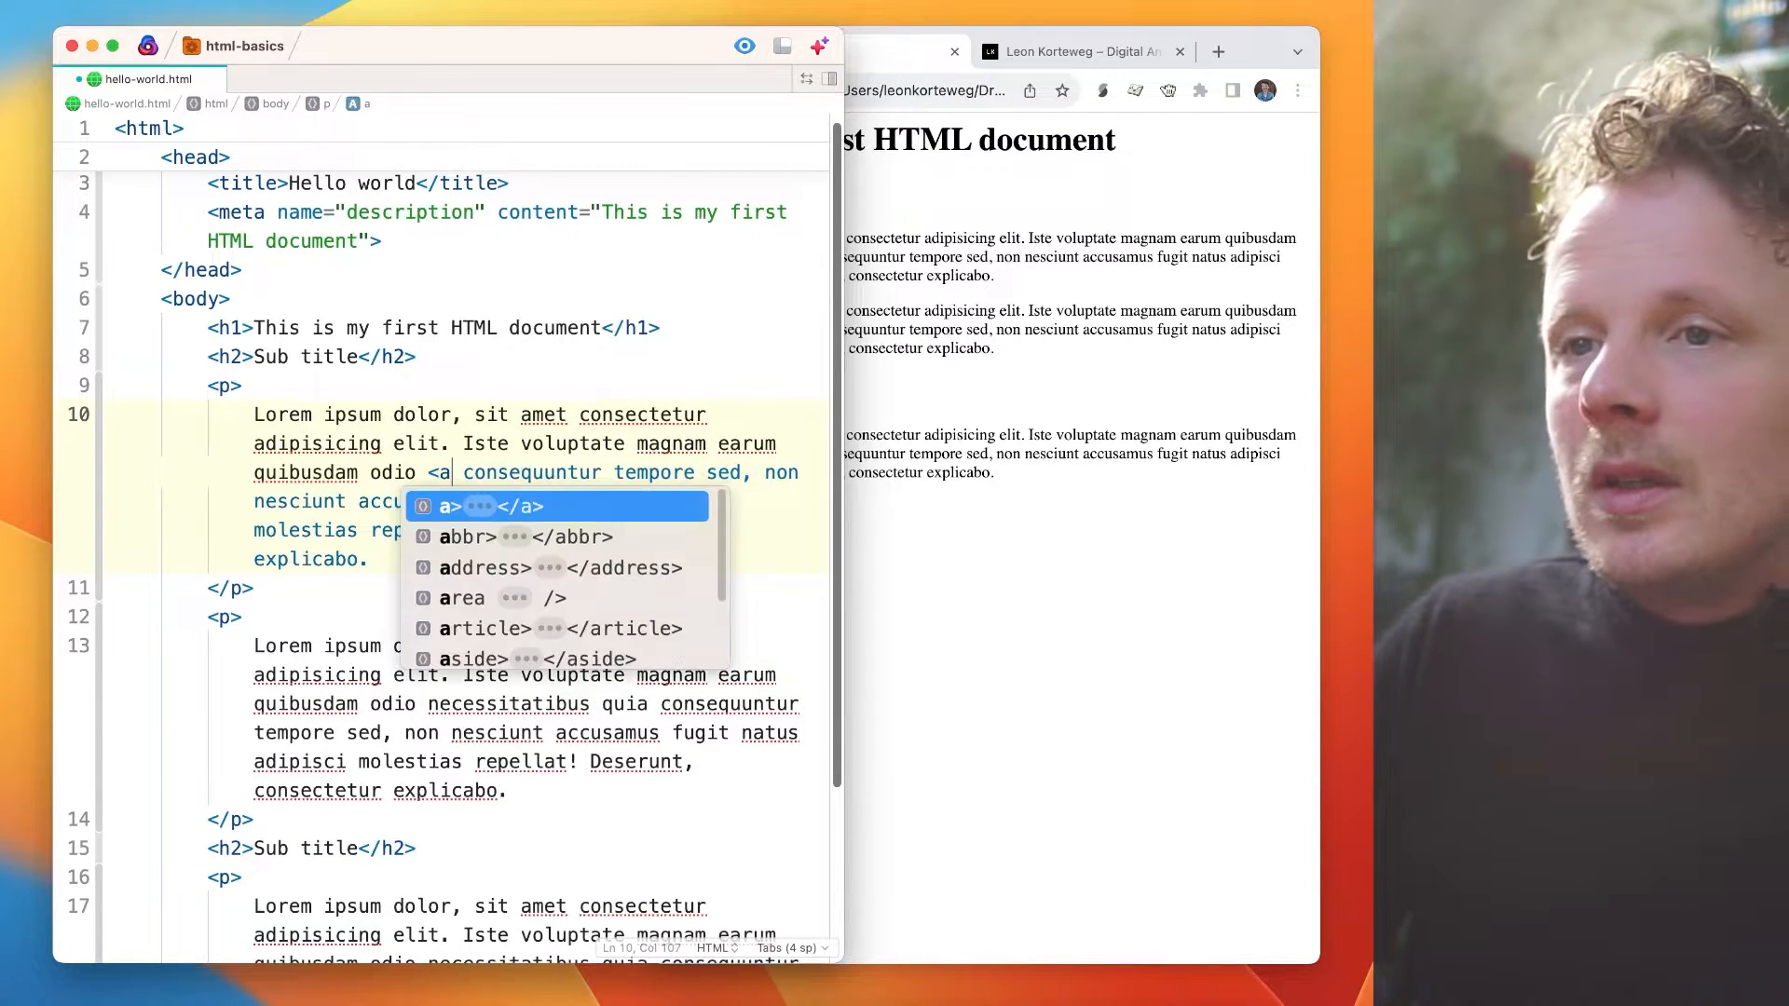
text(>)
key(super+v)
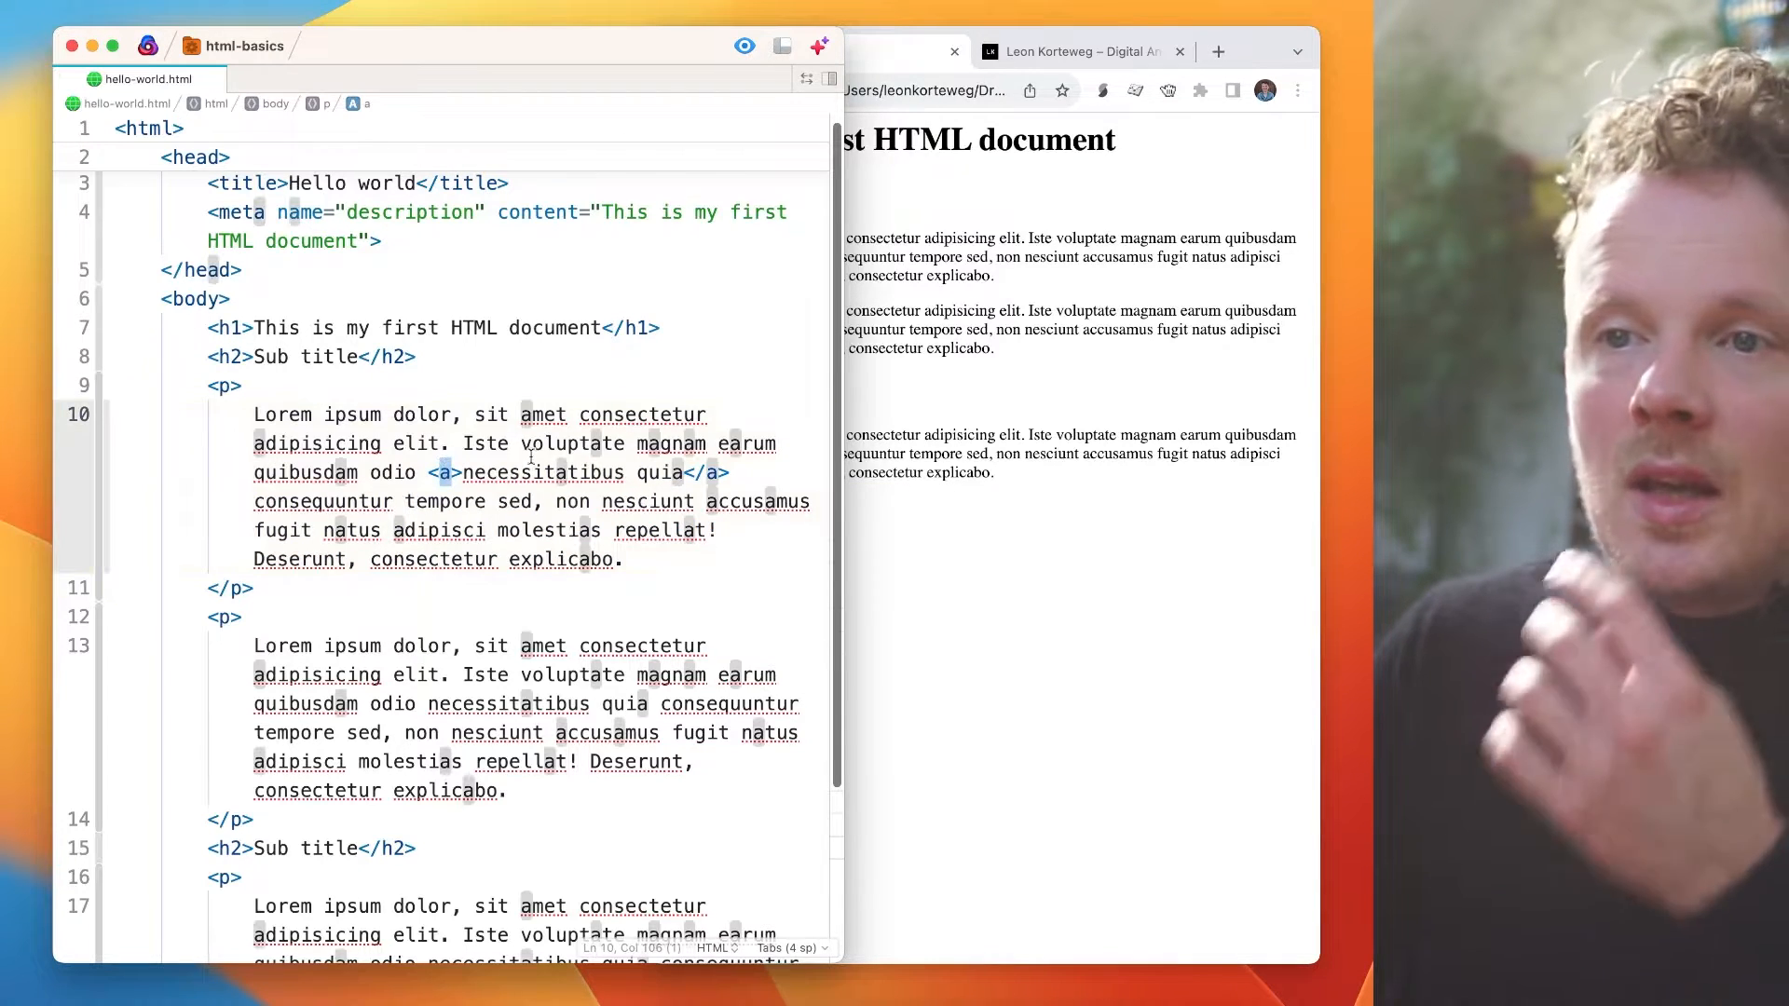
click(501, 472)
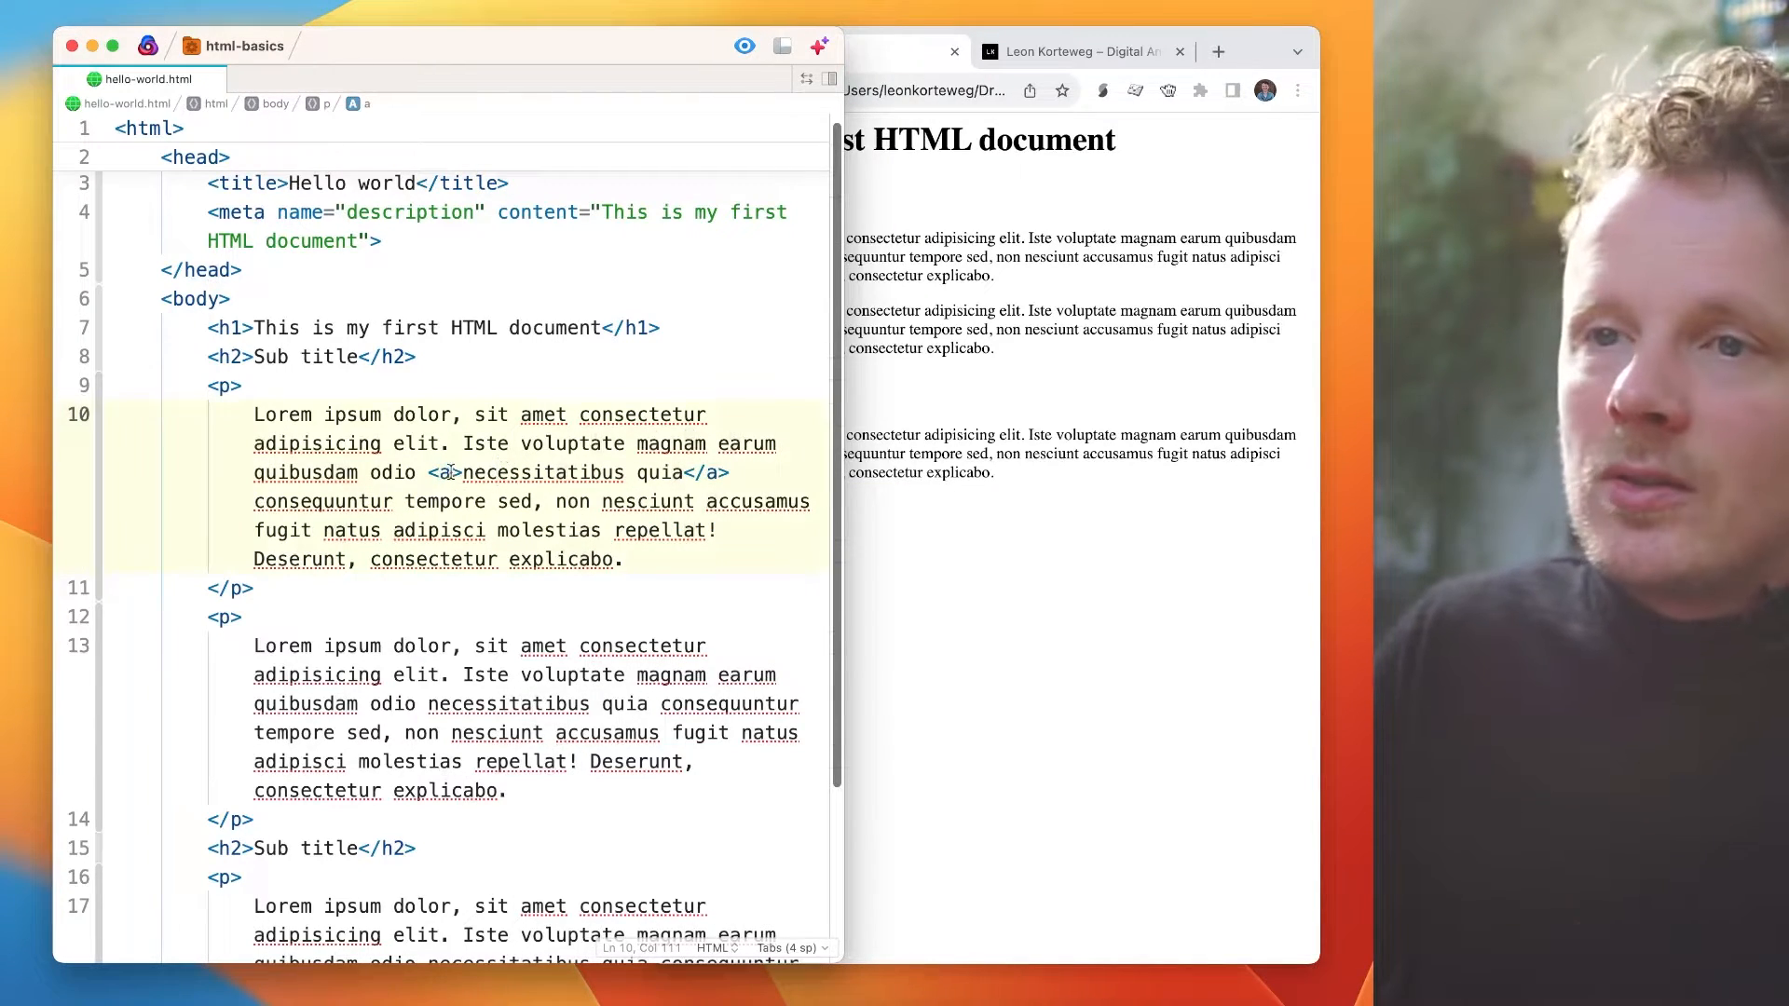
click(914, 347)
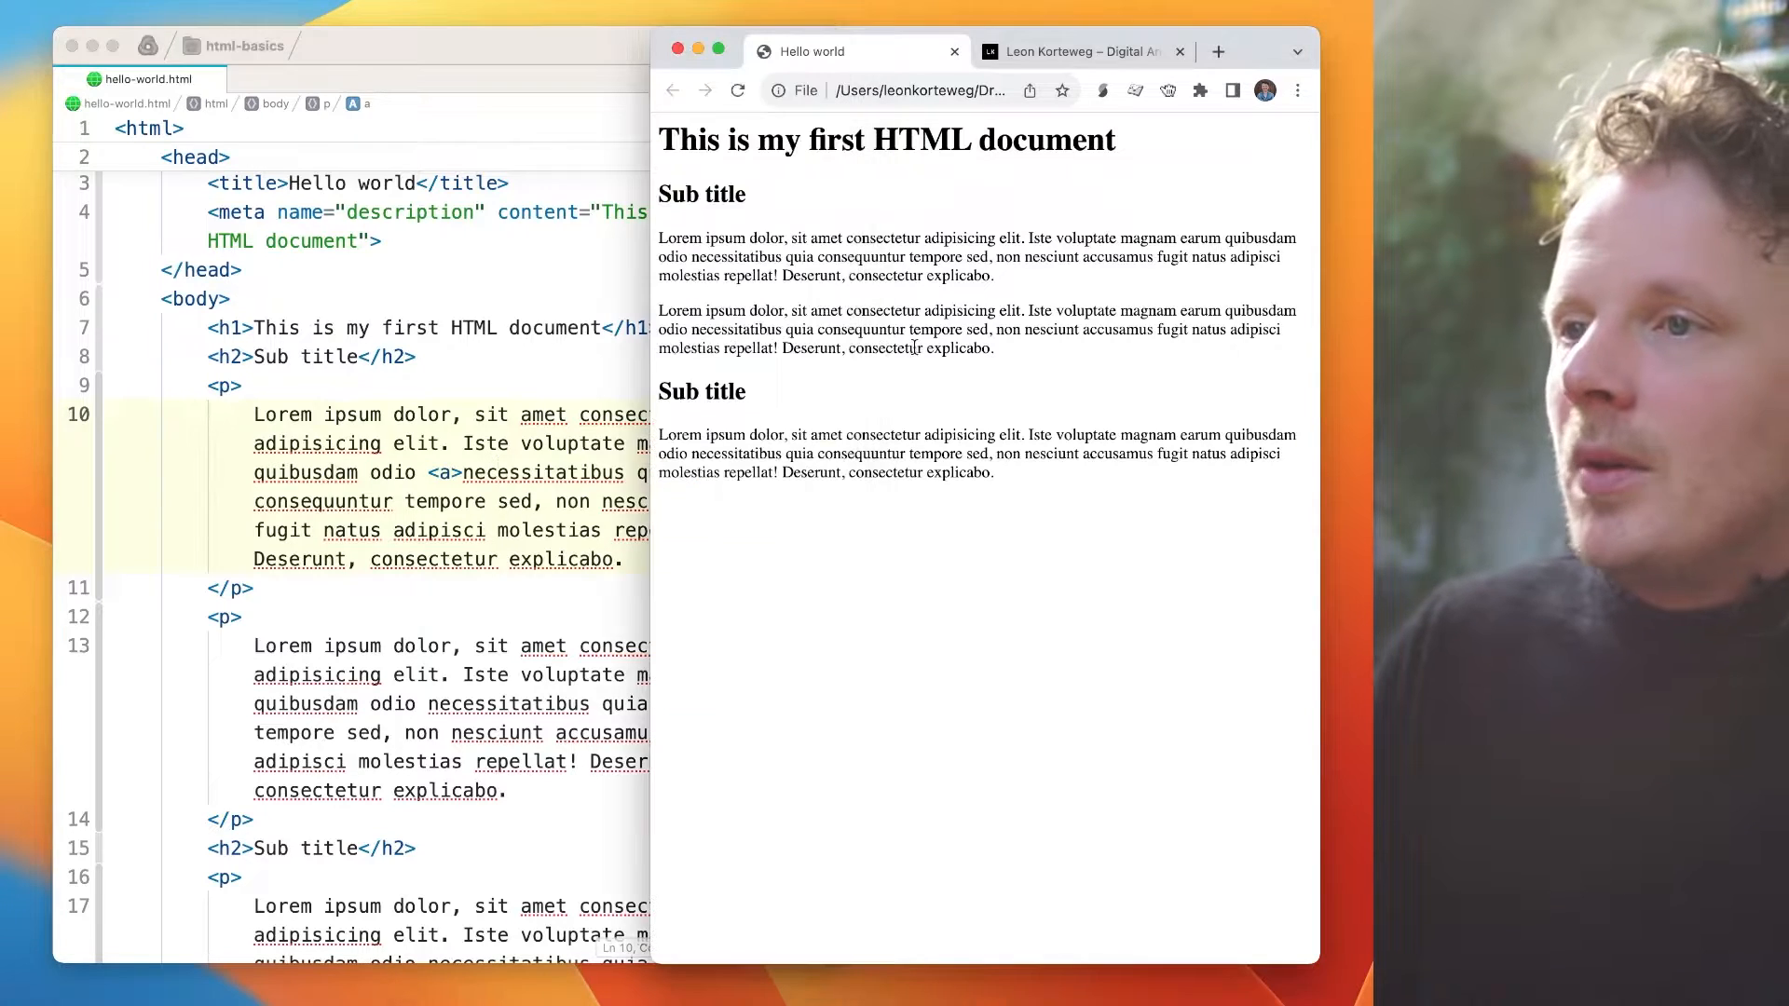
click(536, 416)
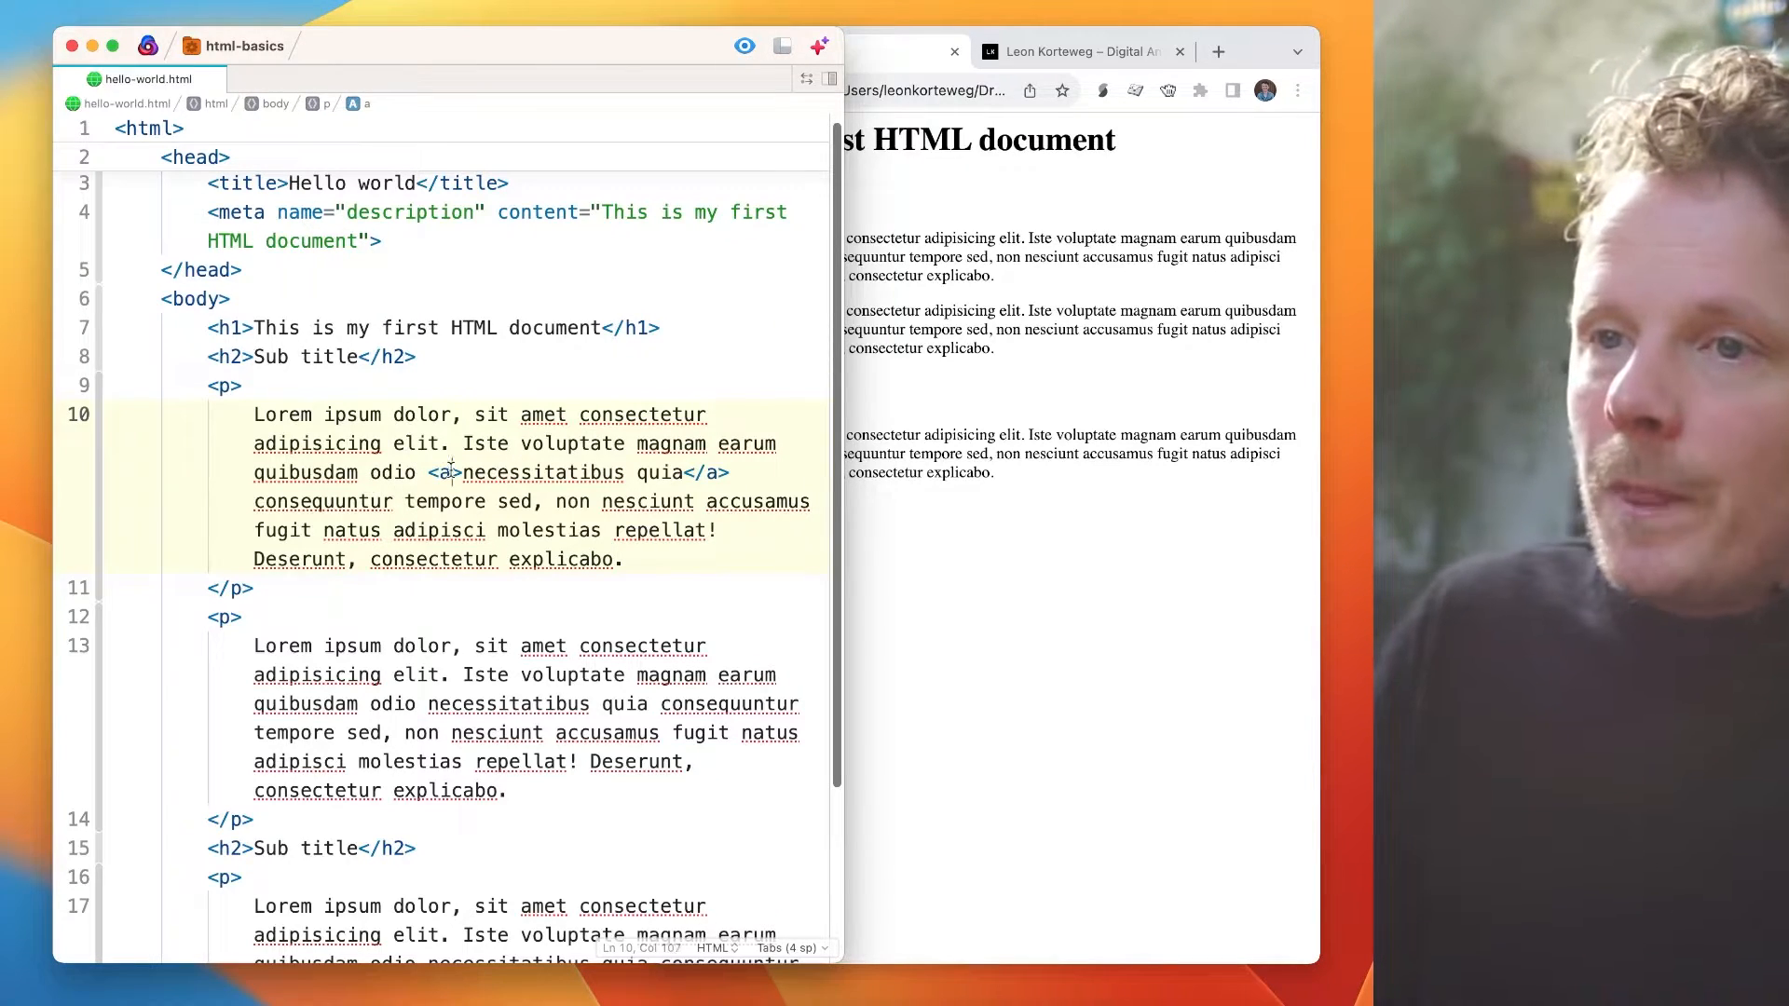
text(href)
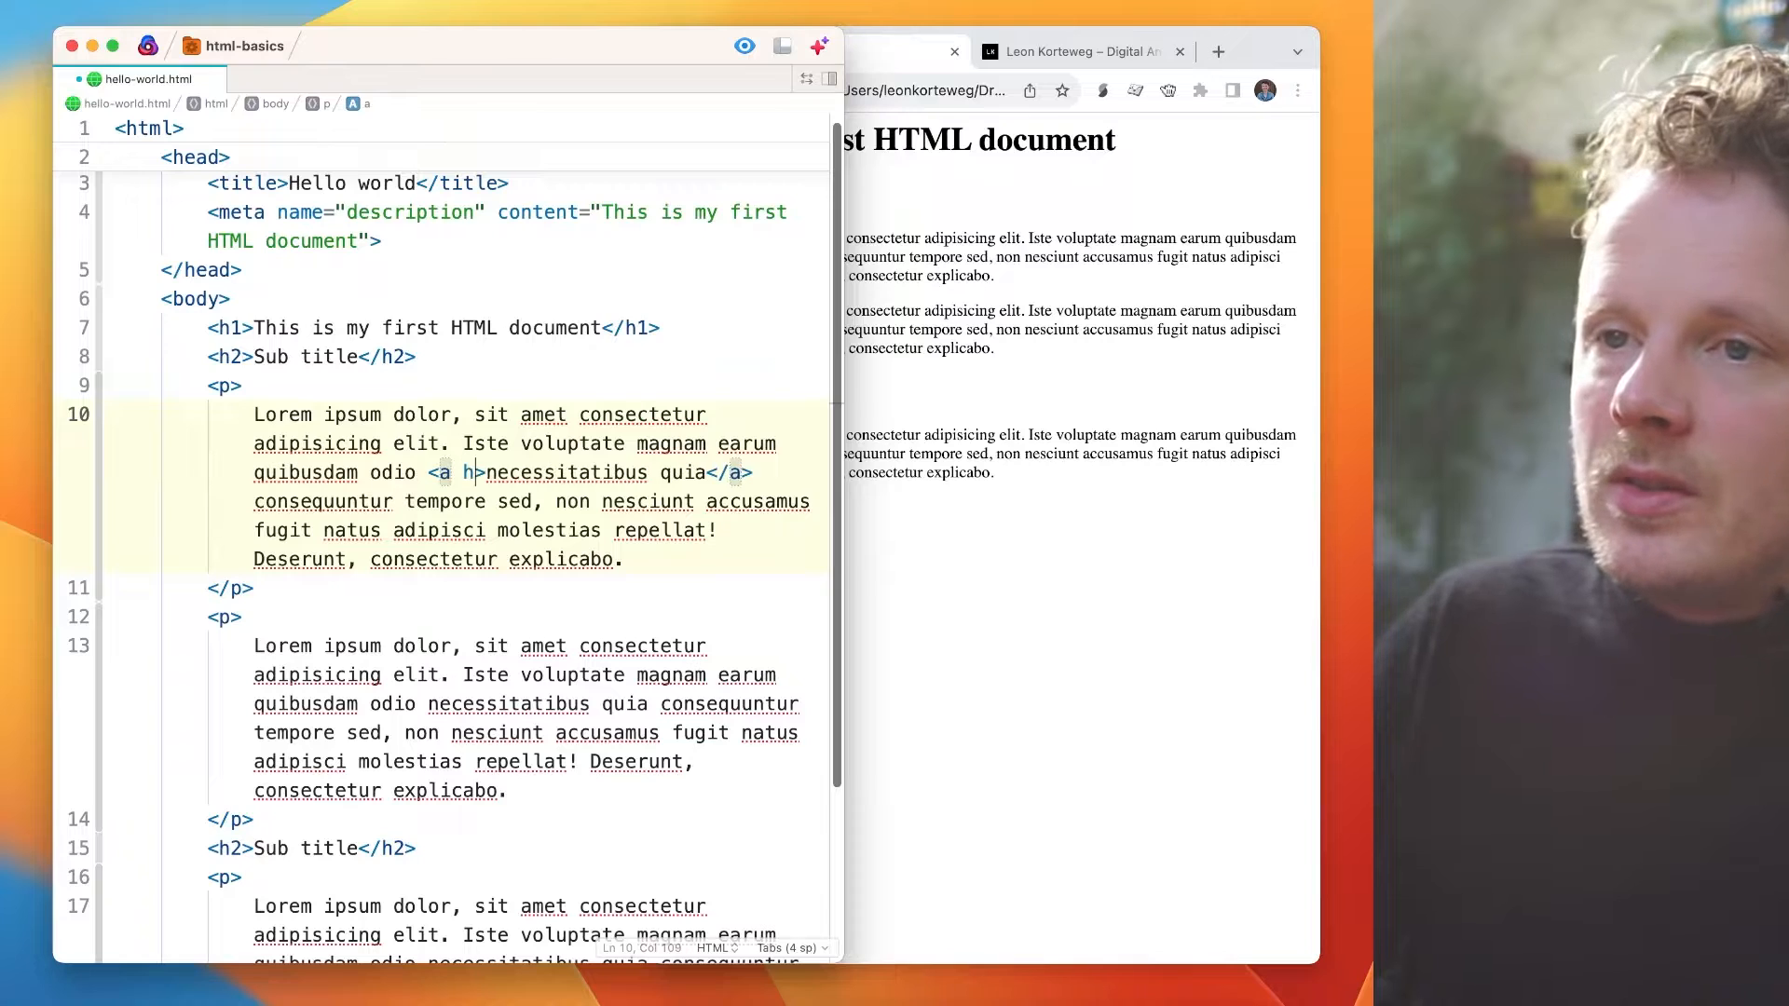
key(Return)
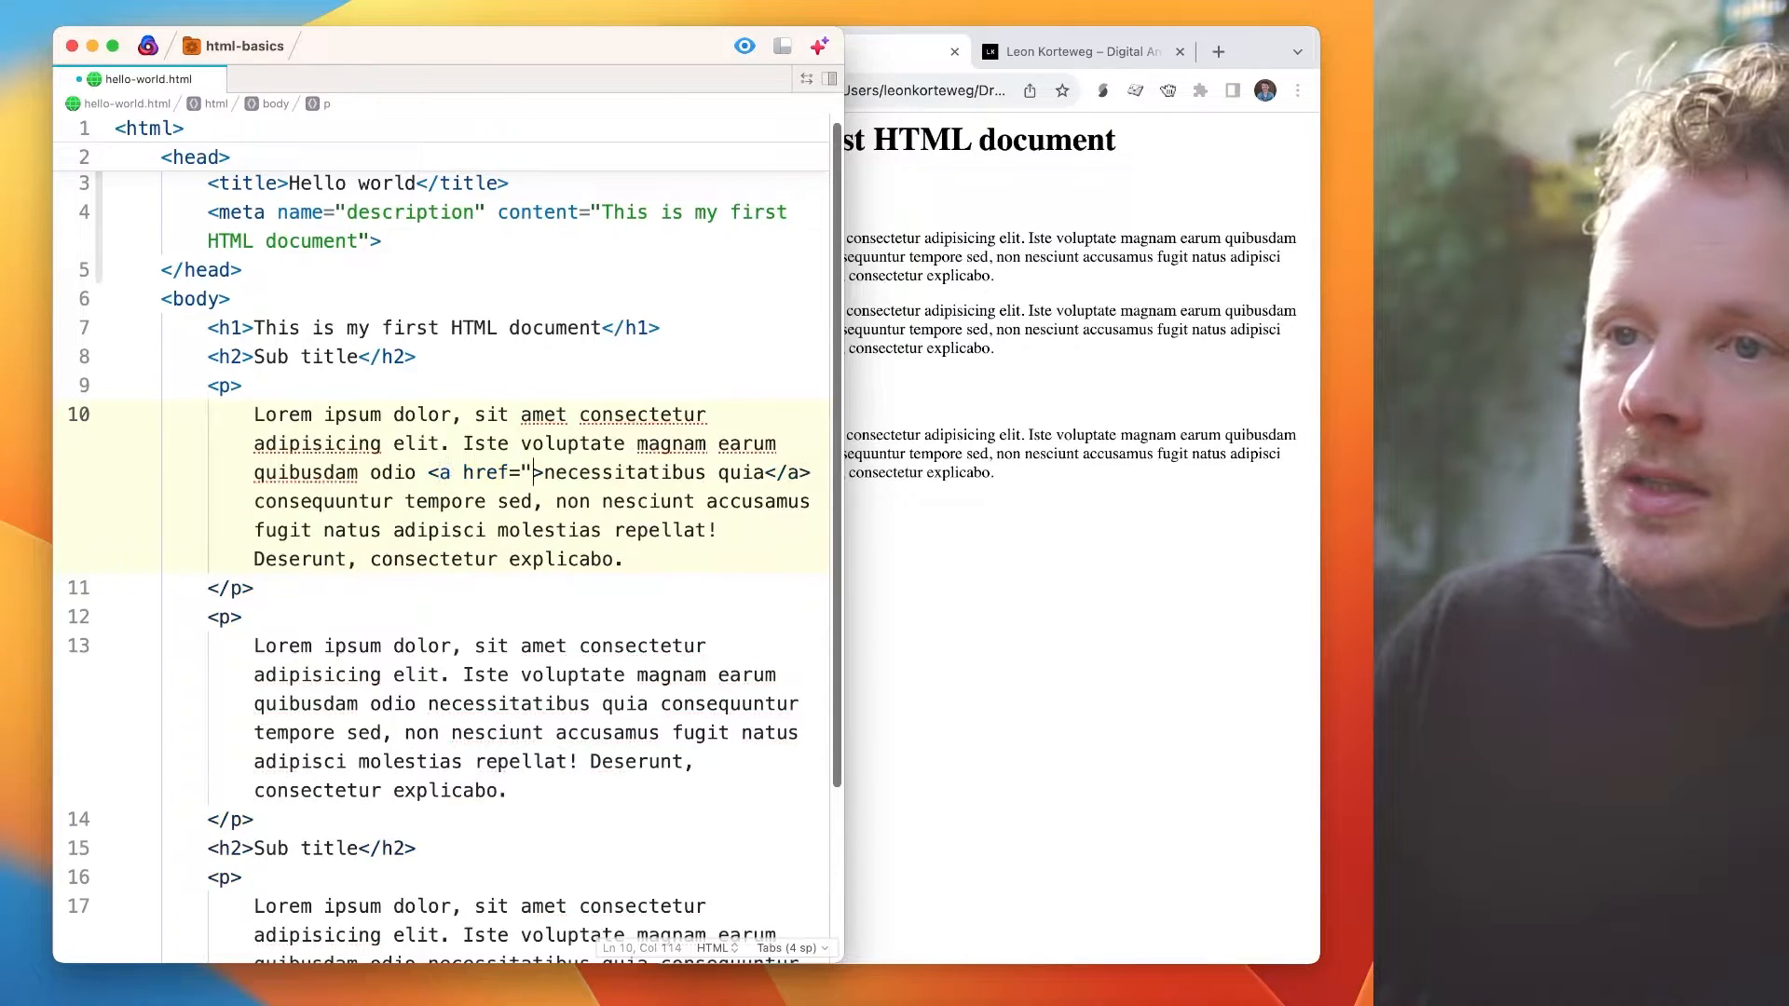
text(https:)
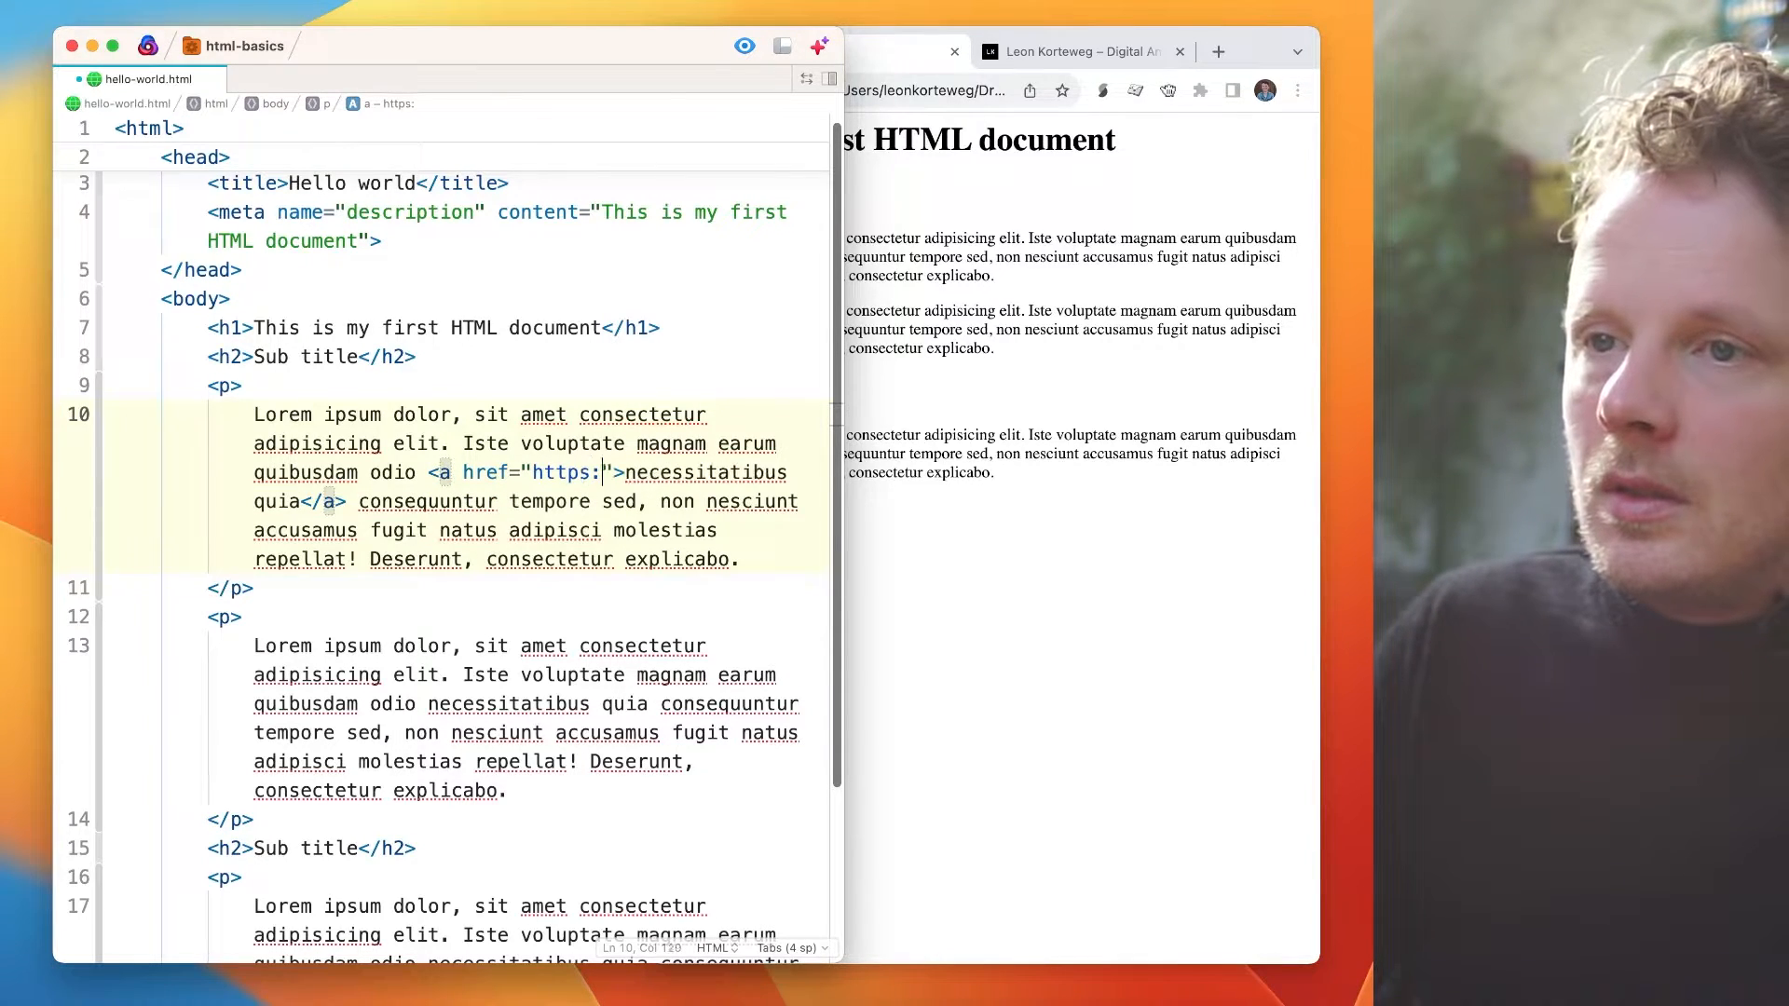
text(?)
key(BackSpace)
text(//)
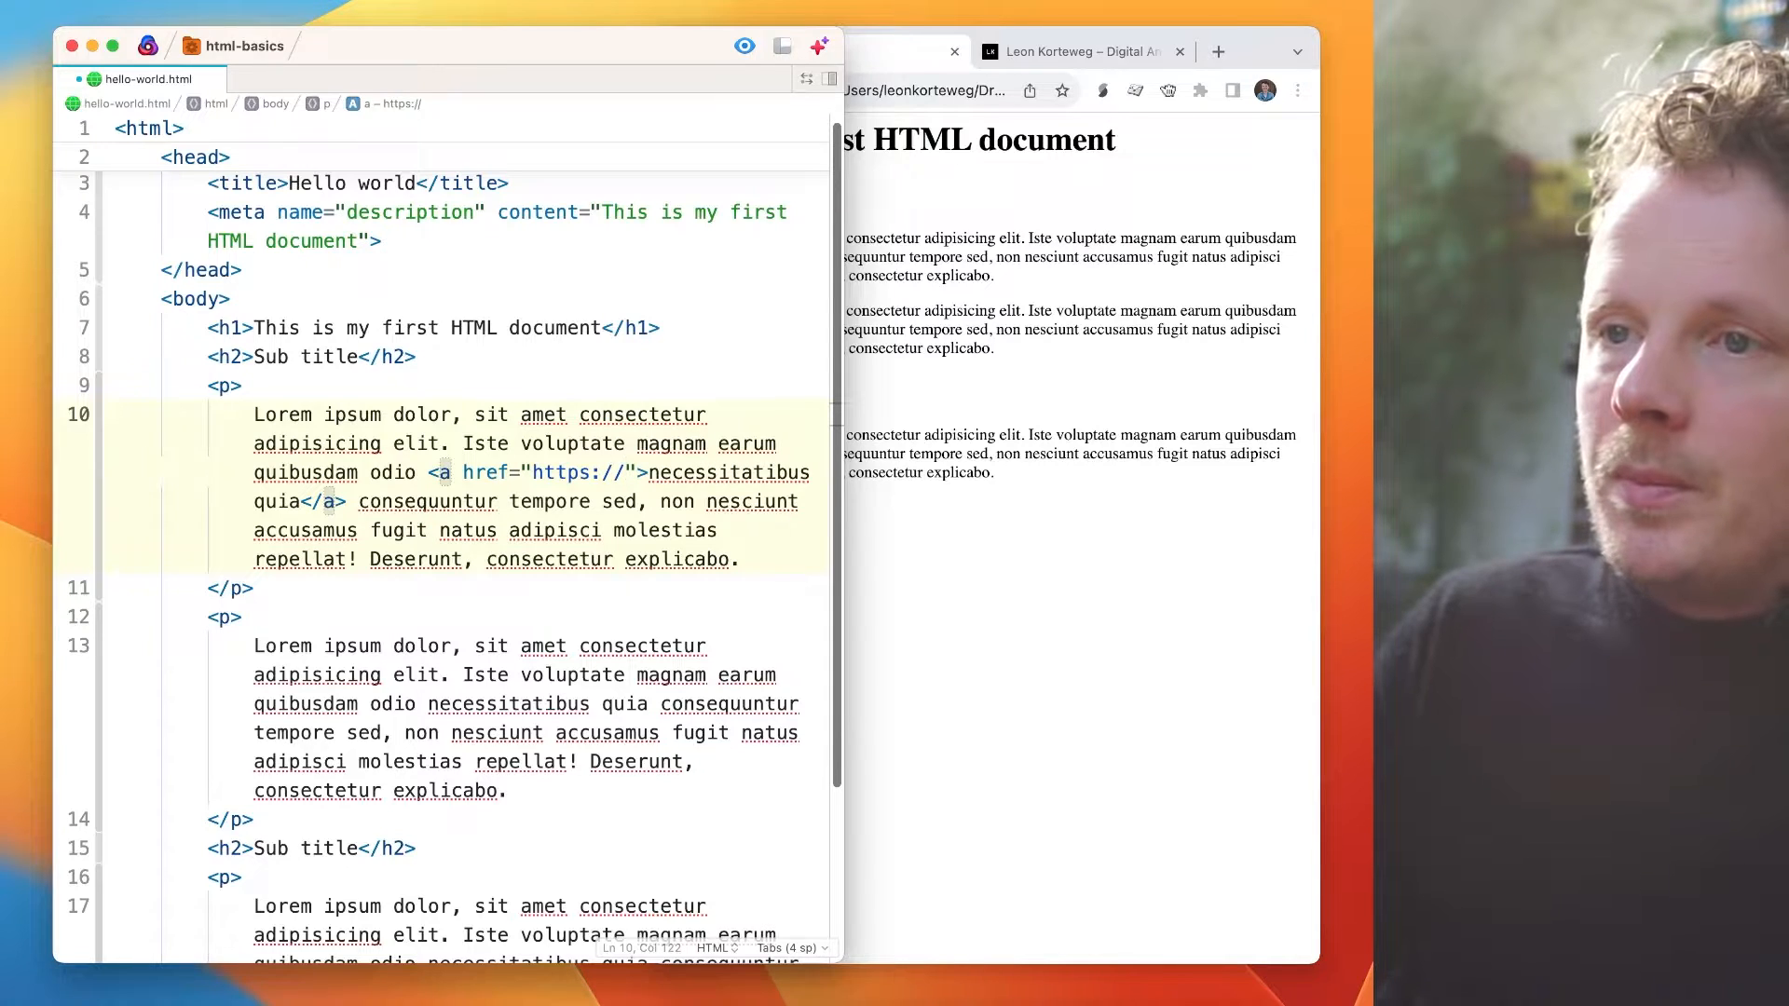
- Replace the link's href value with the full address of the website open in the second browser tab
key(super+Tab)
click(1083, 52)
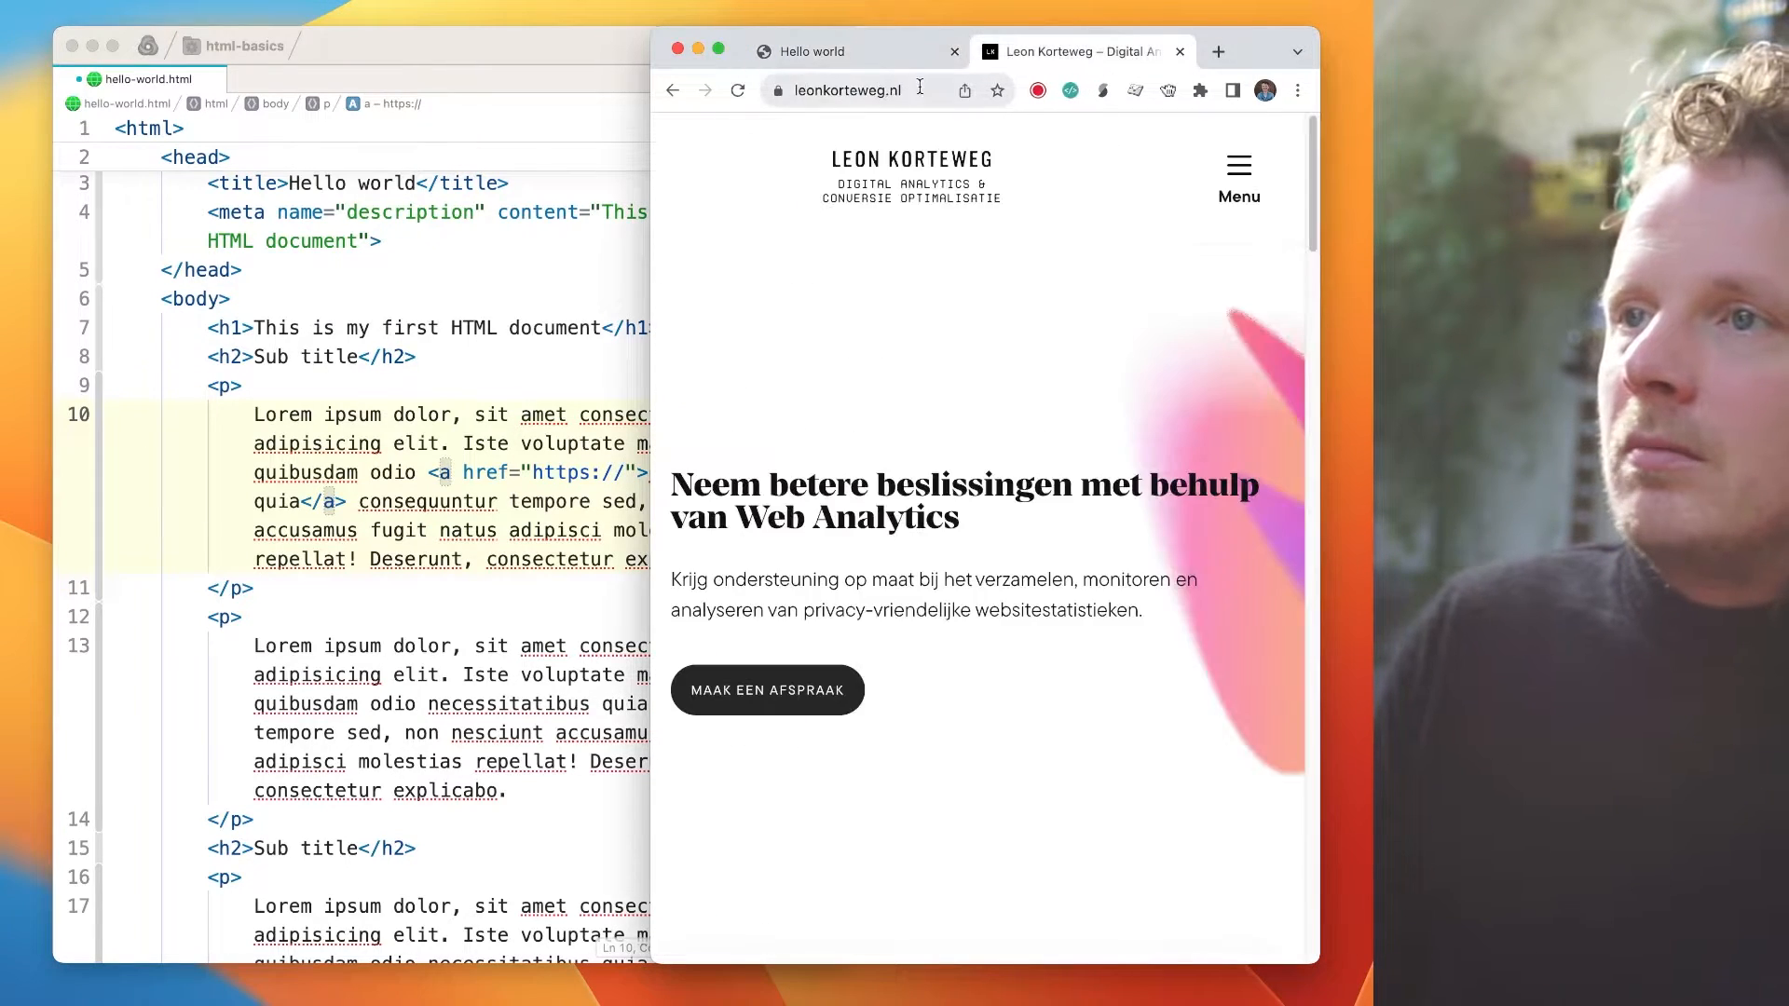
click(920, 90)
click(895, 54)
key(super+Tab)
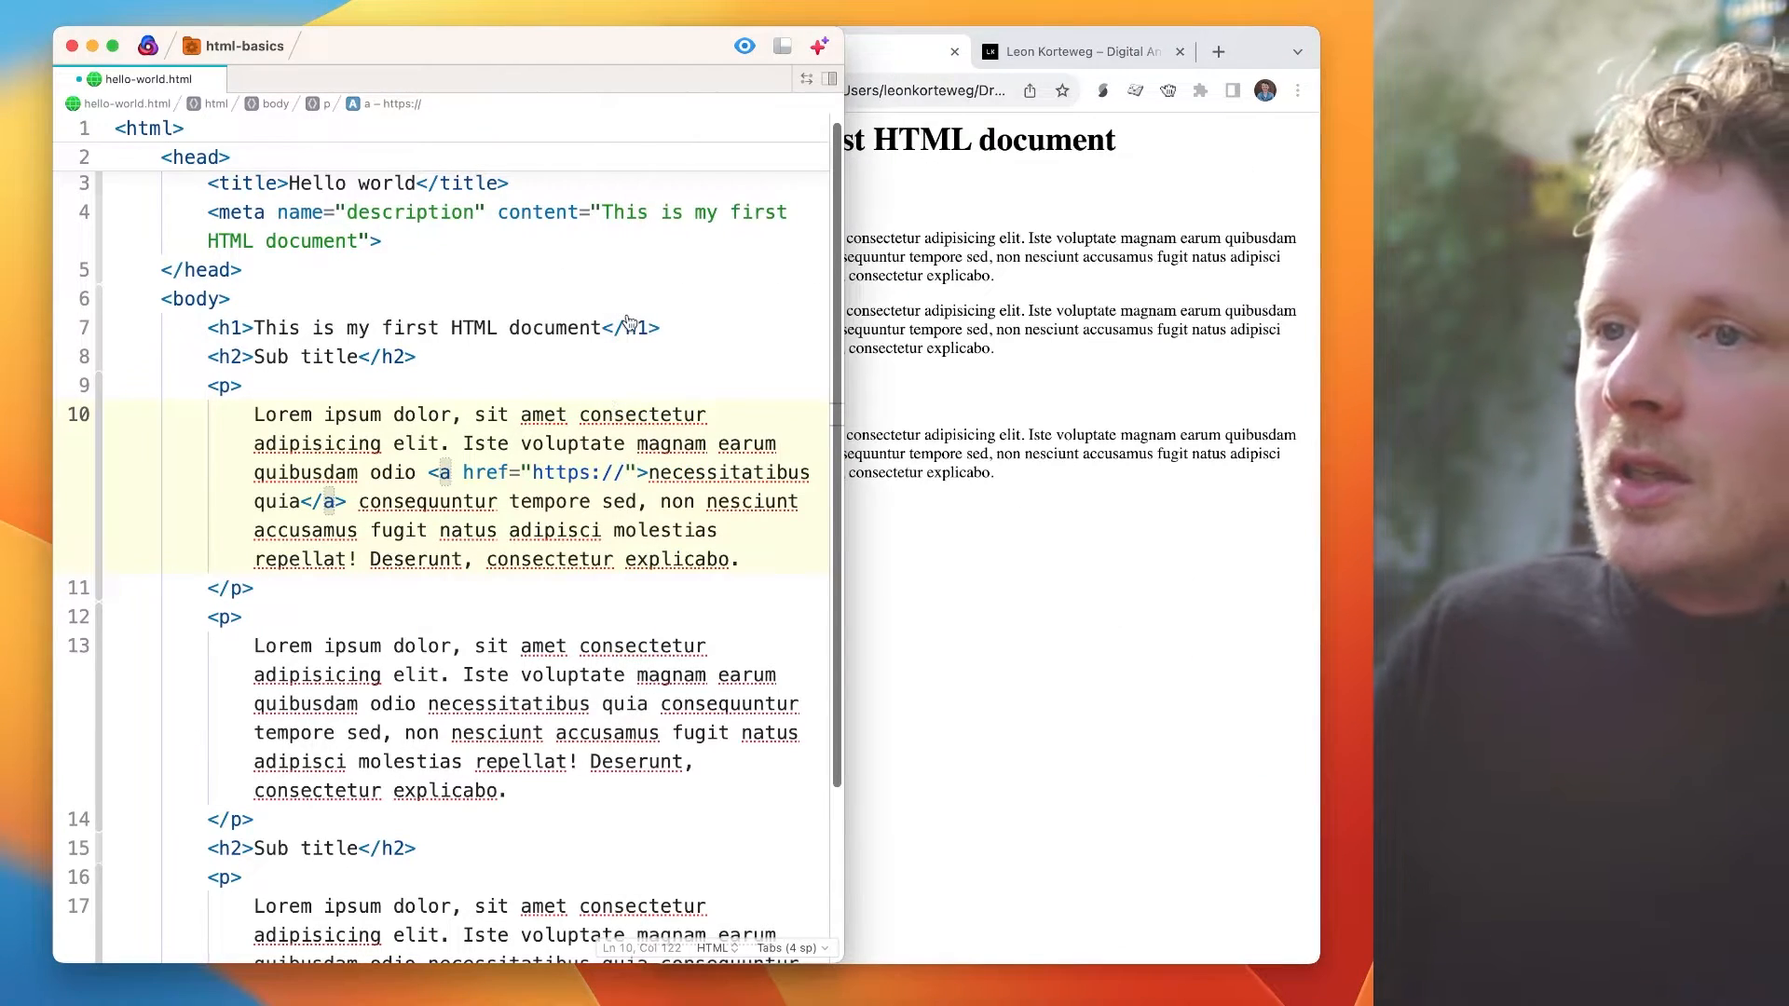
key(shift+Left)
key(shift+Left)
key(shift+Left)
key(shift+Left)
text(ttps://www.leonkorteweg.nl/)
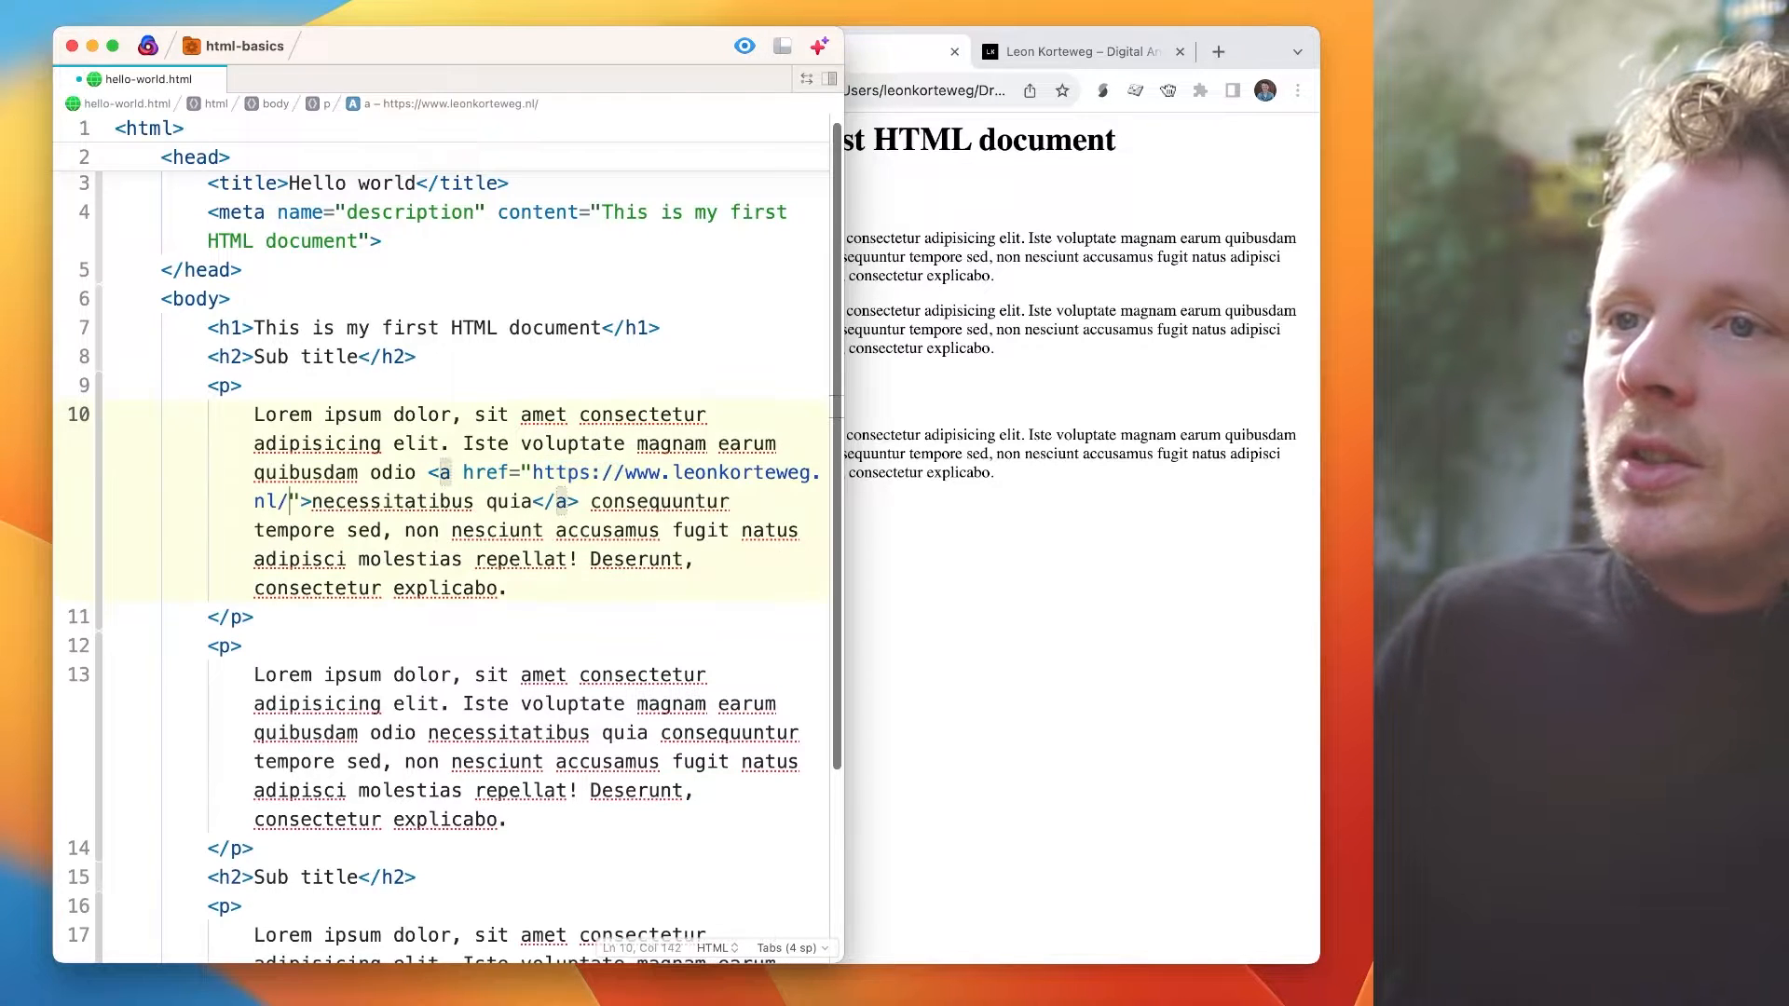
- Reload hello-world.html in the browser, follow the "necessitatibus quia" link, and go back to the page
click(988, 372)
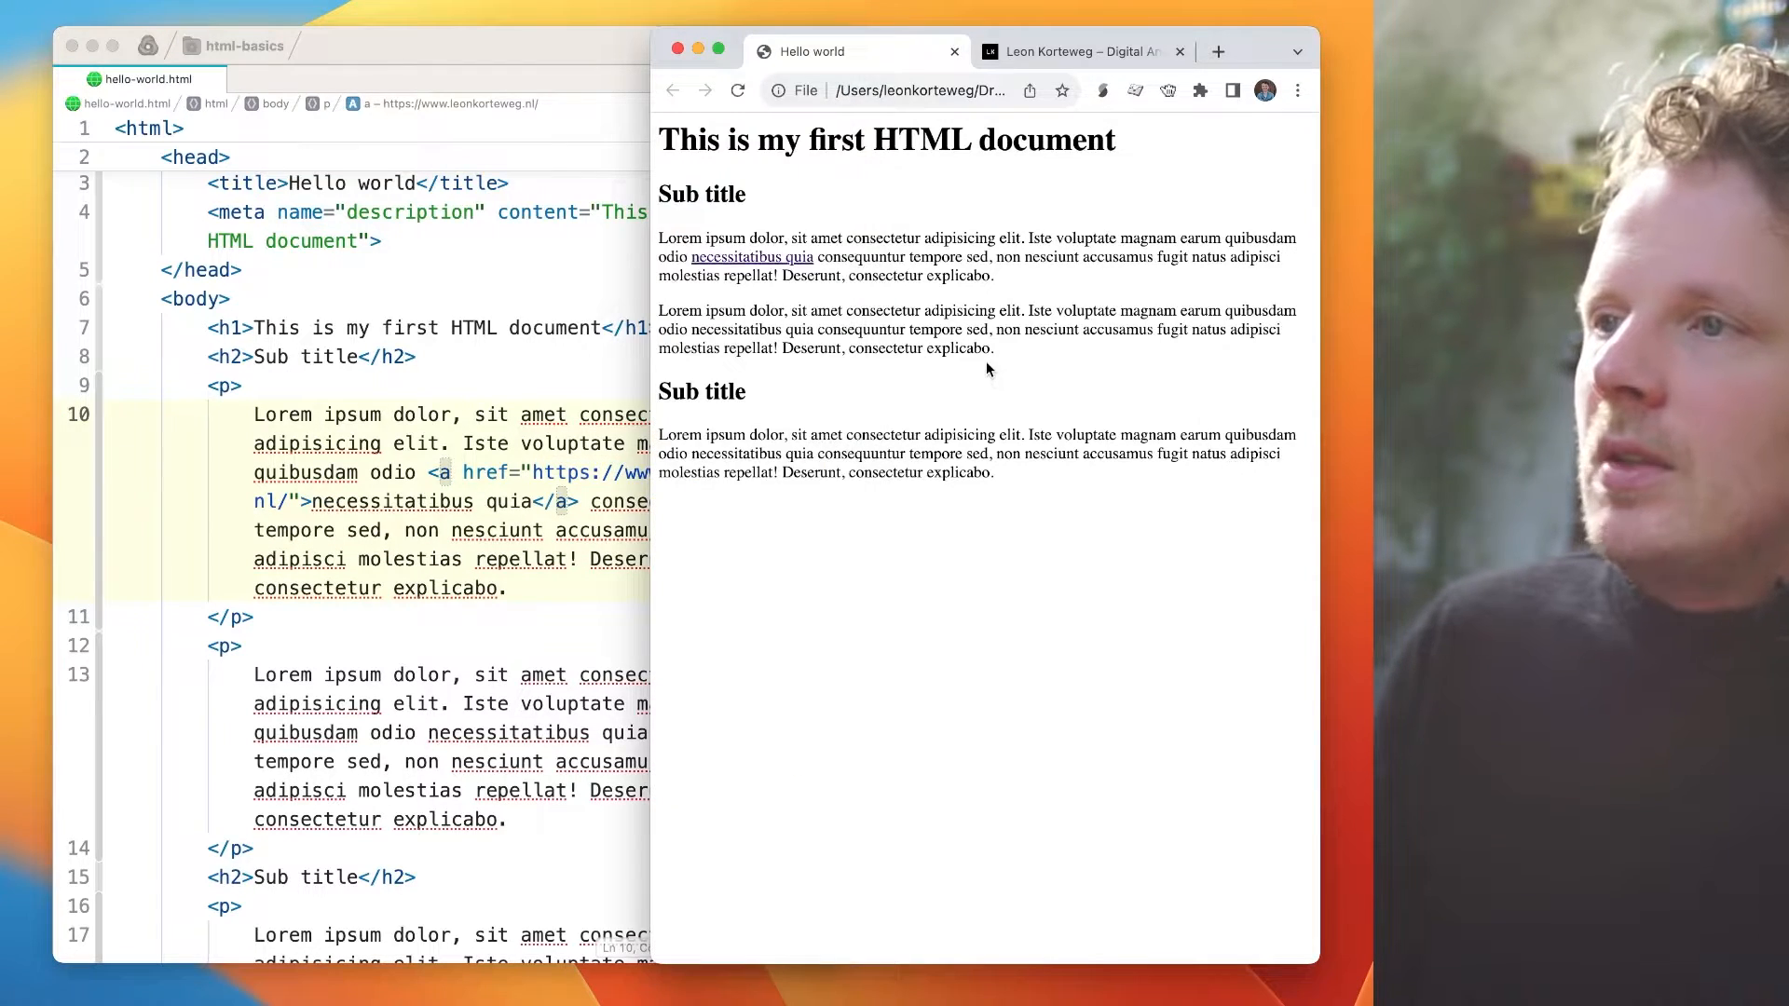
key(super+r)
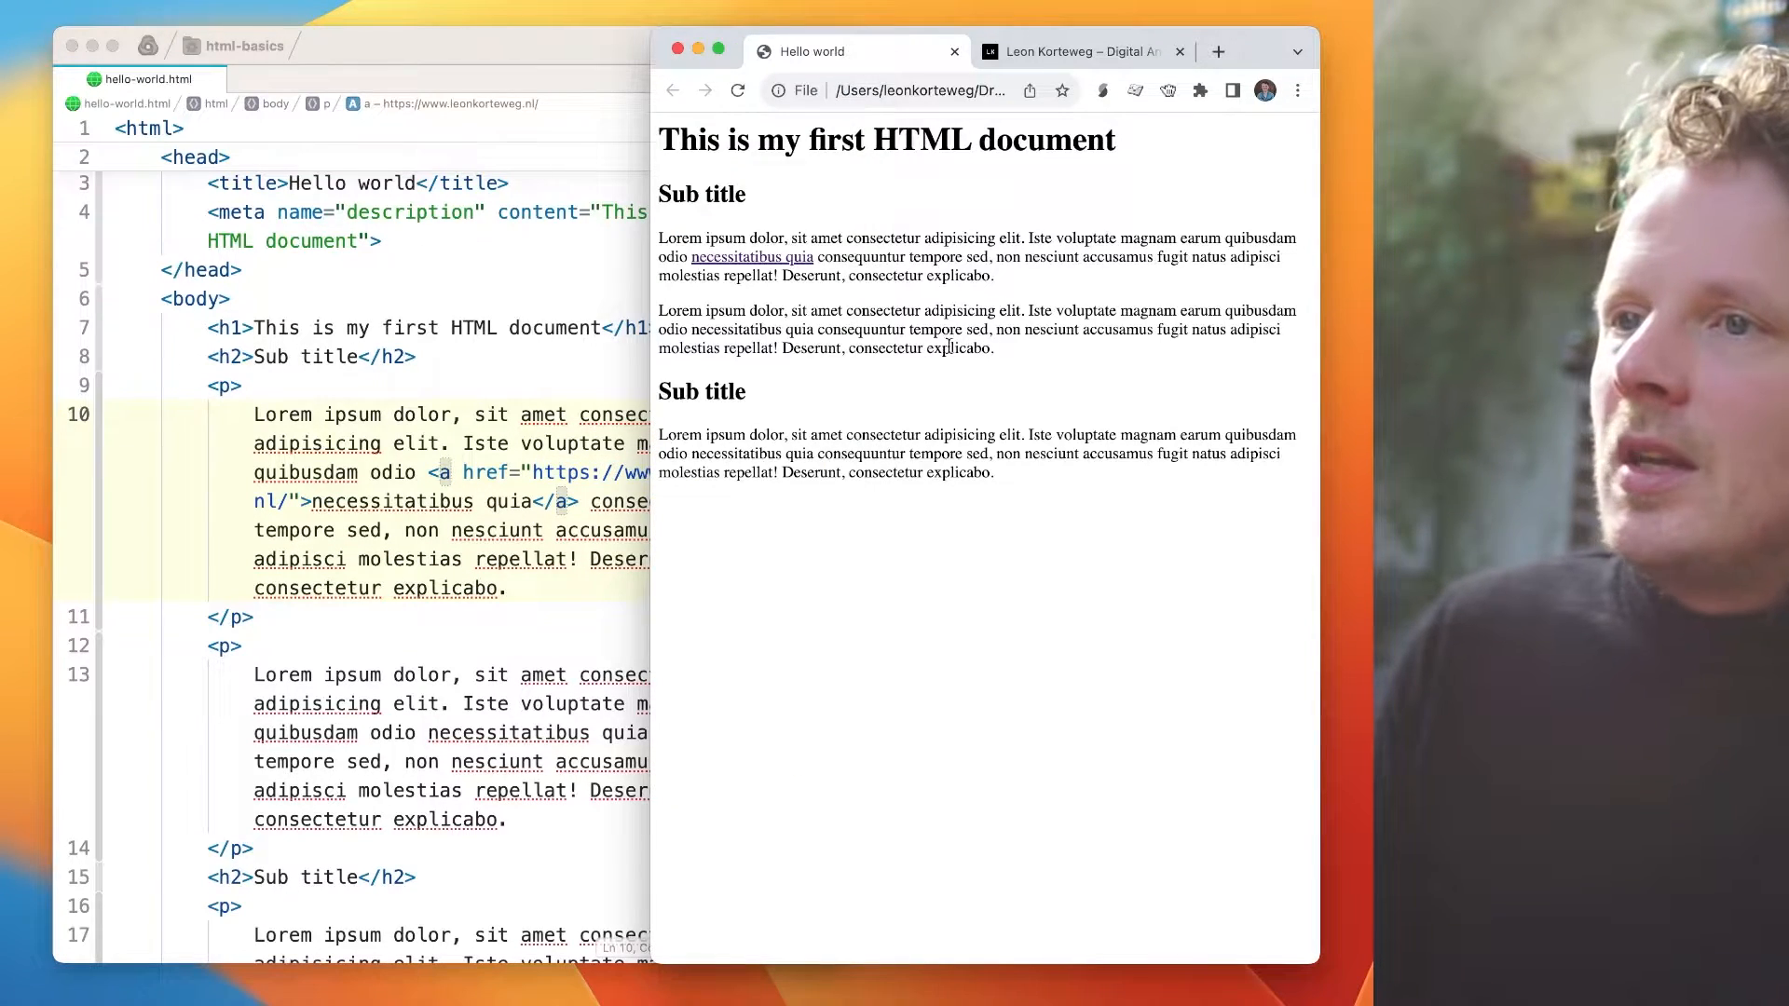
click(753, 261)
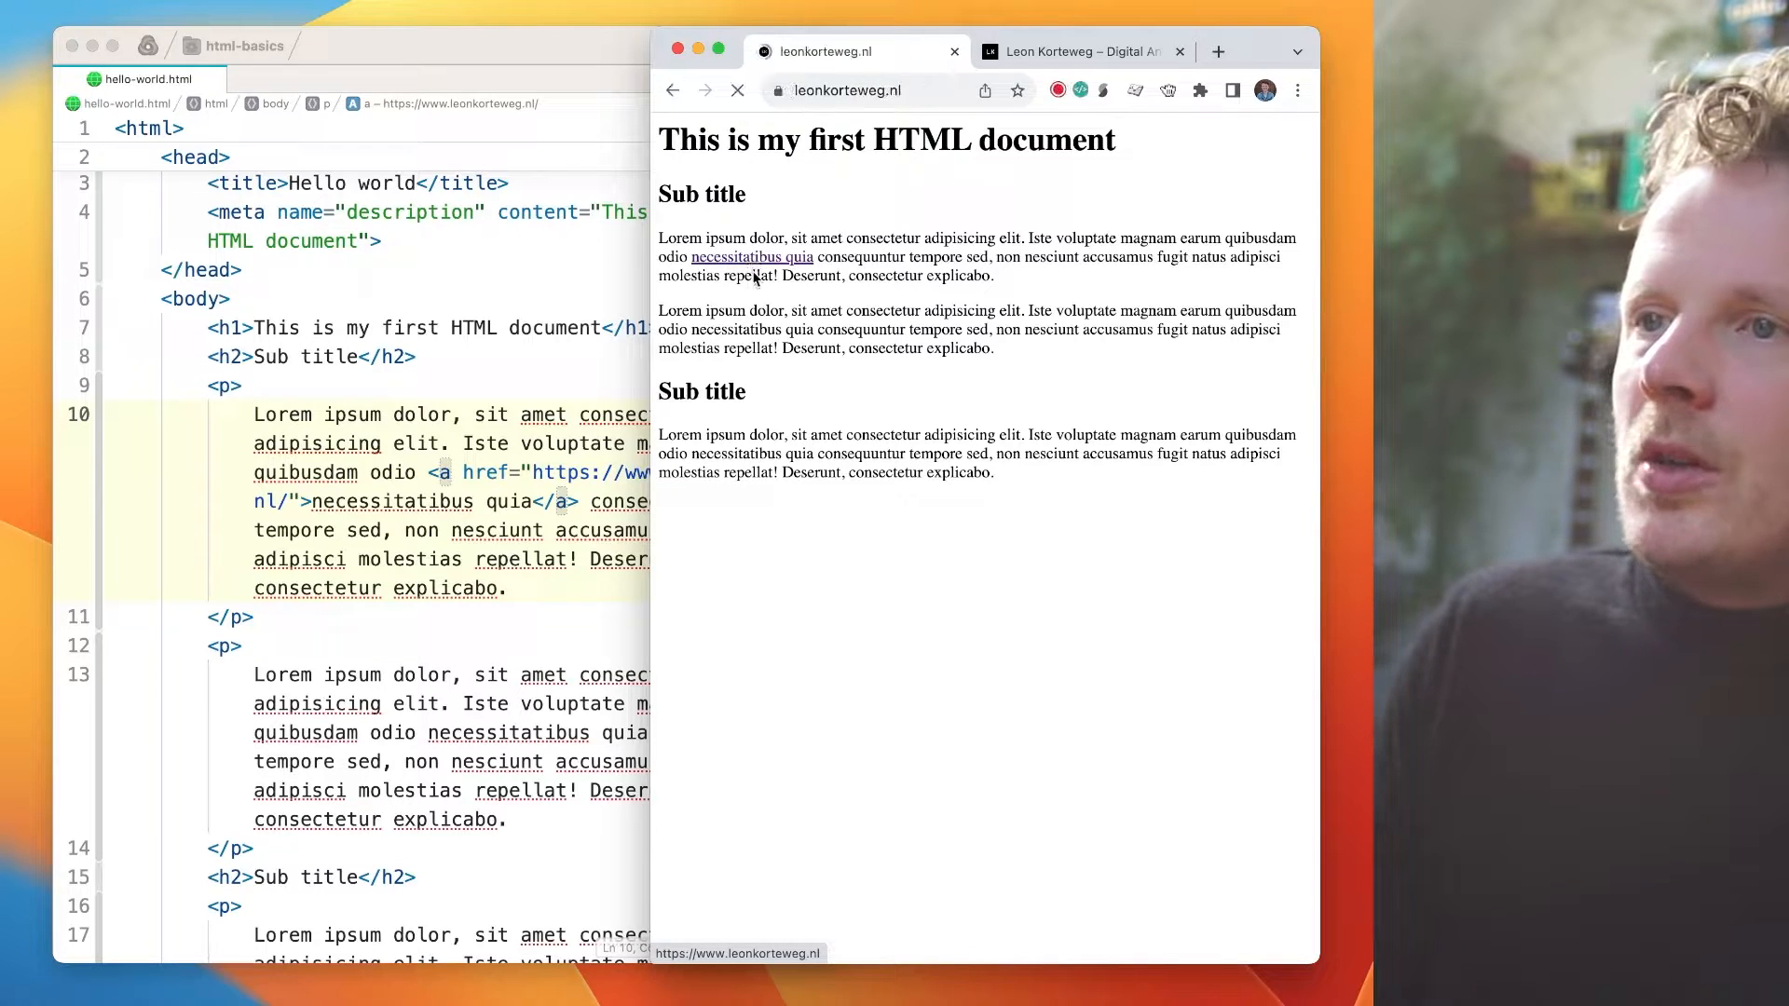
click(672, 90)
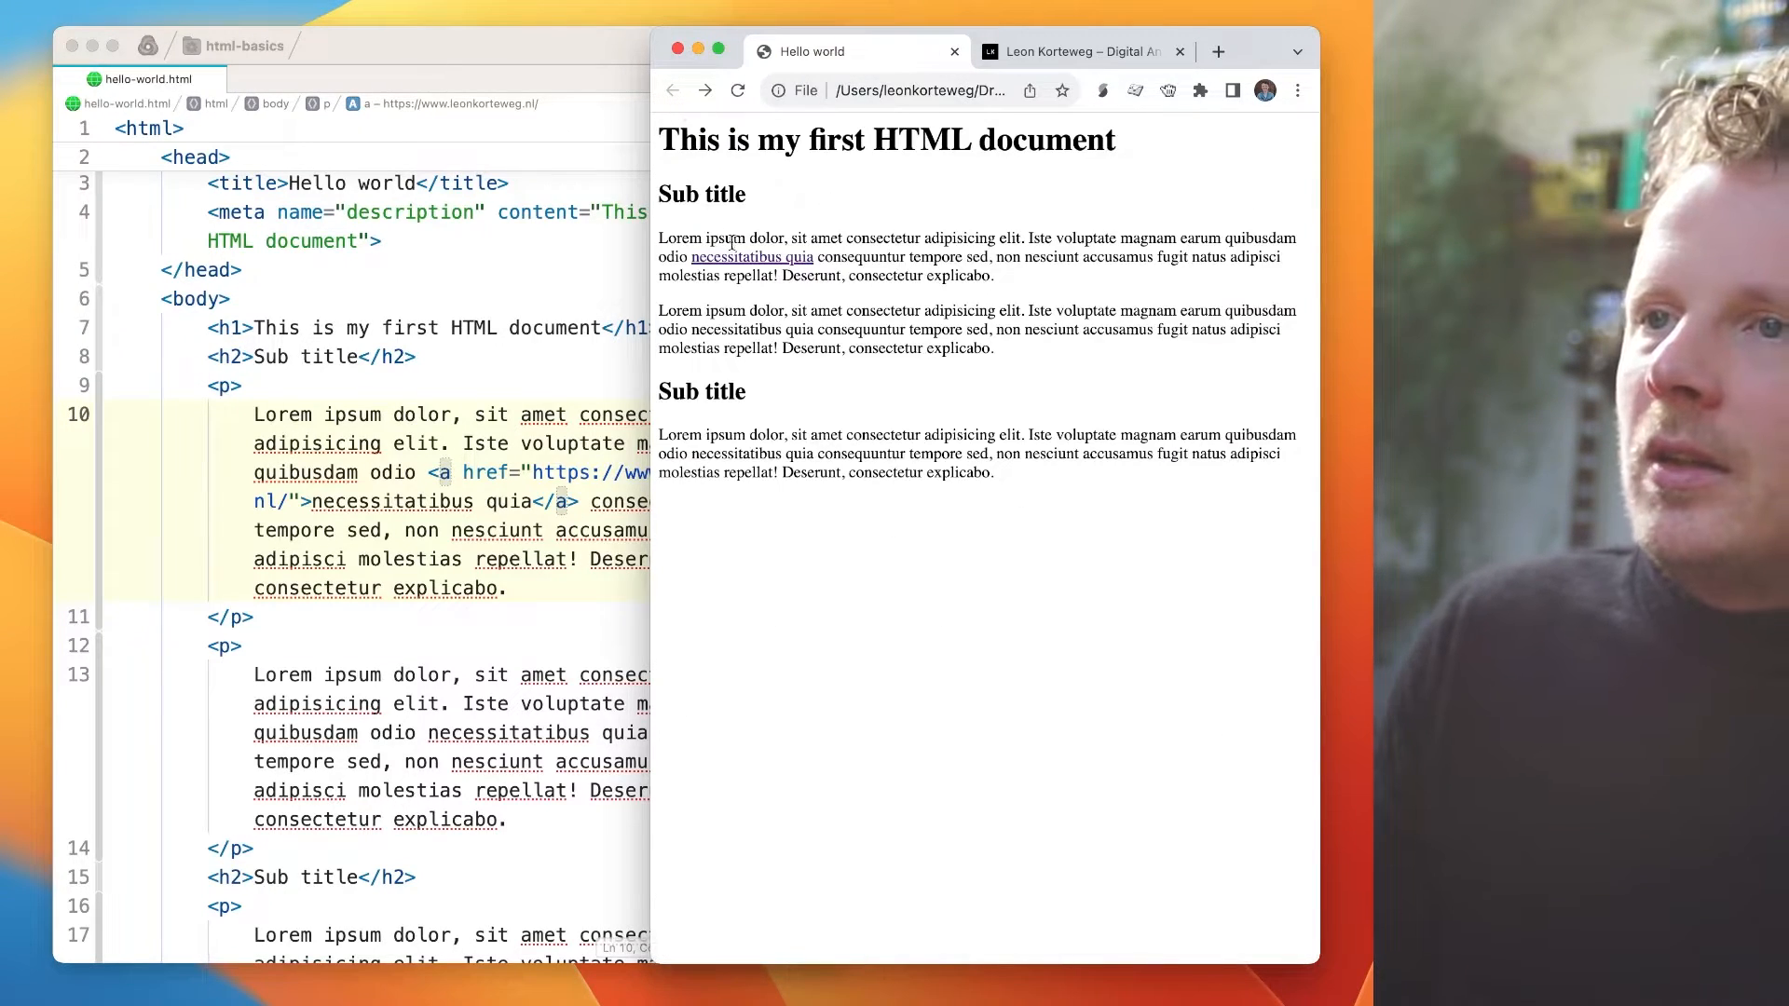
- Return to the code editor and highlight the opening a tag together with its href attribute
click(537, 363)
double_click(430, 469)
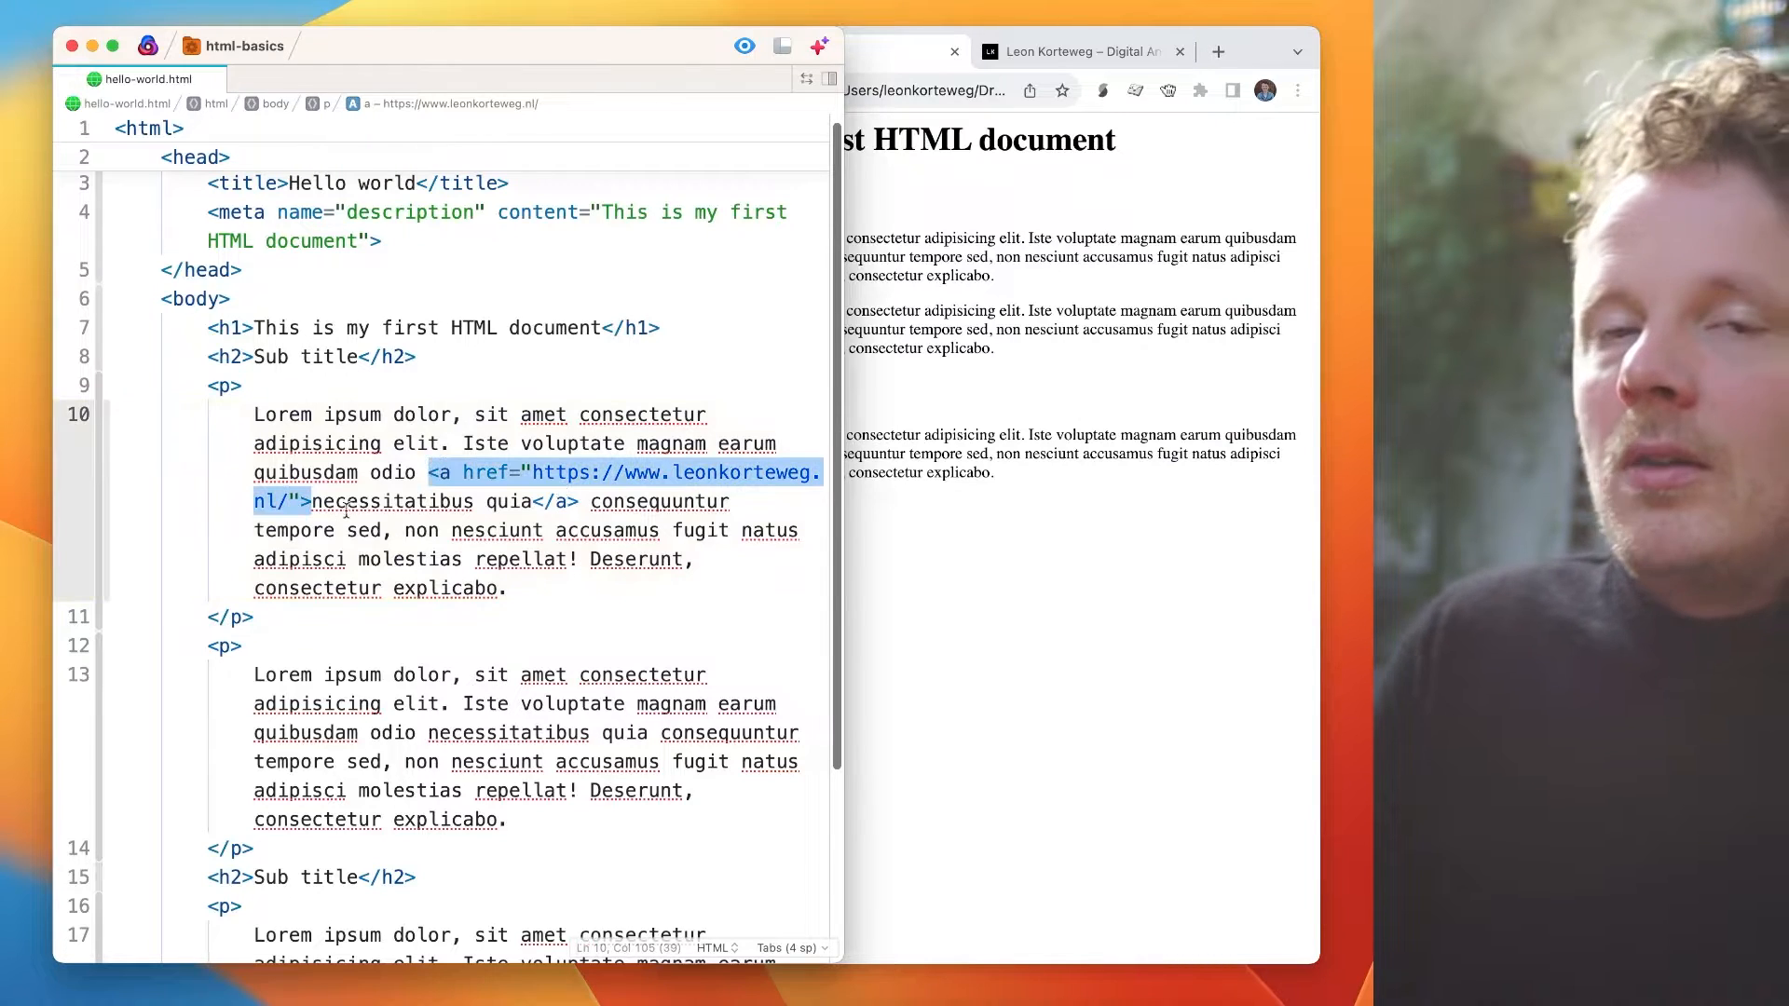
- Highlight the a tag's name and its href attribute's name in the first paragraph's link
click(485, 473)
double_click(445, 472)
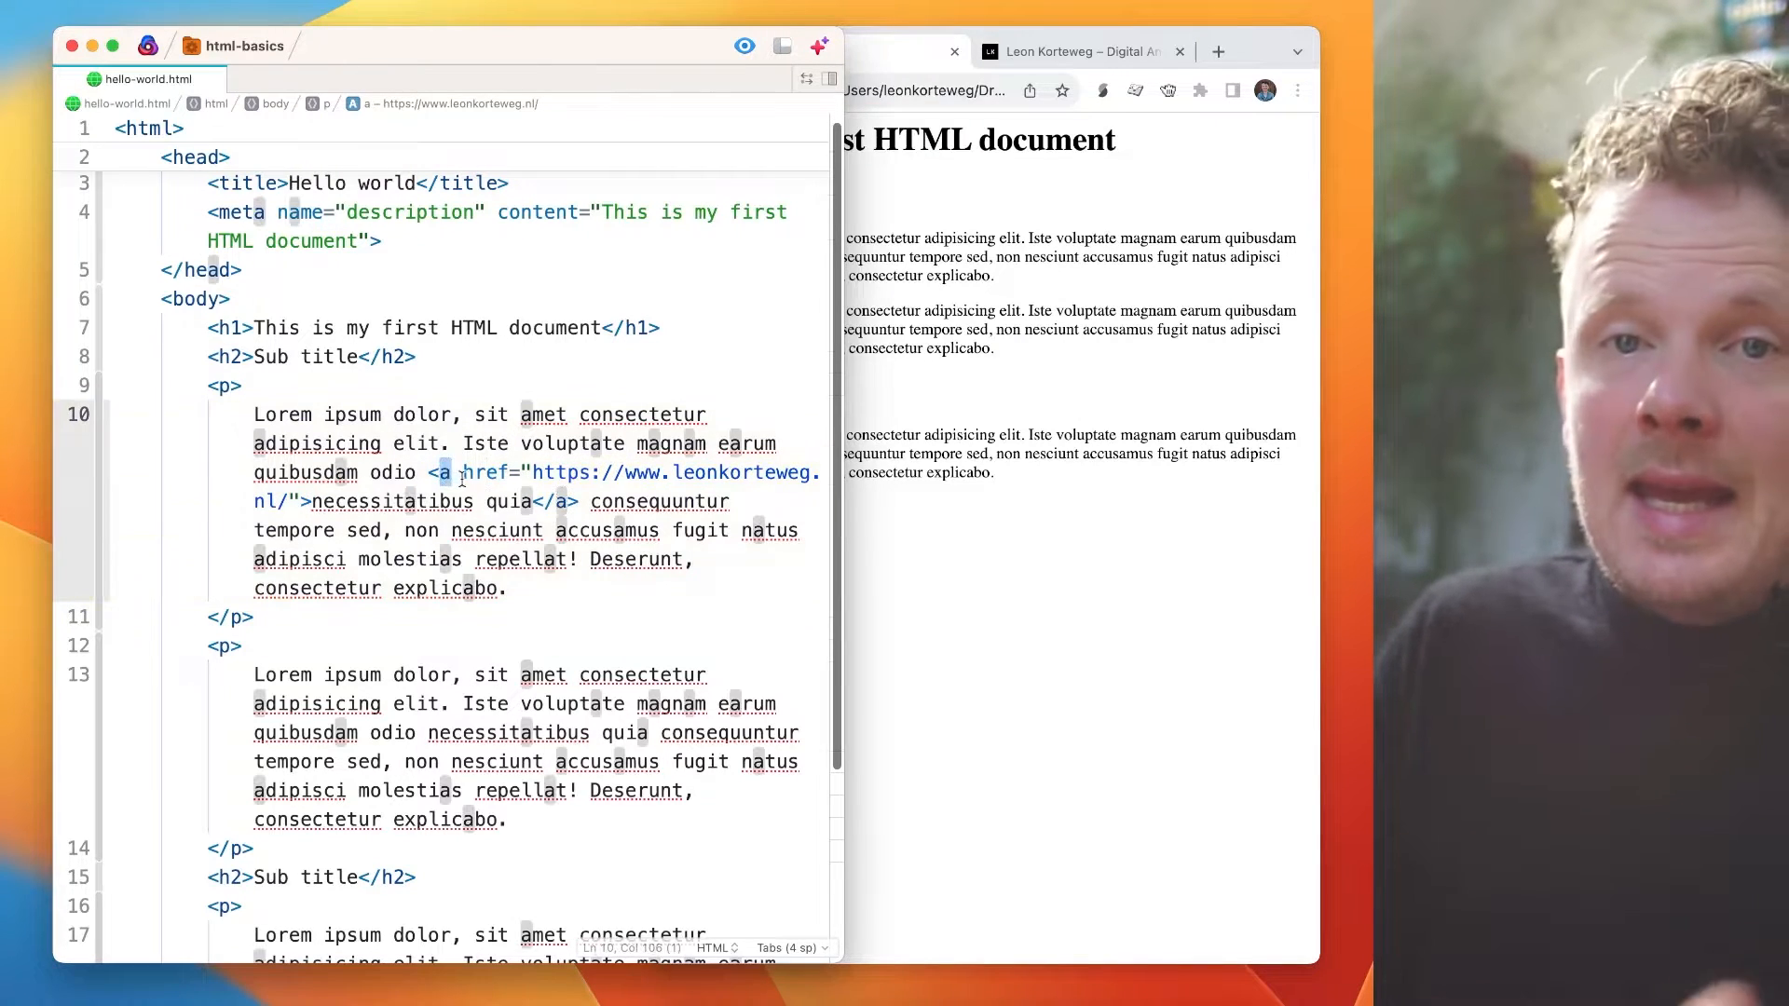
double_click(481, 475)
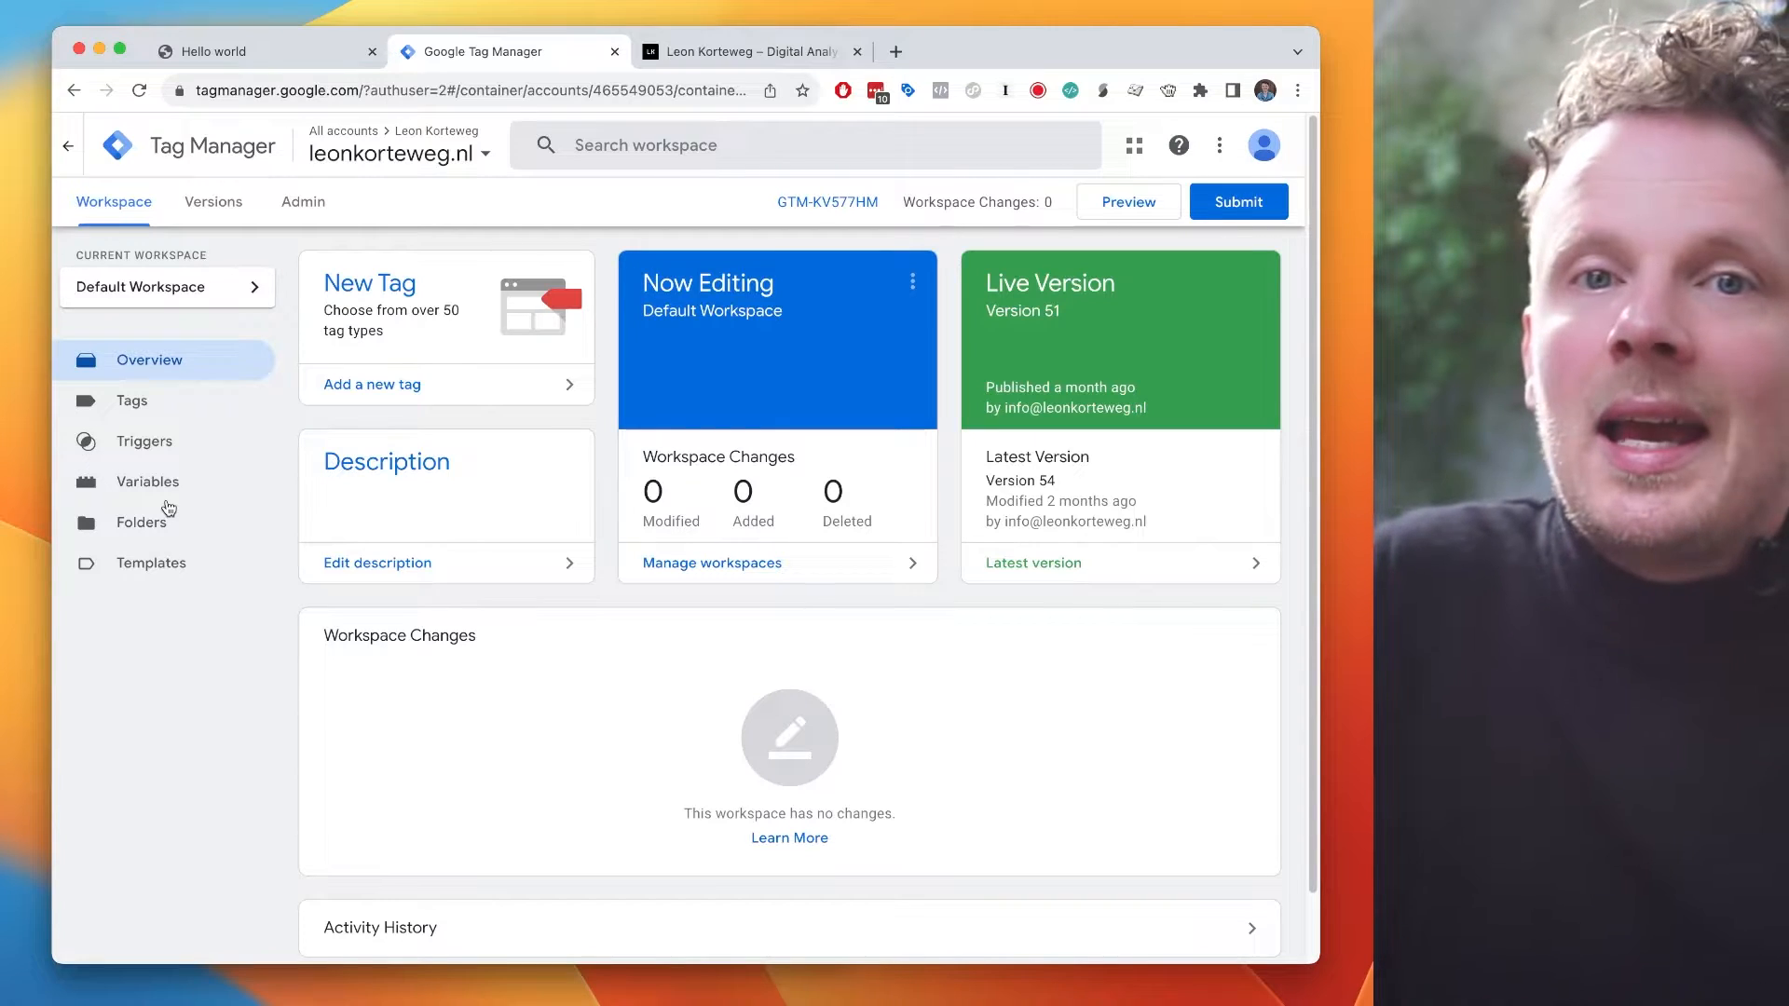
- Switch to Google Tag Manager, start a new tag in the workspace, and begin creating a new trigger for it
click(147, 406)
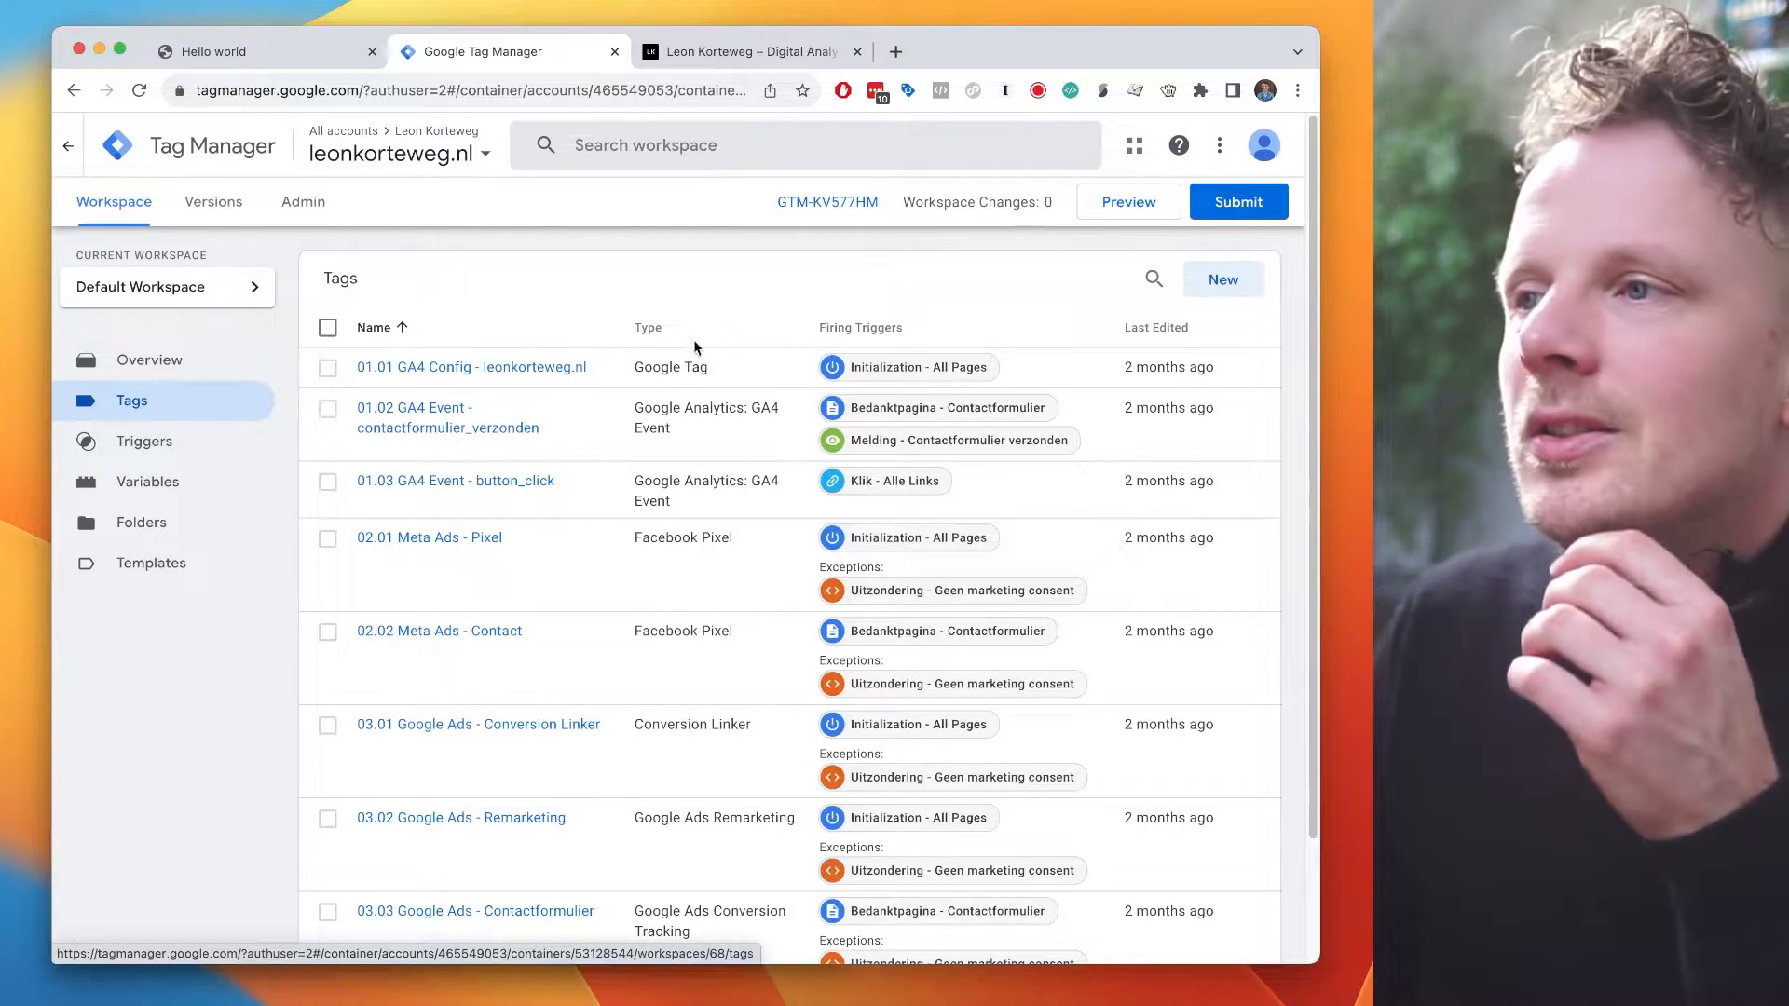
click(1226, 279)
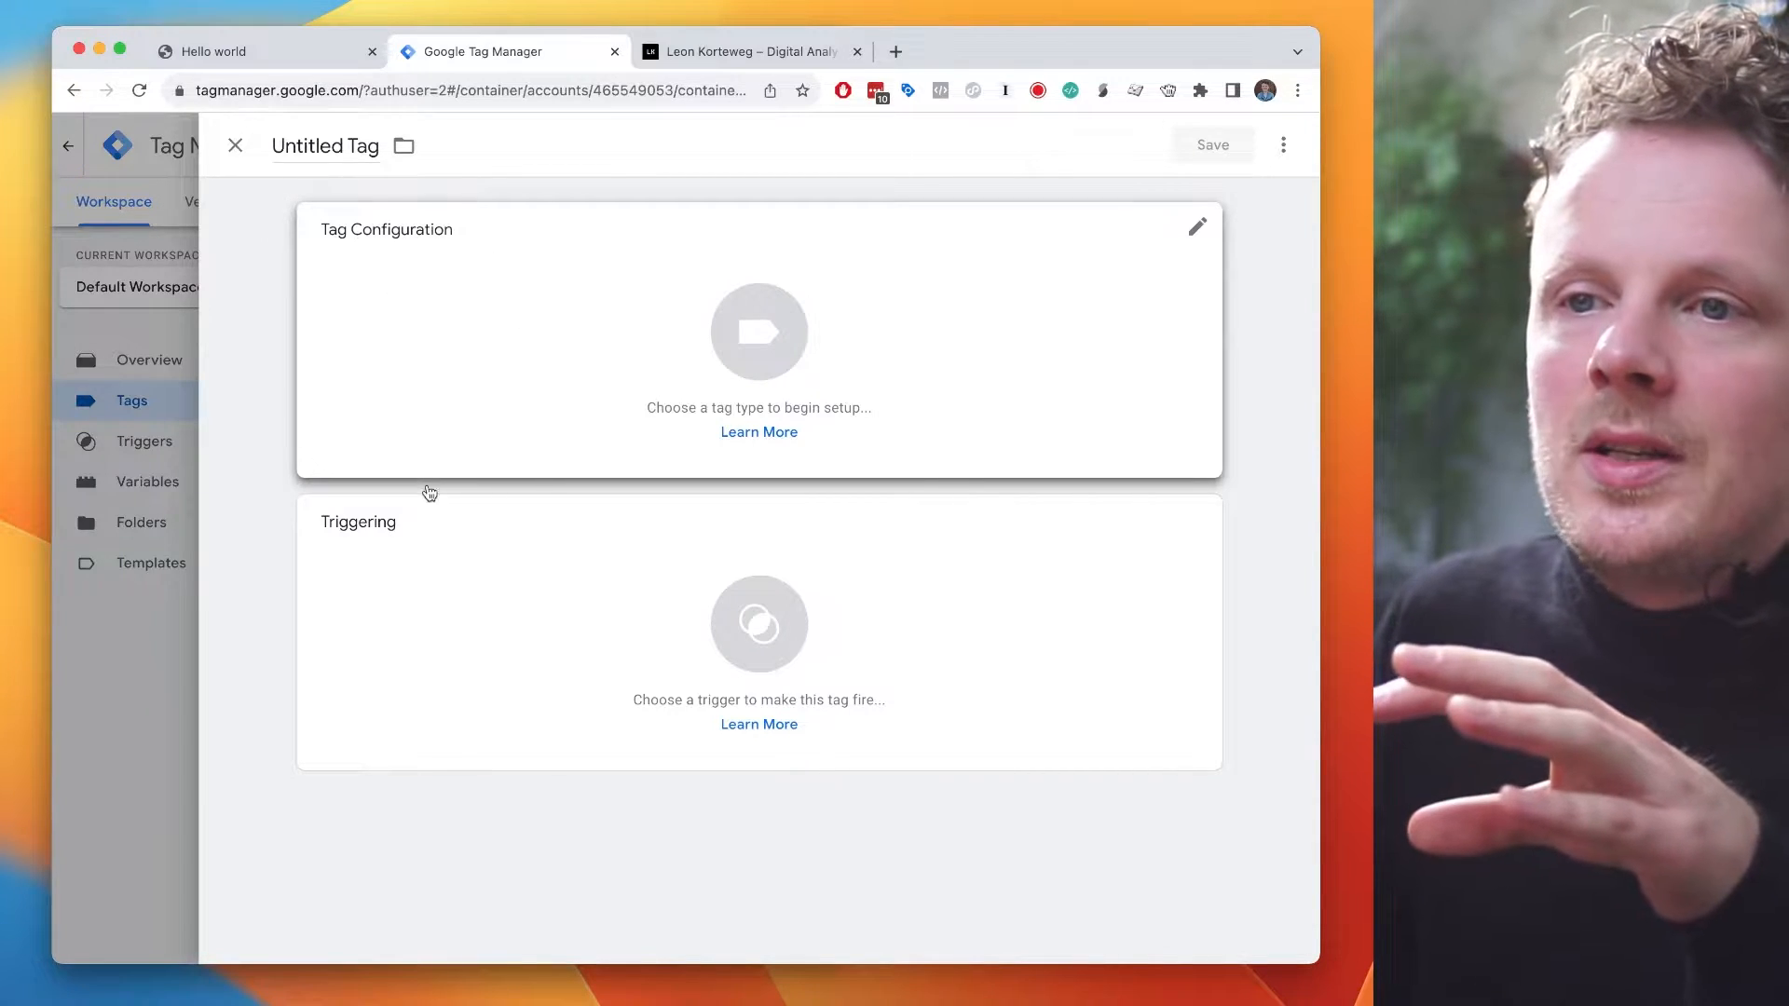
click(431, 620)
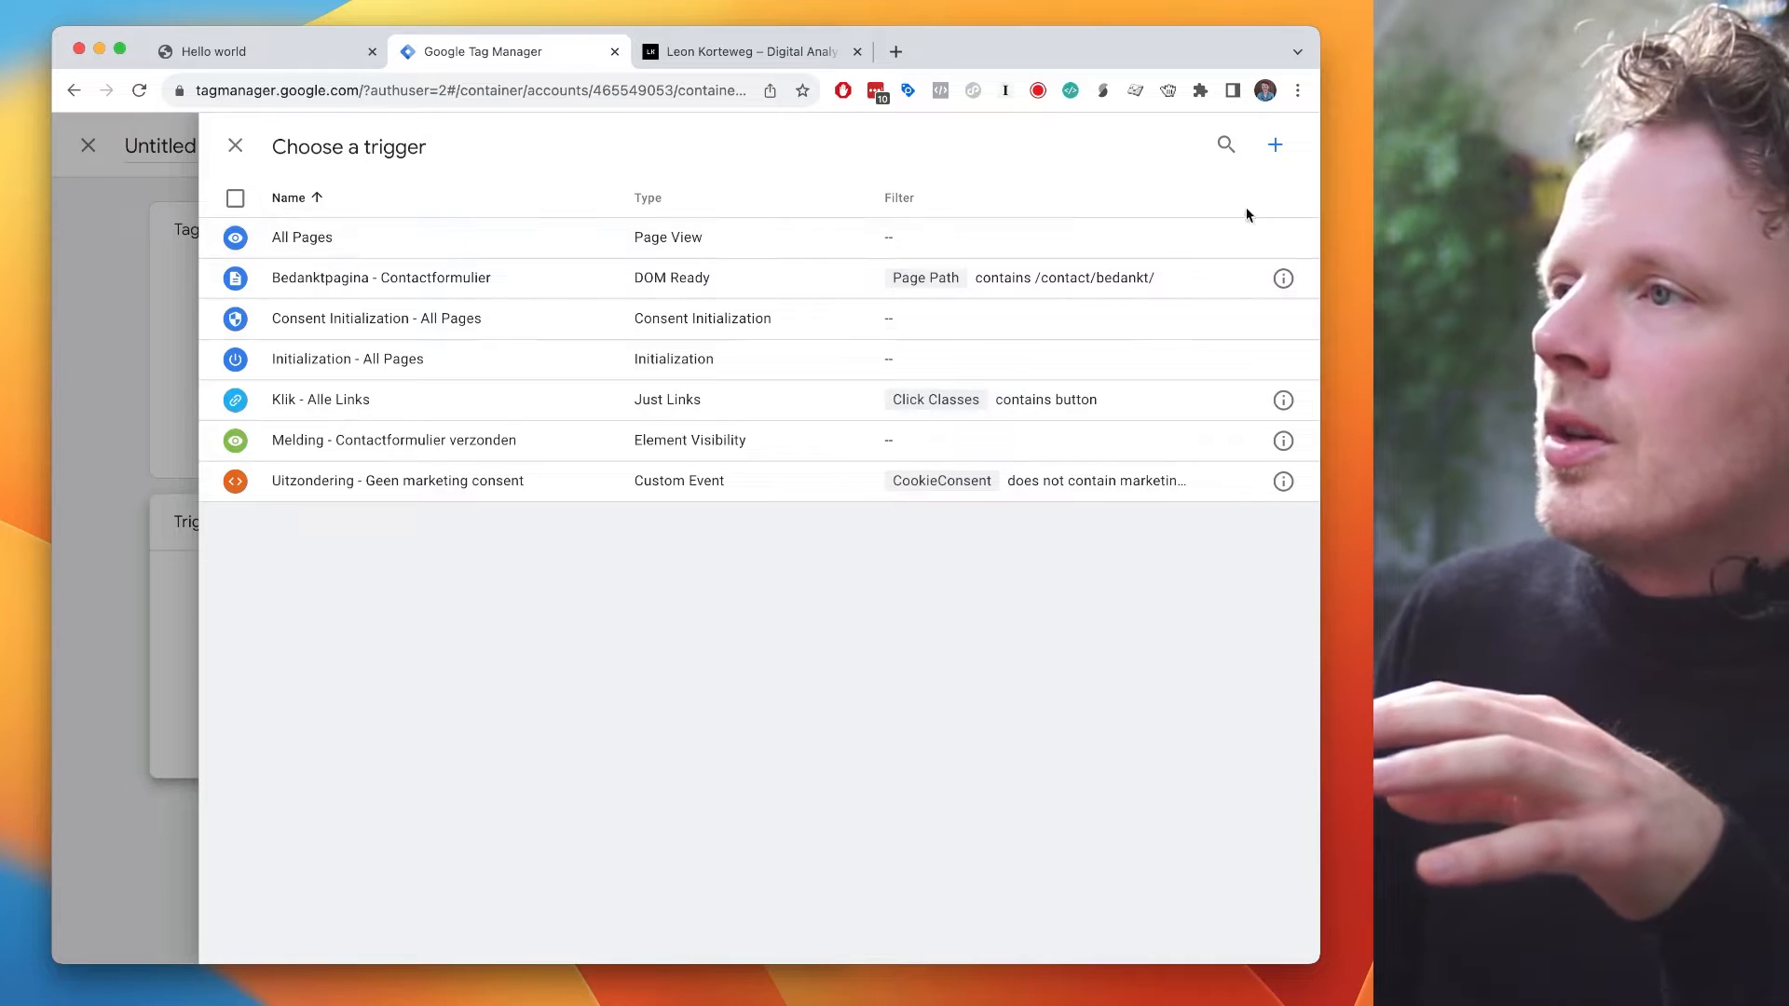
click(1276, 149)
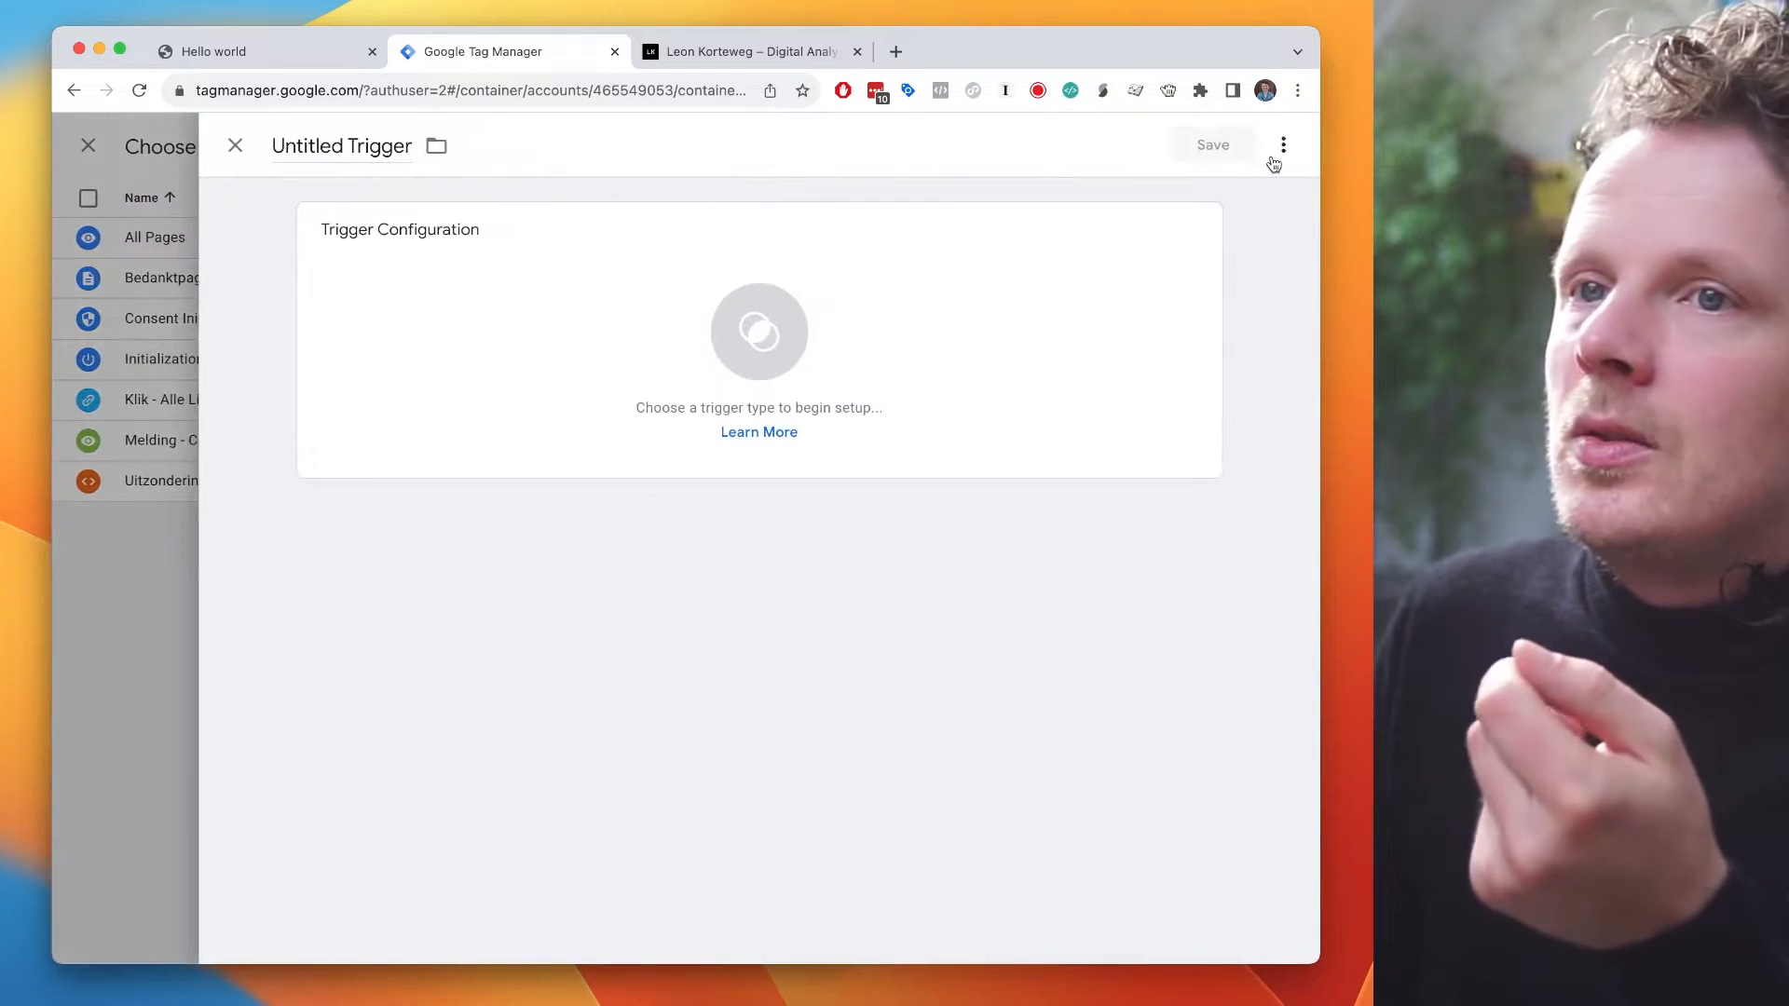
- Set the new trigger's type to Click - Just Links and make it fire on Some Link Clicks
click(1113, 322)
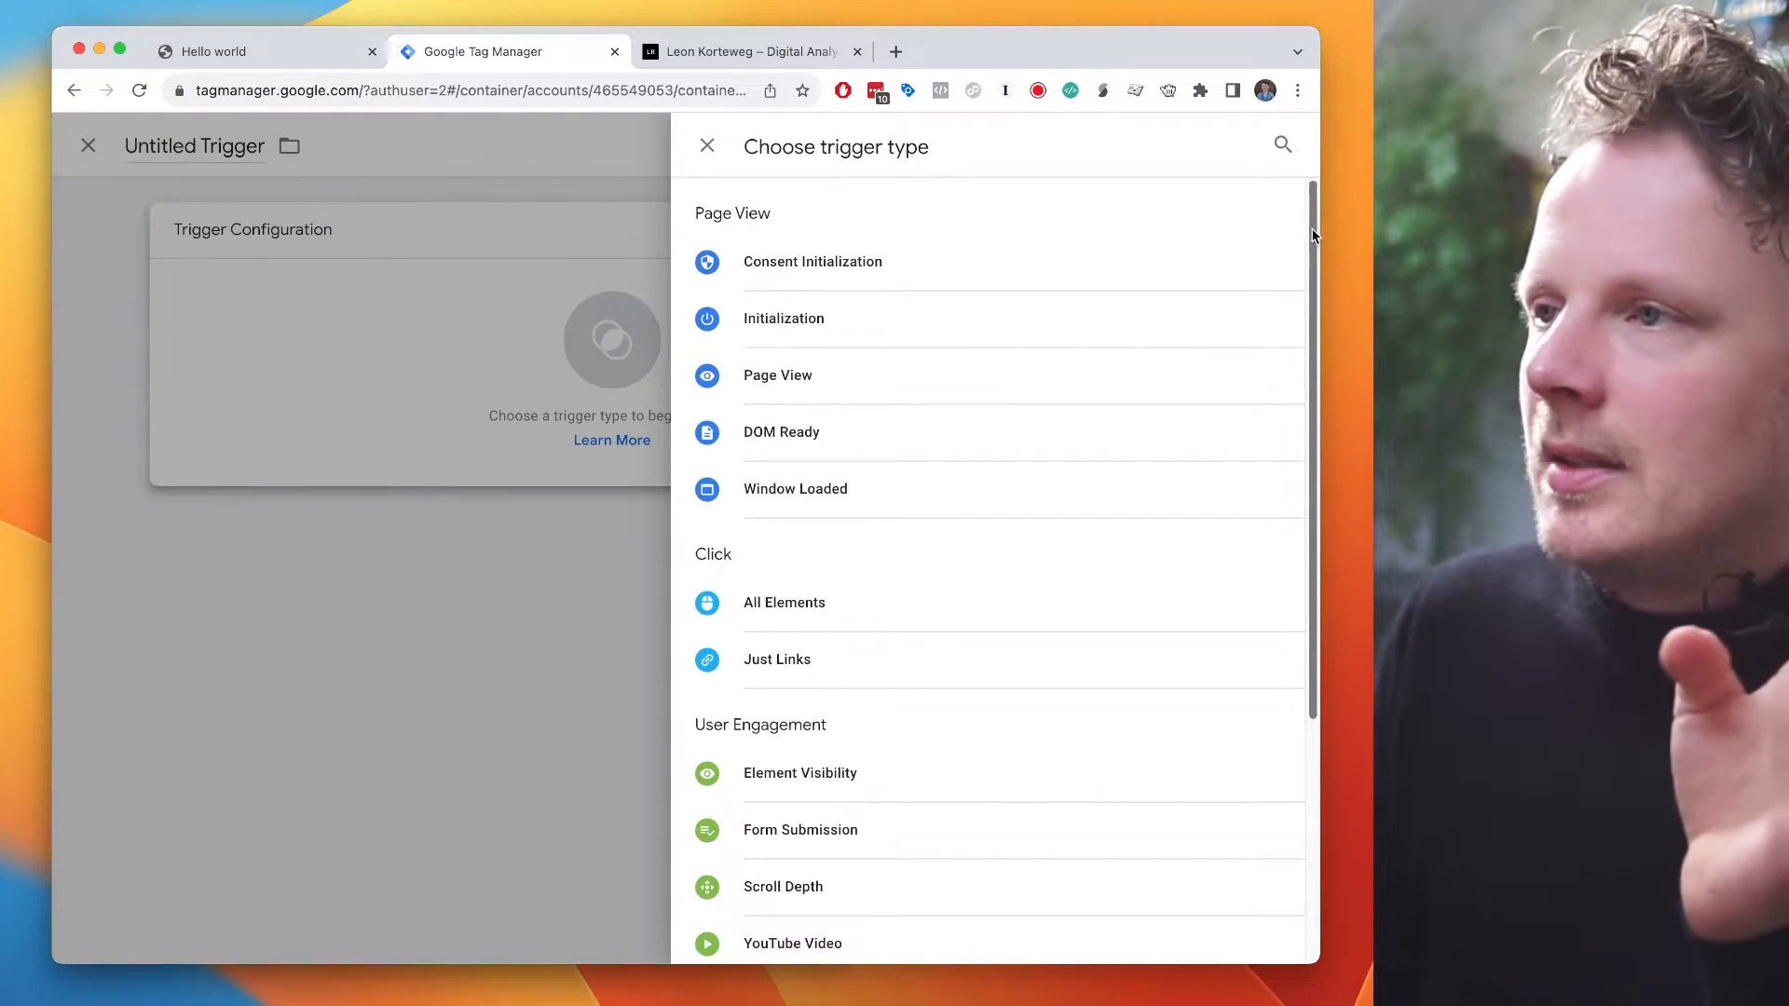
scroll(1314, 234, down, 3)
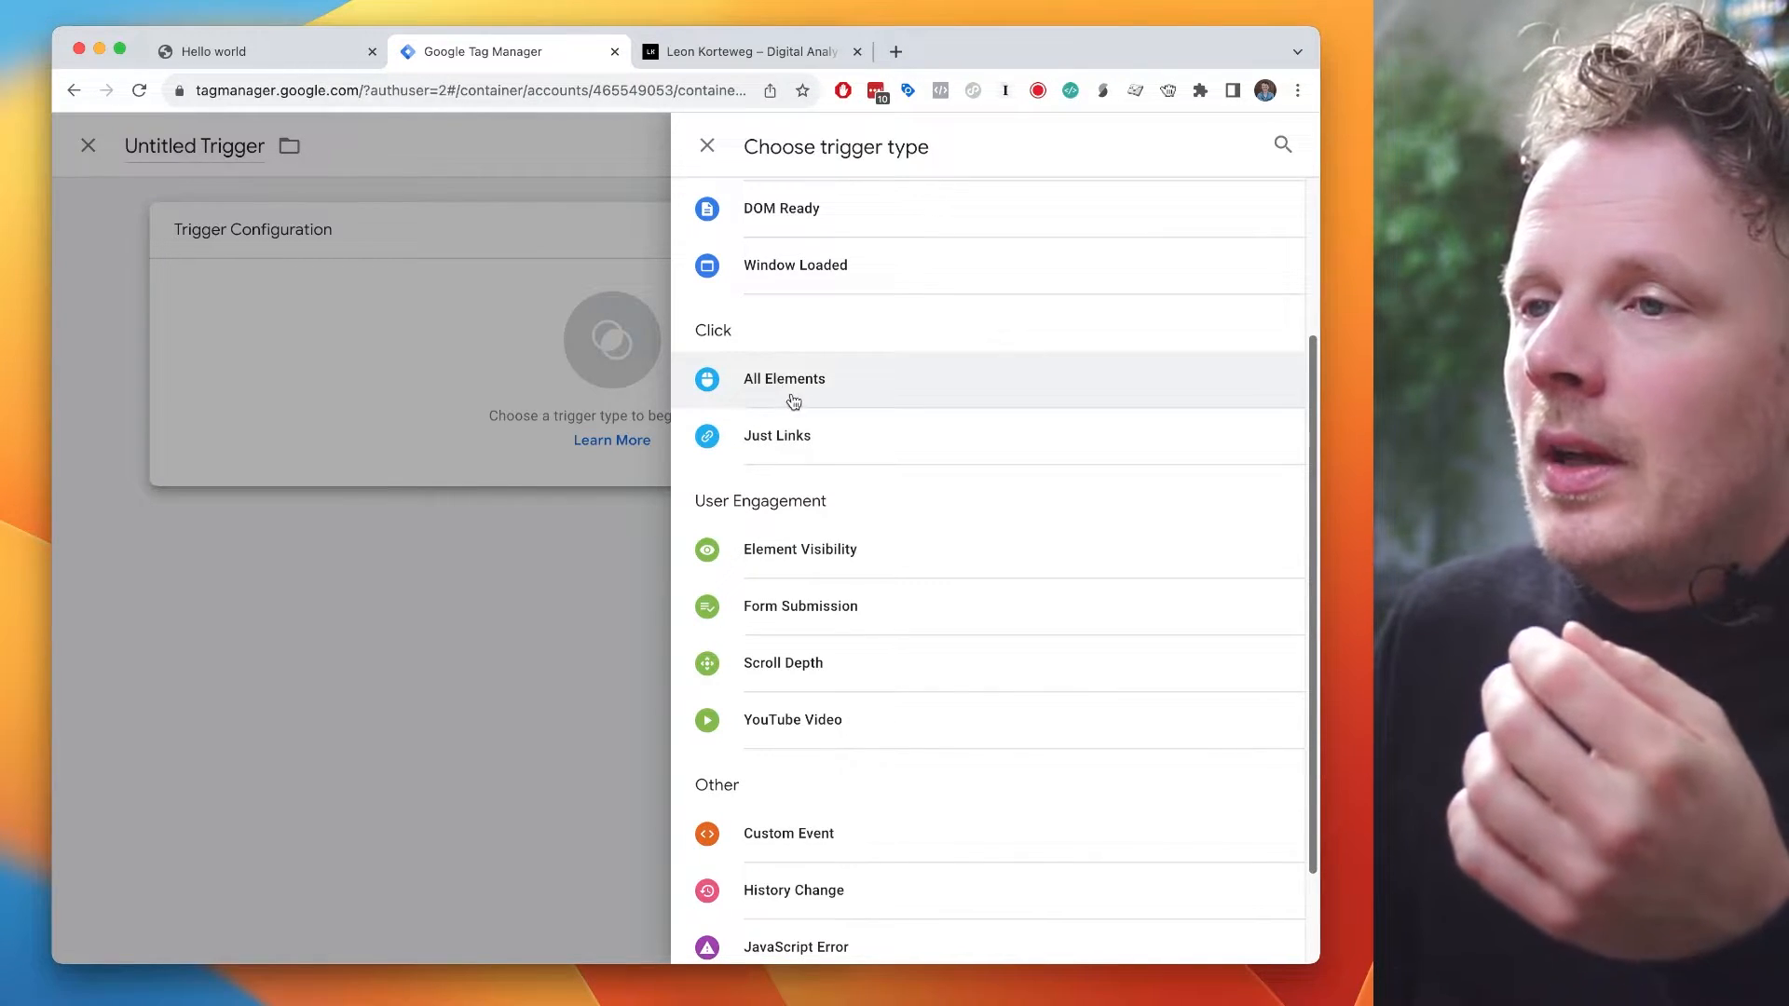
click(810, 445)
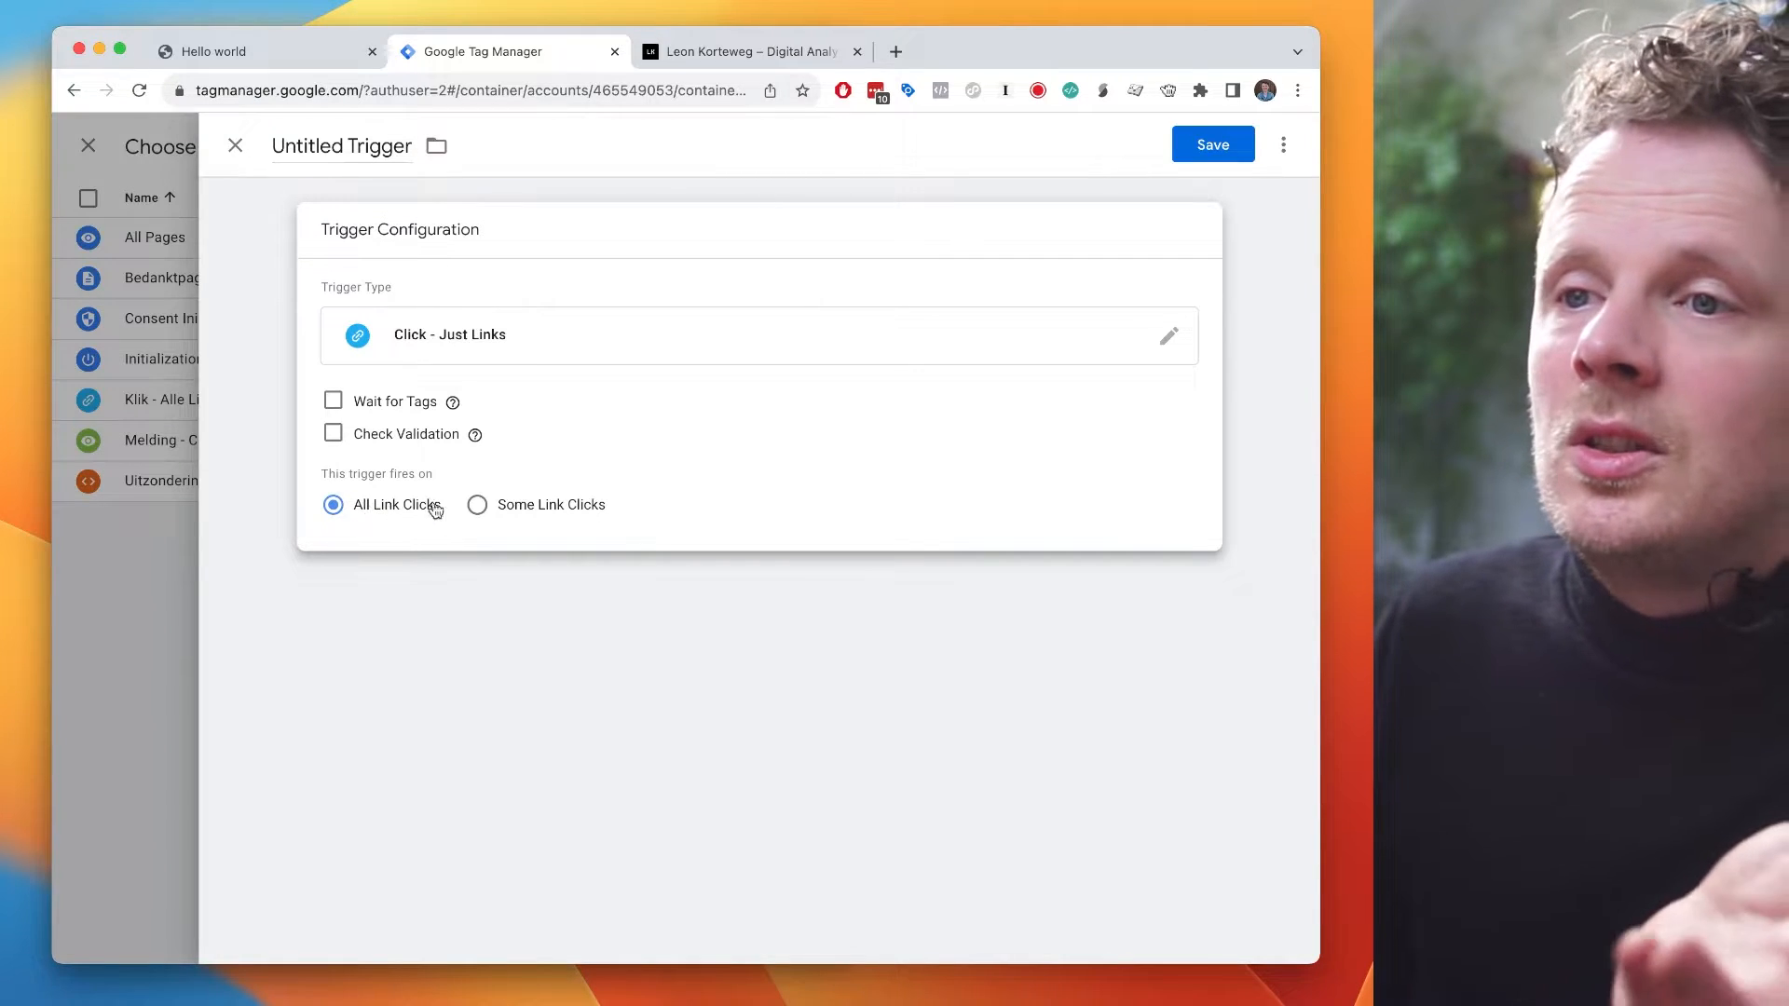
click(527, 507)
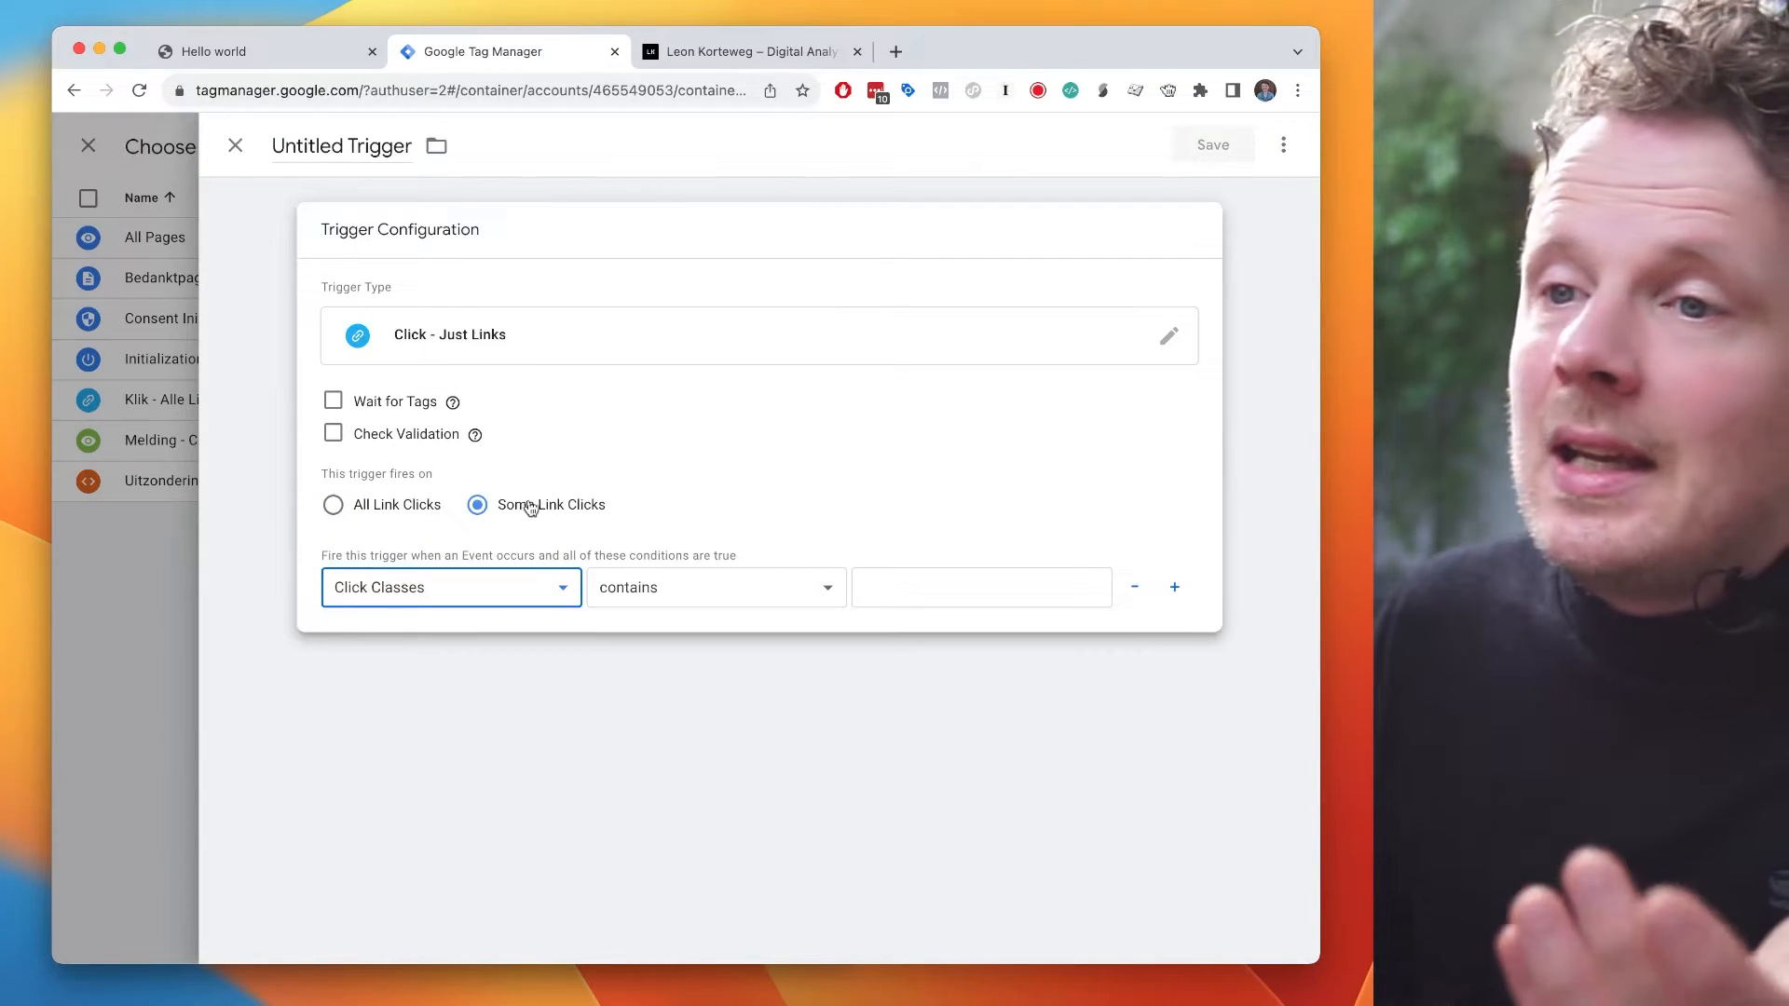
- Enable the built-in variable Click Element and use it in the trigger's firing condition
click(414, 591)
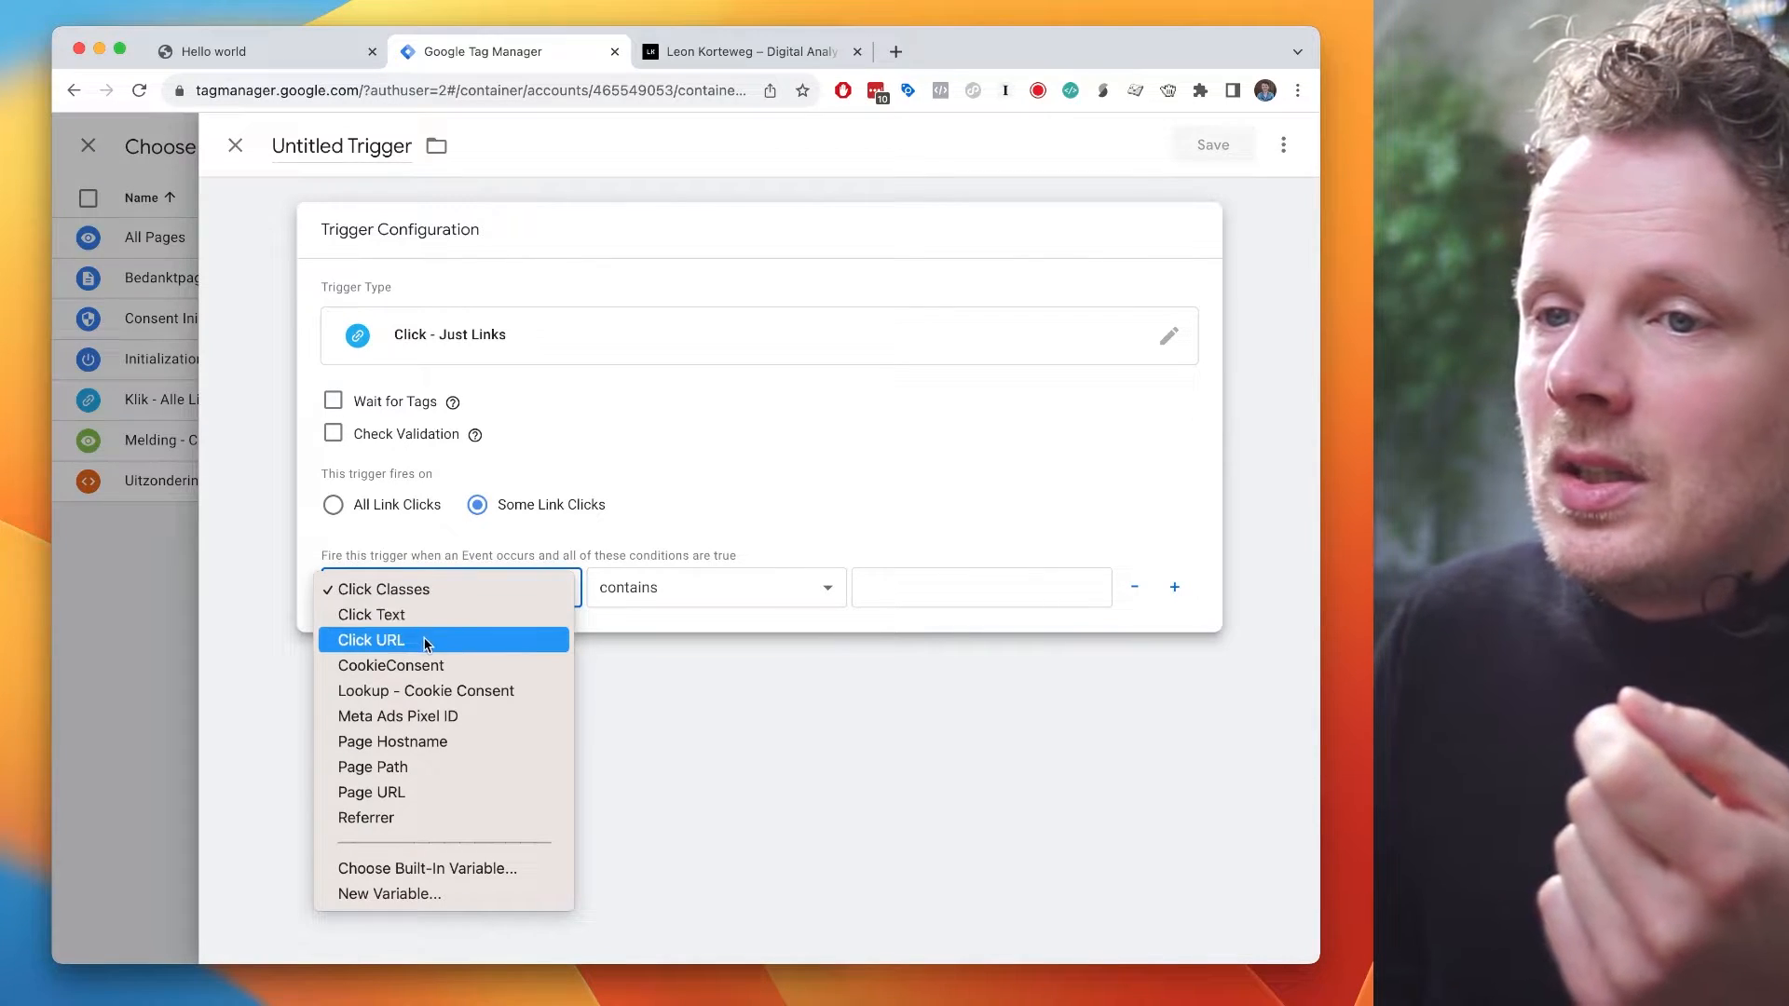
click(416, 868)
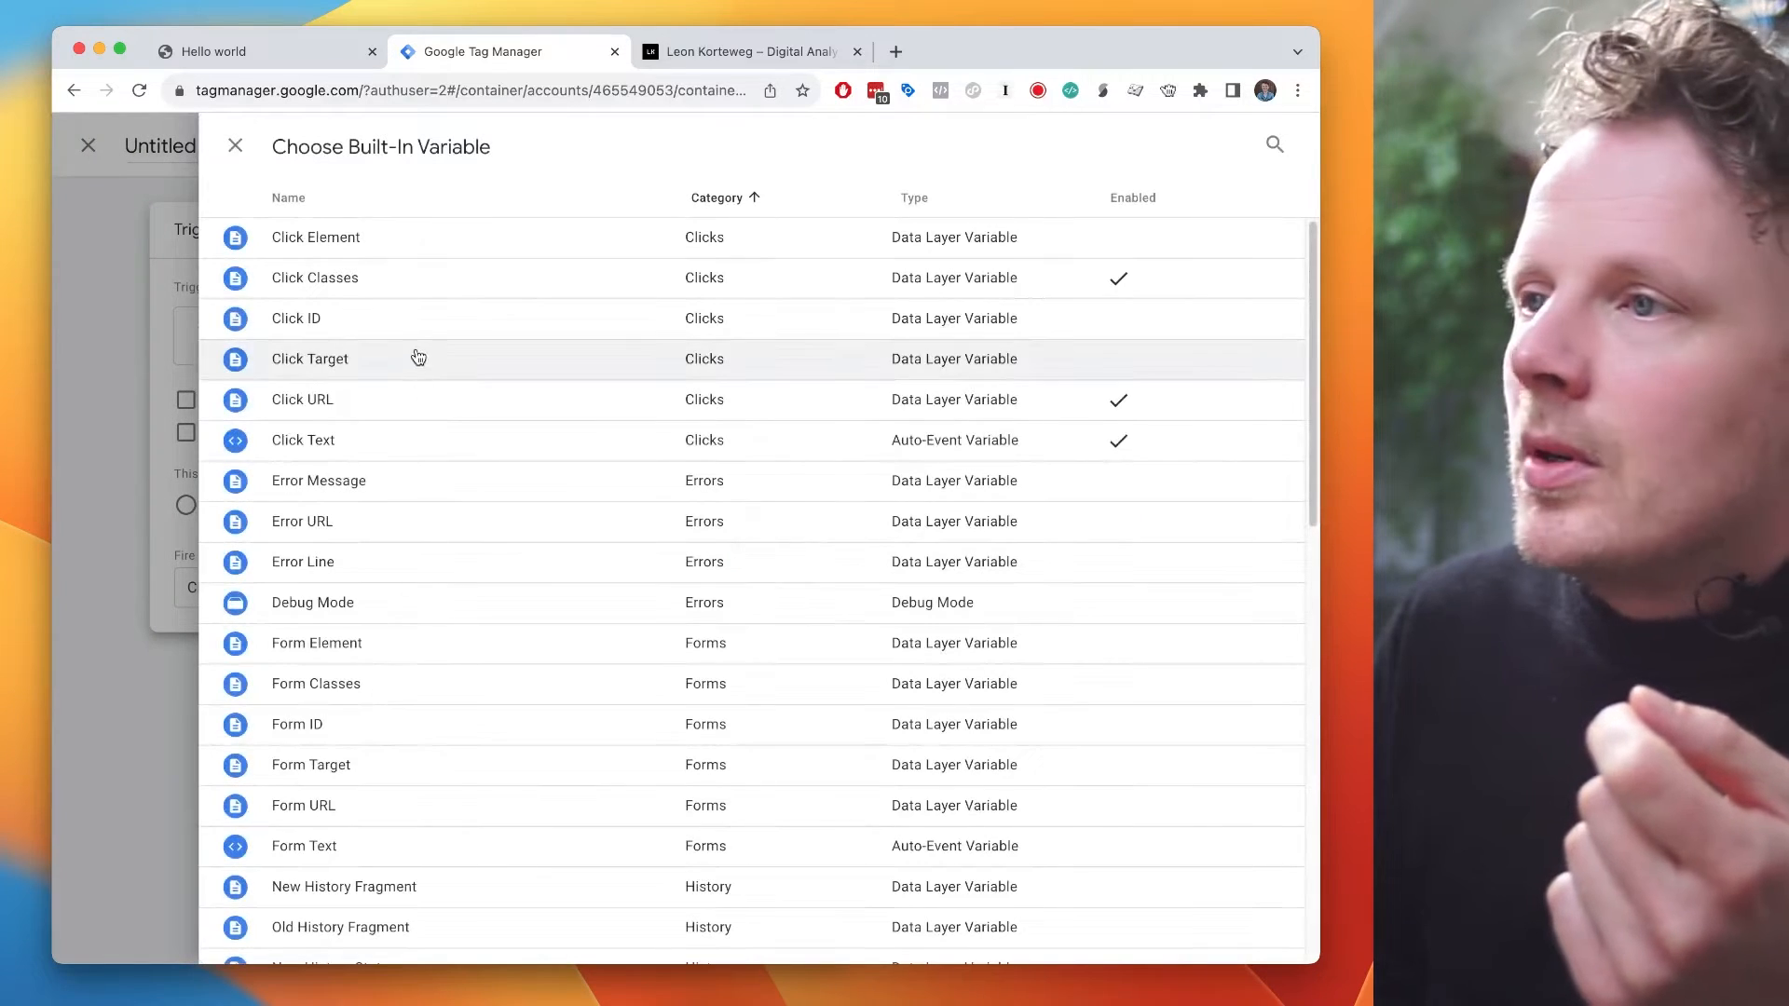
click(434, 241)
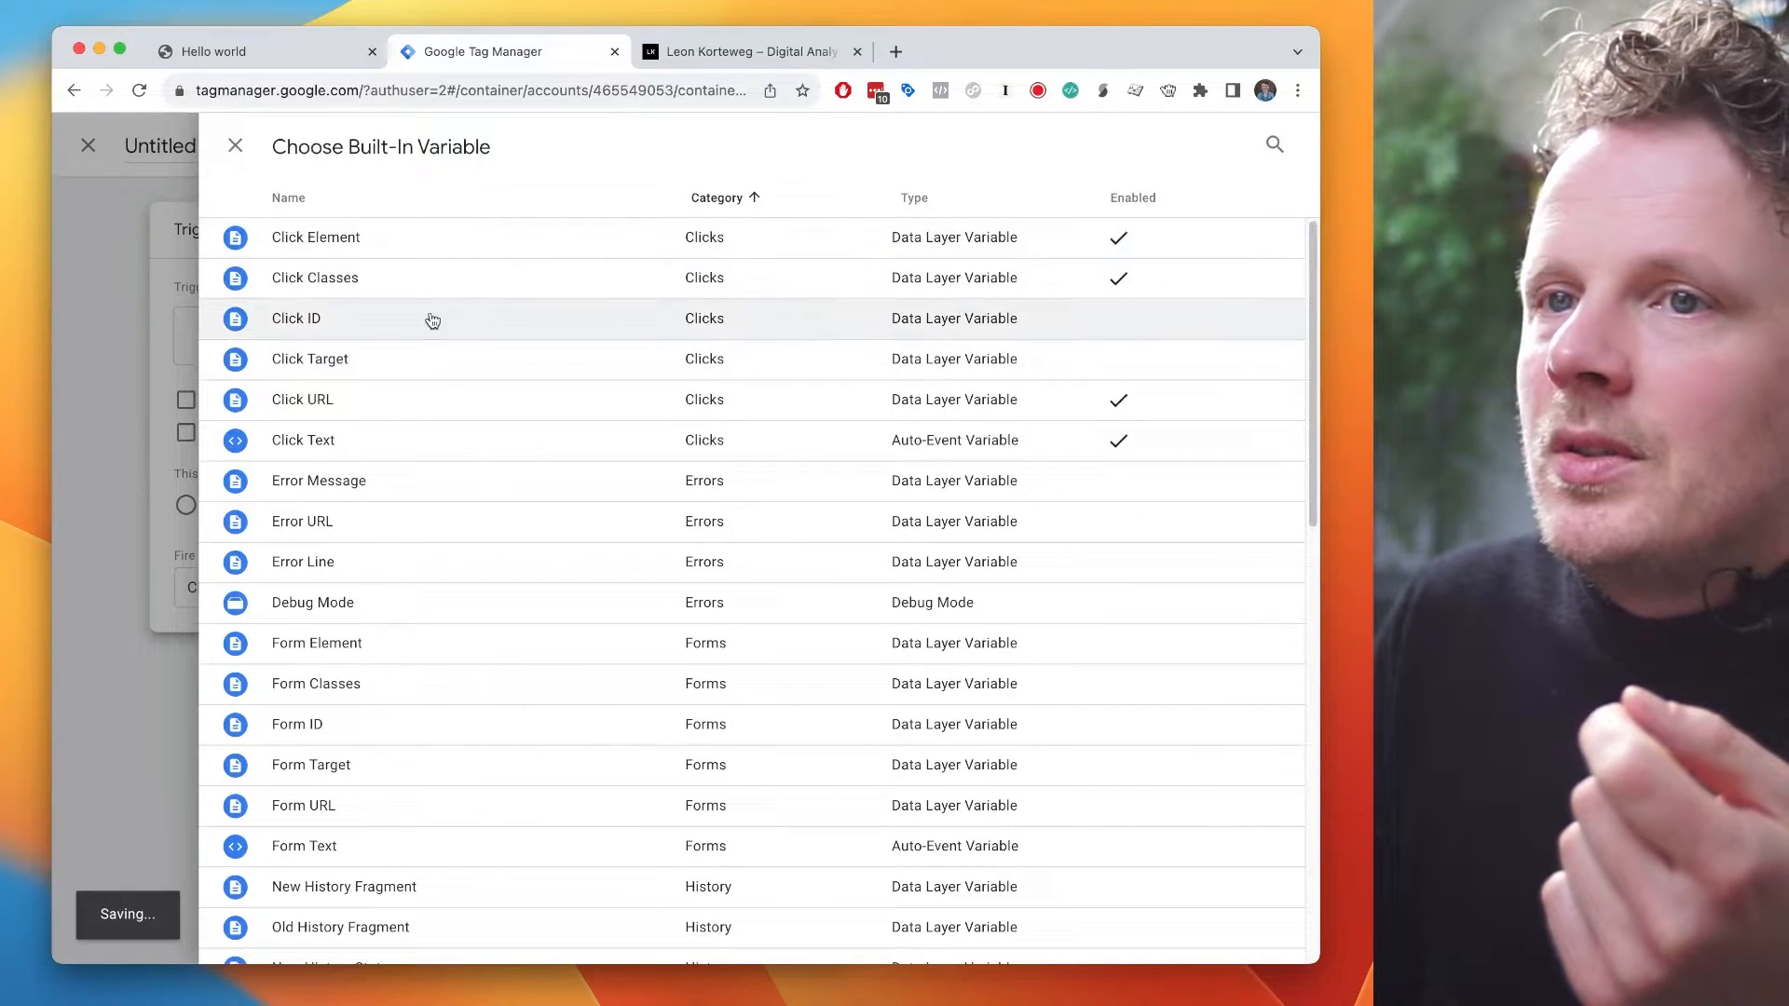
- Enable the built-in variable Click ID for the firing condition and review the available condition variables
click(442, 587)
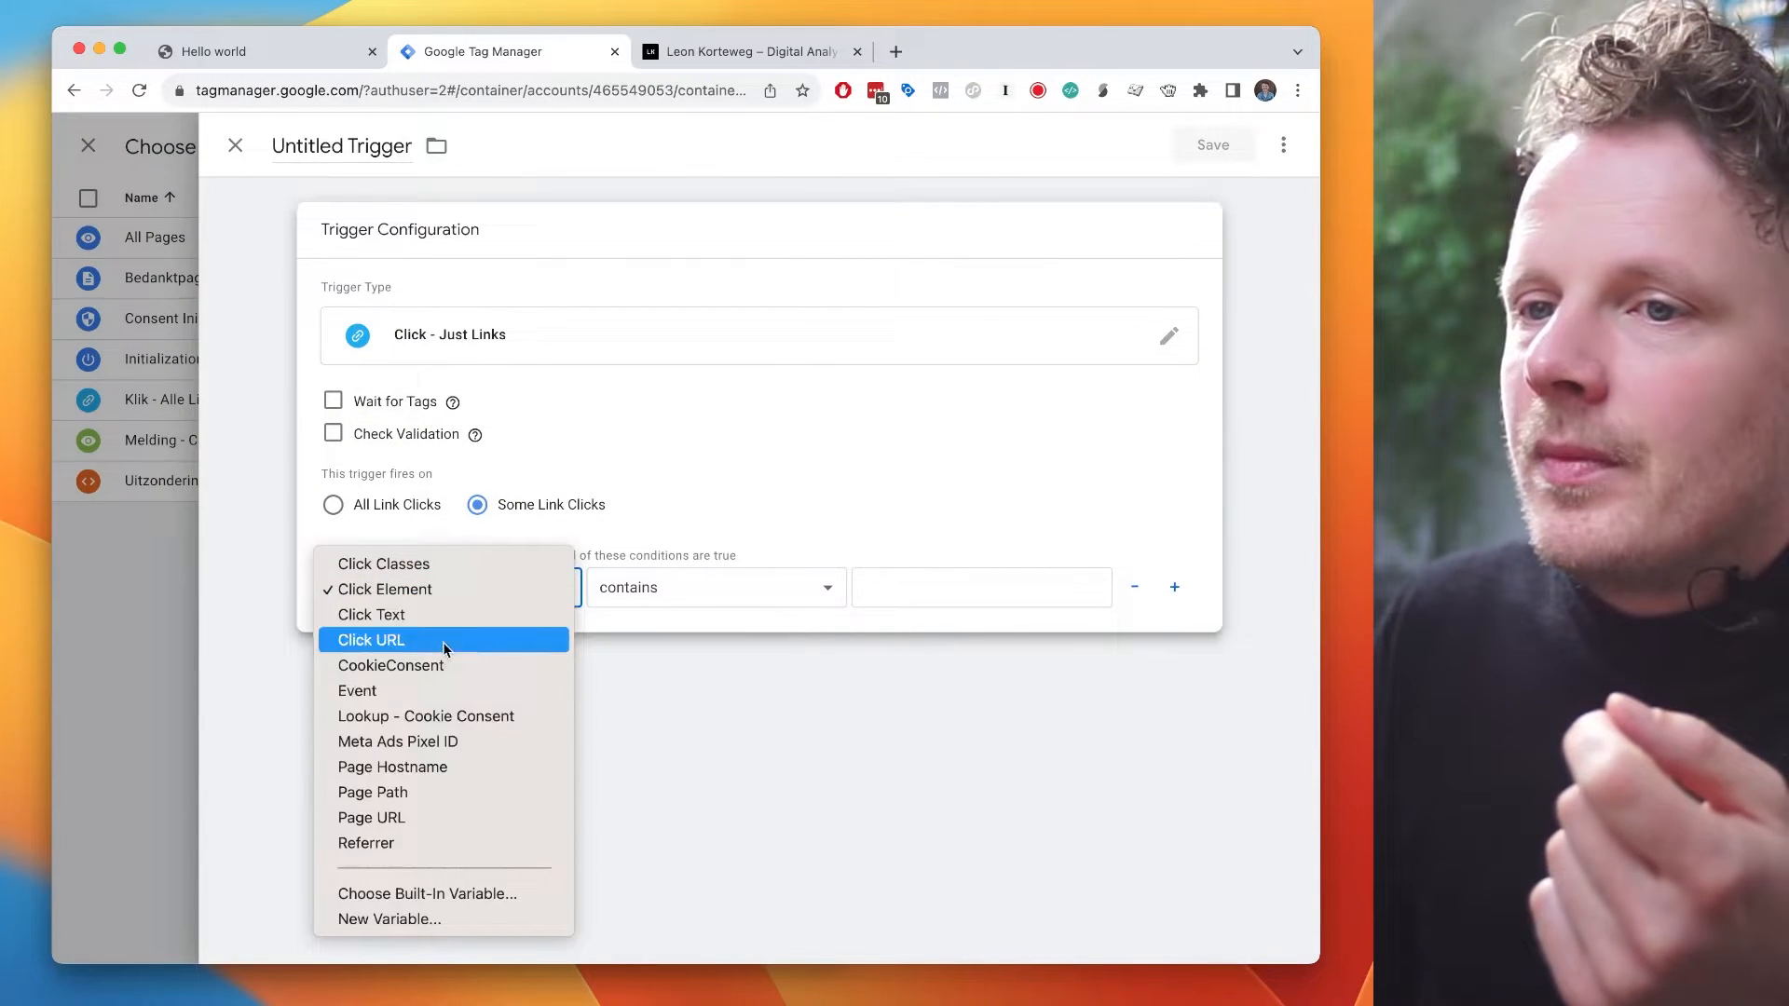
click(445, 895)
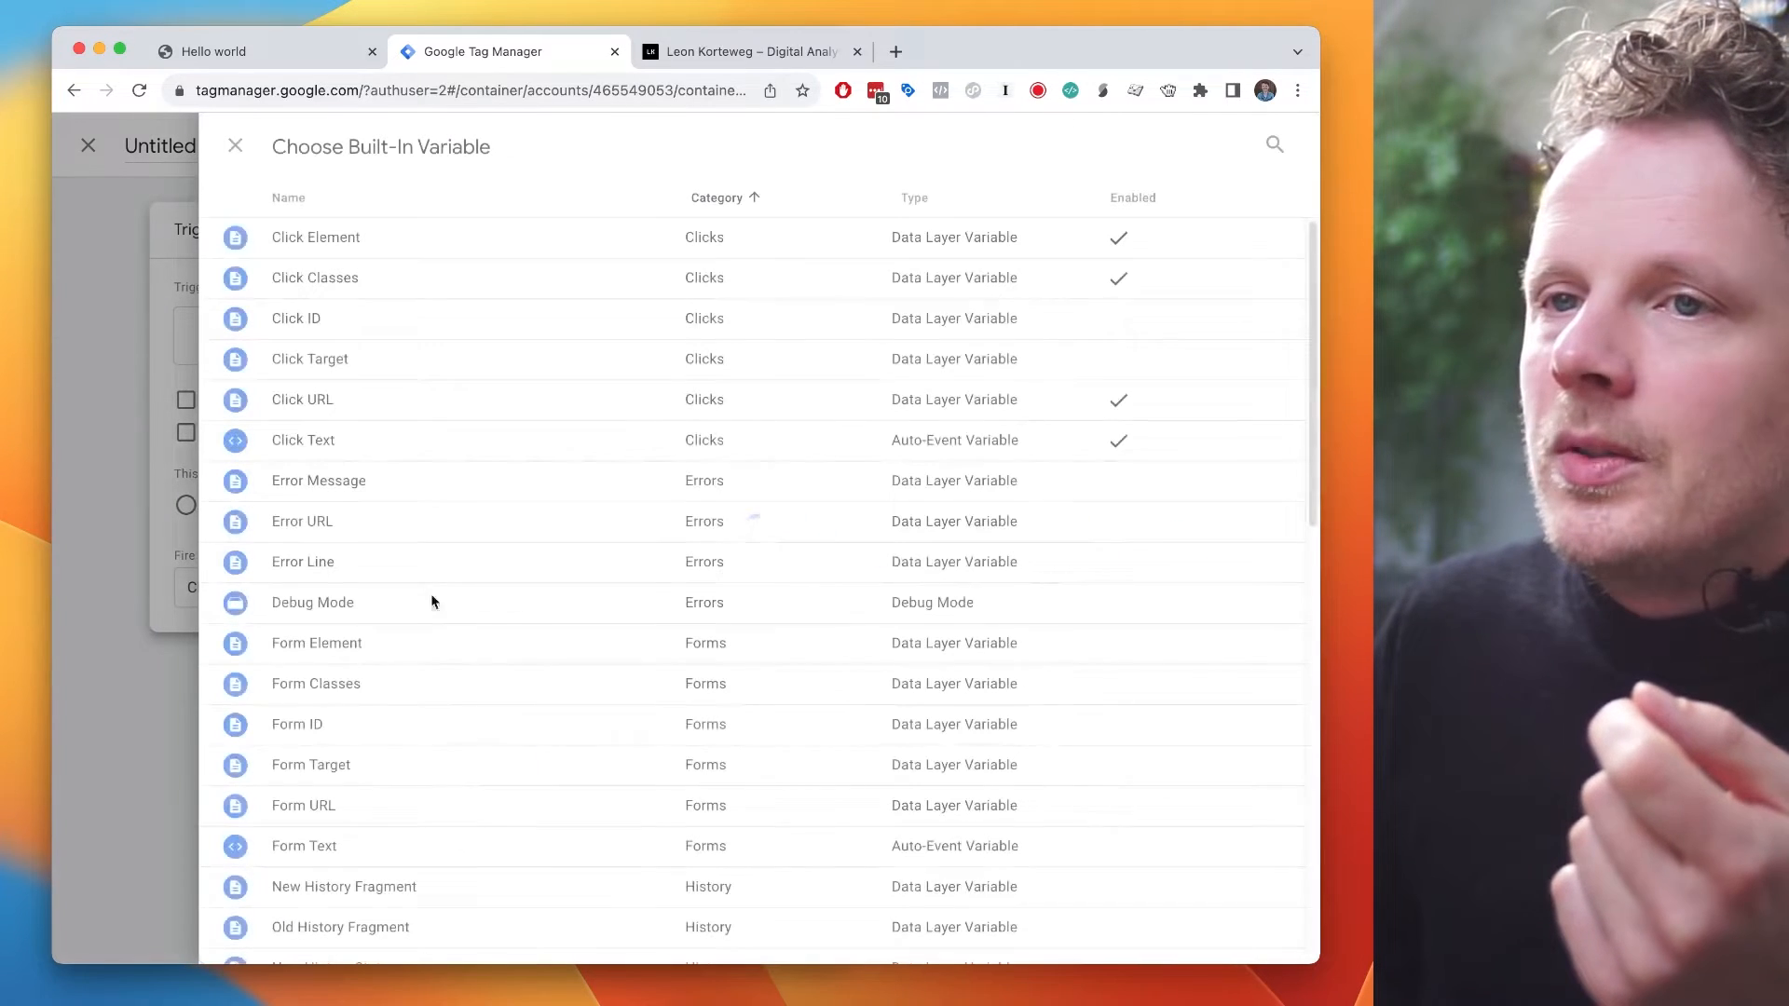
click(457, 326)
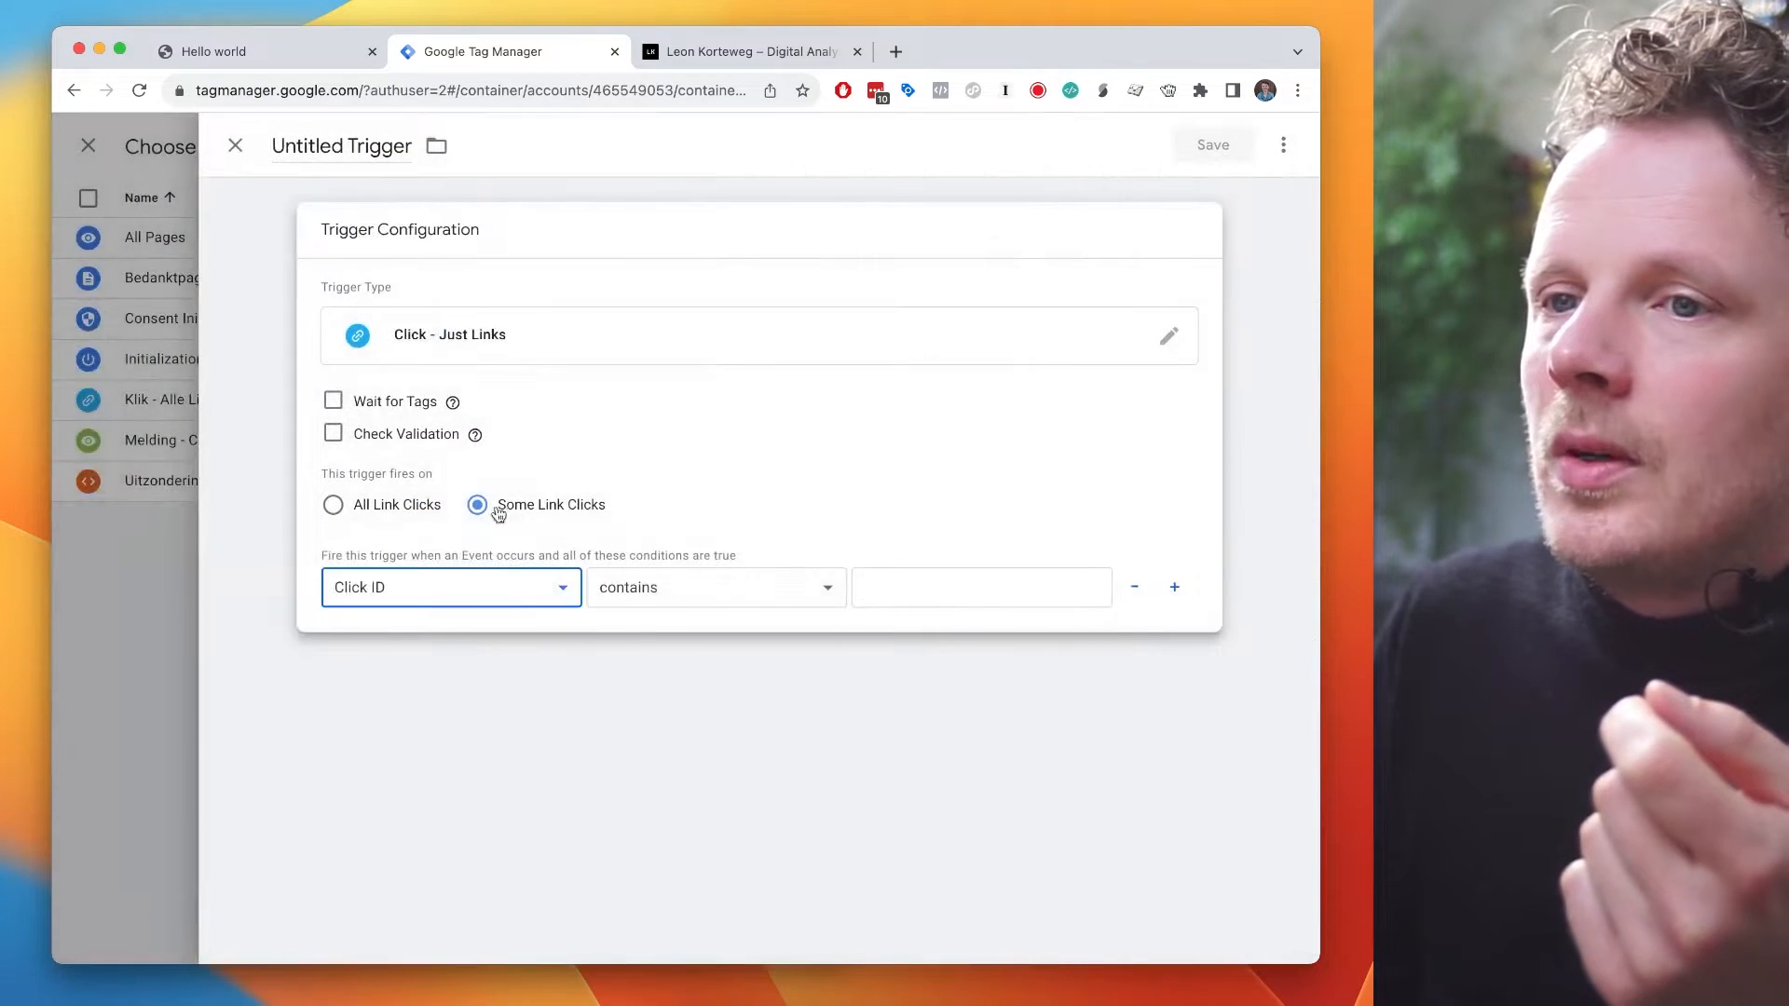
click(455, 590)
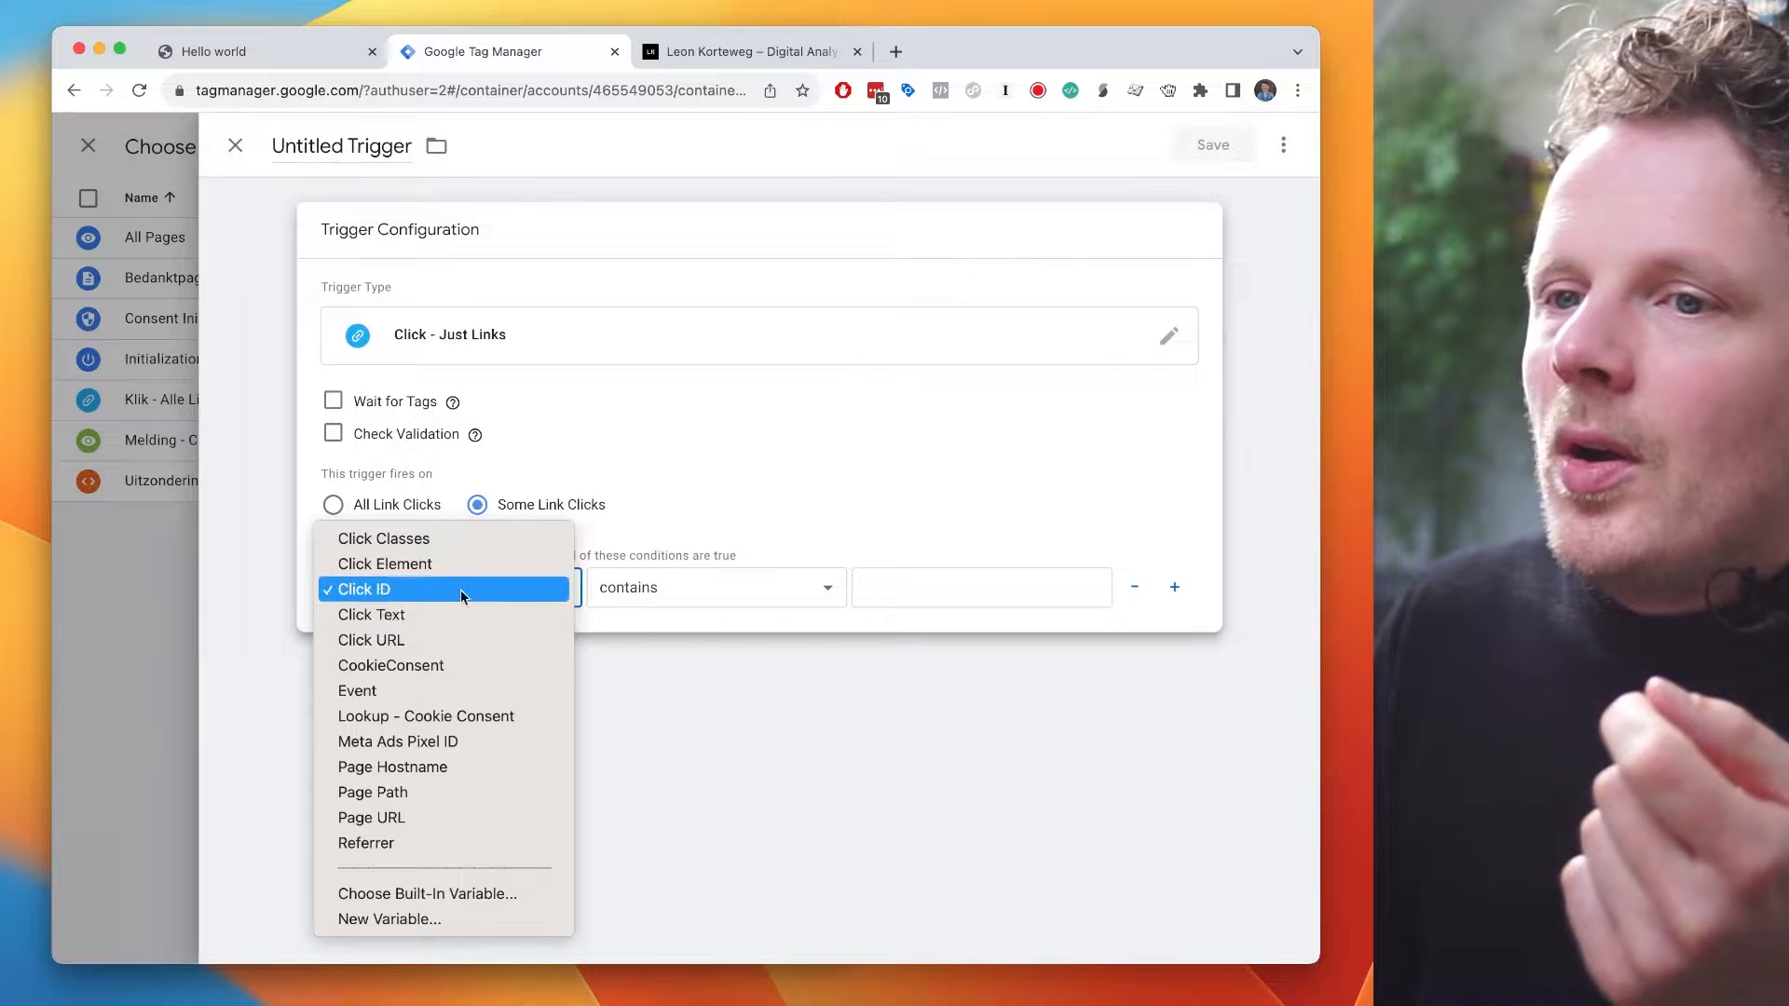
click(541, 519)
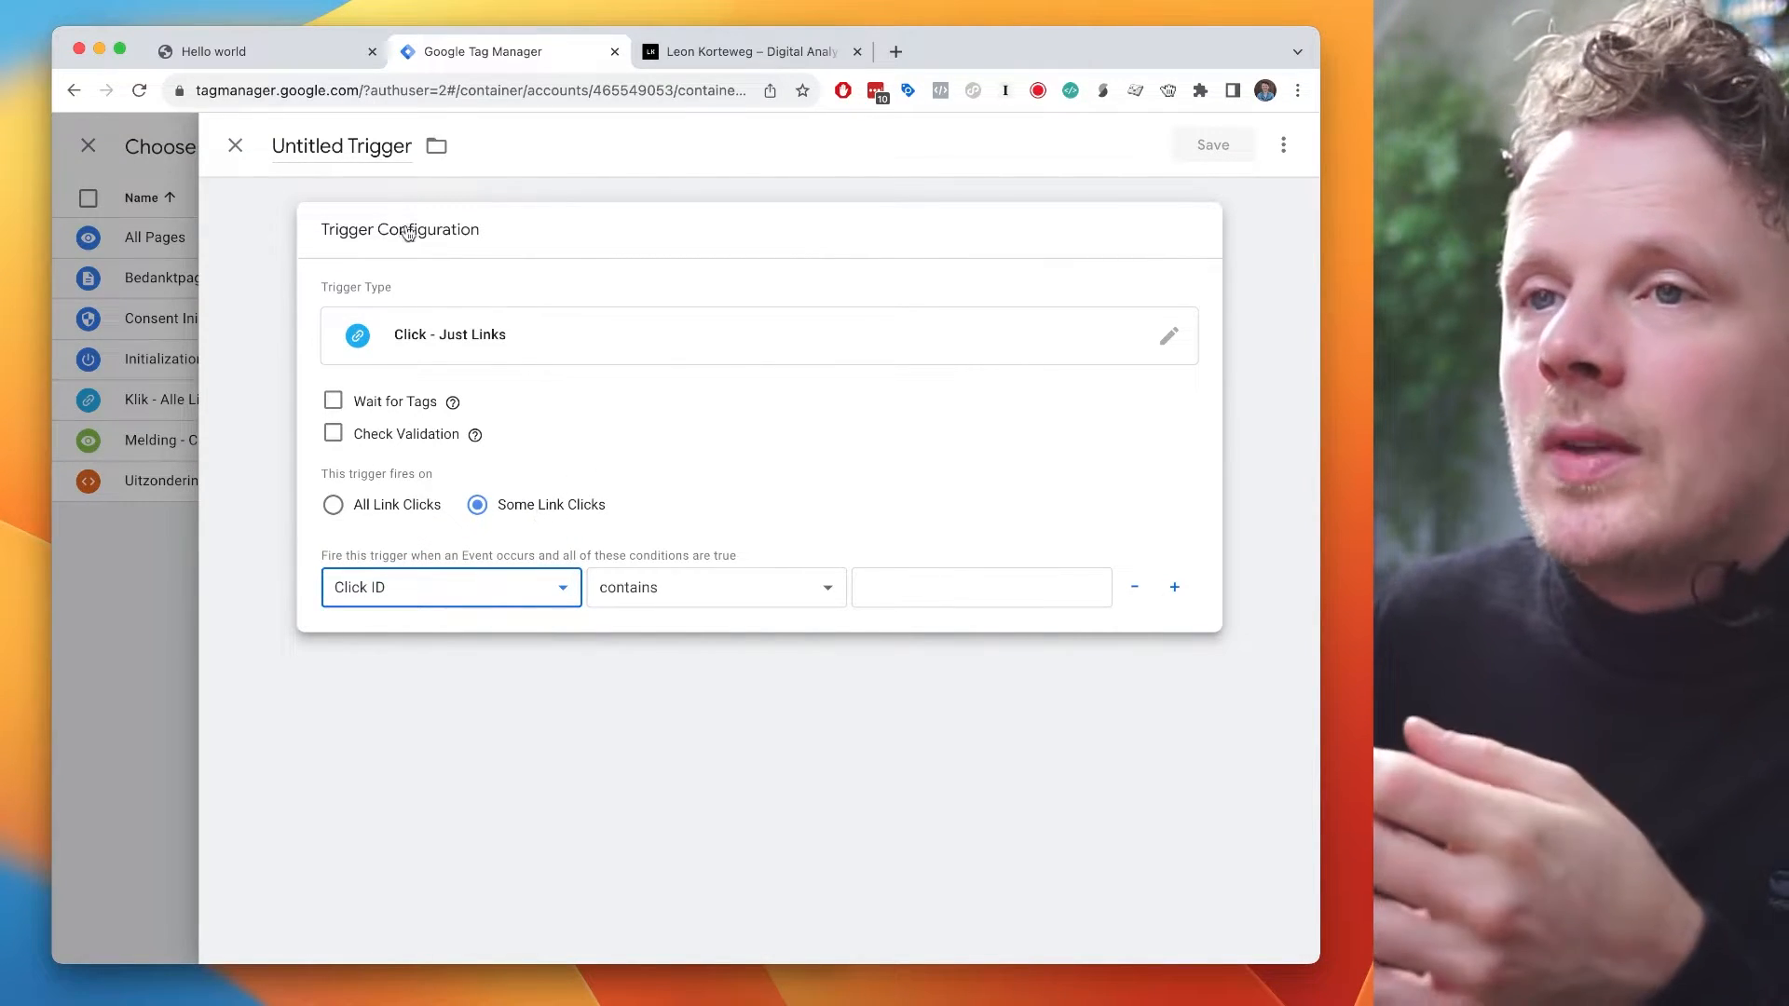
- Change the trigger type to Click - All Elements and review the variables available for its firing condition
click(479, 337)
click(788, 604)
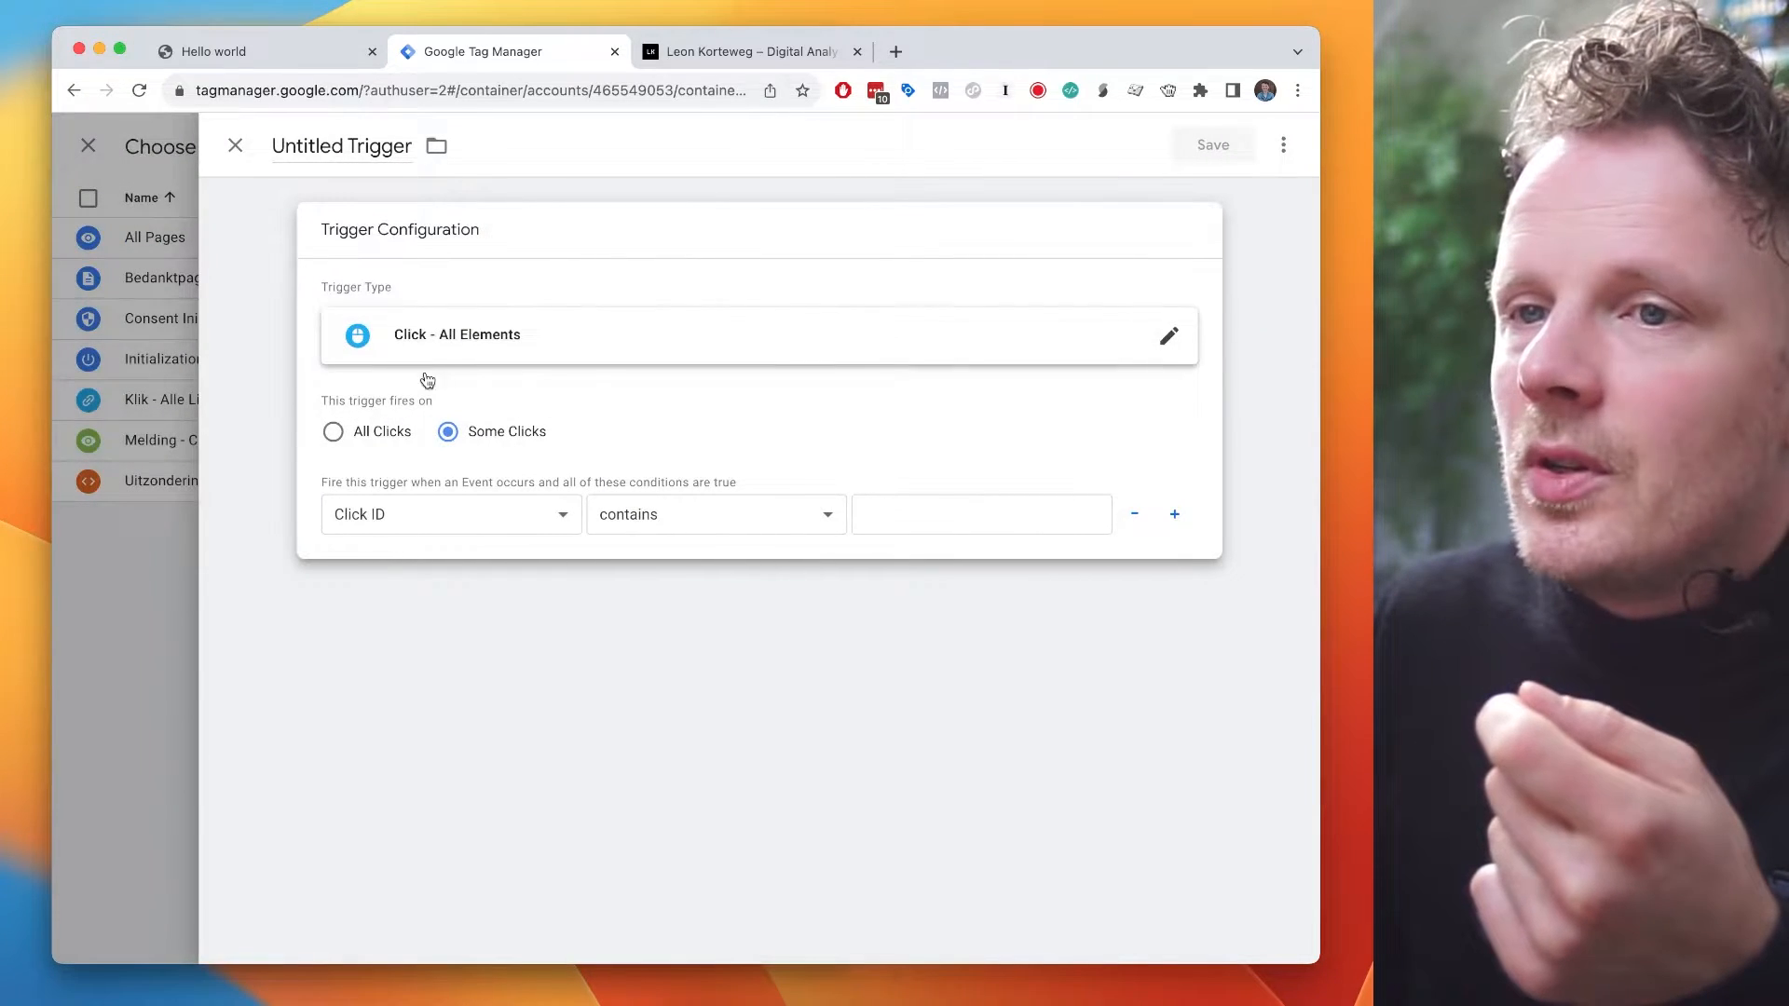
click(450, 514)
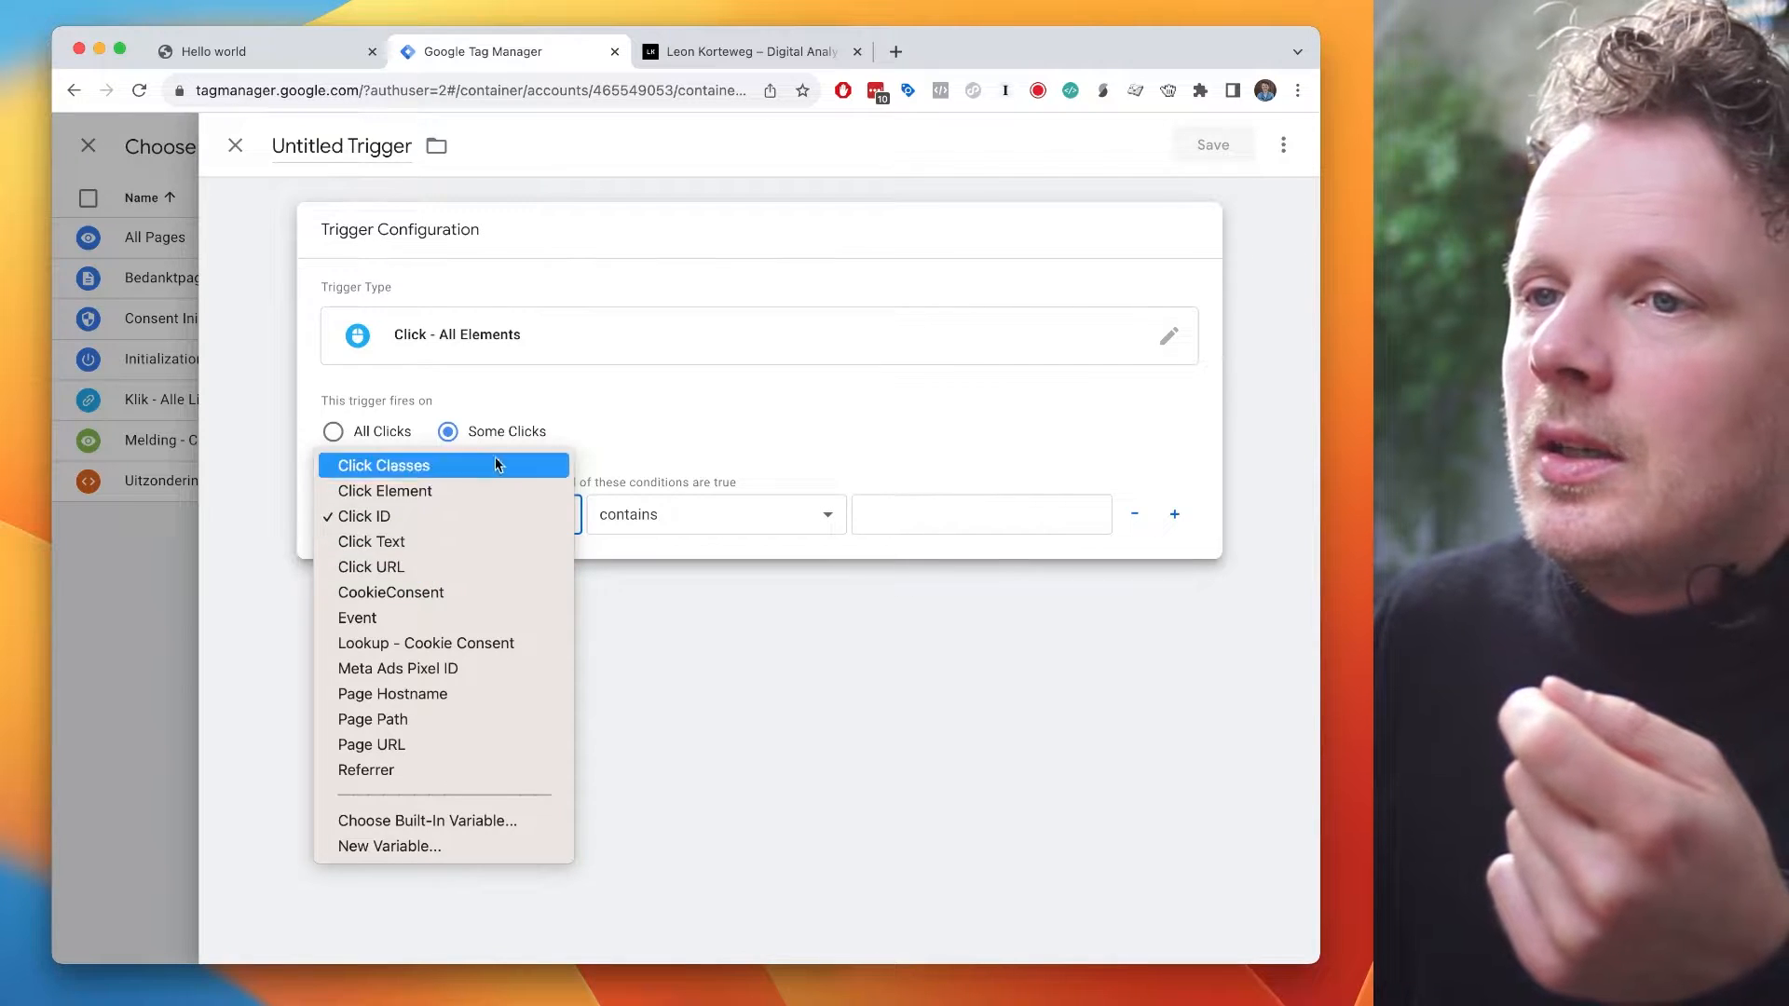
click(502, 386)
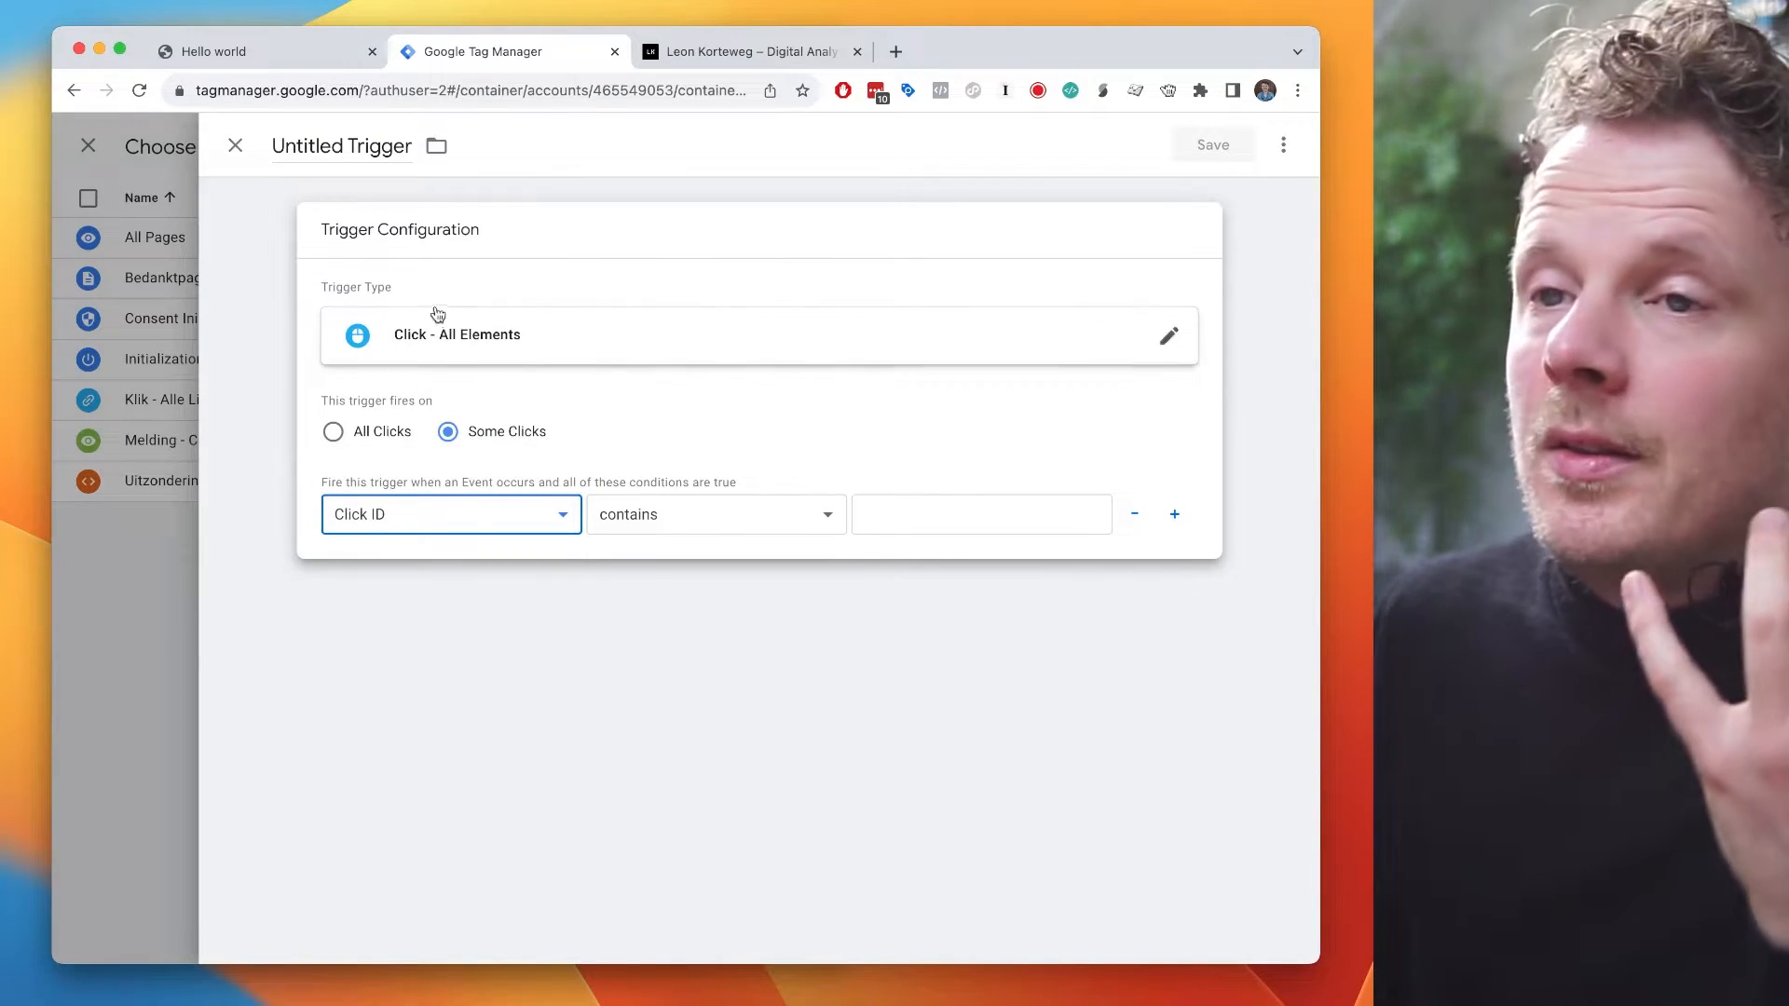
- Change the trigger type to Element Visibility
click(486, 340)
scroll(842, 555, down, 4)
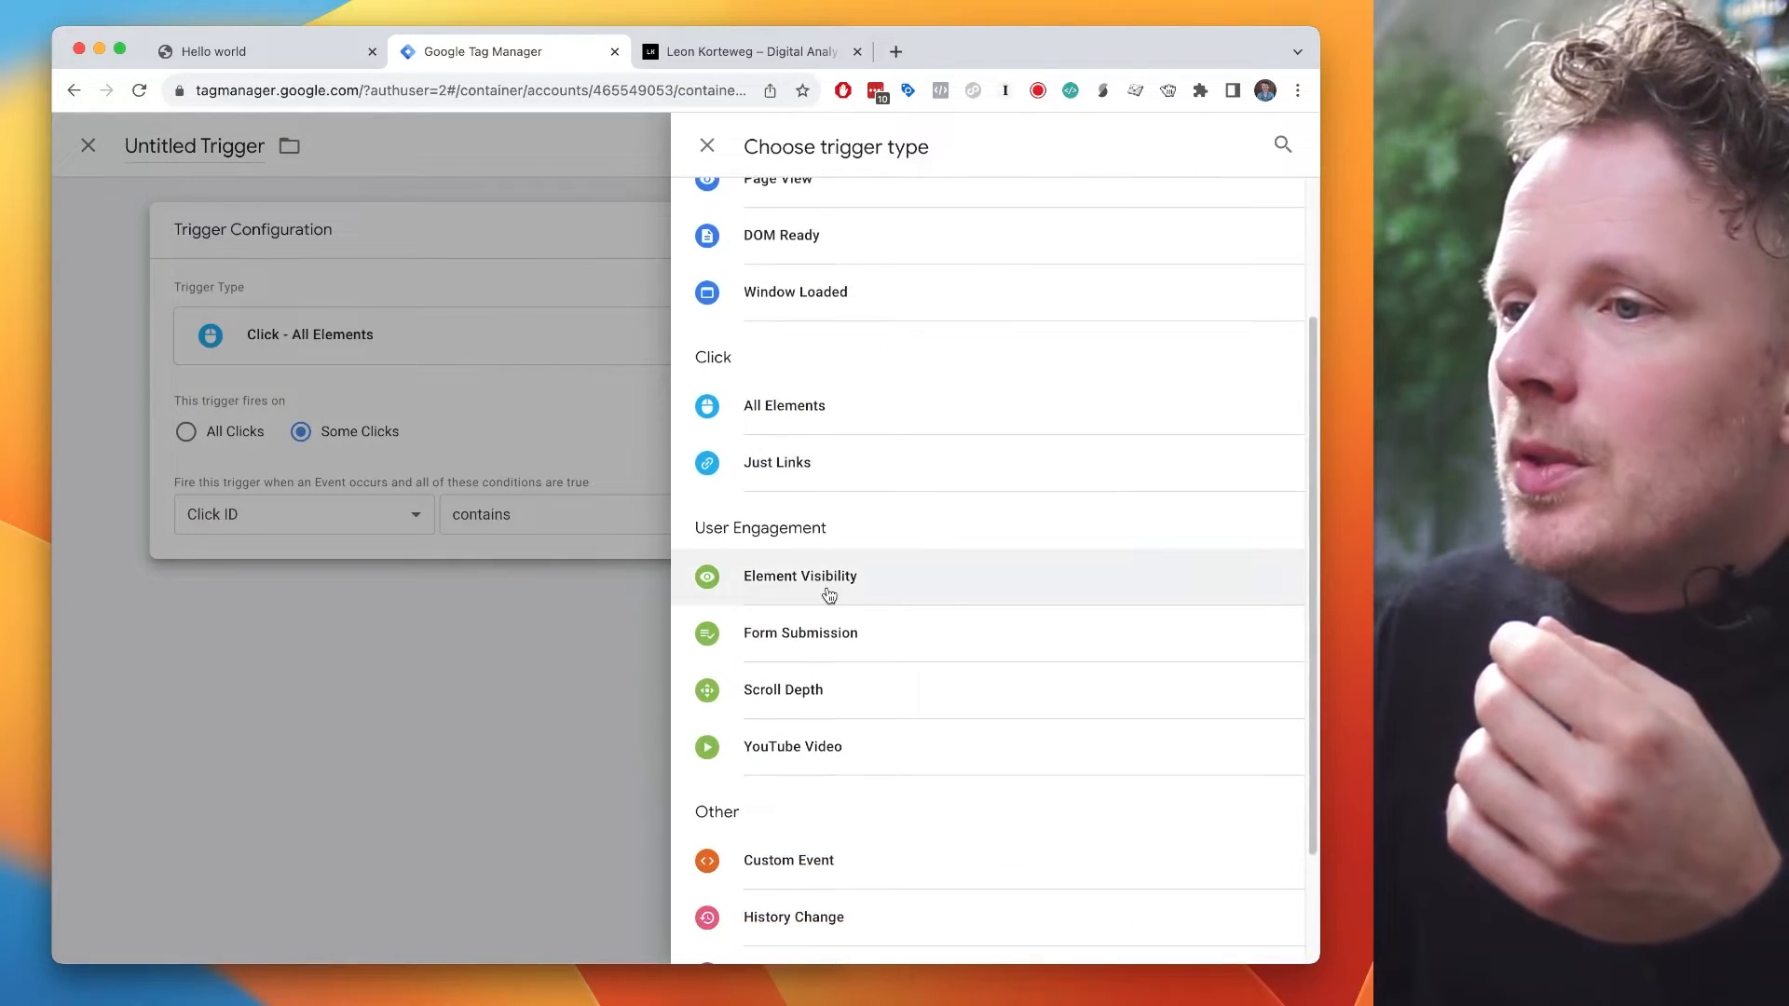
click(825, 585)
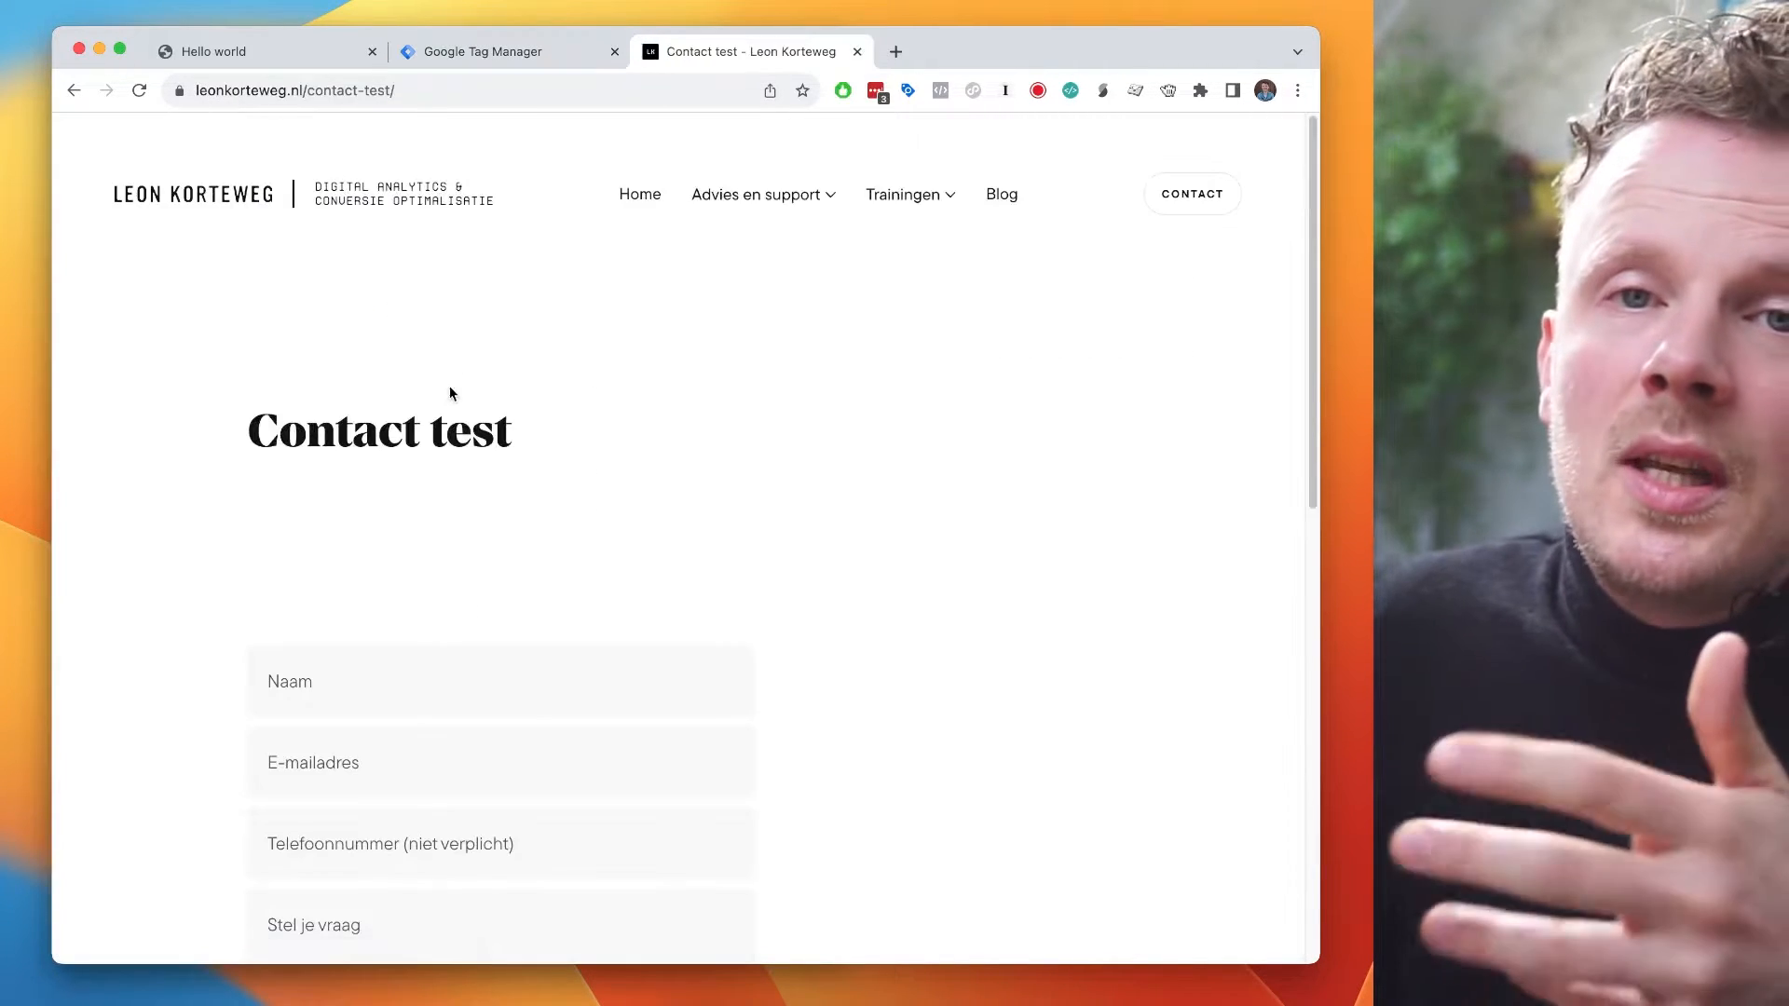
- Enter a test name and a test e-mail address in the website's Contact test form and submit it
scroll(475, 494, down, 4)
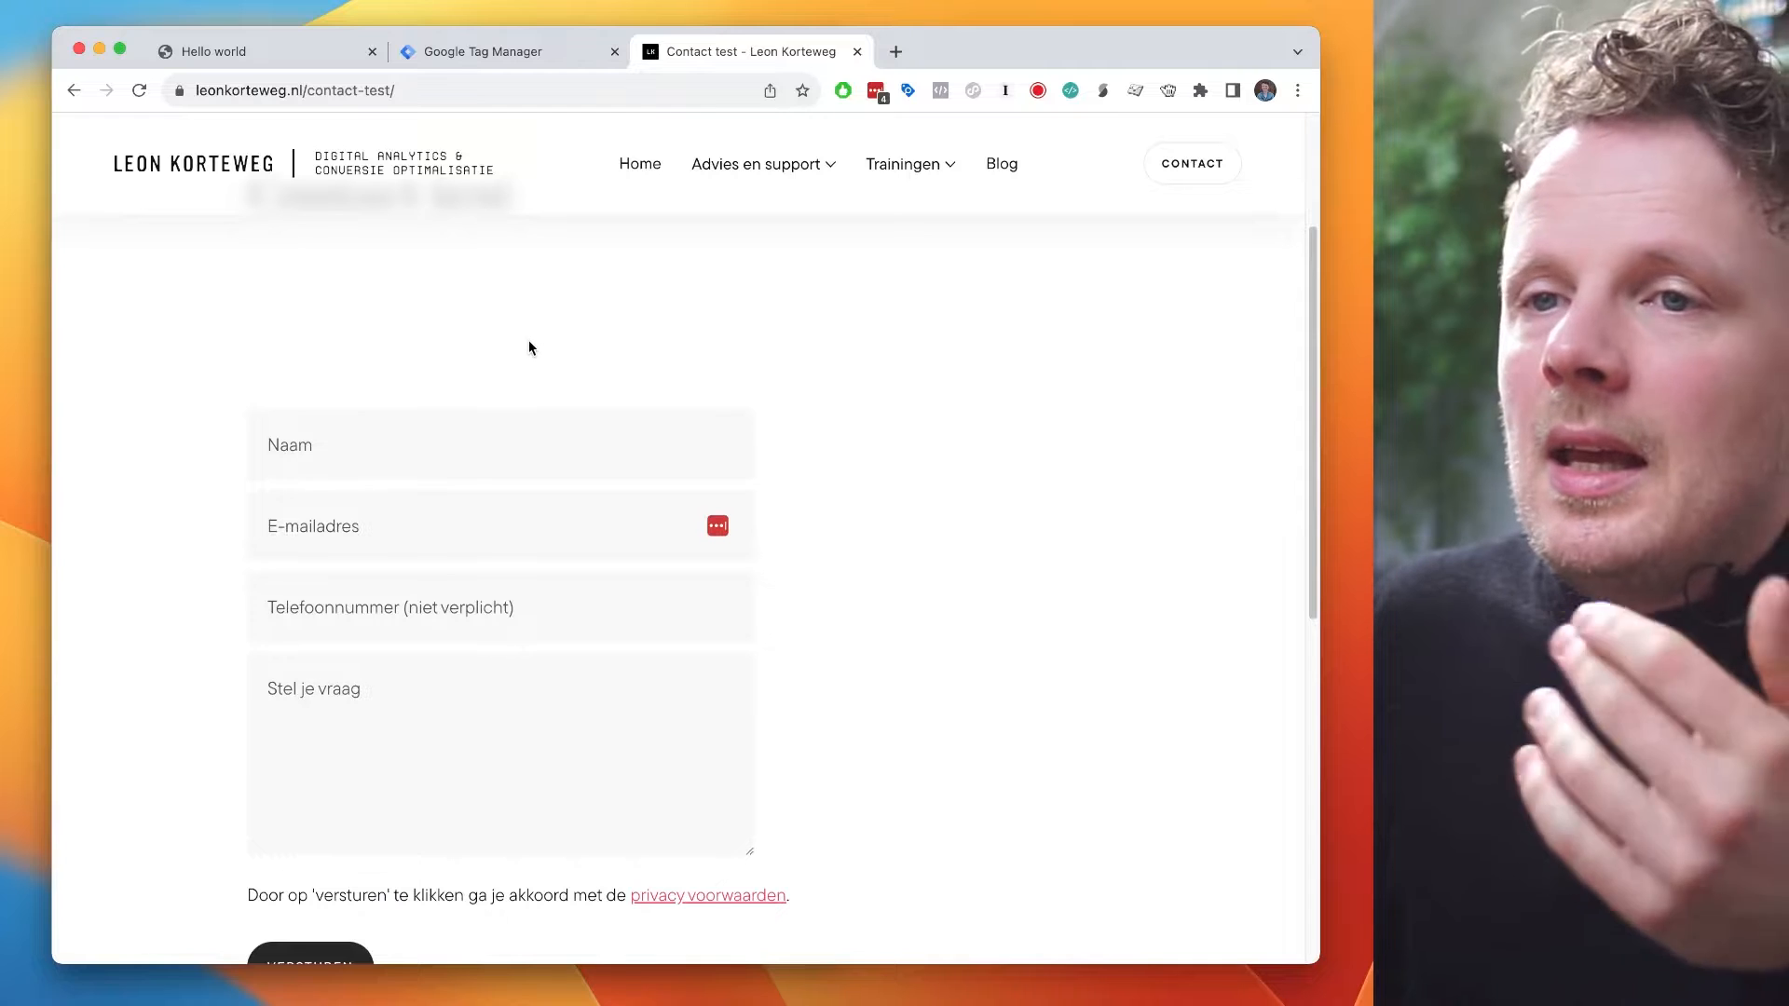
scroll(528, 336, up, 2)
scroll(531, 307, down, 4)
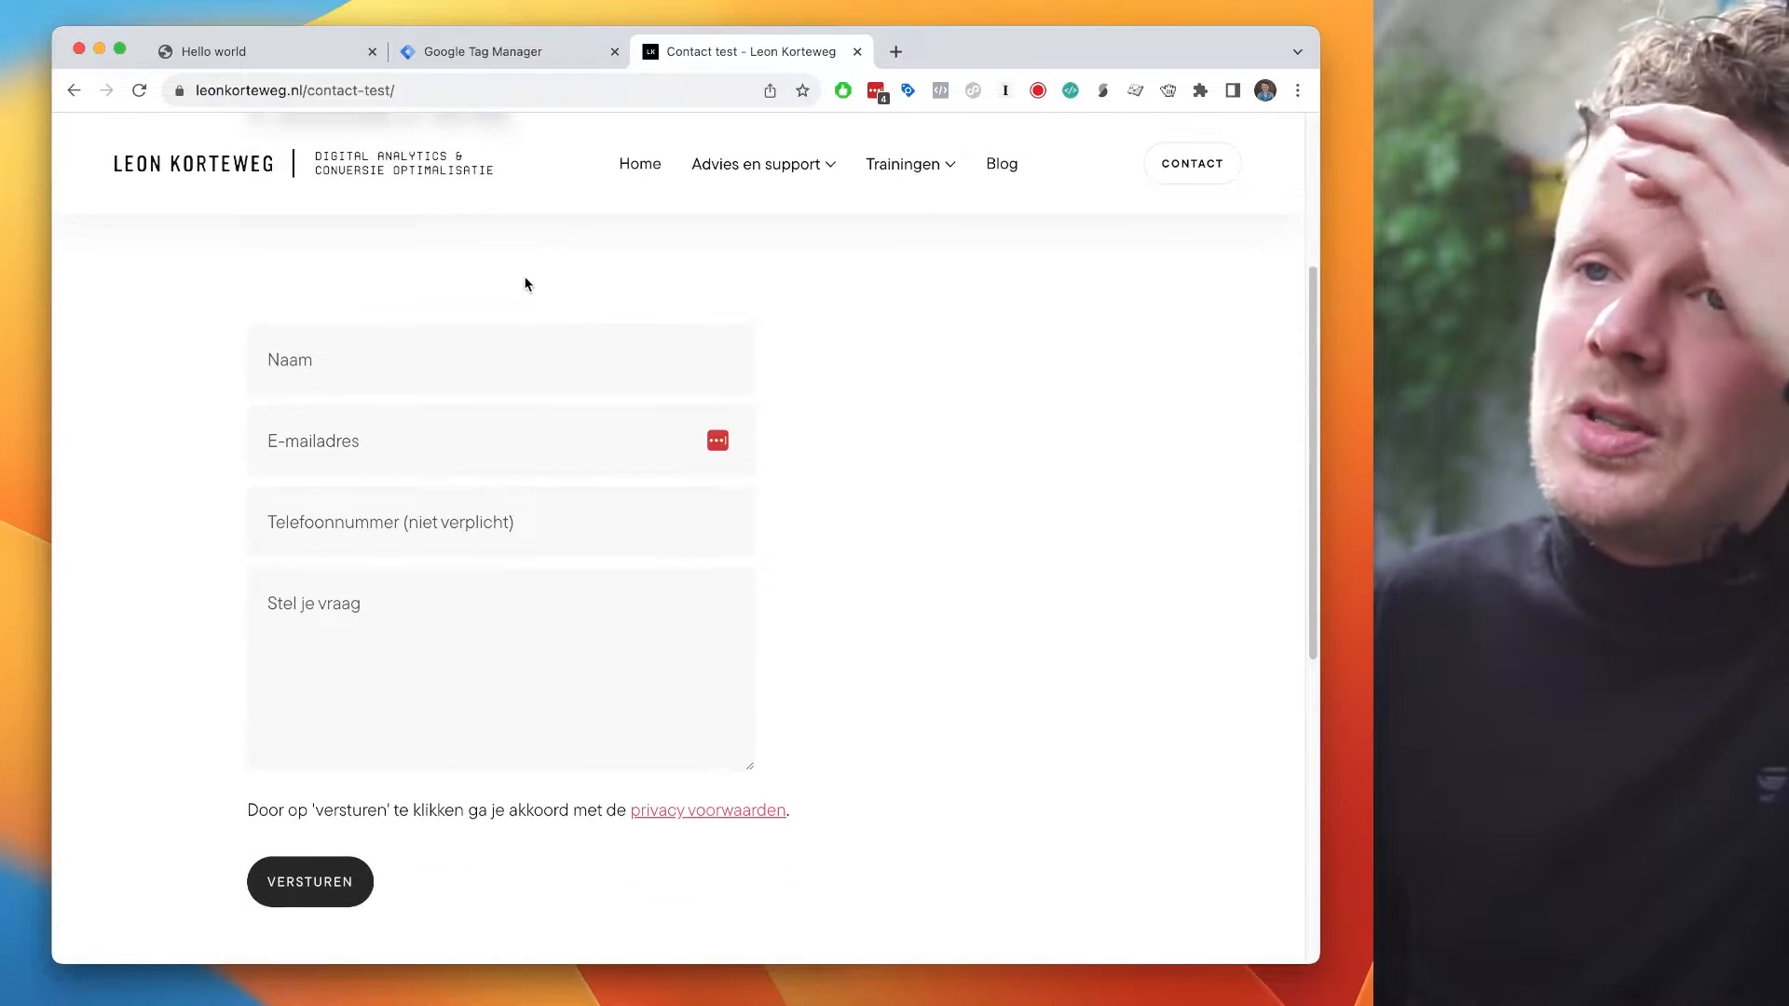
scroll(531, 373, up, 3)
scroll(534, 421, down, 3)
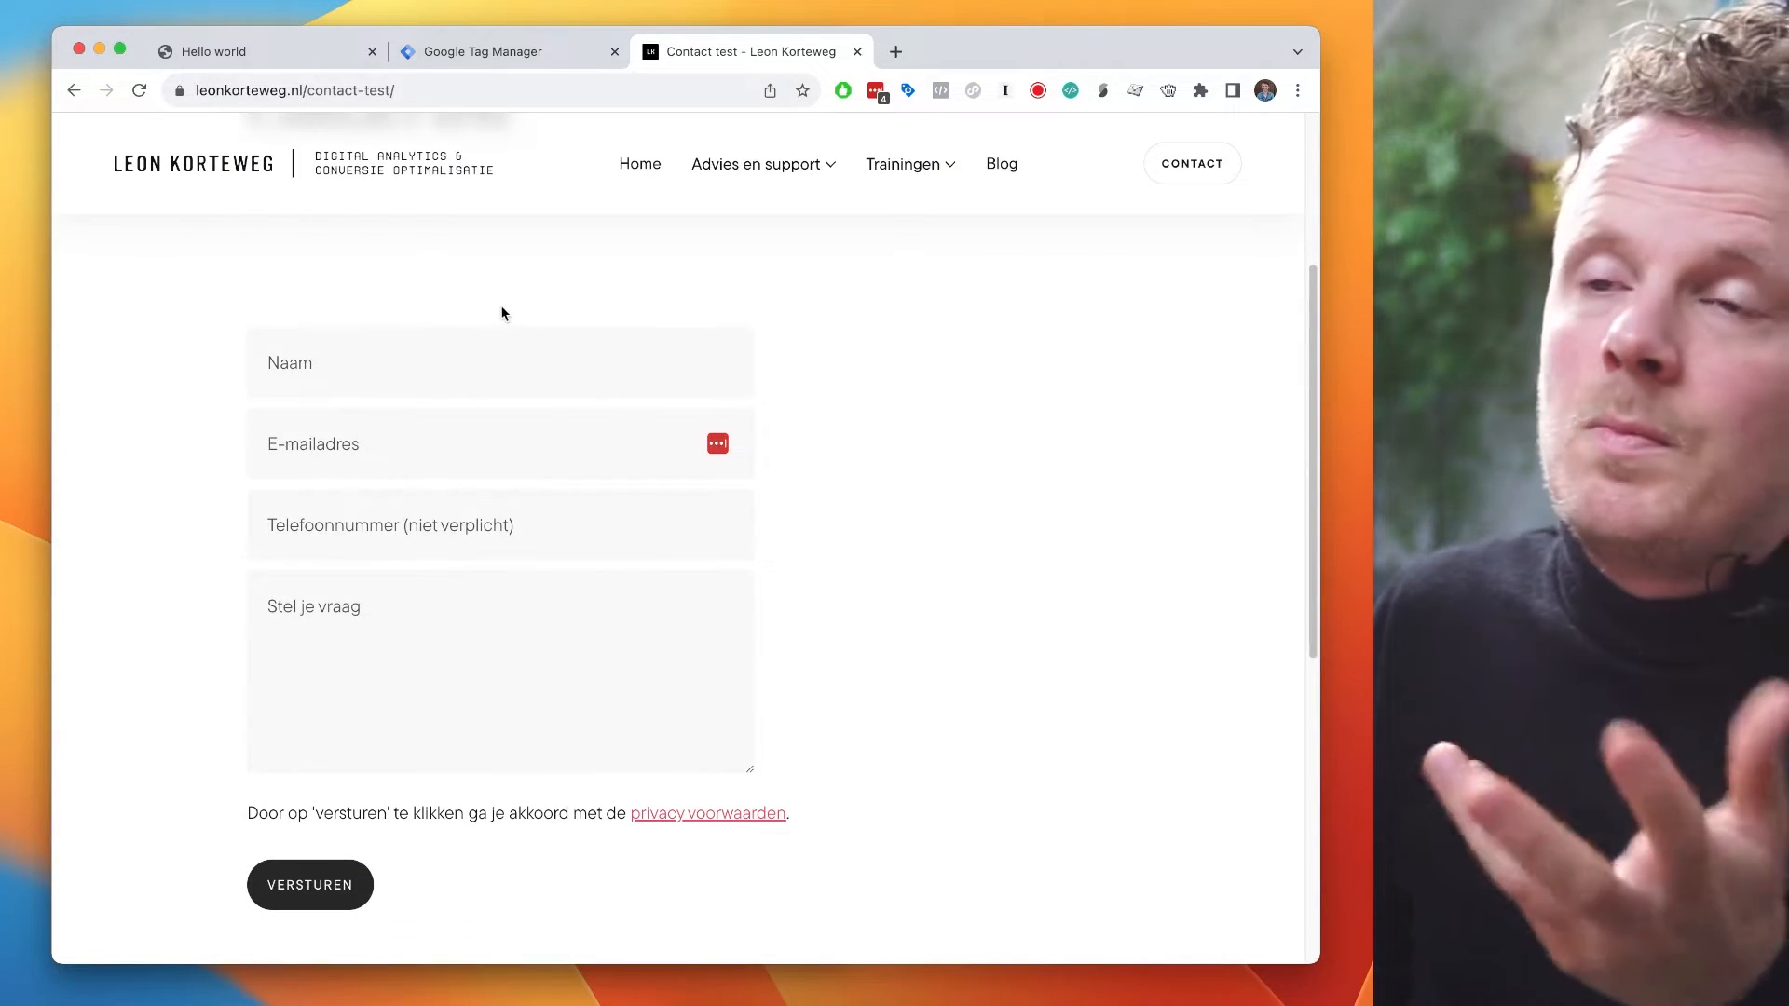
scroll(504, 369, down, 1)
click(508, 307)
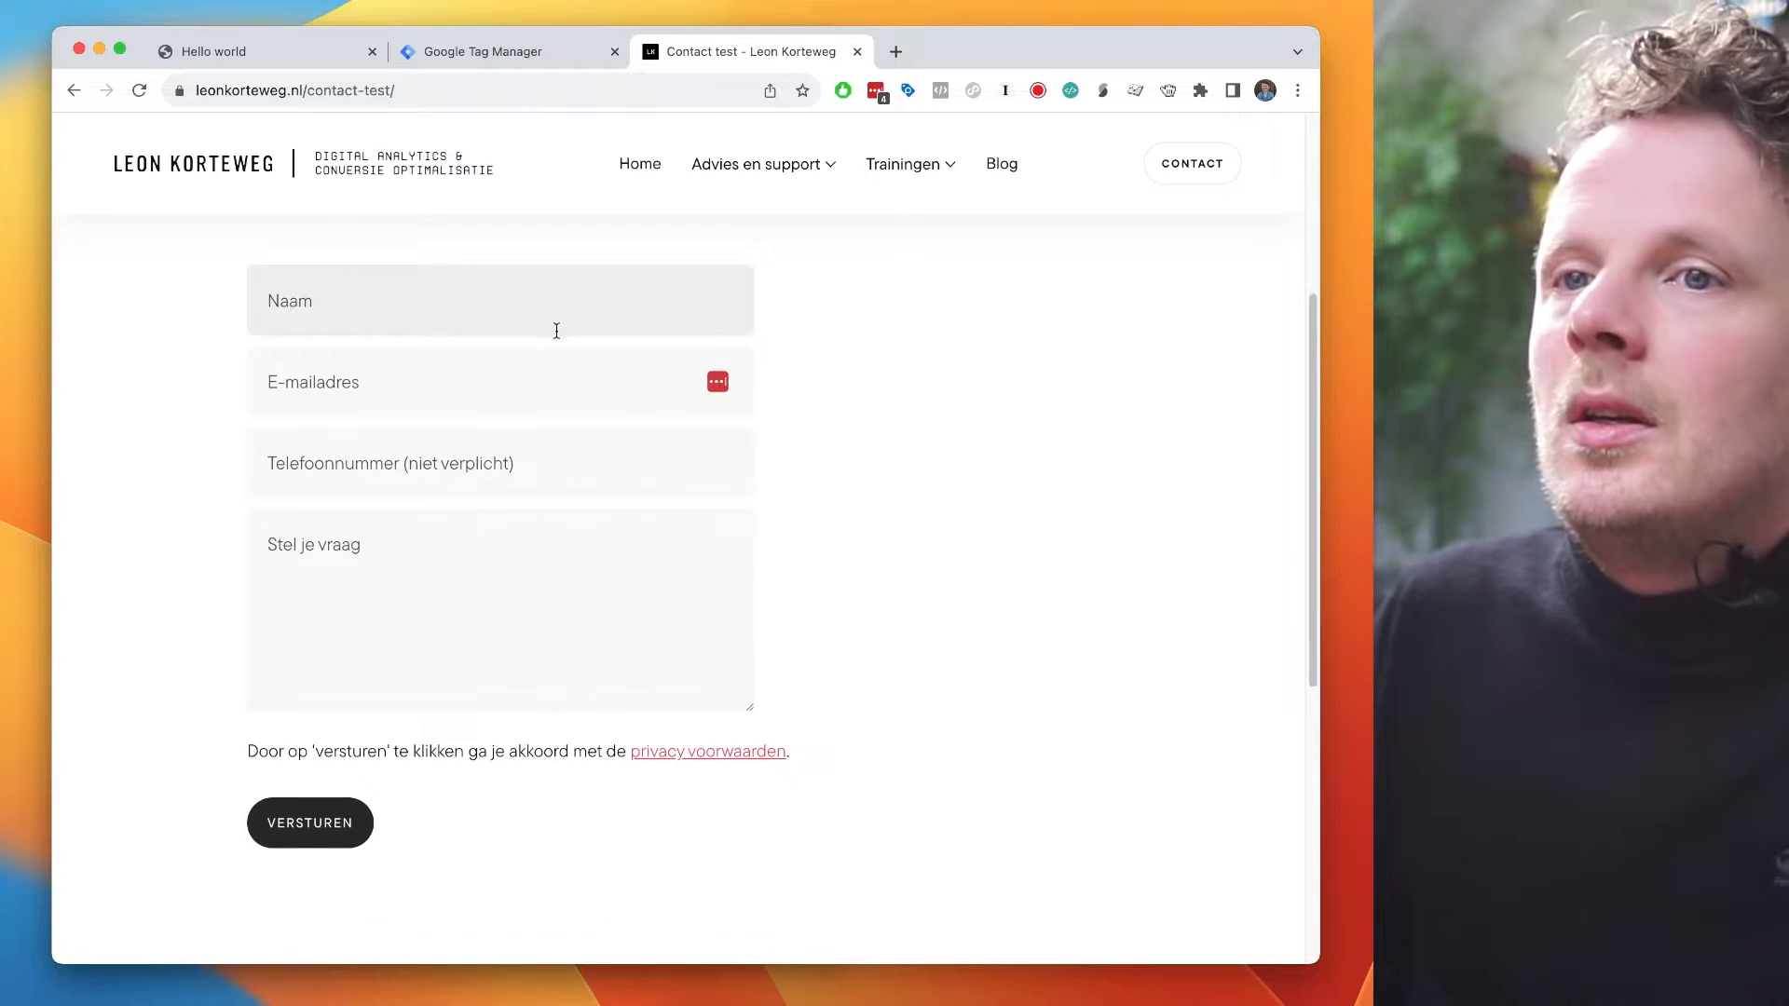
click(512, 369)
text(Test@test.nl)
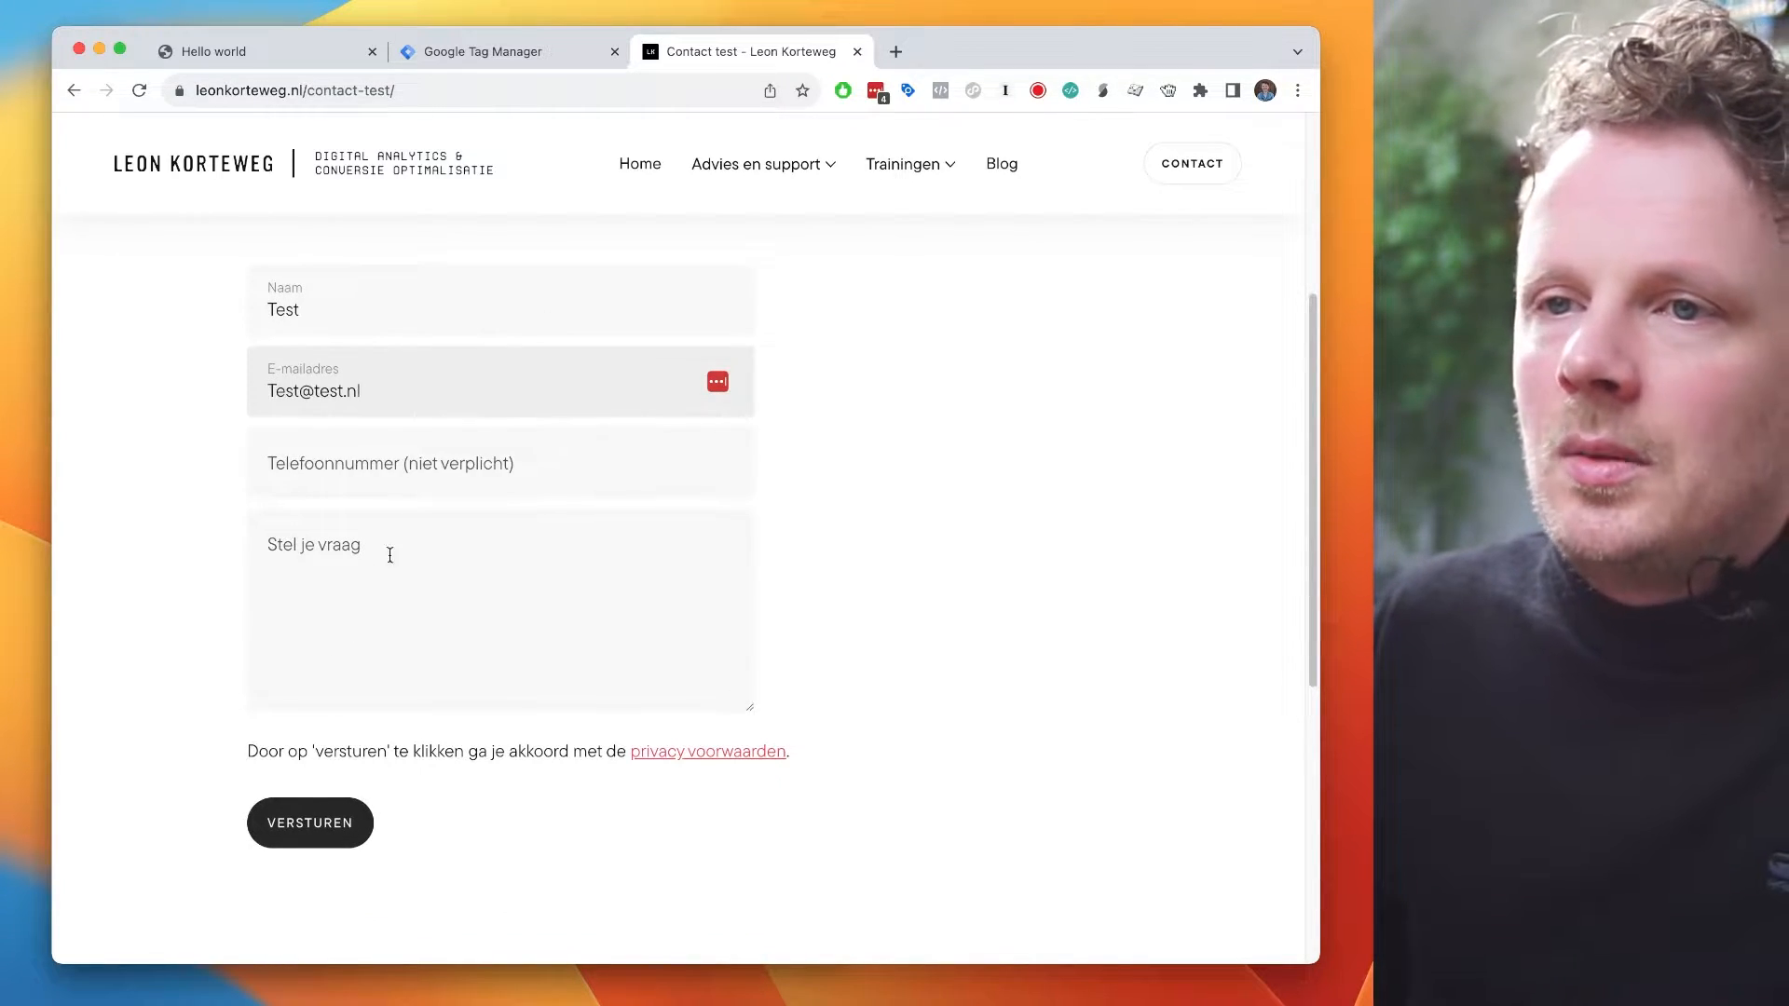
click(317, 832)
- Highlight the thank-you message below the submitted contact form
scroll(586, 530, down, 2)
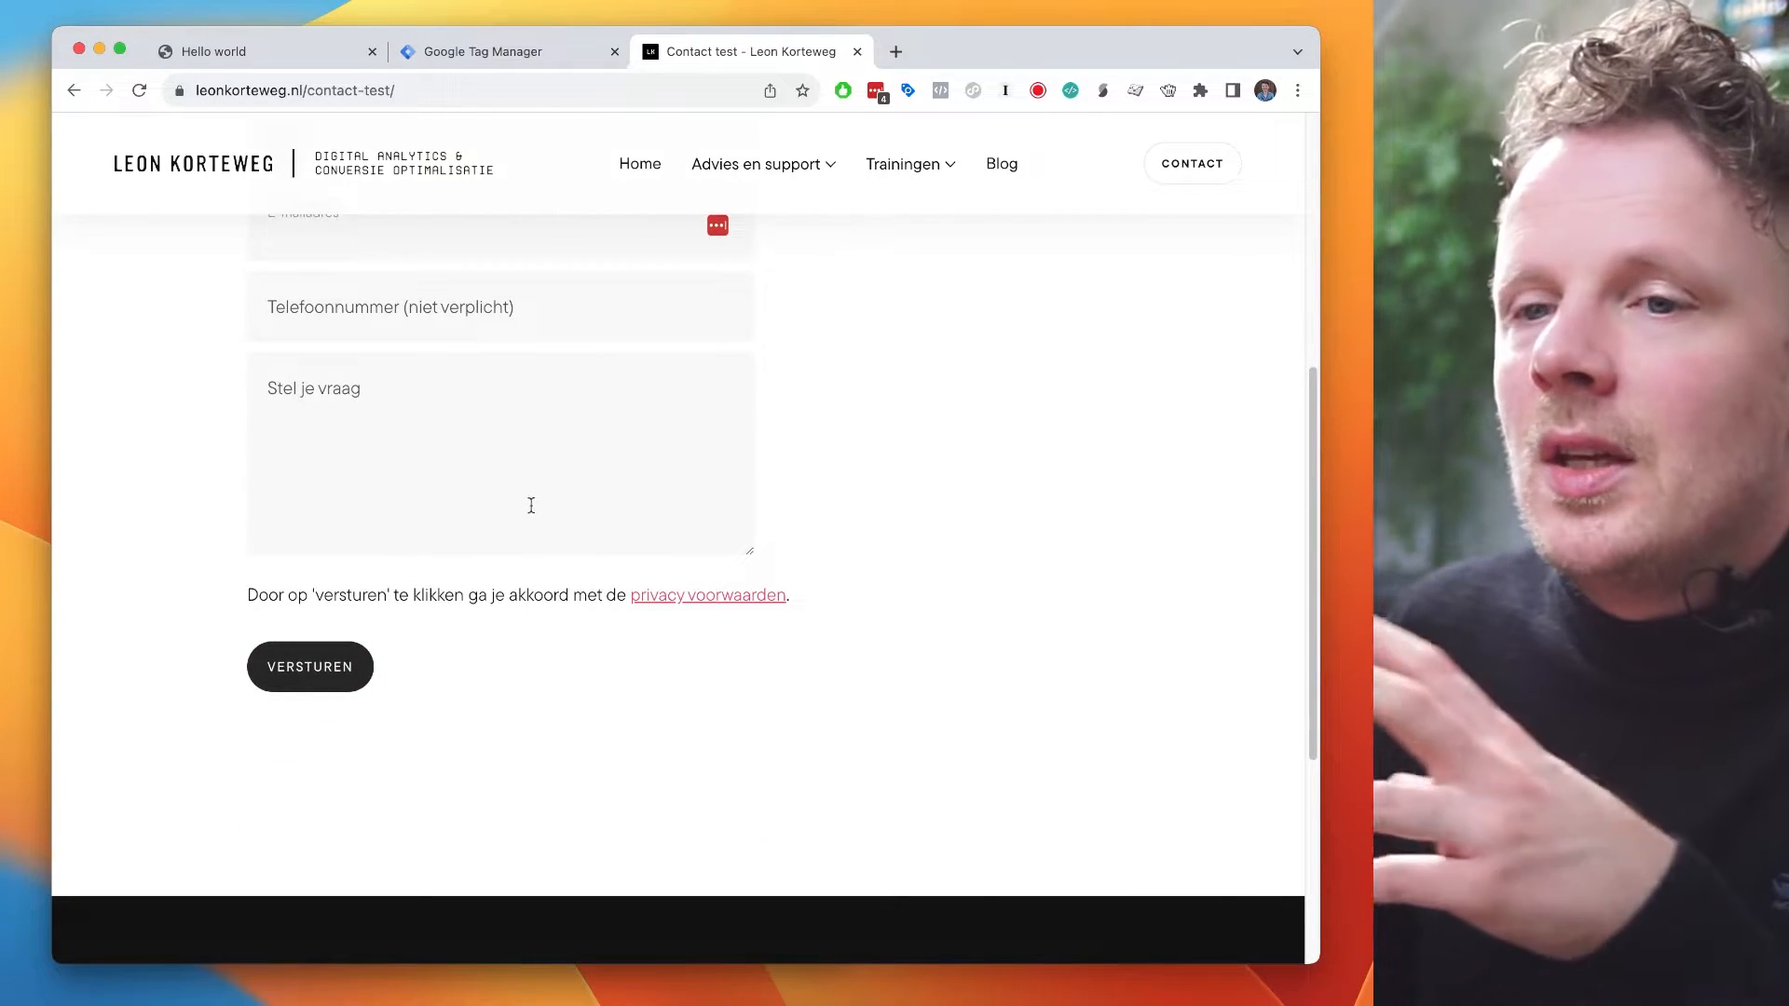
drag(477, 751, 822, 762)
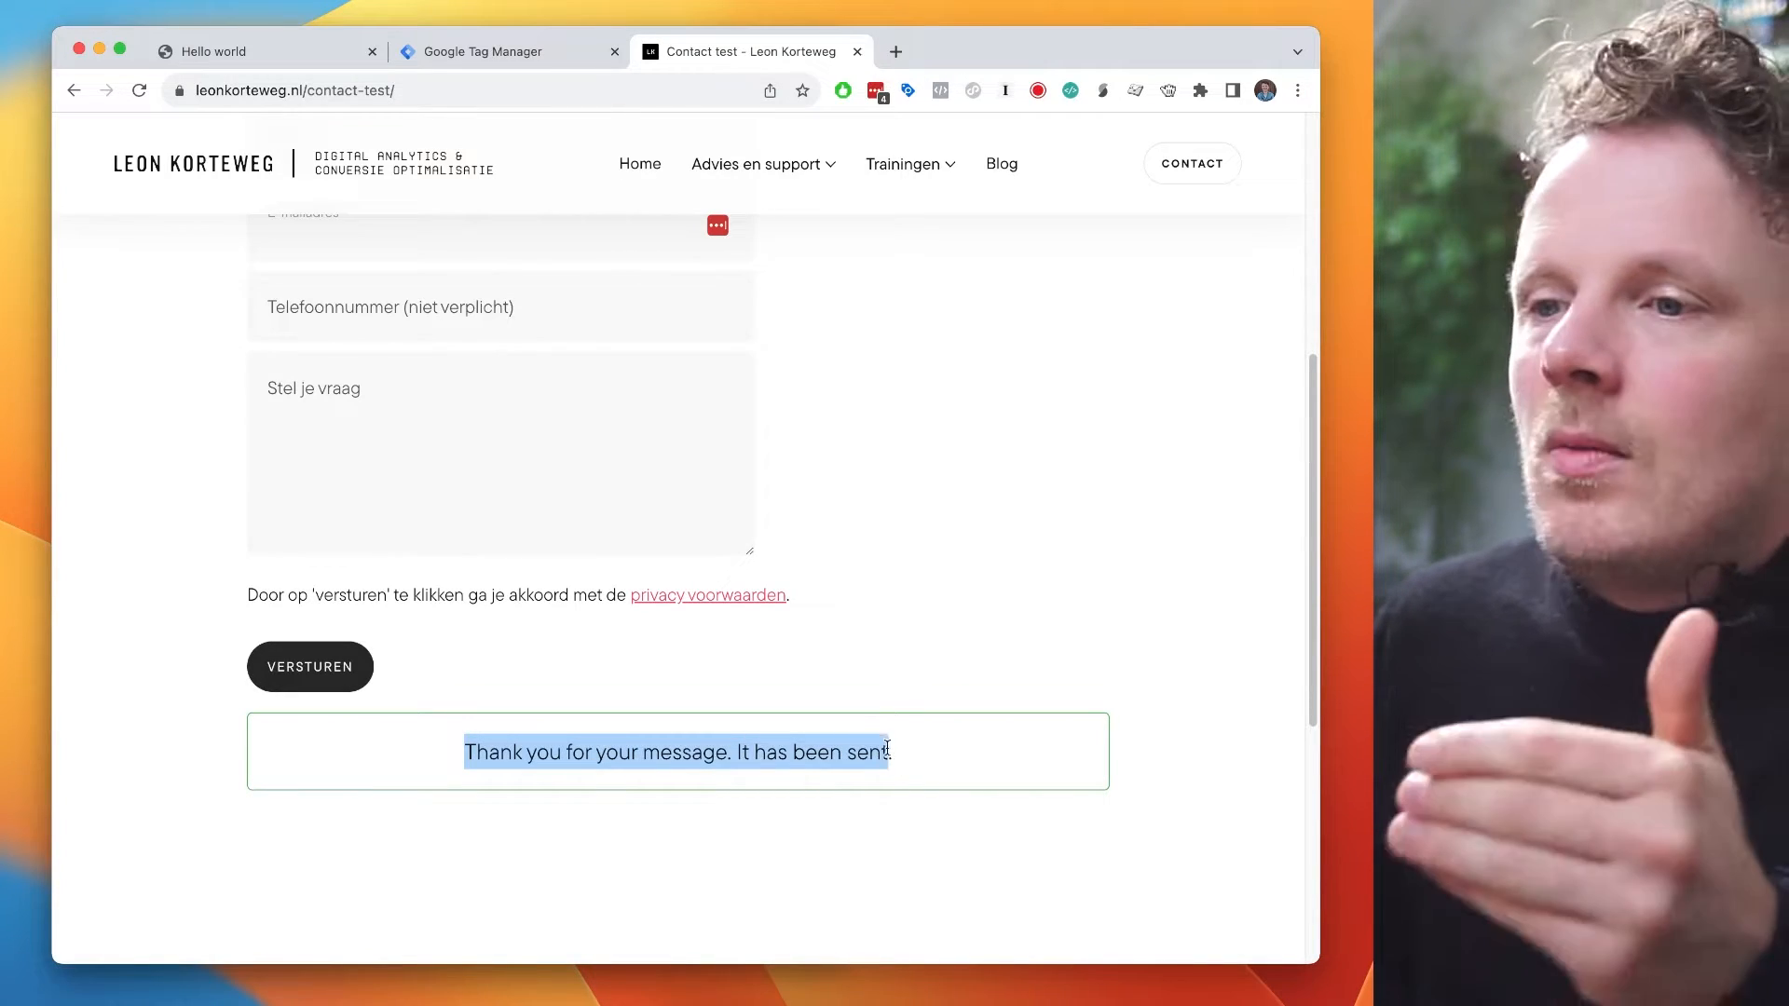
click(901, 751)
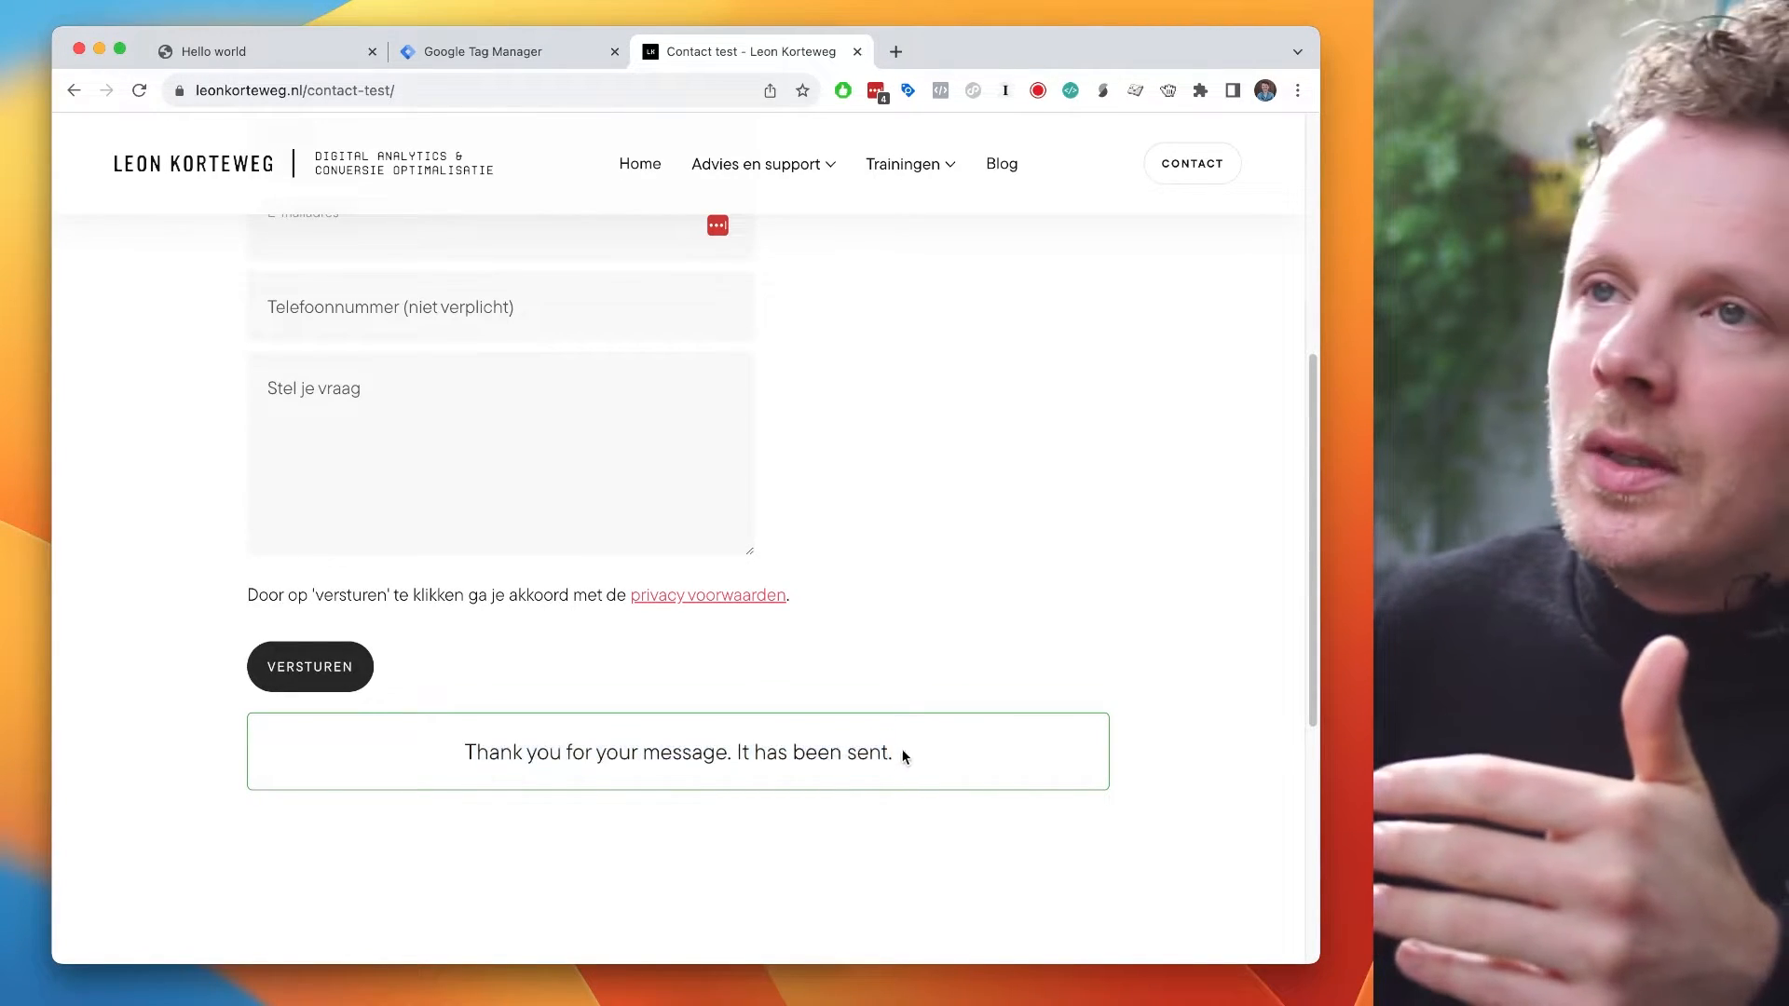
- Return to the Element Visibility trigger in Google Tag Manager and set its selection method to CSS Selector
click(499, 53)
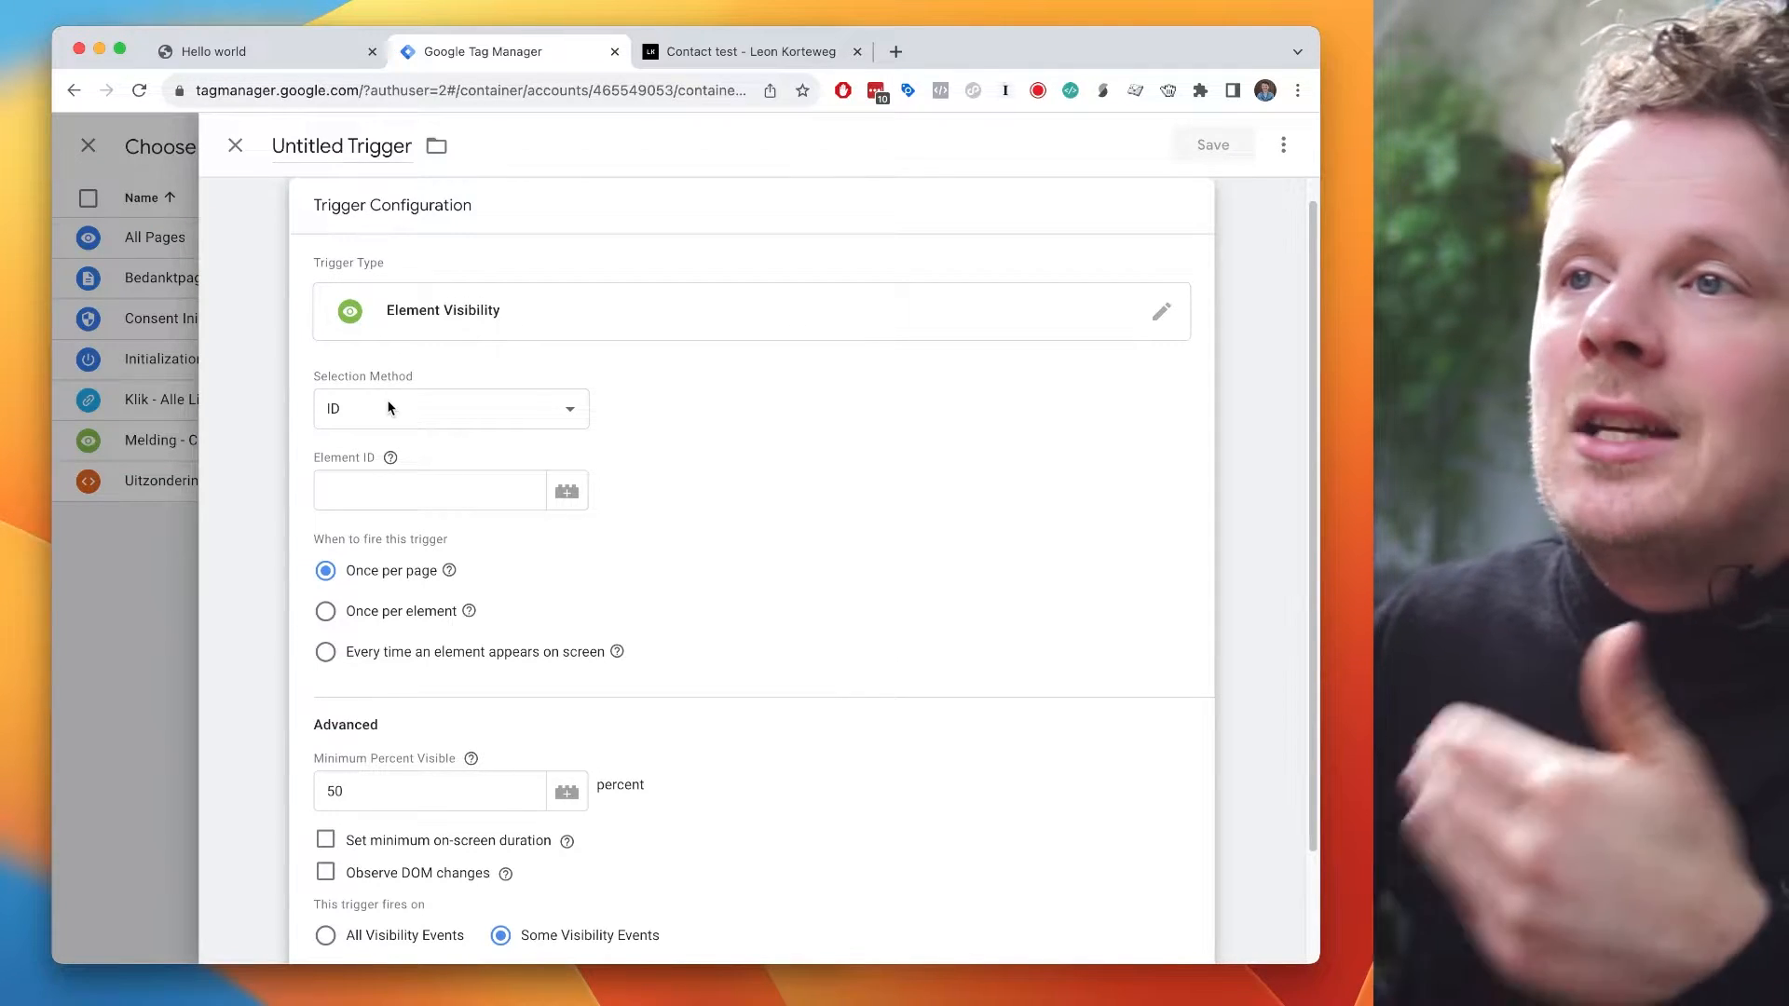
click(802, 51)
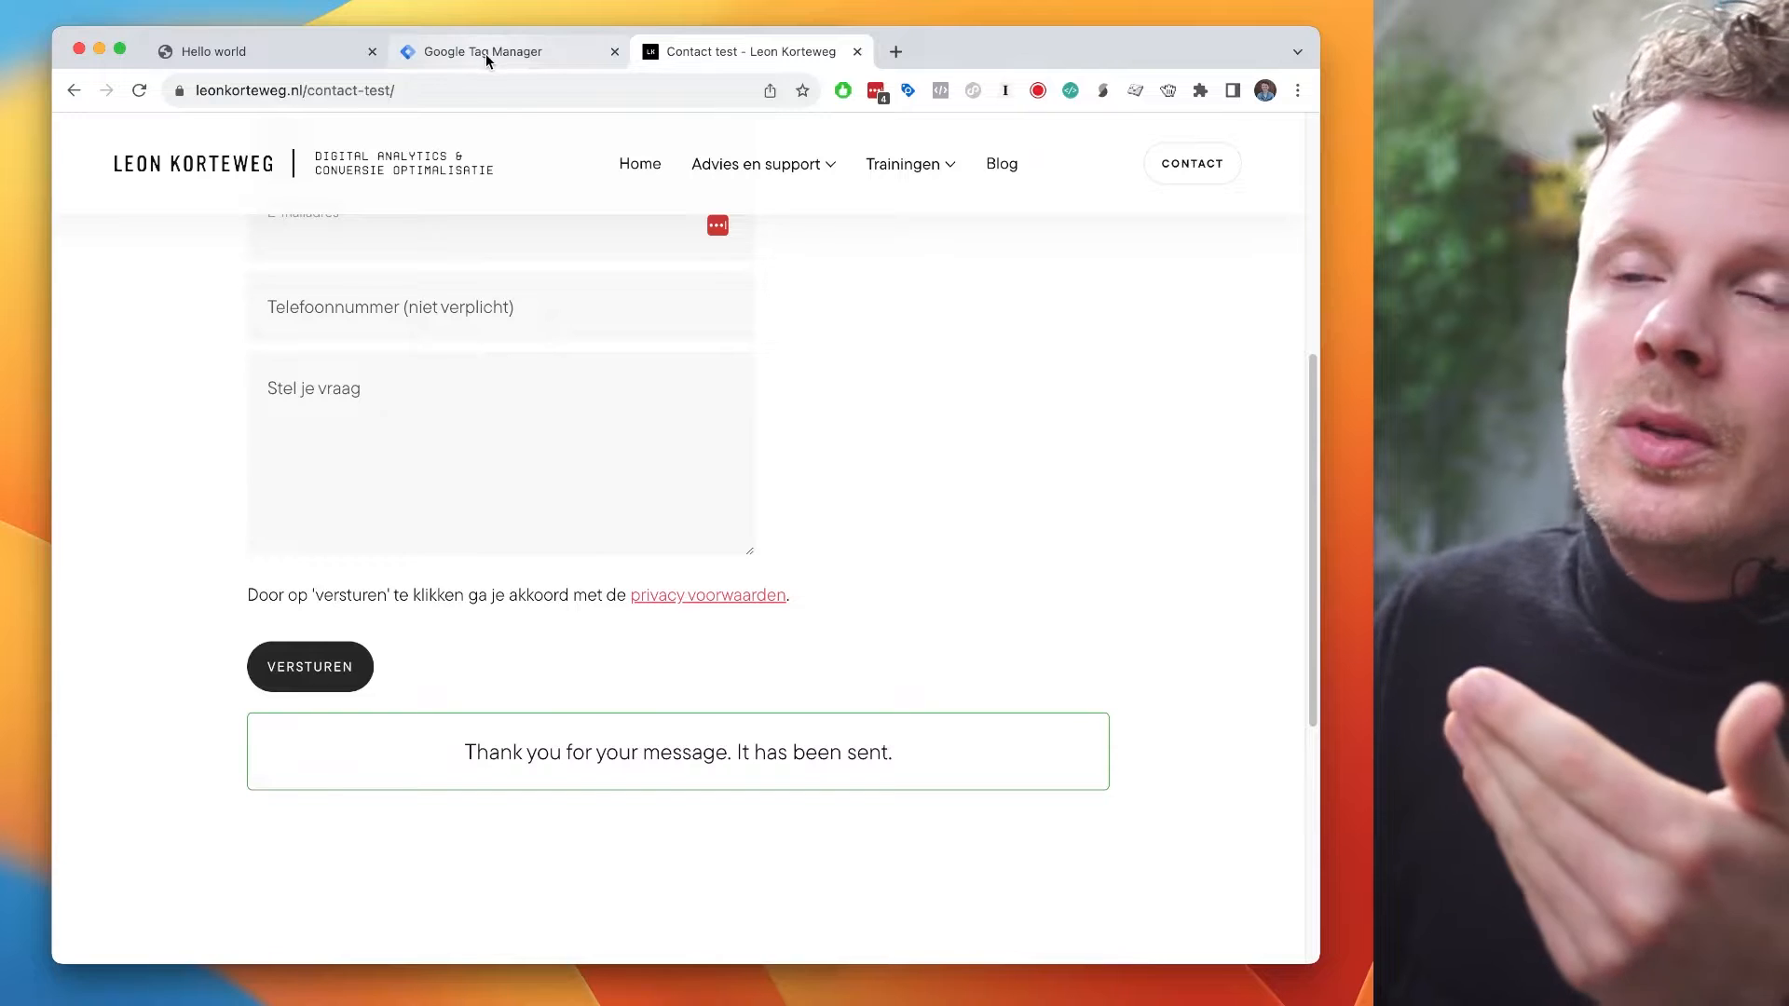
click(484, 53)
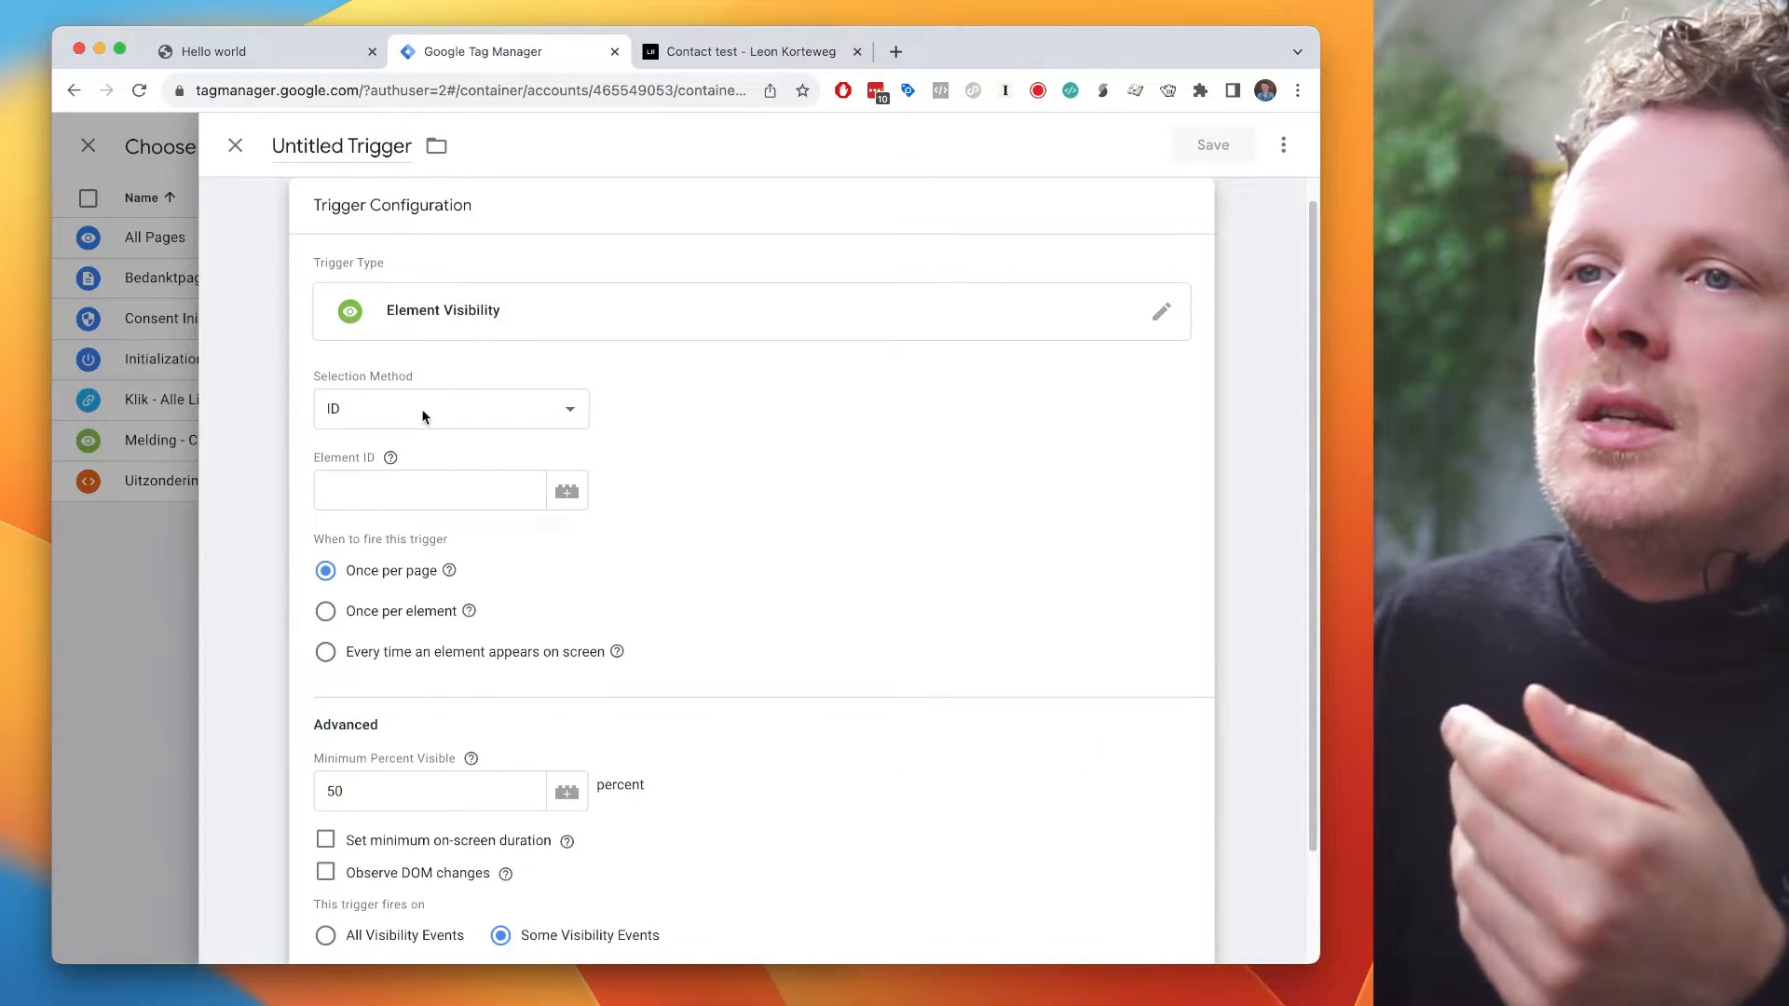
click(382, 410)
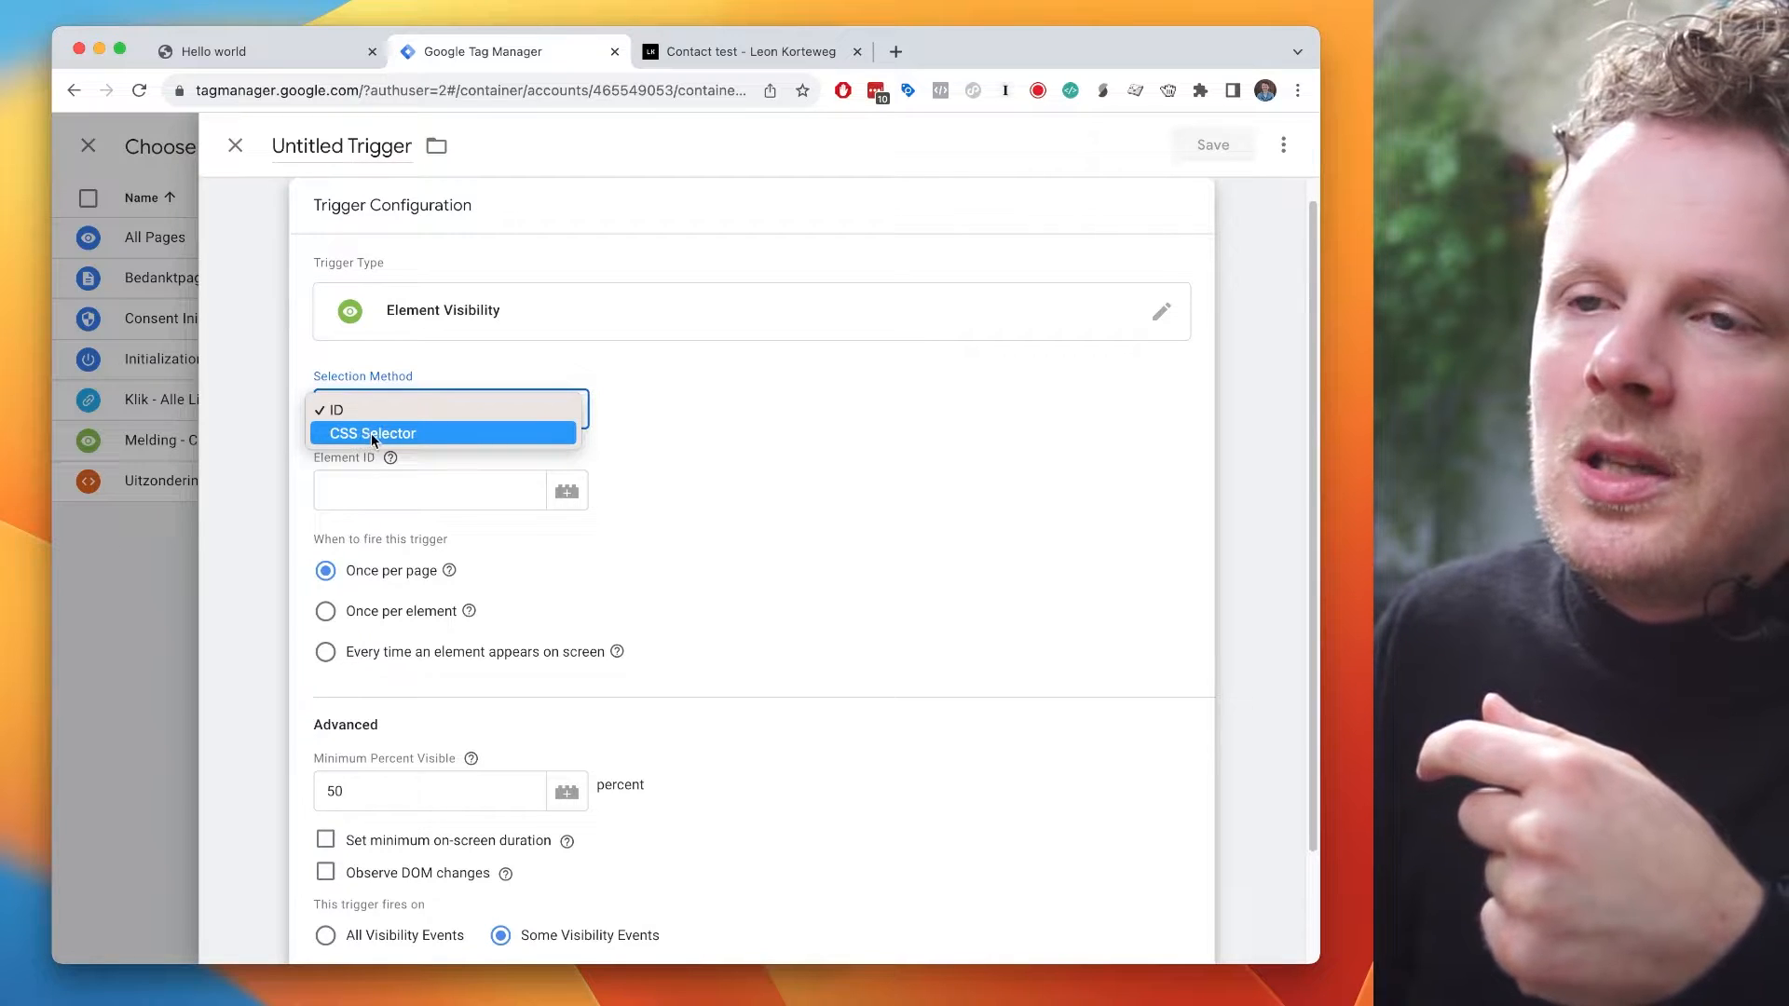
click(382, 433)
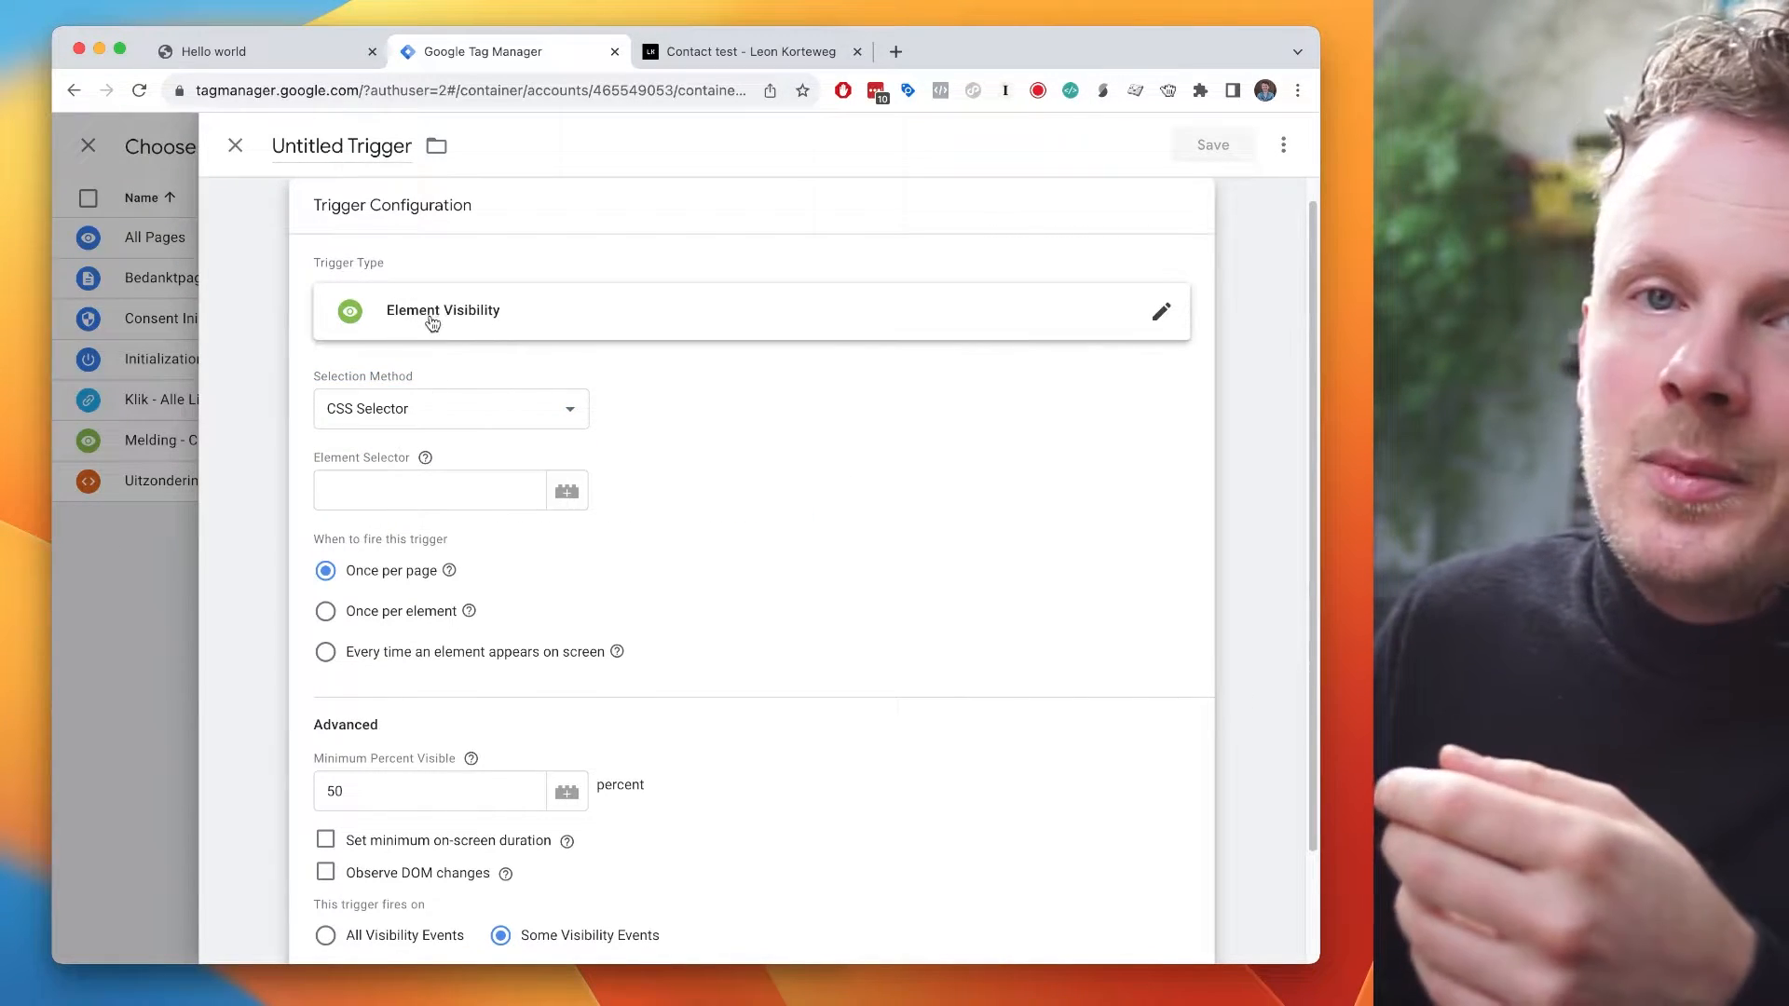
- Change the trigger type to Form Submission and try both the All Forms and Some Forms firing options
click(443, 323)
scroll(835, 652, down, 4)
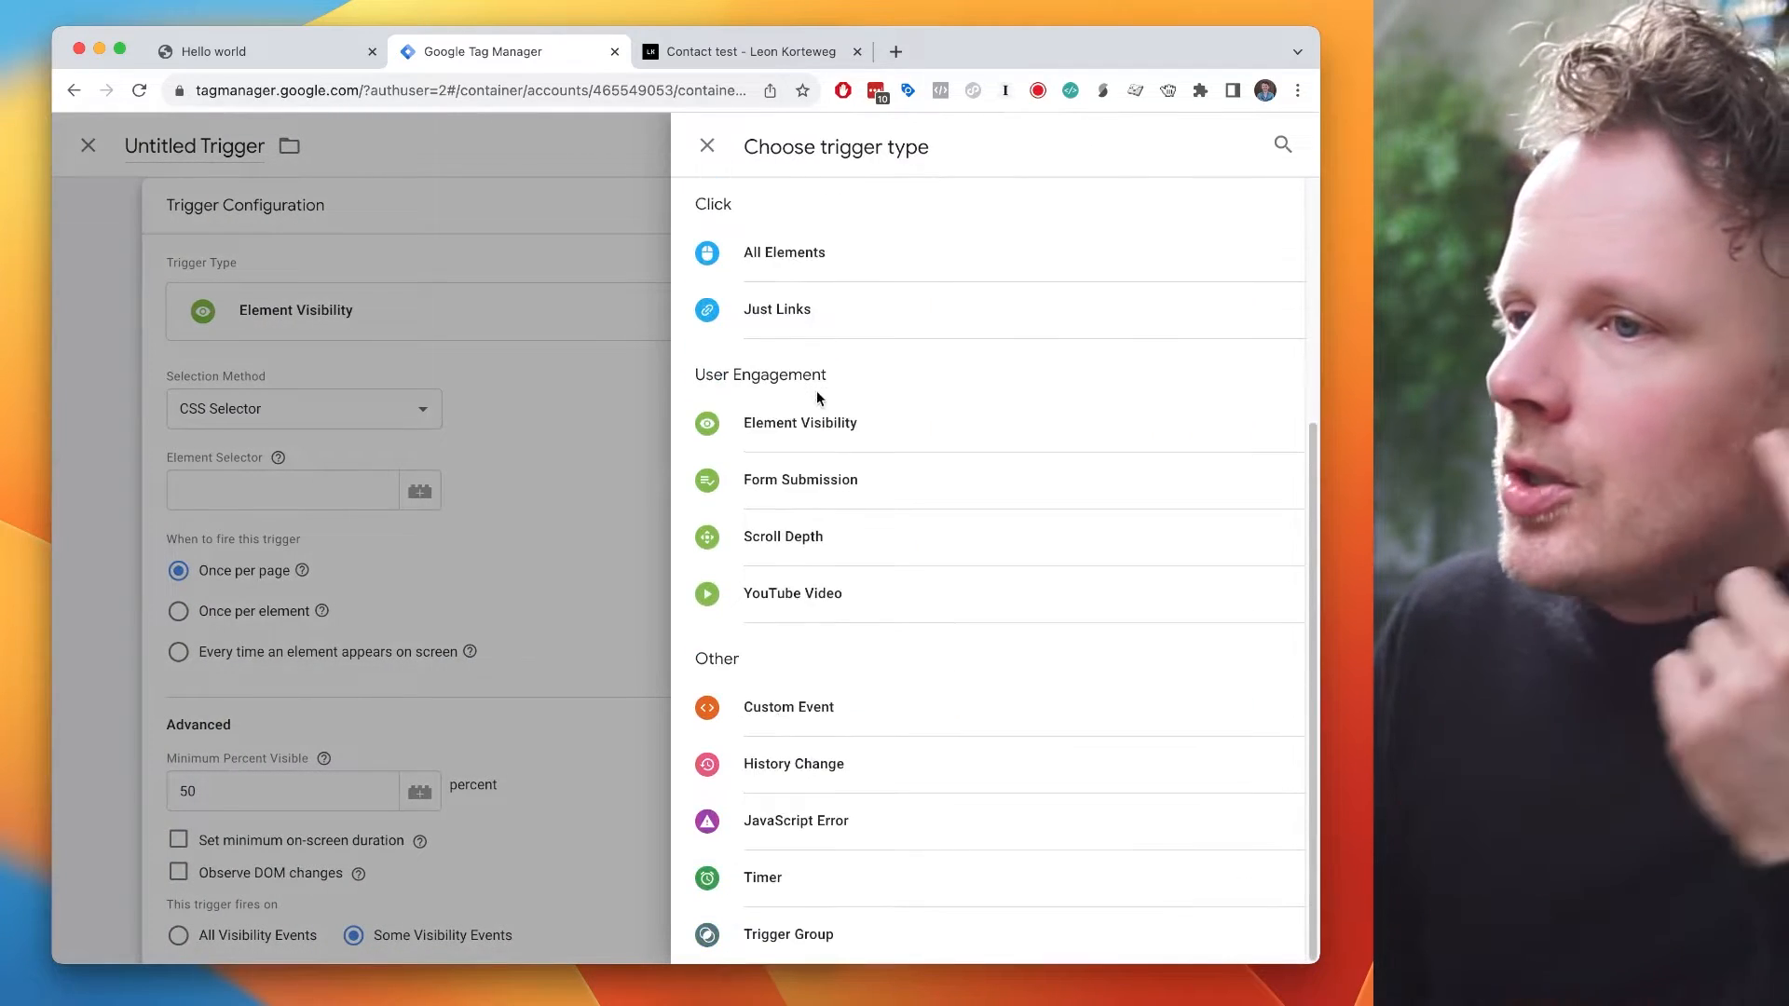
click(854, 493)
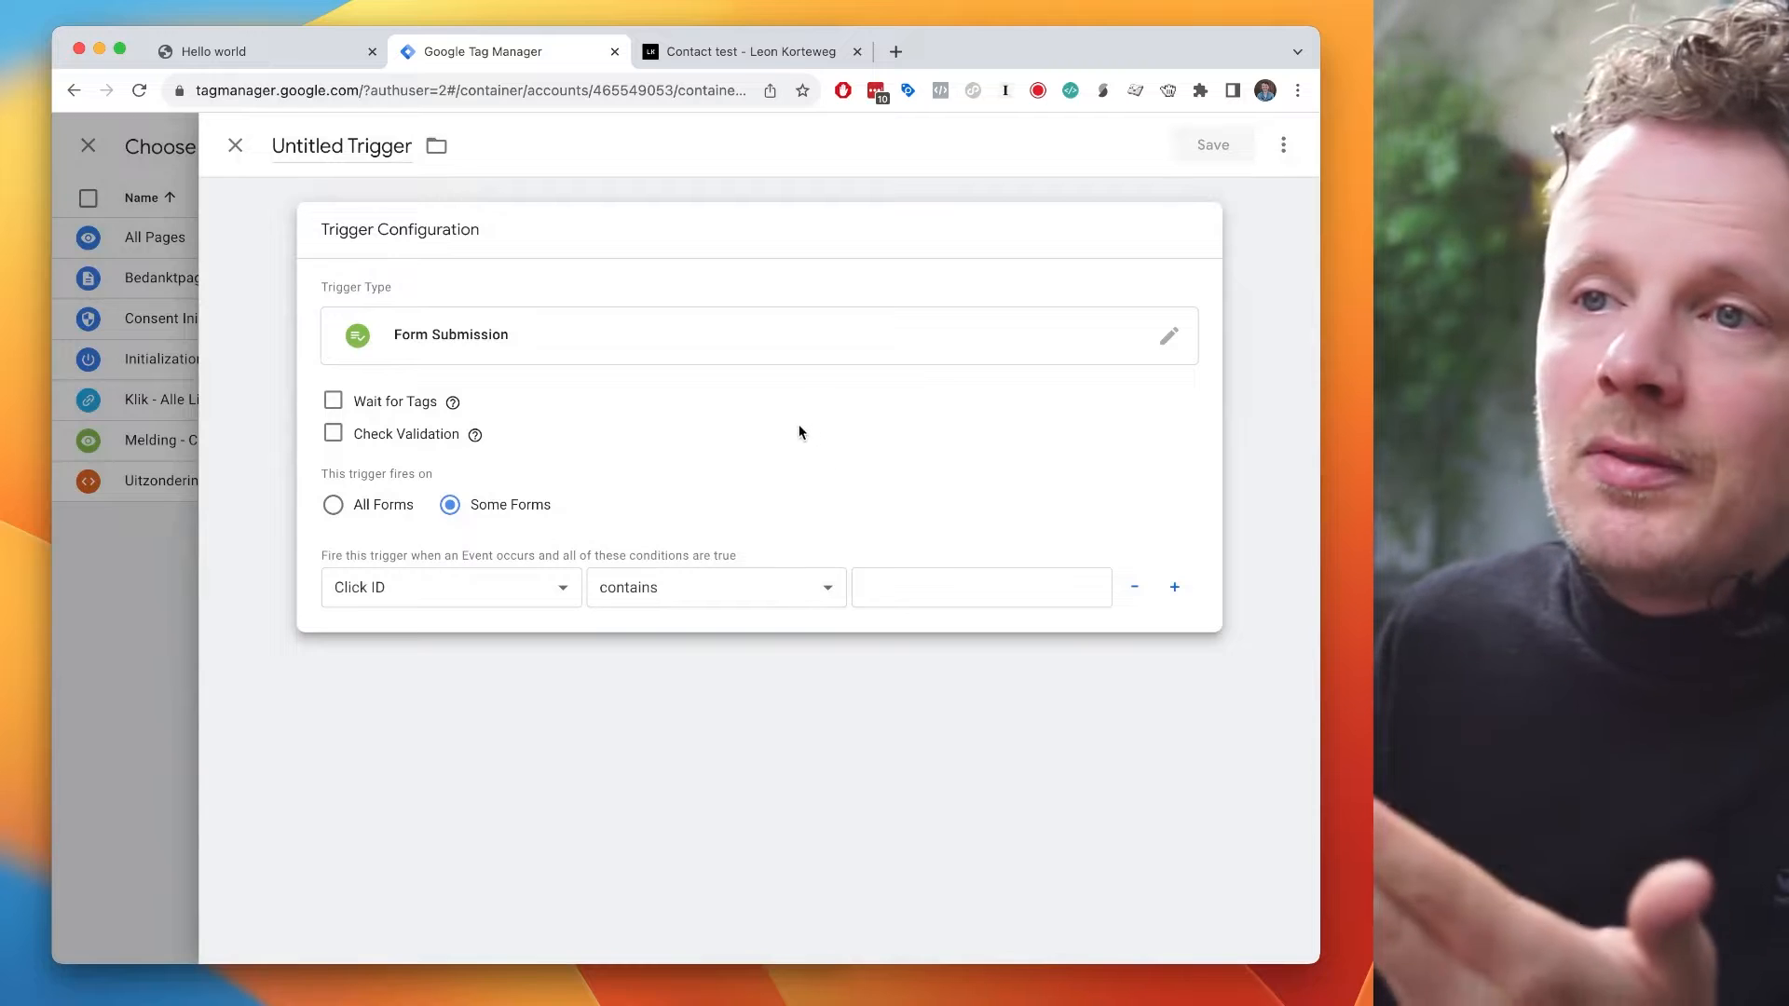
click(489, 589)
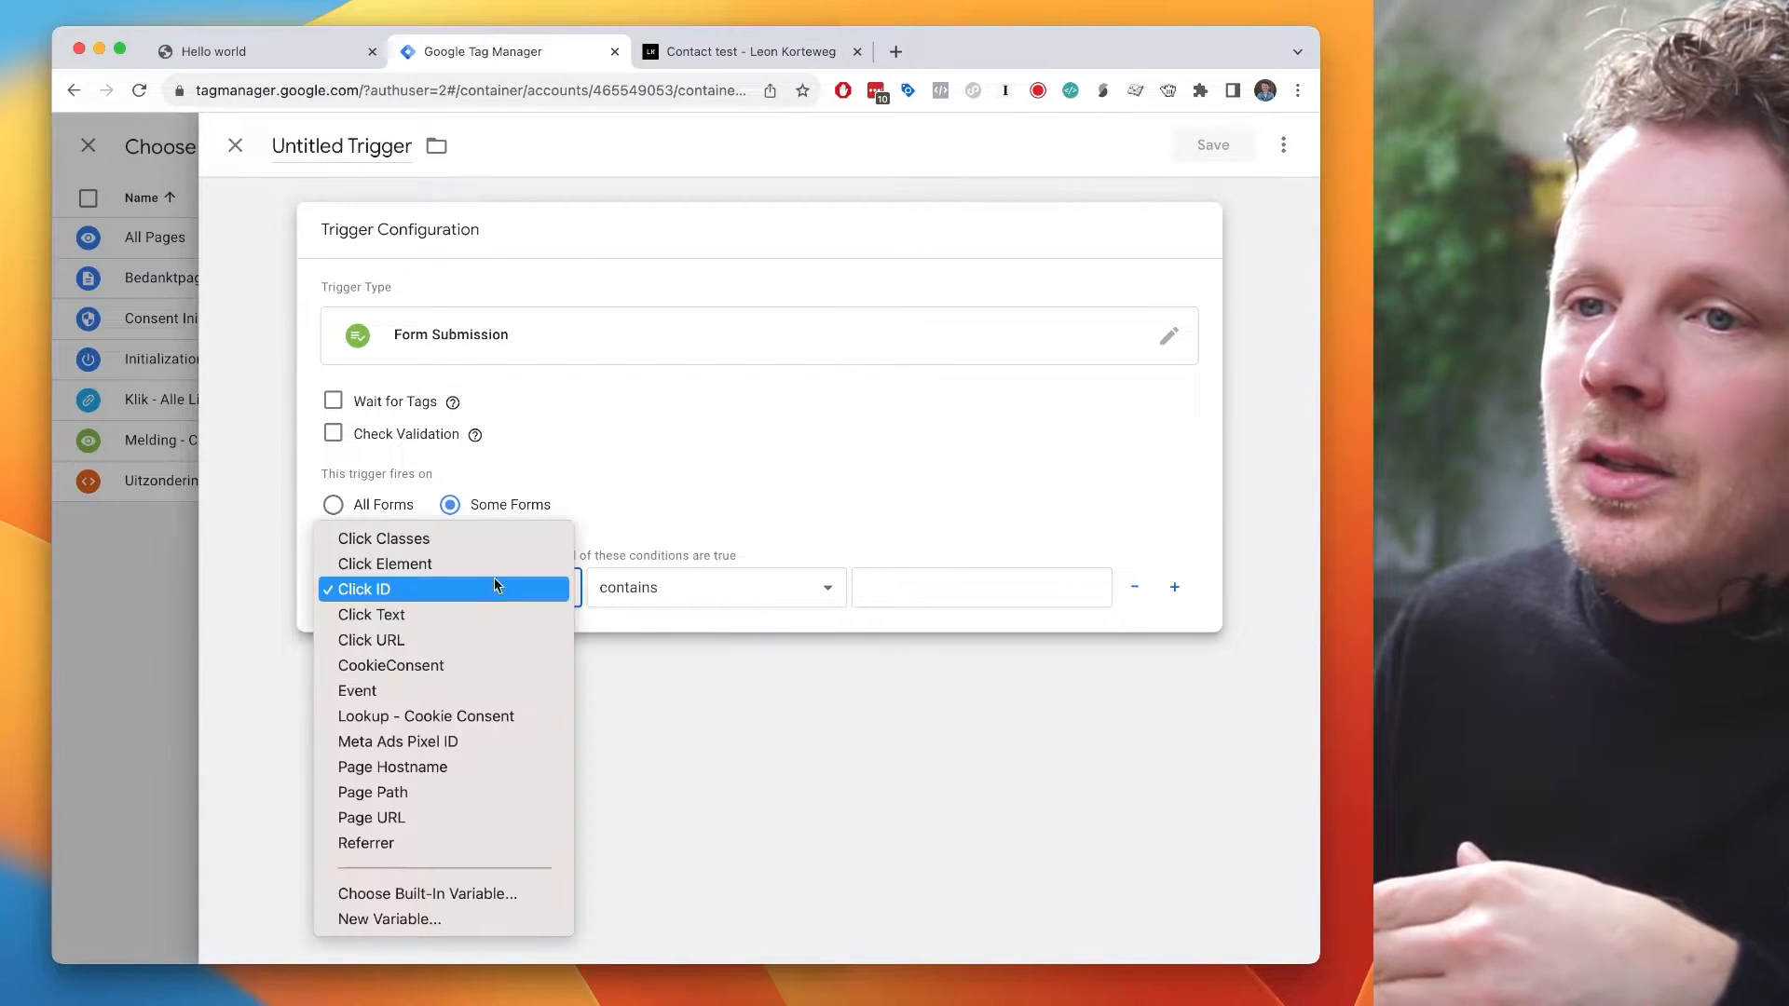
click(341, 509)
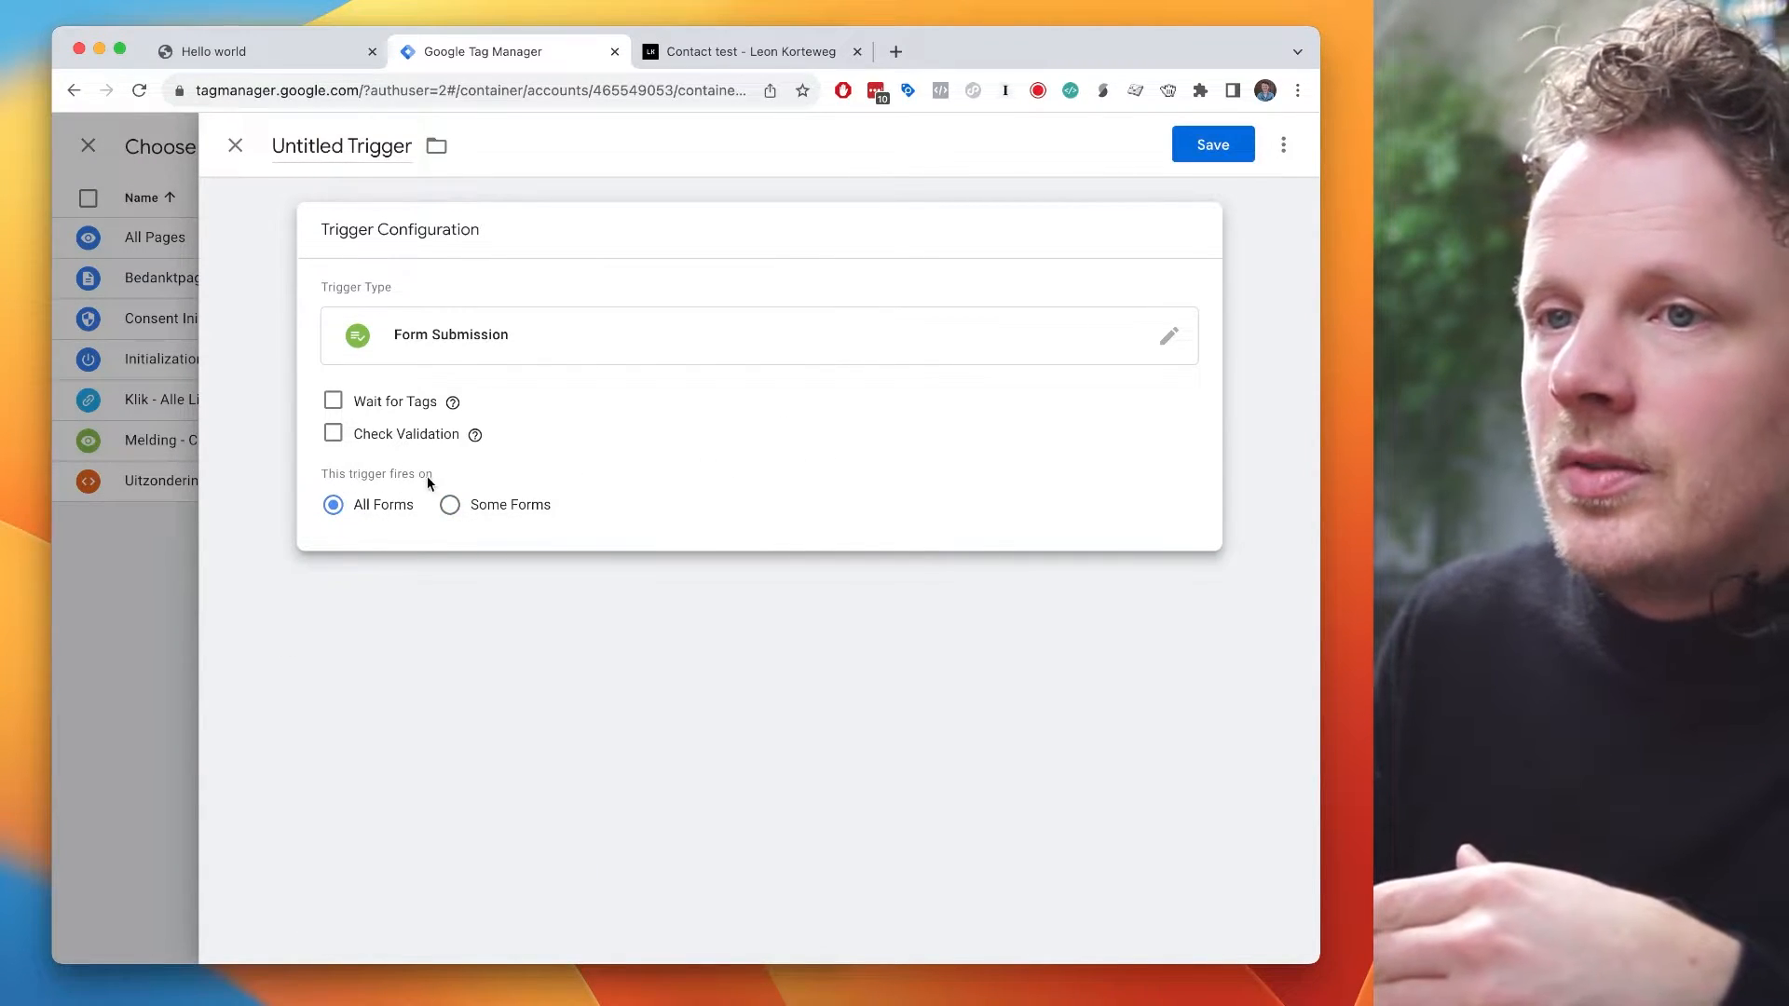
click(493, 508)
- Review the built-in form variables, such as Form ID and Form Classes, available for the trigger's firing condition
click(466, 589)
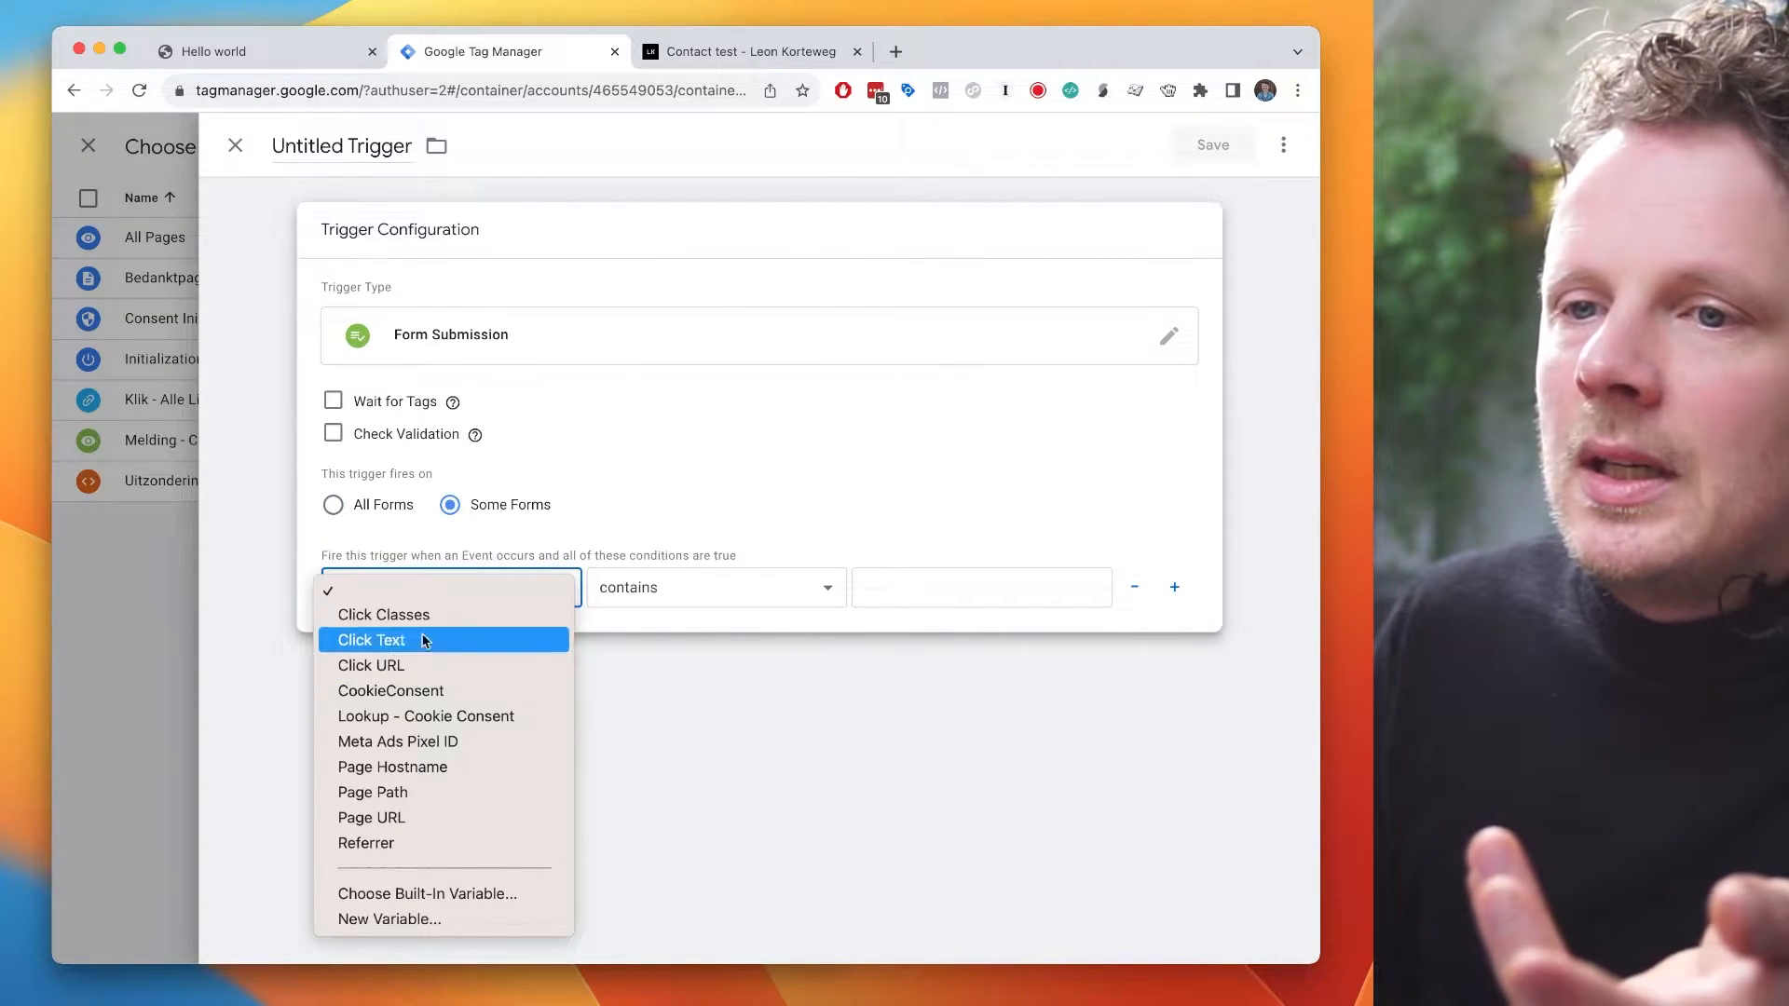
click(414, 891)
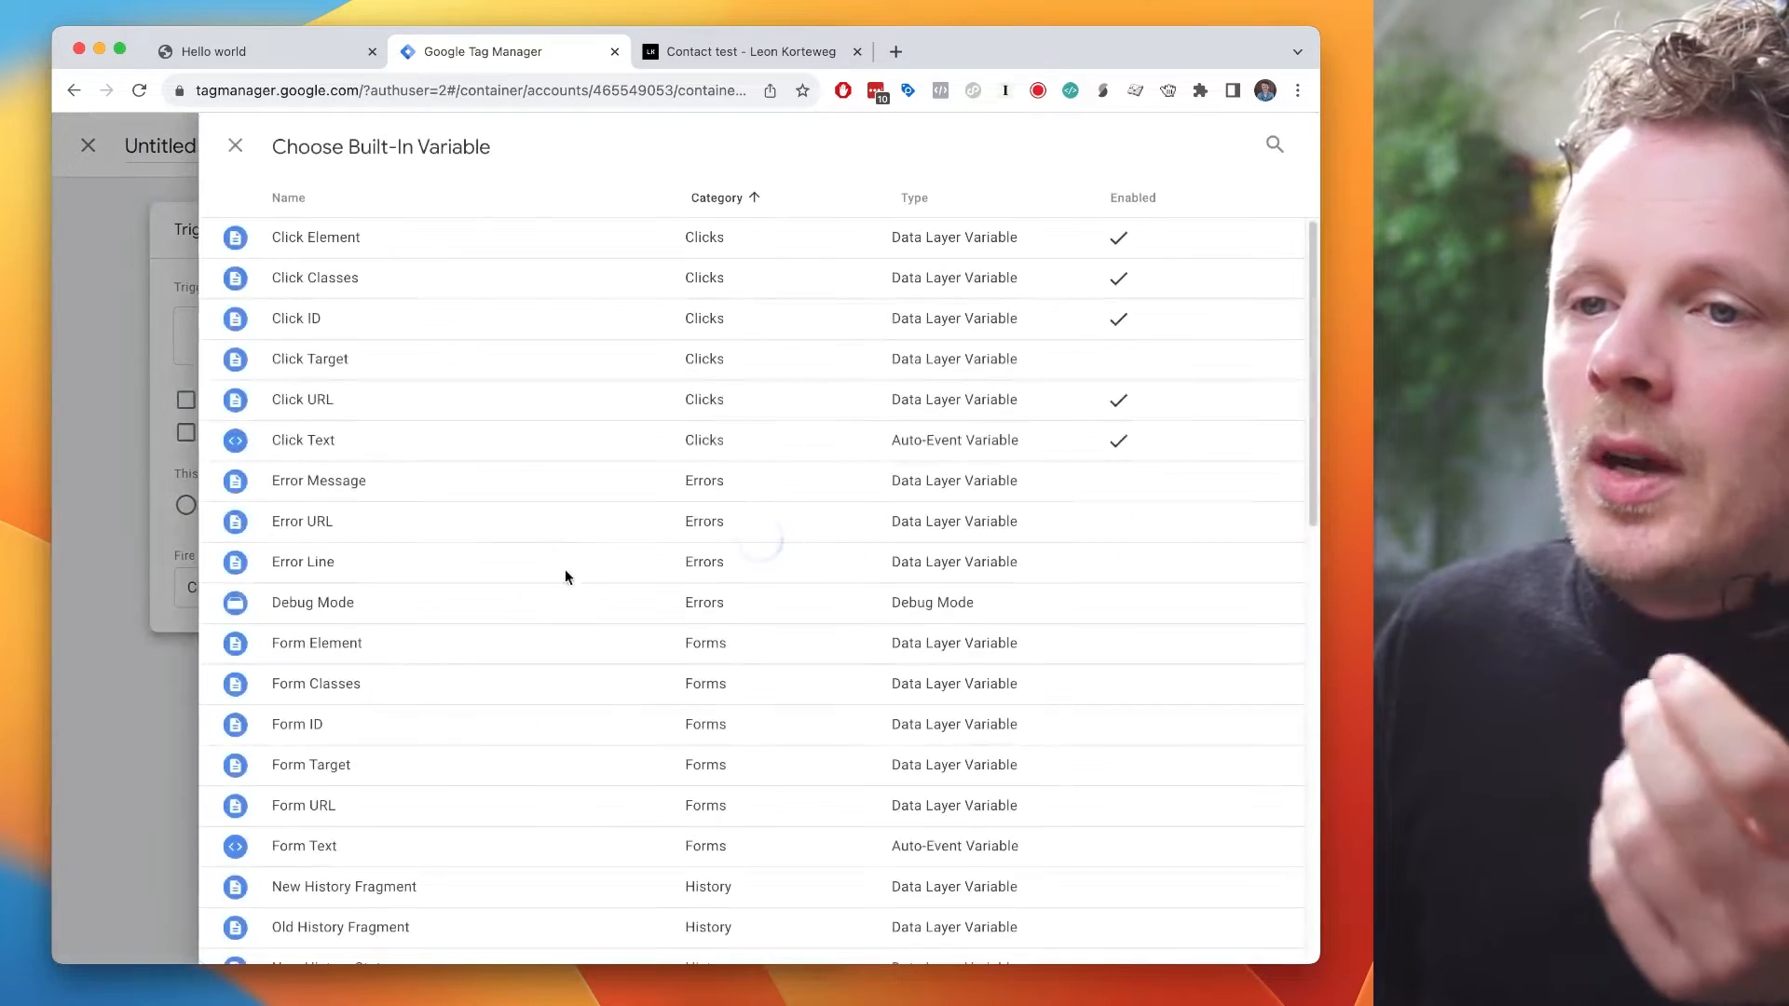
scroll(531, 750, down, 2)
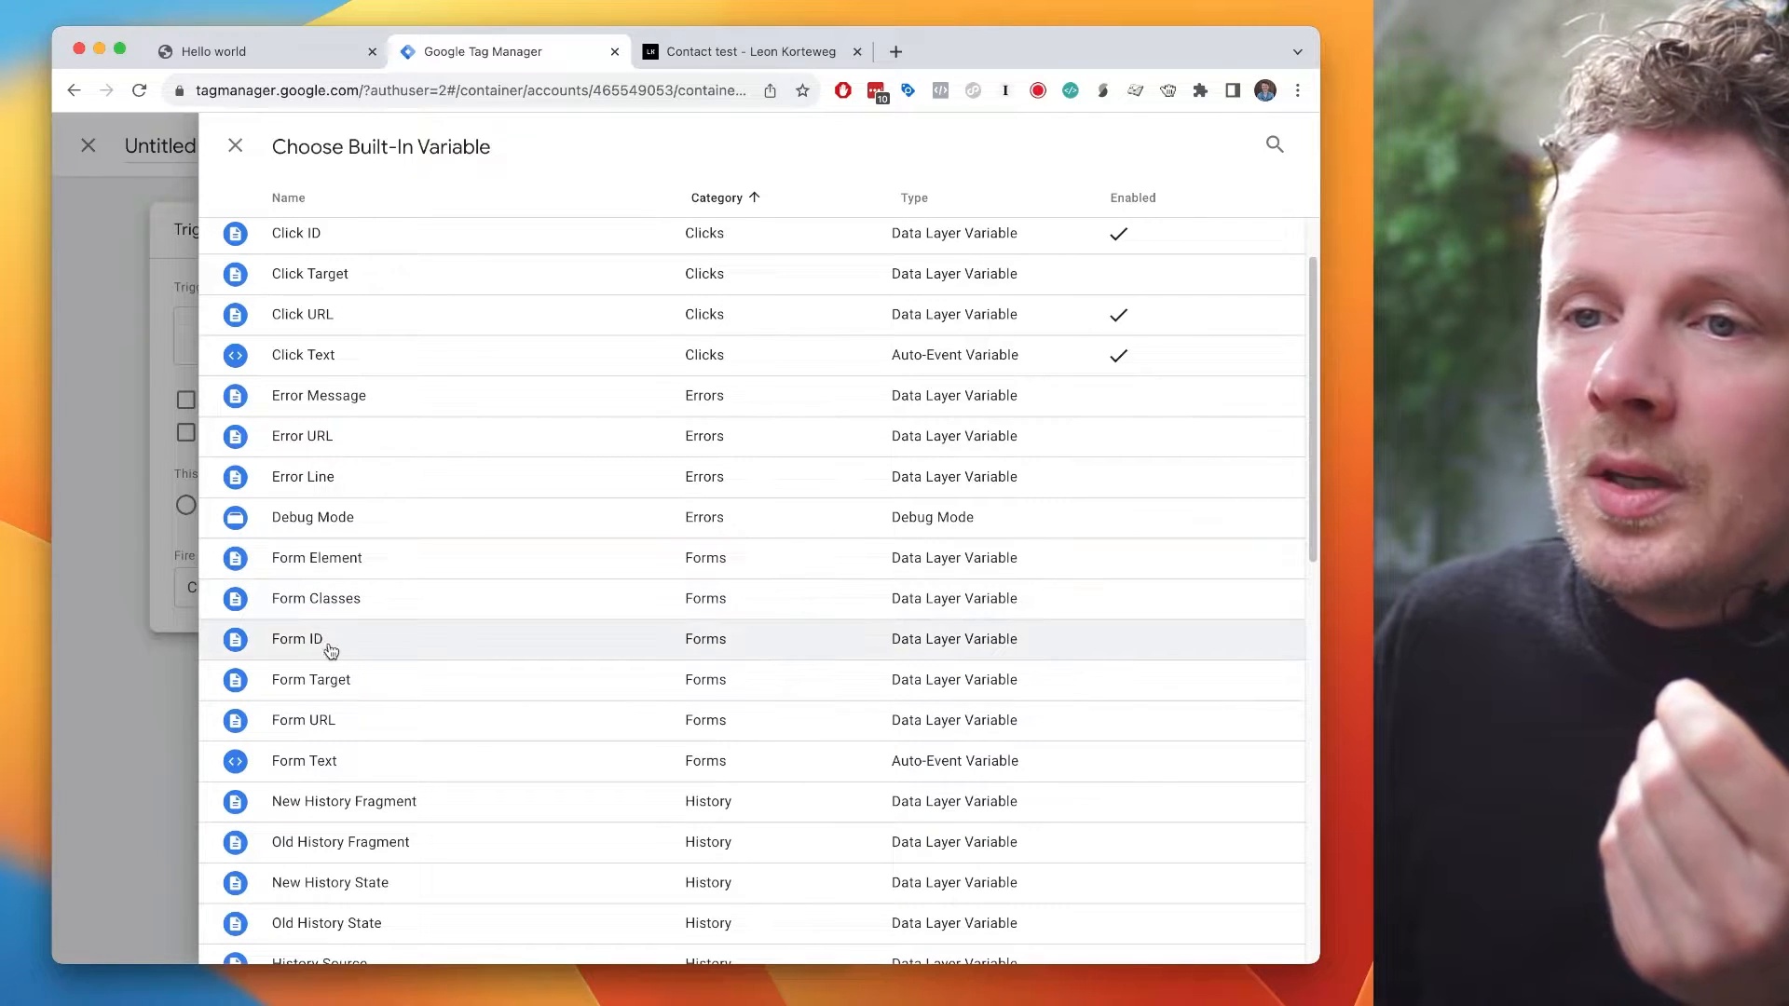
click(172, 483)
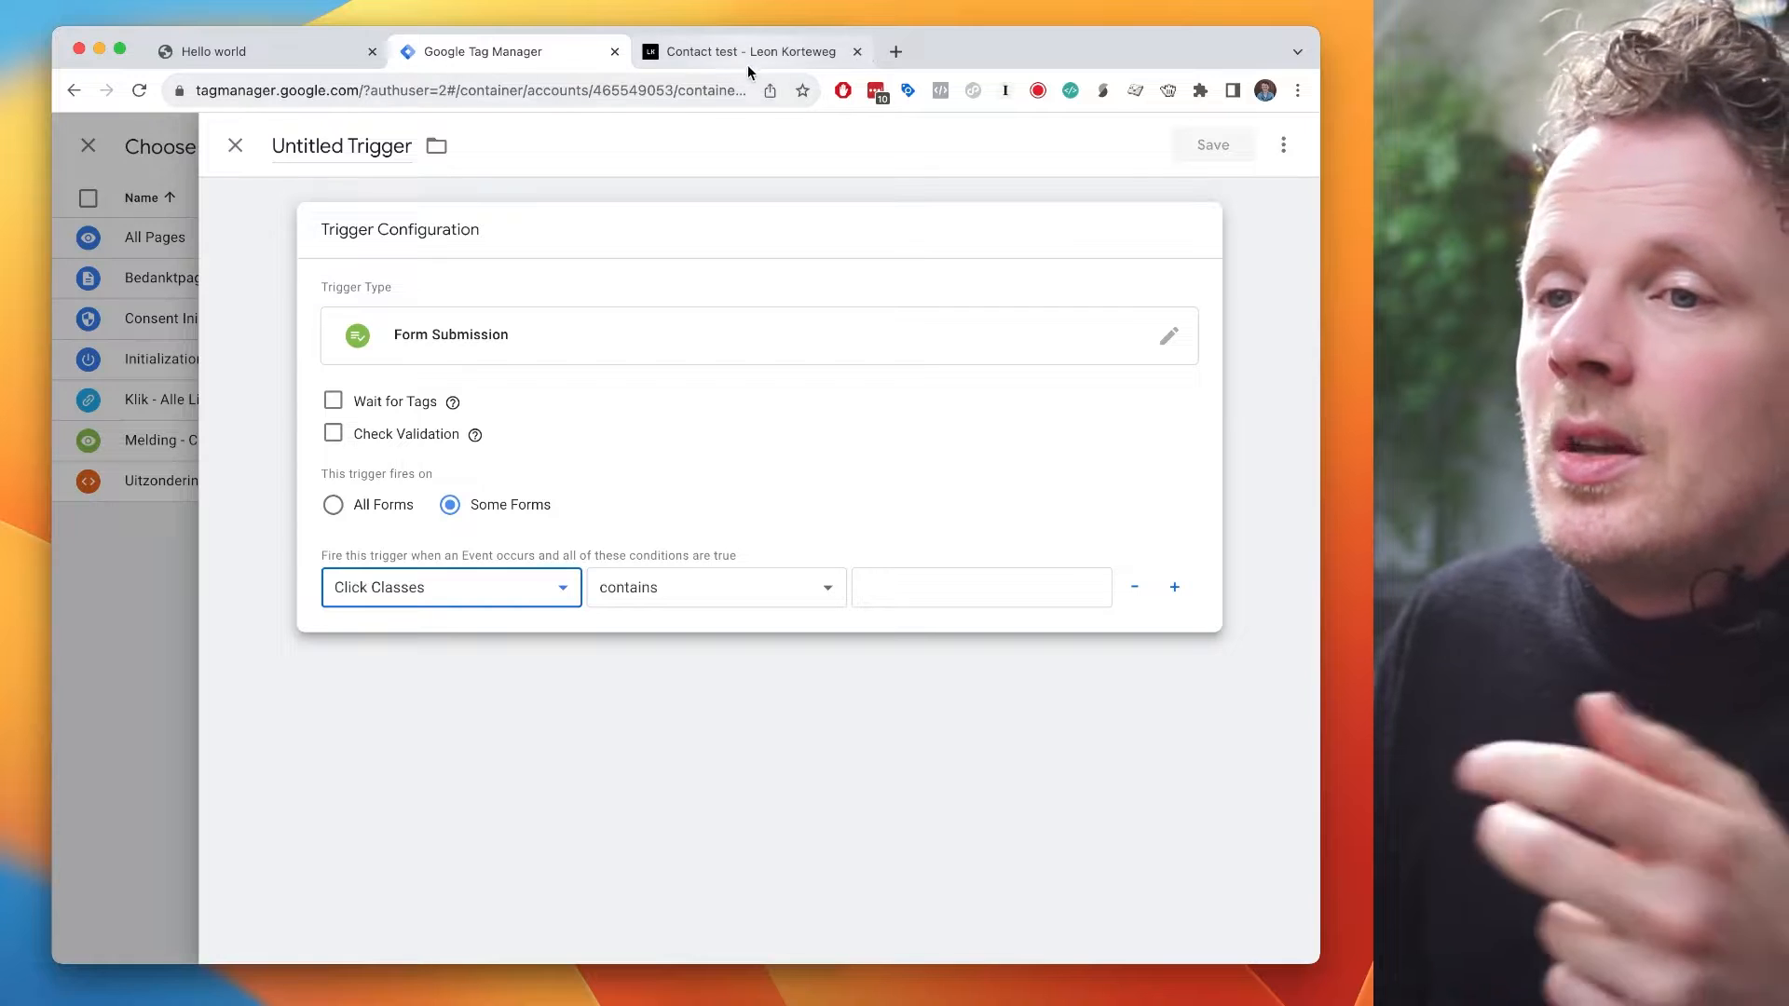
- Compare All Forms with Some Forms again and reopen the choice of built-in variables for the firing condition
click(335, 505)
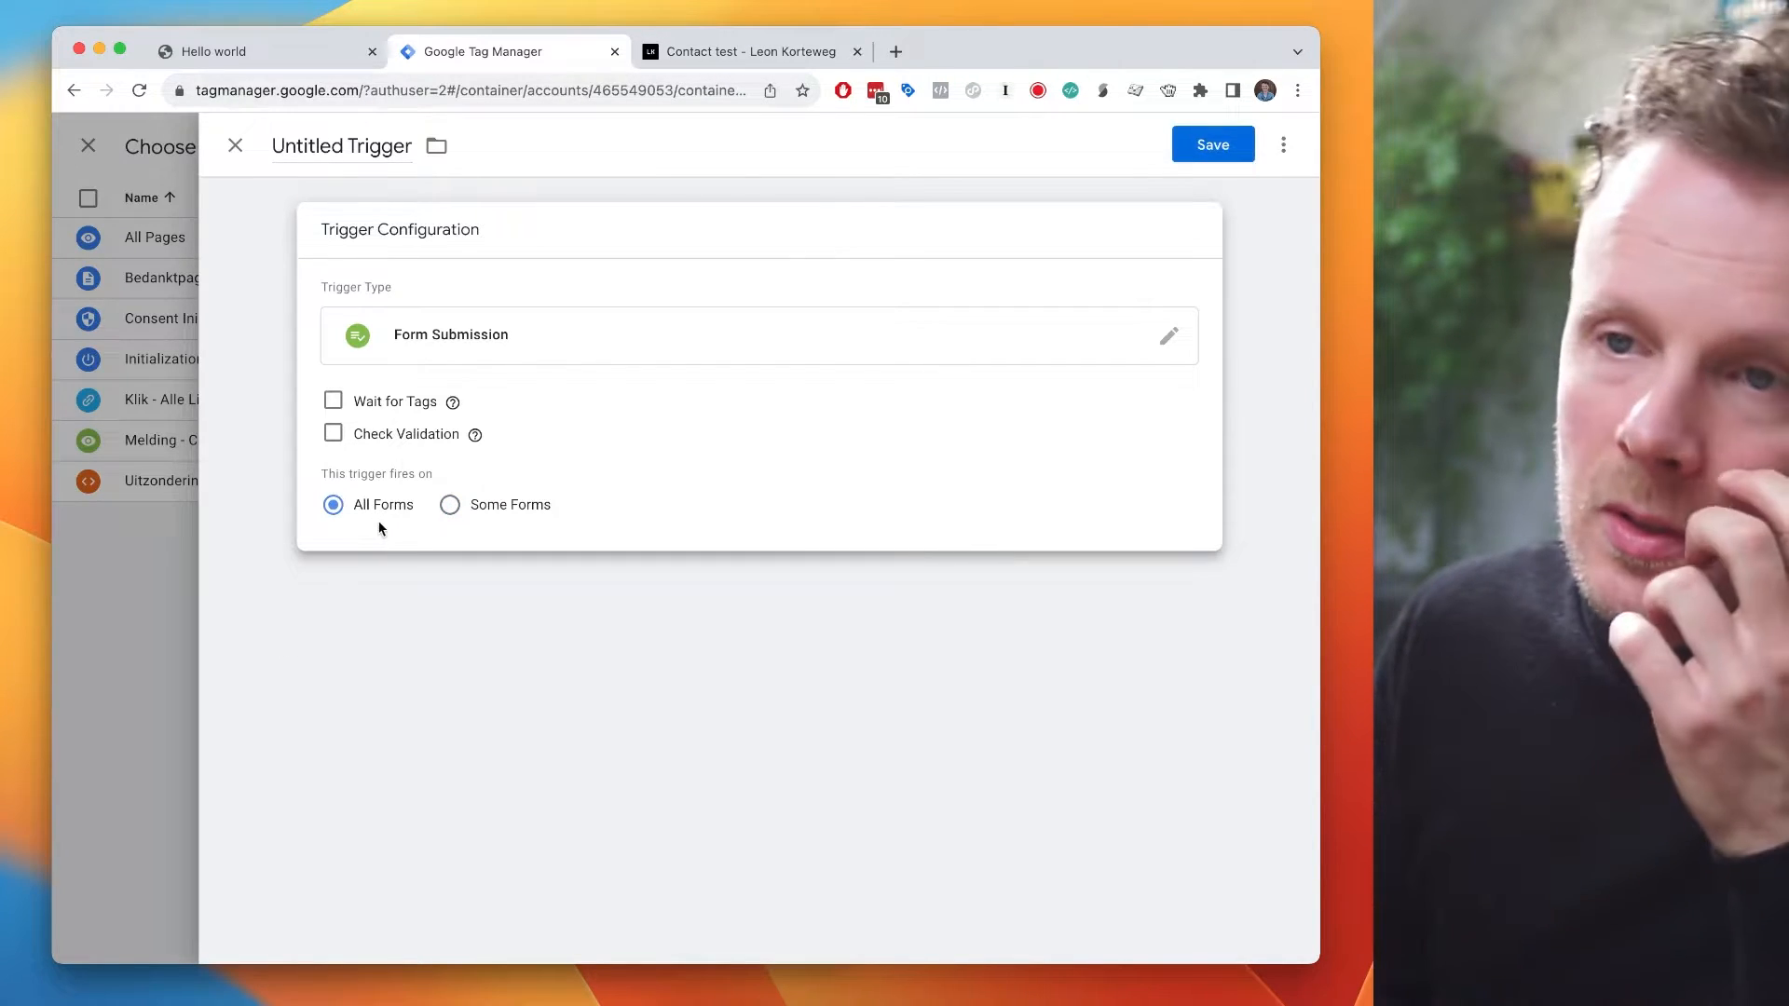
click(485, 504)
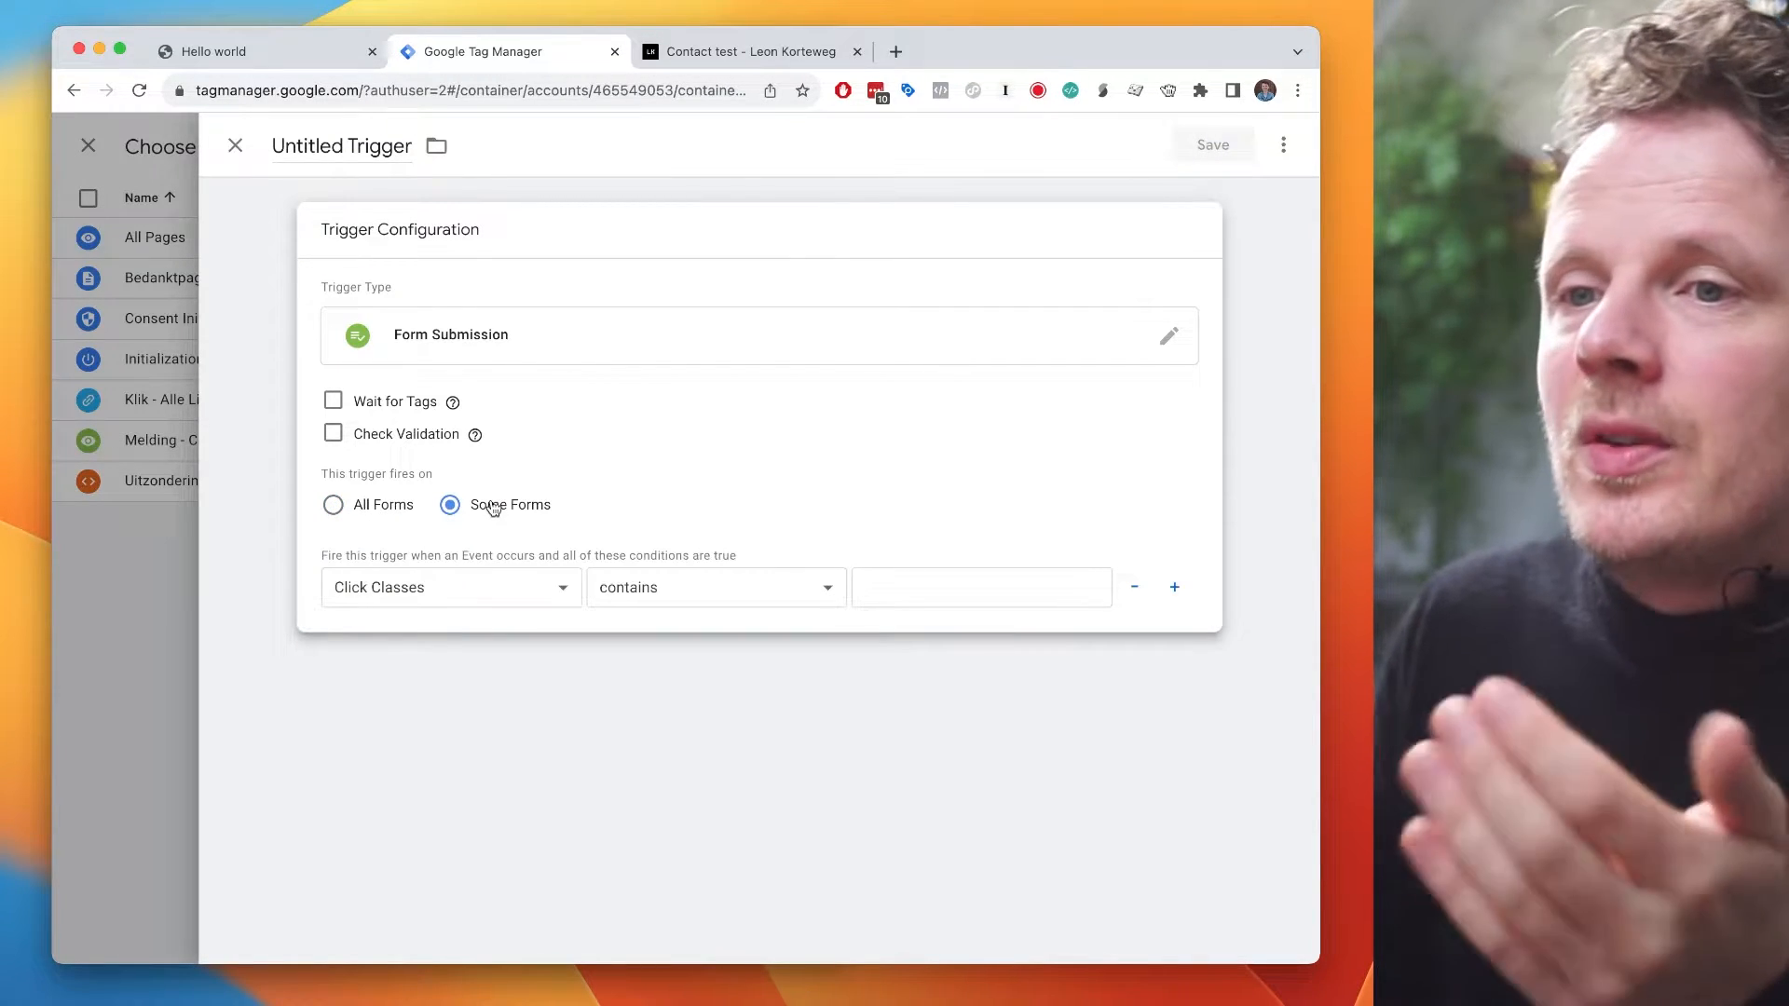
click(431, 589)
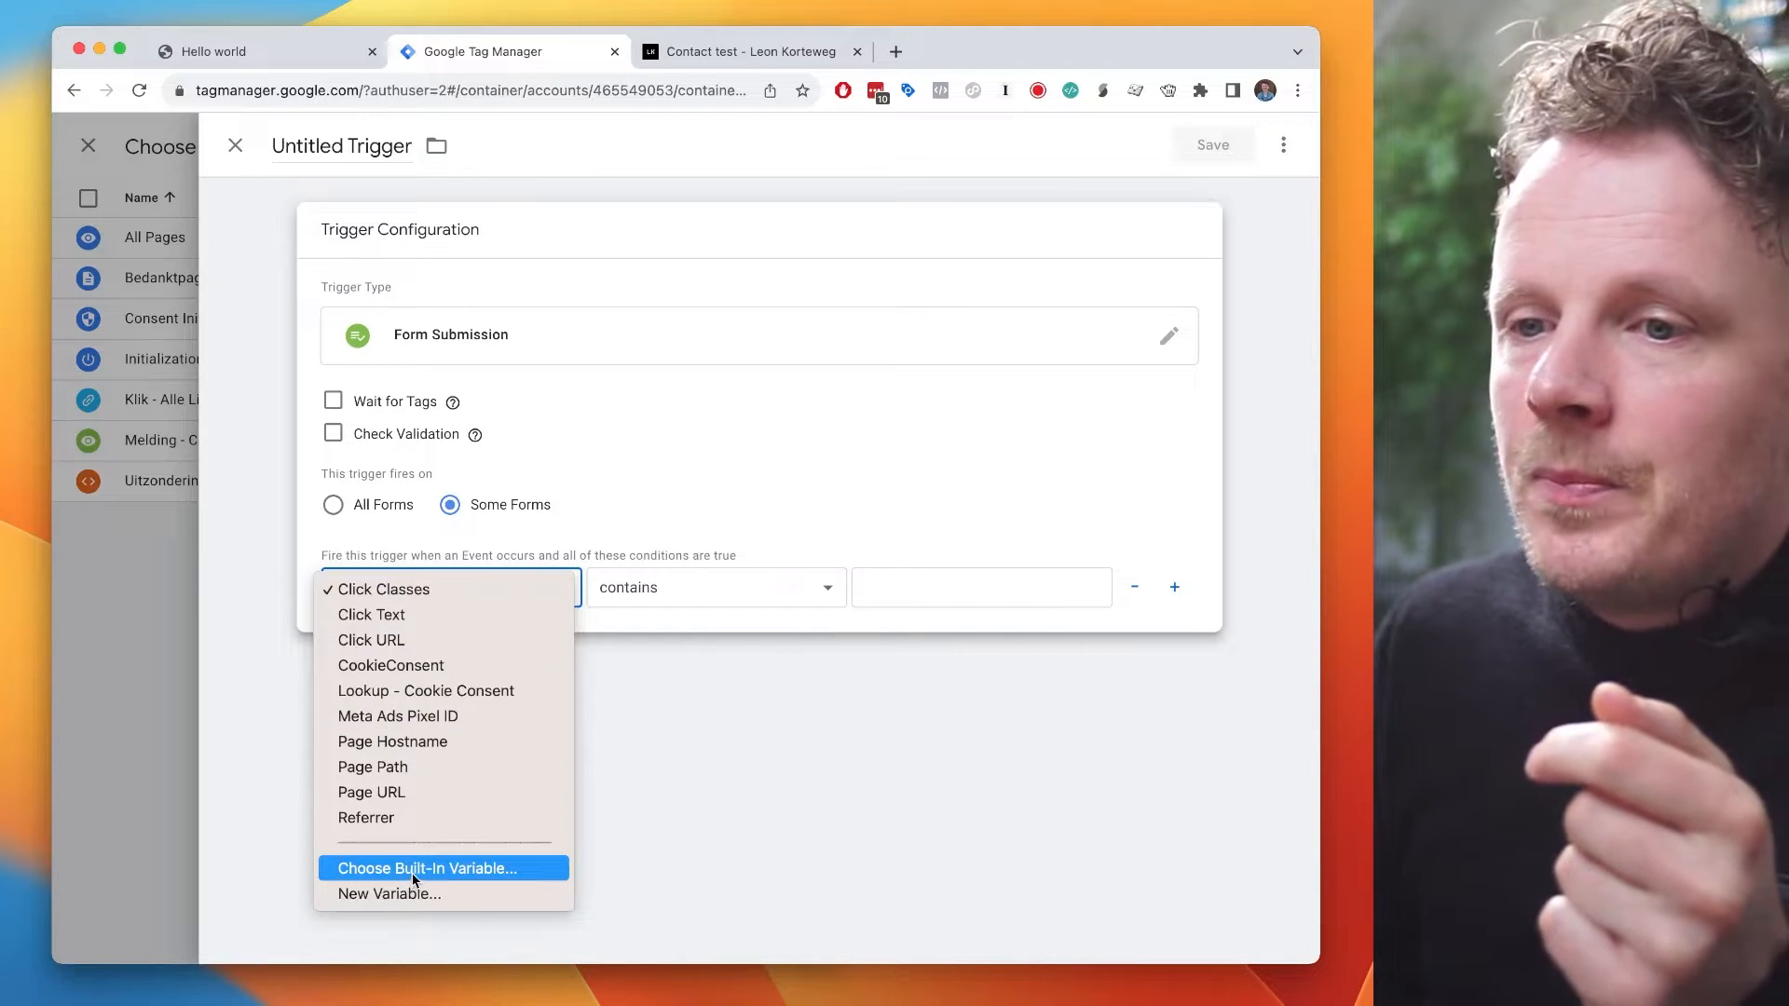
click(417, 870)
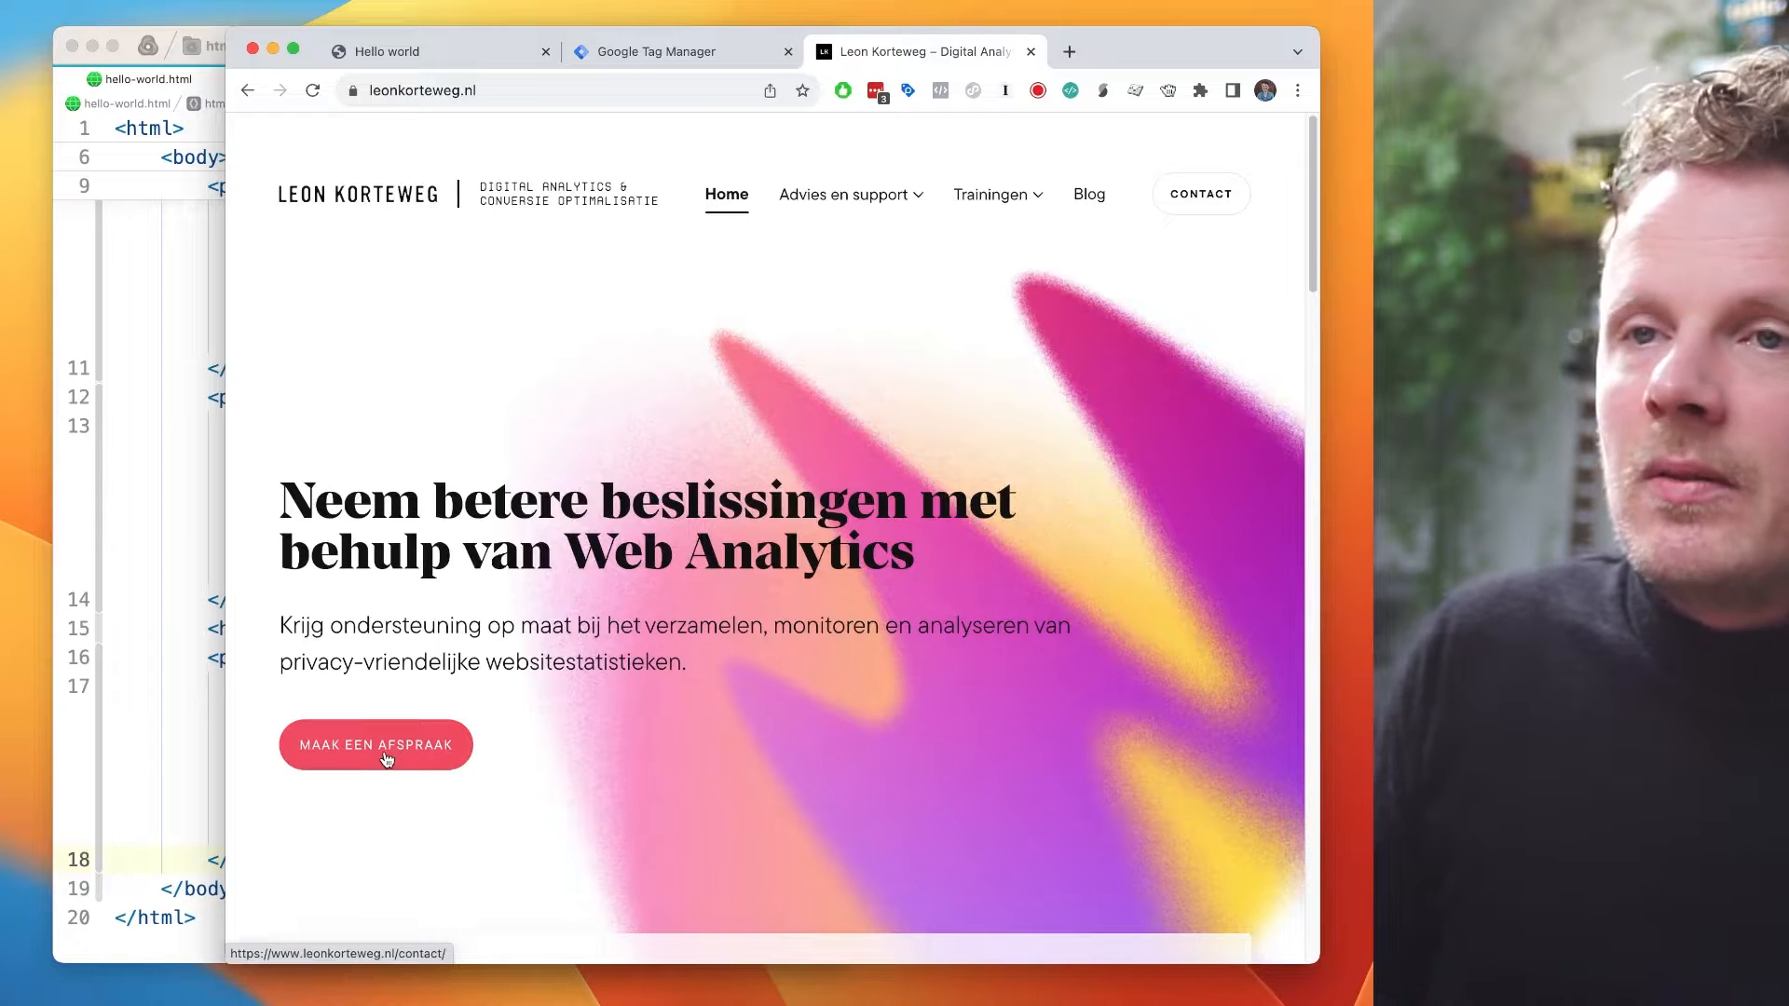
- Follow the "Maak een afspraak" button on the website's homepage, return, and inspect the button's HTML element
click(387, 760)
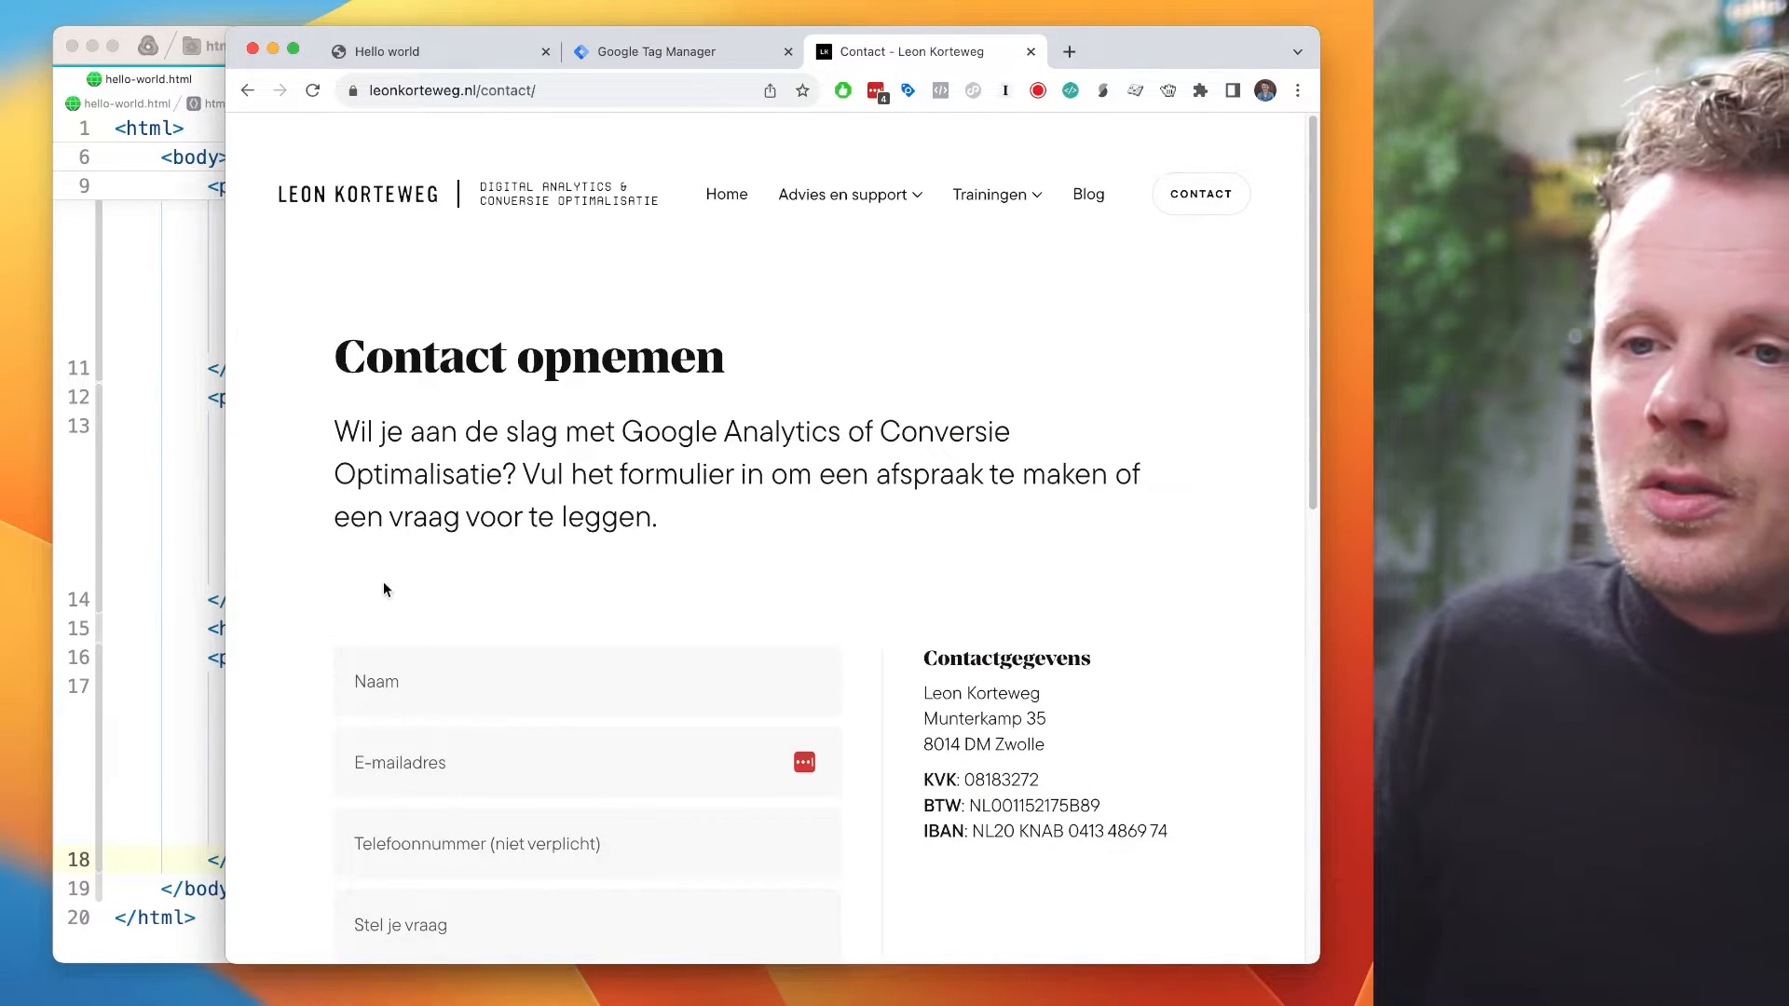
key(super+bracketleft)
right_click(367, 751)
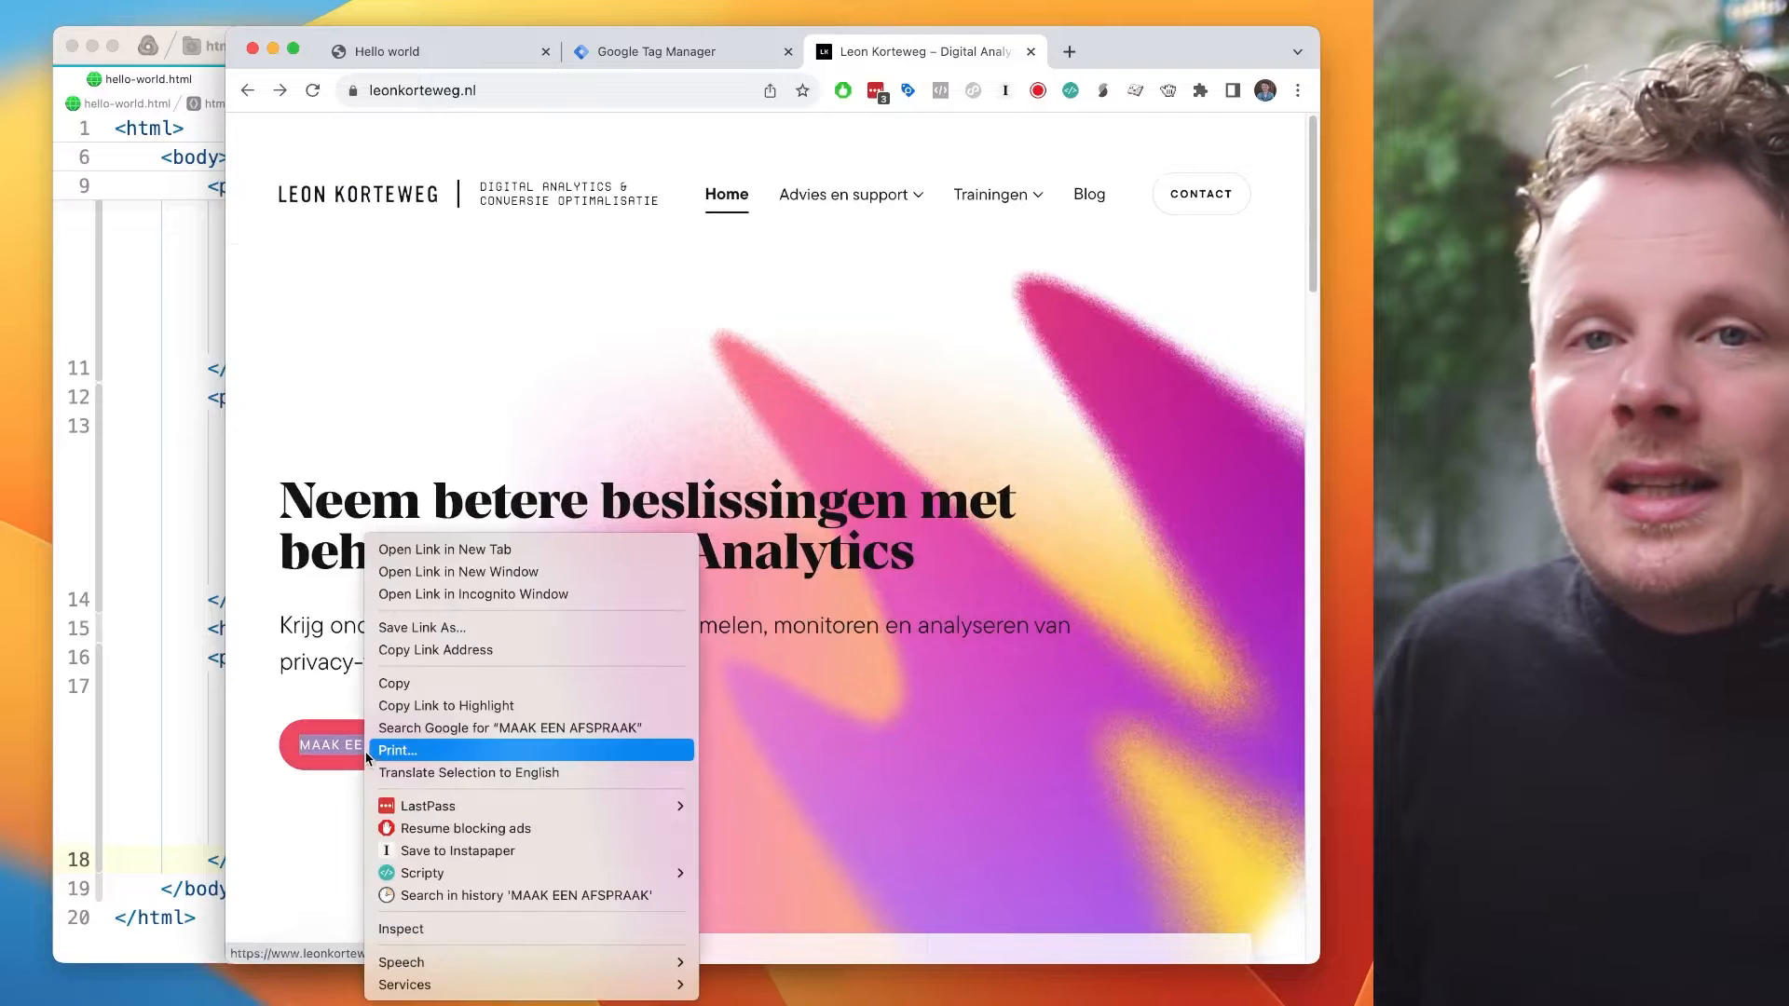
click(465, 930)
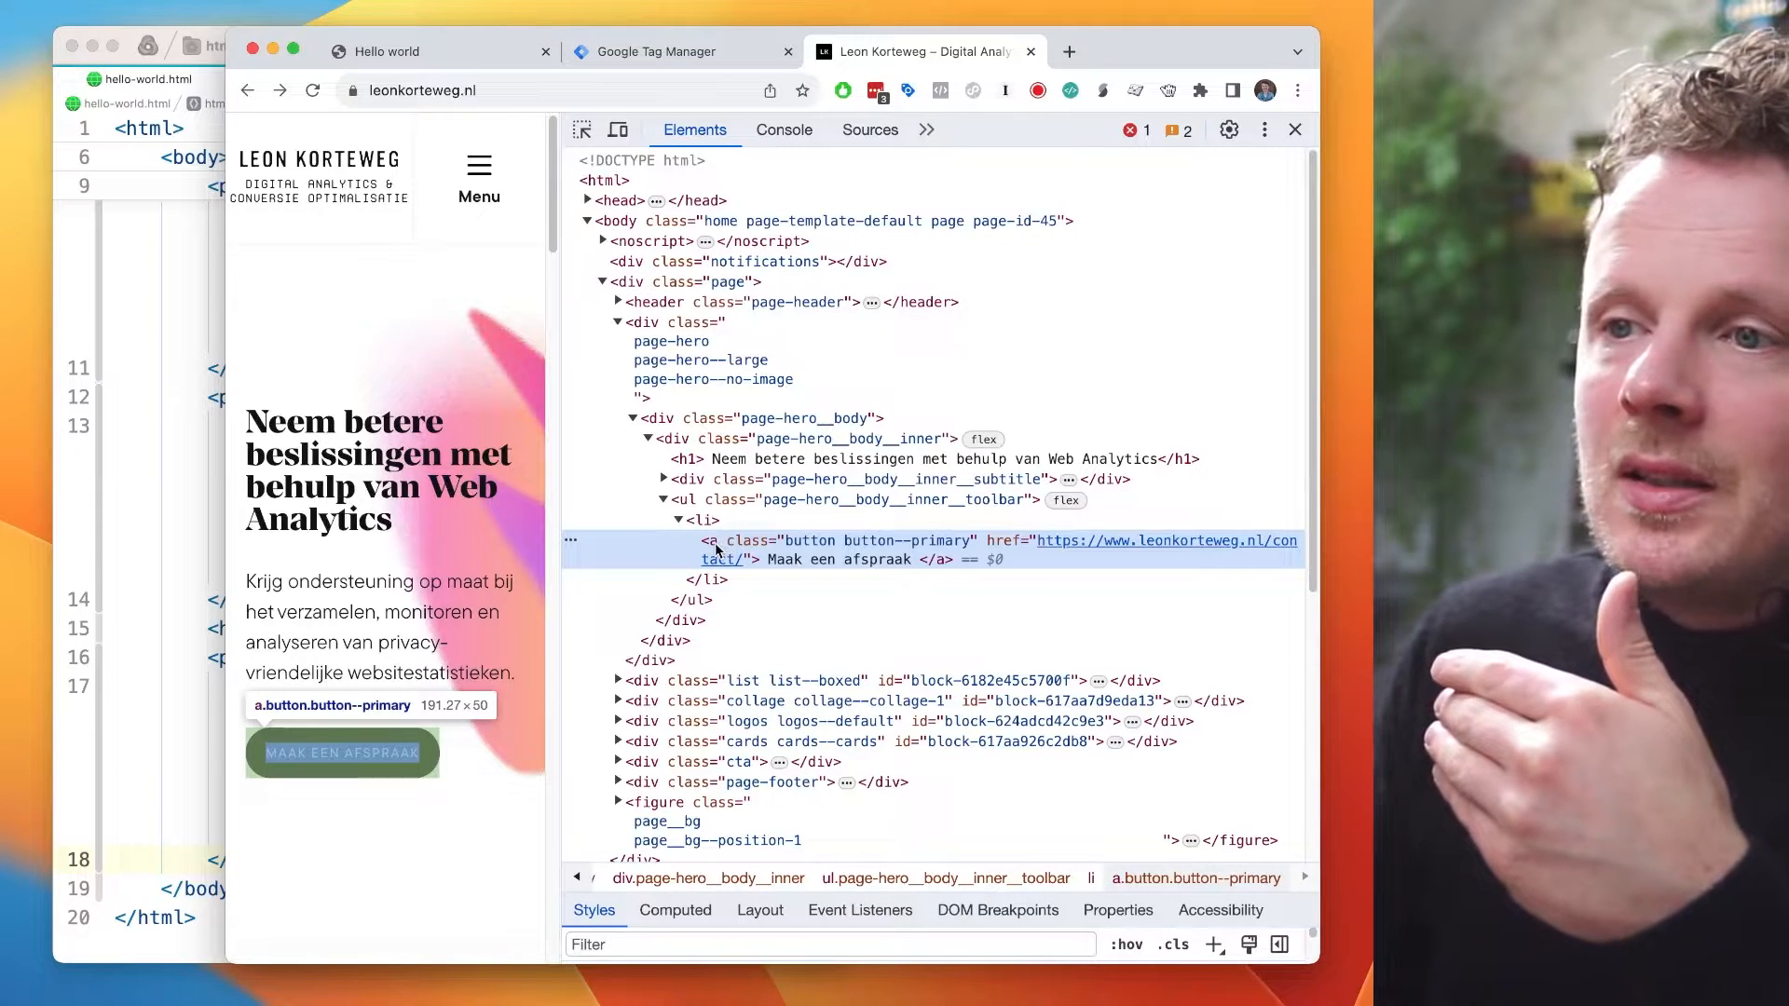
- Clear the "button button--primary" class value from the inspected "Maak een afspraak" link
double_click(801, 539)
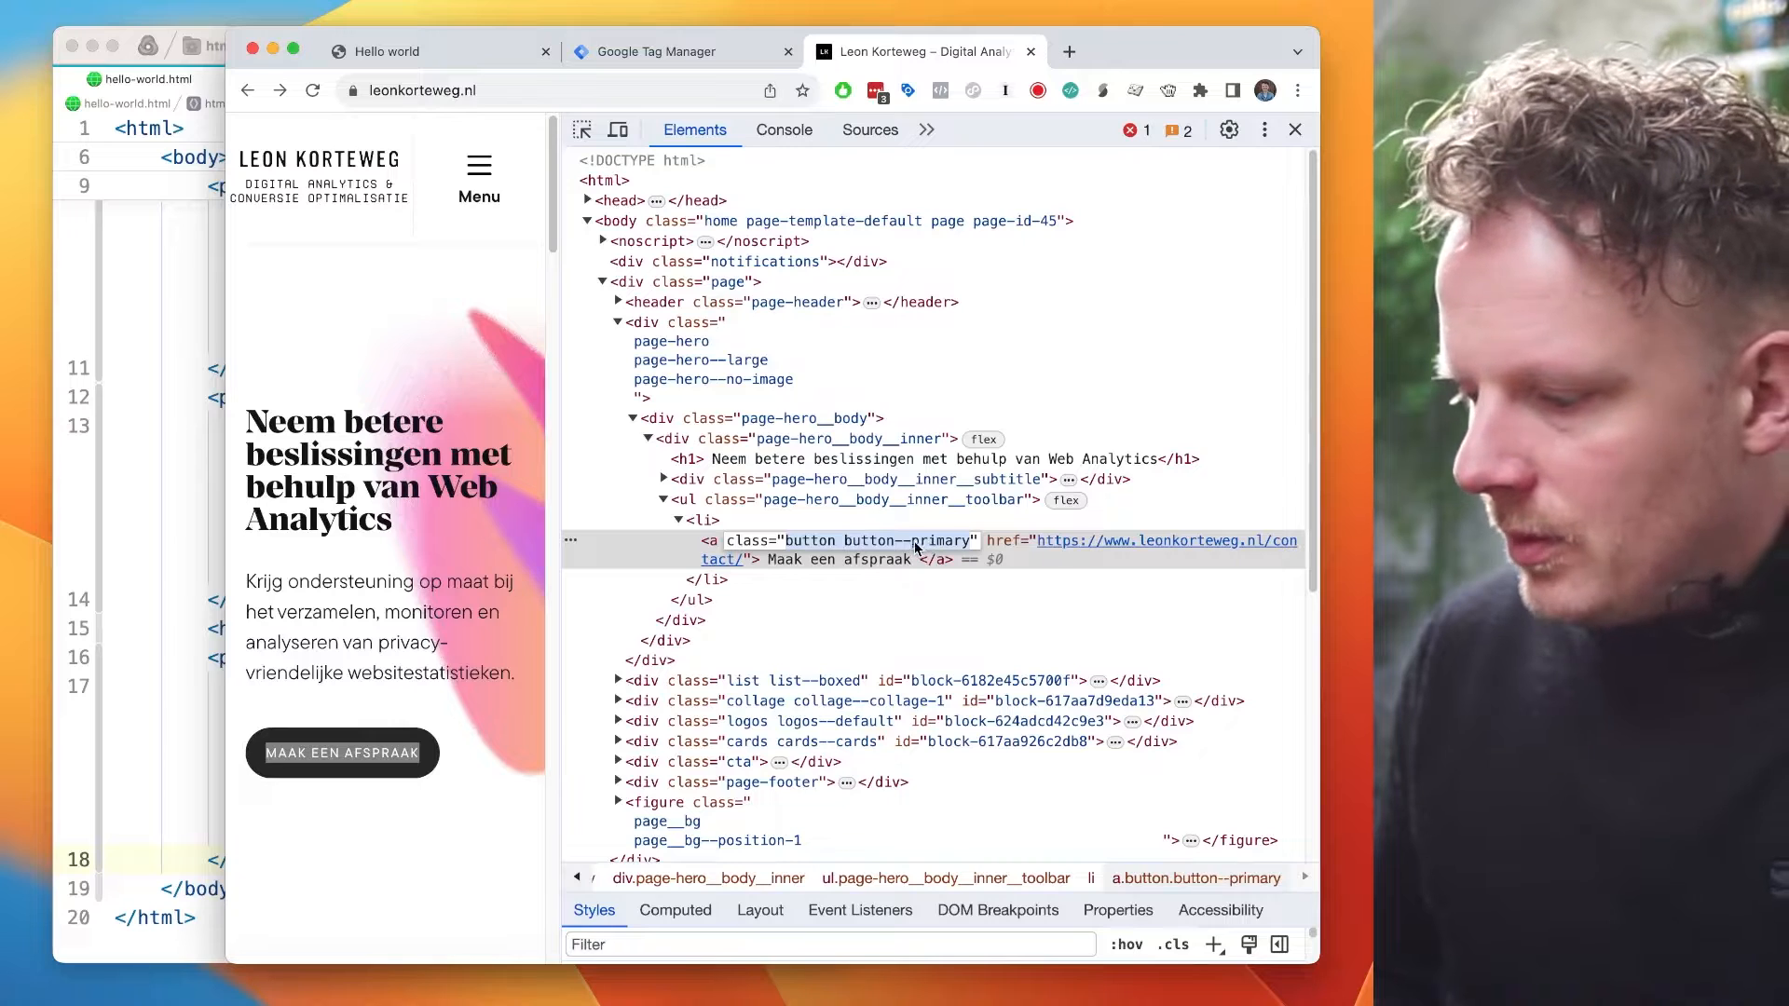
key(BackSpace)
click(835, 514)
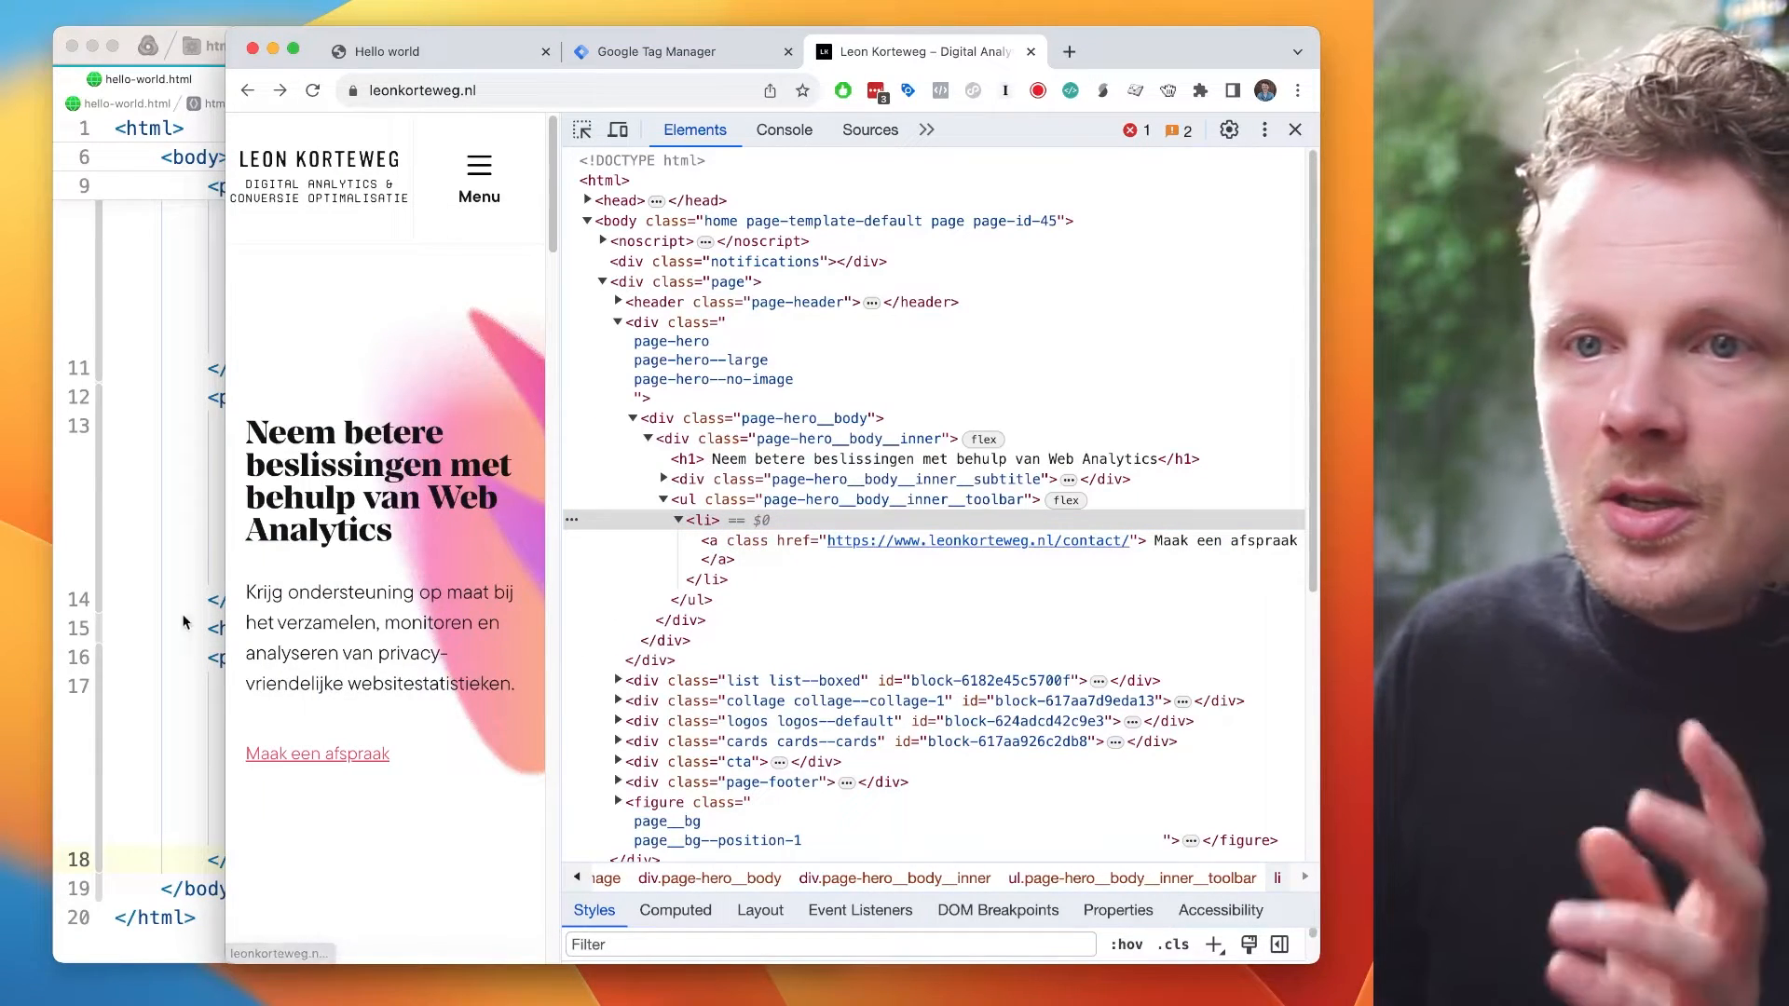
- Switch to the code editor, highlight the "necessitatibus quia" link element in hello-world.html, and return to the browser
key(super+Tab)
scroll(269, 455, up, 5)
drag(427, 480, 597, 499)
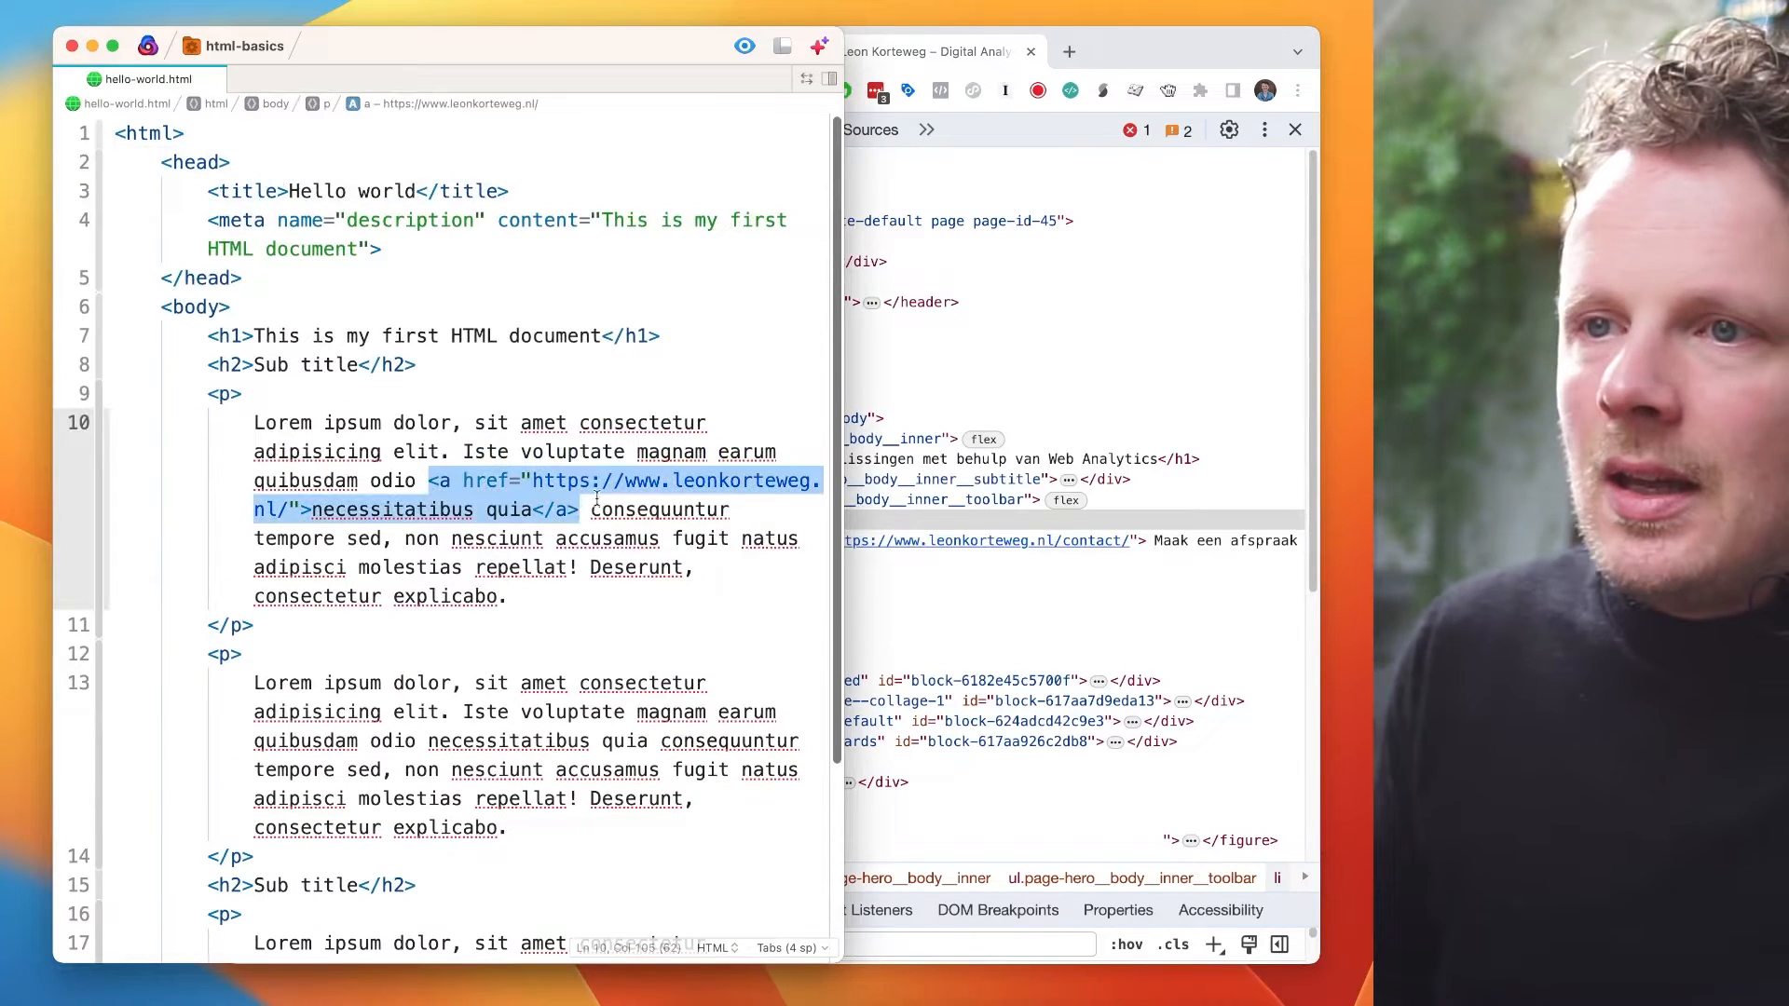
click(973, 343)
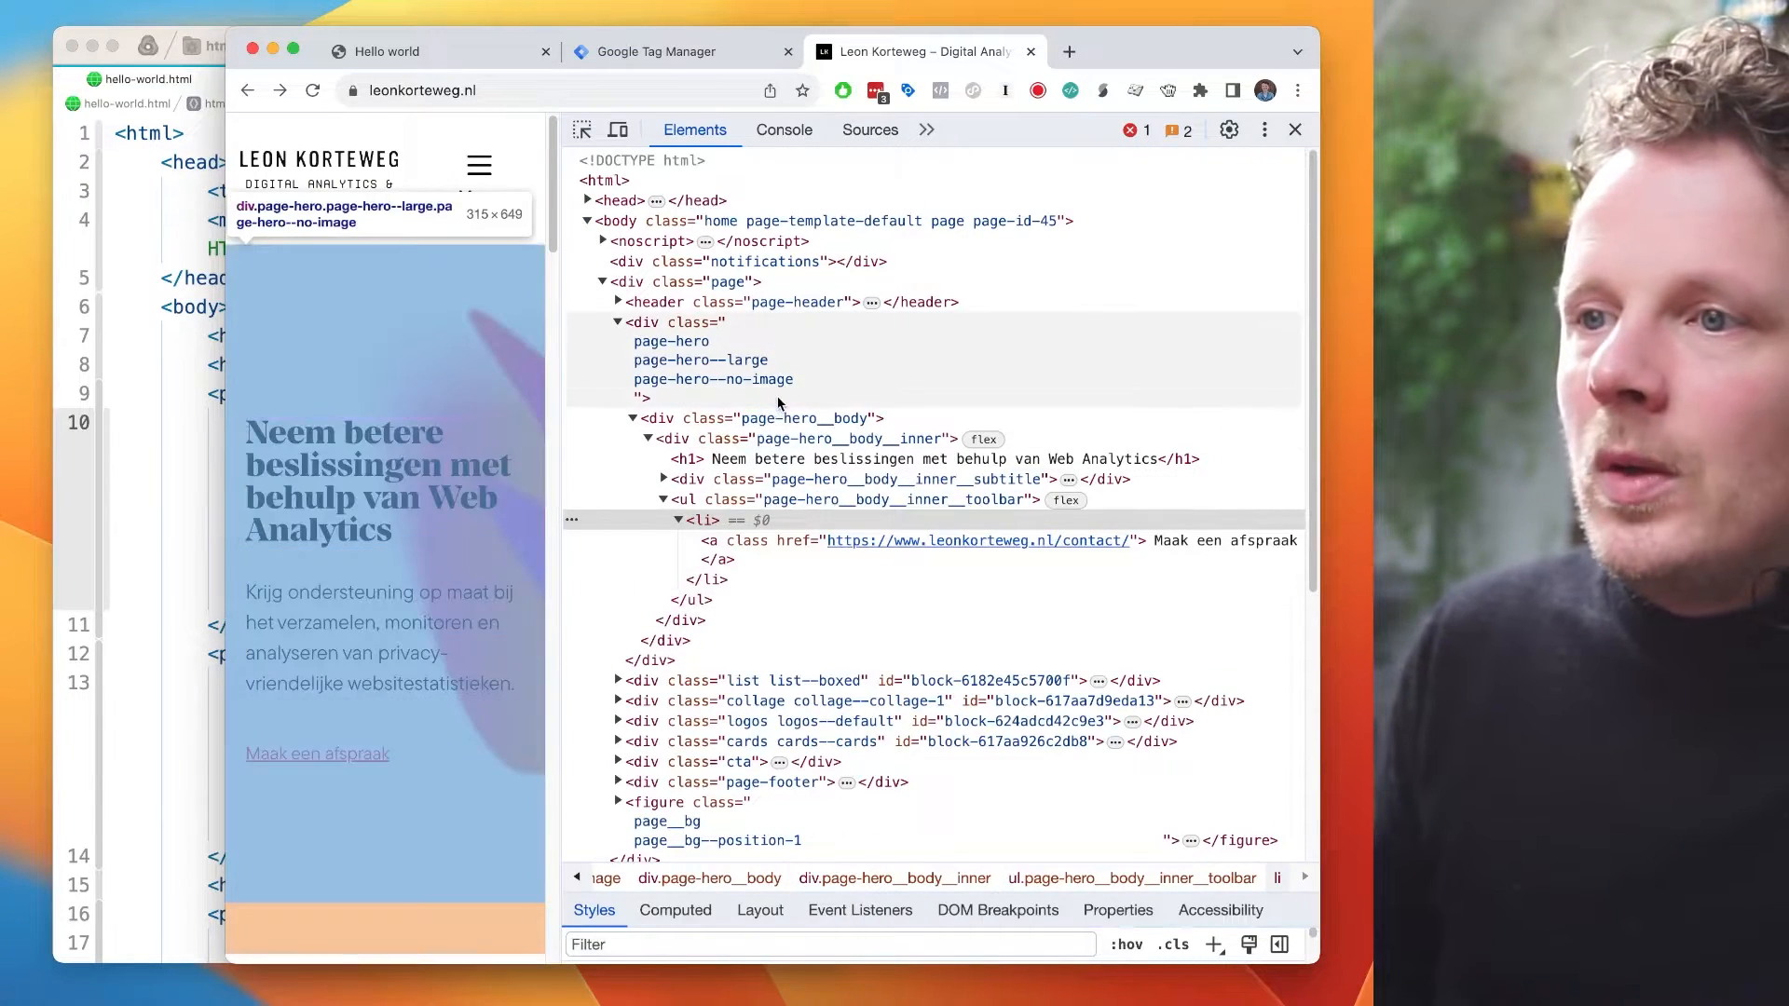
- Reload the homepage to restore the button's classes and close the developer tools
key(super+r)
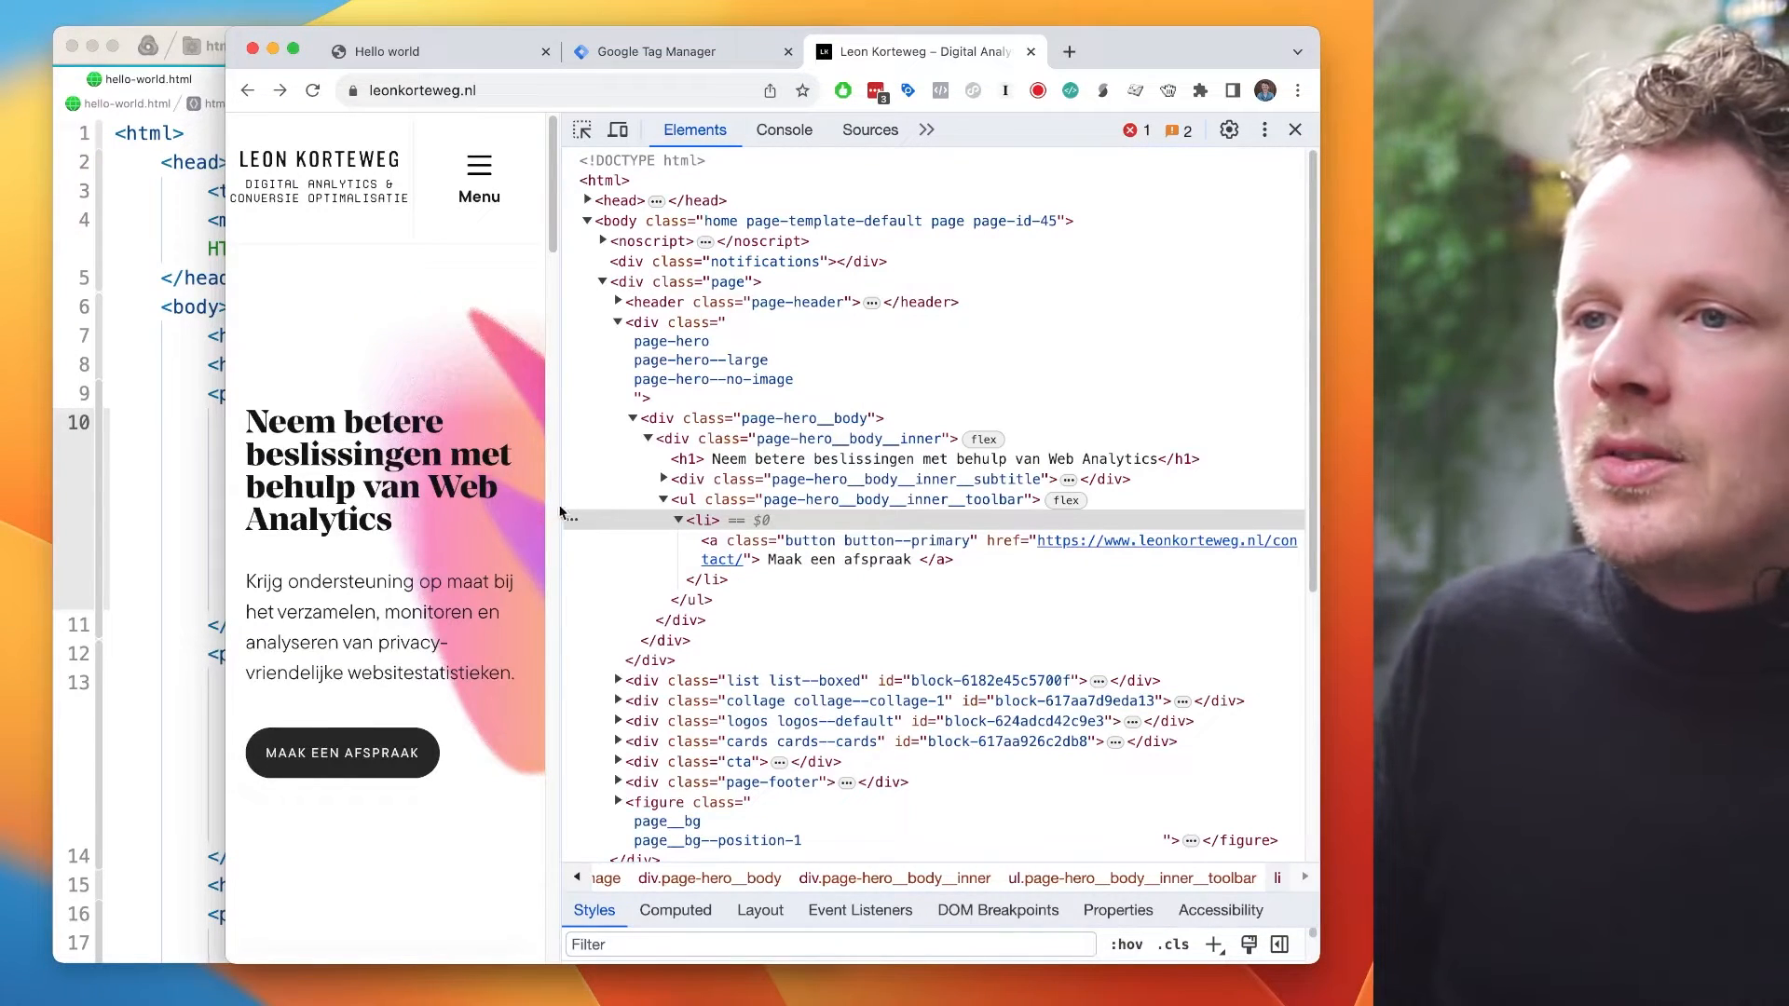
drag(563, 507, 679, 508)
key(super+alt+i)
- Open the contact page through the "Maak een afspraak" button and look over the contact form's fields
click(407, 750)
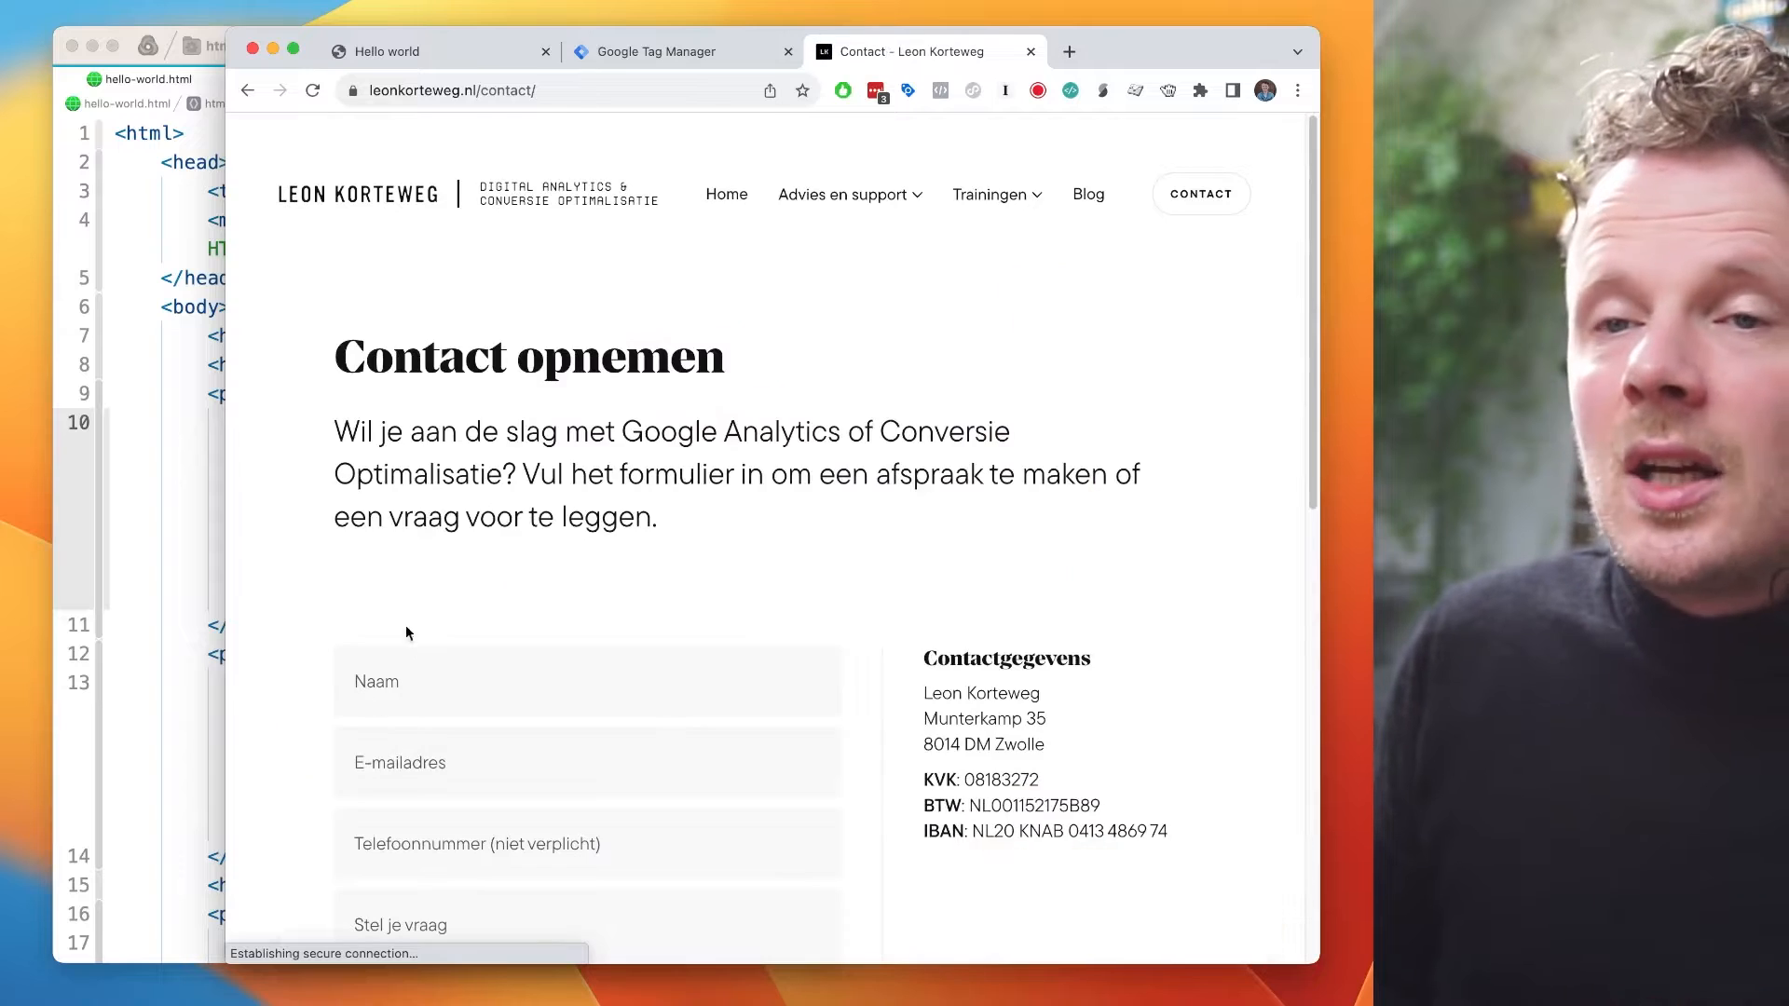
scroll(432, 694, down, 5)
scroll(465, 557, up, 2)
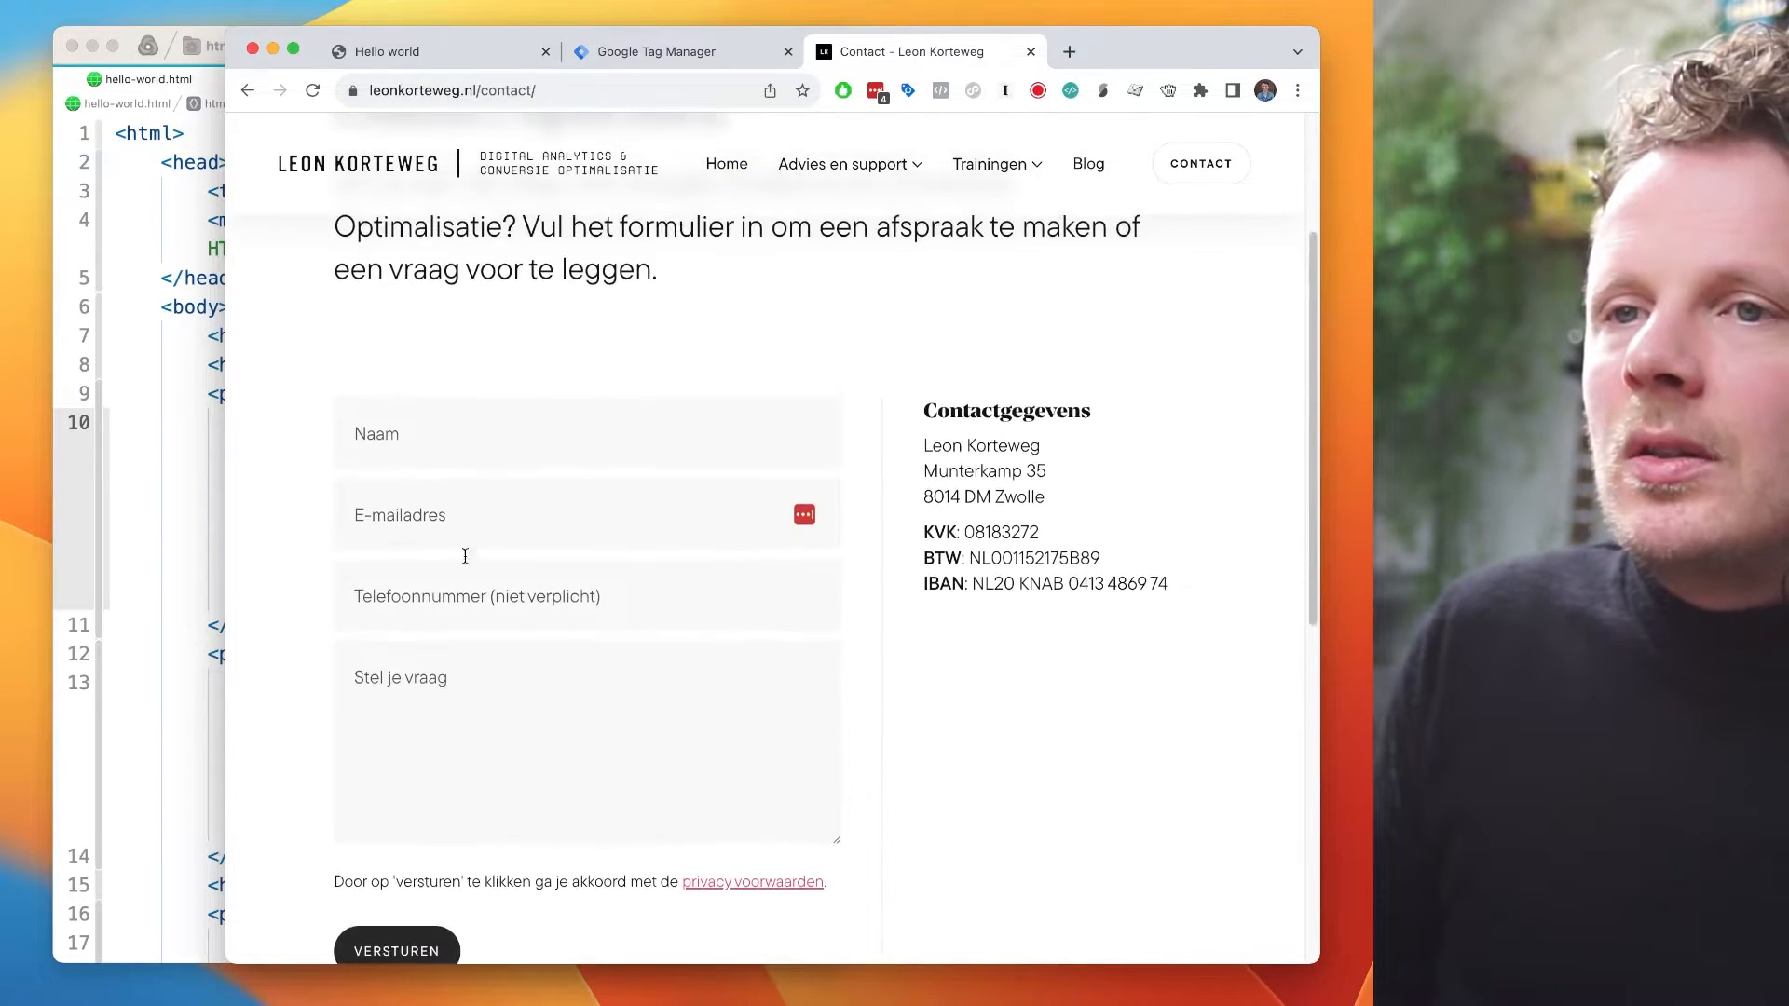
scroll(434, 600, down, 1)
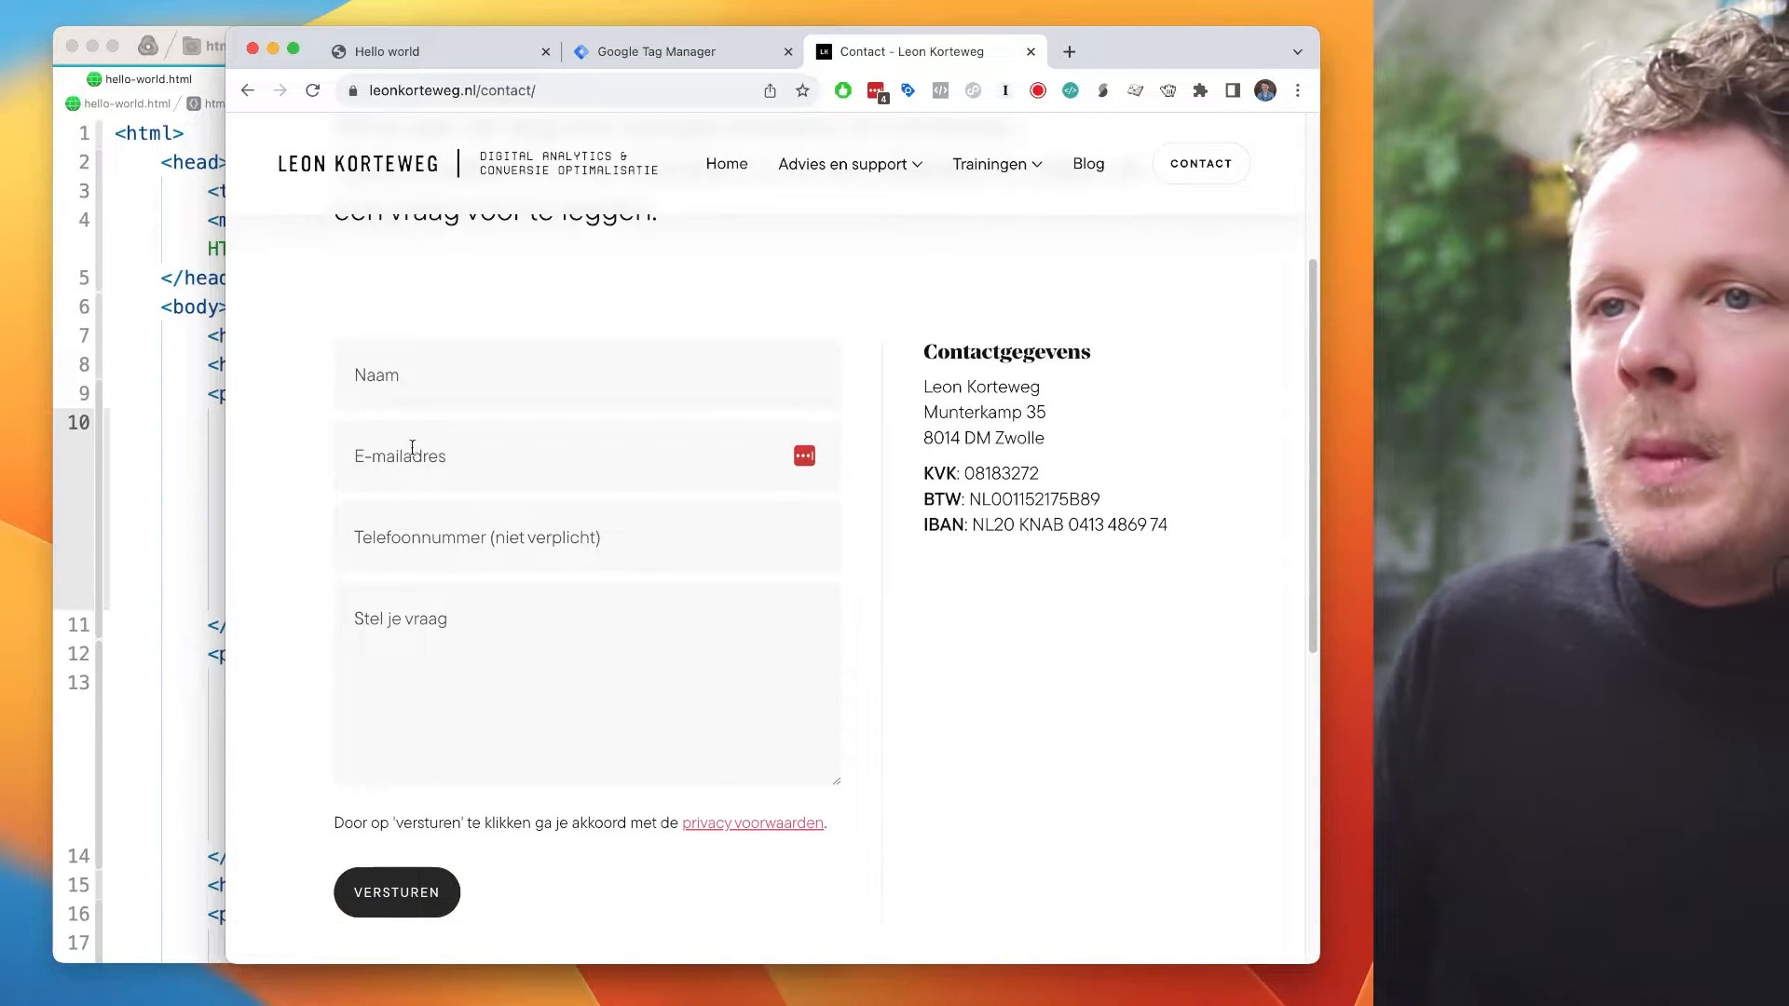
click(379, 372)
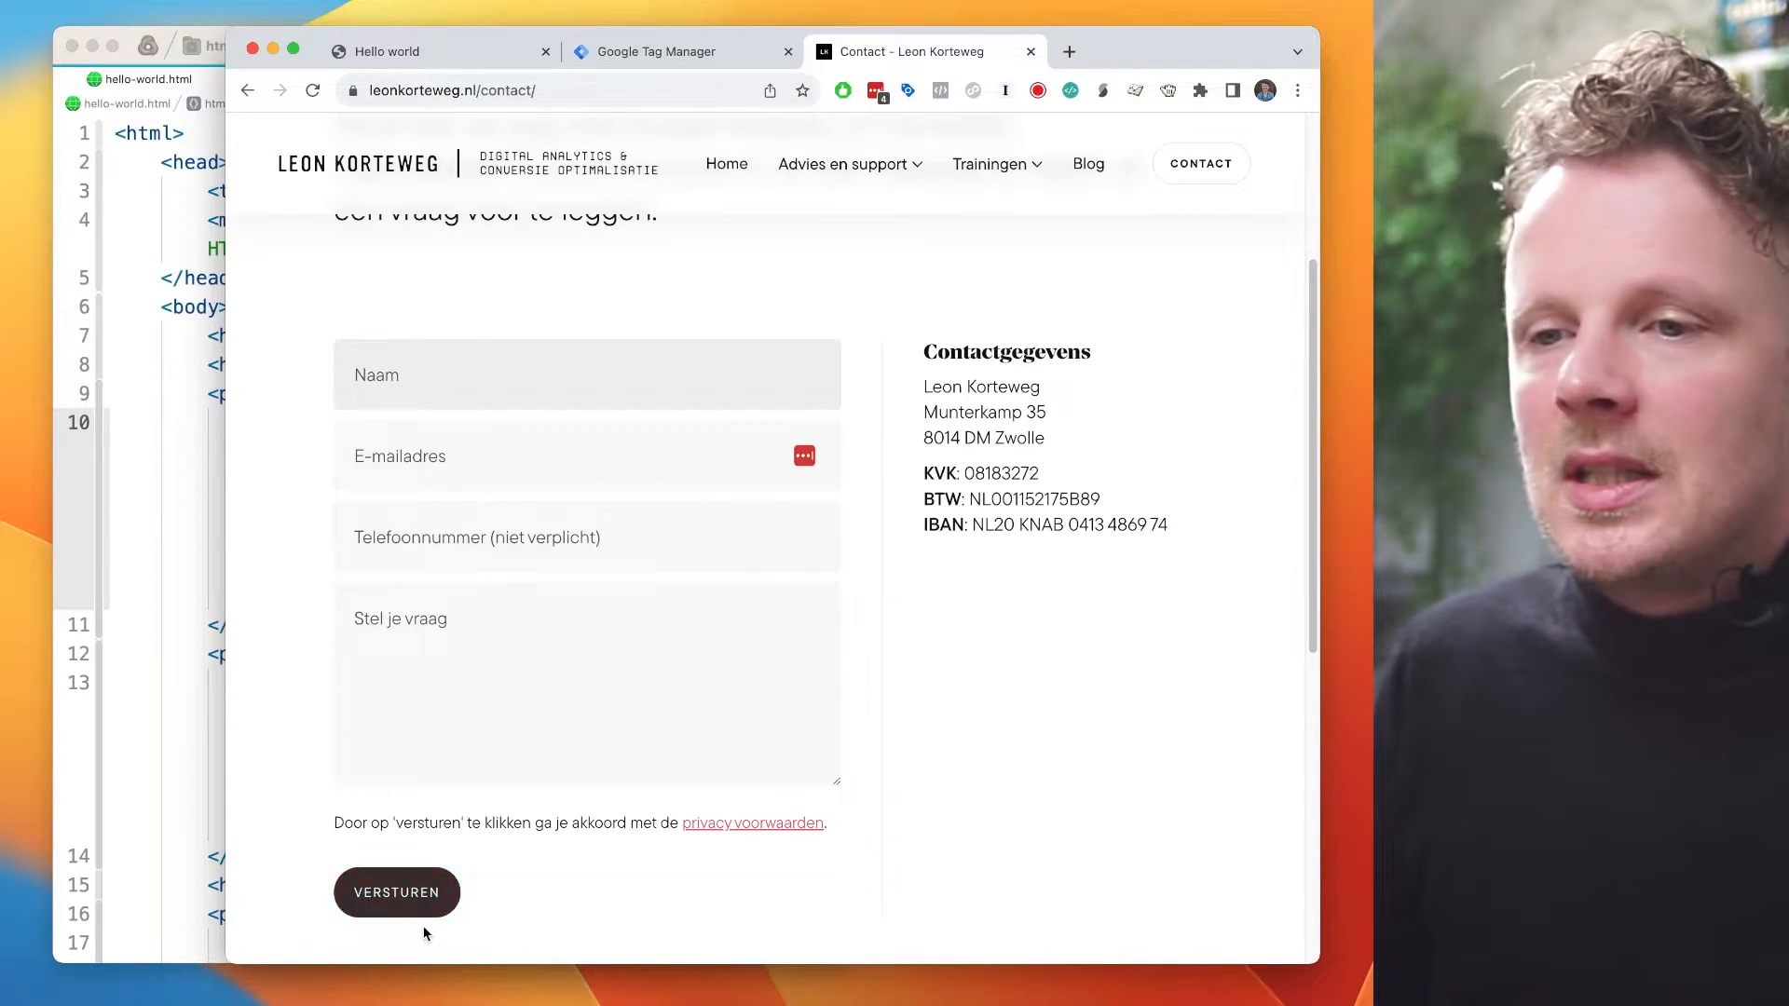
- Inspect the HTML of the contact form's "Versturen" button, with the code pane widened
scroll(396, 894, down, 2)
right_click(382, 801)
click(438, 985)
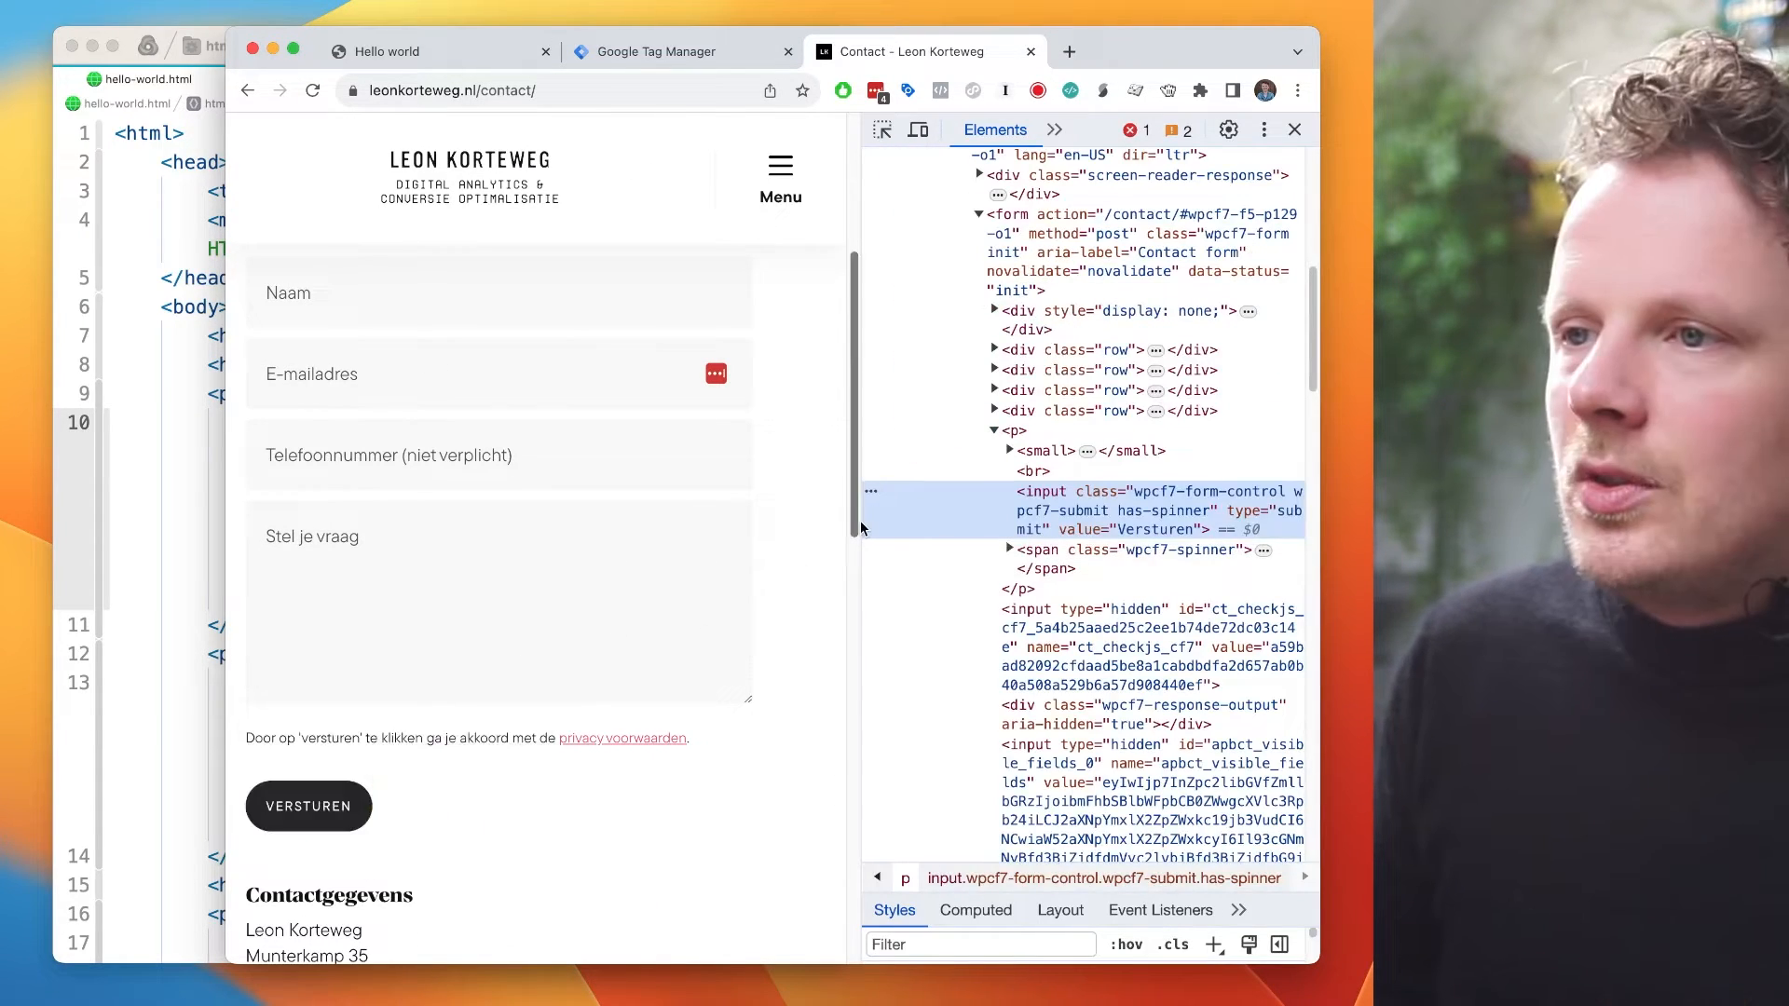
drag(852, 520, 799, 522)
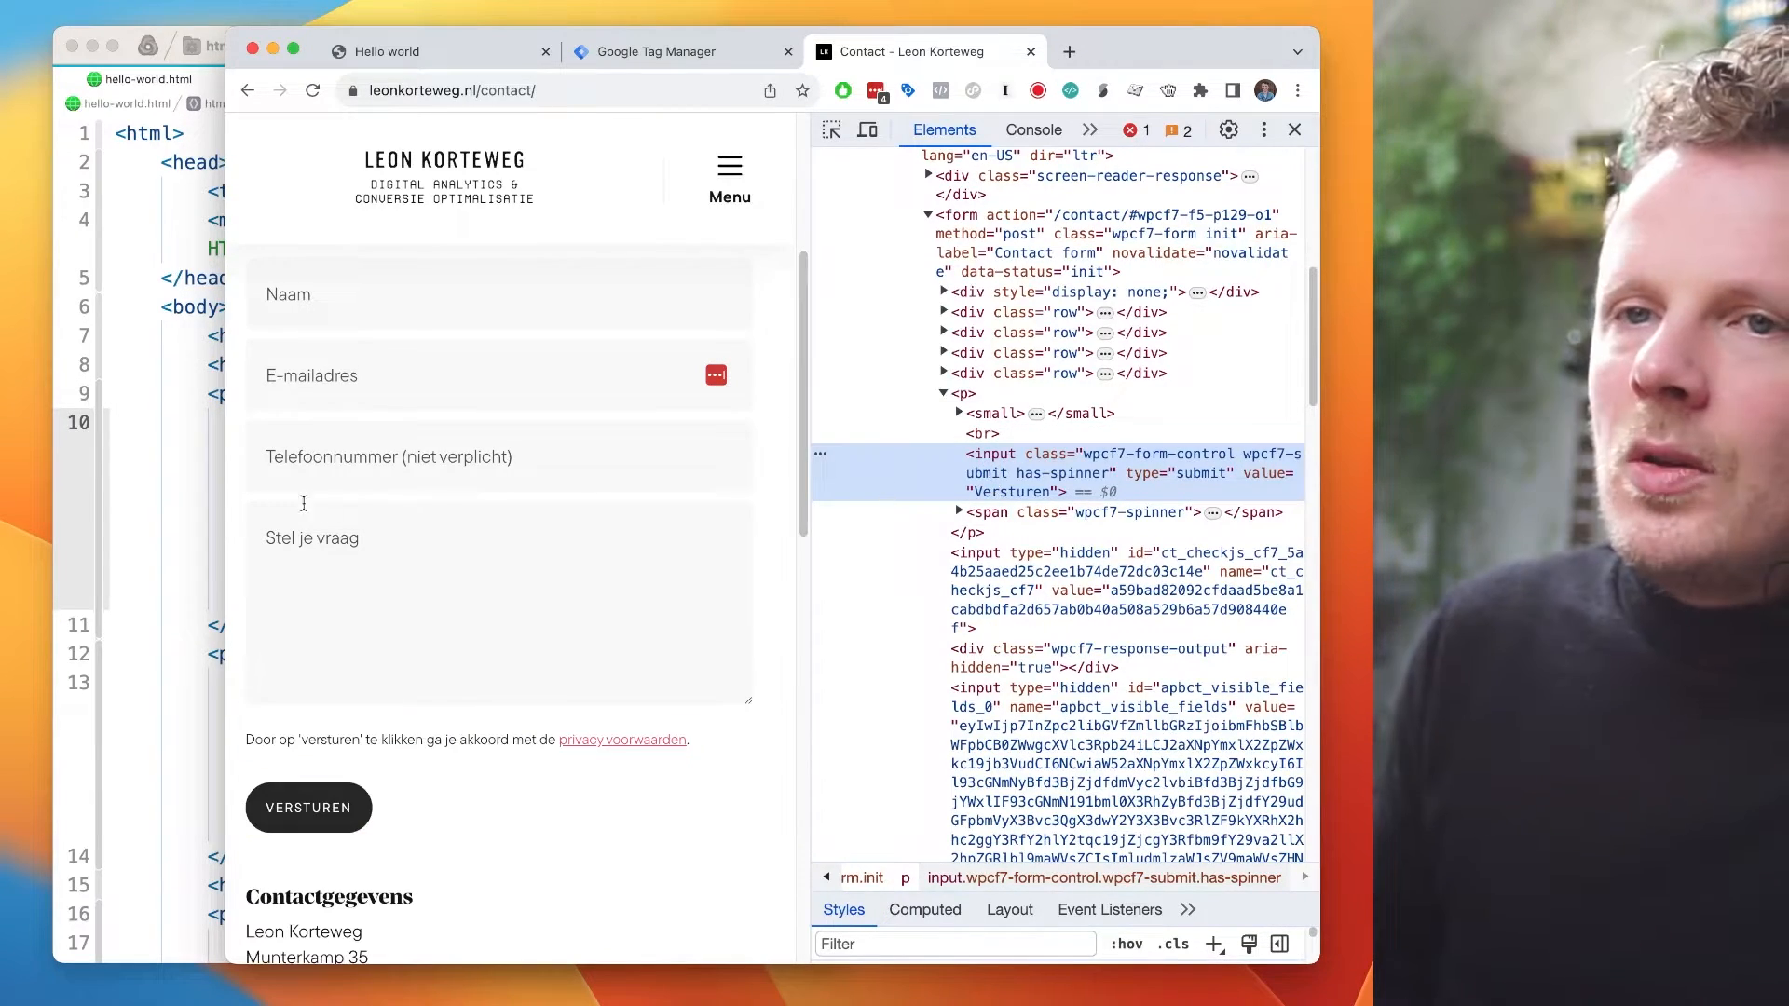
- Copy the second "Sub title" h2 in hello-world.html to a new line below the last paragraph
key(super+1)
key(super+Tab)
scroll(302, 844, down, 5)
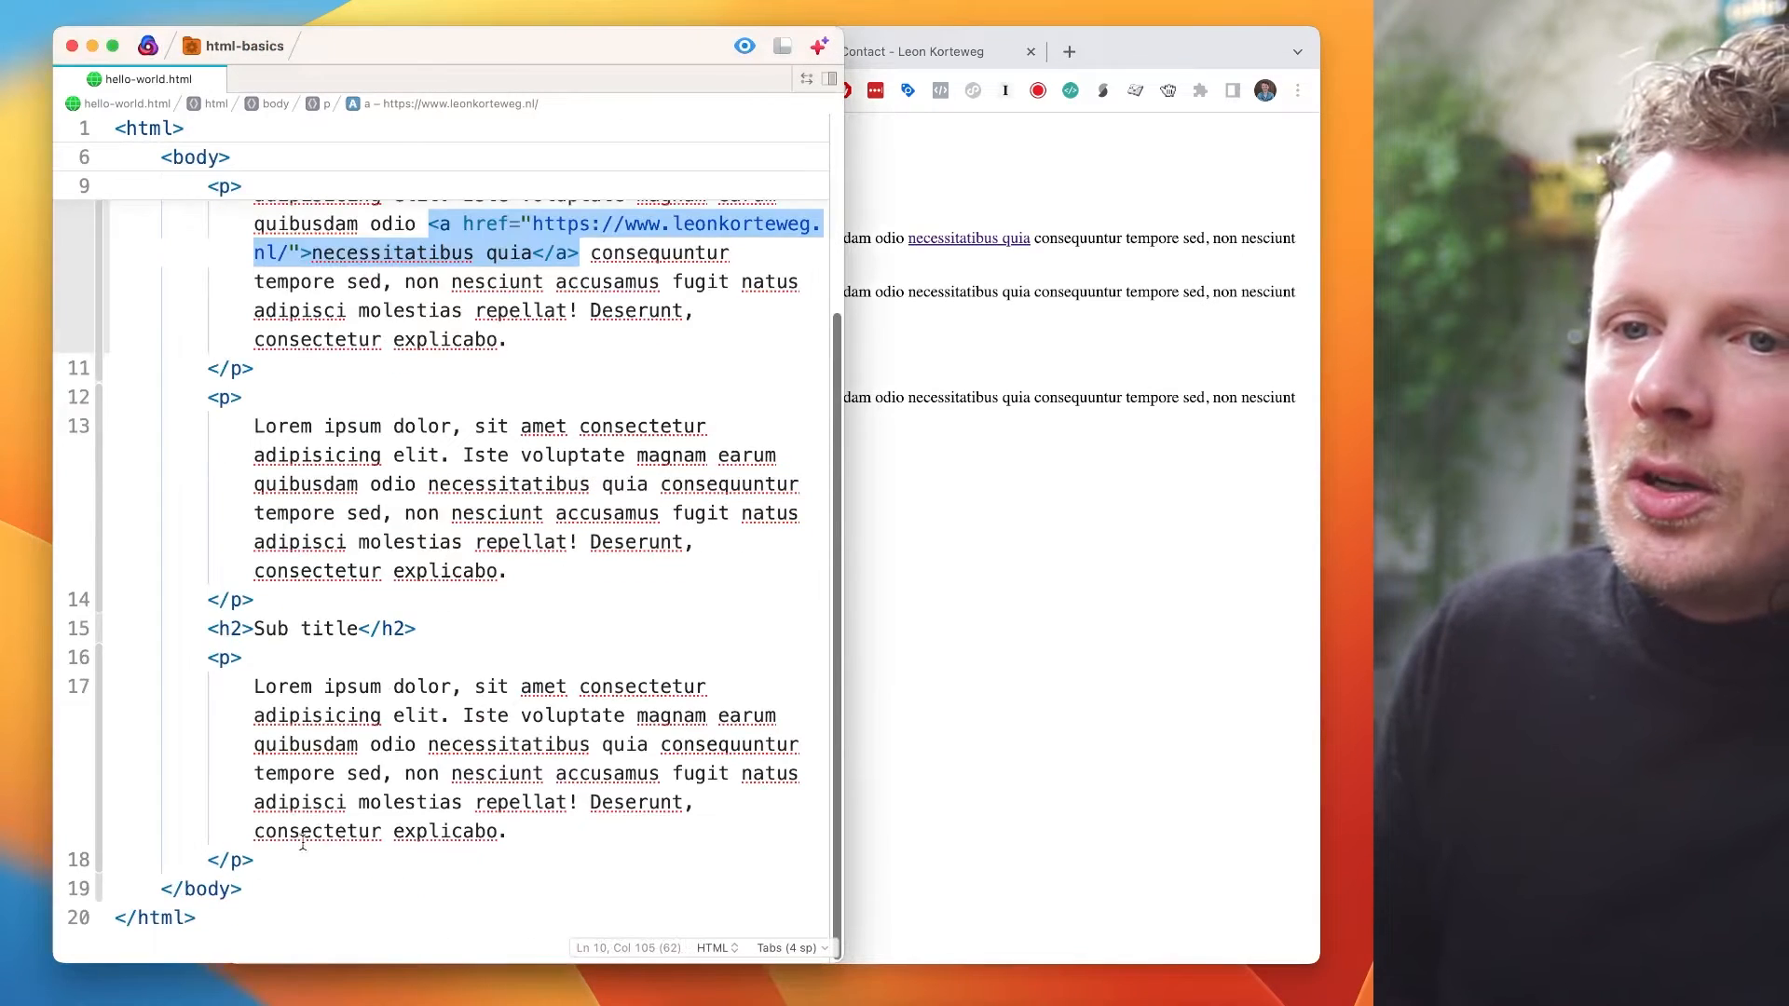
drag(209, 628, 416, 628)
key(super+c)
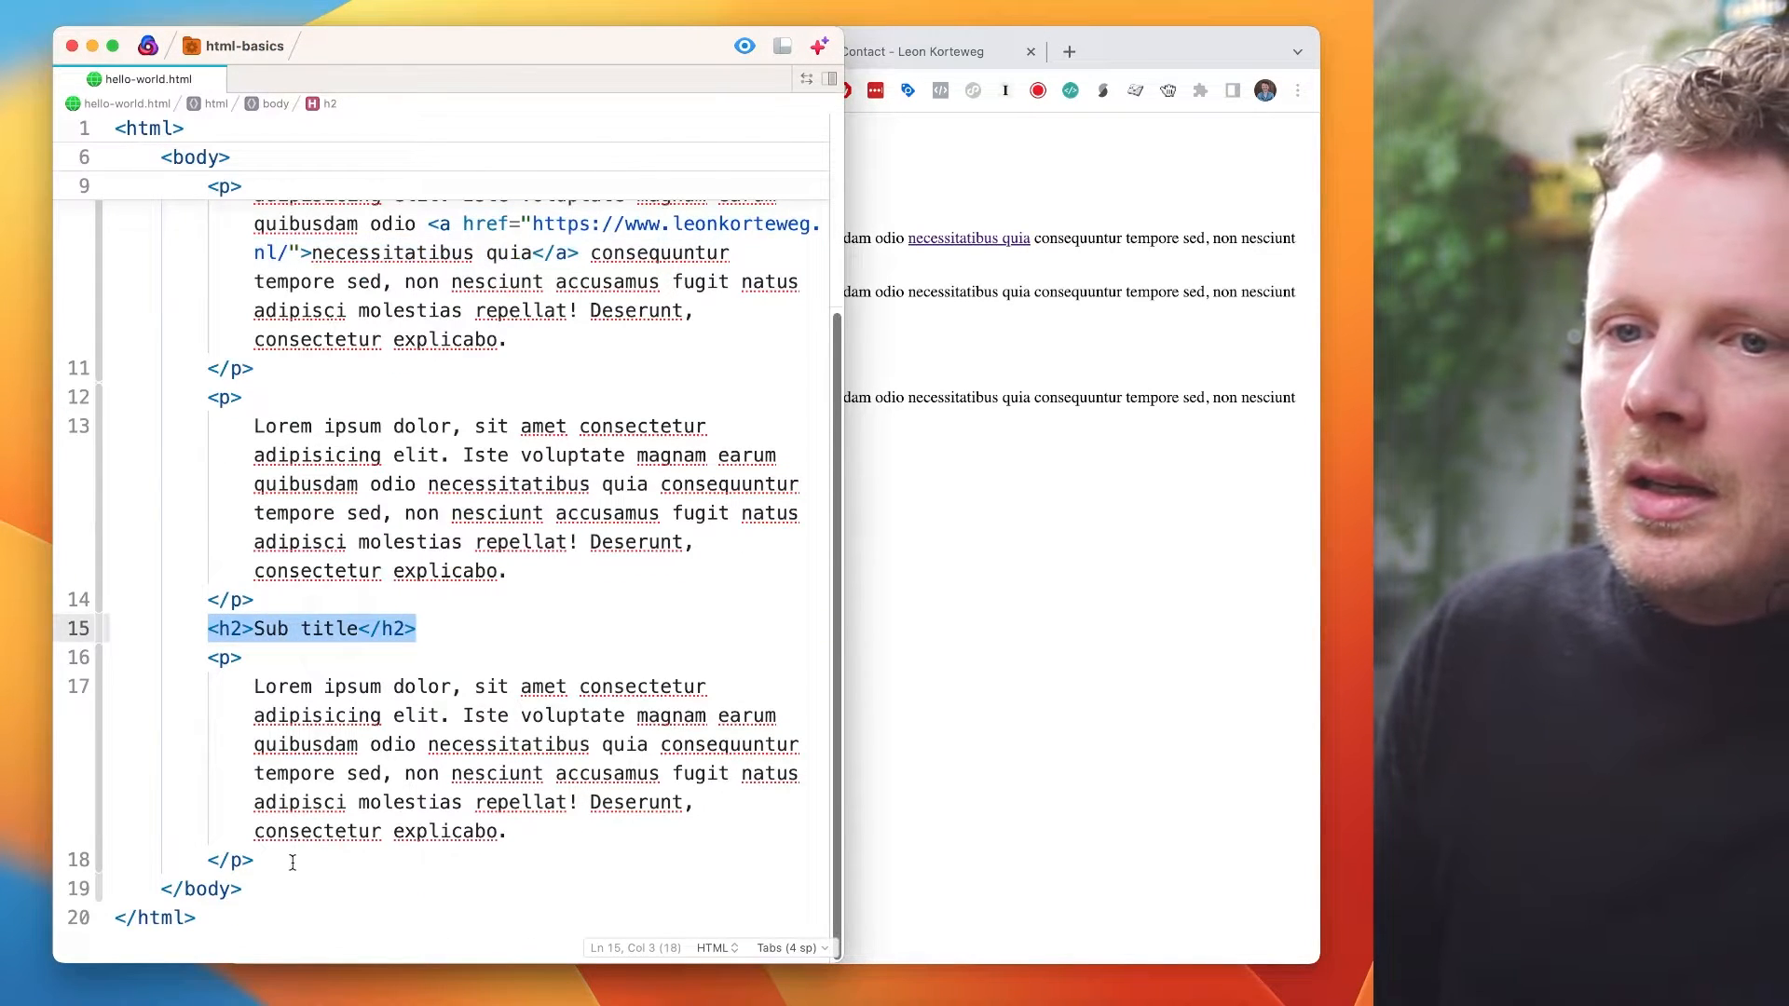
click(292, 859)
key(Return)
key(super+v)
- Replace the text of the copied h2 below the last paragraph with "Linked button"
key(Left)
key(Left)
key(Left)
key(Left)
key(Left)
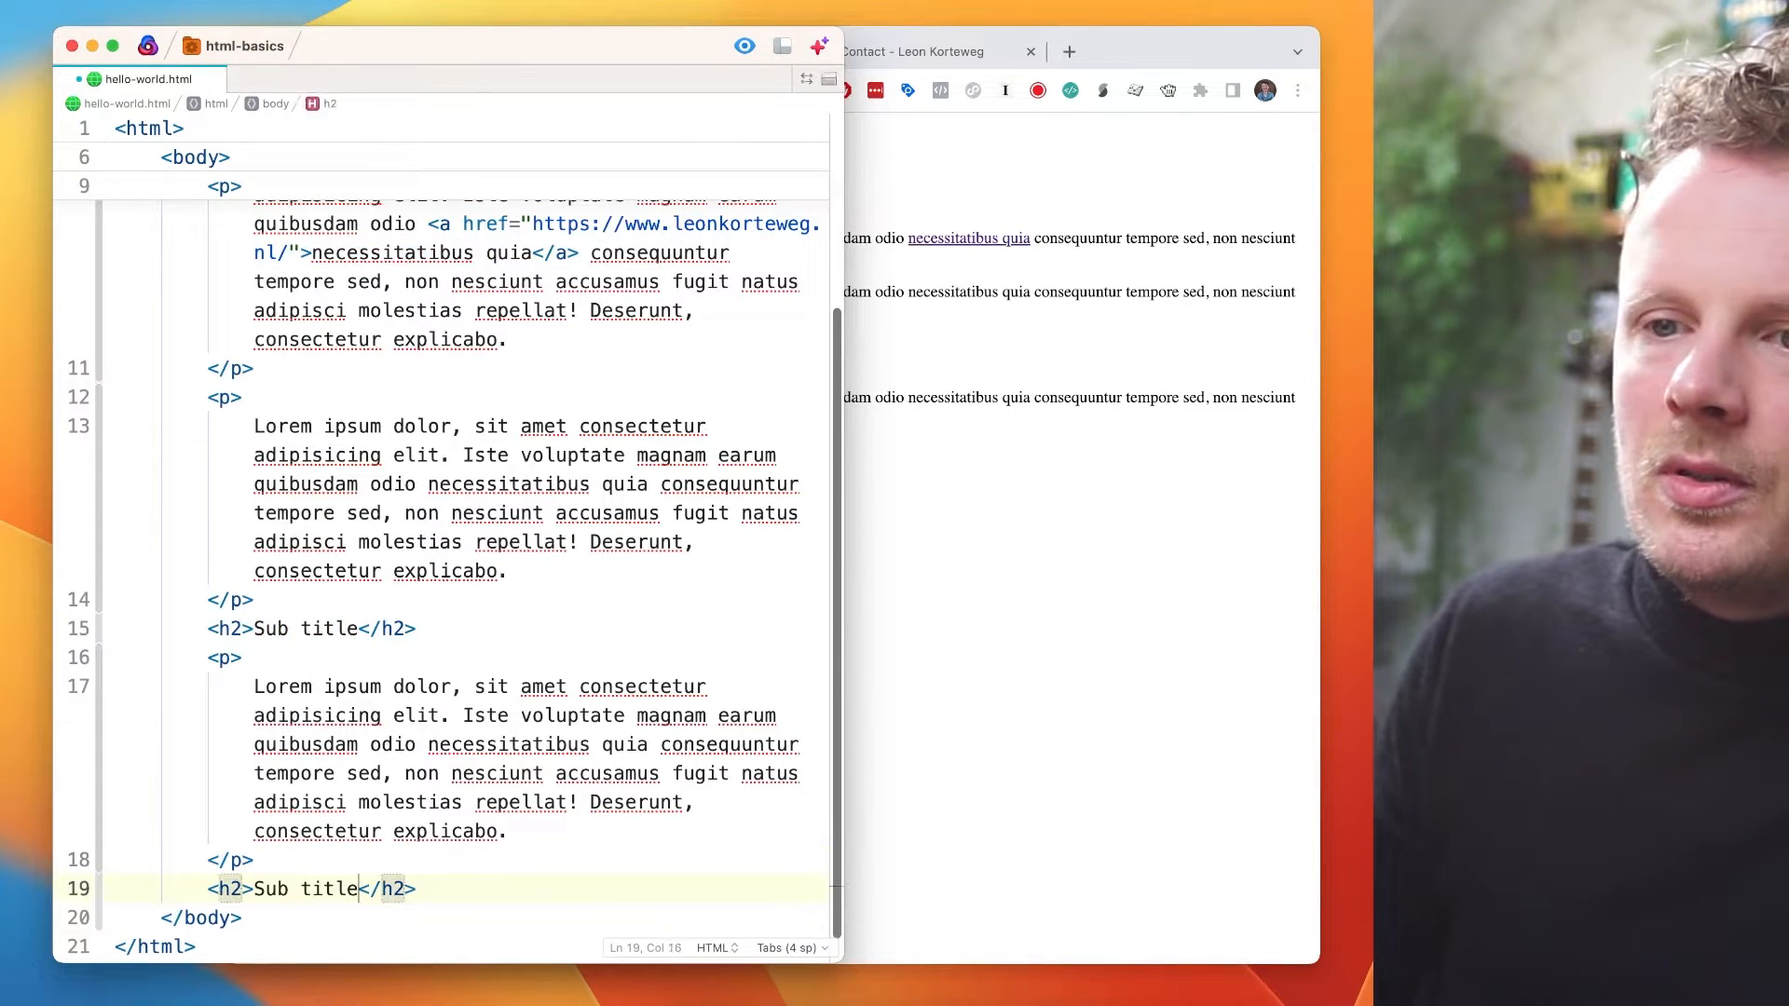
key(shift+alt+Left)
key(shift+alt+Left)
text(Linked button)
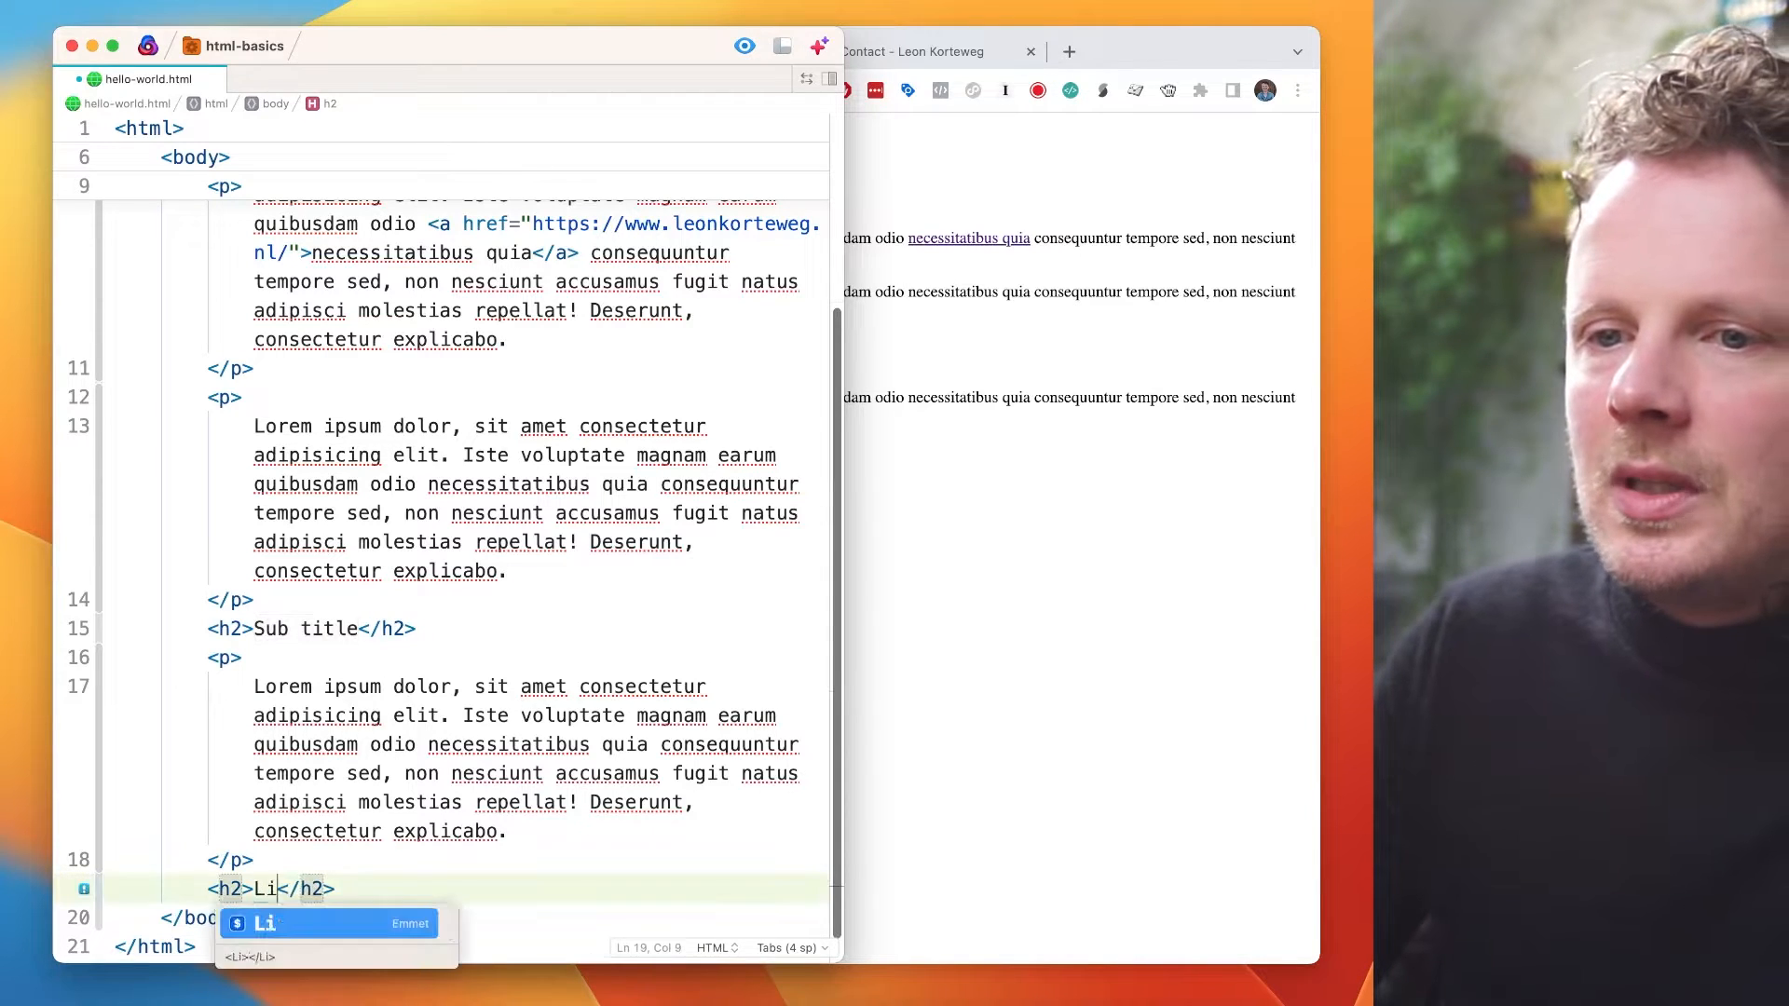
- Add an empty p element on a new line directly below the "Linked button" h2
key(End)
key(Return)
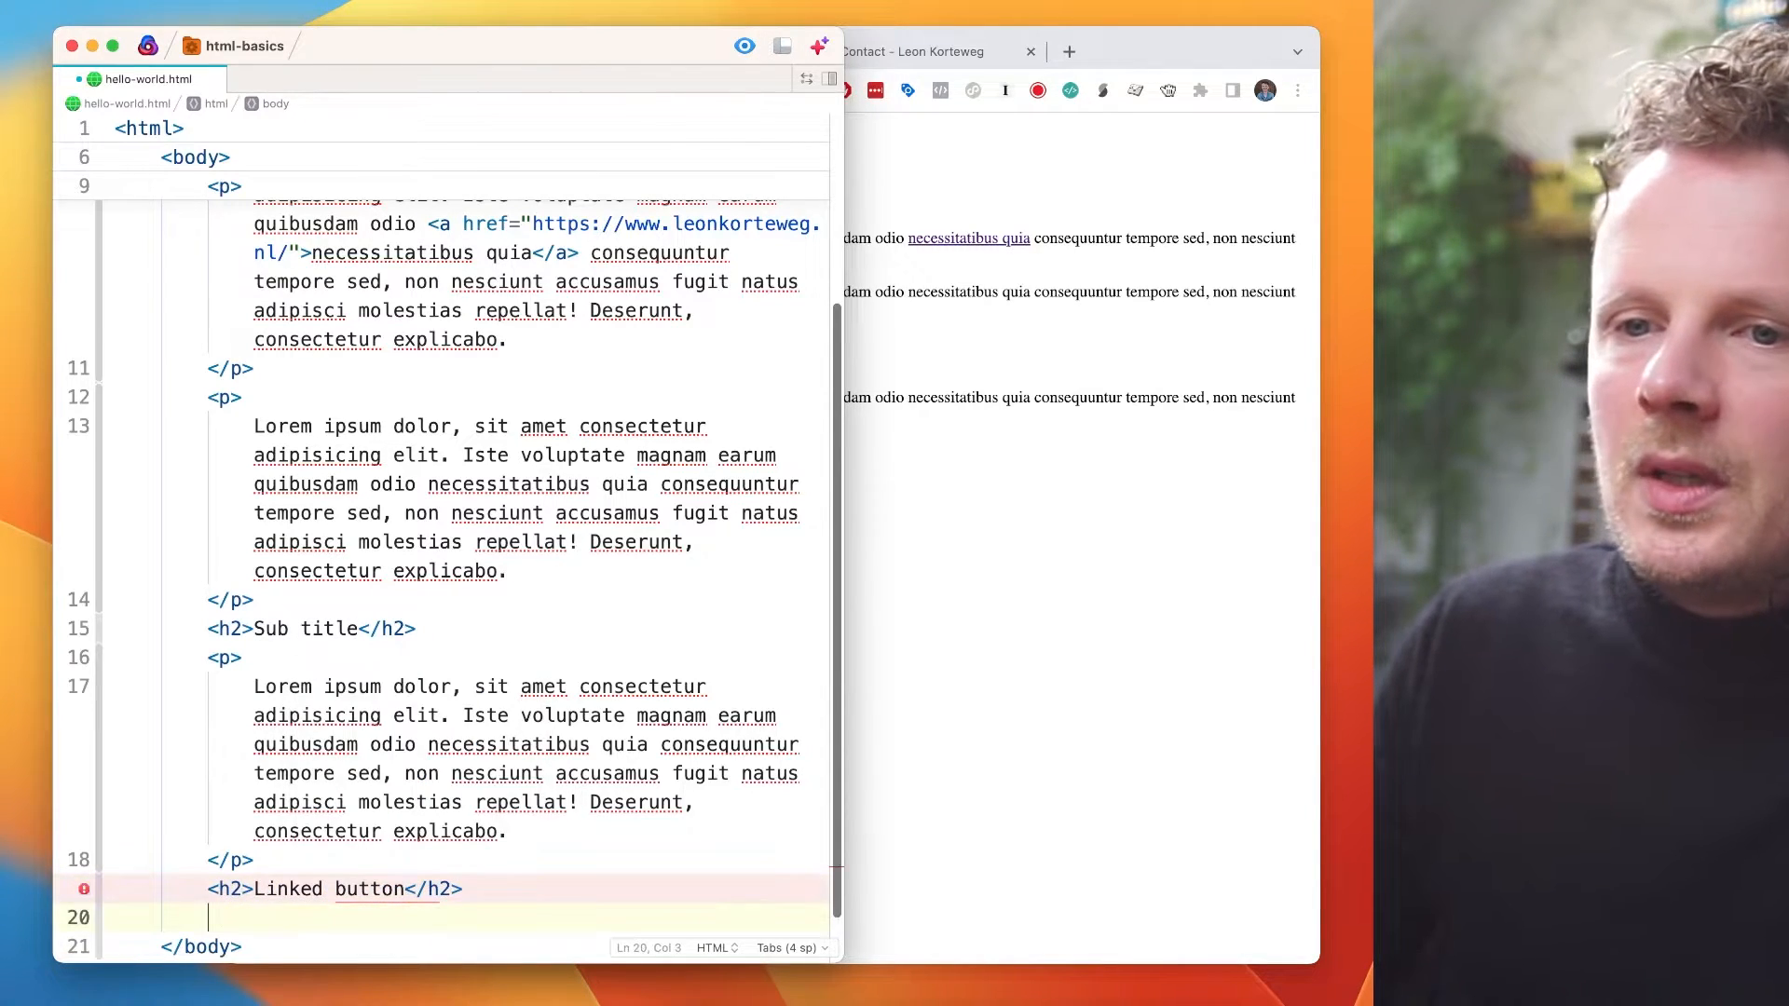
text(p)
key(Tab)
key(Return)
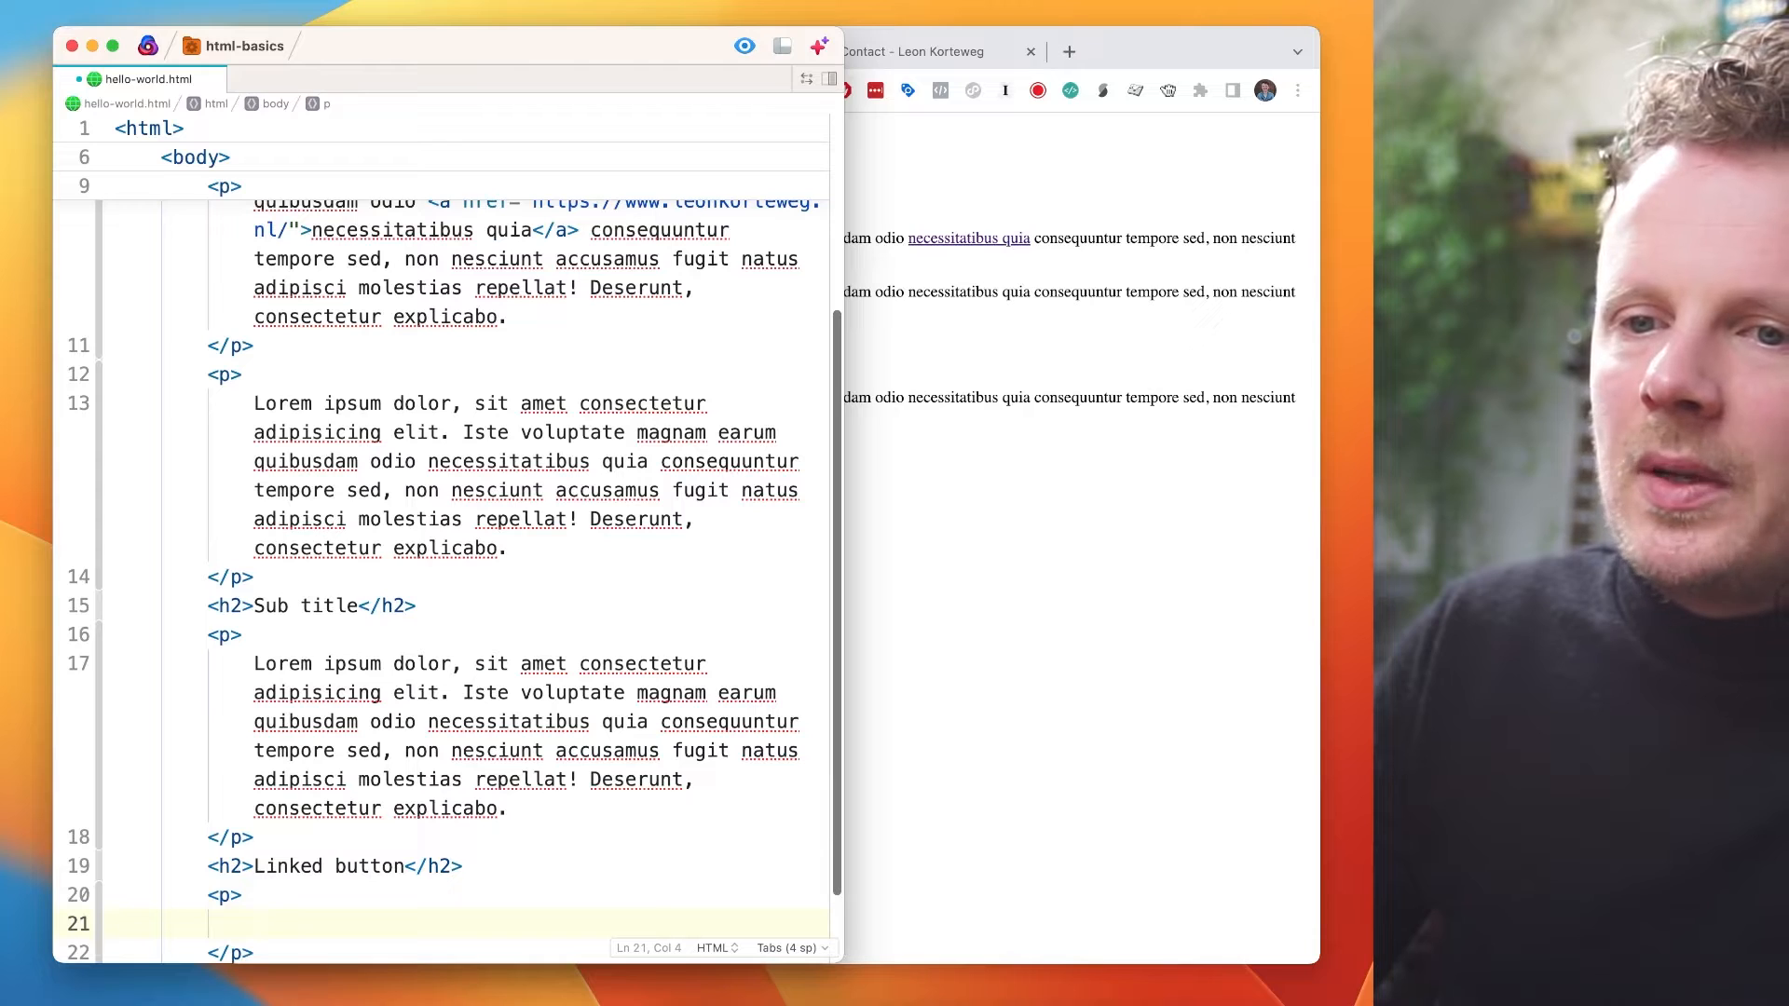
- Insert a link with href "#" and the text "Click here!!!" inside the new paragraph
text(a)
key(Tab)
text(#)
key(Tab)
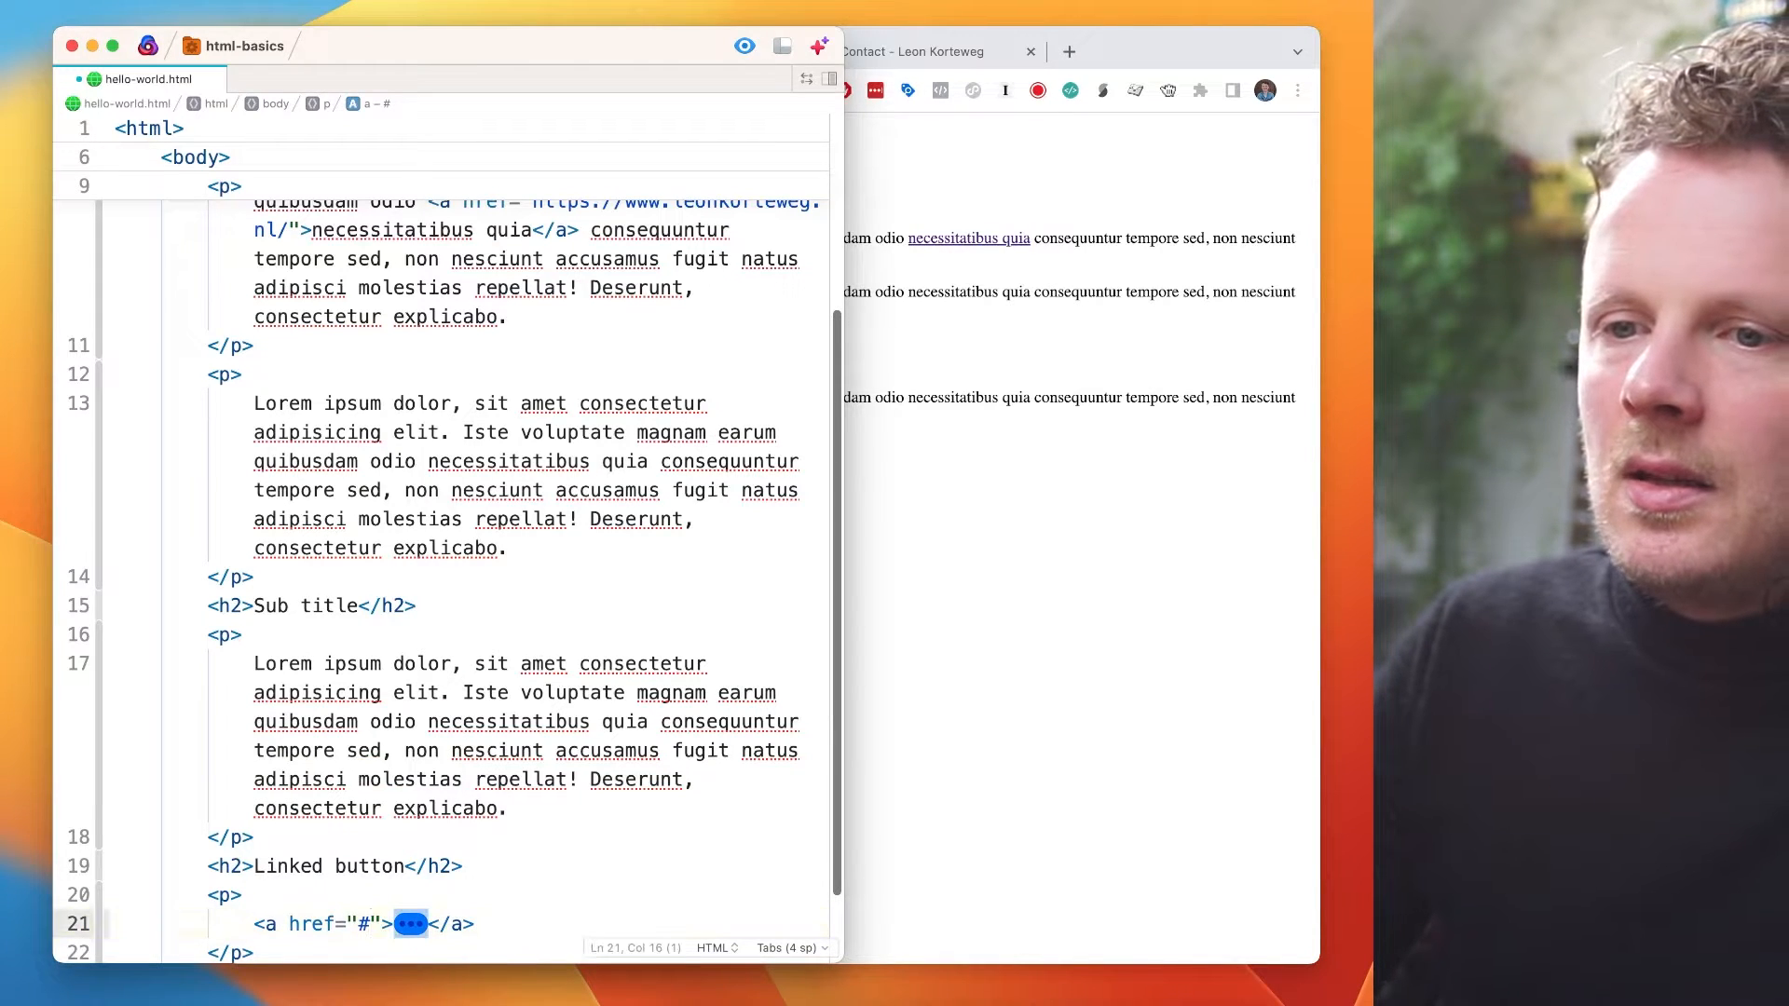
text(Click here)
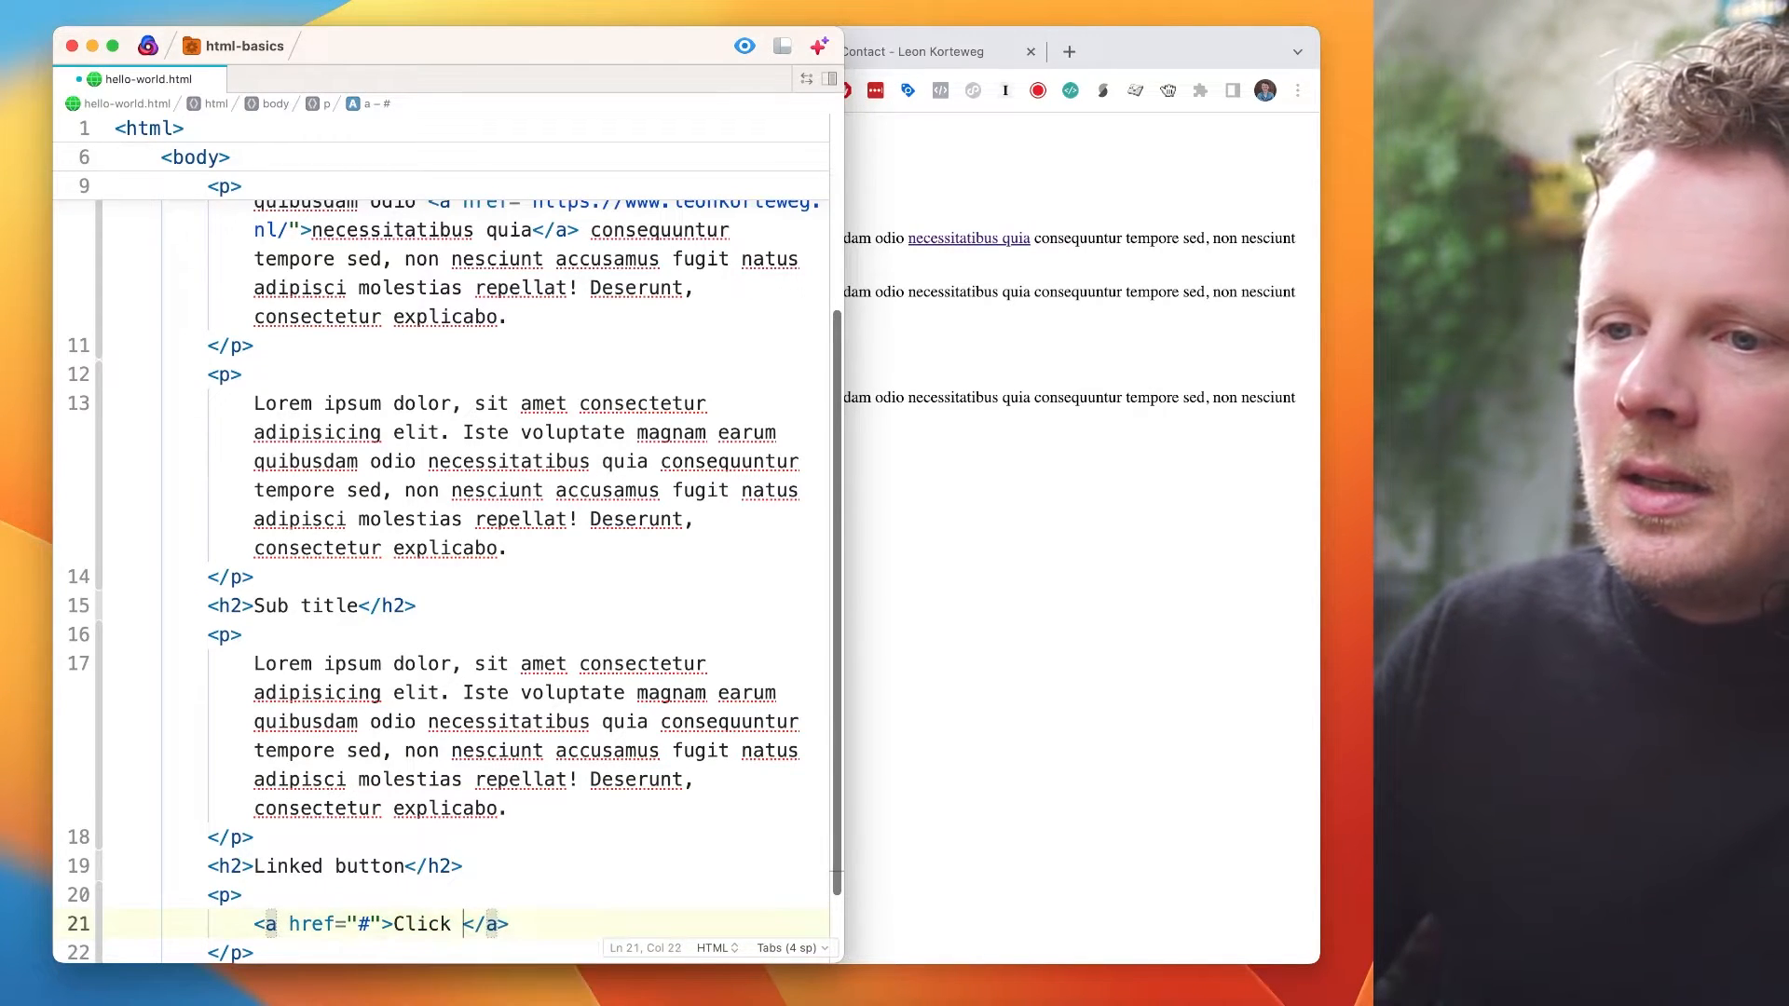
text(!!!)
- Save hello-world.html and reload the page in the browser to view the new link
key(super+s)
click(1130, 480)
key(super+r)
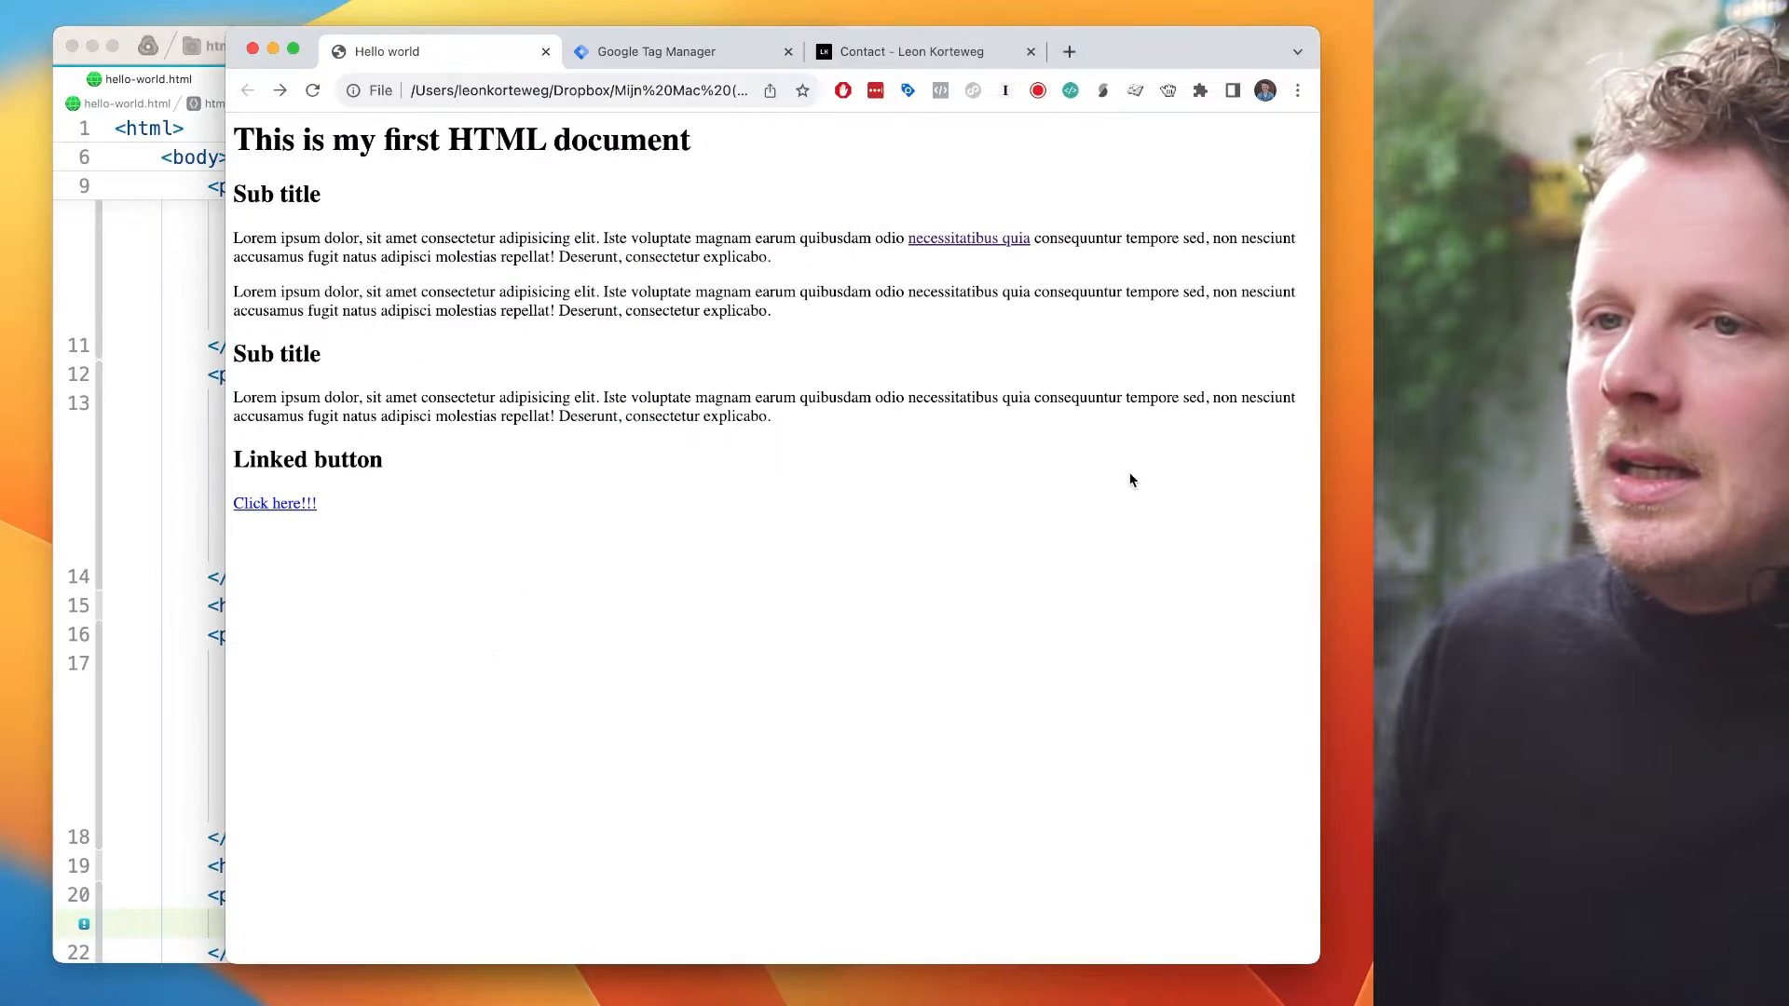
- Add a class attribute with the value "button" to the "Click here!!!" link in the code editor
click(200, 687)
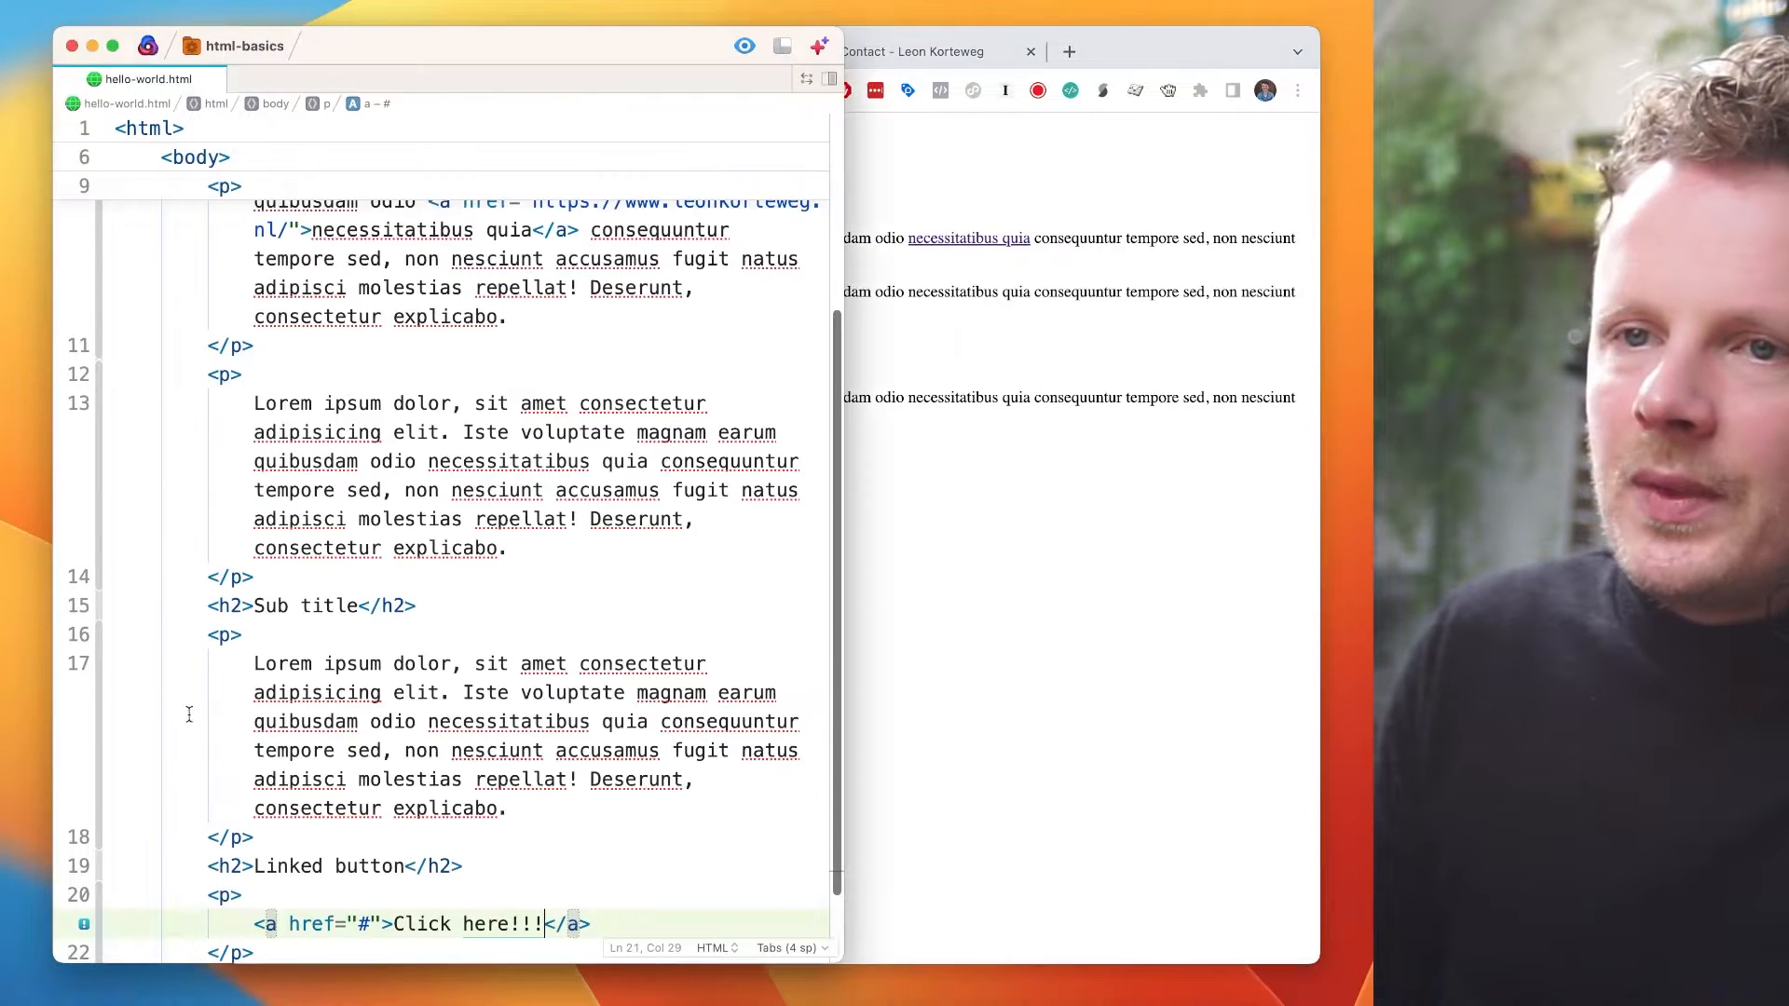
scroll(231, 652, down, 3)
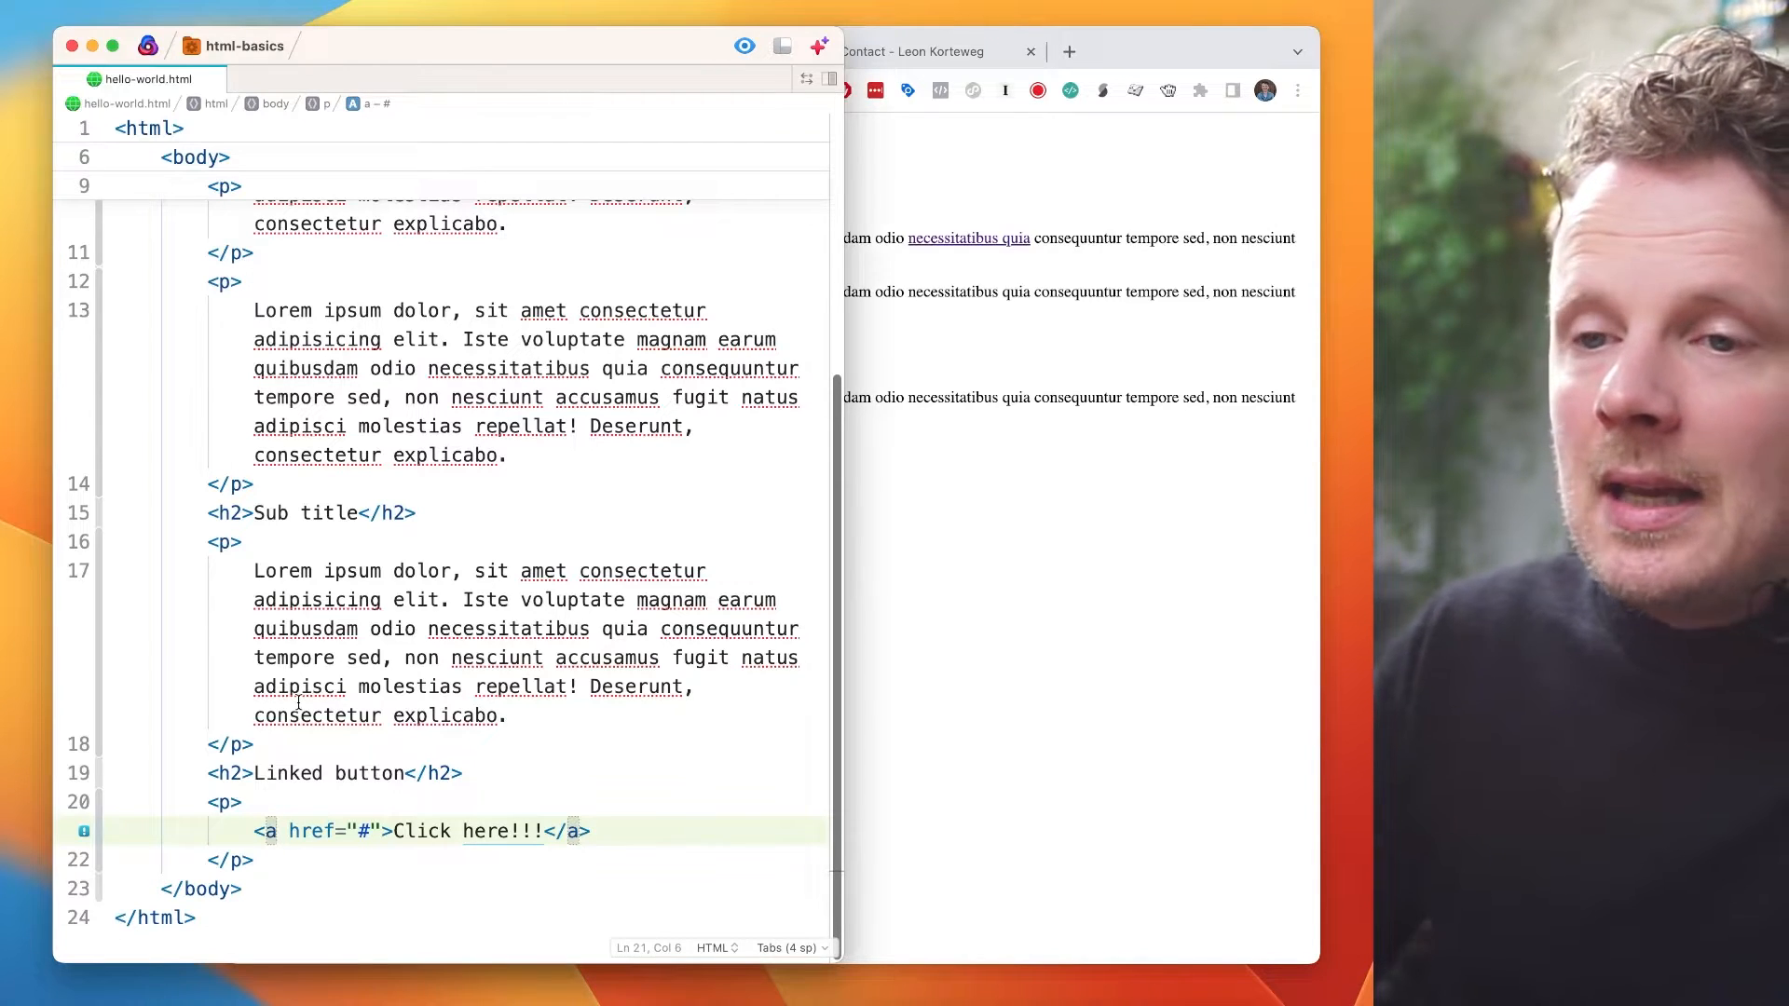
key(super+Right)
click(384, 834)
text(class=)
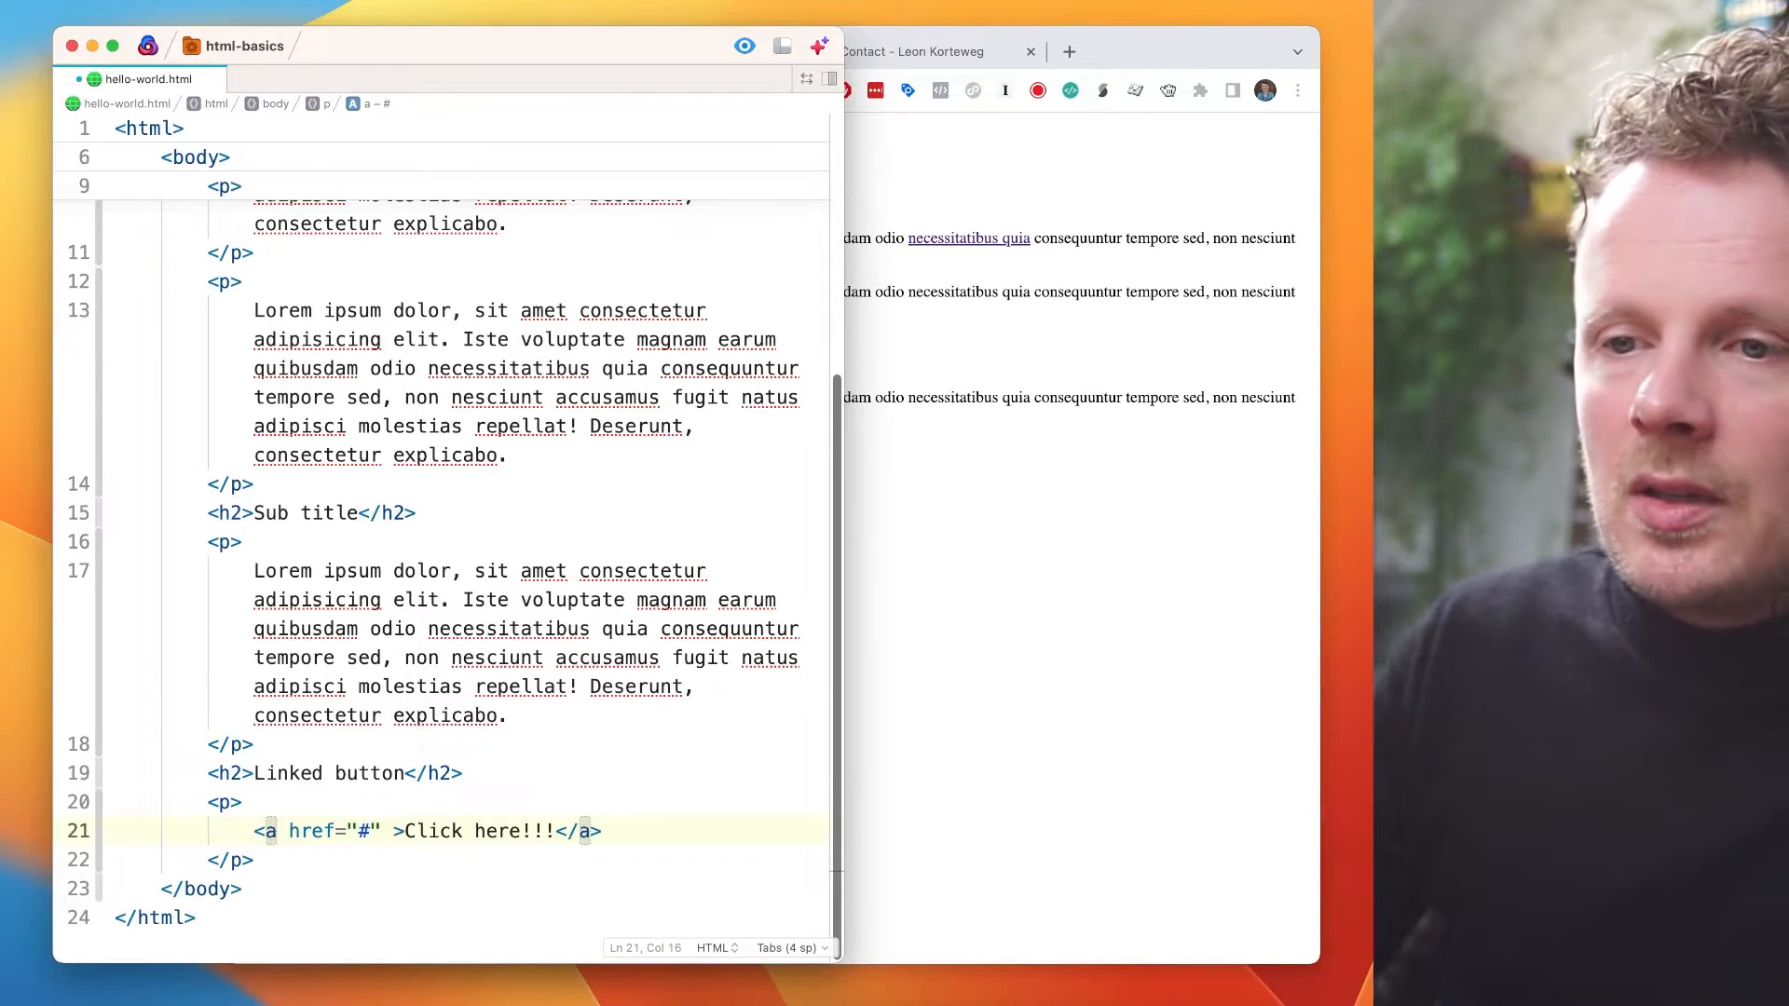
text(")
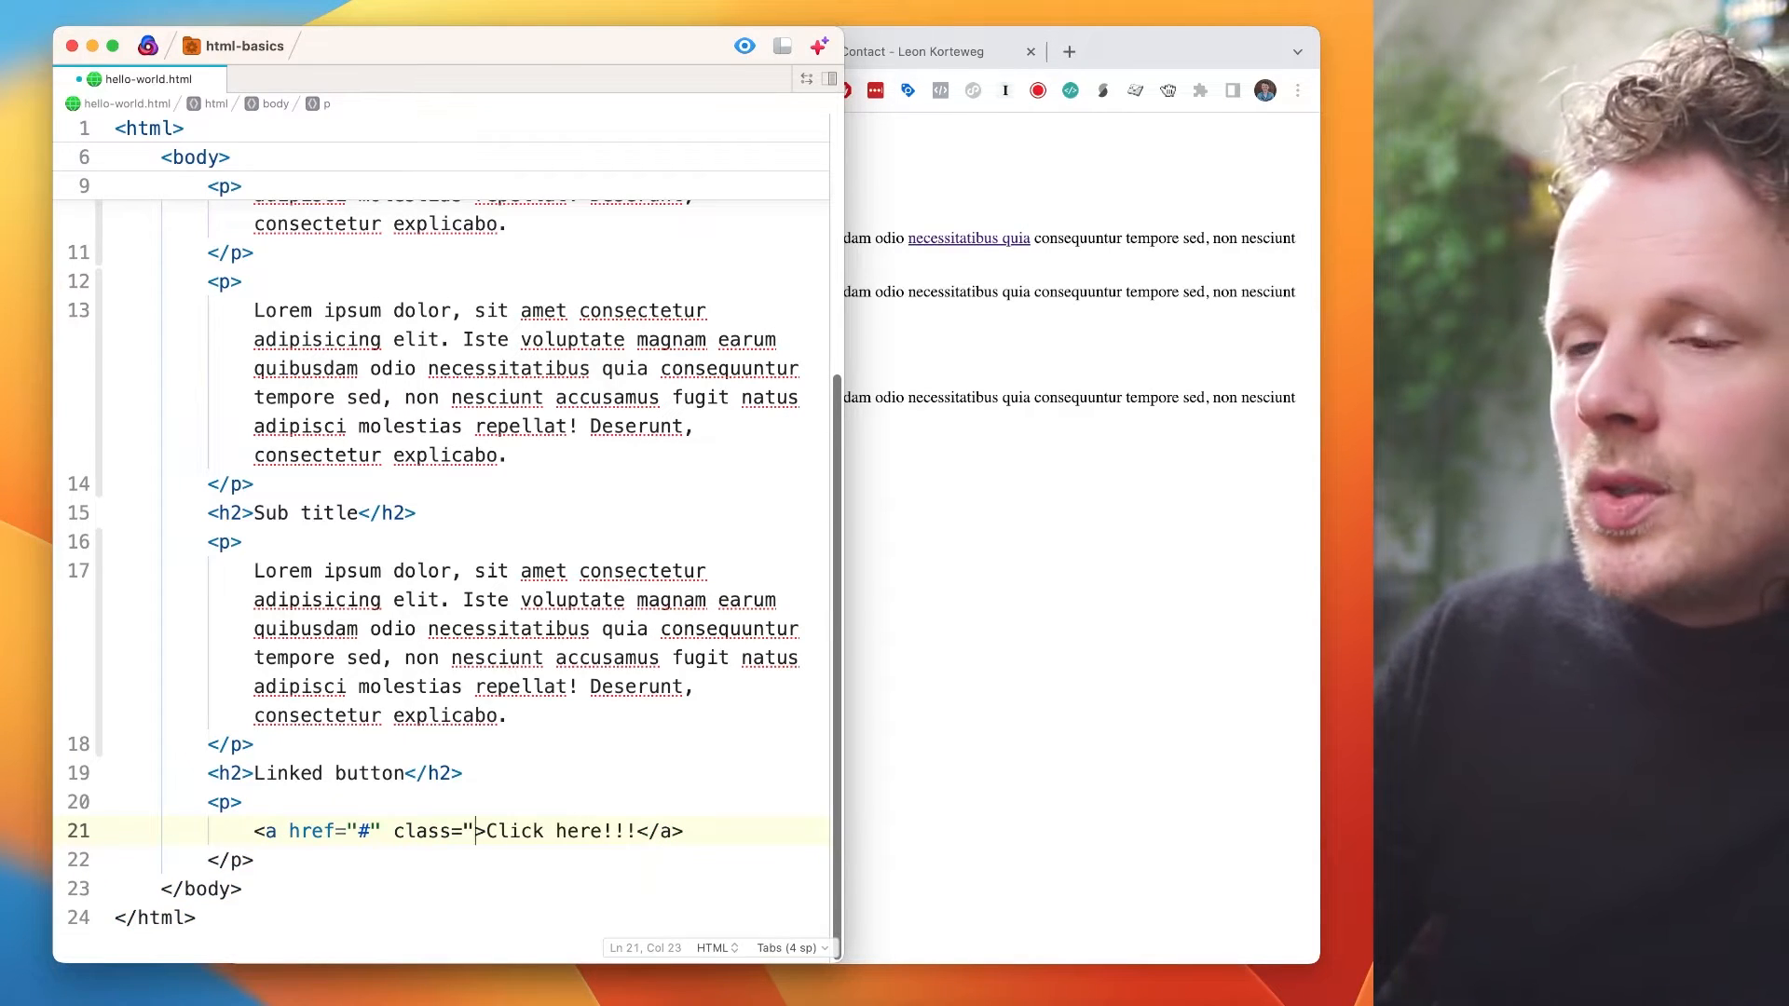
text(button)
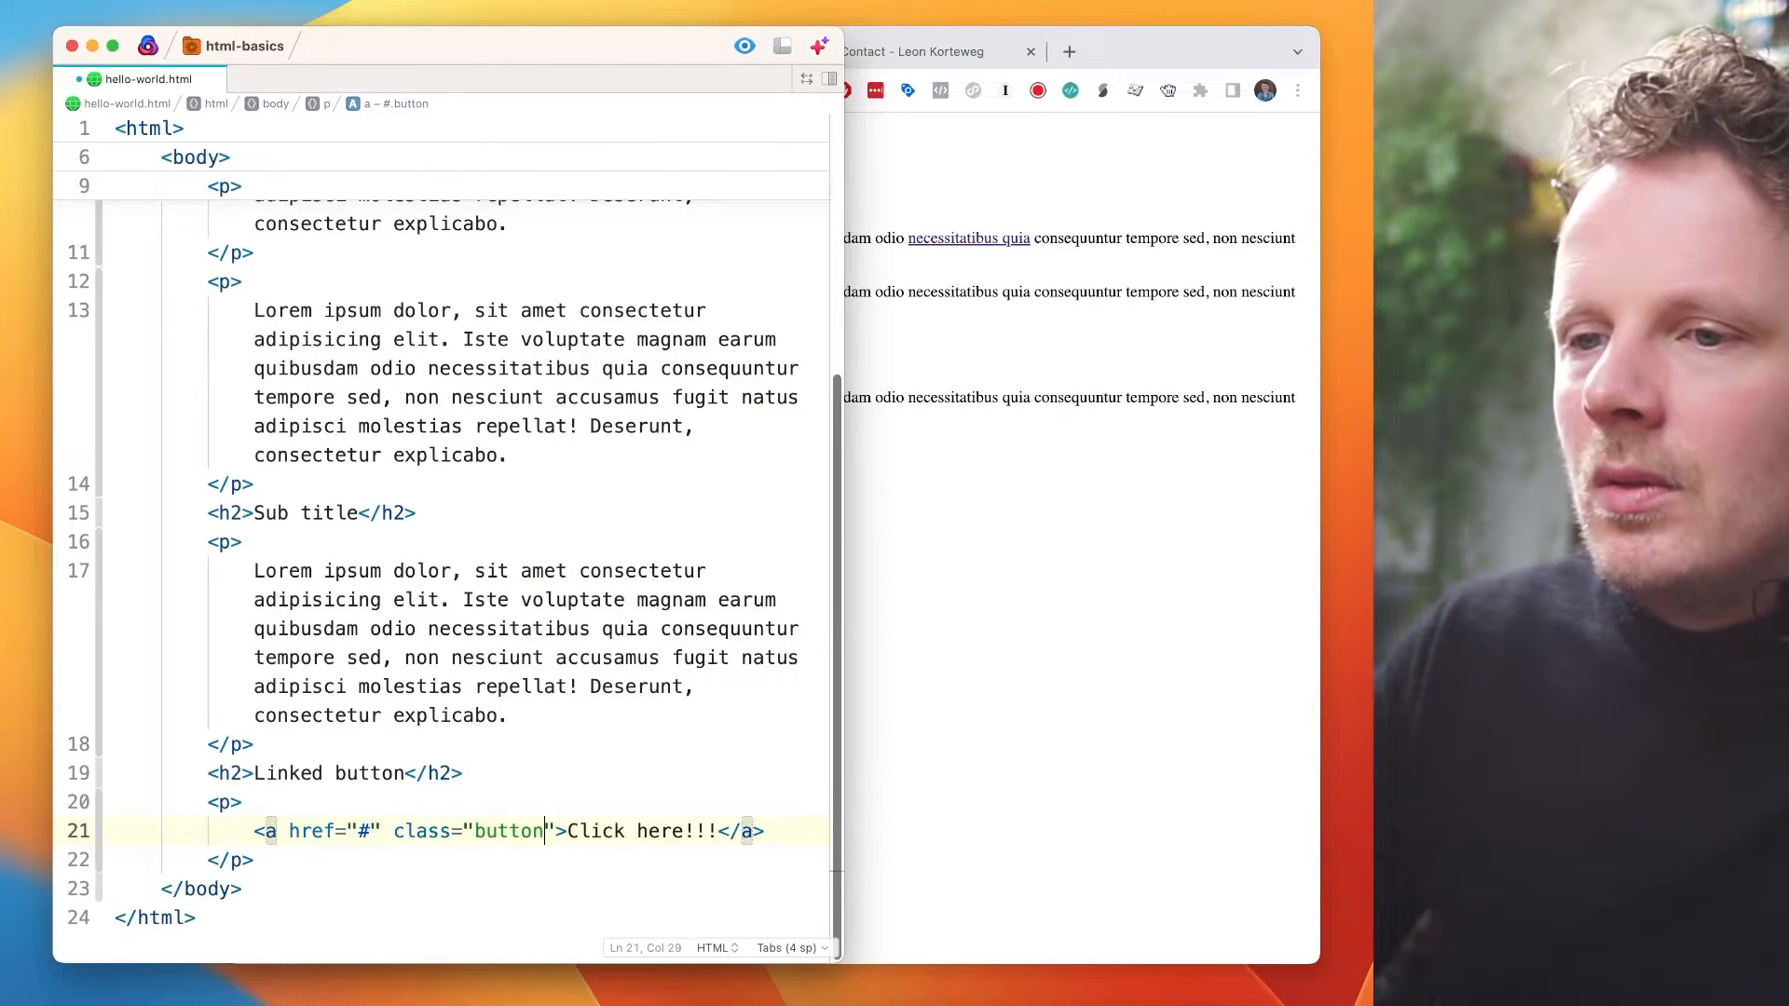
- Change the link's class value to "btn btn-blue"
key(shift+alt+Left)
text(bu)
text(n)
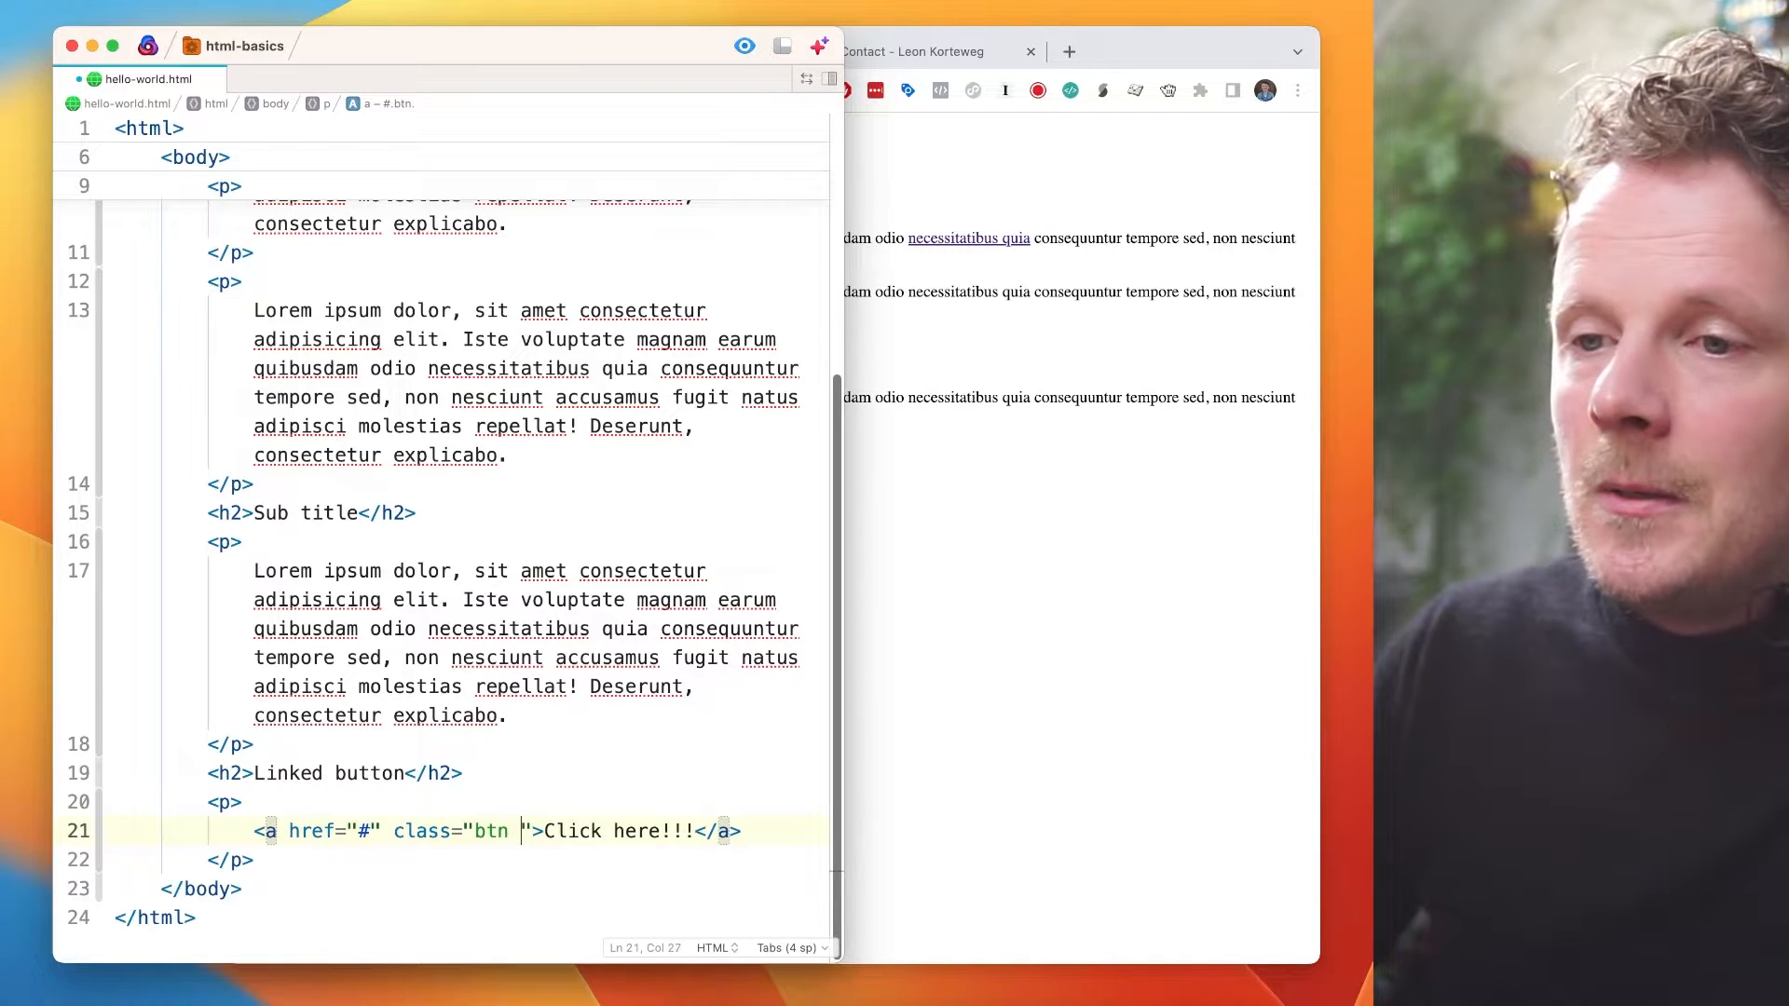
text(btn-blue)
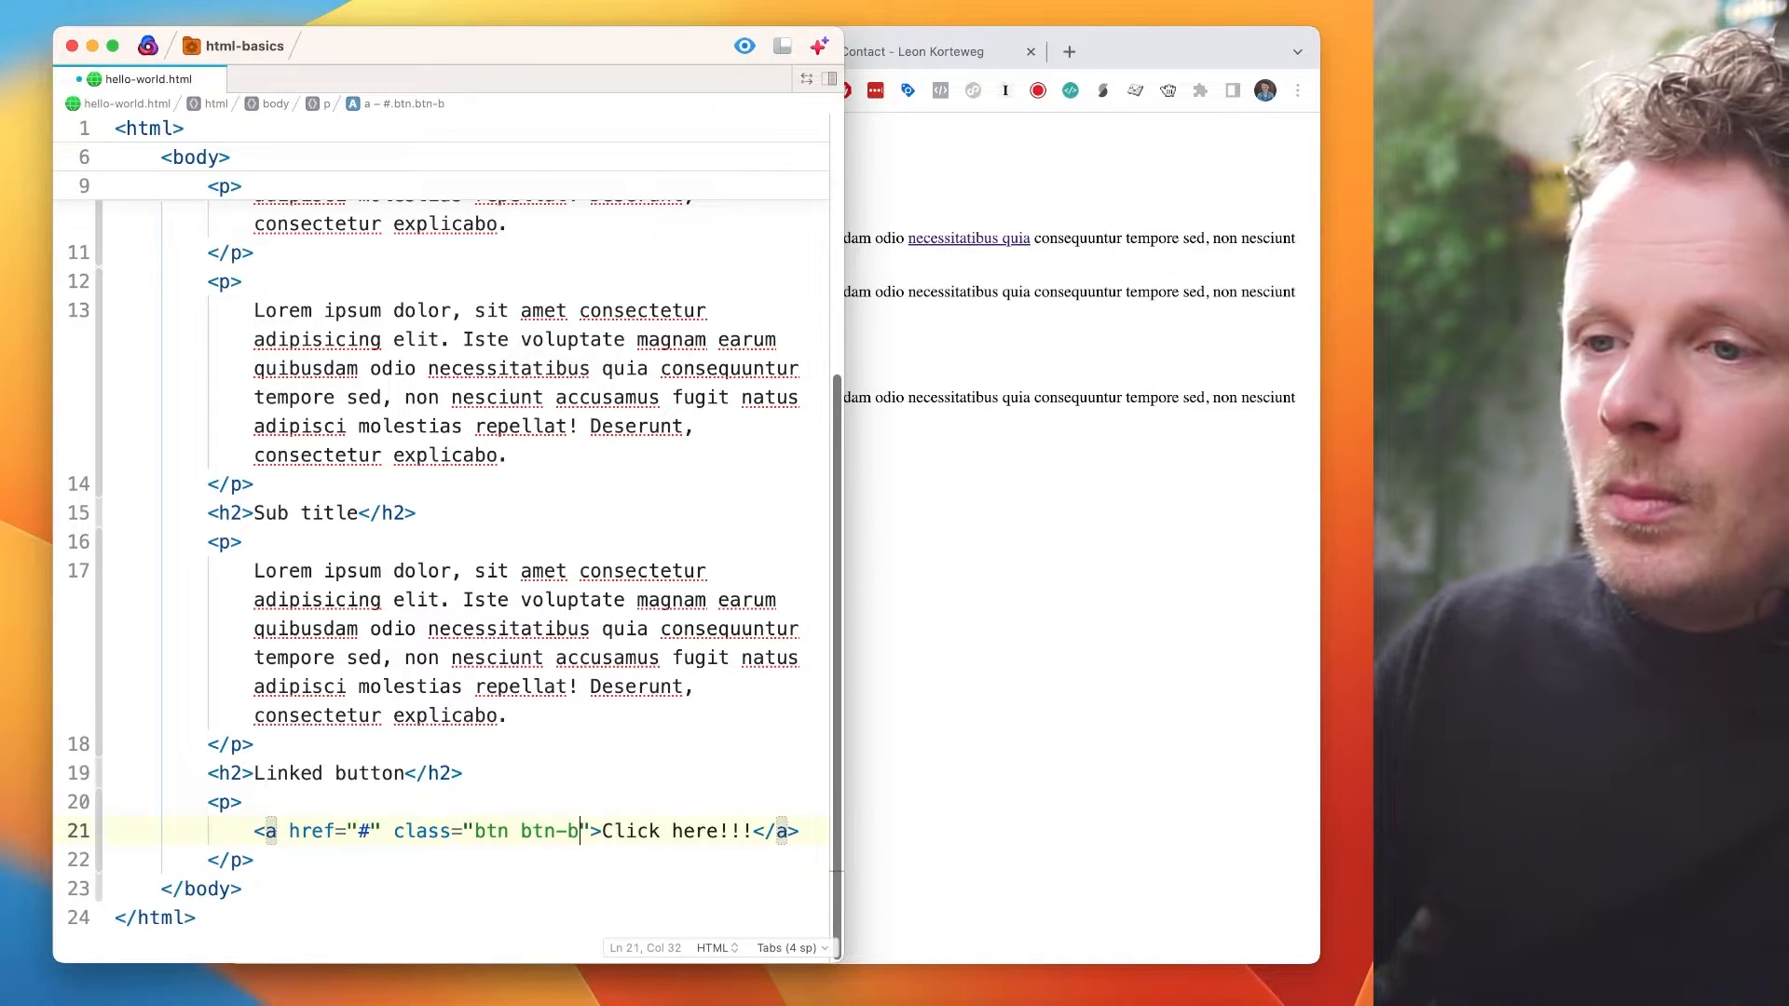
- Replace both occurrences of "btn" in the link's class value with "button", giving "button button-blue"
double_click(492, 831)
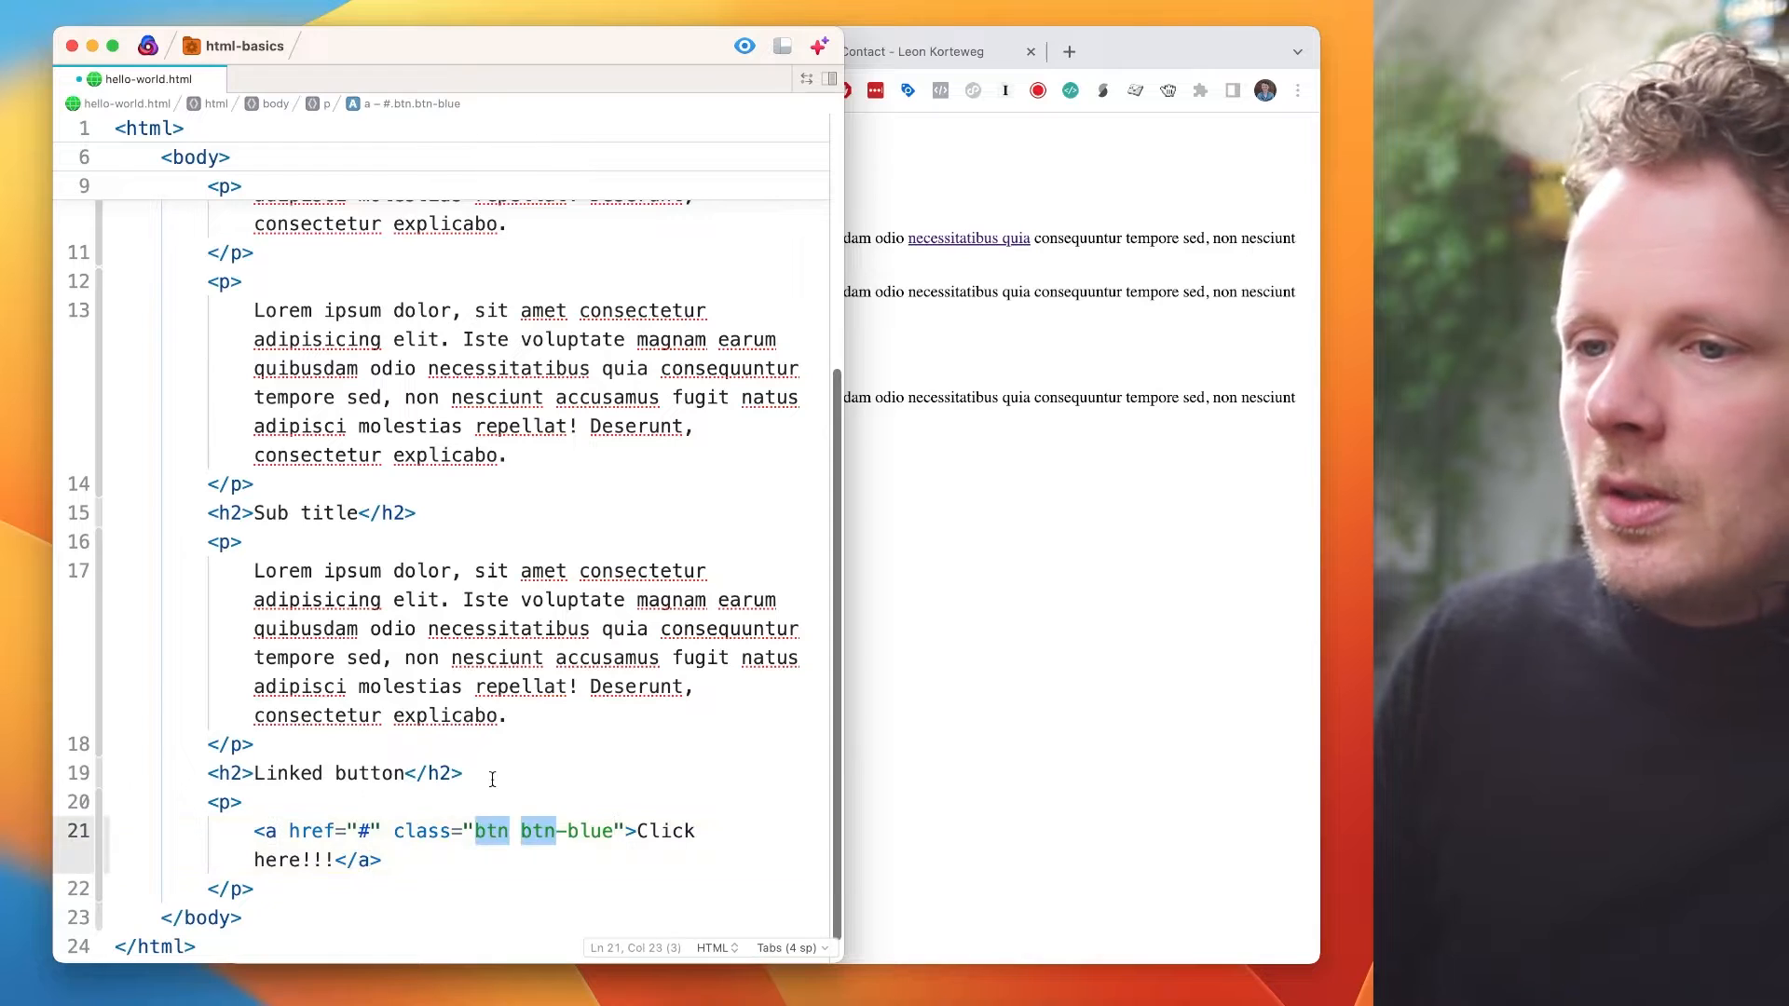
text(button)
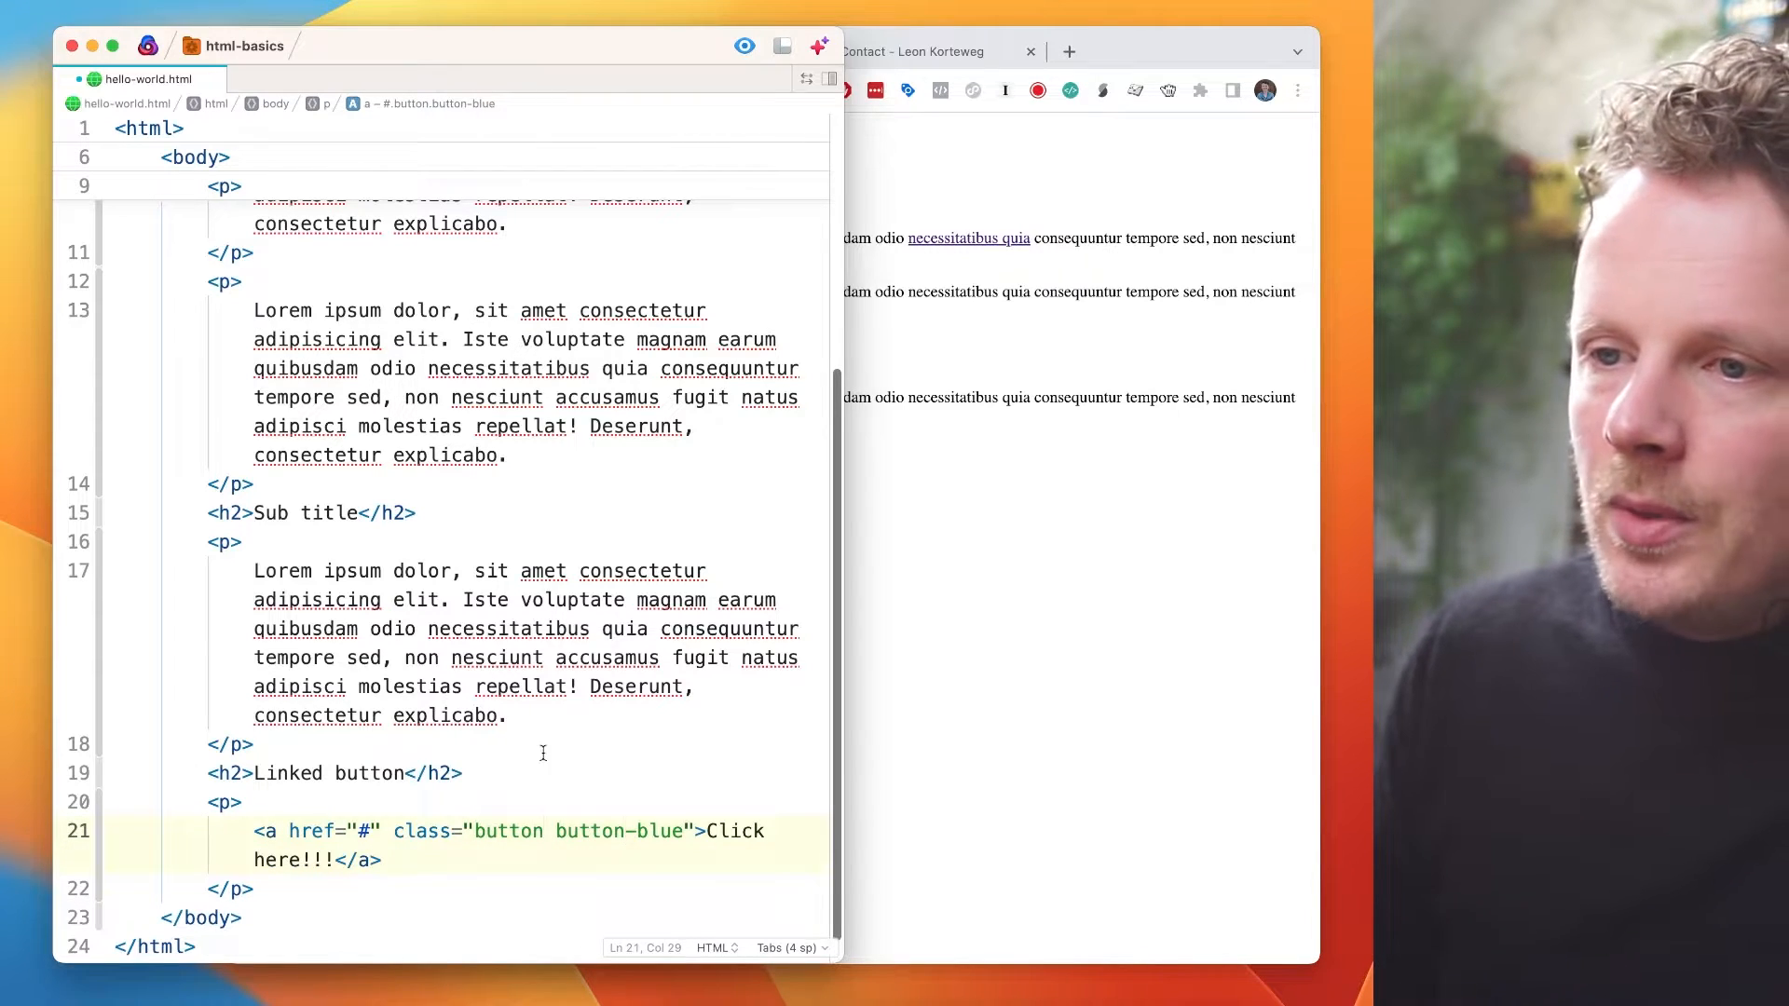
click(539, 746)
- Compare the "Click here!!!" link on the browser page with its HTML in the code editor
key(super+Tab)
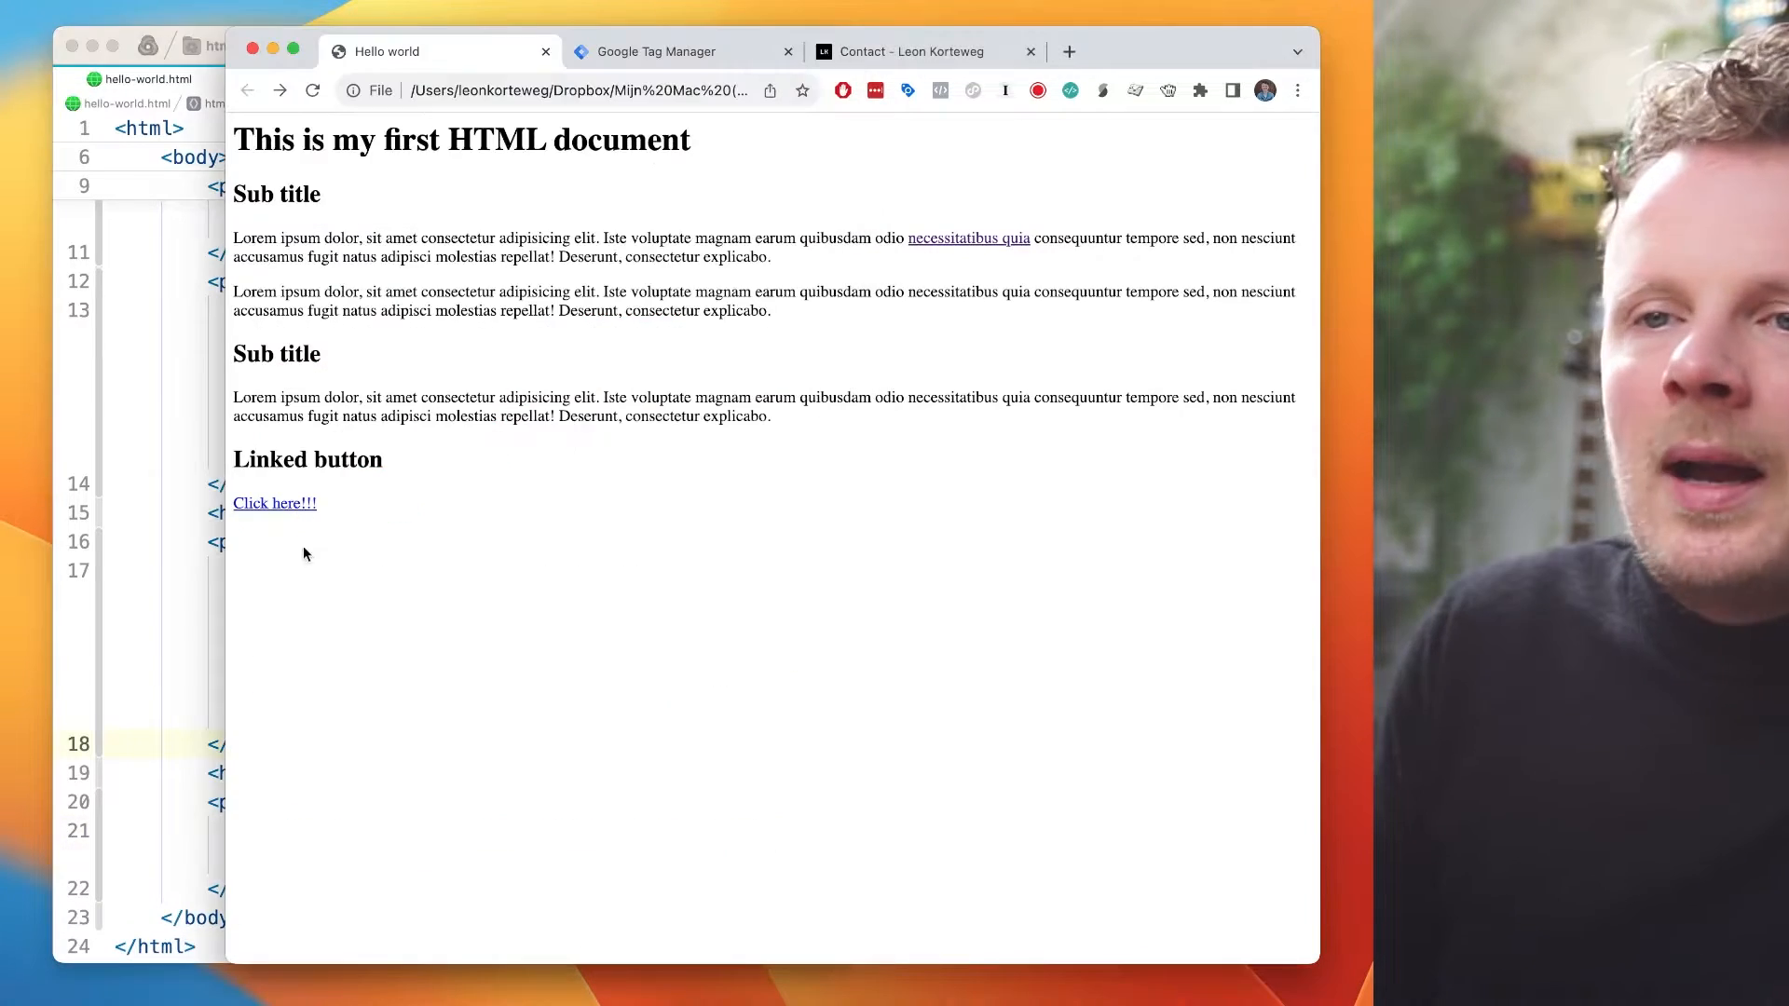
click(149, 636)
scroll(341, 715, down, 1)
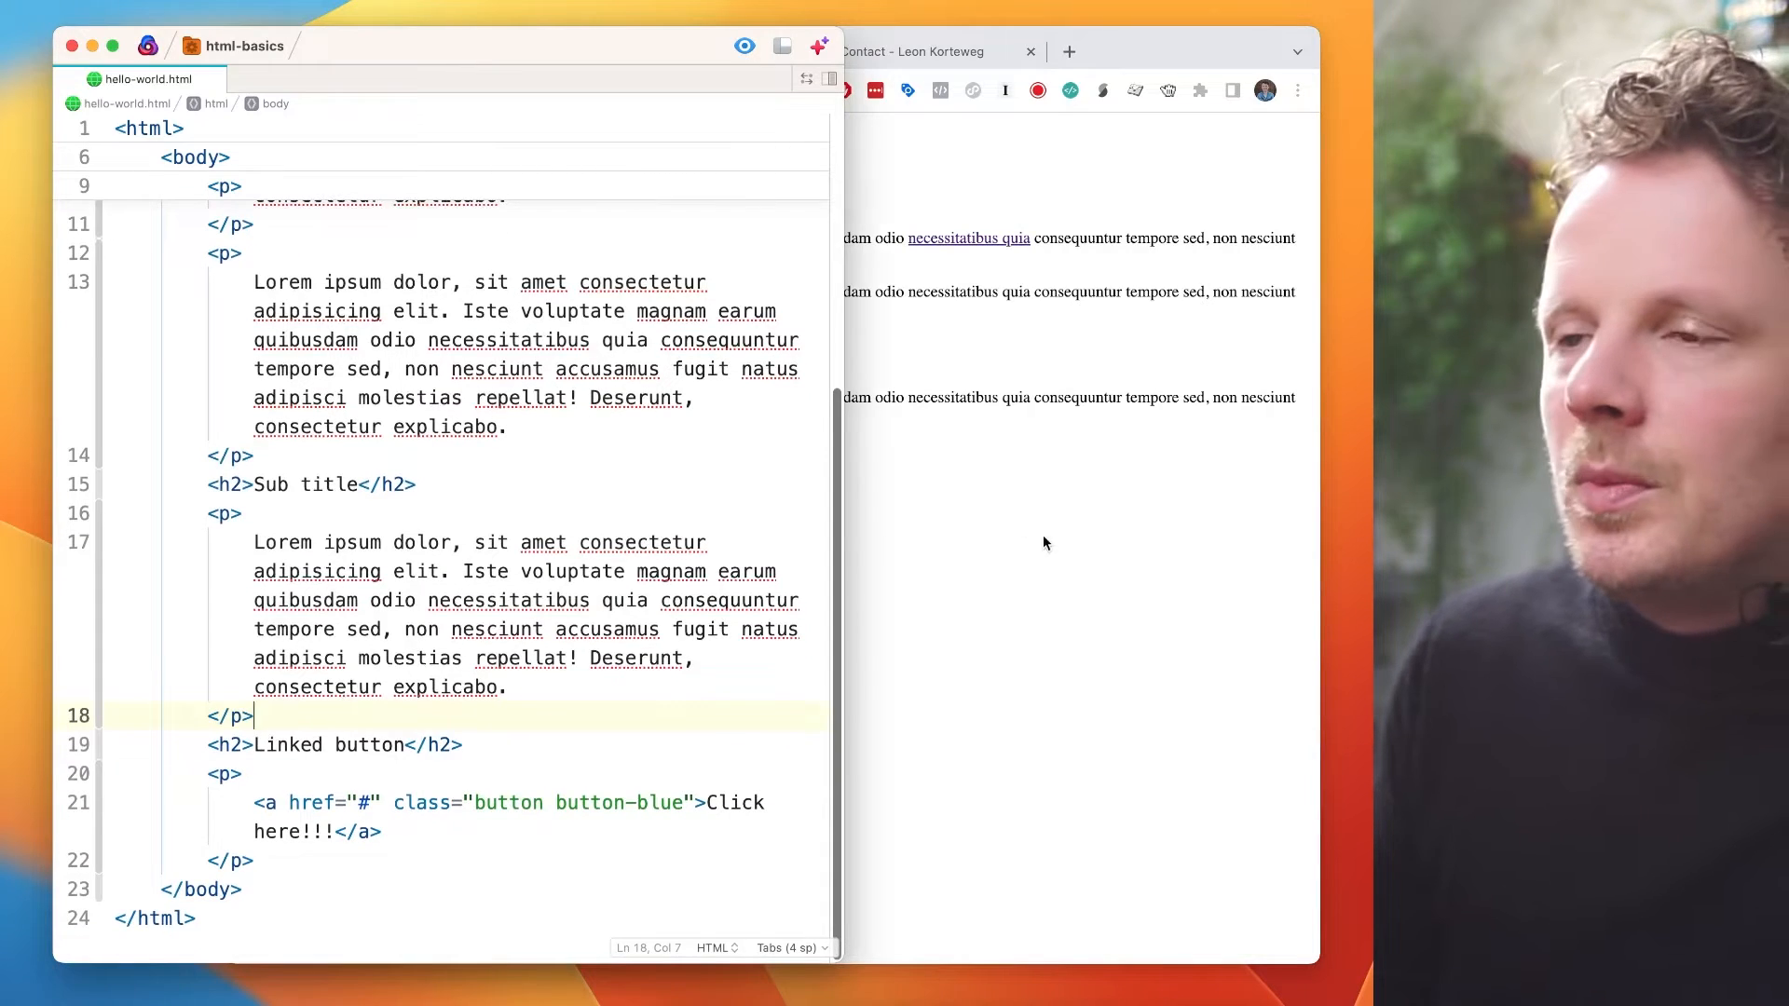
click(1017, 589)
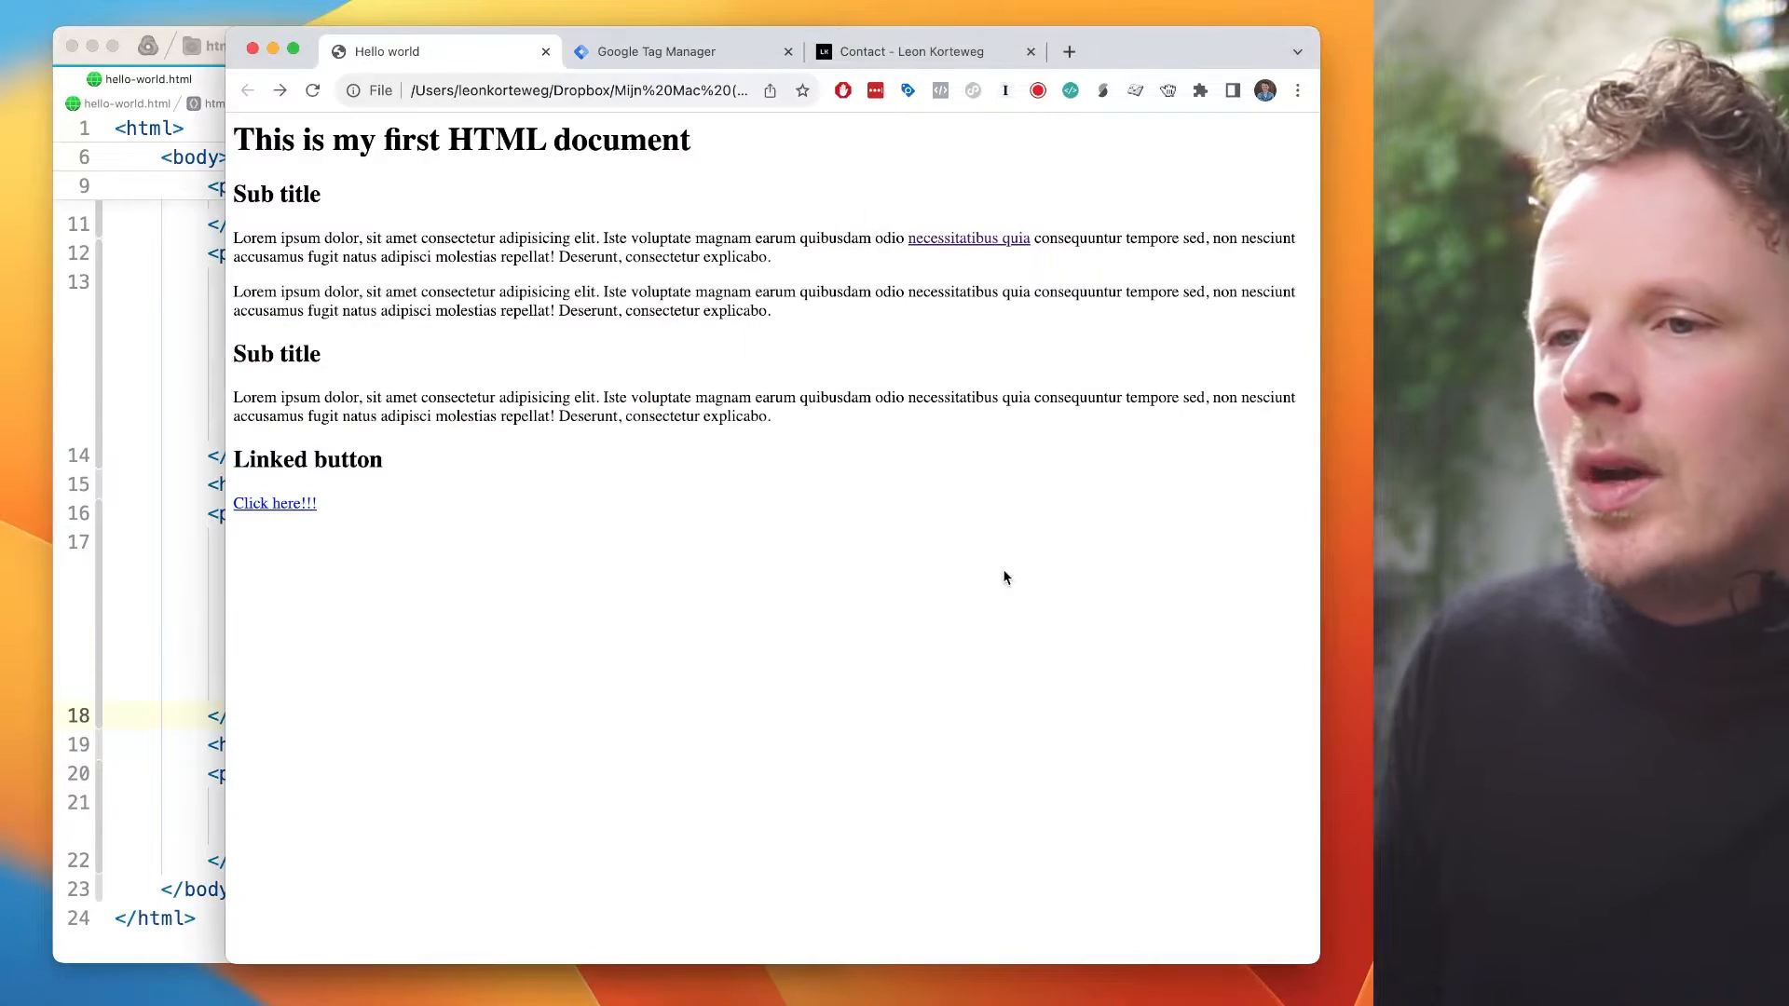
- Duplicate the "Linked button" h2 and its link paragraph directly below the original in the code editor
key(super+Tab)
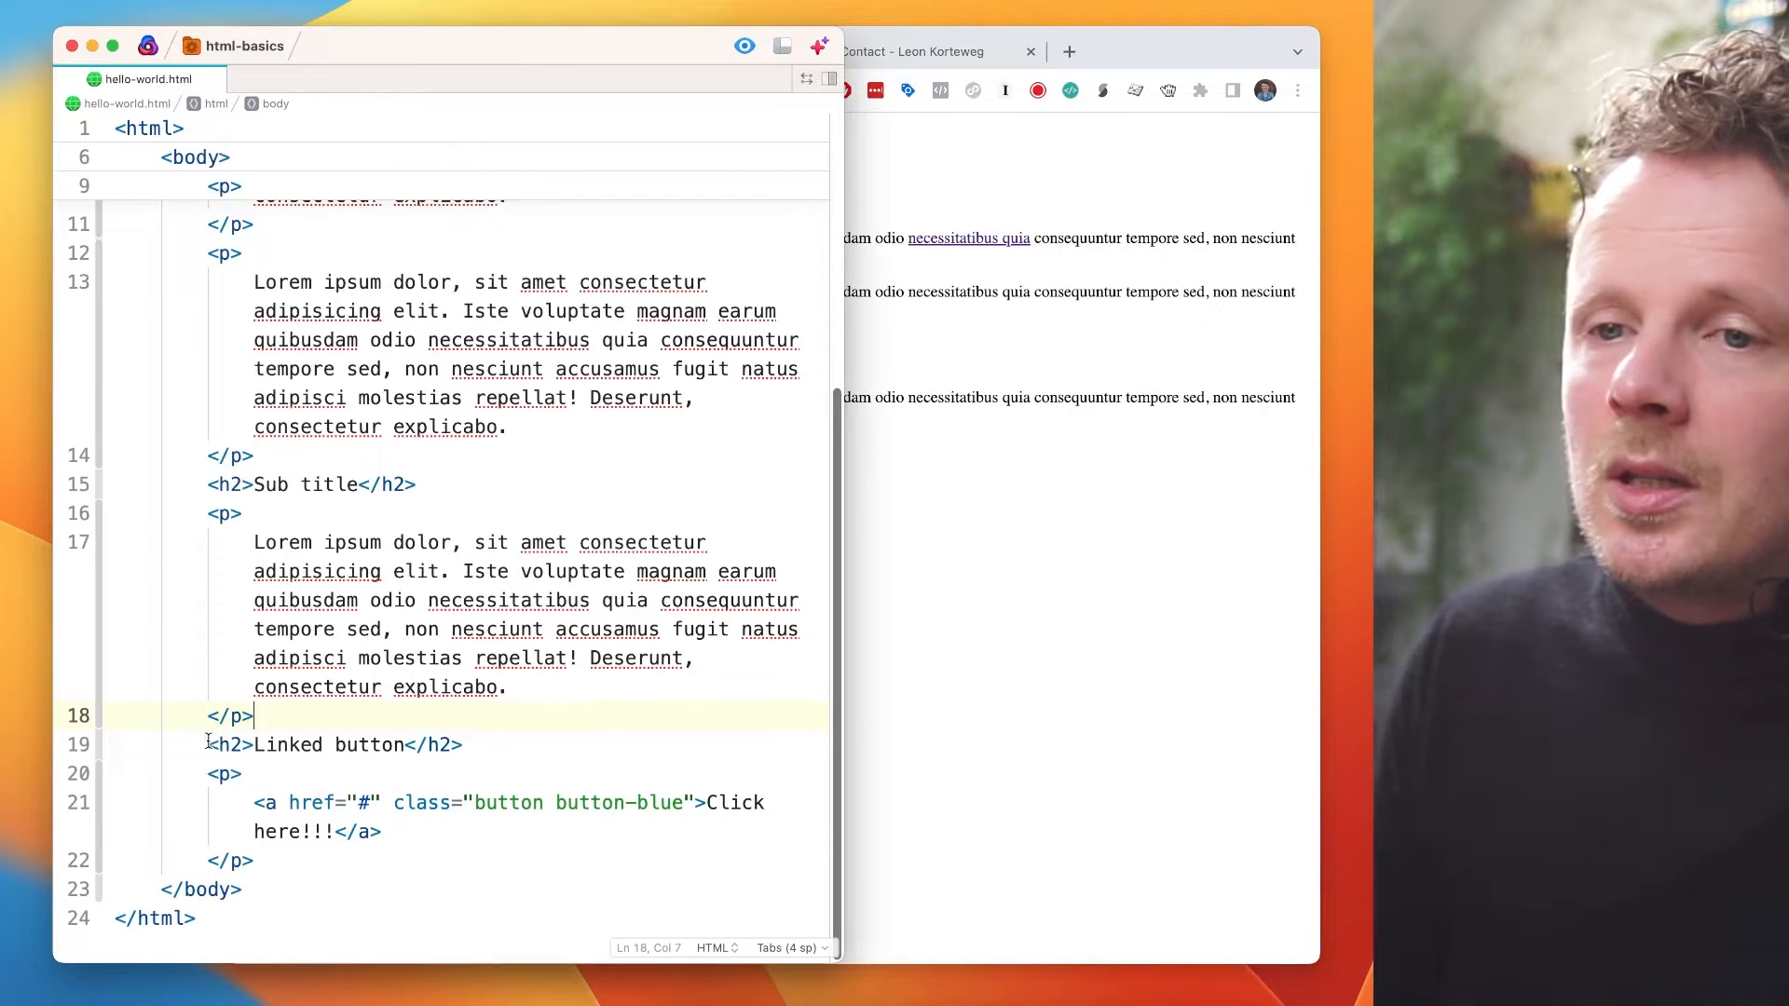
drag(208, 743, 272, 859)
key(super+c)
click(272, 859)
key(Return)
key(super+v)
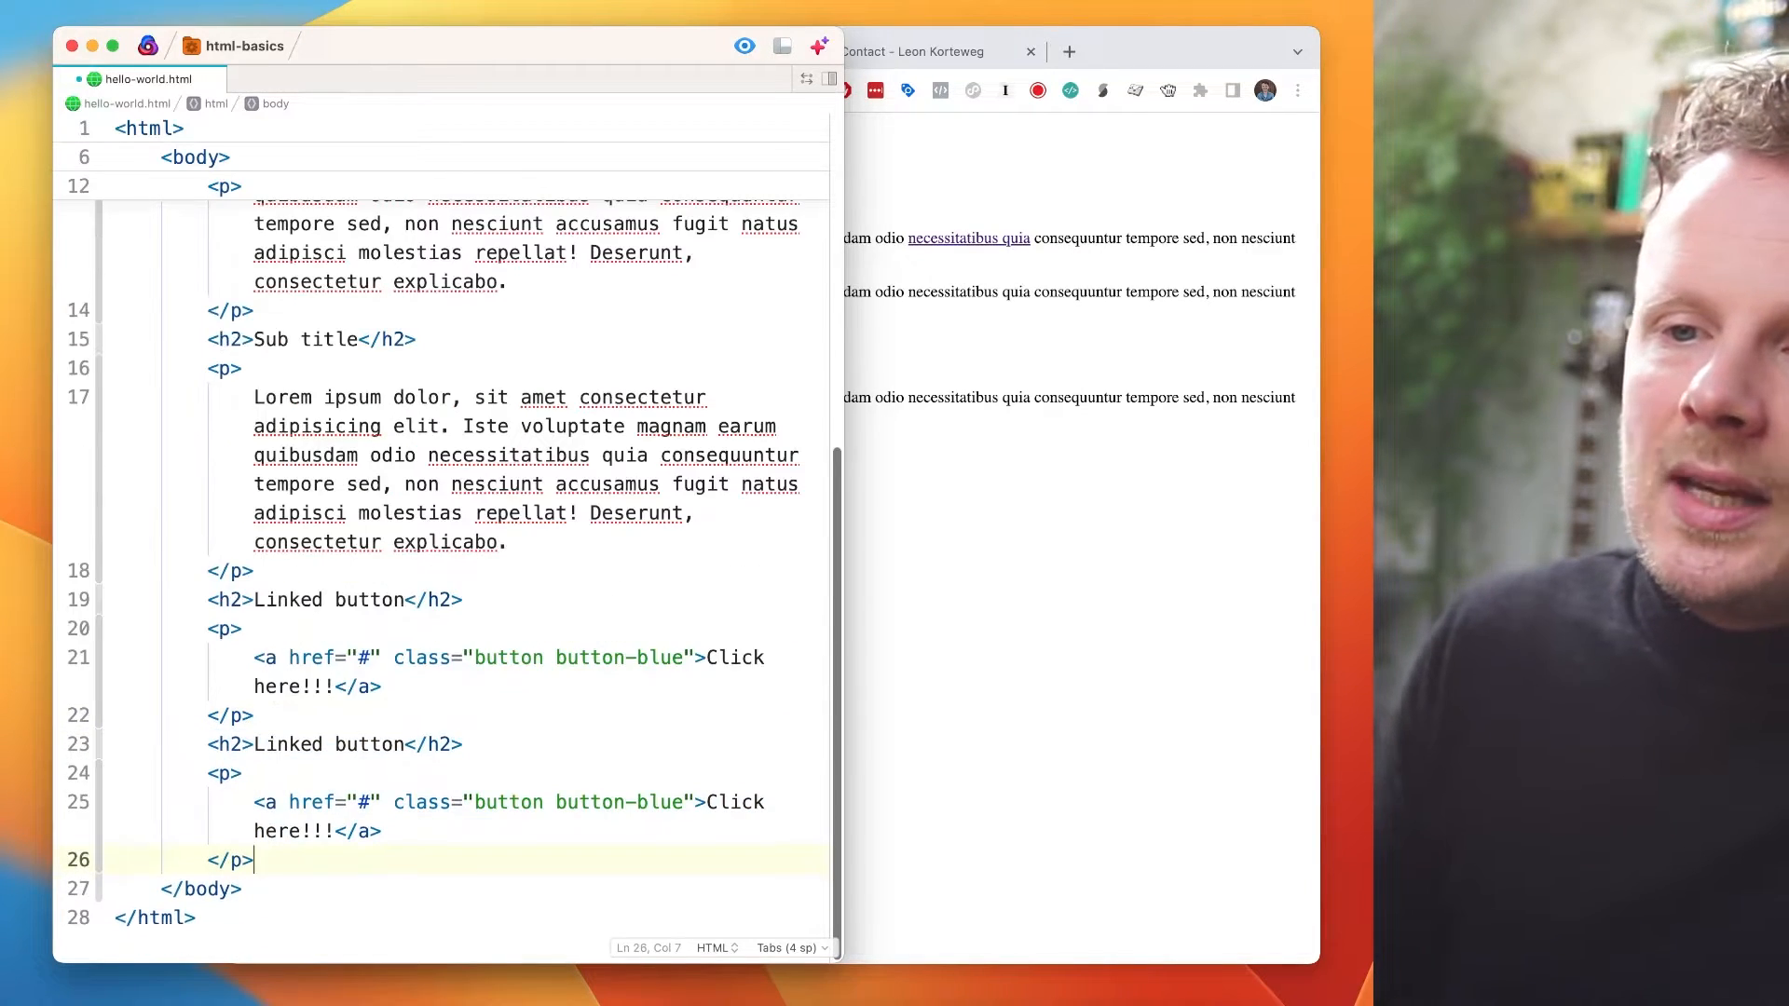
- Change the text of the duplicated h2 to "Form button"
double_click(287, 745)
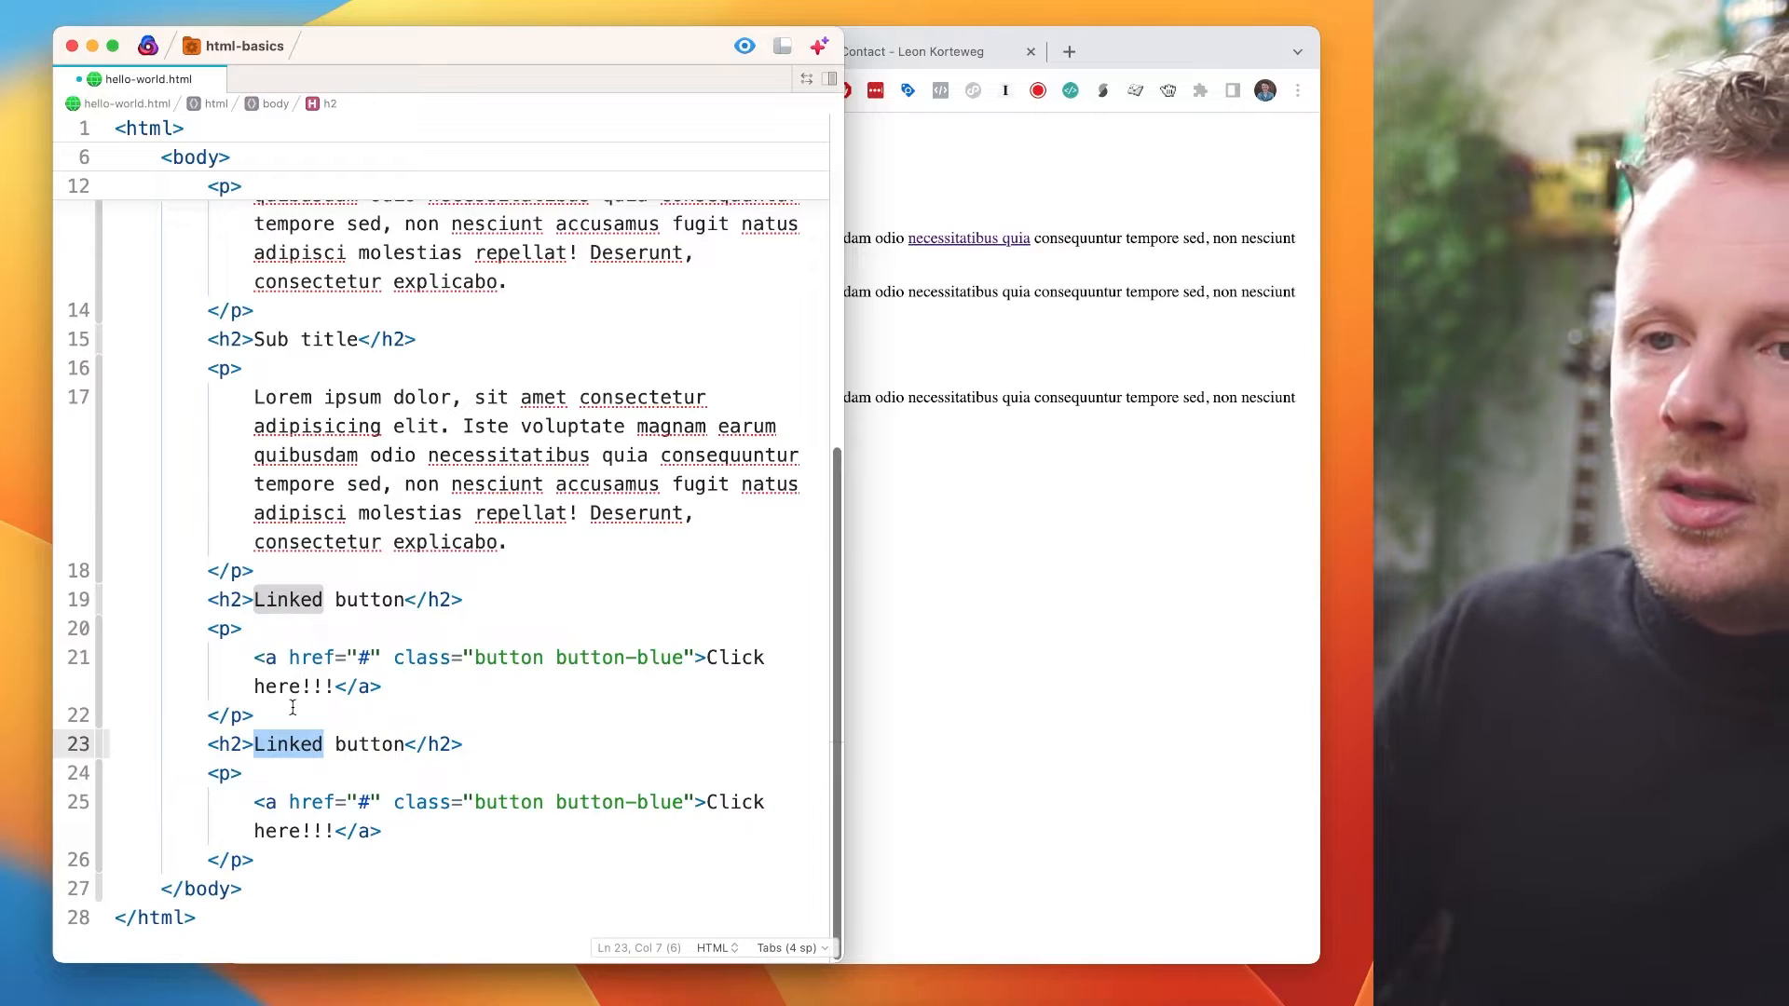
text(Form)
click(300, 568)
- Replace the link under the "Form button" h2 with an input element of type "submit"
drag(254, 801, 399, 825)
text(input)
key(Tab)
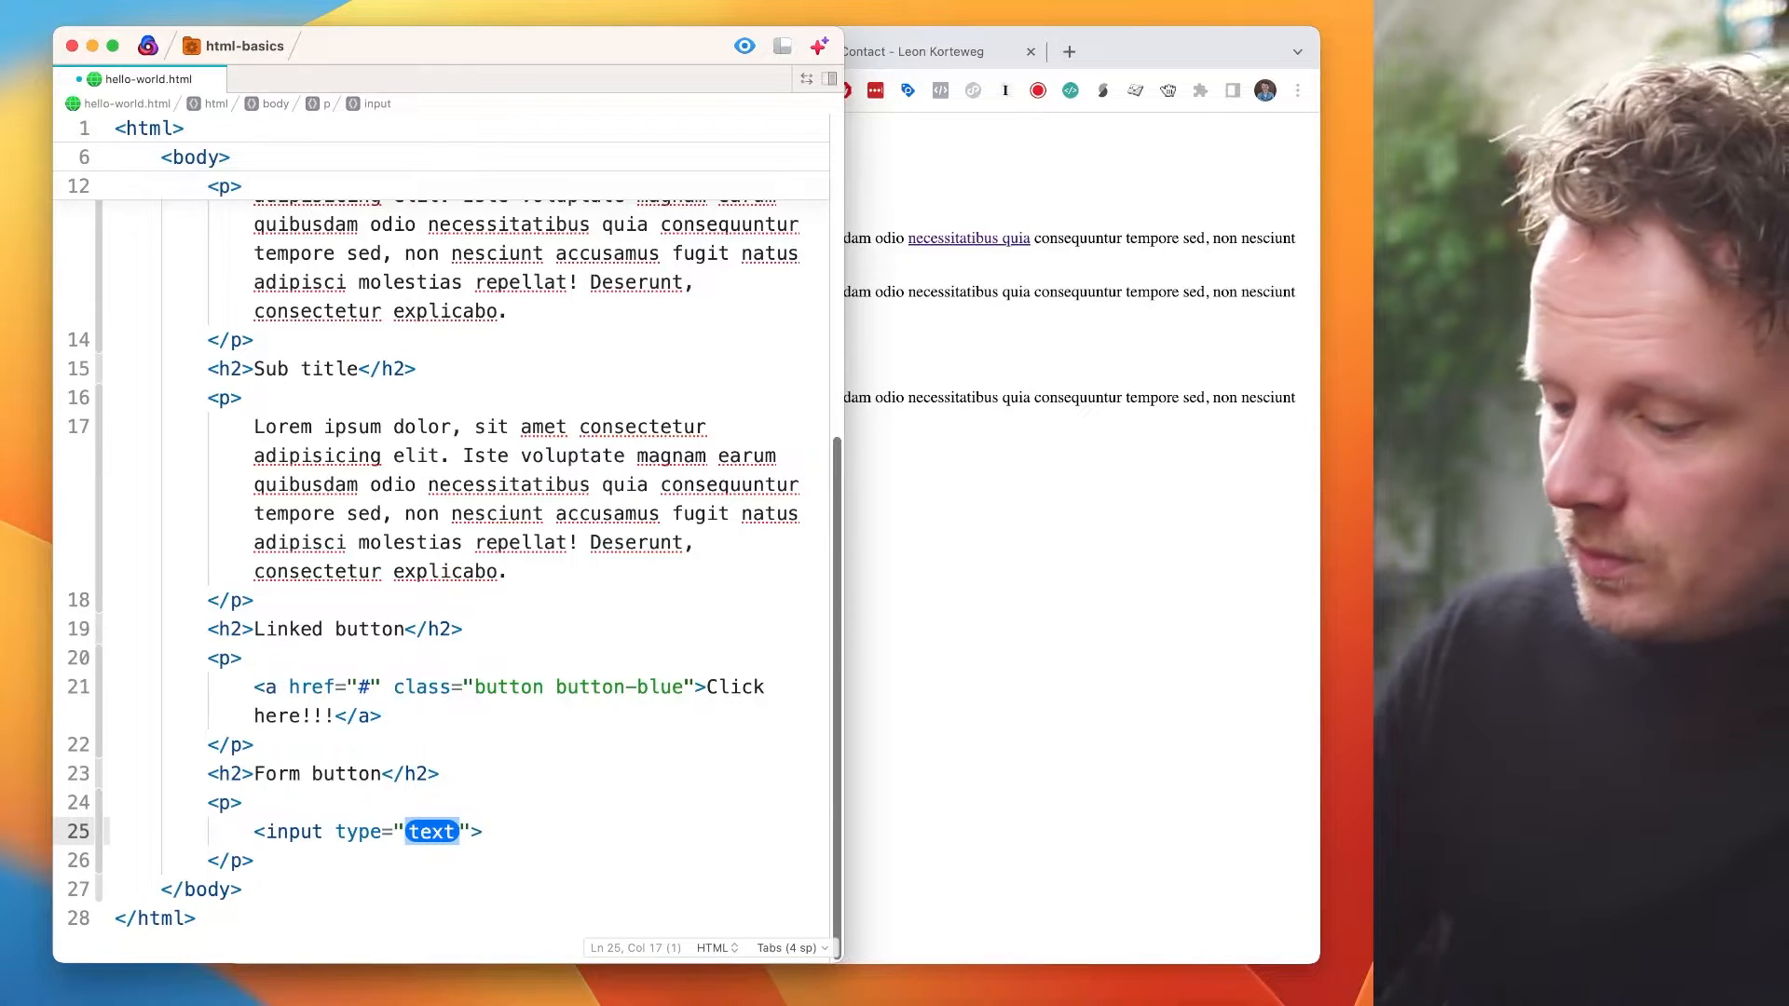
text(submit)
- Add a value attribute of "Click here!!!" to the submit input and save the file
text( vla)
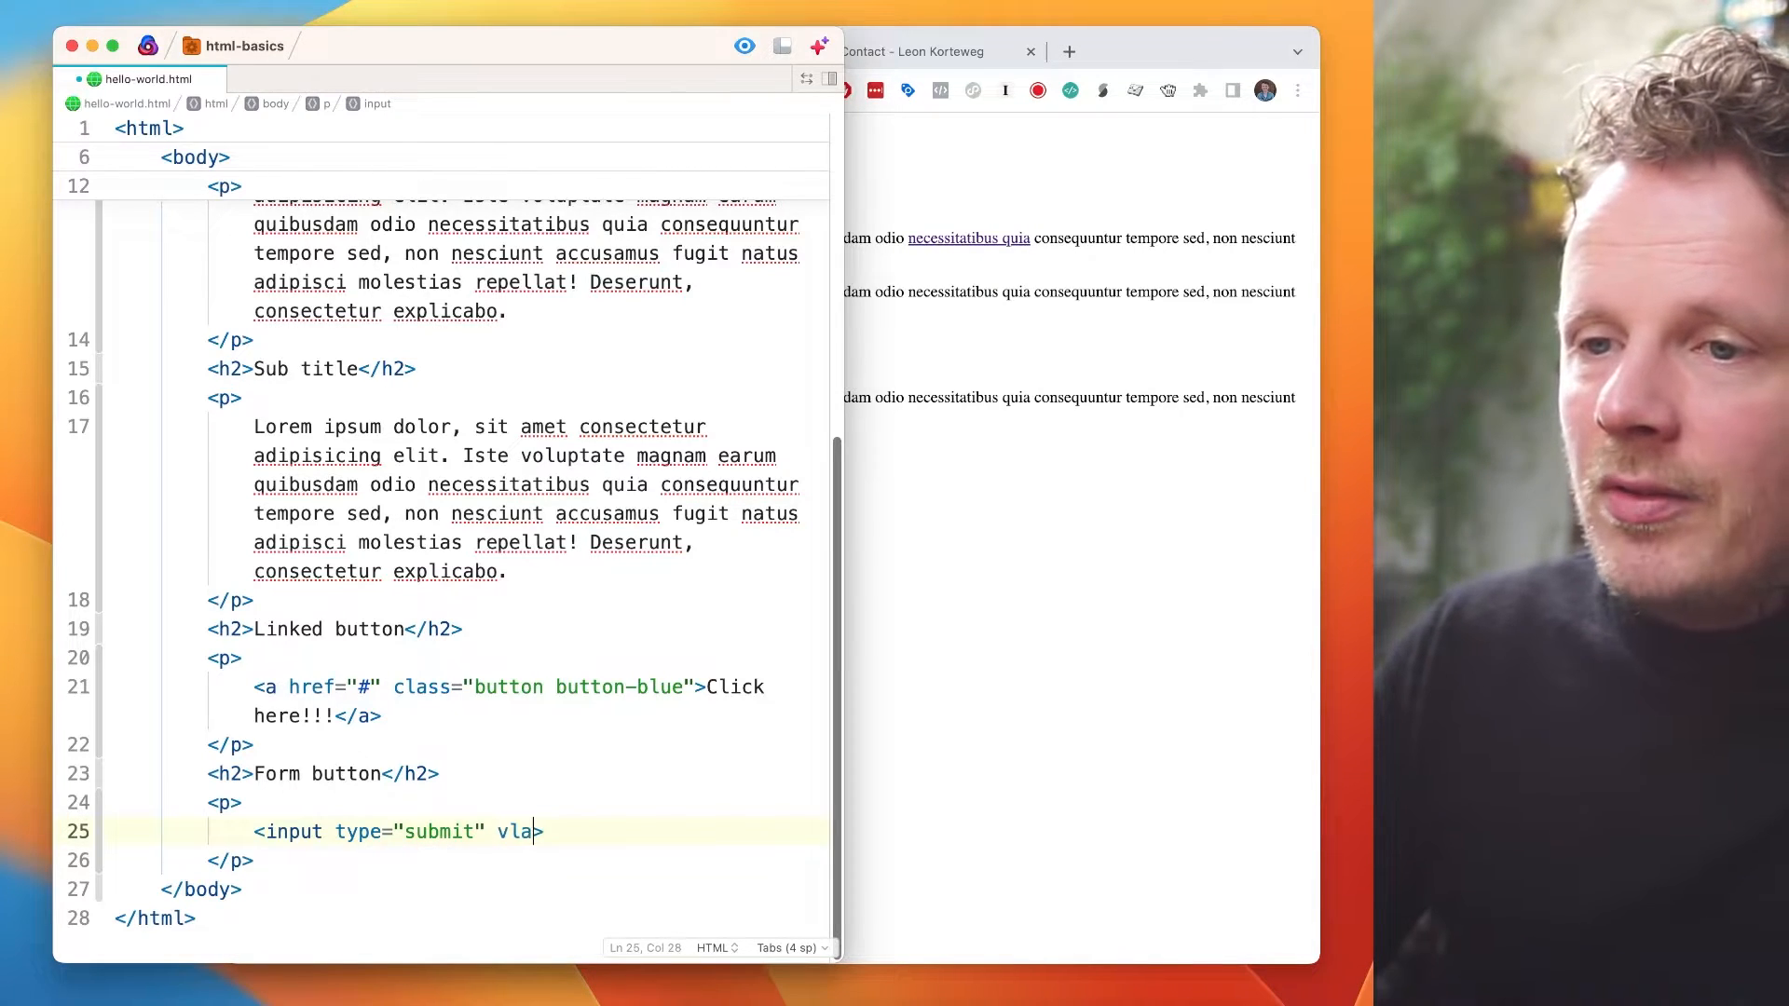
key(BackSpace)
key(BackSpace)
text(al)
key(Return)
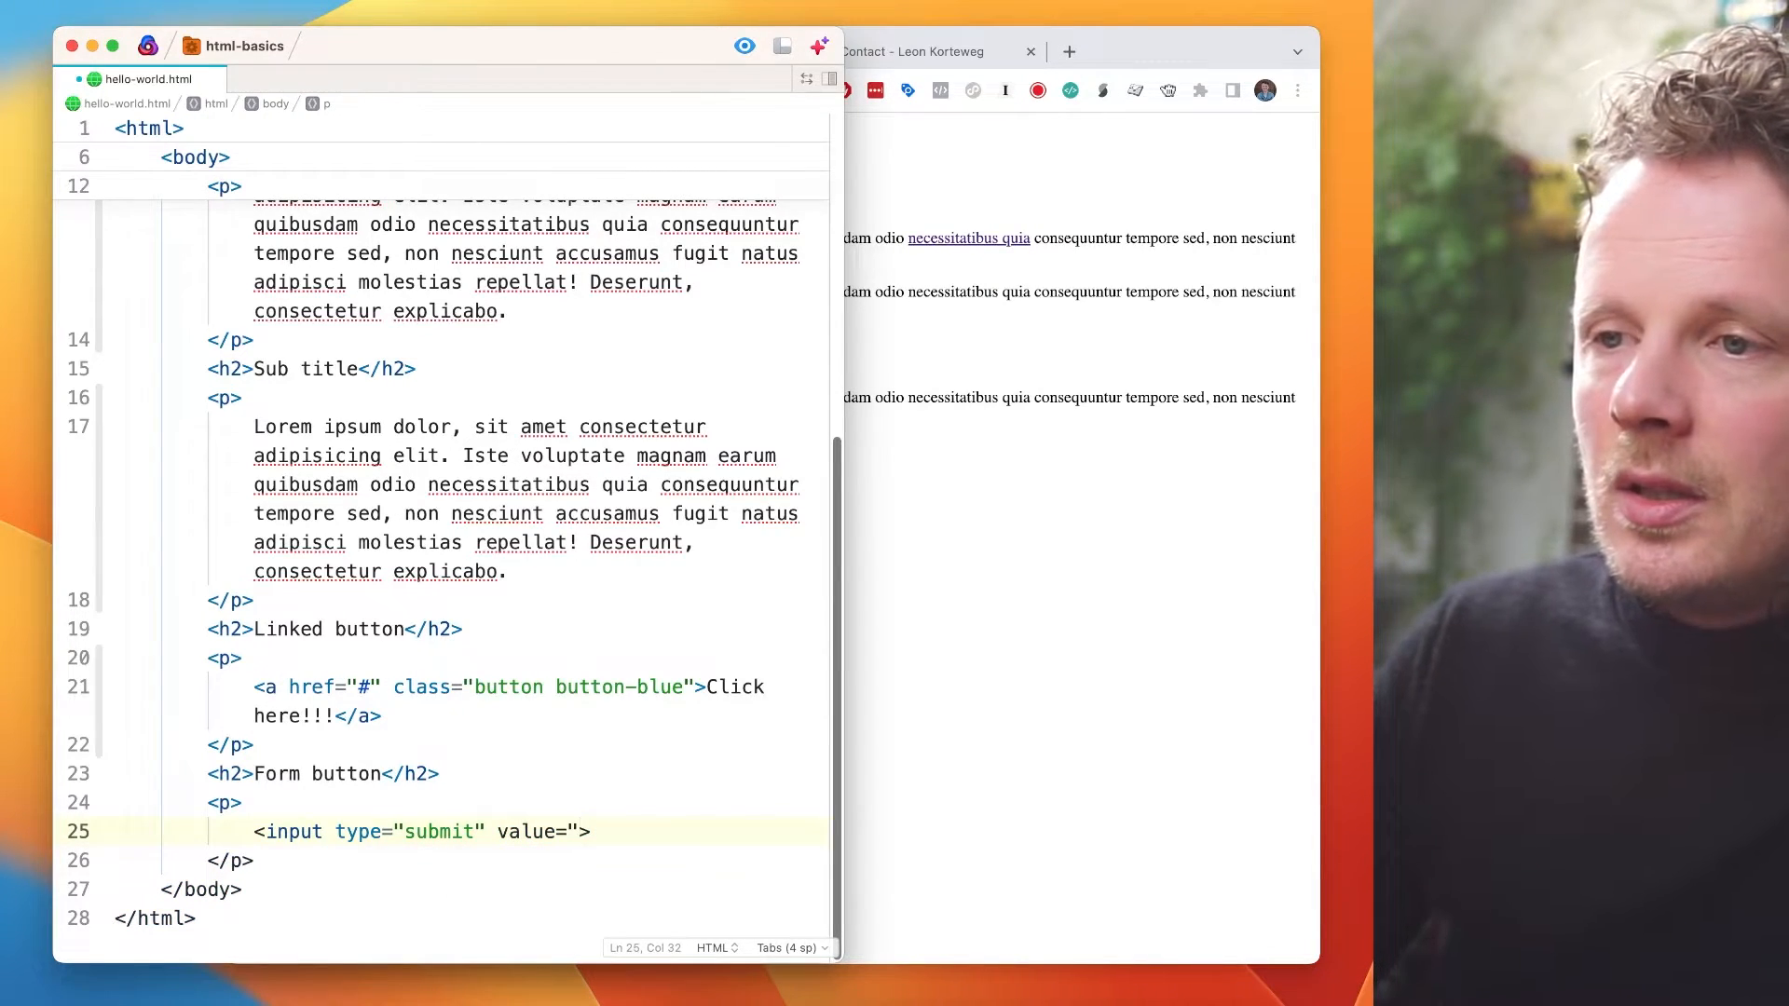
text(Click here!!!)
key(super+s)
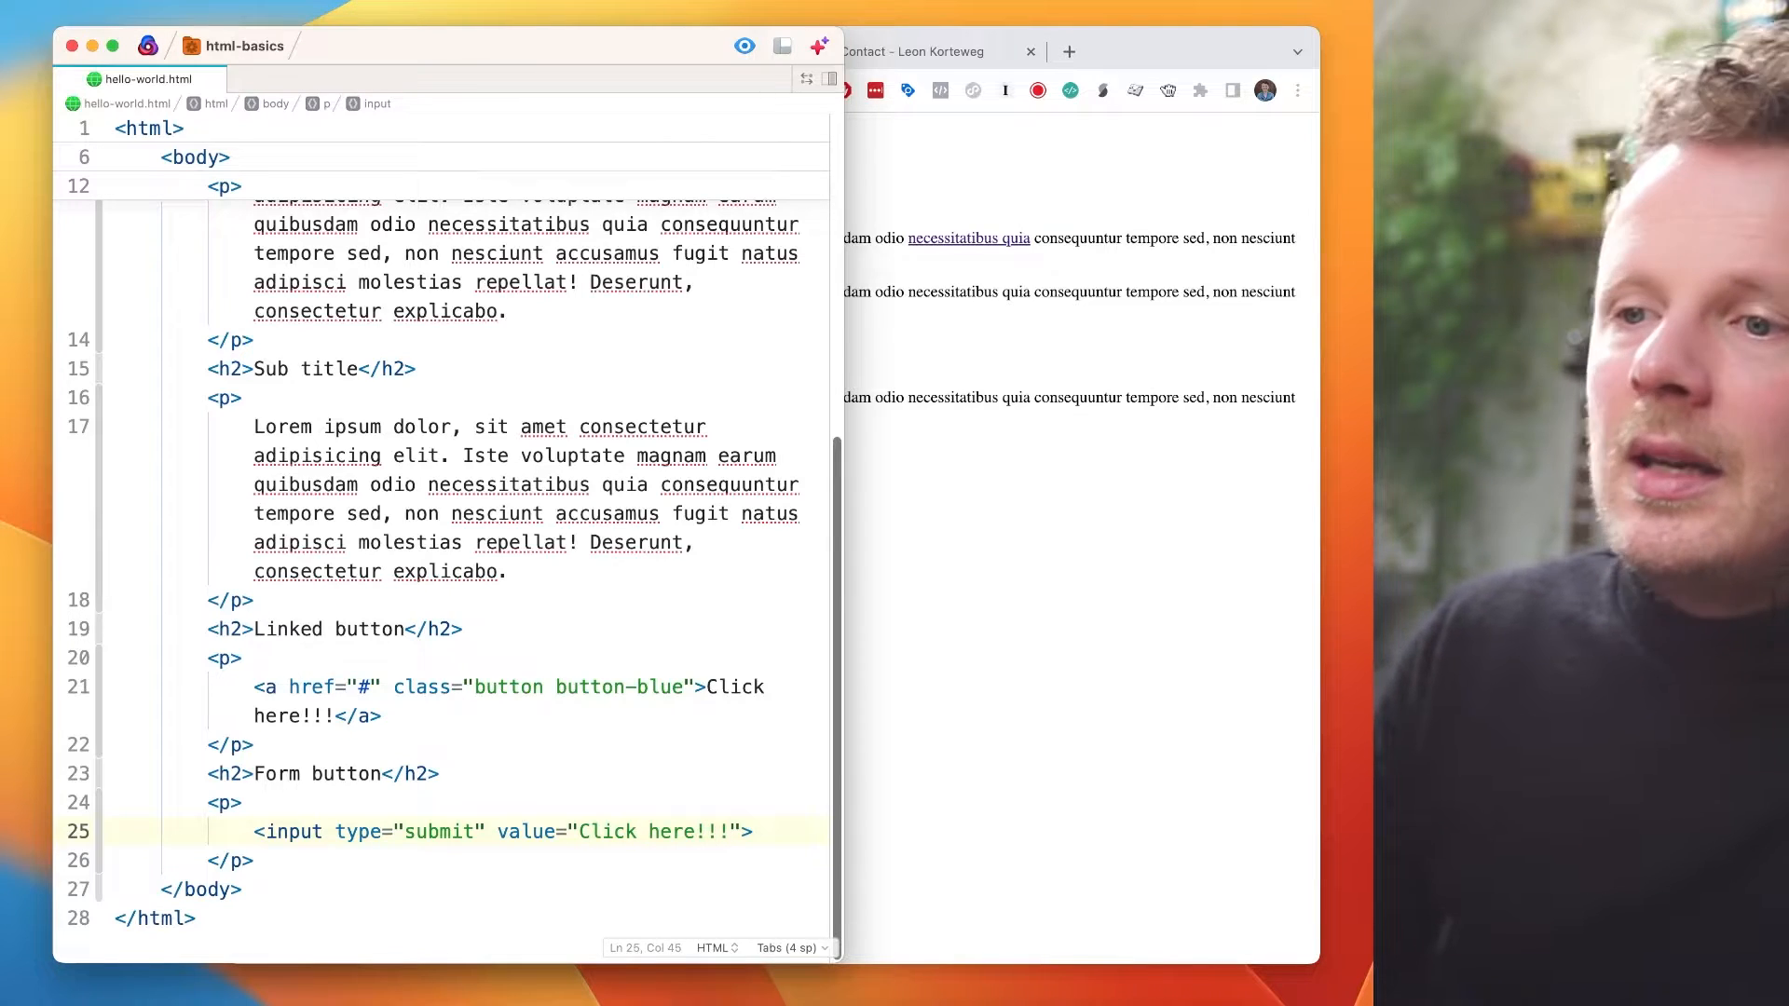
- Reload the Hello world page in the browser and compare its form button with the contact page's "Versturen" button
click(942, 555)
key(super+r)
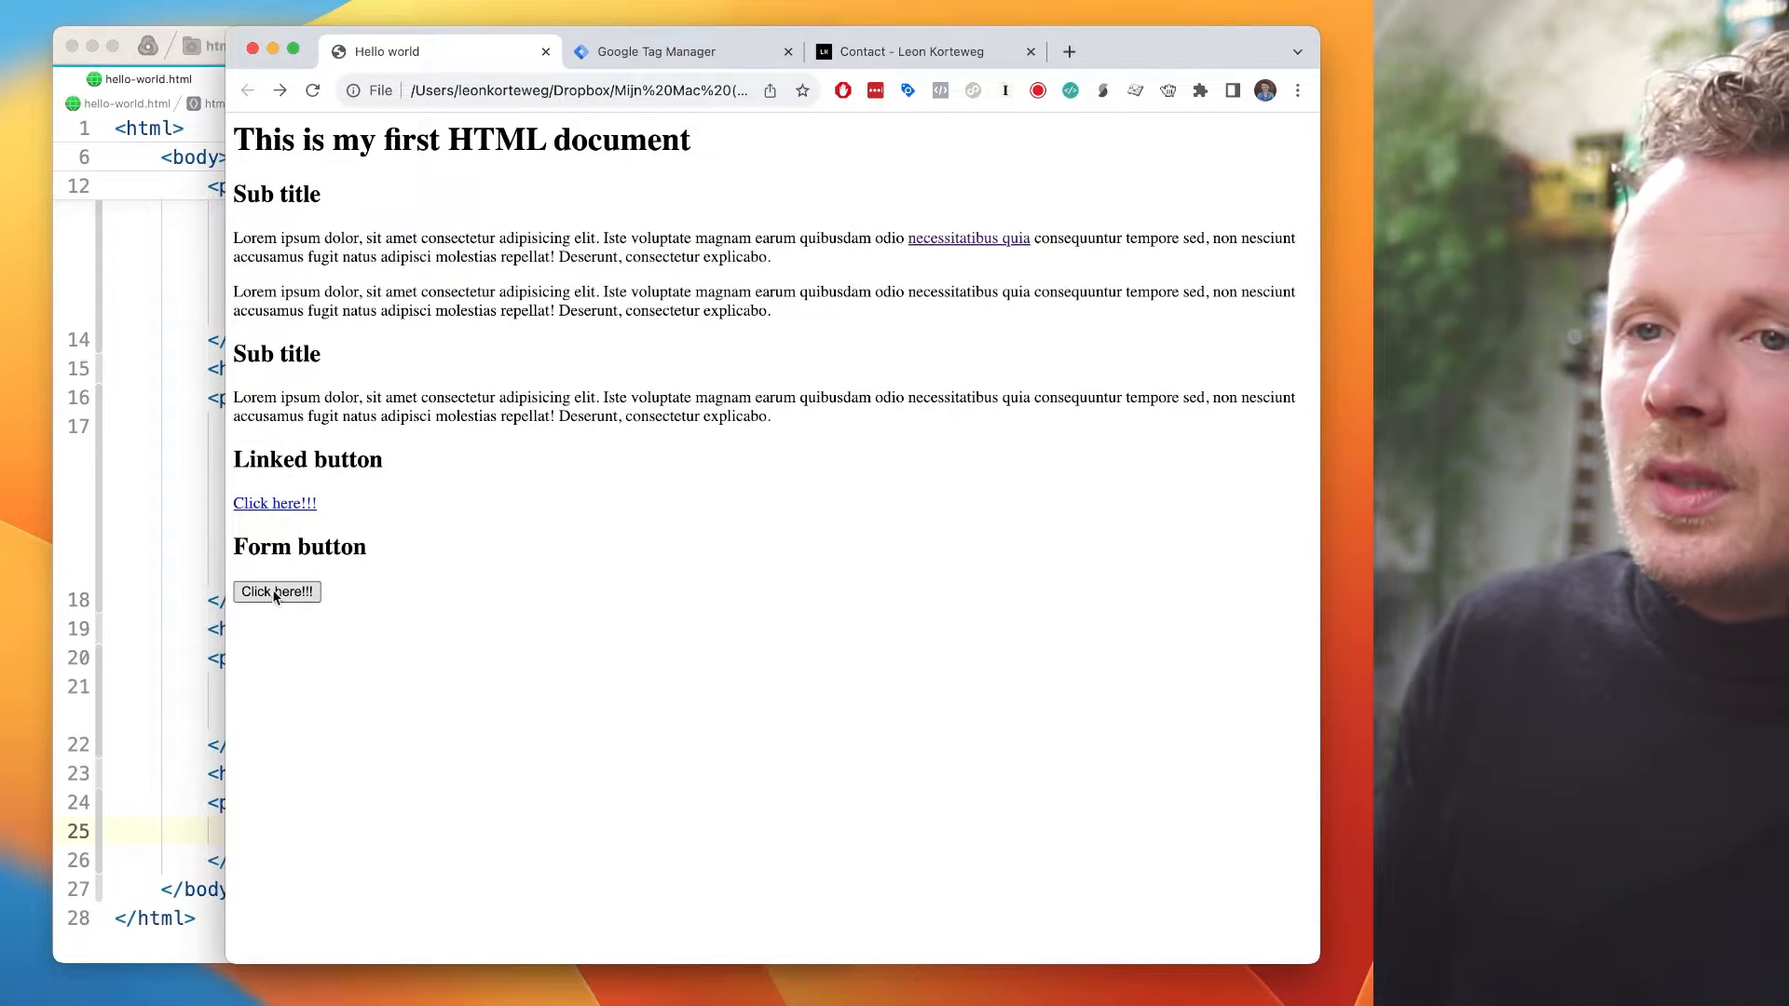
click(909, 51)
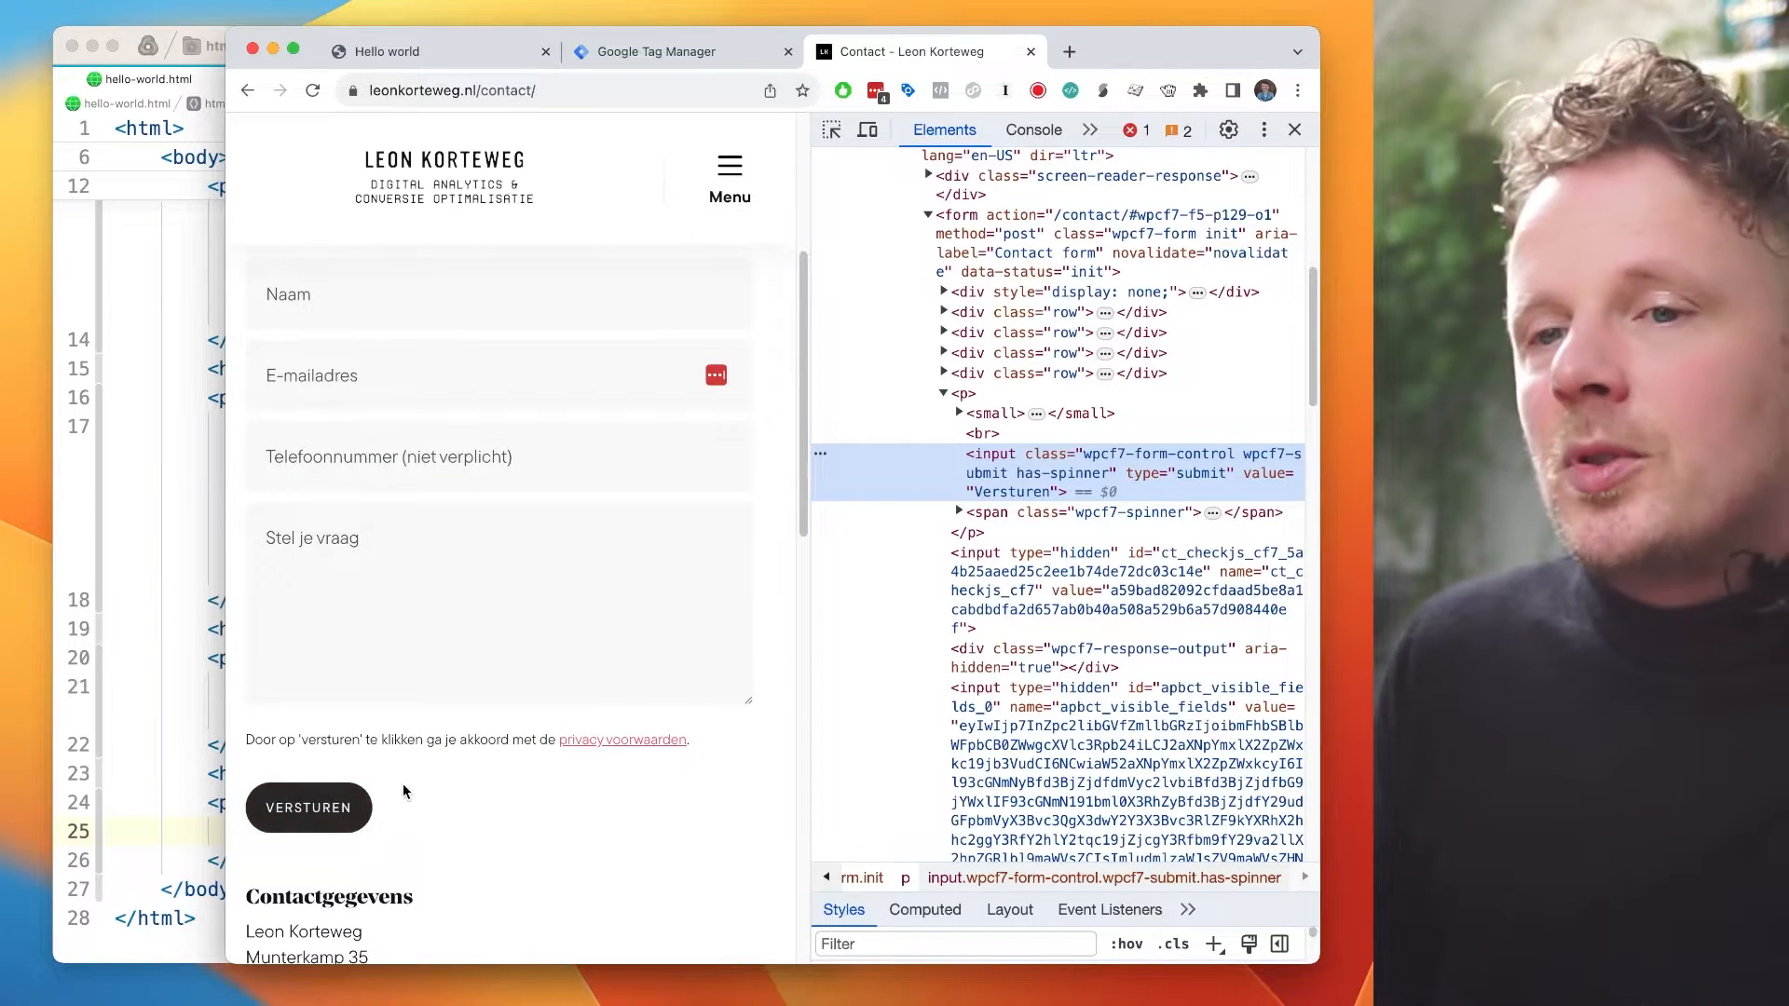
click(459, 56)
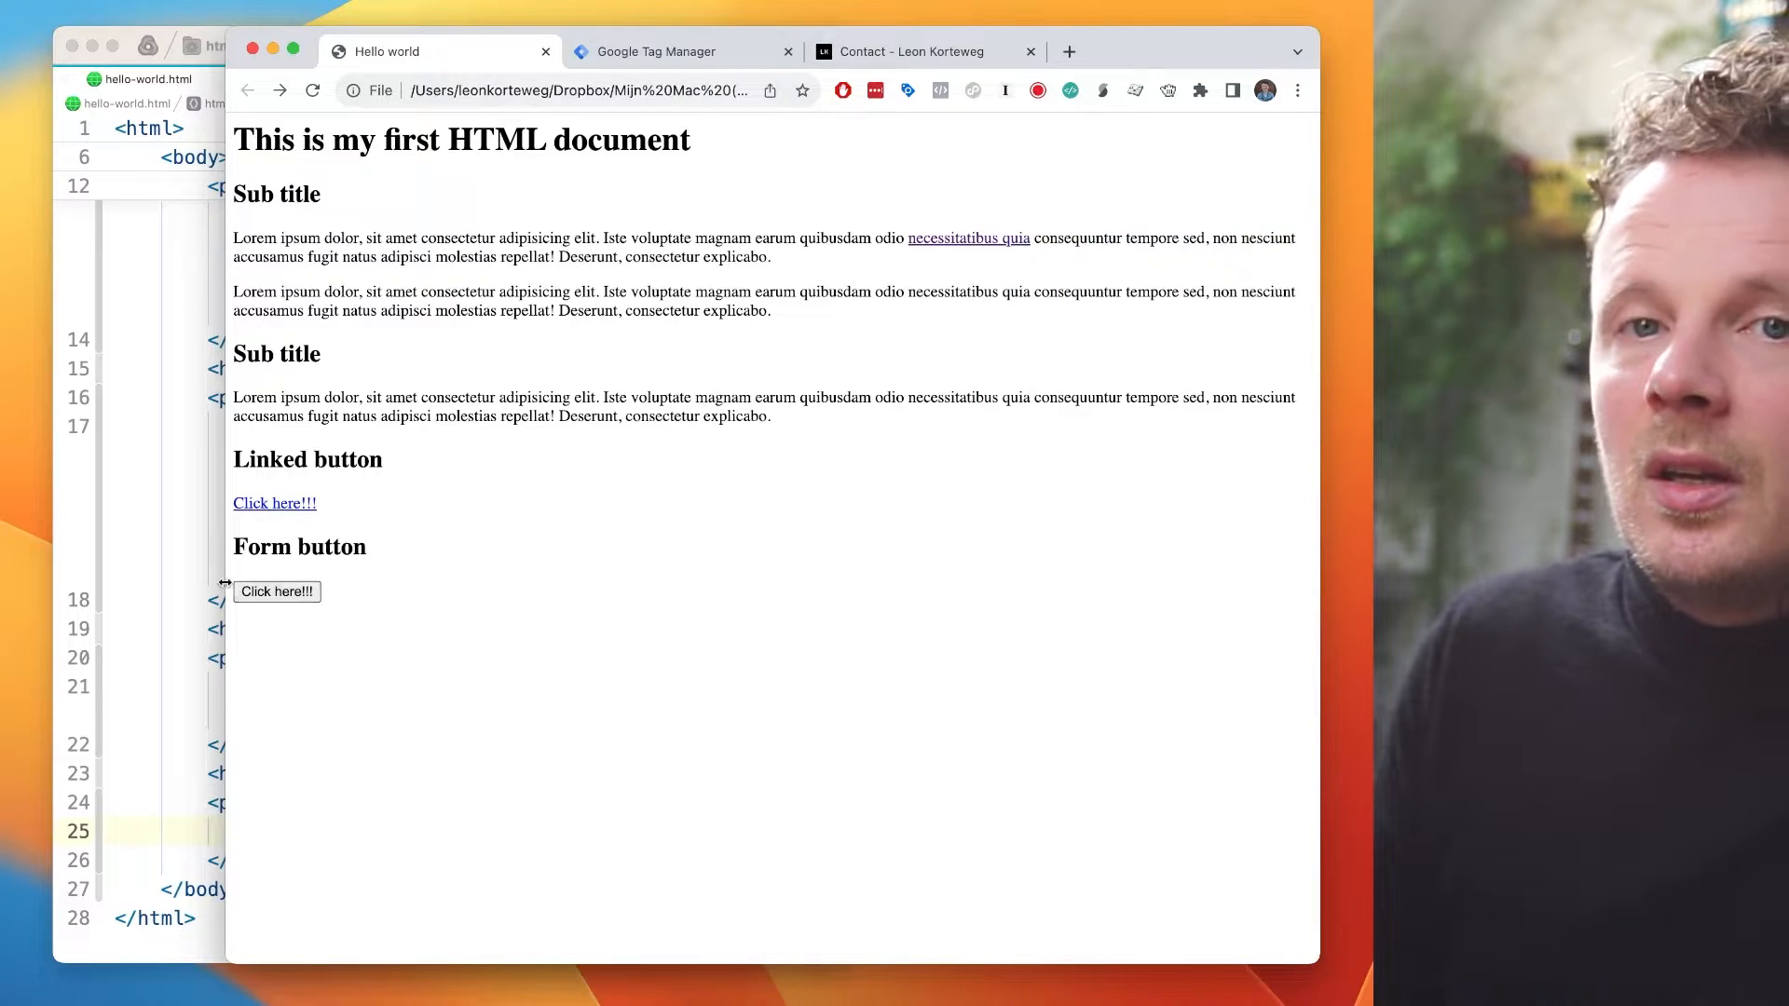
- Duplicate the paragraph containing the submit input directly below itself in the code editor
click(159, 606)
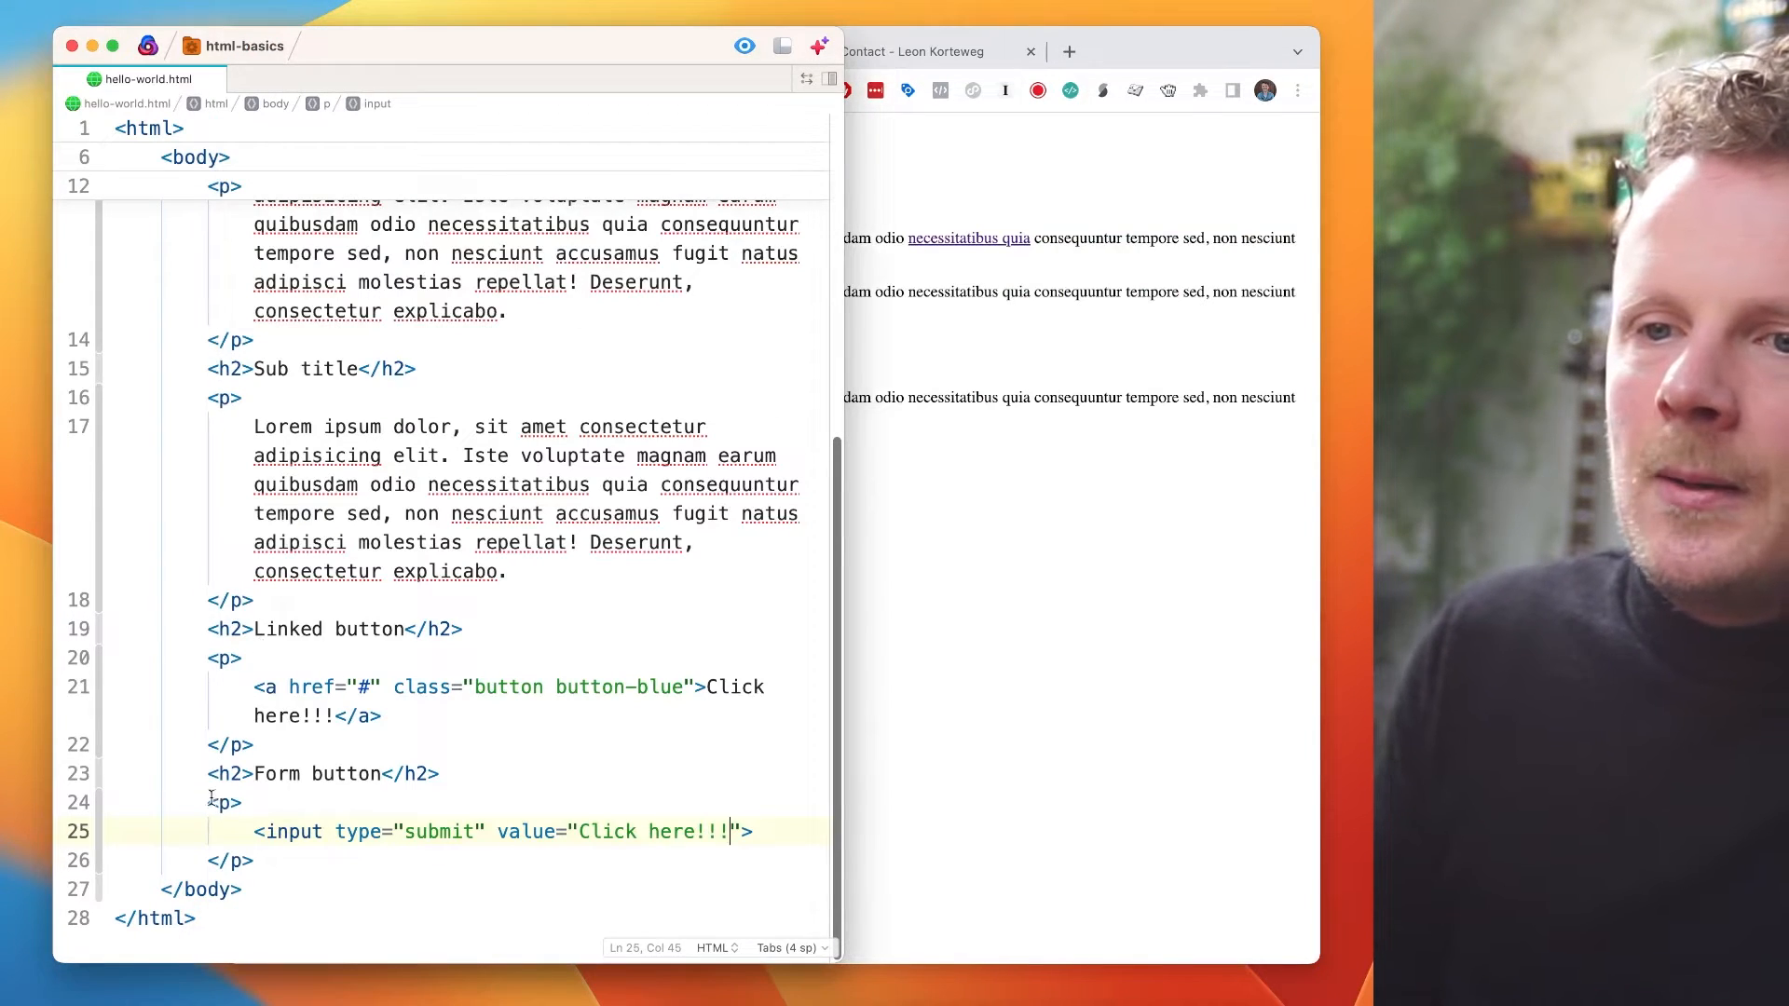
drag(213, 799, 253, 860)
key(super+c)
key(Right)
key(super+v)
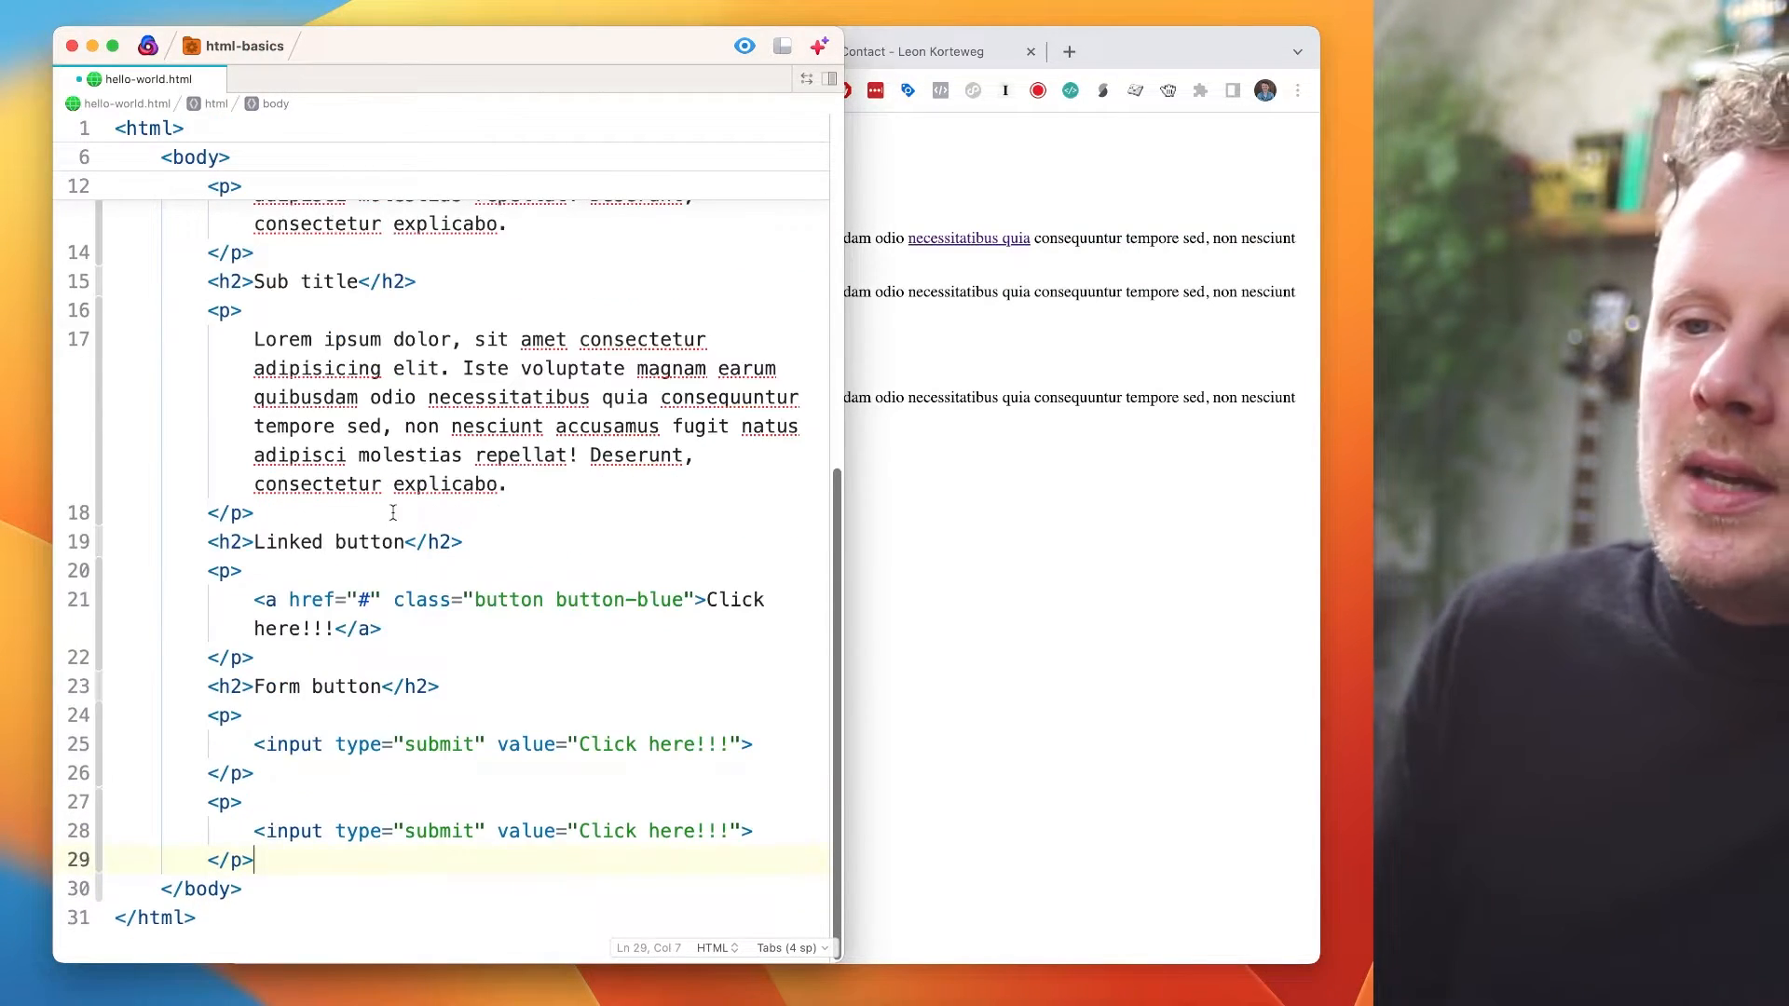
- Replace the submit input in the duplicated paragraph with a button element reading "Click here!!!"
click(258, 830)
key(shift+super+Right)
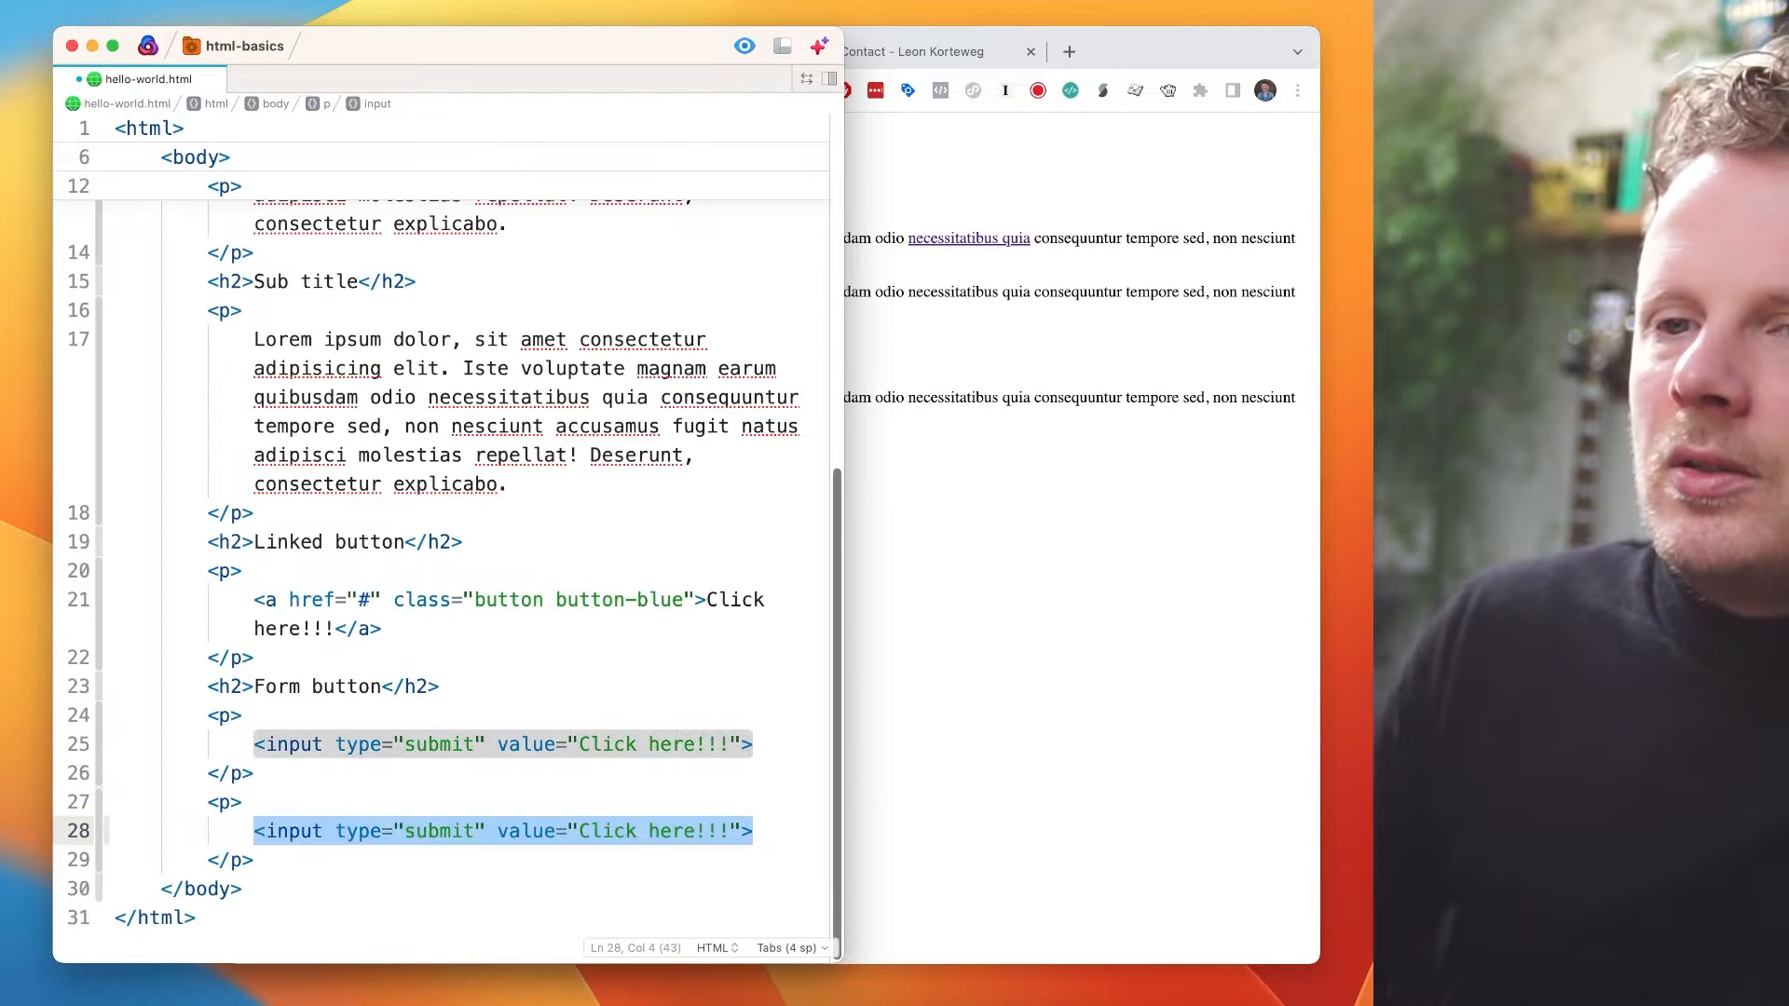
key(BackSpace)
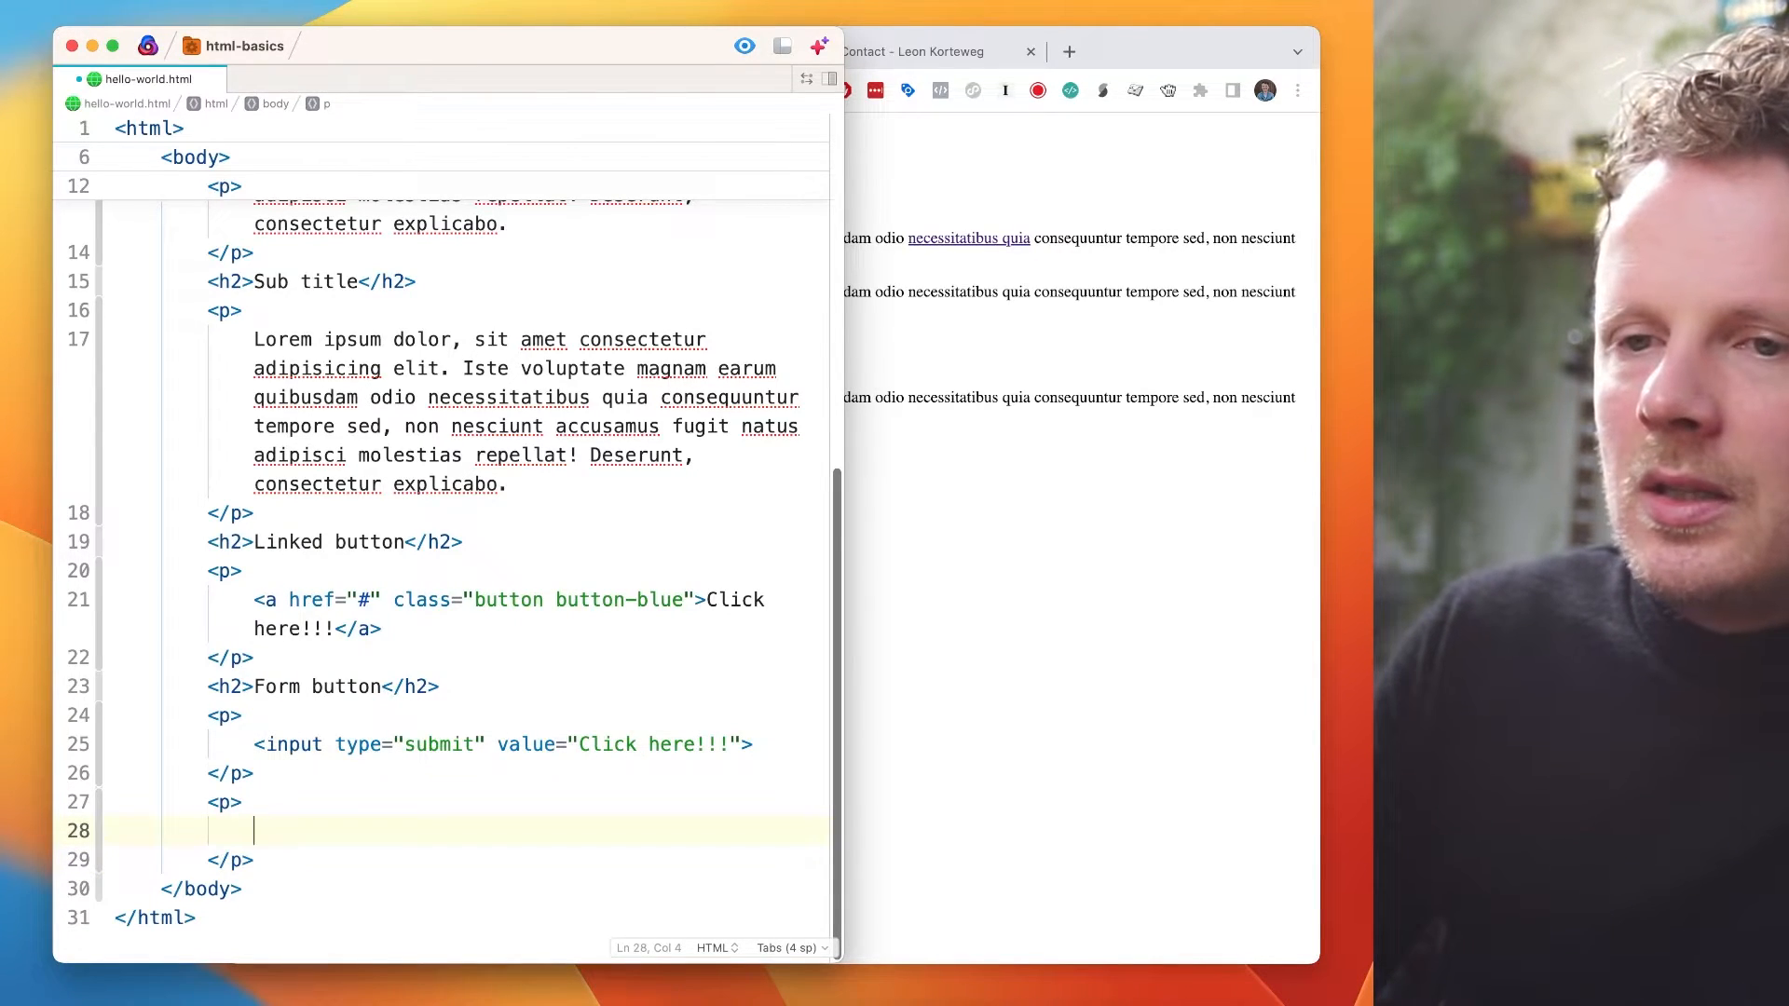
text(butto)
key(Return)
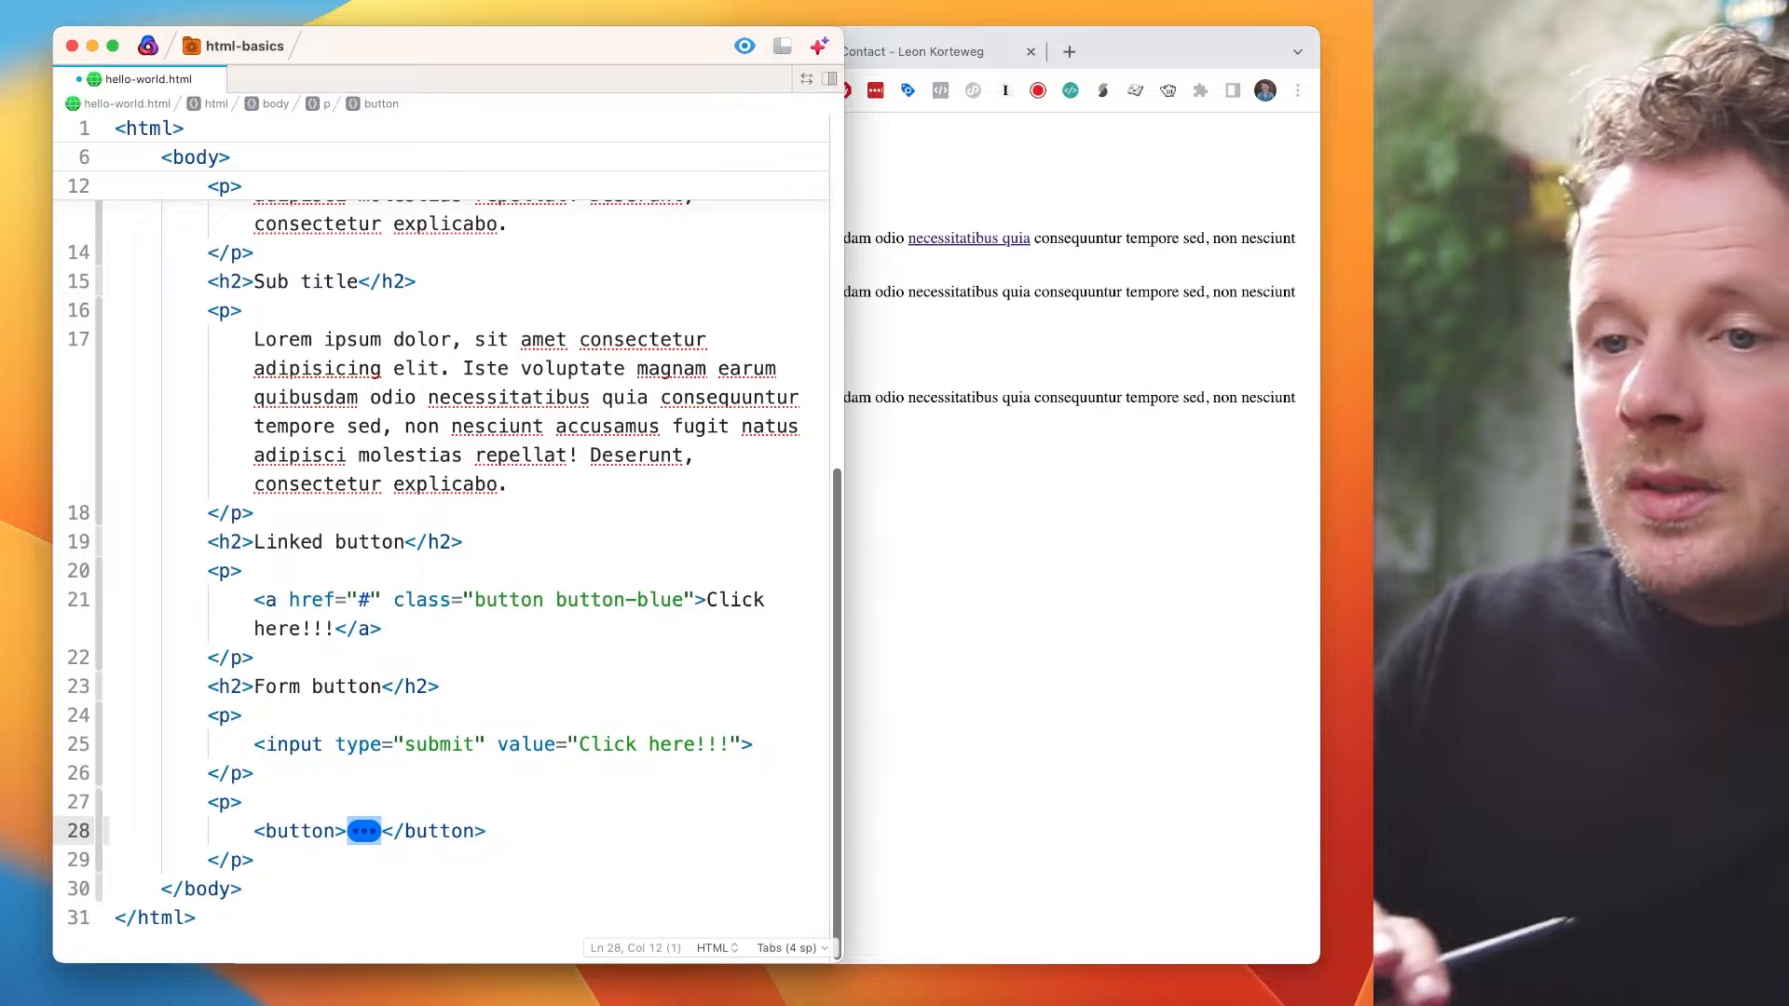
text(Click here!!!)
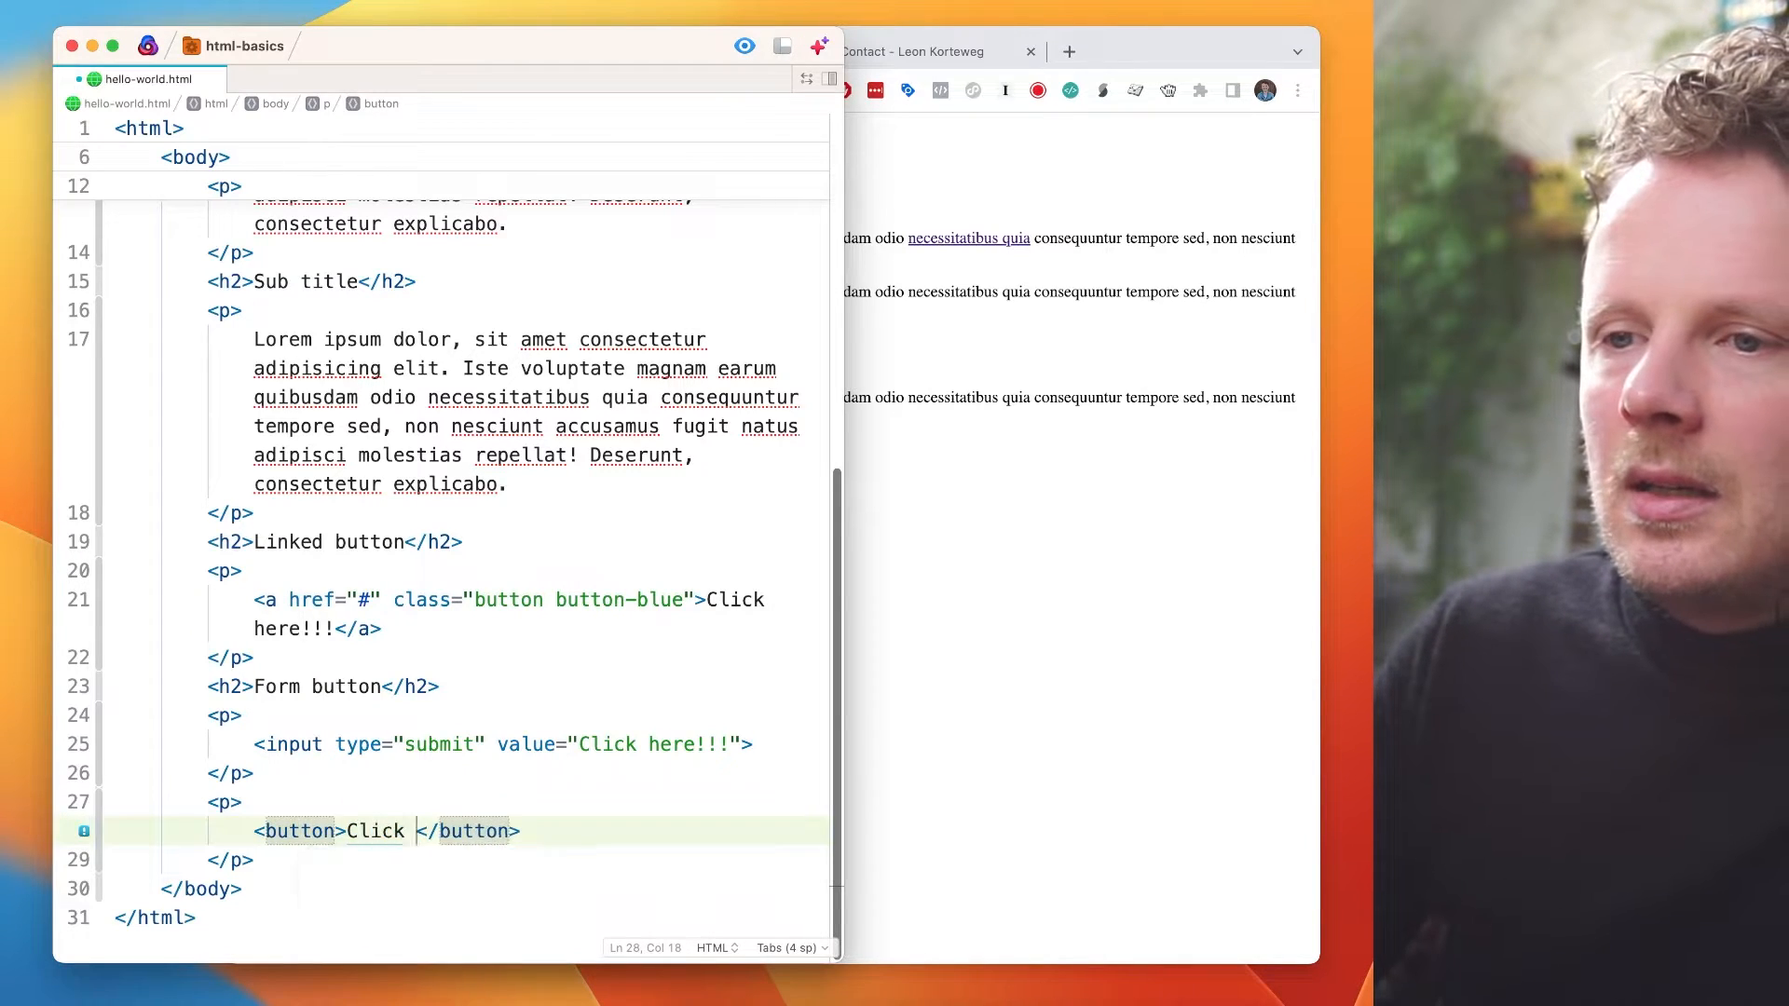
- Save the file and reload the Hello world page in the browser to view the second form button
triple_click(363, 824)
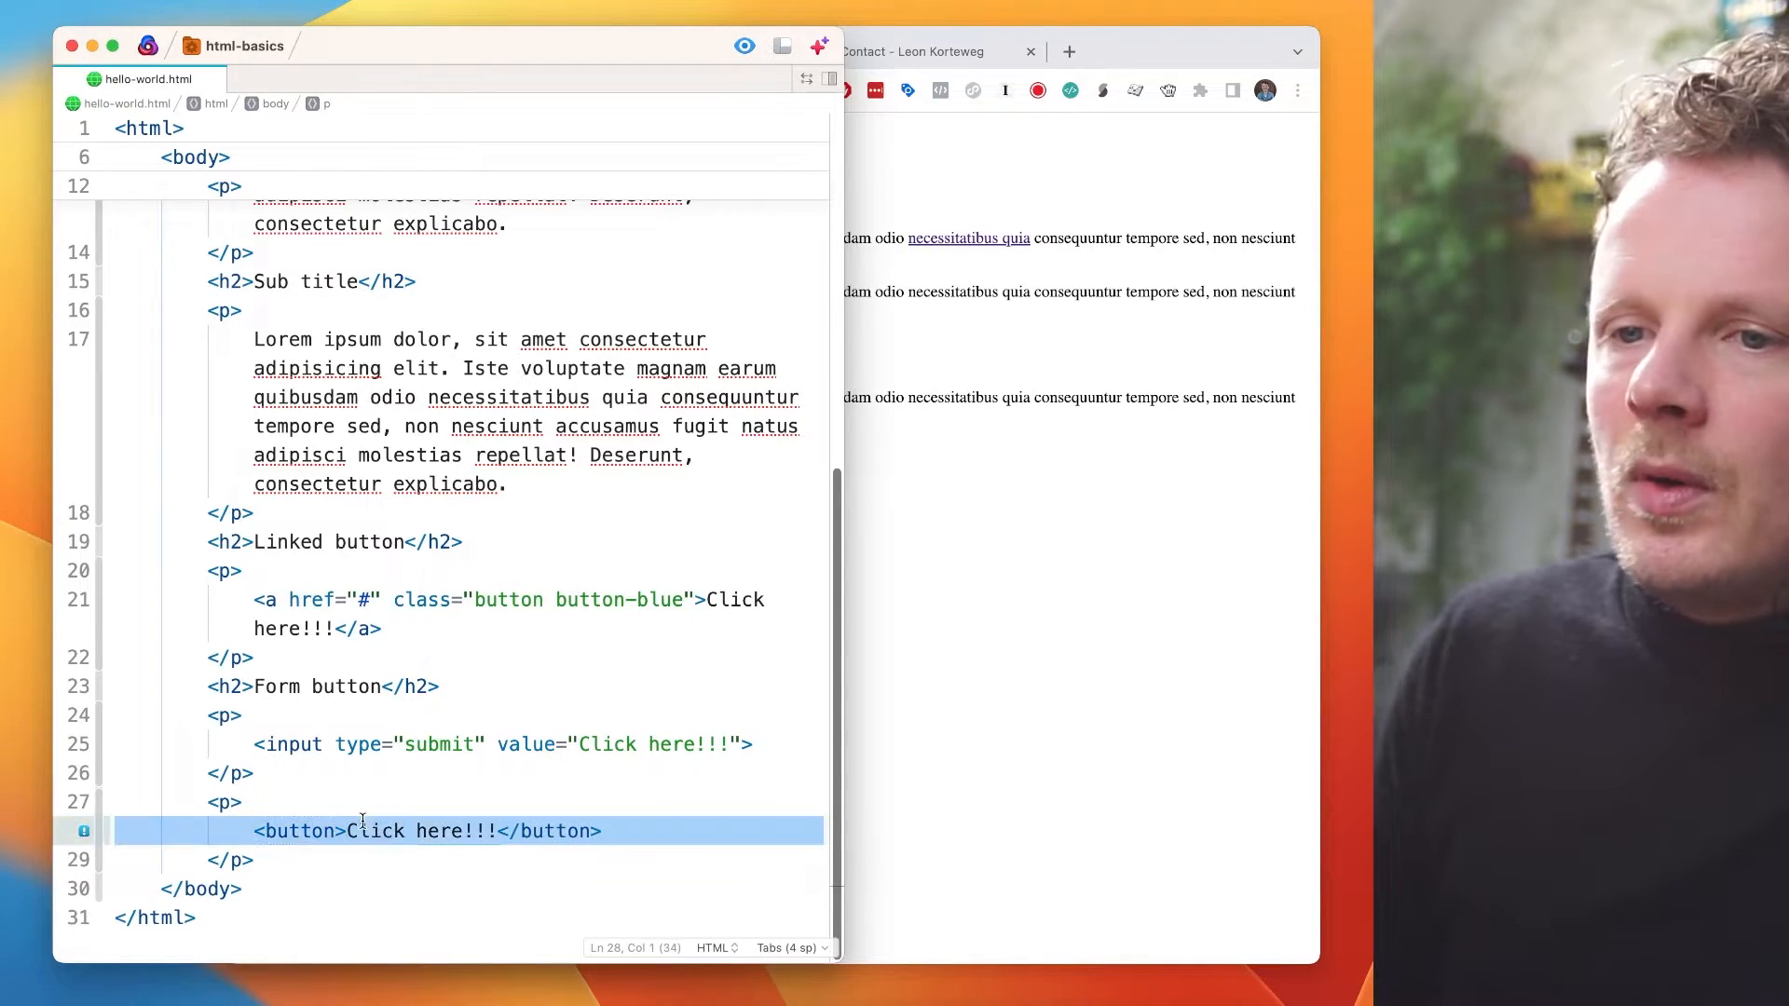
click(921, 724)
key(super+r)
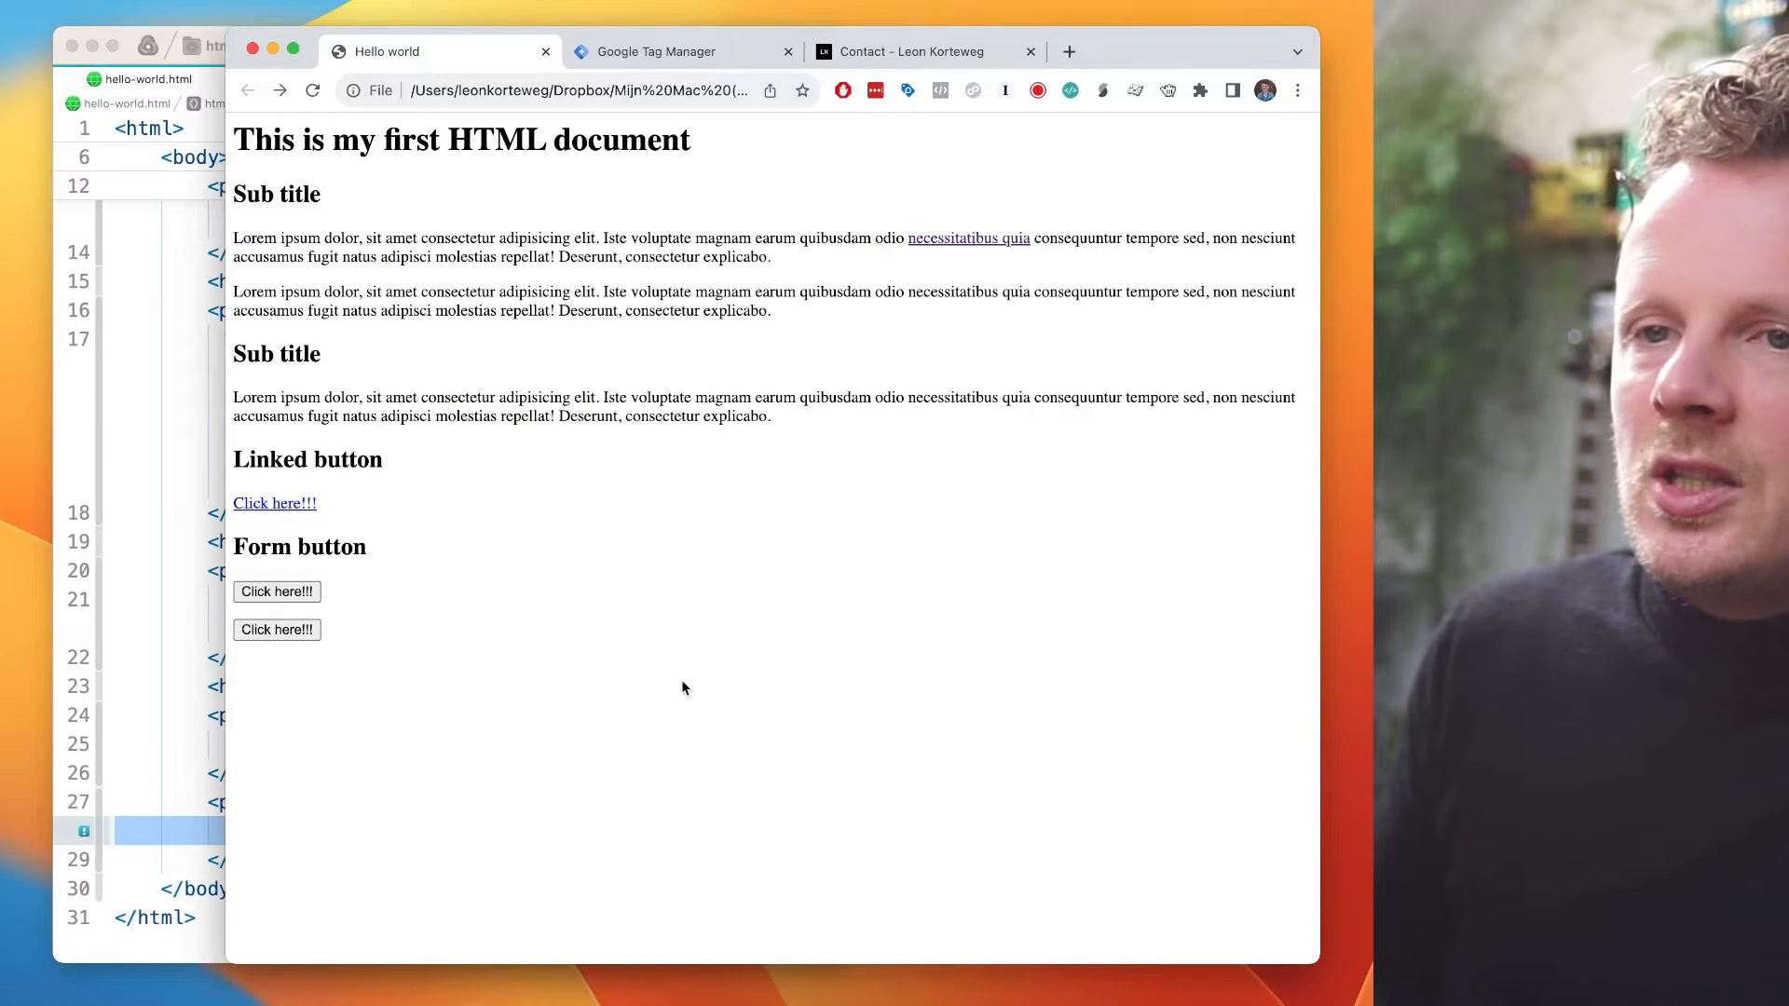
click(193, 717)
click(278, 794)
click(1014, 639)
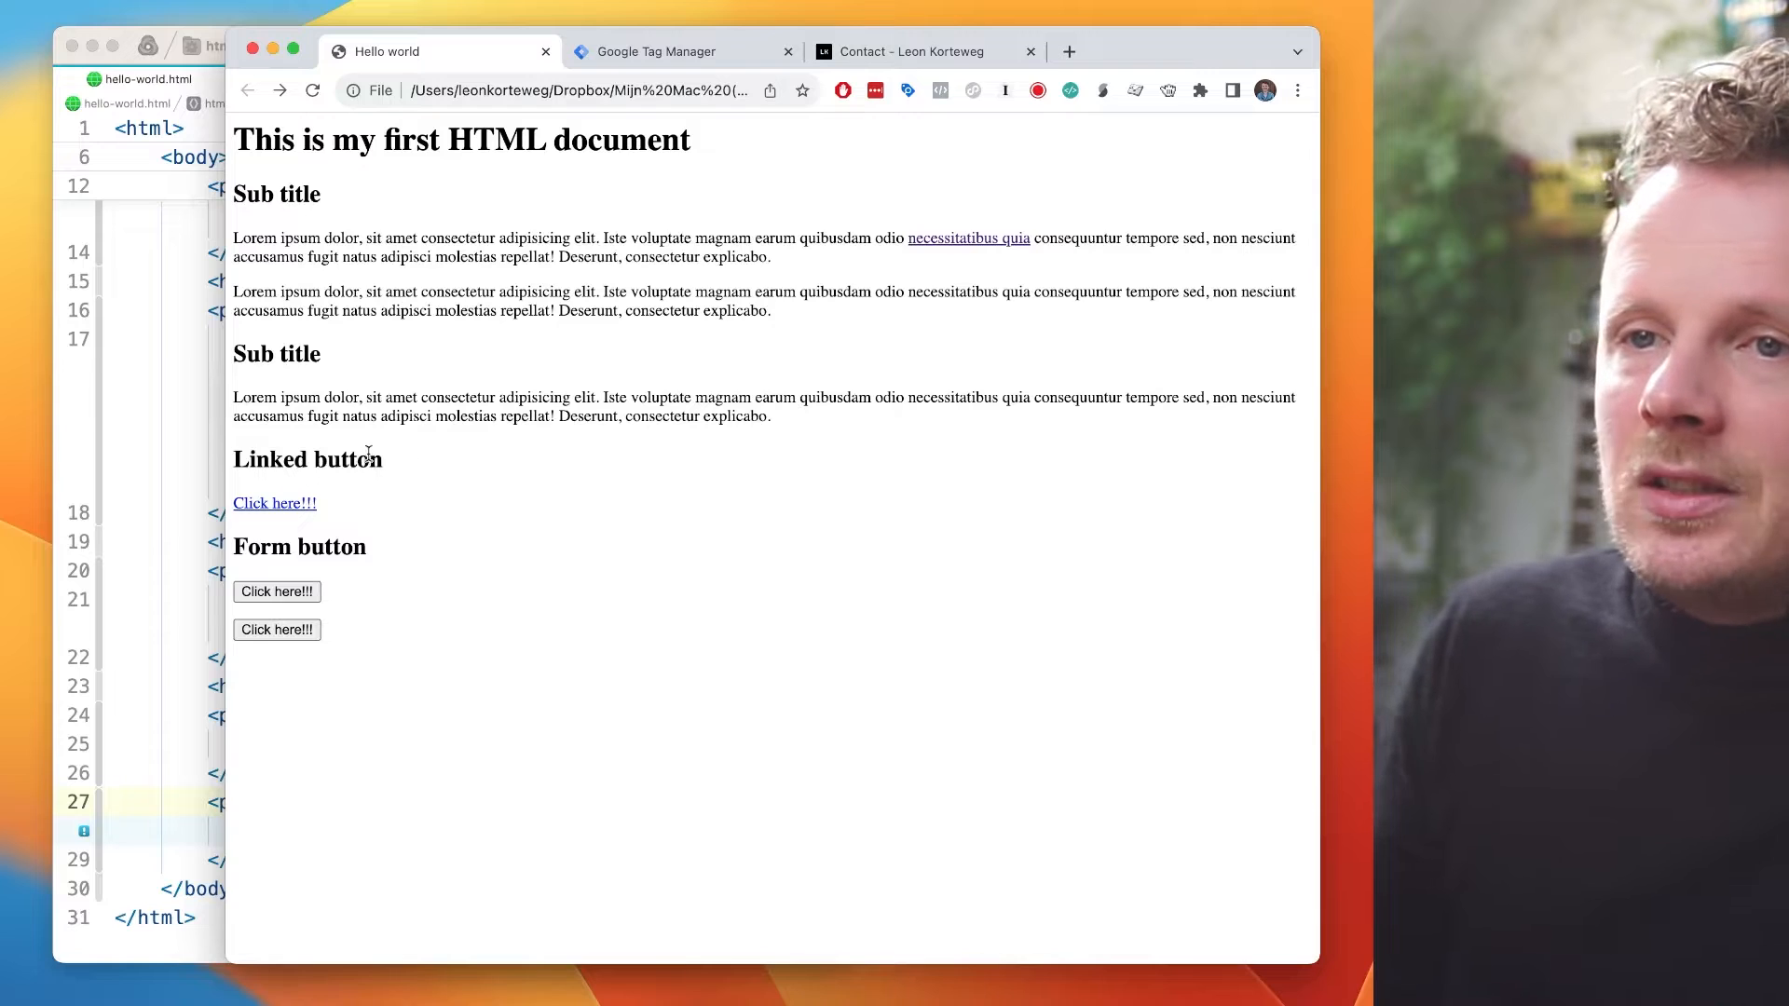
- Start a new tag in Google Tag Manager, add a new trigger named "Click - Linked Buttons" and open its trigger type choices
click(657, 51)
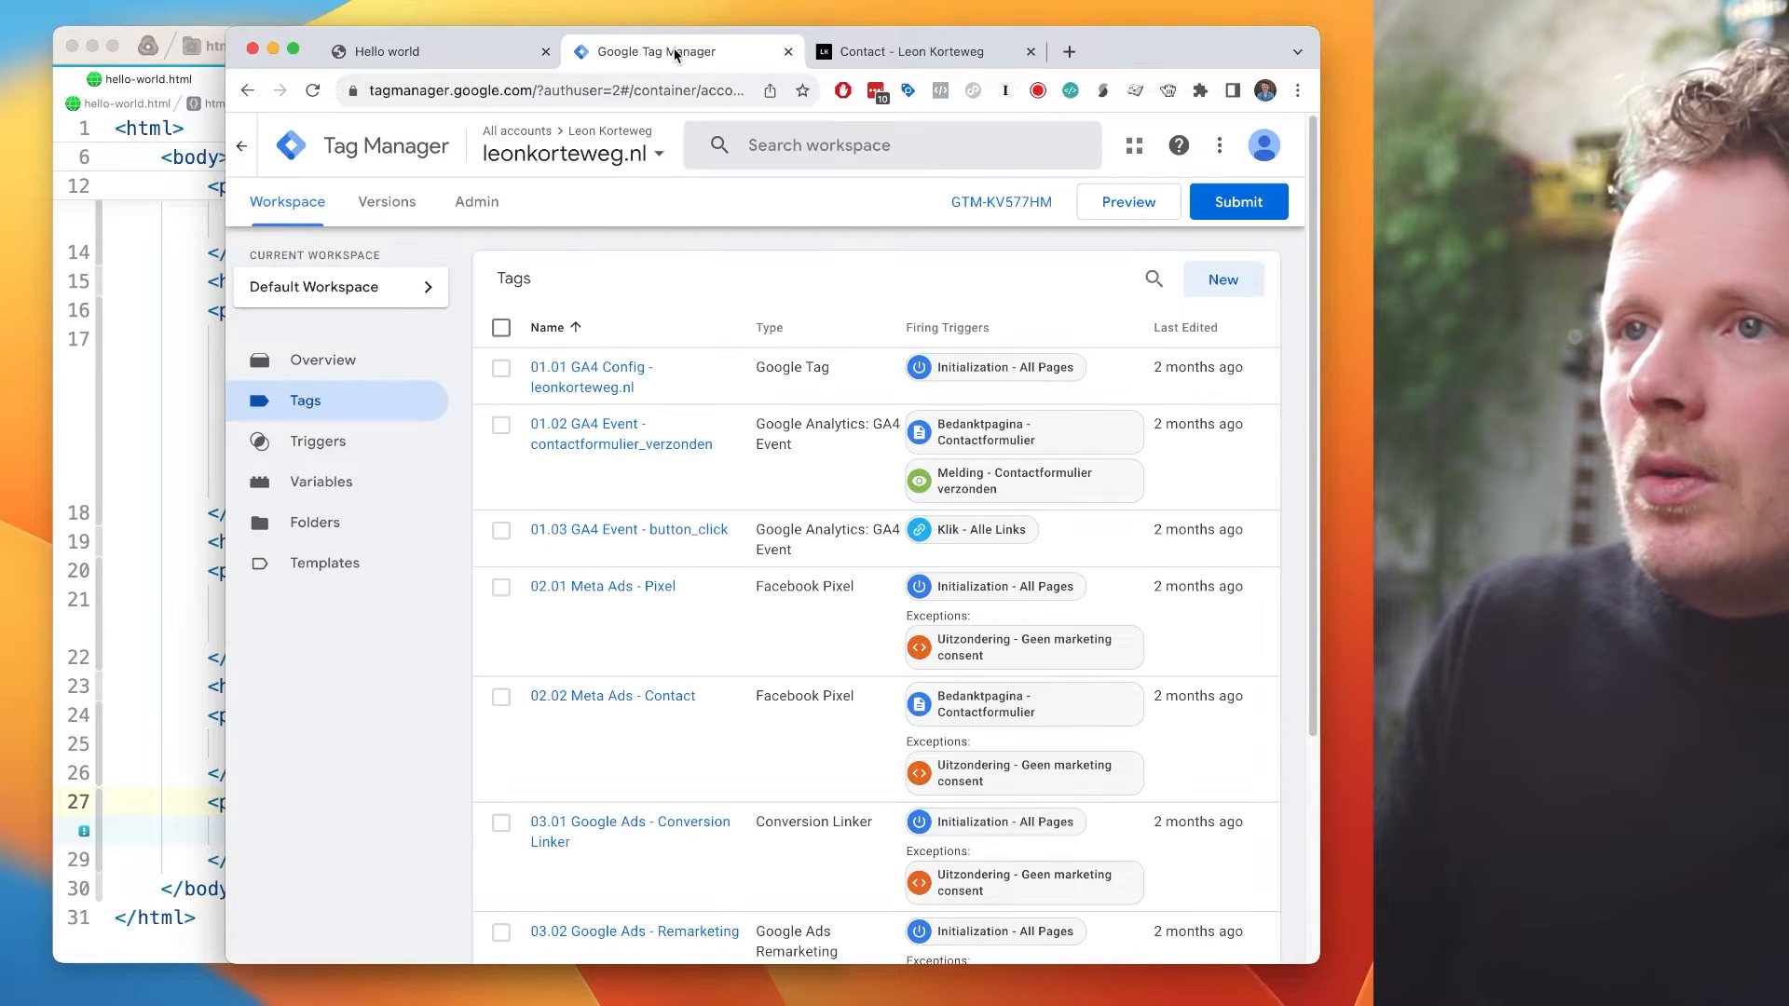
click(1213, 284)
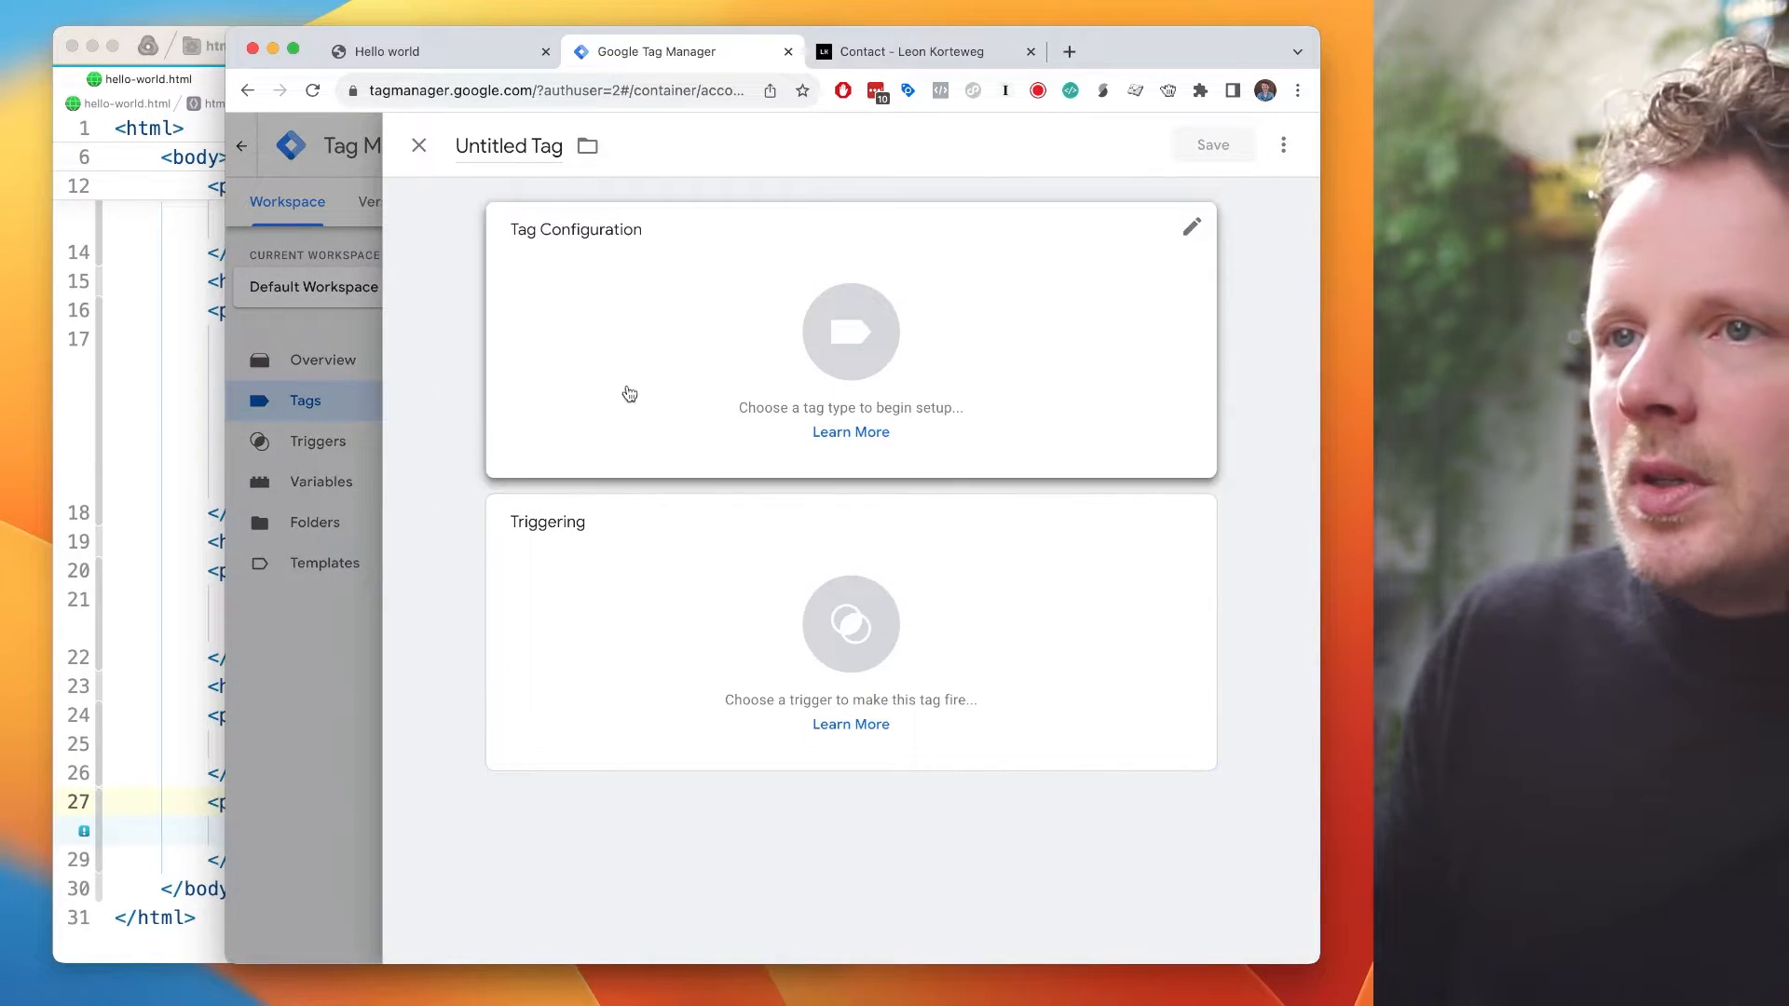
click(596, 594)
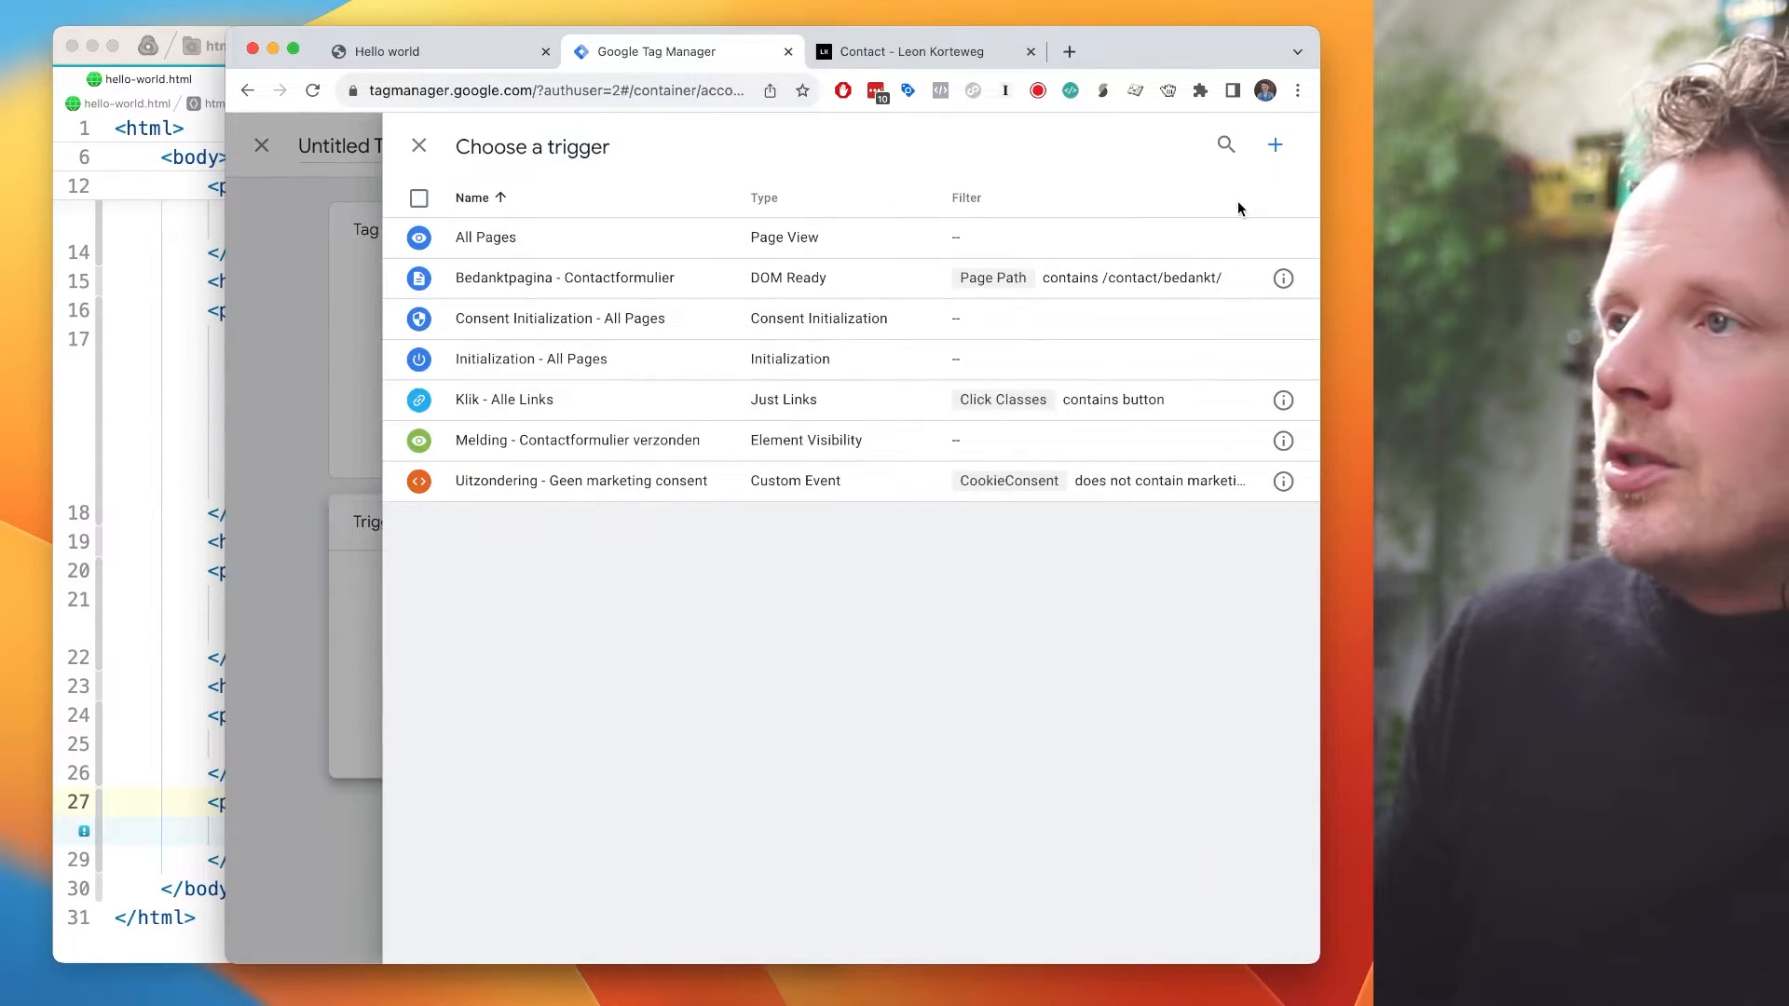
click(1274, 147)
click(511, 154)
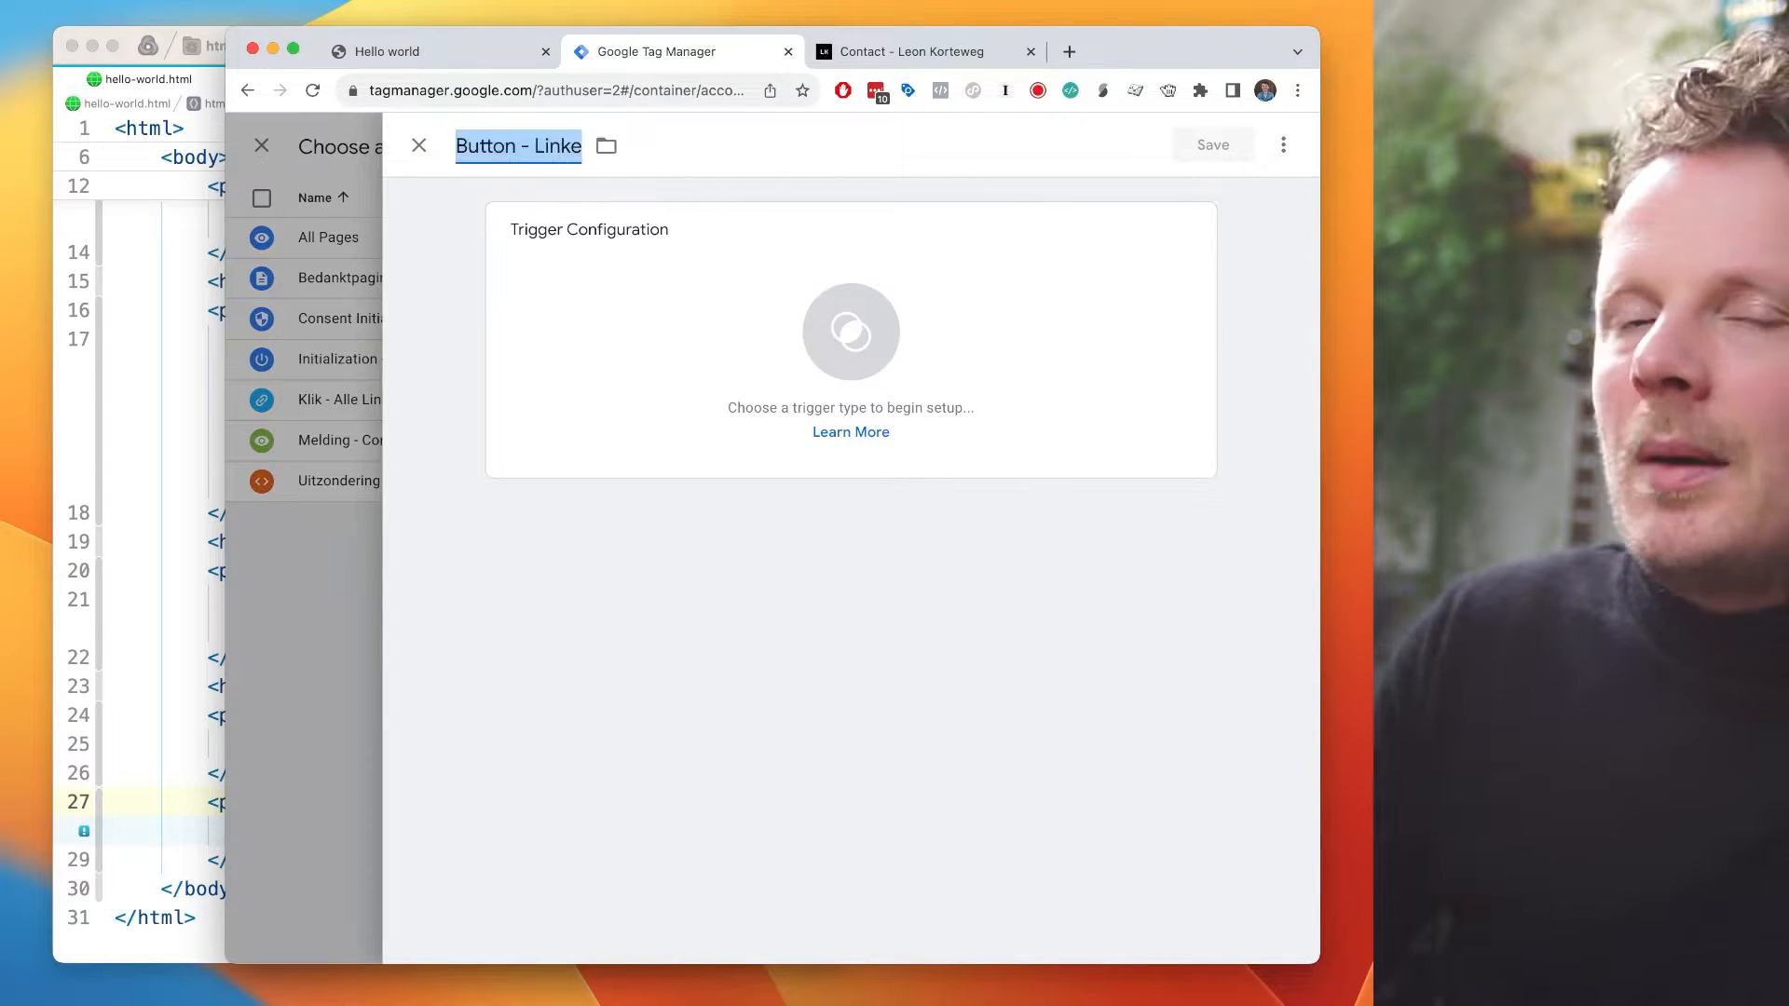
text(Click)
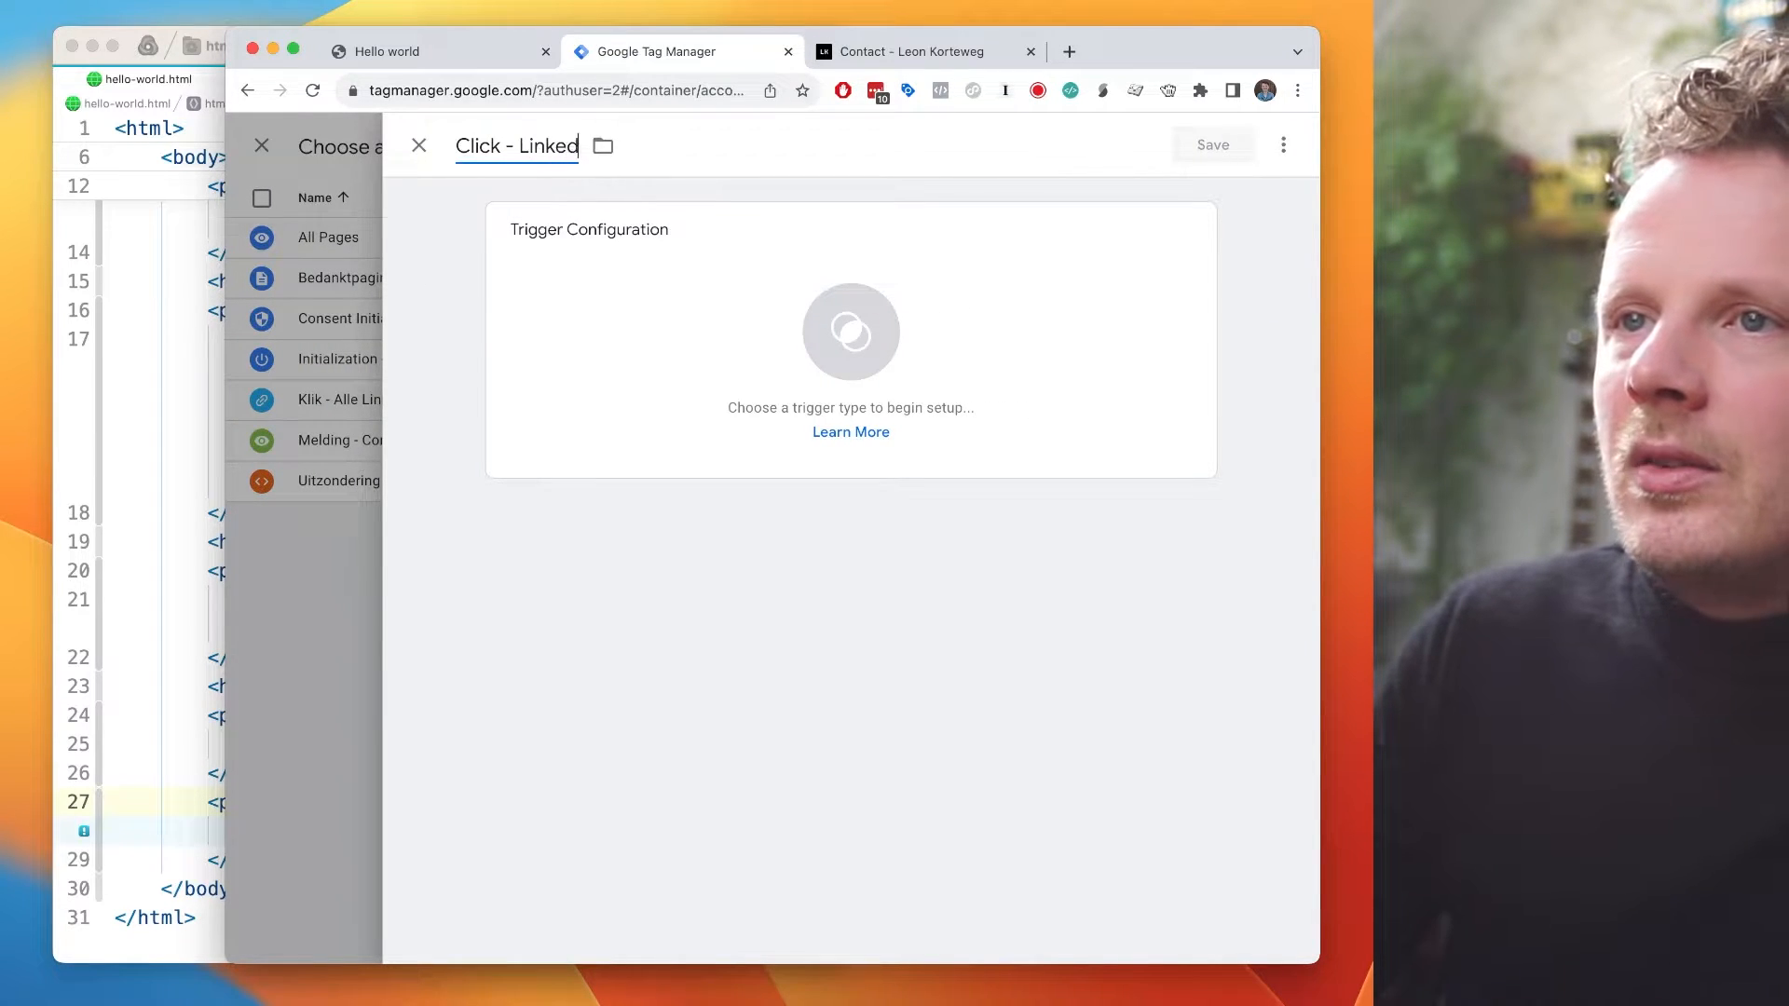
click(615, 344)
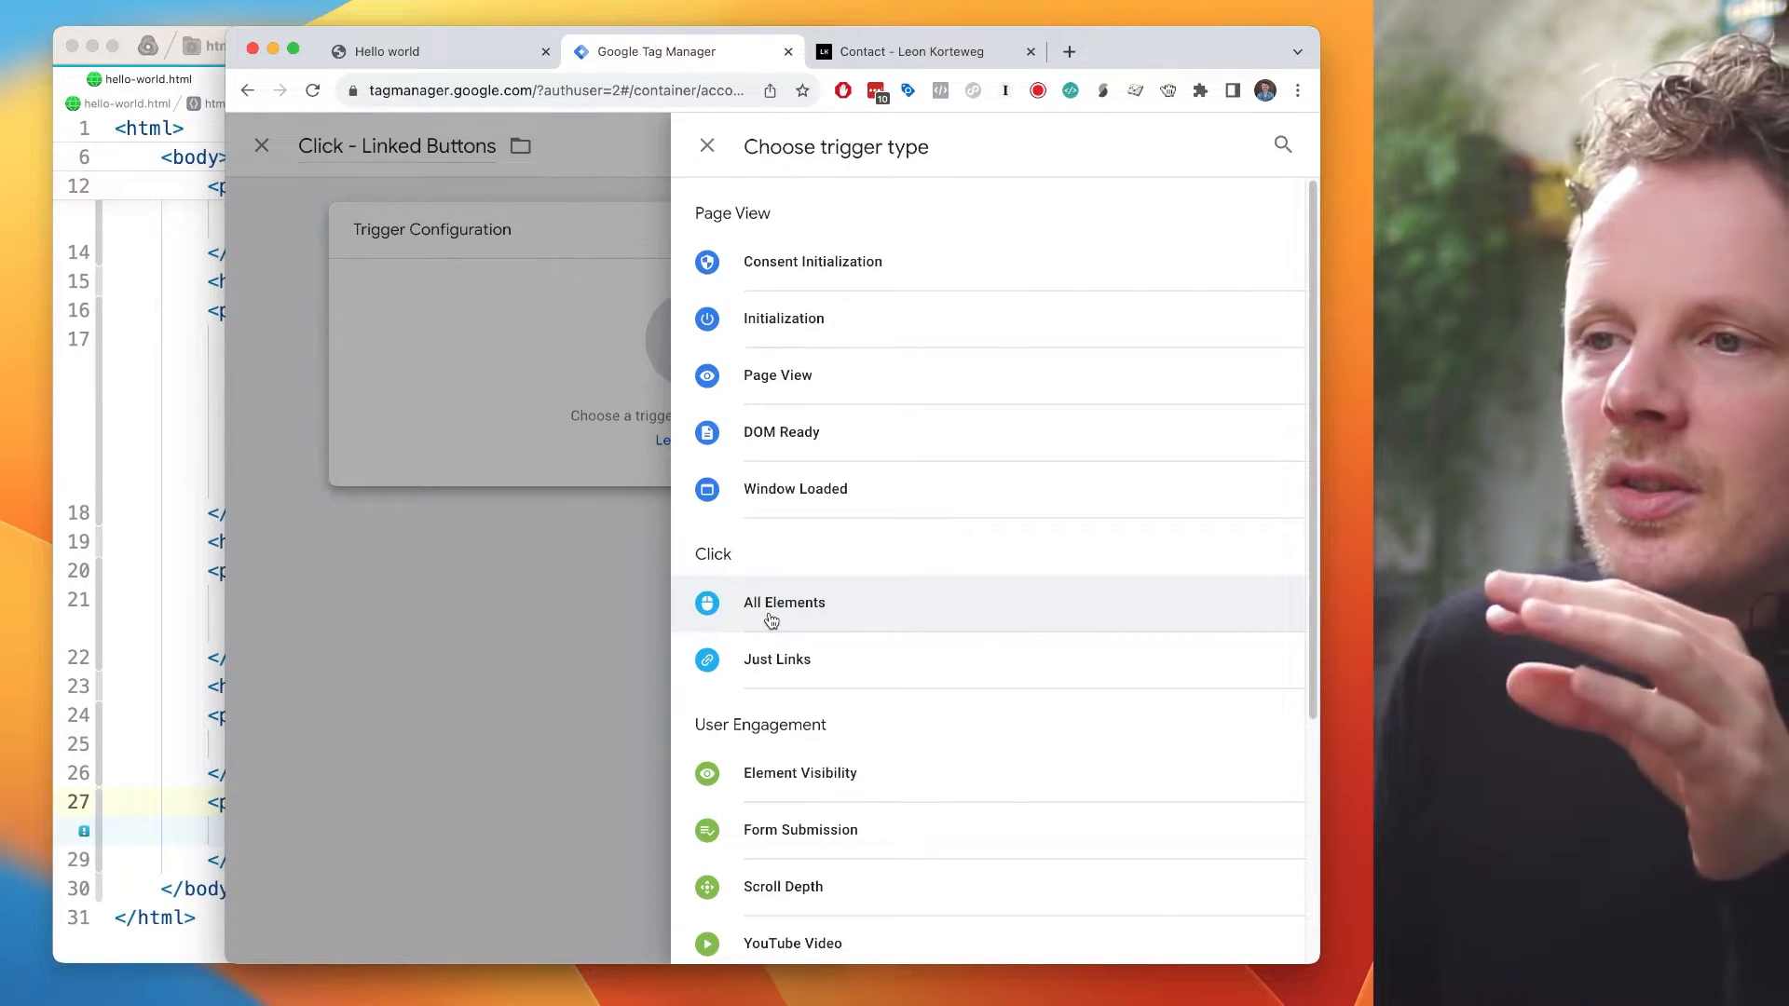
- Examine the "Linked button" heading, the a element with its href attribute, and the submit input in the hello-world.html code
key(super+Tab)
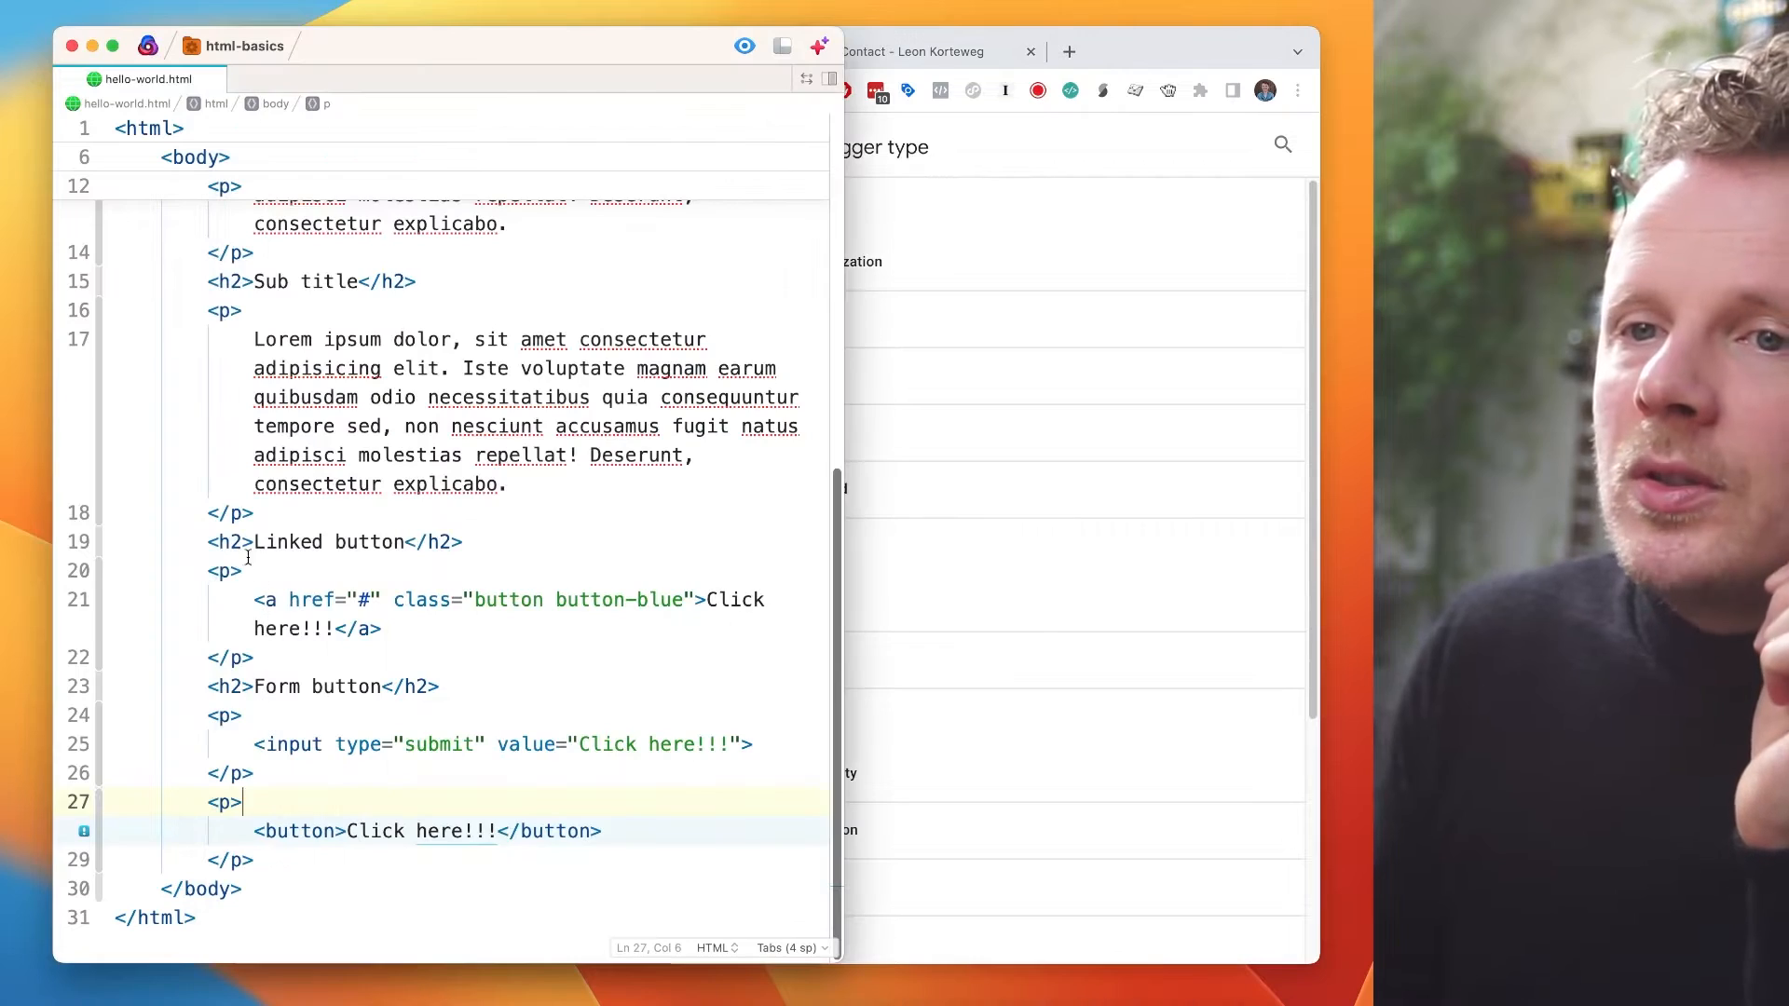
drag(257, 542, 404, 541)
click(986, 546)
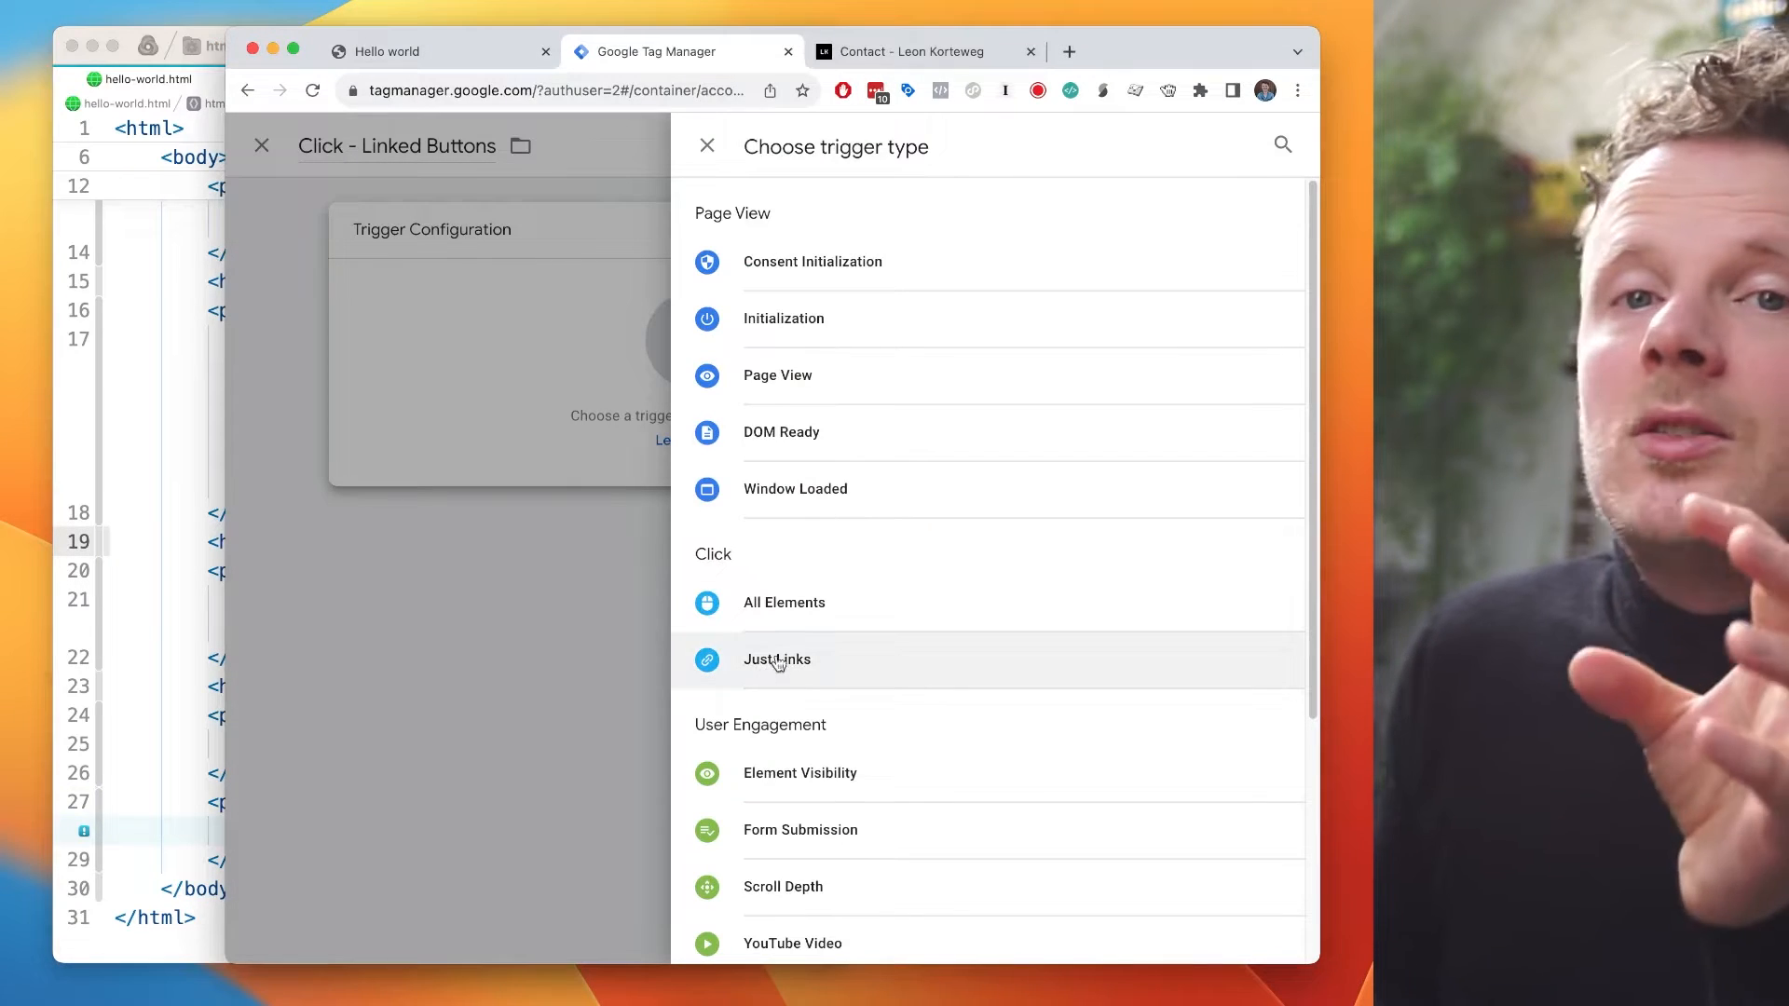
click(169, 577)
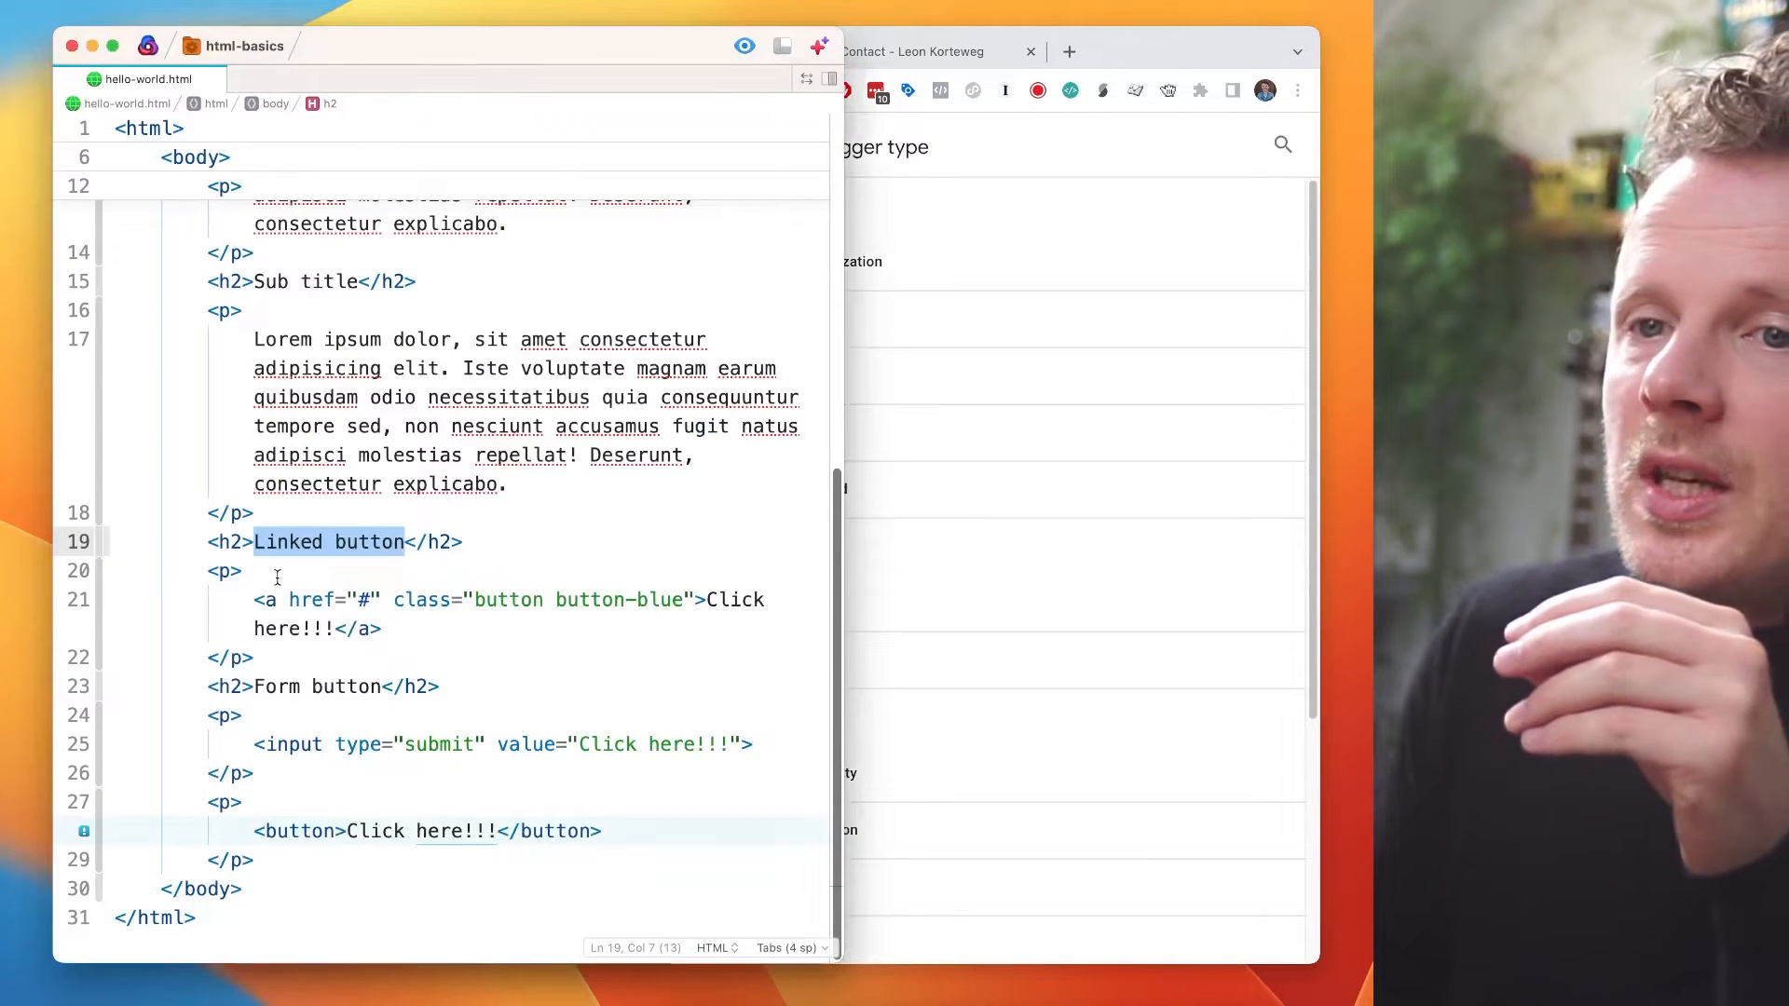
double_click(270, 599)
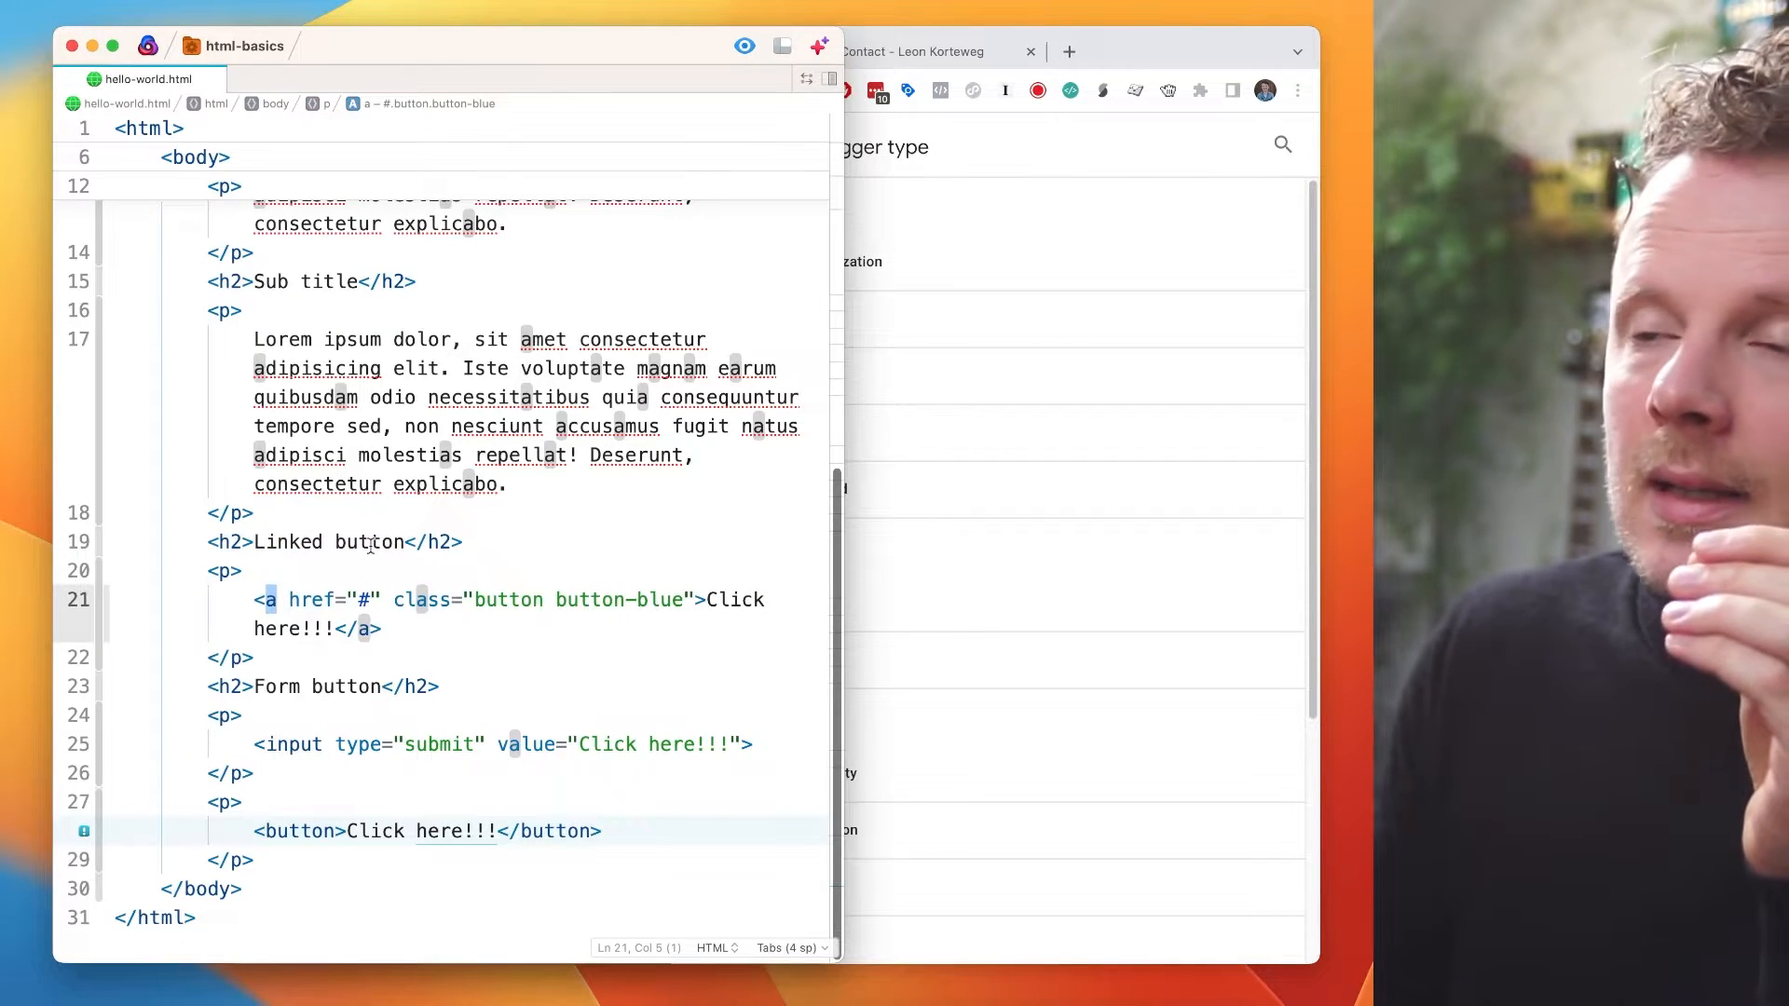
double_click(301, 745)
double_click(273, 601)
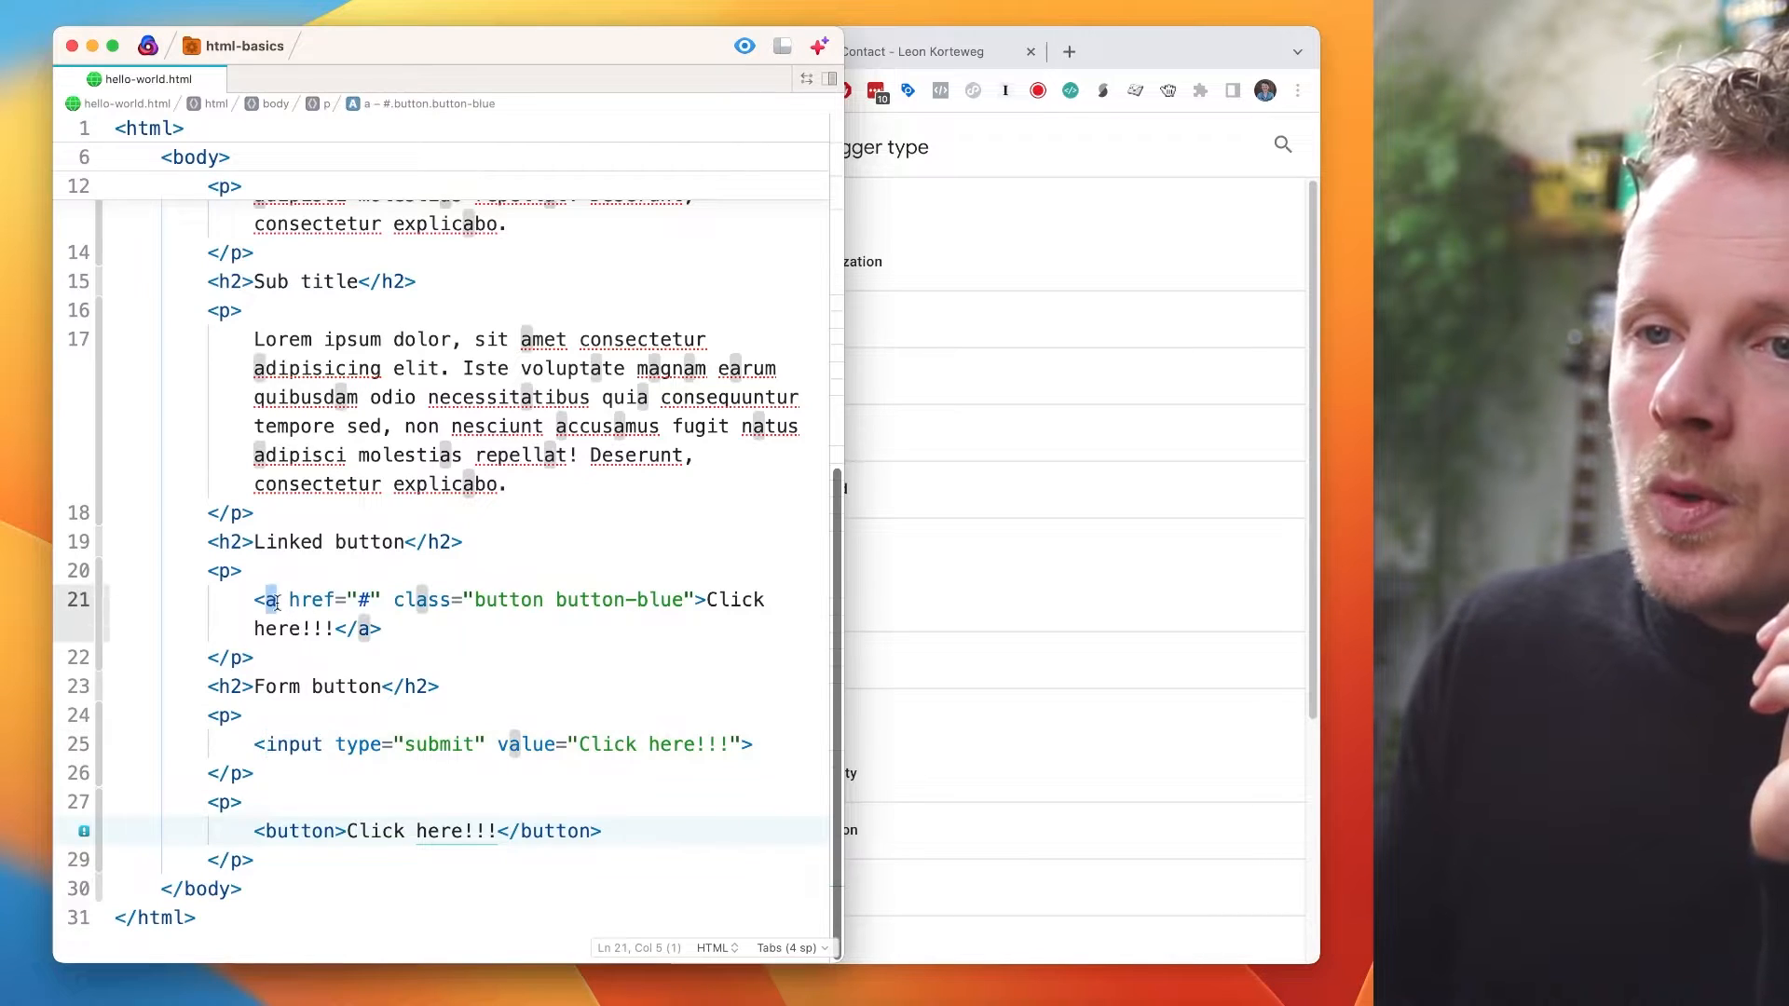
drag(340, 618, 335, 622)
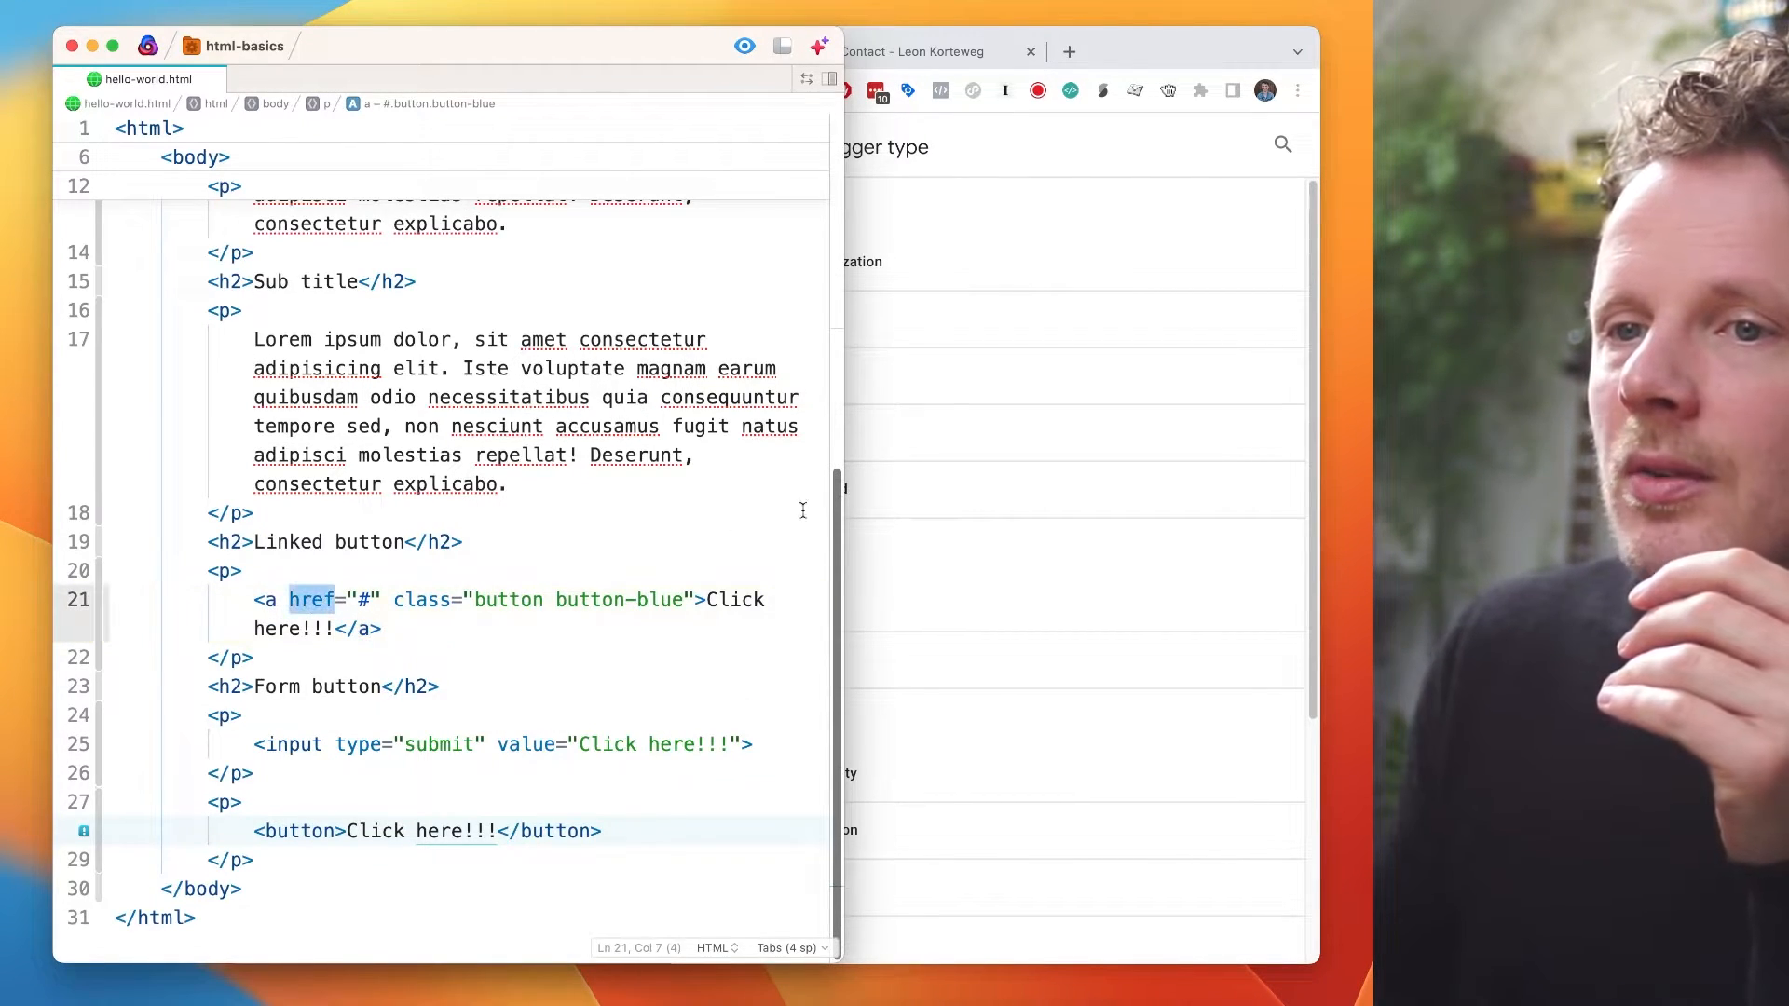
- Set the trigger type in Google Tag Manager to Just Links and make it fire on Some Link Clicks
click(1018, 512)
click(791, 667)
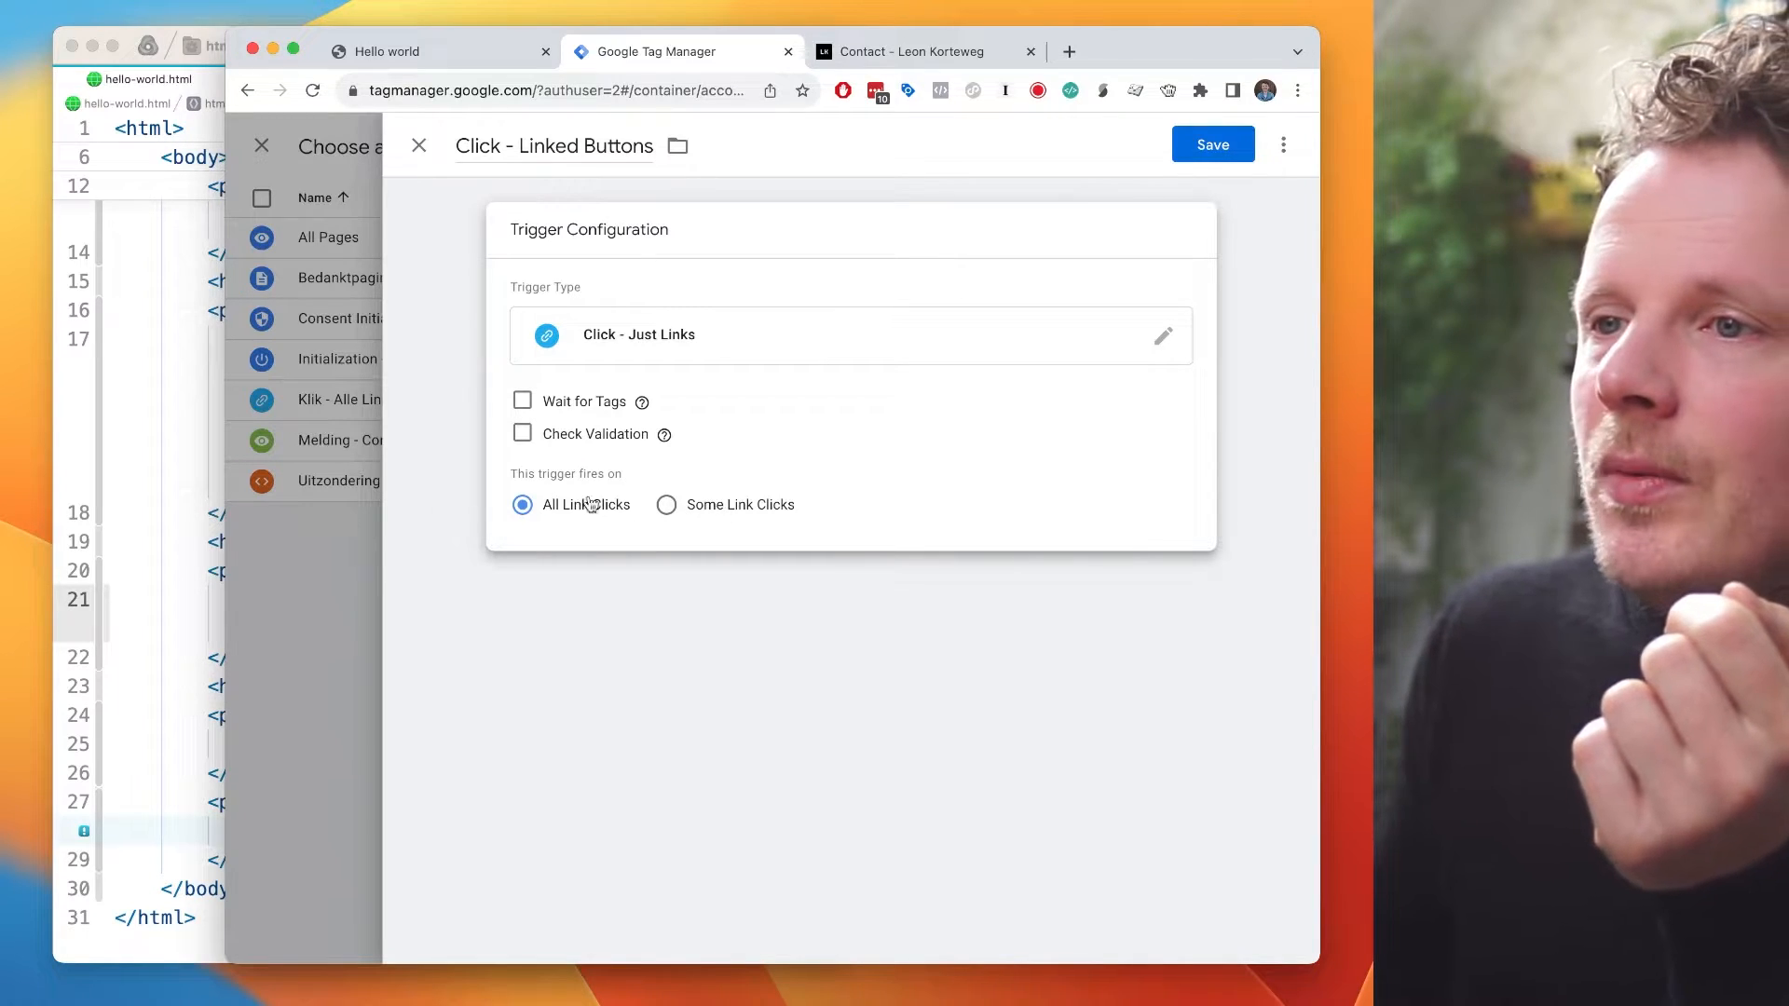
click(736, 508)
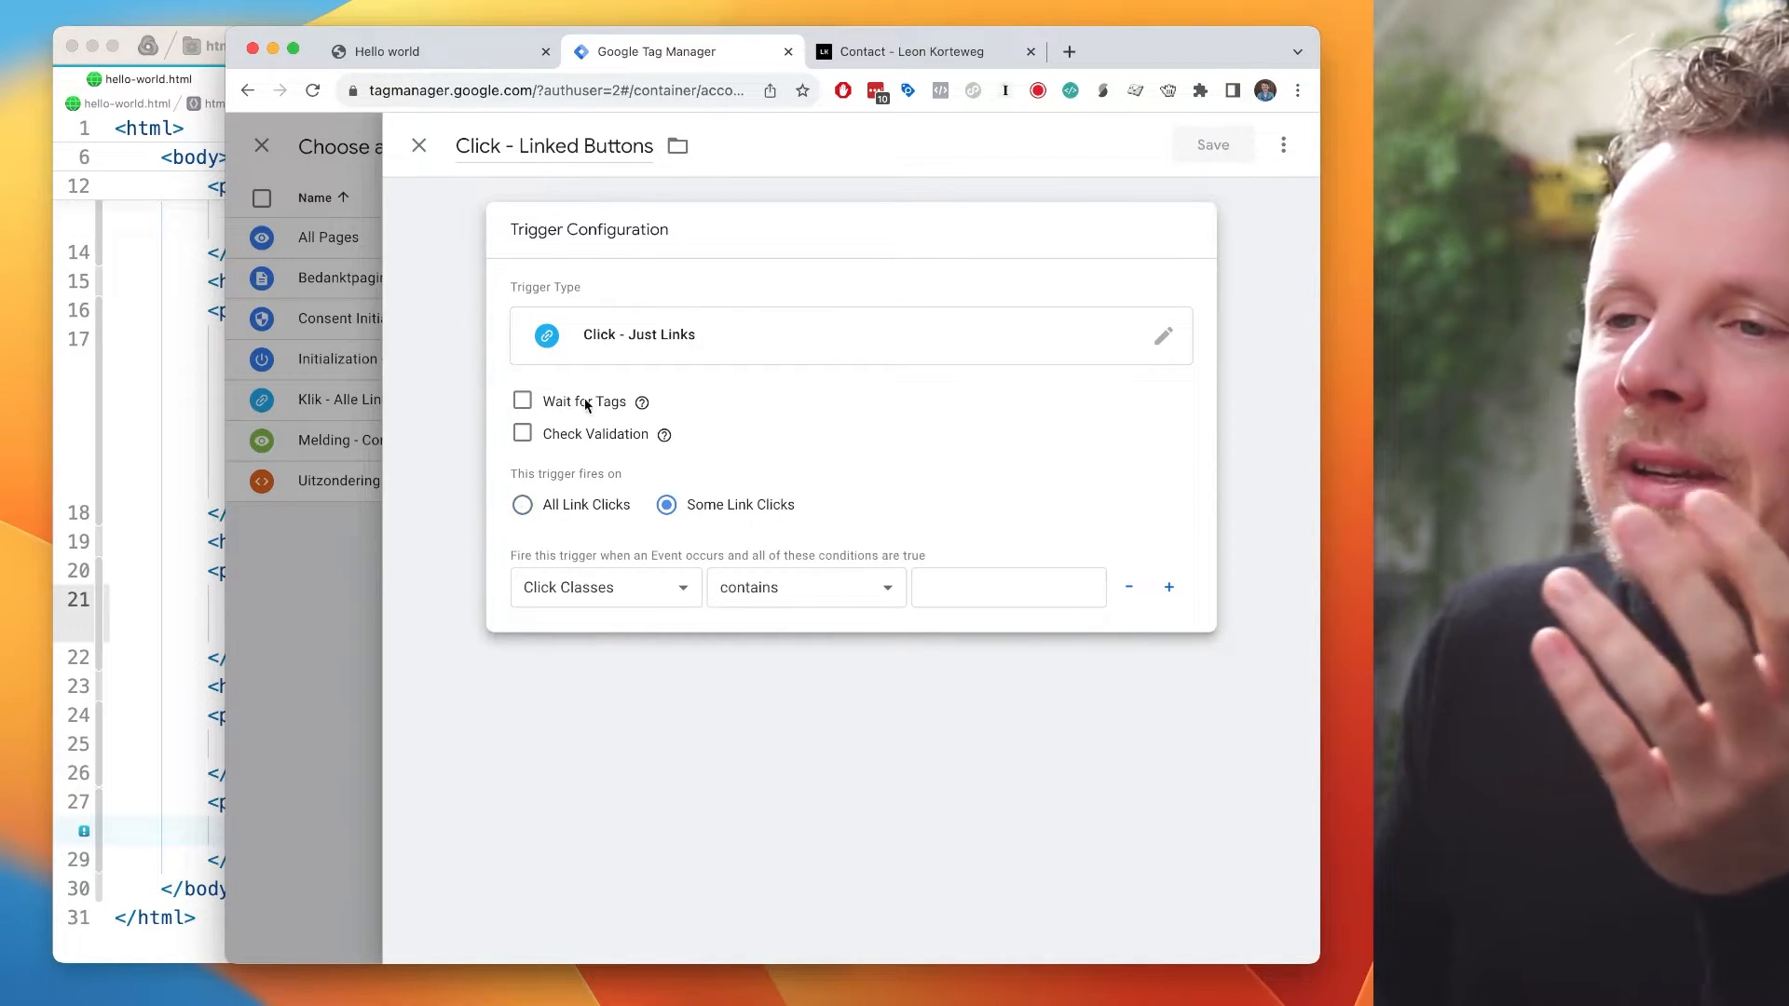
- Check the link's class in the code editor, then open the live website's home page and inspect its "MAAK EEN AFSPRAAK" button
click(180, 527)
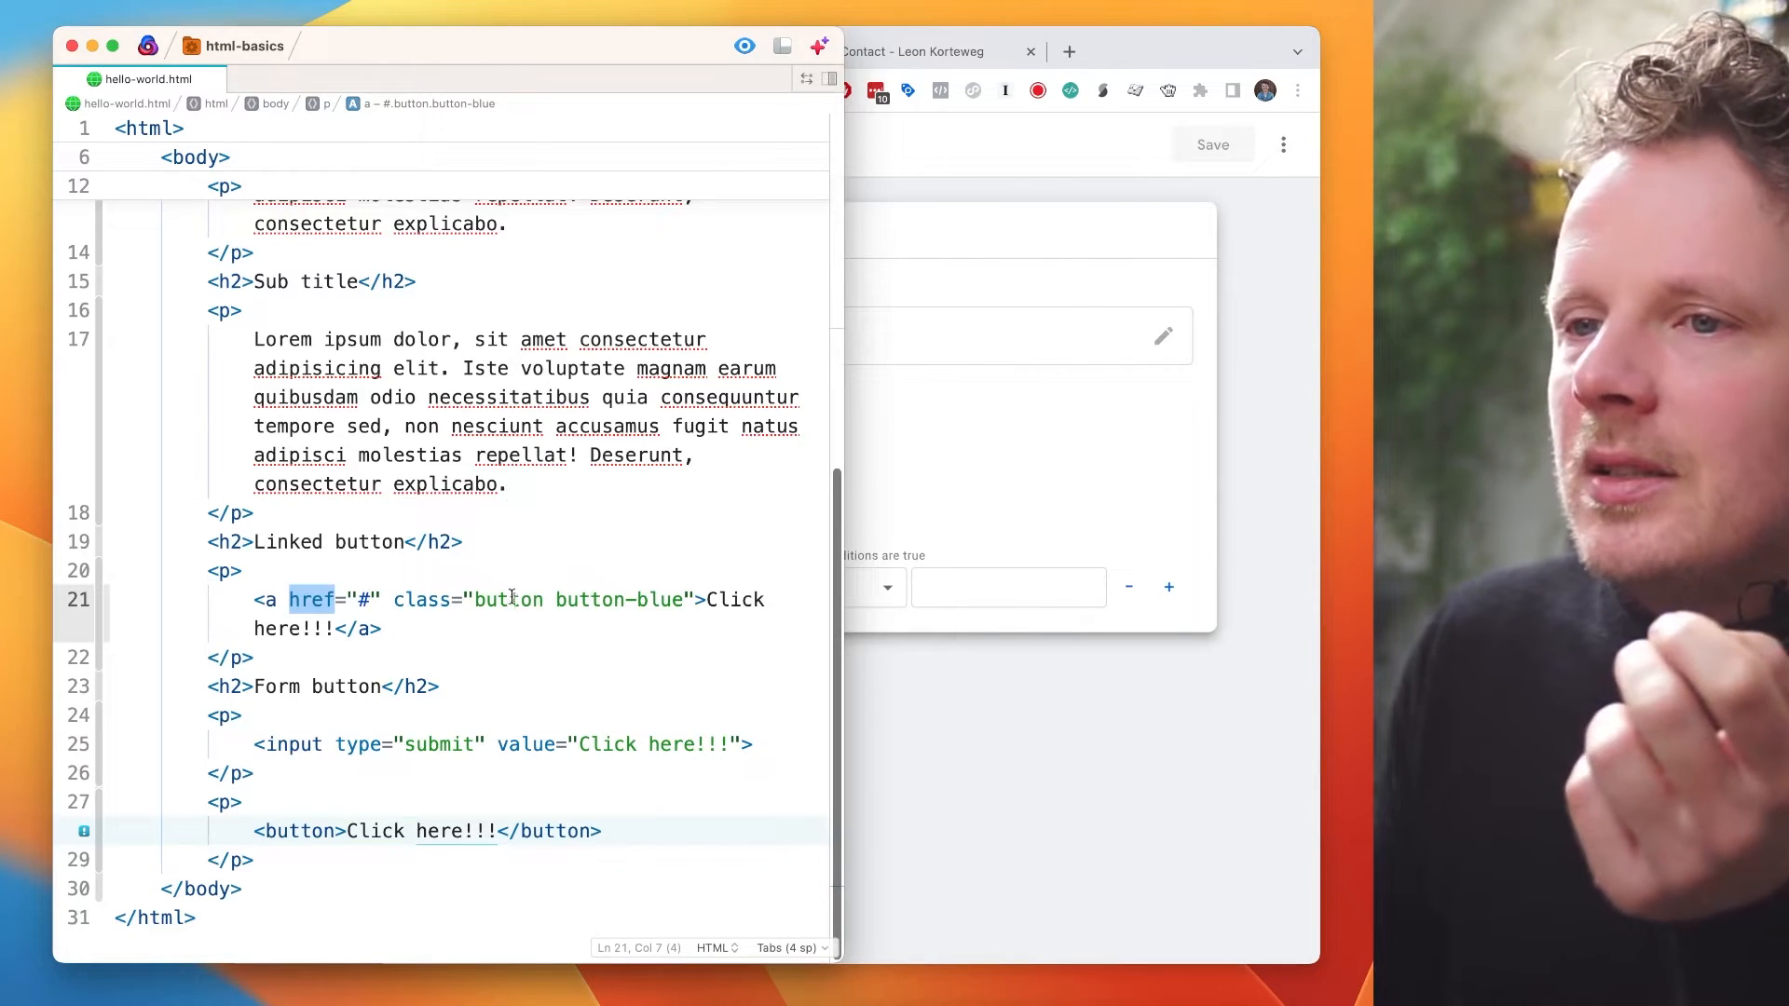
key(super+Tab)
click(361, 198)
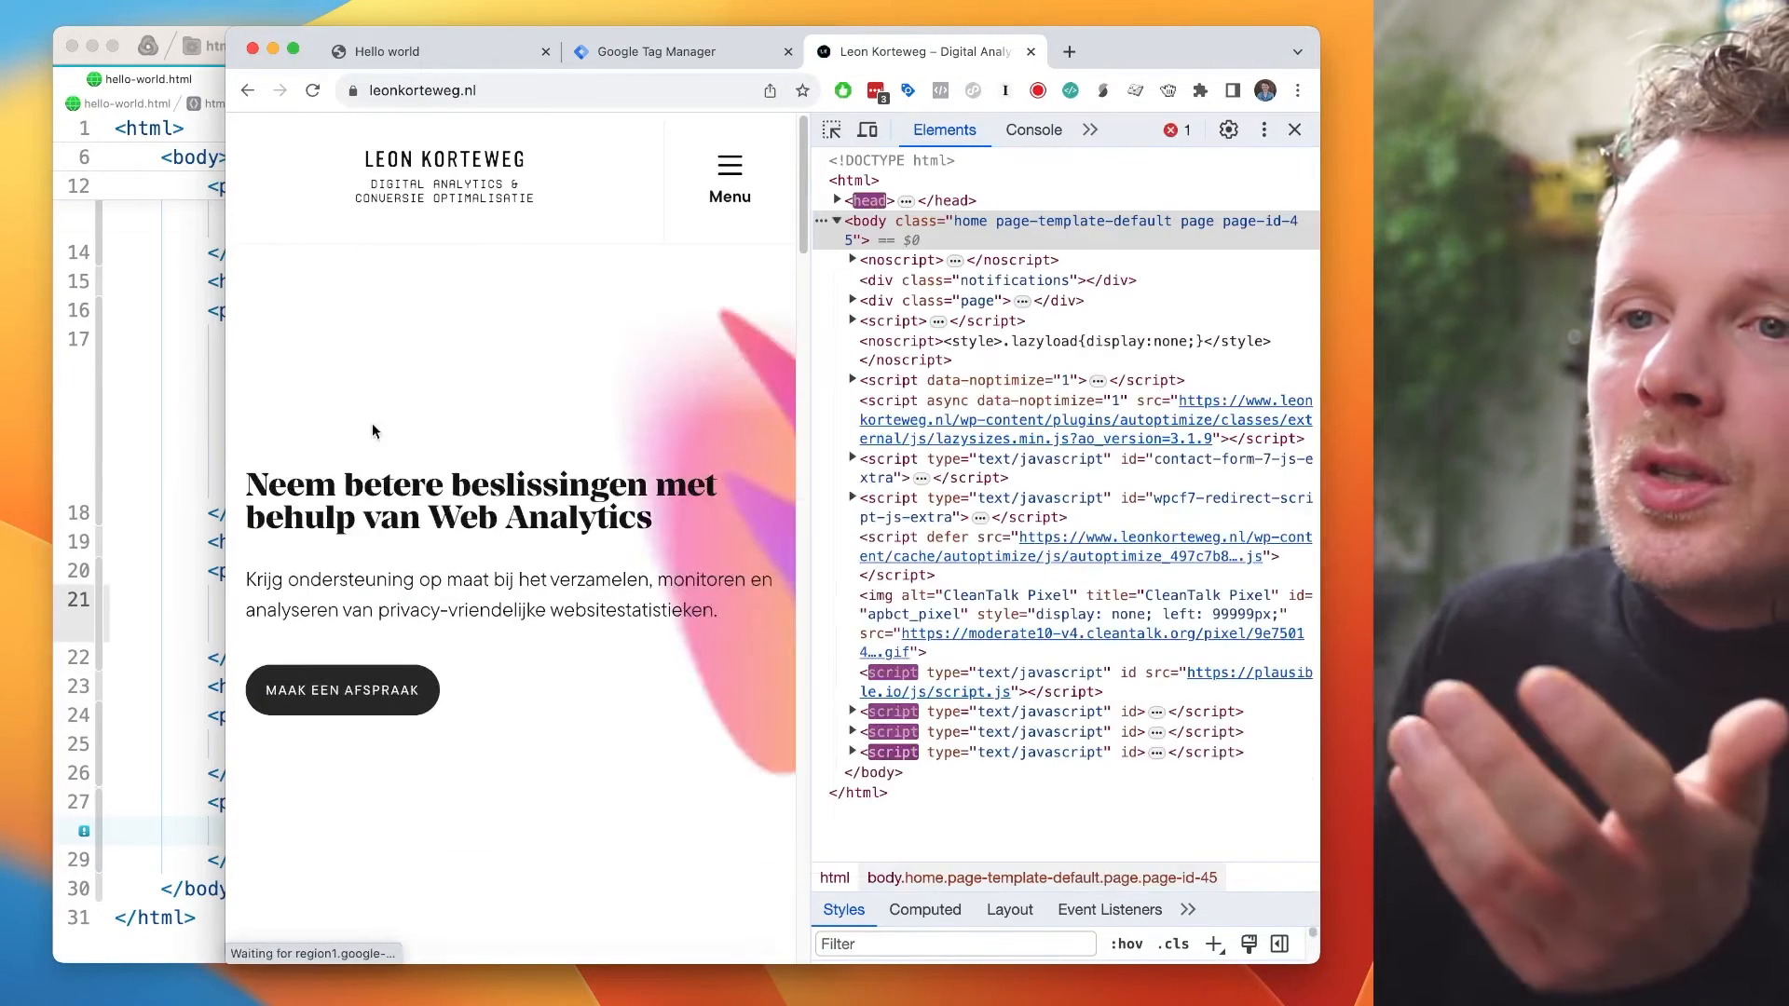
right_click(382, 697)
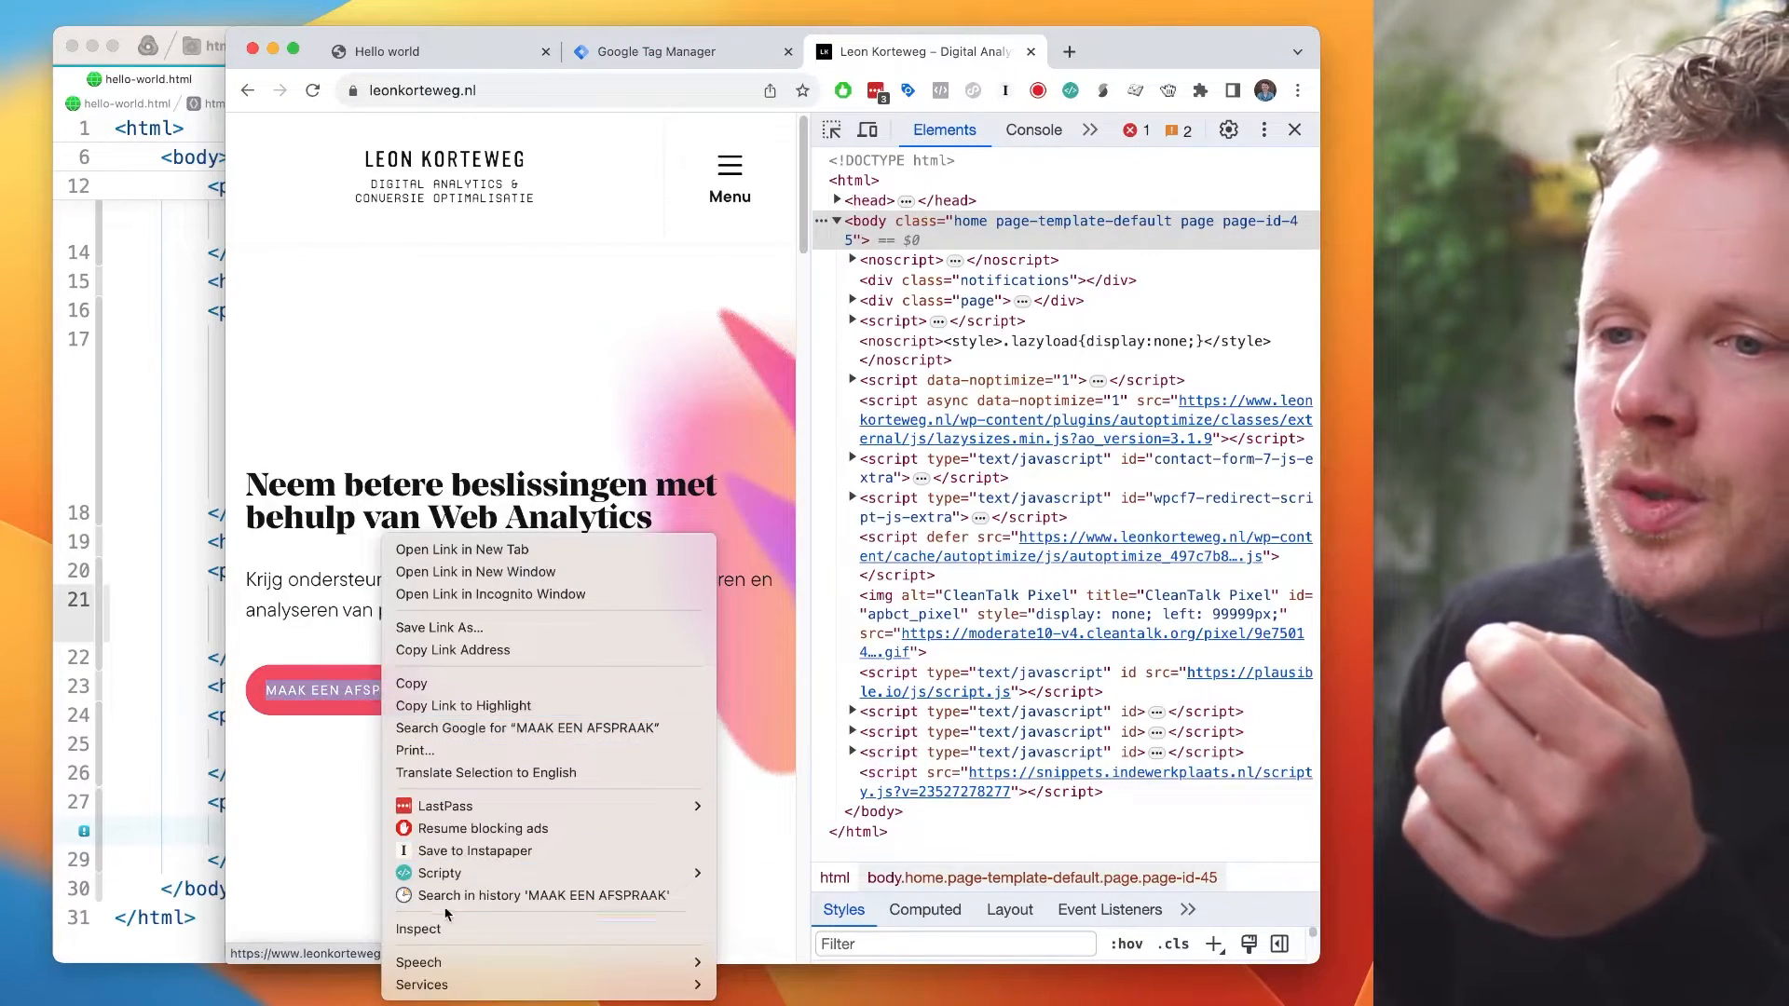
- Inspect the class of the website's "Maak een afspraak" link, and in Google Tag Manager set the Click Classes contains condition to button
click(419, 929)
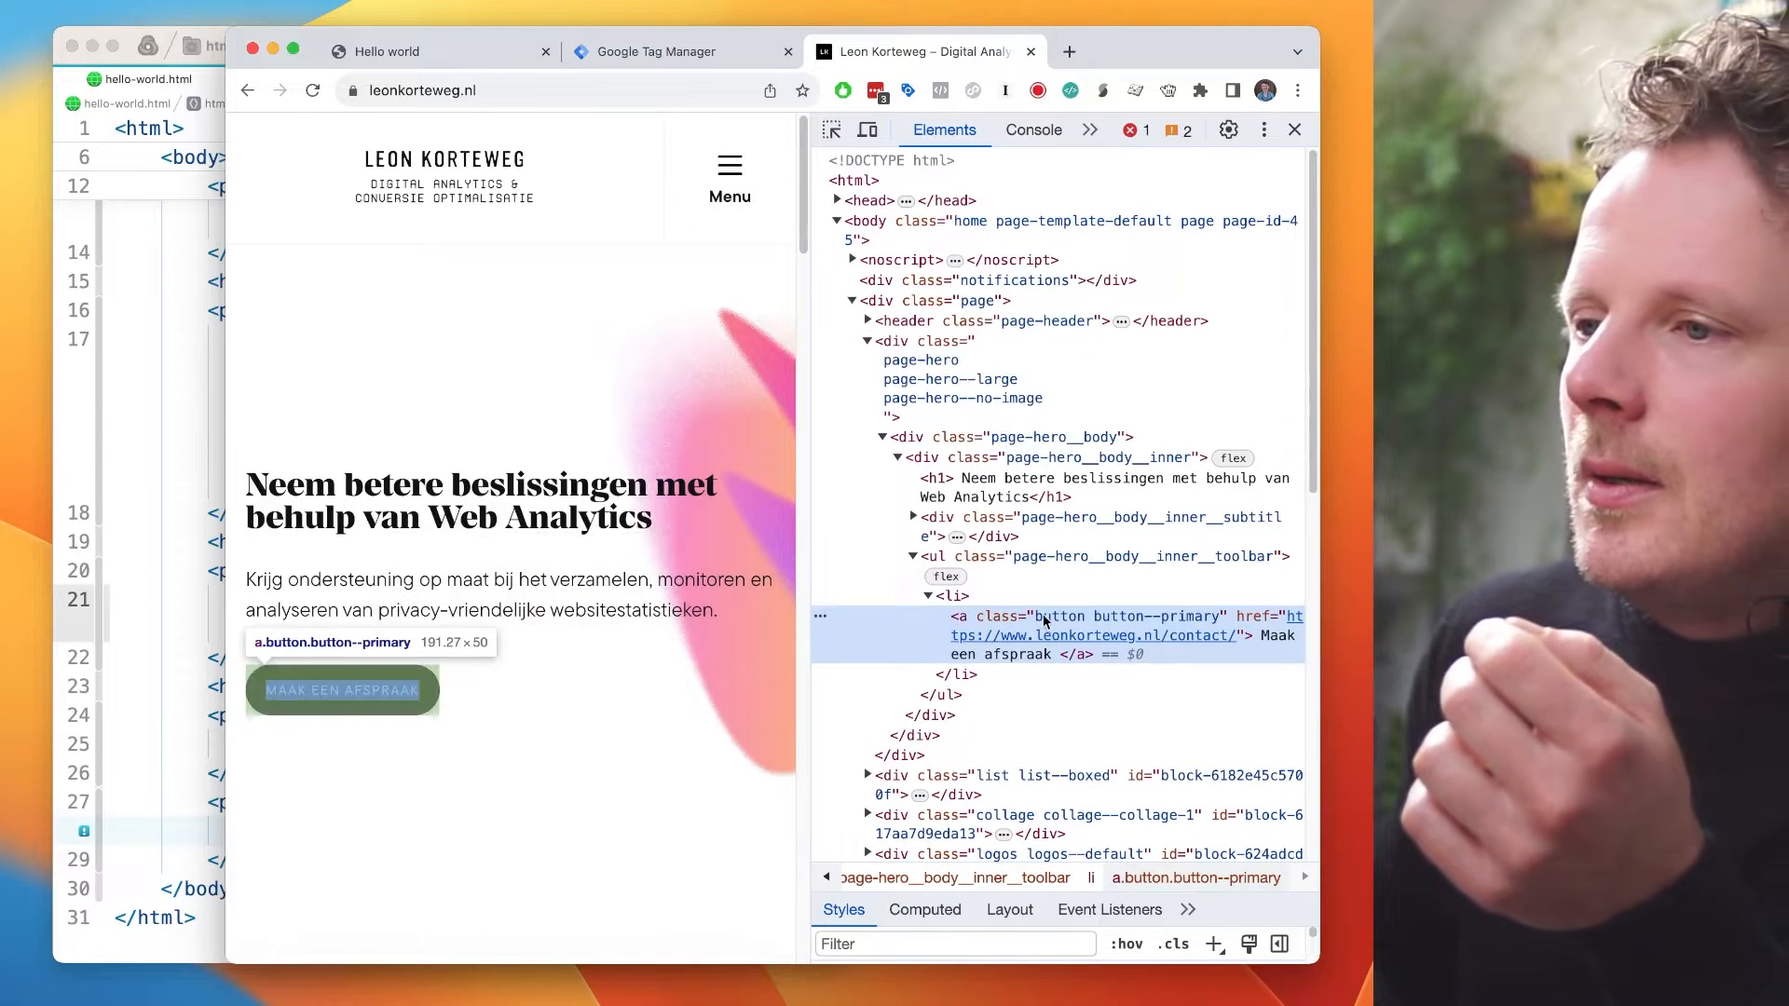
double_click(1102, 617)
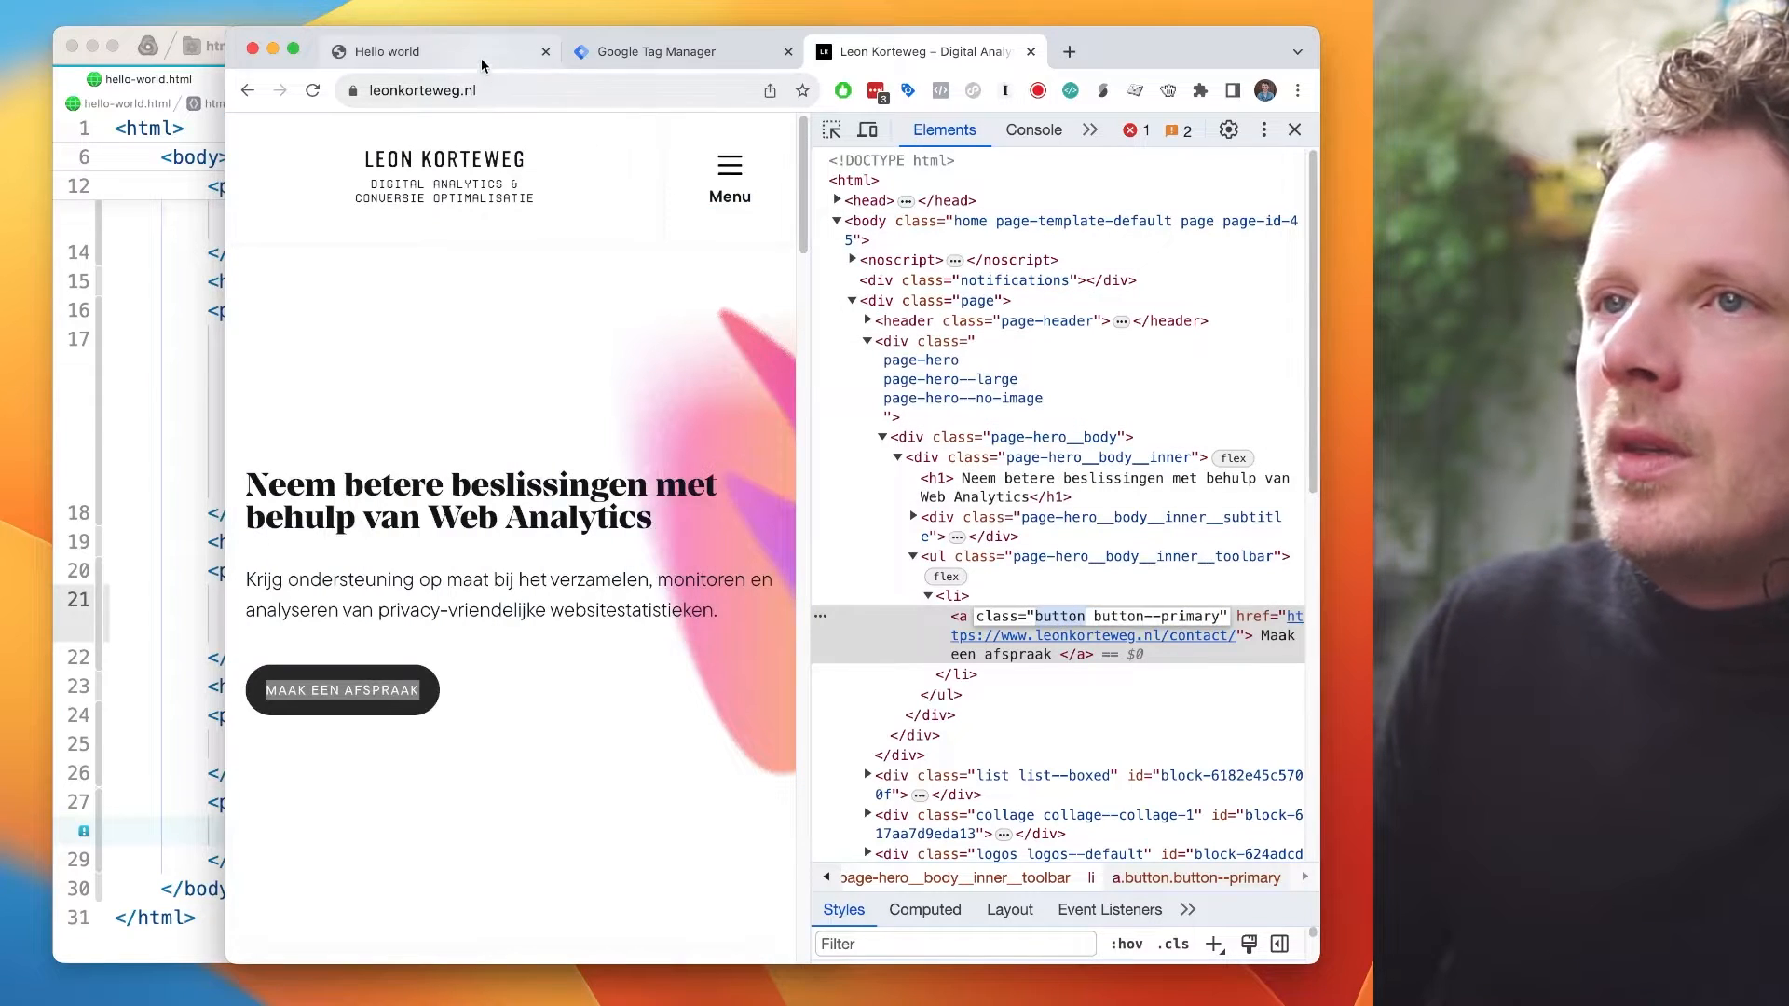
click(639, 53)
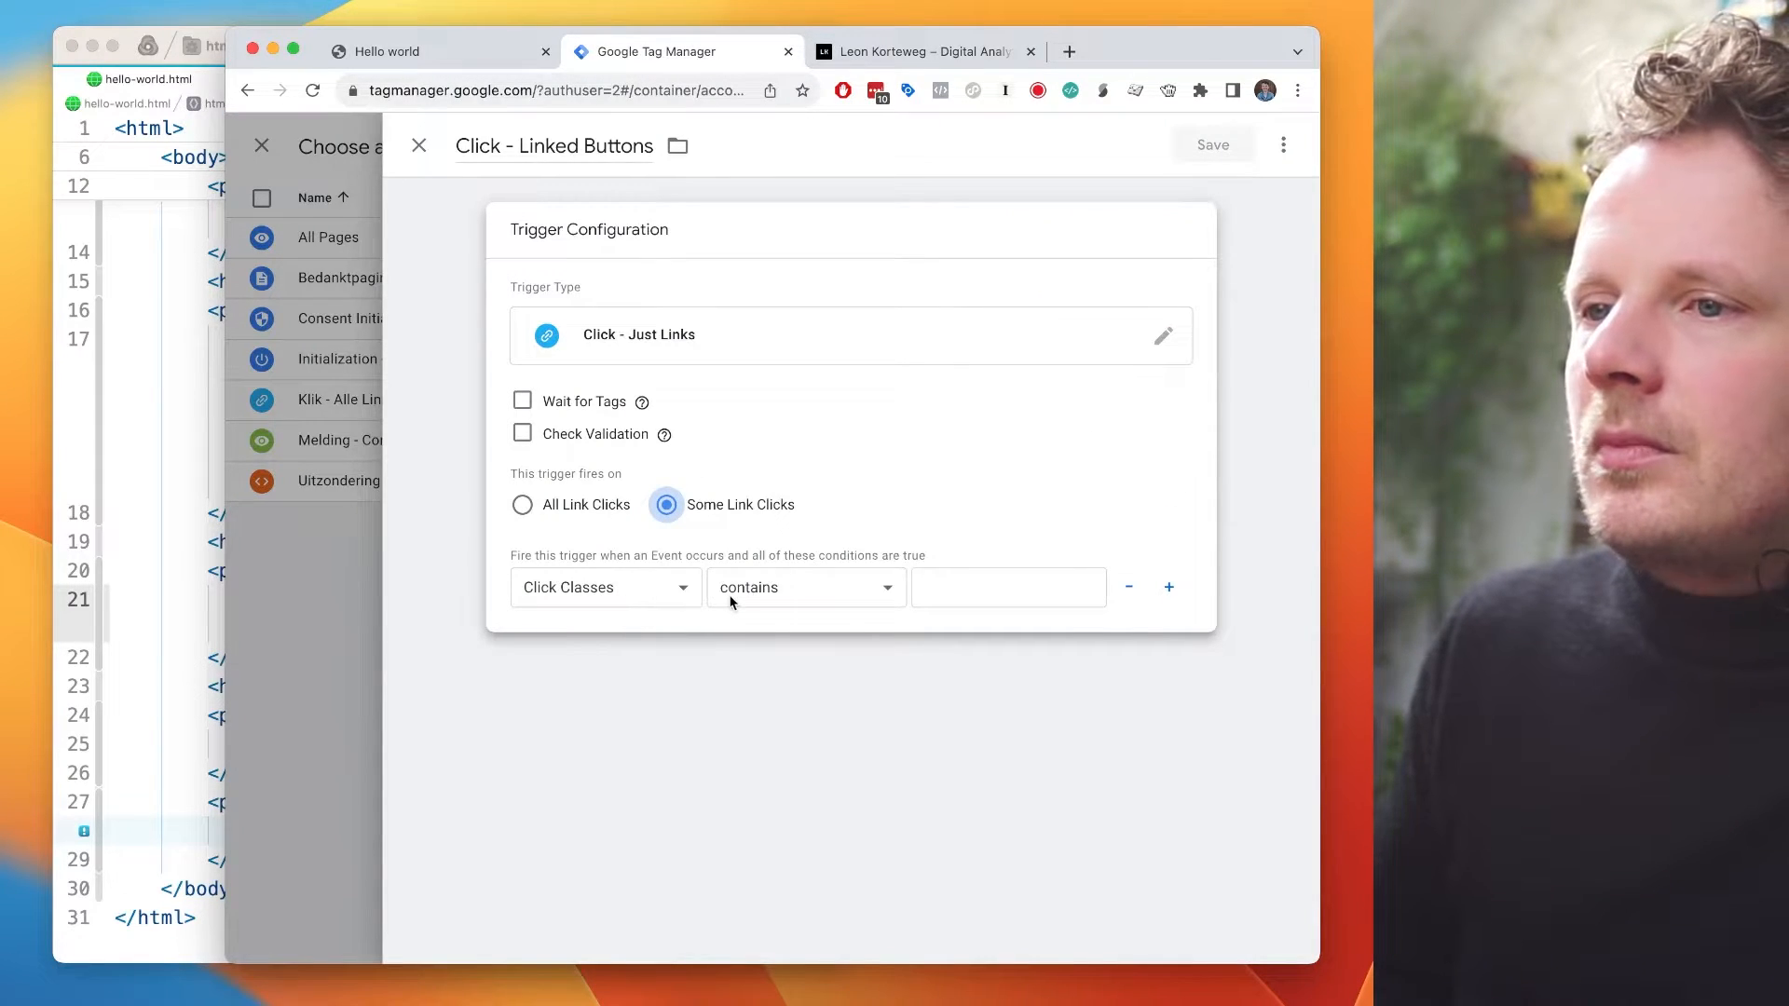
click(955, 584)
text(button)
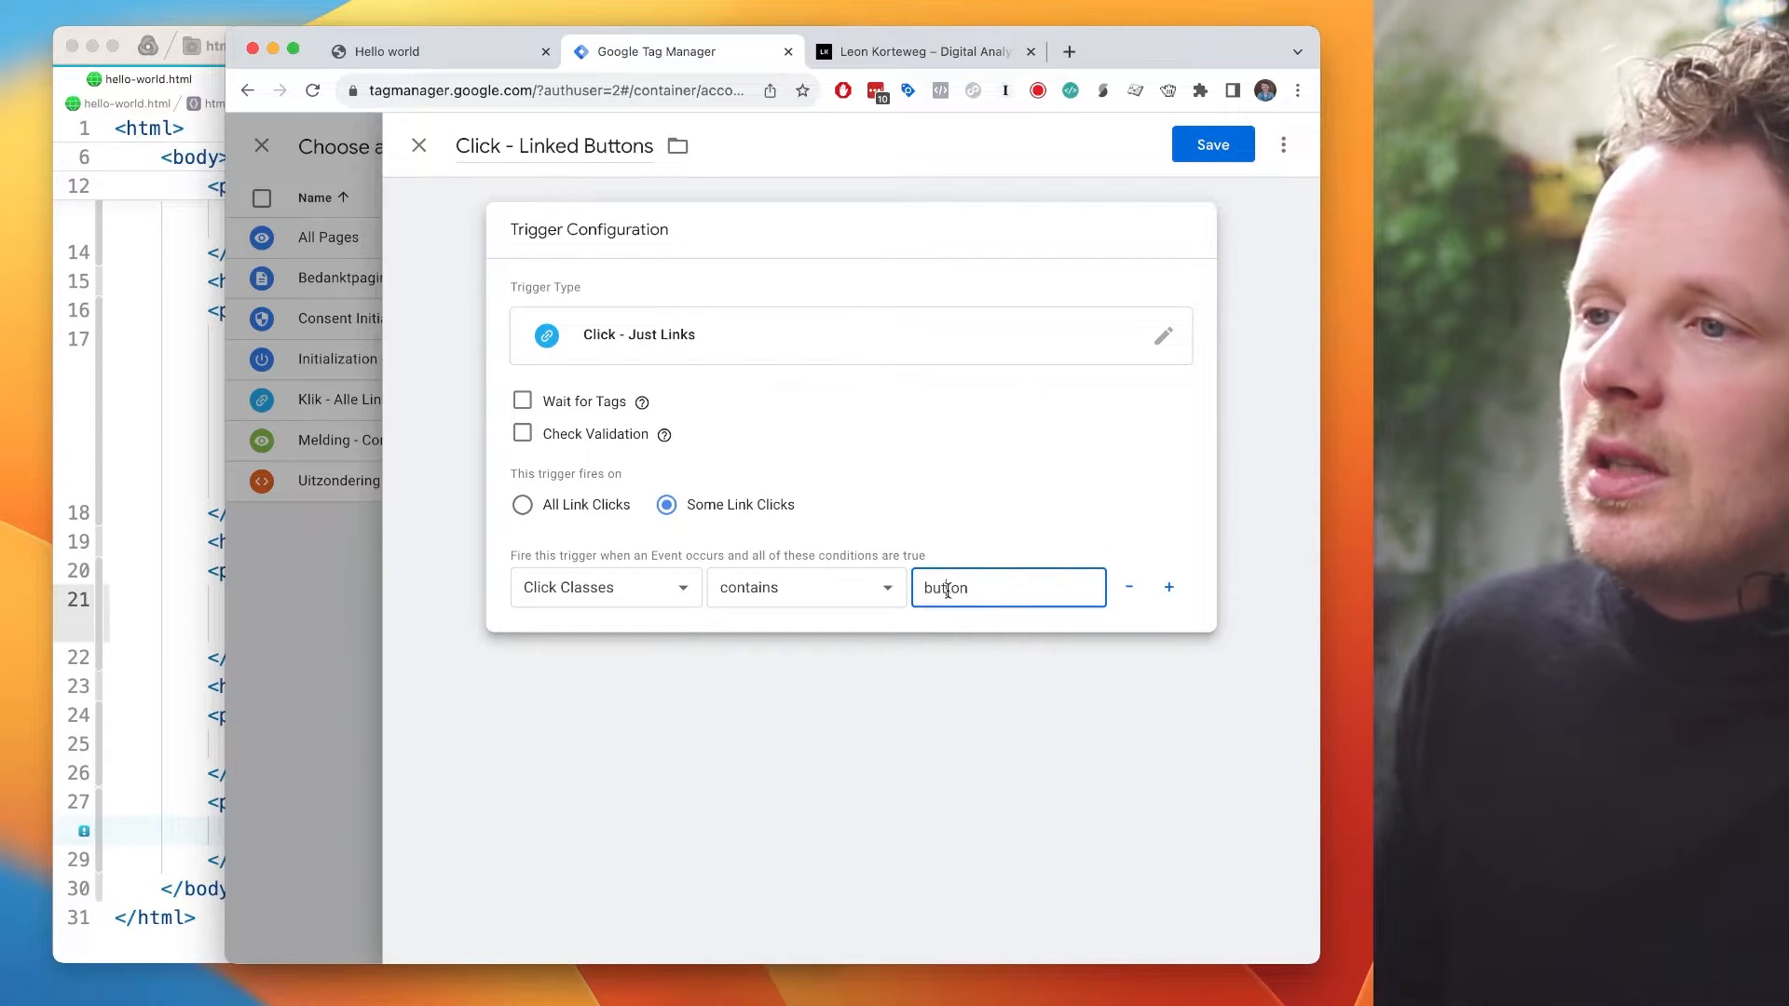
- Dock the developer tools below the website and inspect the header's Contact link to examine its class attribute
click(966, 52)
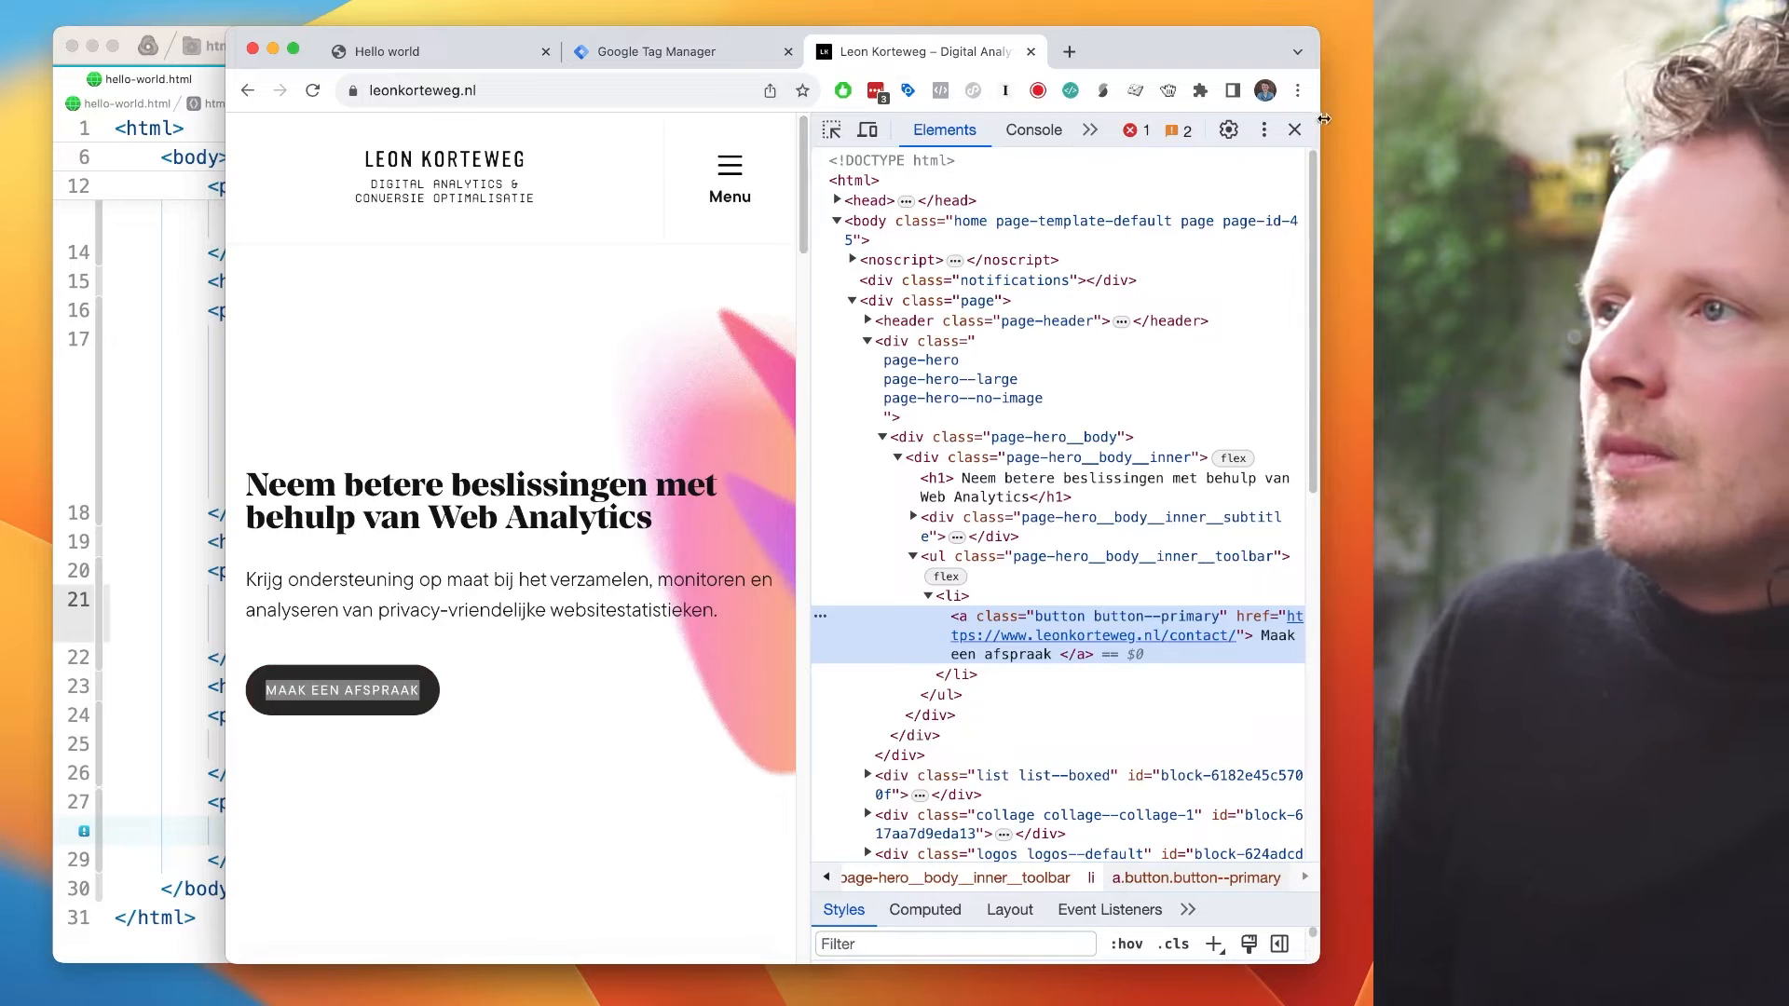
click(1294, 129)
key(super+alt+i)
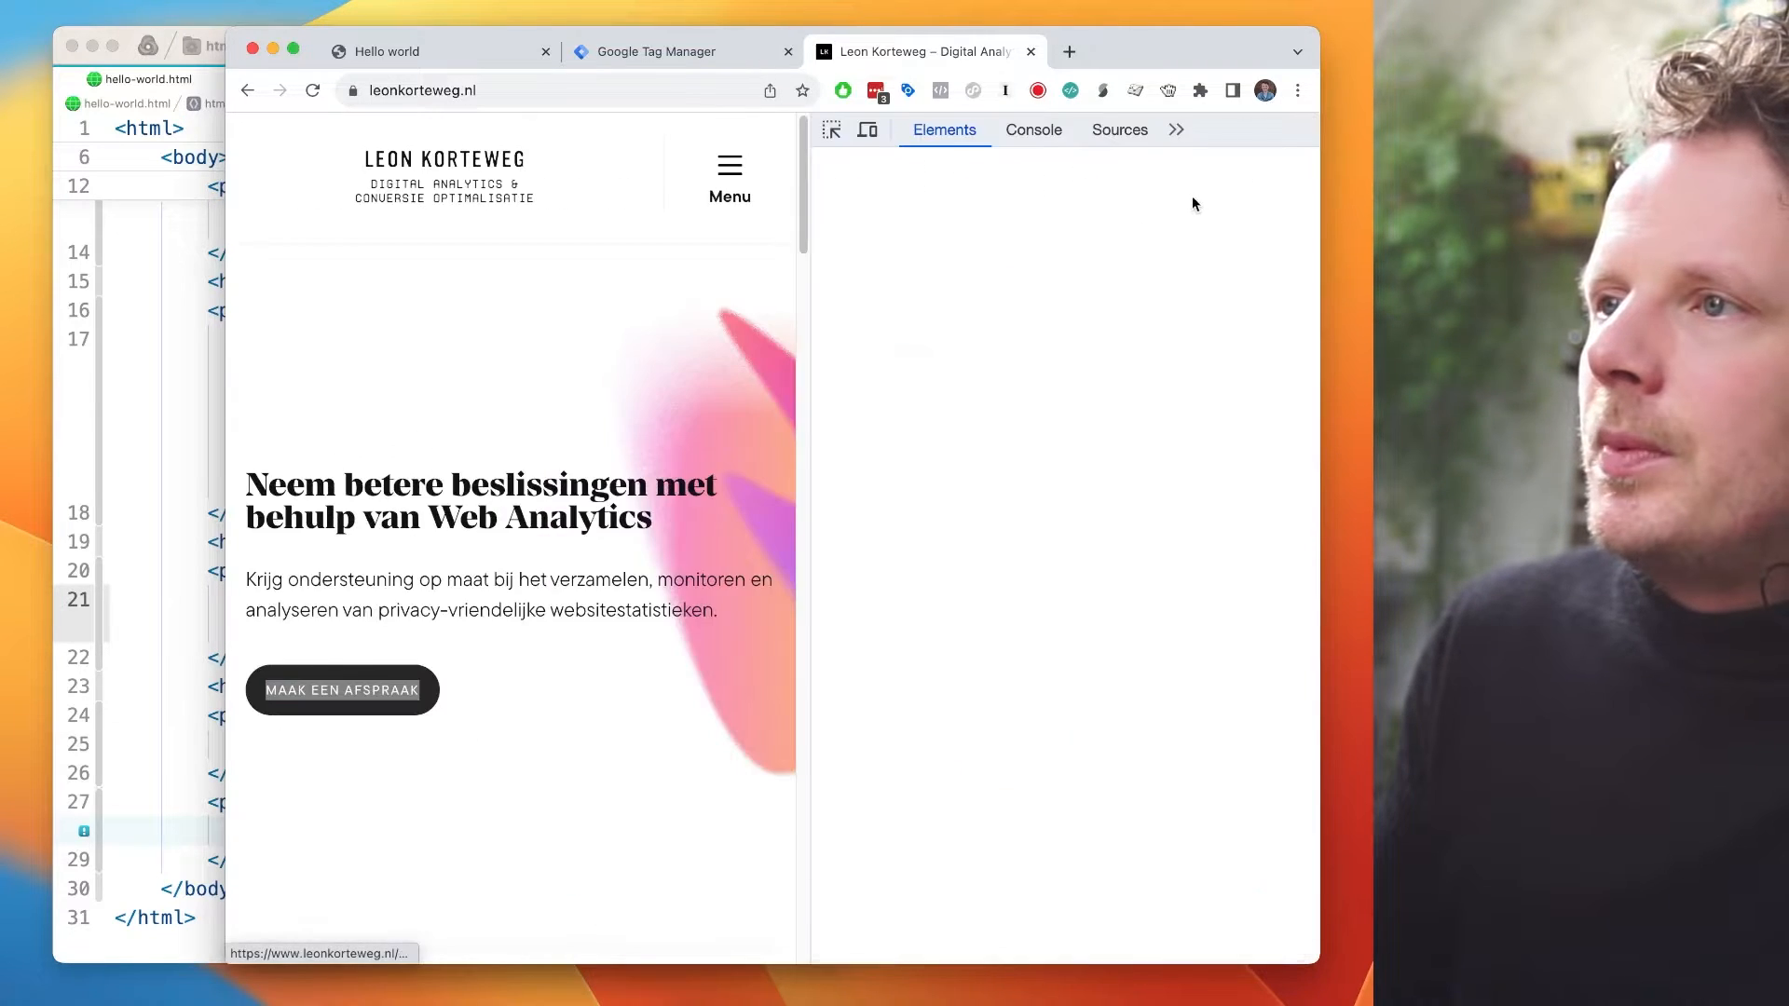
right_click(1213, 198)
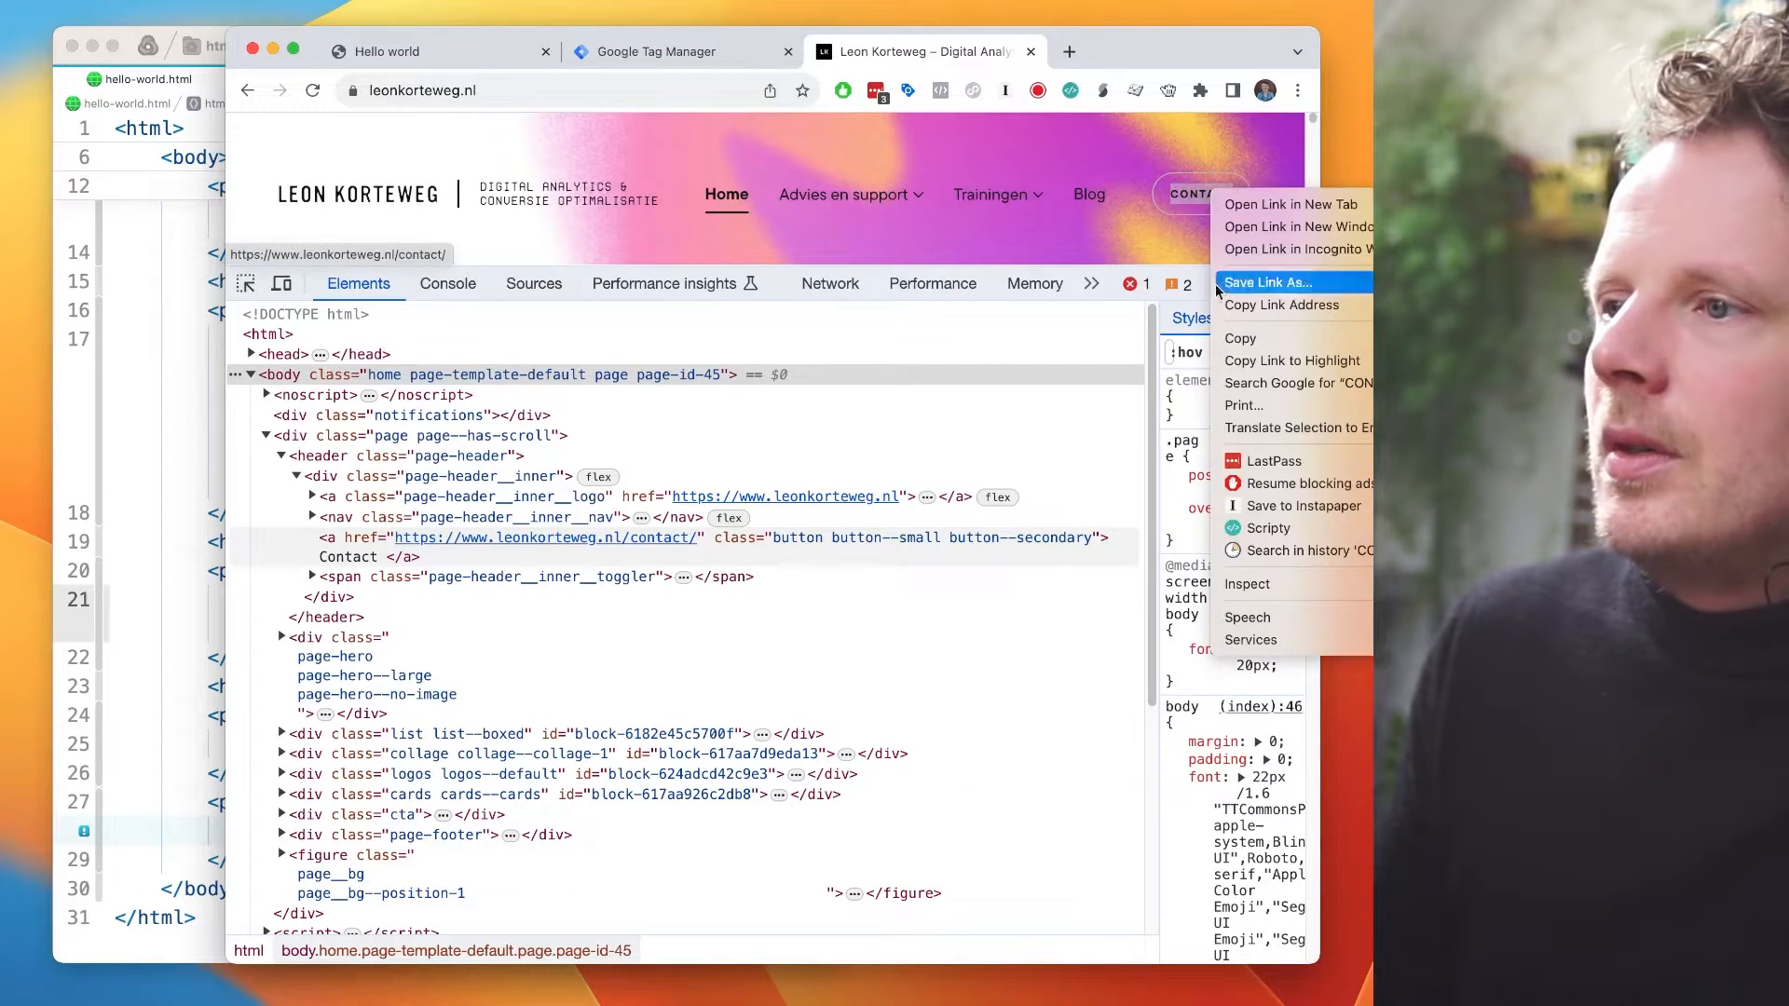
click(1246, 588)
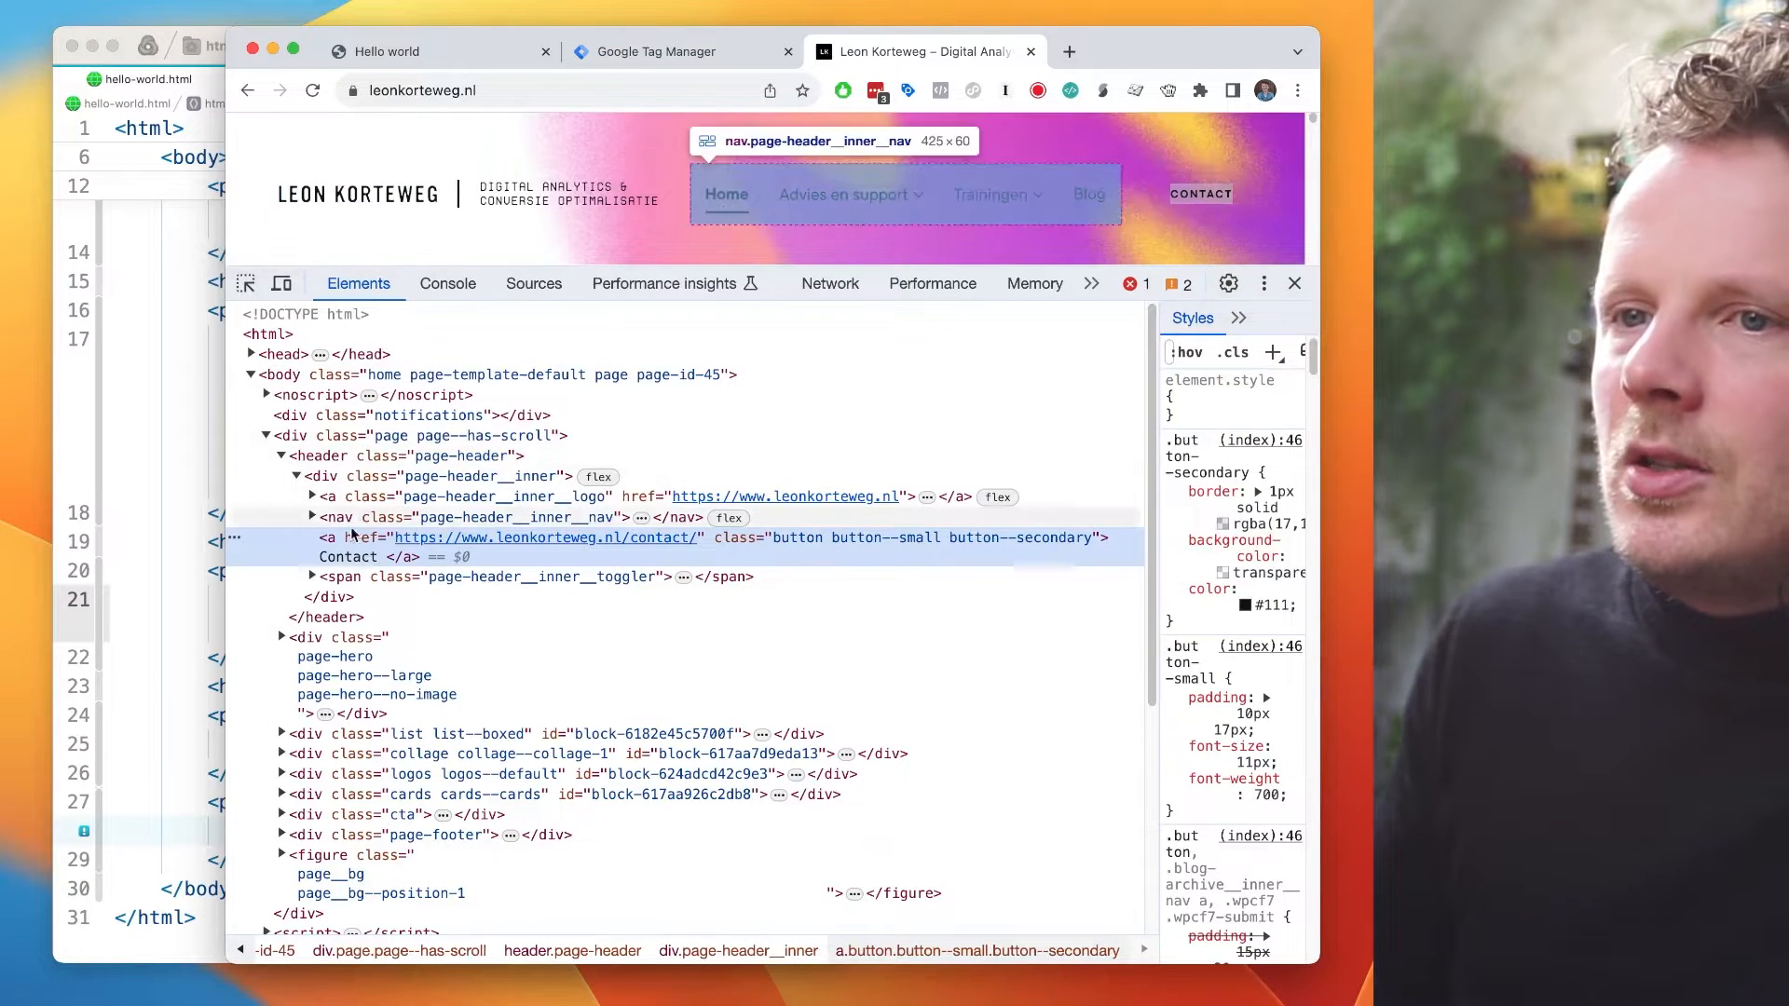
double_click(805, 540)
- Inspect the "Advies en support" link in the website's navigation and compare its attributes with the trigger condition in Google Tag Manager
mouse_move(810, 195)
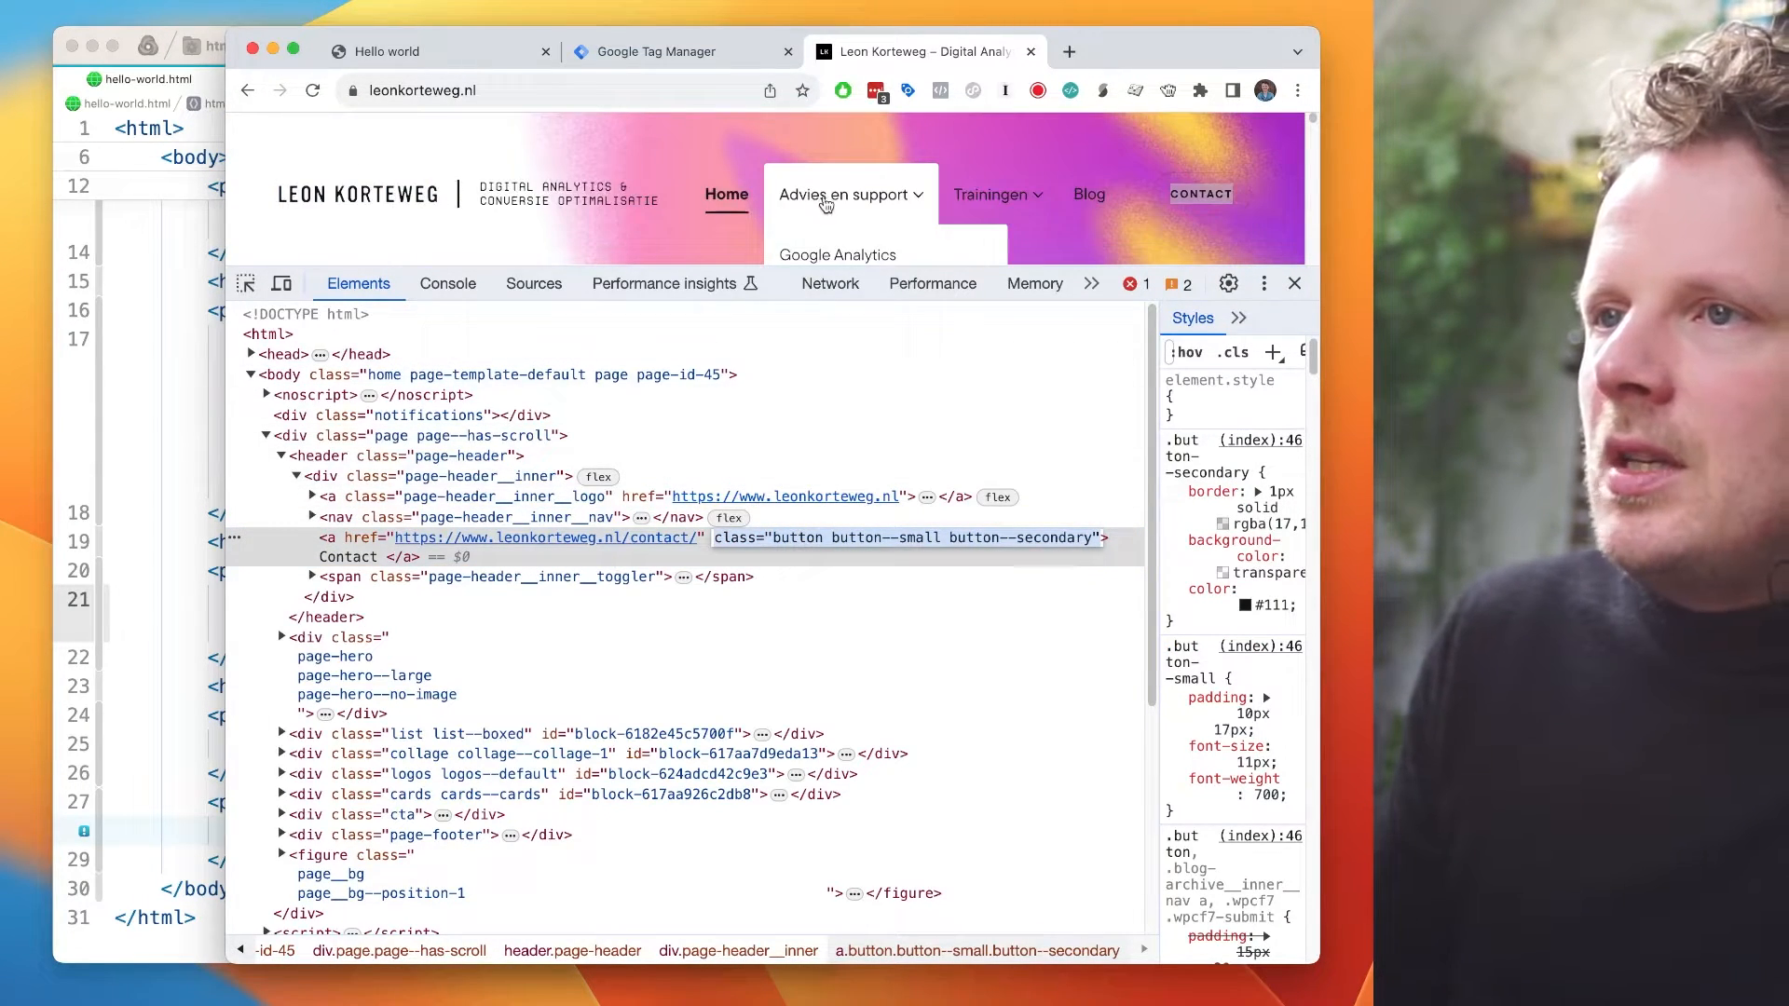
key(super+shift+c)
click(850, 201)
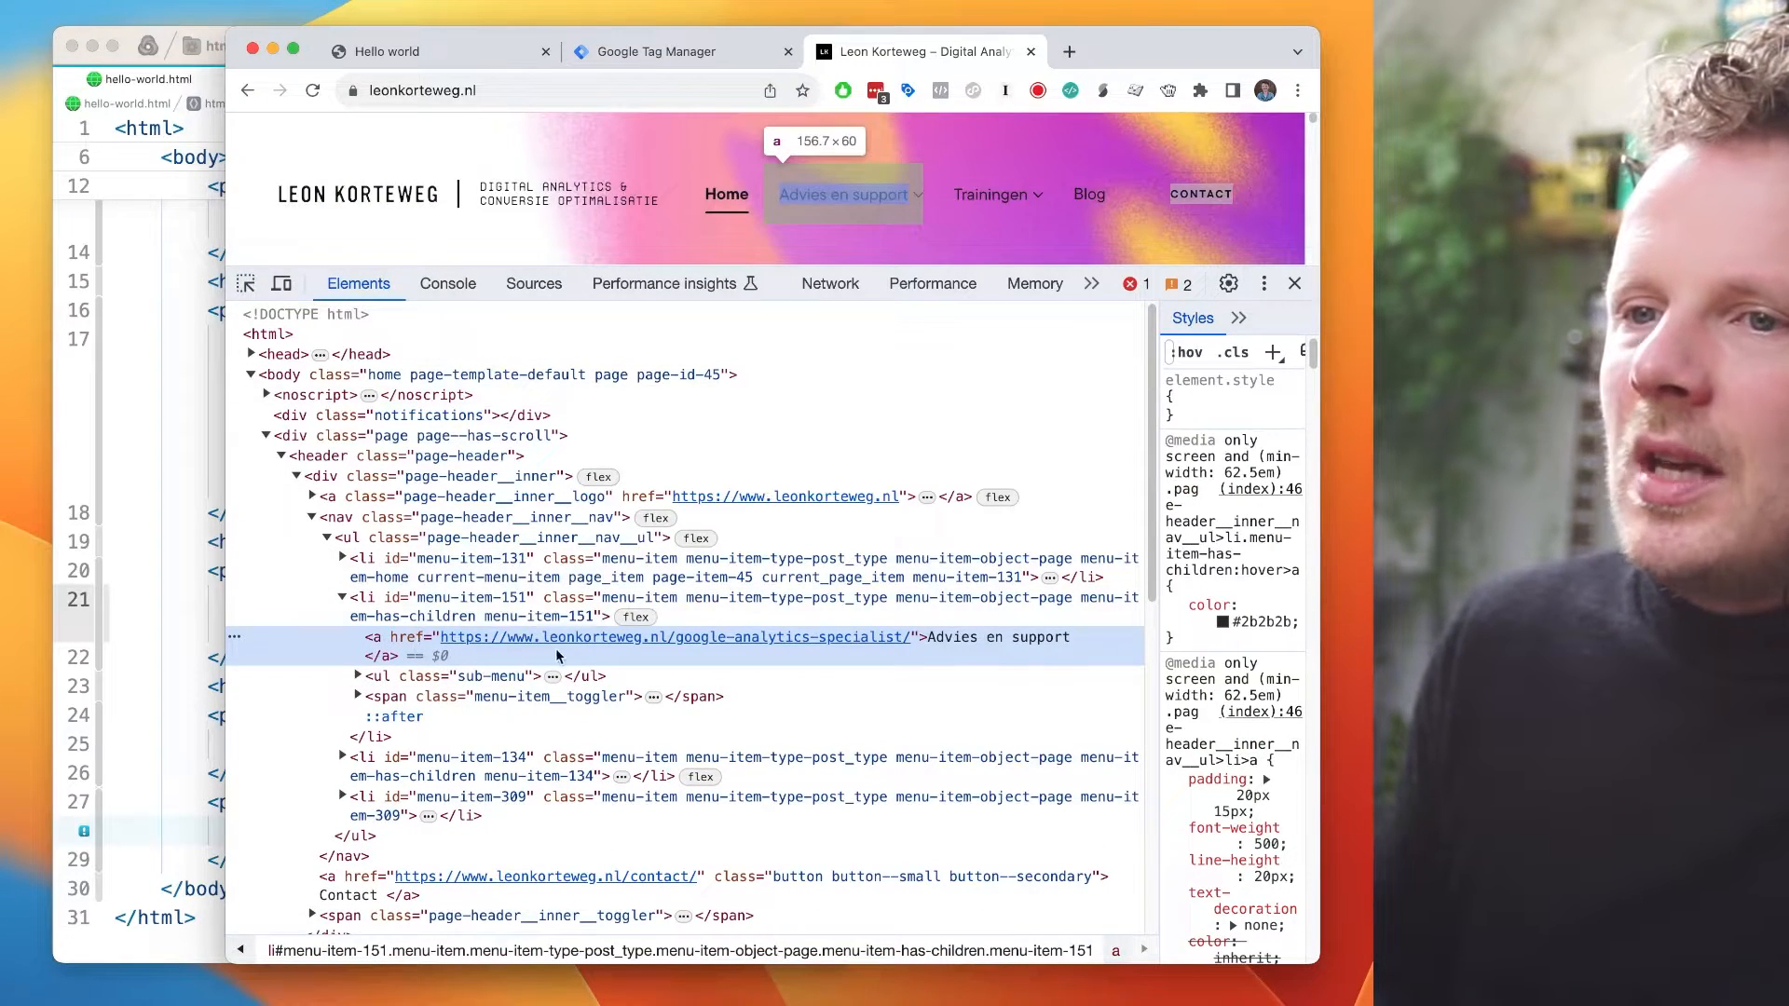
click(657, 52)
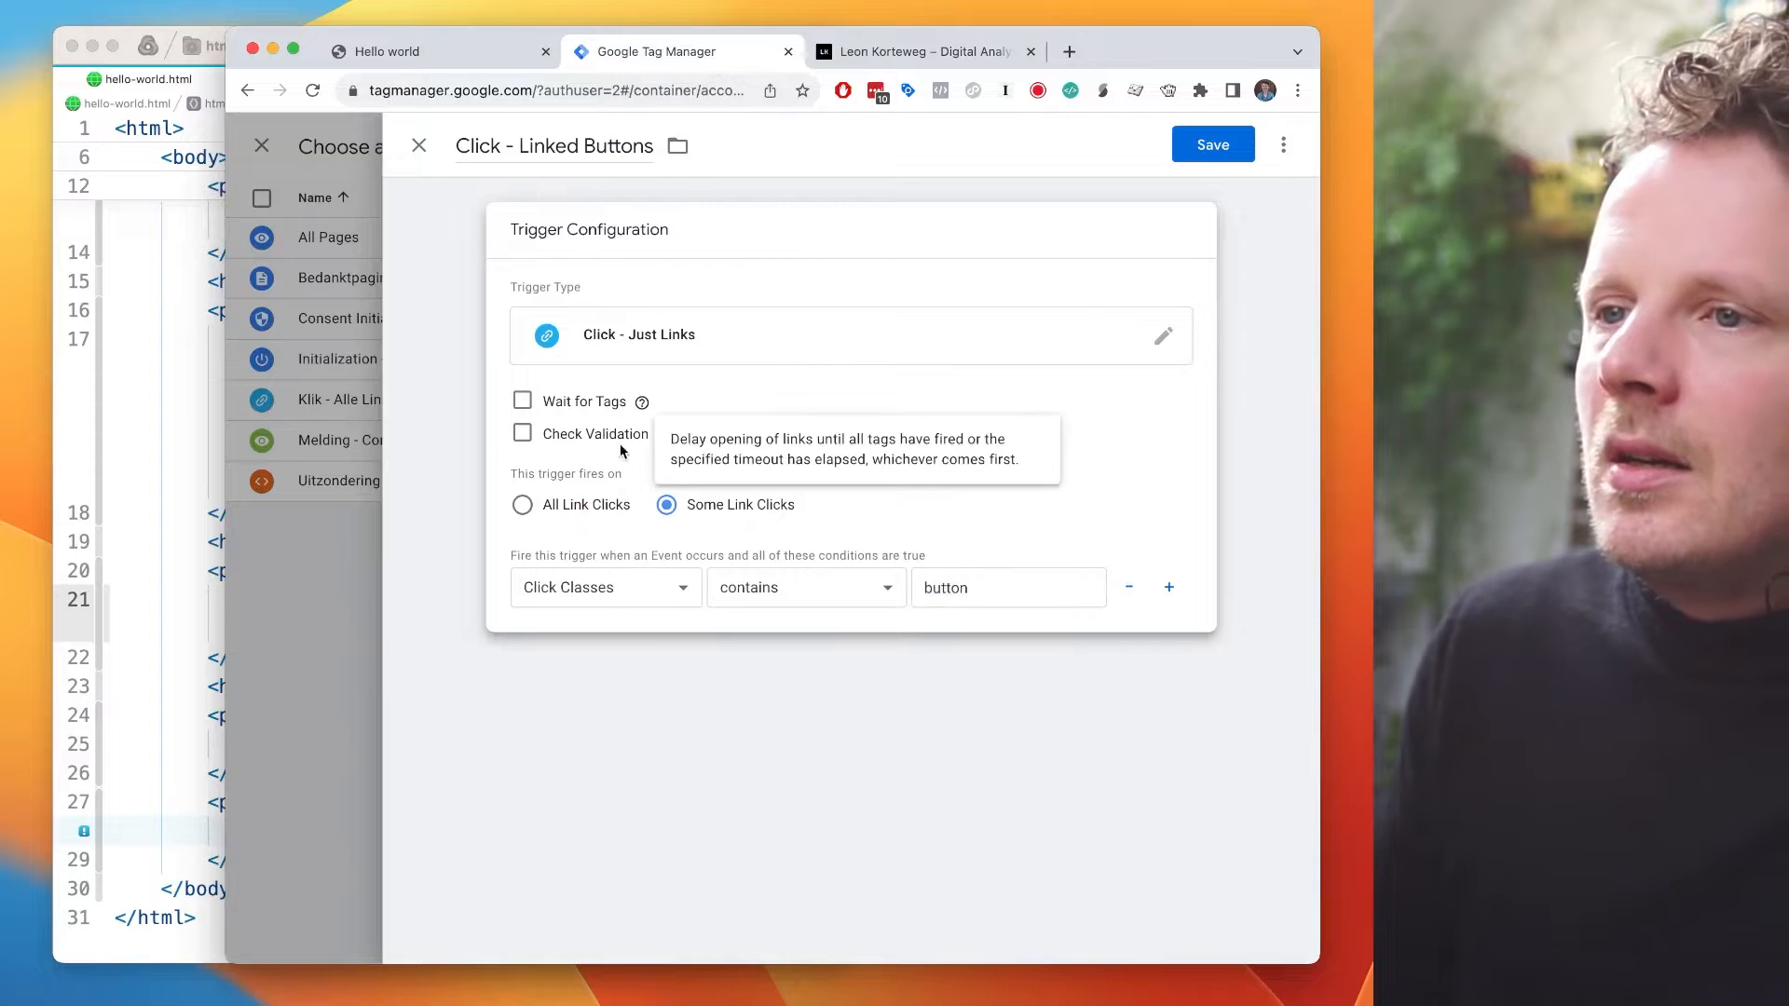
click(939, 52)
mouse_move(822, 216)
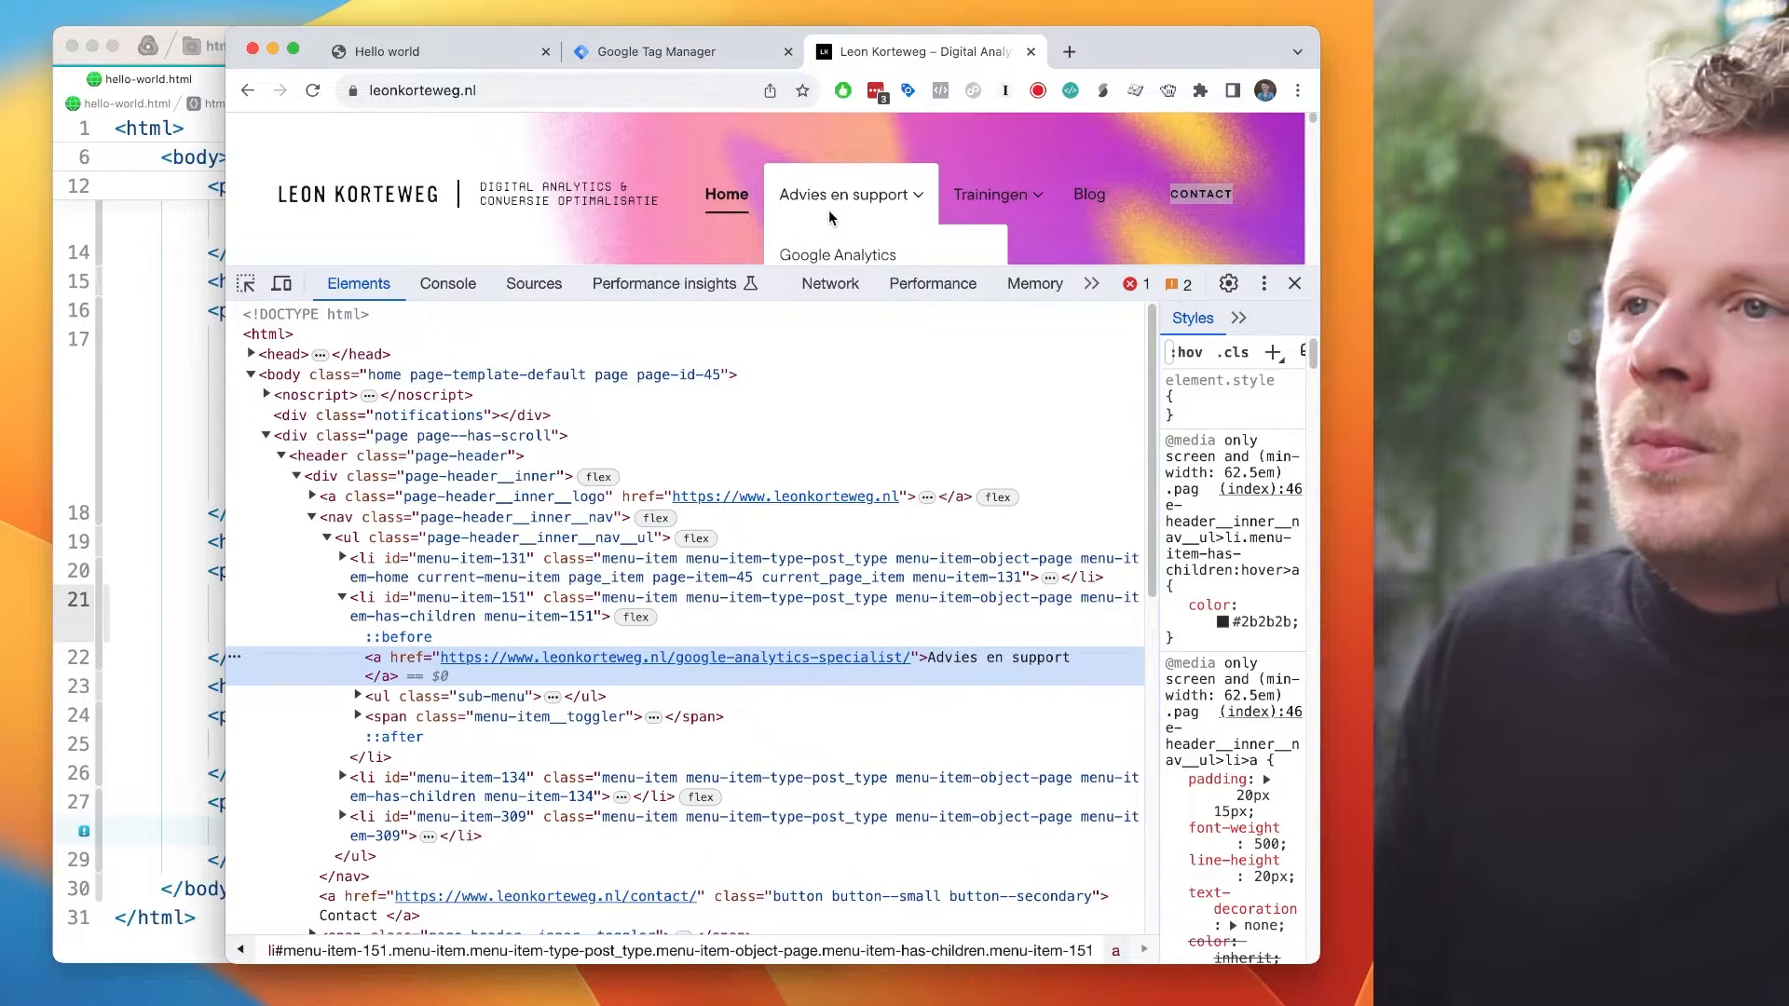
- Review the variables available for the condition of the Click - Linked Buttons trigger, keeping Click Classes selected
click(725, 49)
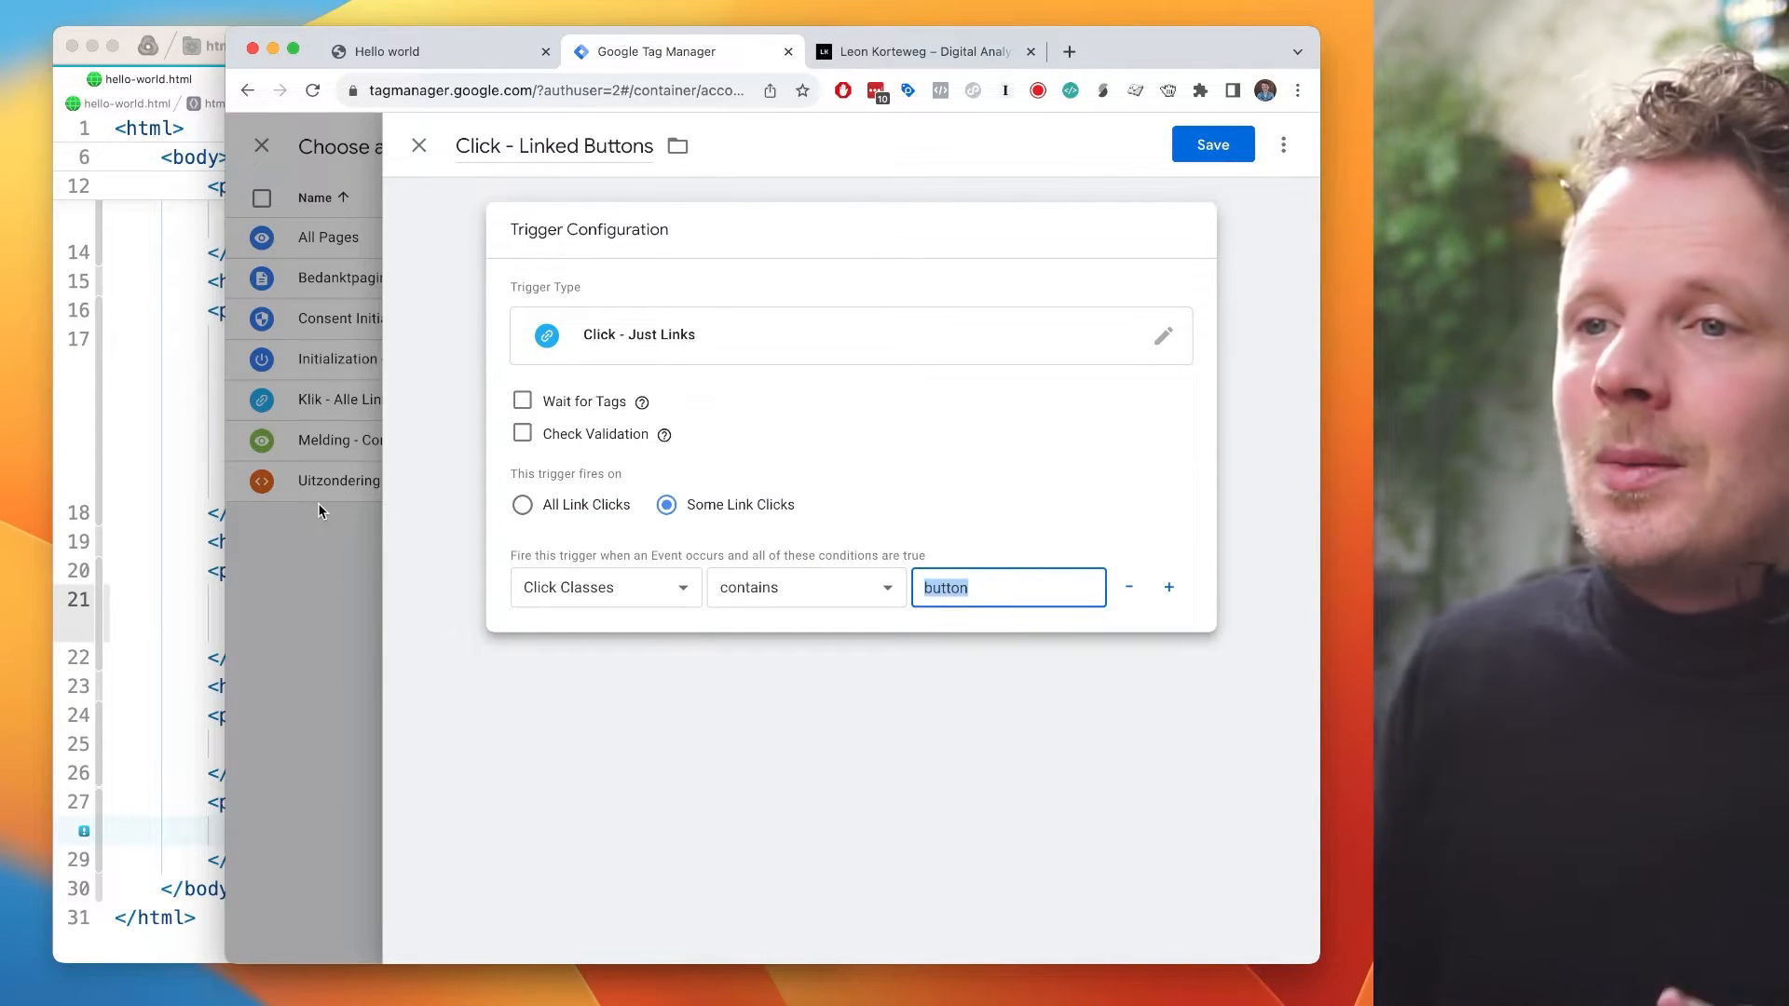
click(578, 595)
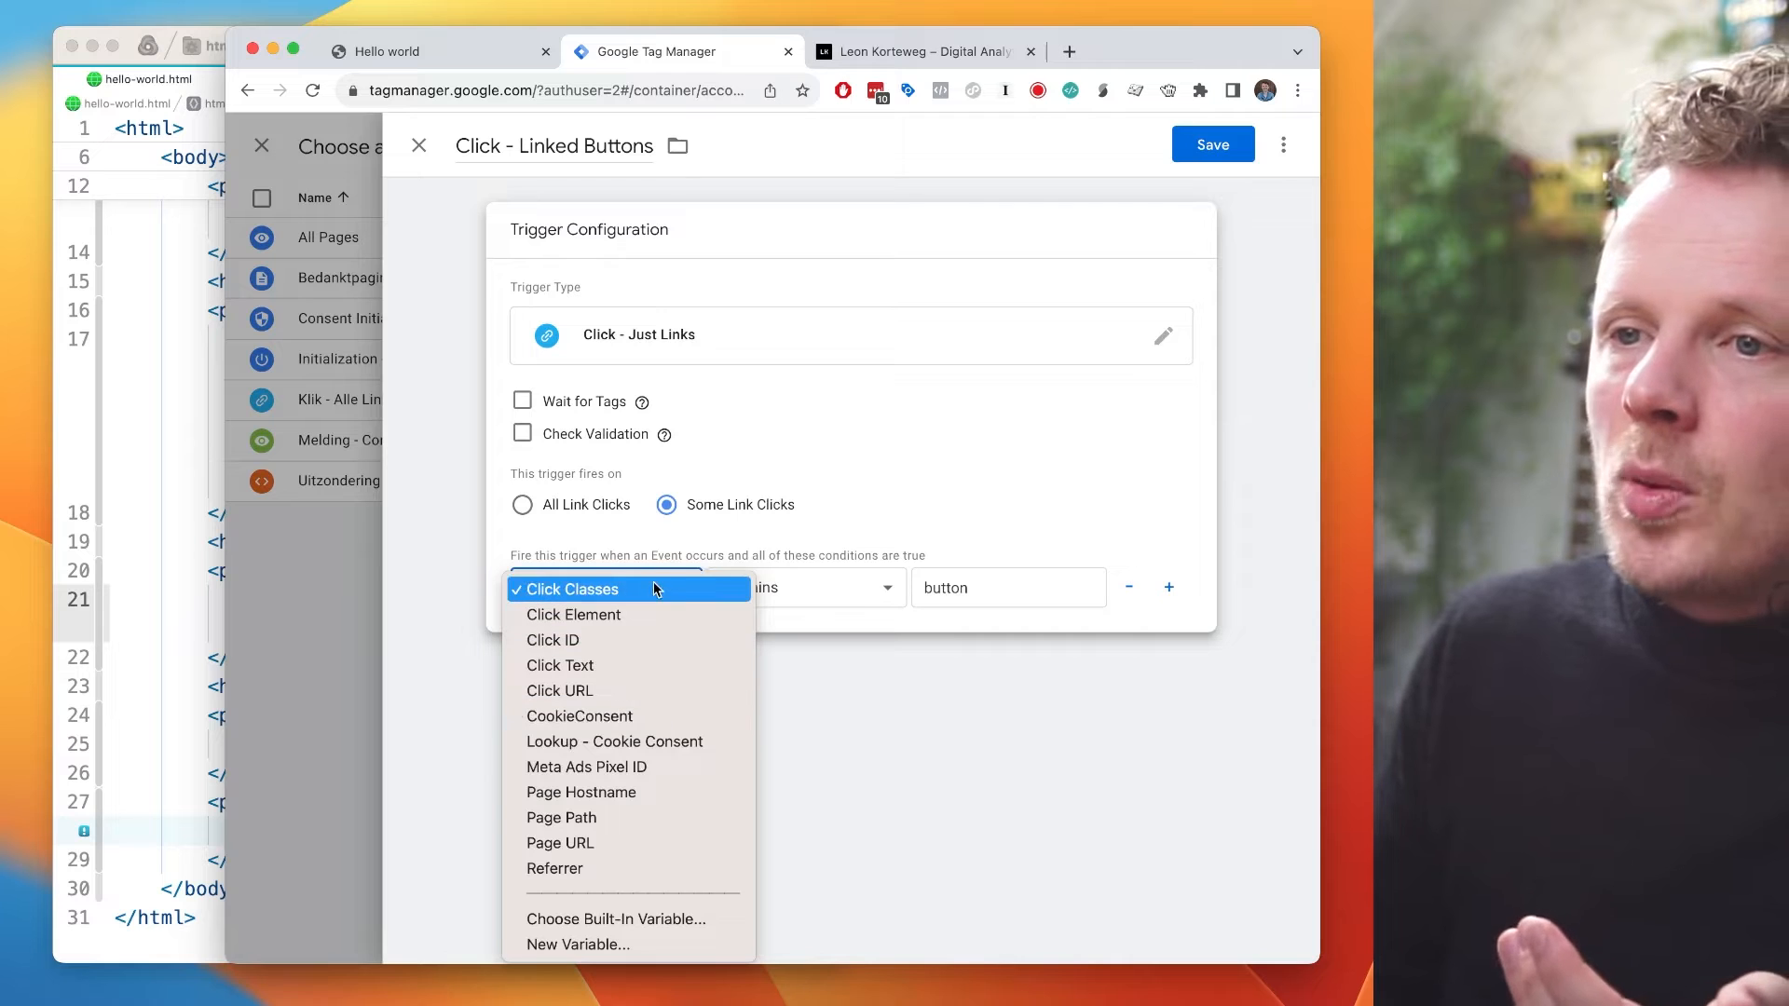
click(571, 589)
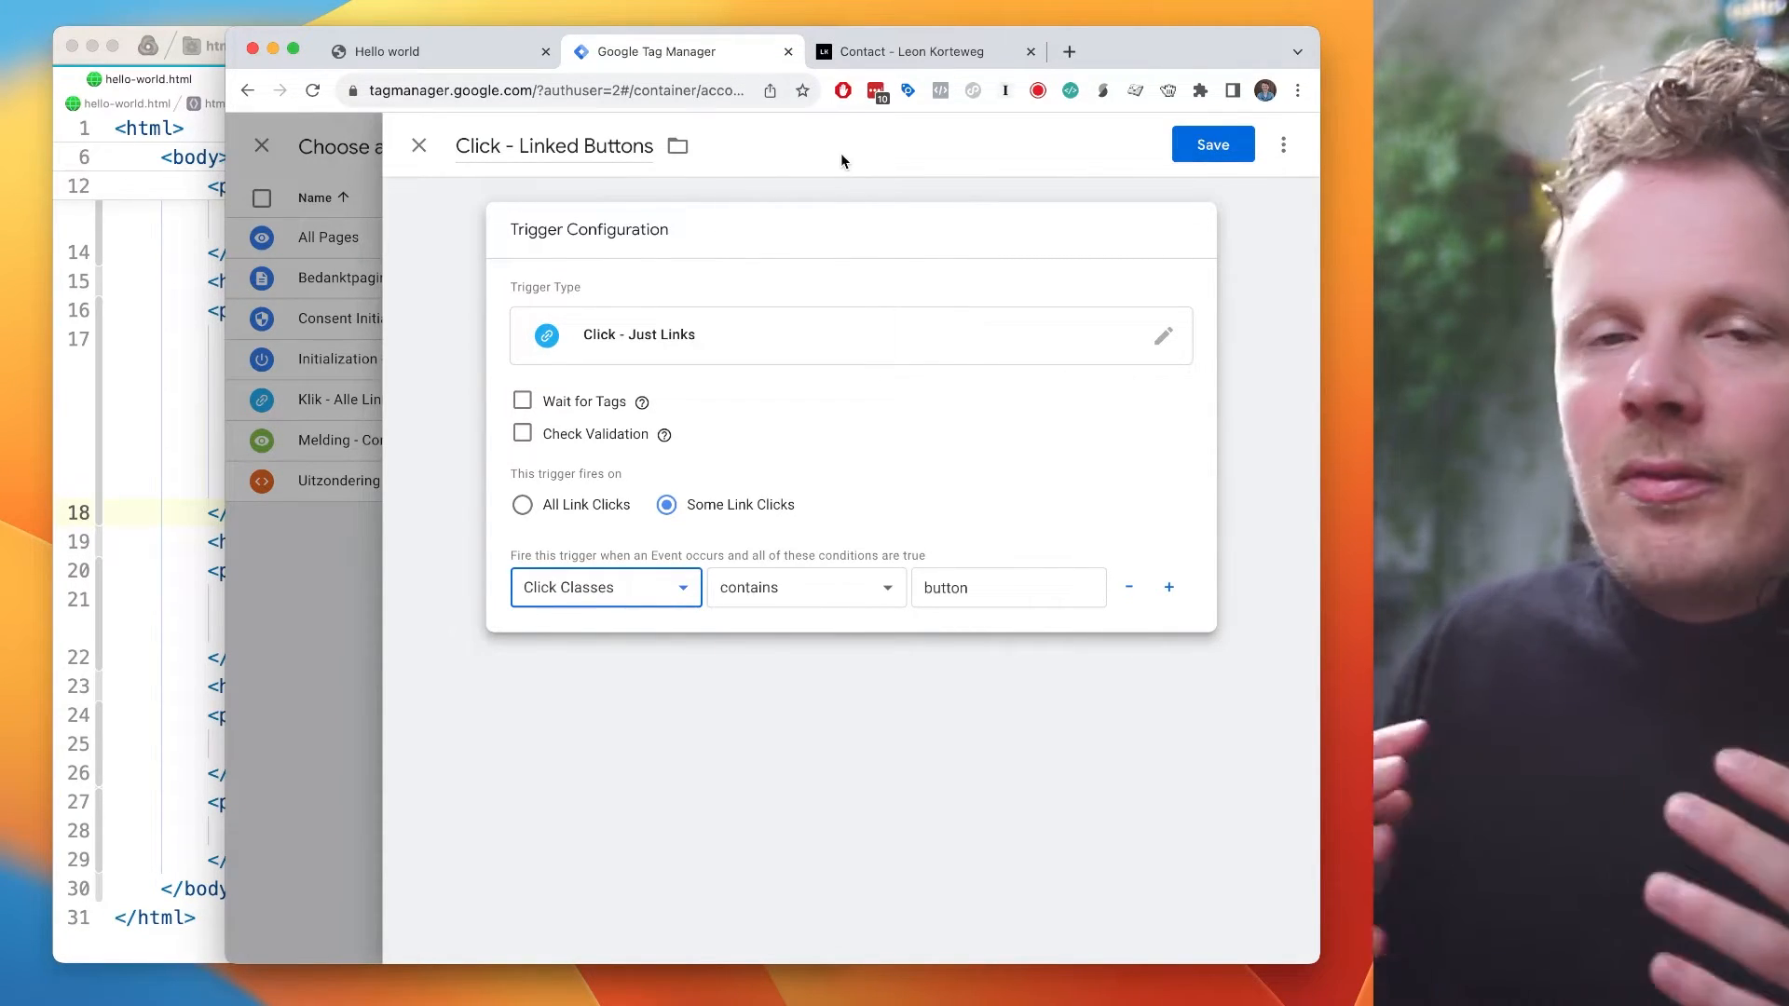
- Bring up the Hello world page, narrow the browser window, and switch to hello-world.html in the code editor
click(909, 52)
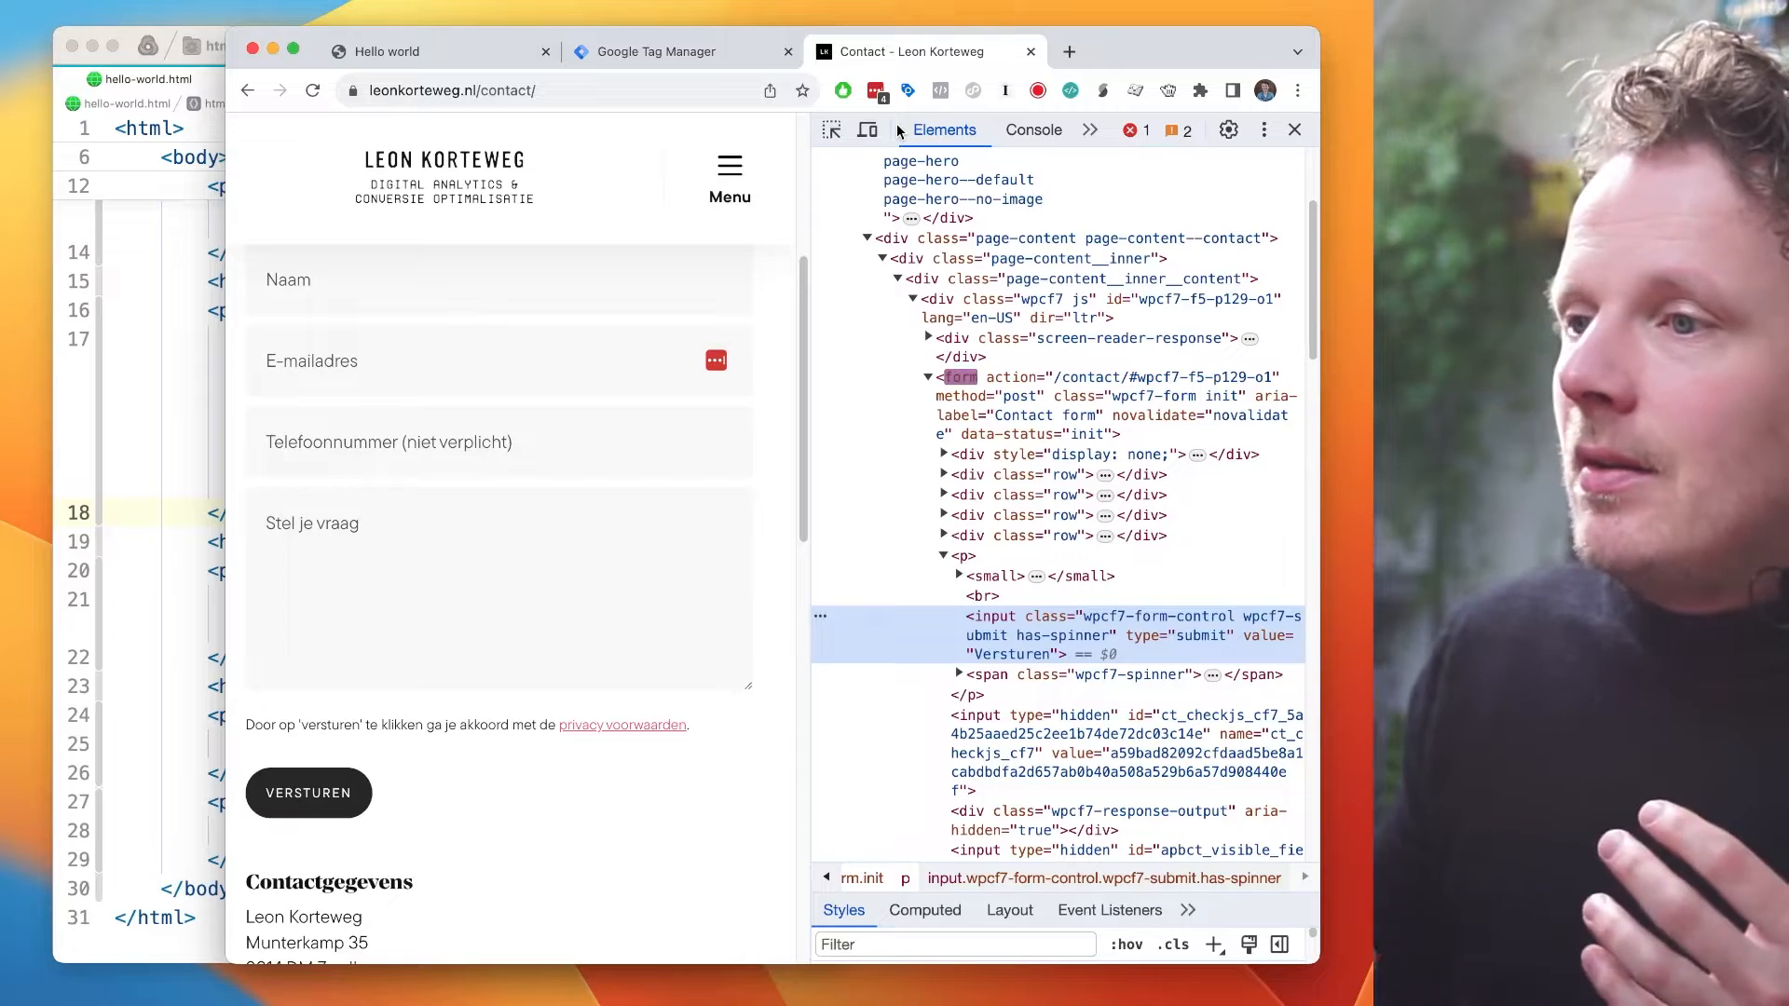
click(199, 402)
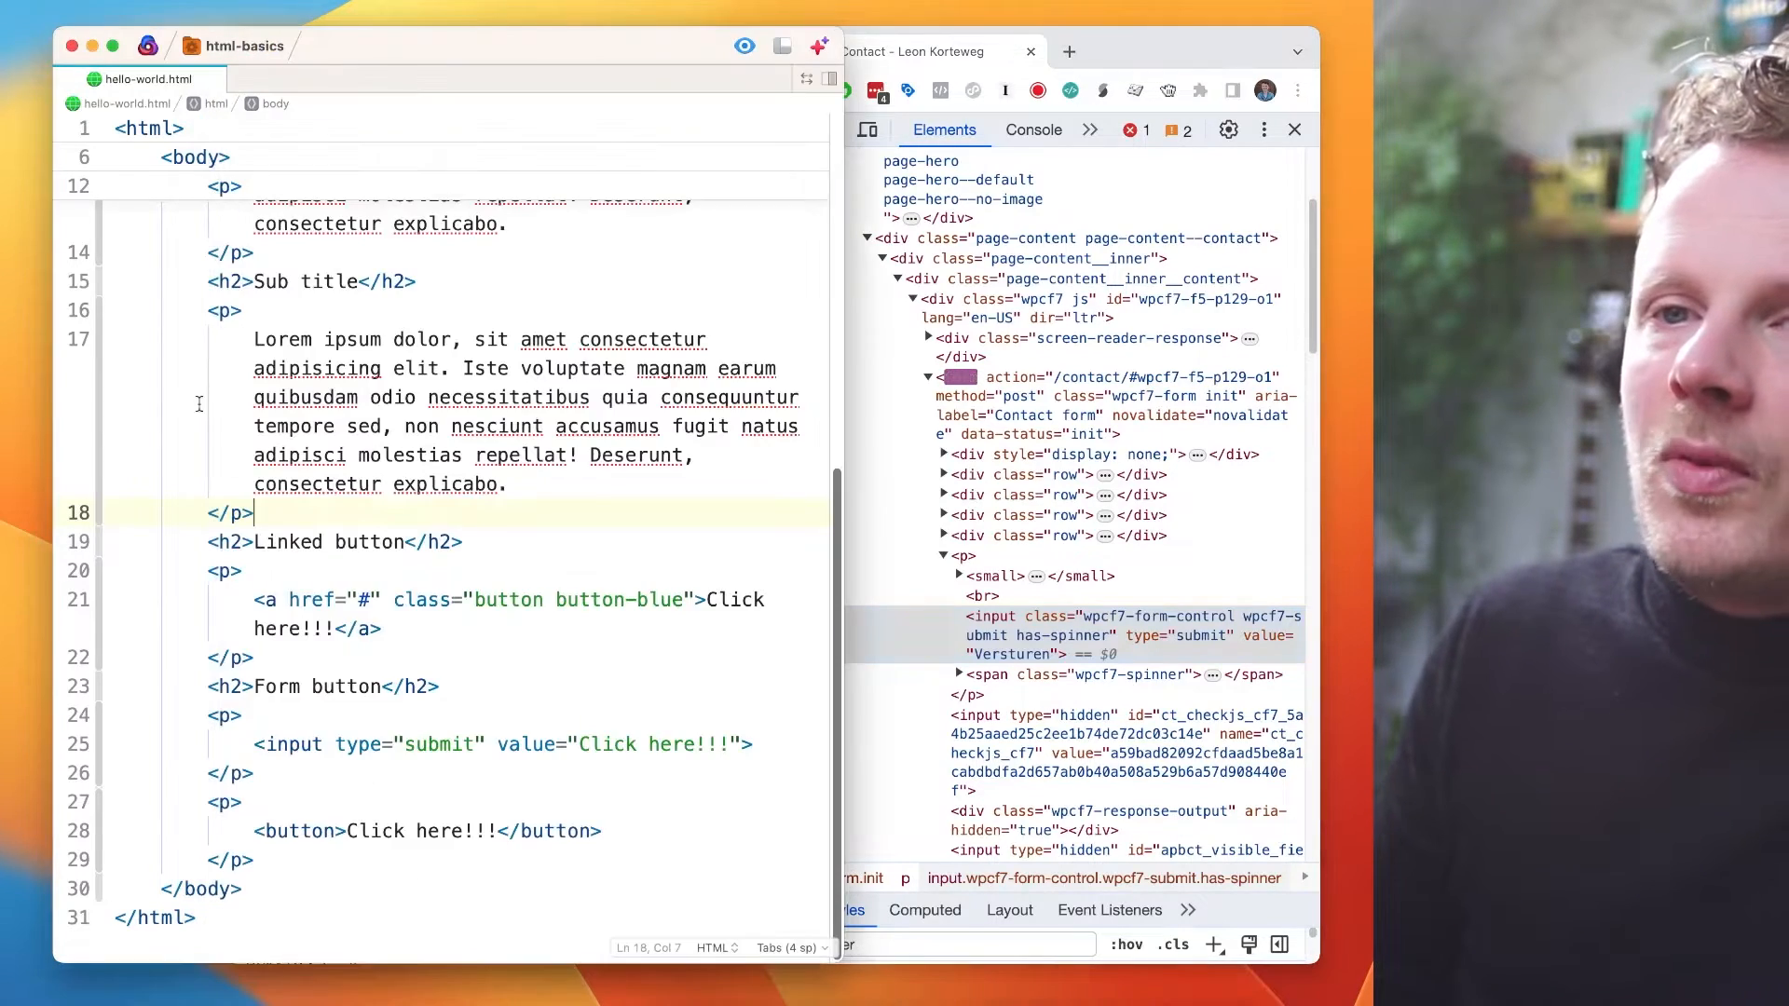
click(1145, 61)
key(ctrl+Tab)
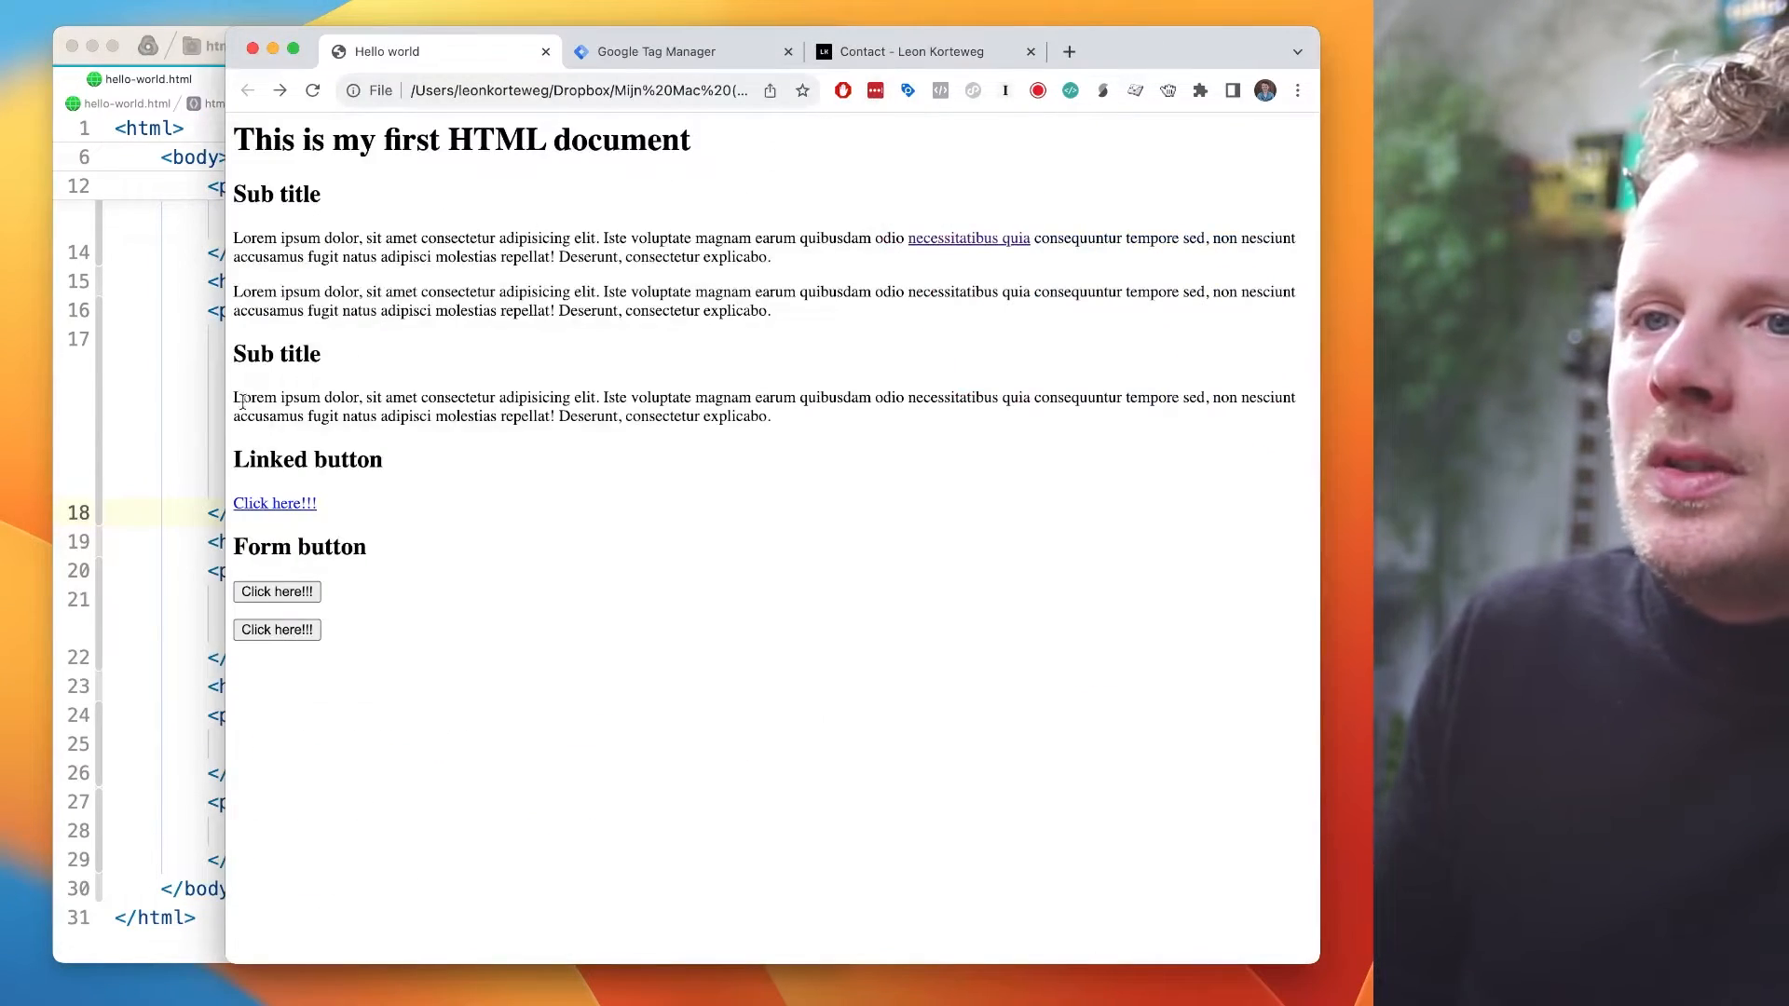
drag(226, 401, 486, 401)
click(353, 401)
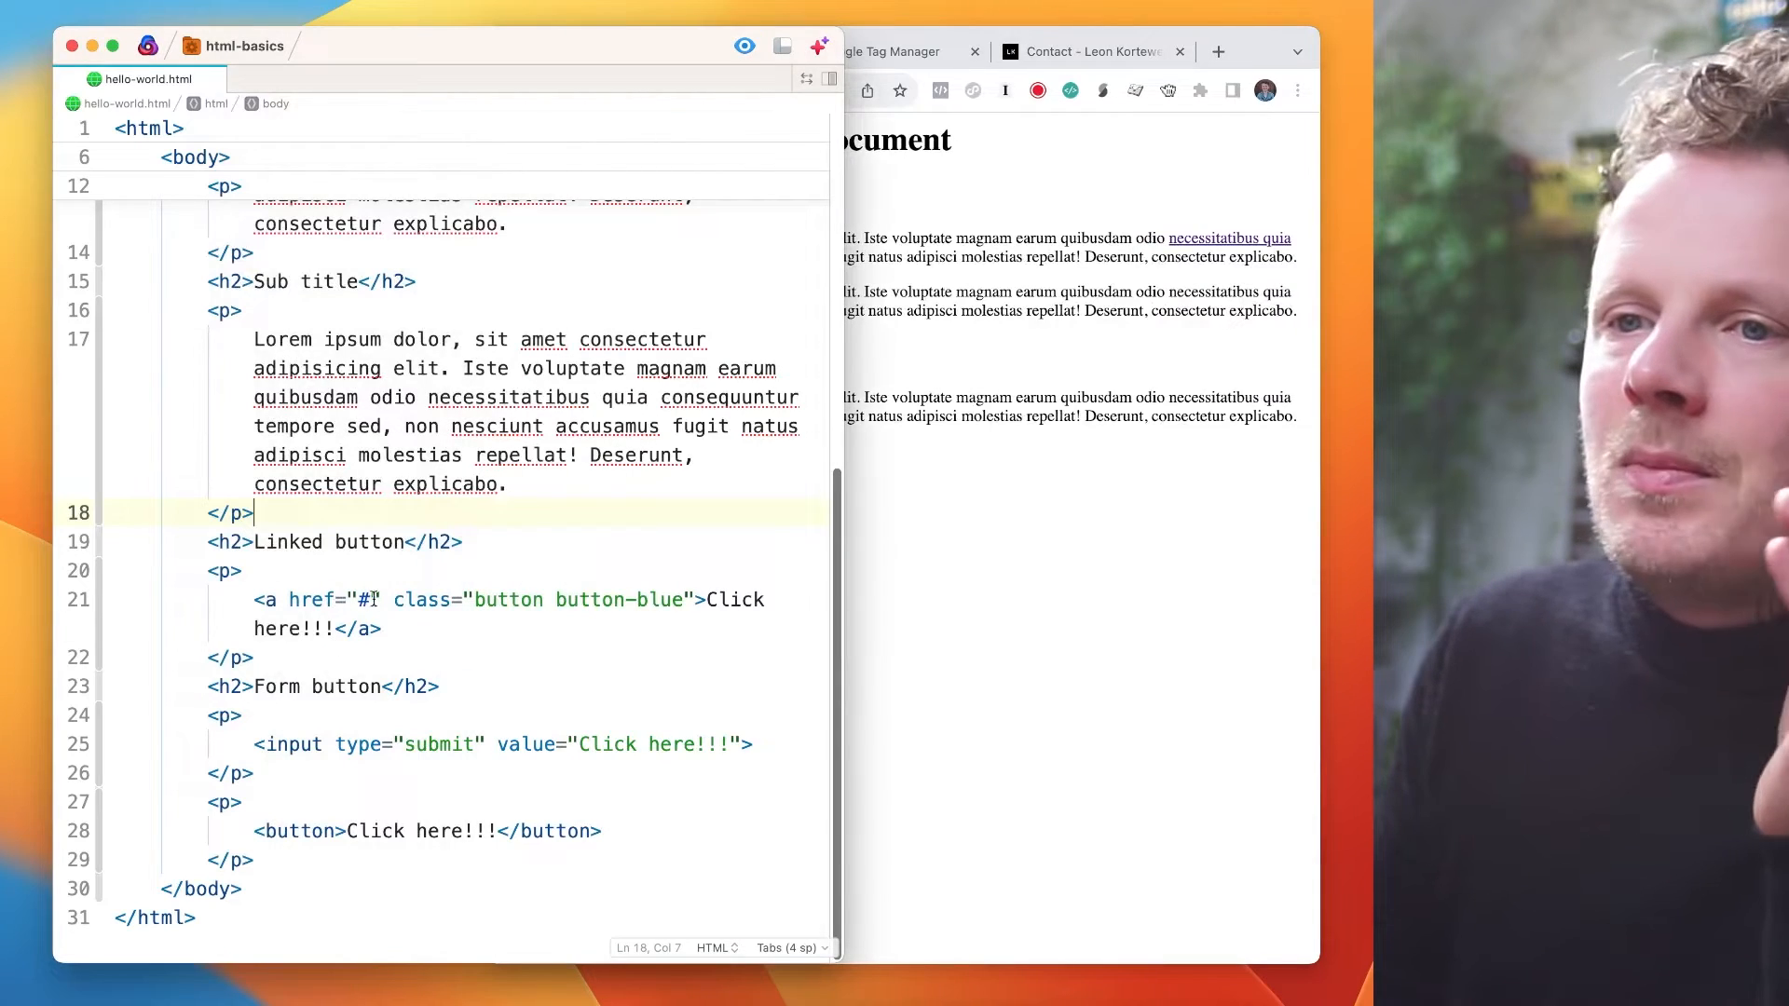
- Replace the class attribute of the "Click here!!!" link under Linked button with id="cta-button-123"
drag(393, 599, 623, 594)
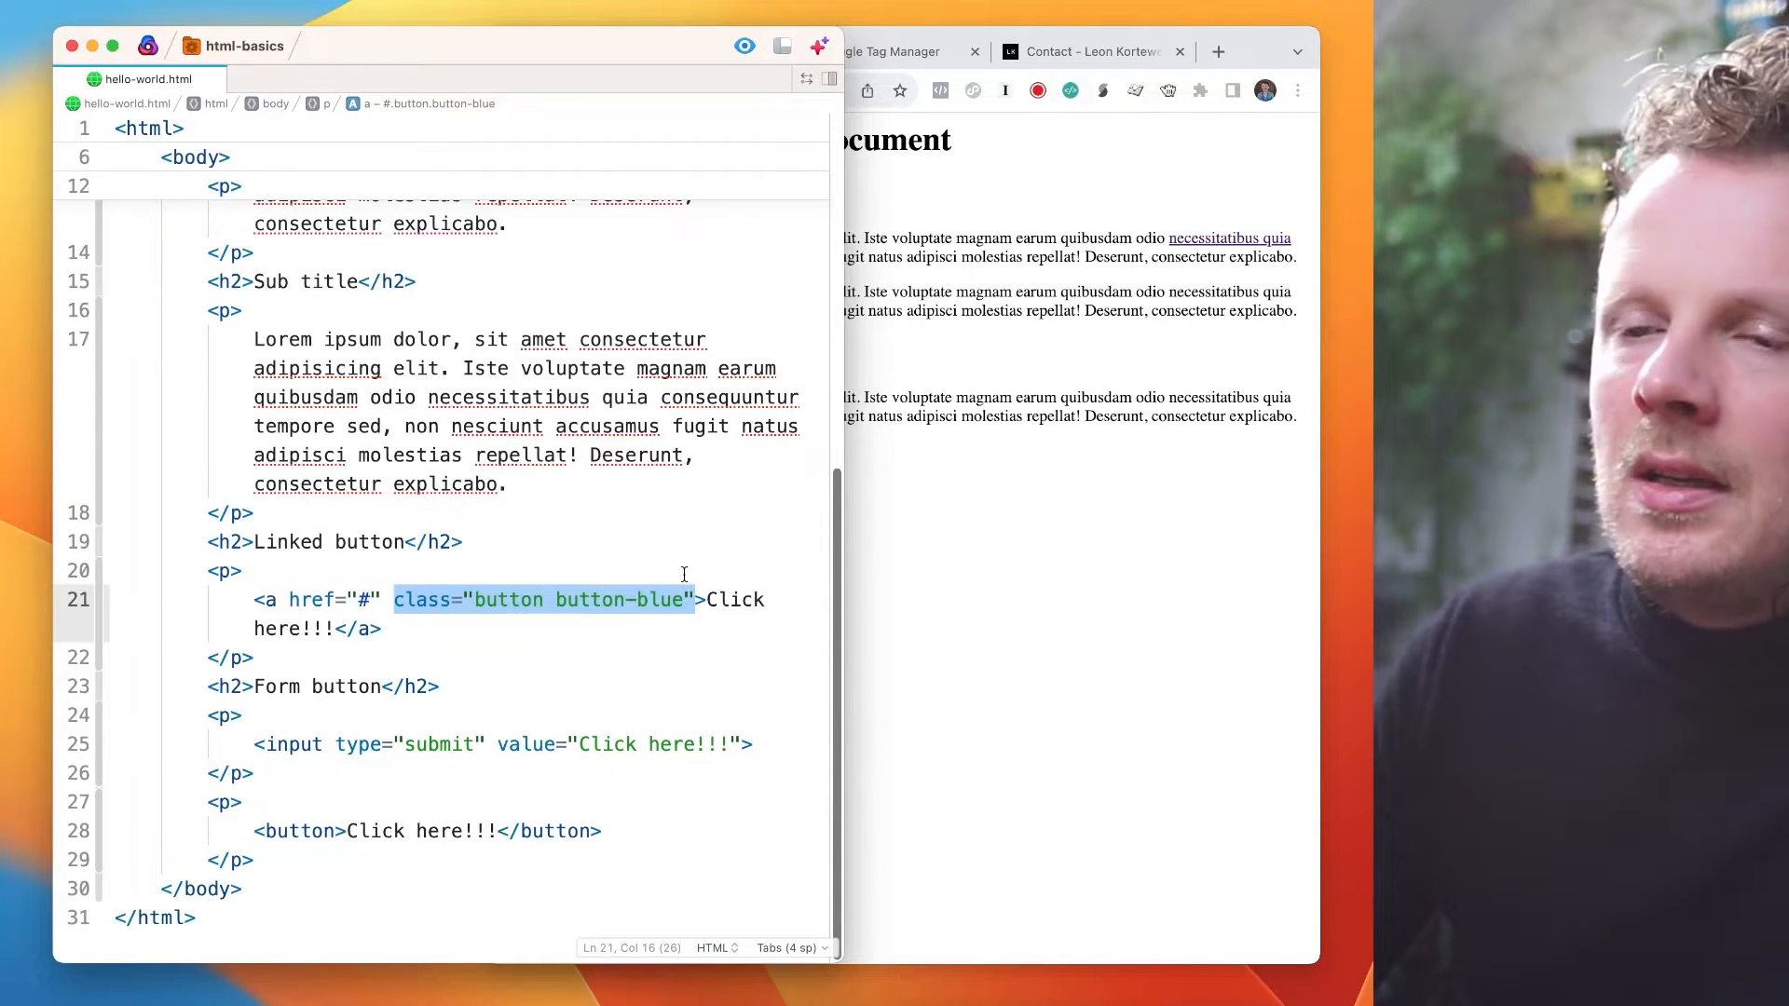
key(BackSpace)
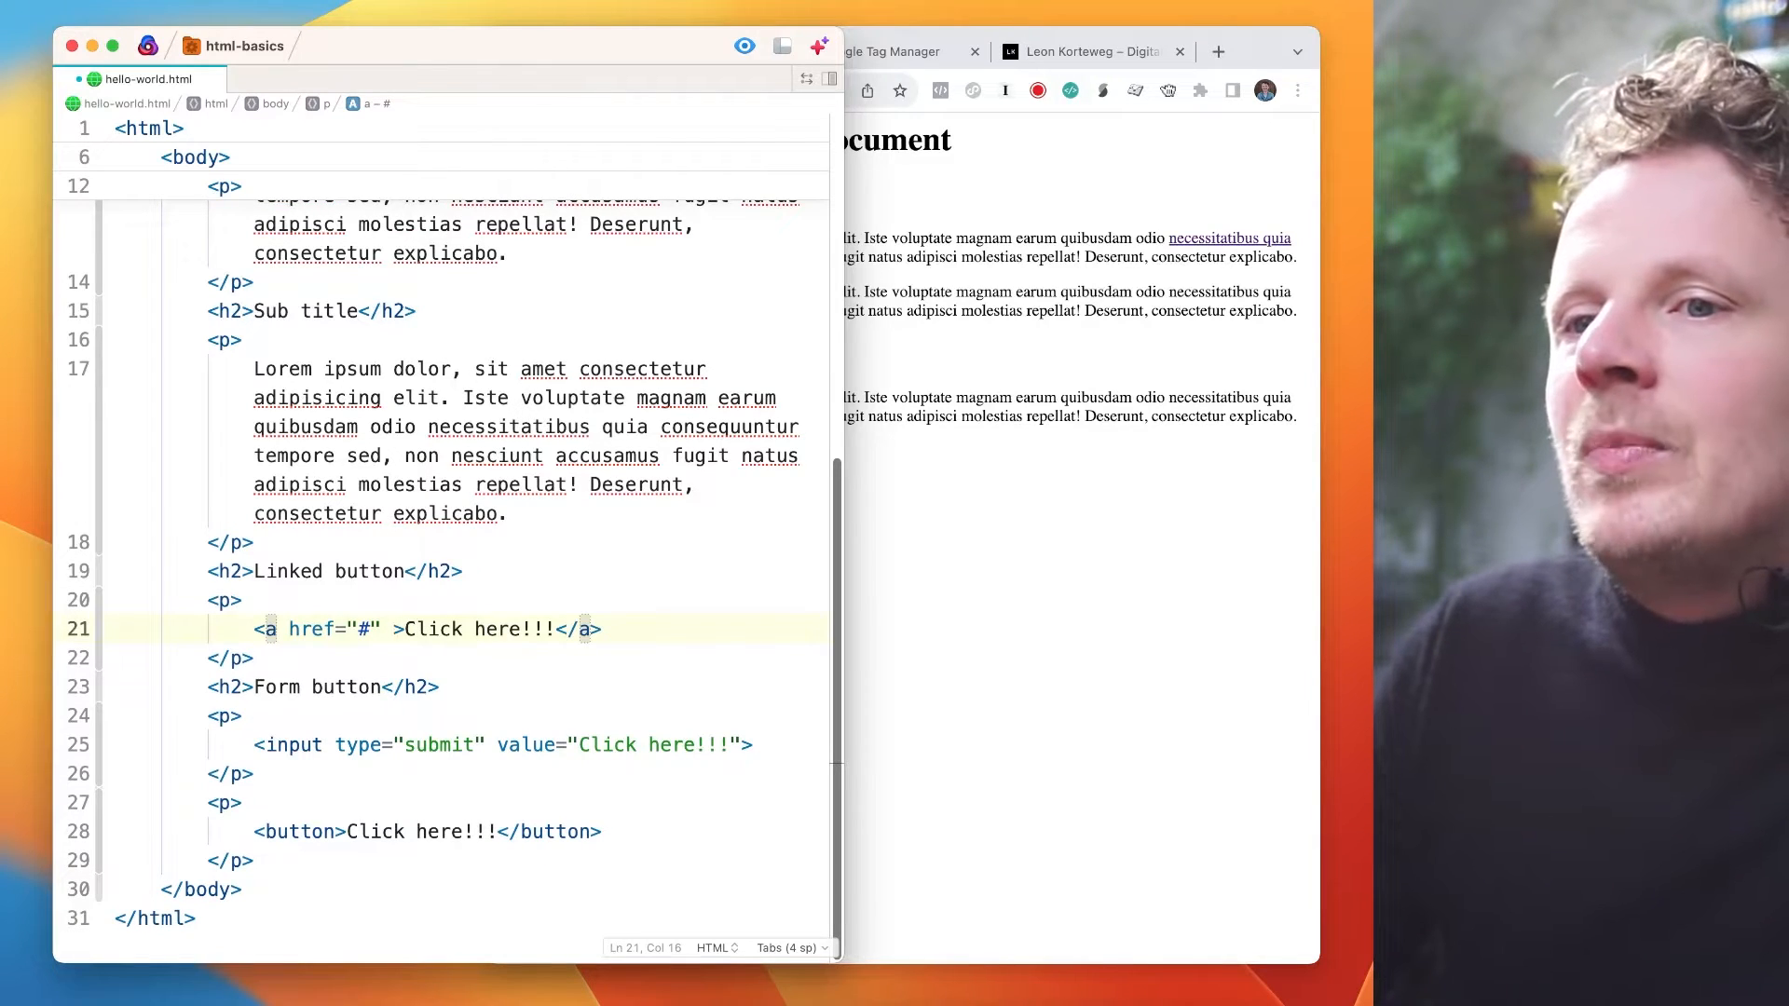
text(id)
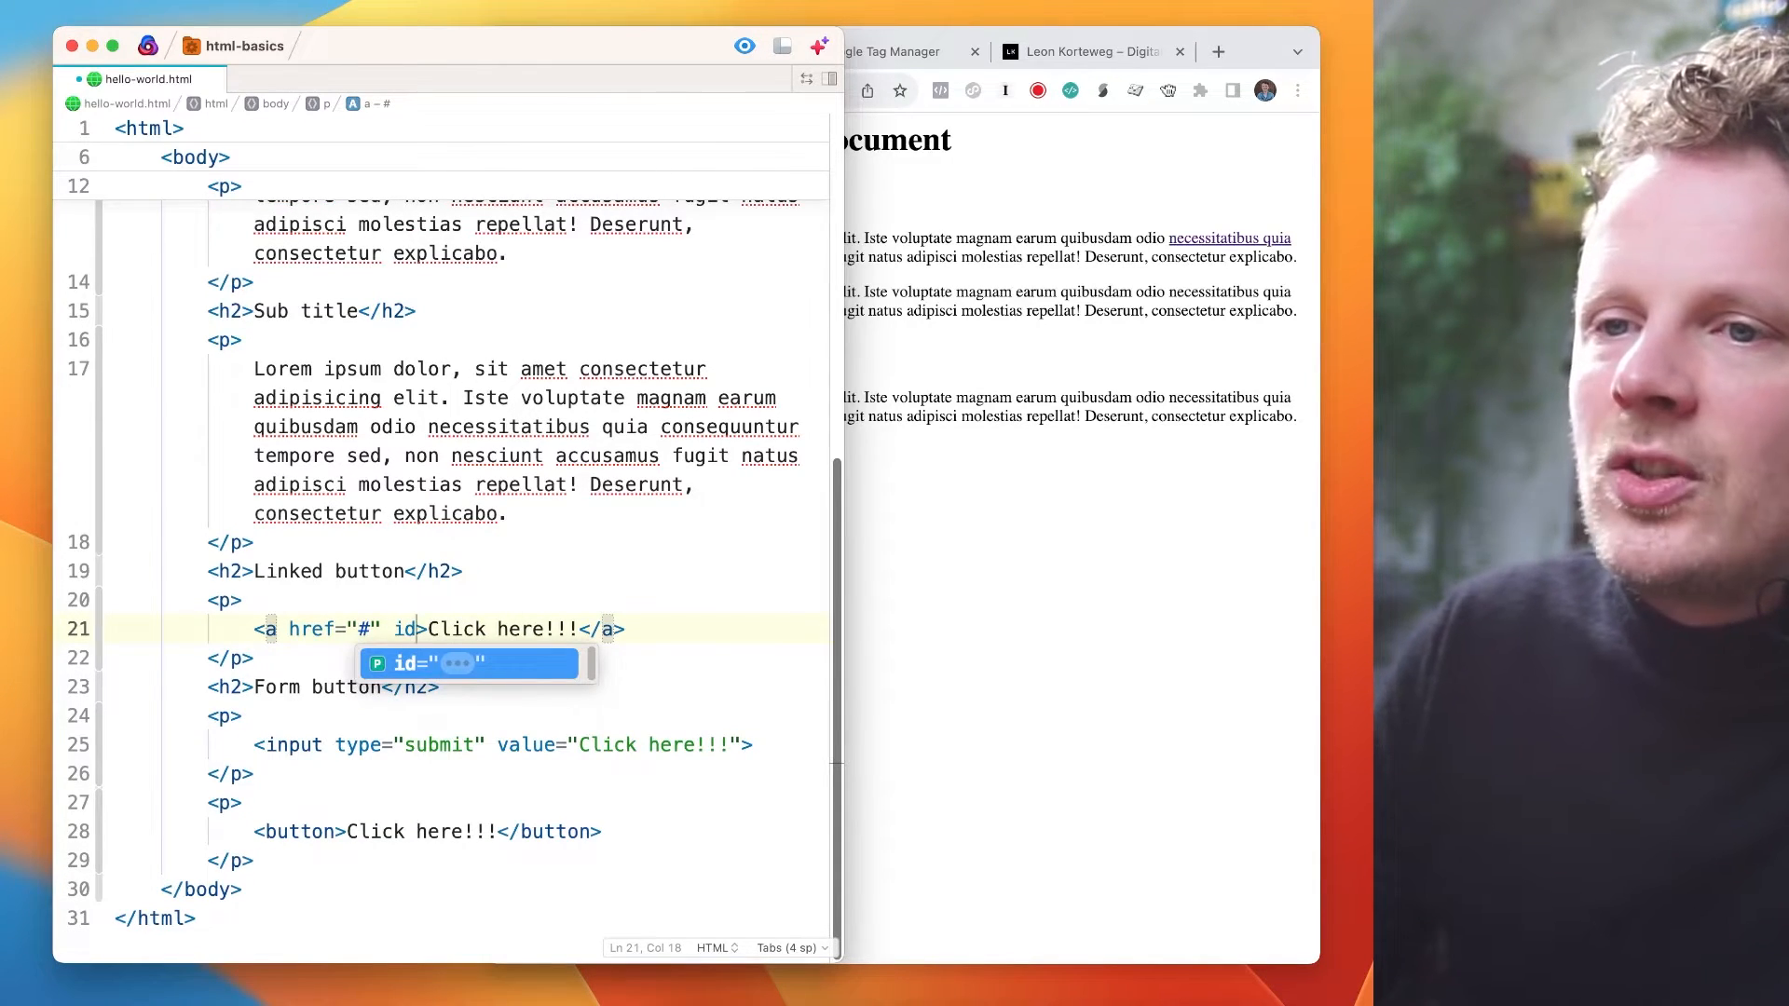
key(Return)
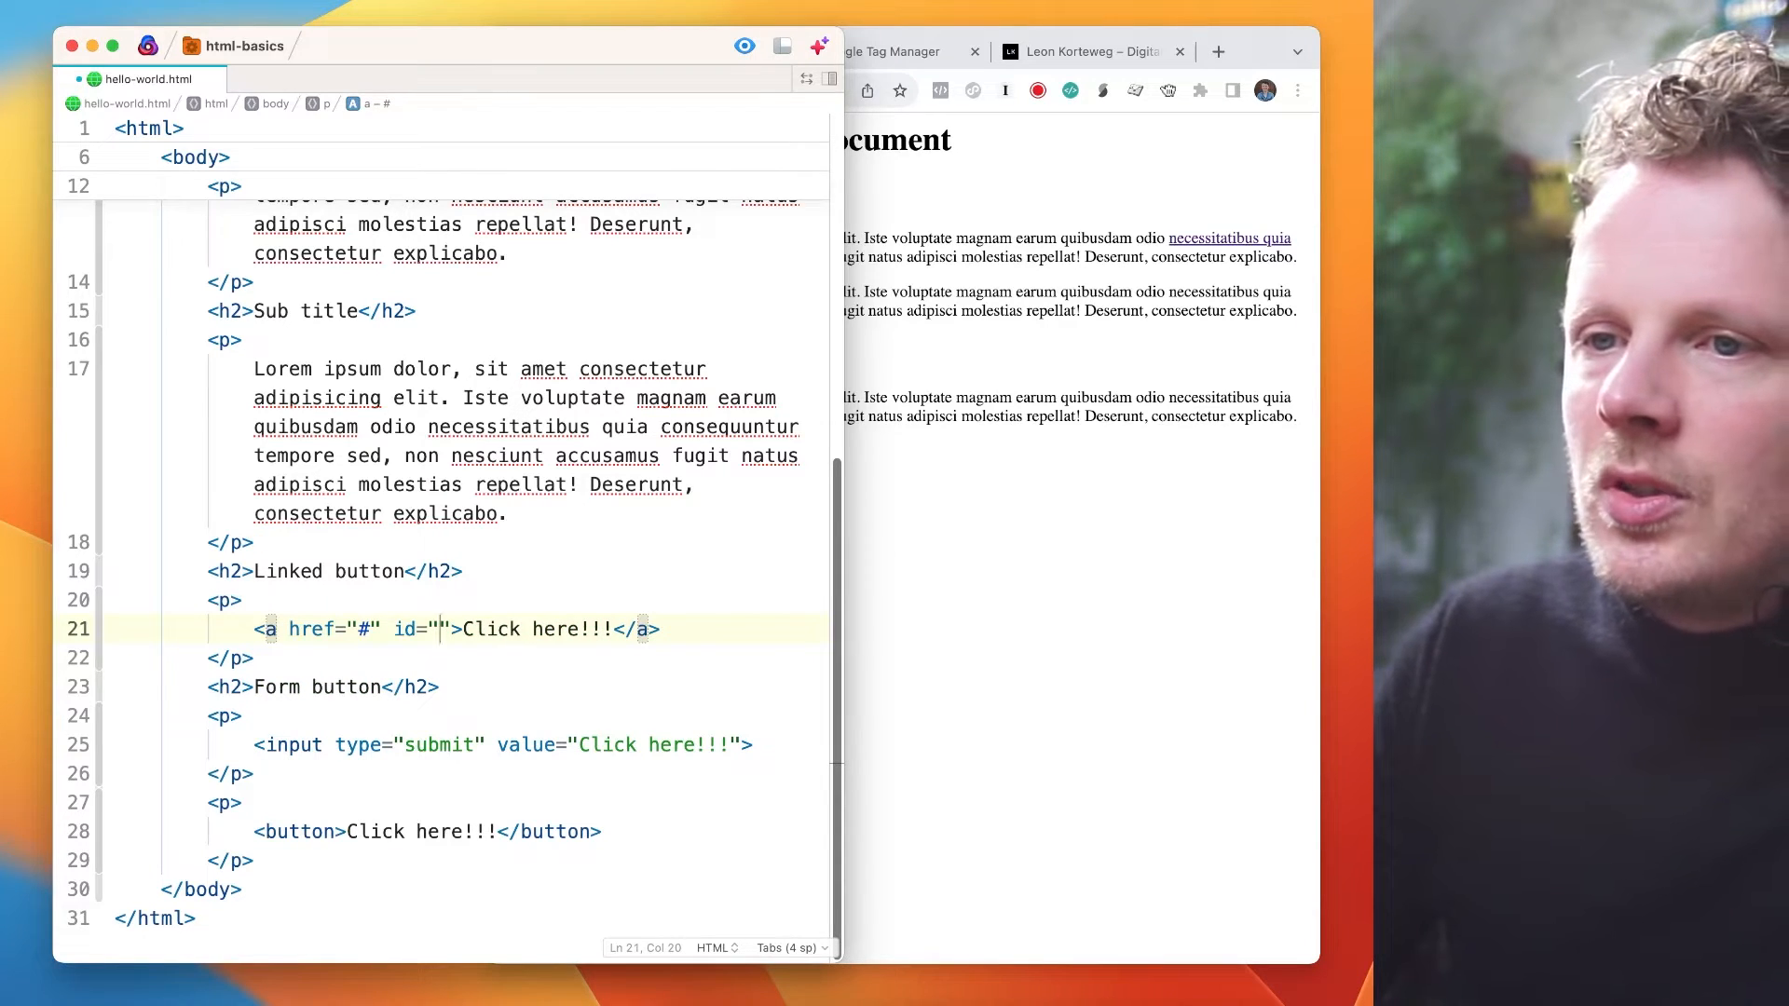
text(cta-button-)
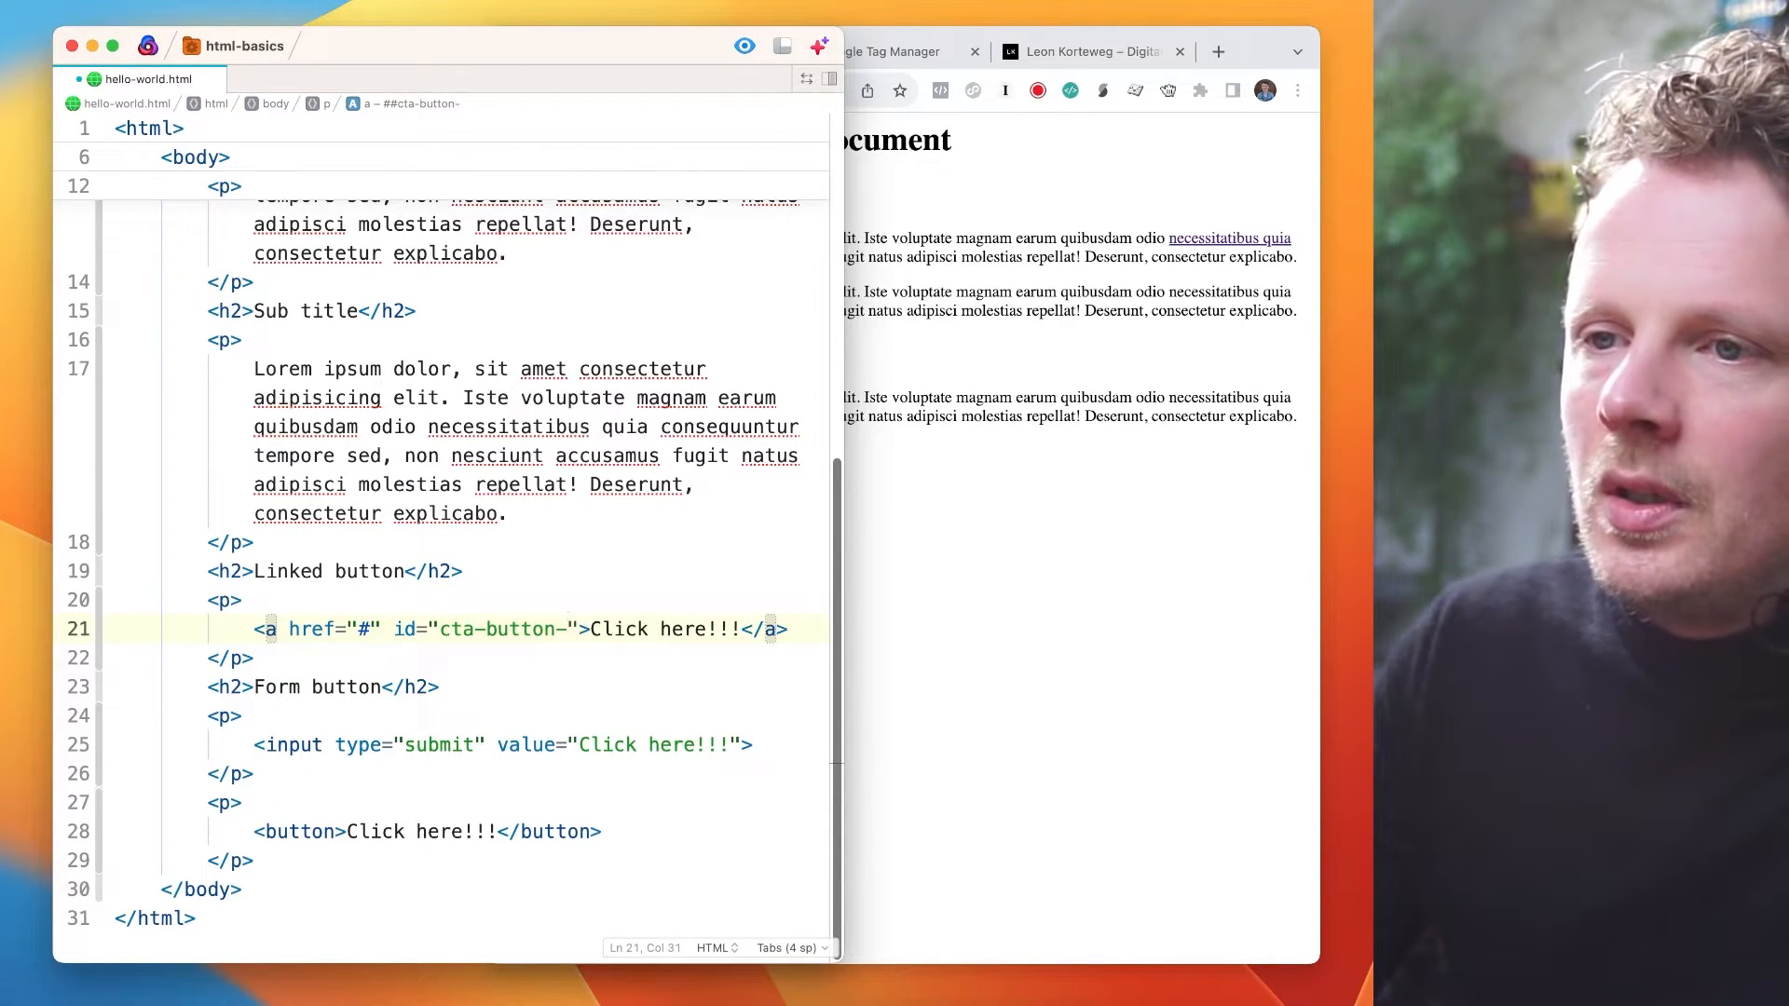
text(123)
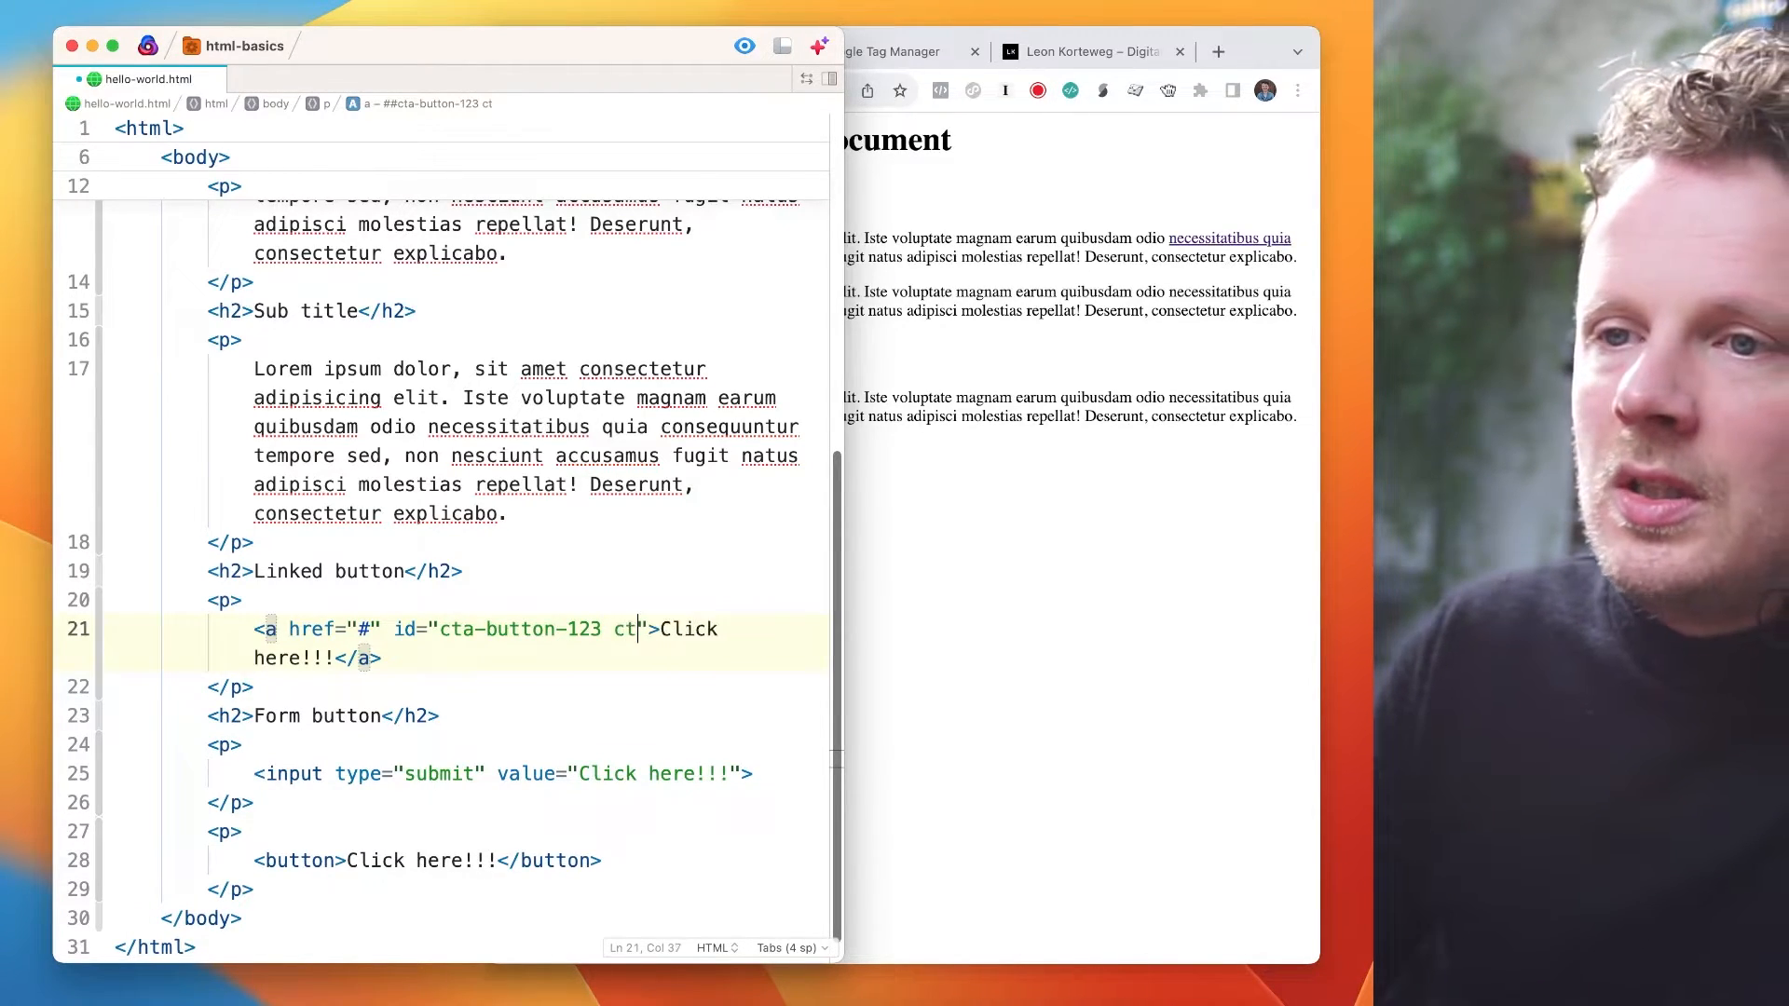
- Try adding cta-button-blue as a second value in the link's id attribute, and remove it again
text(  cta-button-blue)
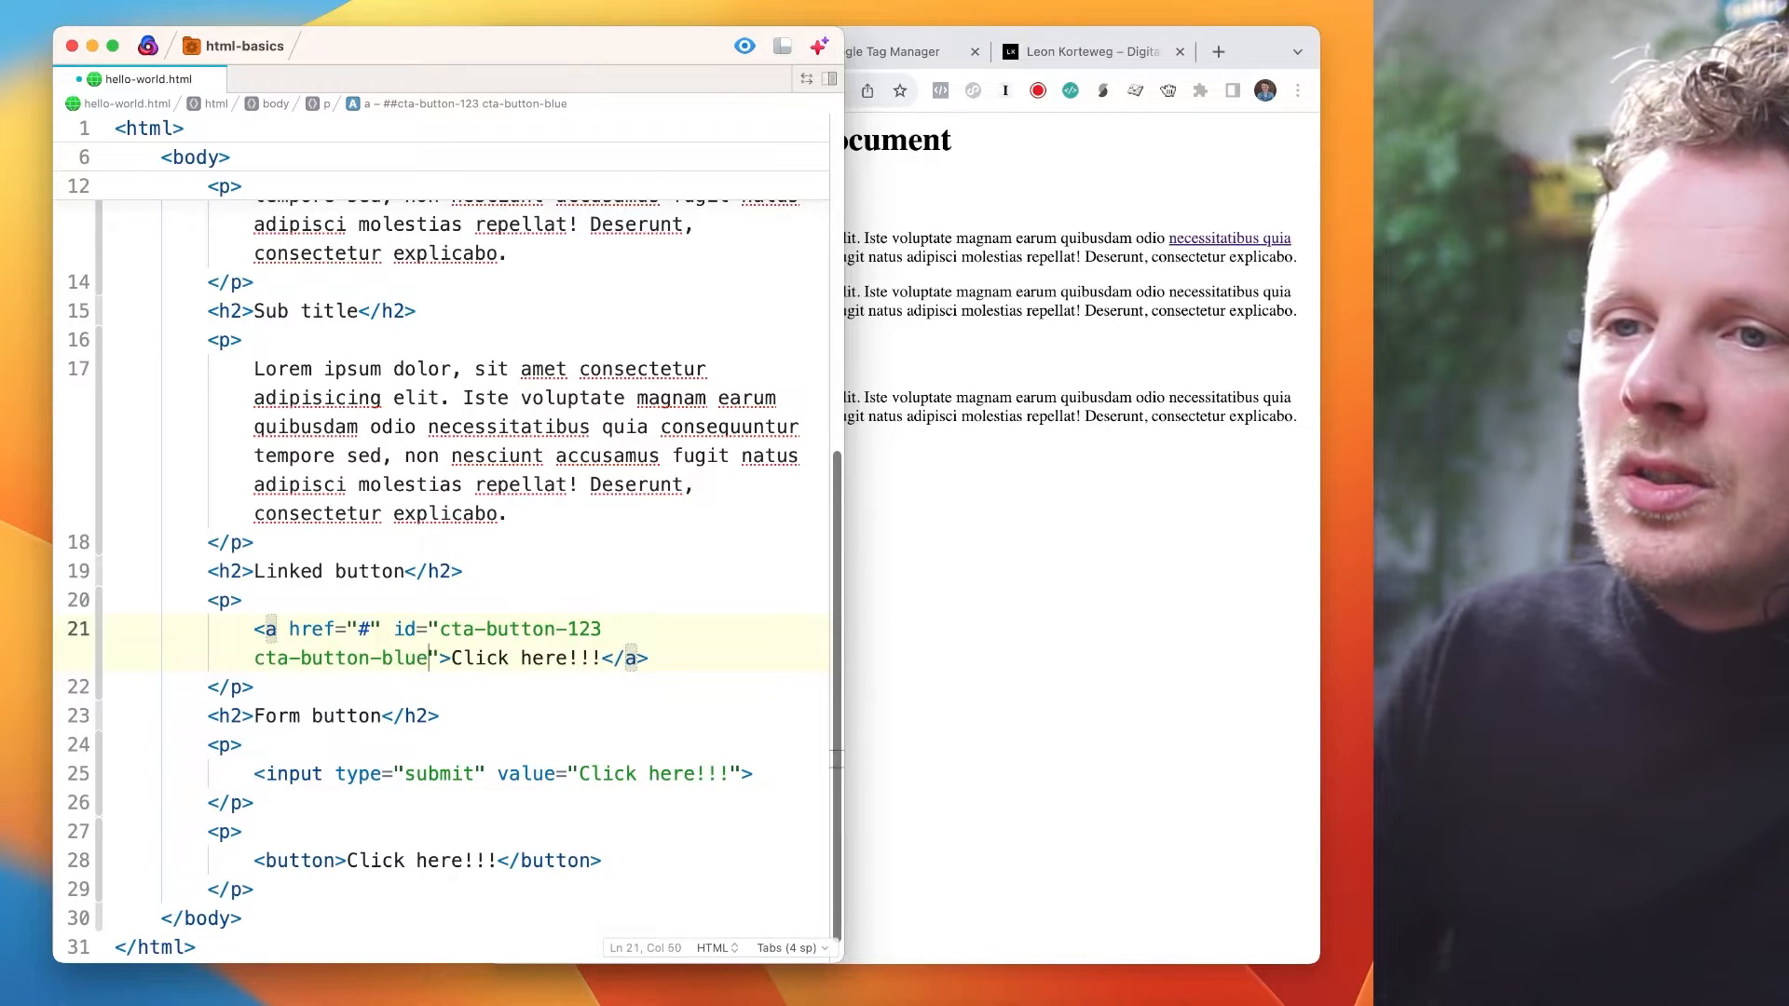
key(BackSpace)
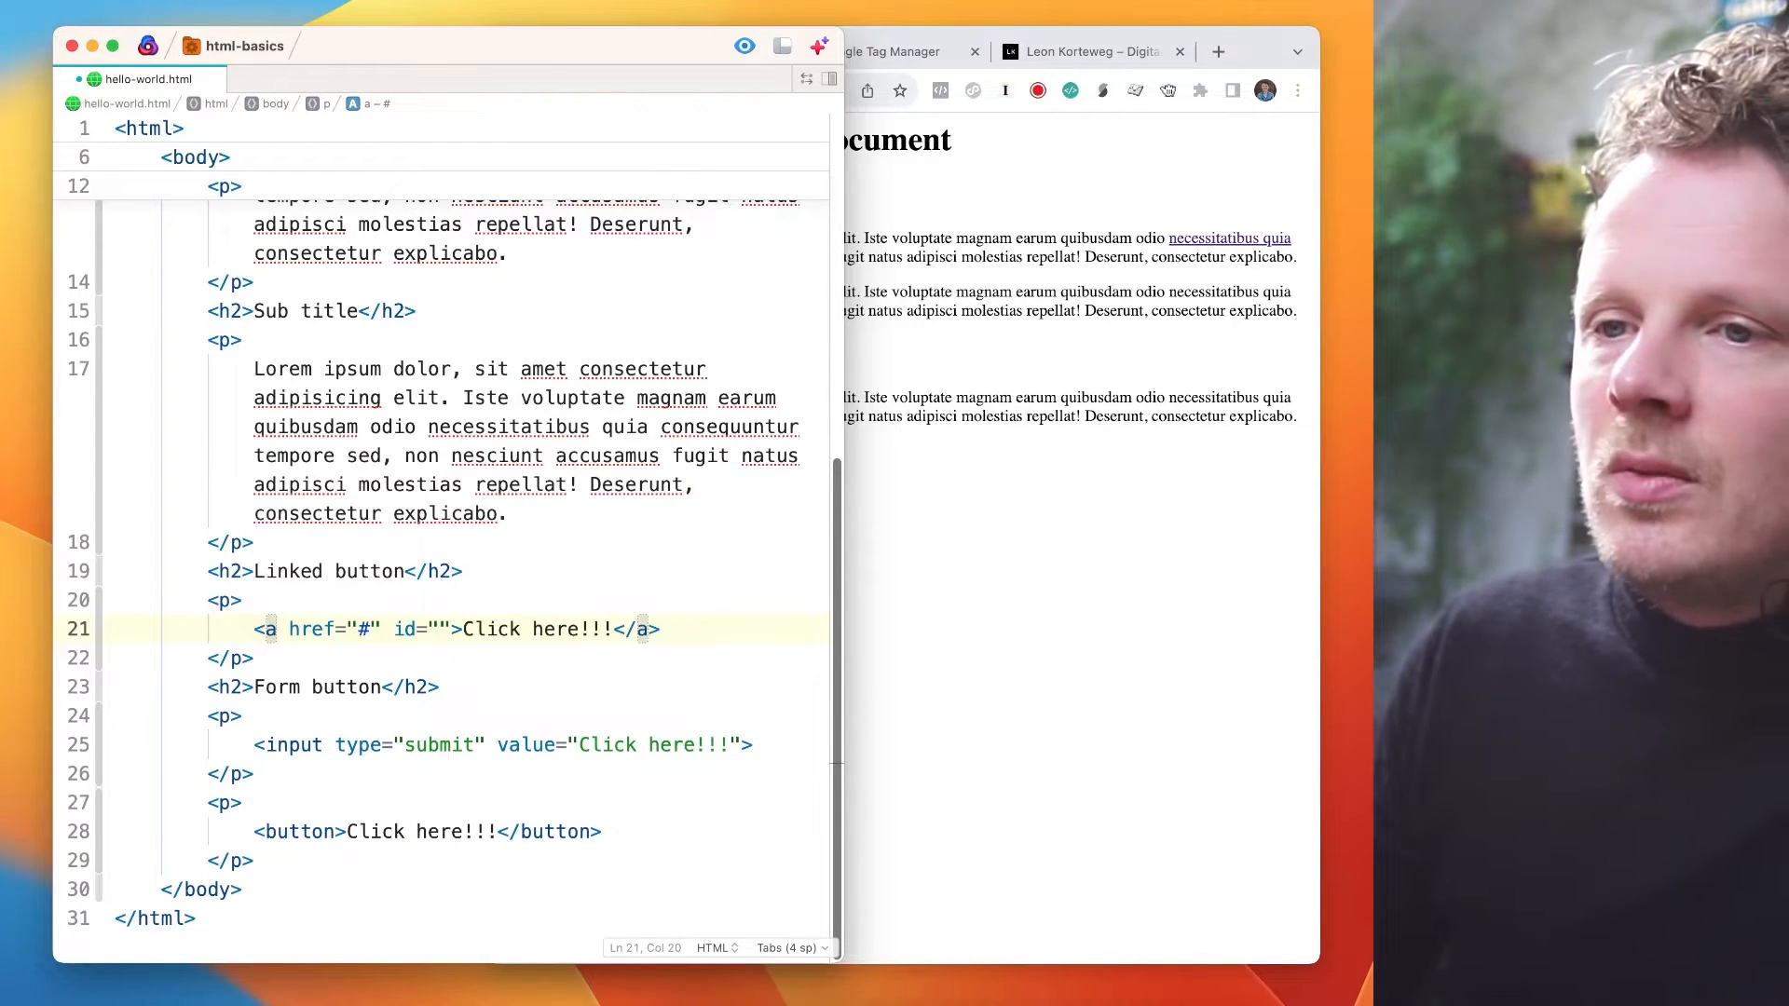
key(super+z)
key(Right)
key(alt+shift+Left)
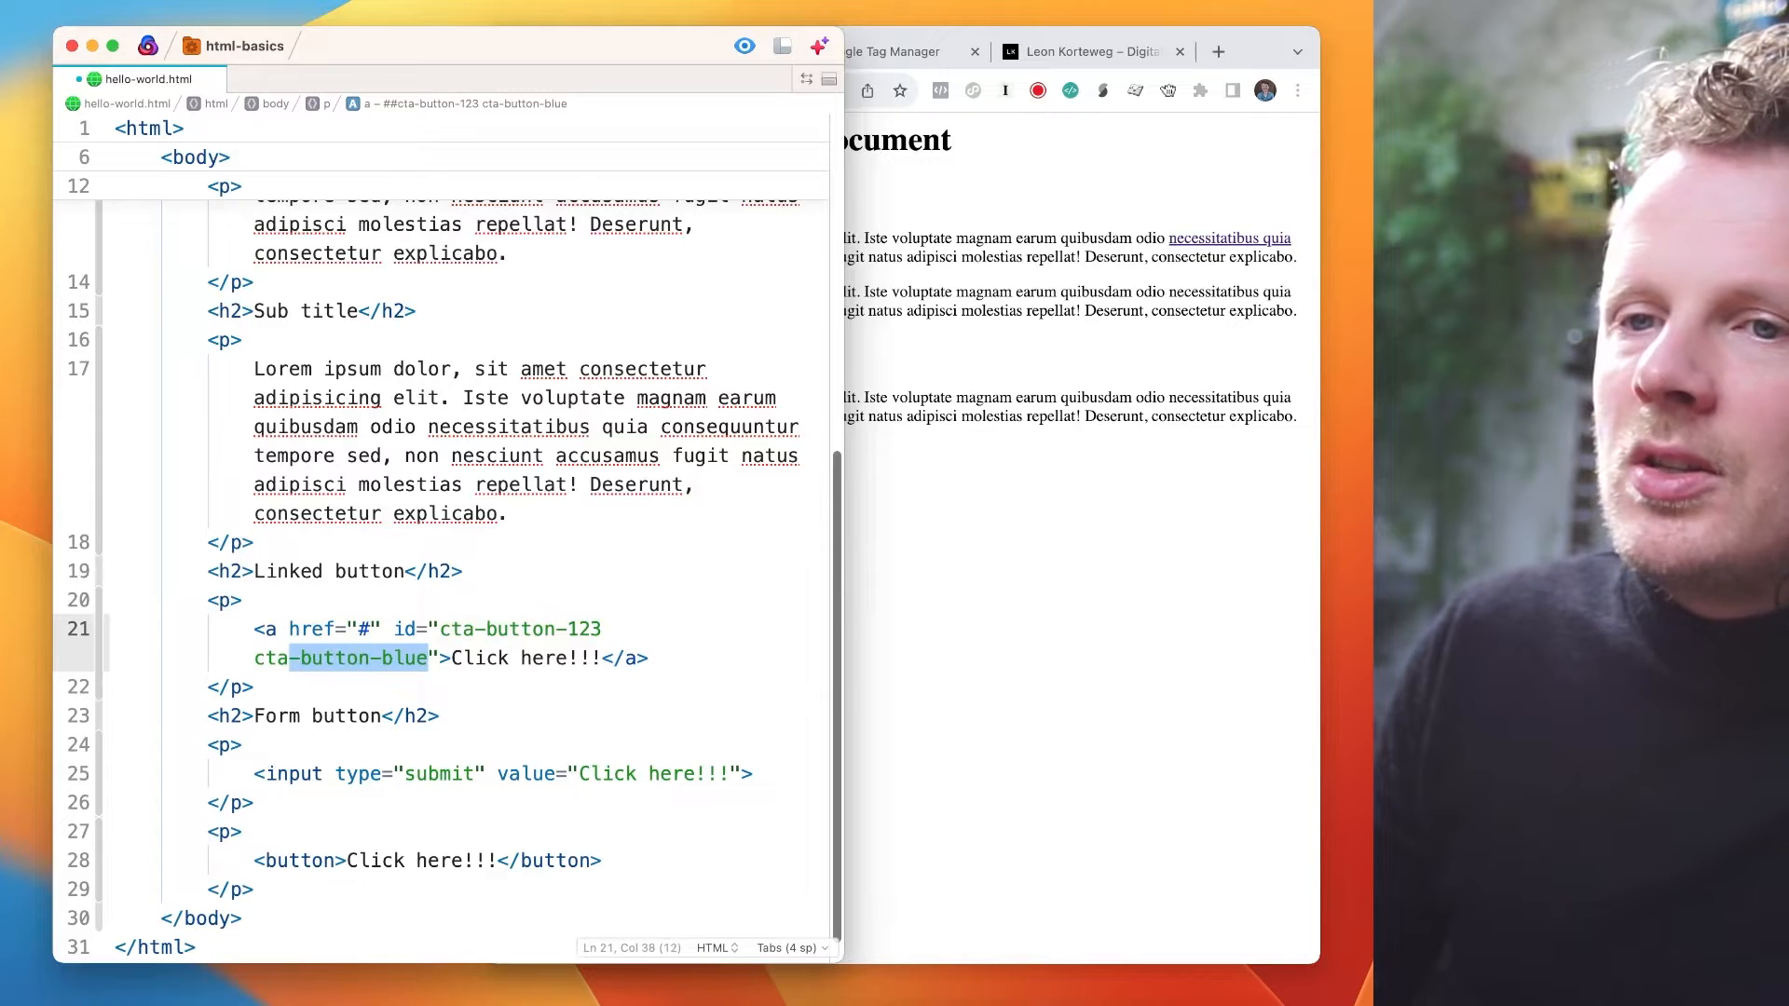
key(BackSpace)
key(BackSpace)
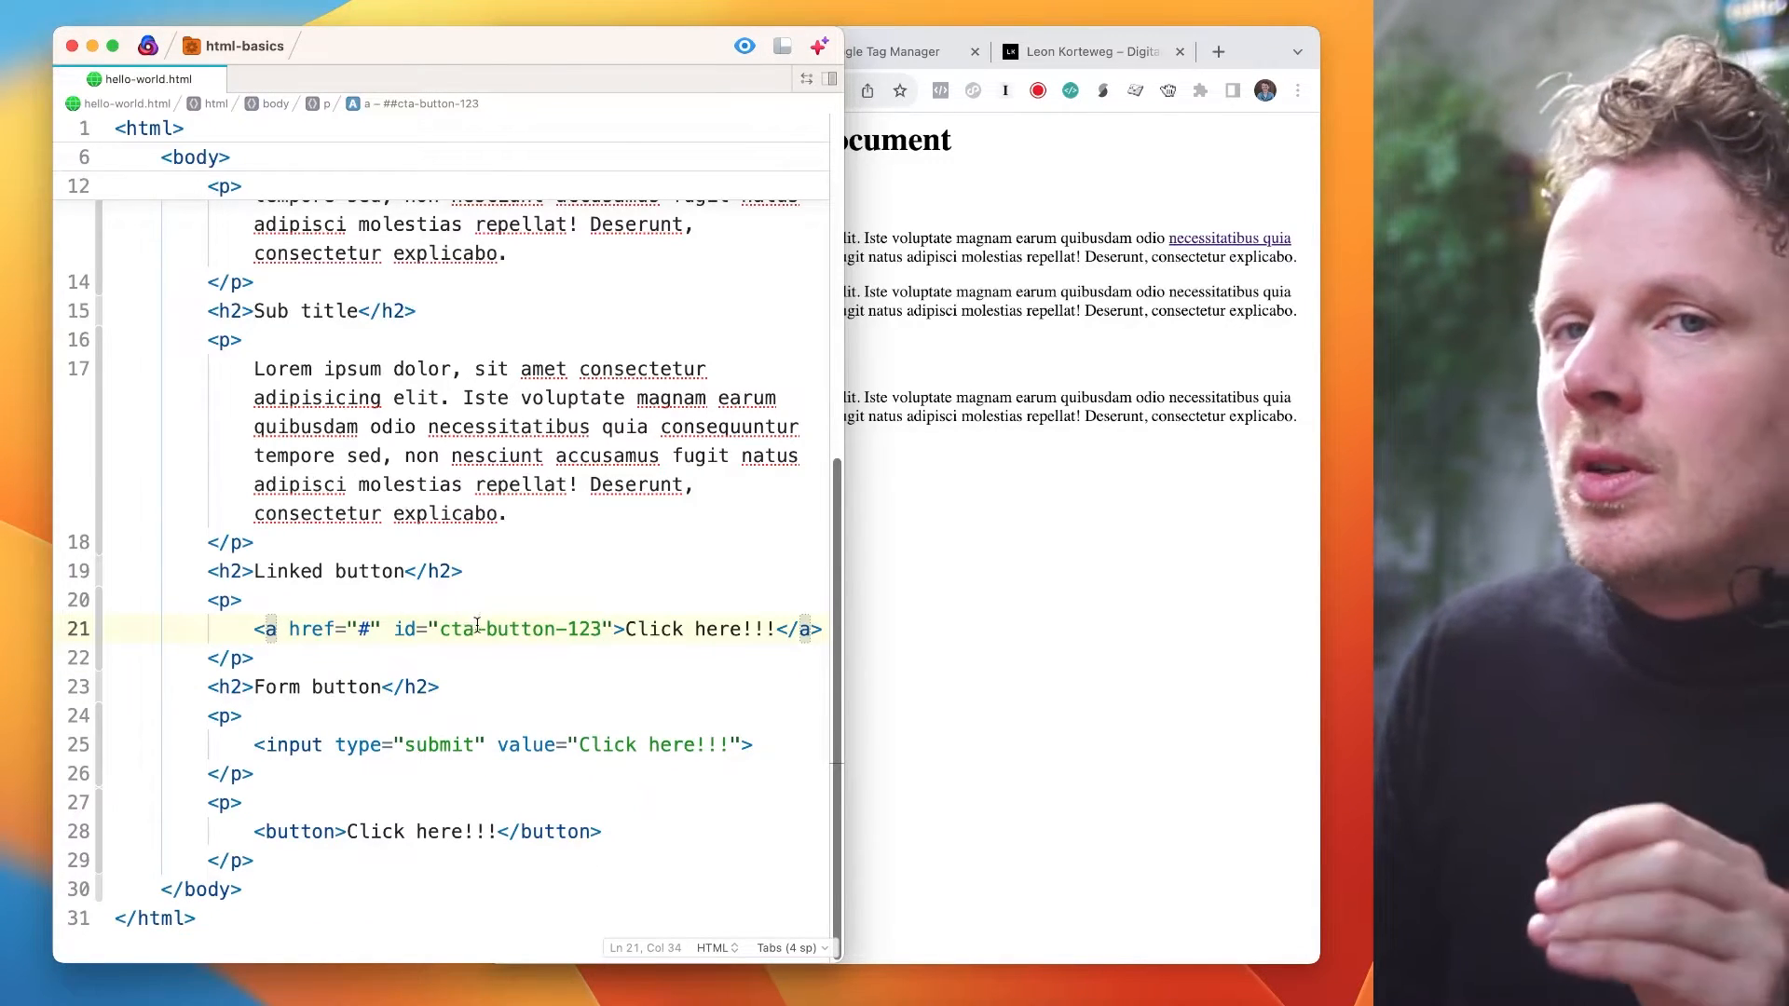
- Highlight the link's whole id value and its cta-button prefix in line 21
double_click(473, 617)
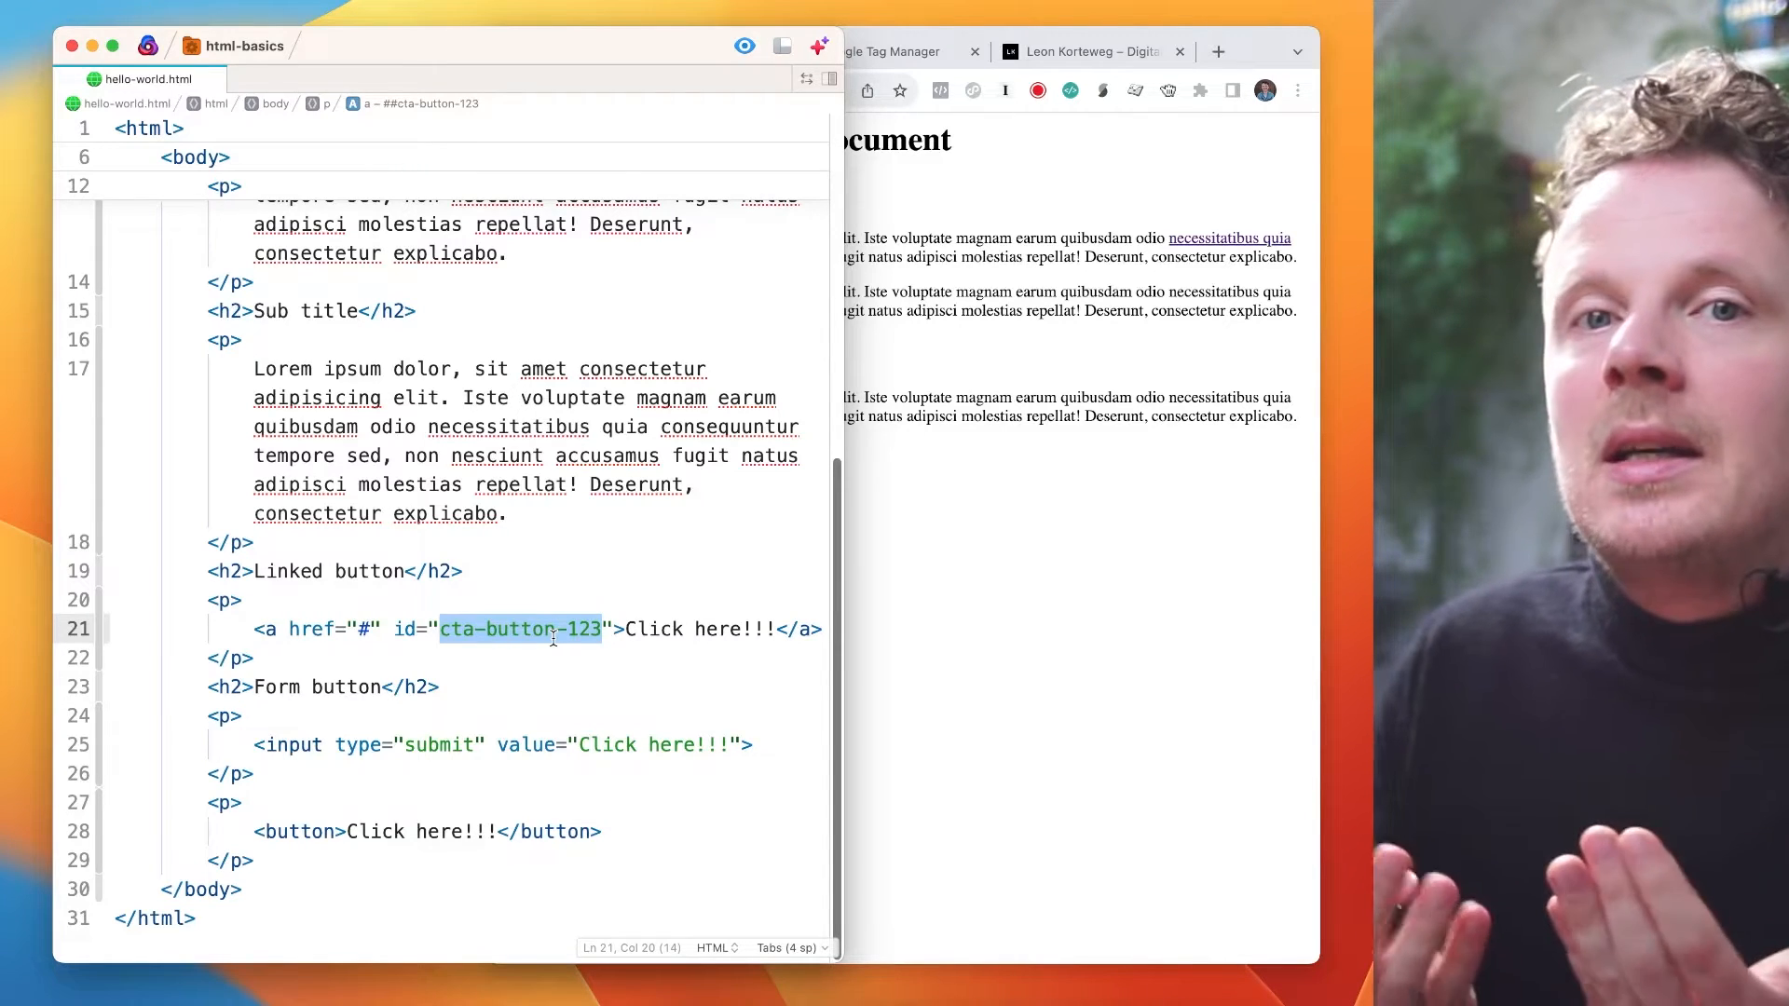
click(404, 625)
drag(457, 629, 552, 625)
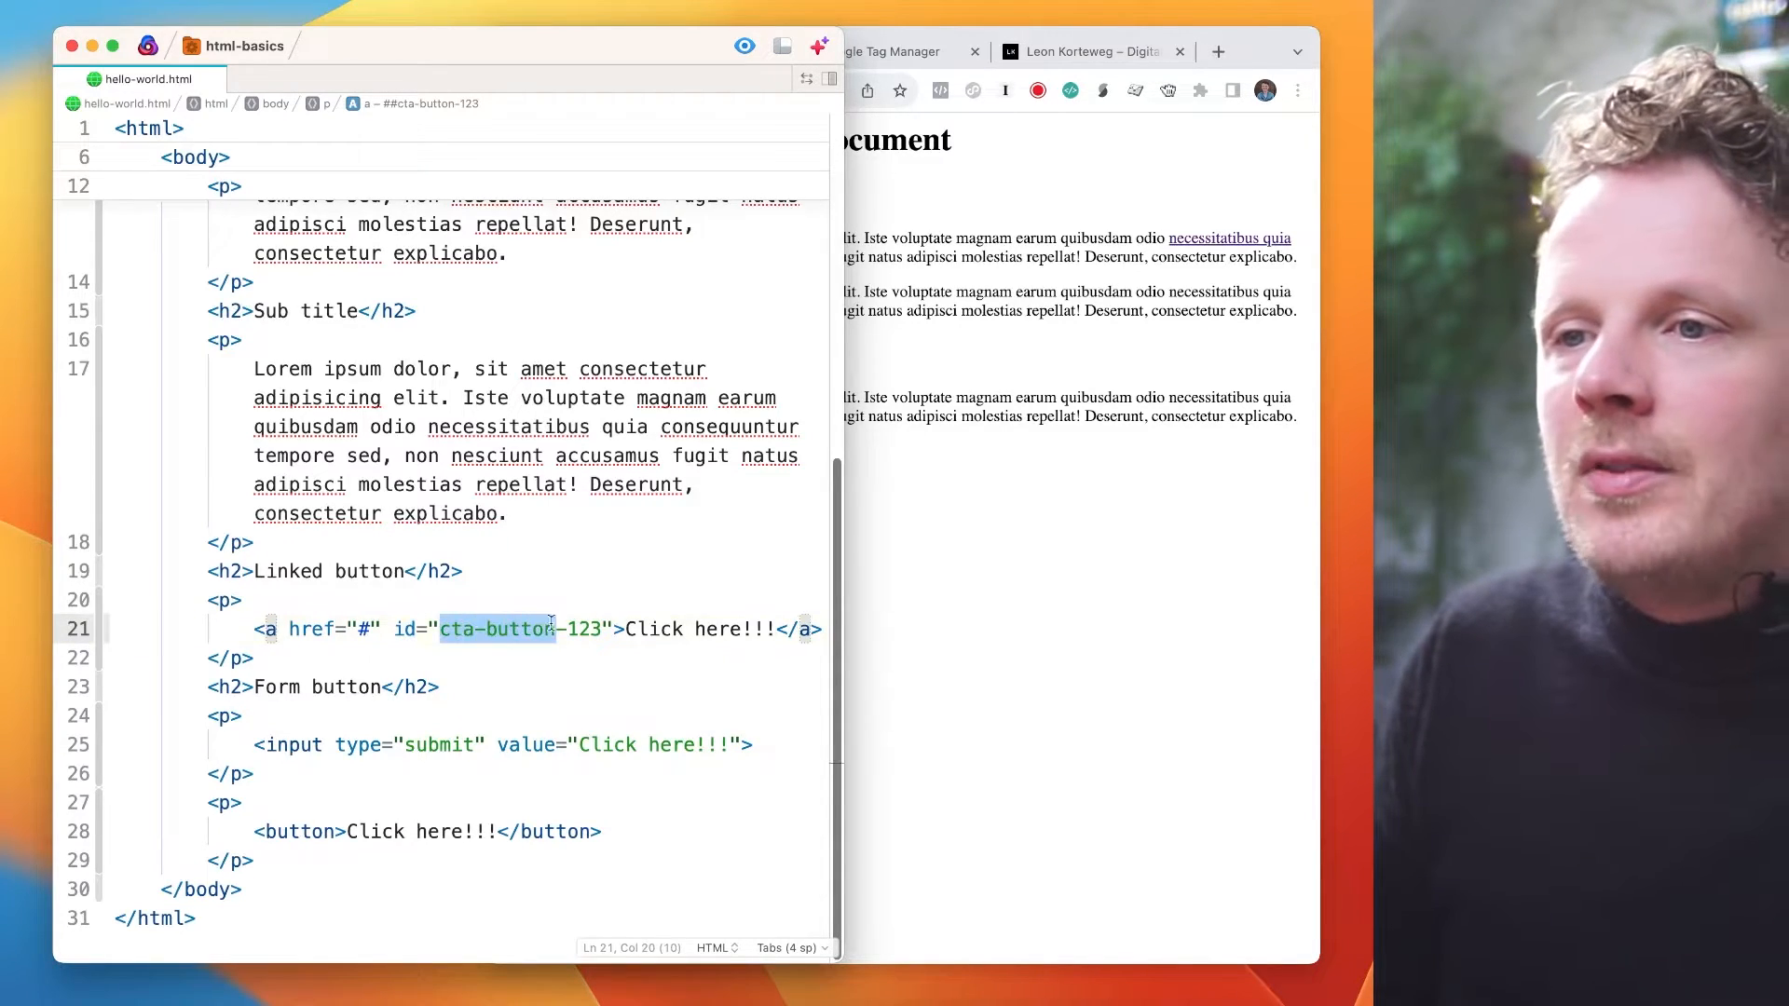
- Inspect the "Click here!!!" link under Linked button on the Hello world page in the browser and examine its id attribute
click(1051, 481)
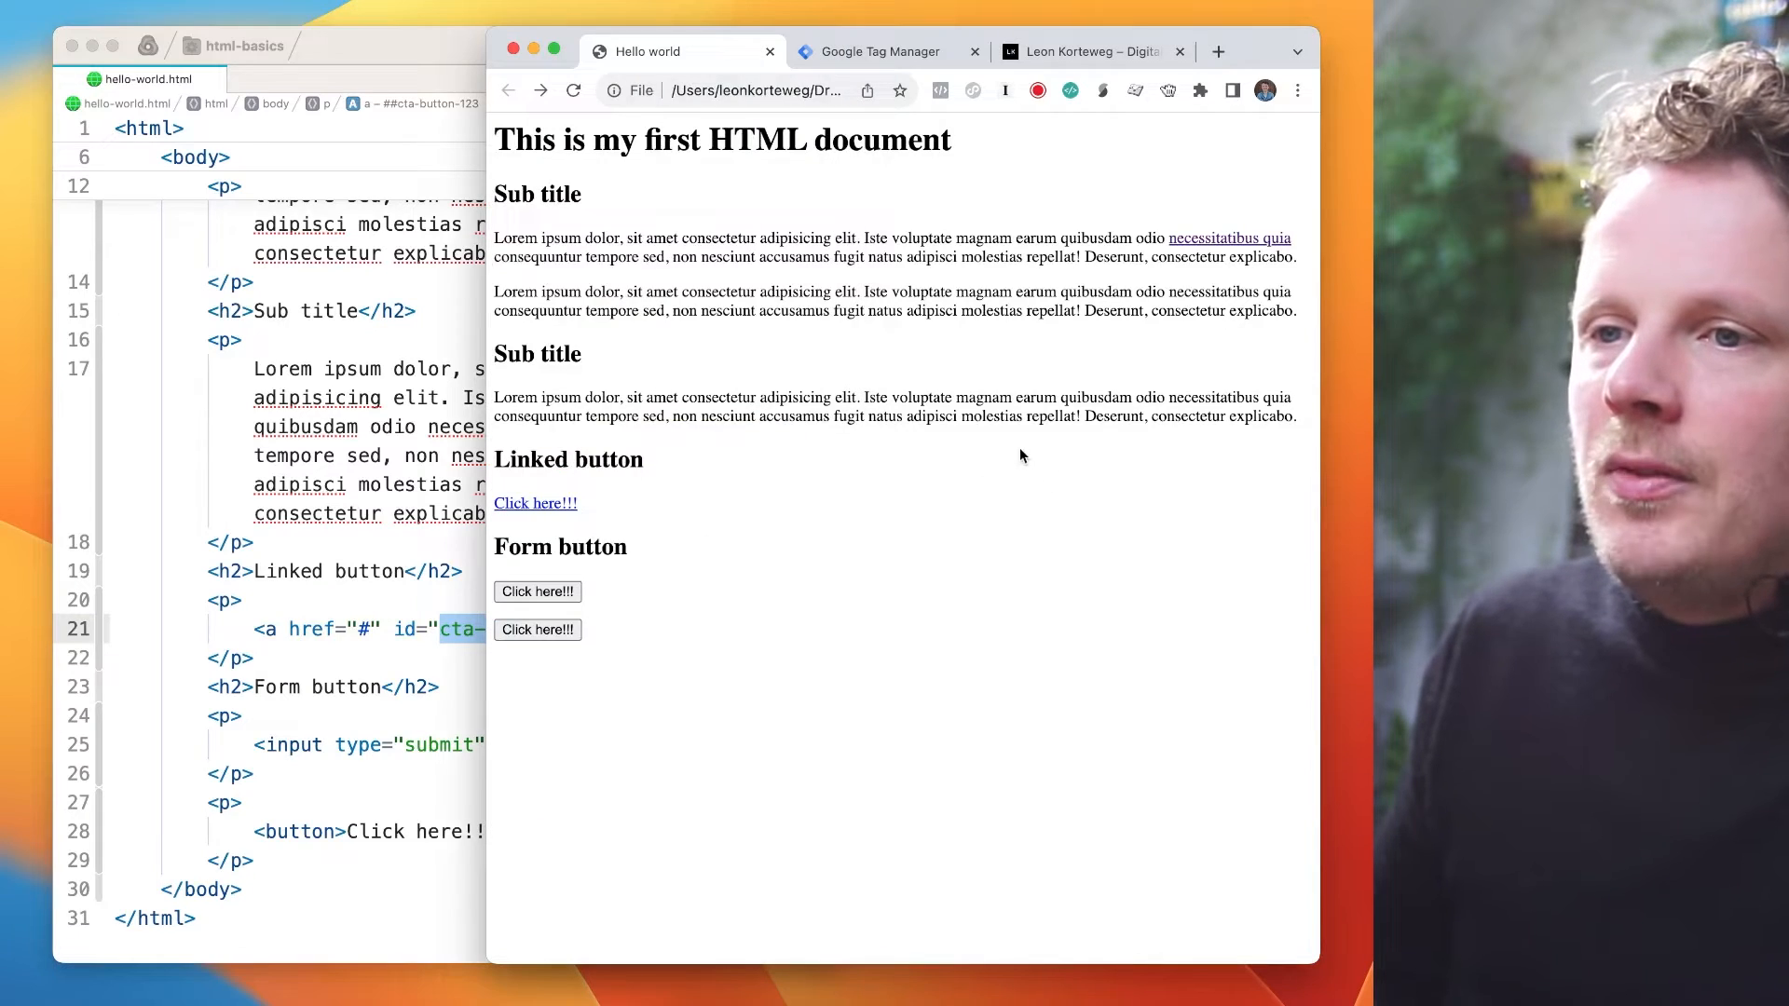
right_click(557, 503)
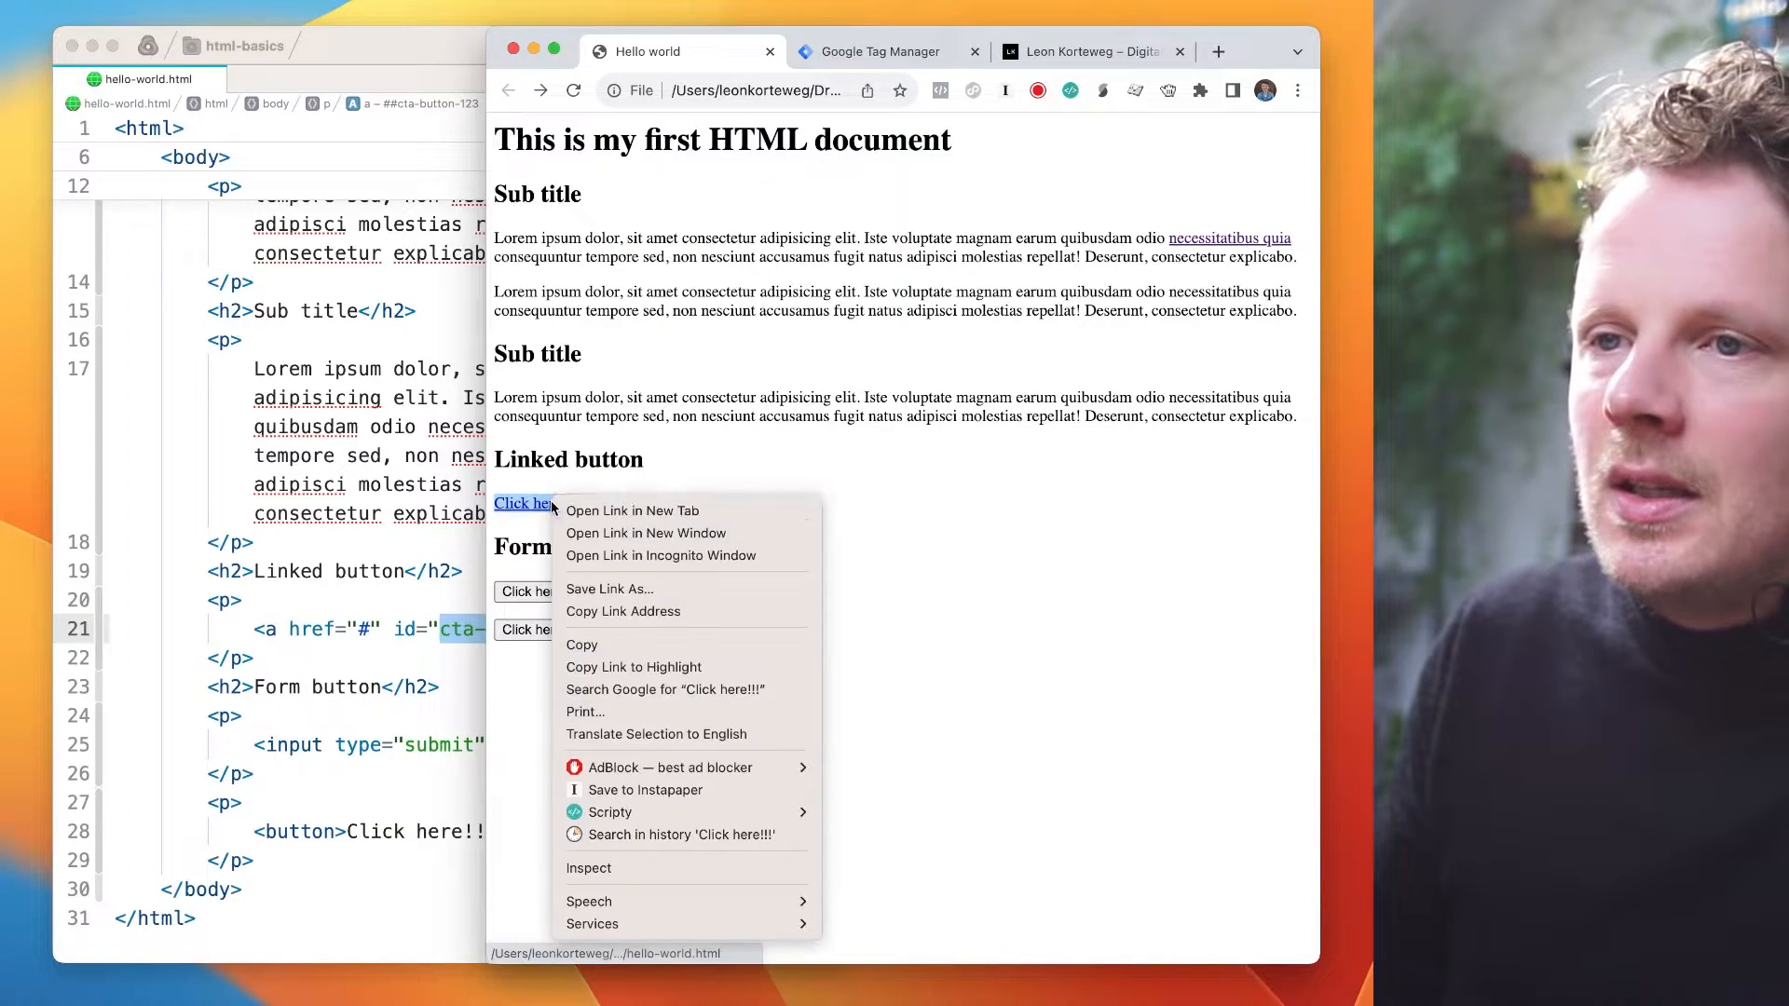
click(631, 869)
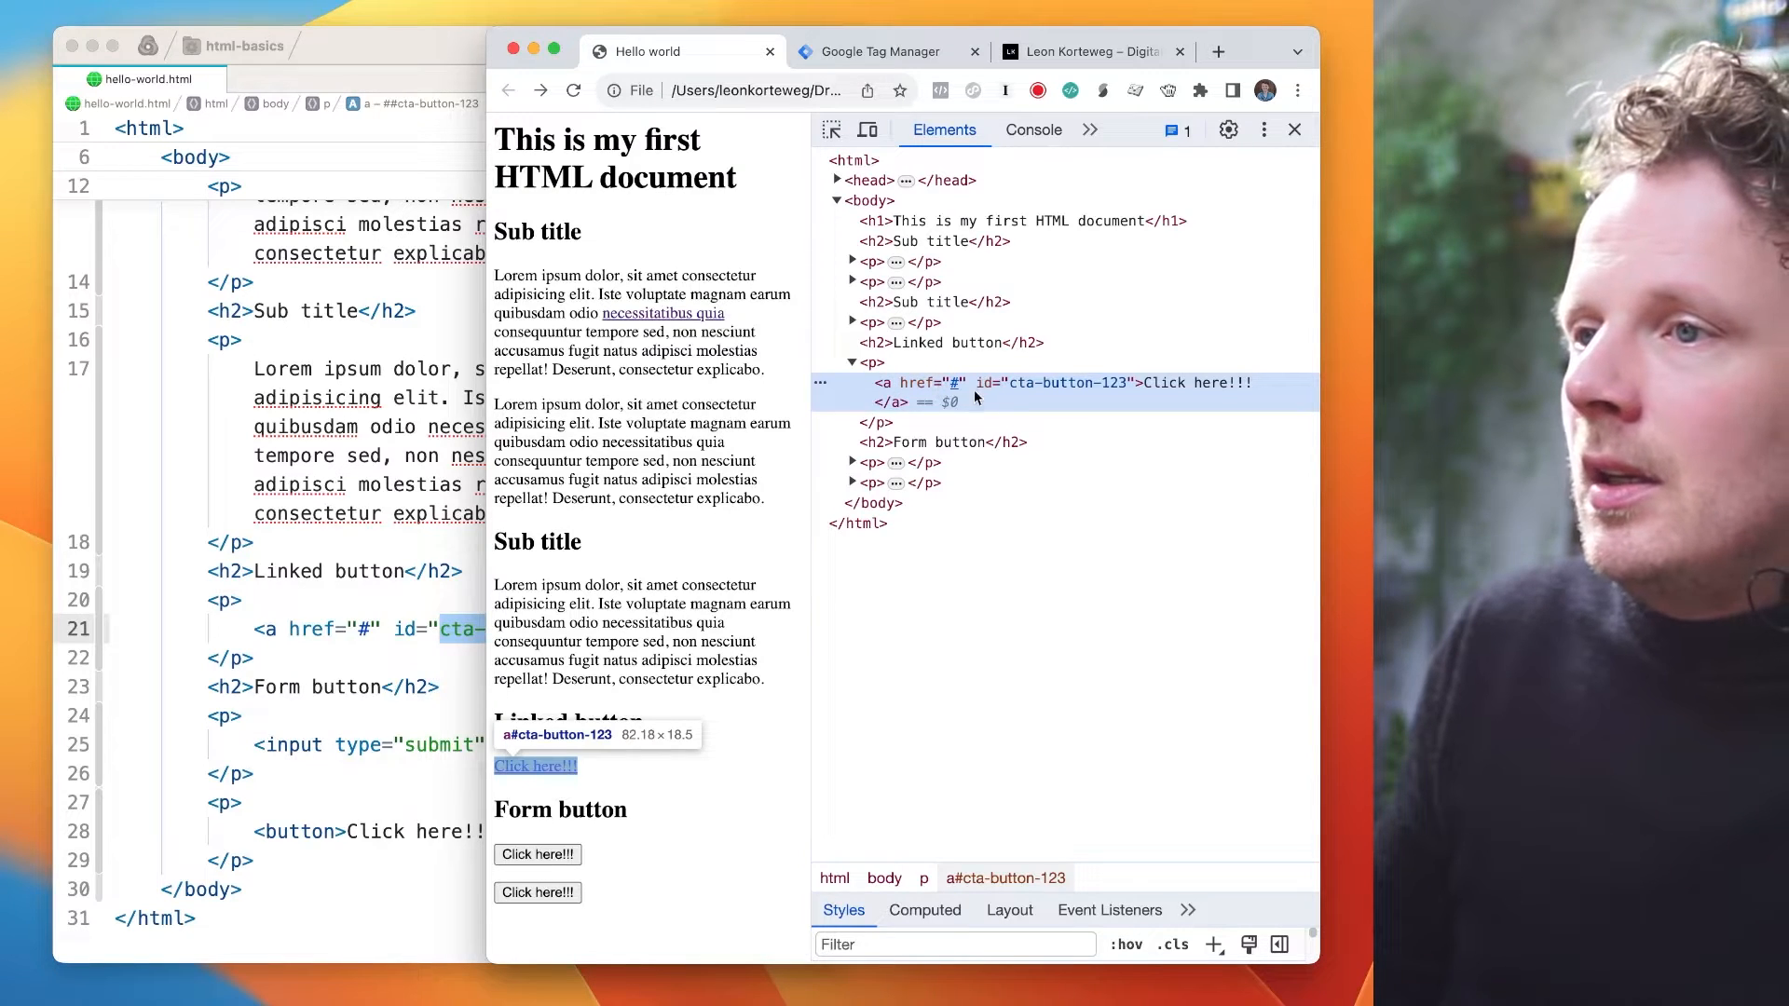
double_click(1042, 392)
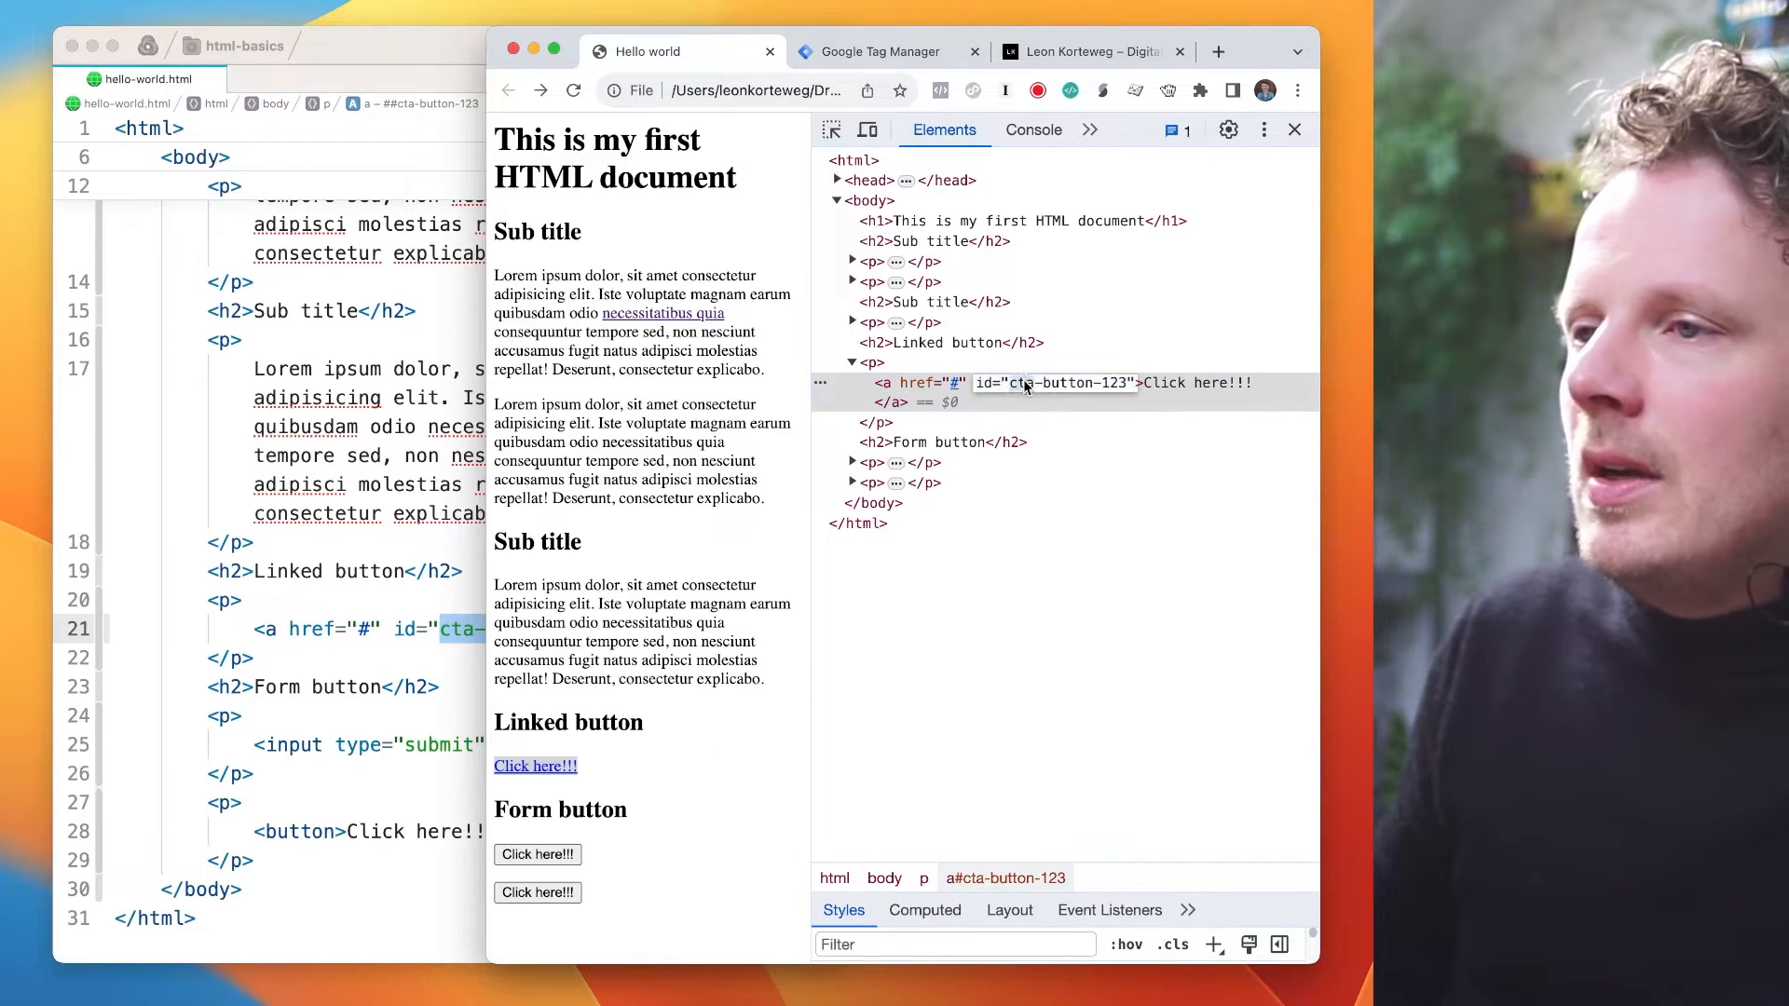
- Switch to Google Tag Manager and set the Click - Linked Buttons trigger condition to Click ID contains cta-button-123
click(876, 53)
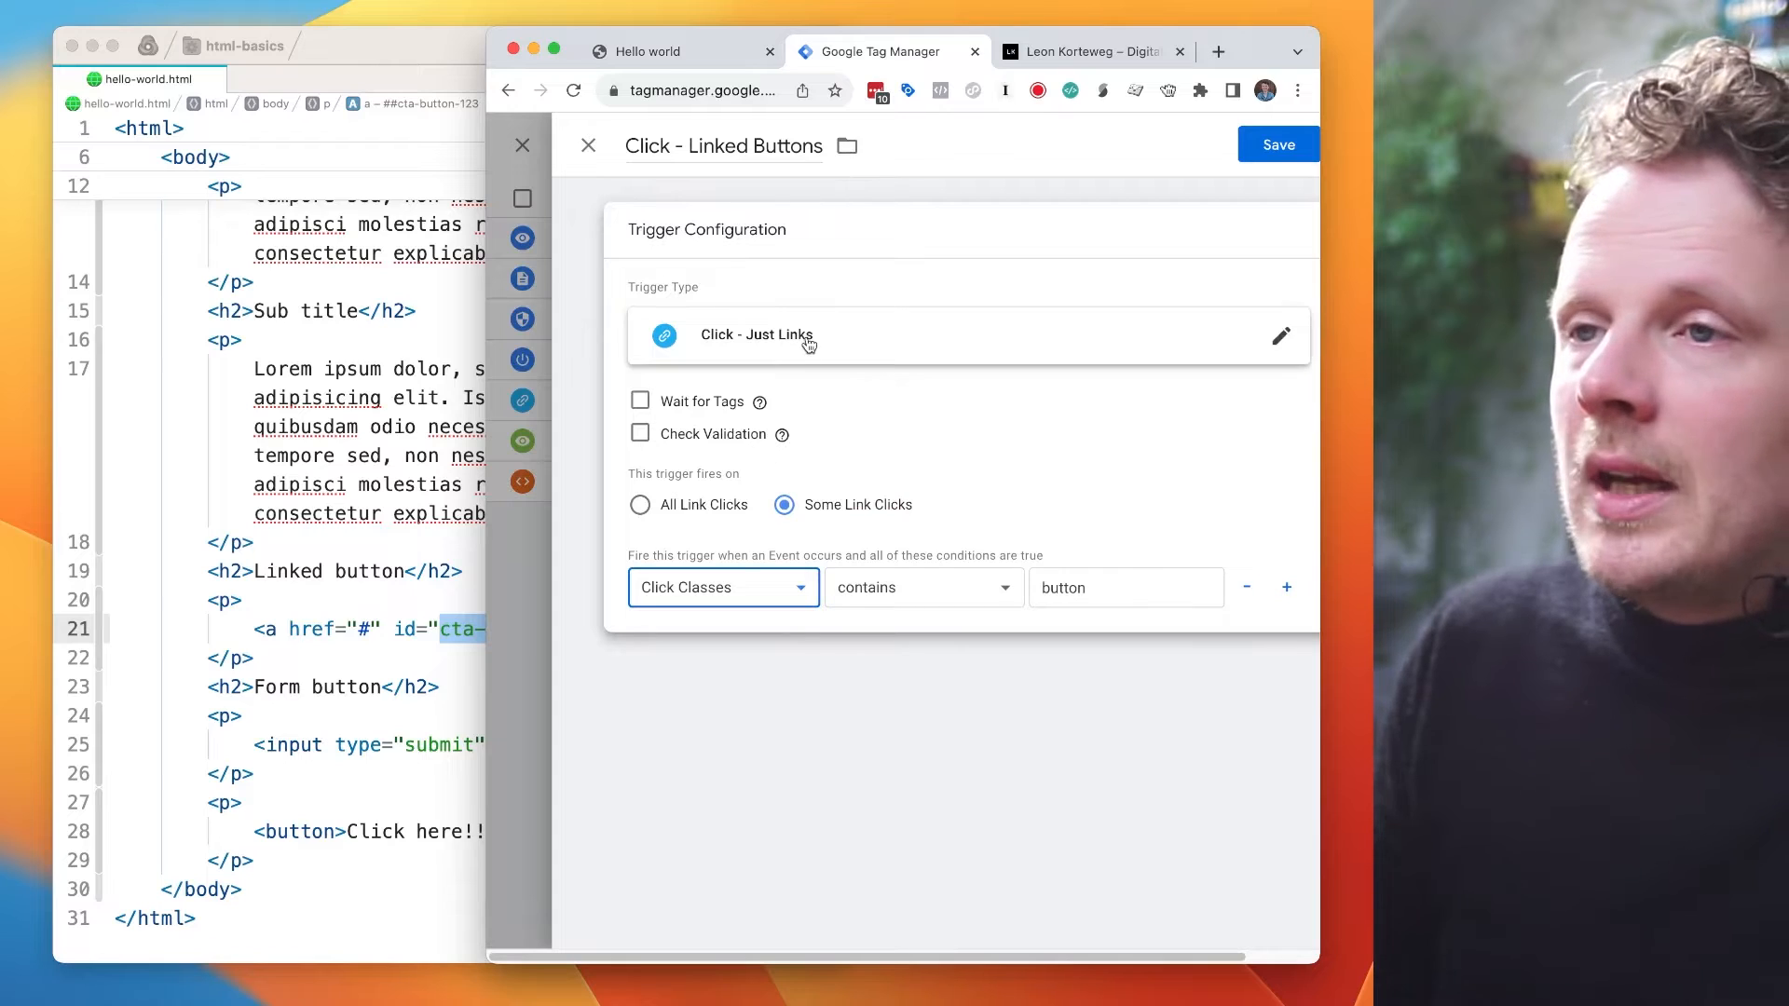
click(652, 52)
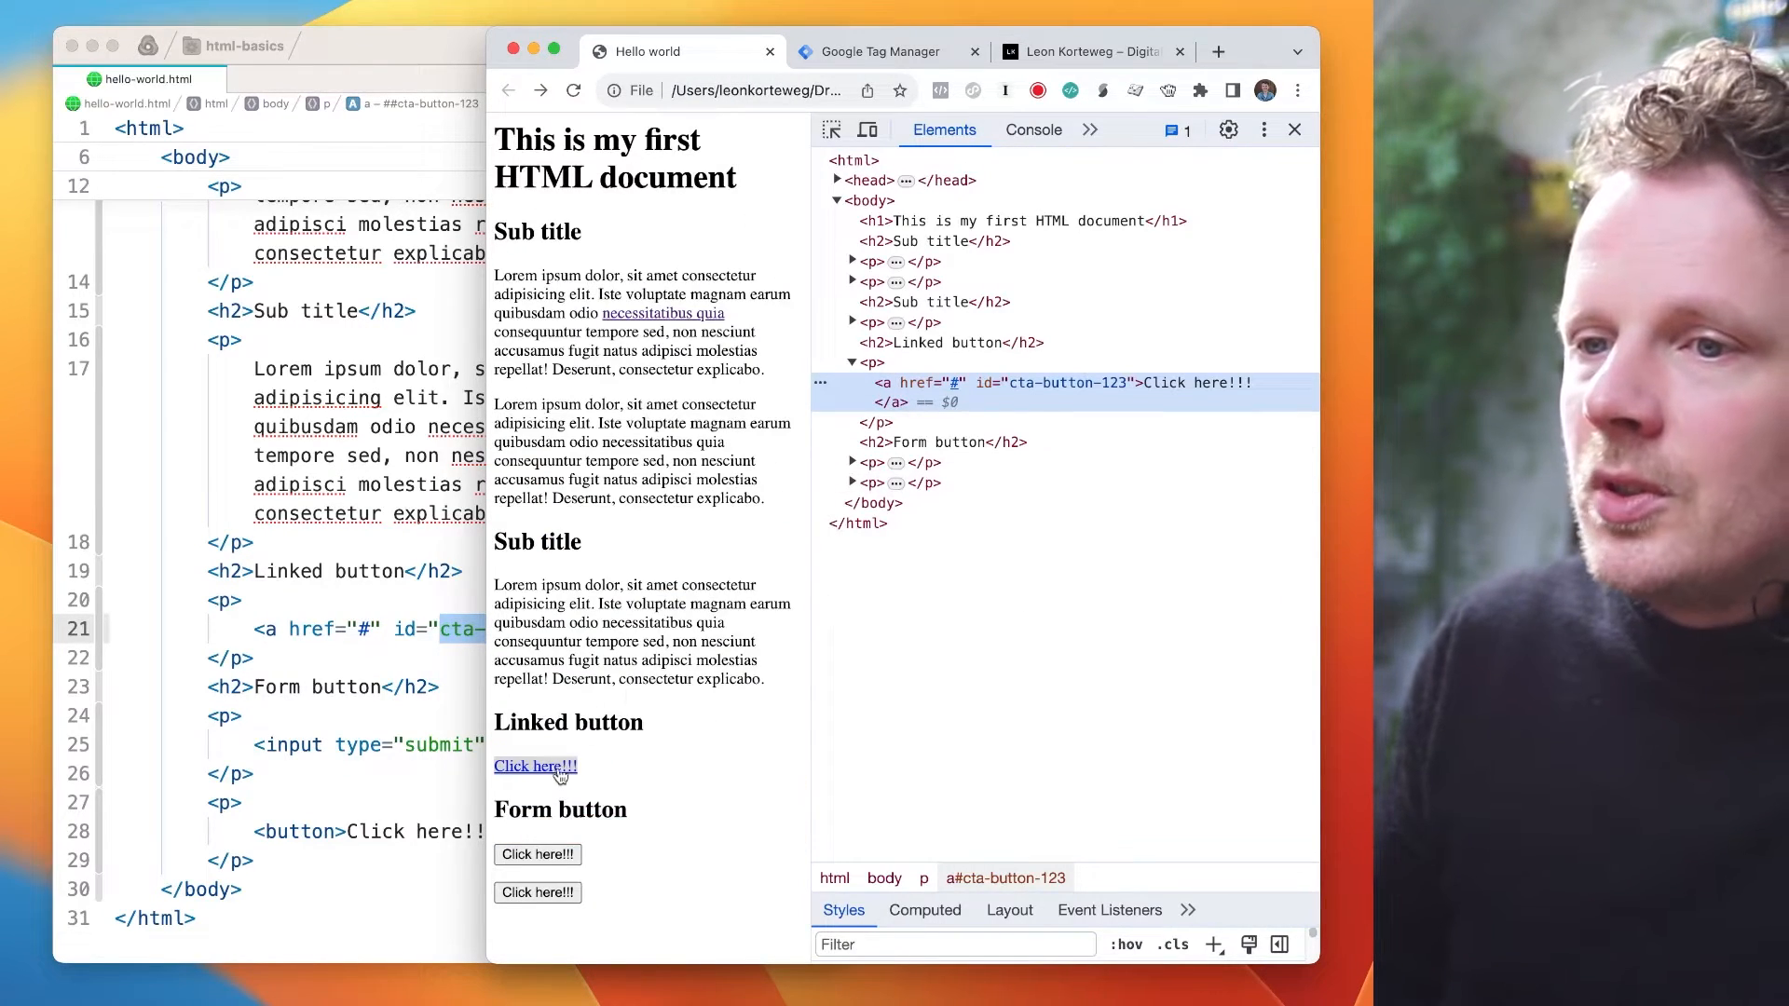
click(875, 58)
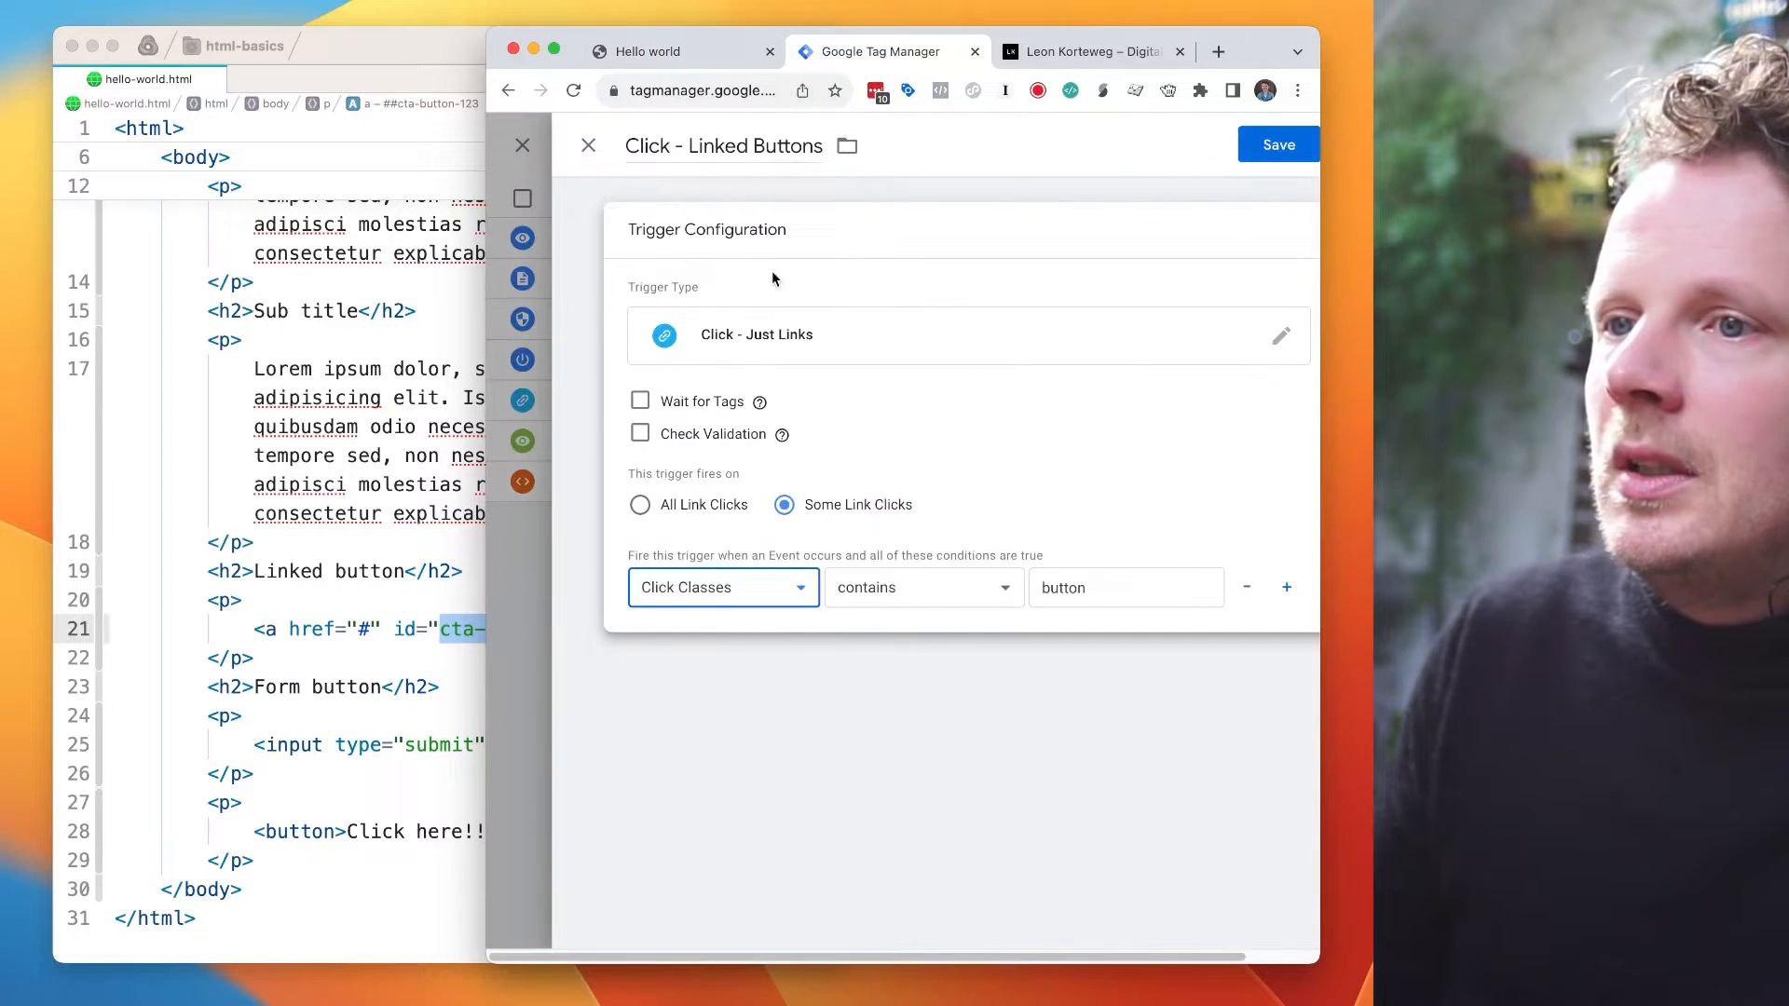
click(700, 587)
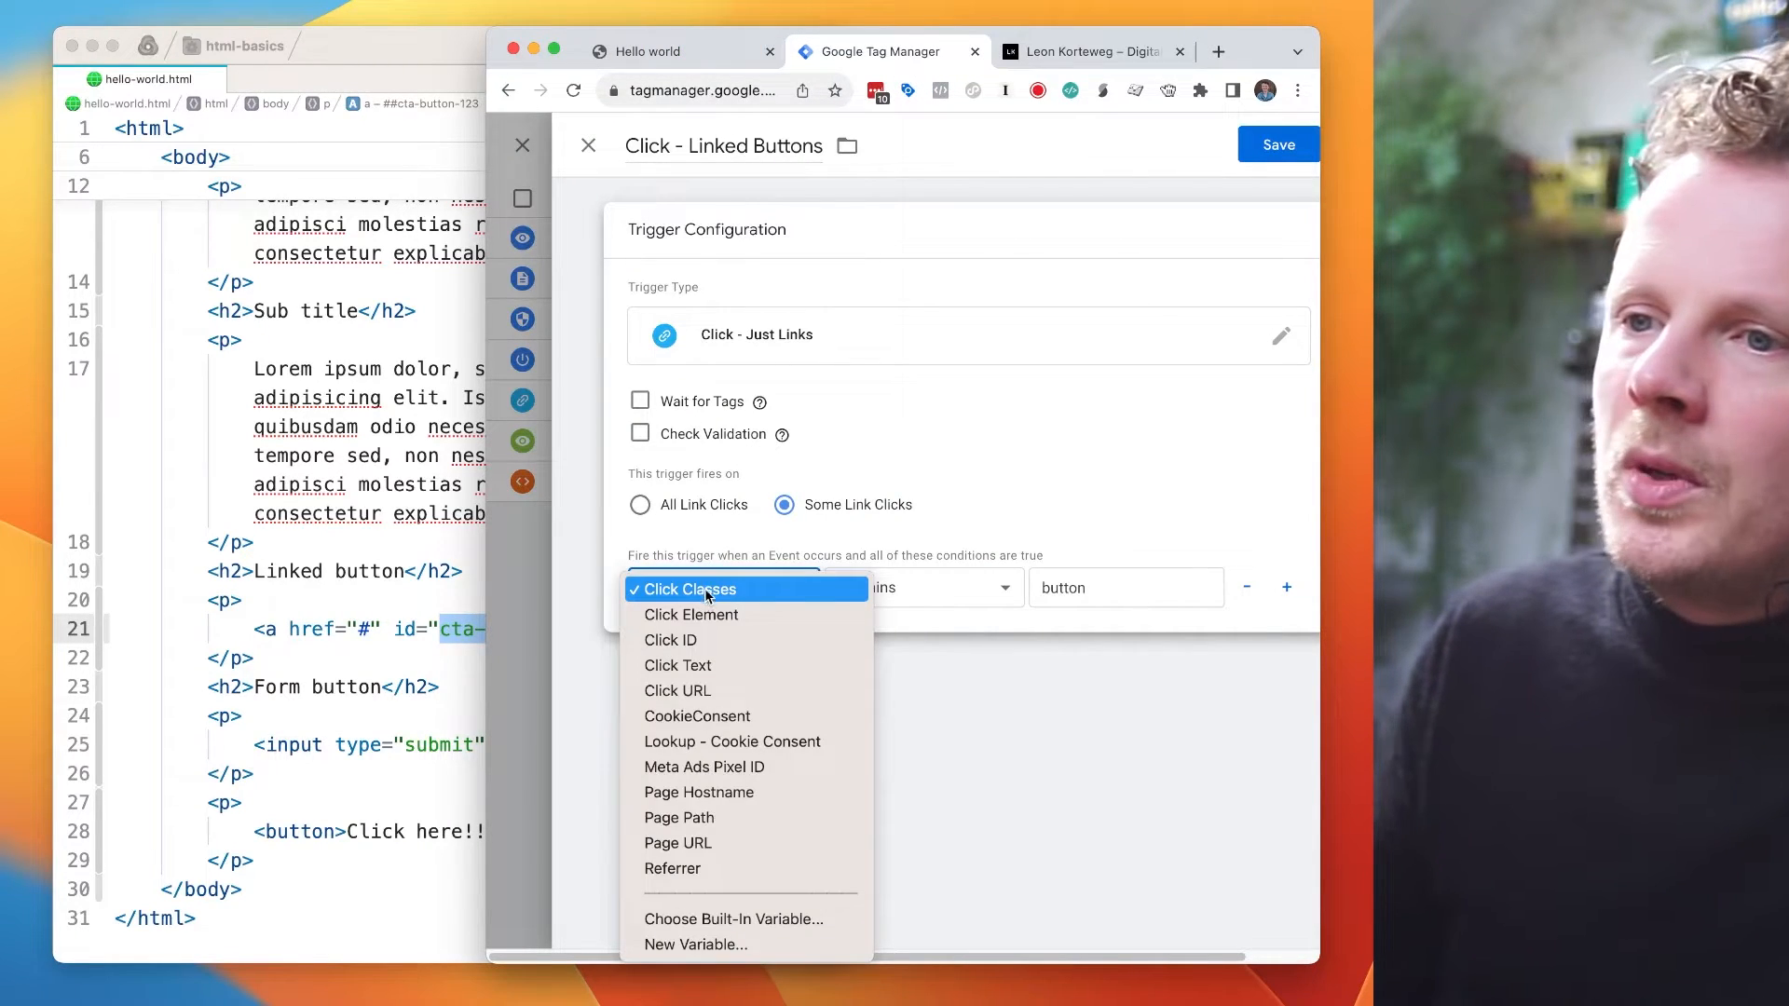
click(680, 643)
double_click(1101, 583)
click(436, 601)
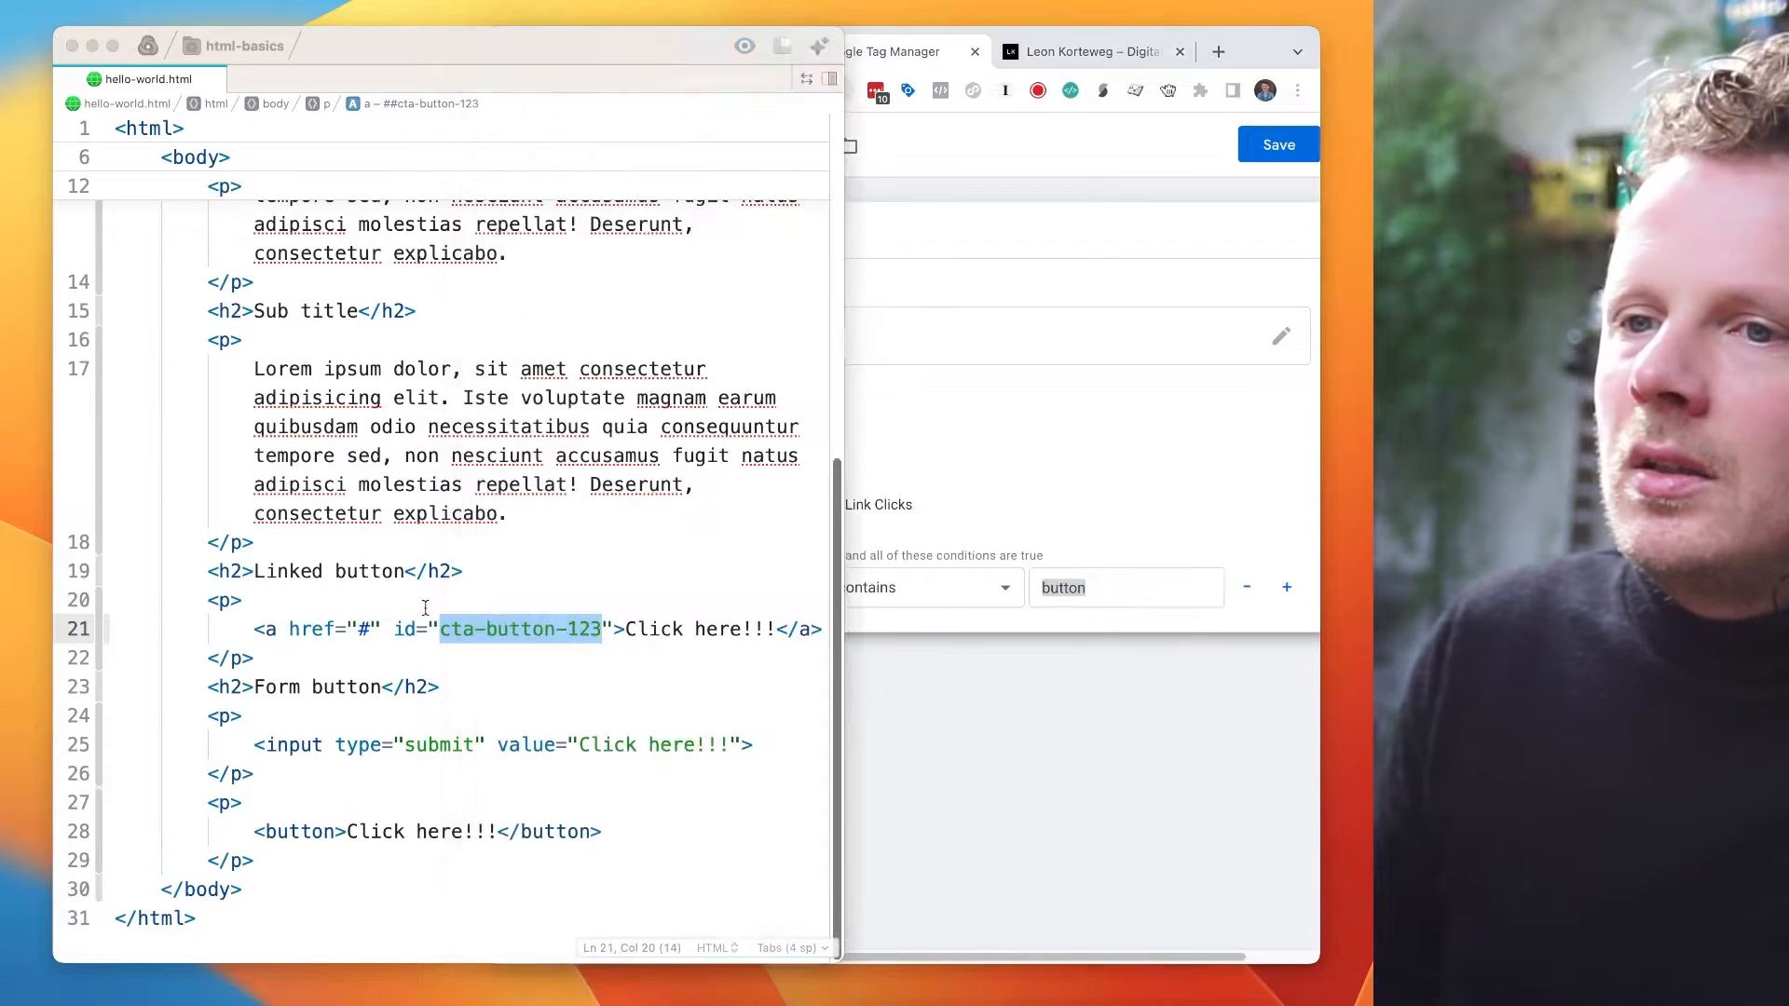
click(1134, 549)
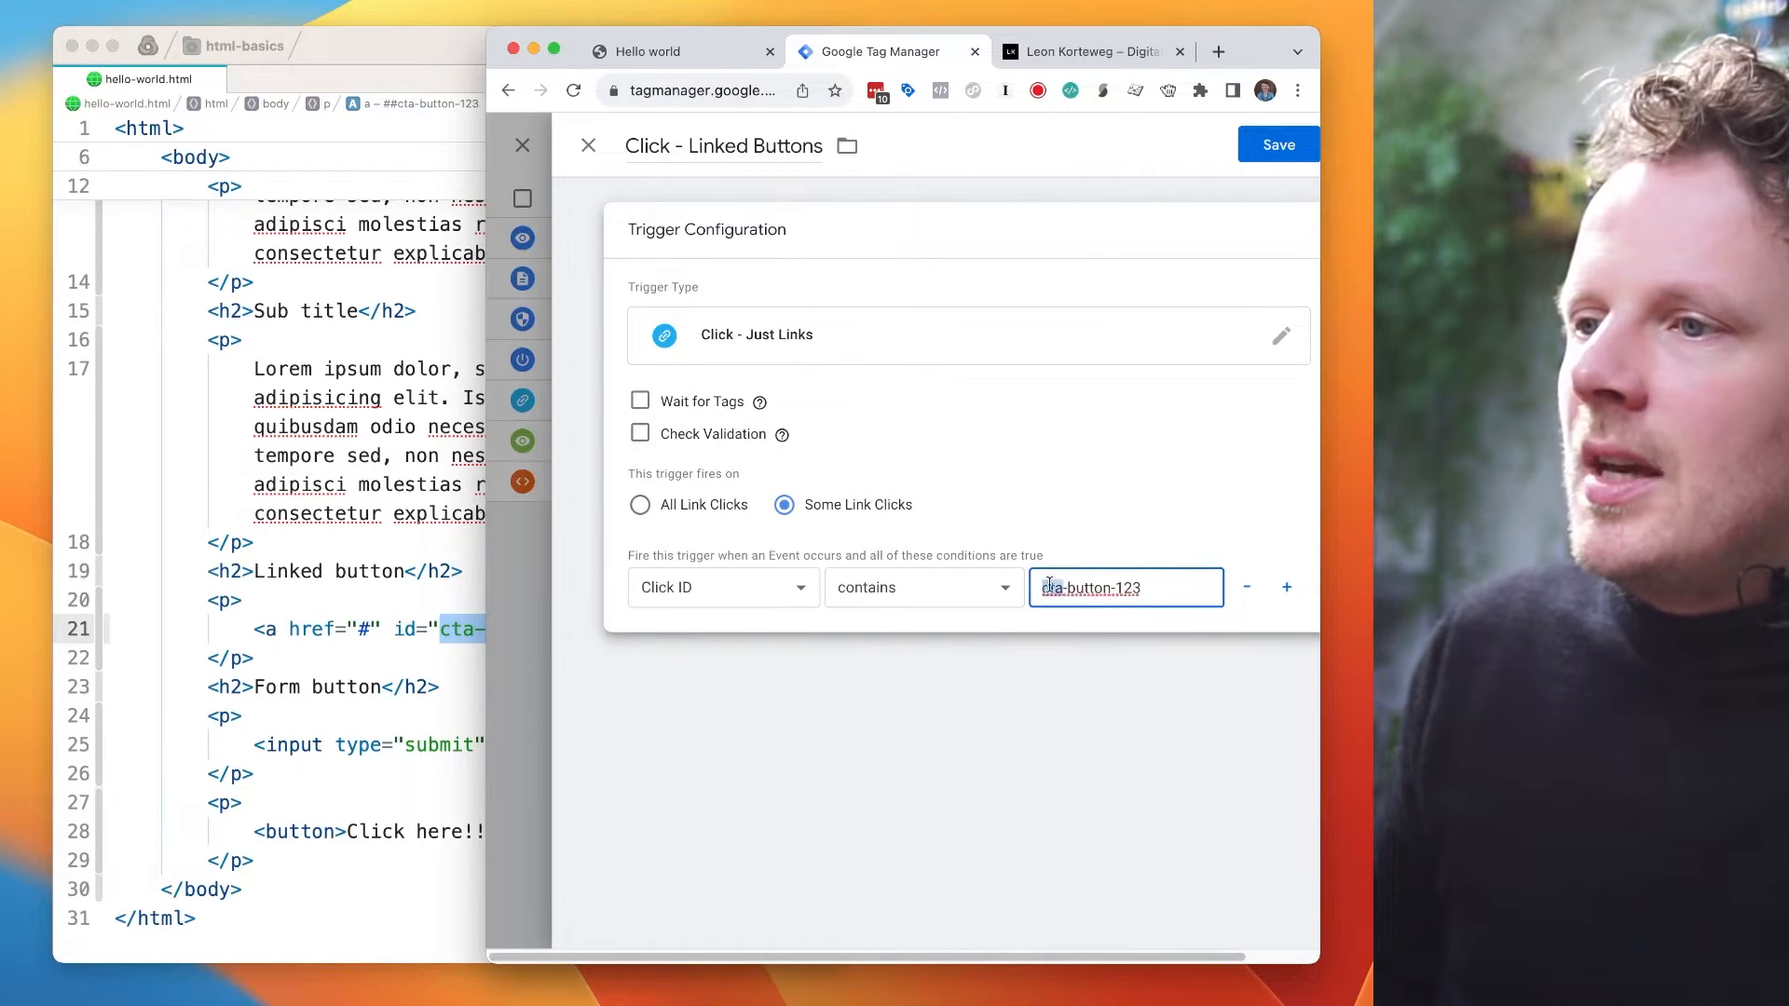
- Compare the link's id value in the inspected Hello world page with the trigger's Click ID condition
click(680, 53)
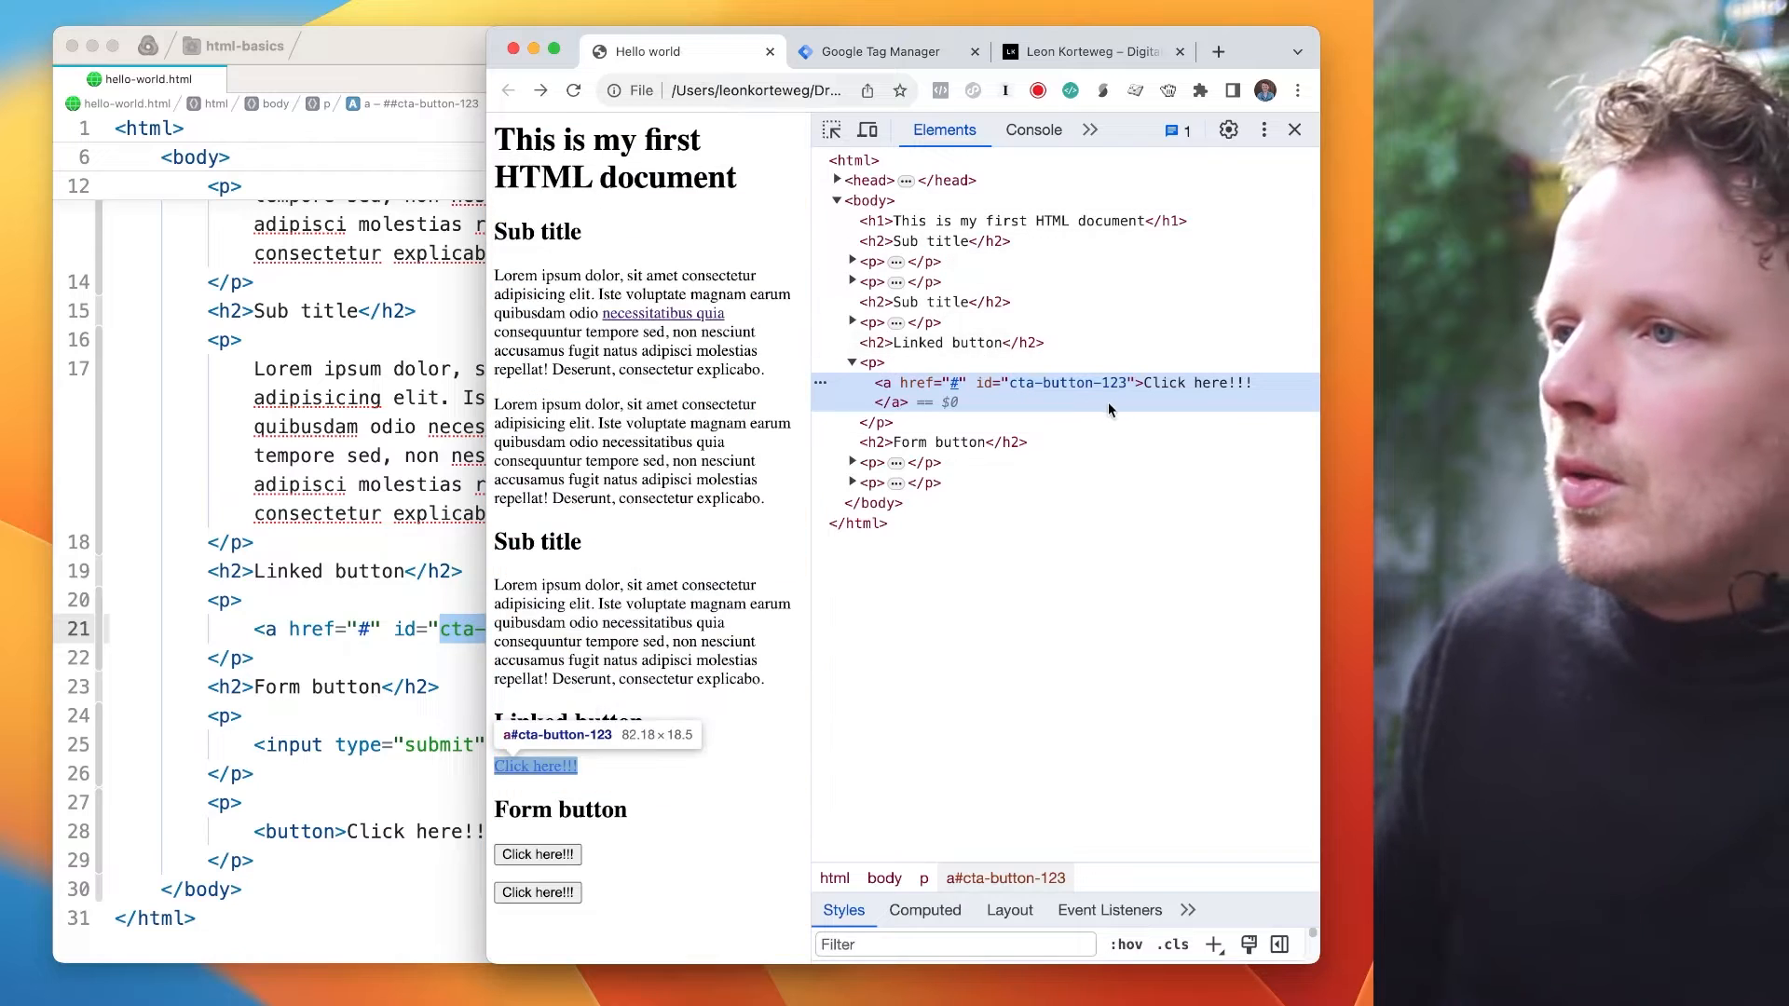
double_click(1021, 385)
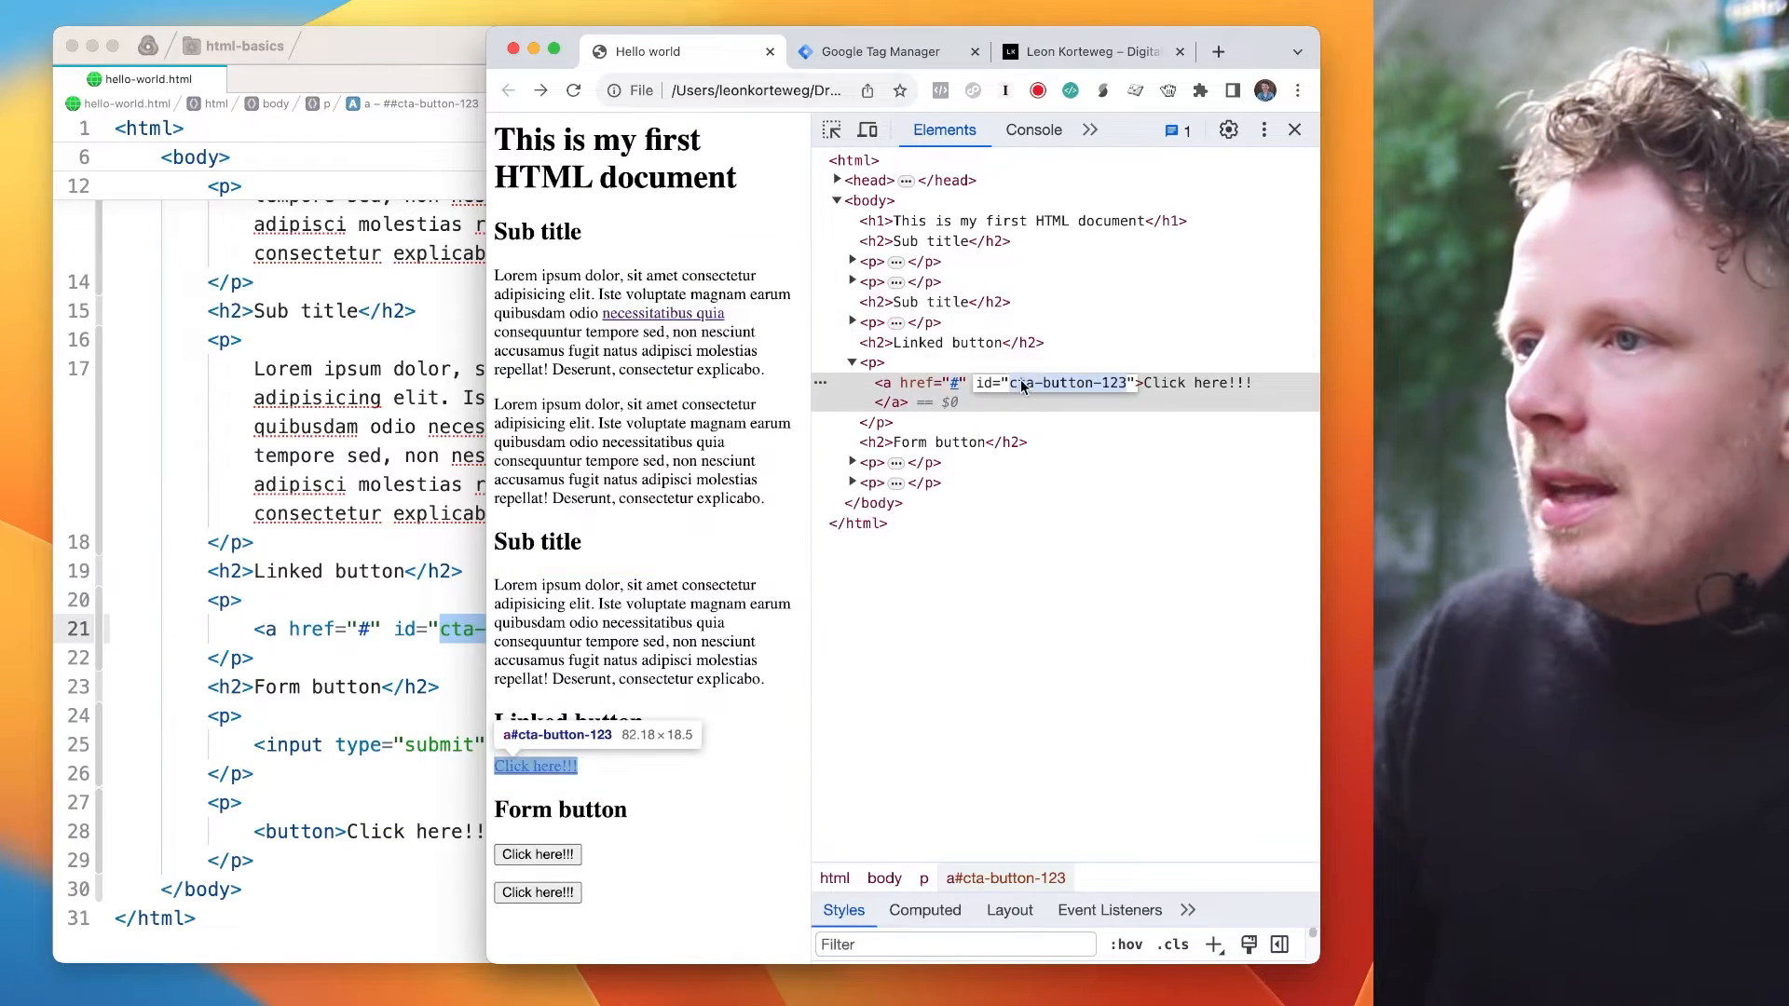
click(875, 51)
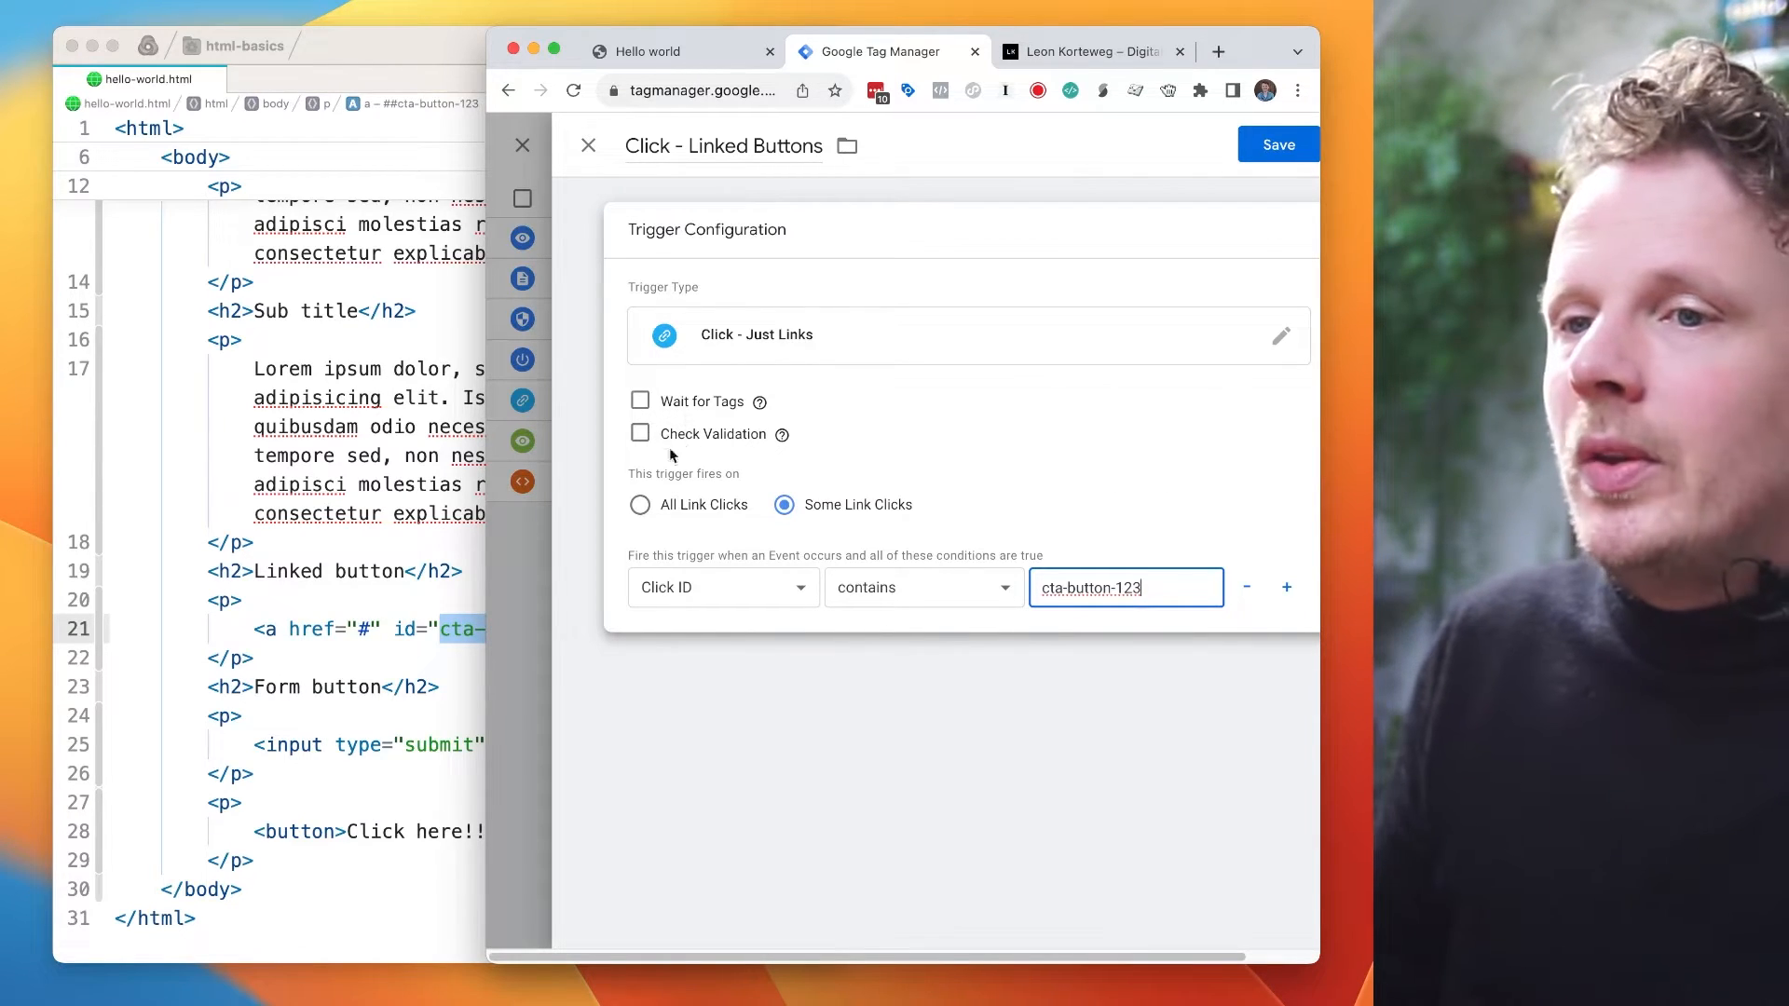
key(shift+Tab)
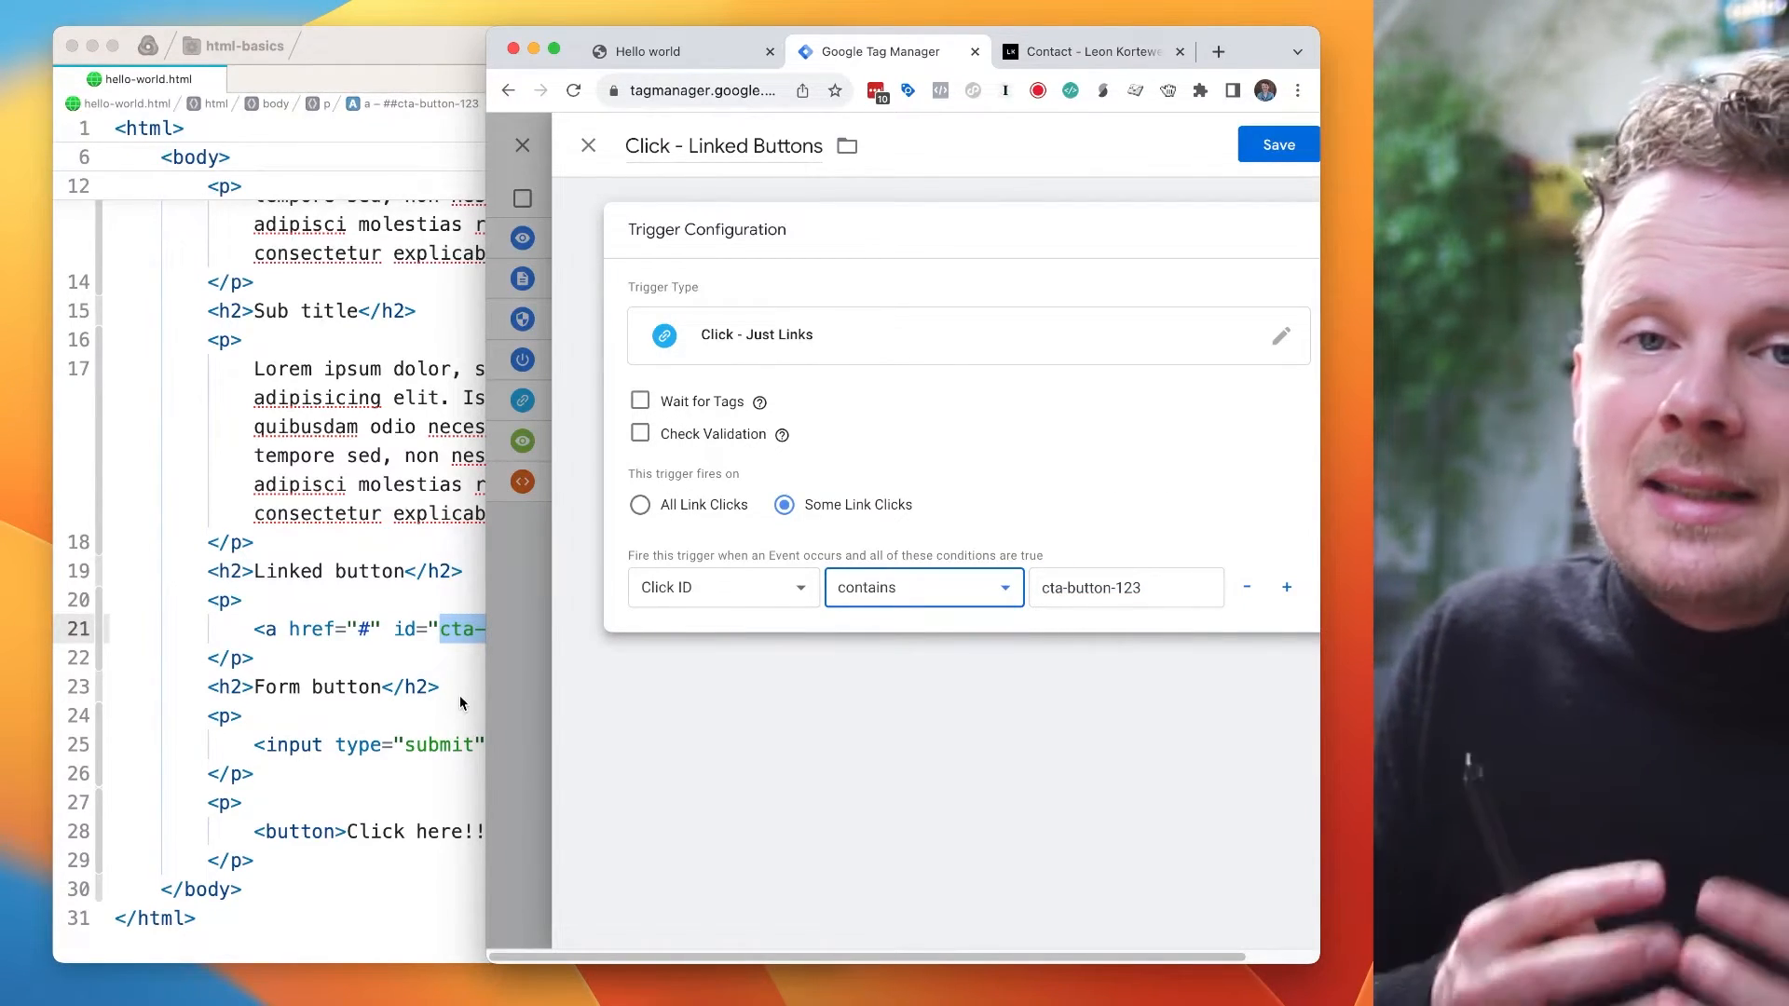
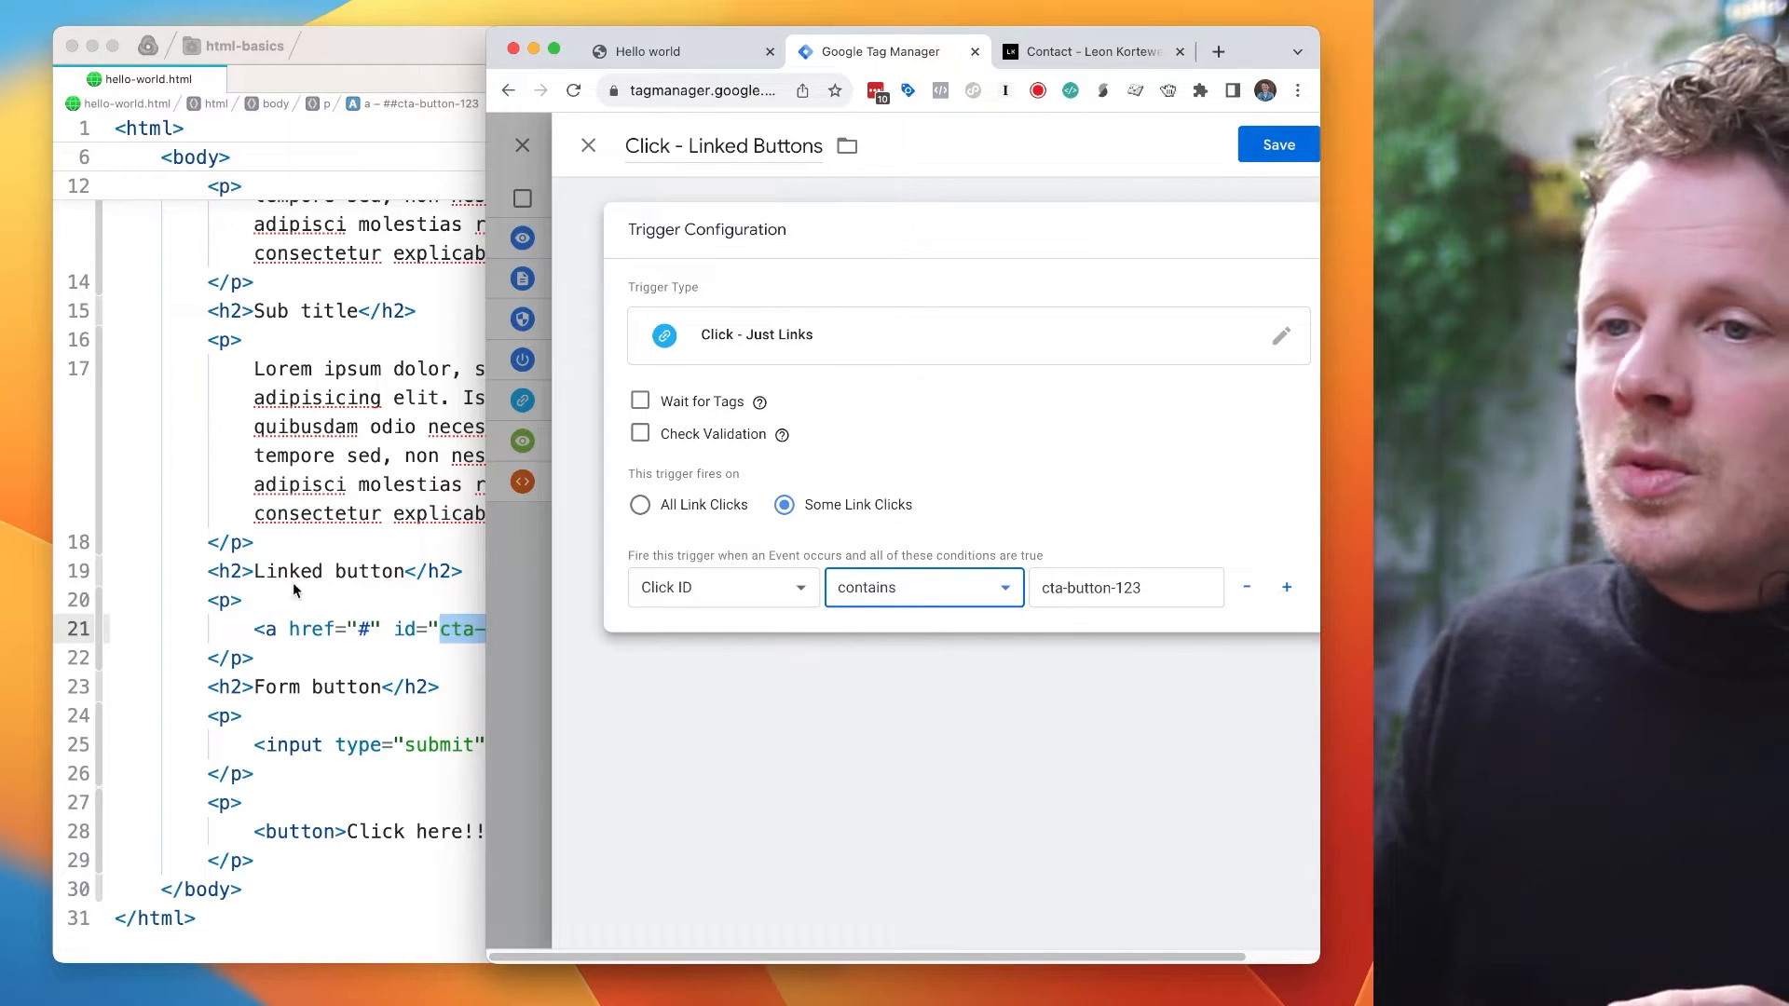
- Switch to hello-world.html in the code editor and remove the id attribute and extra space from the "Click here!!!" link under Linked button
click(472, 571)
key(alt+shift+Left)
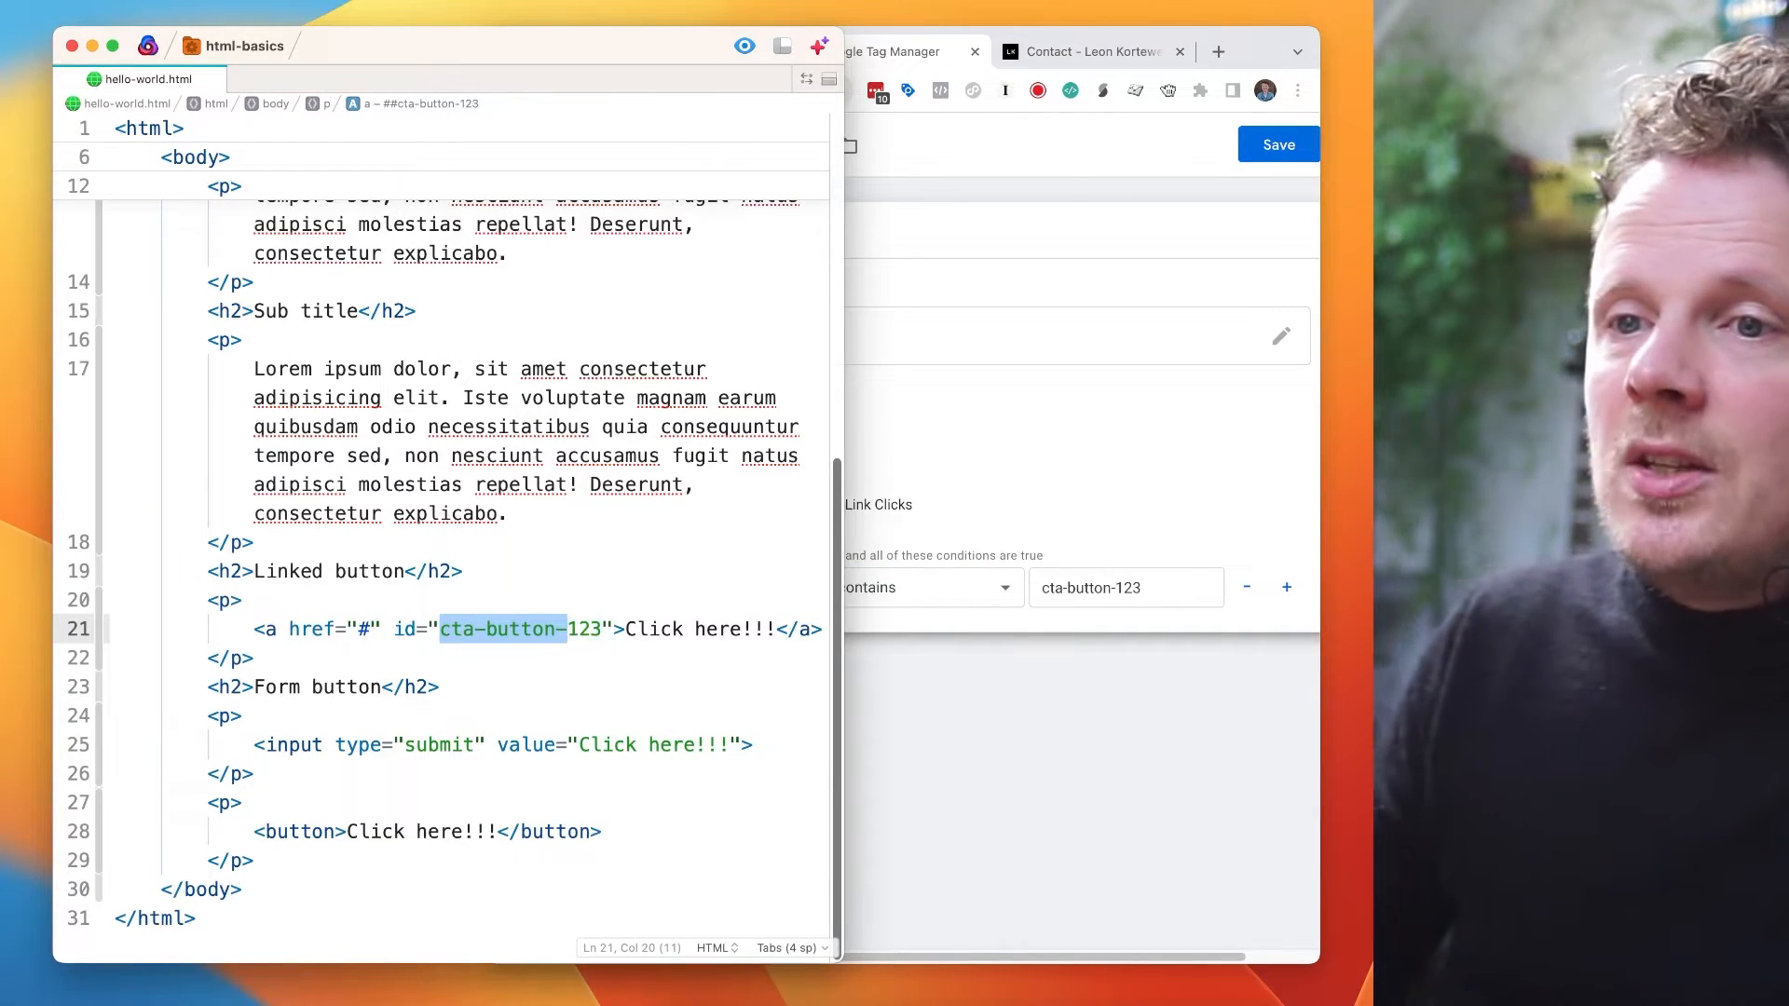
drag(395, 629, 602, 629)
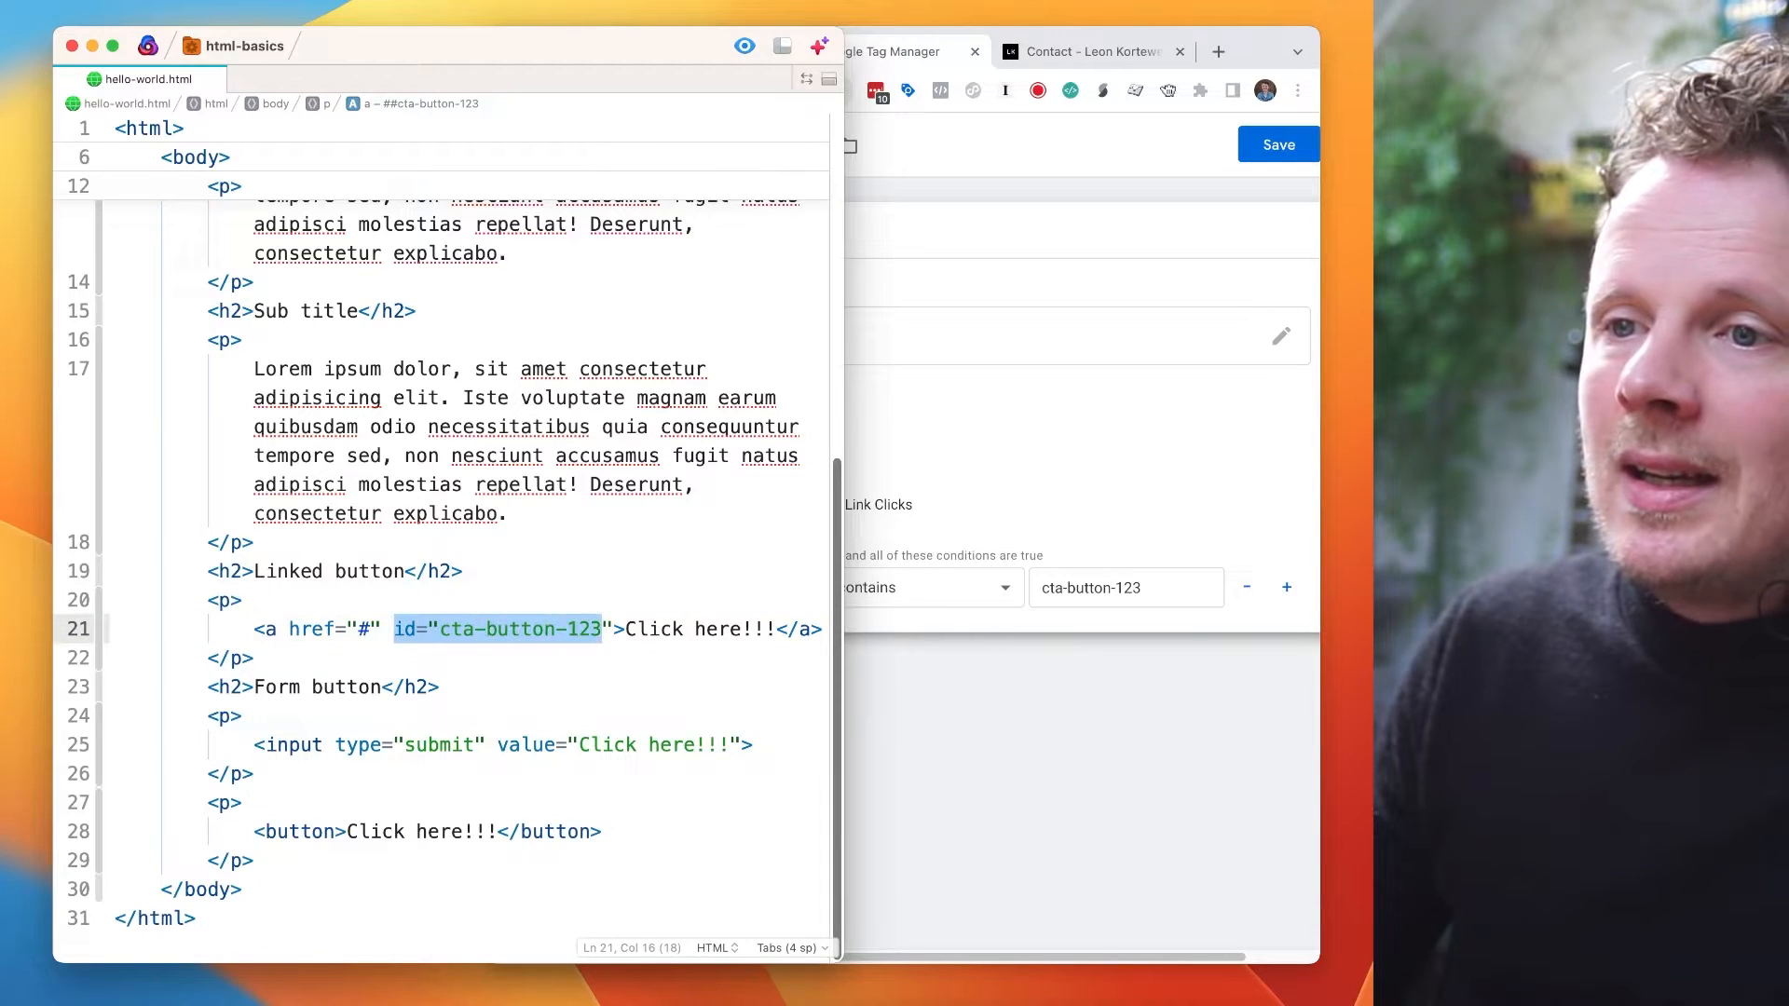
key(BackSpace)
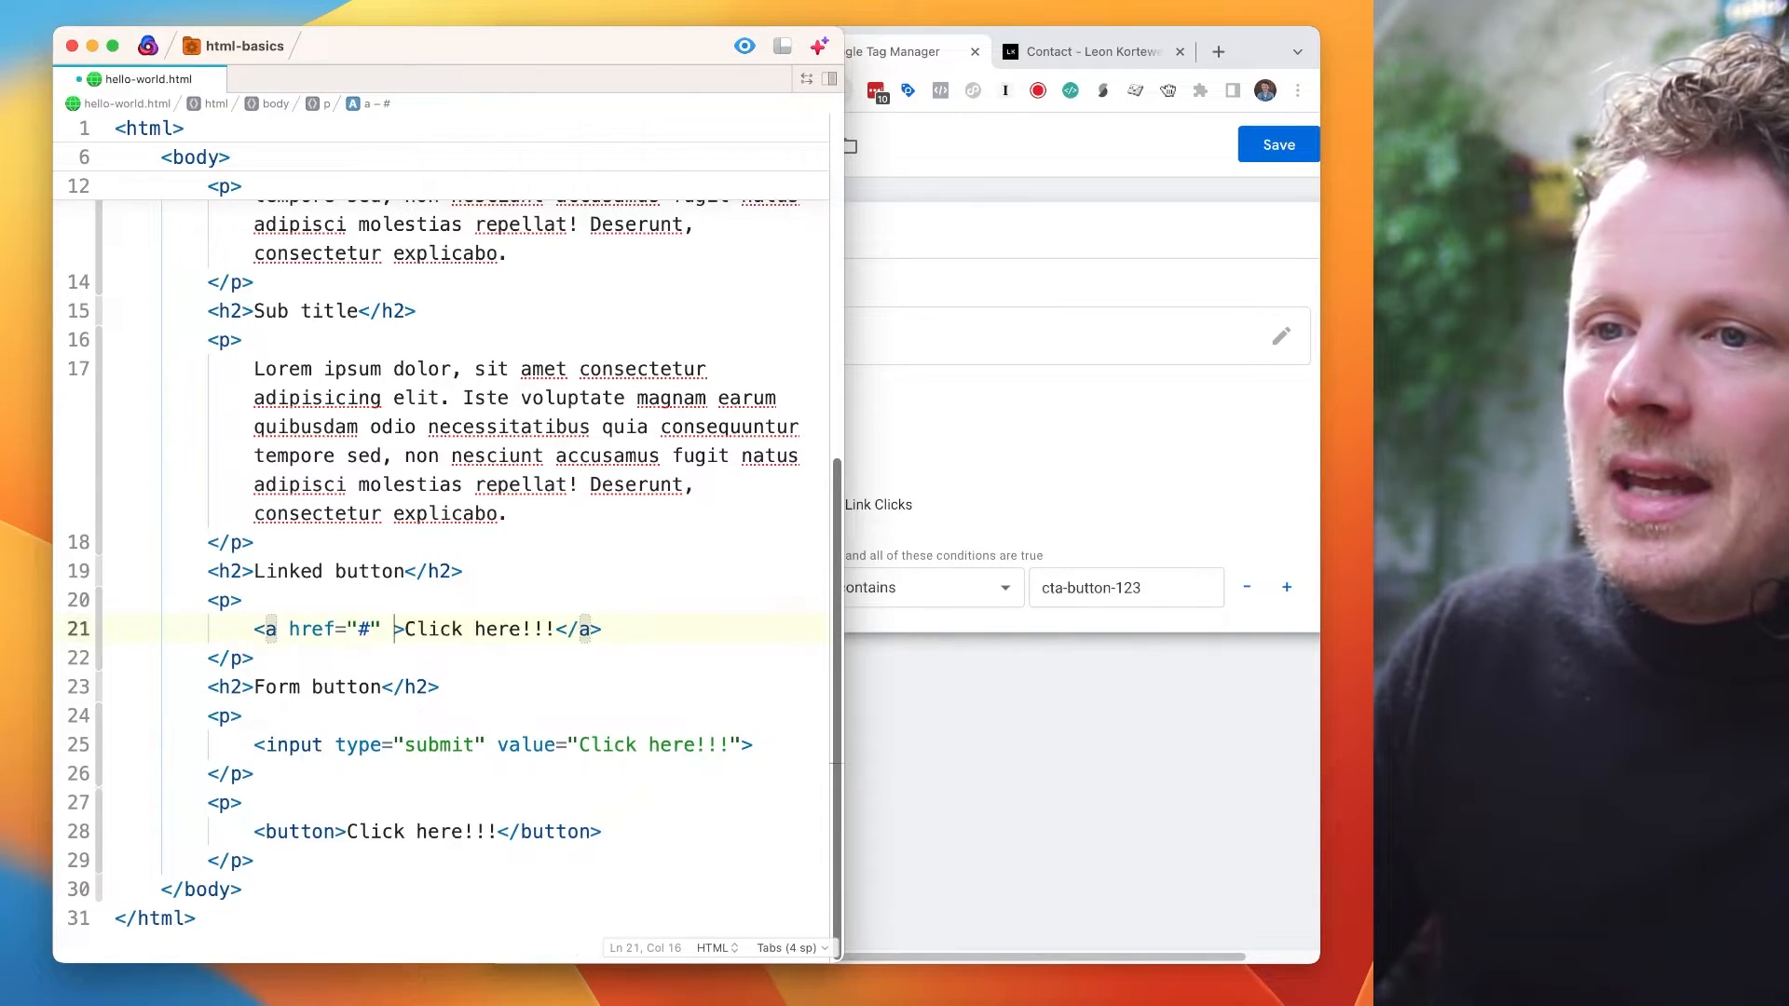
key(BackSpace)
key(Delete)
- Add class="article" to the opening p tag that wraps the "Click here!!!" link under Linked button
click(230, 601)
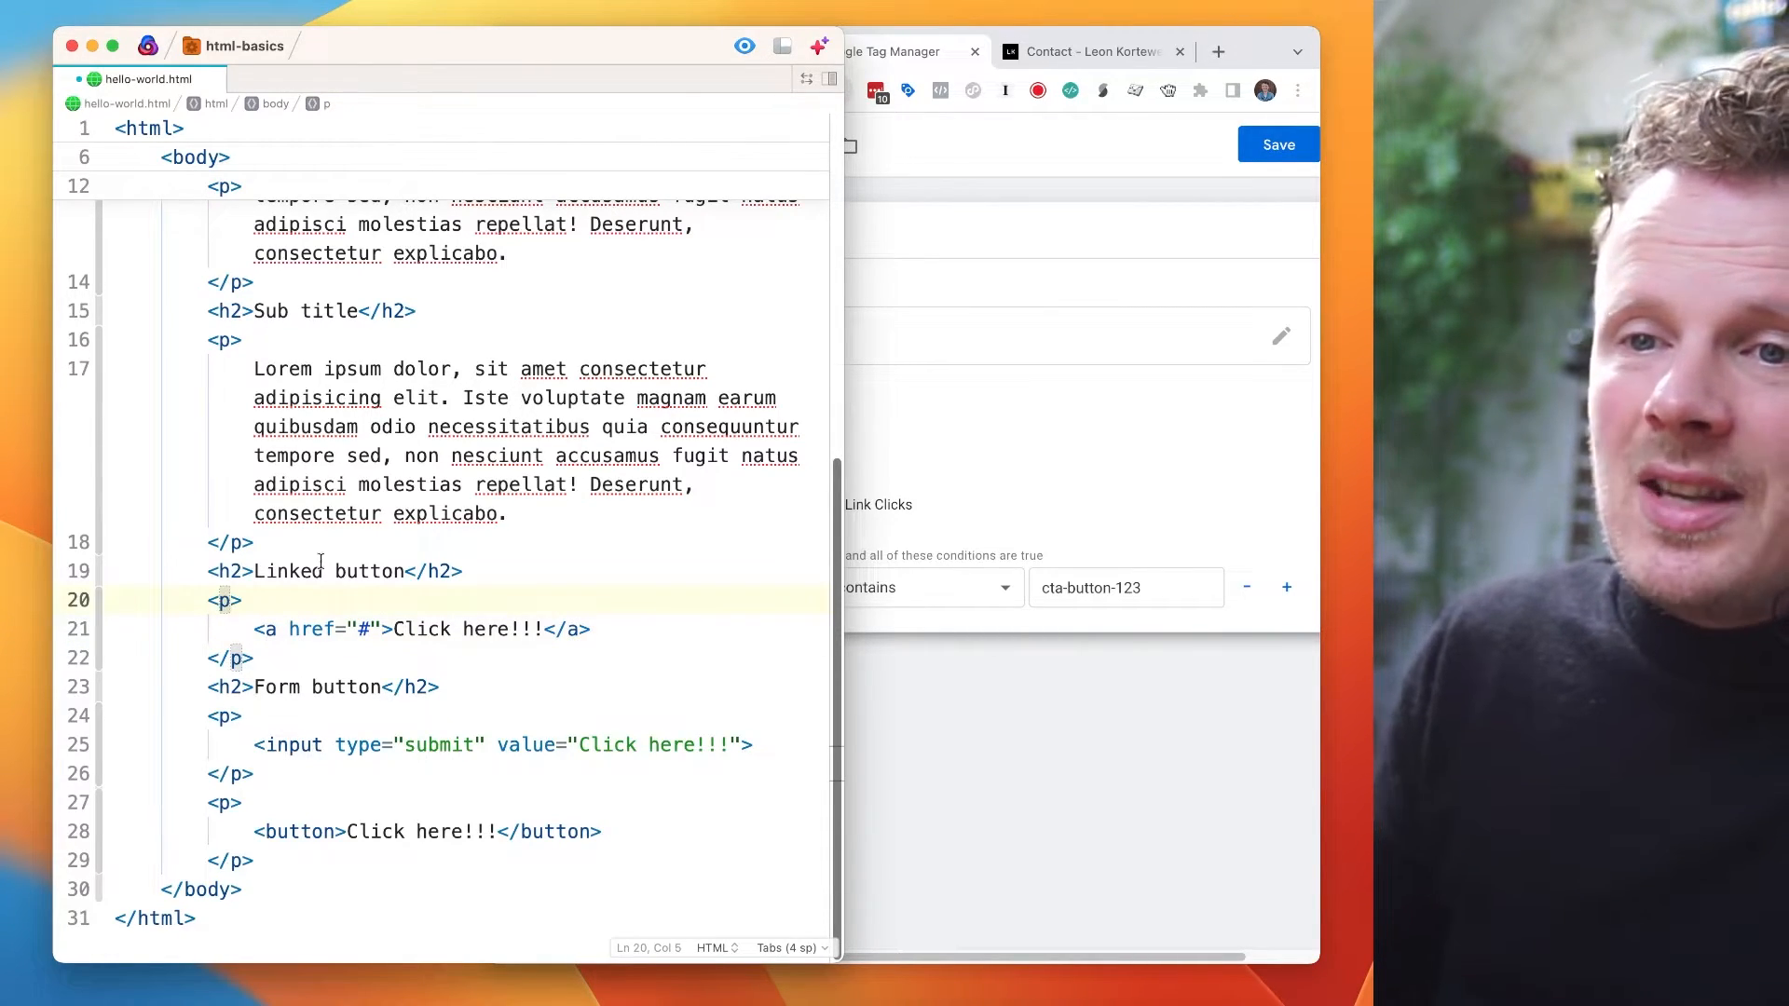
drag(256, 630, 624, 611)
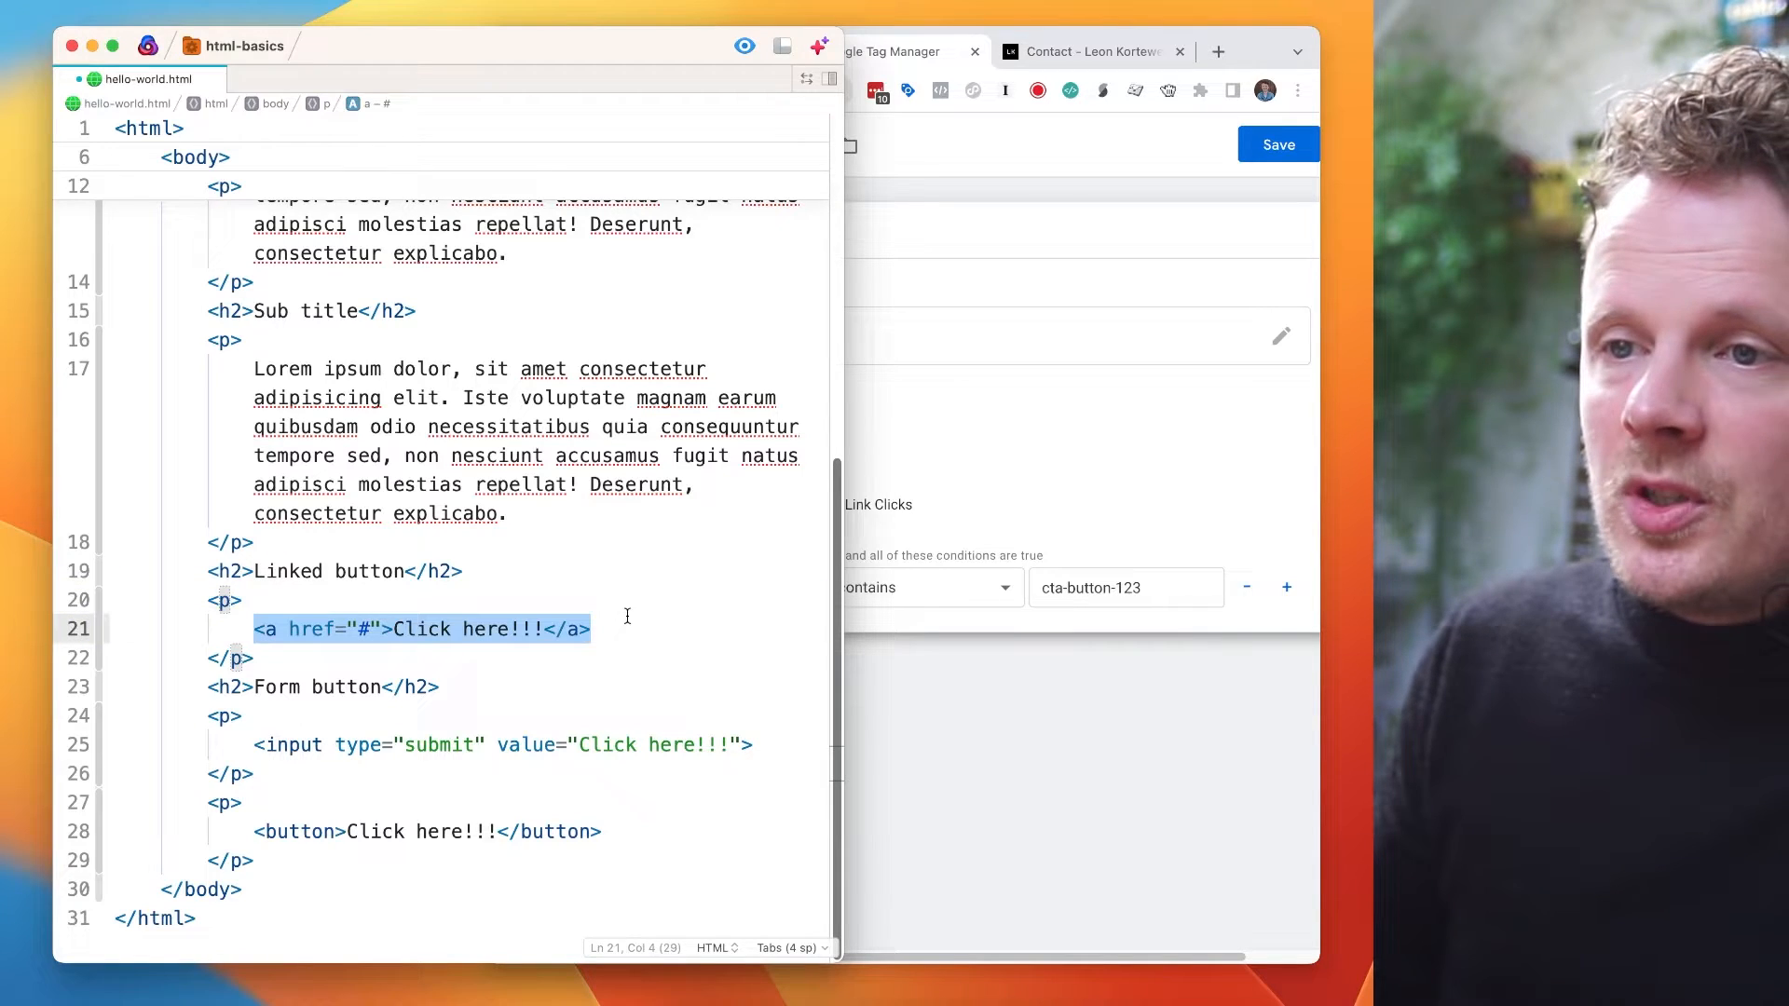
click(230, 600)
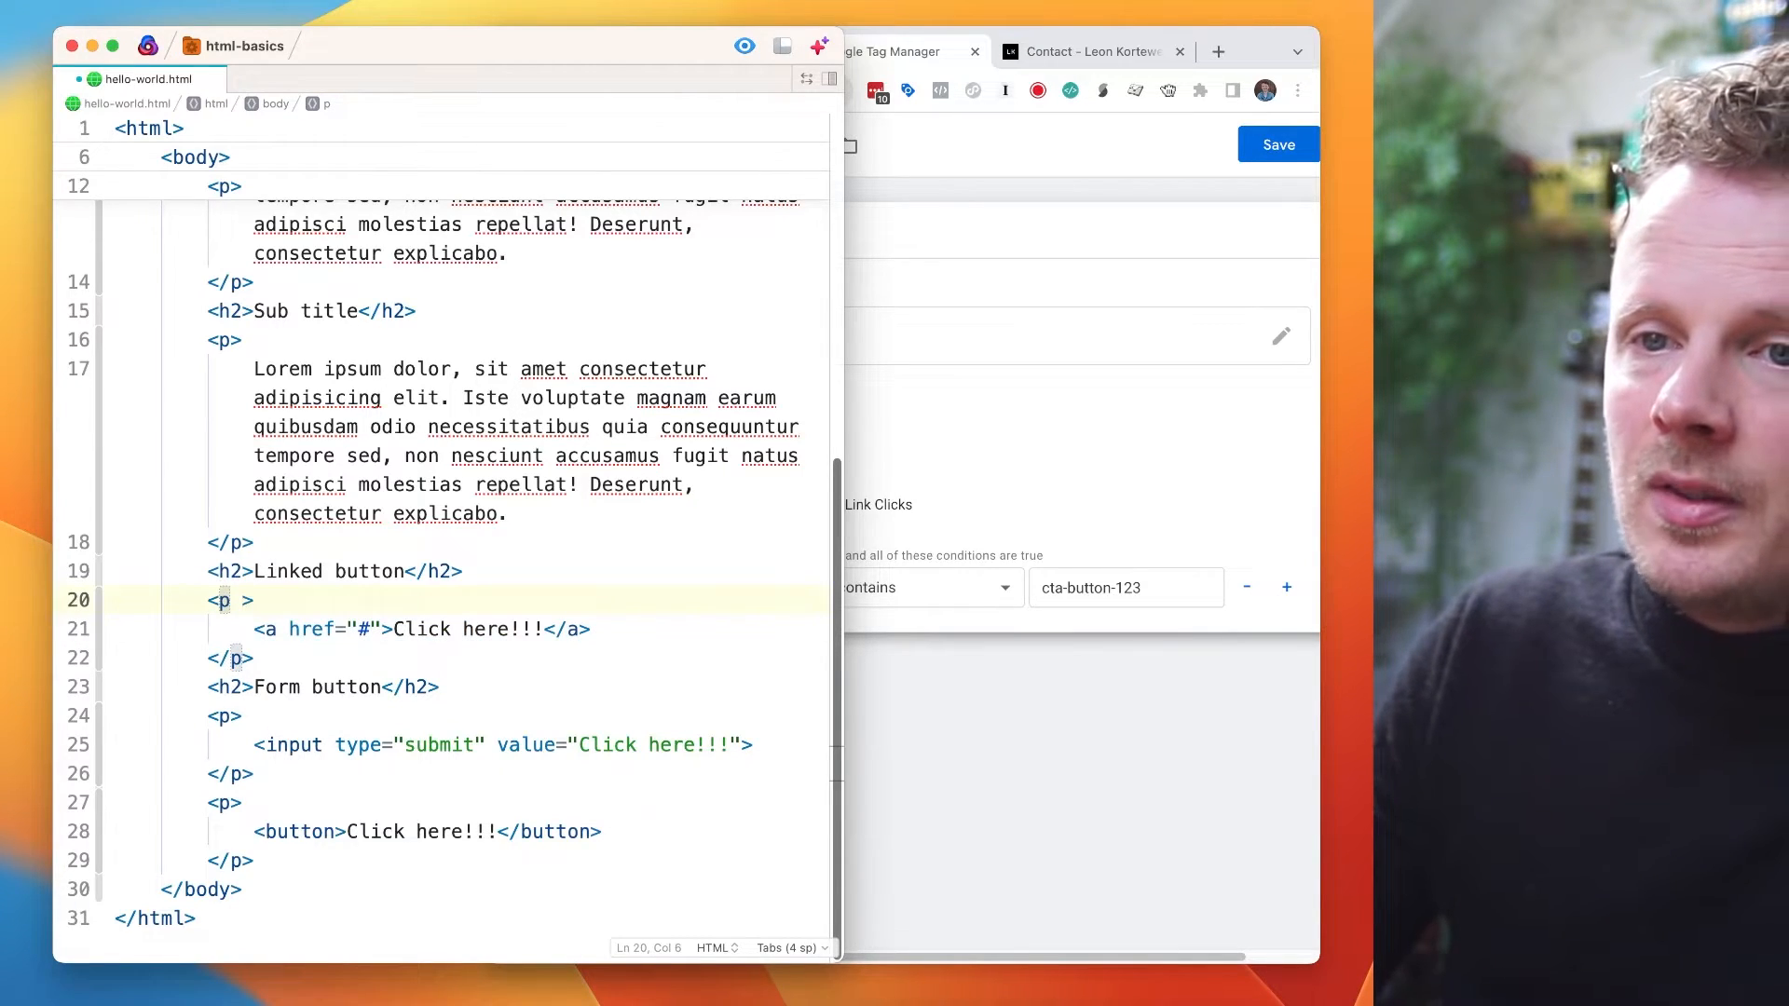
text(c)
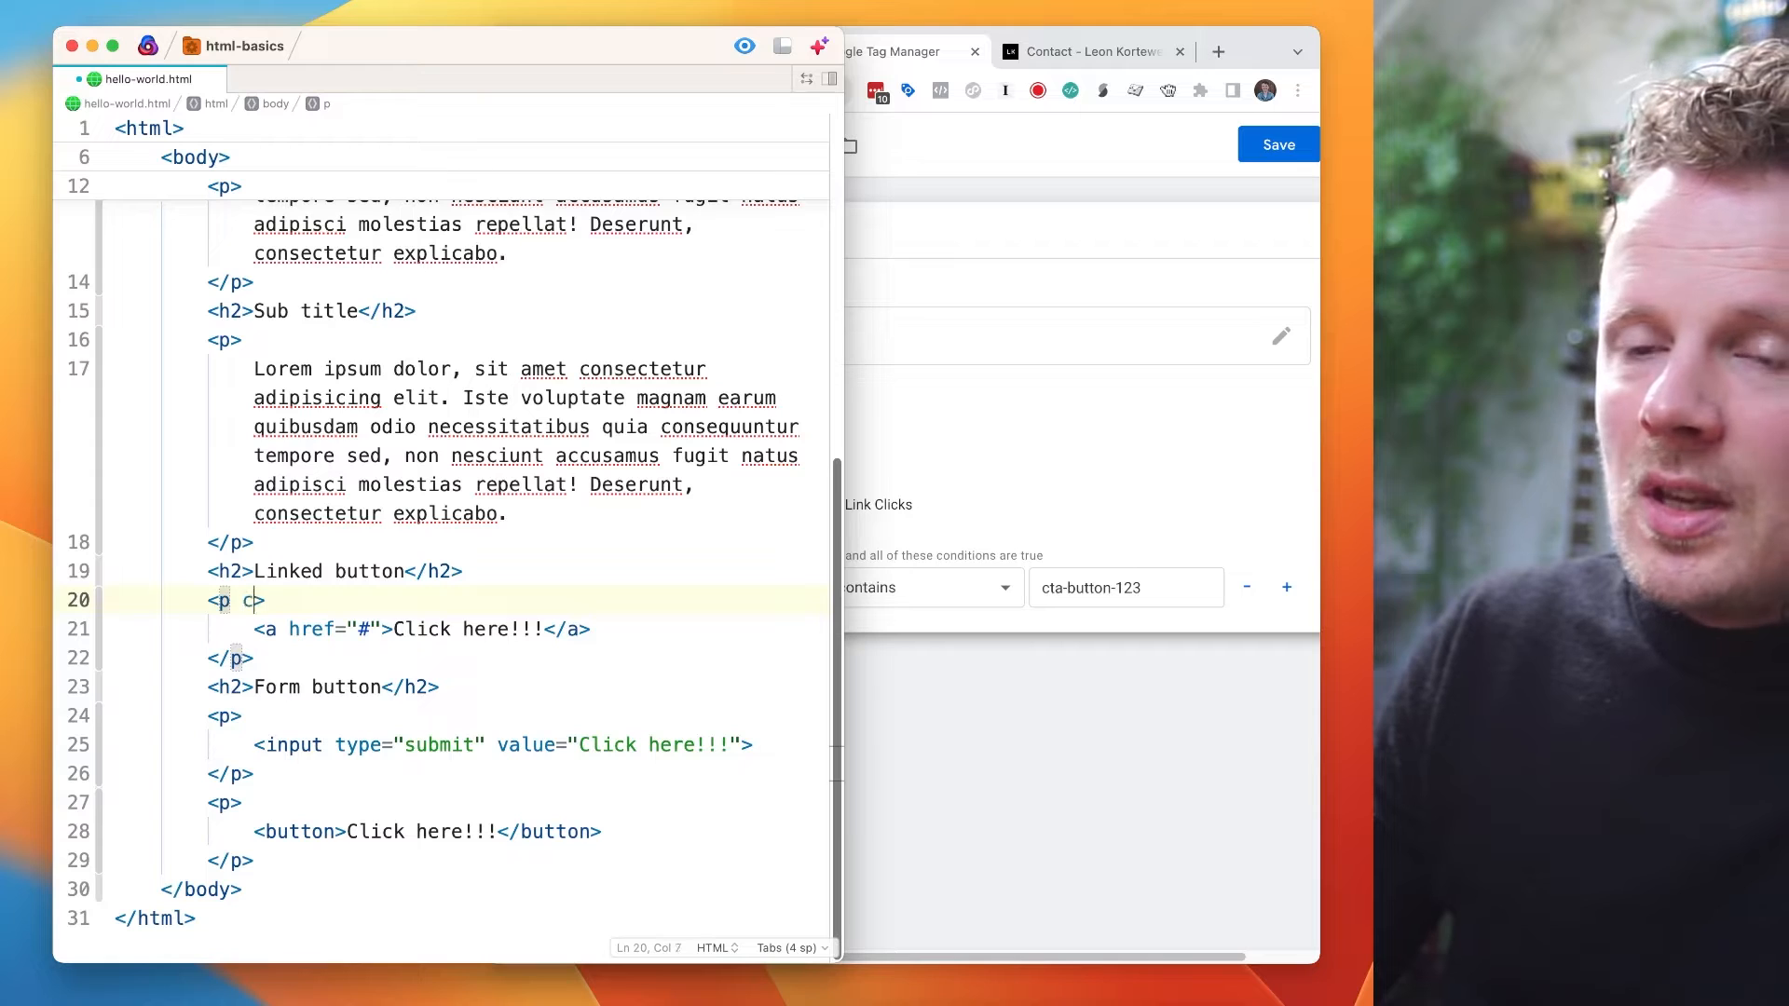
text(lass)
key(Return)
text(a)
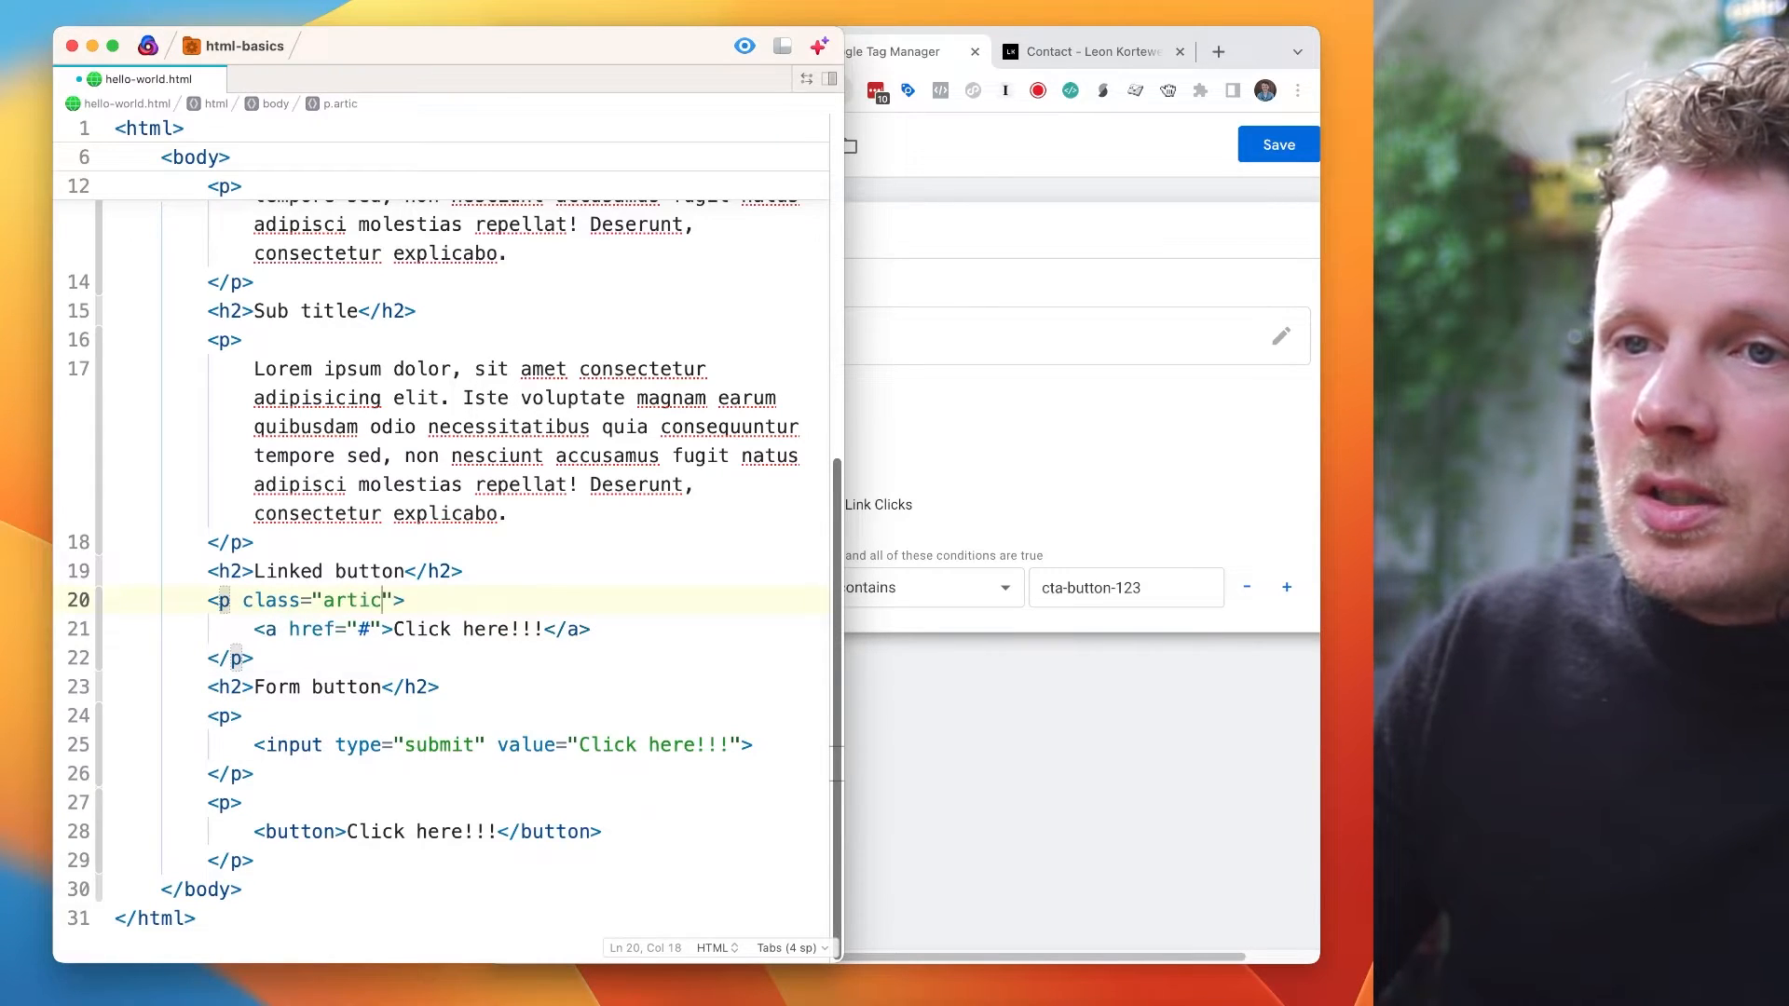
text(rticle)
- Insert an empty line above the link and change the wrapping article paragraph's tag to div
key(cmd+Right)
key(Return)
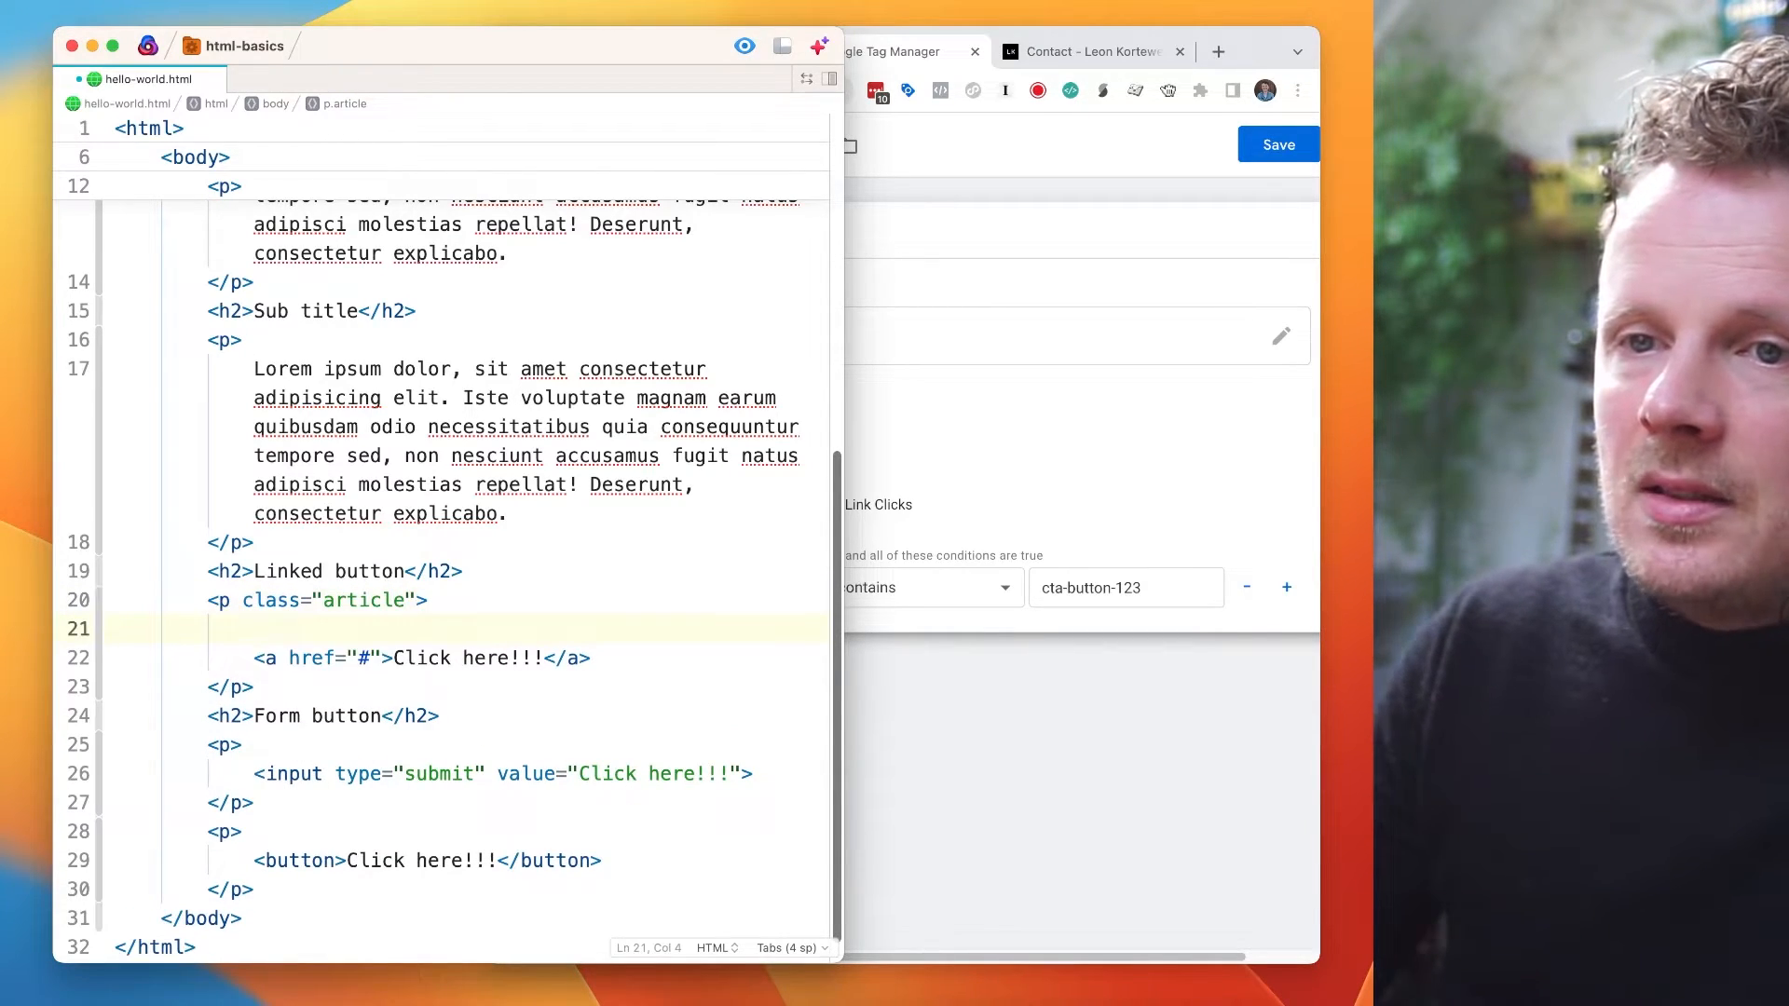
double_click(224, 600)
text(div)
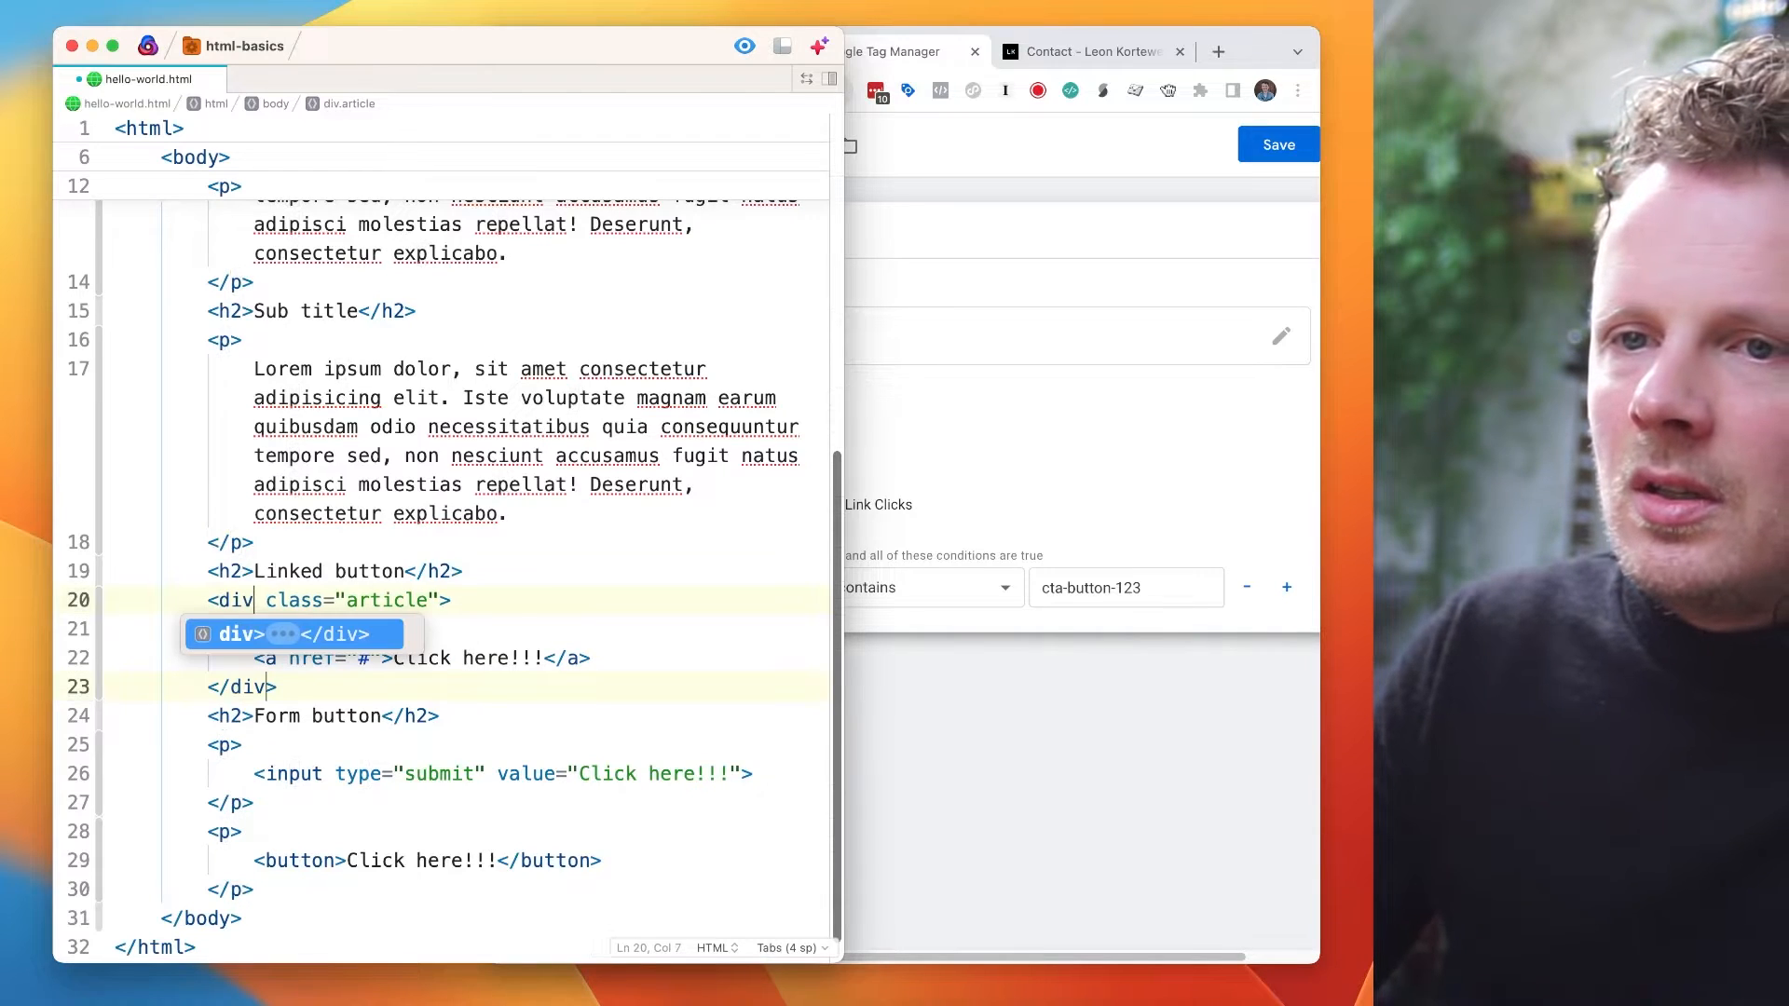
click(356, 493)
- Insert an h3 heading reading "article title" as the first element inside the article div
click(231, 606)
key(Down)
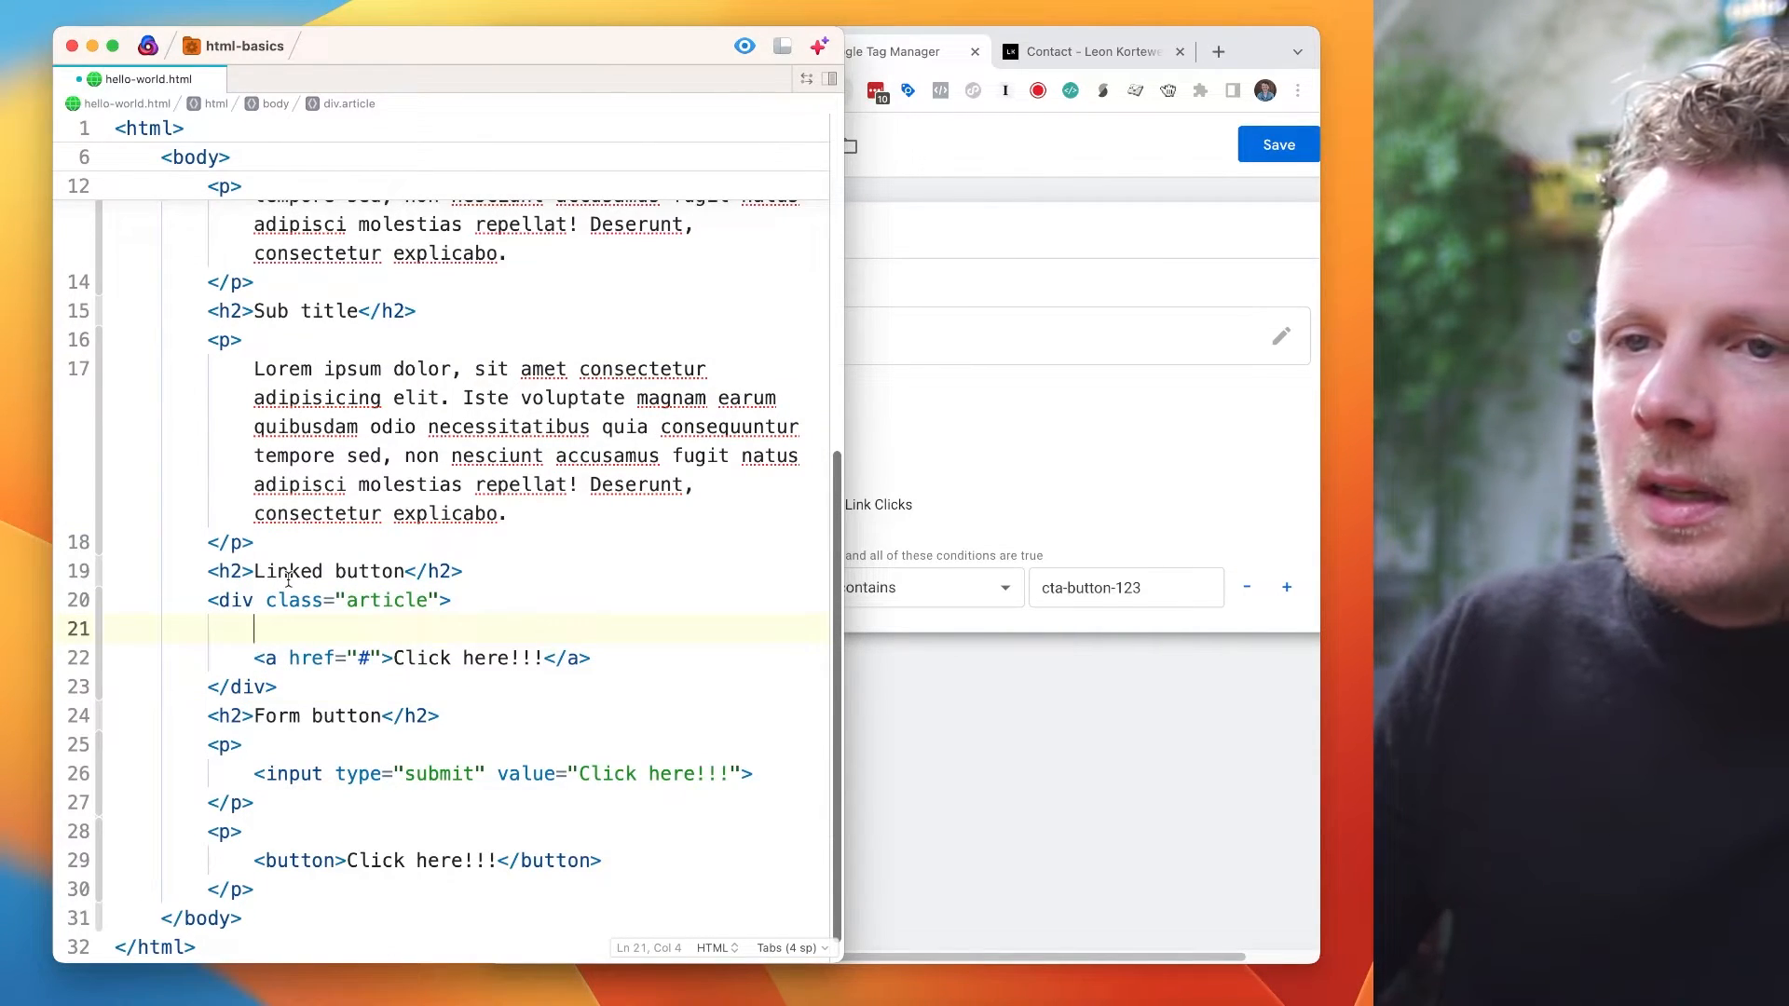
text(h3)
key(Tab)
text(title)
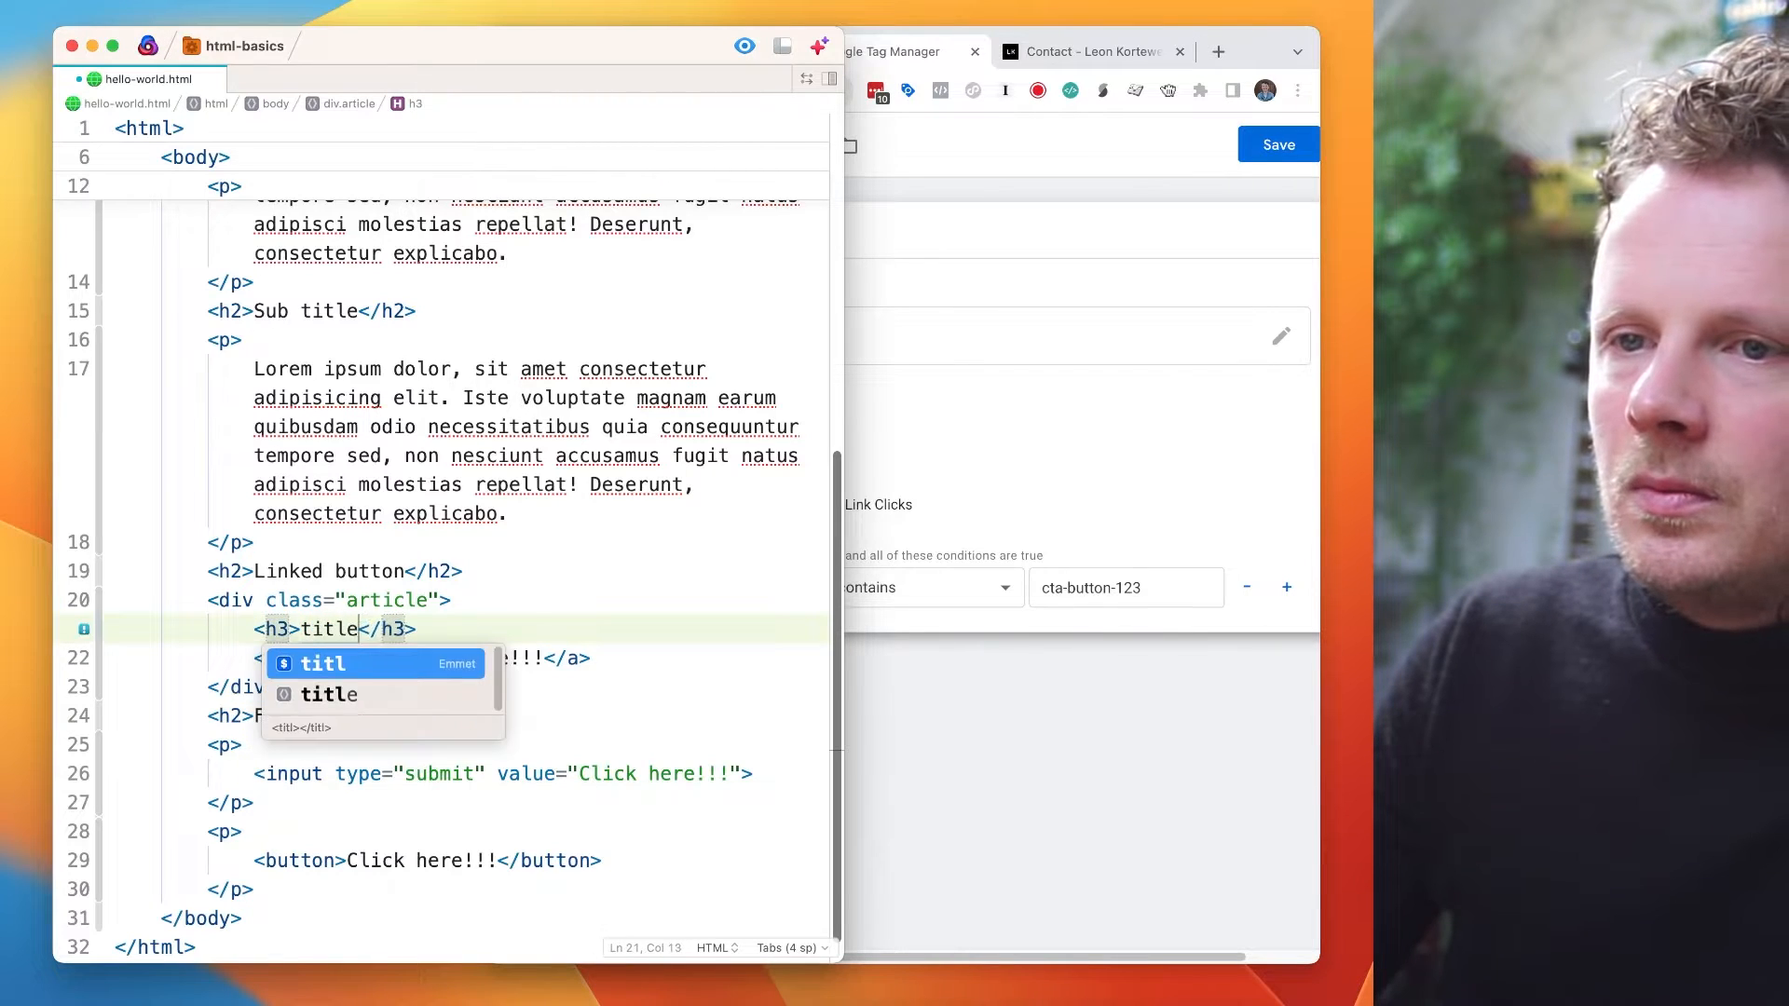
key(alt+Left)
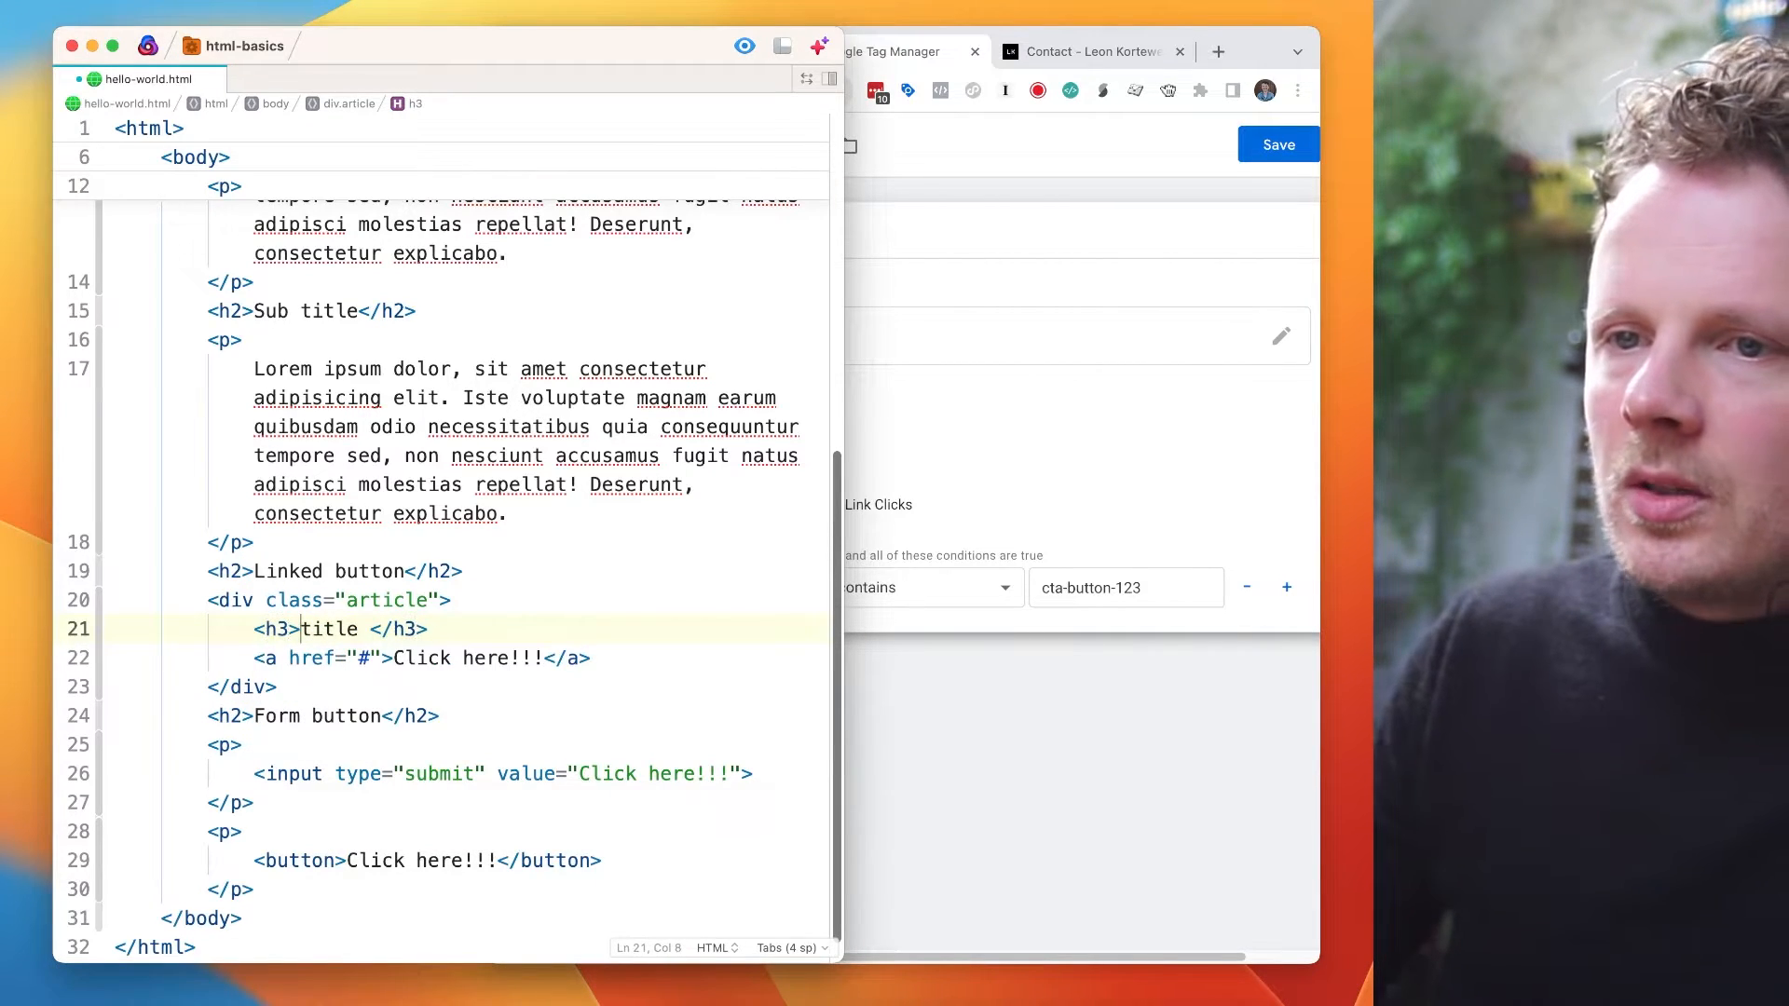
text(article)
key(super+Right)
click(487, 629)
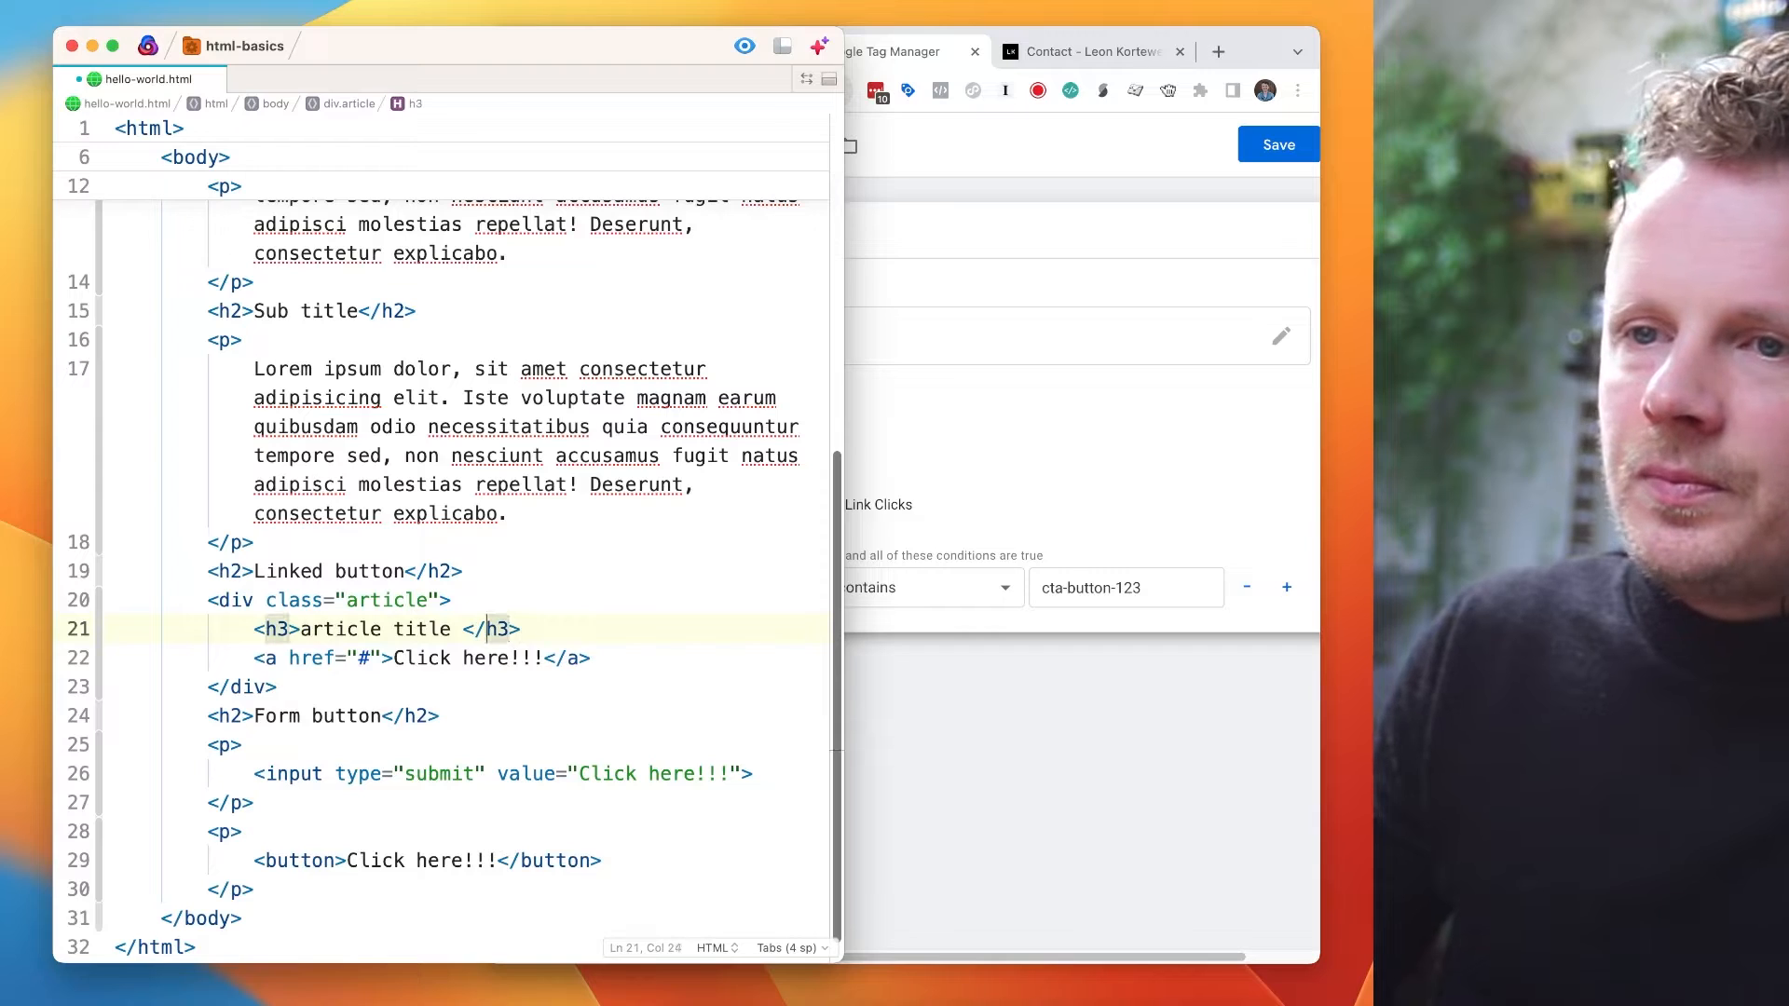
key(Left)
key(BackSpace)
key(super+Right)
- Add a paragraph reading "introduction..." between the article title heading and the link, and save the file
key(Return)
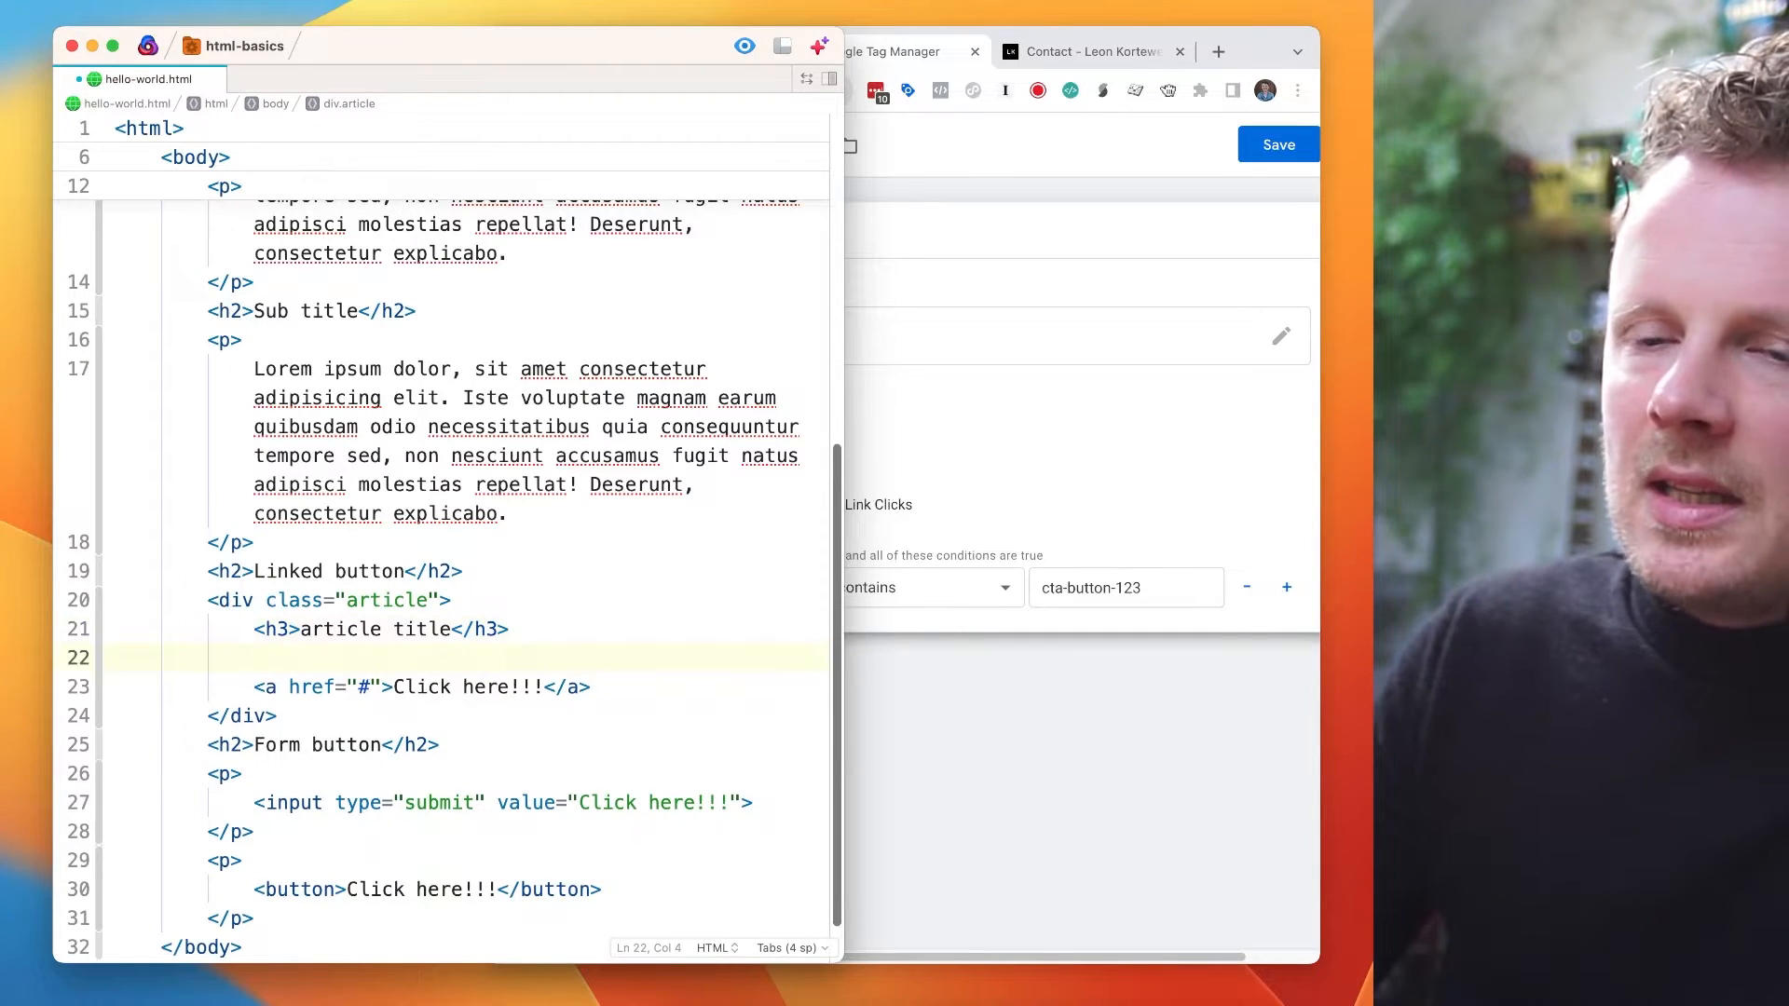
text(p)
key(Tab)
text(introduction...)
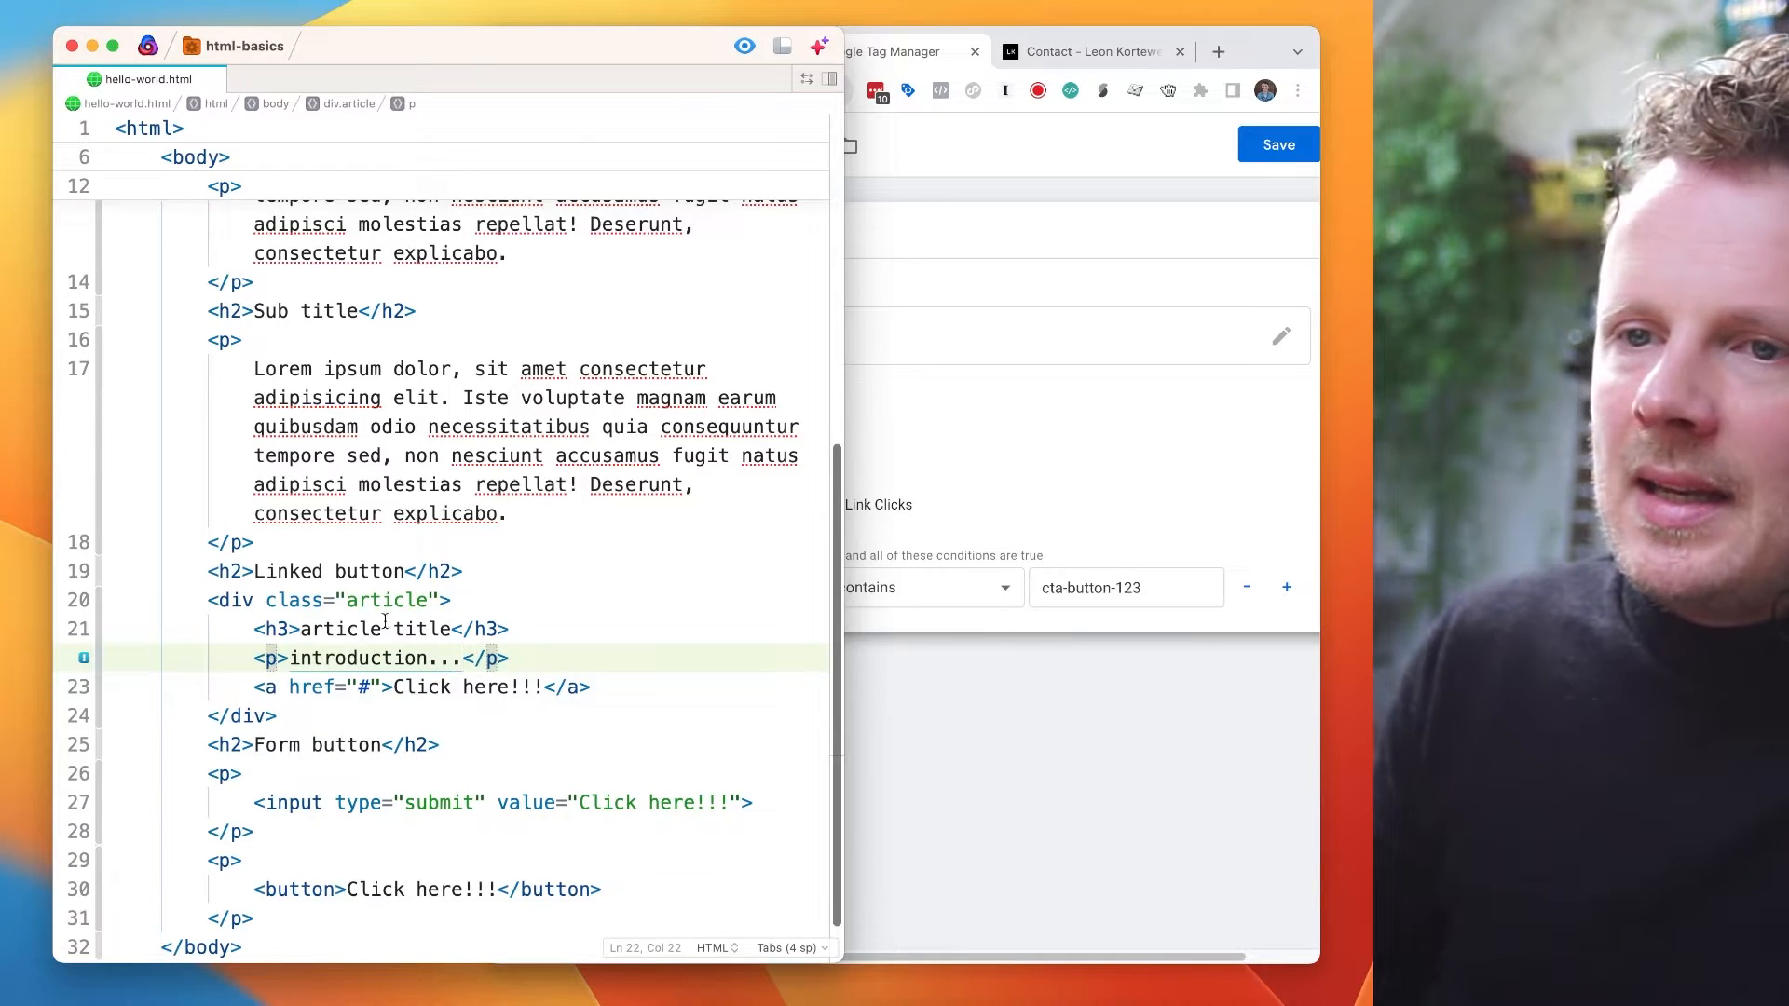
- Highlight the link's href attribute and the opening div tag with the article class
double_click(296, 688)
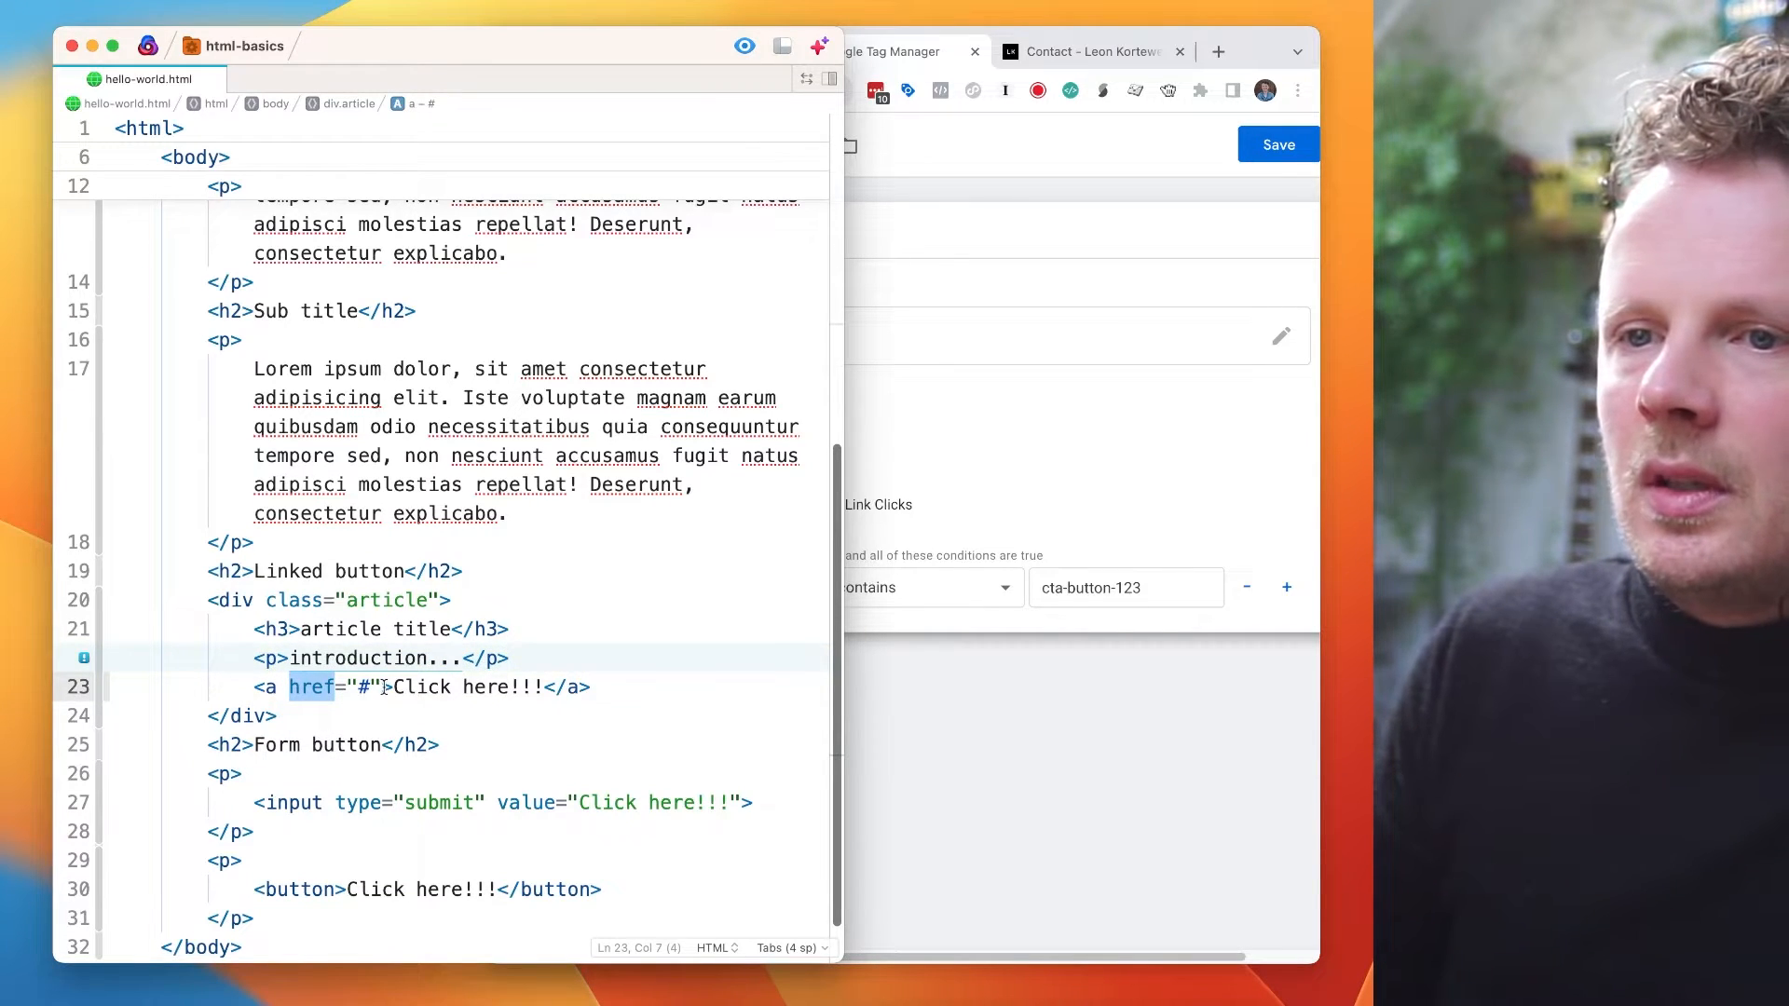
click(385, 687)
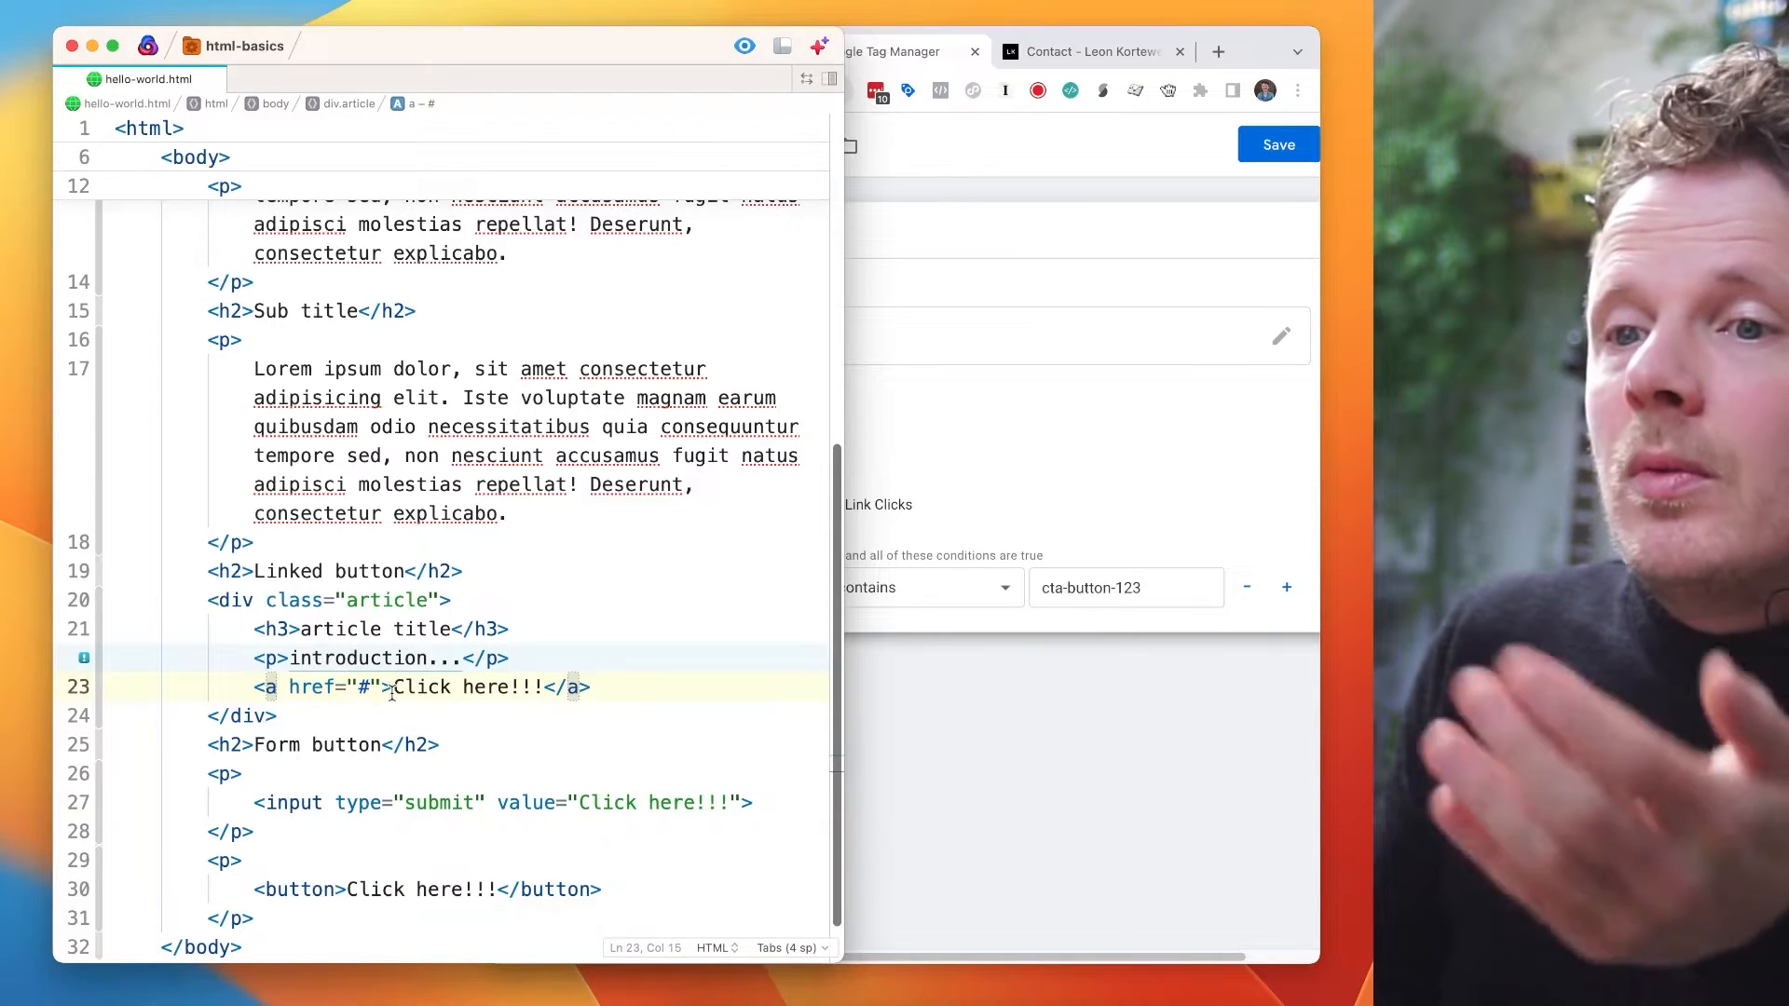
triple_click(327, 598)
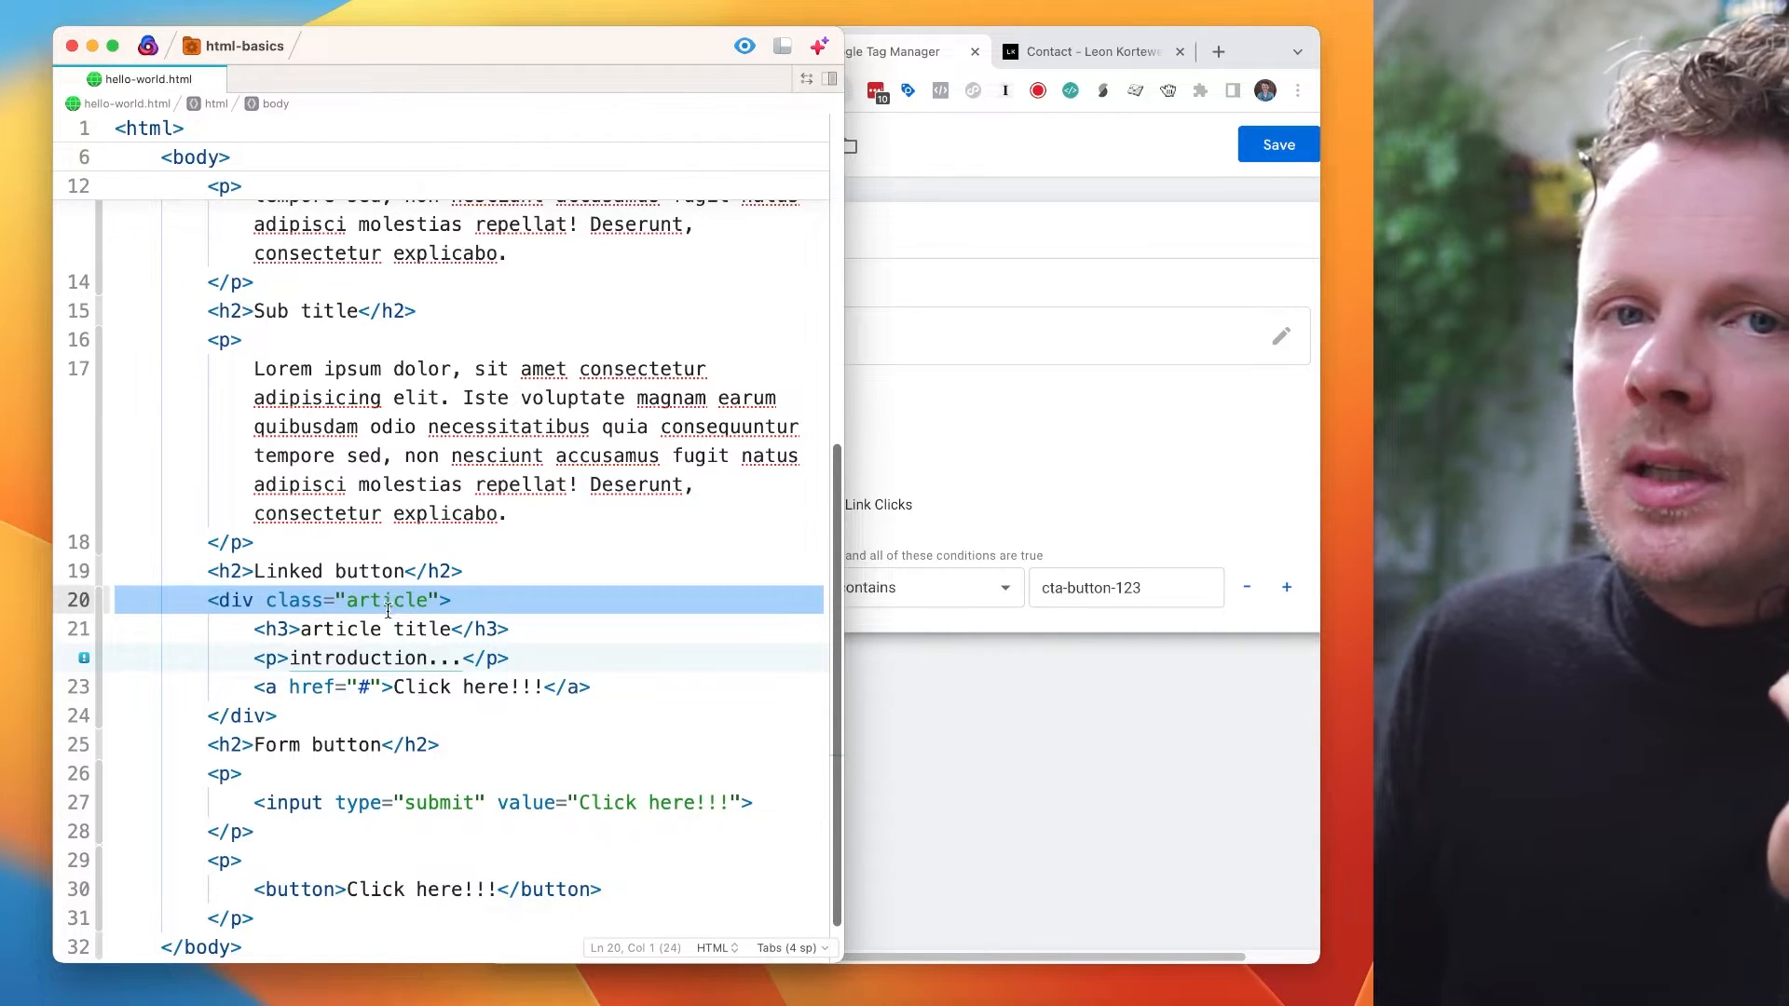
- Highlight "input type" in the submit element under Form button, and view the form buttons on the Hello world page in the browser
scroll(389, 610, down, 2)
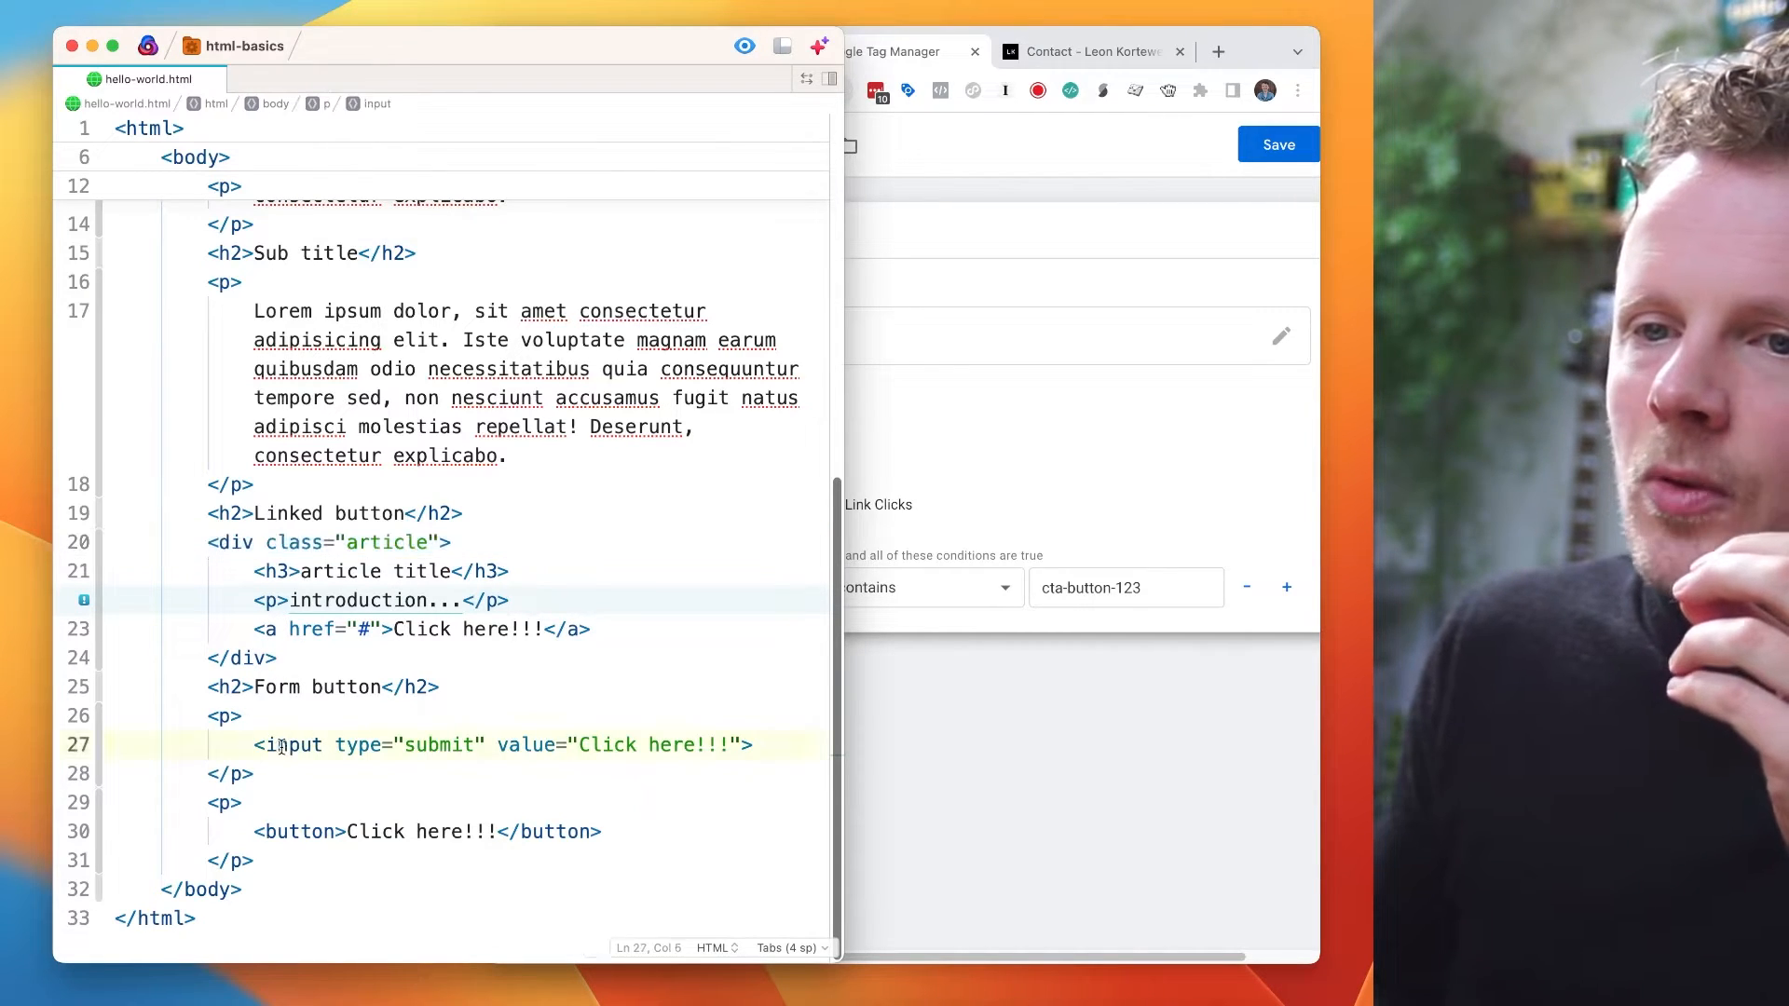
drag(265, 745, 383, 744)
click(953, 338)
click(699, 47)
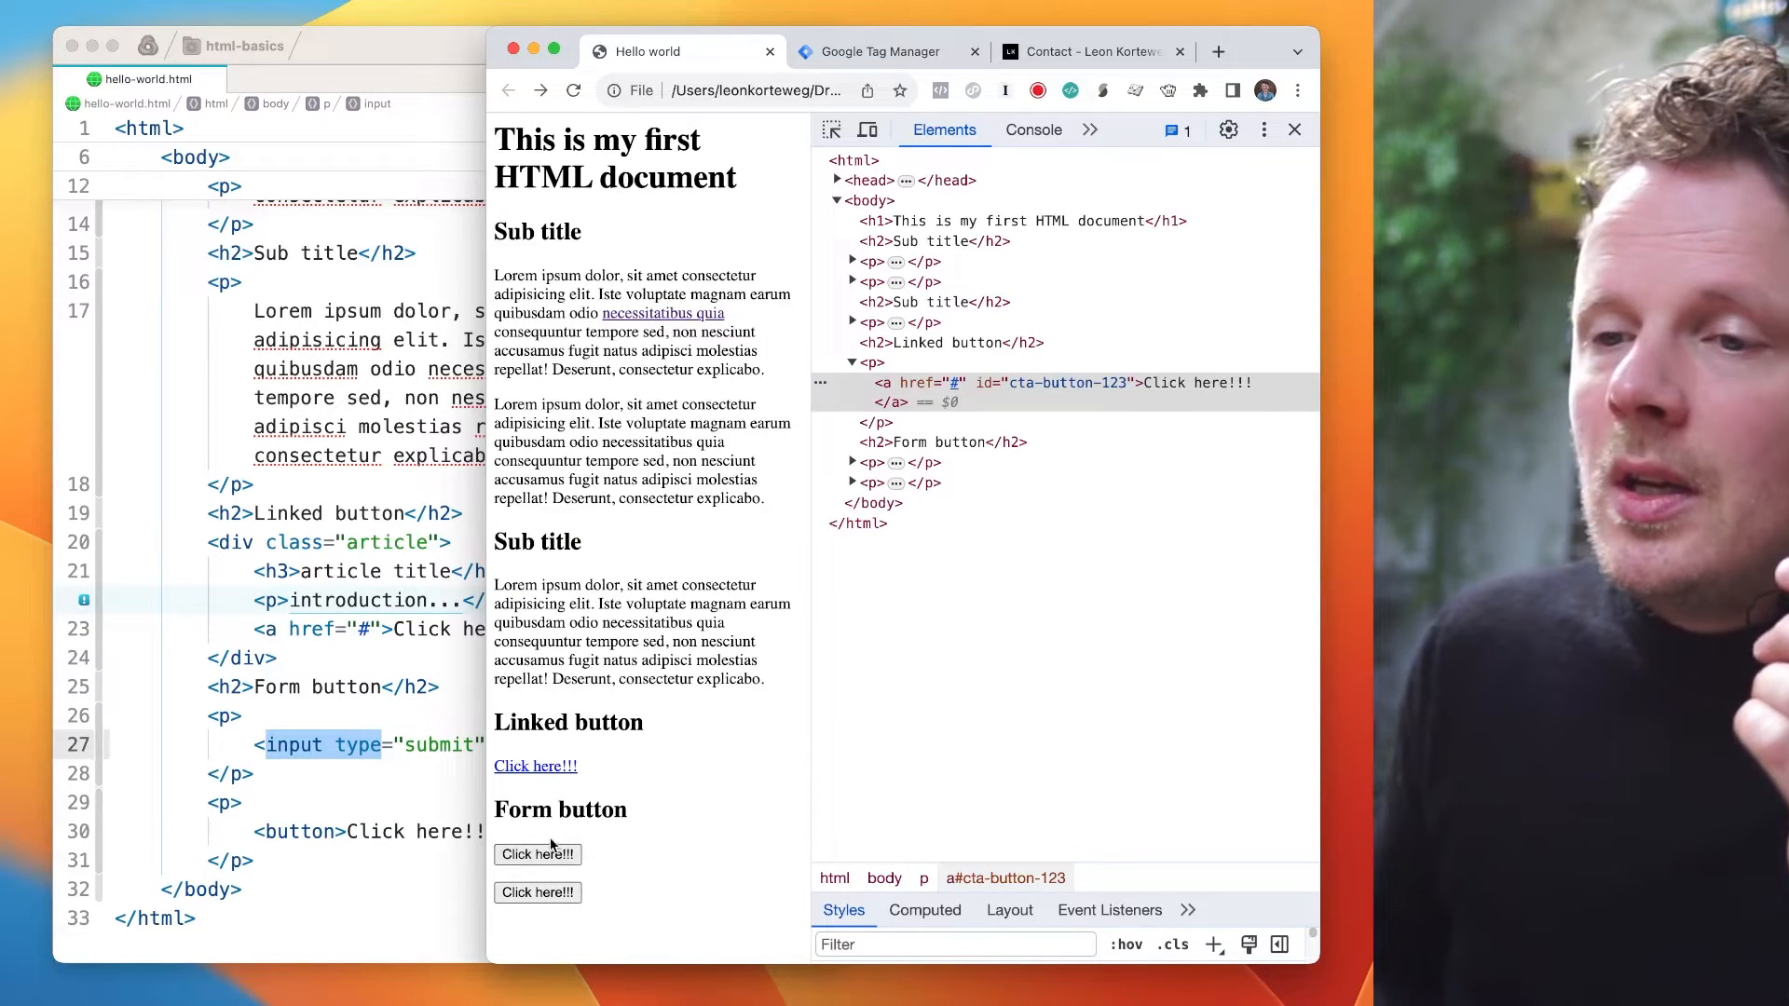
- Open the trigger type choices for Click - Linked Buttons in Google Tag Manager, and highlight the link's opening a tag in the HTML file
click(830, 56)
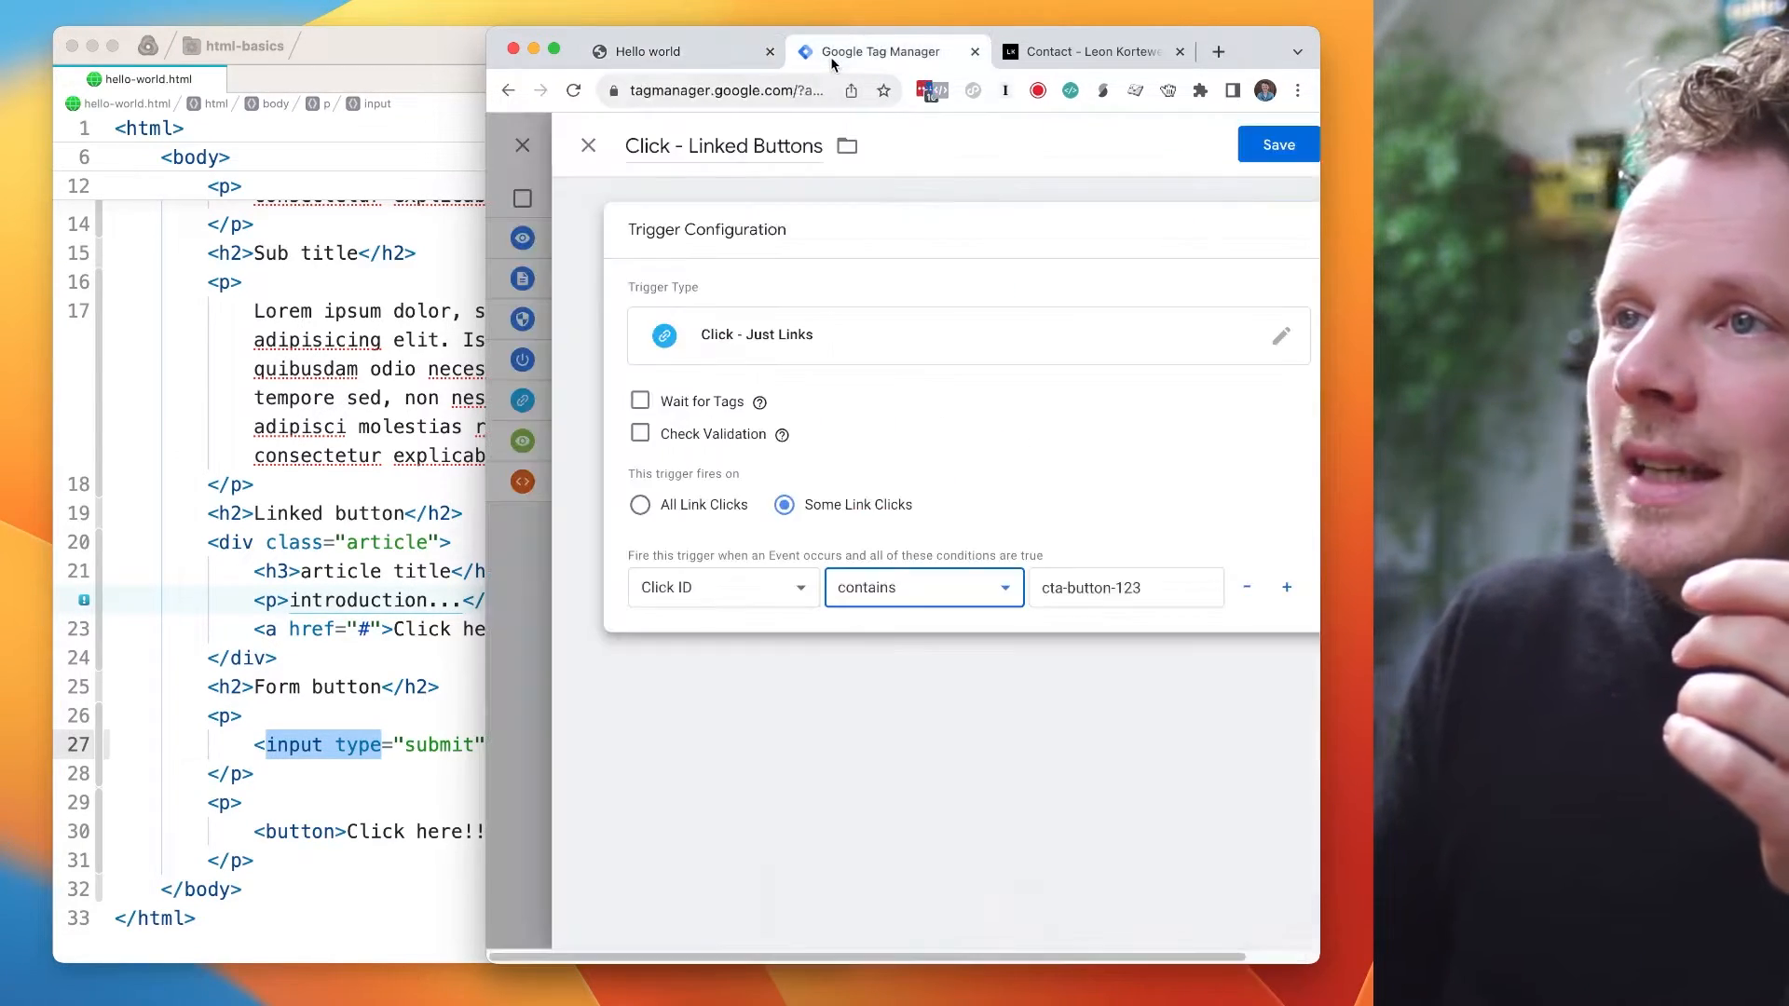
click(758, 351)
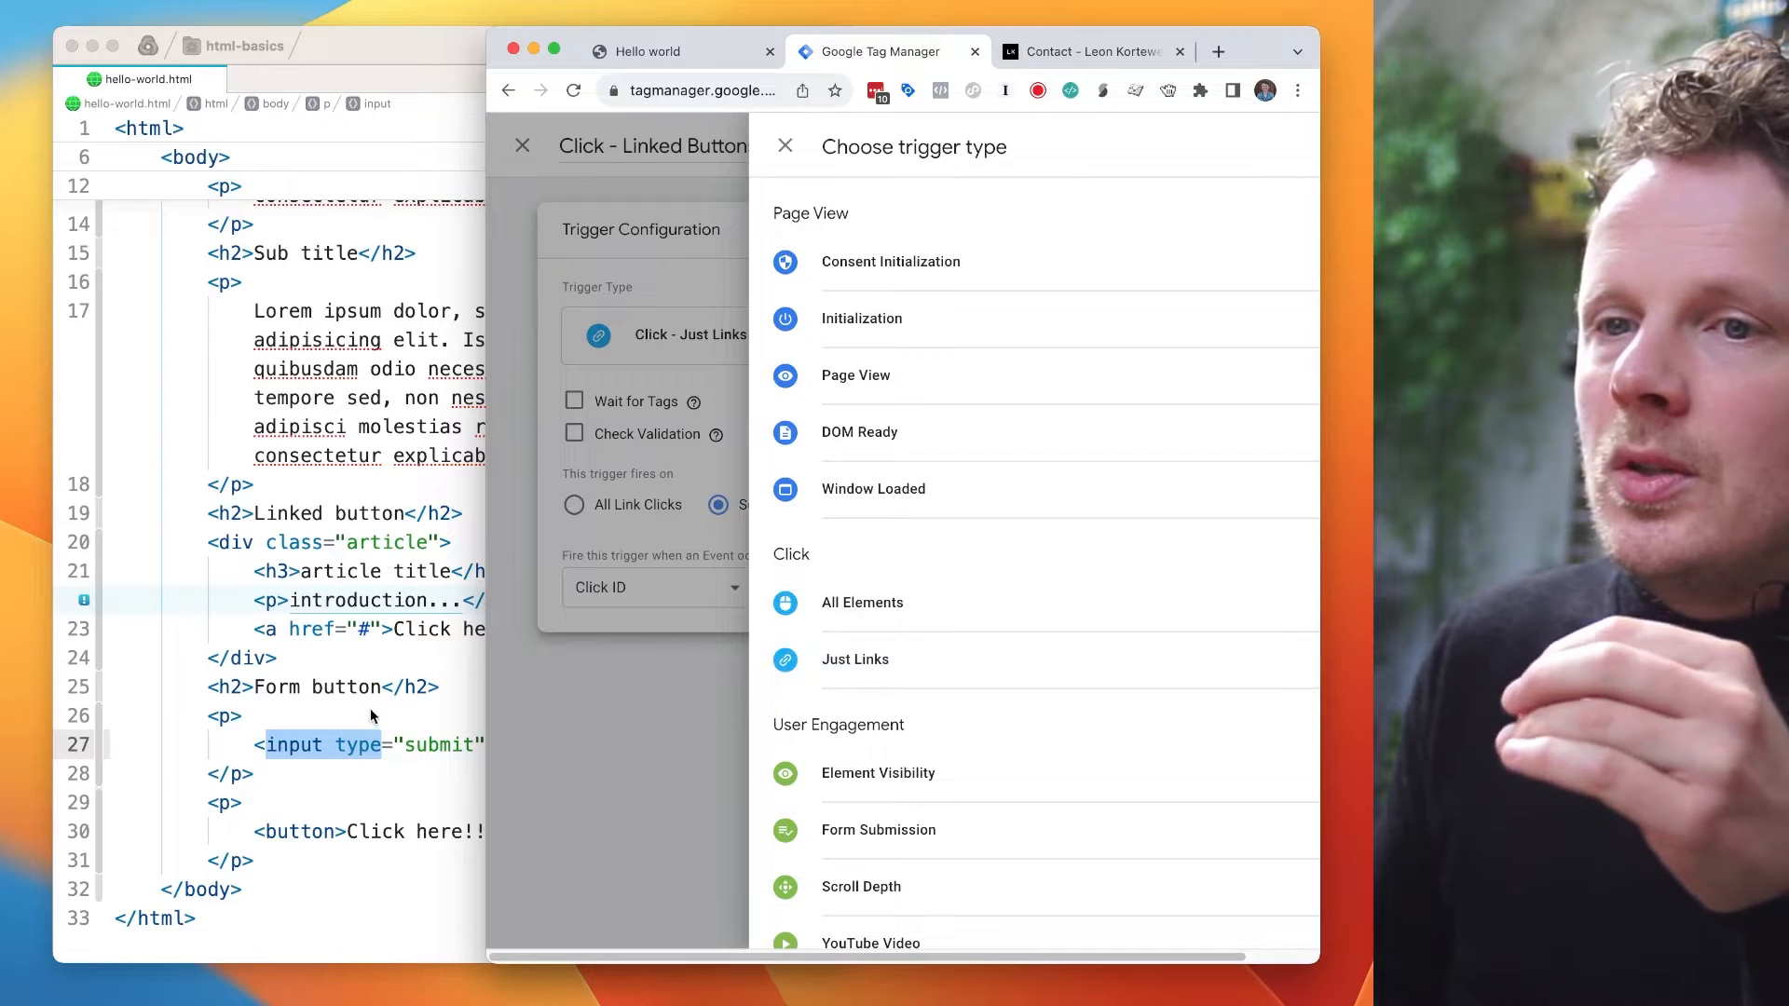
click(371, 708)
drag(255, 629, 393, 631)
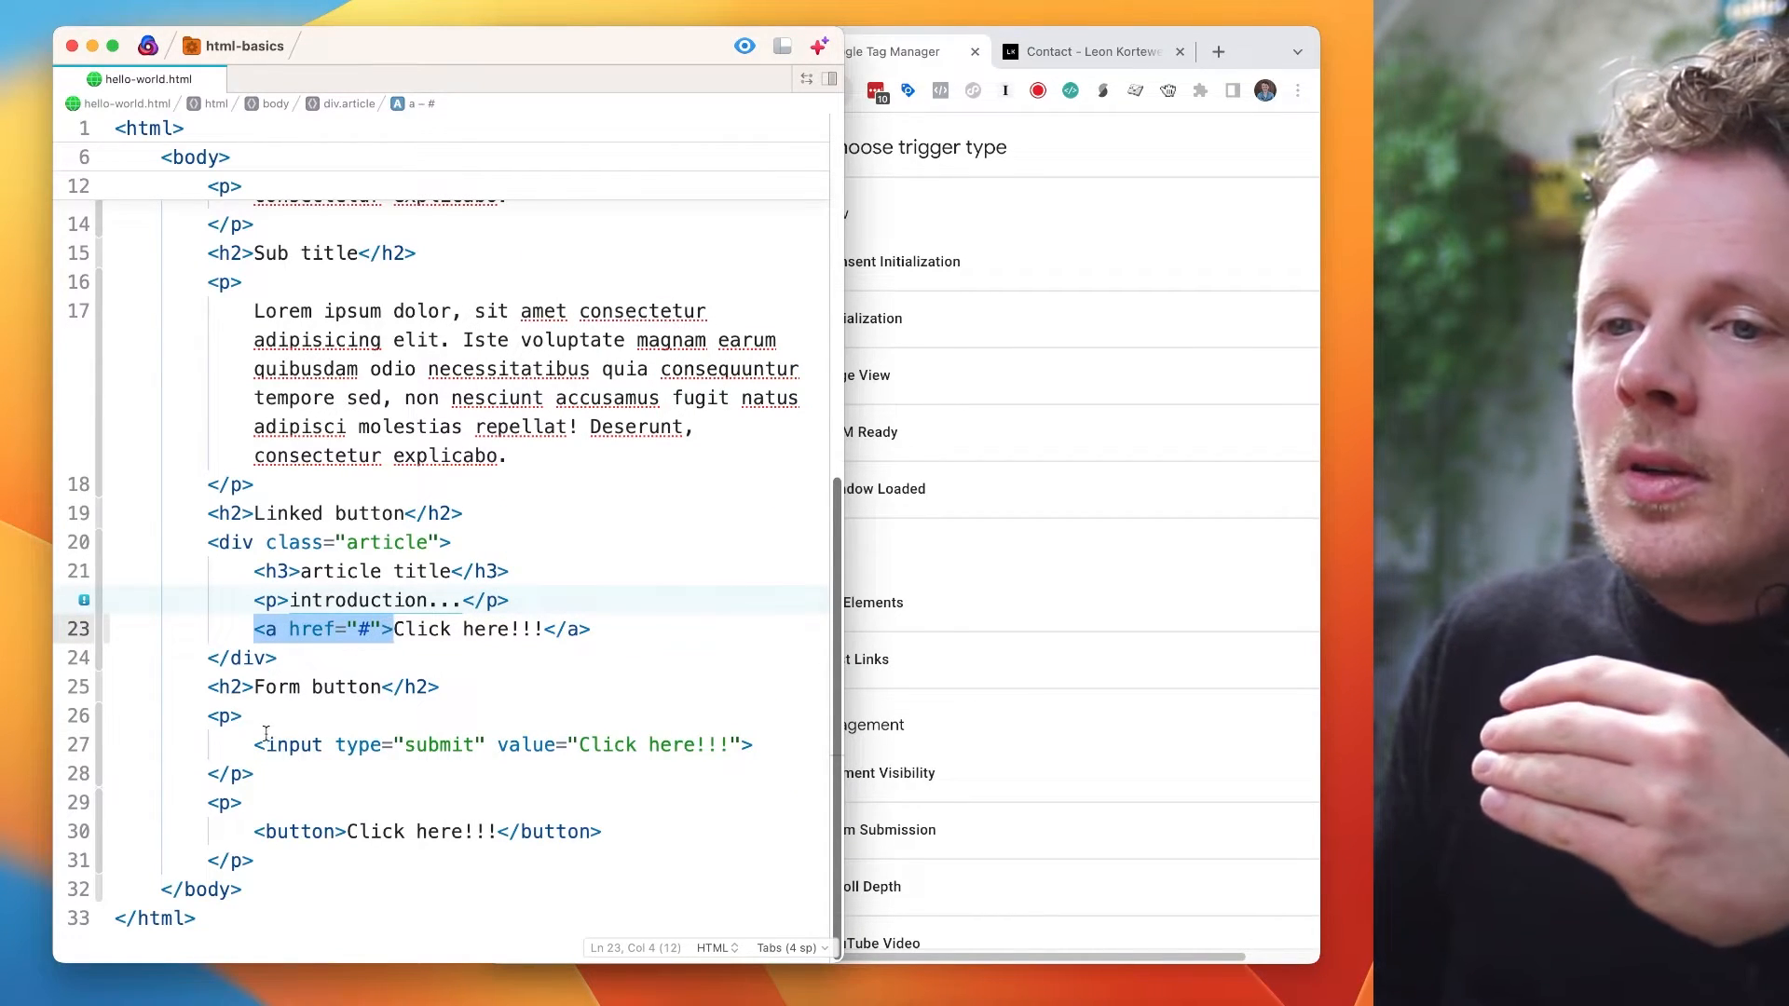
- Change the Click - Linked Buttons trigger type to Click - All Elements and have it fire on some clicks
click(334, 745)
click(961, 584)
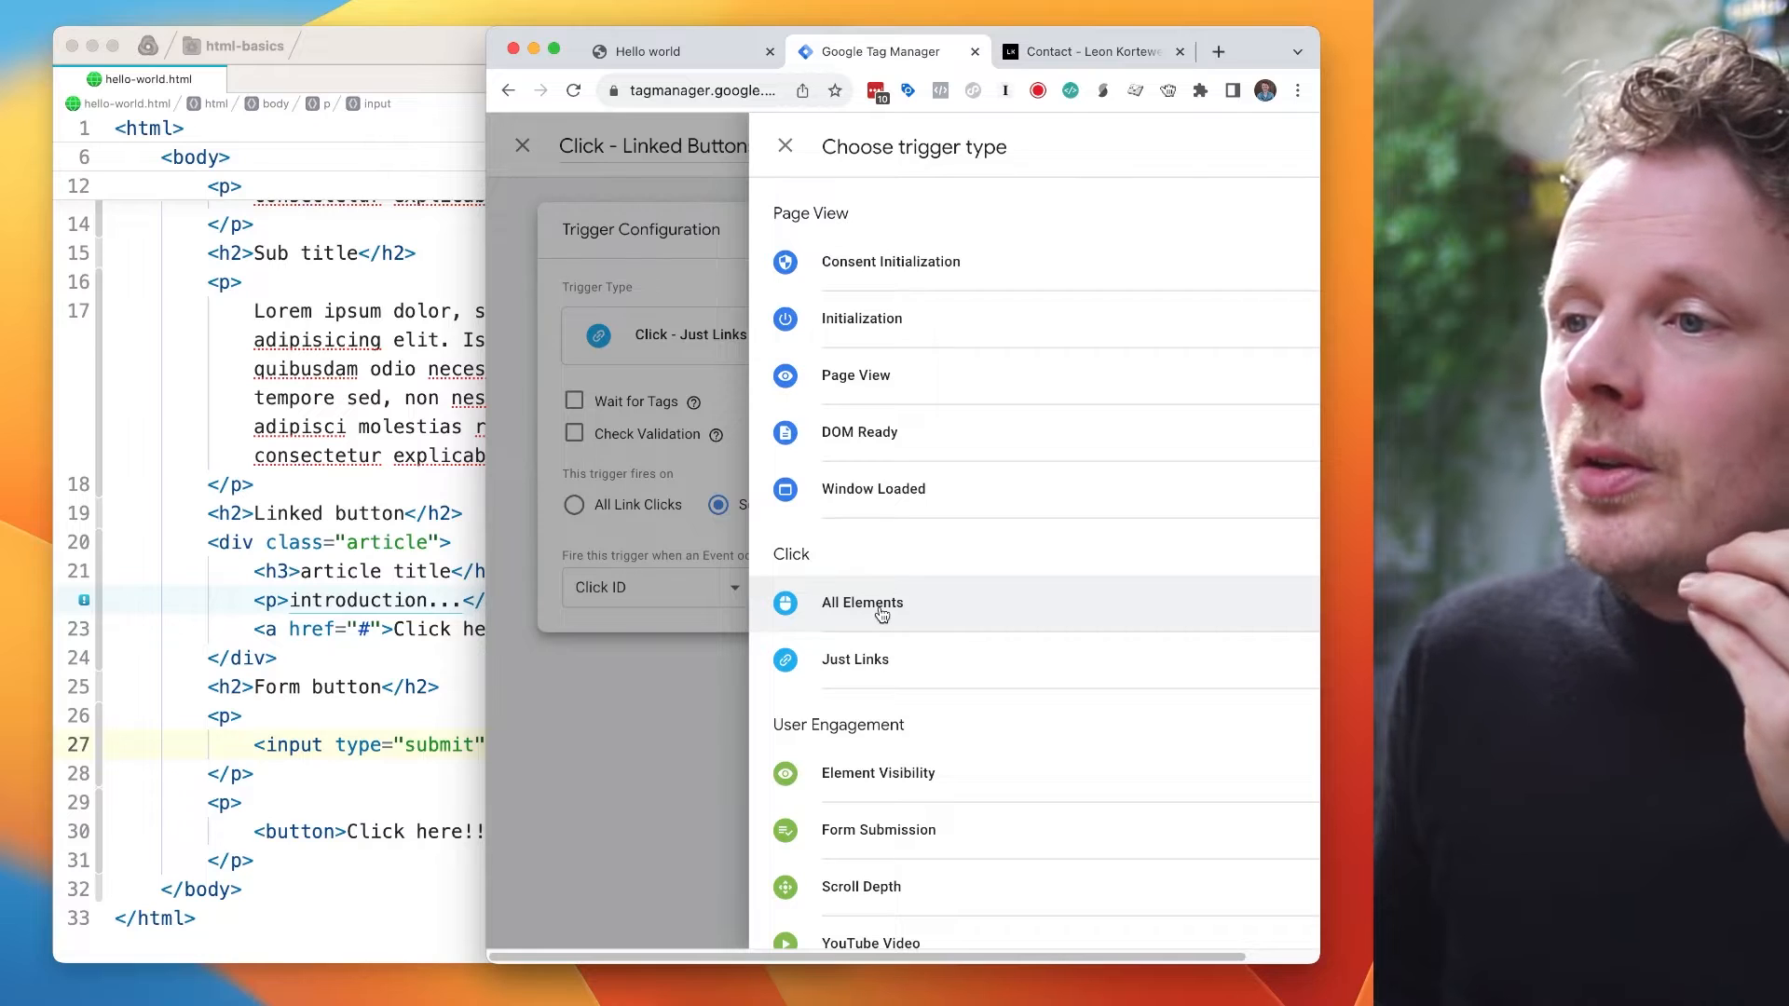
click(877, 611)
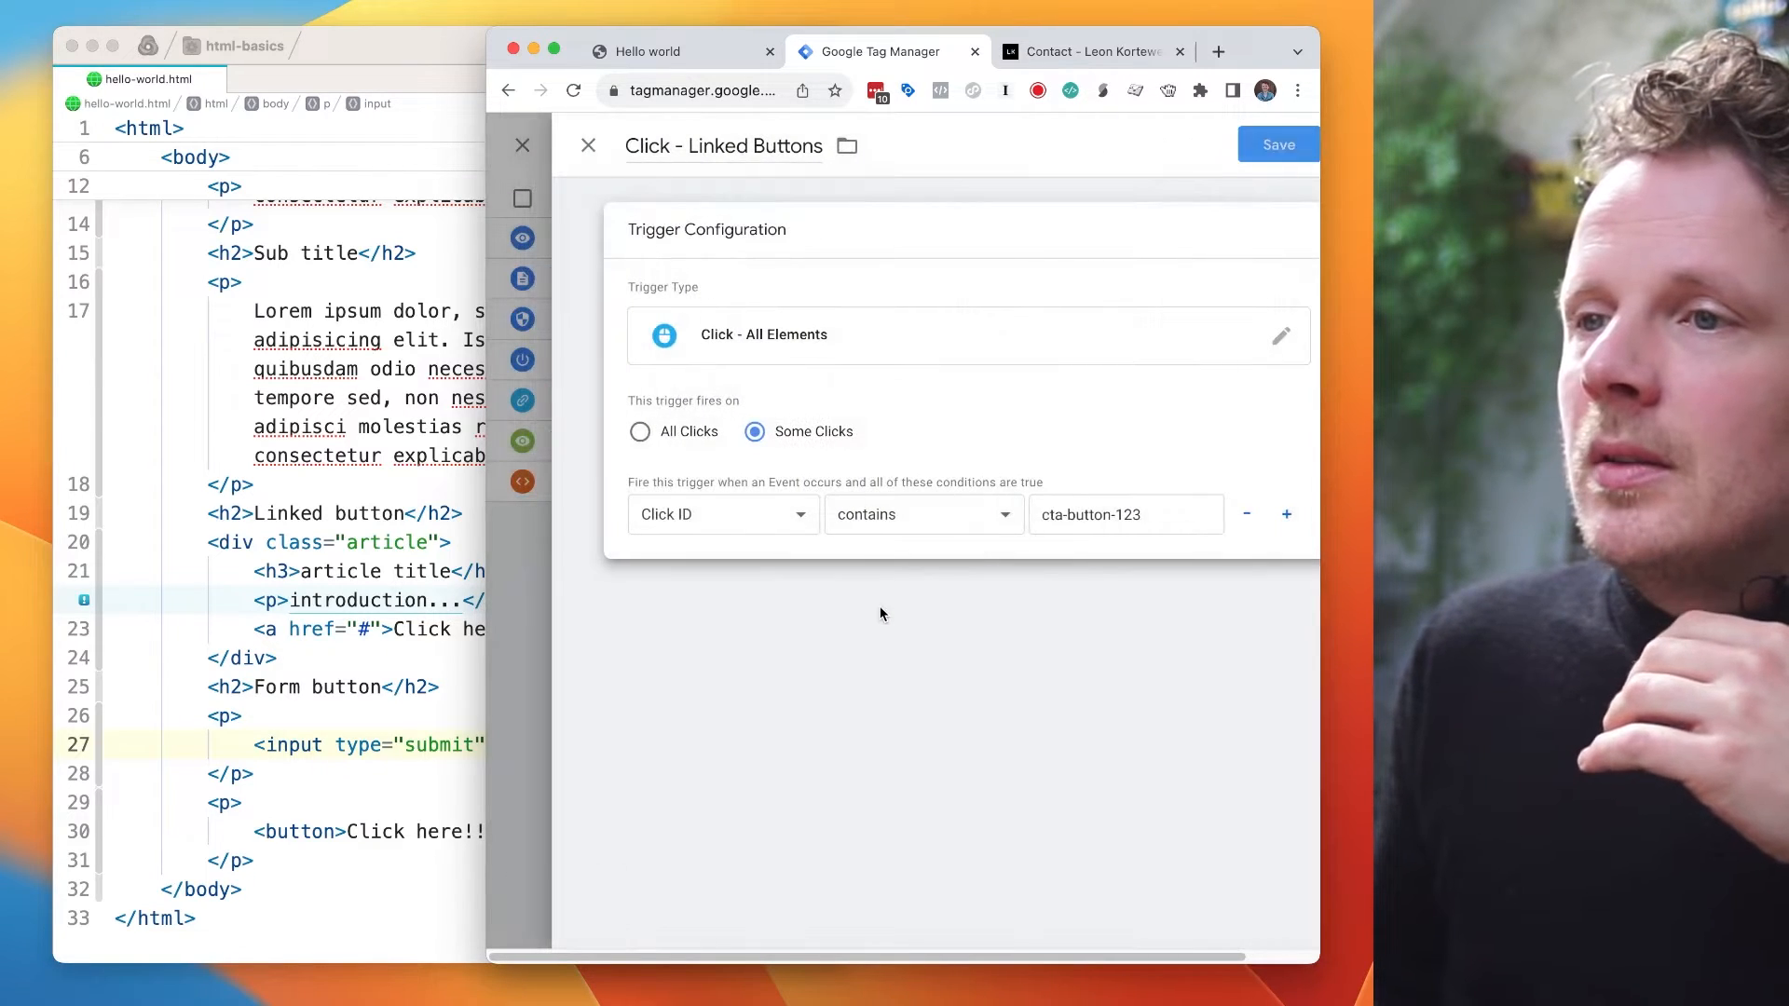
click(674, 434)
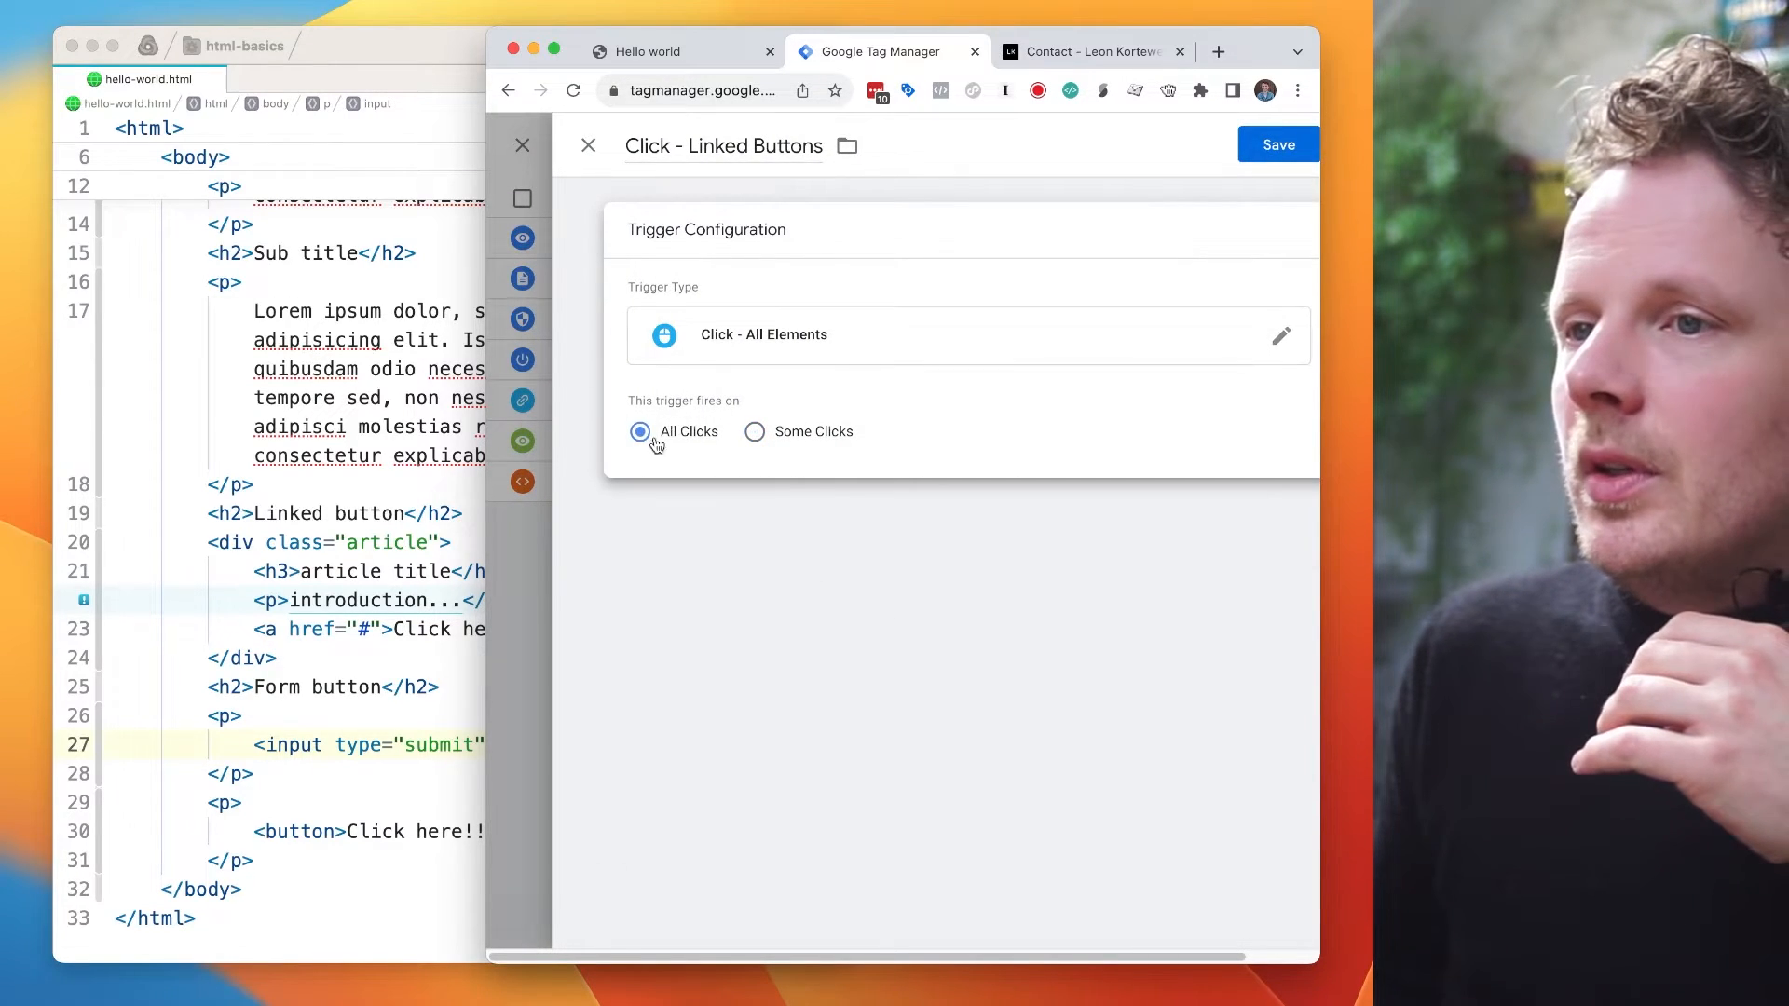
click(788, 432)
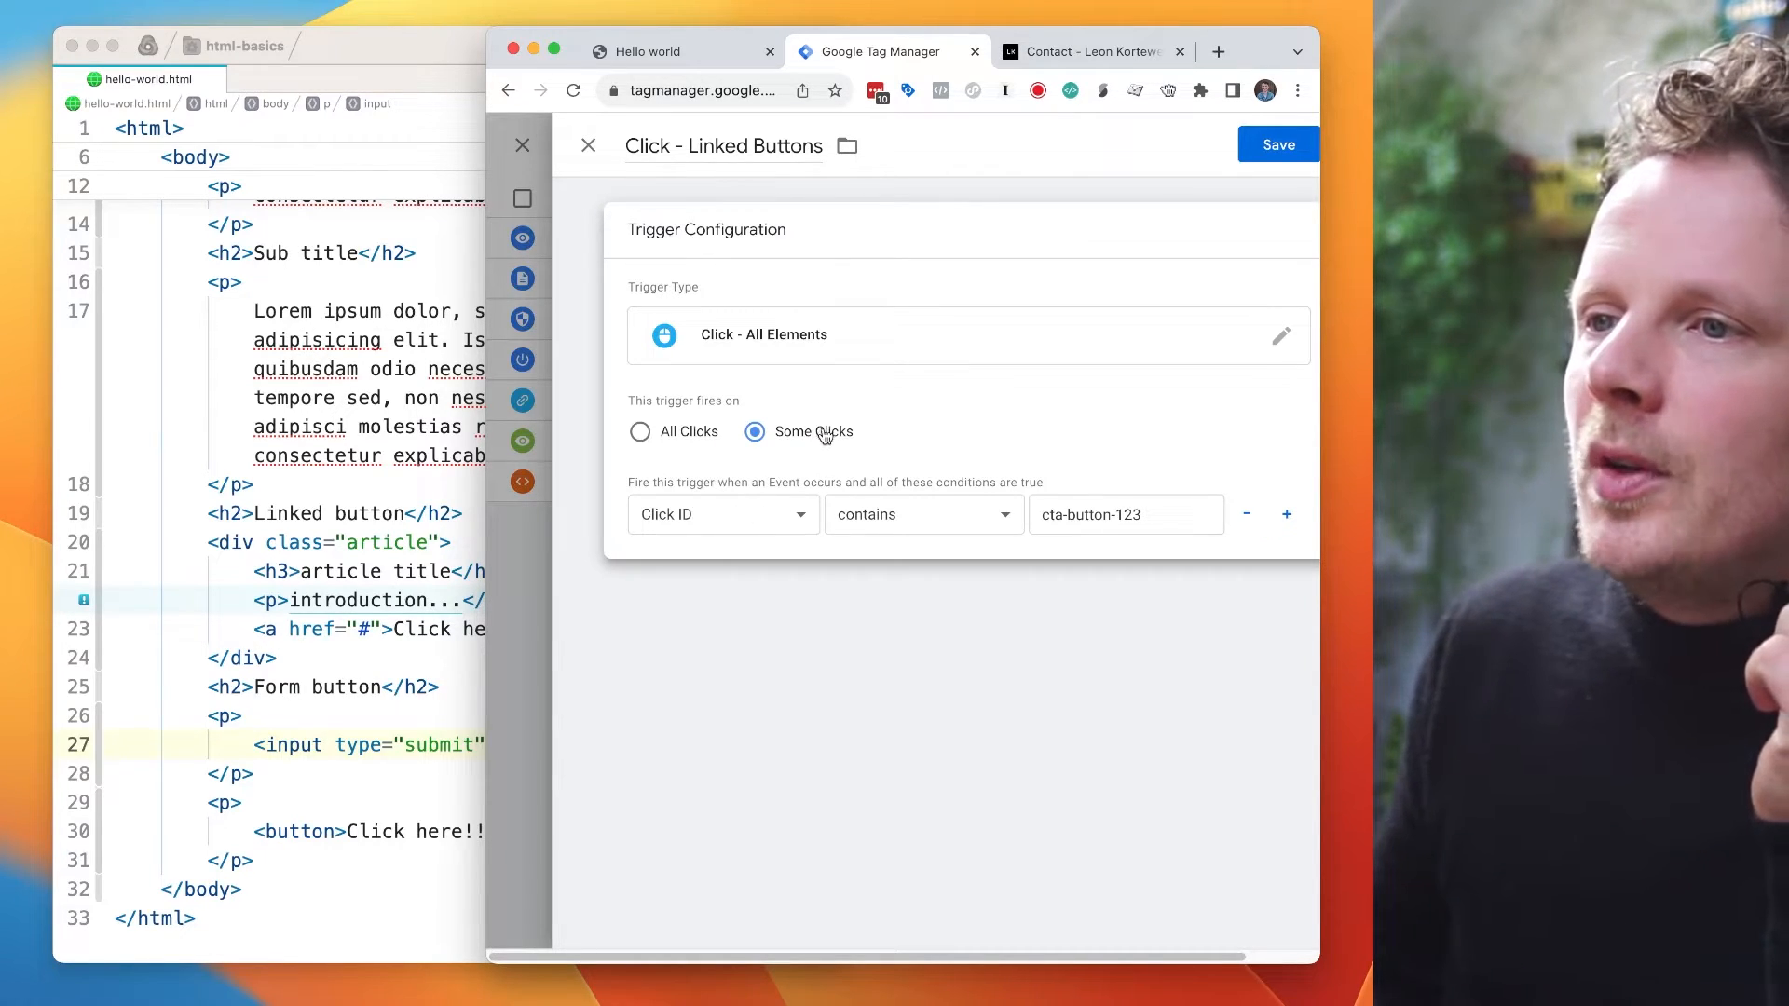
- Try Click Element and Click Classes as the condition's variable, and return it to Click ID
click(769, 515)
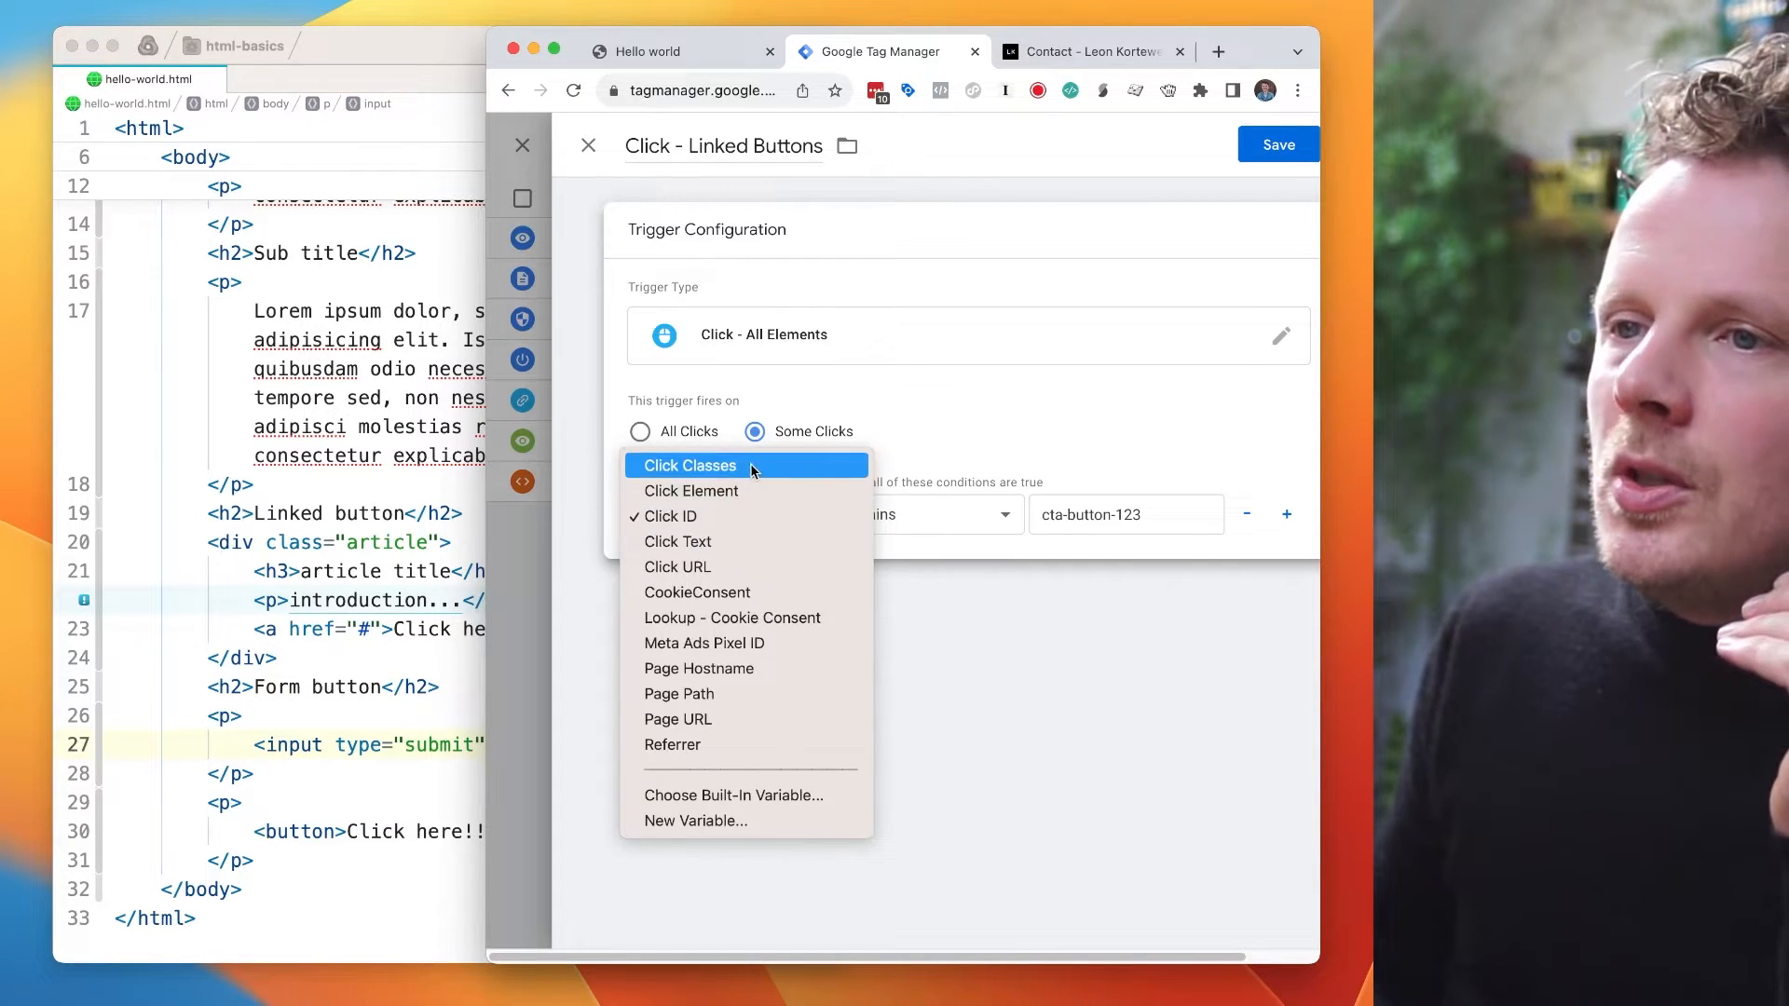
click(707, 493)
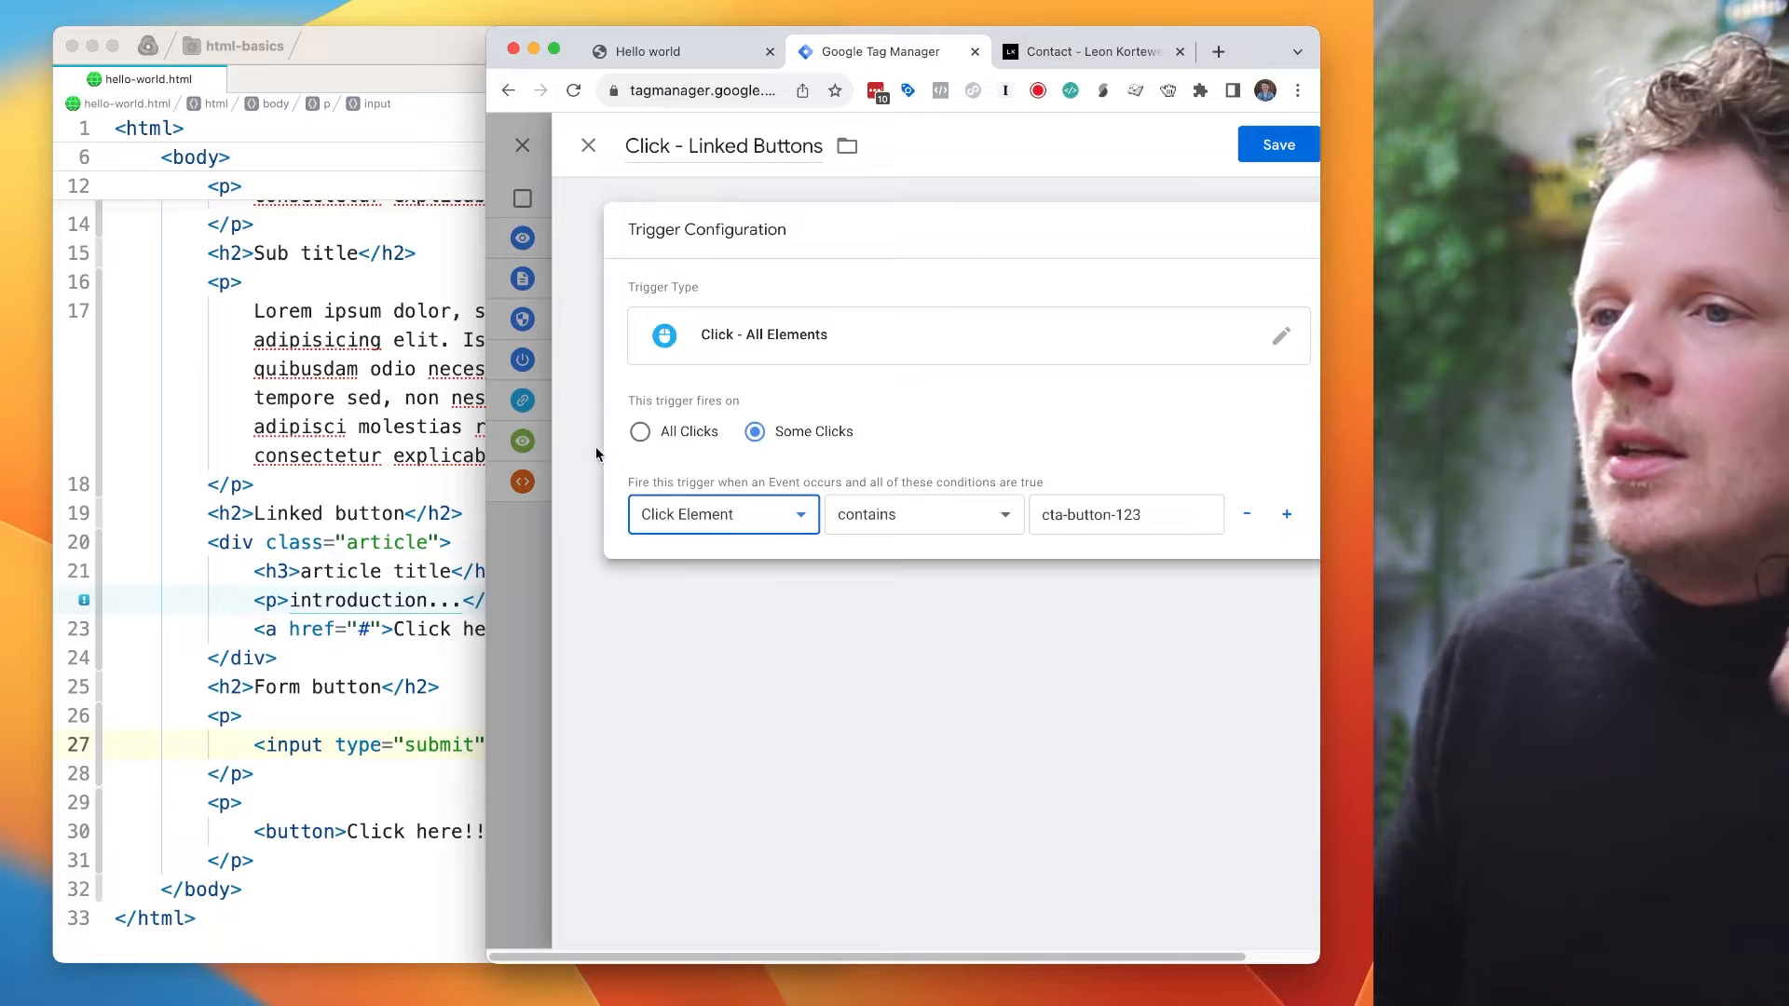
click(696, 500)
click(693, 492)
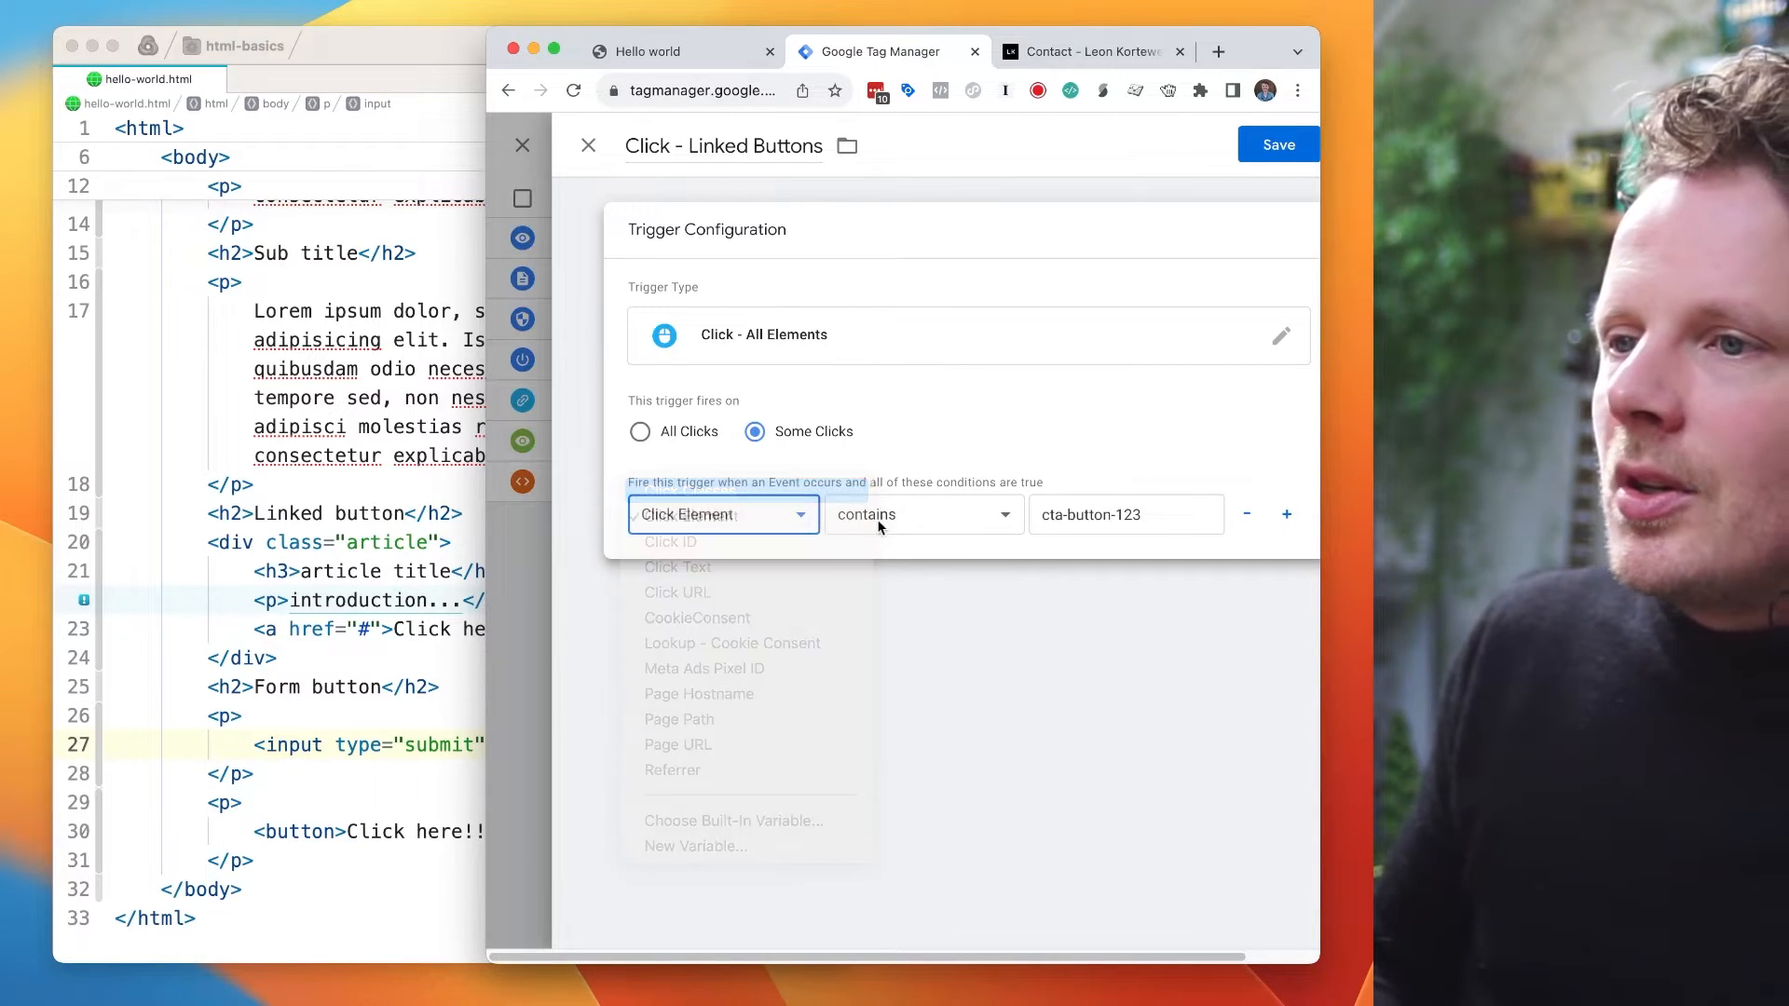
click(1107, 514)
key(super+a)
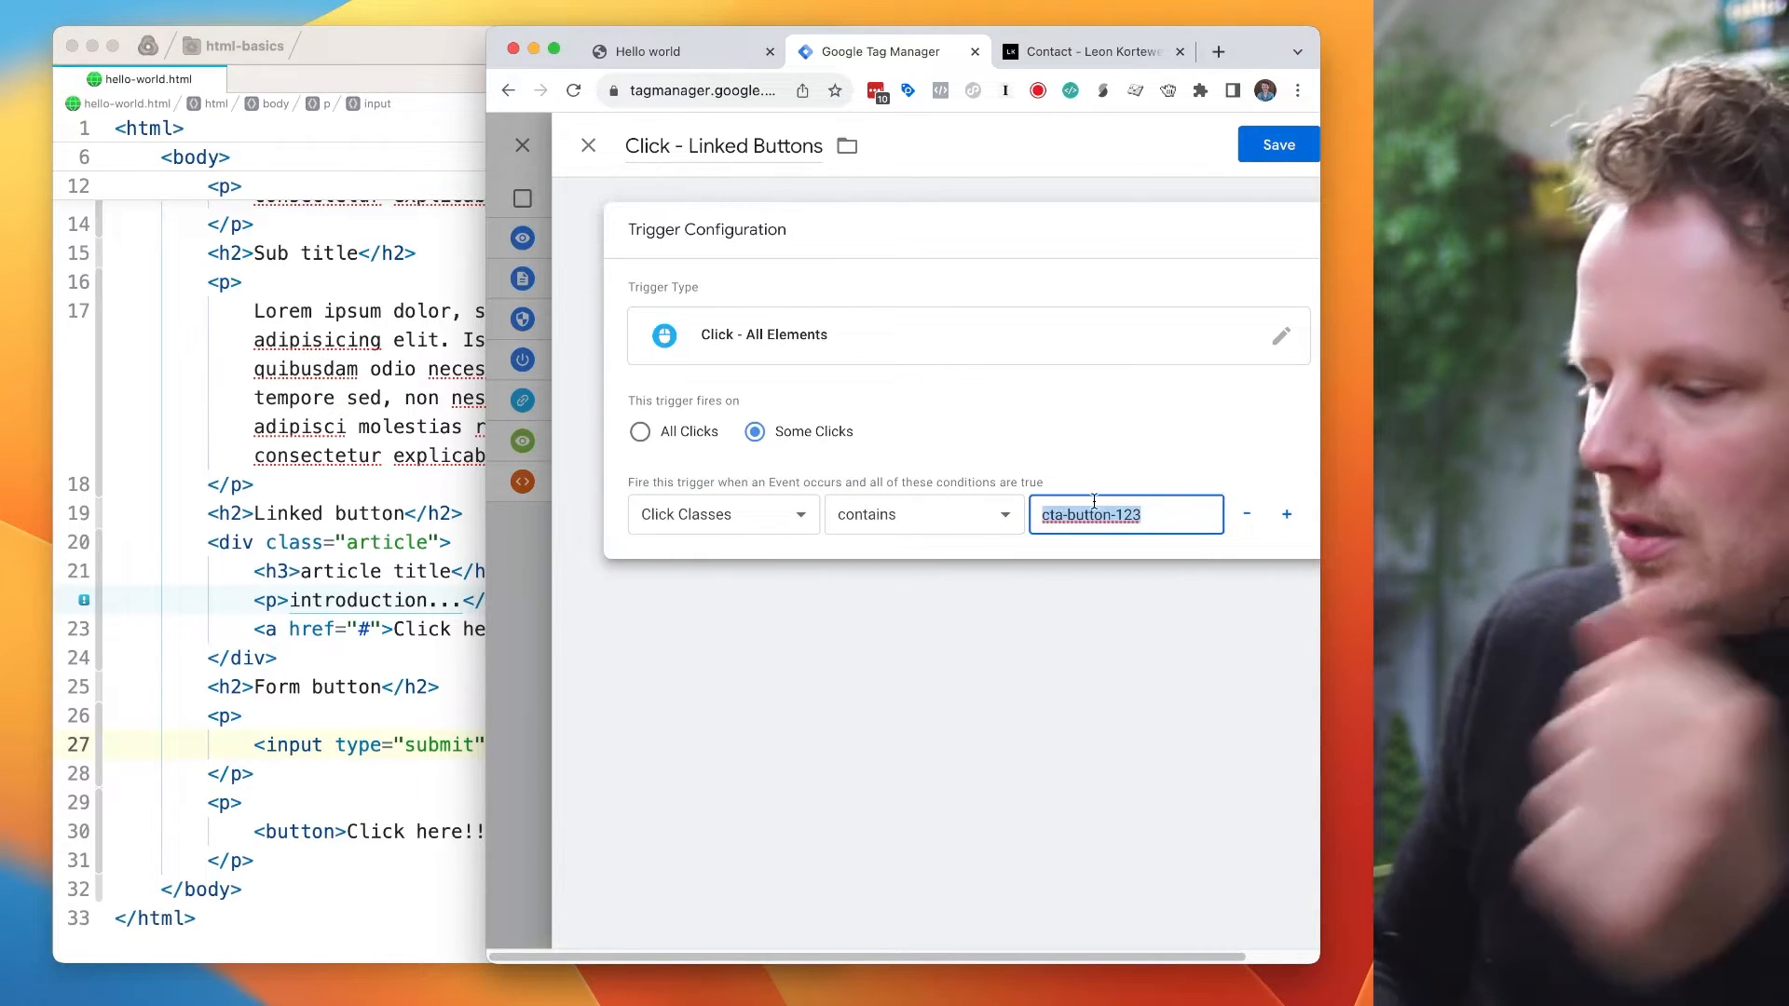
click(749, 515)
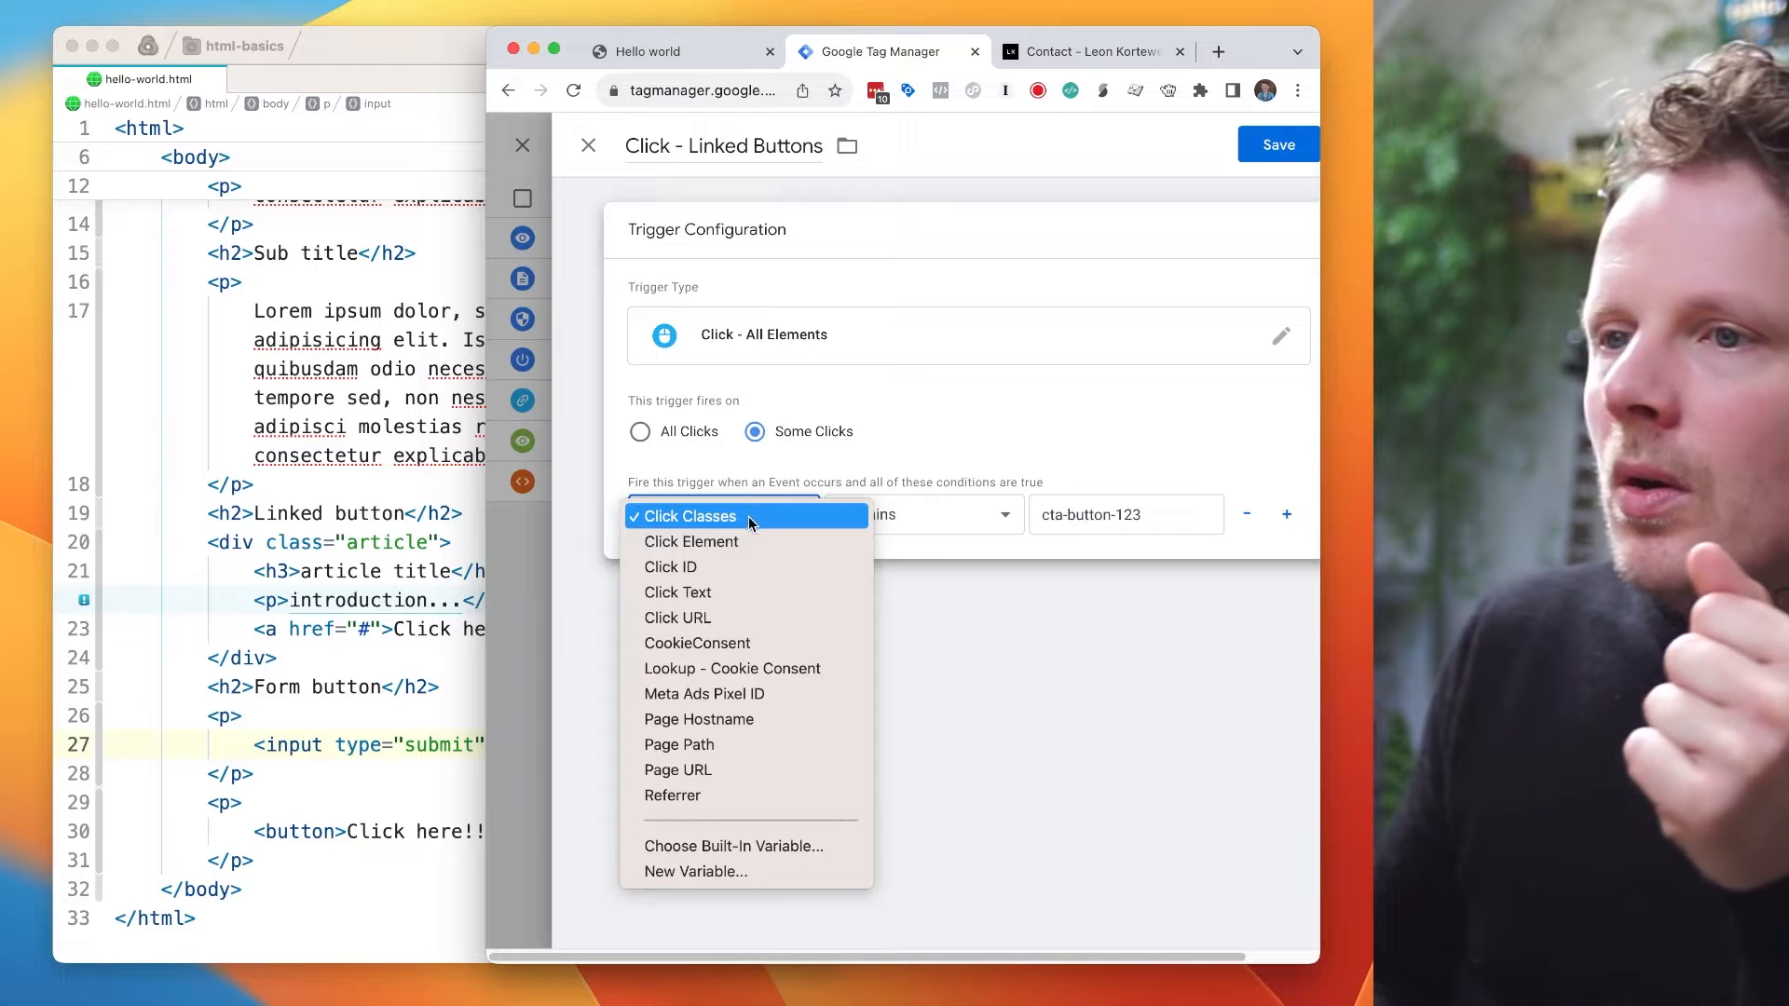
click(738, 567)
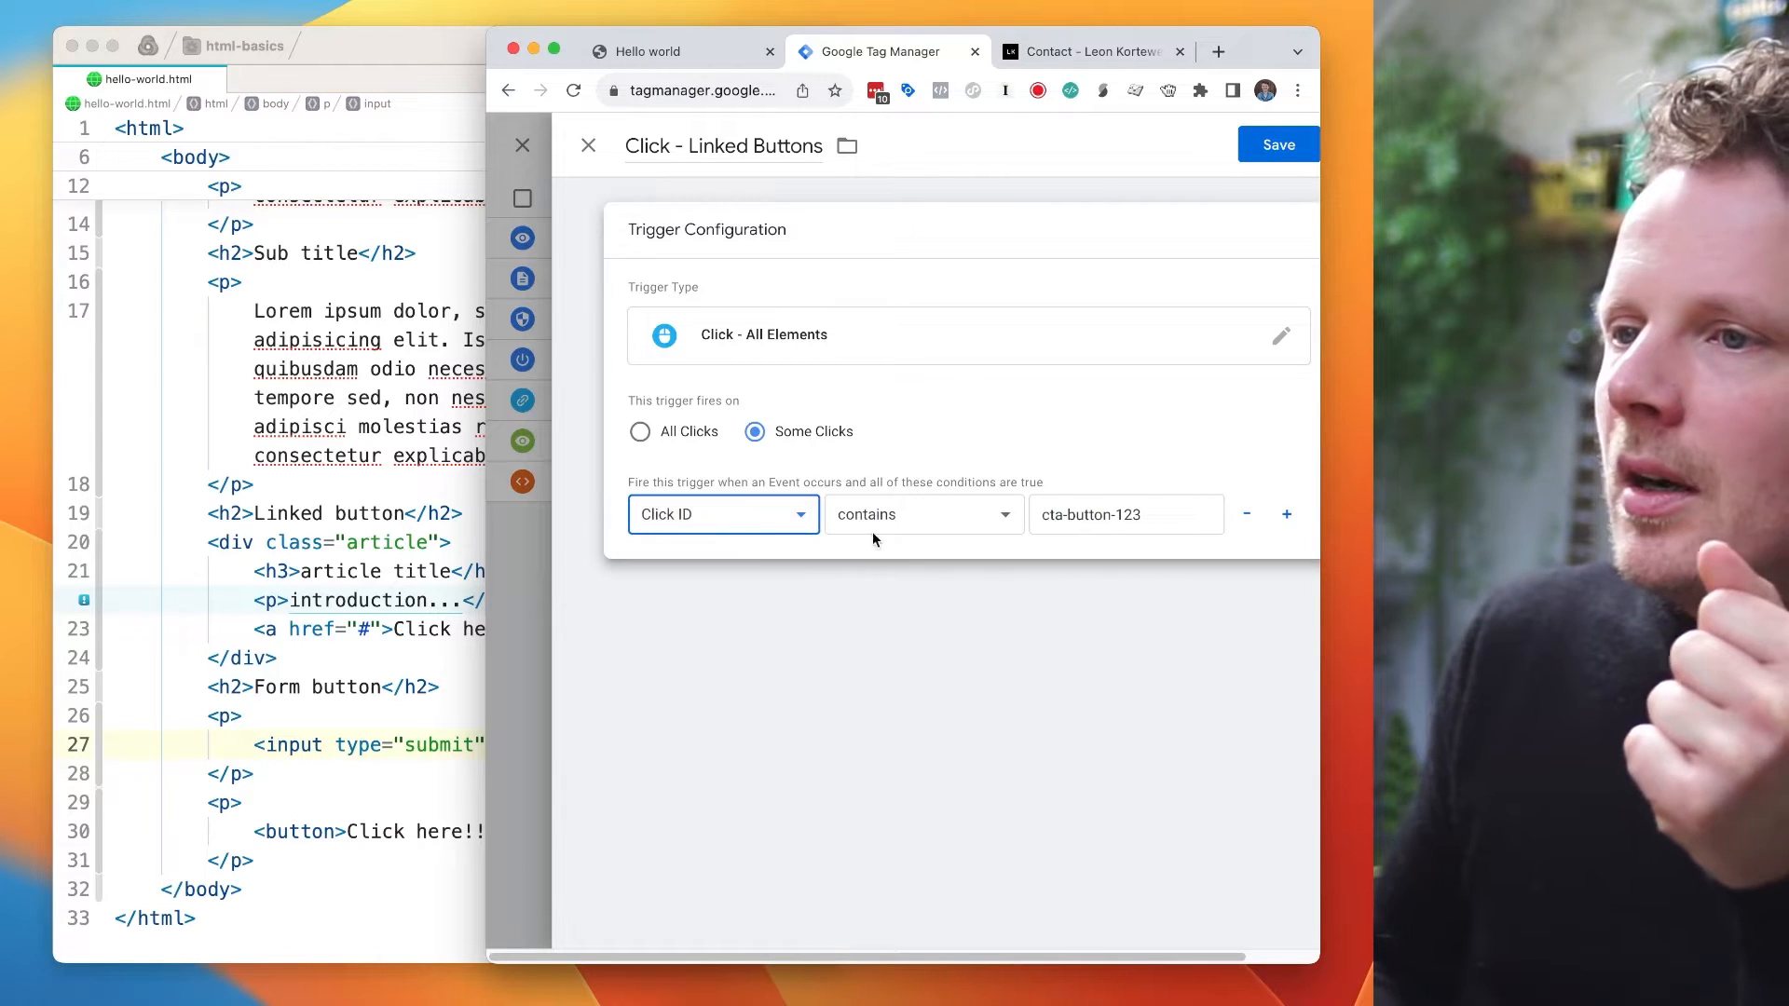
- Use the built-in Click Element variable in the firing condition and set its operator to matches CSS selector
click(774, 512)
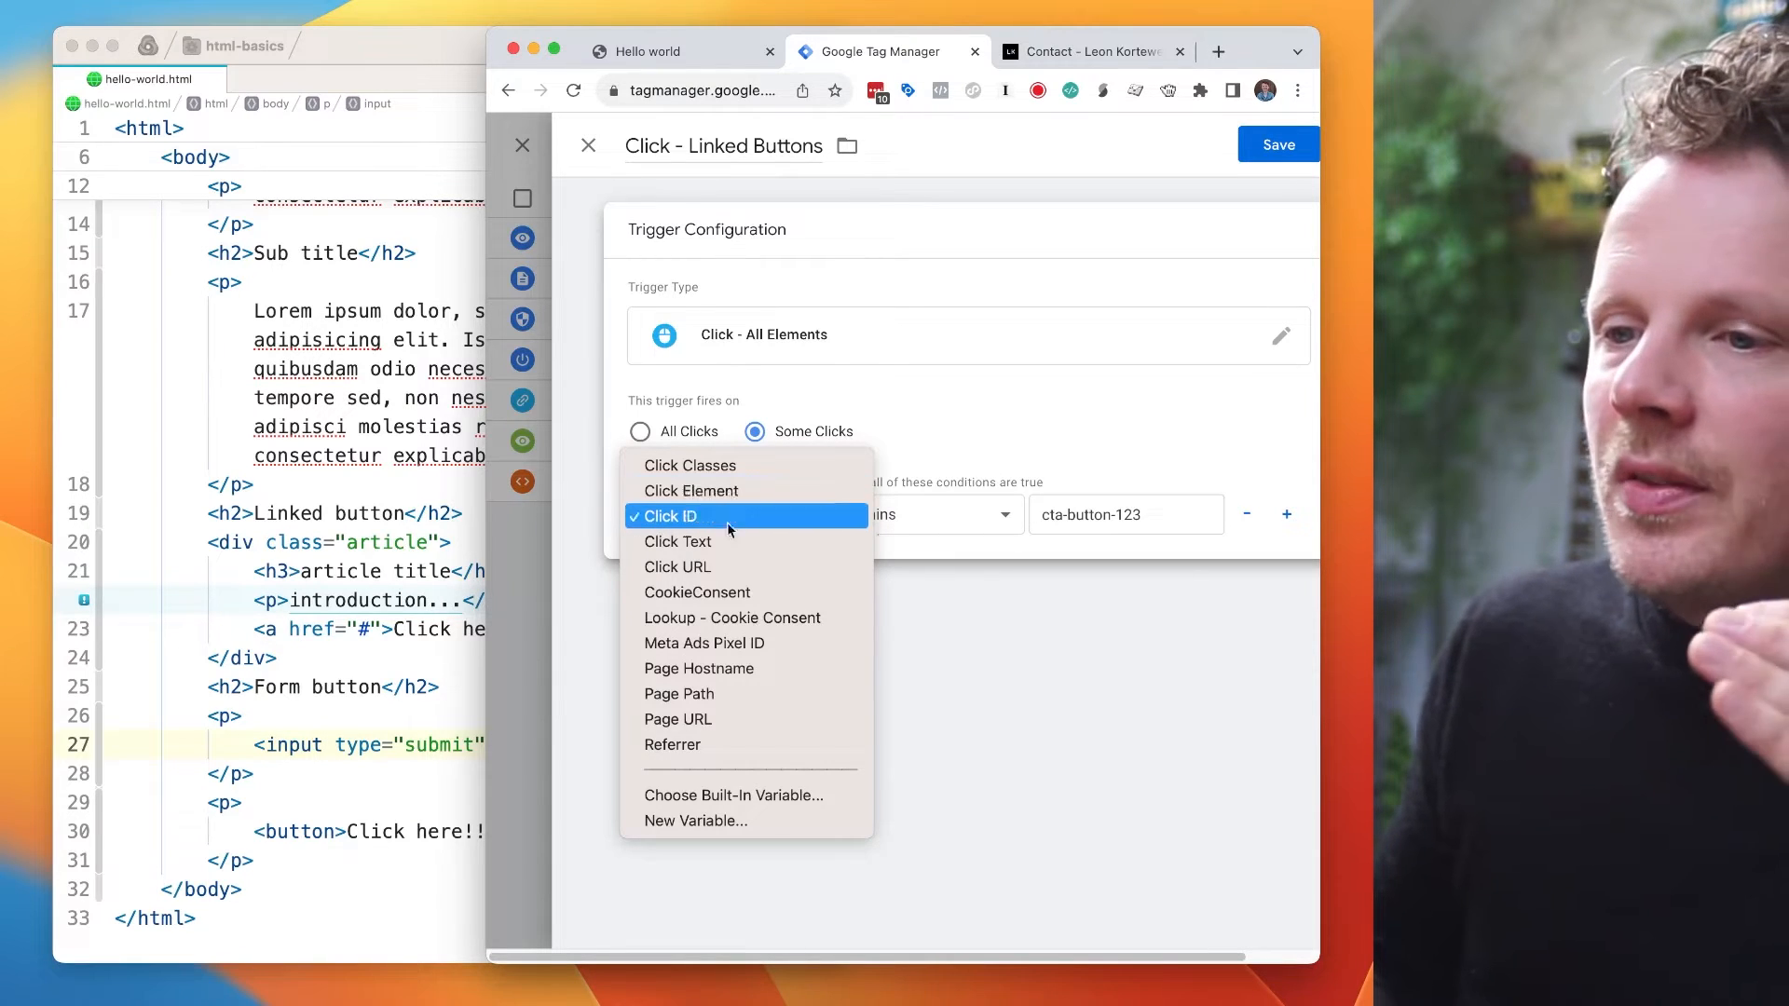
click(748, 797)
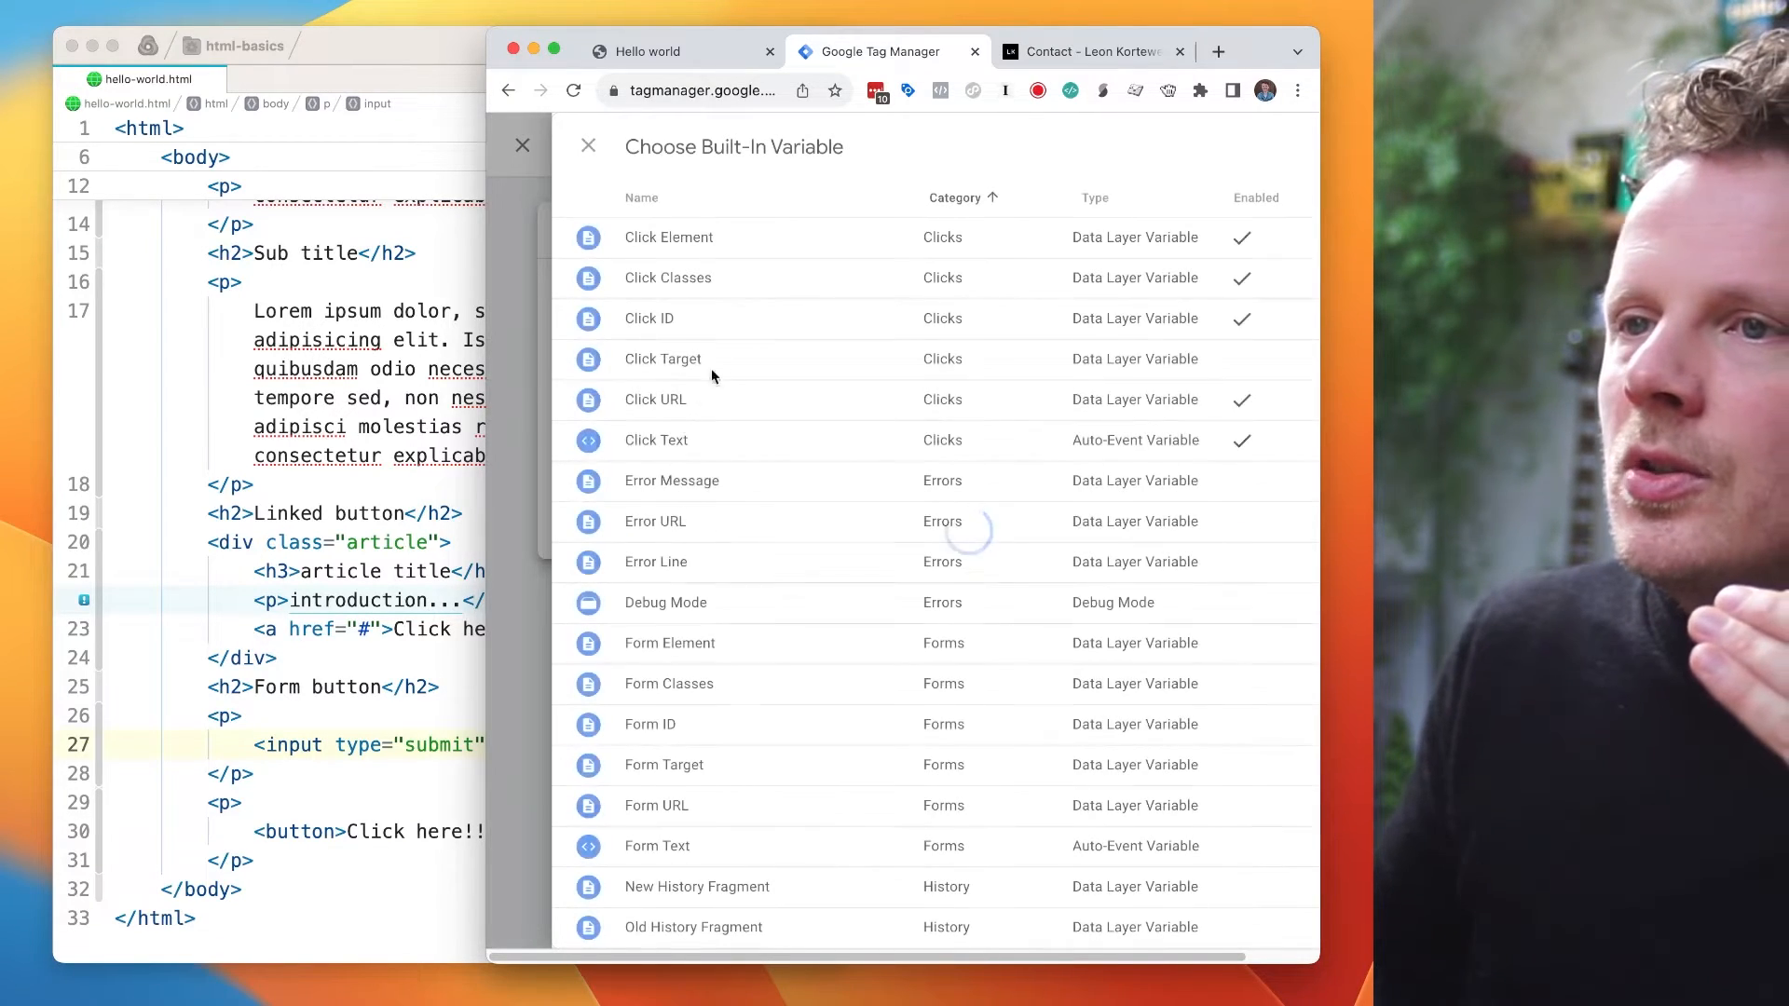
click(691, 238)
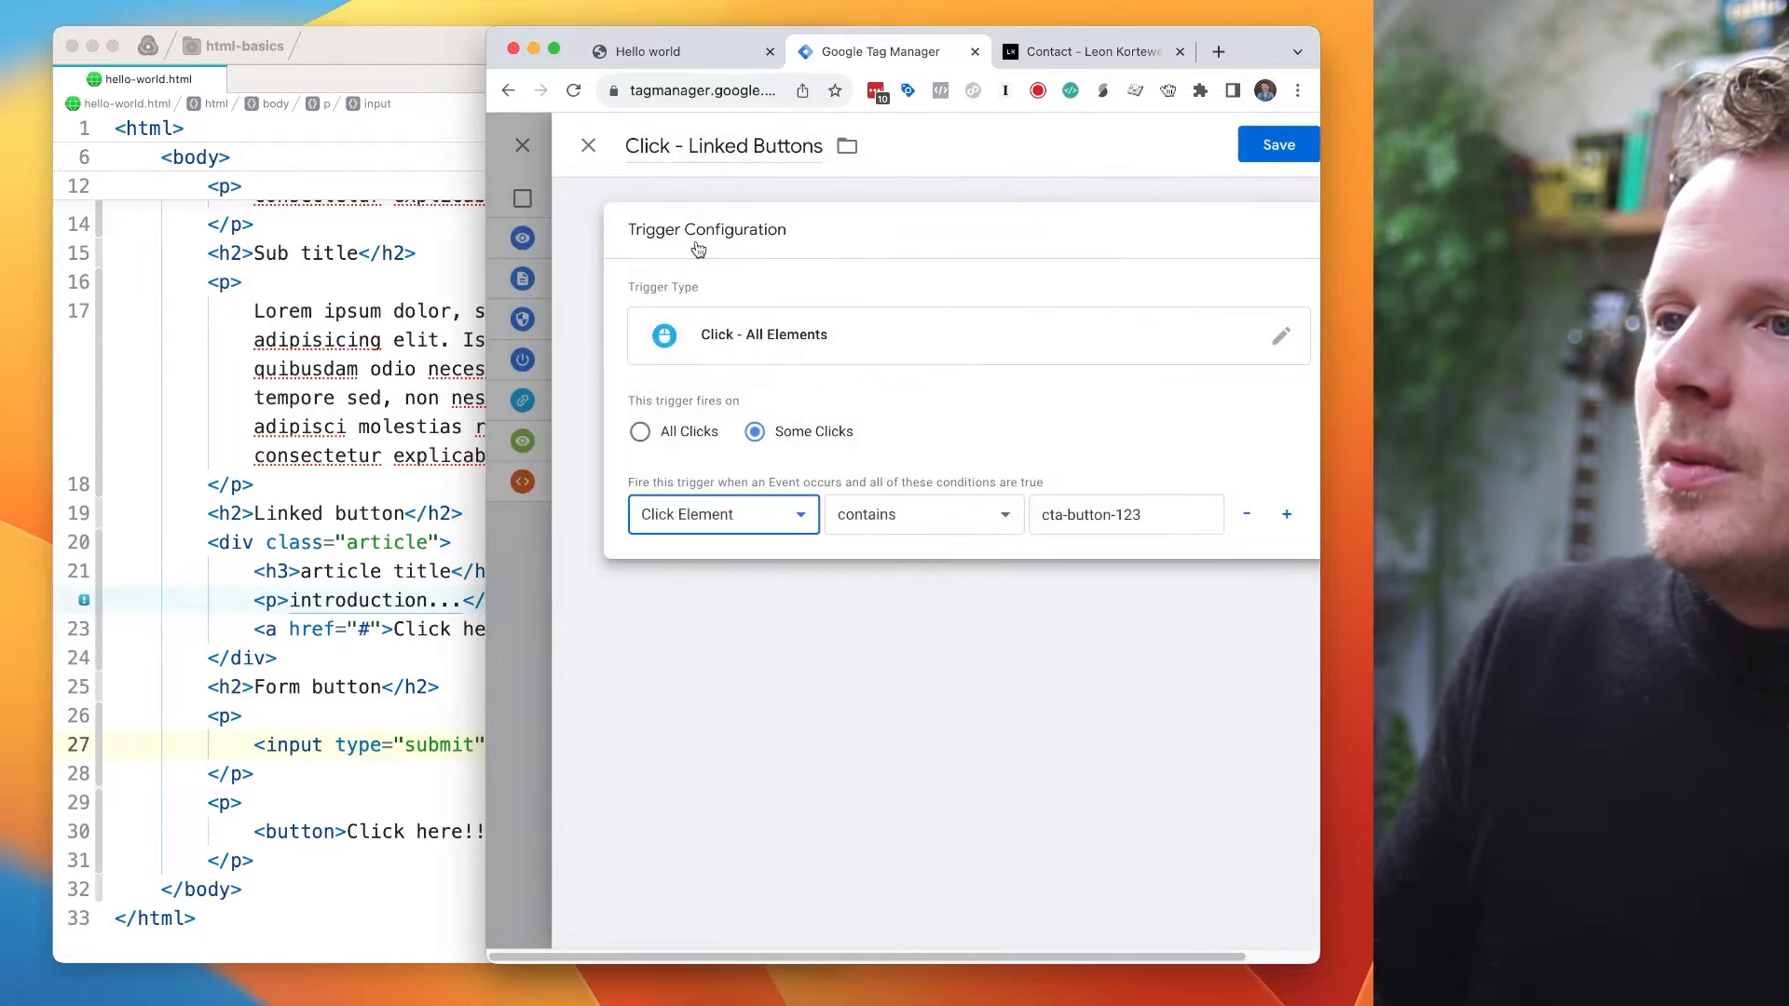
click(863, 517)
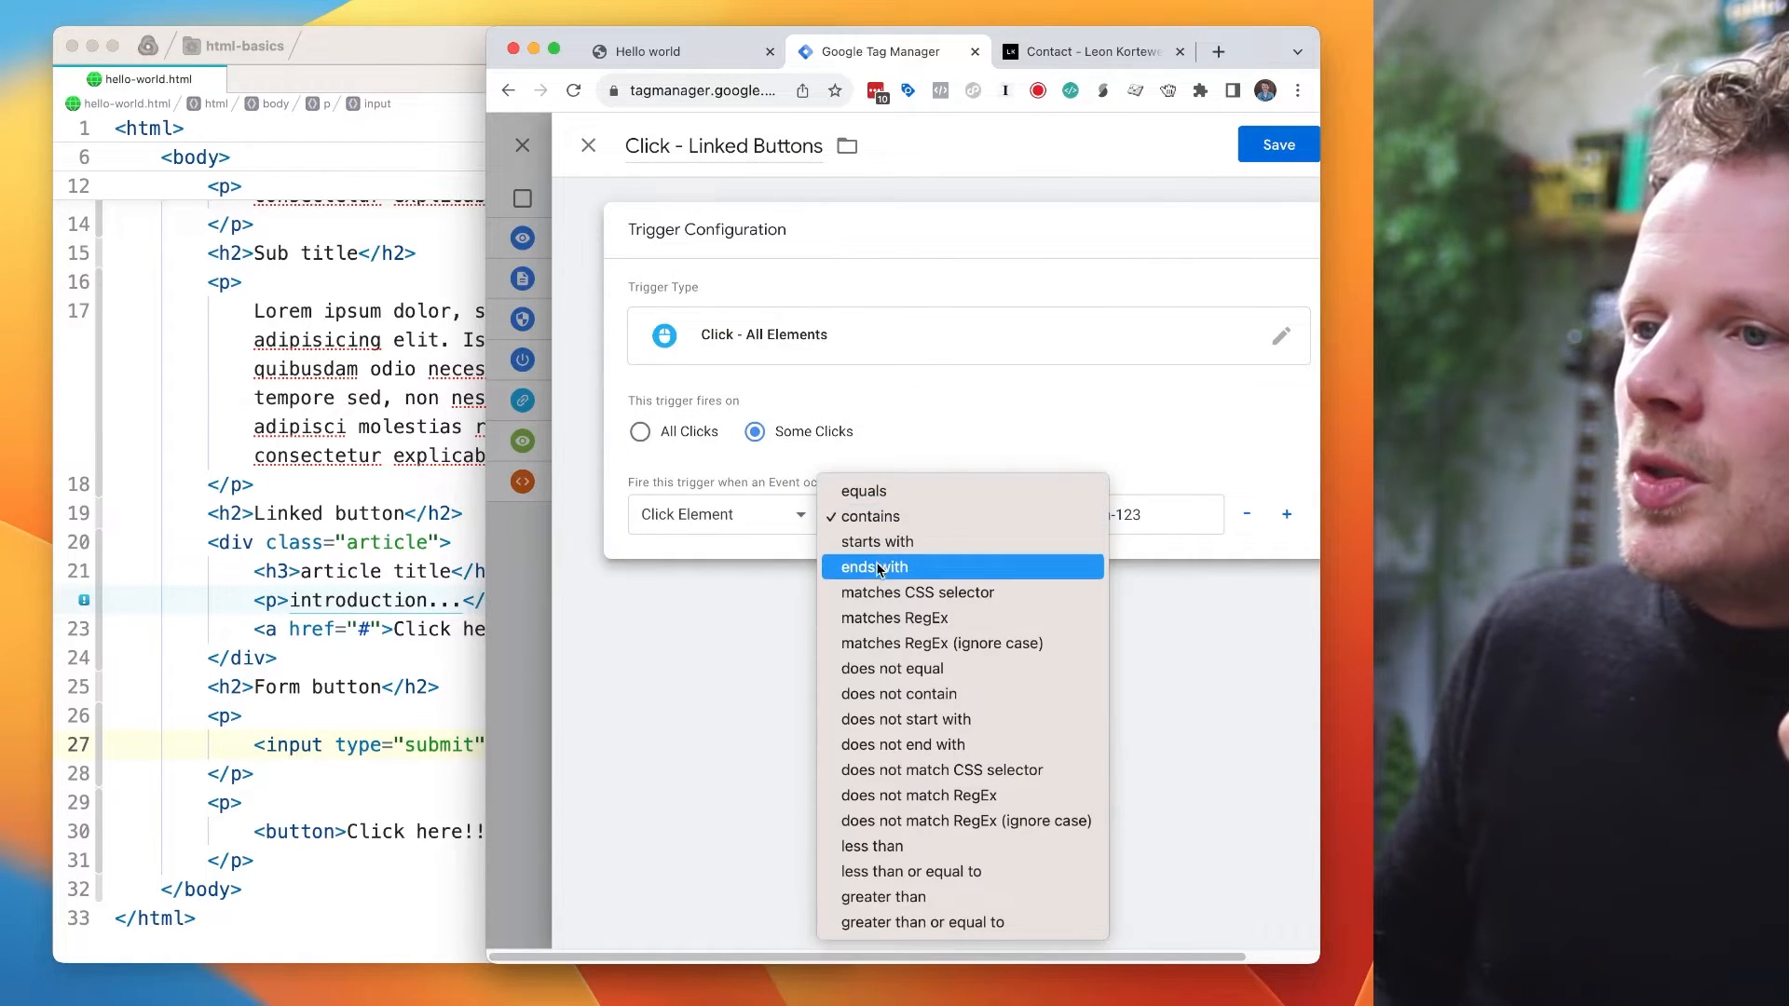
click(867, 594)
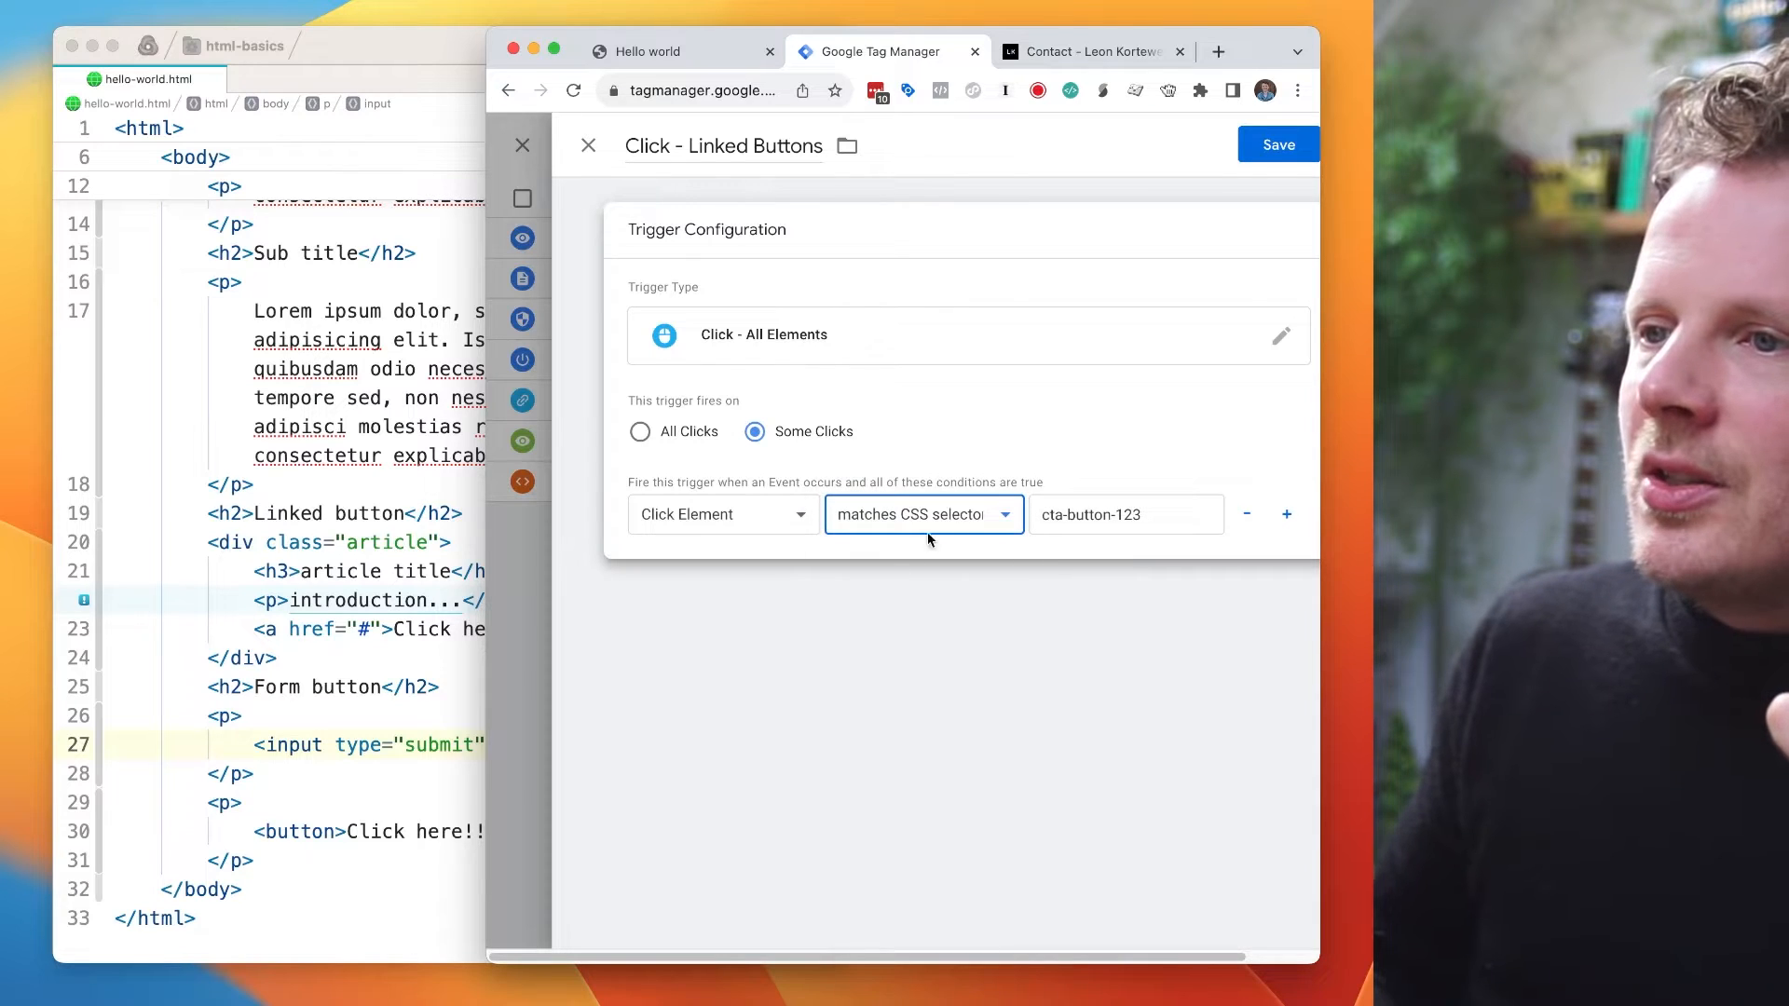
triple_click(1148, 494)
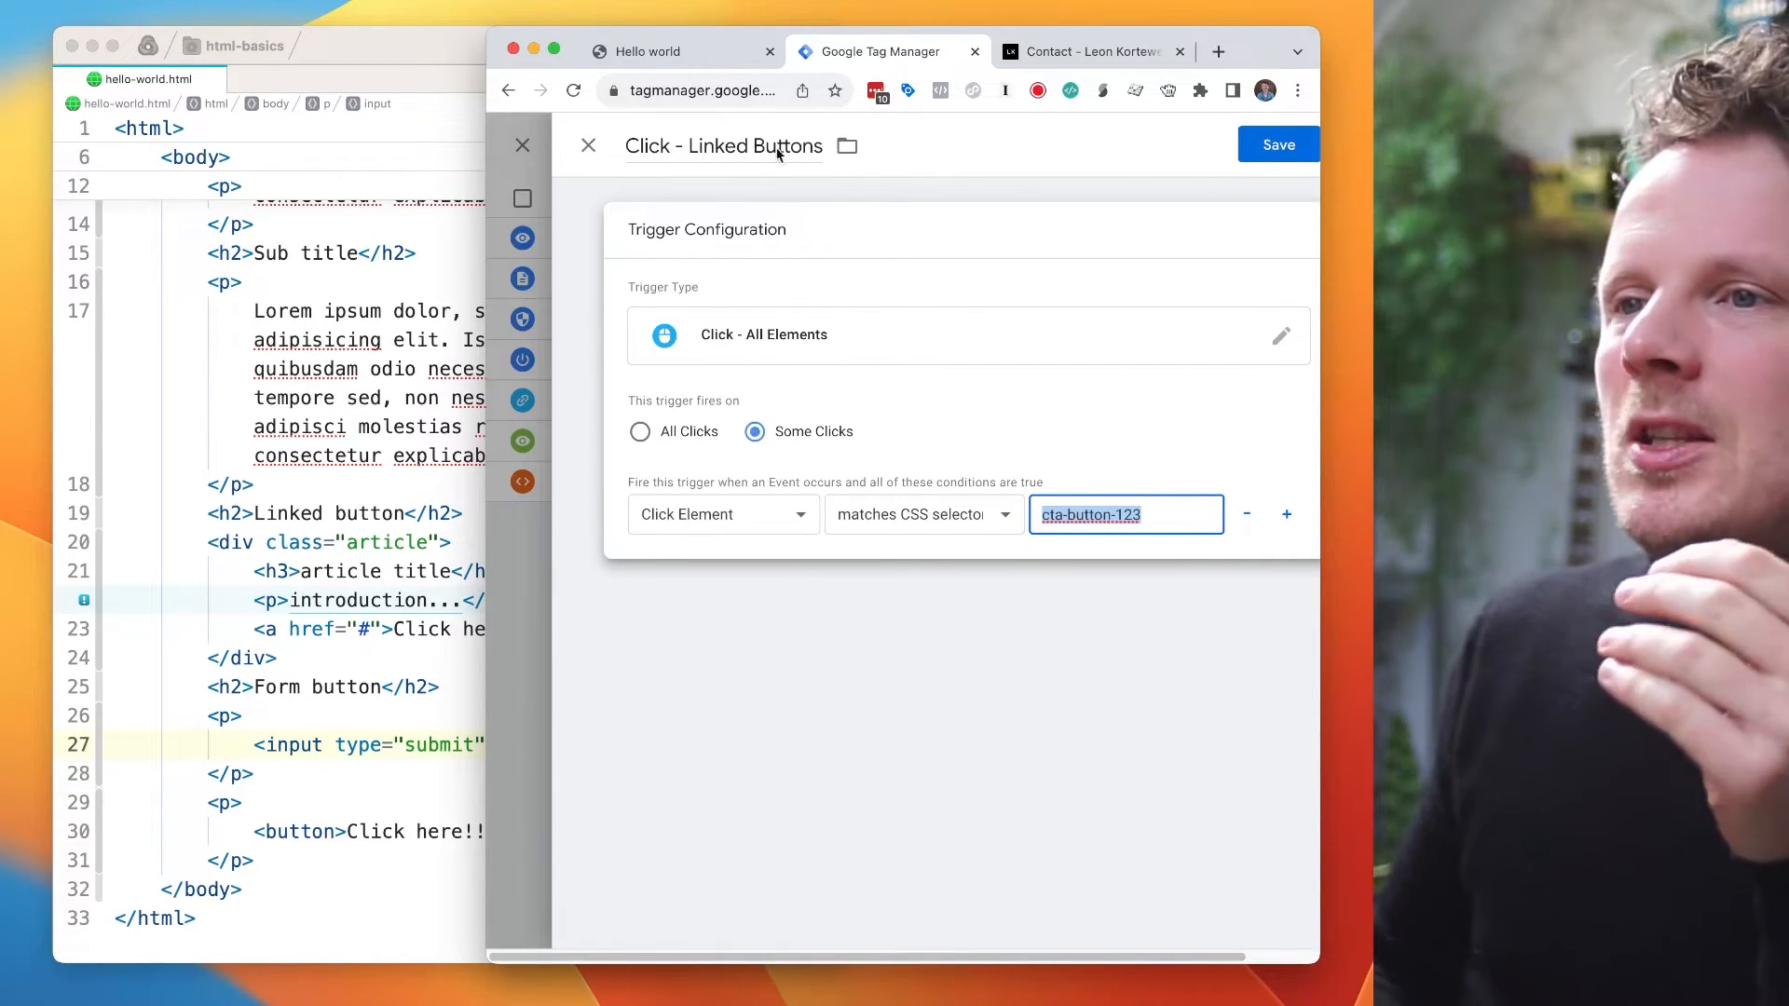
- Locate the link's a tag in the HTML file and highlight the opening div line with the article class
click(385, 560)
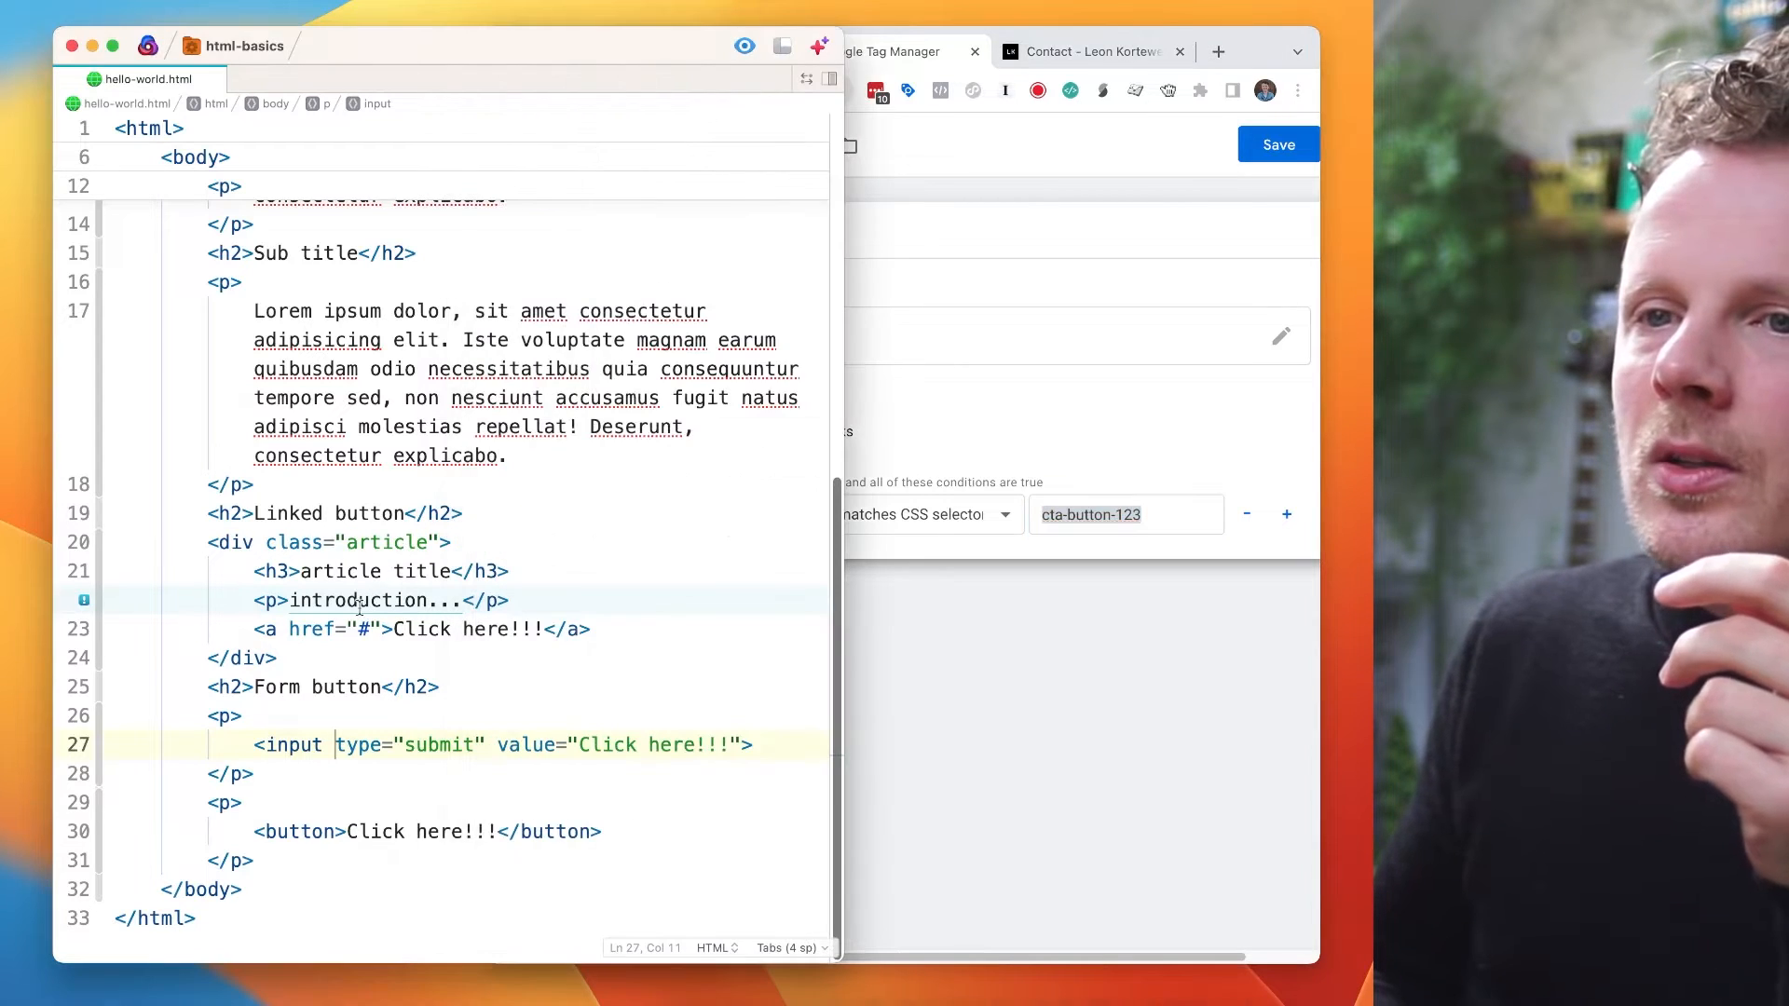
click(290, 624)
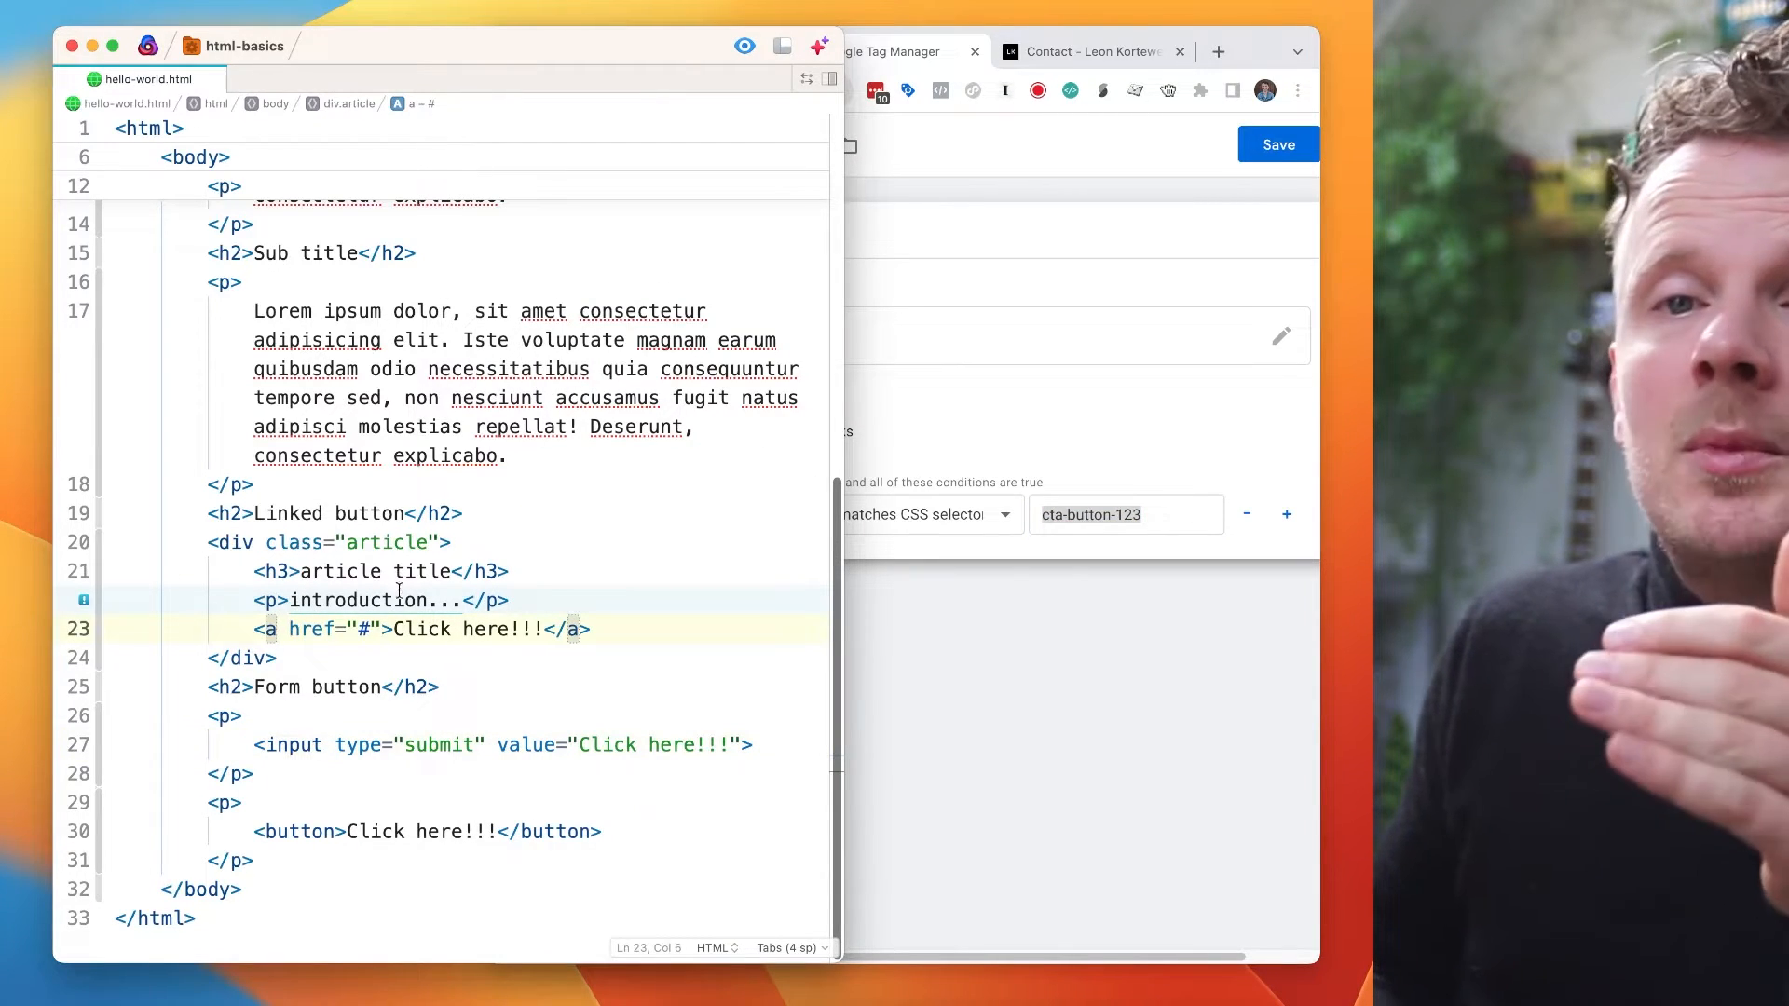
triple_click(424, 550)
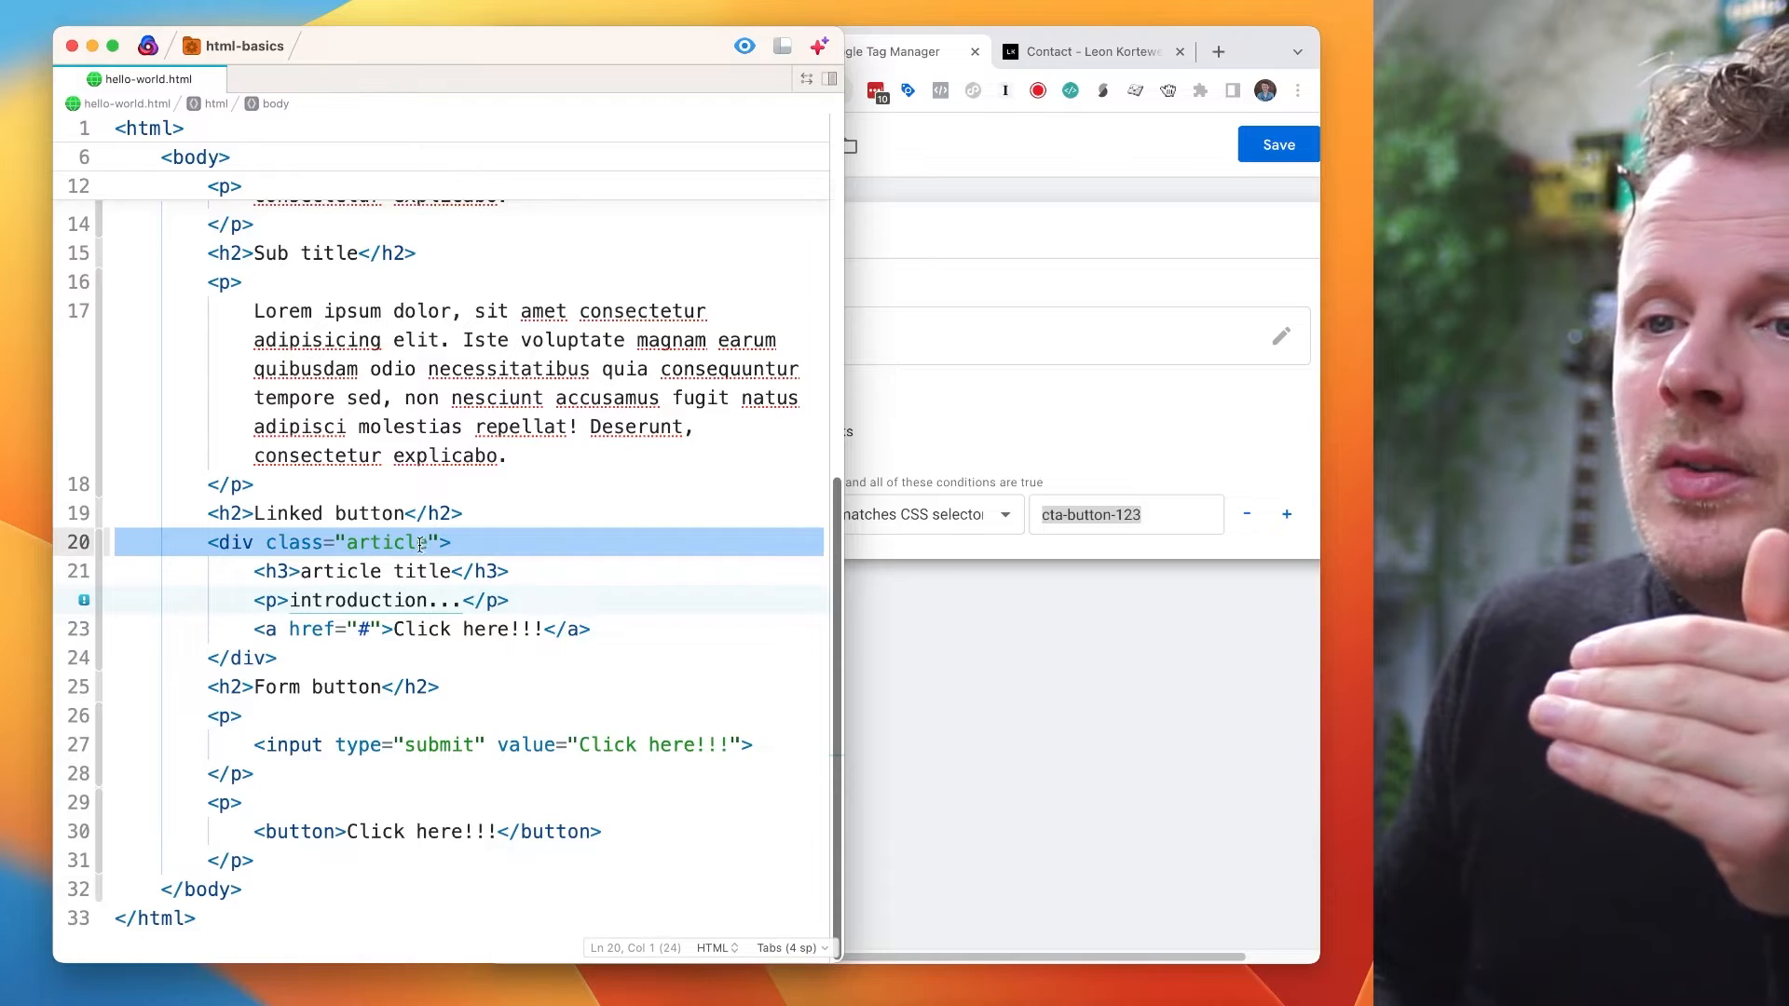
click(410, 549)
click(1066, 421)
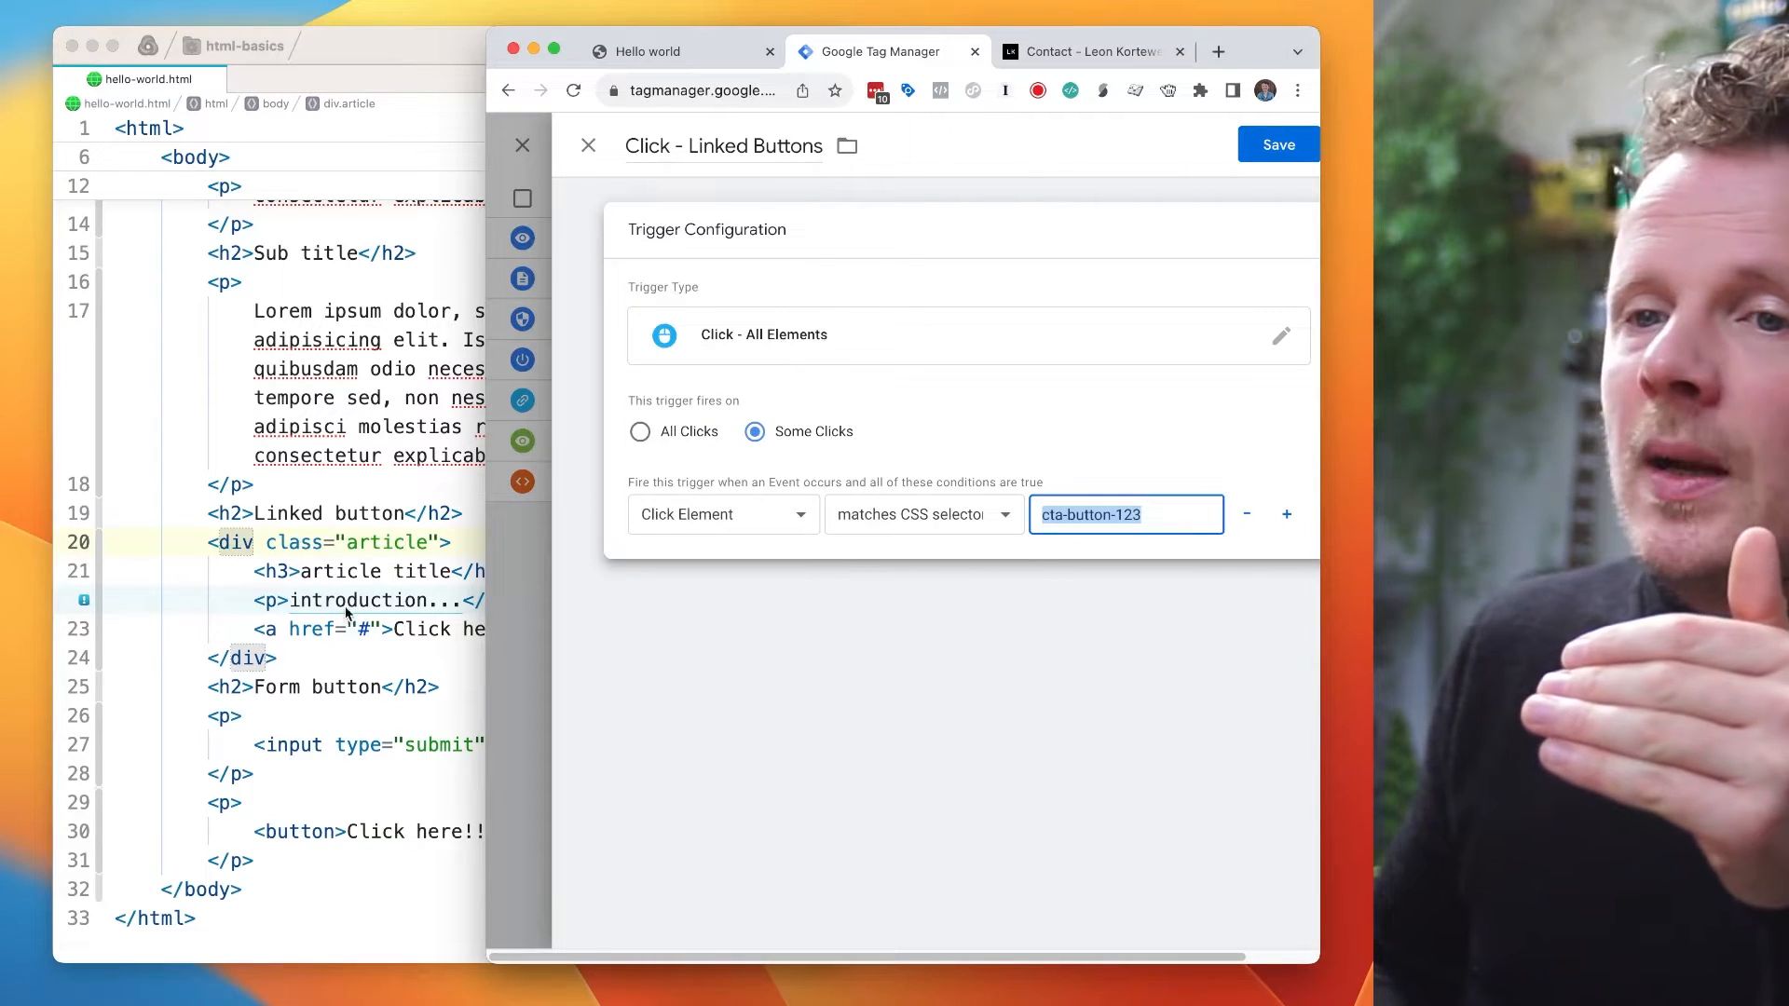
- Highlight the input tag under Form button in the HTML file, and view the buttons on the Hello world page
click(285, 672)
double_click(272, 749)
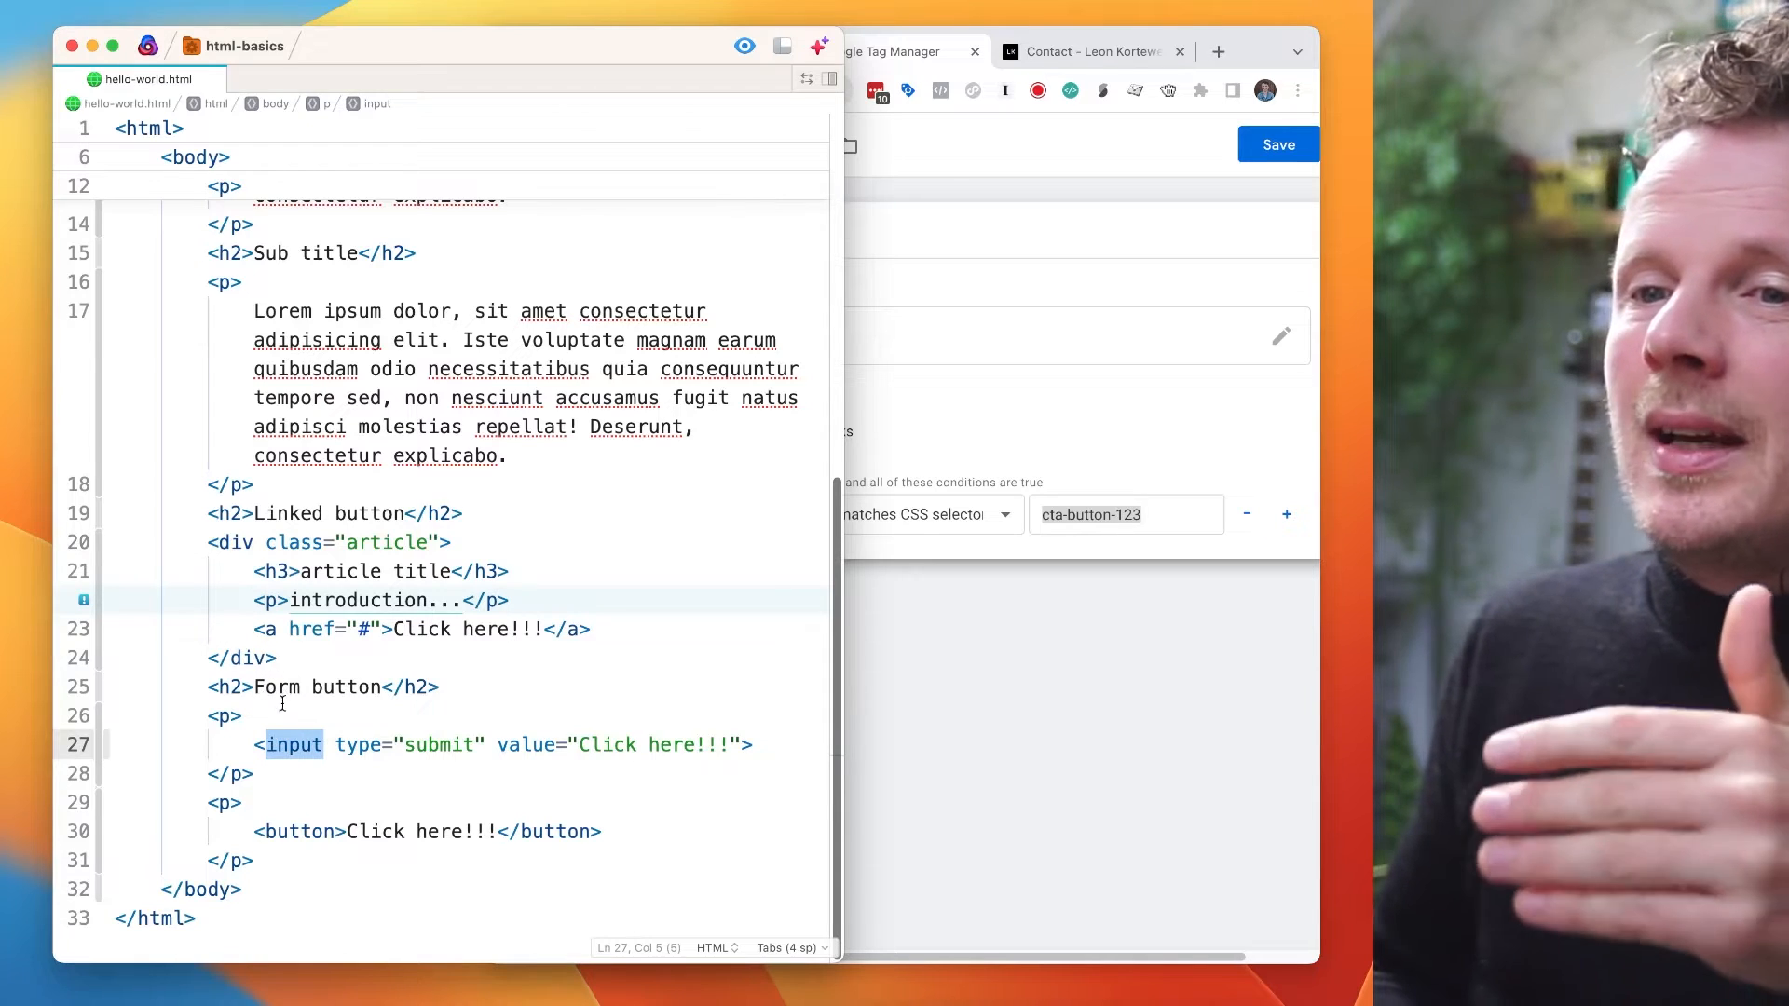
click(1018, 427)
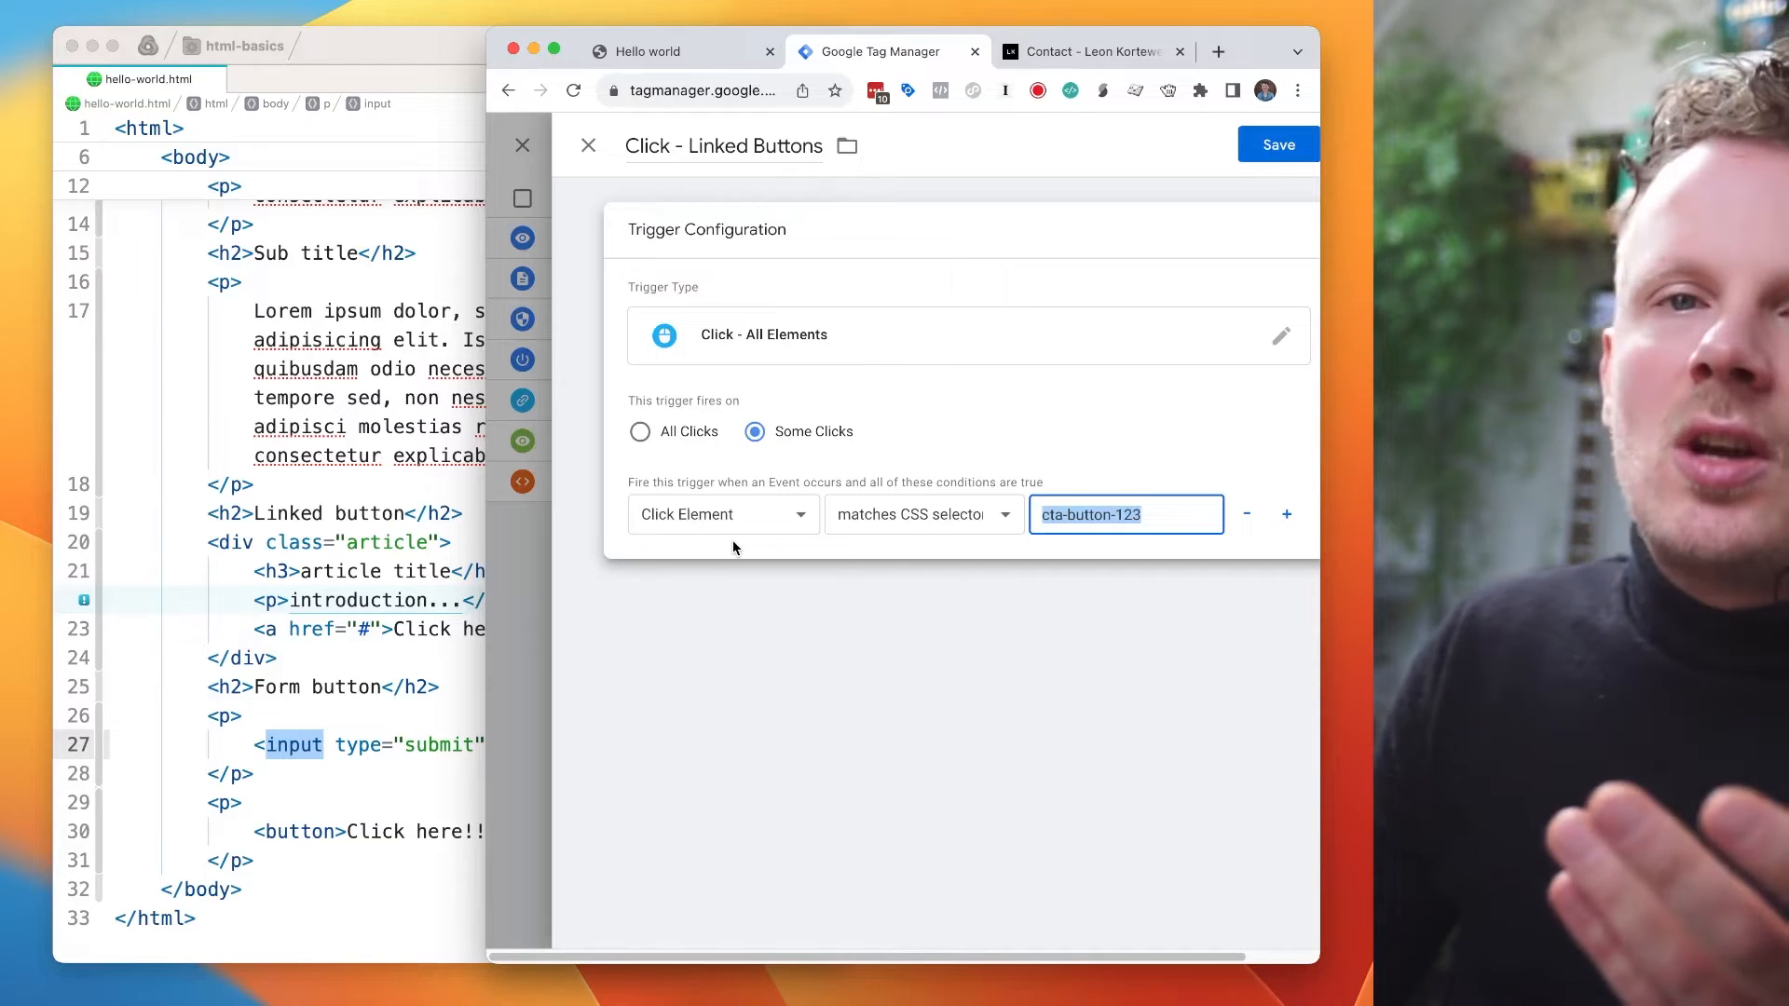
key(ctrl+shift+Tab)
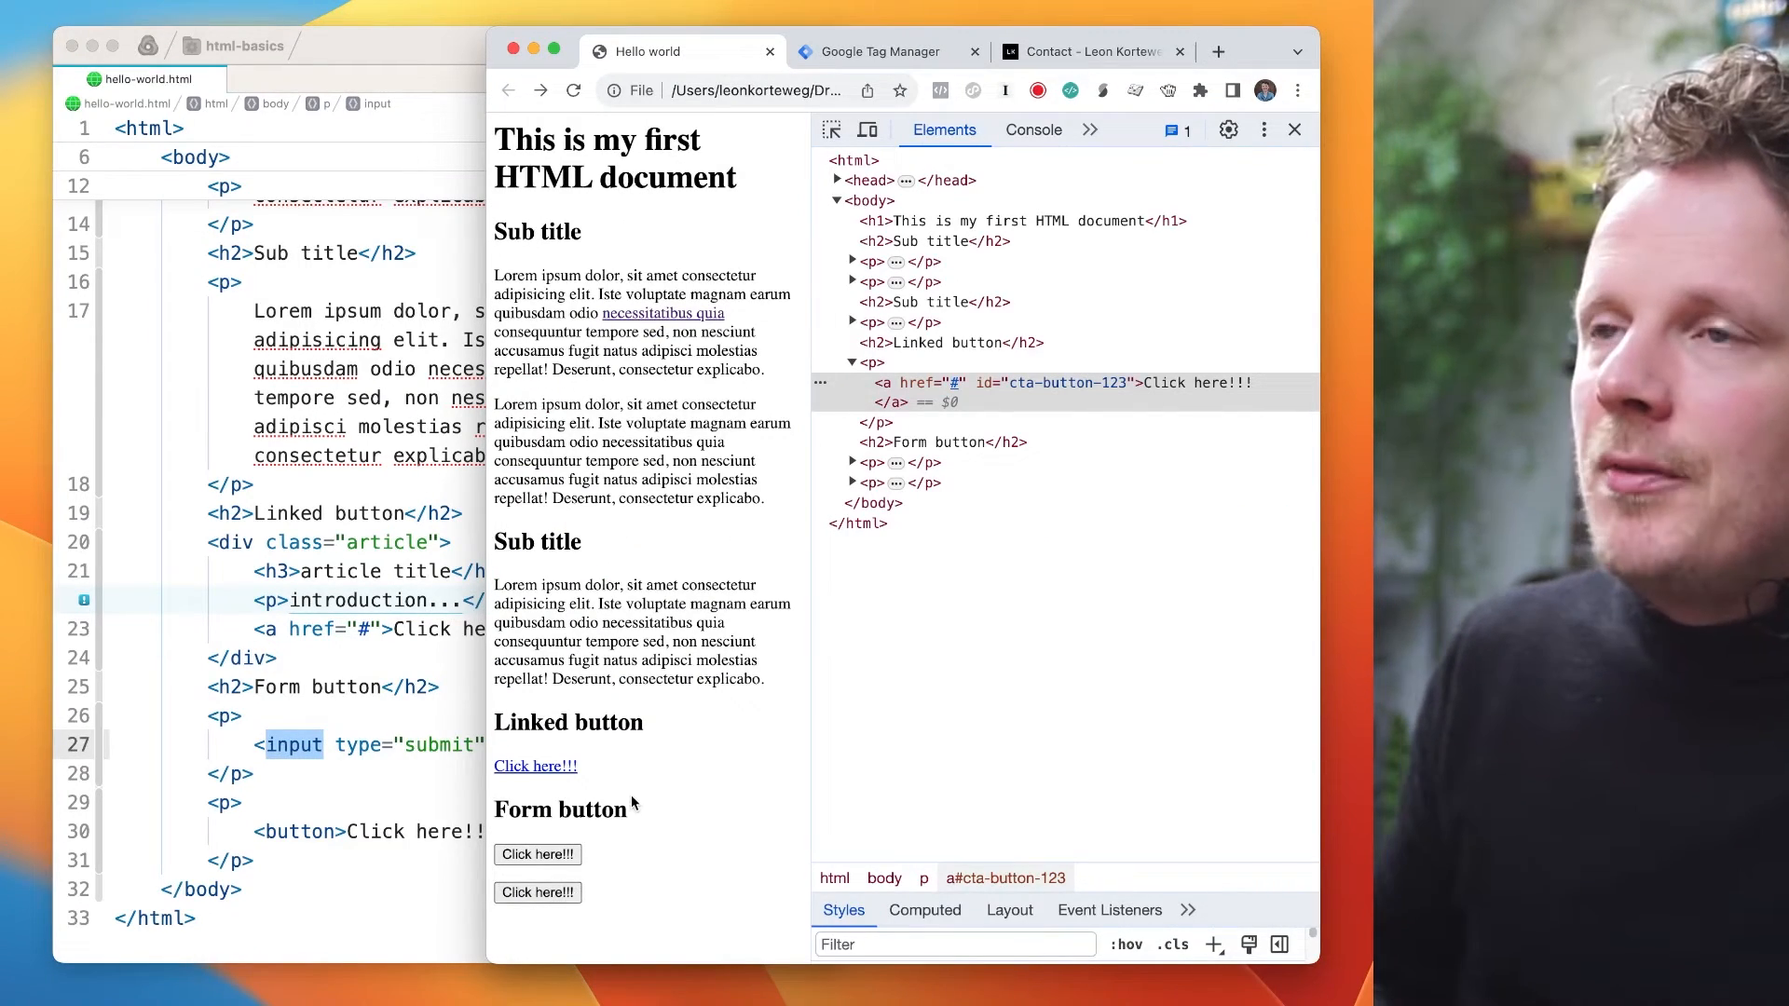
key(ctrl+Tab)
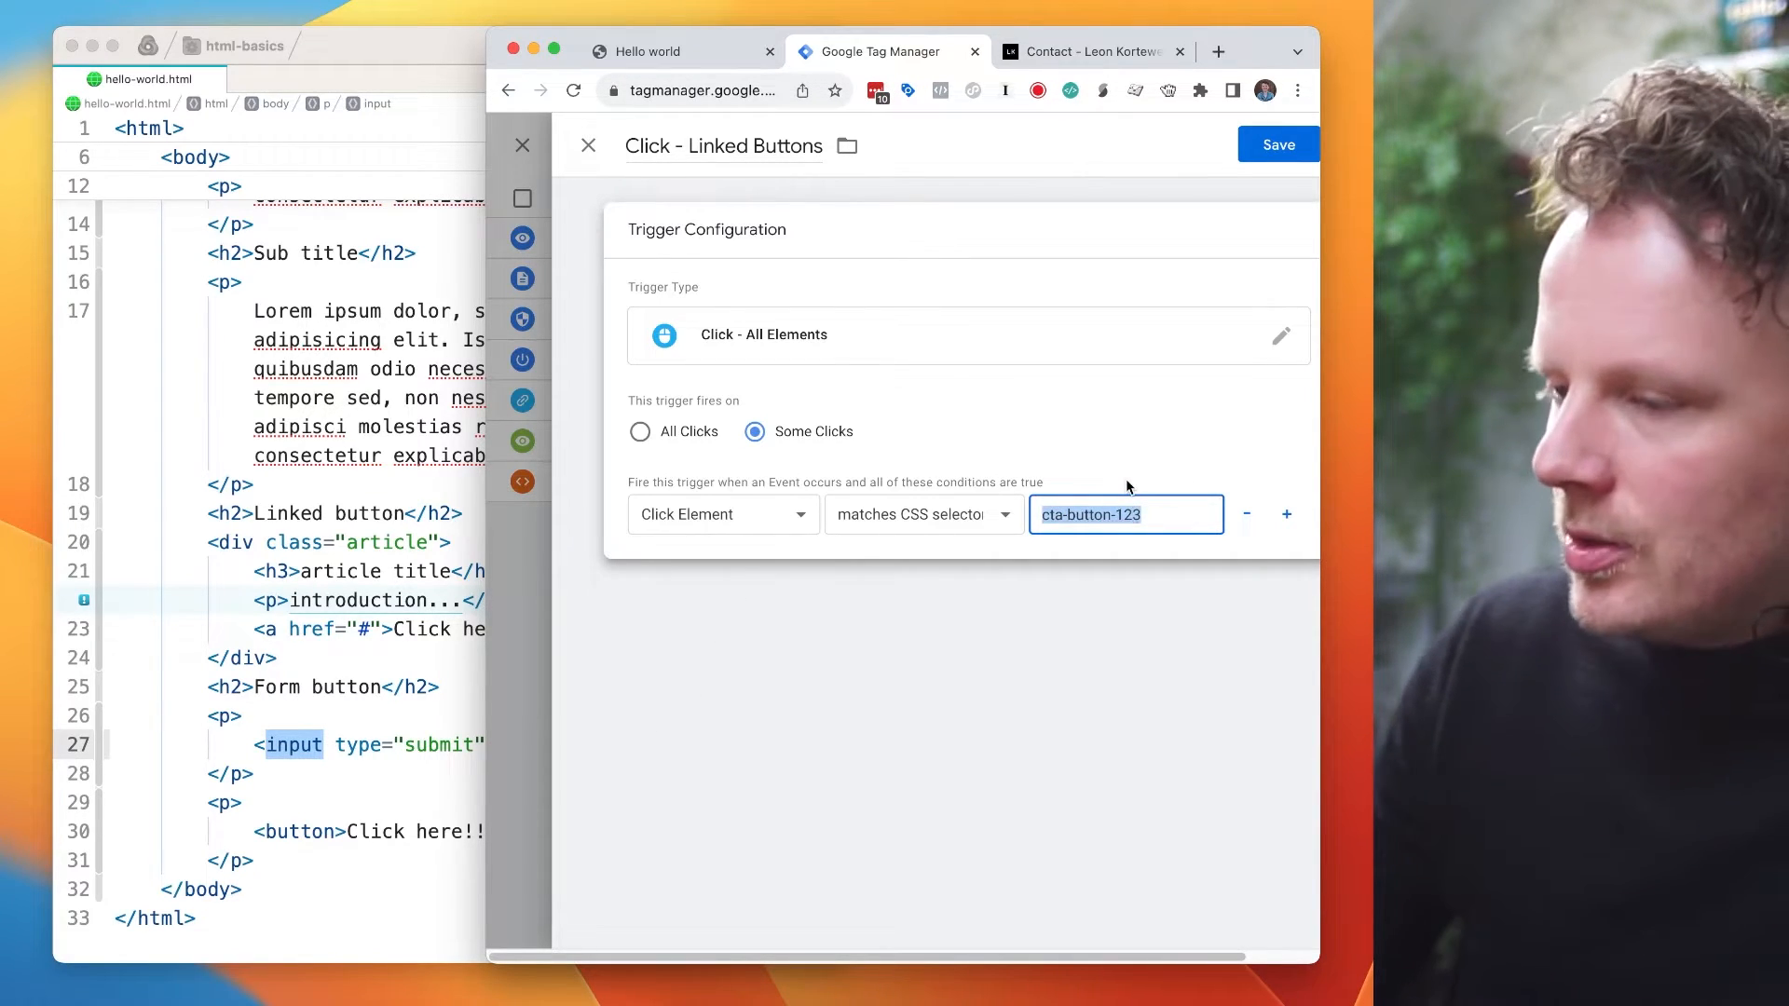
- Set the condition's CSS selector value to button, and highlight the matching button tag in the HTML file
key(BackSpace)
text(button)
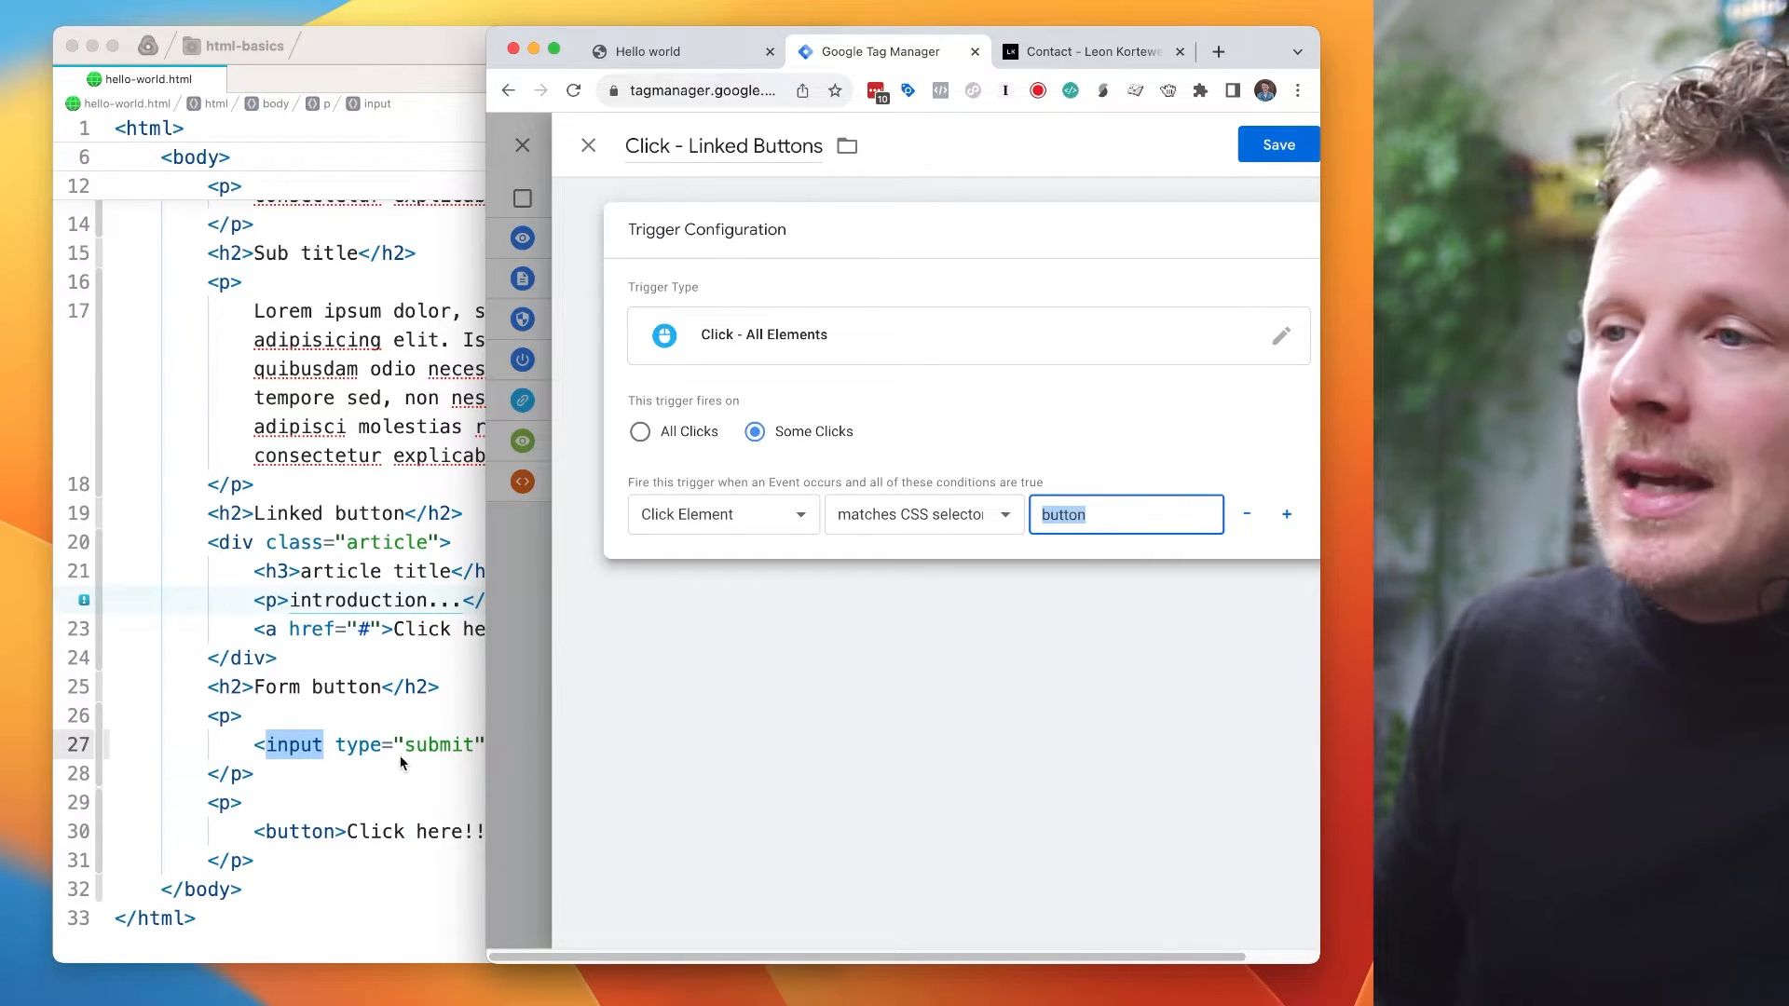
click(377, 764)
double_click(303, 831)
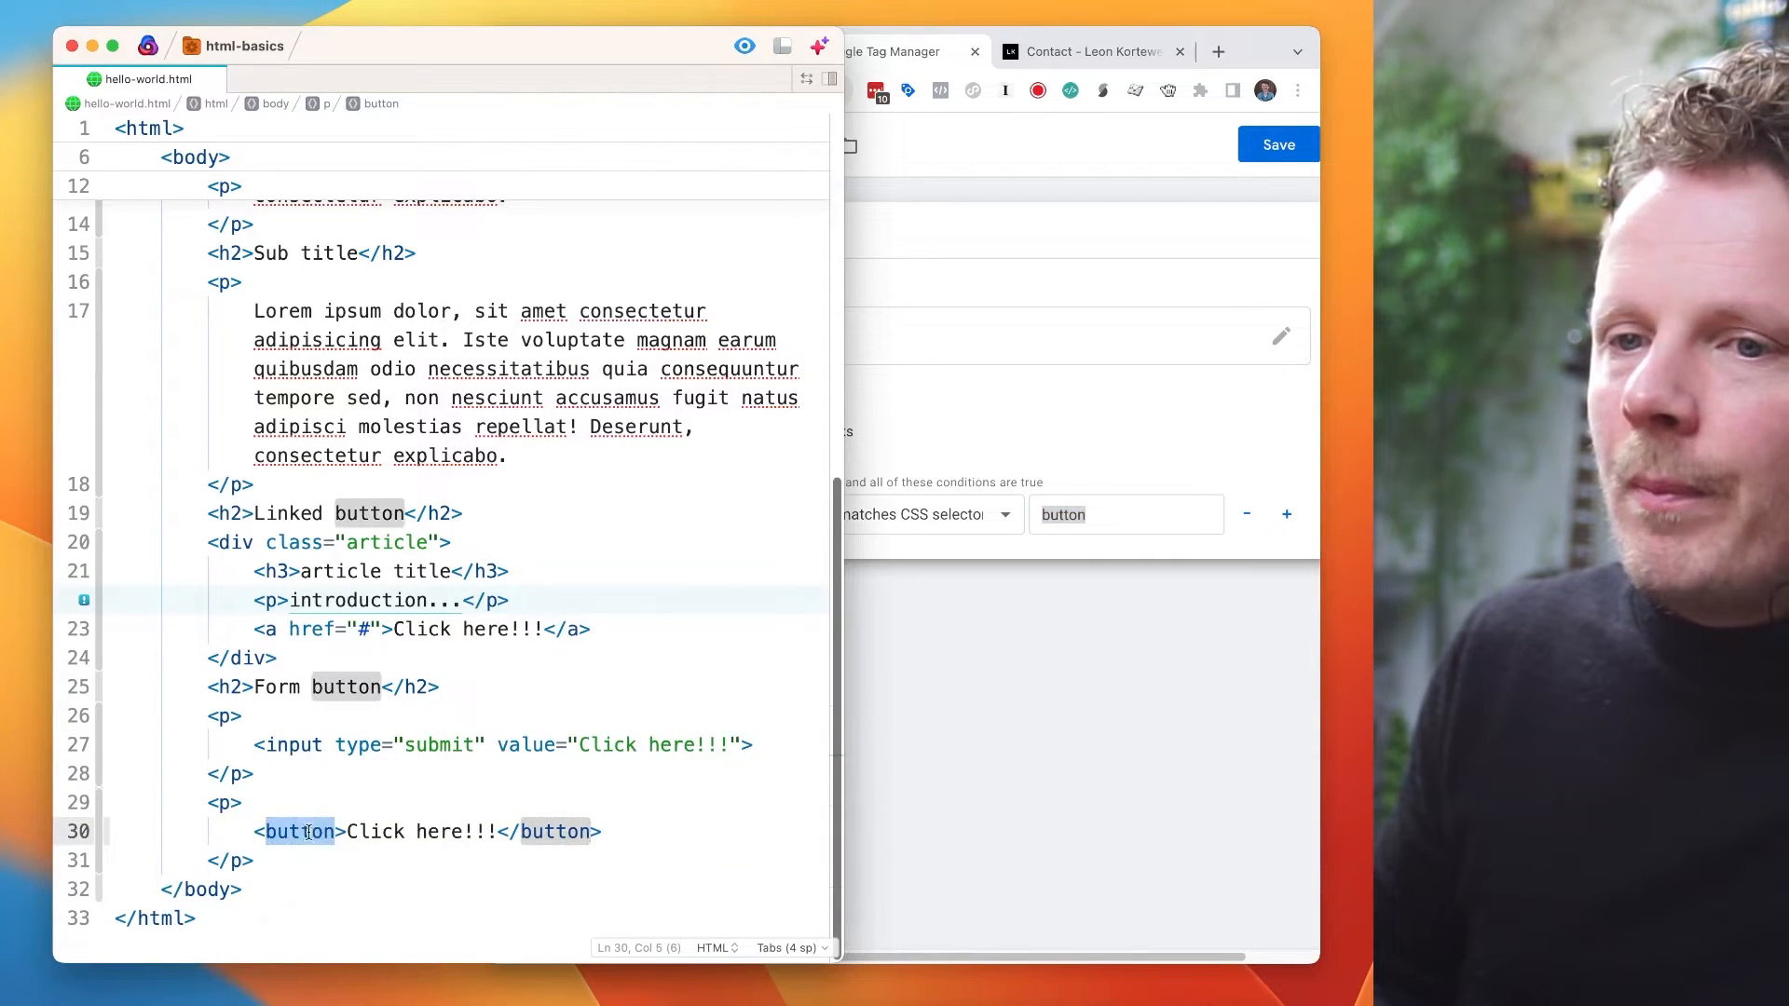
- Set the condition's CSS selector value to p, and highlight the opening p tag above the button element
key(super+Tab)
text(p)
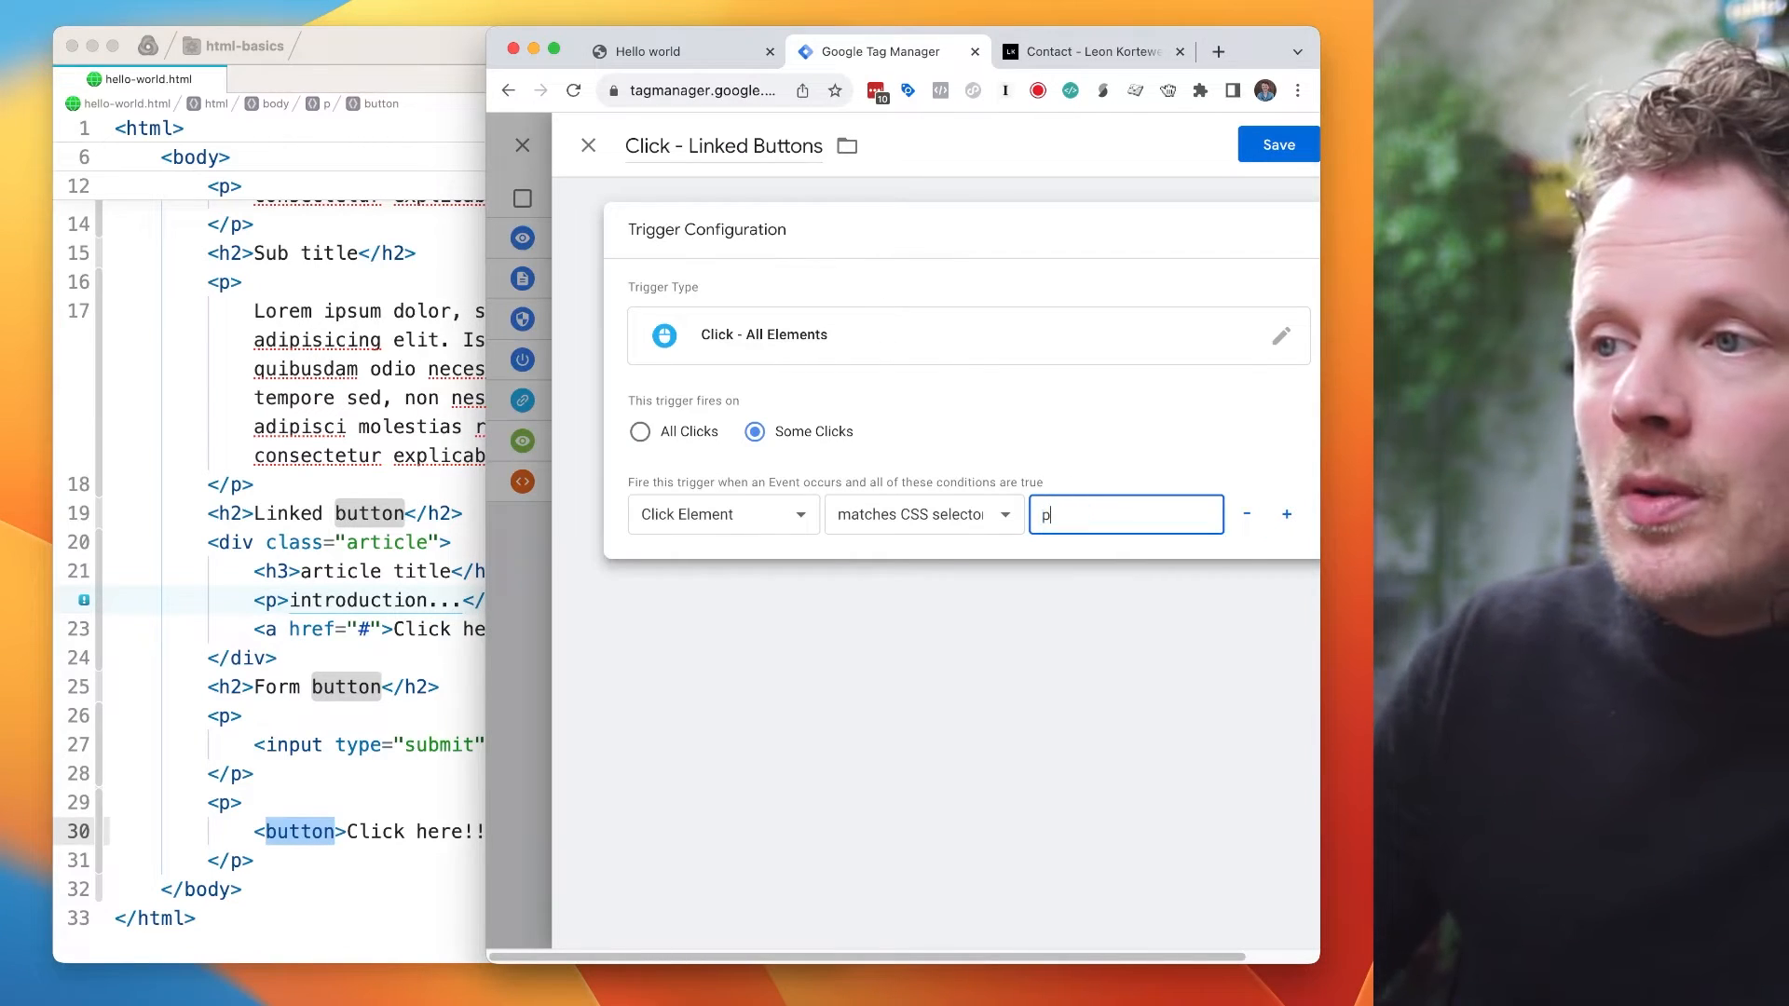
click(223, 803)
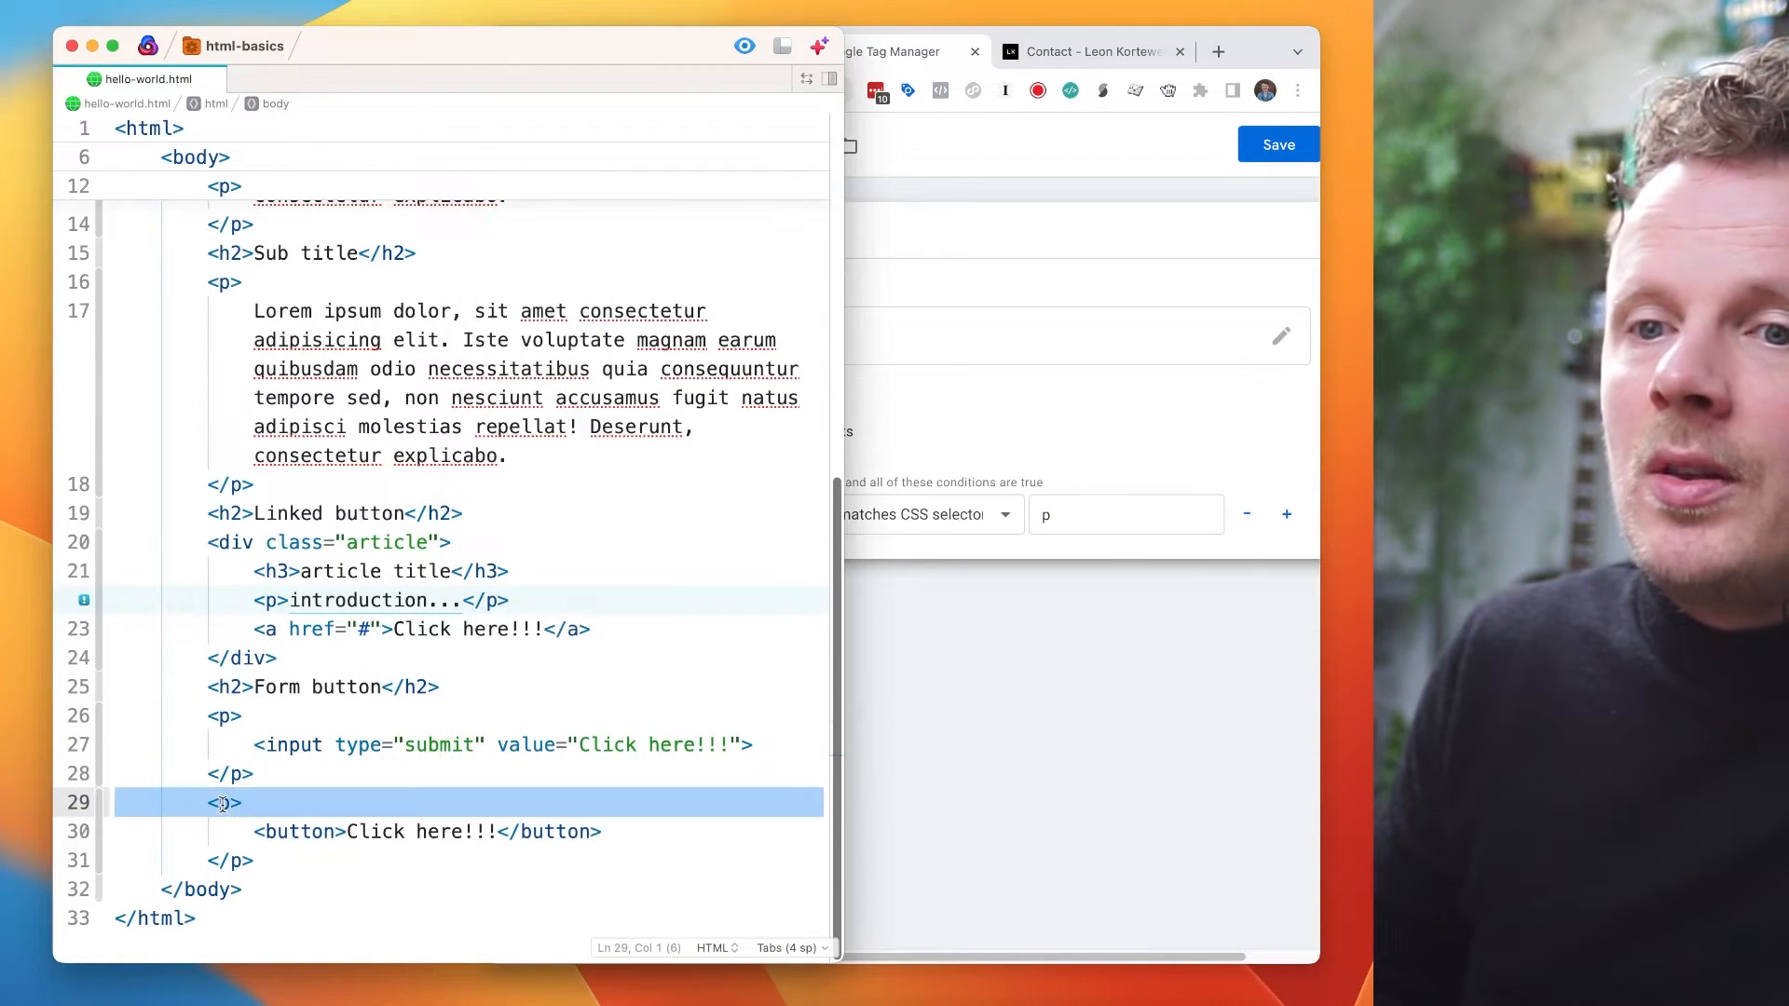
triple_click(224, 803)
- Set the condition's CSS selector value to h1, and highlight the h1 tag of the main heading in the HTML file
click(1064, 515)
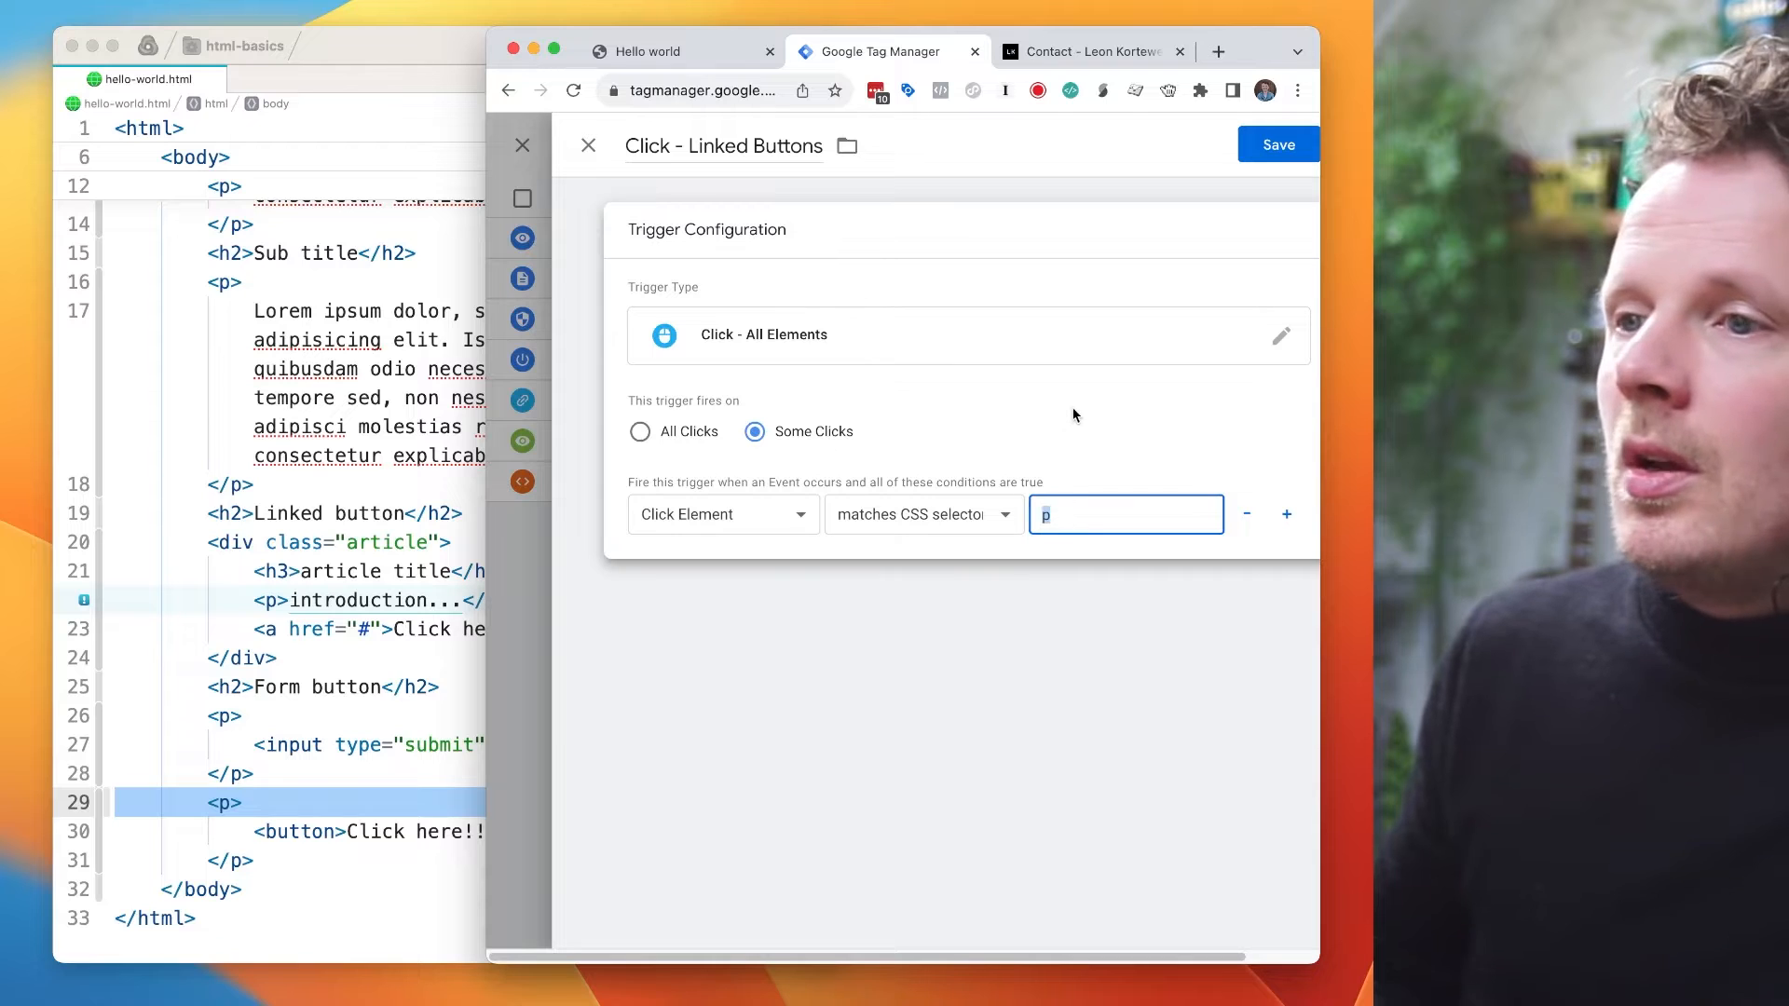
text(h1)
key(super+Tab)
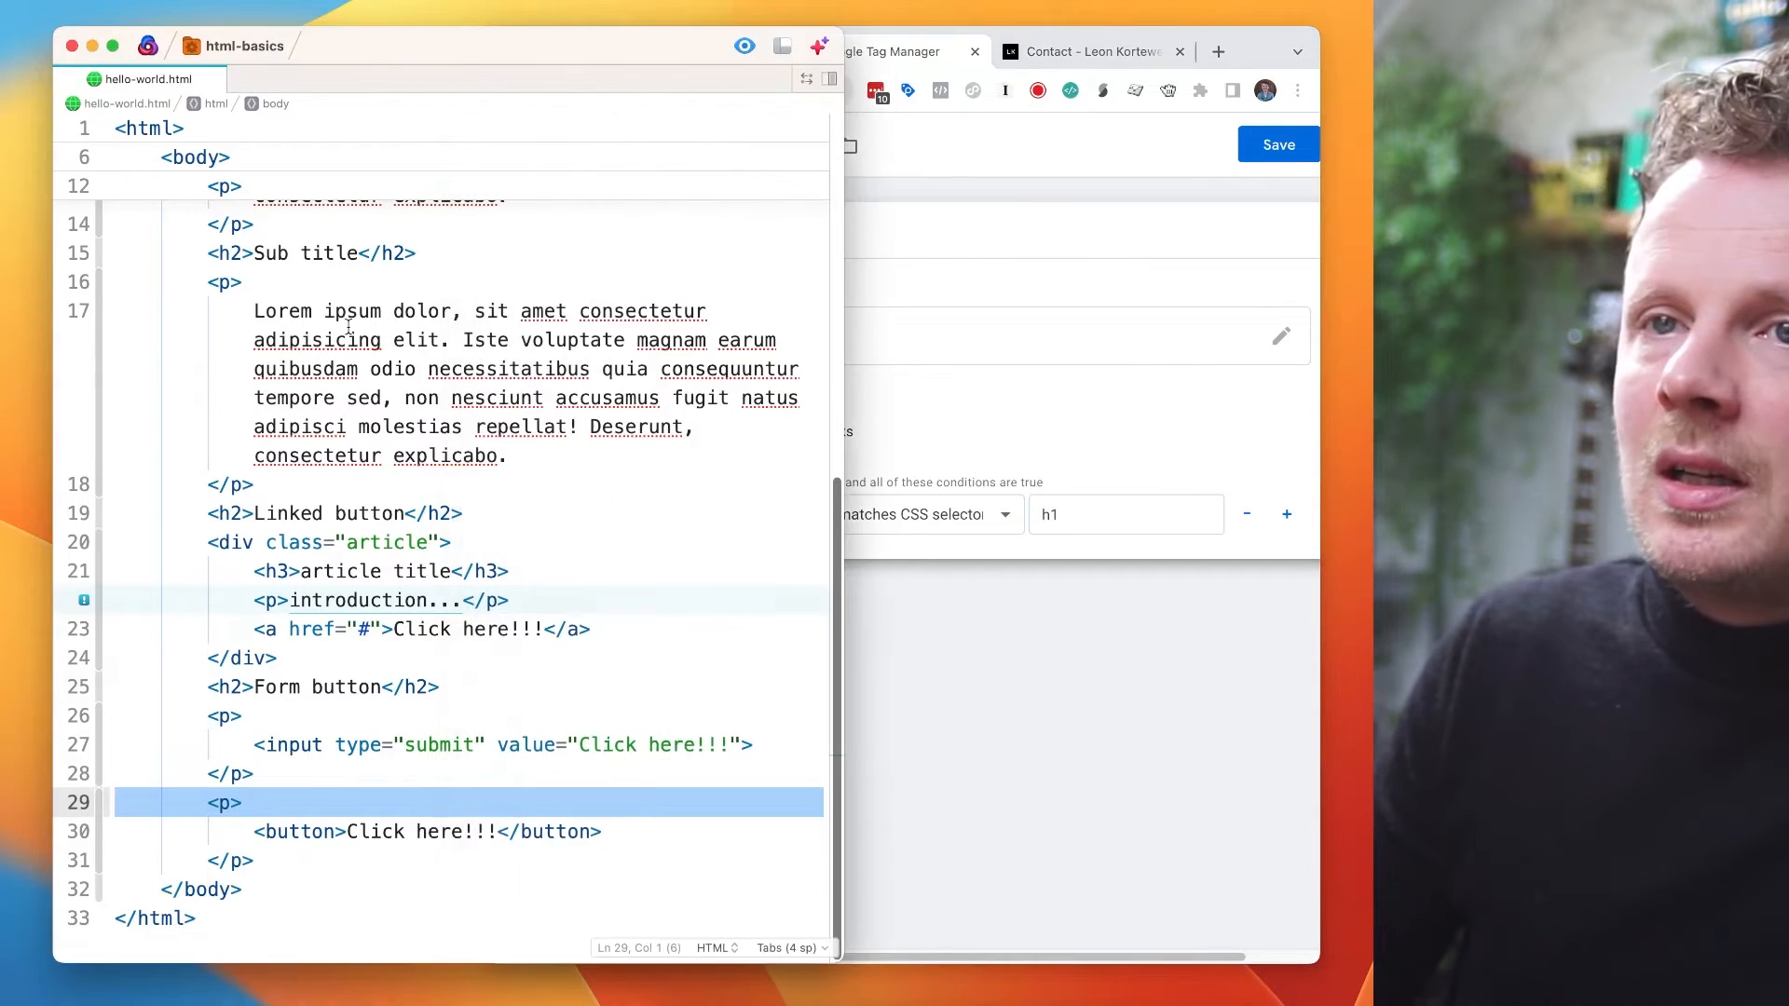
scroll(260, 296, up, 10)
scroll(260, 296, up, 2)
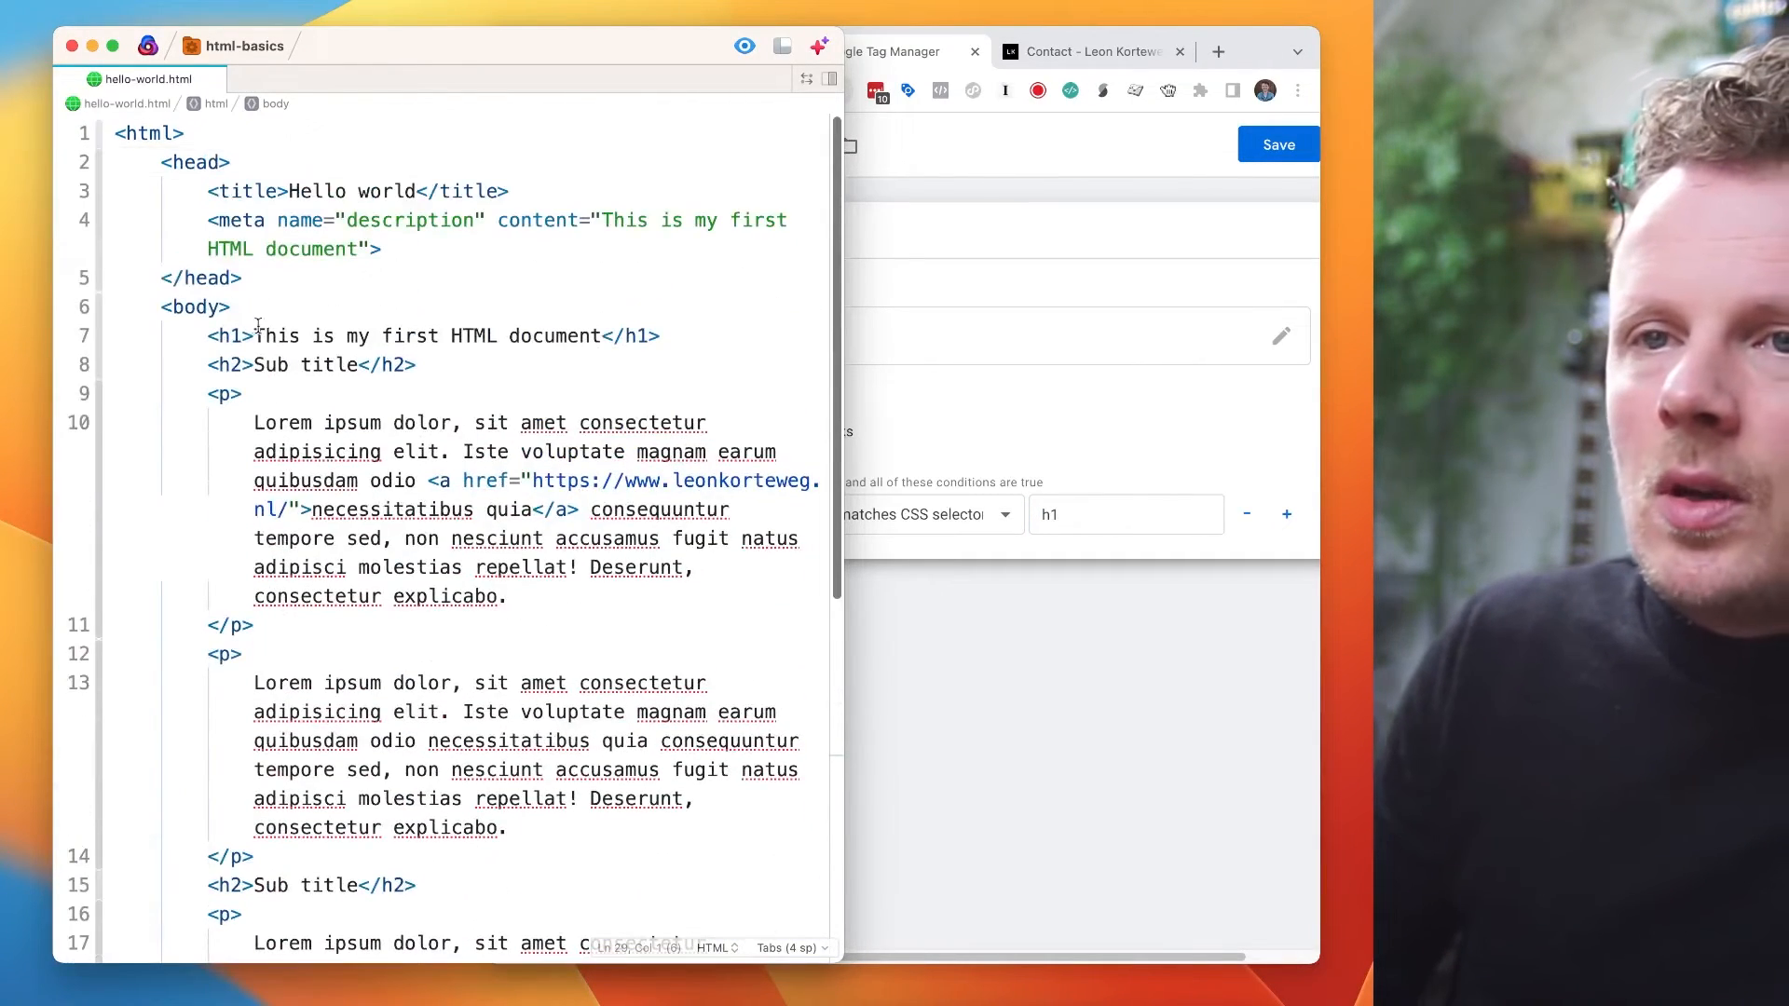
click(233, 333)
scroll(233, 334, down, 12)
scroll(278, 456, down, 2)
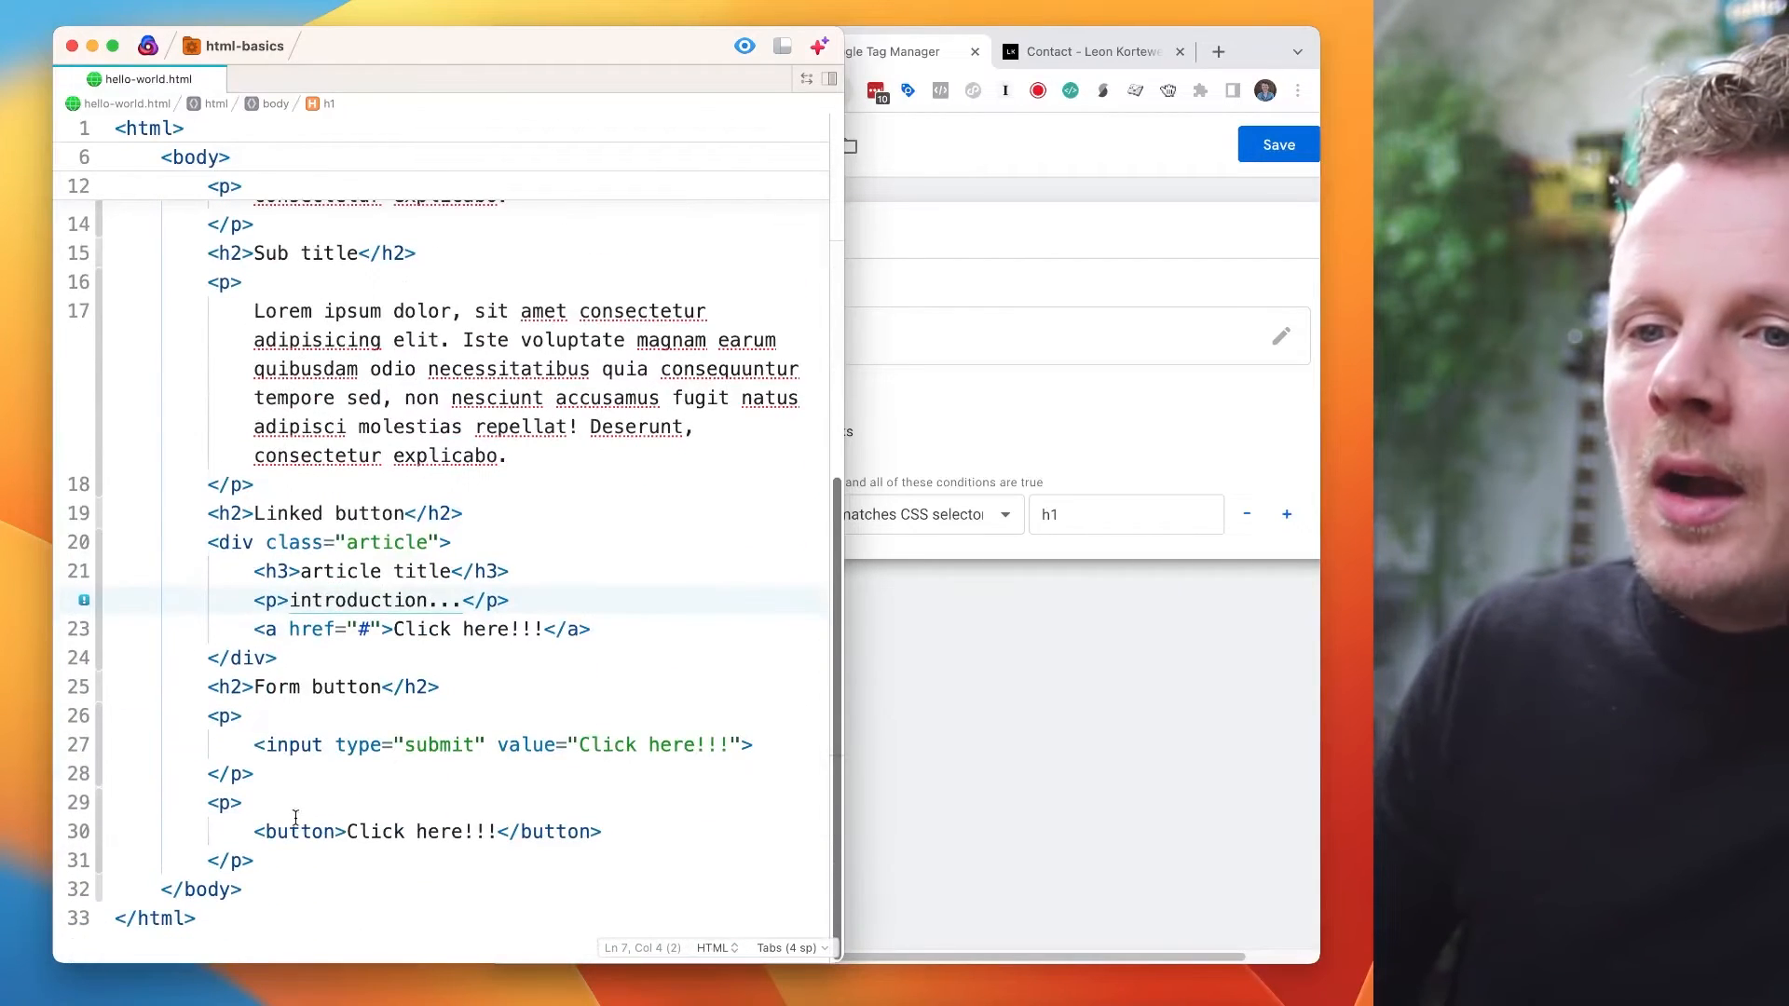
- Enter button as the condition's CSS selector value again, and replace it with body
double_click(1108, 510)
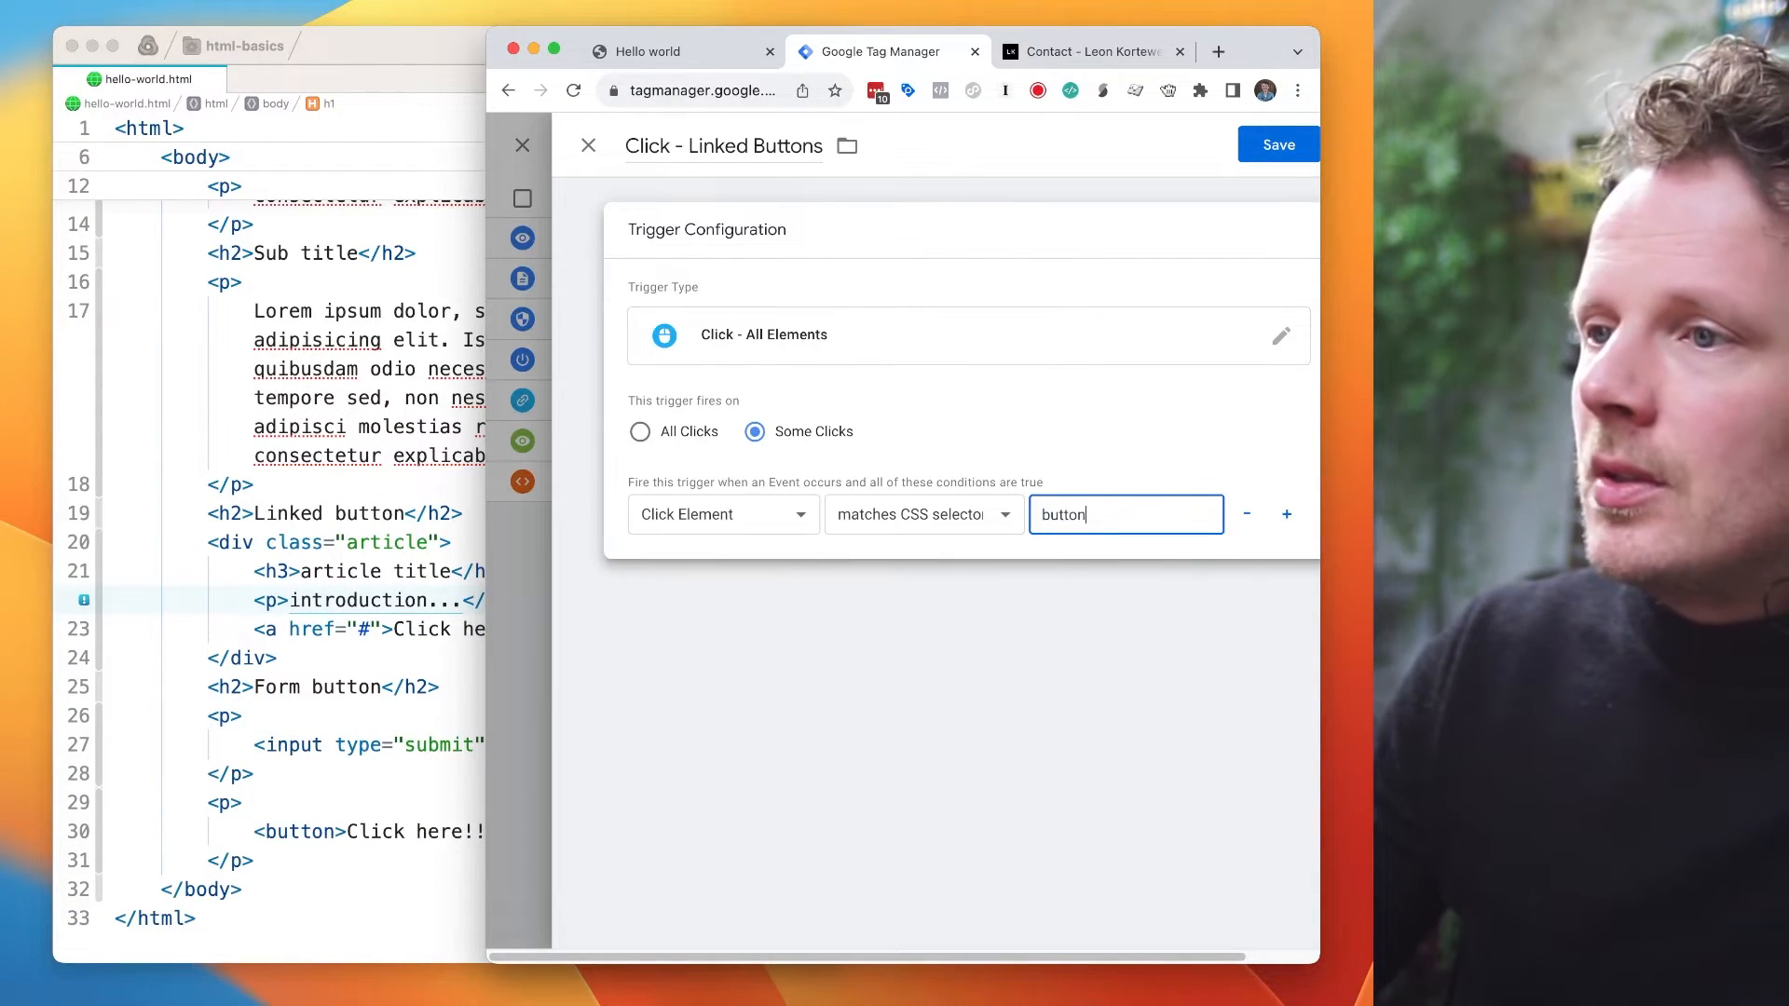
double_click(1072, 516)
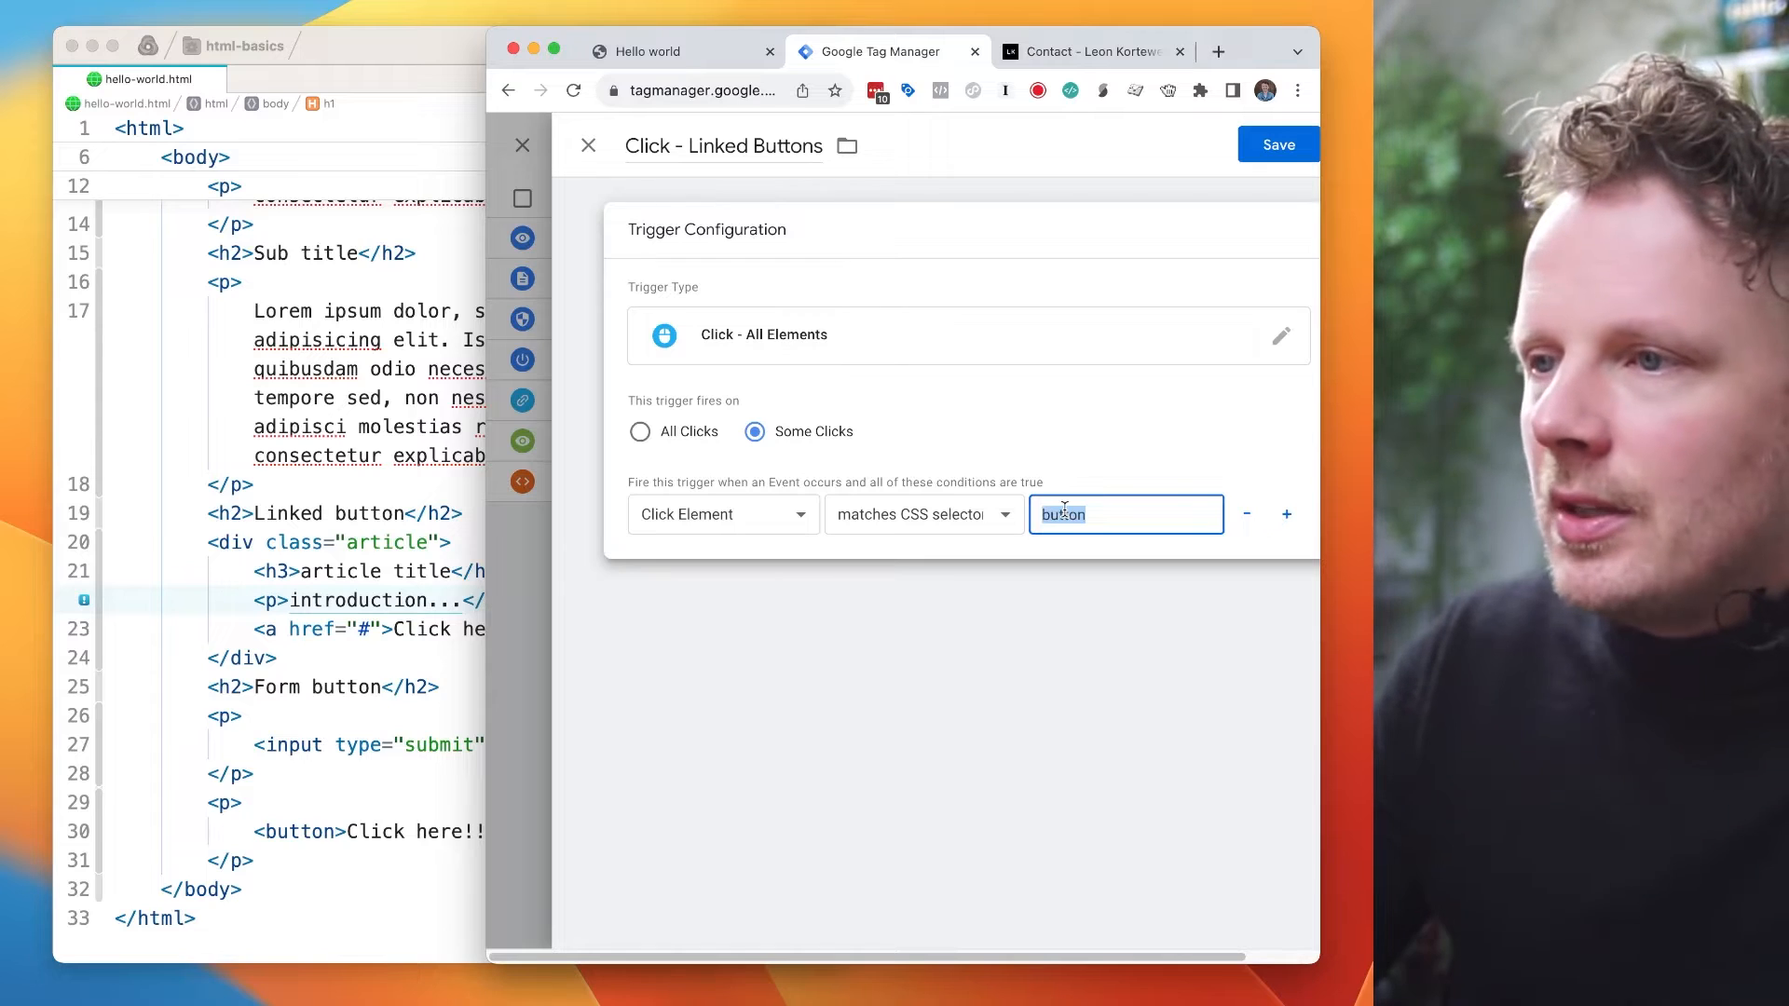
text(butt)
scroll(377, 428, up, 10)
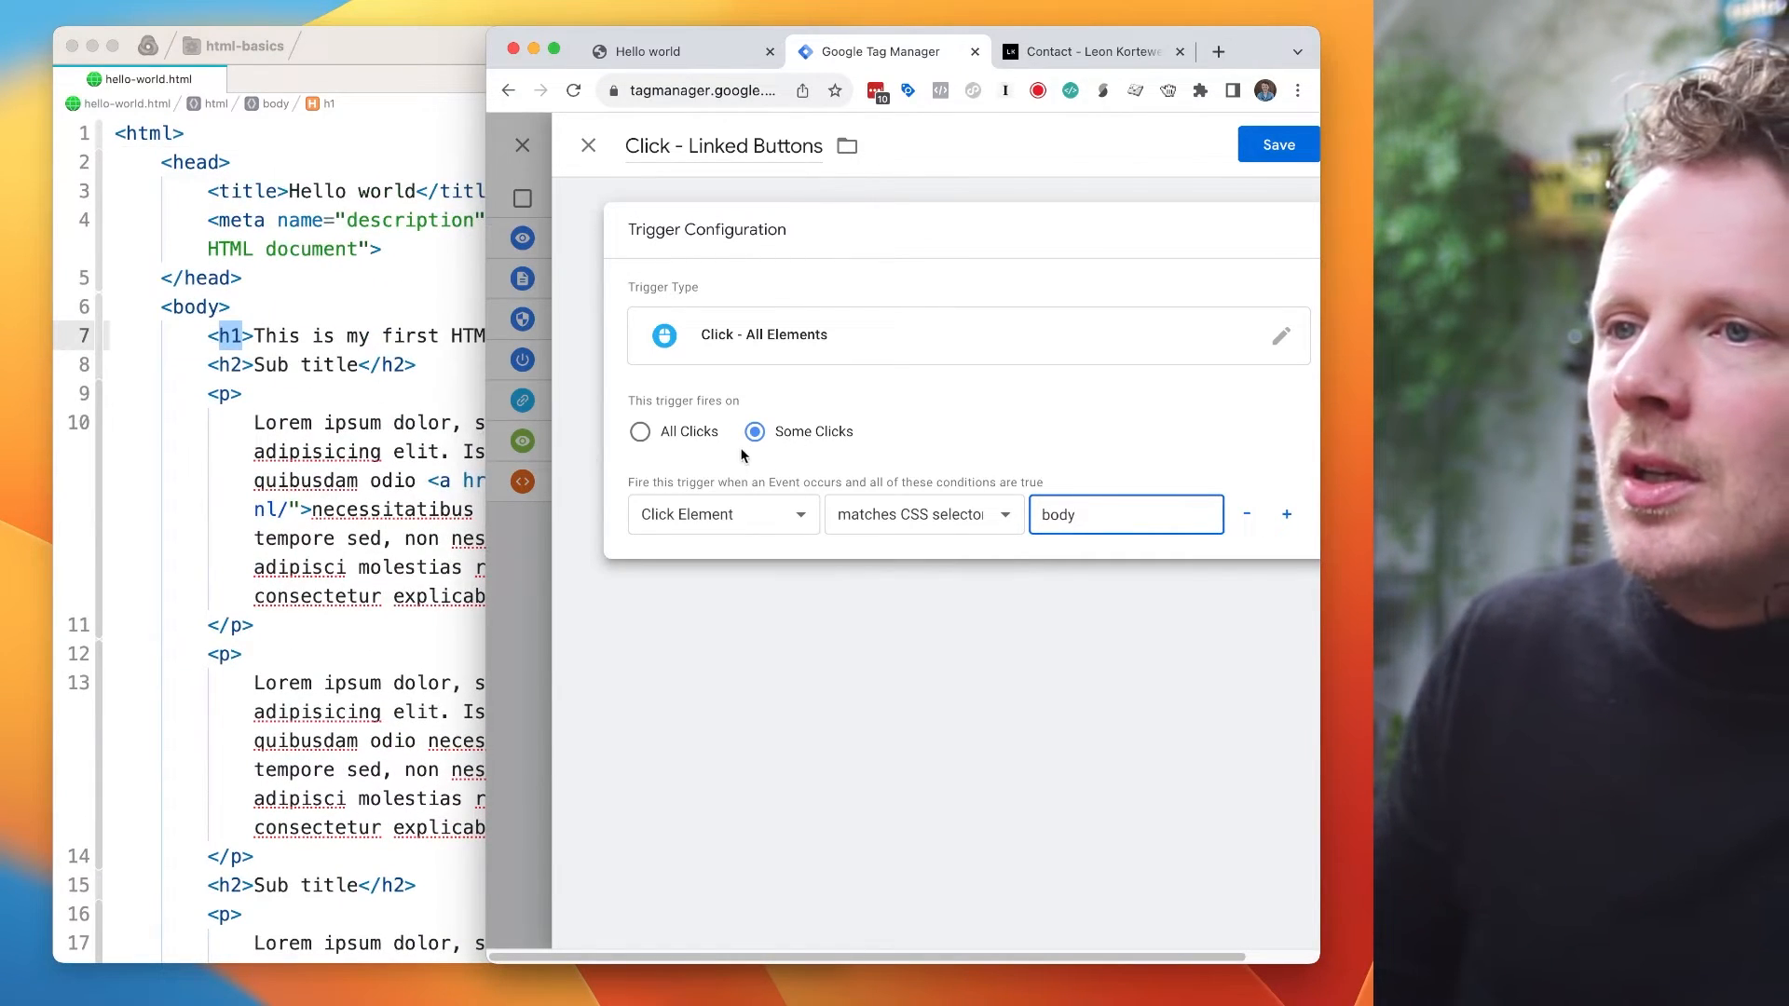
- Switch the trigger to fire on all clicks, and set it back to some clicks
click(685, 434)
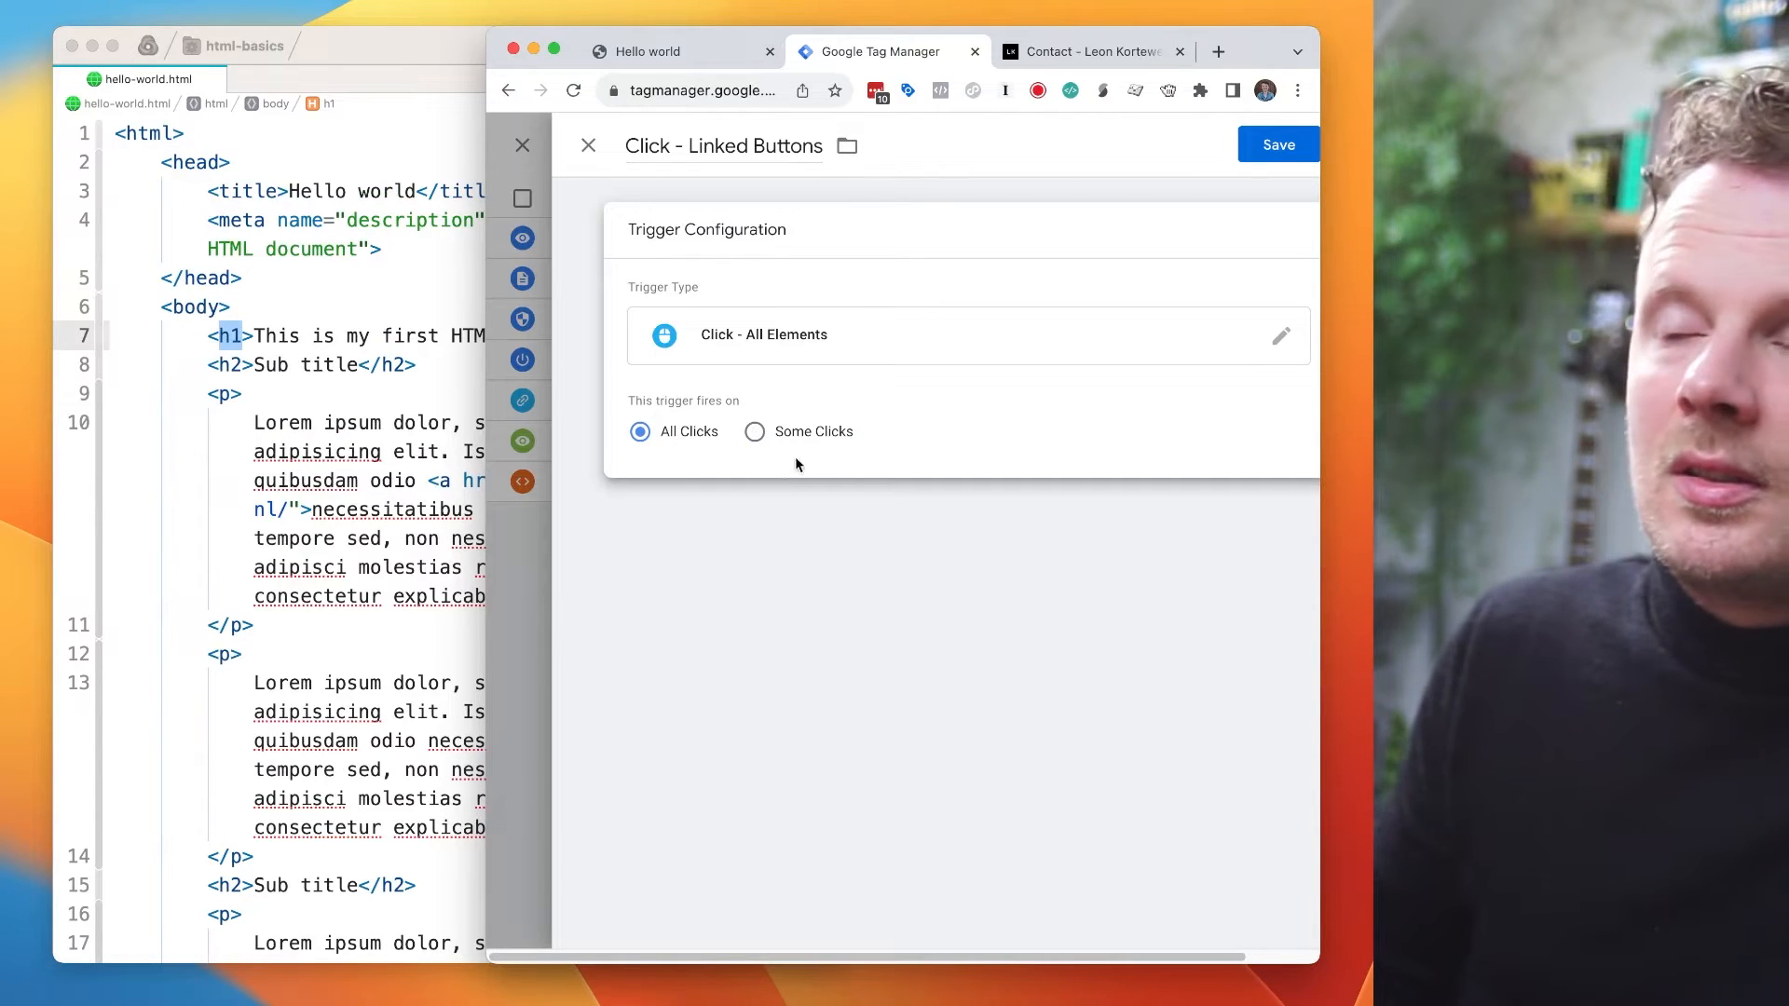
click(813, 434)
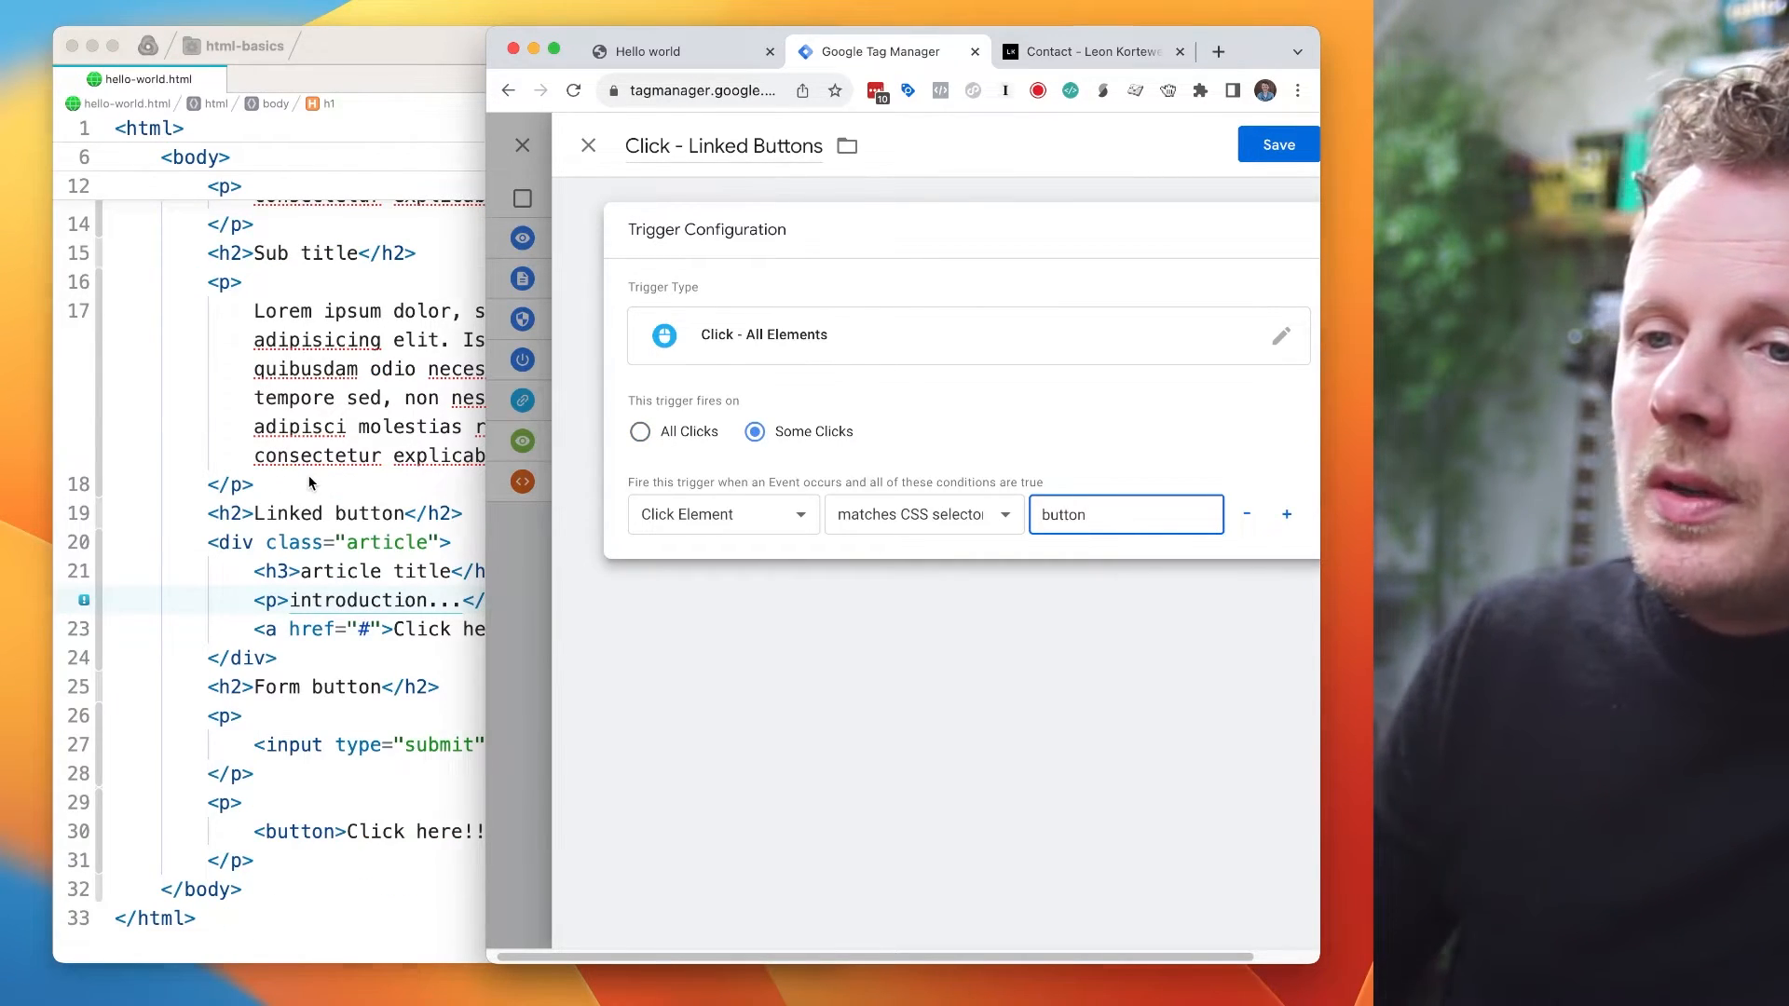
- Add a class attribute with the value form-submit to the button tag near the end of the HTML file
click(310, 482)
click(336, 831)
text(class=')
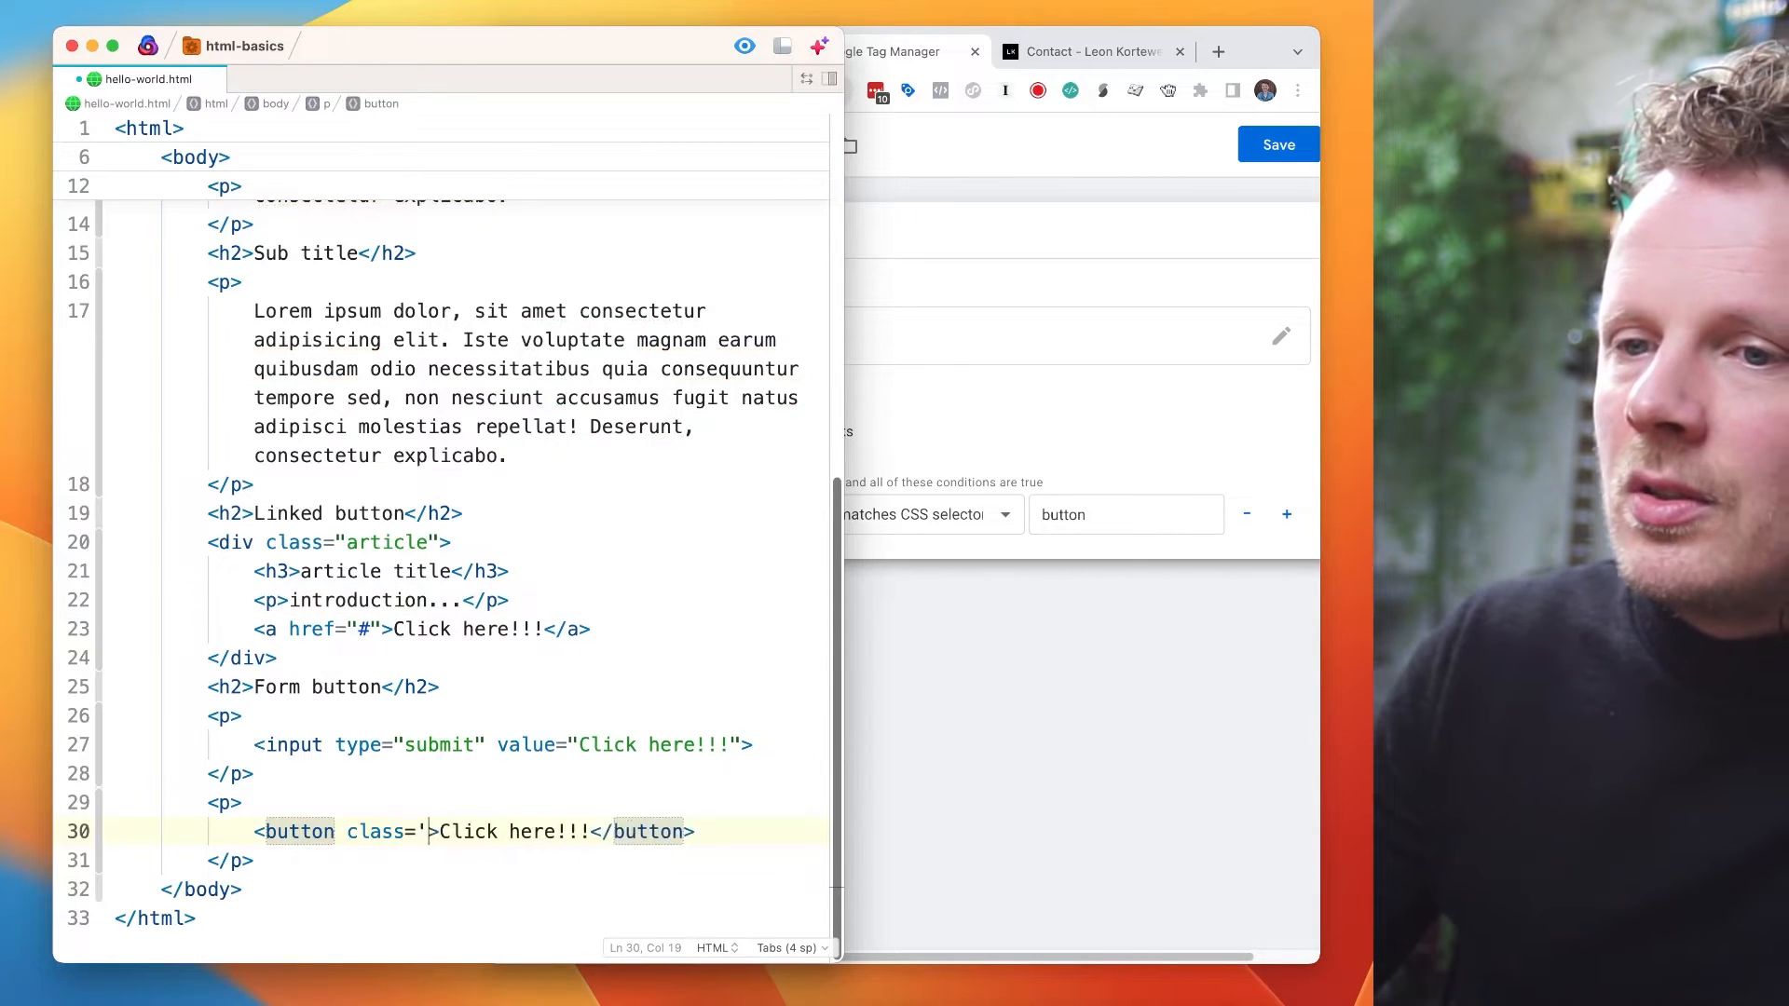
text(form-submit)
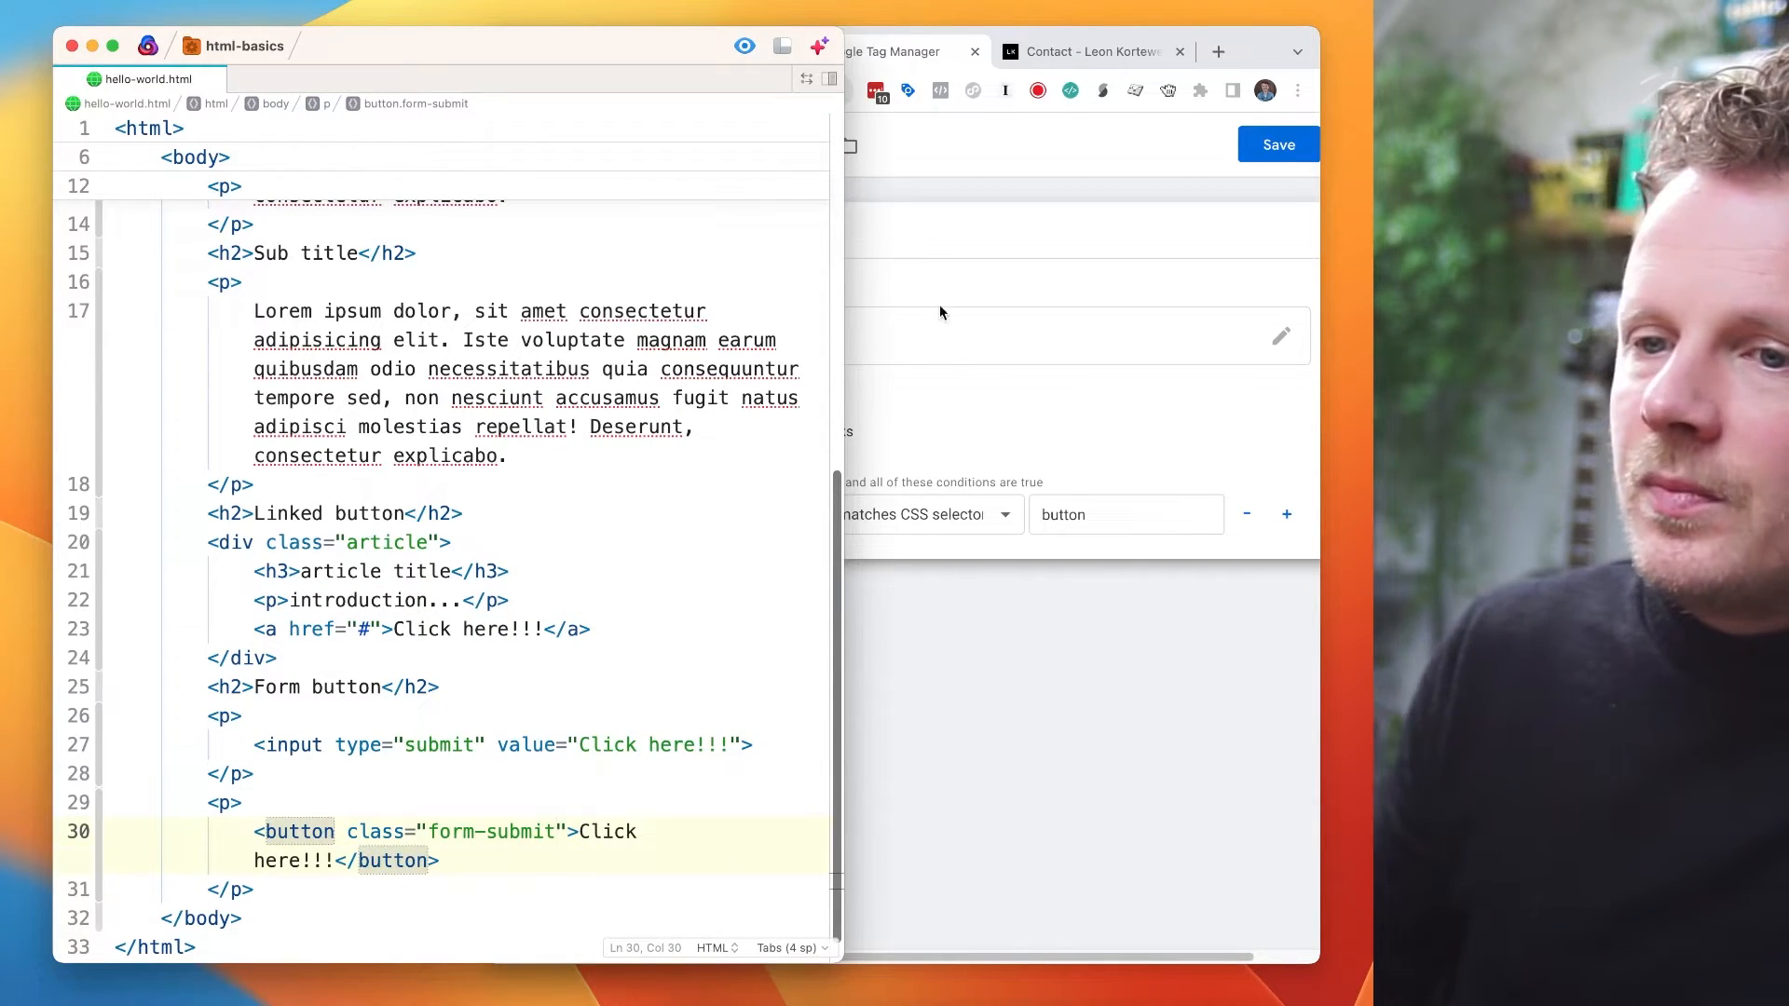
- Replace the condition's CSS selector value in the Linked Buttons trigger with .form-submit, and highlight it
click(939, 305)
key(super+a)
text(.f)
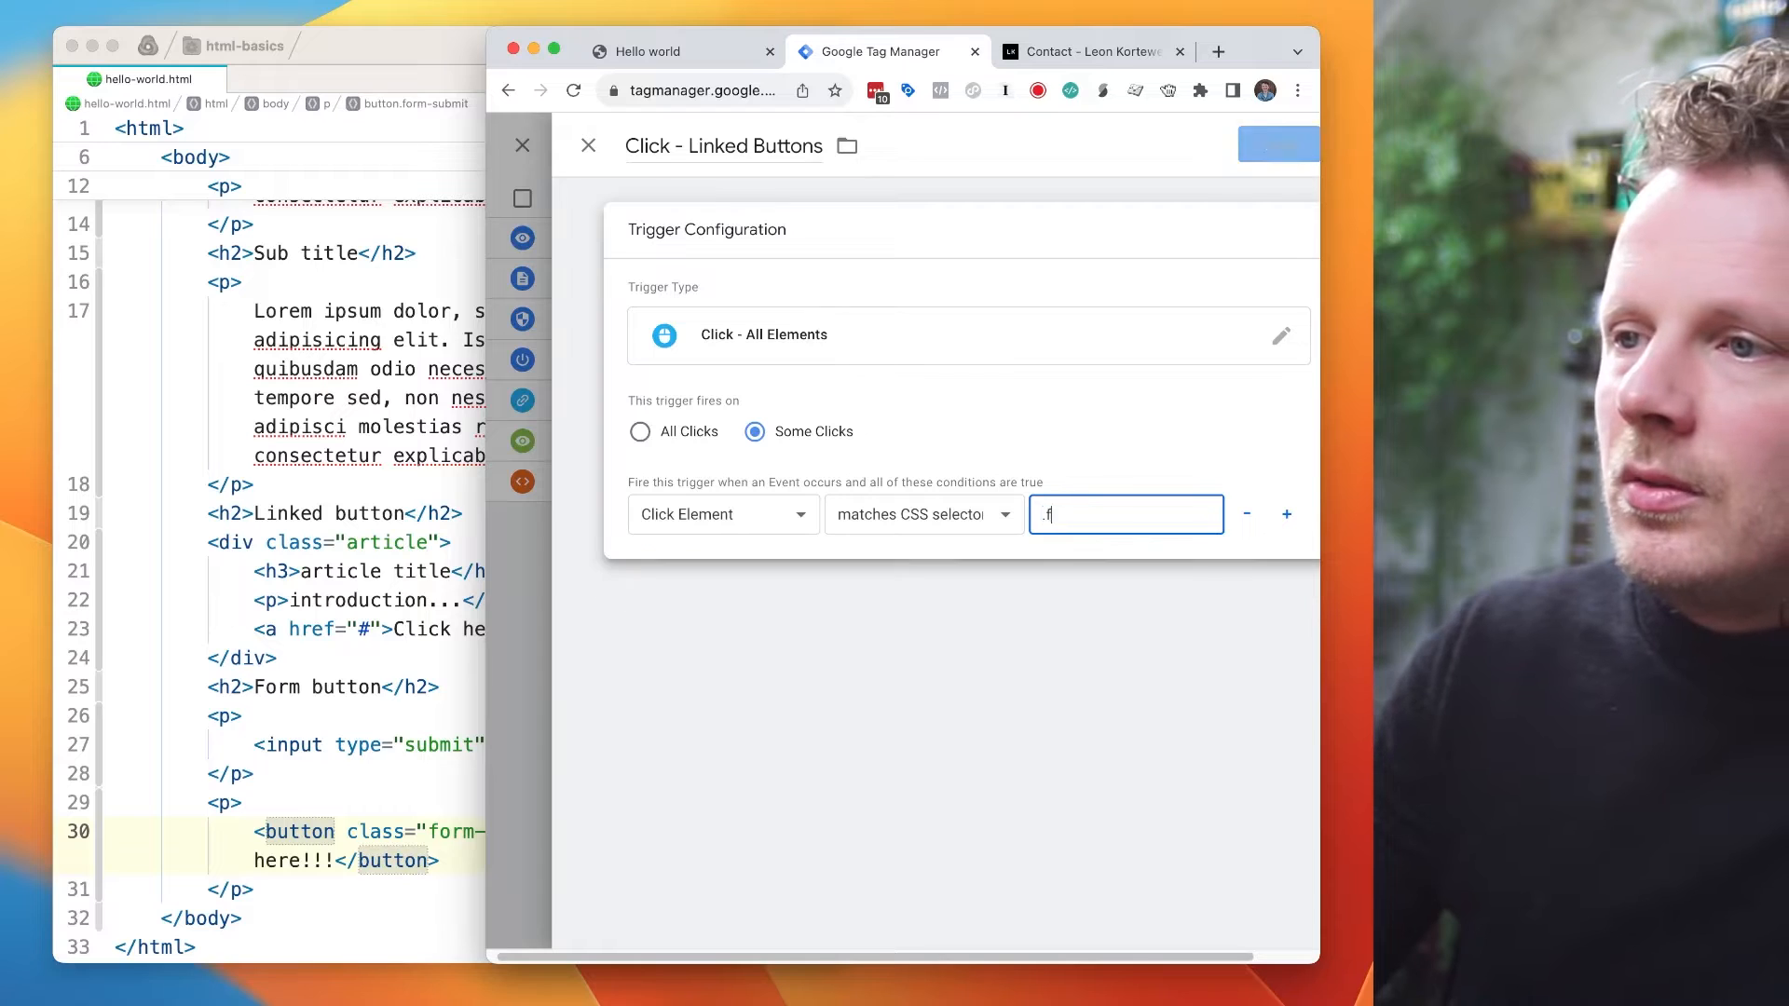
text(orms)
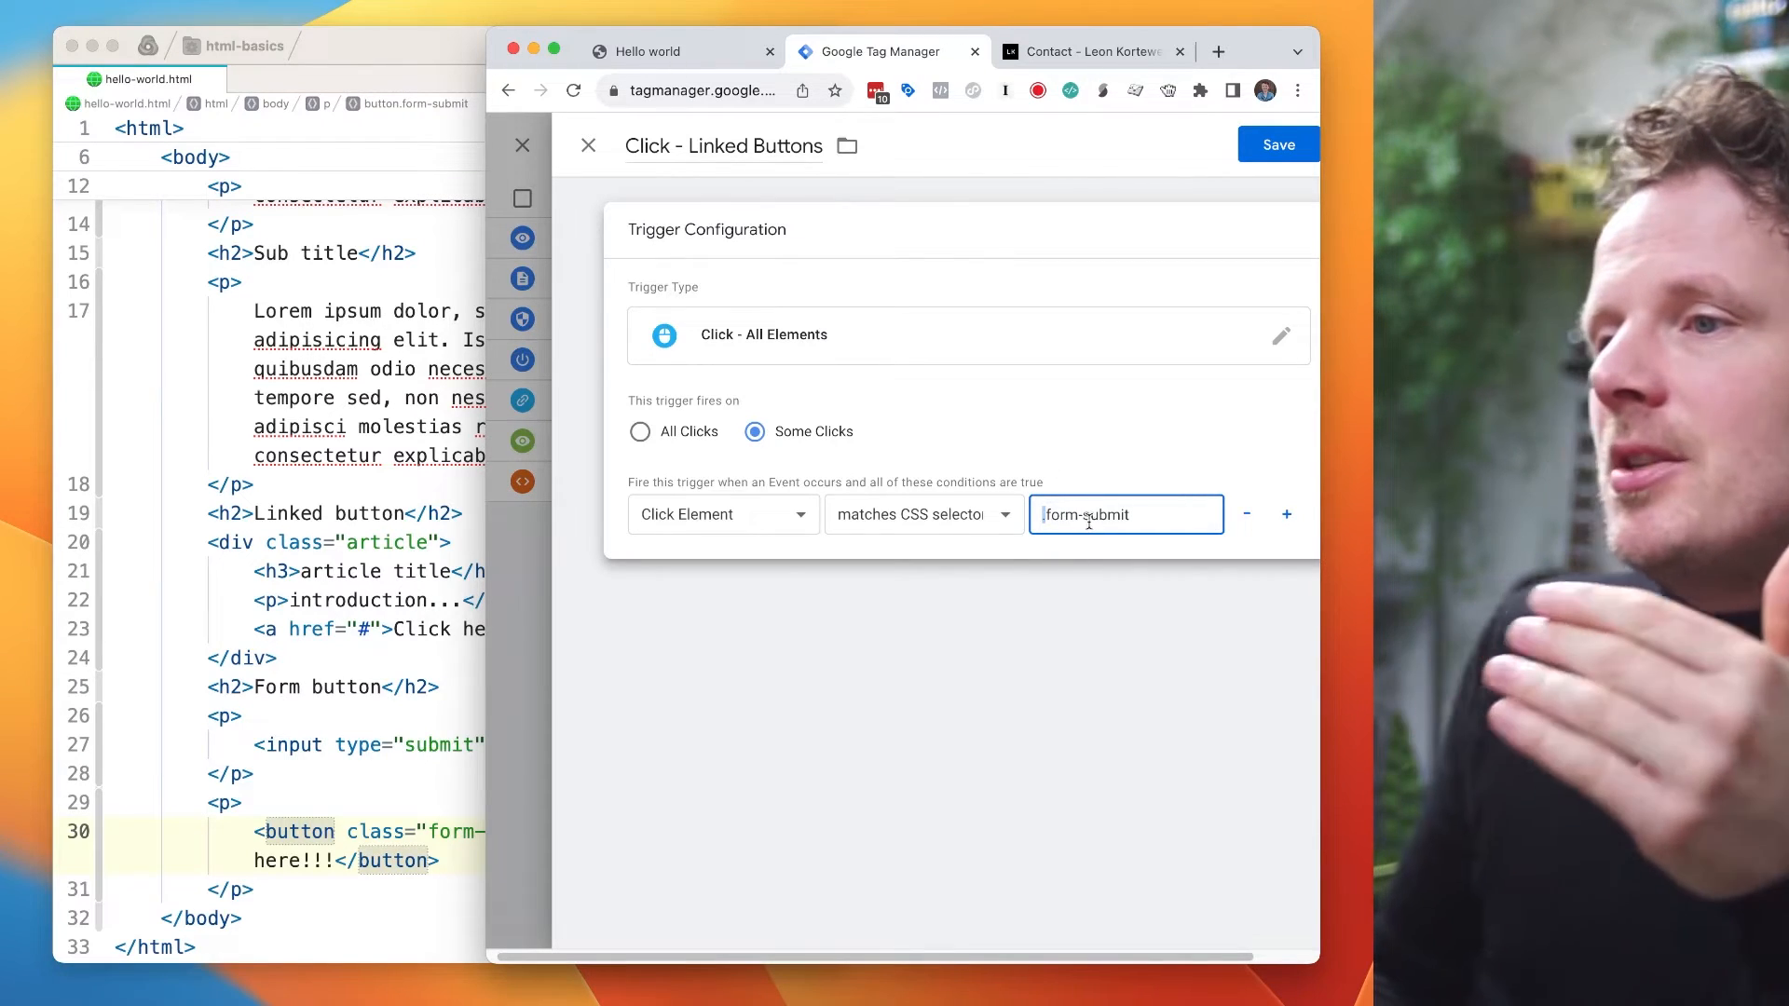
key(super+a)
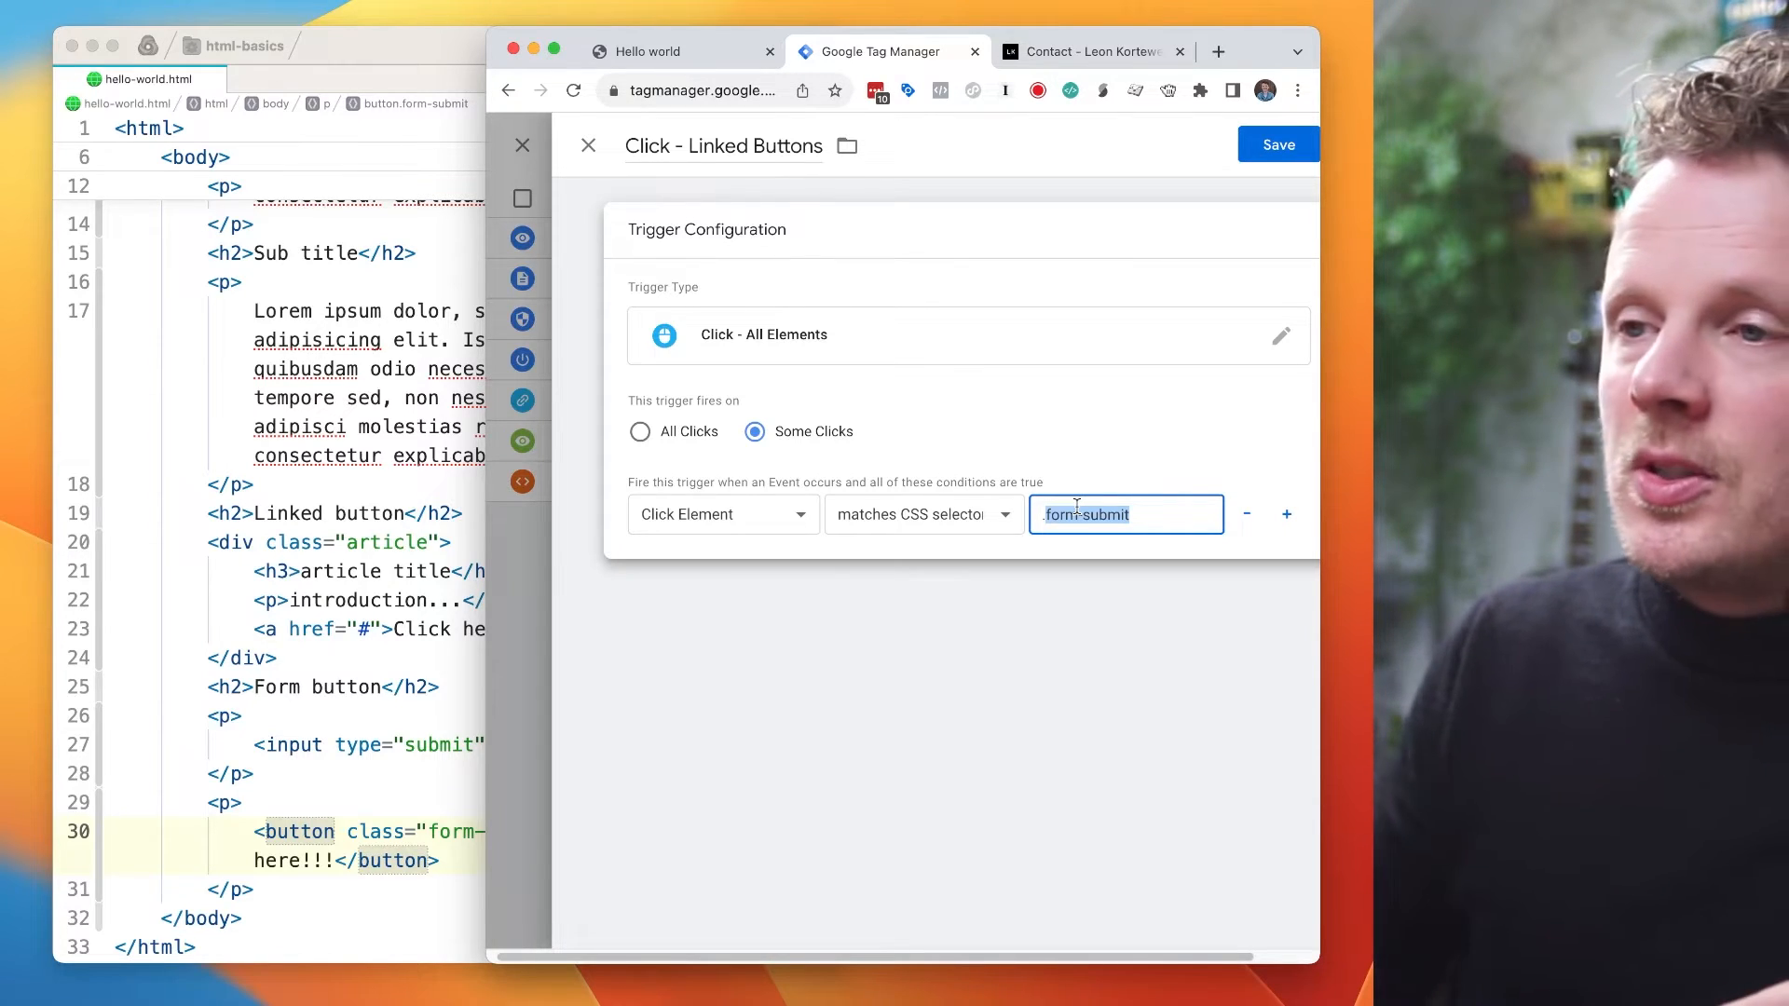
- Change the button tag's class attribute in the HTML file to an id with the value form-submit-123
click(417, 725)
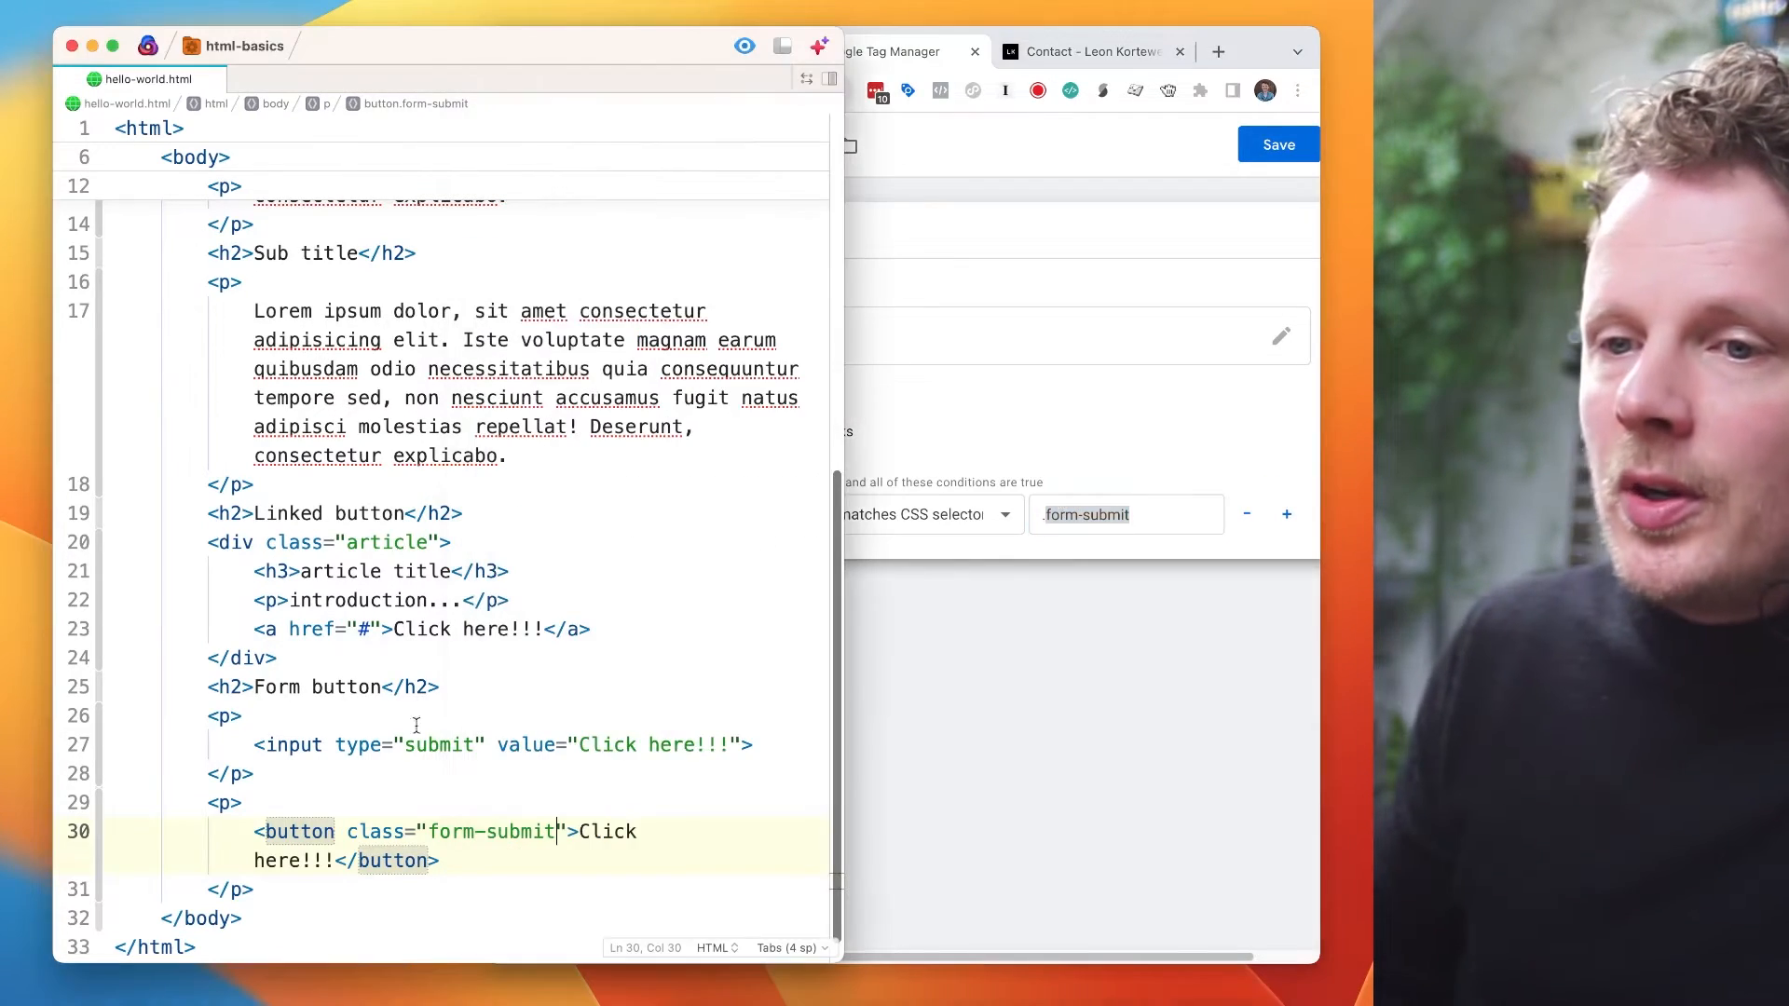
double_click(385, 828)
text(id)
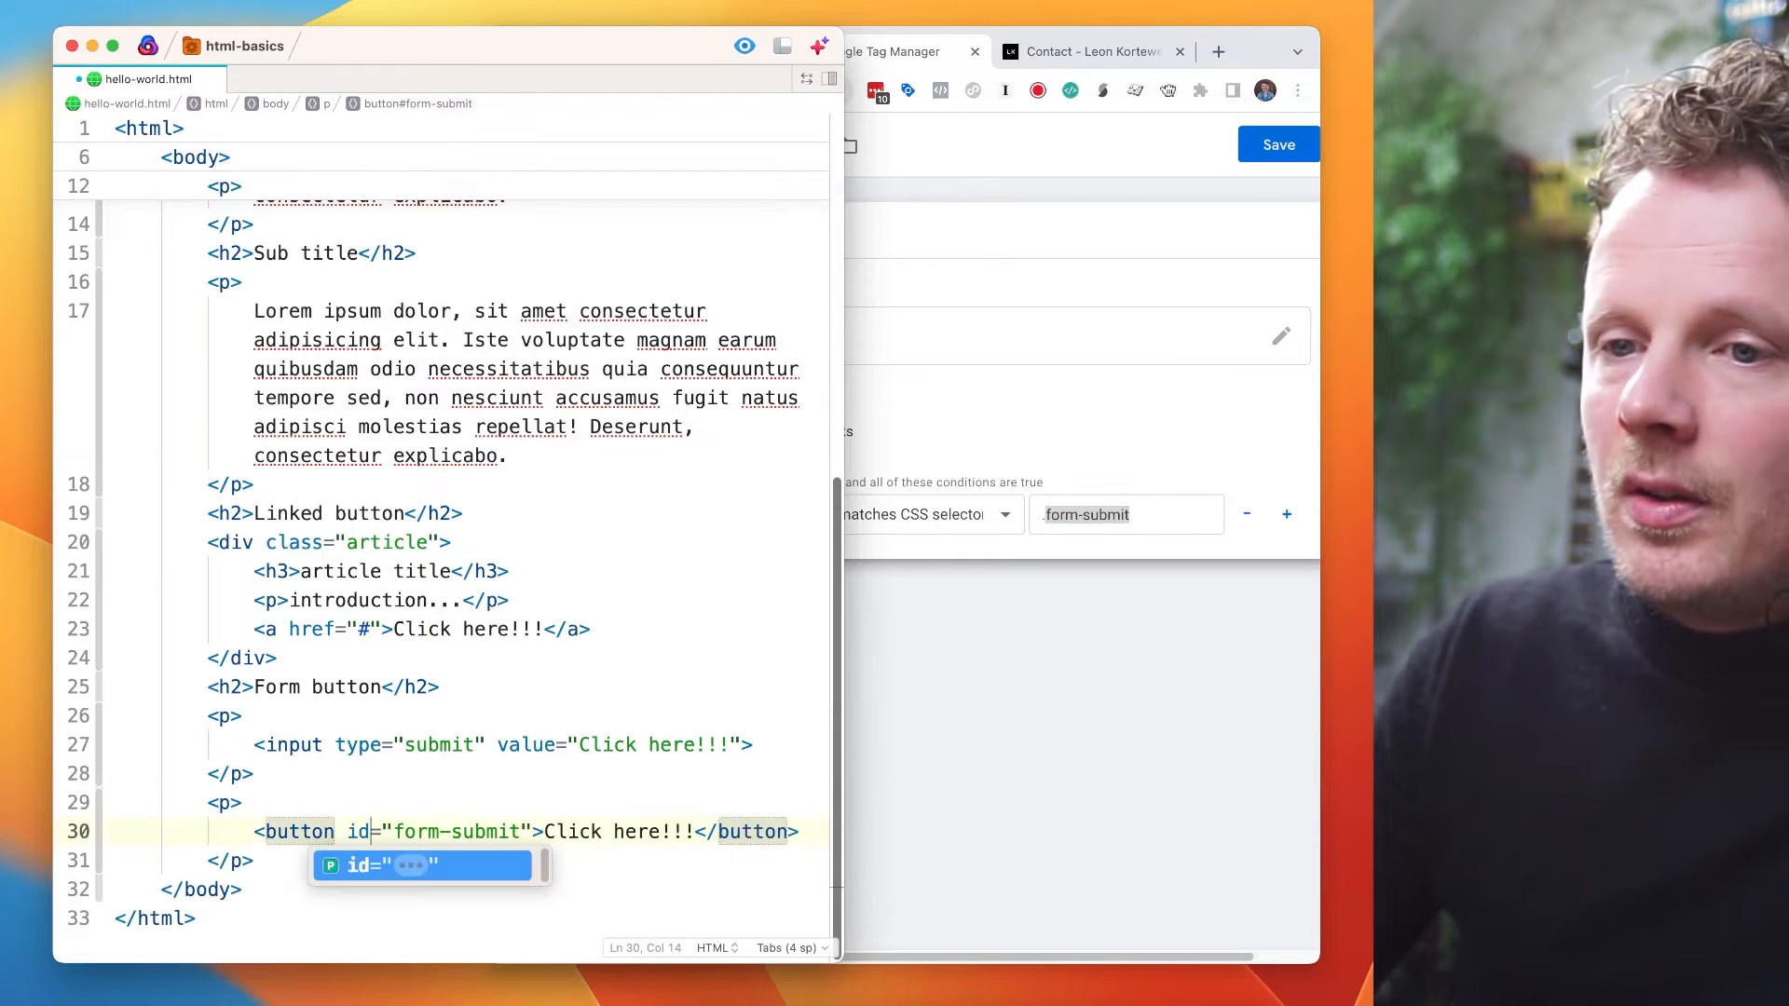
key(Return)
text(-123)
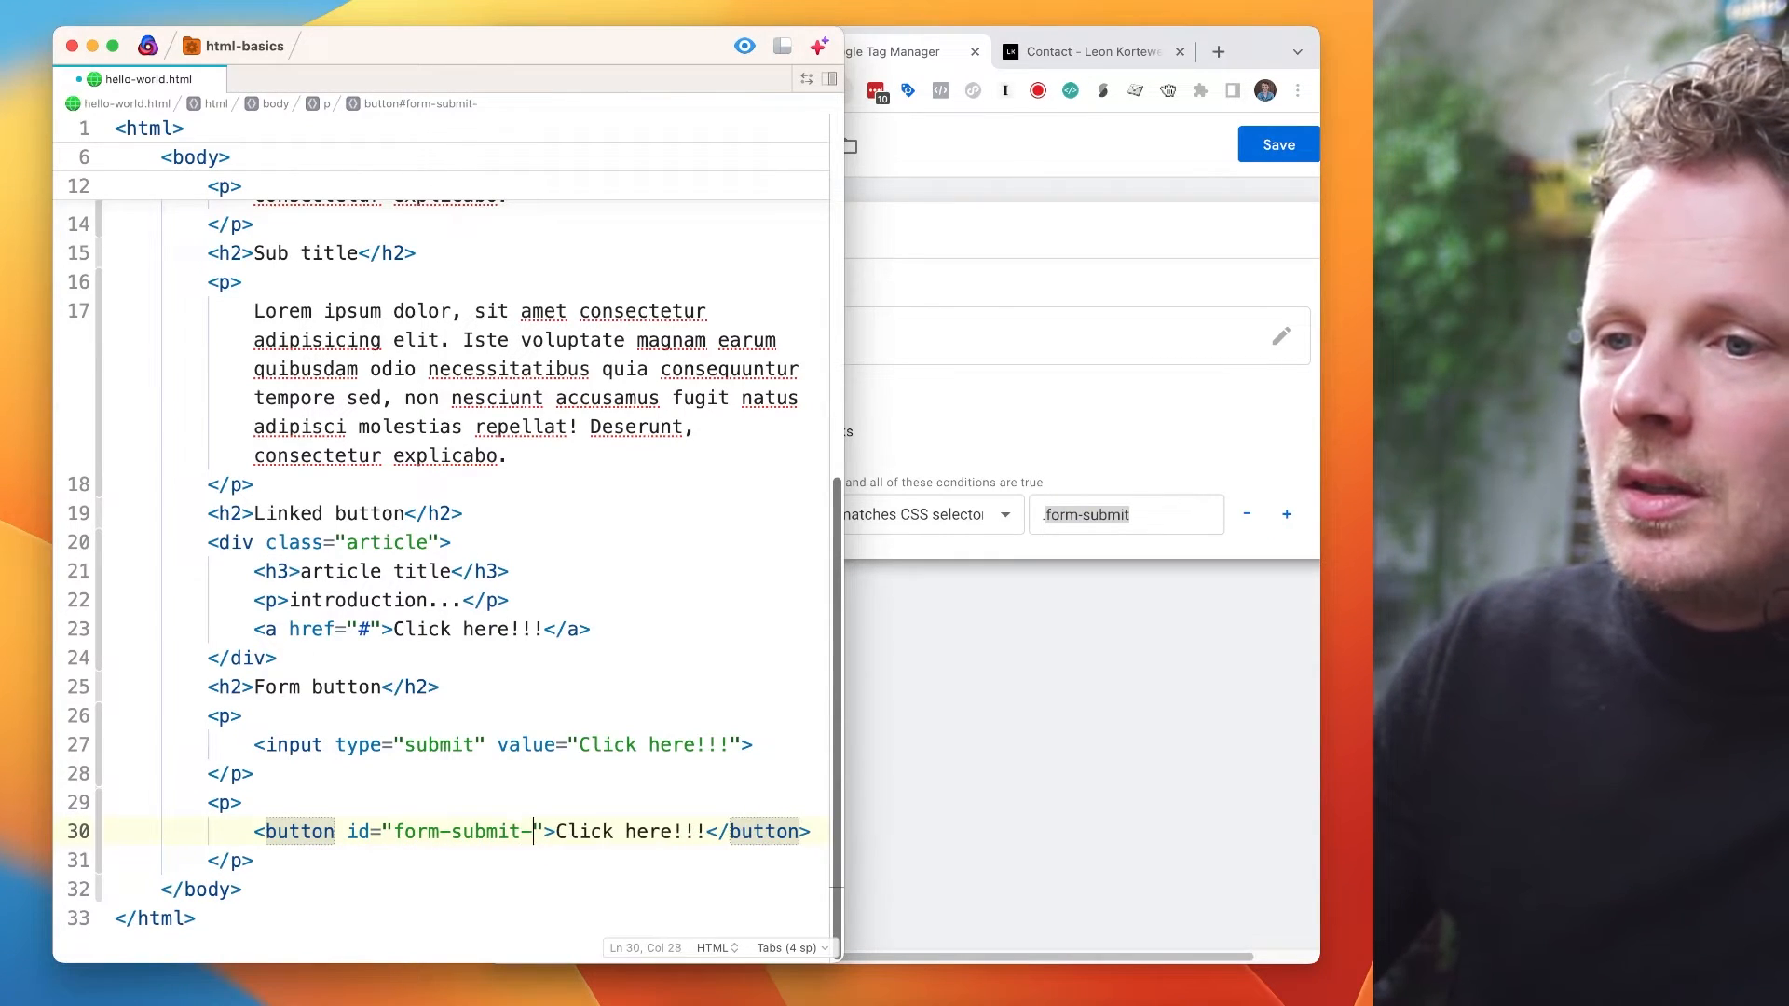
- Enter #form-submit-123 as the condition's CSS selector value, highlight the id after the hash, and replace the value with button
click(1092, 518)
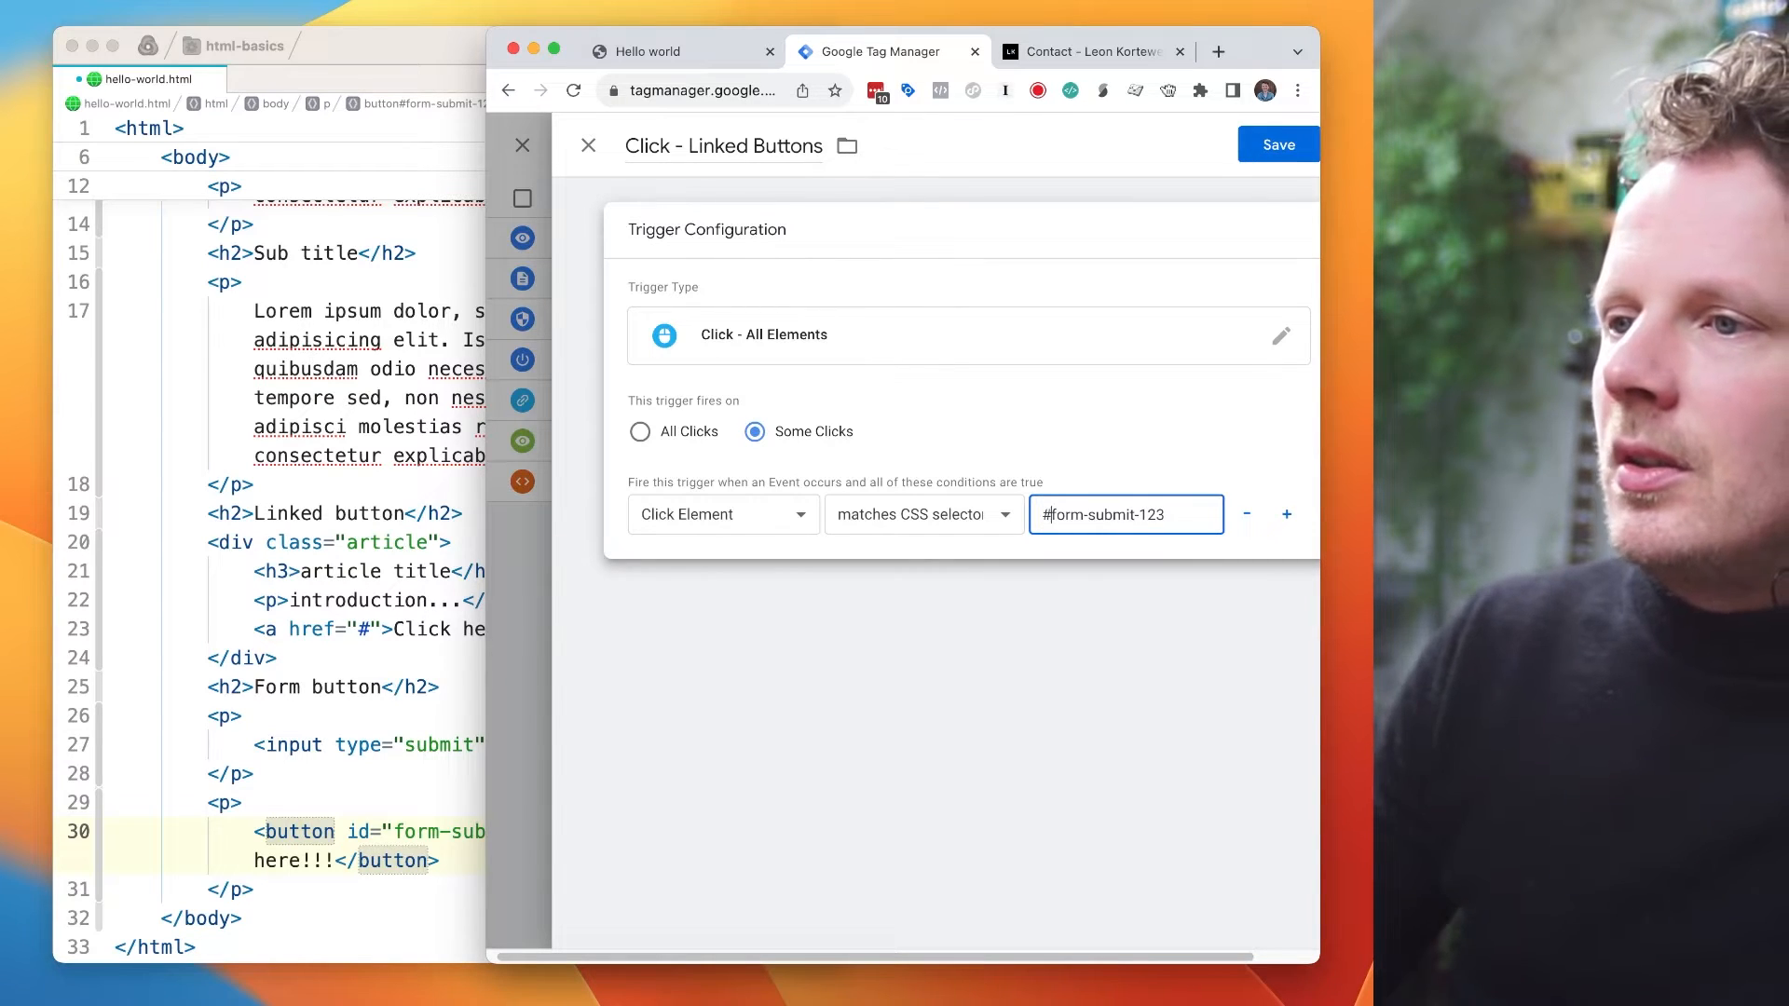
key(shift+Left)
key(super+shift+Right)
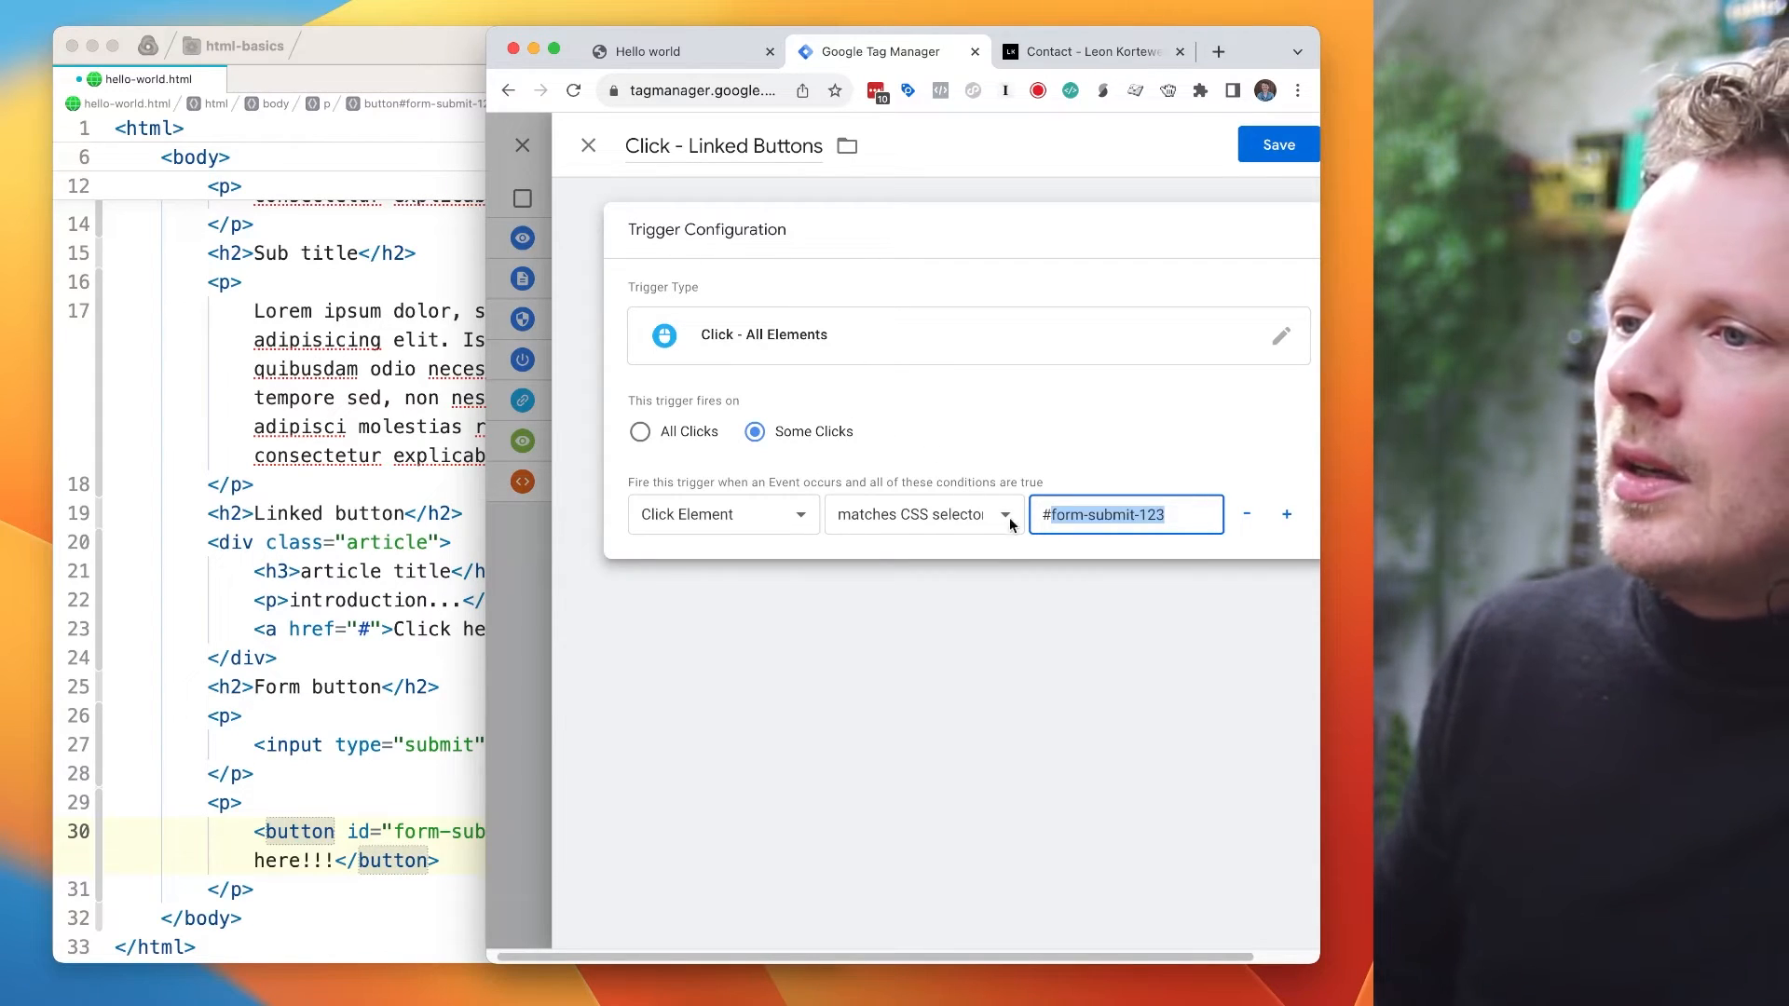
text(button)
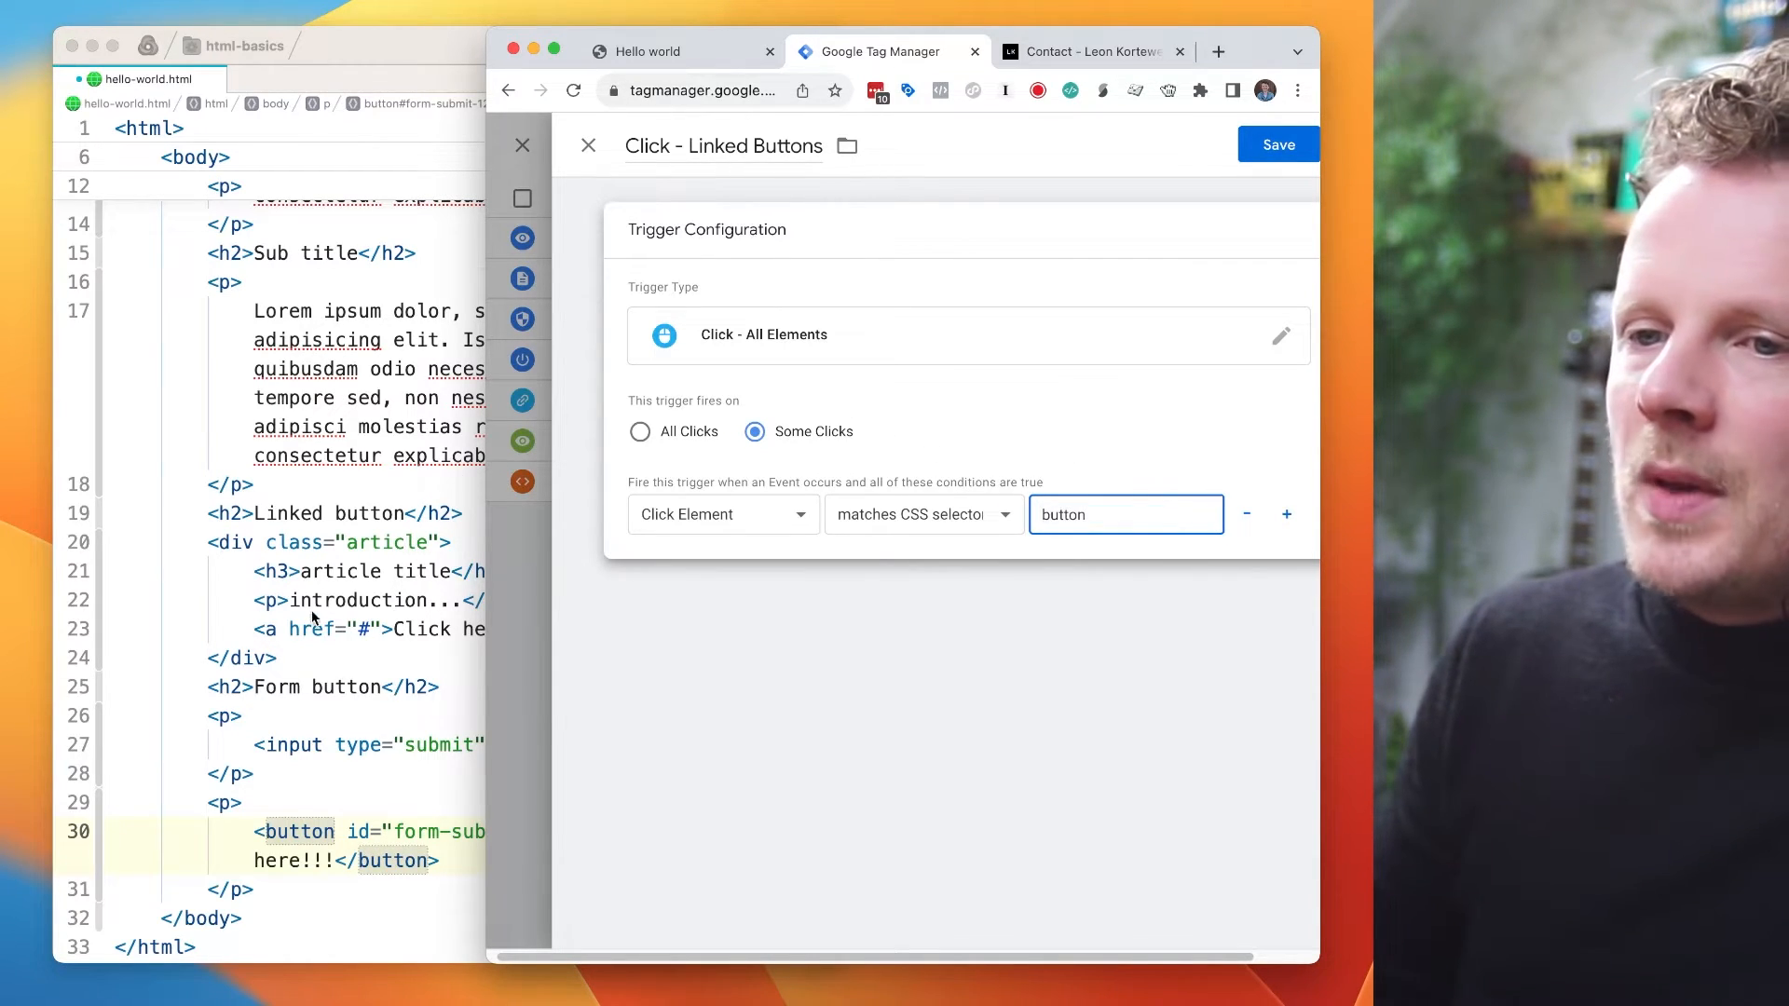
- Change the button tag's id attribute in the HTML file back to a class and shorten its value to form-submit
key(super+Tab)
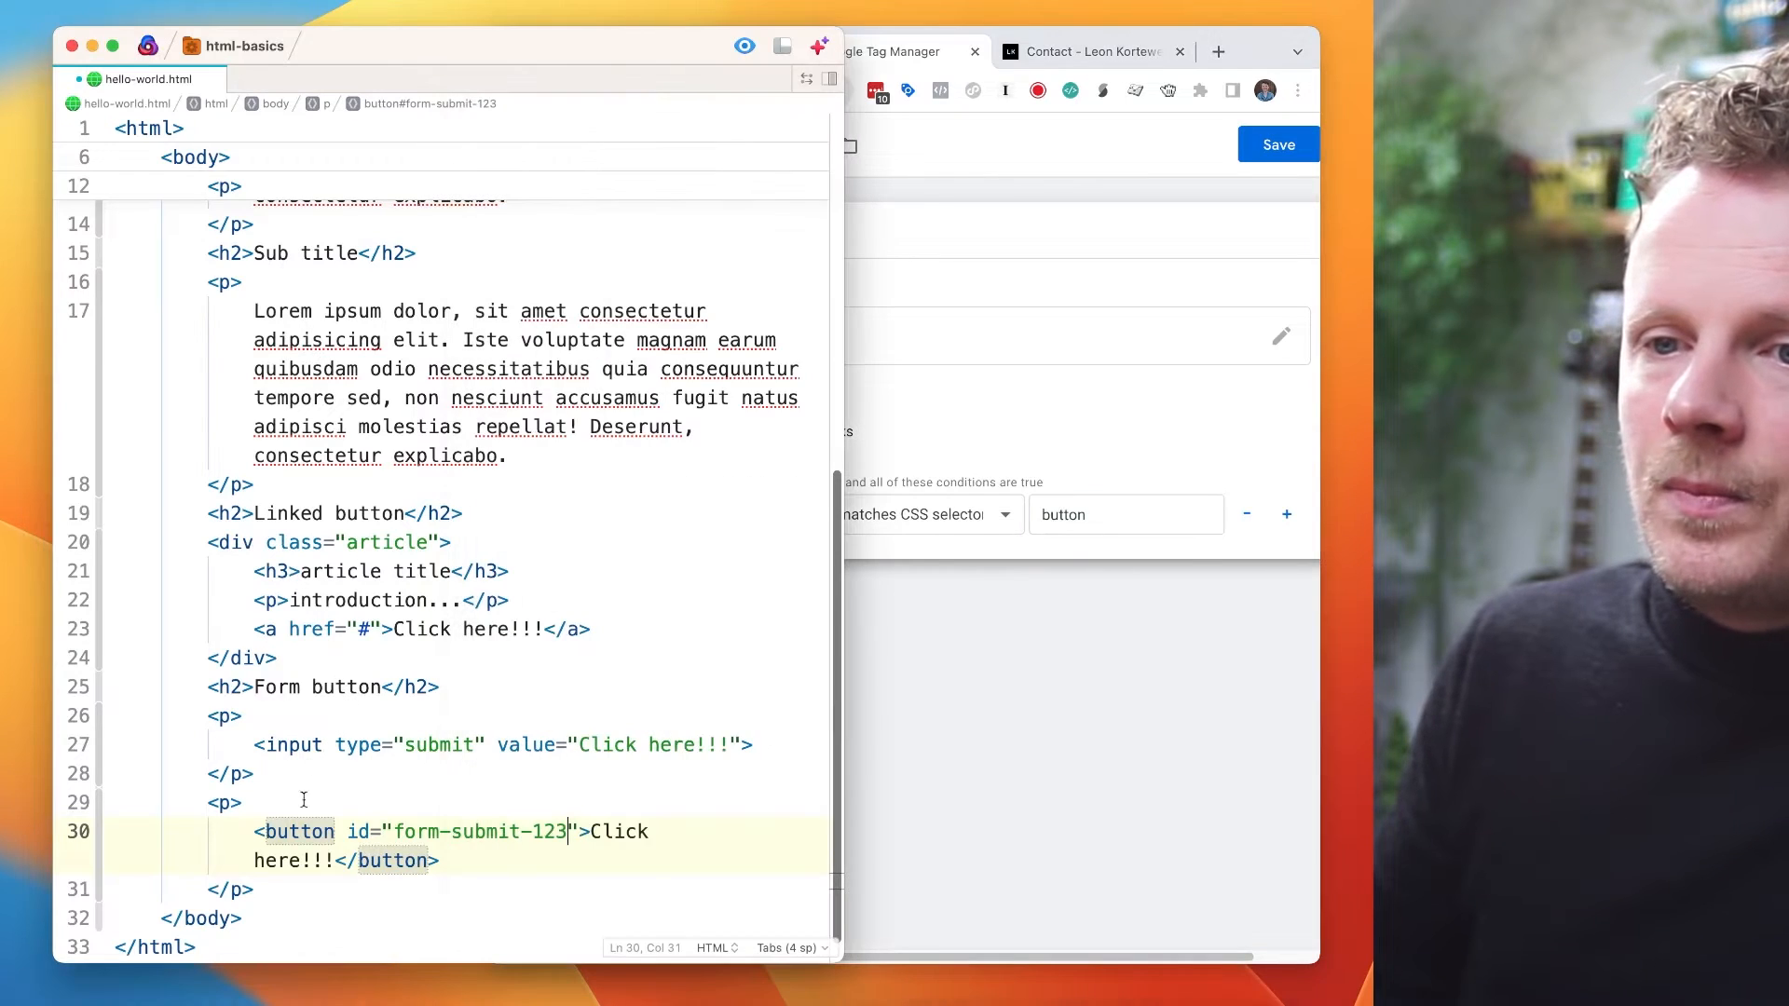
double_click(369, 832)
text(class)
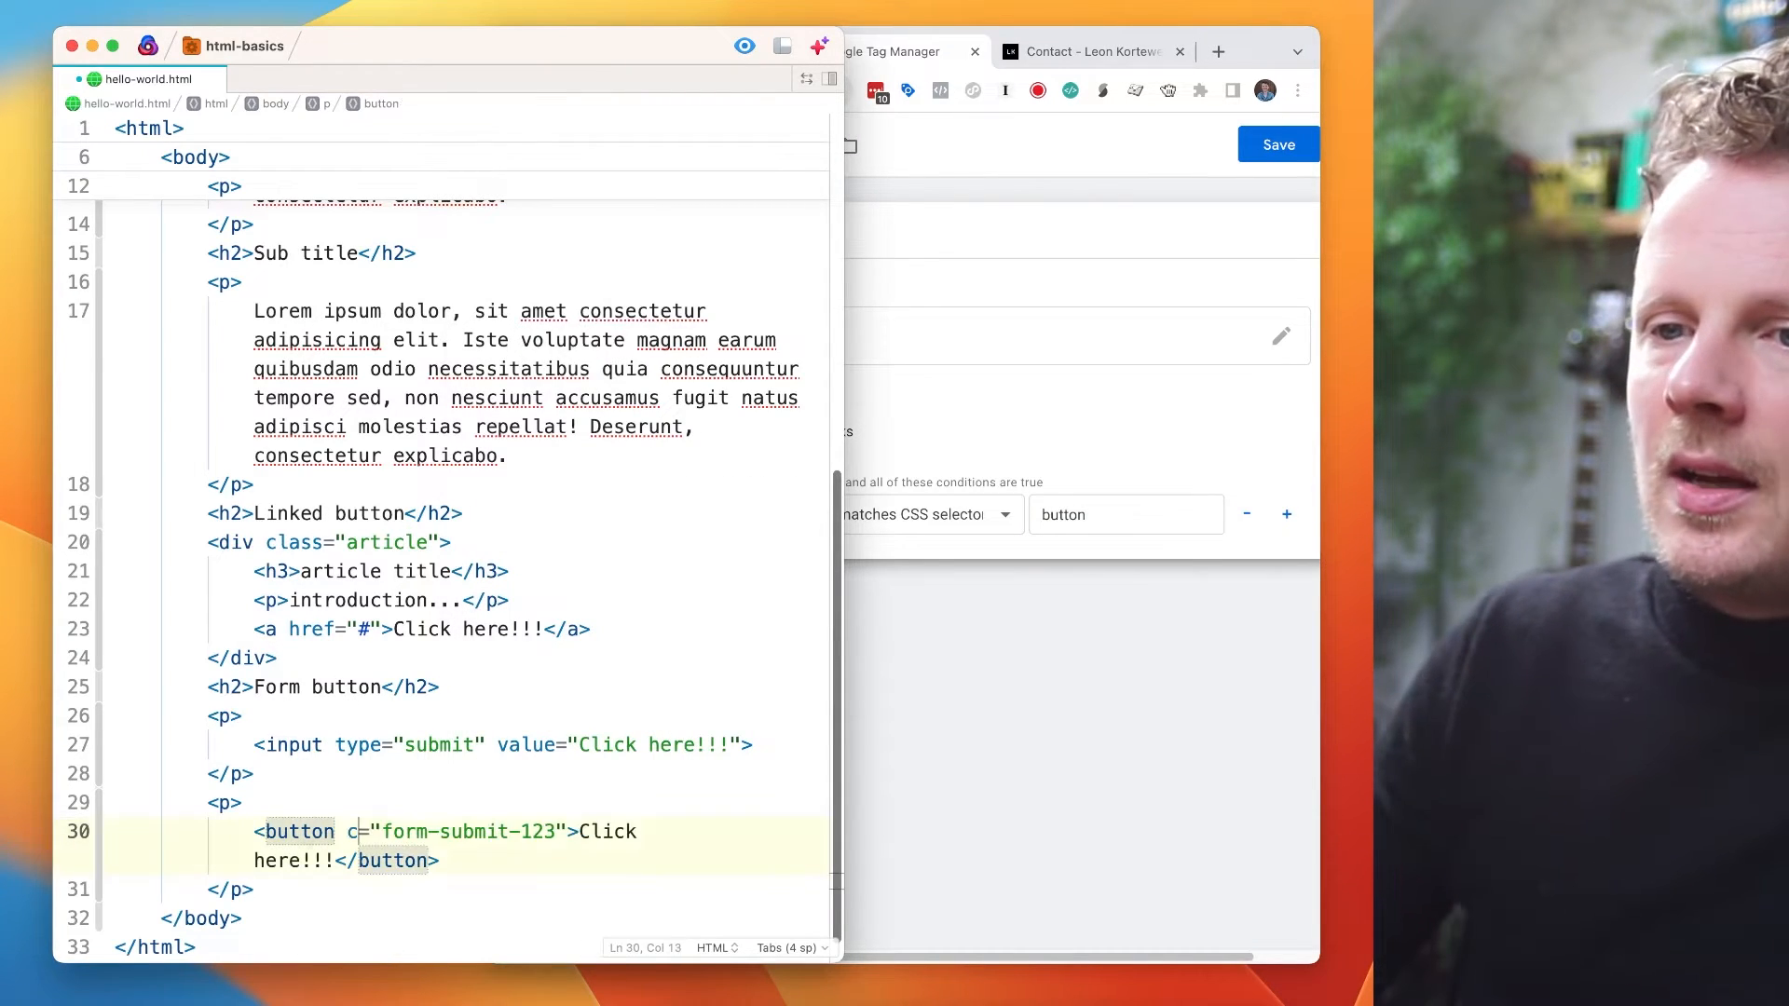
key(Escape)
double_click(562, 833)
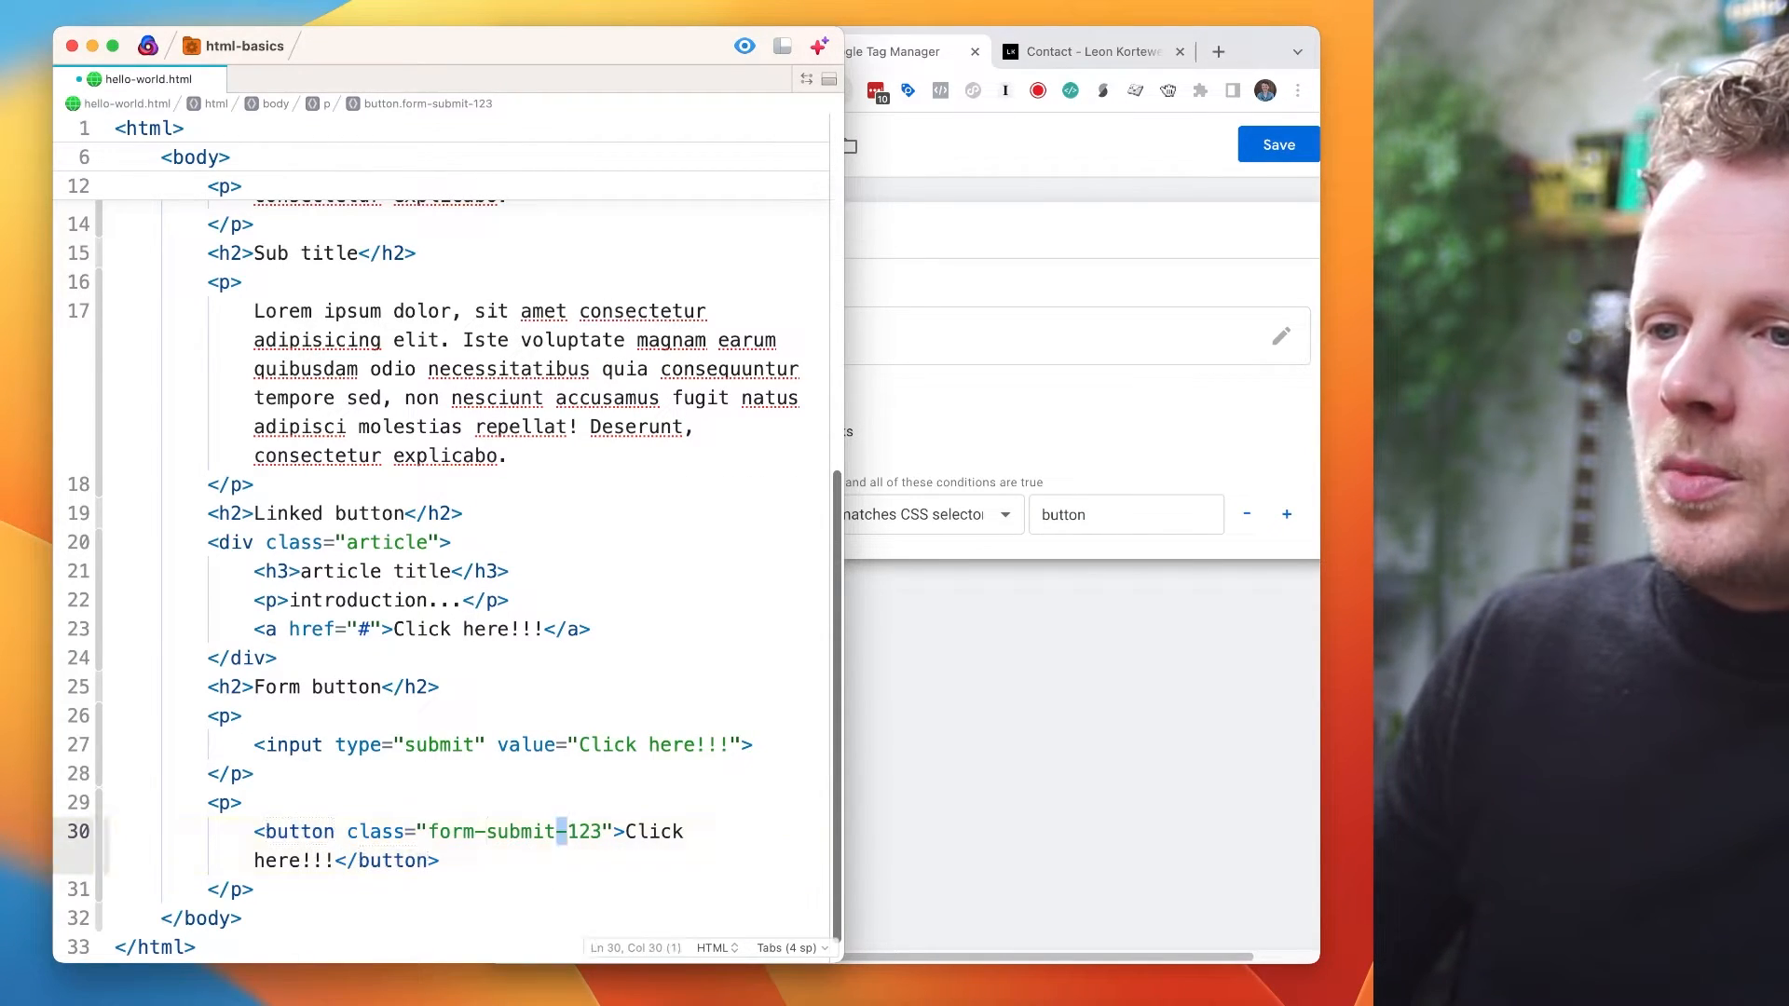
key(BackSpace)
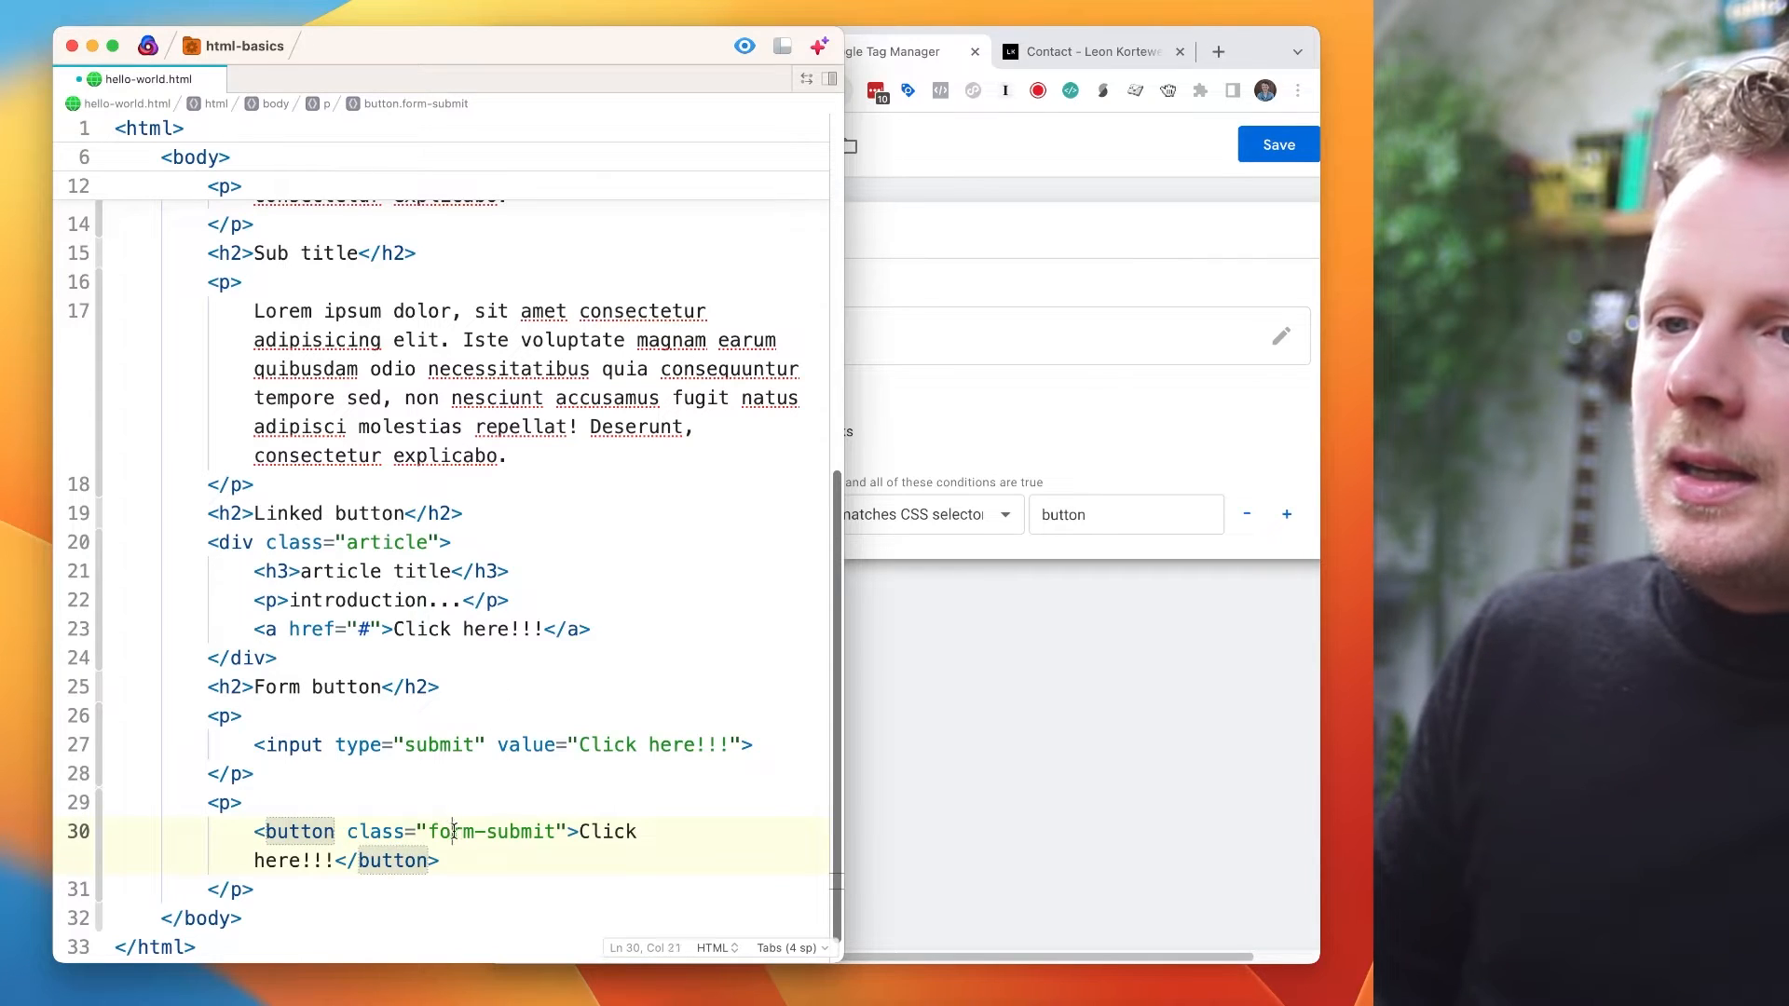
- Copy the class name from the button tag and append it to the condition's CSS selector value, making it button.form-submit
double_click(454, 832)
key(super+c)
click(1110, 520)
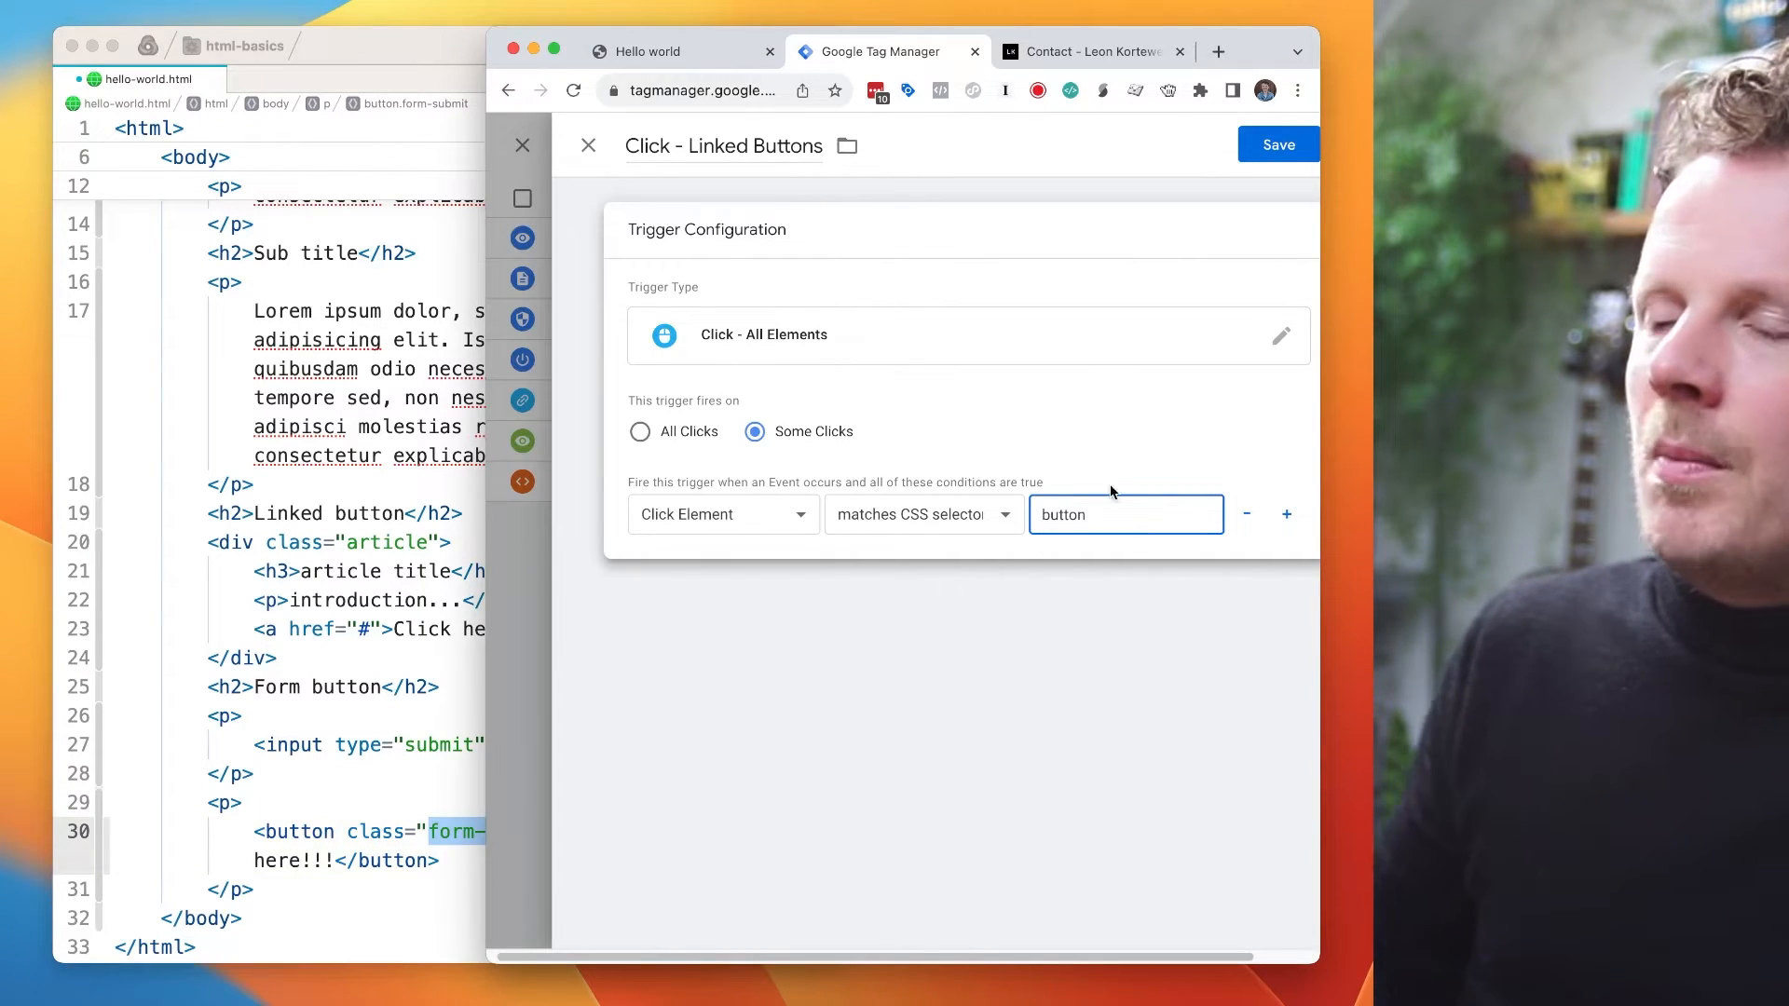
text(.)
key(super+v)
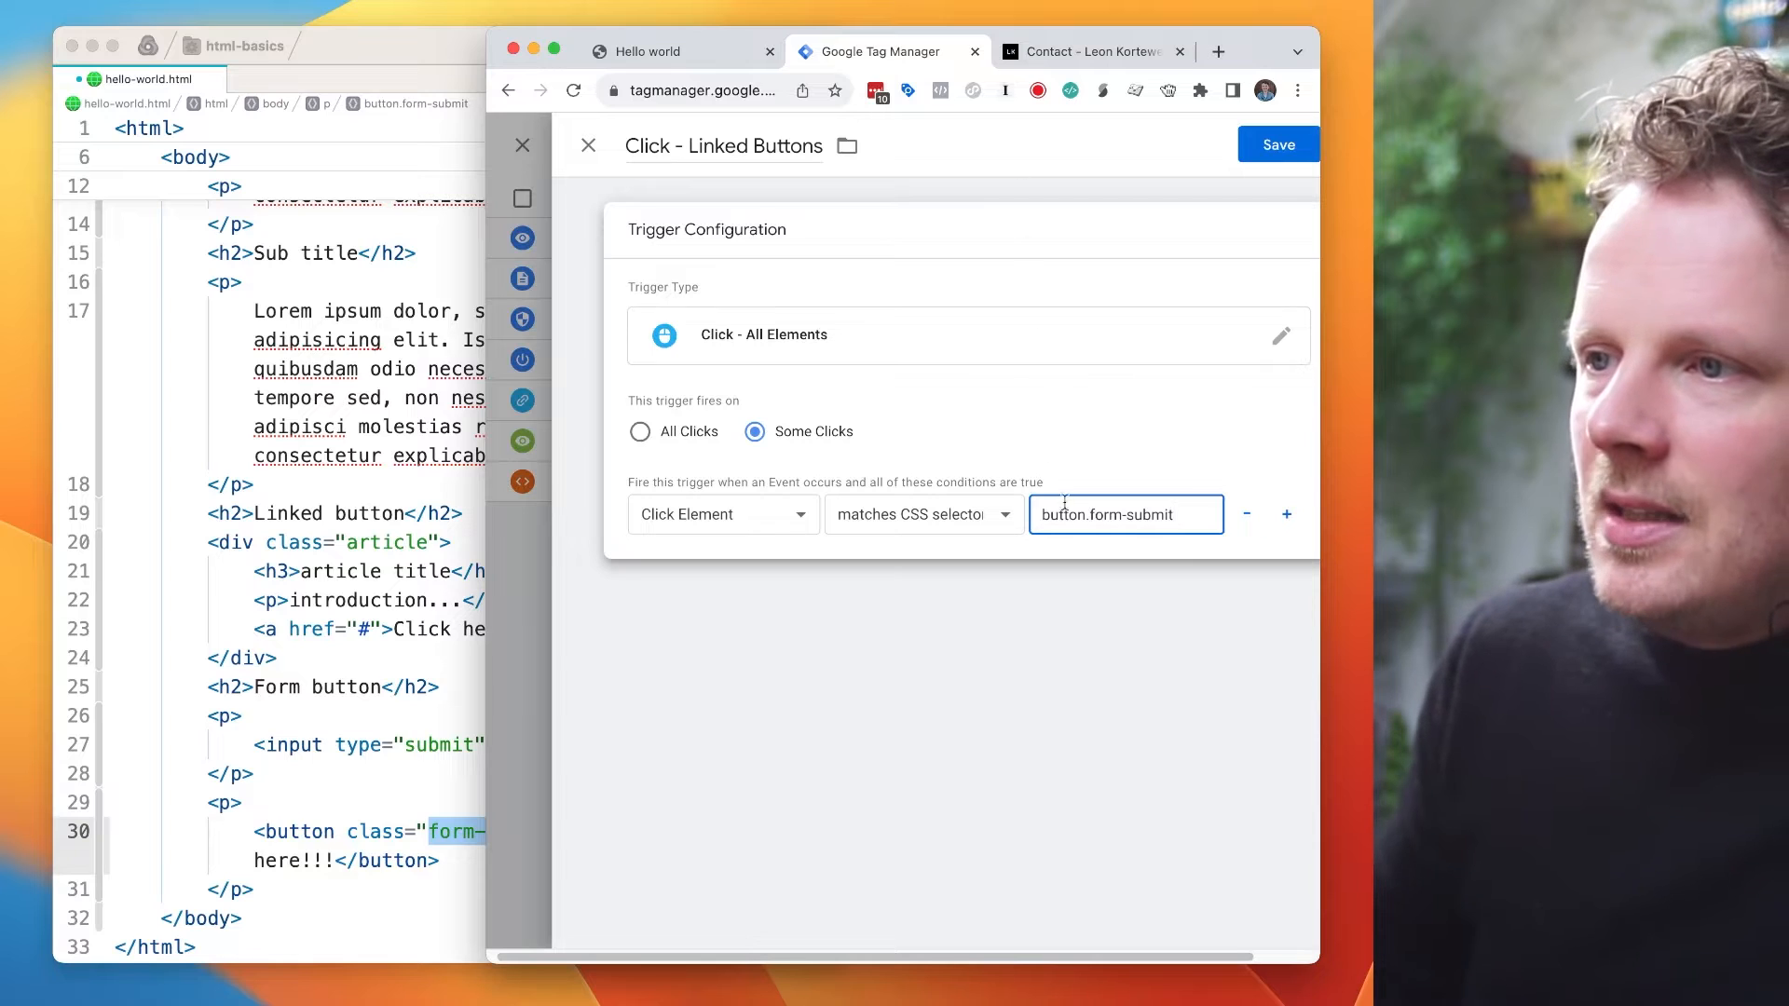
- Set the condition's CSS selector value to button#form-submit-123, and change the button tag's class in the HTML file to the id form-submit-123
click(1198, 518)
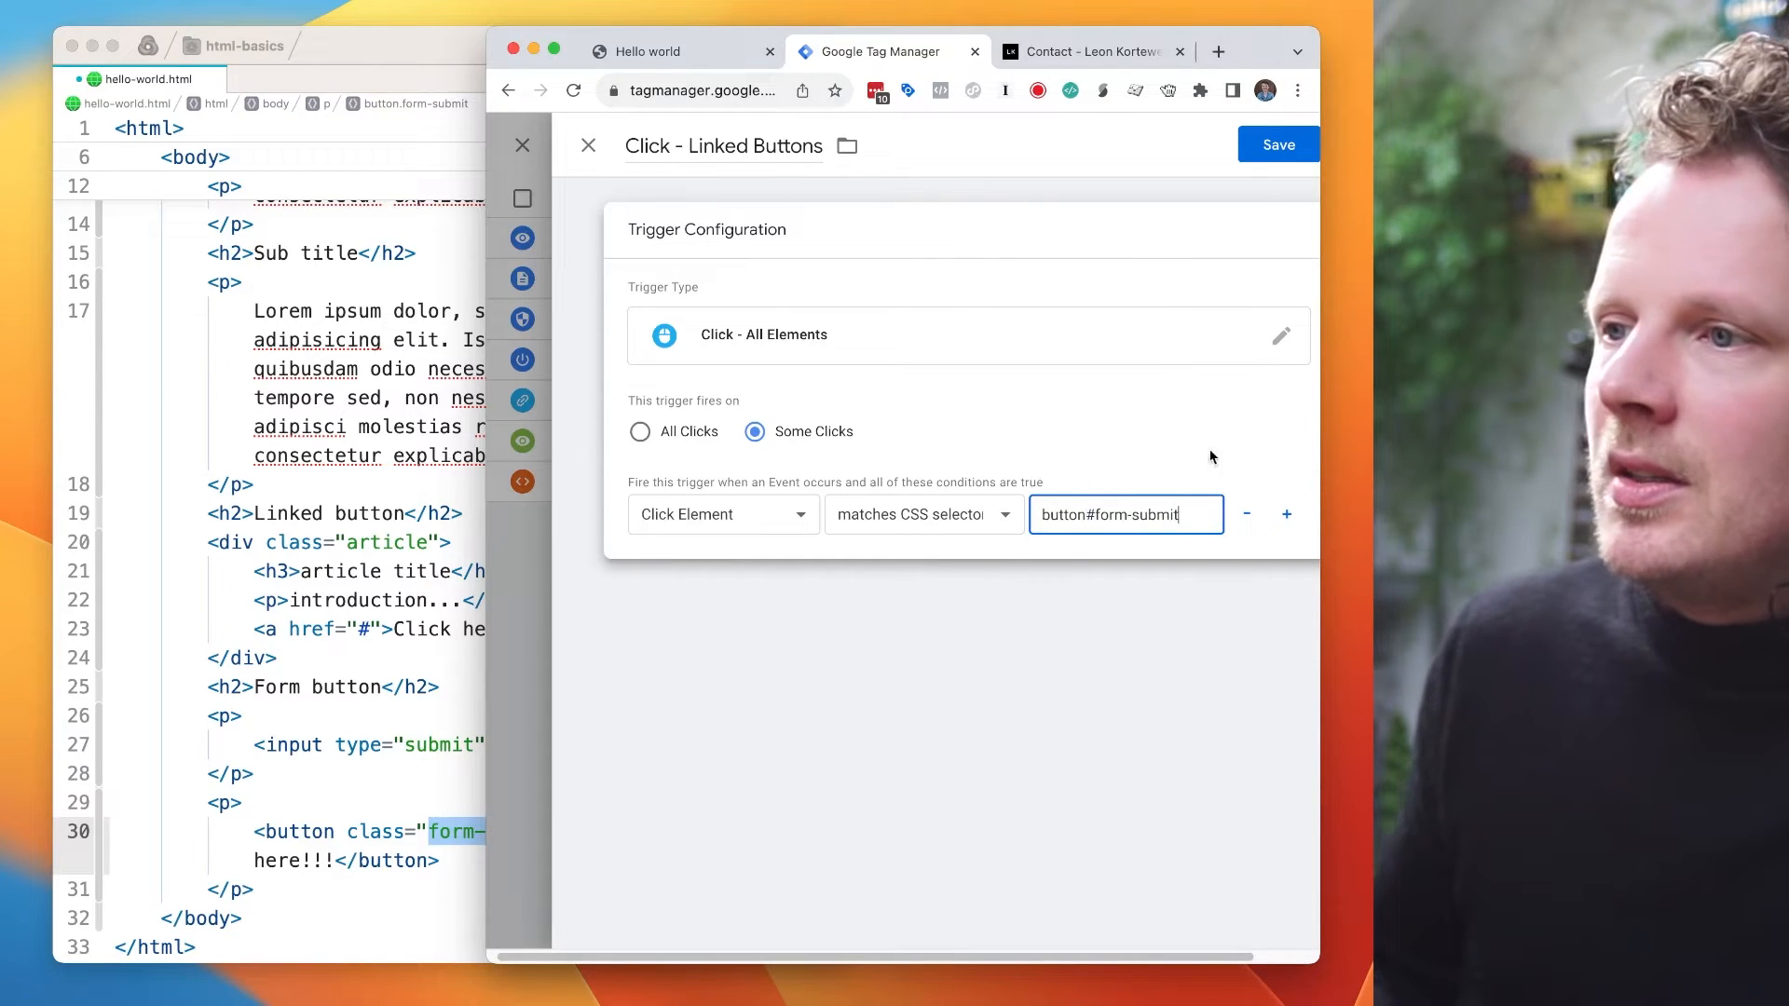
text(-123)
double_click(373, 831)
text(id)
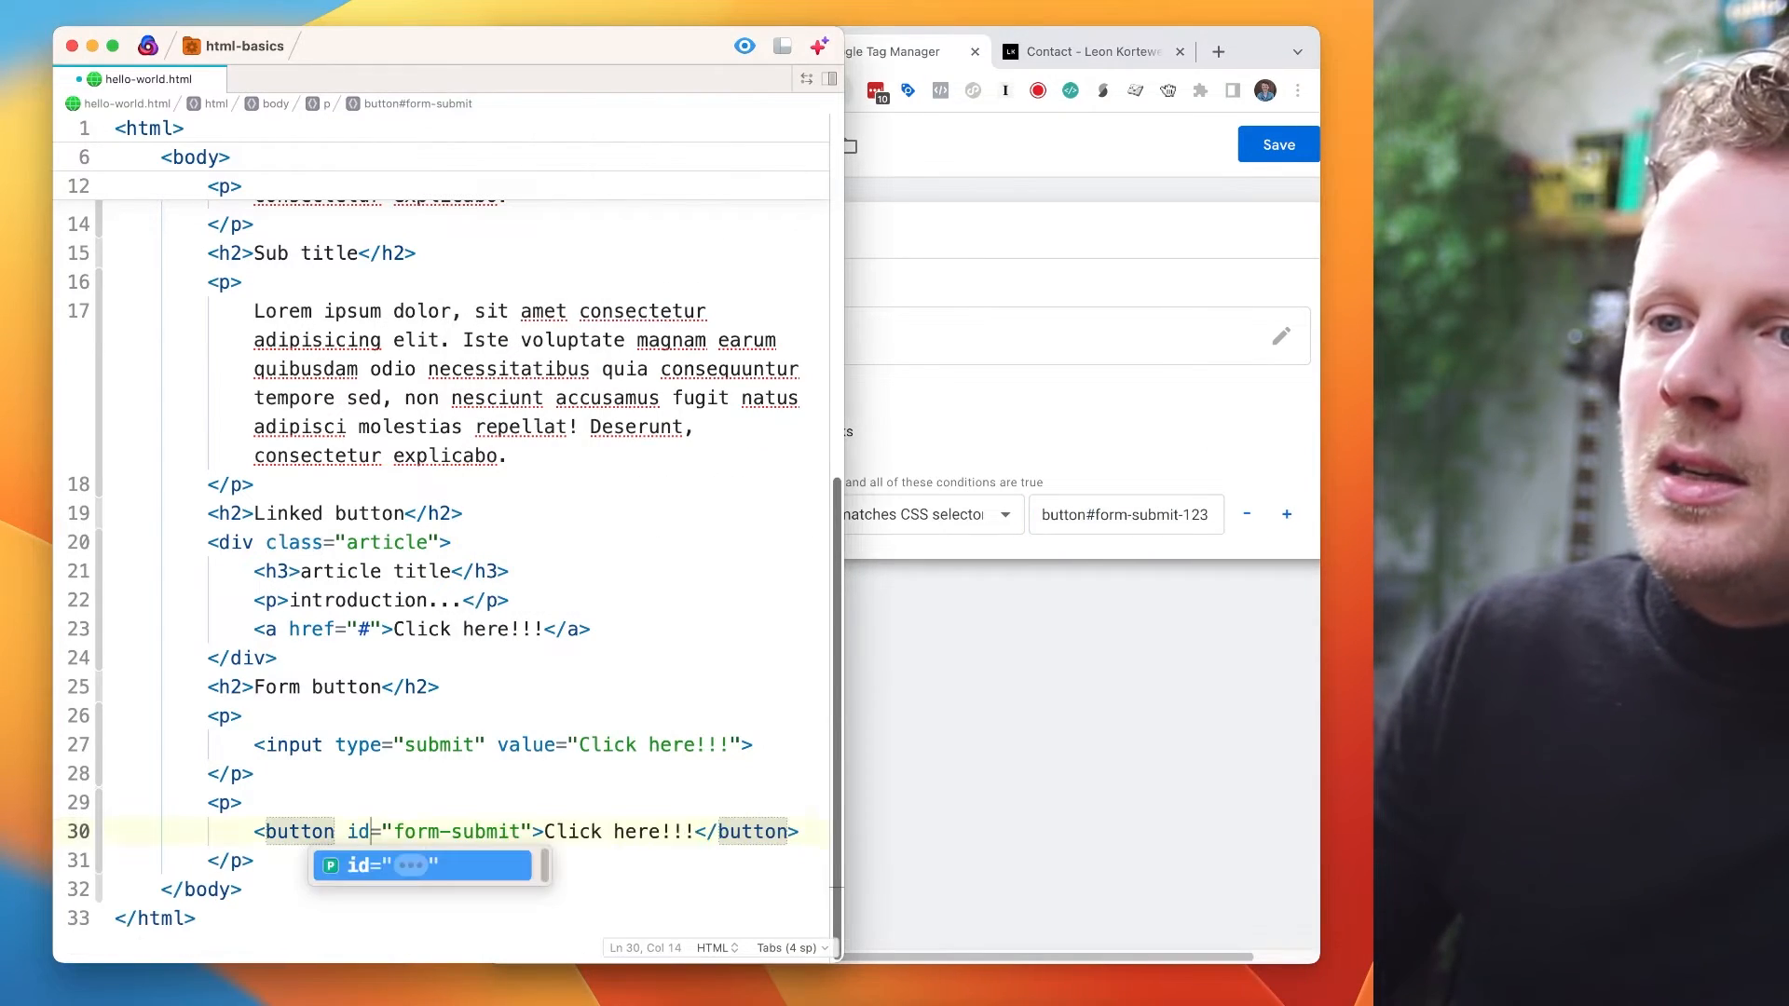
key(alt+Right)
key(alt+Right)
text(-123)
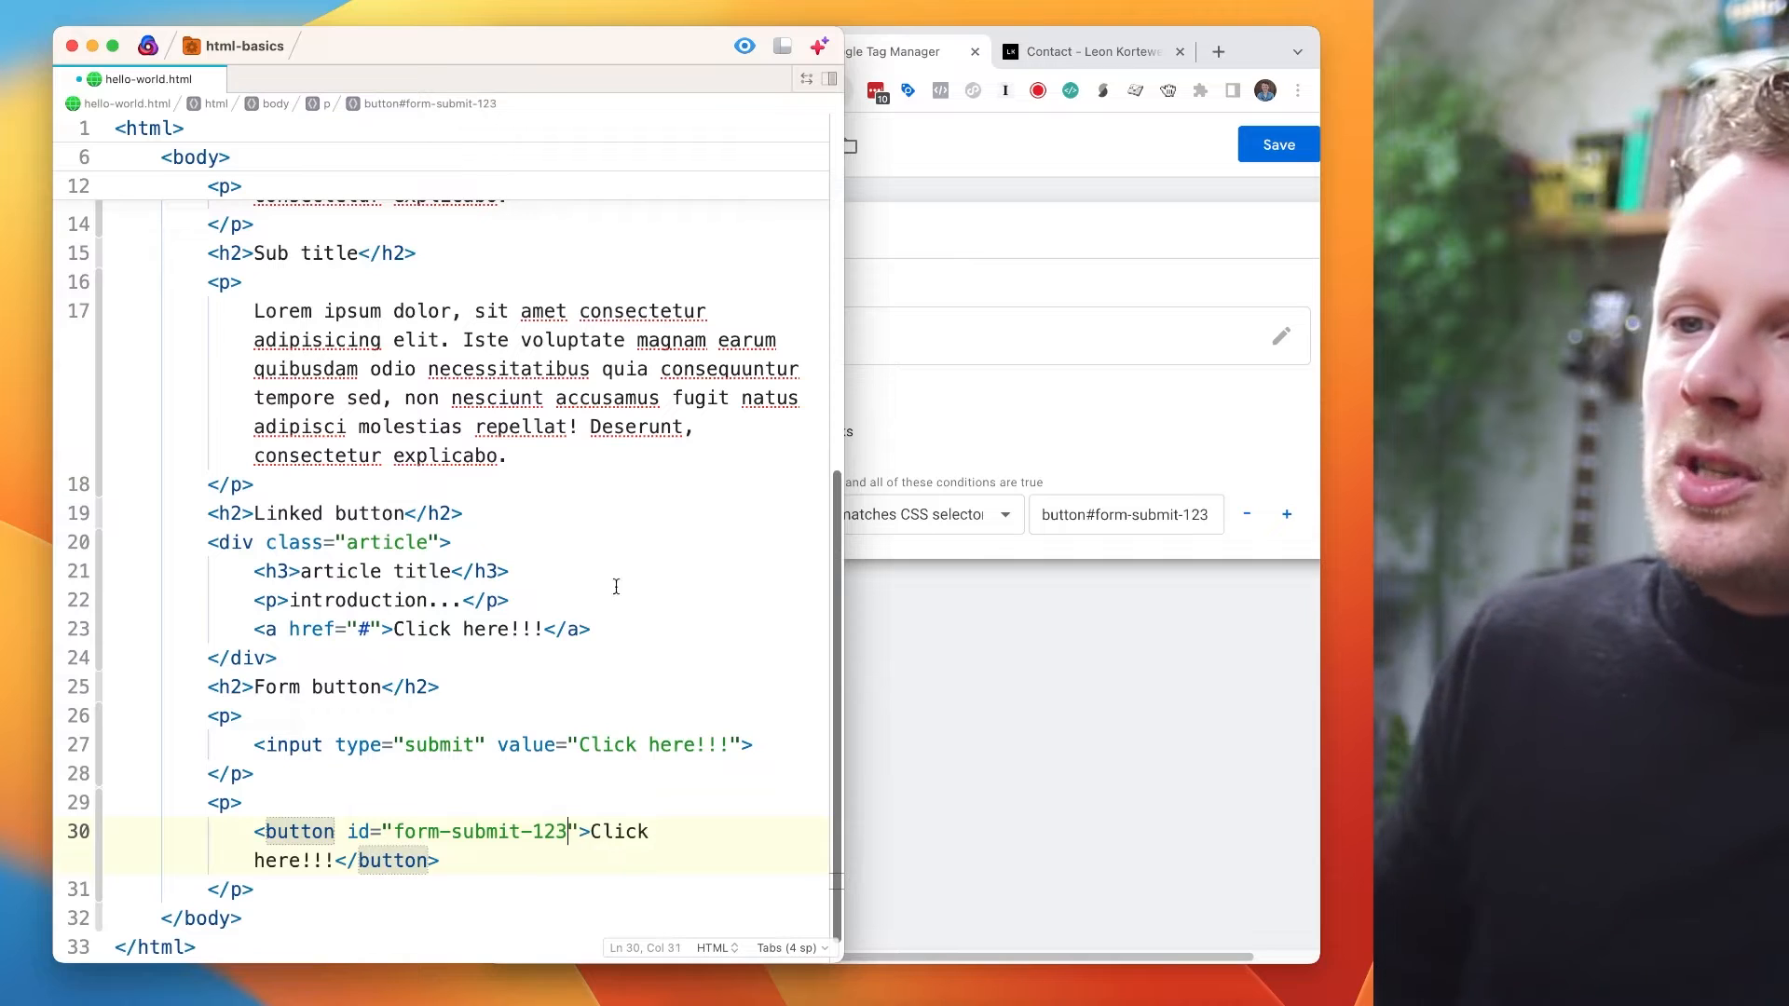
double_click(300, 832)
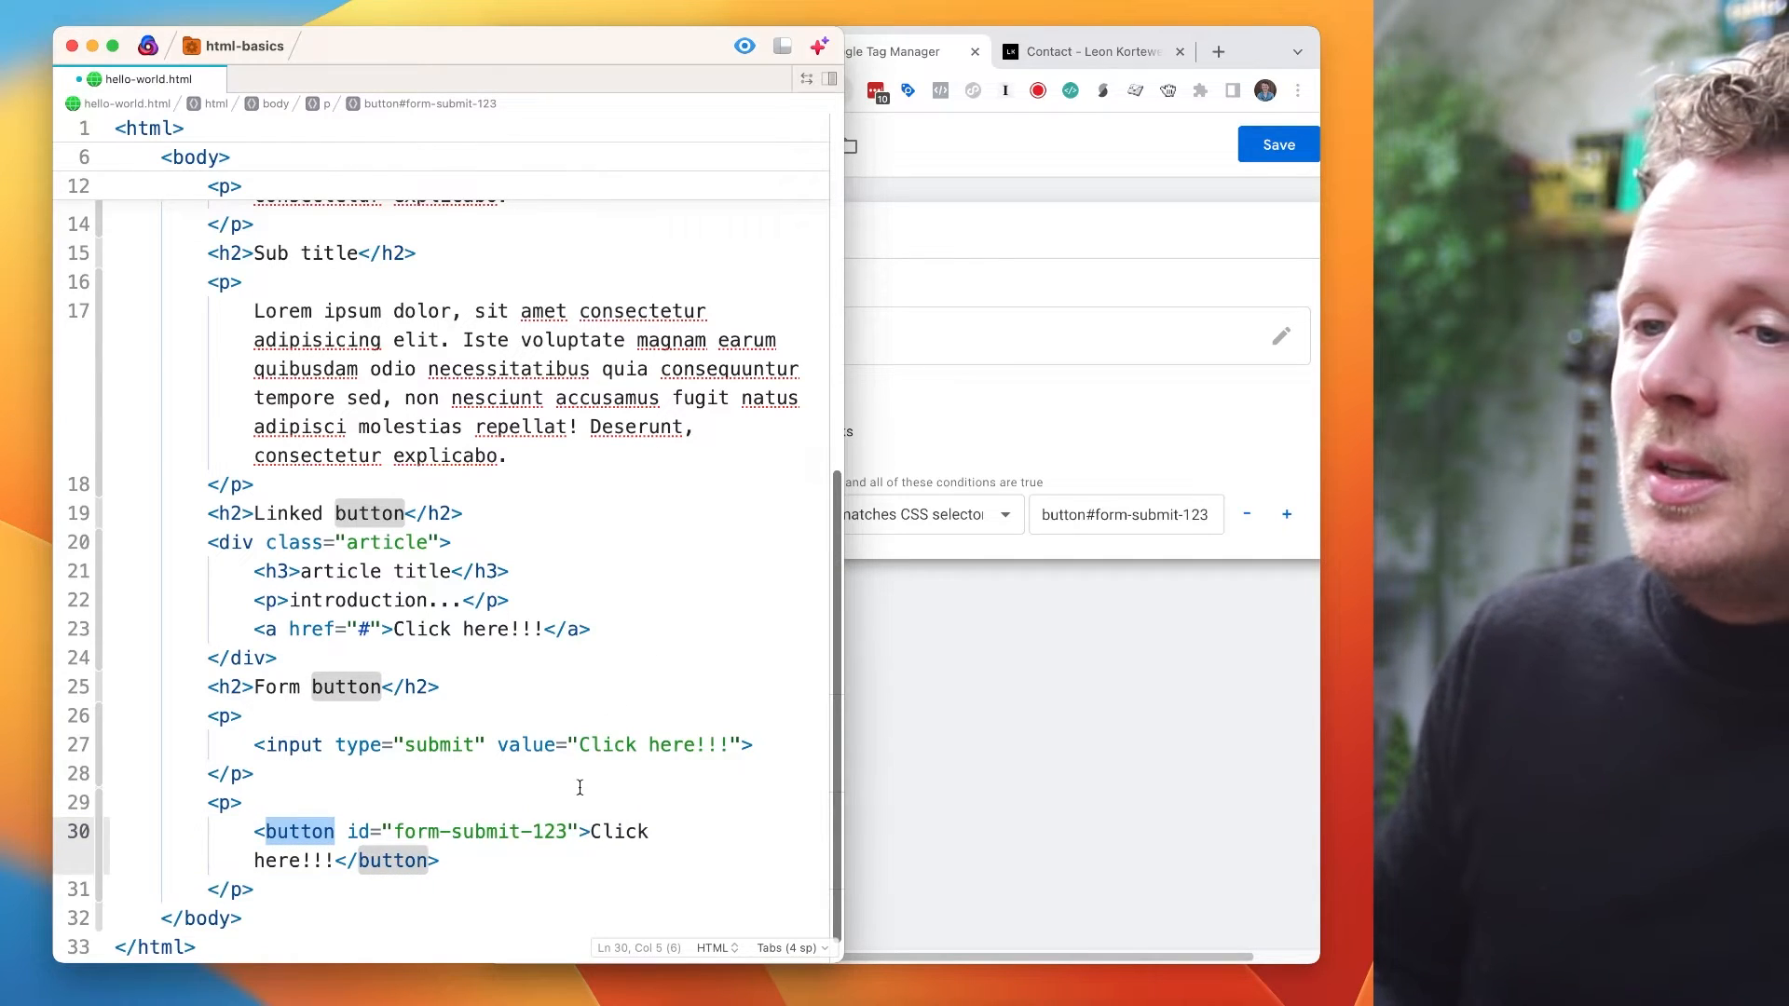
click(1005, 600)
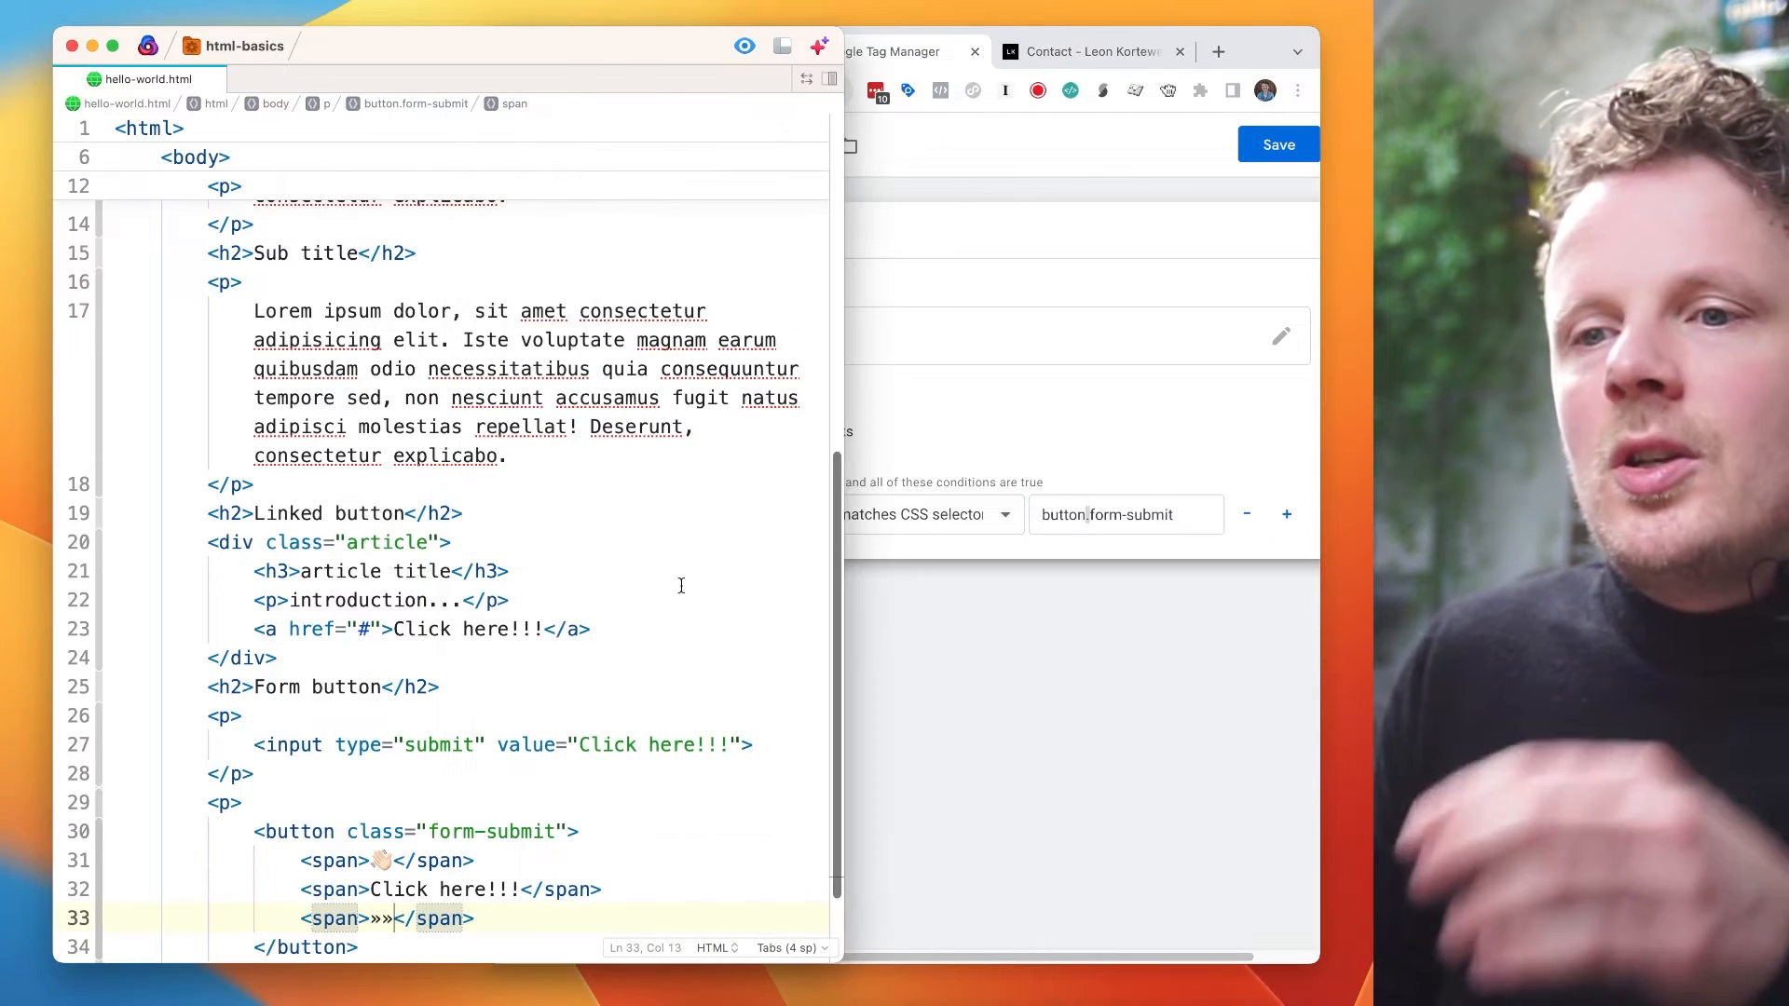
- Review the button's nested span tags in the HTML file, and show its form buttons on the Hello world page zoomed to 150%
scroll(674, 487, down, 2)
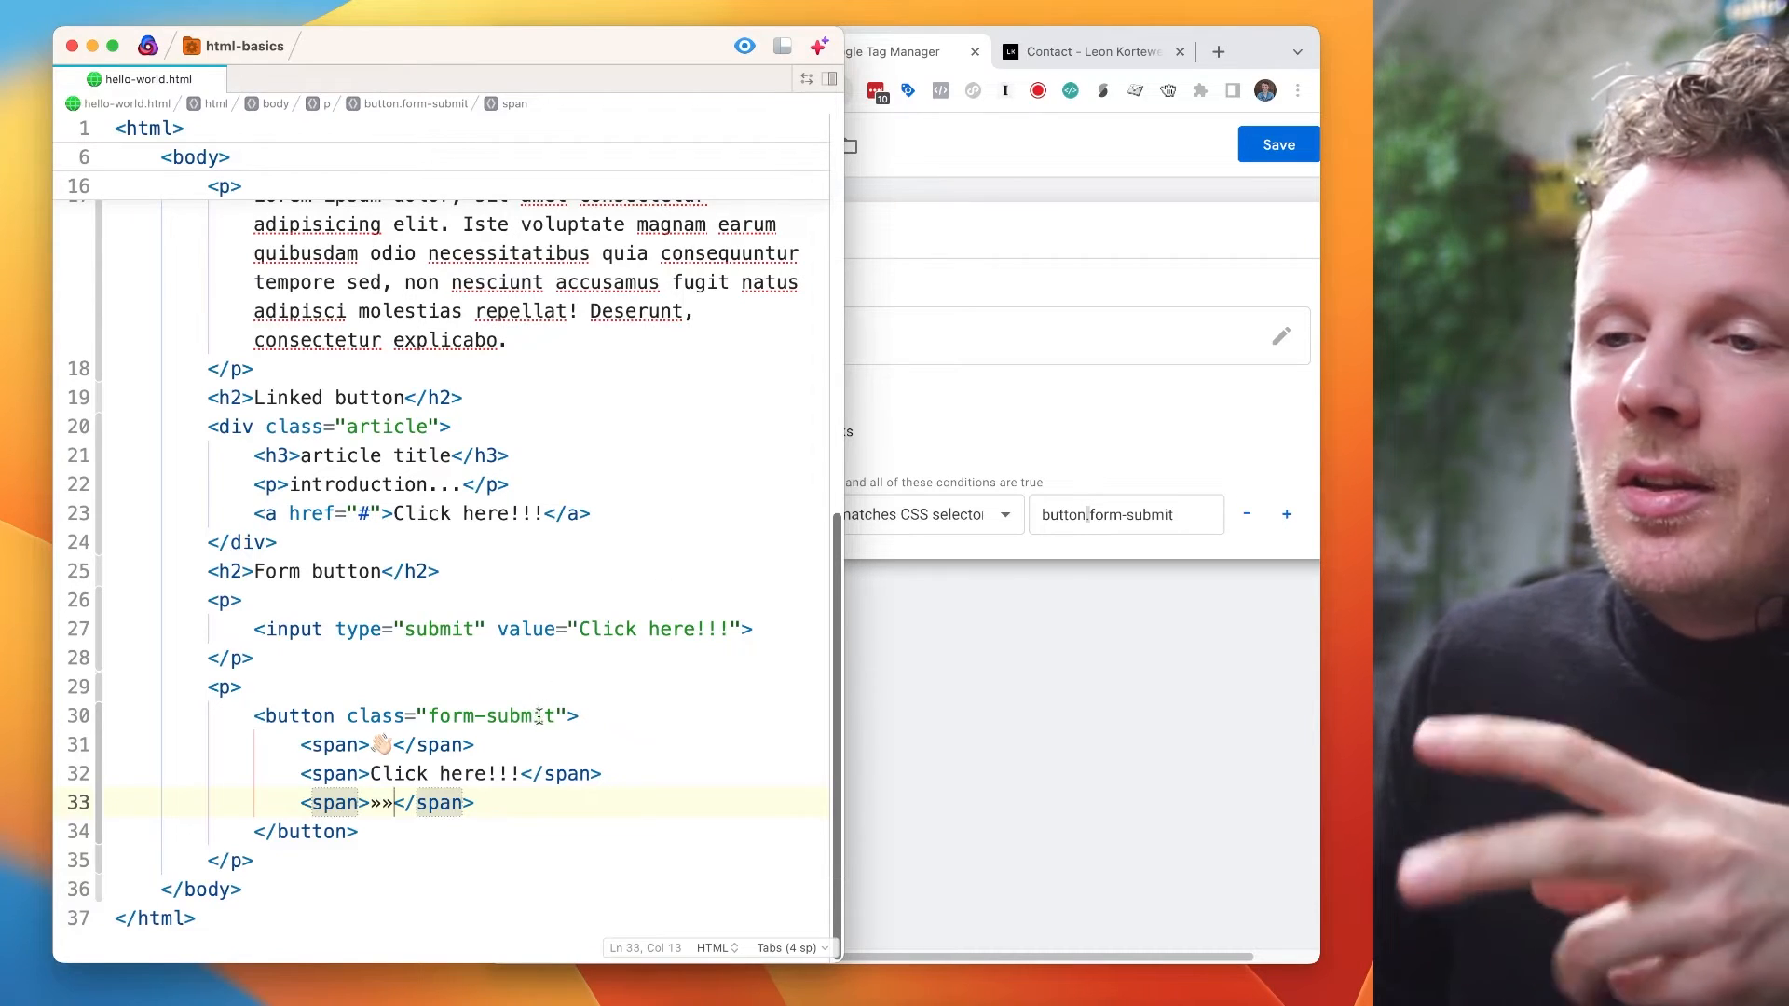
click(1030, 417)
click(657, 52)
scroll(625, 706, down, 1)
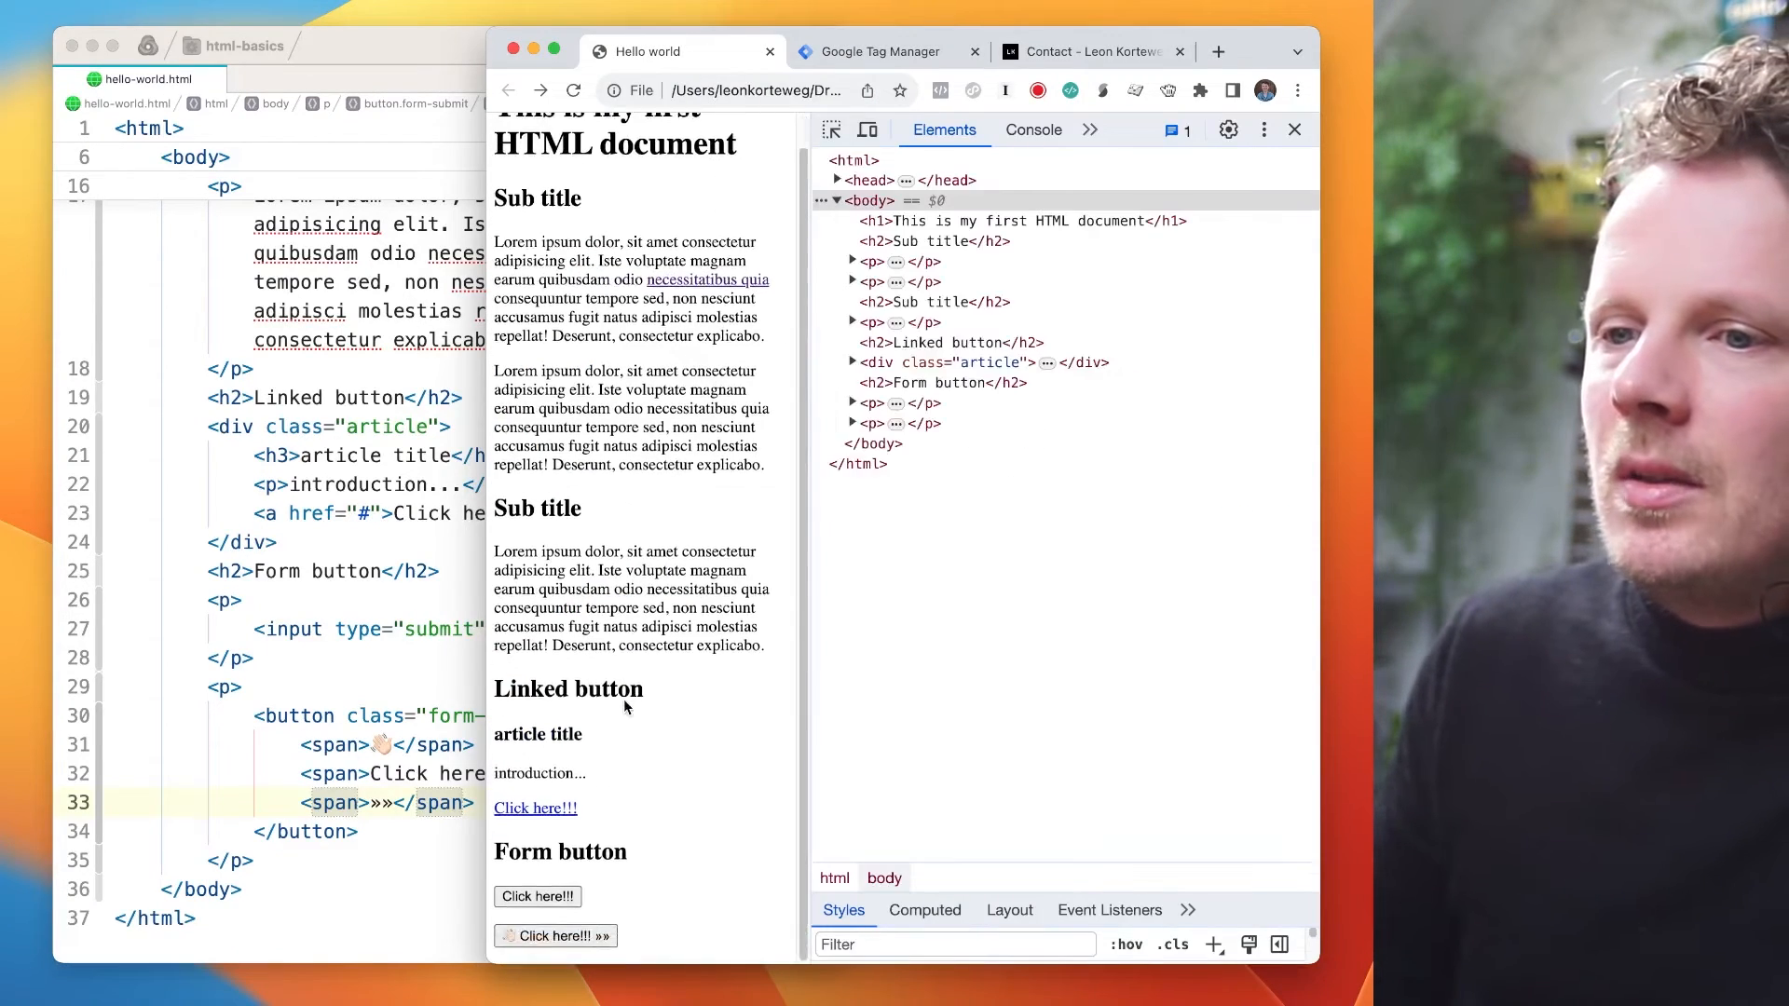
key(super+equal)
key(super+equal)
key(super+equal)
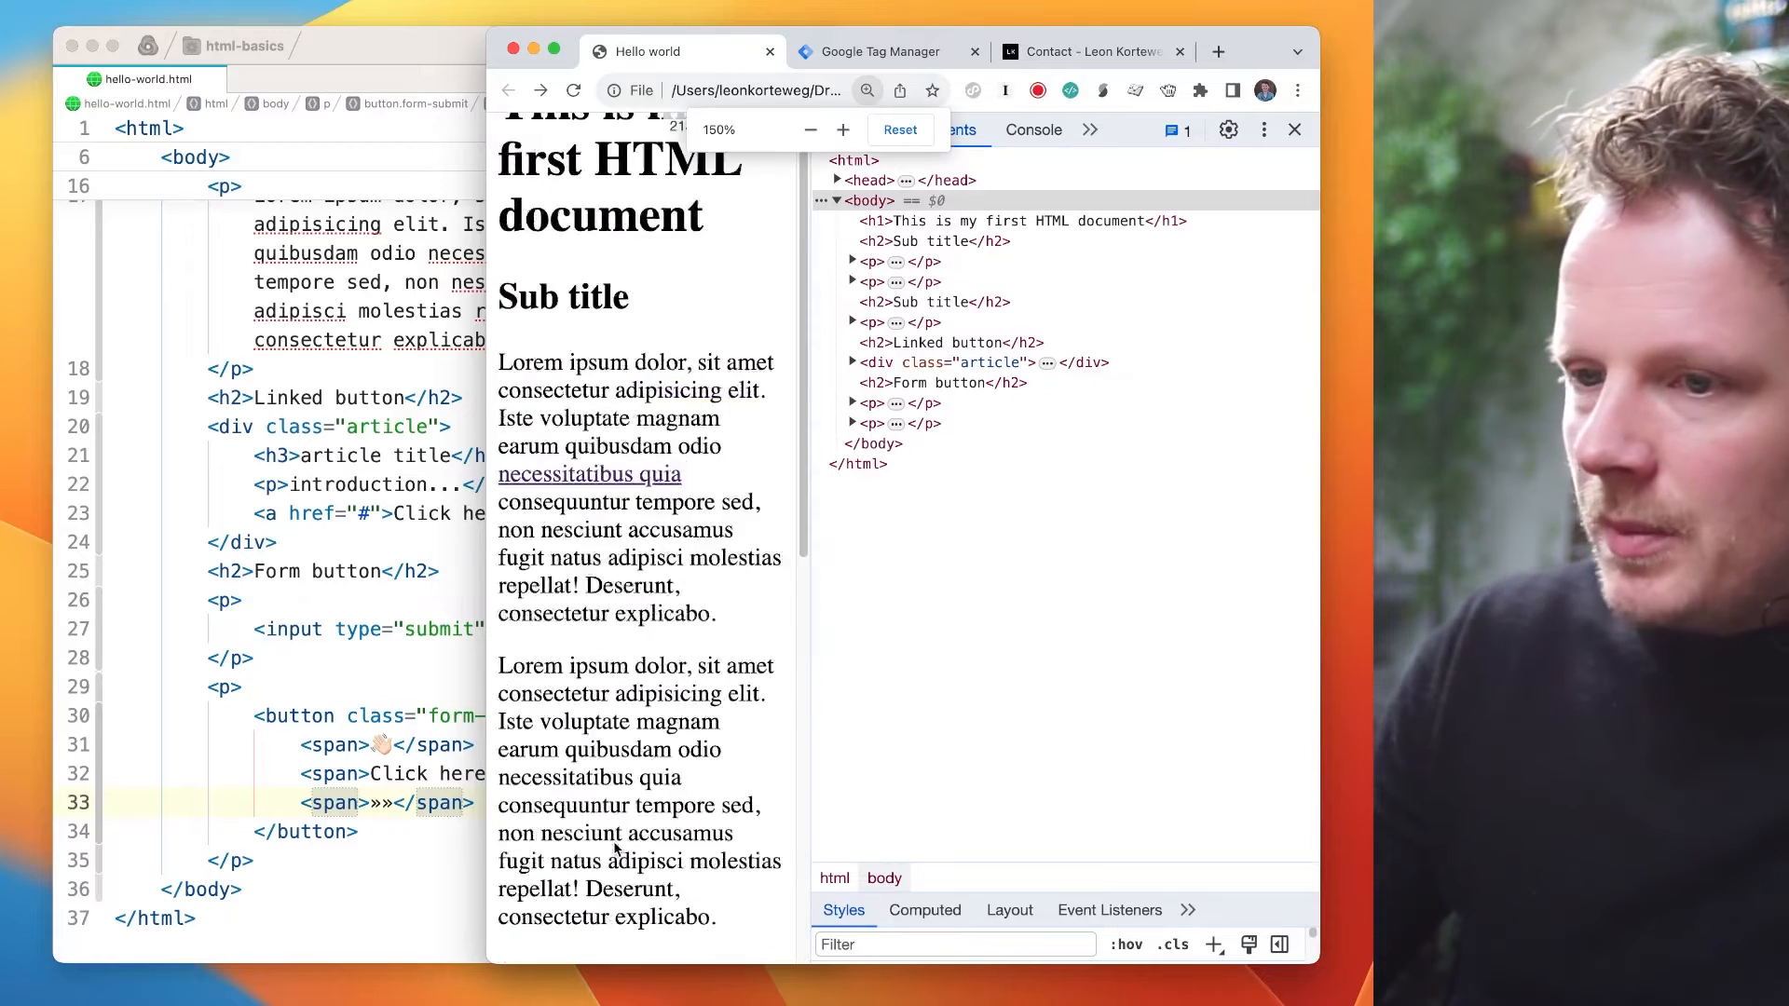
scroll(615, 848, down, 10)
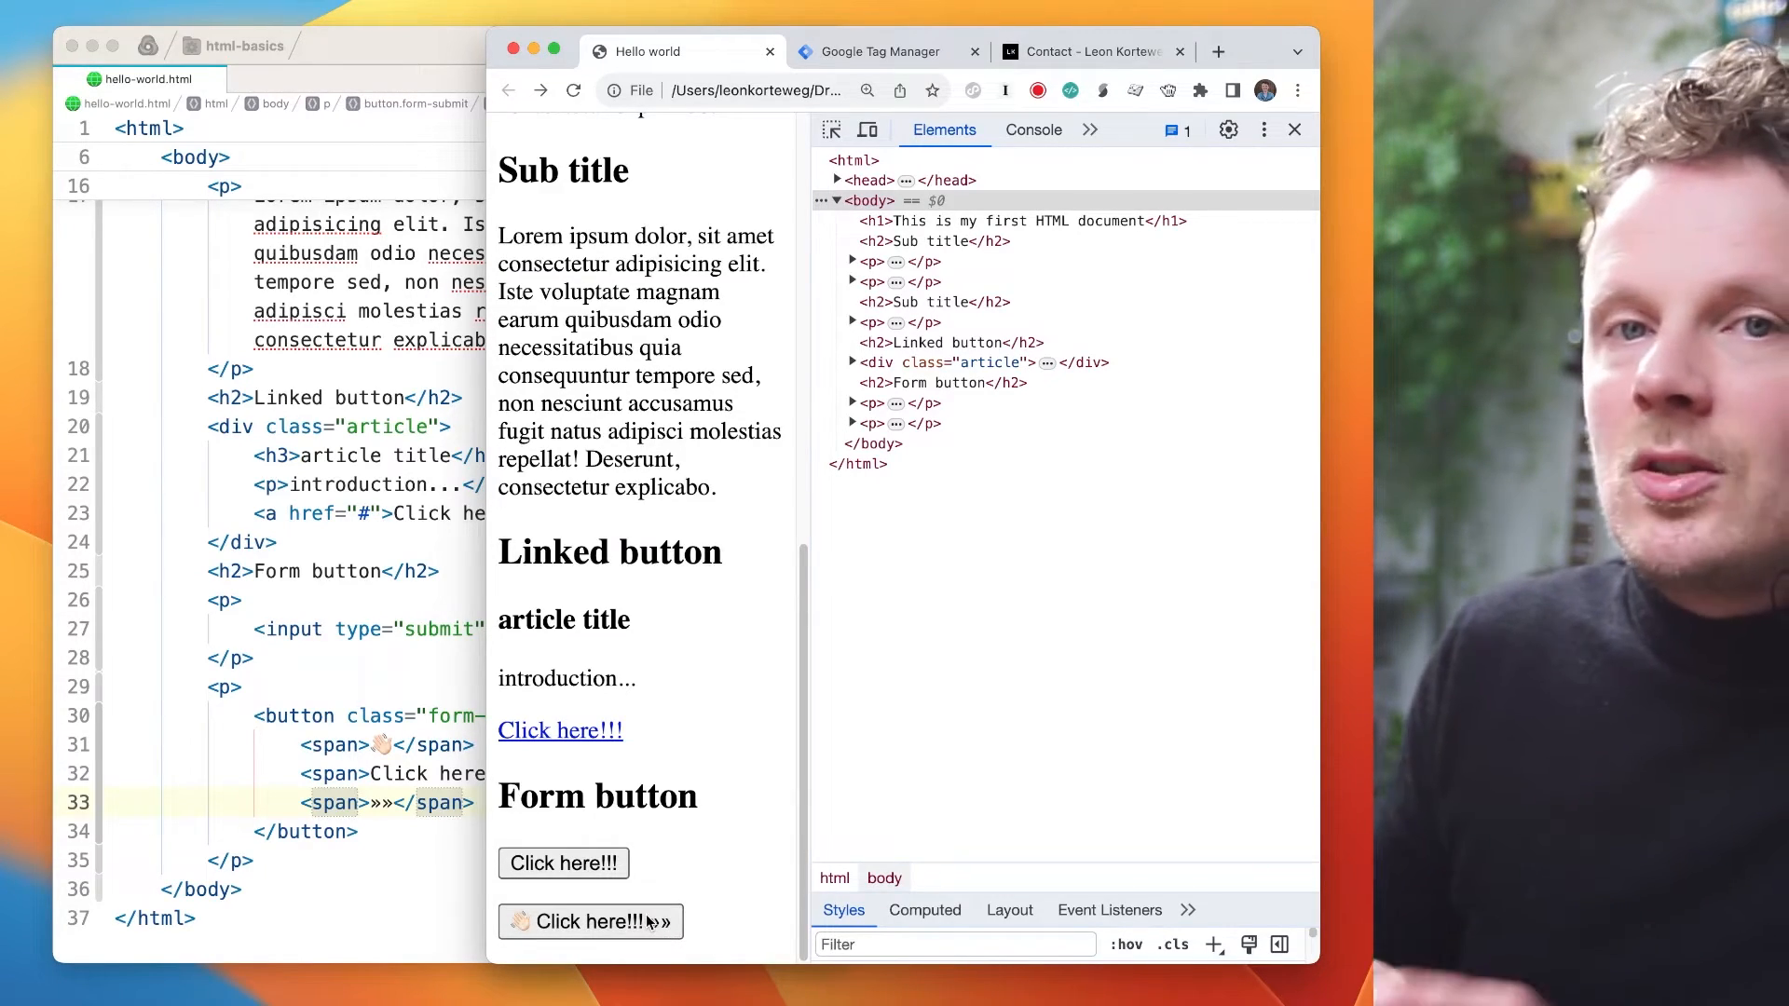
- Inspect the second form button on the page, comparing its Click here!!! span with the parent button element in the HTML tree
click(694, 925)
click(607, 930)
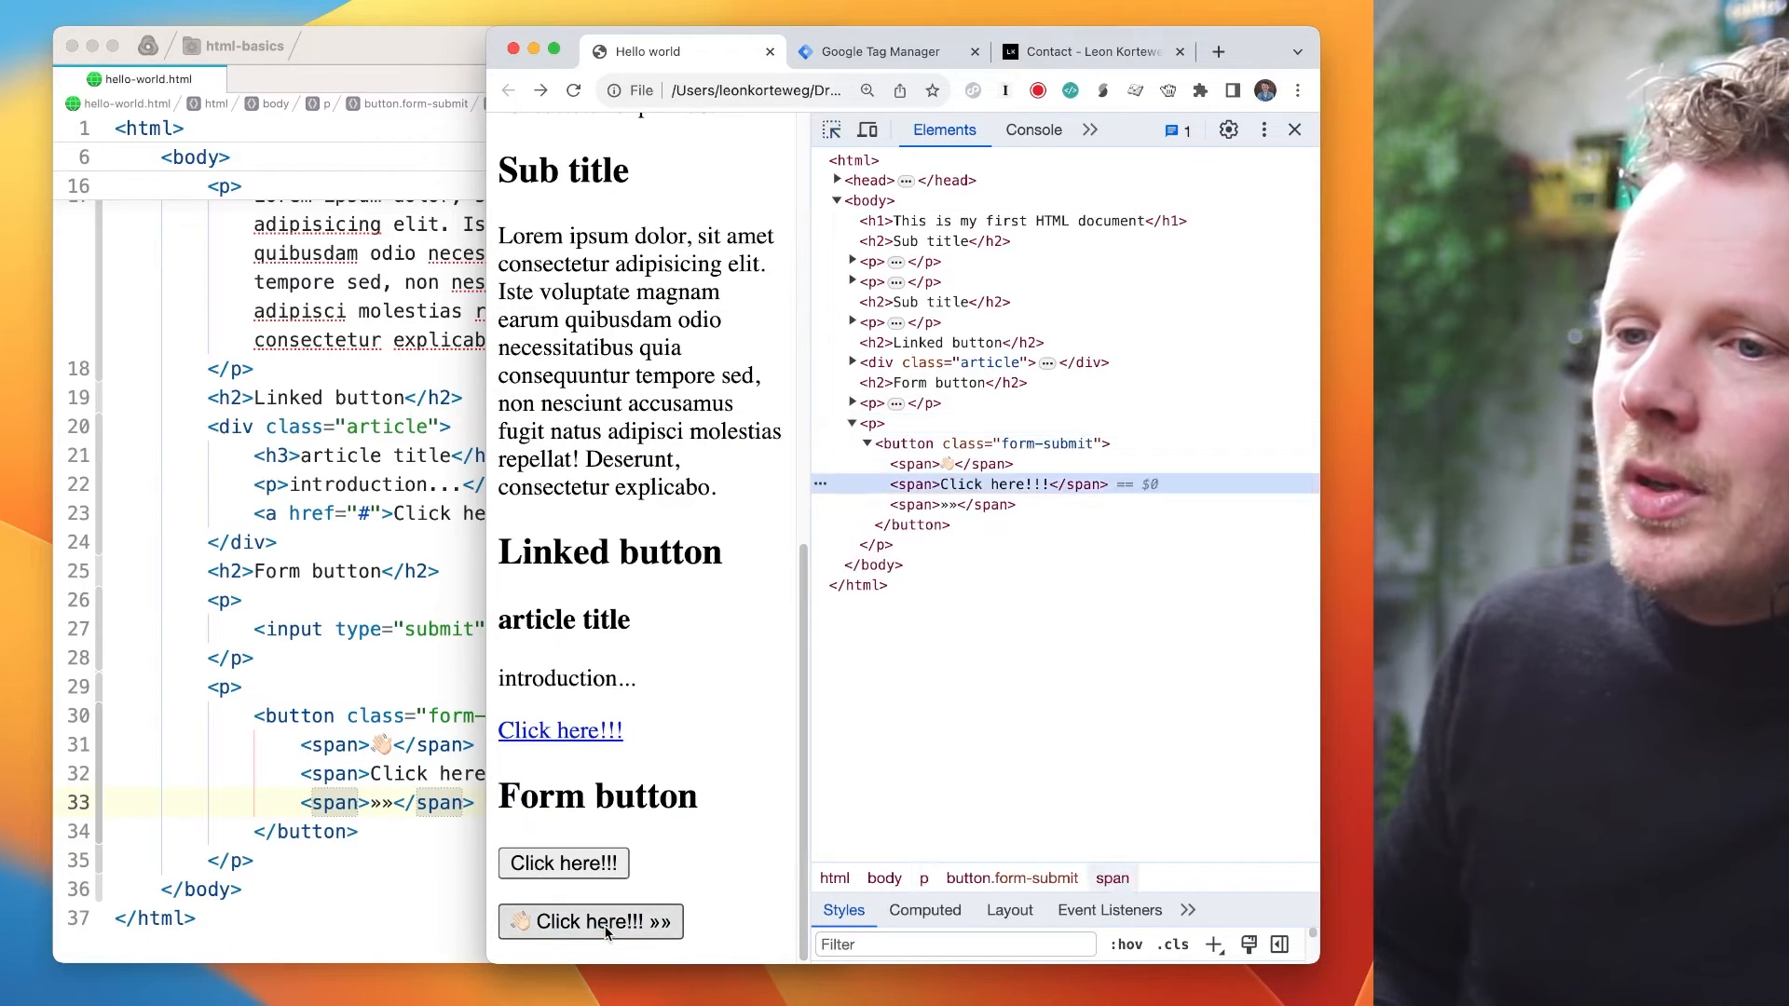
right_click(591, 927)
click(630, 930)
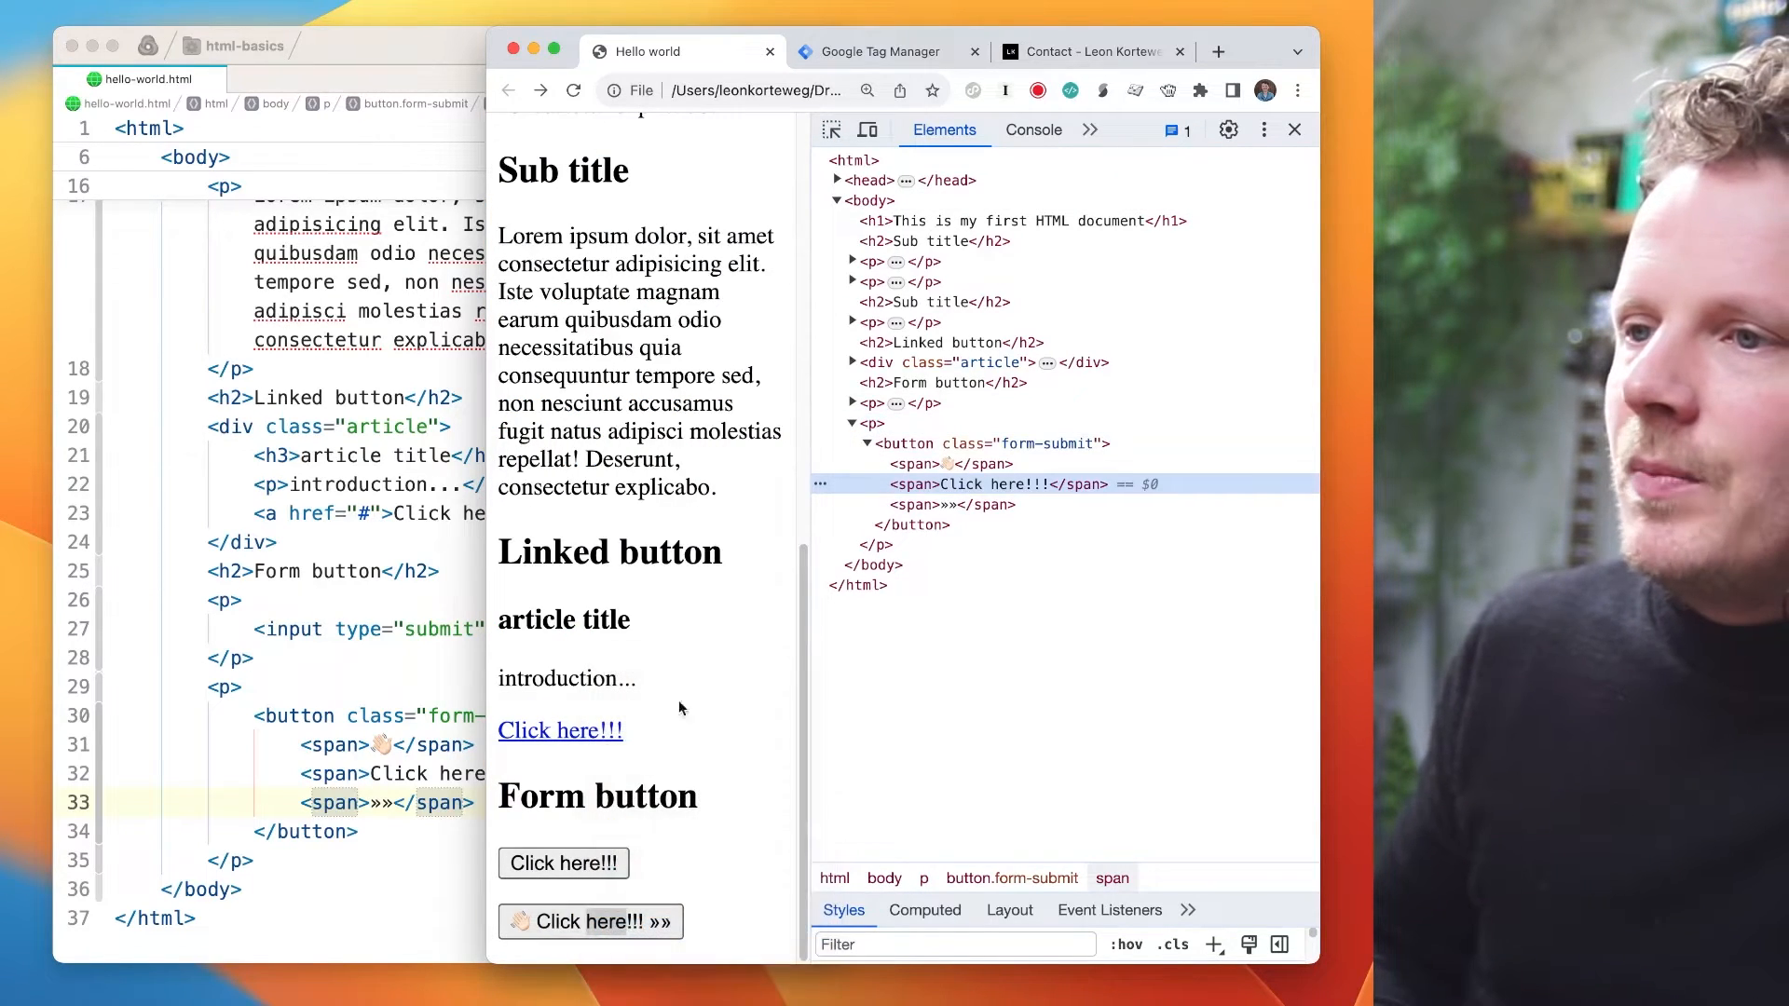
click(936, 445)
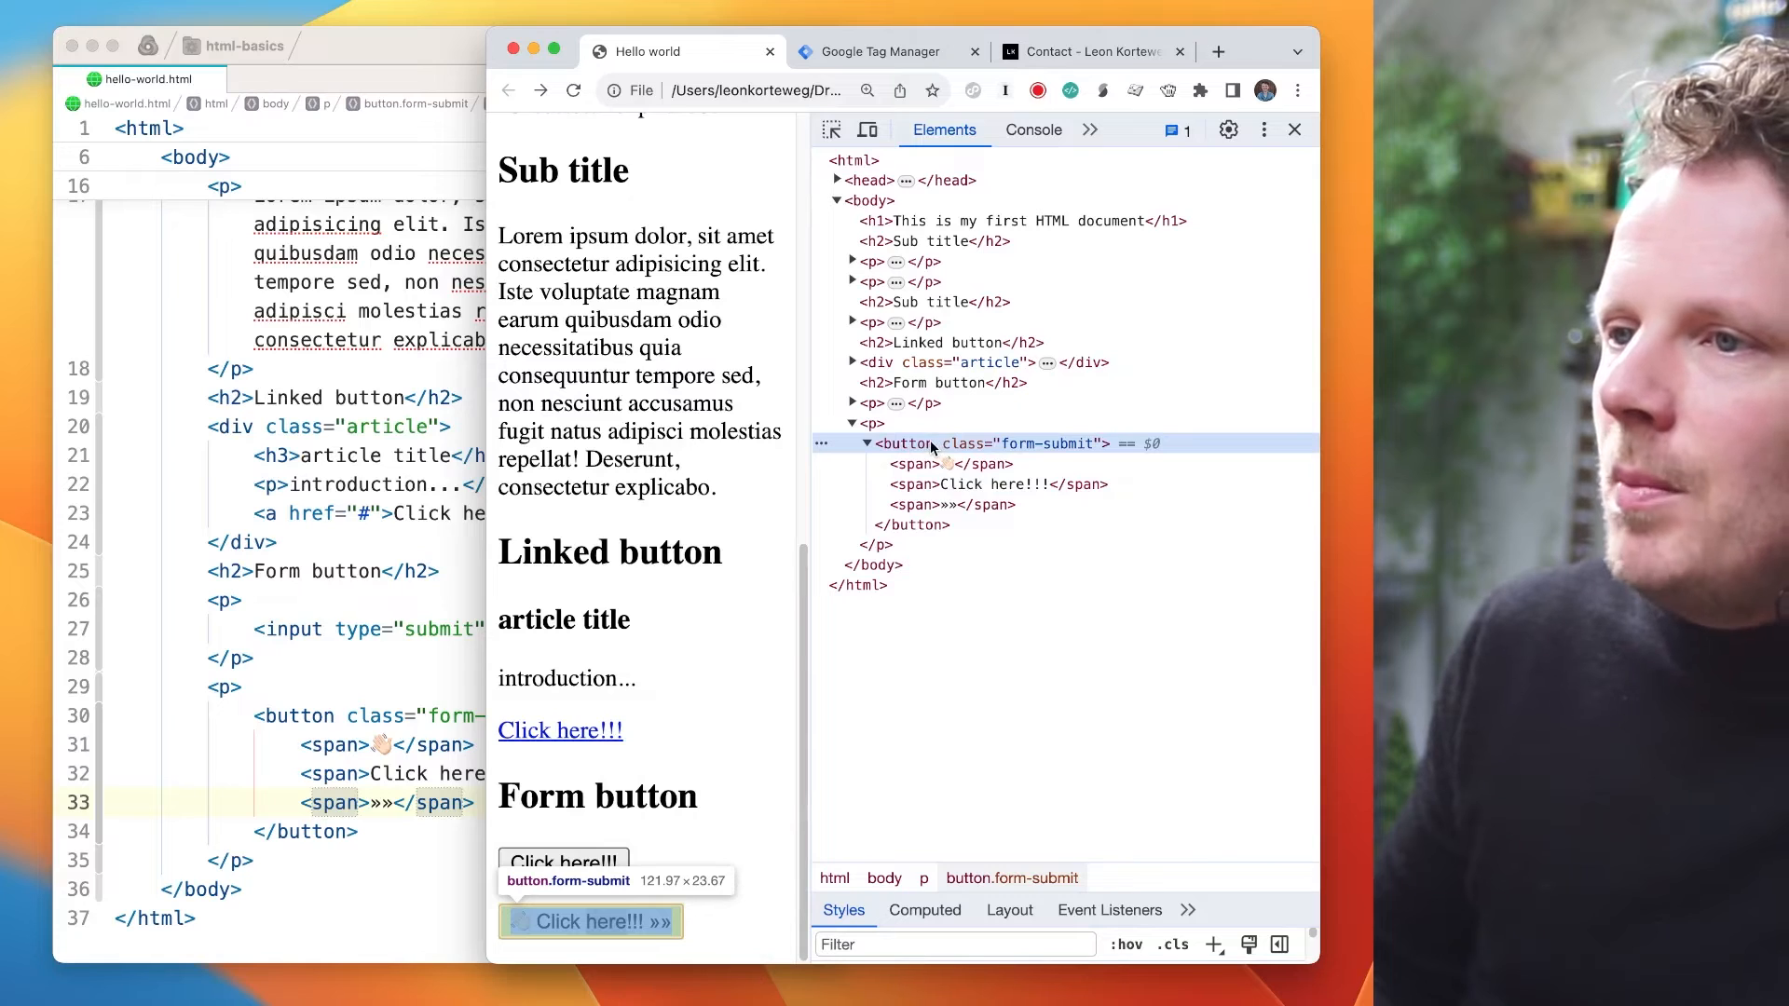
click(923, 484)
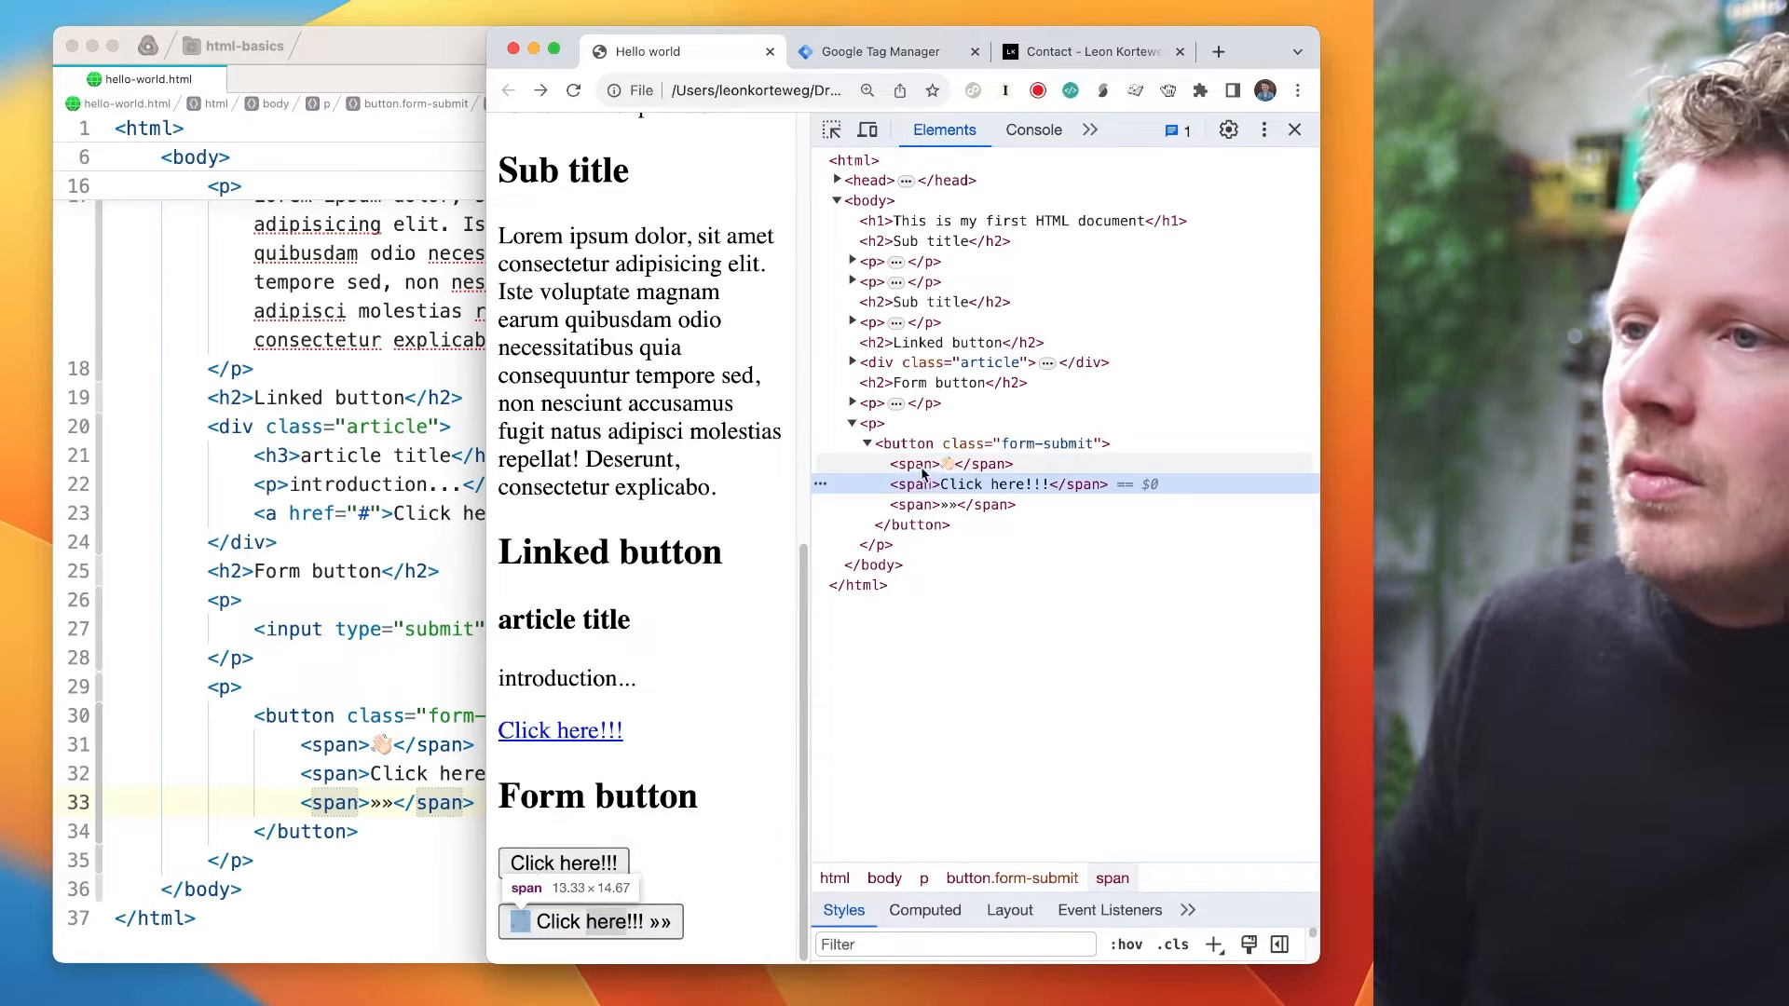
click(919, 446)
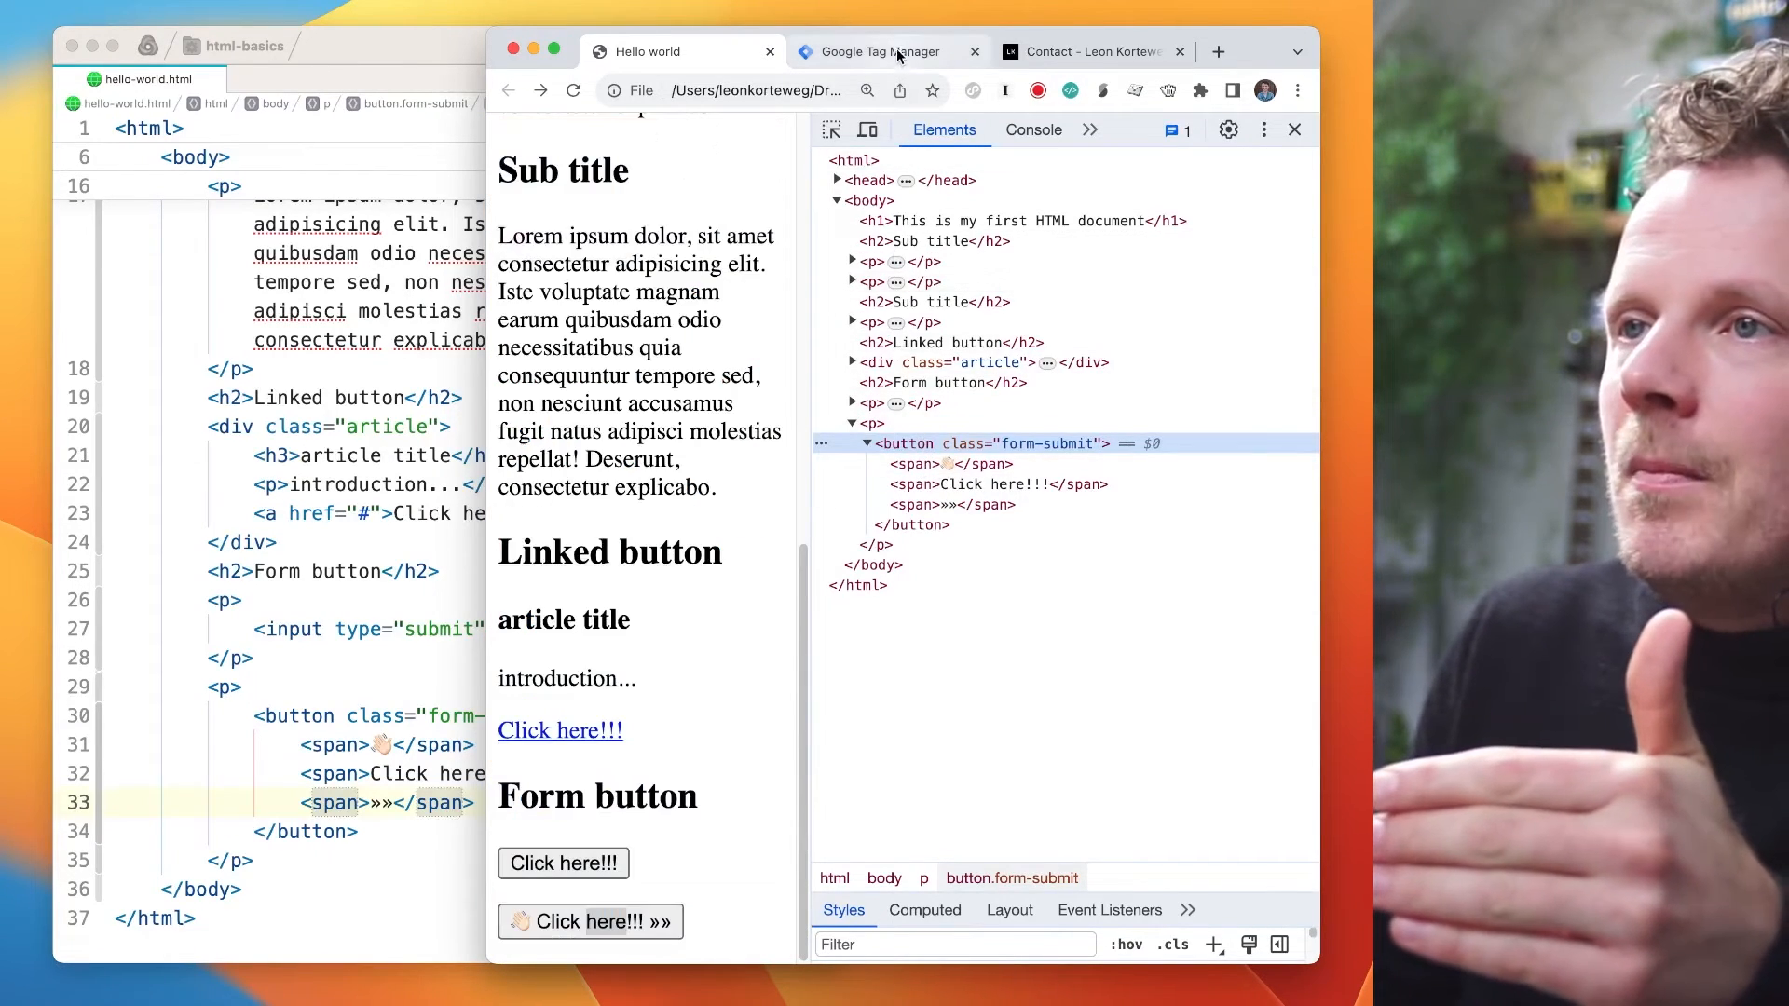
- Return to the Linked Buttons trigger in Google Tag Manager and highlight the condition's CSS selector value
click(896, 49)
double_click(1063, 516)
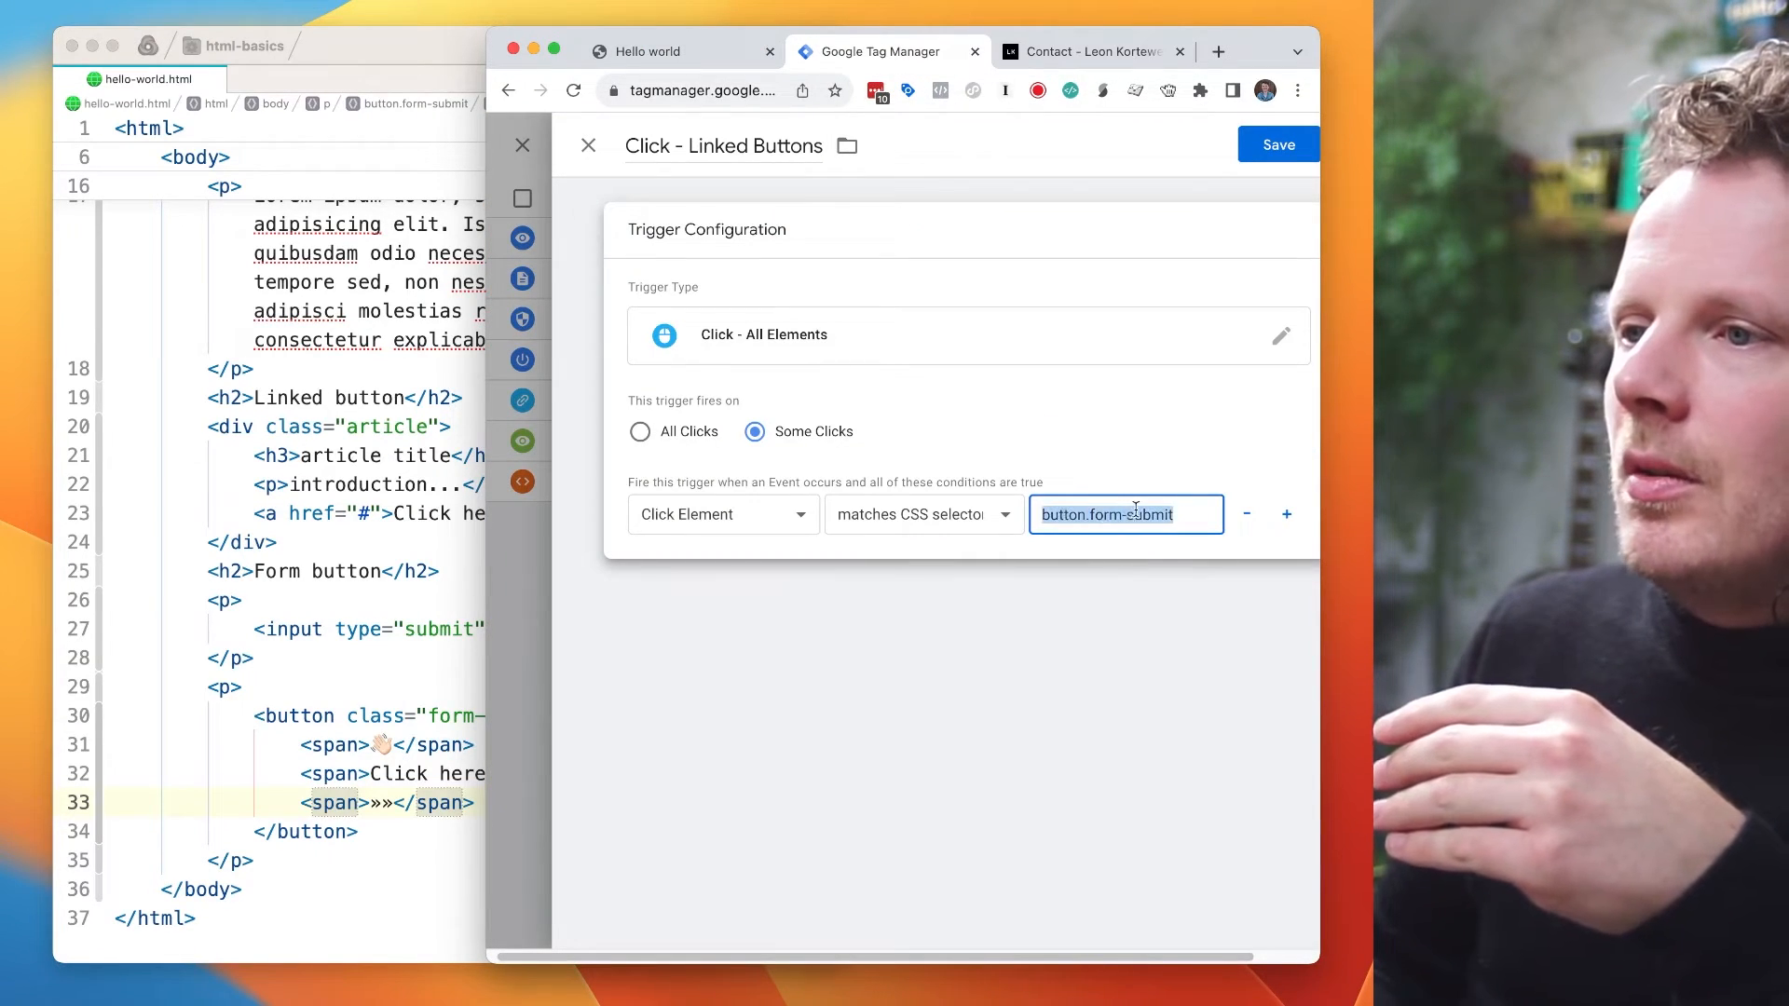
click(1178, 522)
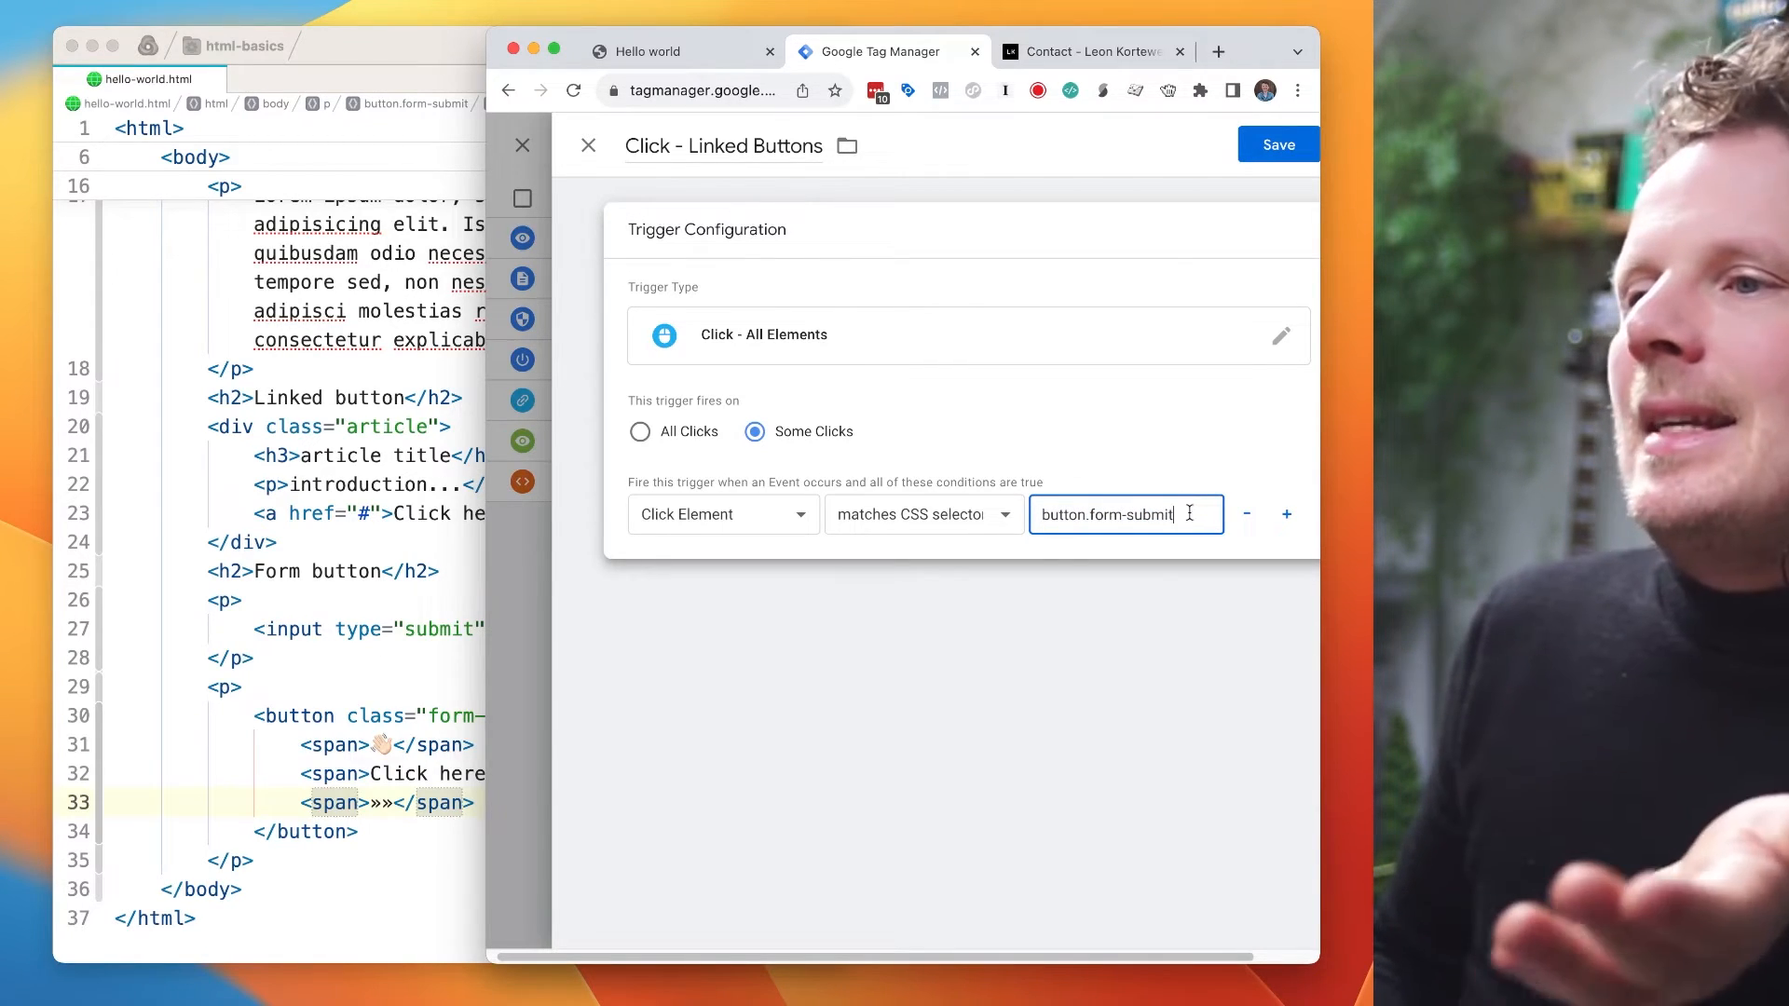
- Extend the condition's CSS selector value to button.form-submit, button.form-submit * so it also covers the button's nested elements
triple_click(1186, 503)
key(super+c)
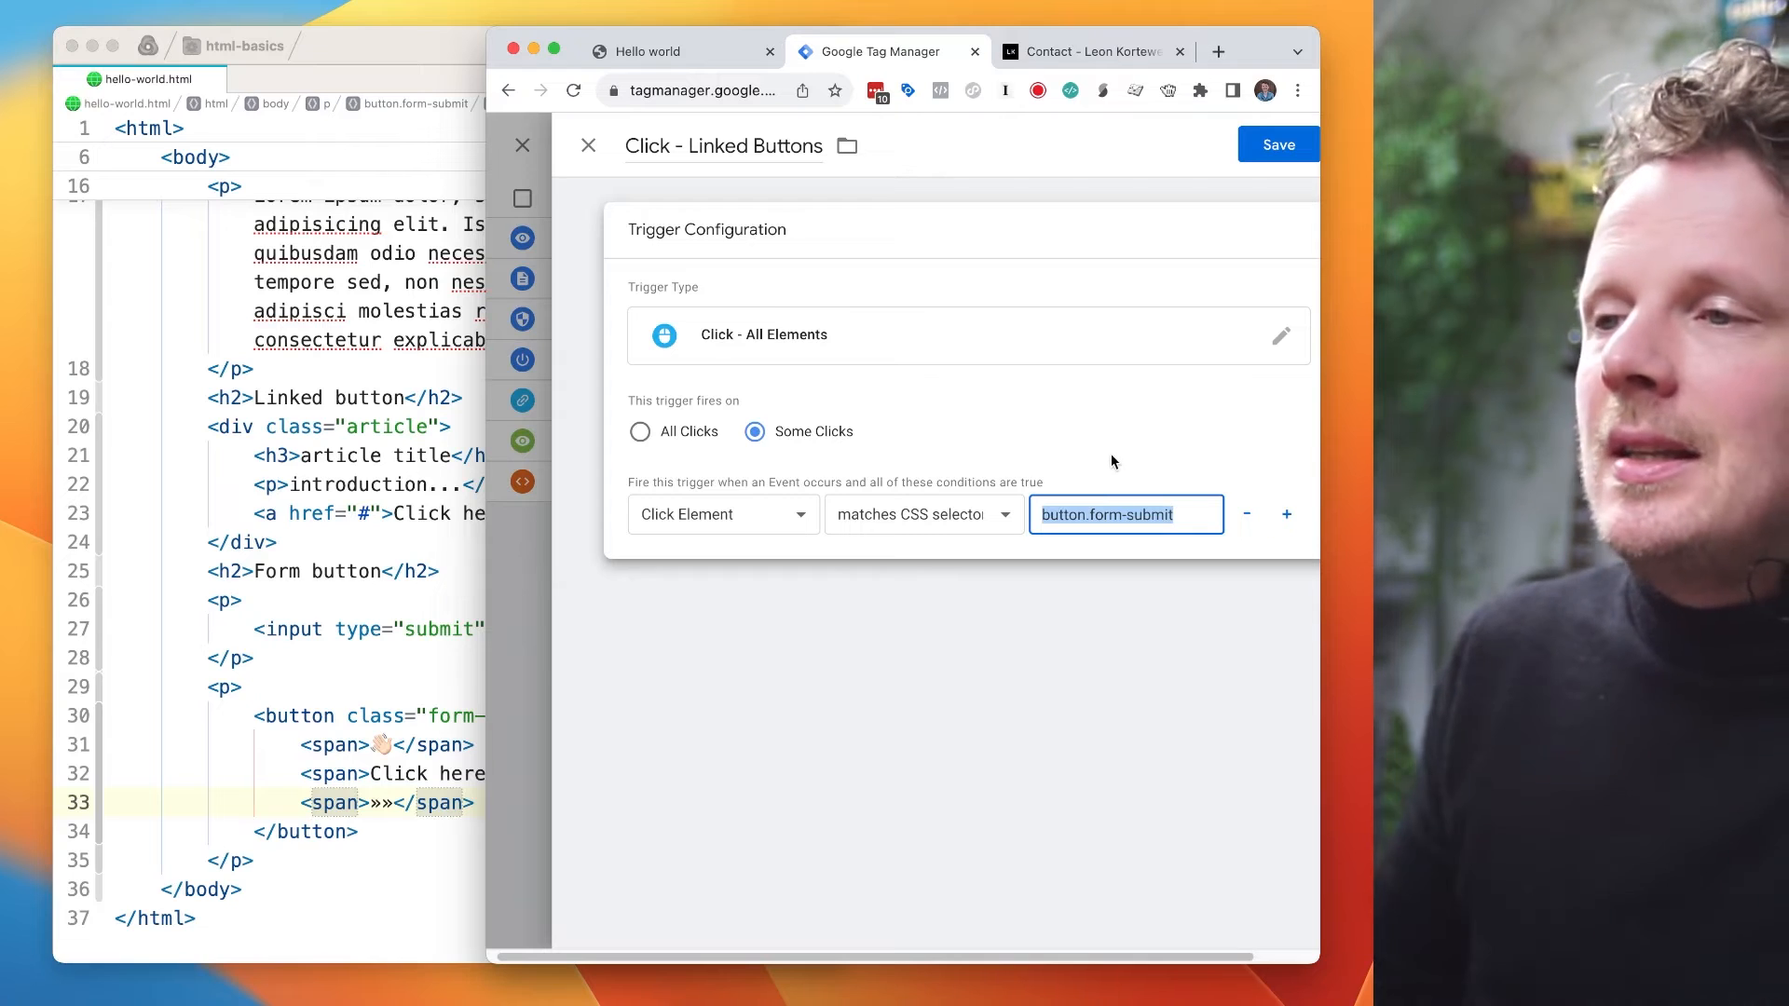
key(Right)
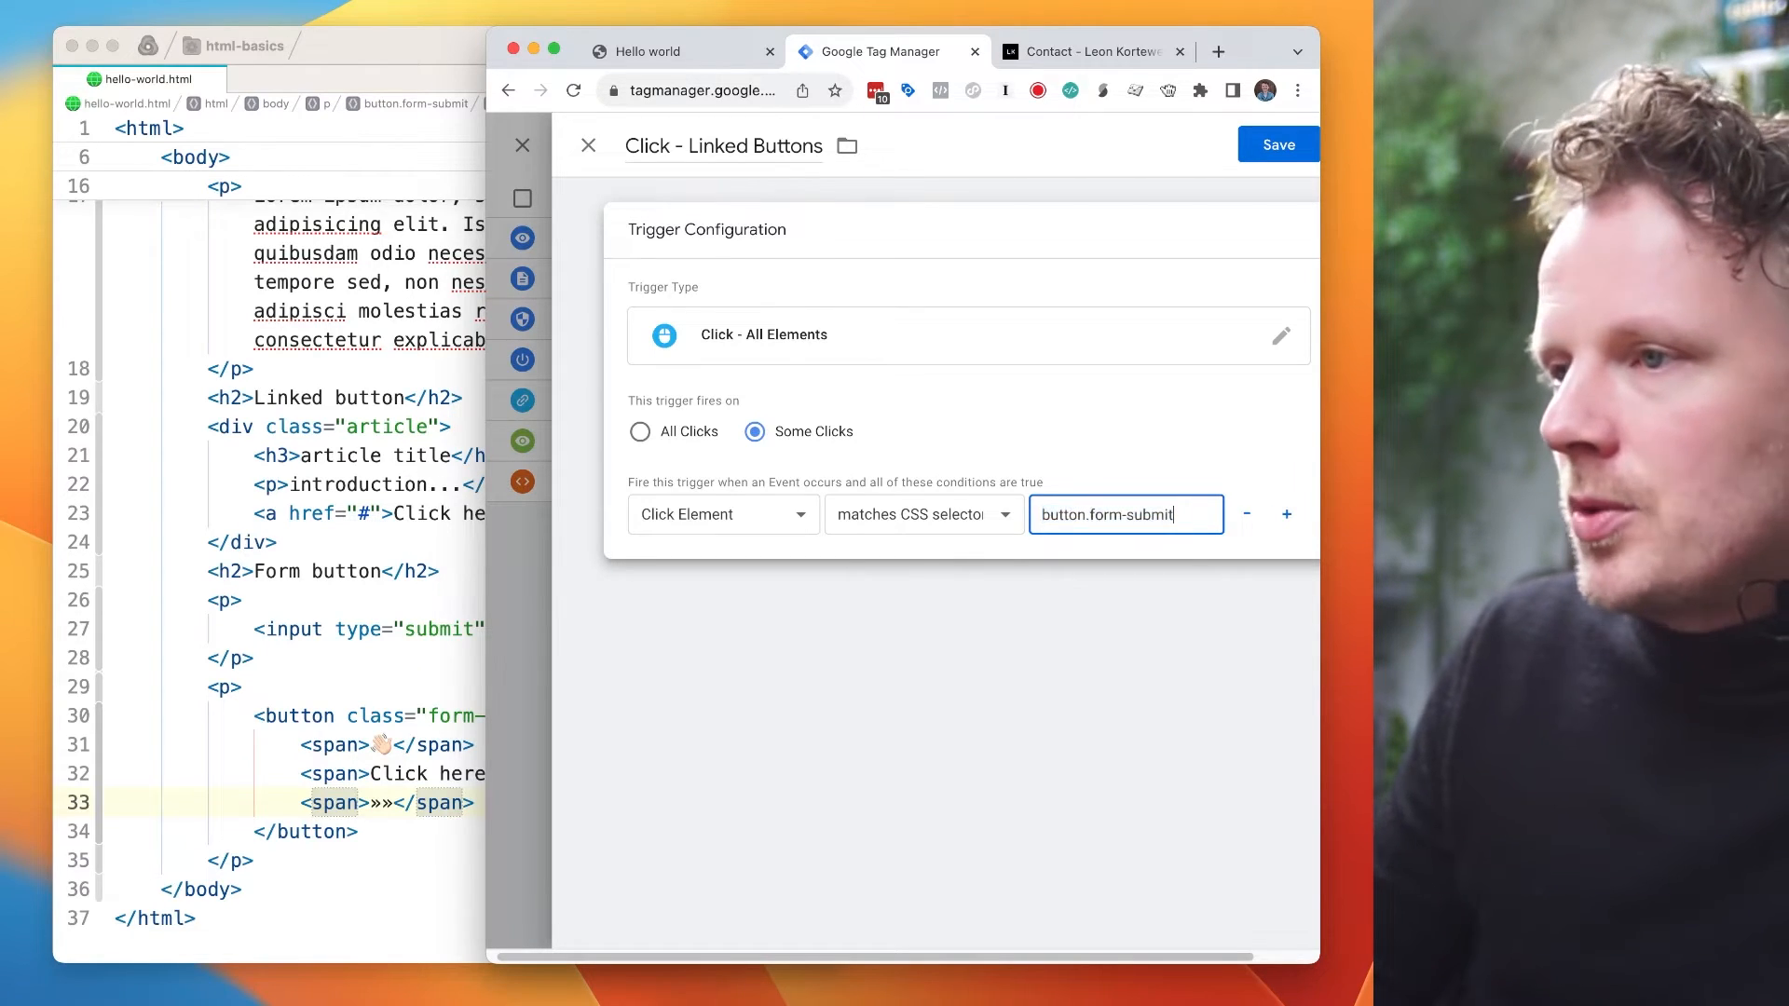
text(,)
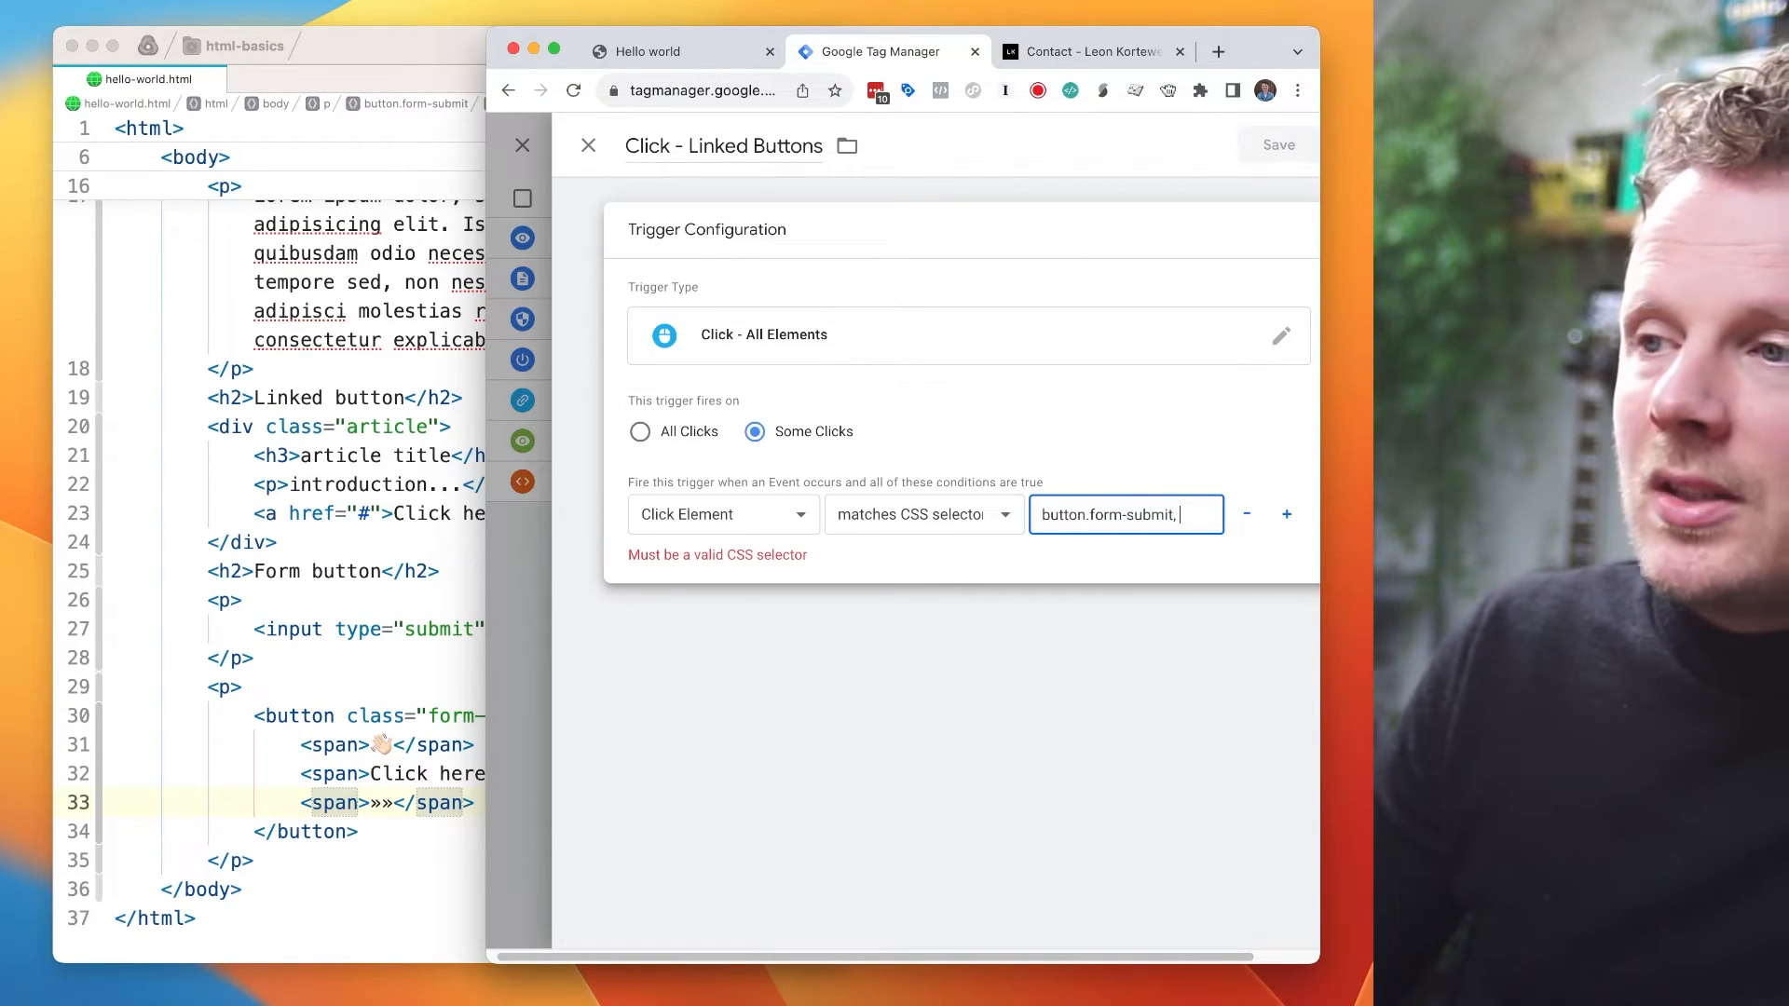
key(super+v)
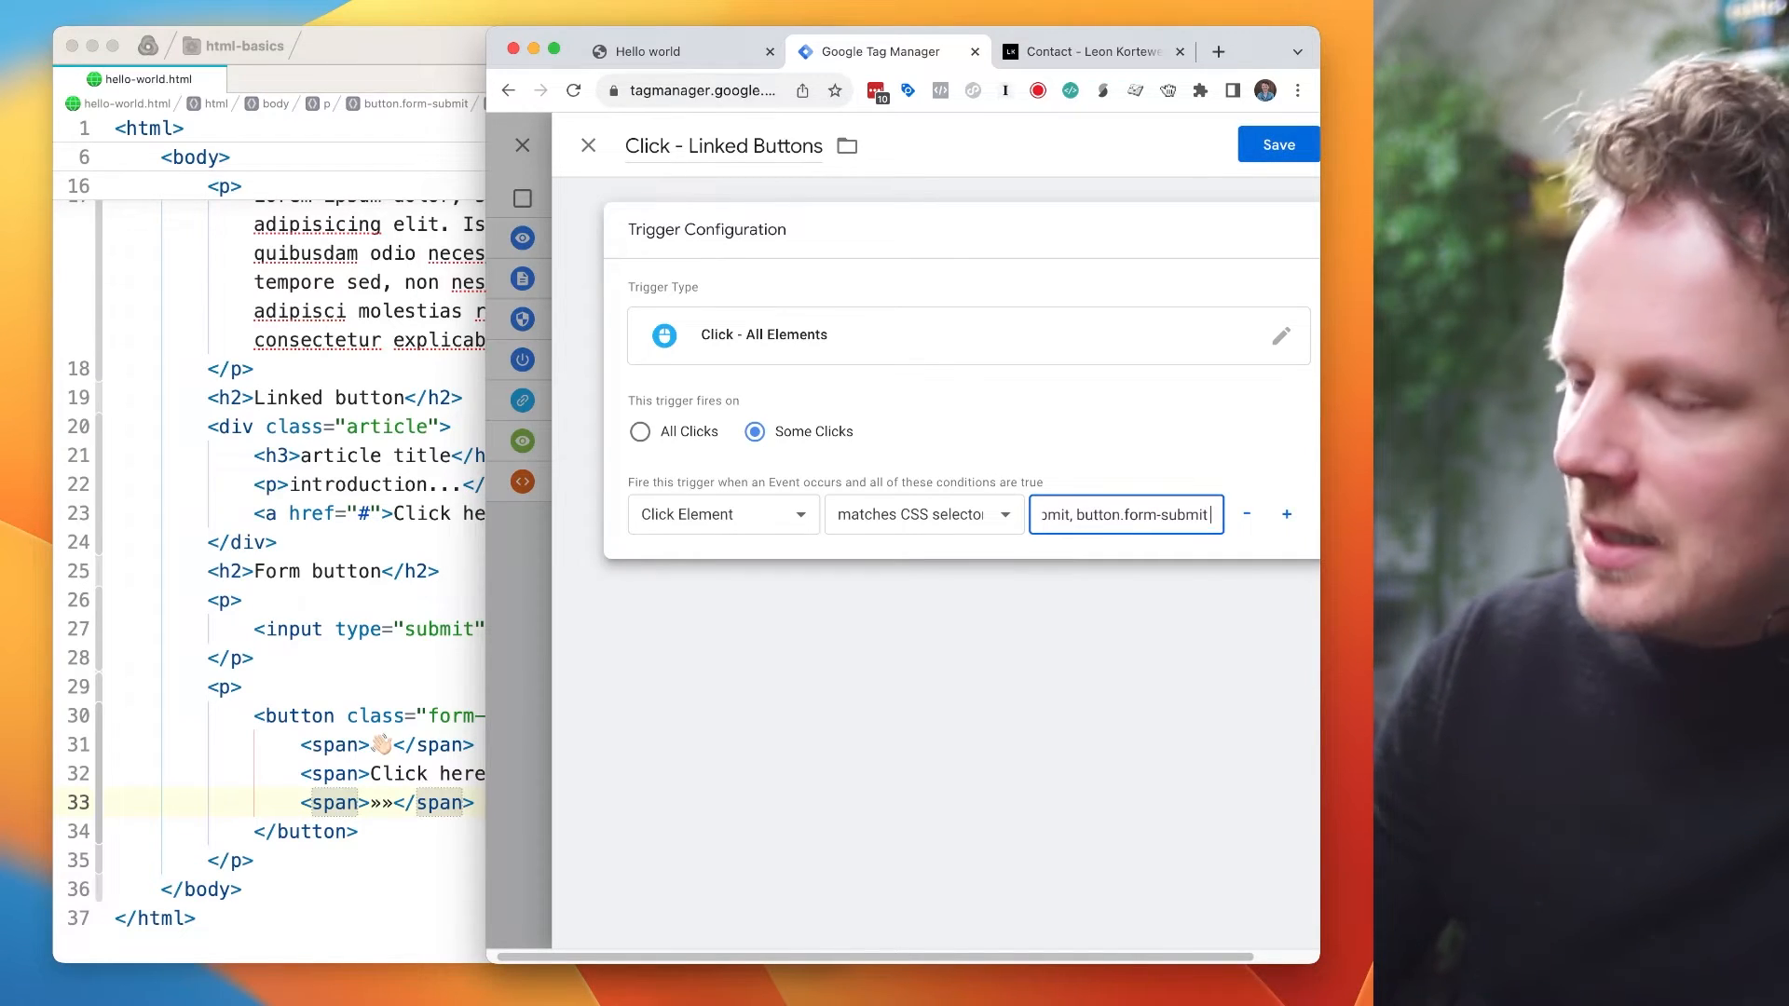
click(1003, 462)
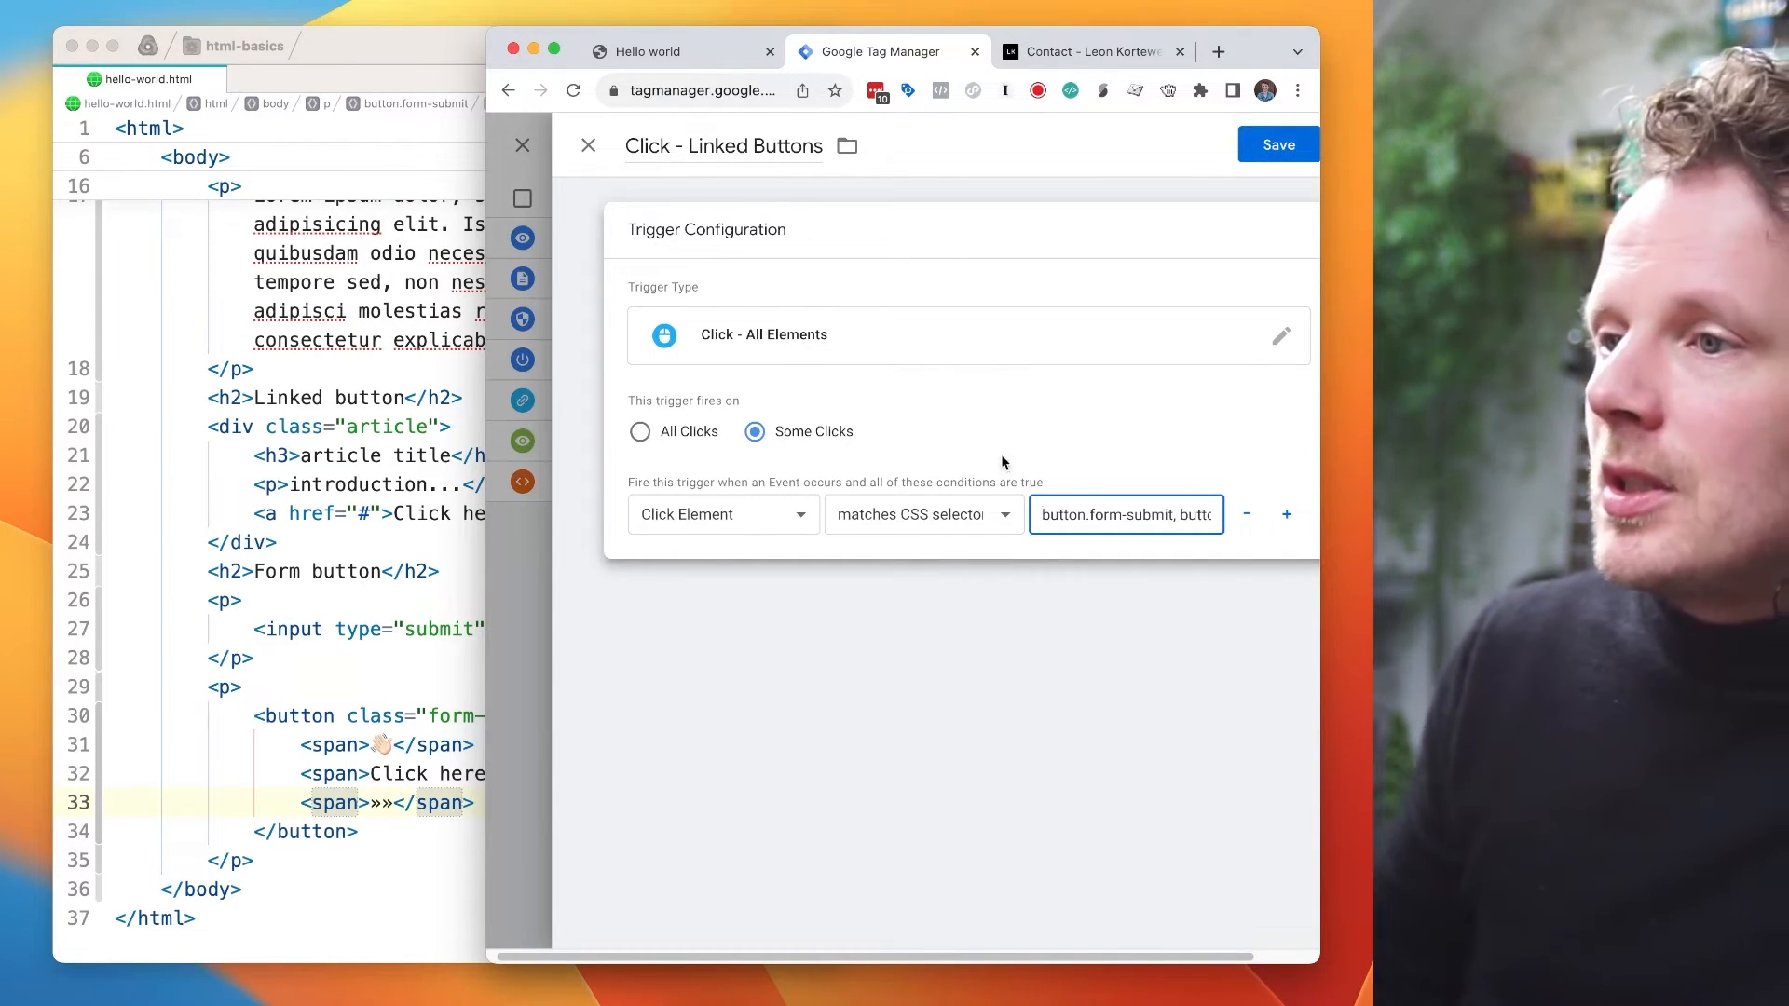
- Compare each part of the selector value, including the trailing asterisk, with the form-submit button tag in the HTML file
drag(1053, 514, 1153, 514)
click(351, 708)
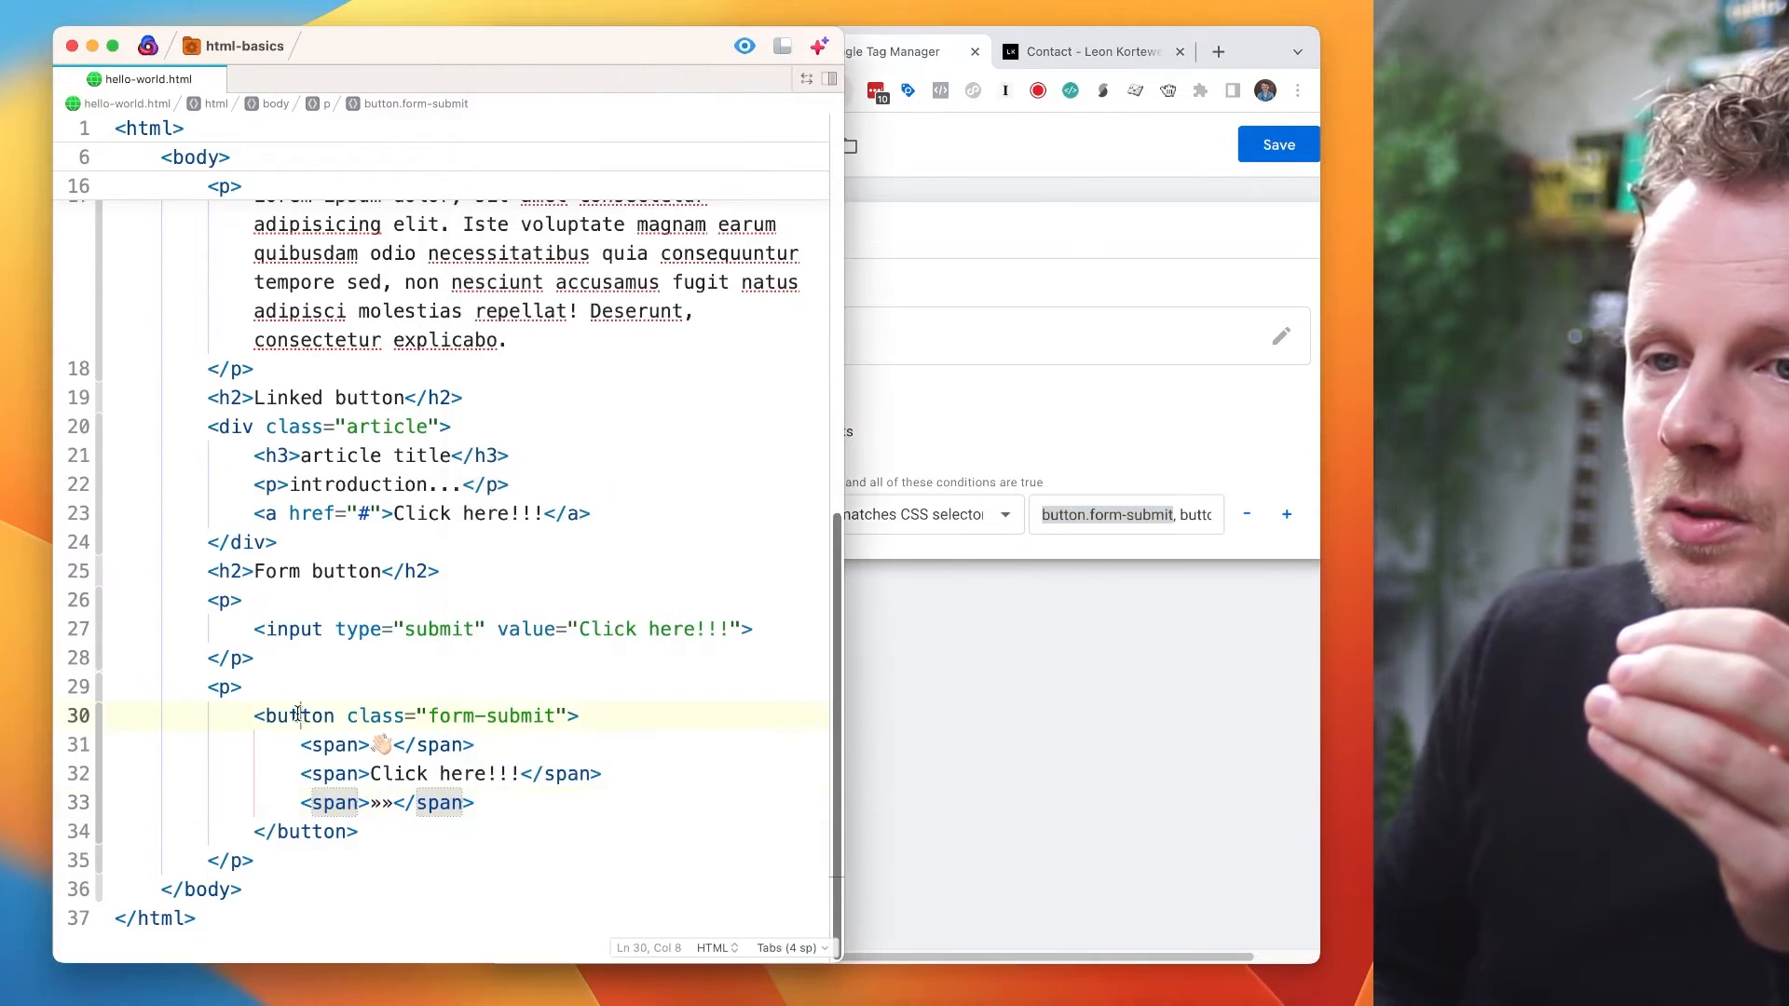
drag(266, 715, 550, 708)
click(1175, 513)
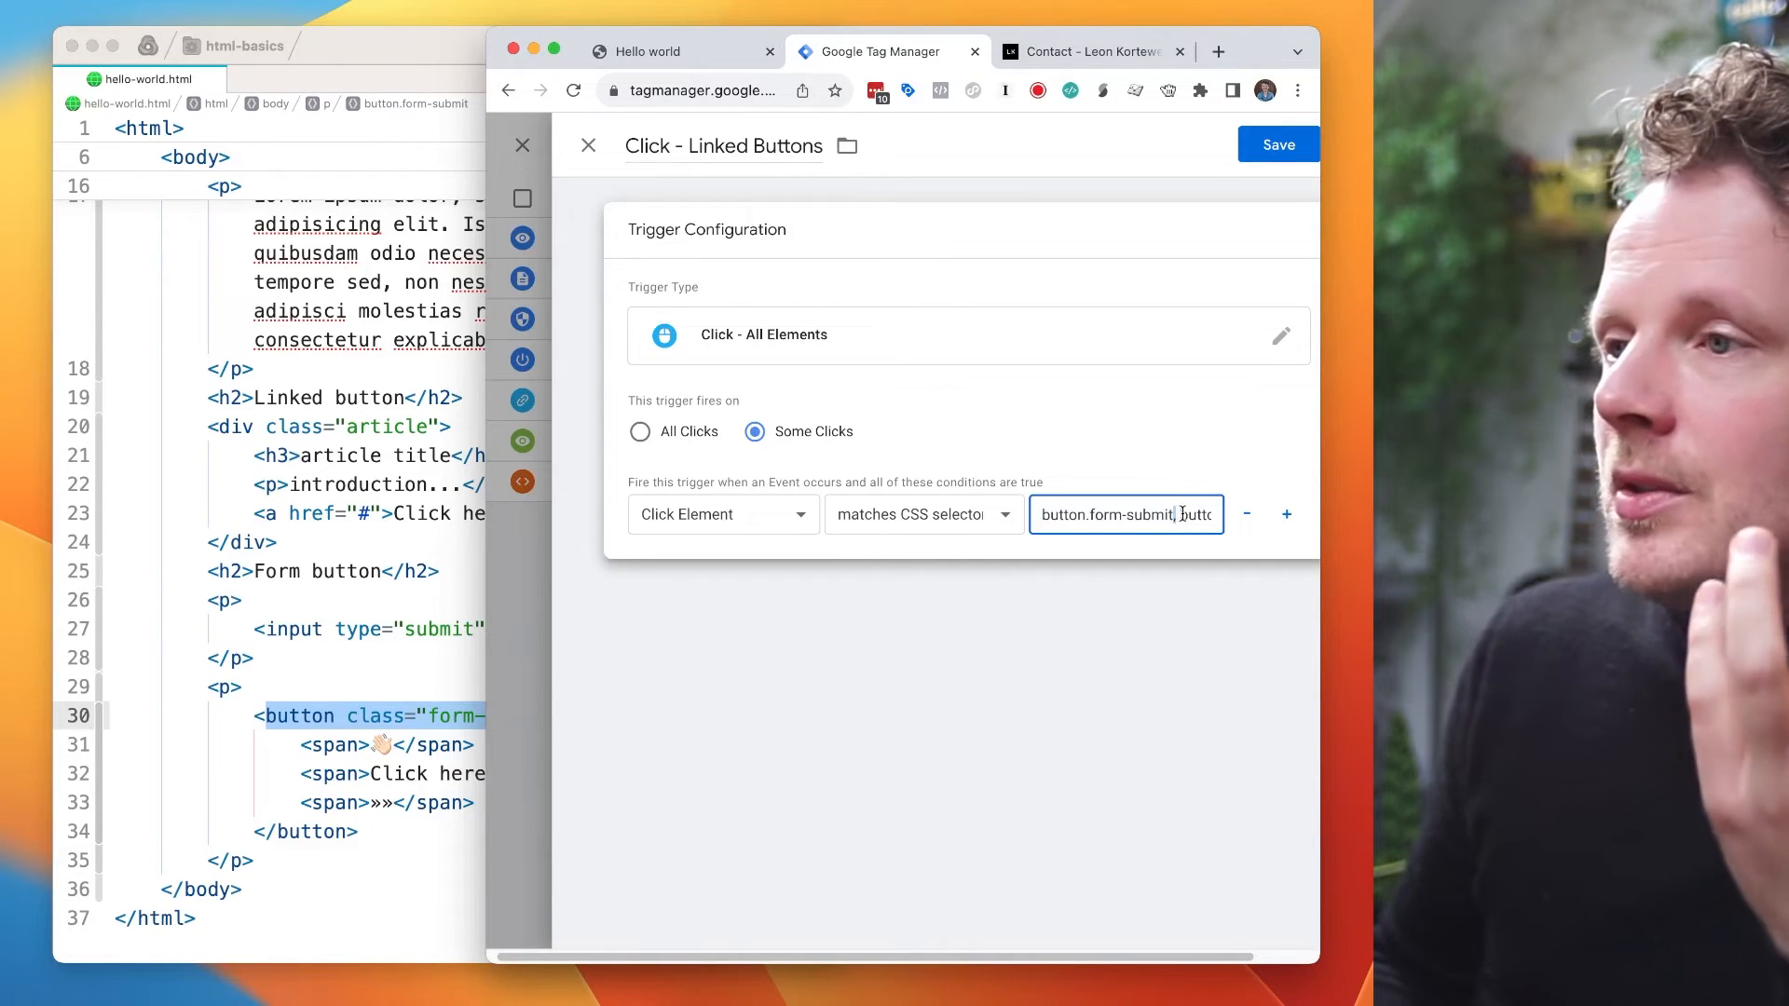
drag(1182, 514, 1227, 527)
drag(1070, 514, 1202, 516)
double_click(1209, 514)
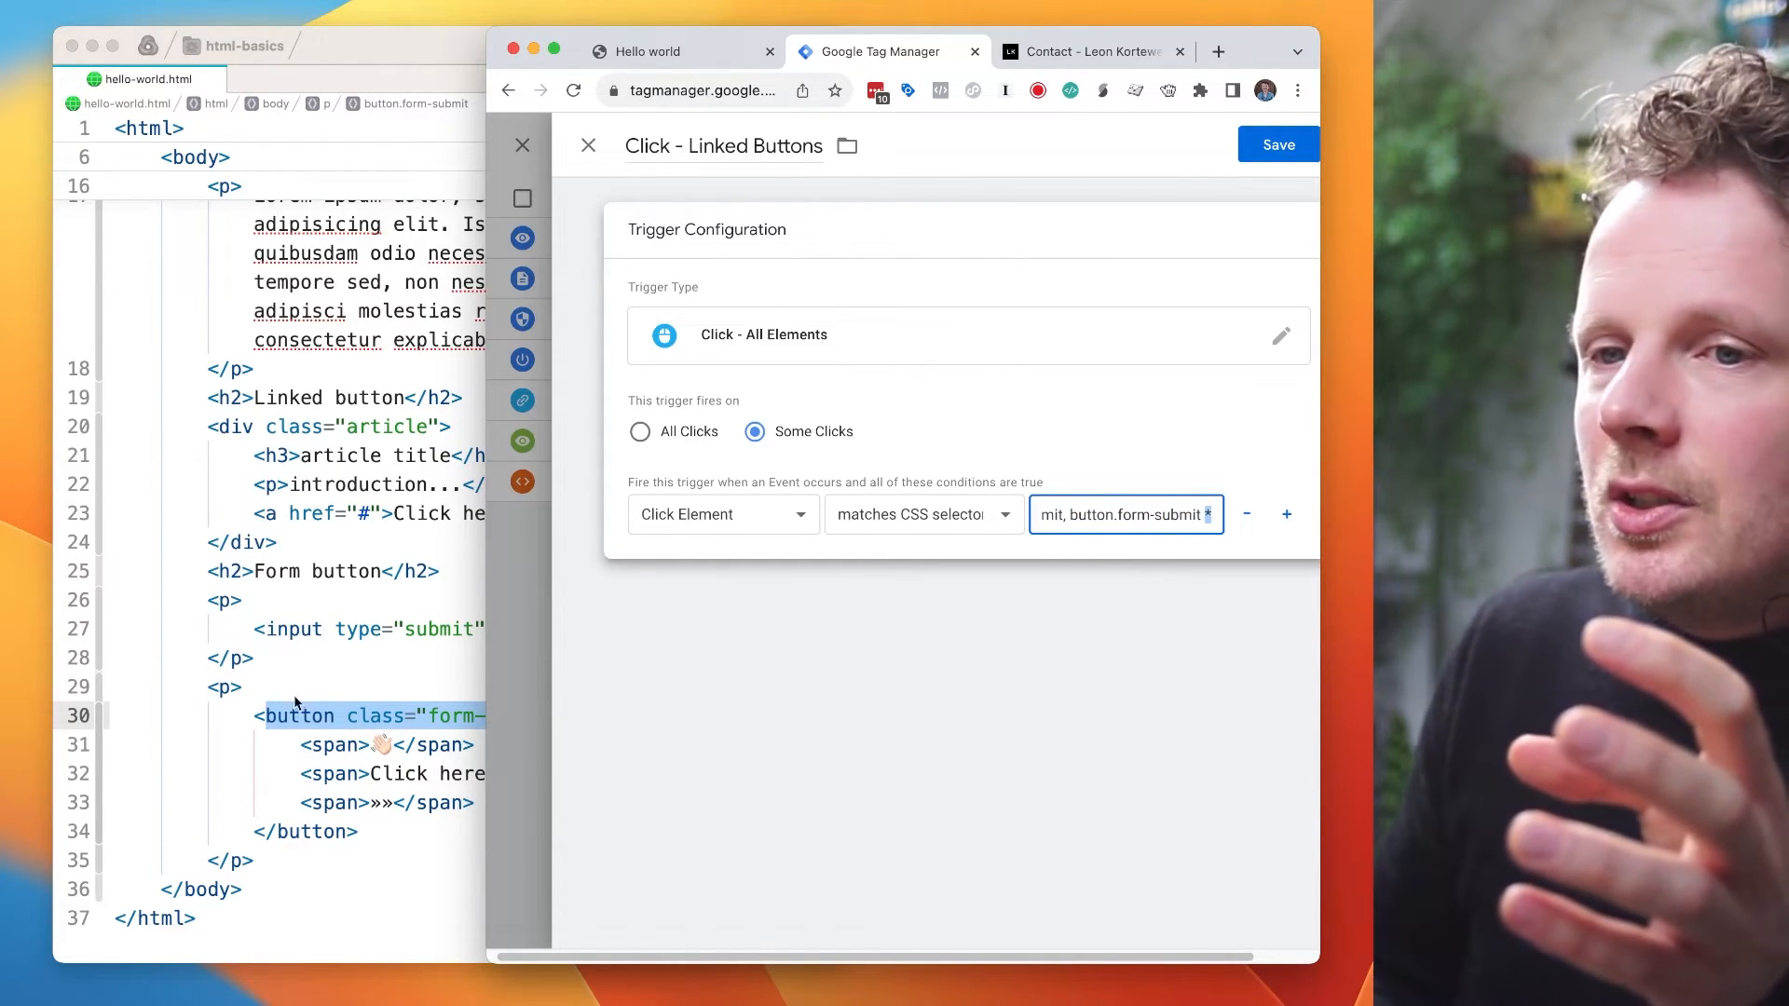
- Review the form-submit button tag and each of its three nested span lines in the HTML file
double_click(300, 716)
triple_click(308, 716)
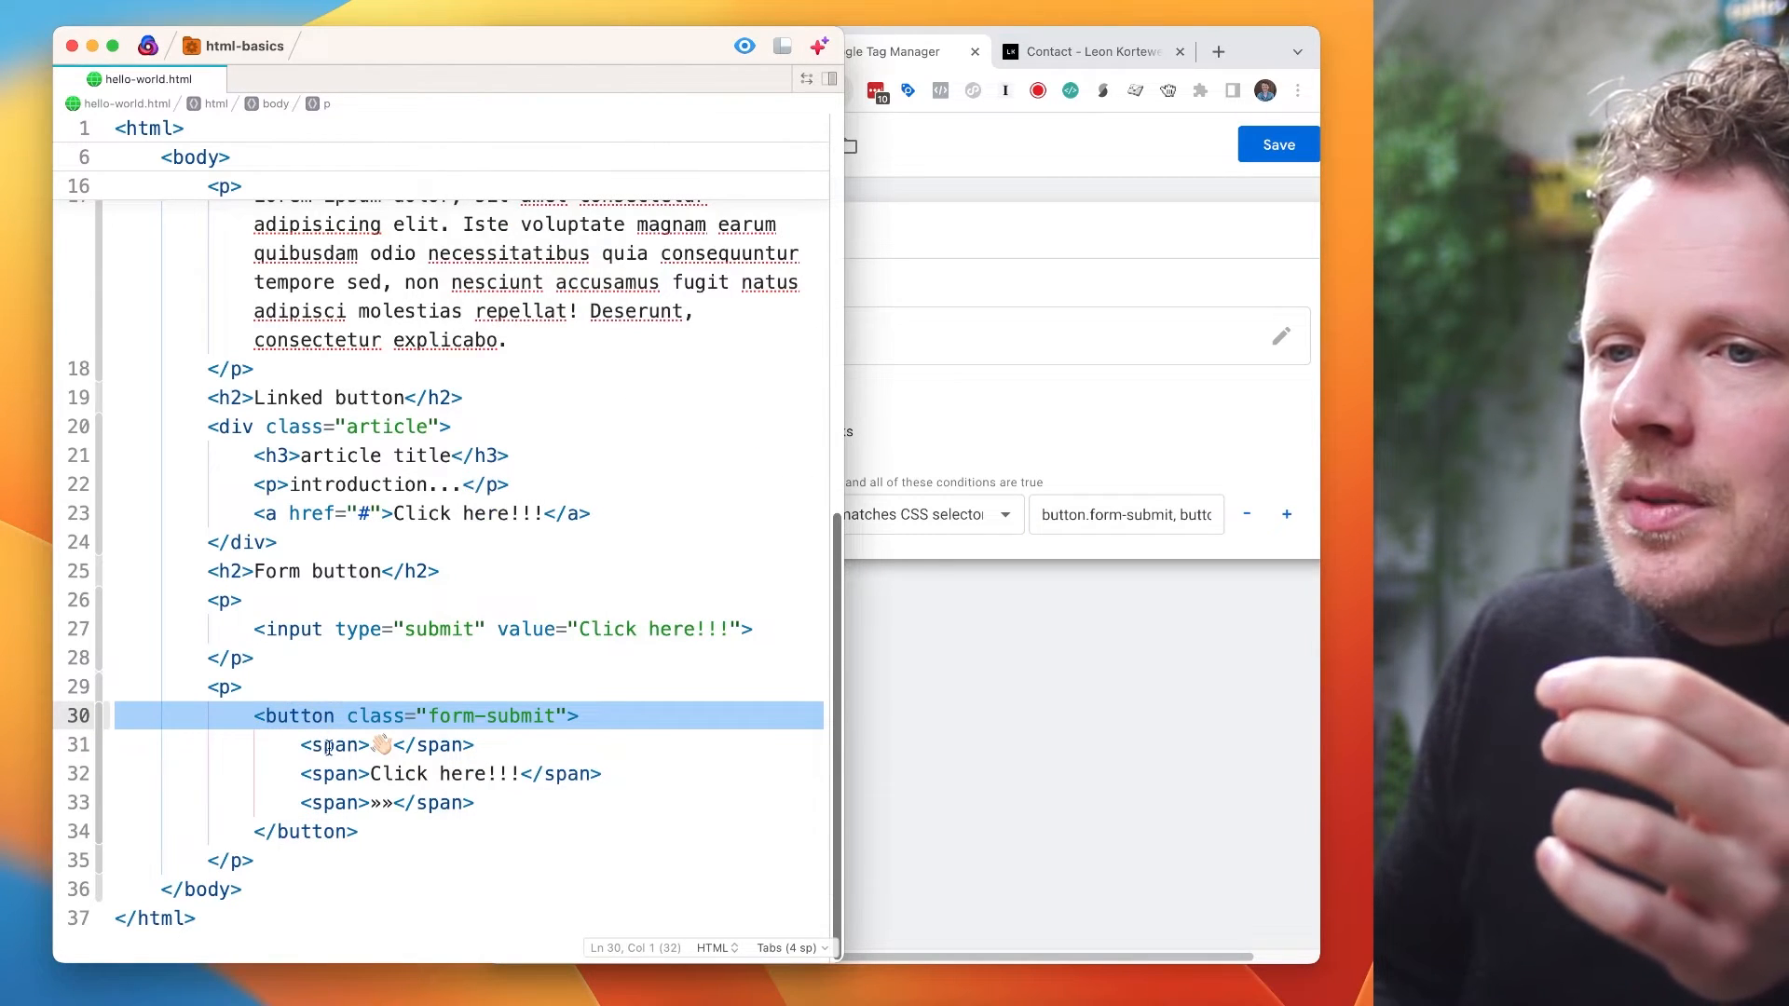
triple_click(328, 747)
click(288, 715)
drag(256, 716, 395, 855)
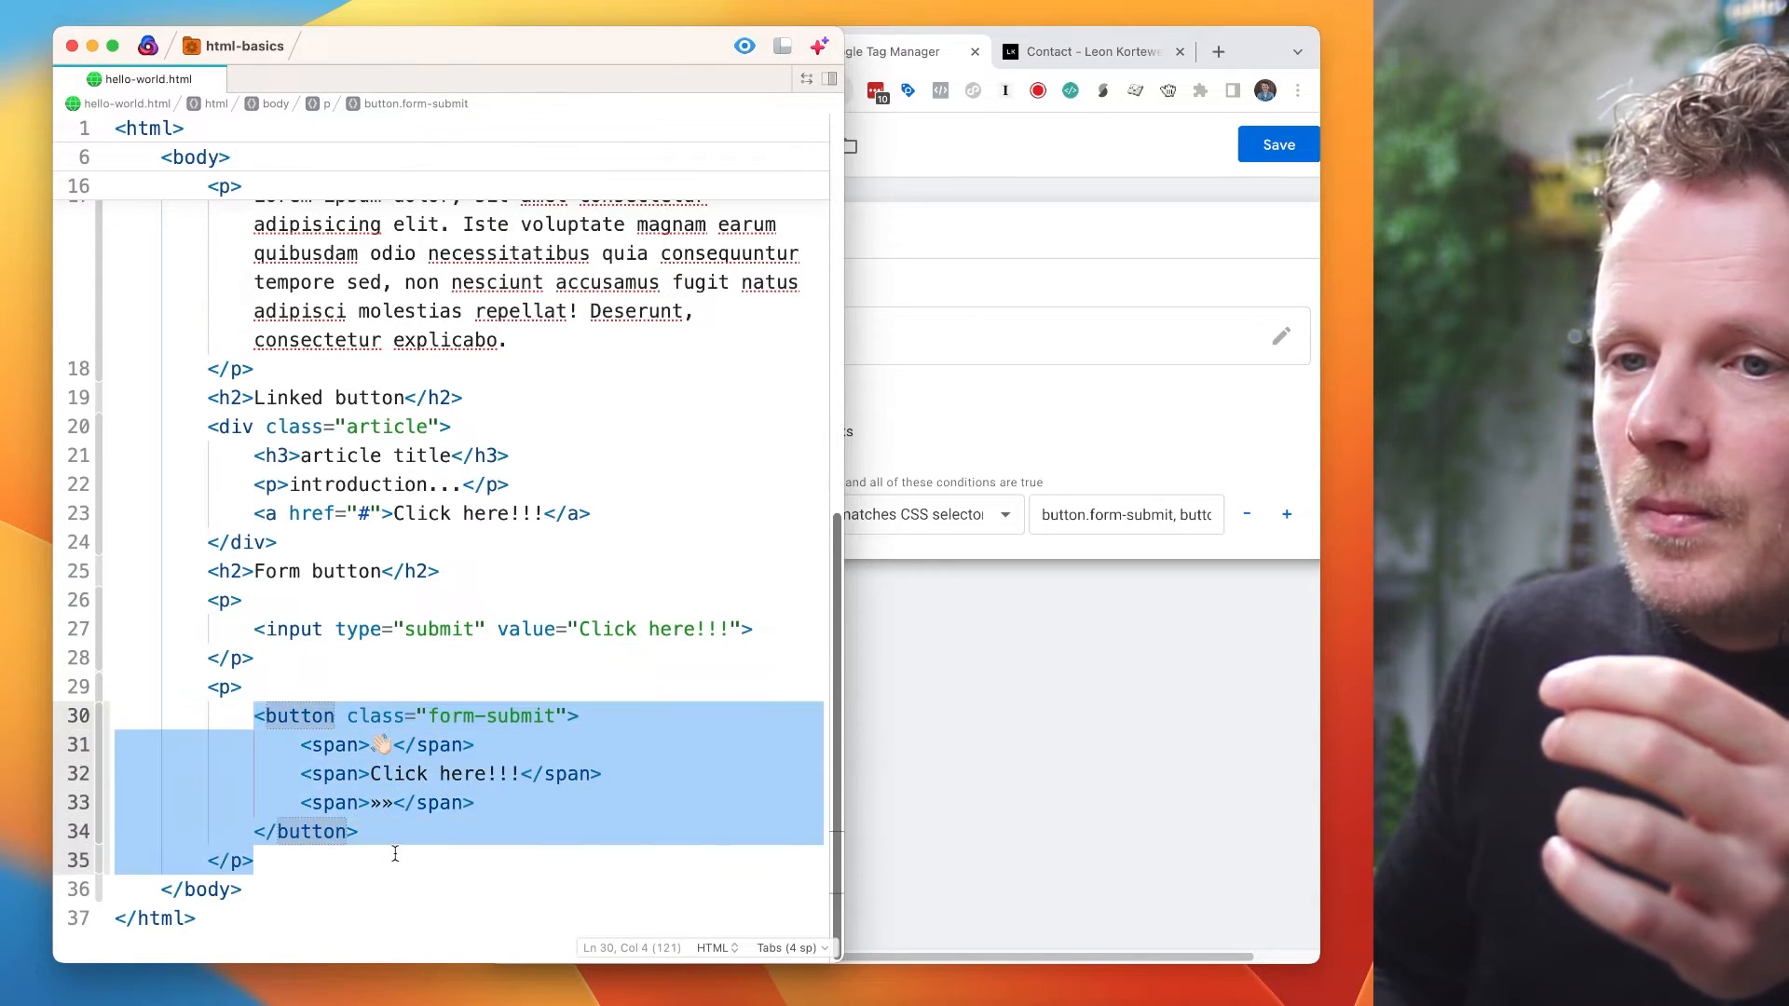
click(395, 855)
triple_click(333, 746)
triple_click(350, 775)
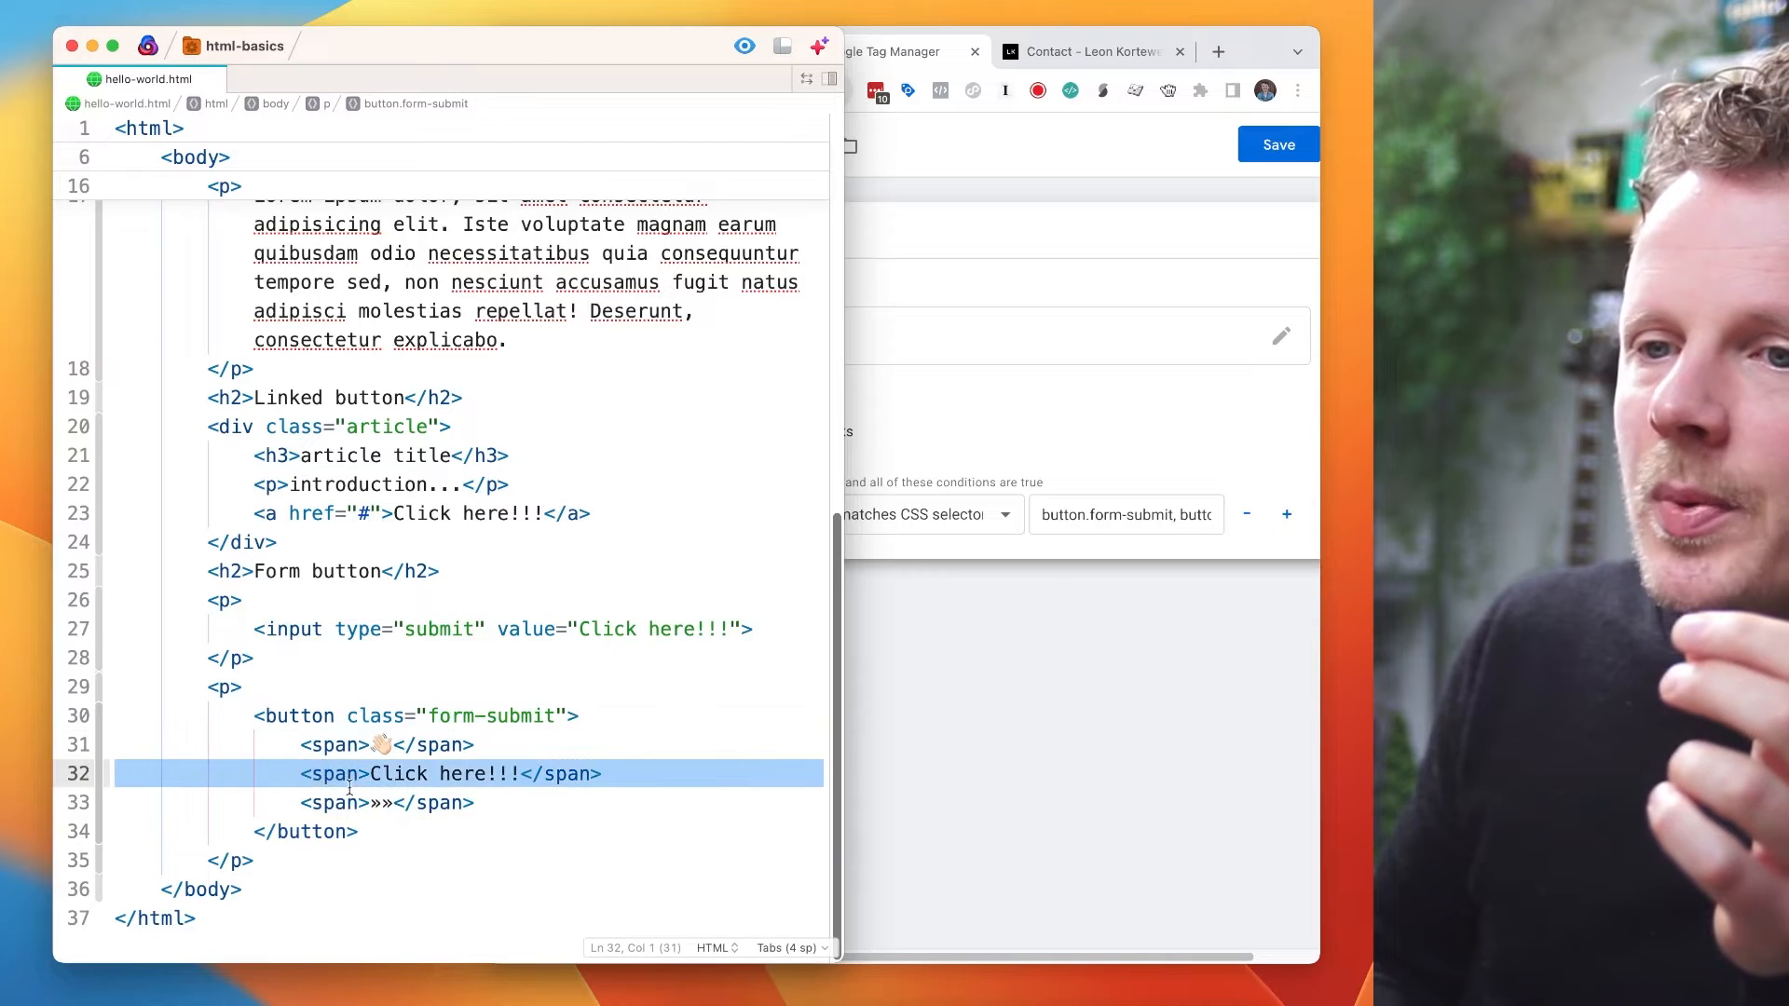
triple_click(347, 801)
drag(359, 832, 266, 715)
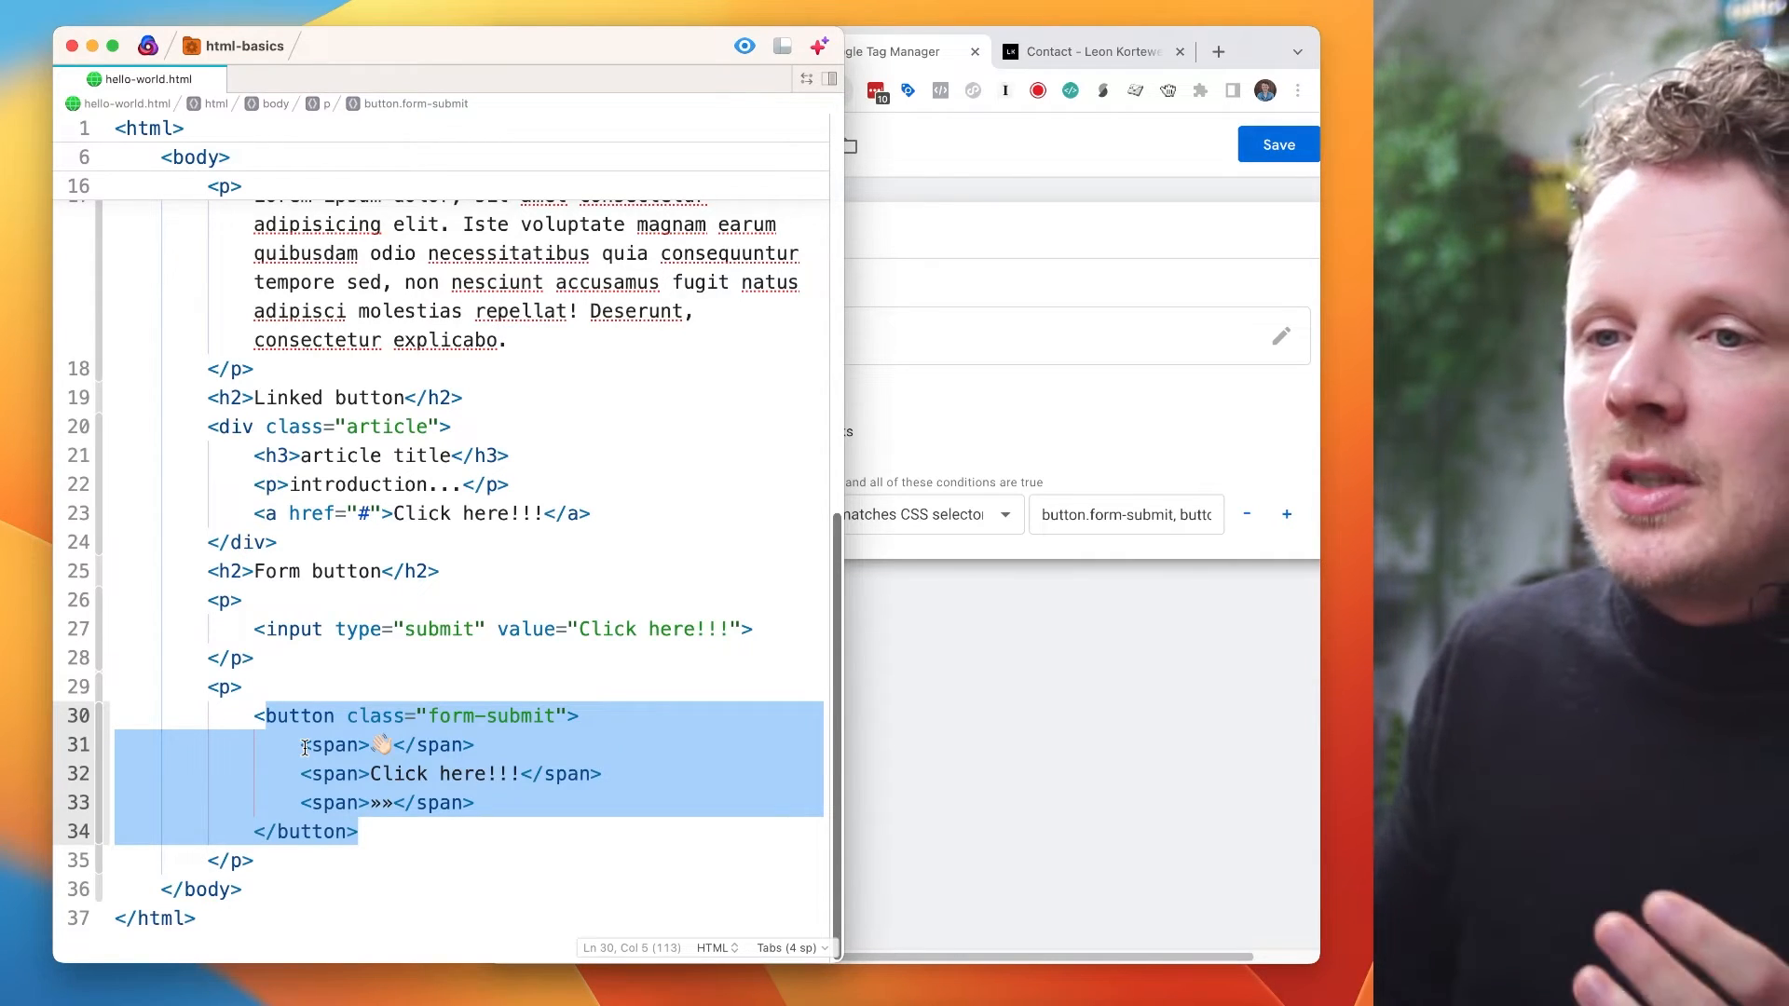
click(370, 781)
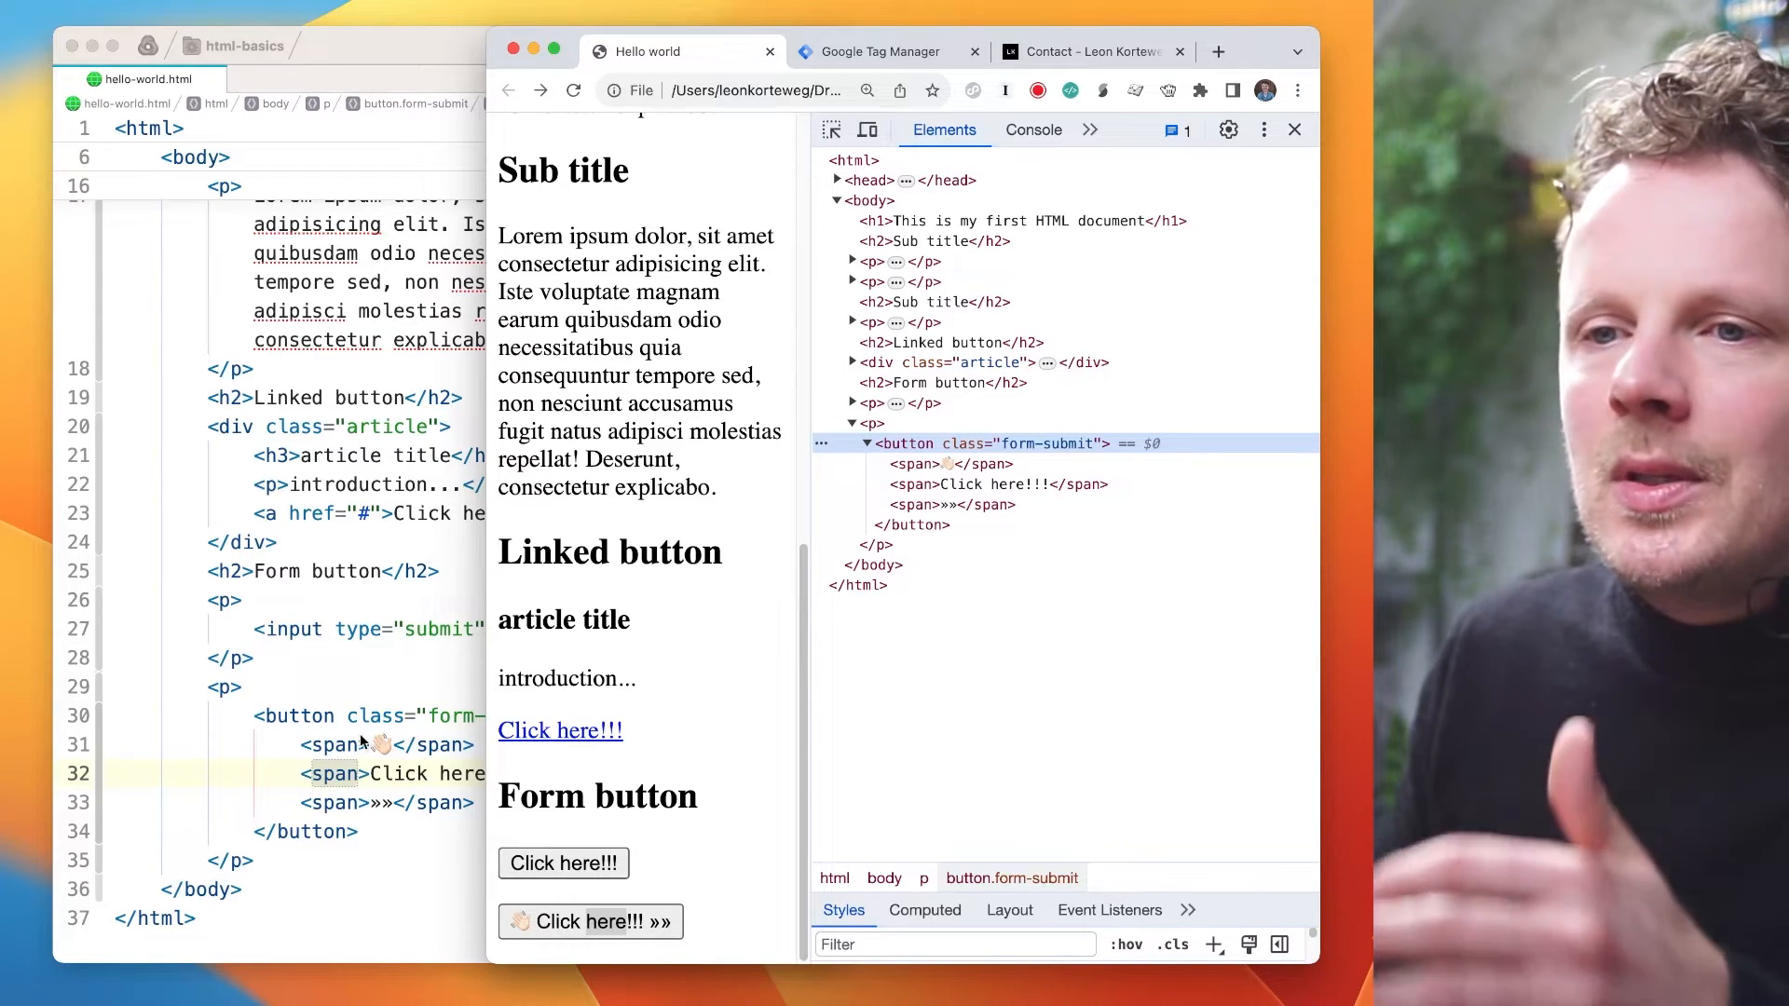
- Highlight the trigger's selector value and the article div's link in the HTML file, and view the available trigger types without changing the type
click(880, 51)
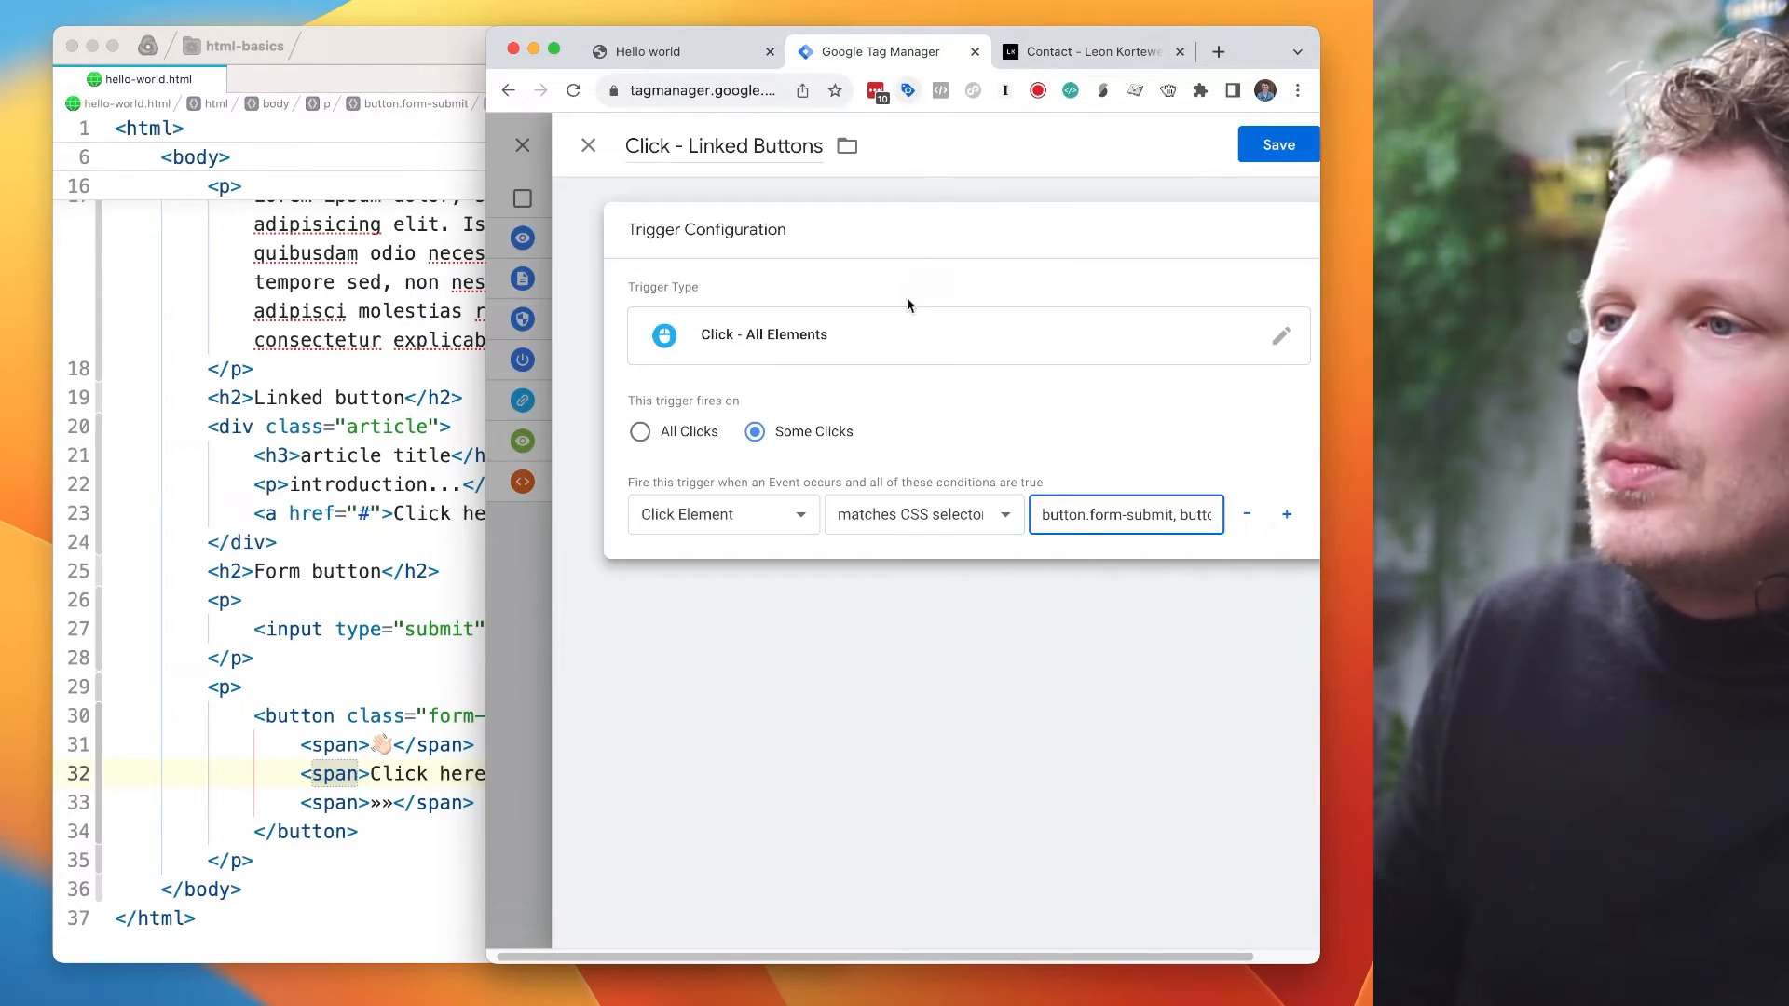
triple_click(1079, 518)
click(278, 580)
scroll(308, 551, up, 3)
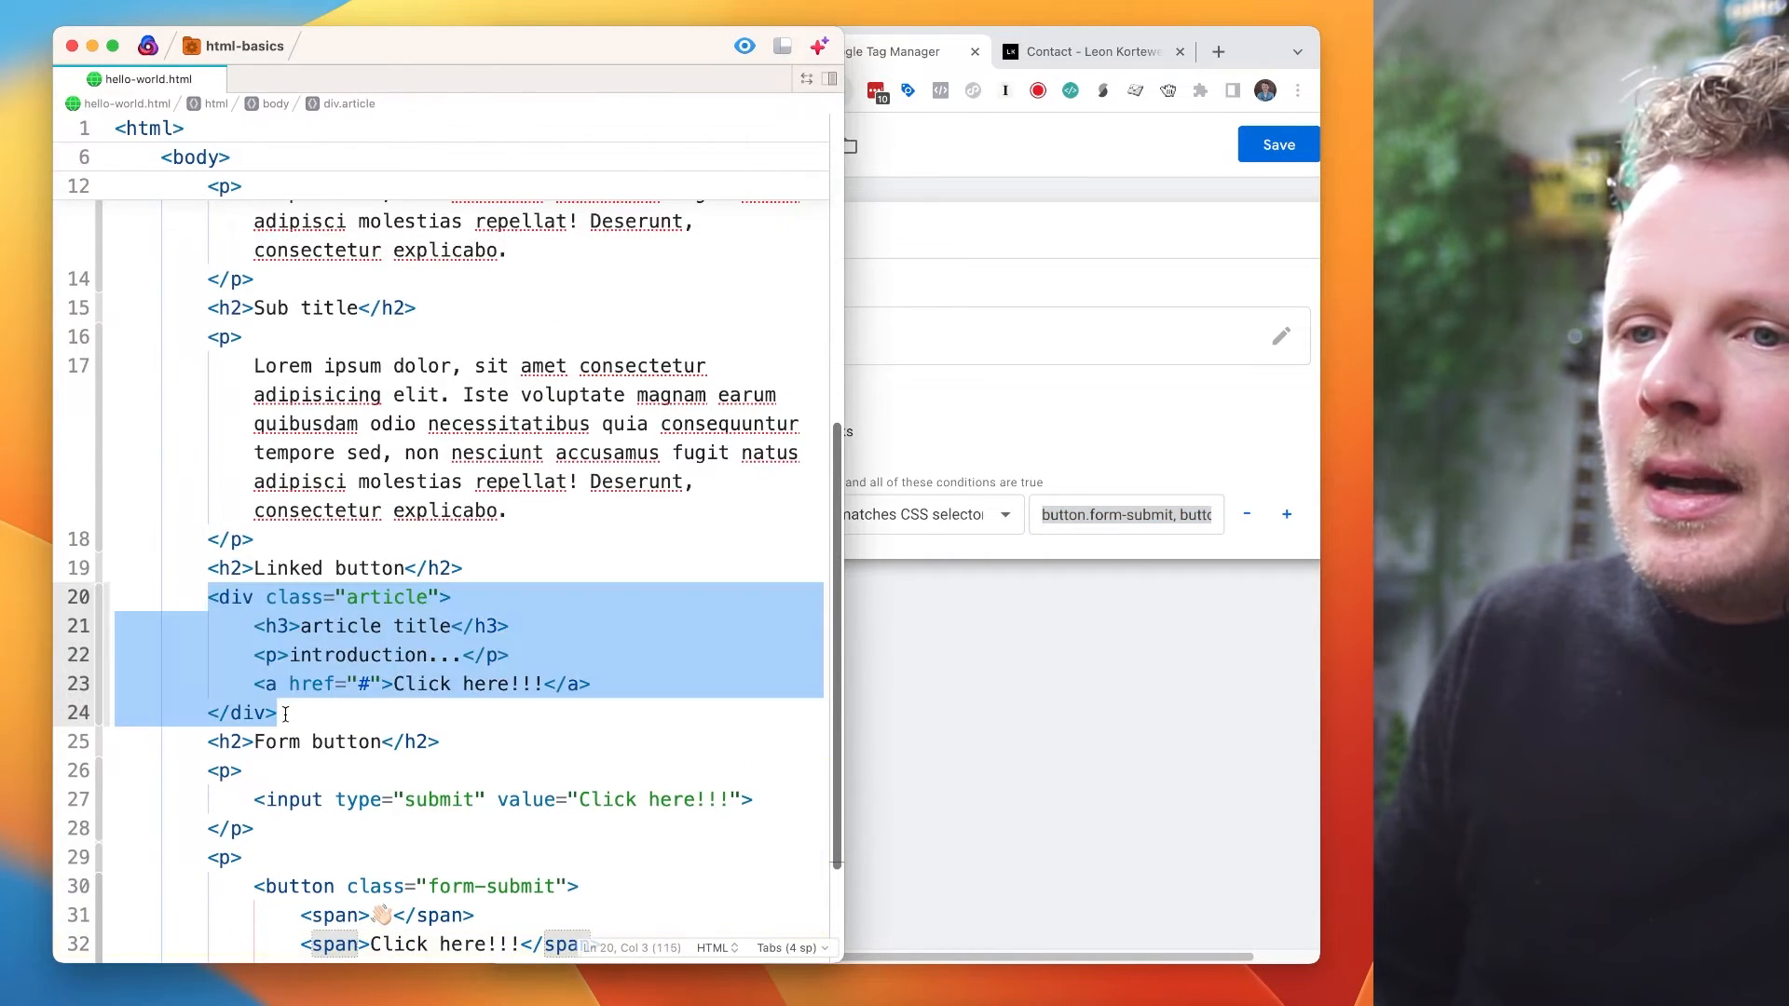
triple_click(297, 684)
click(884, 341)
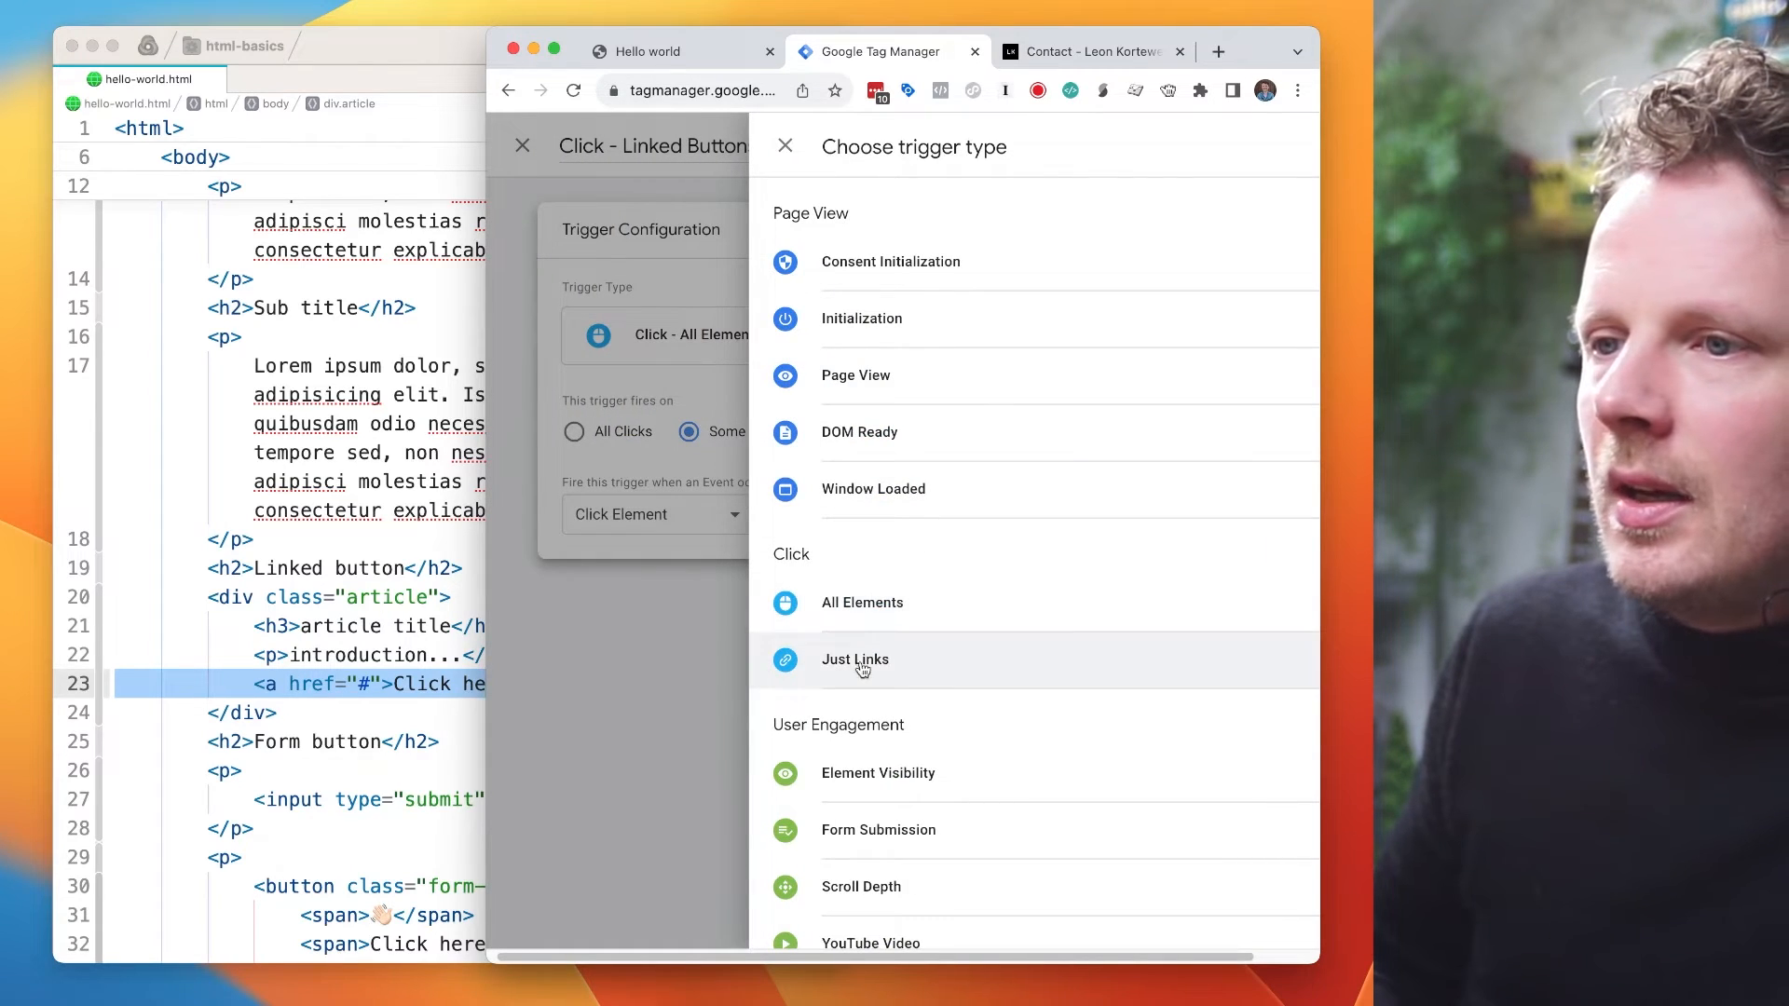
click(685, 608)
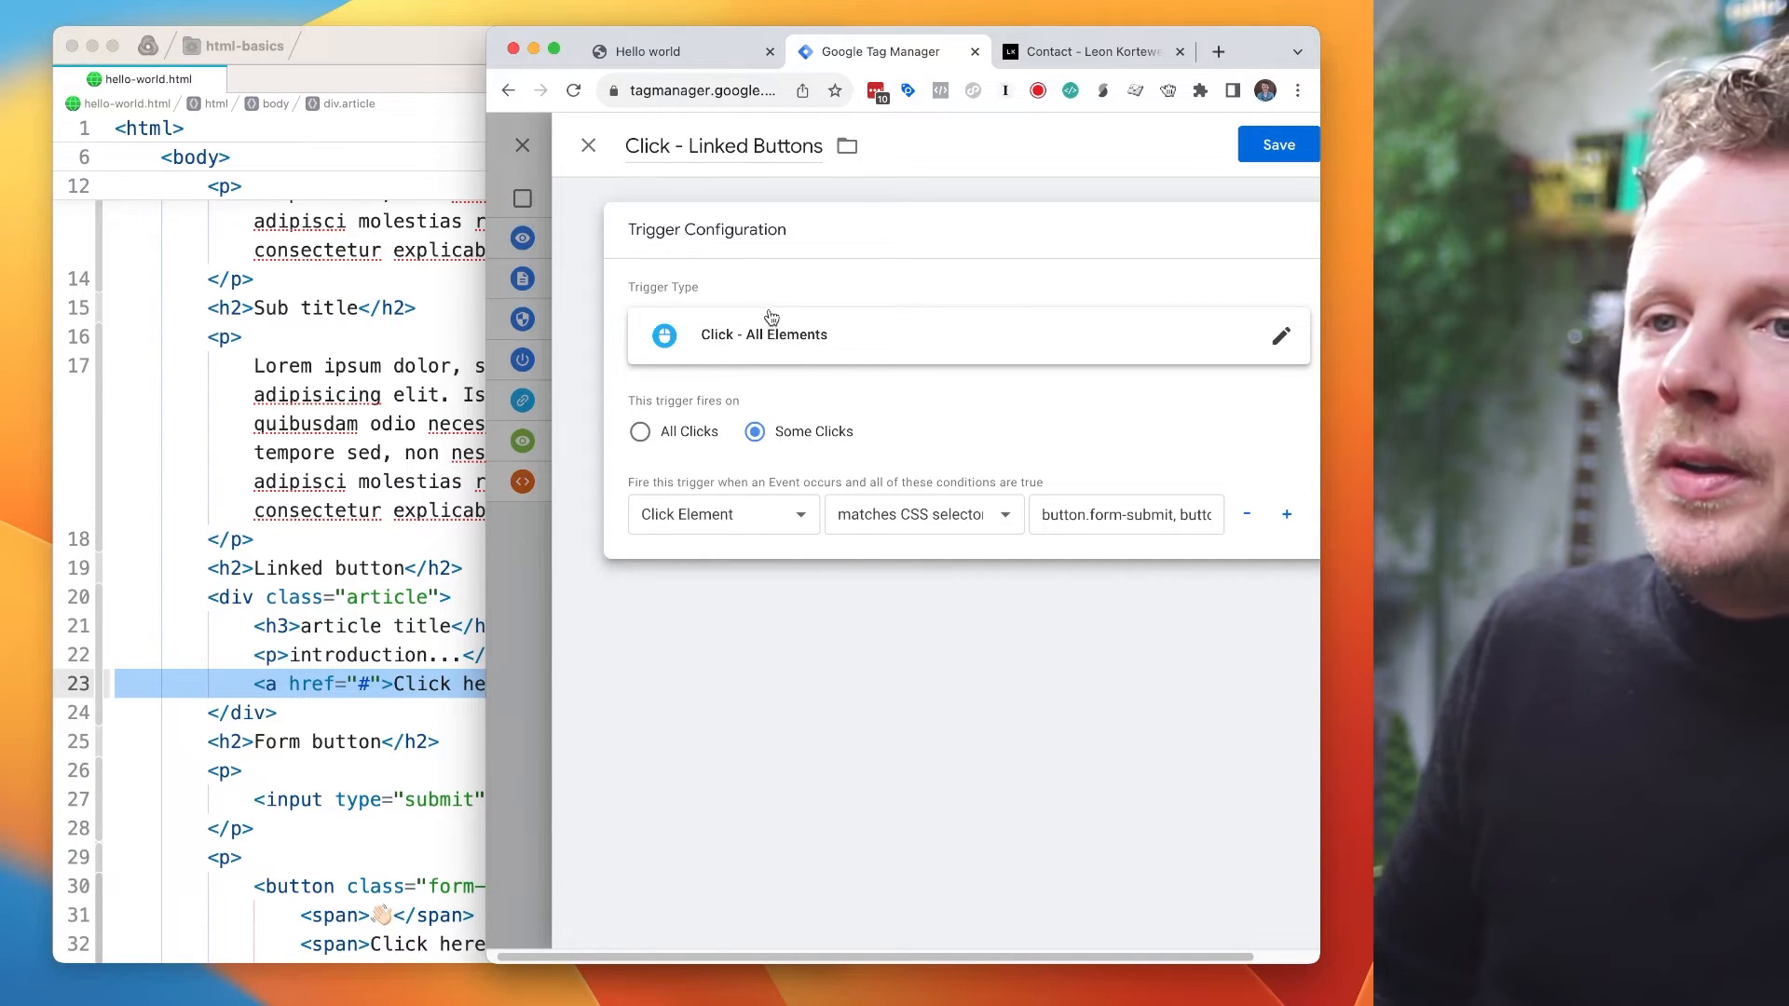
- Examine the link's opening tag and its parent div with class article in the HTML file
click(300, 687)
click(283, 687)
drag(298, 688, 391, 687)
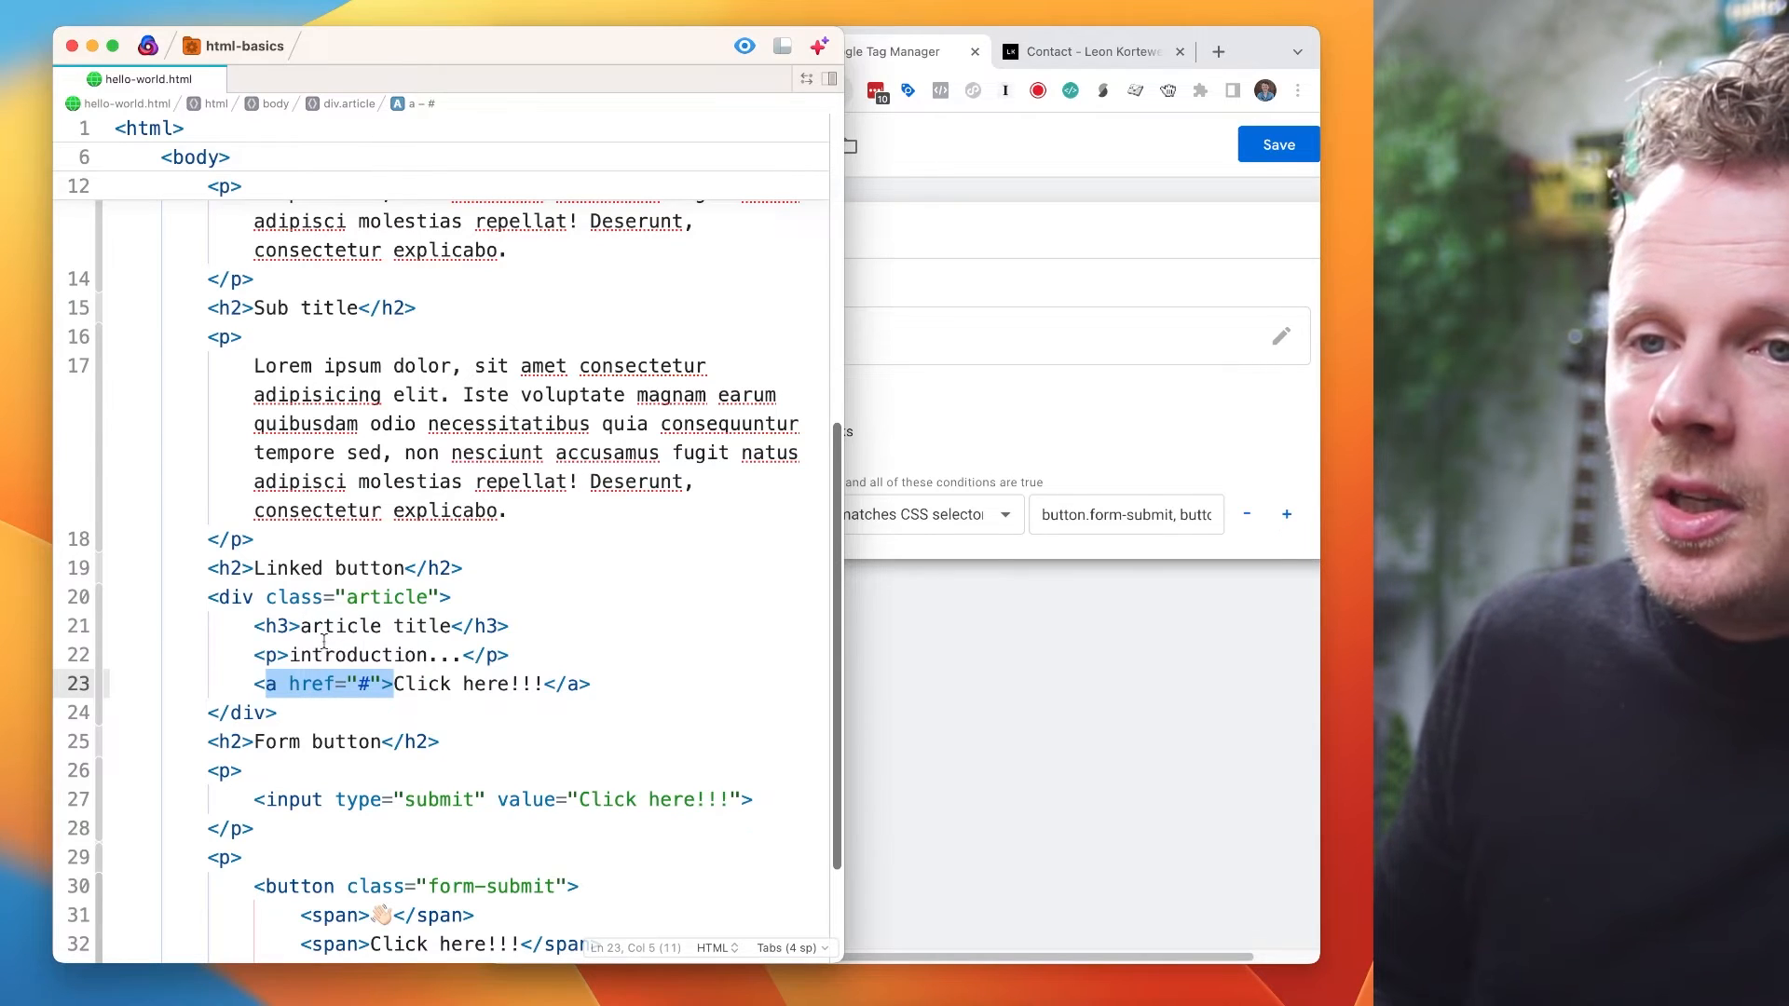
drag(221, 596, 431, 597)
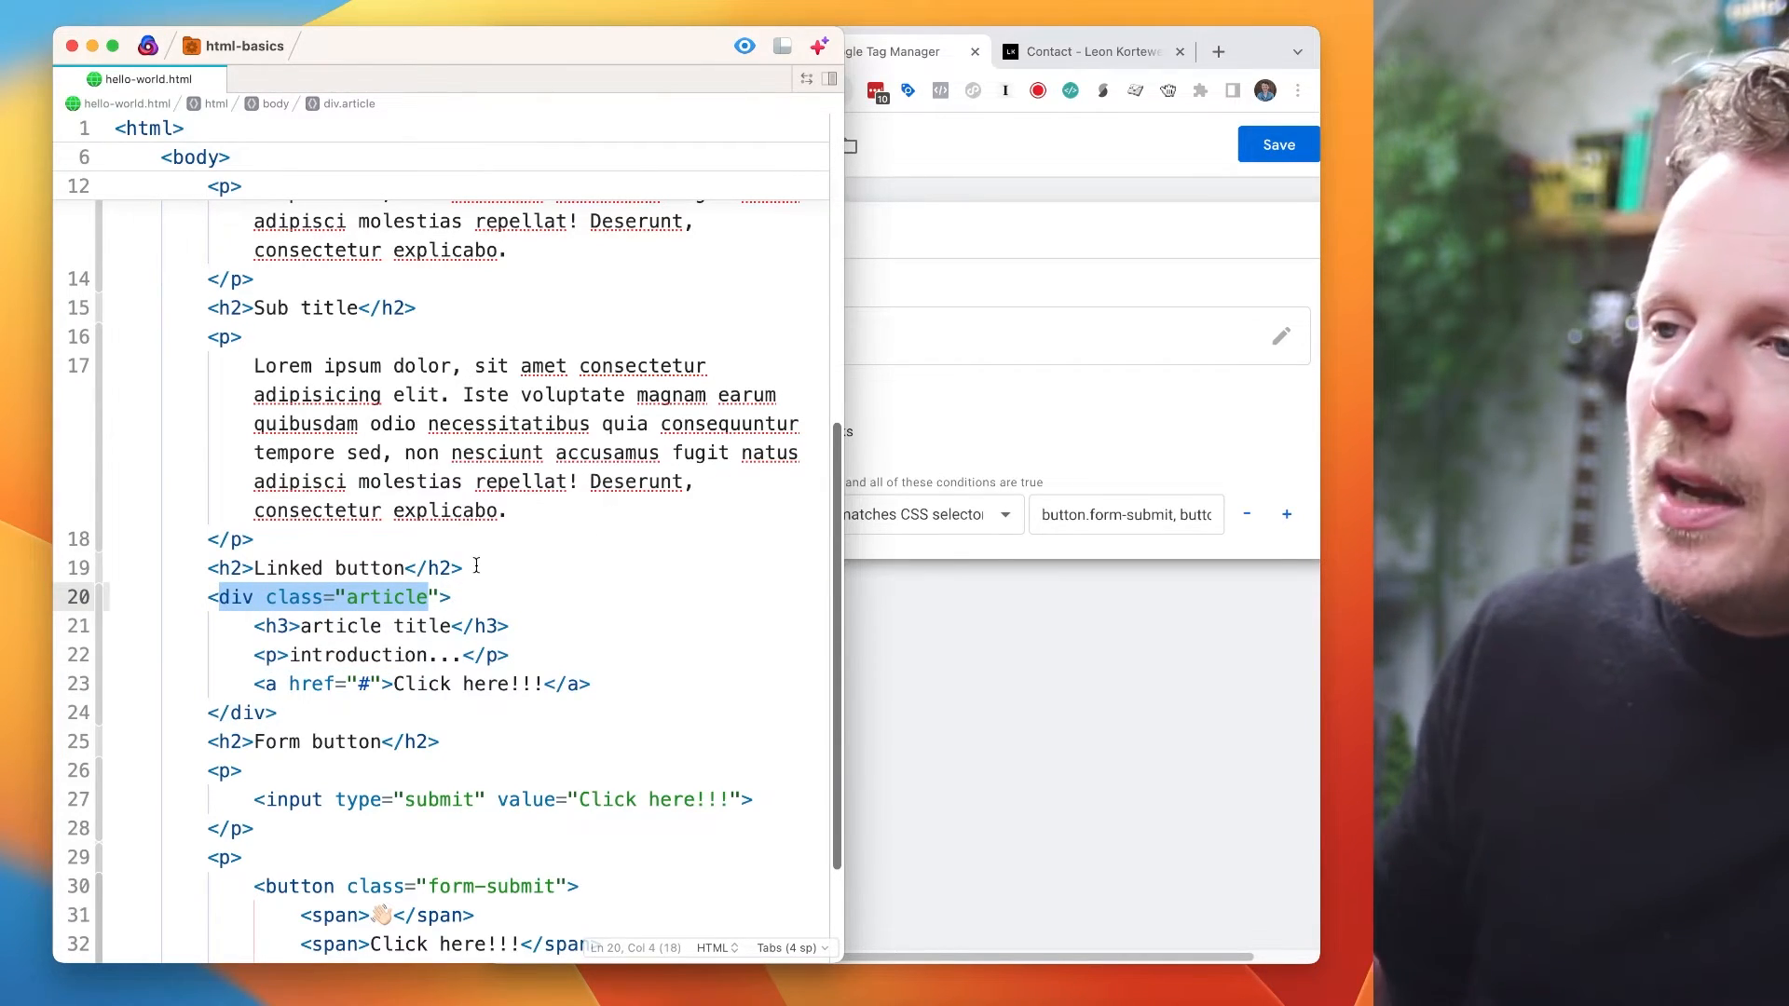
click(985, 429)
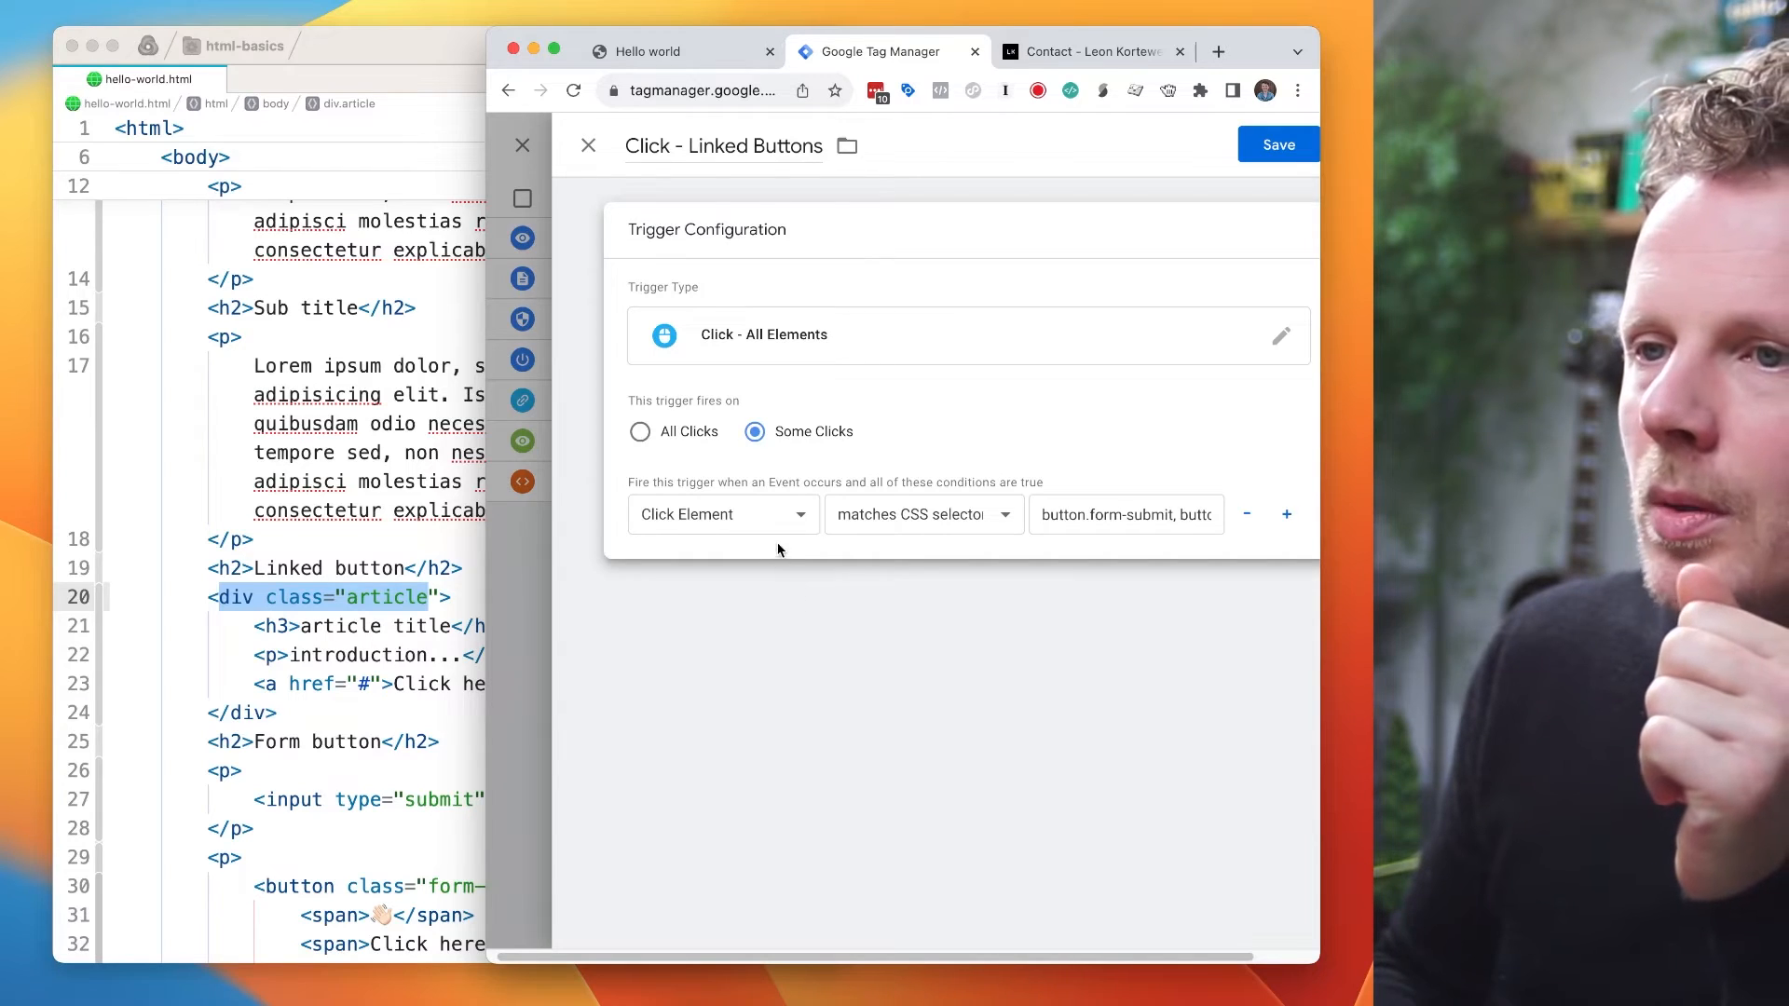
click(477, 529)
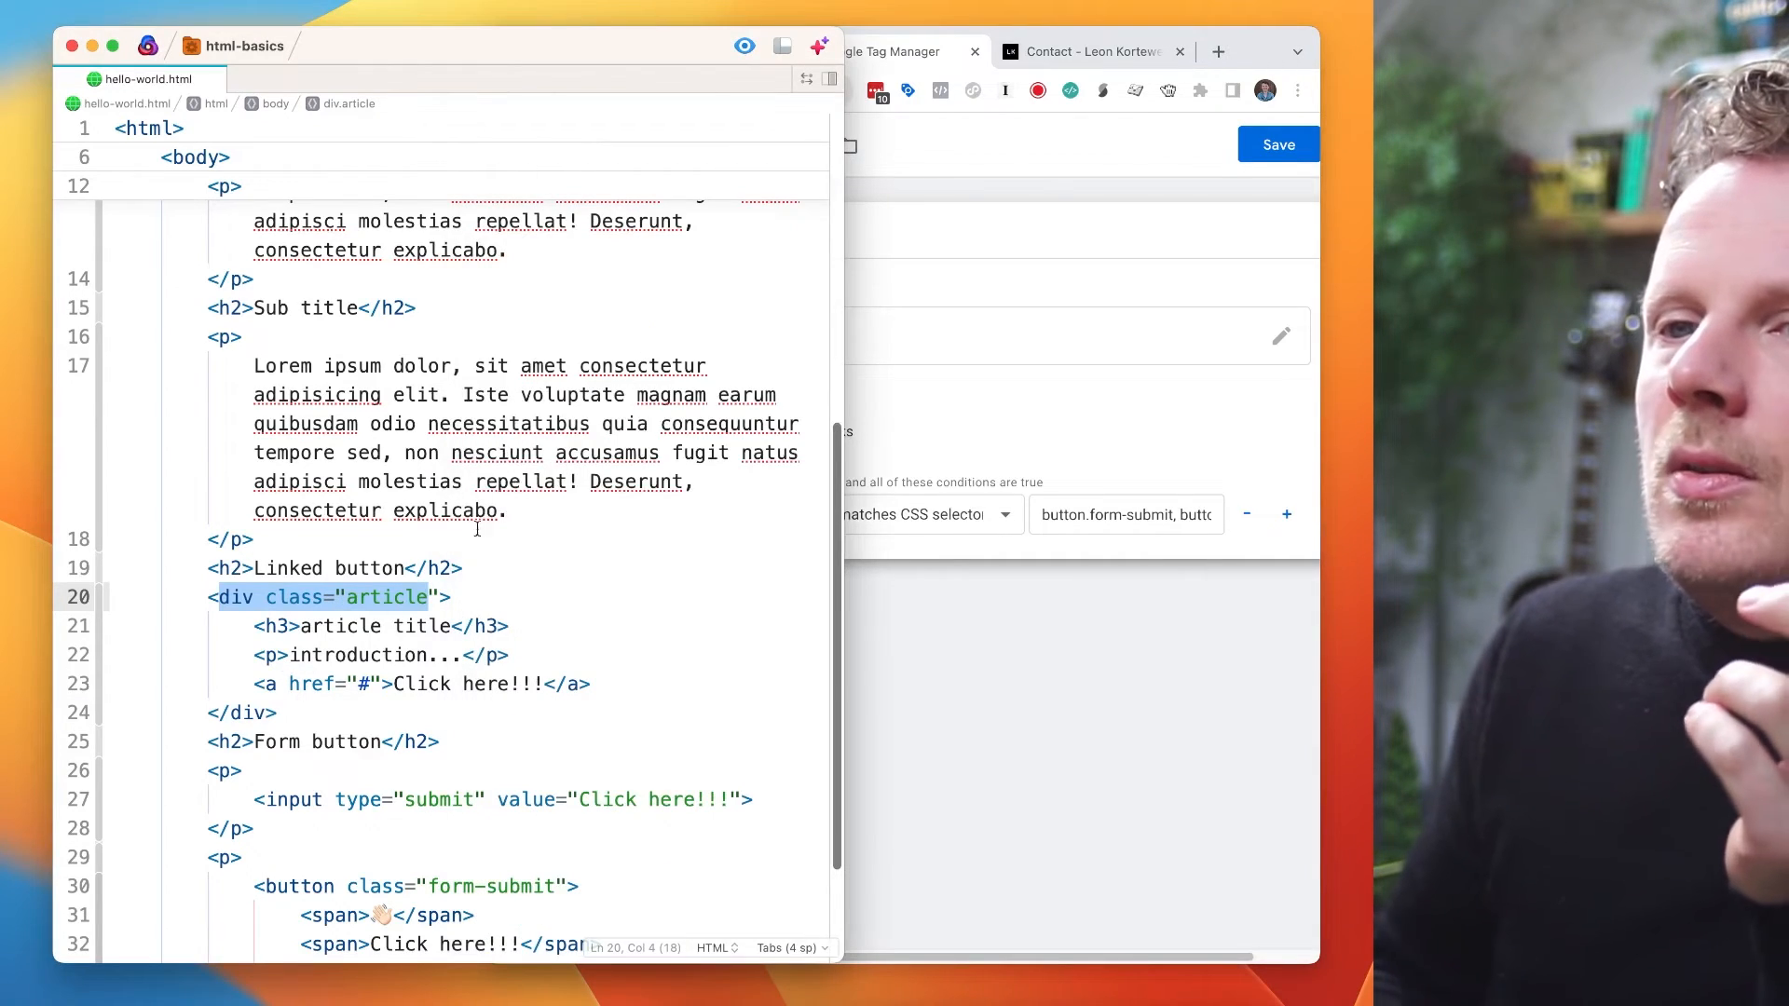
- Inspect the Click here!!! link on the Hello world page and highlight the article class of its parent div in the HTML tree
key(super+Tab)
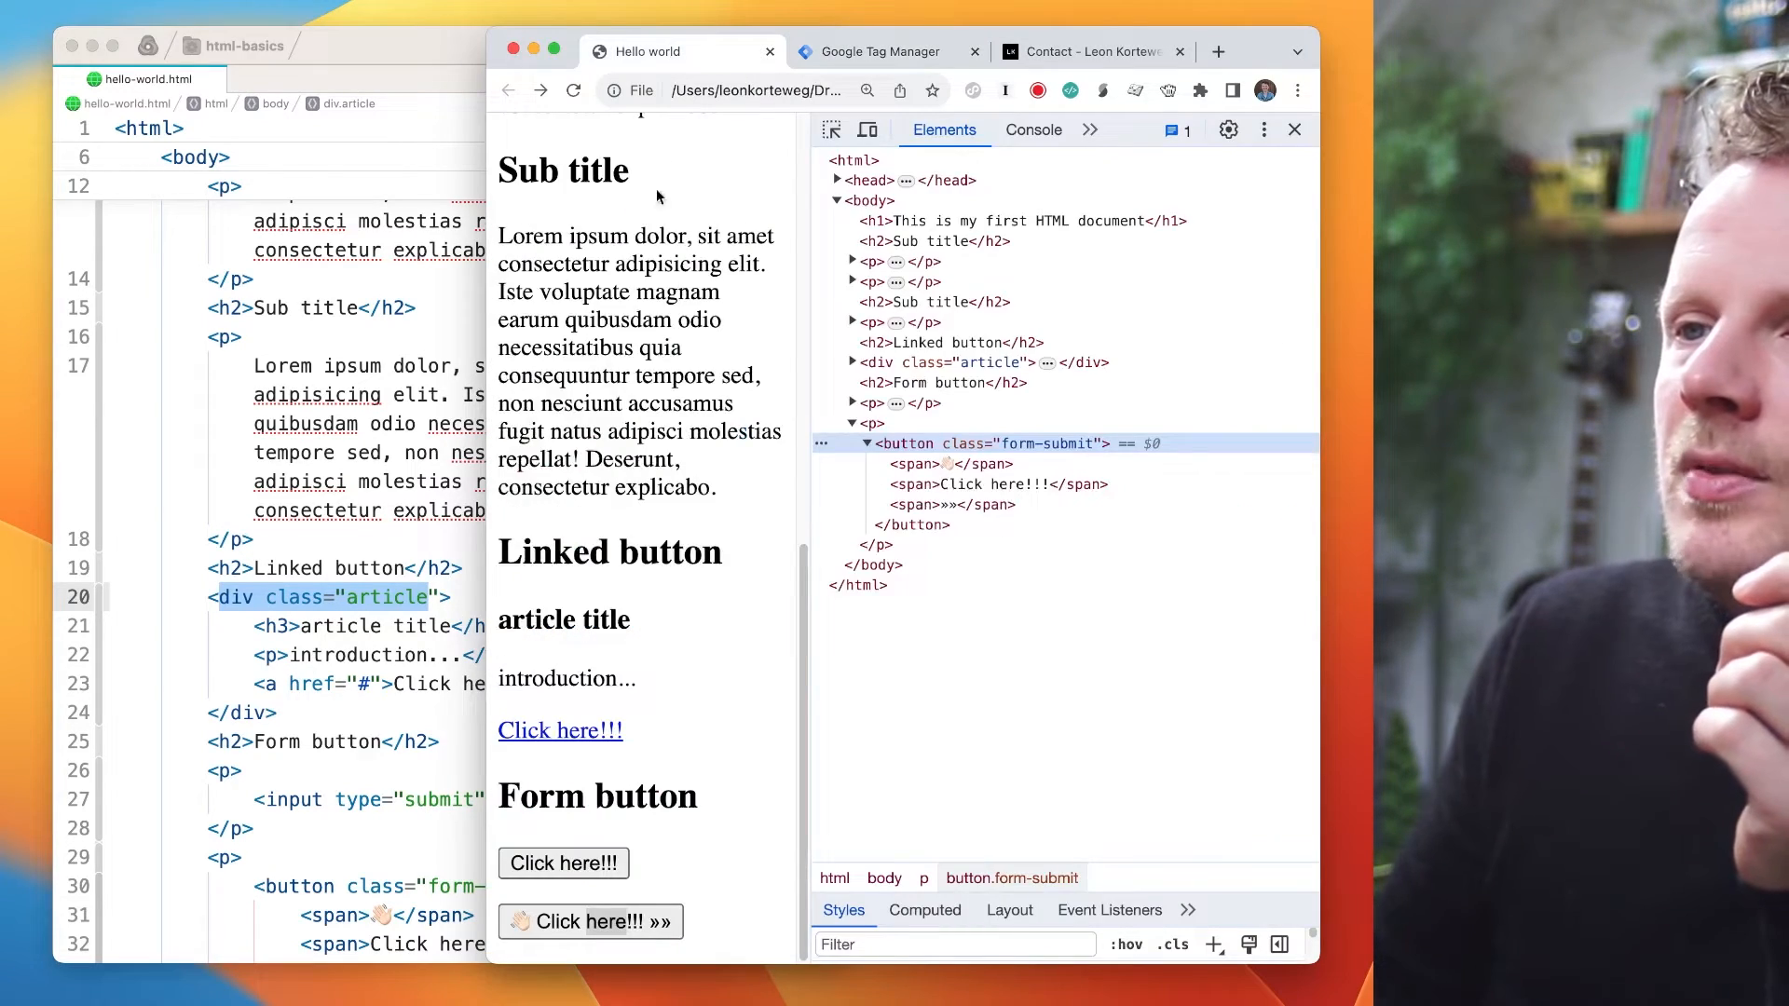
right_click(550, 738)
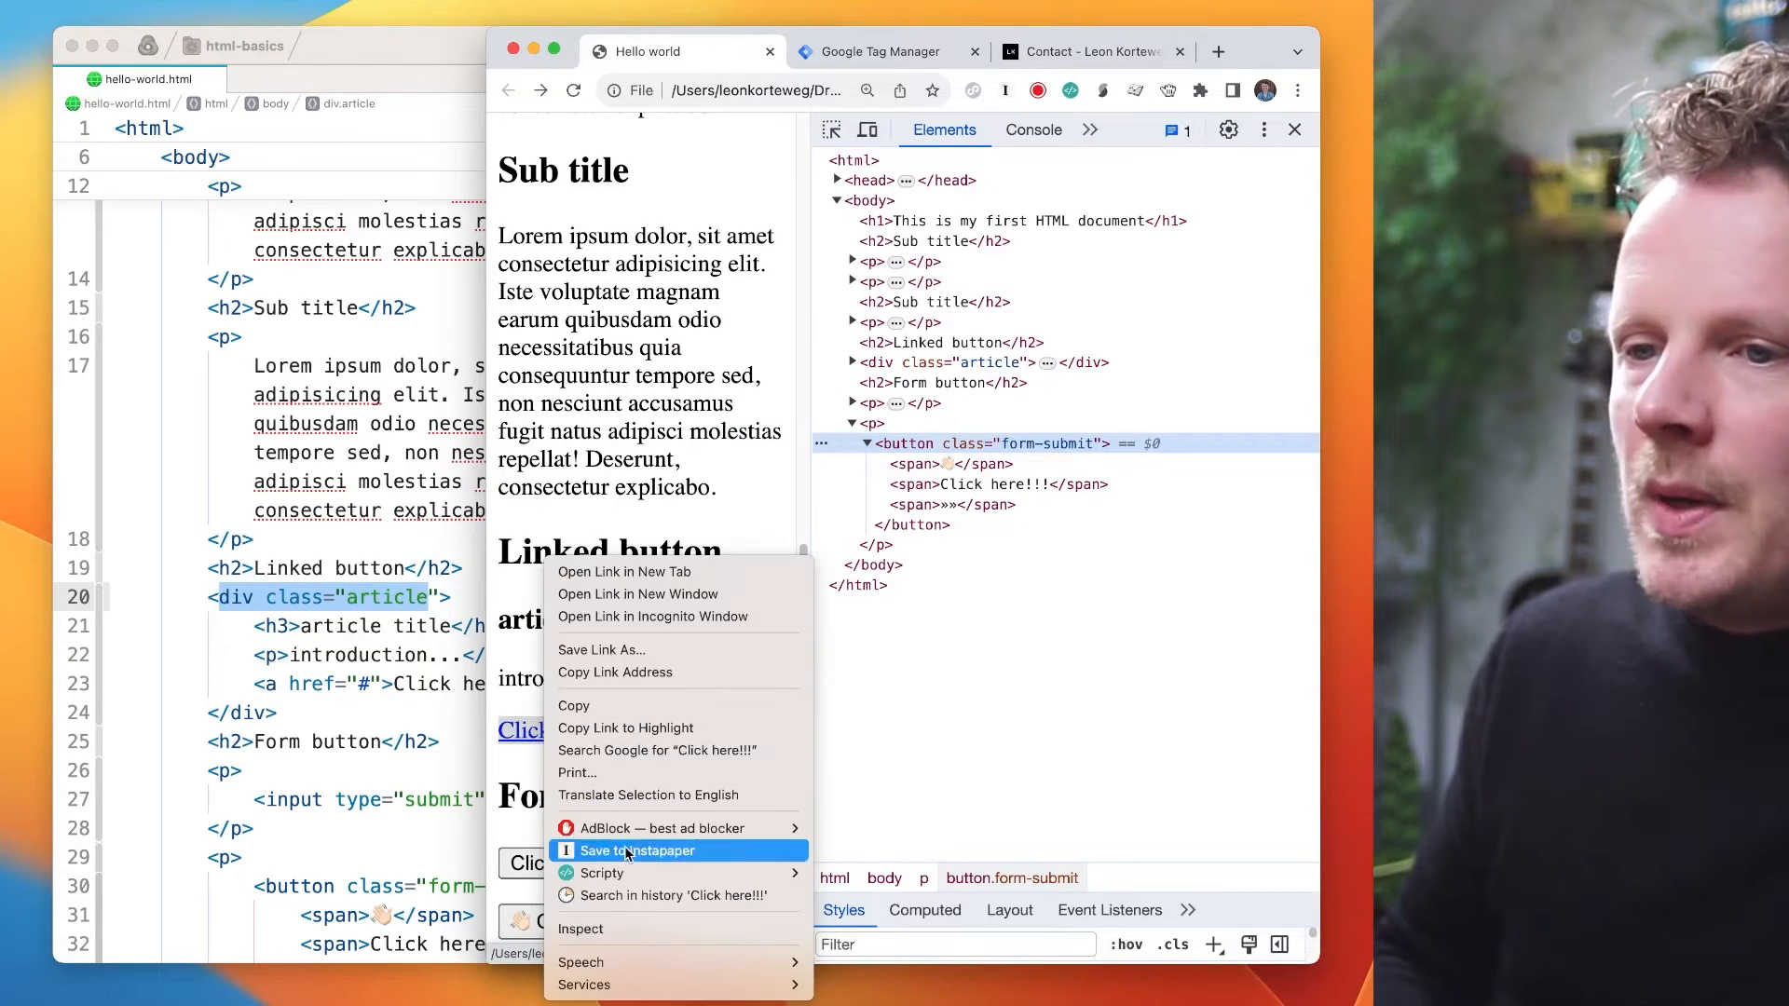
click(597, 974)
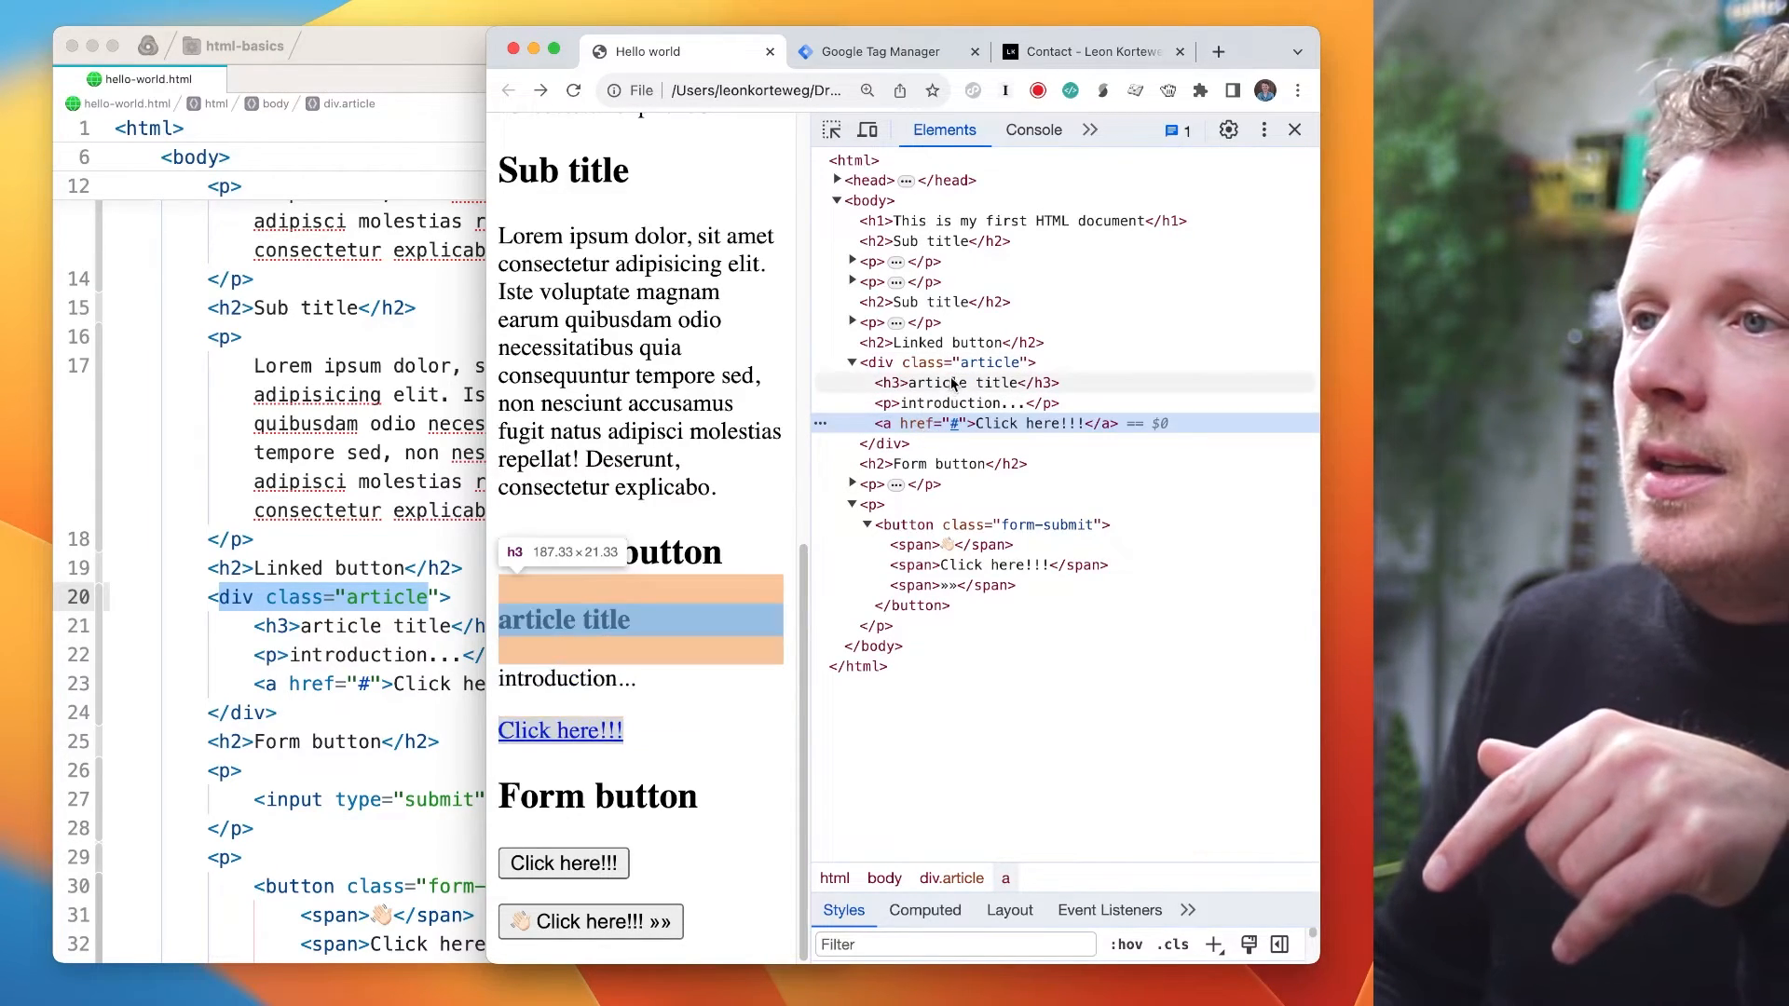
double_click(988, 364)
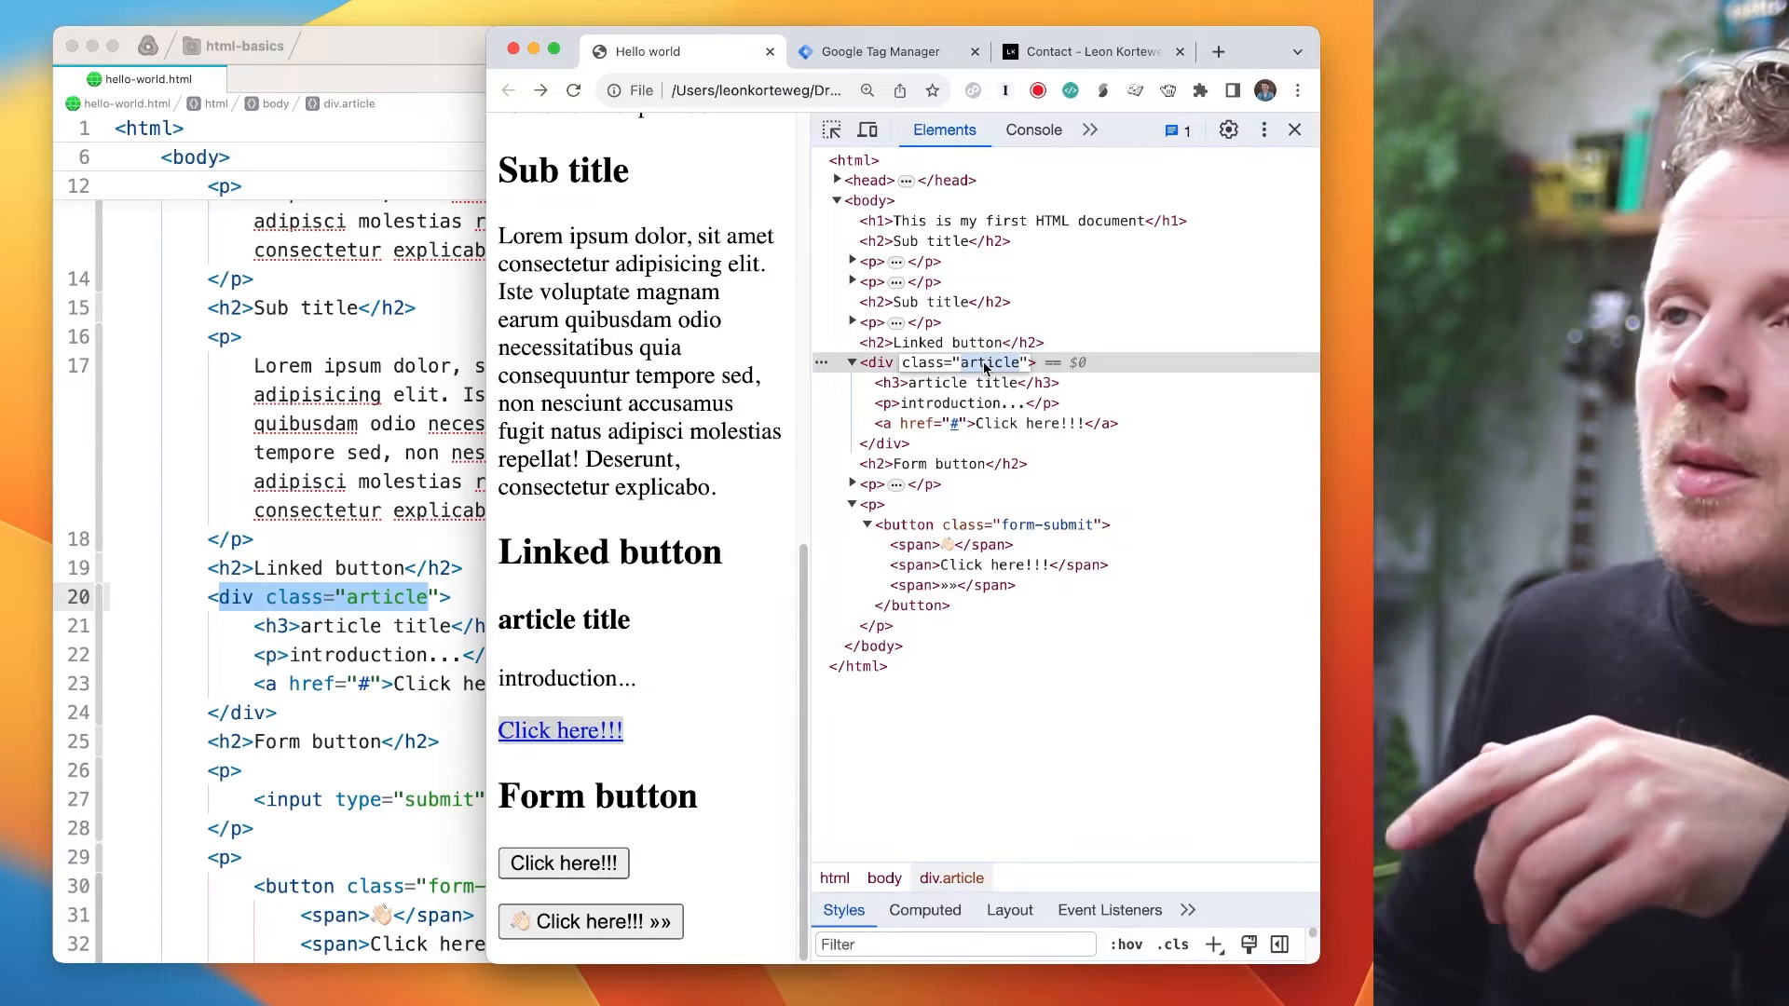
- Replace the Linked Buttons trigger's CSS selector value in Google Tag Manager with a.article
click(907, 57)
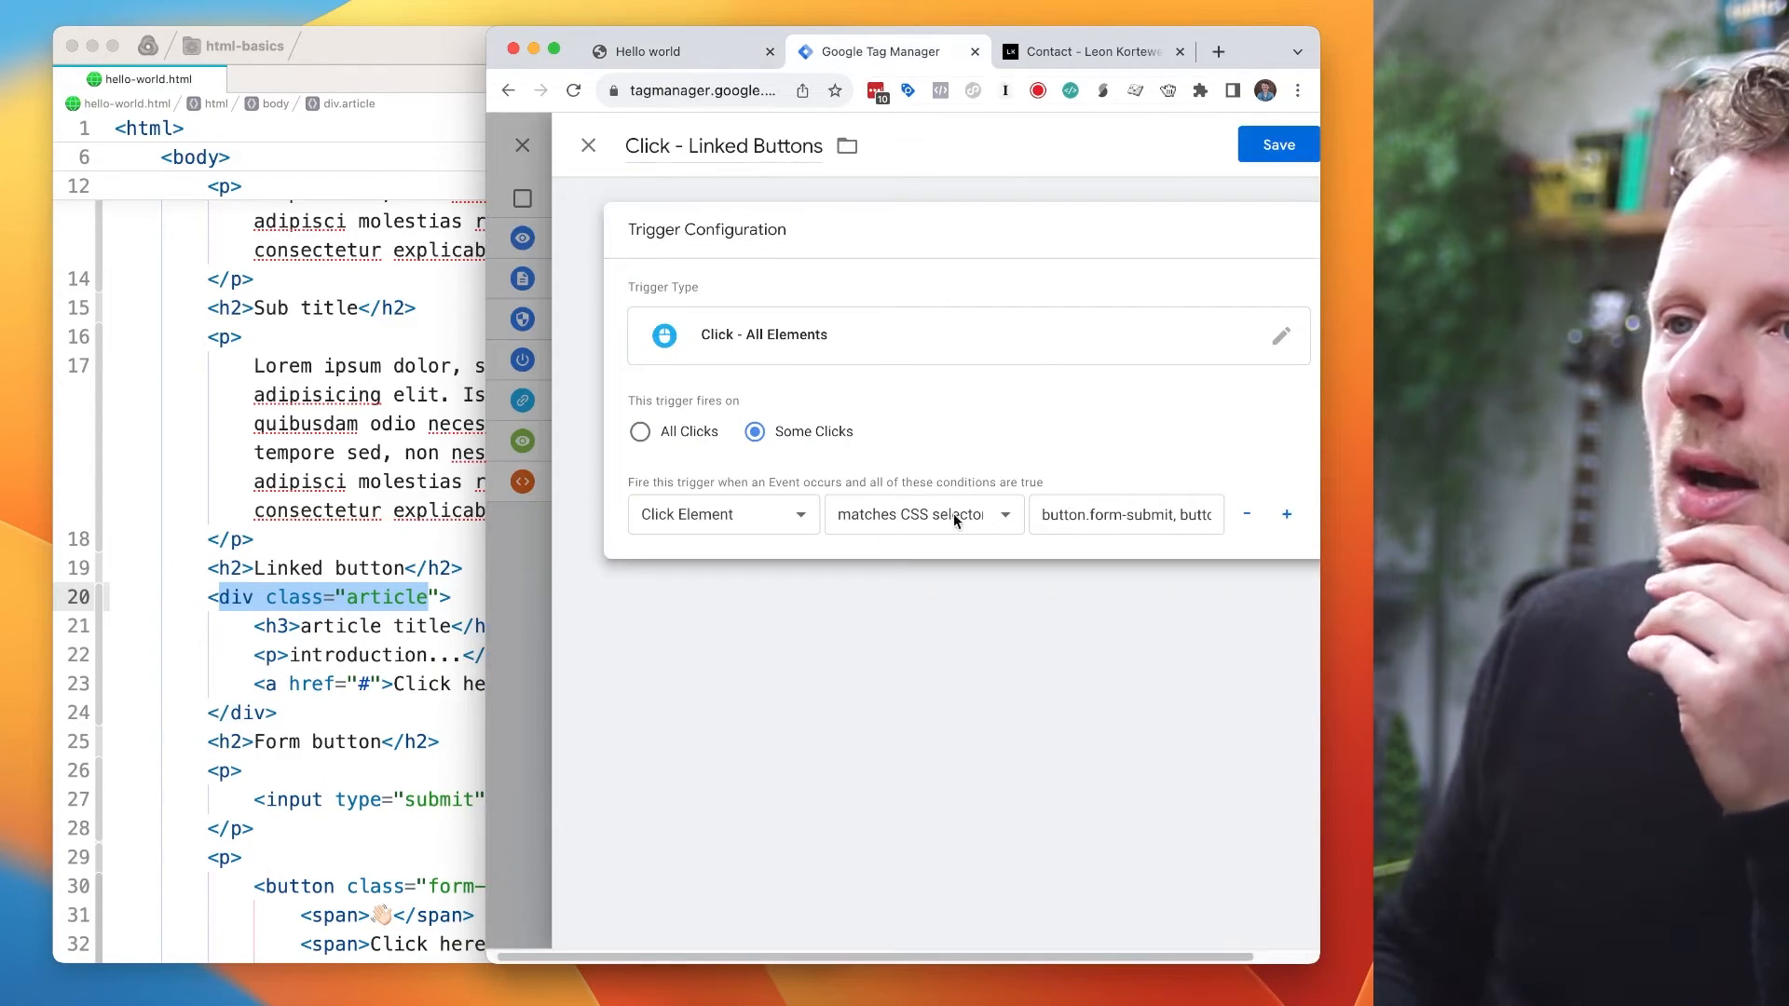
triple_click(1076, 503)
text(b)
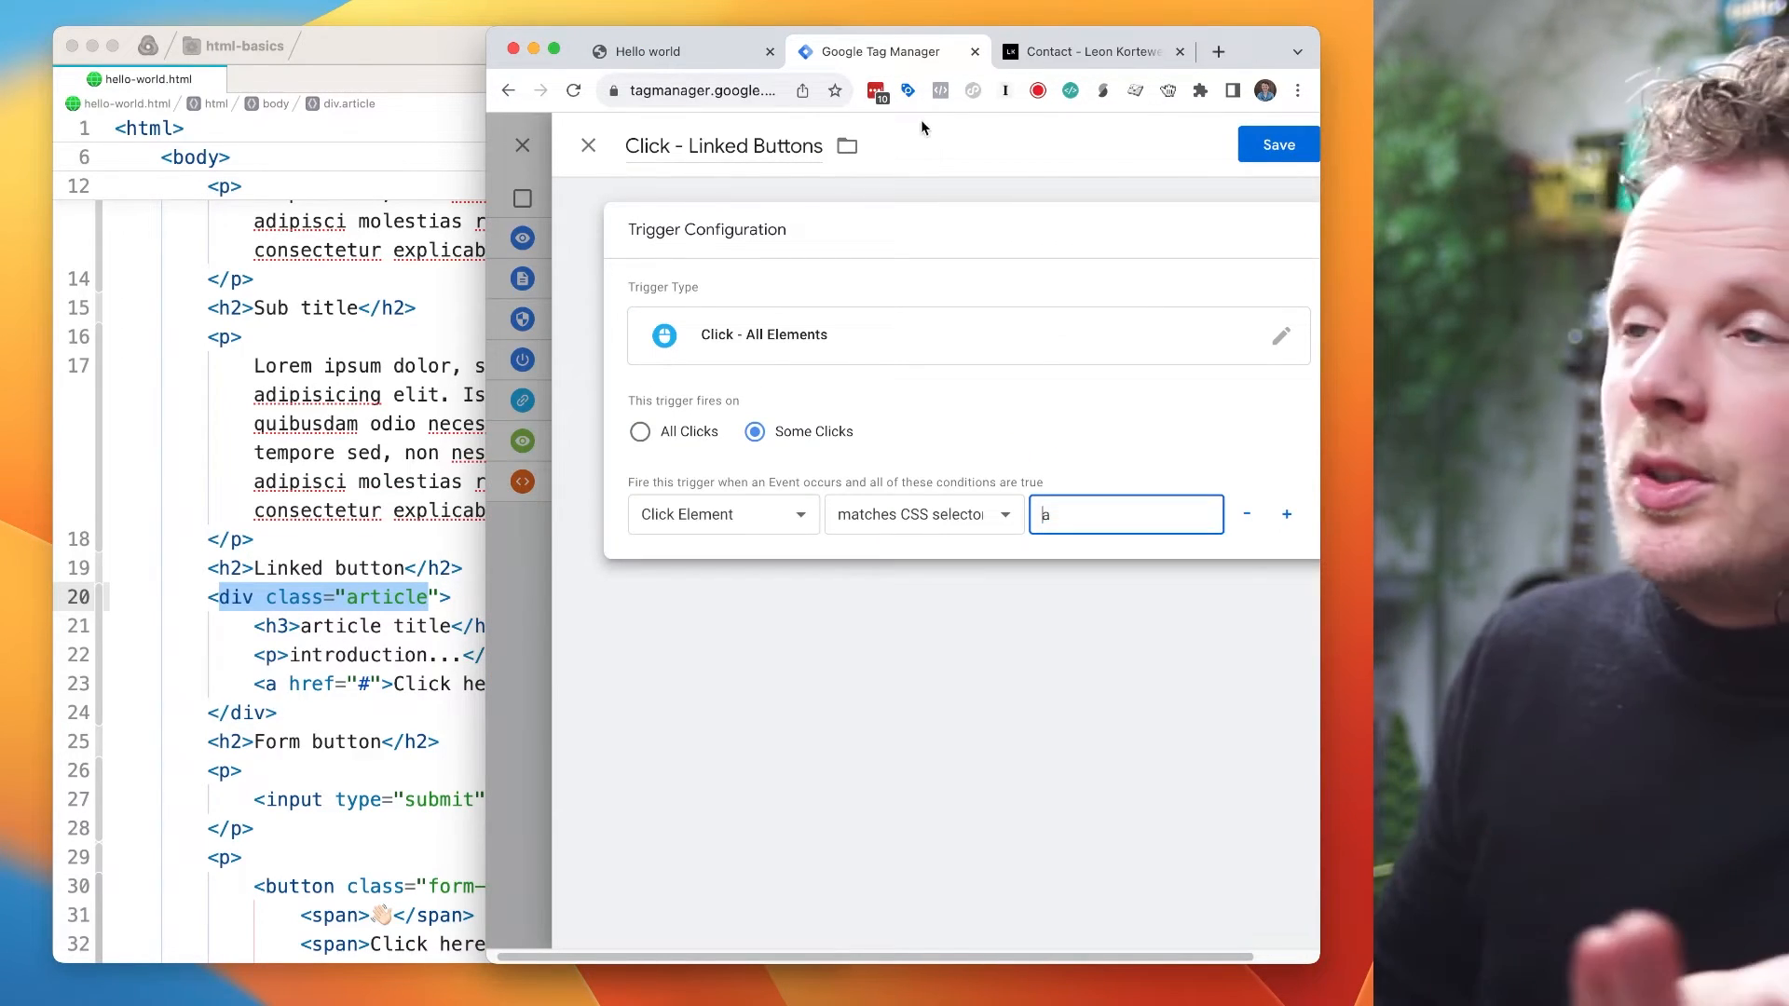
click(1073, 56)
click(876, 51)
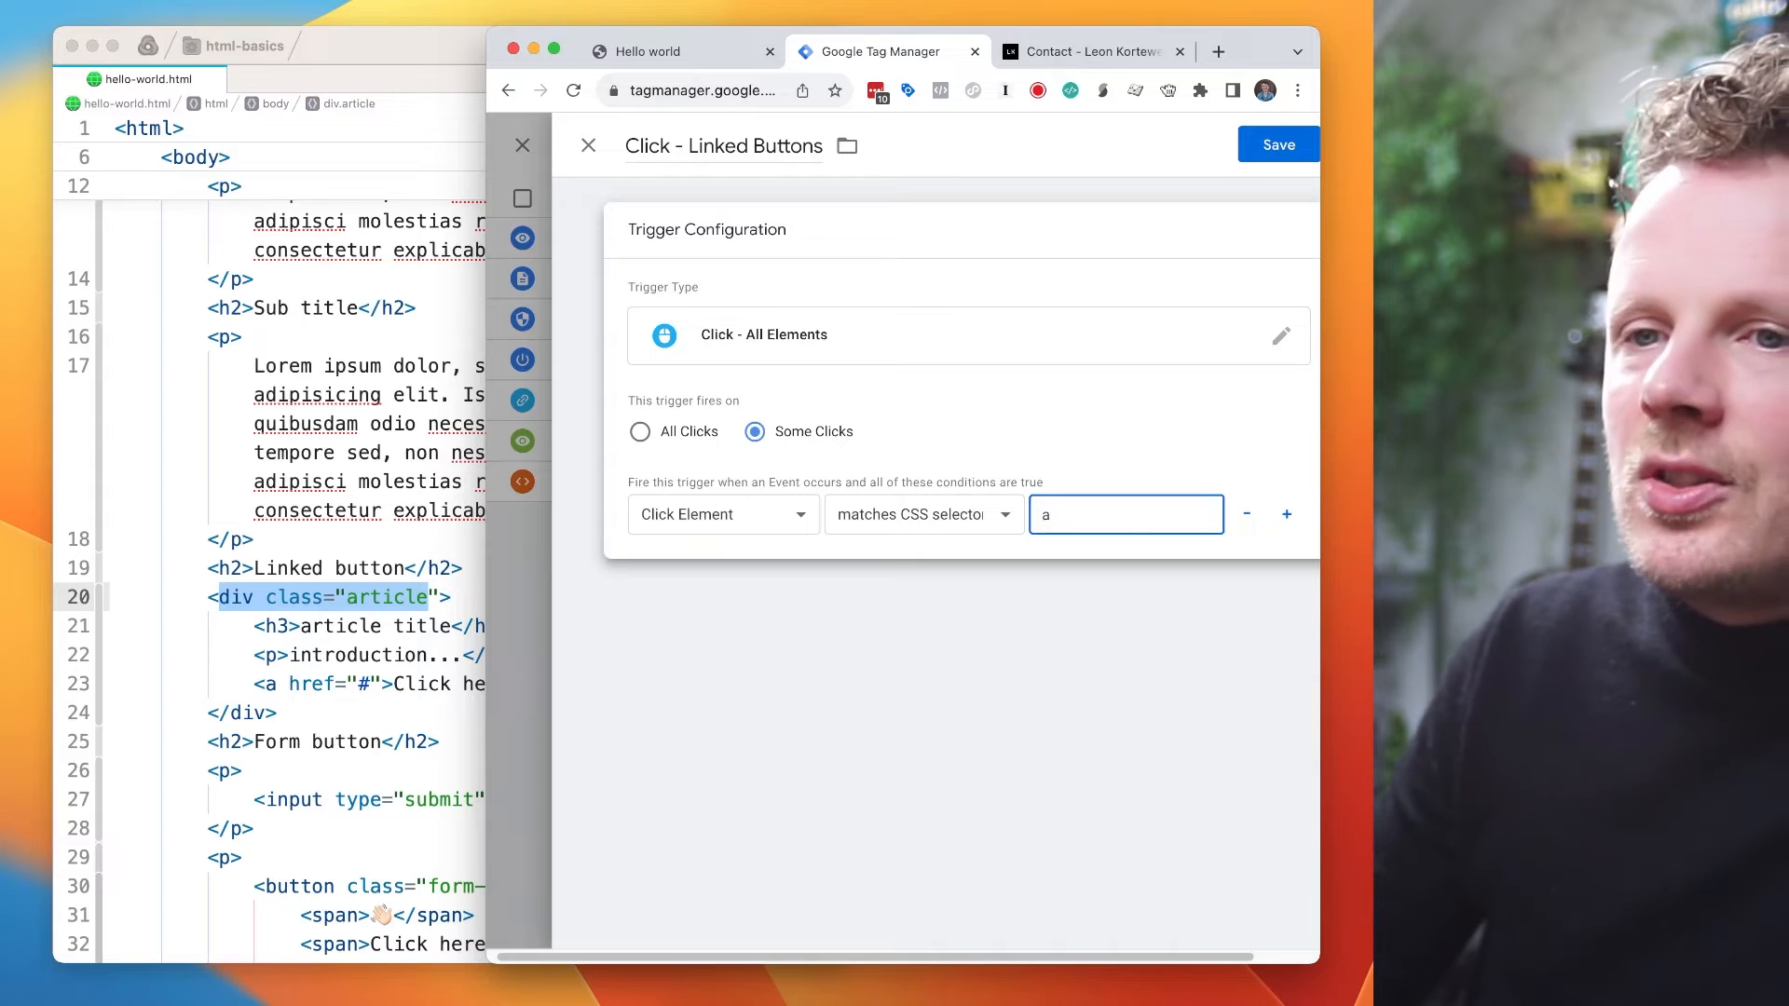
text(.a)
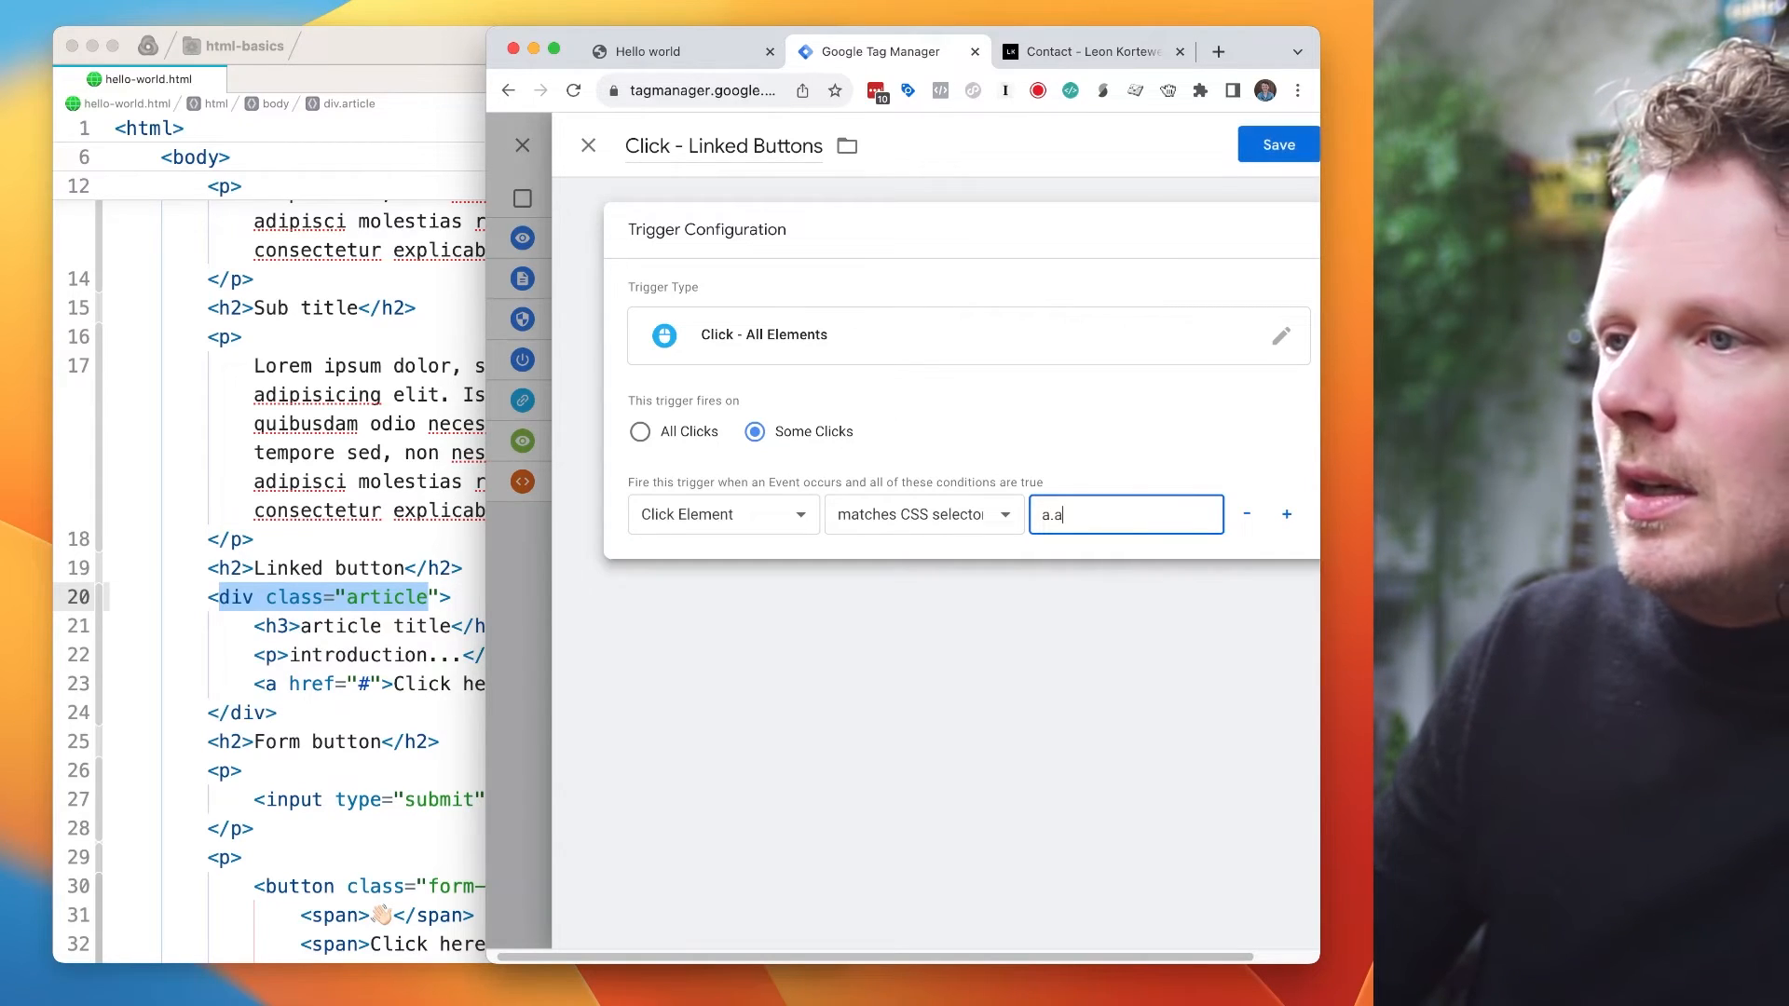
text(rticle)
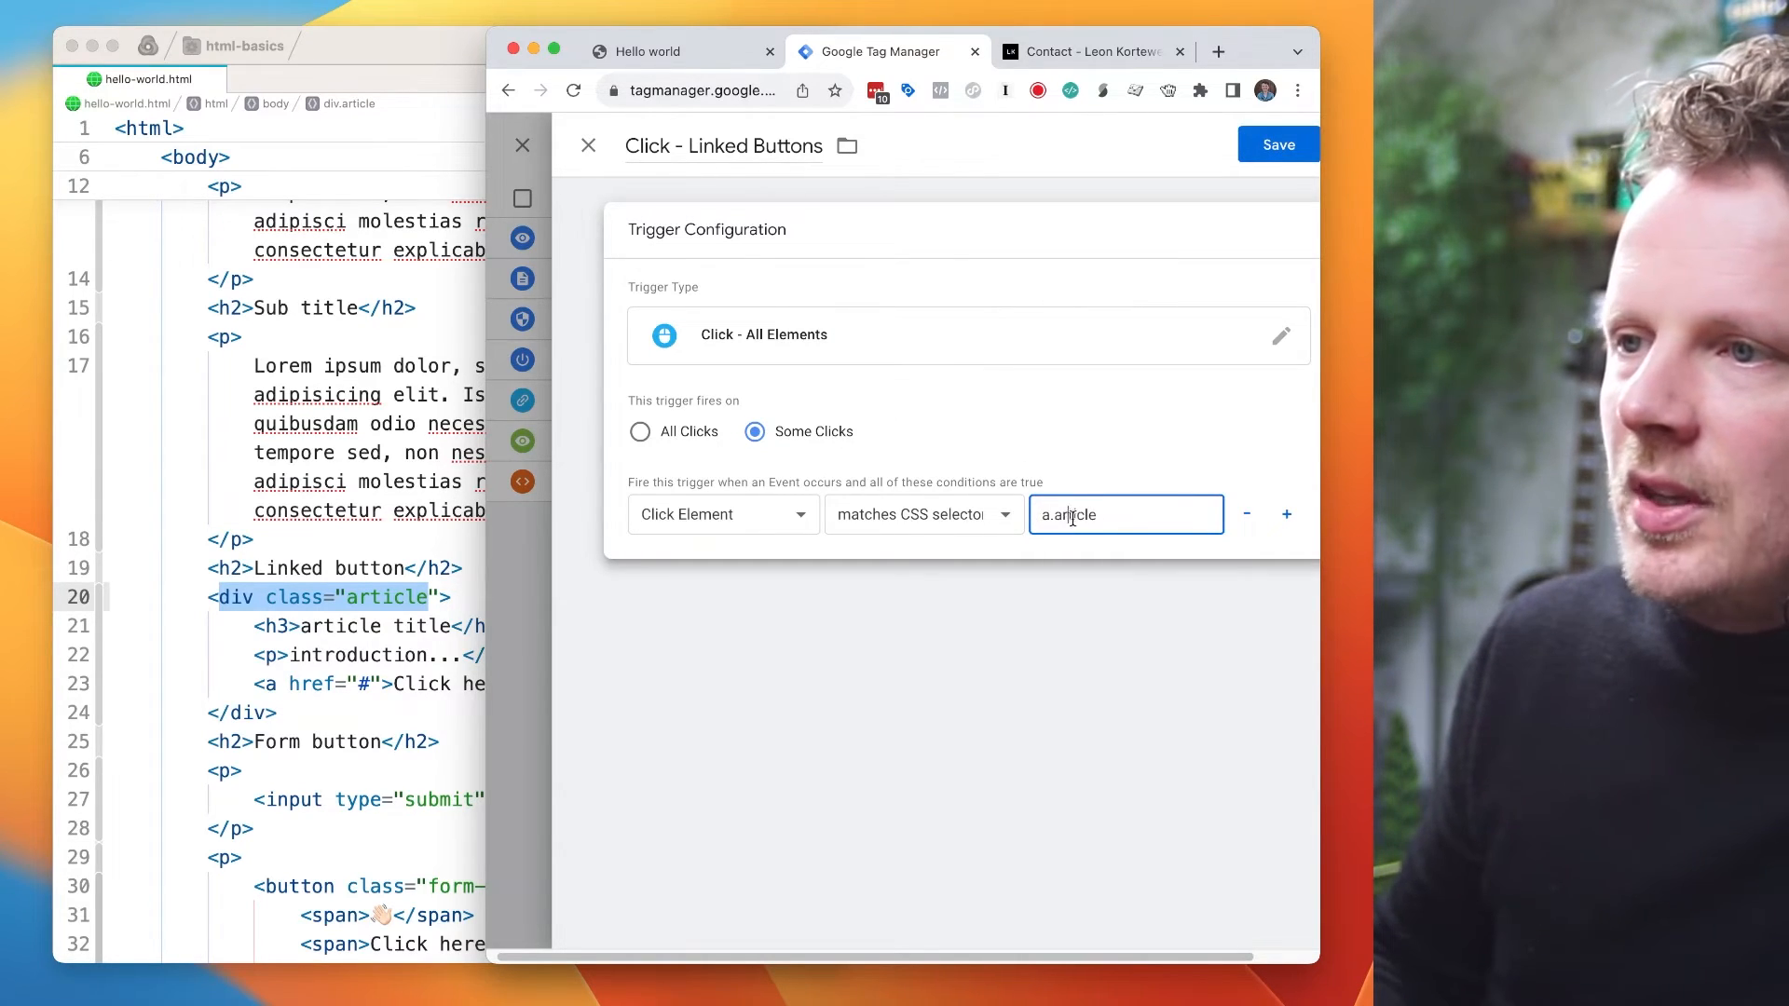
- Rearrange the selector value to .article a, checking it against the link tag and the div's article class in the HTML file
click(395, 686)
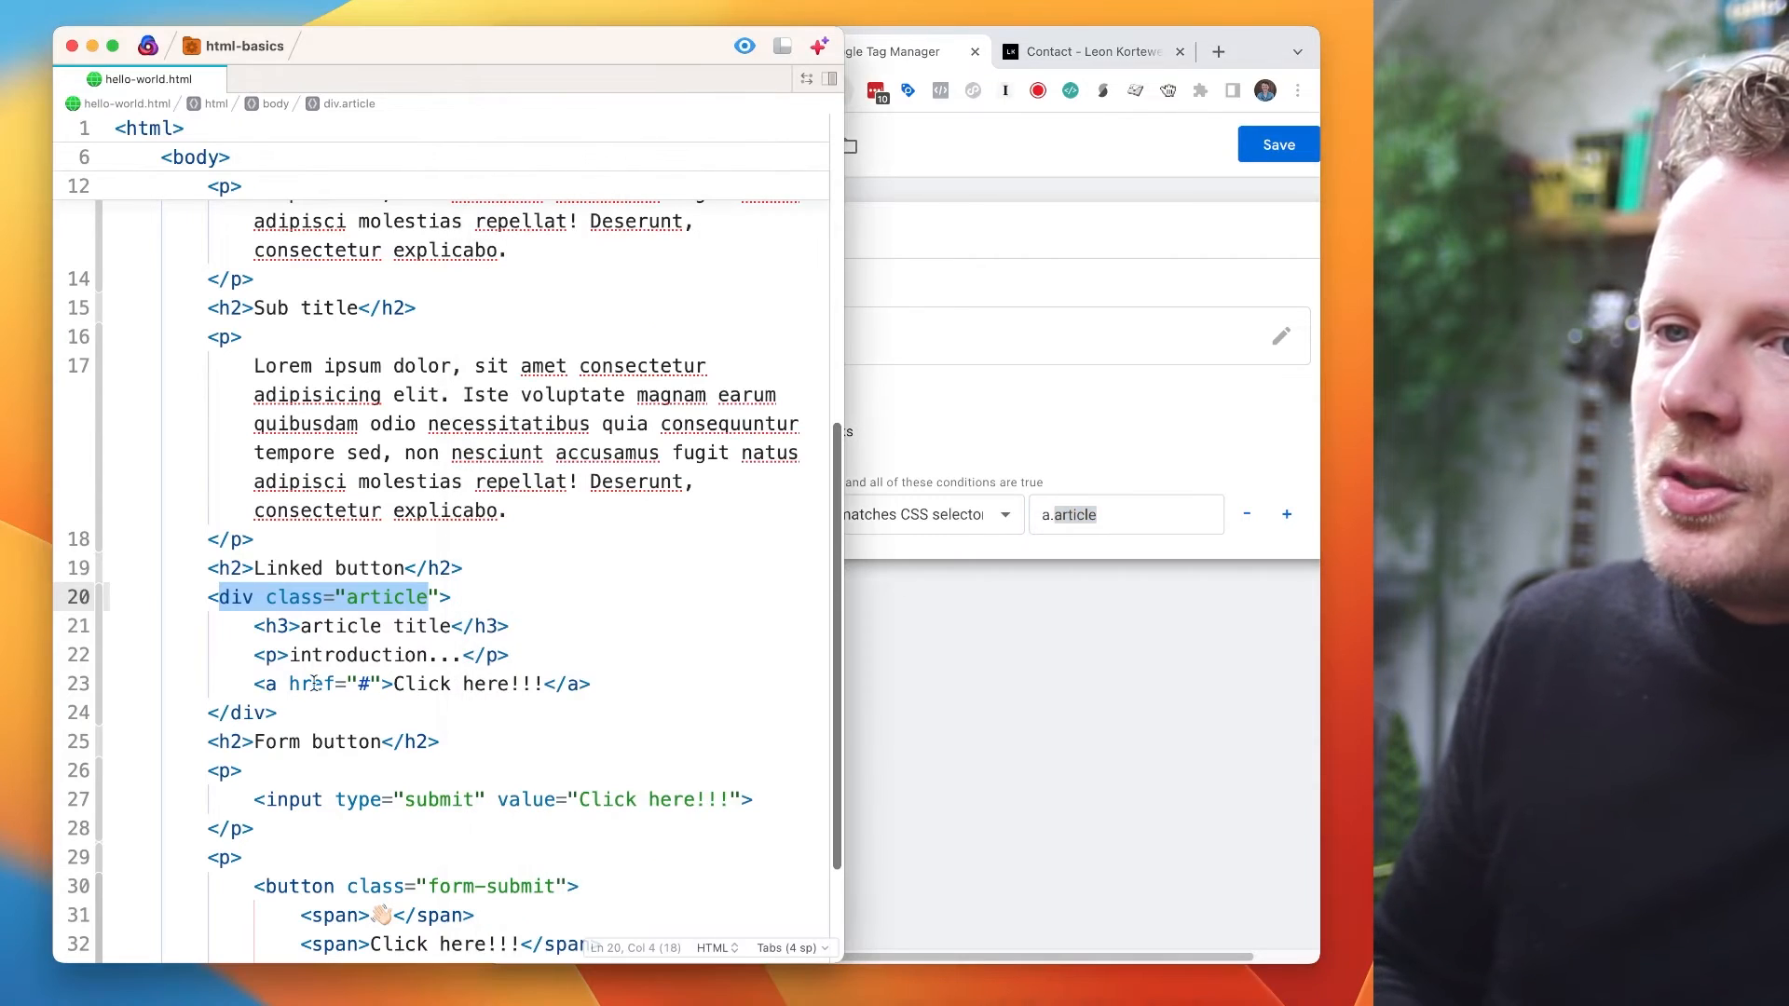
drag(251, 685, 368, 689)
click(389, 687)
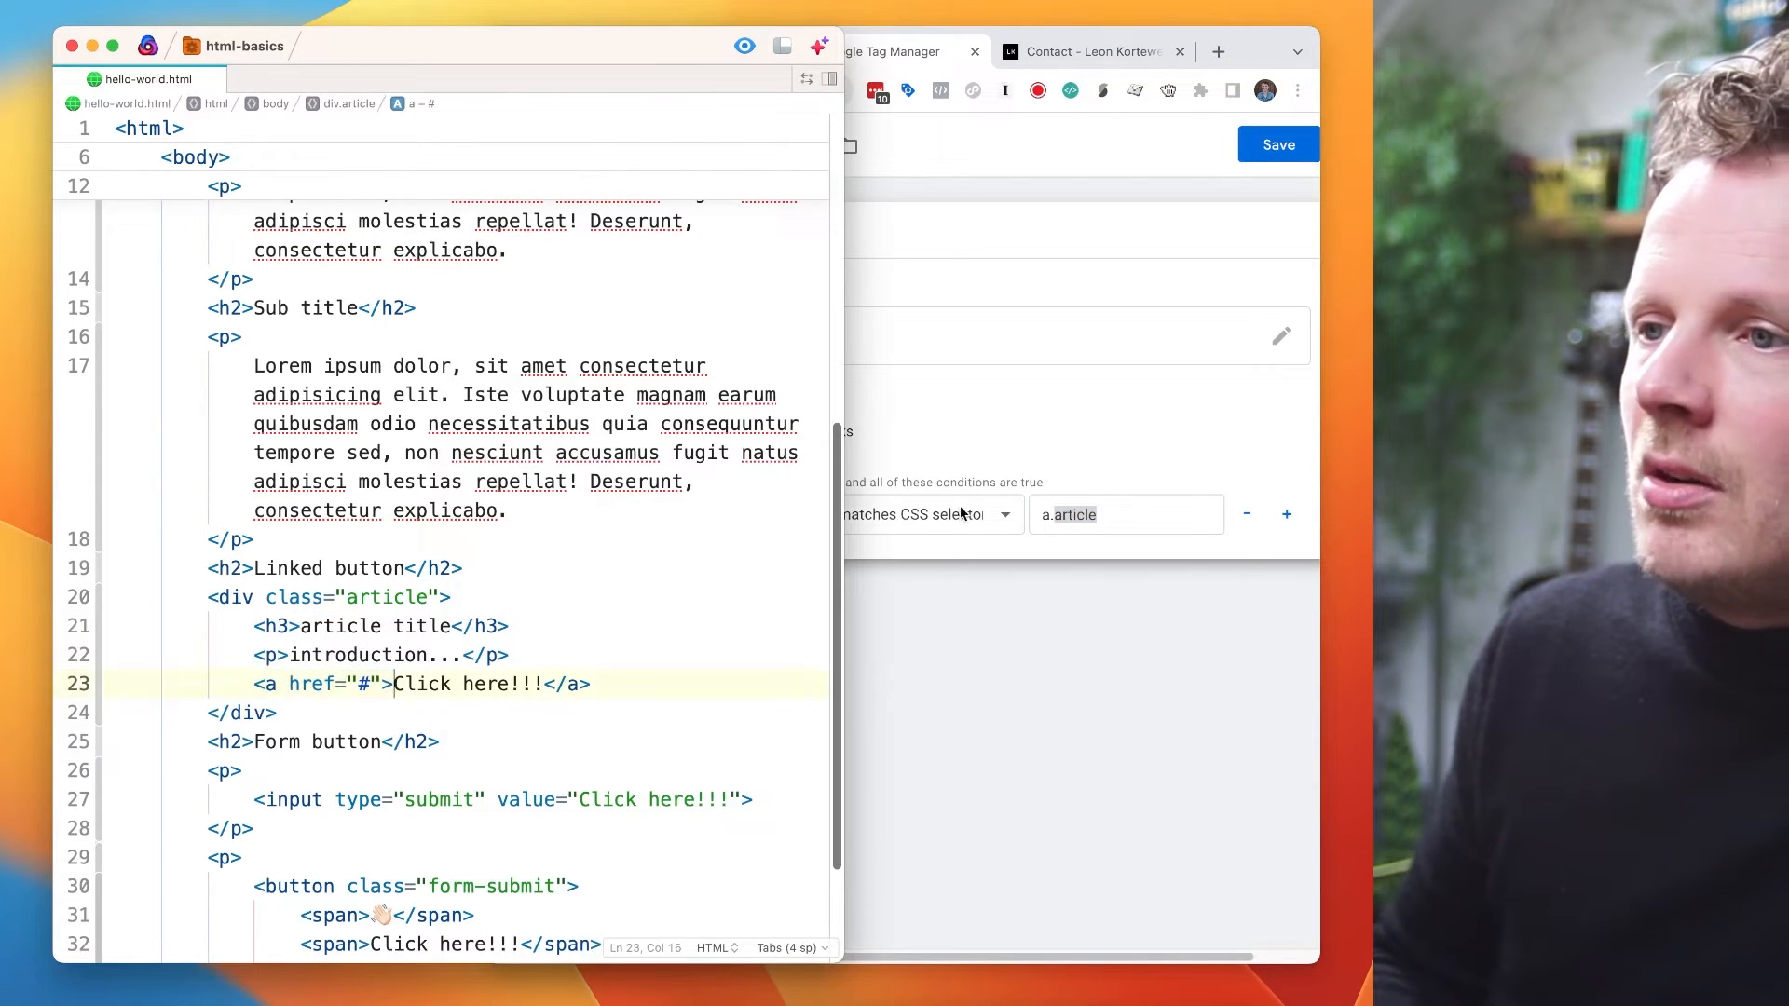
double_click(1082, 519)
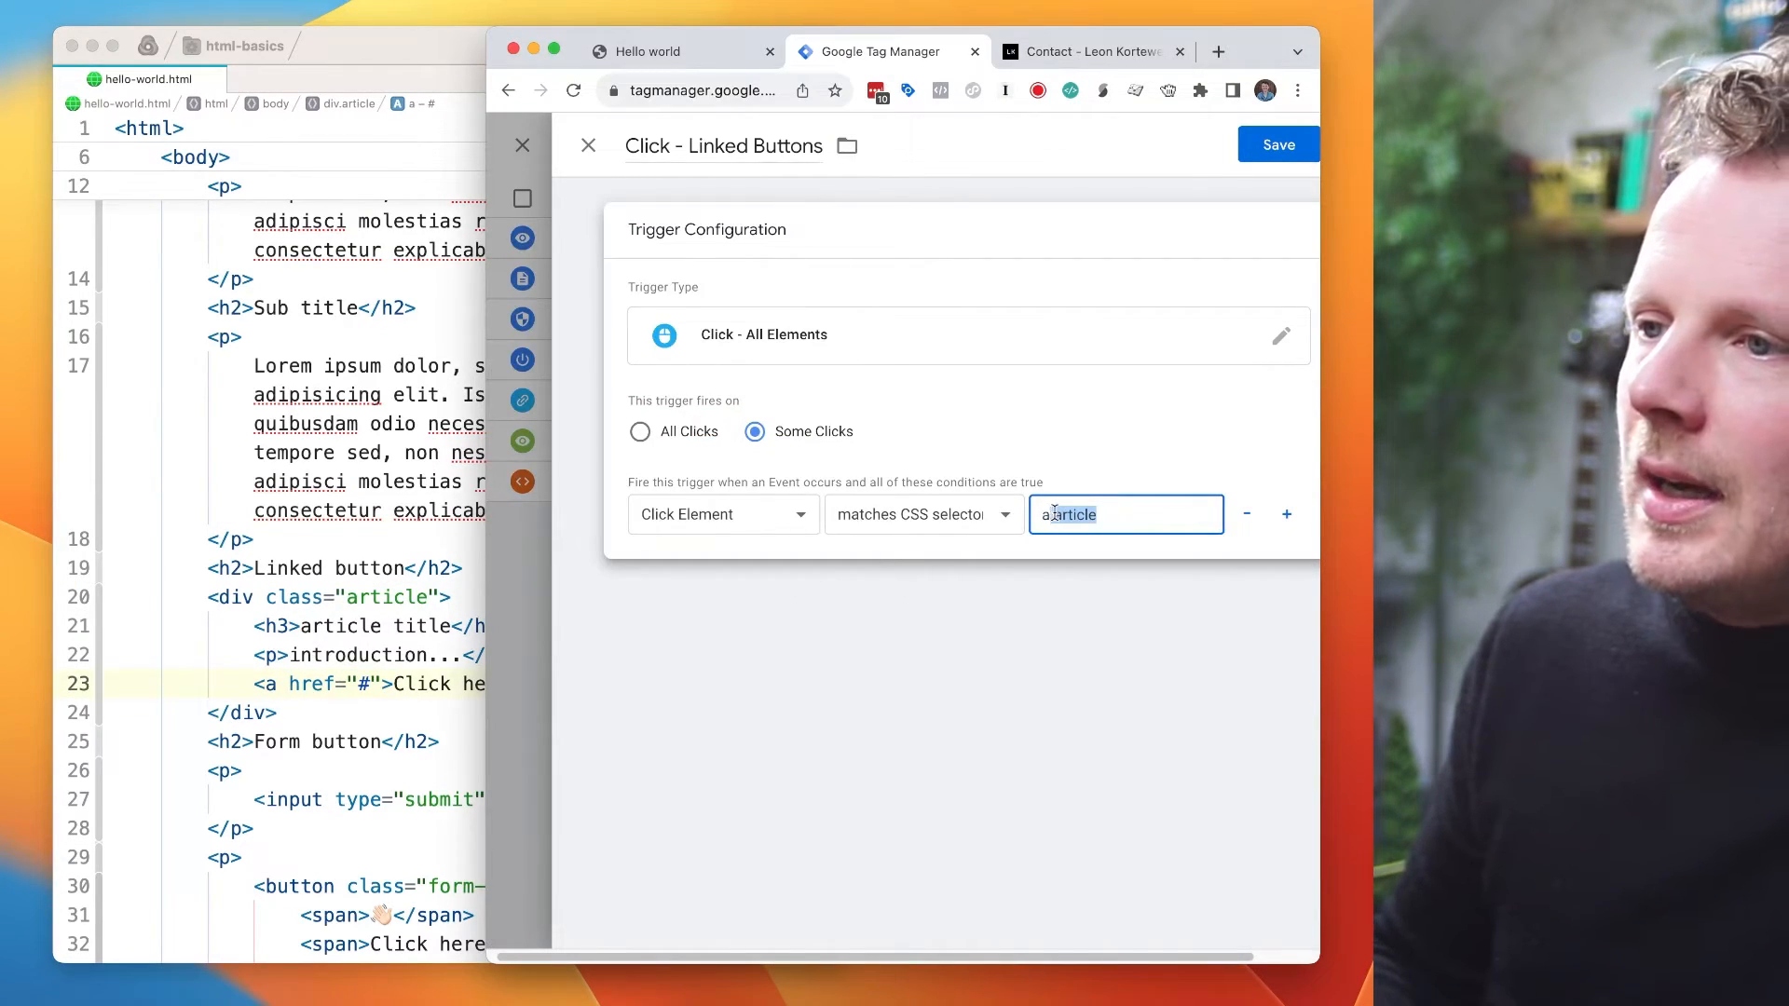
key(super+x)
click(1042, 515)
key(super+v)
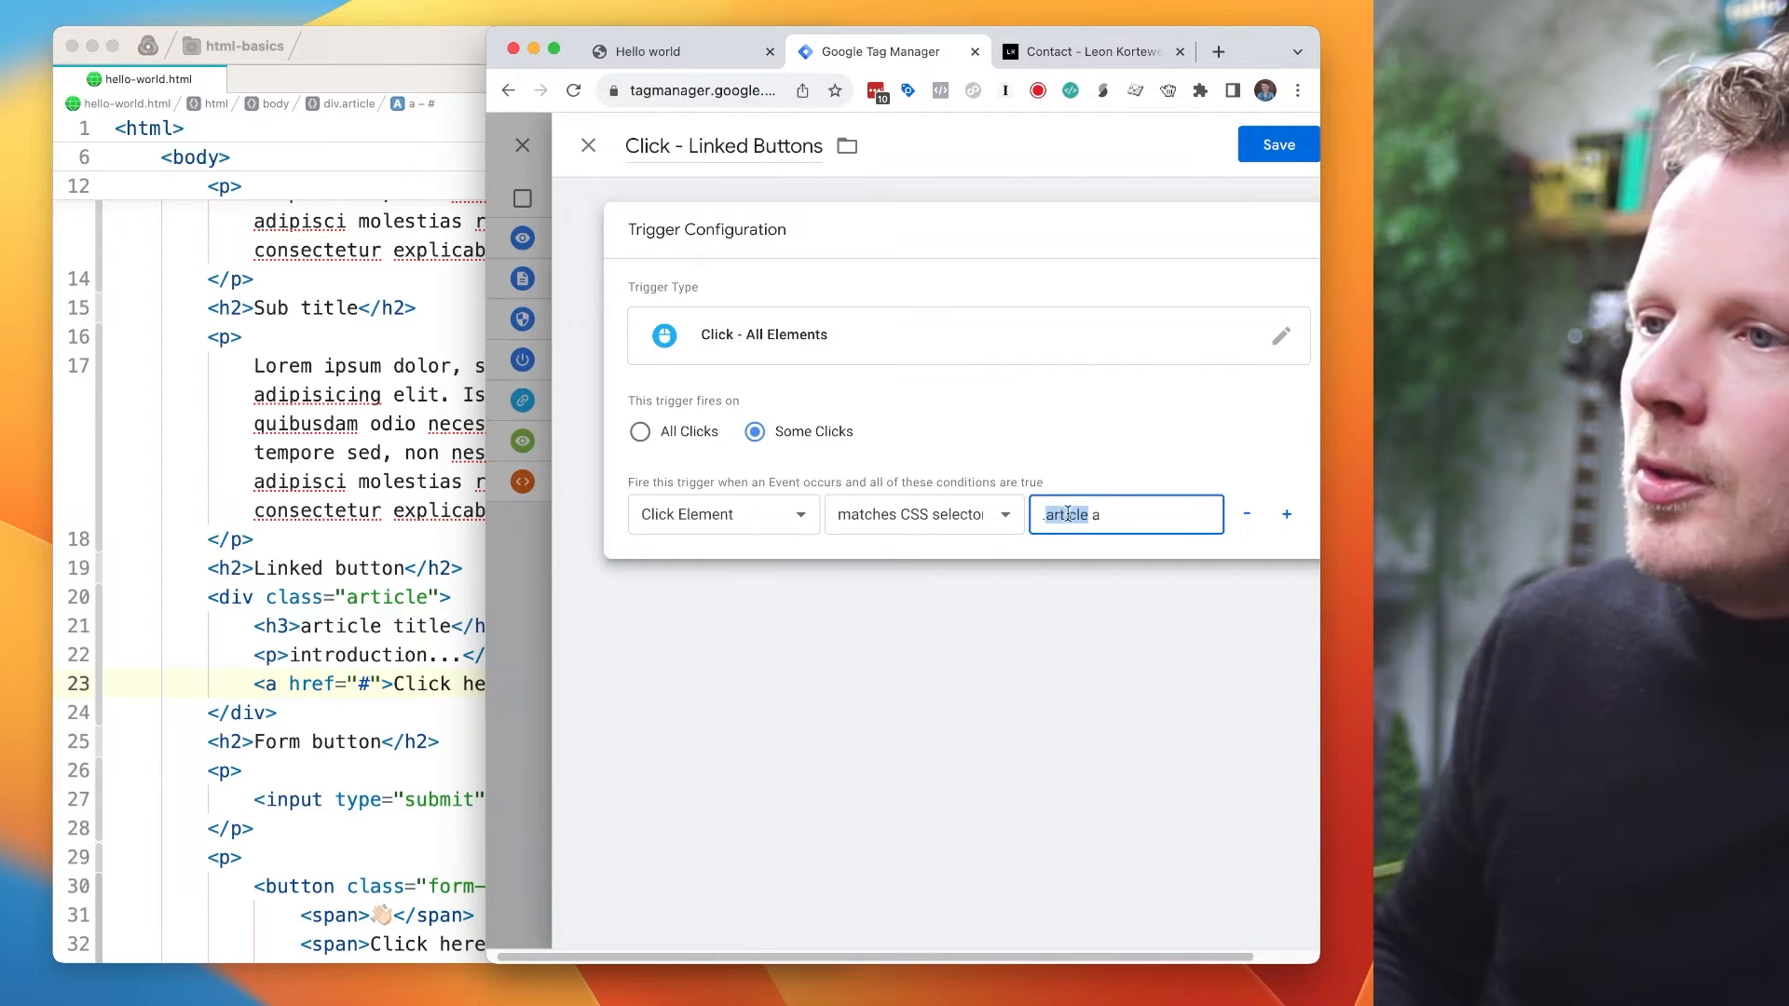
click(366, 519)
double_click(387, 597)
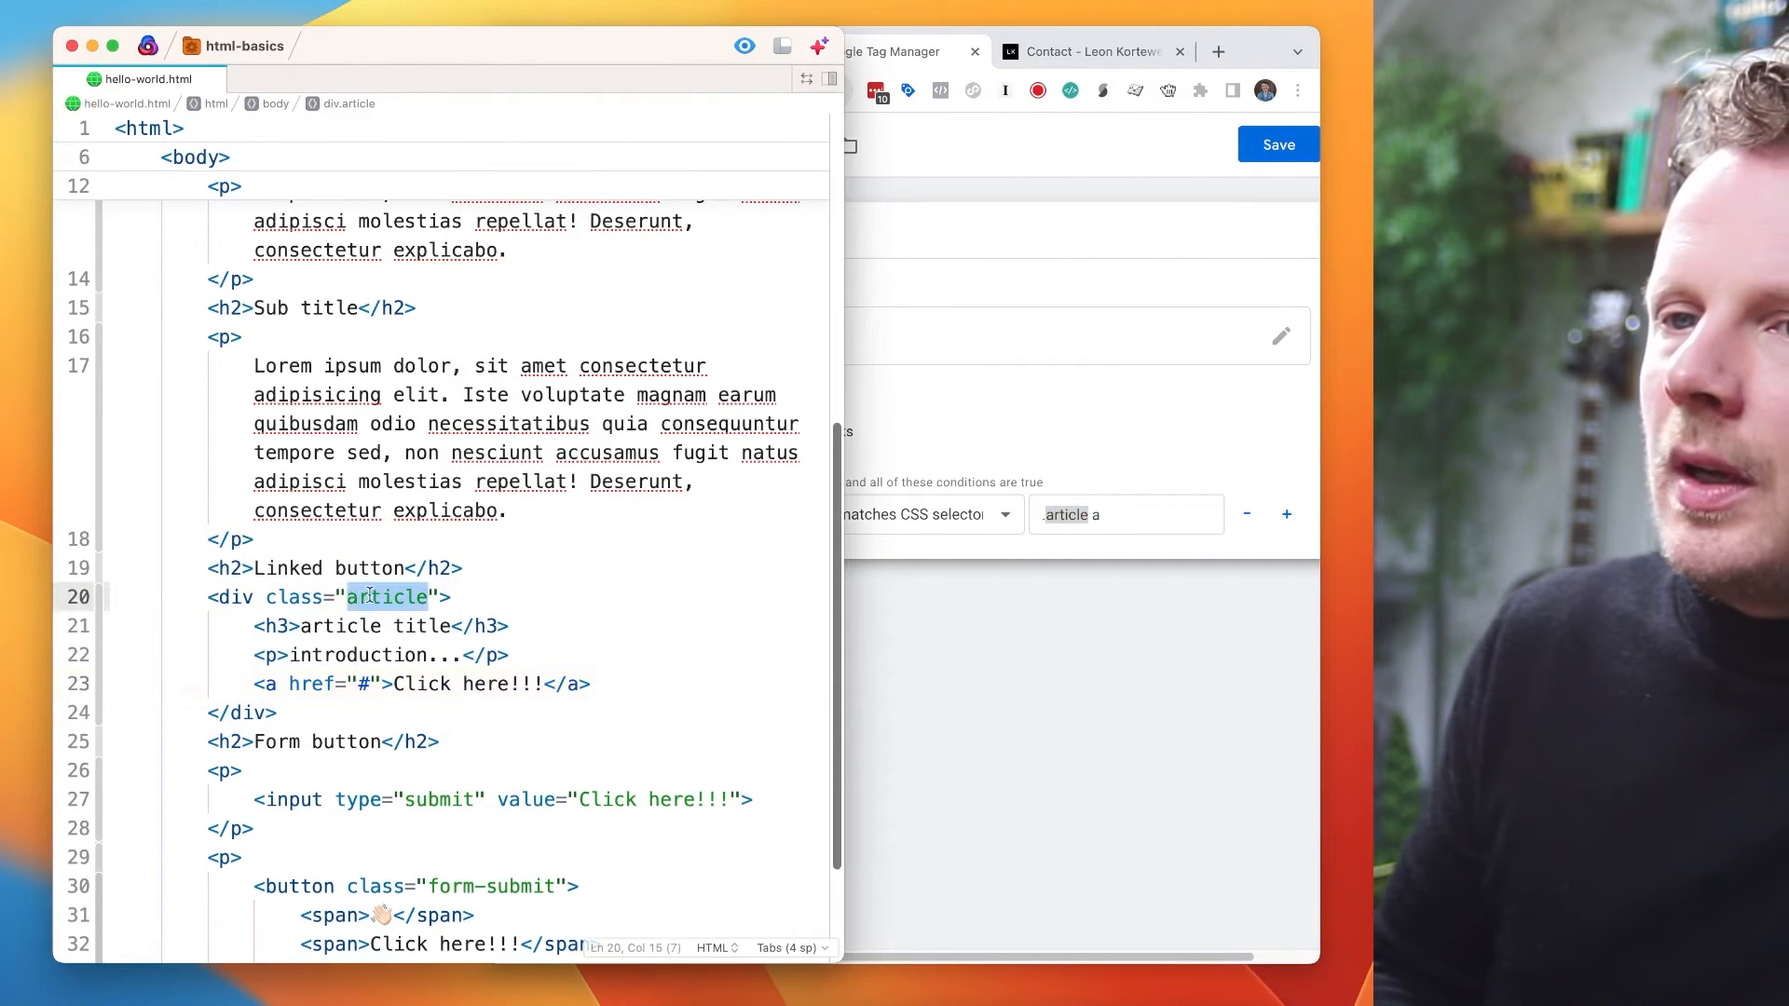
- Compare the .article a selector in the trigger with the link's opening tag and the div's article class in the HTML file
click(1091, 515)
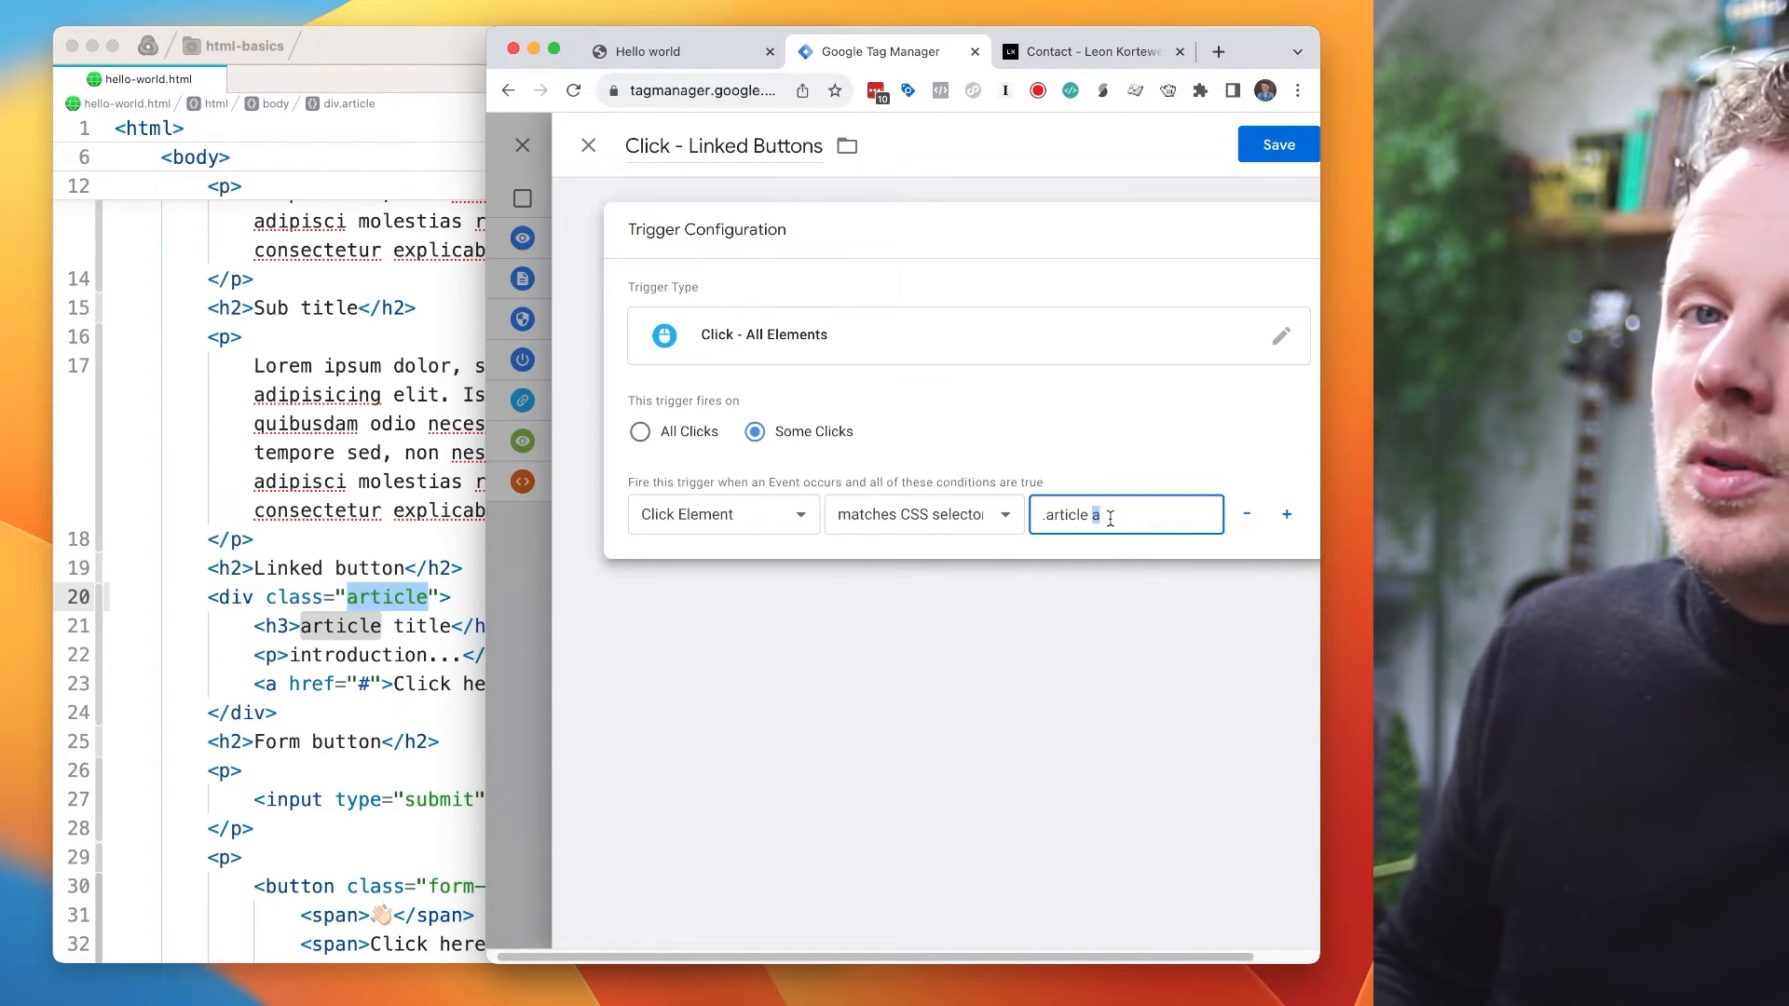
click(403, 644)
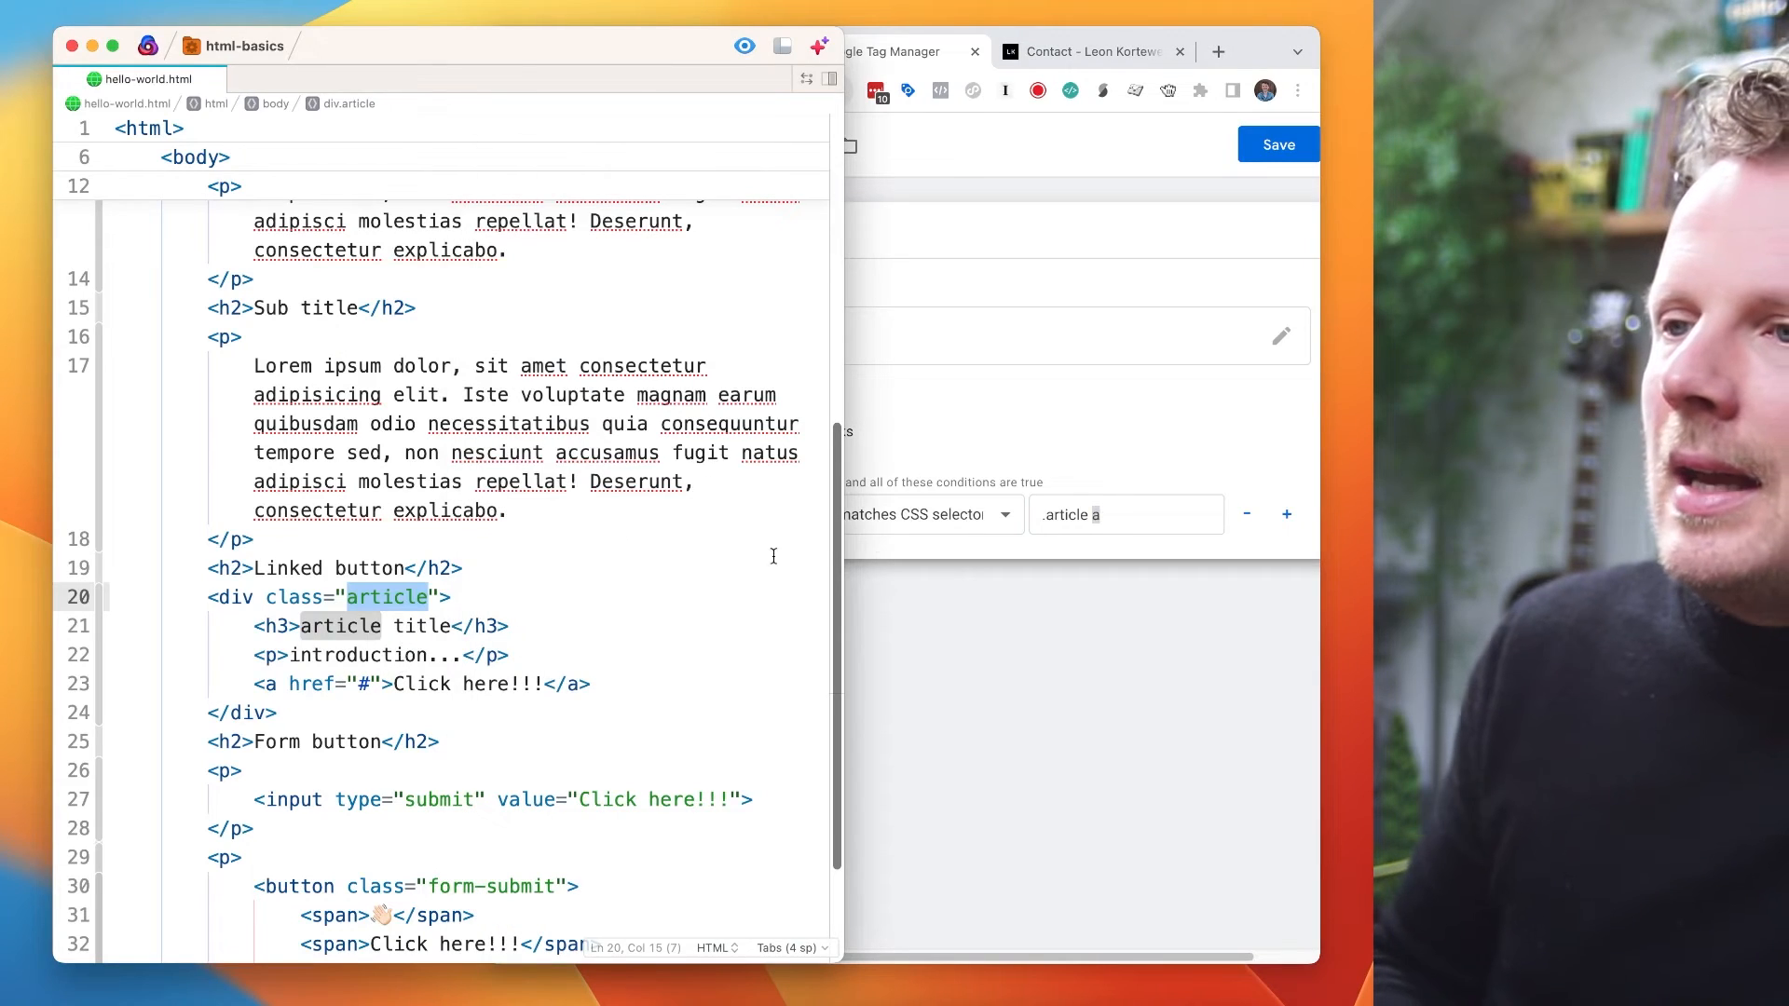
drag(1106, 517, 1093, 518)
drag(255, 683, 393, 683)
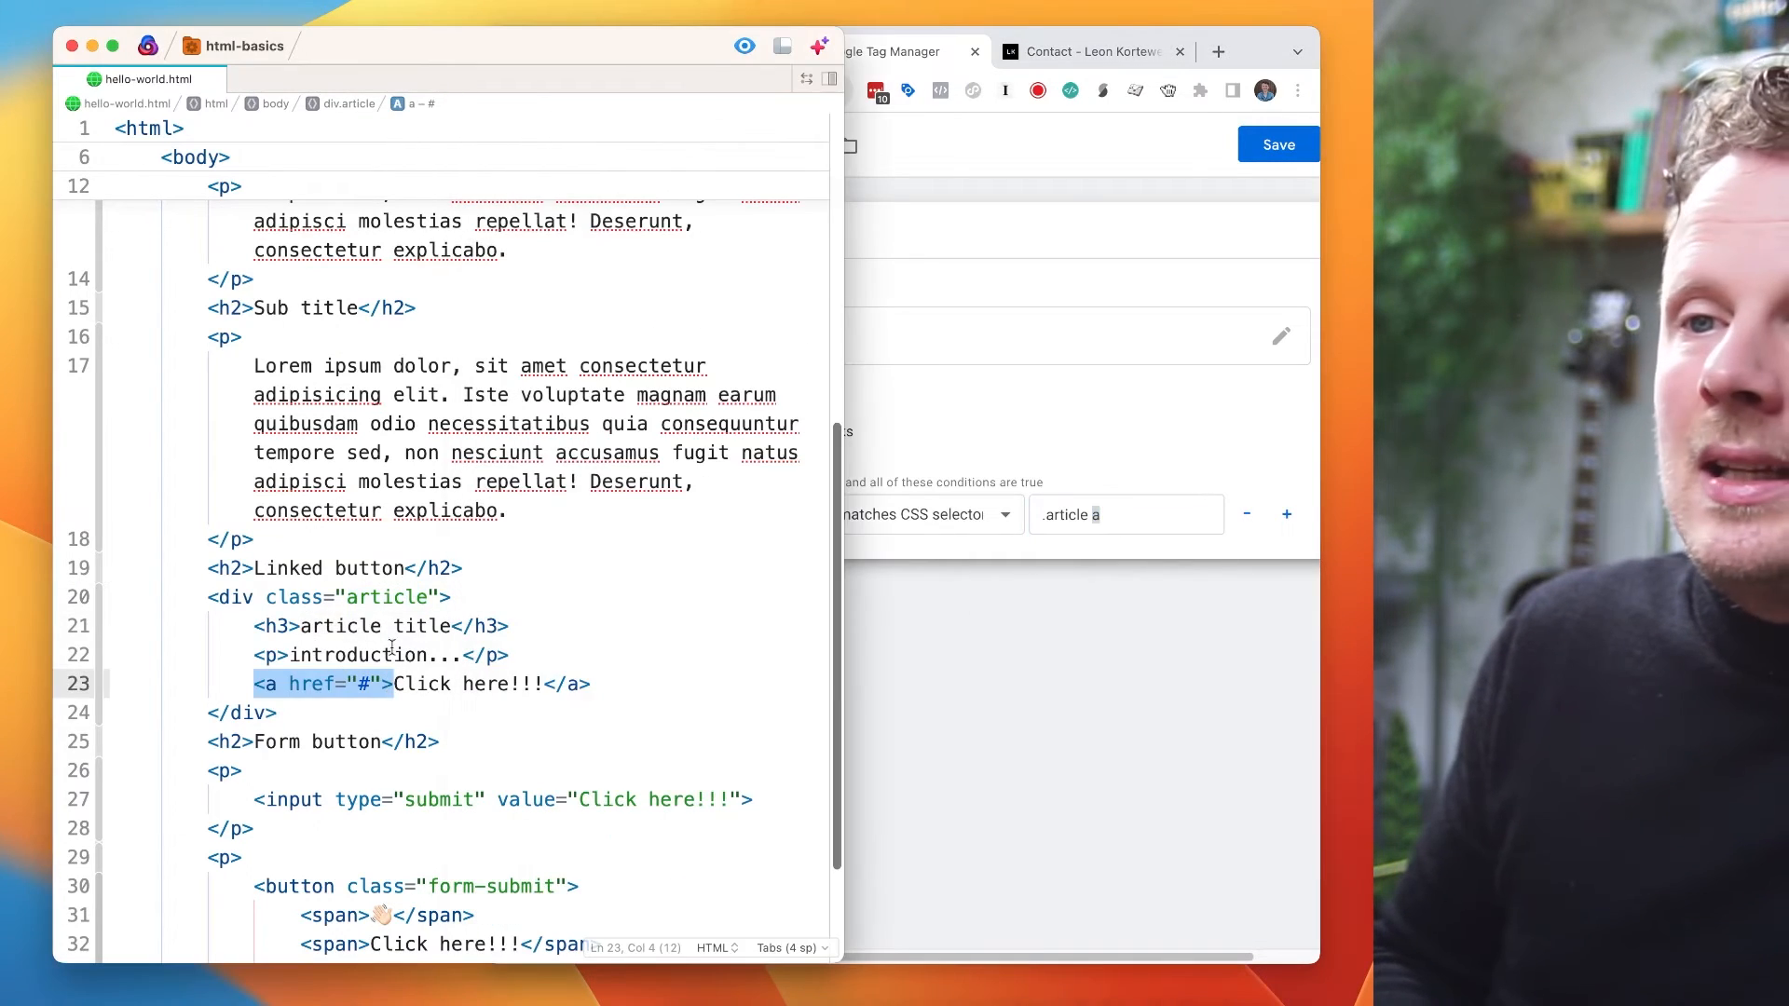
double_click(400, 596)
drag(579, 652, 601, 673)
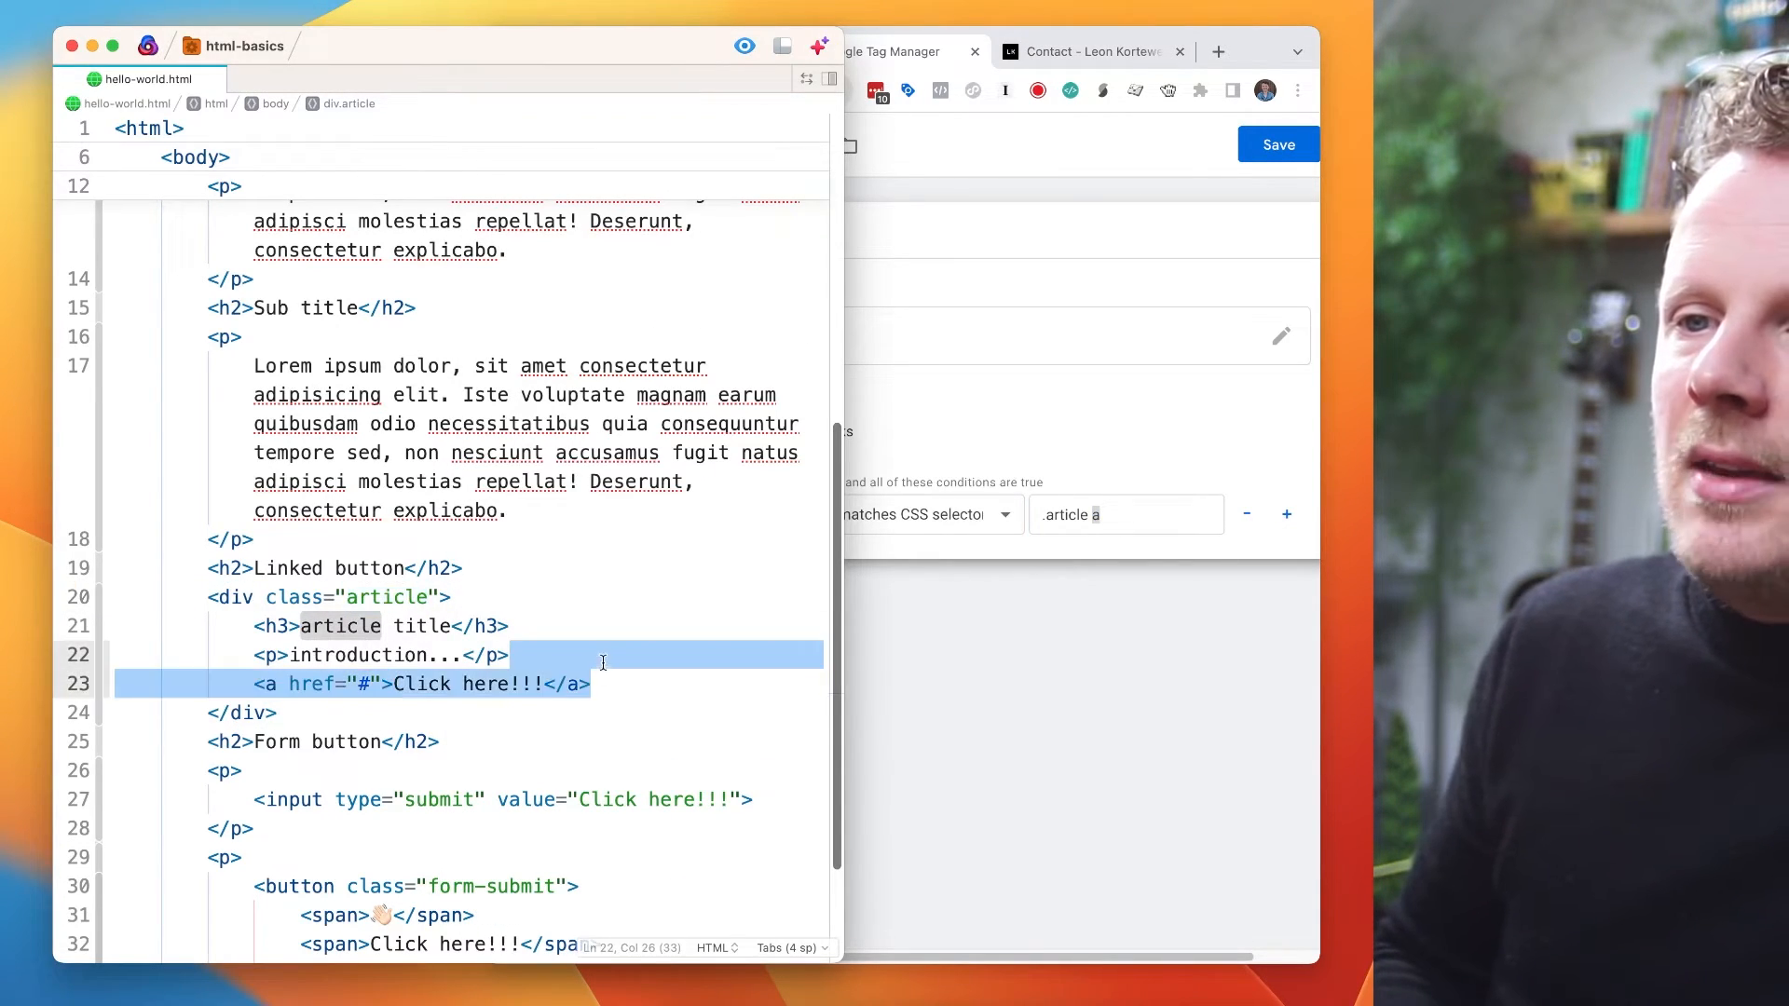
click(622, 681)
key(super+shift+d)
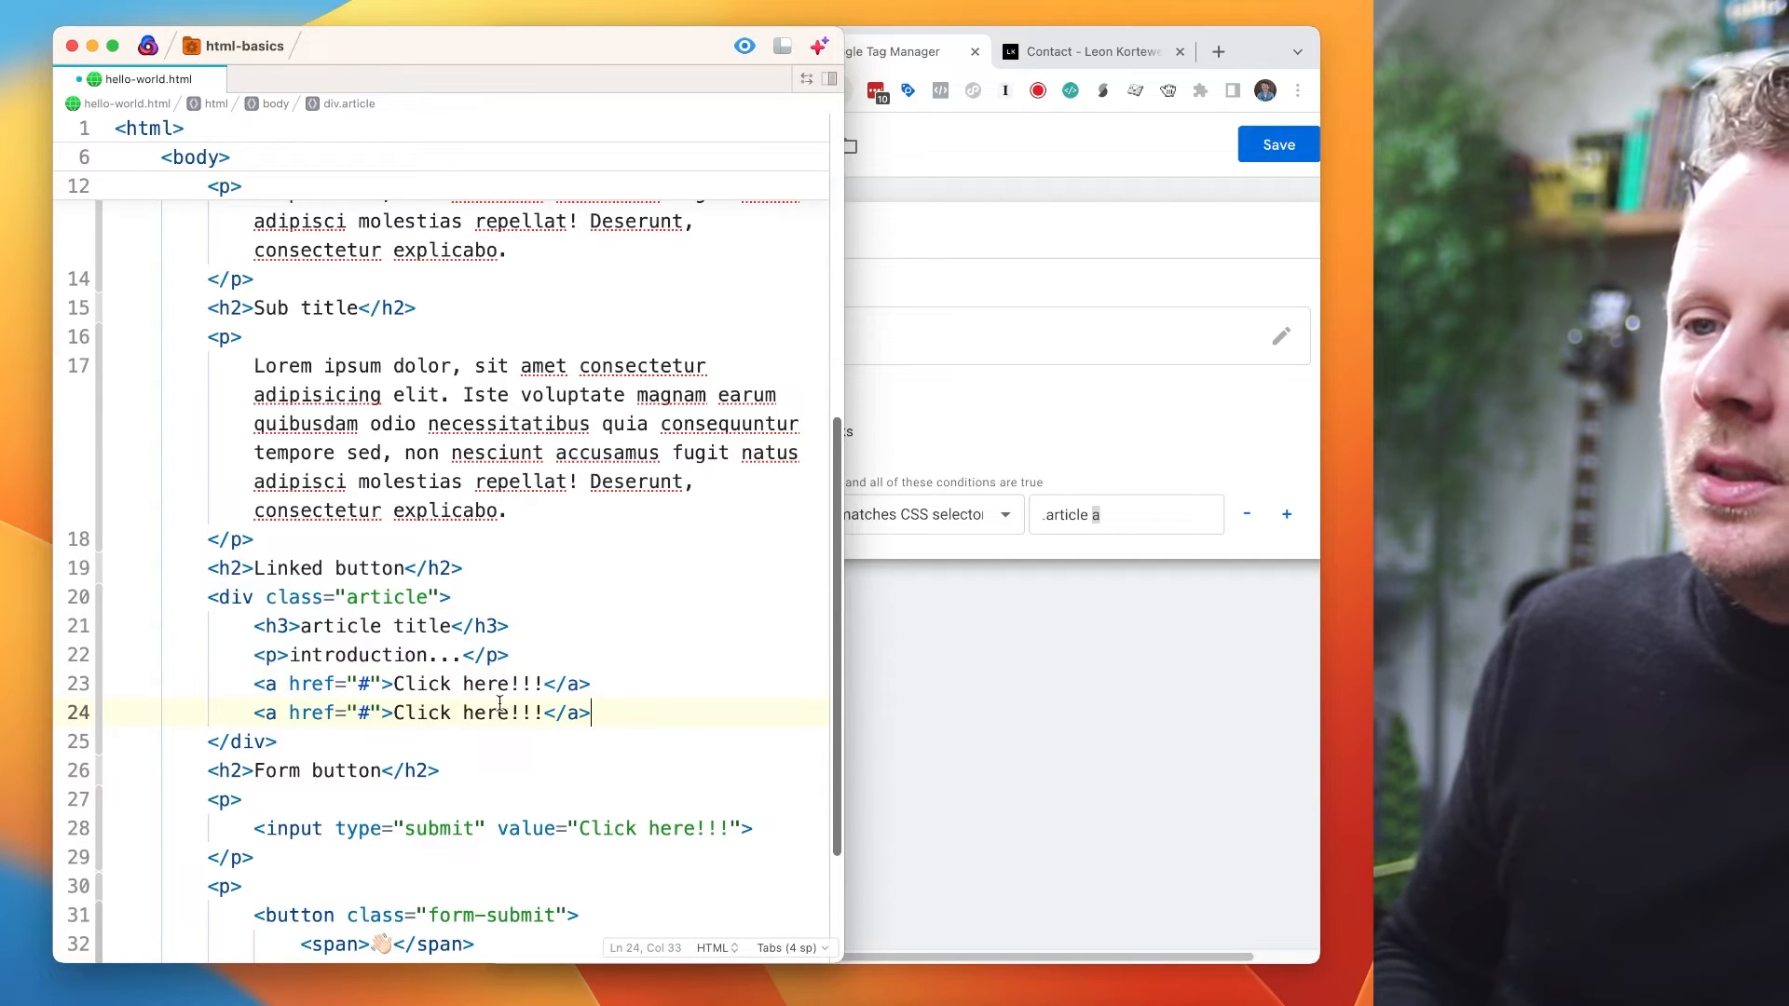
key(super+z)
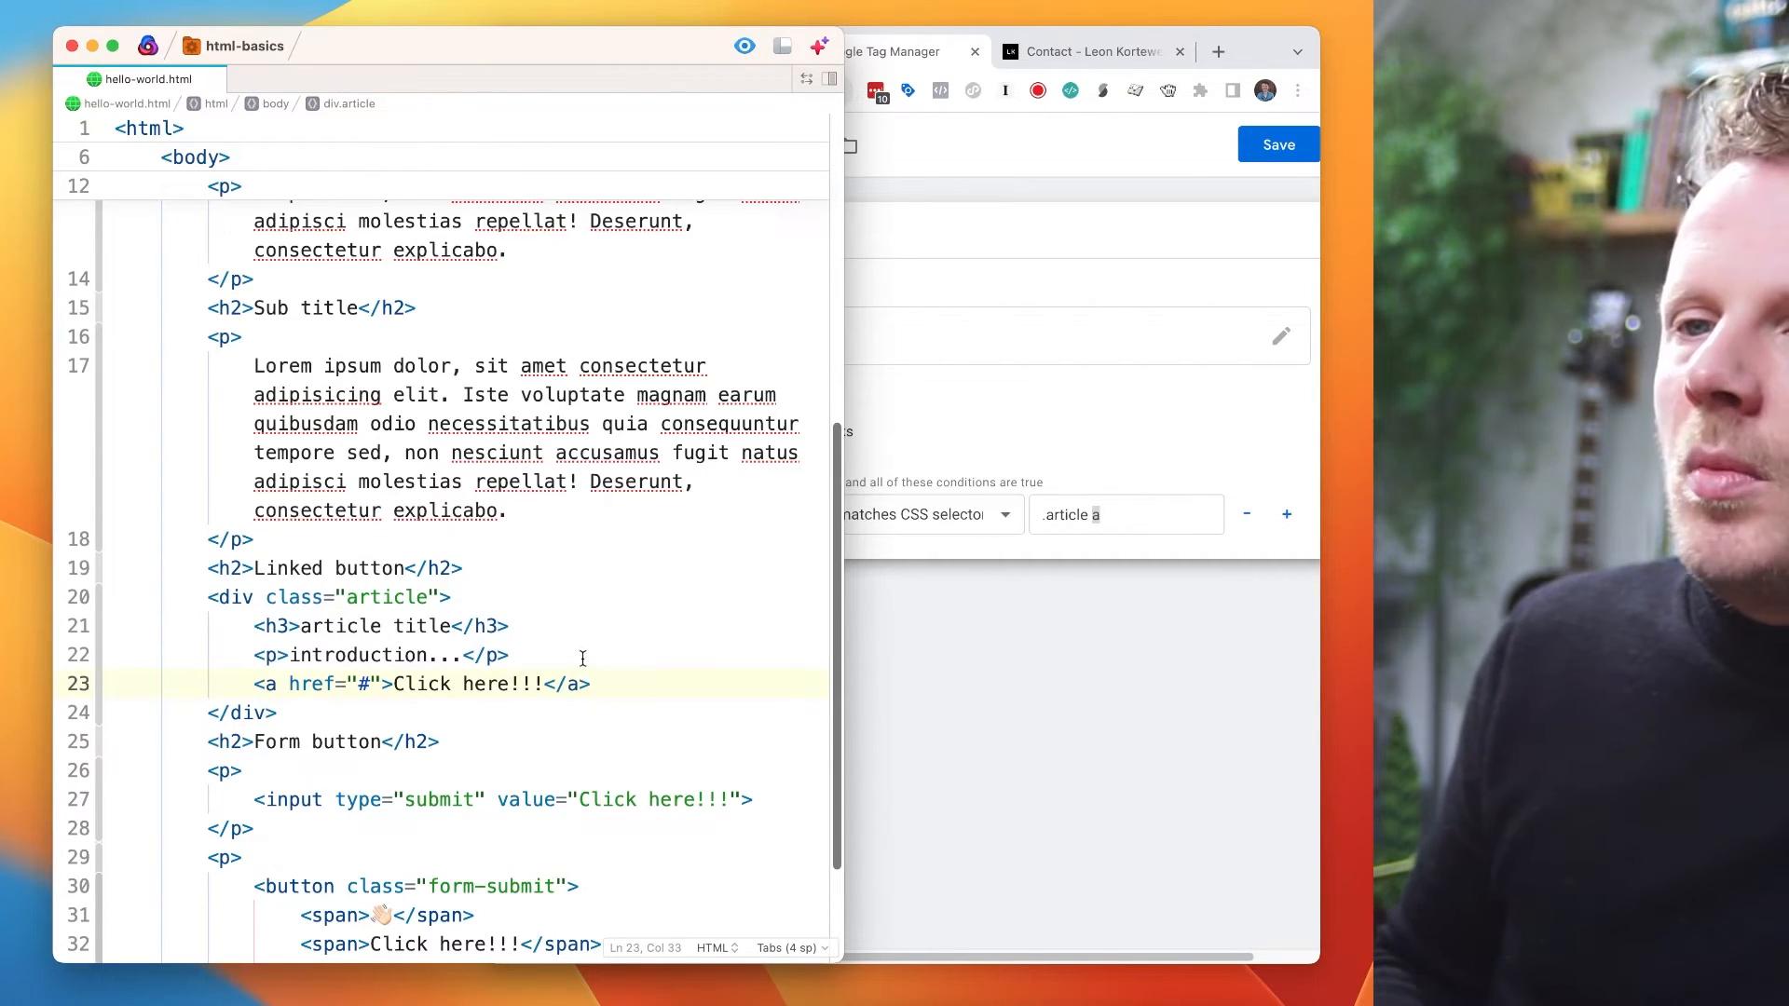
- Check the trigger's selector against the div's article class and the link and form elements in the HTML file
click(1088, 519)
double_click(418, 599)
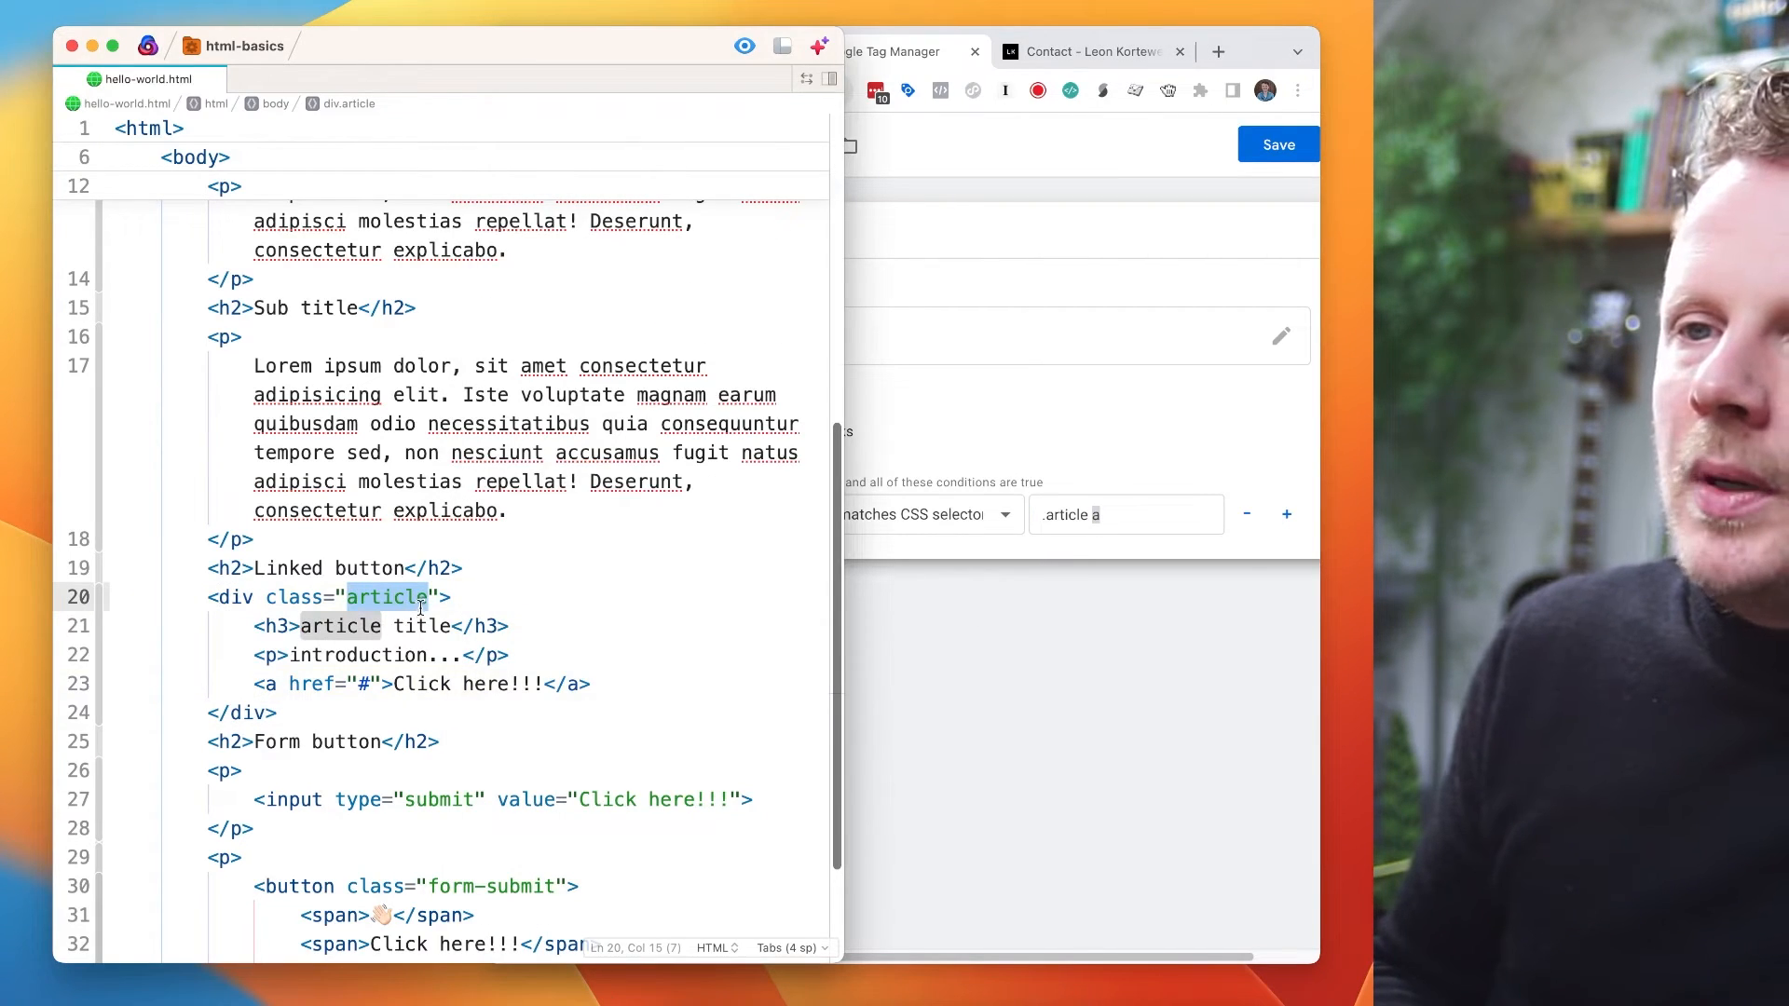
click(610, 679)
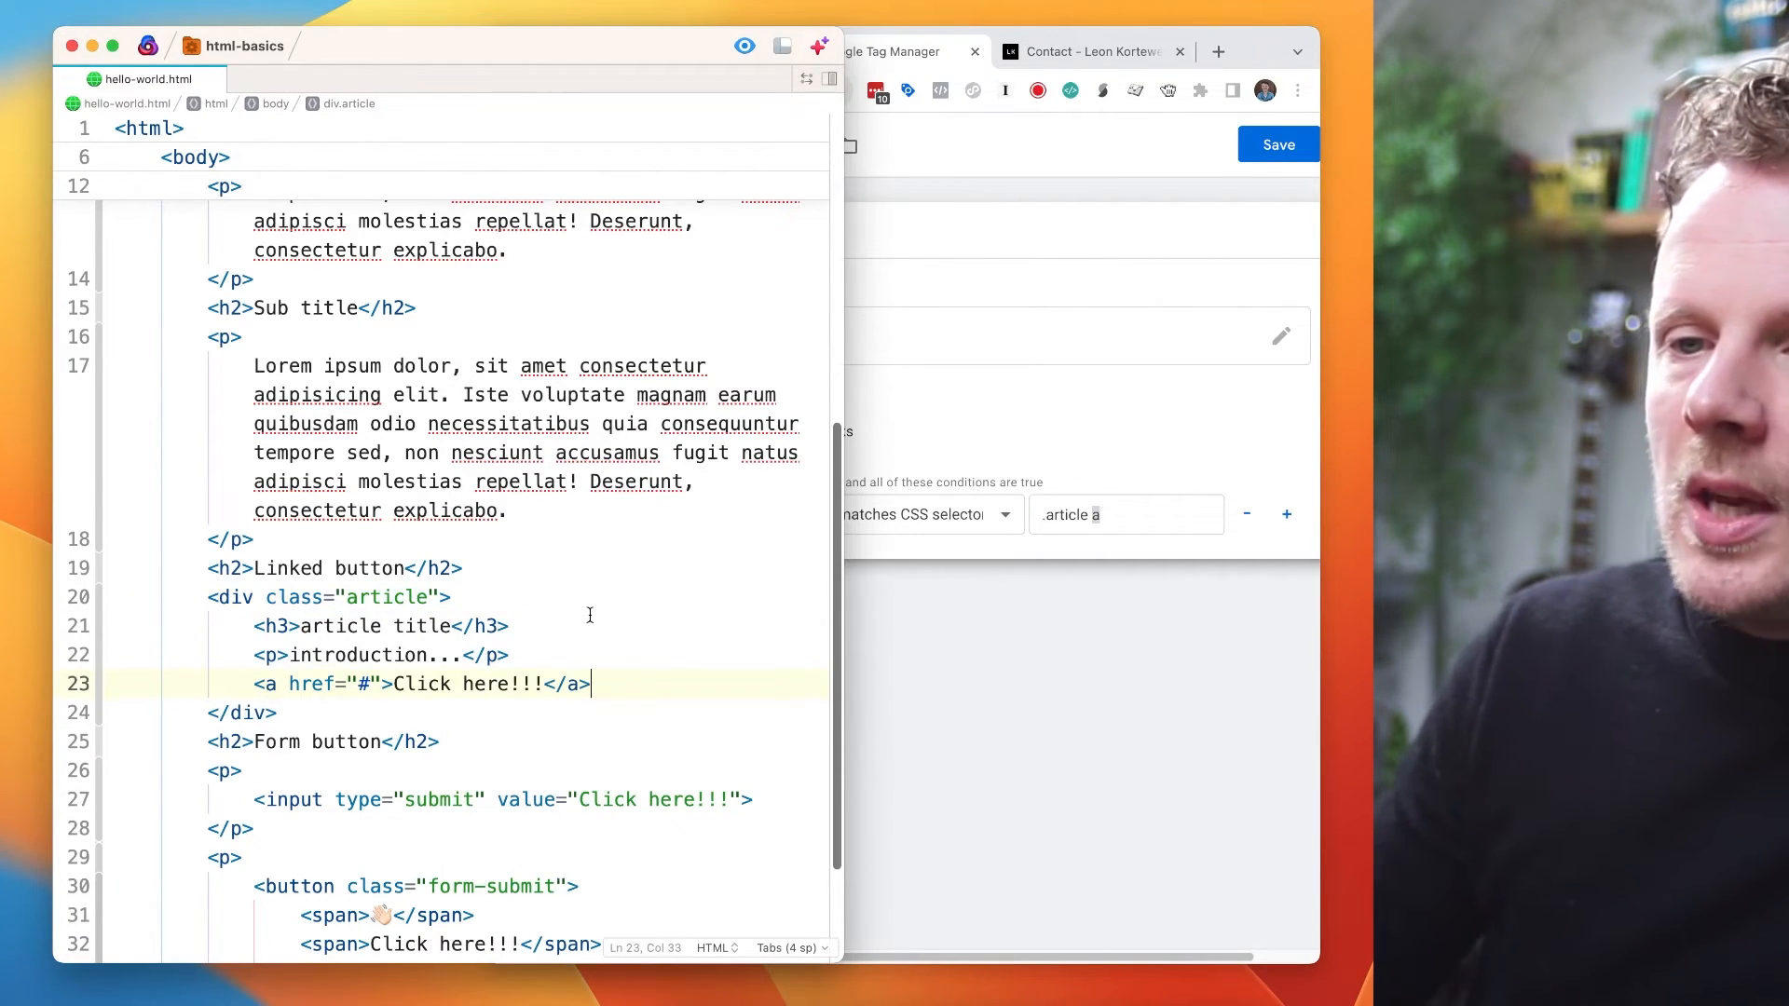
drag(253, 800, 290, 801)
scroll(291, 821, down, 1)
click(258, 854)
- Add a button element with the text click here!! below the link inside the article div
click(611, 655)
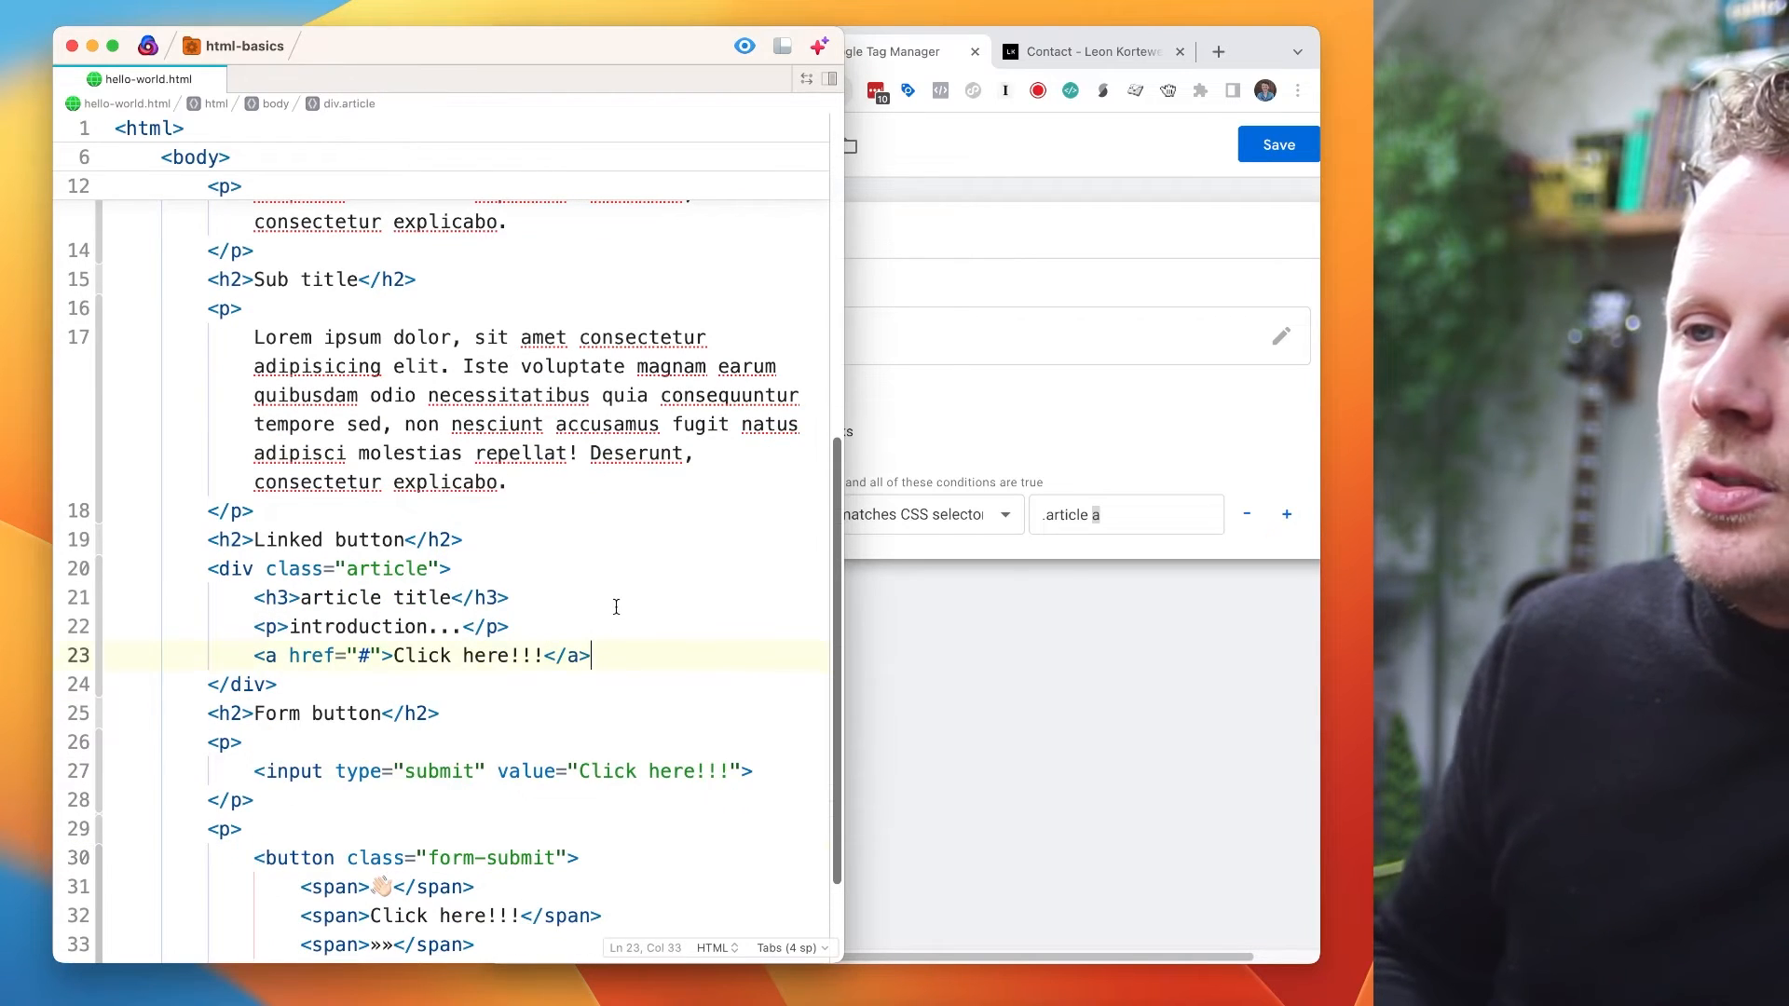
key(Return)
text(butt)
key(Return)
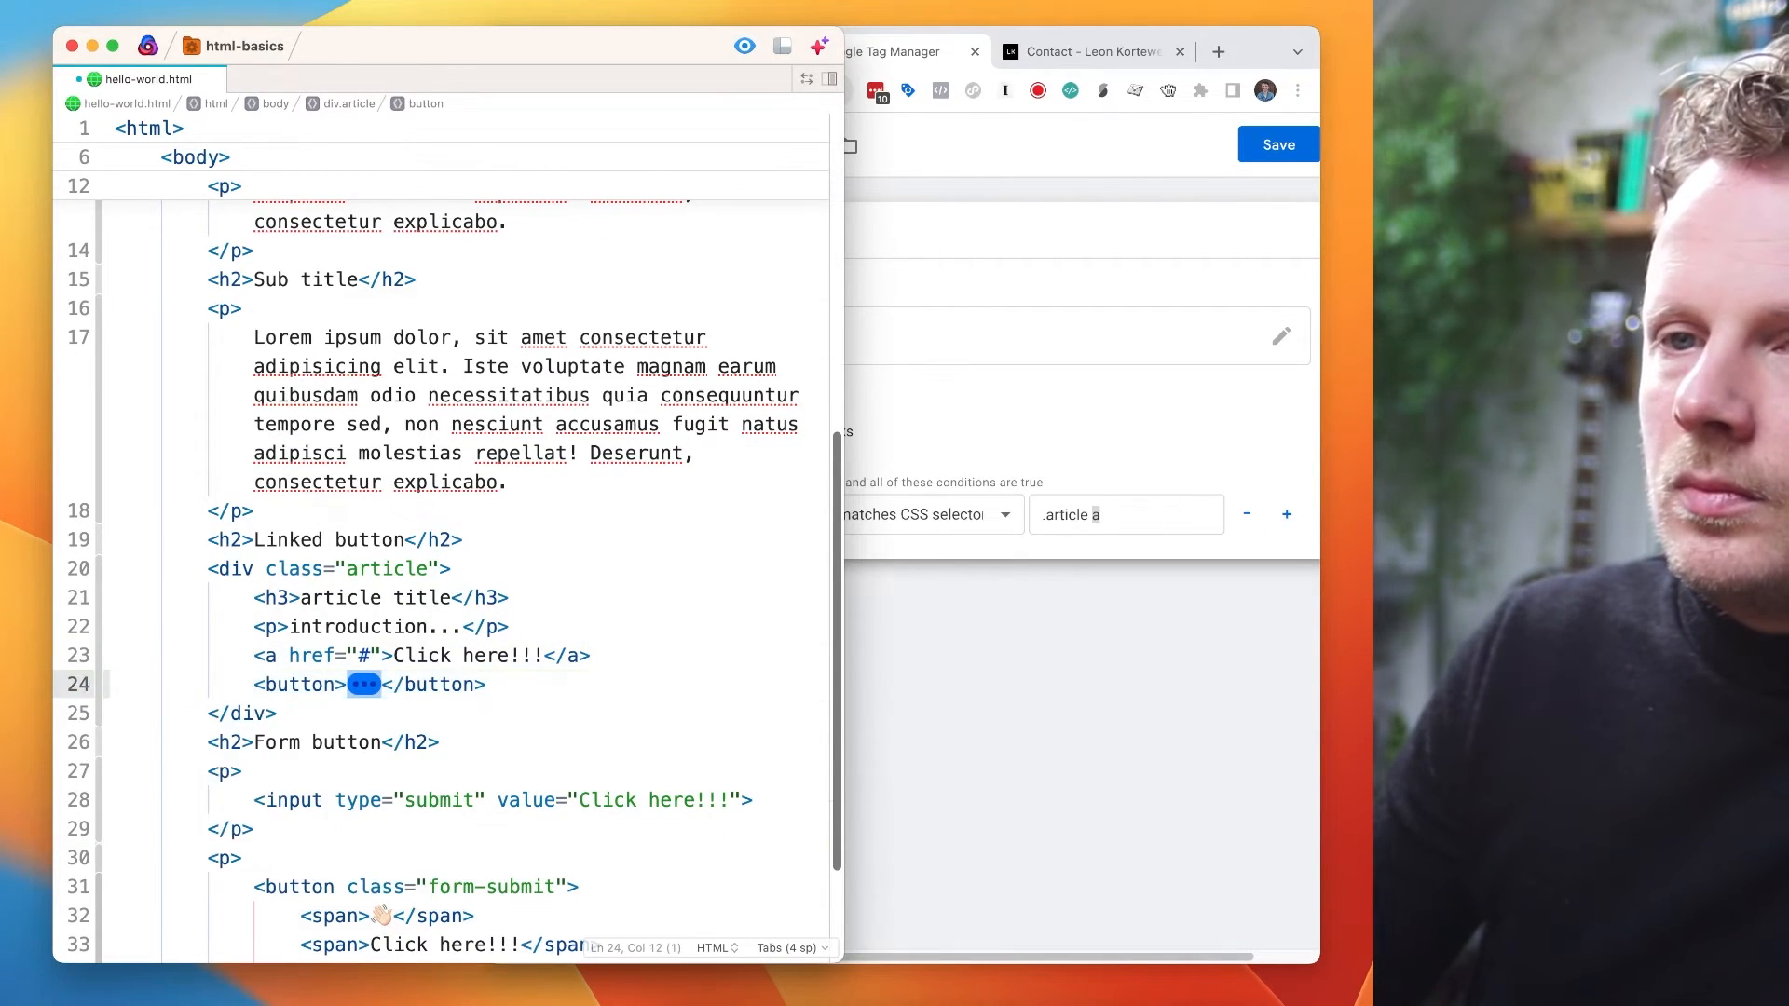
text(click here!!)
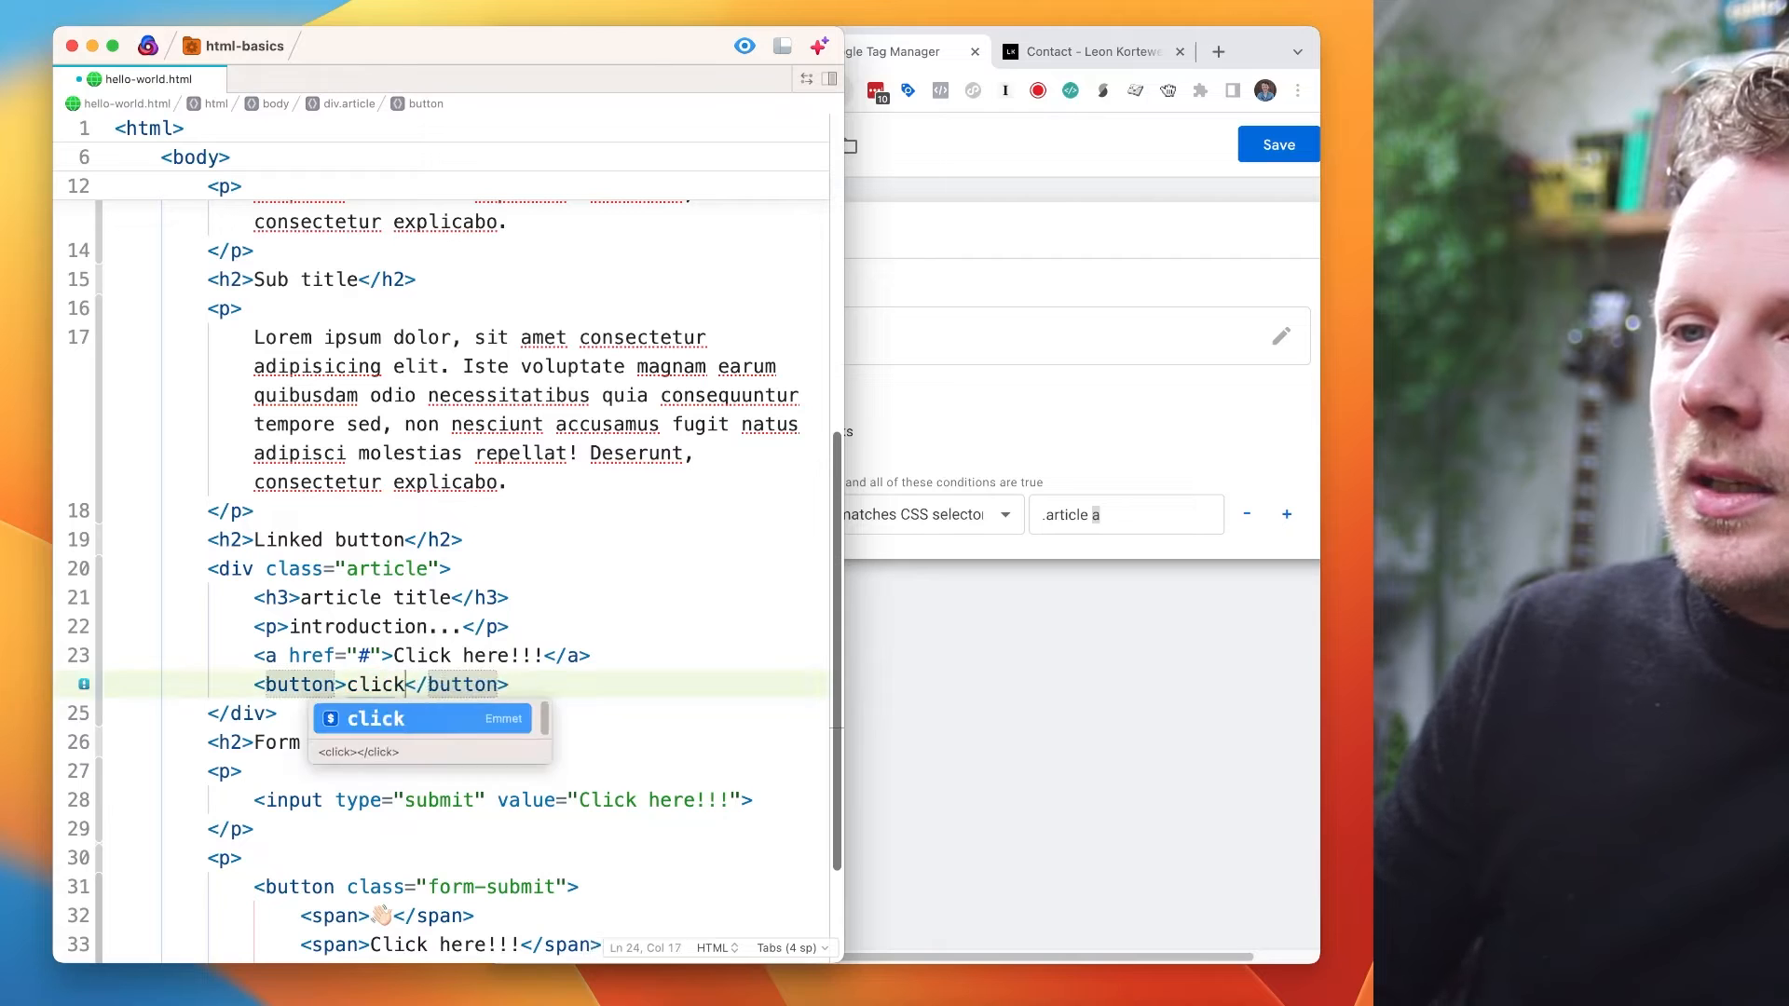
- Reload the Hello world page in the browser and view the new button beside the link
click(983, 412)
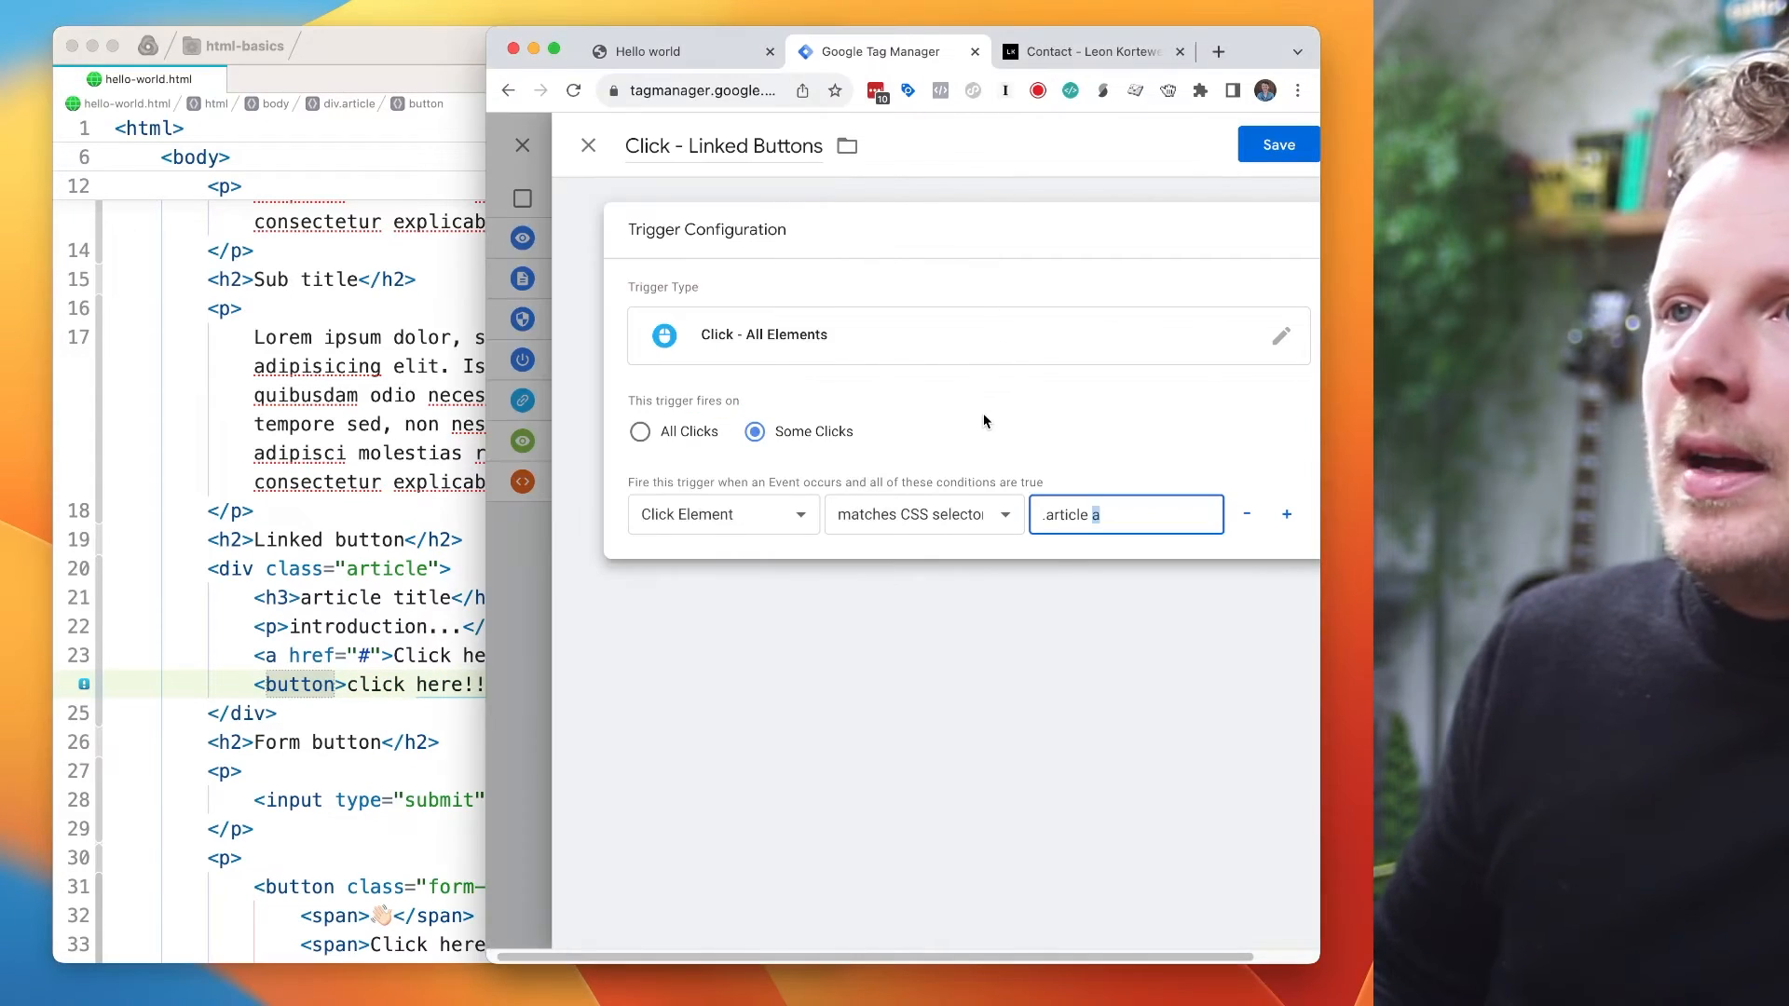
key(super+1)
key(super+r)
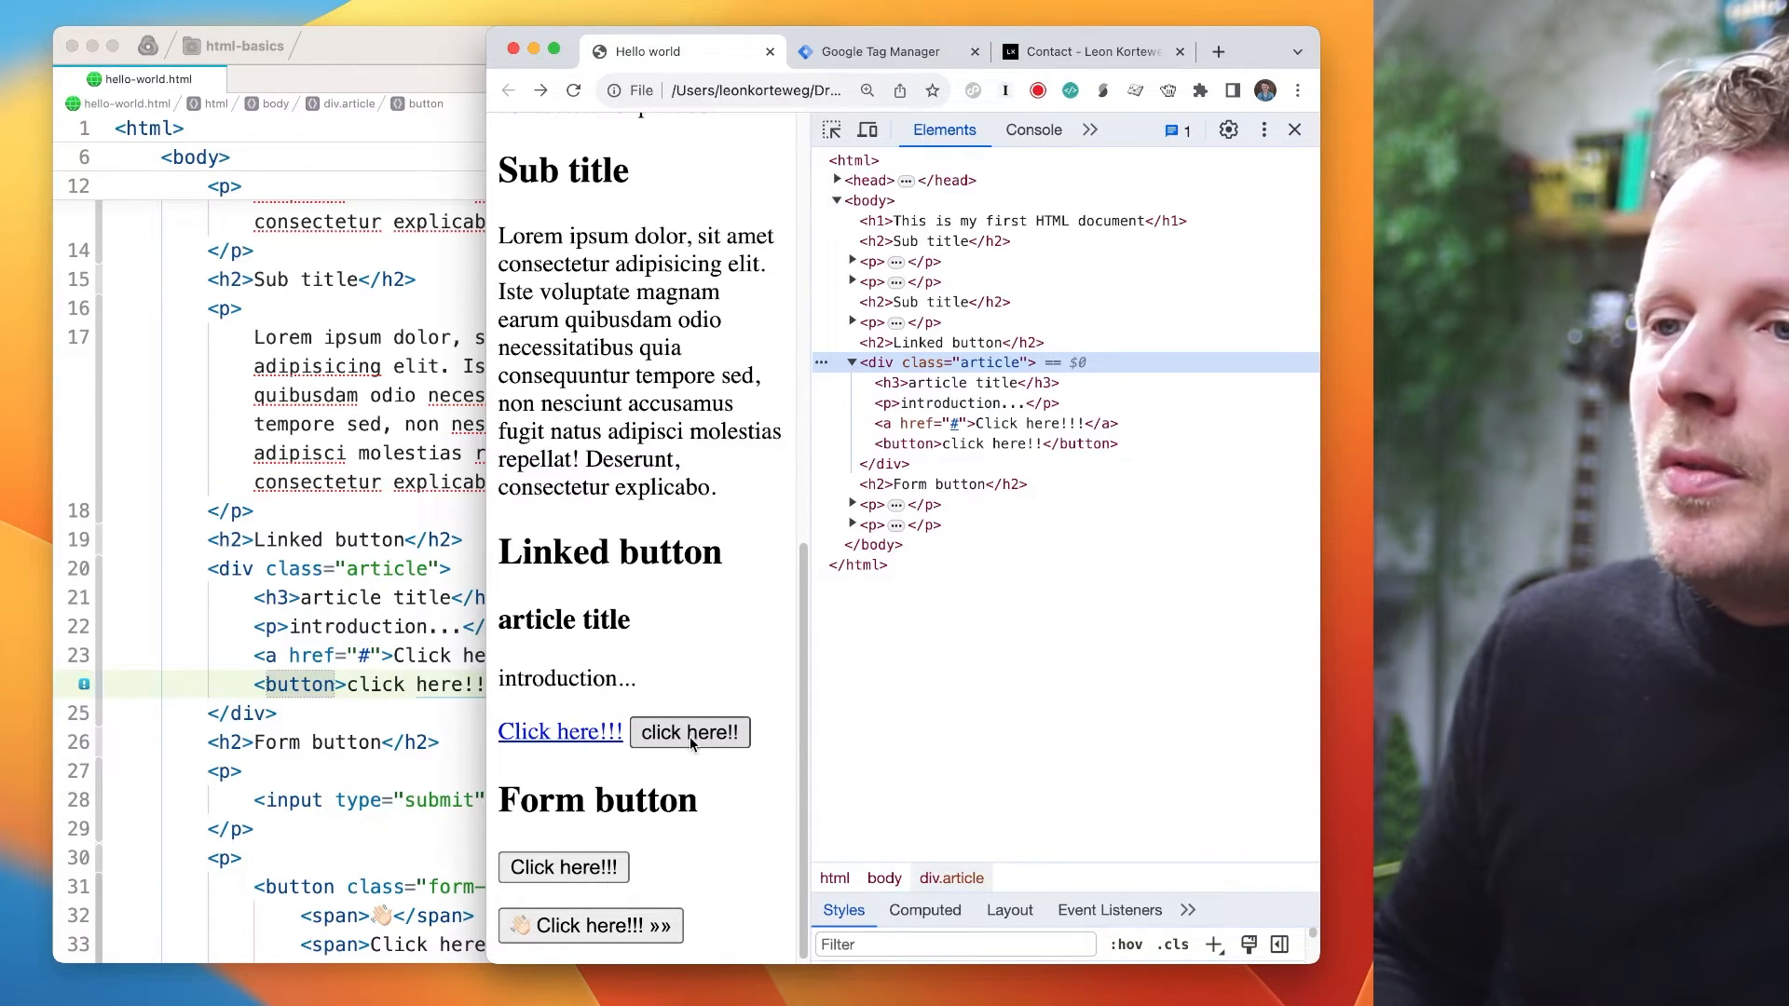
- Set the Linked Buttons trigger's CSS selector value in Google Tag Manager to .article button, .article a
key(super+2)
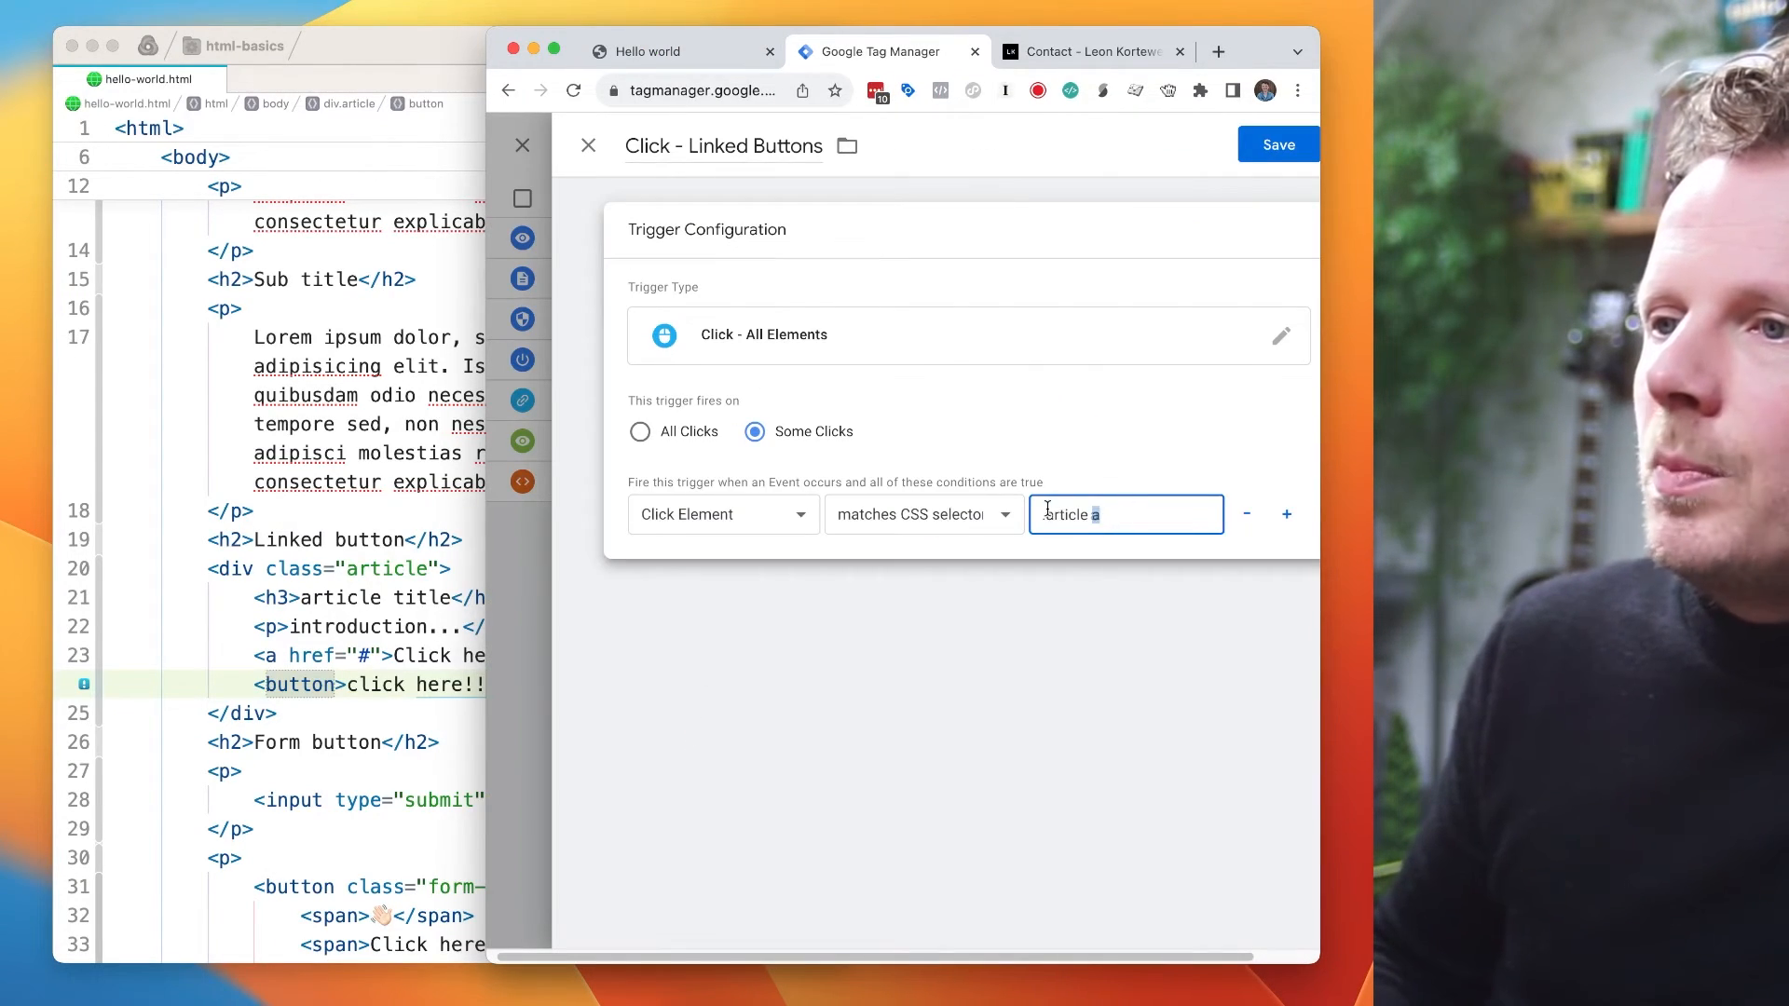
text(button)
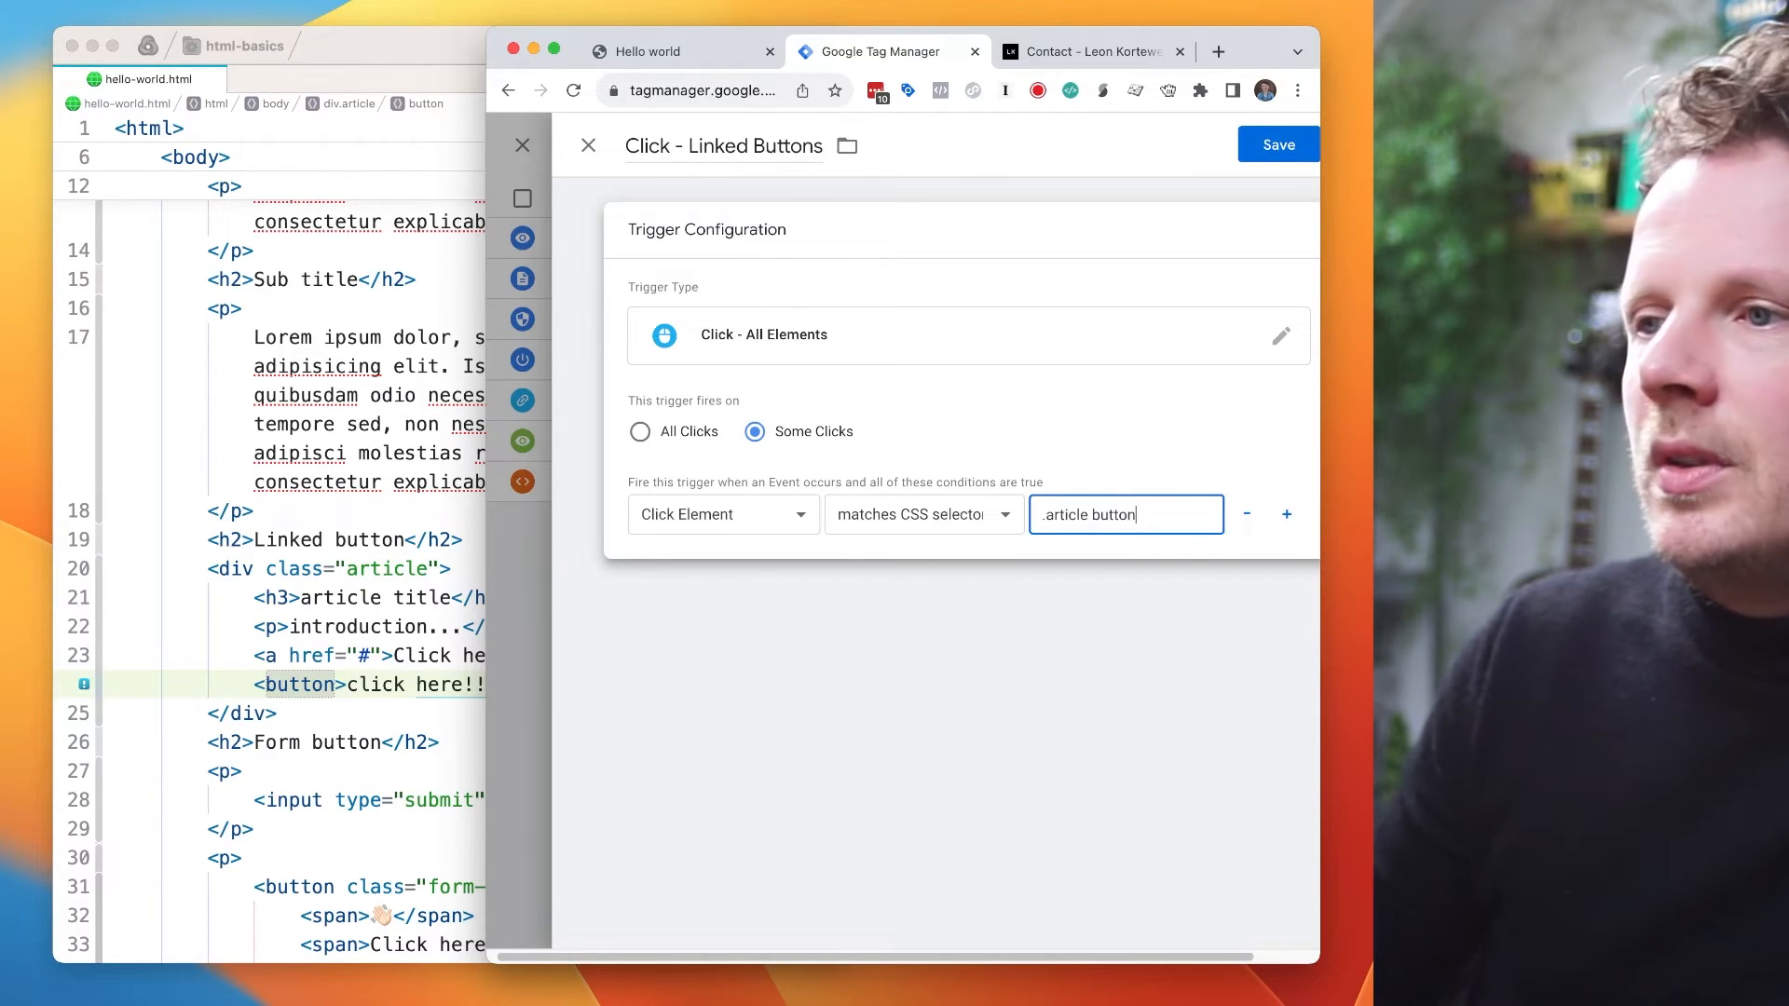
key(super+a)
key(super+c)
key(Right)
text(,)
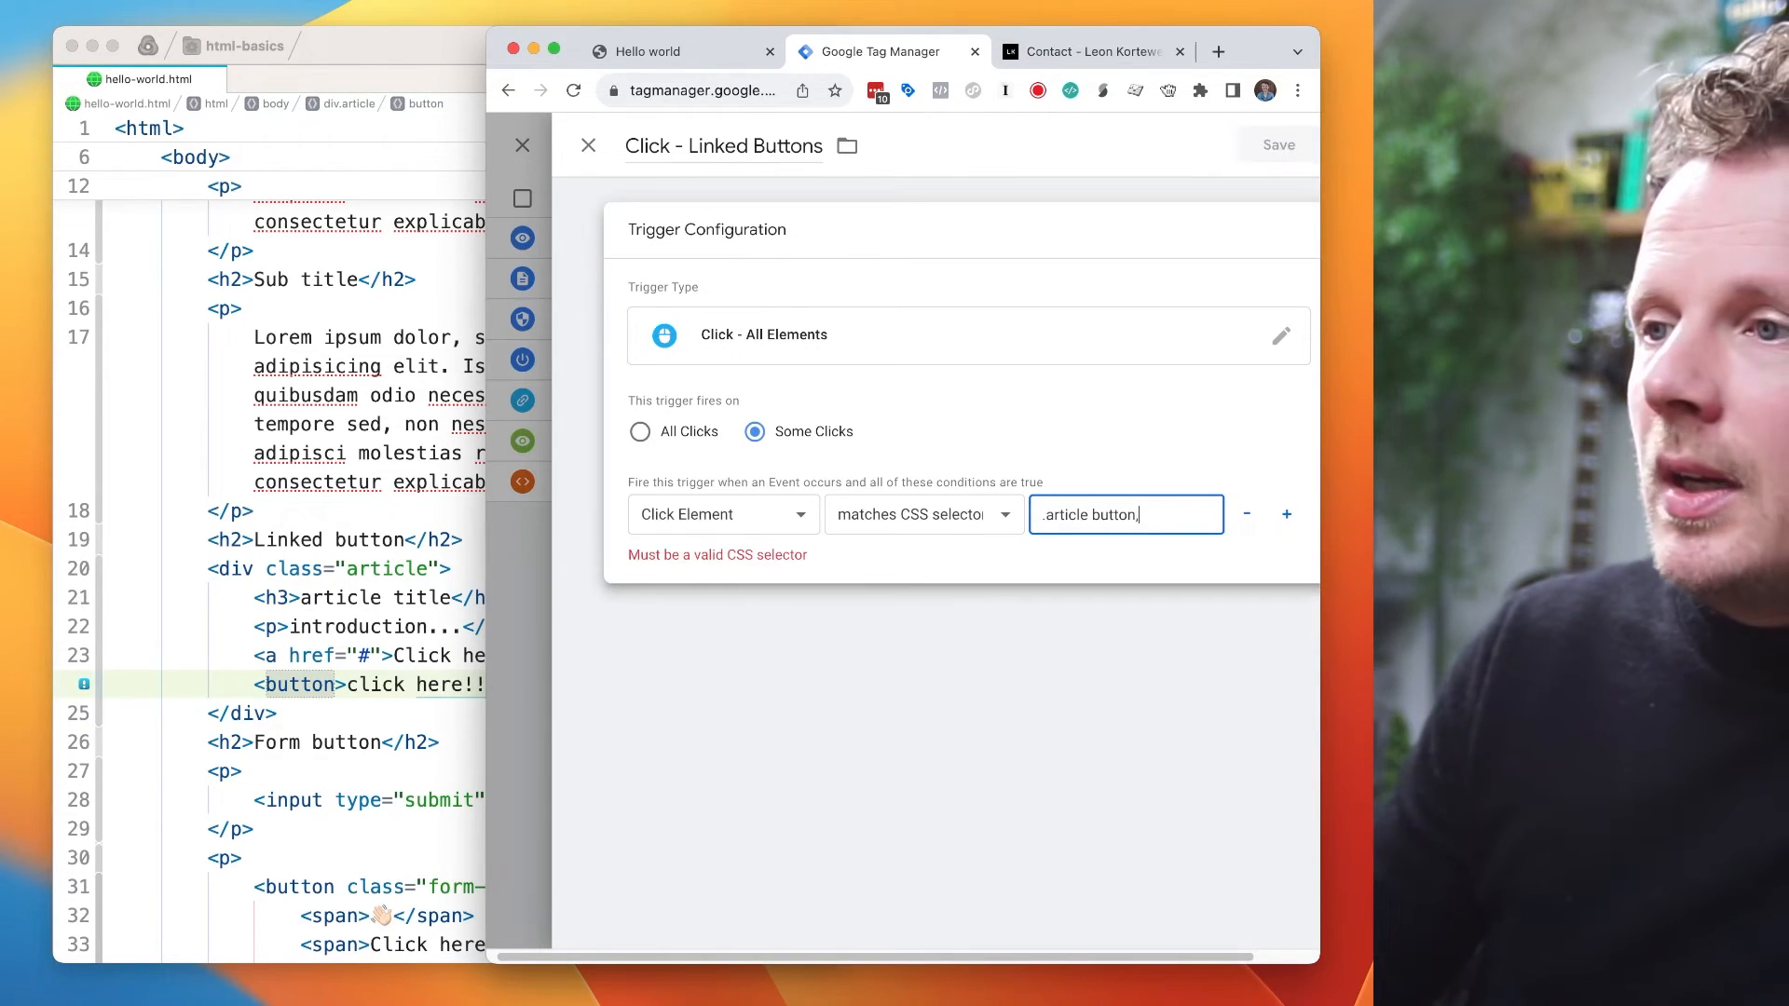
key(super+v)
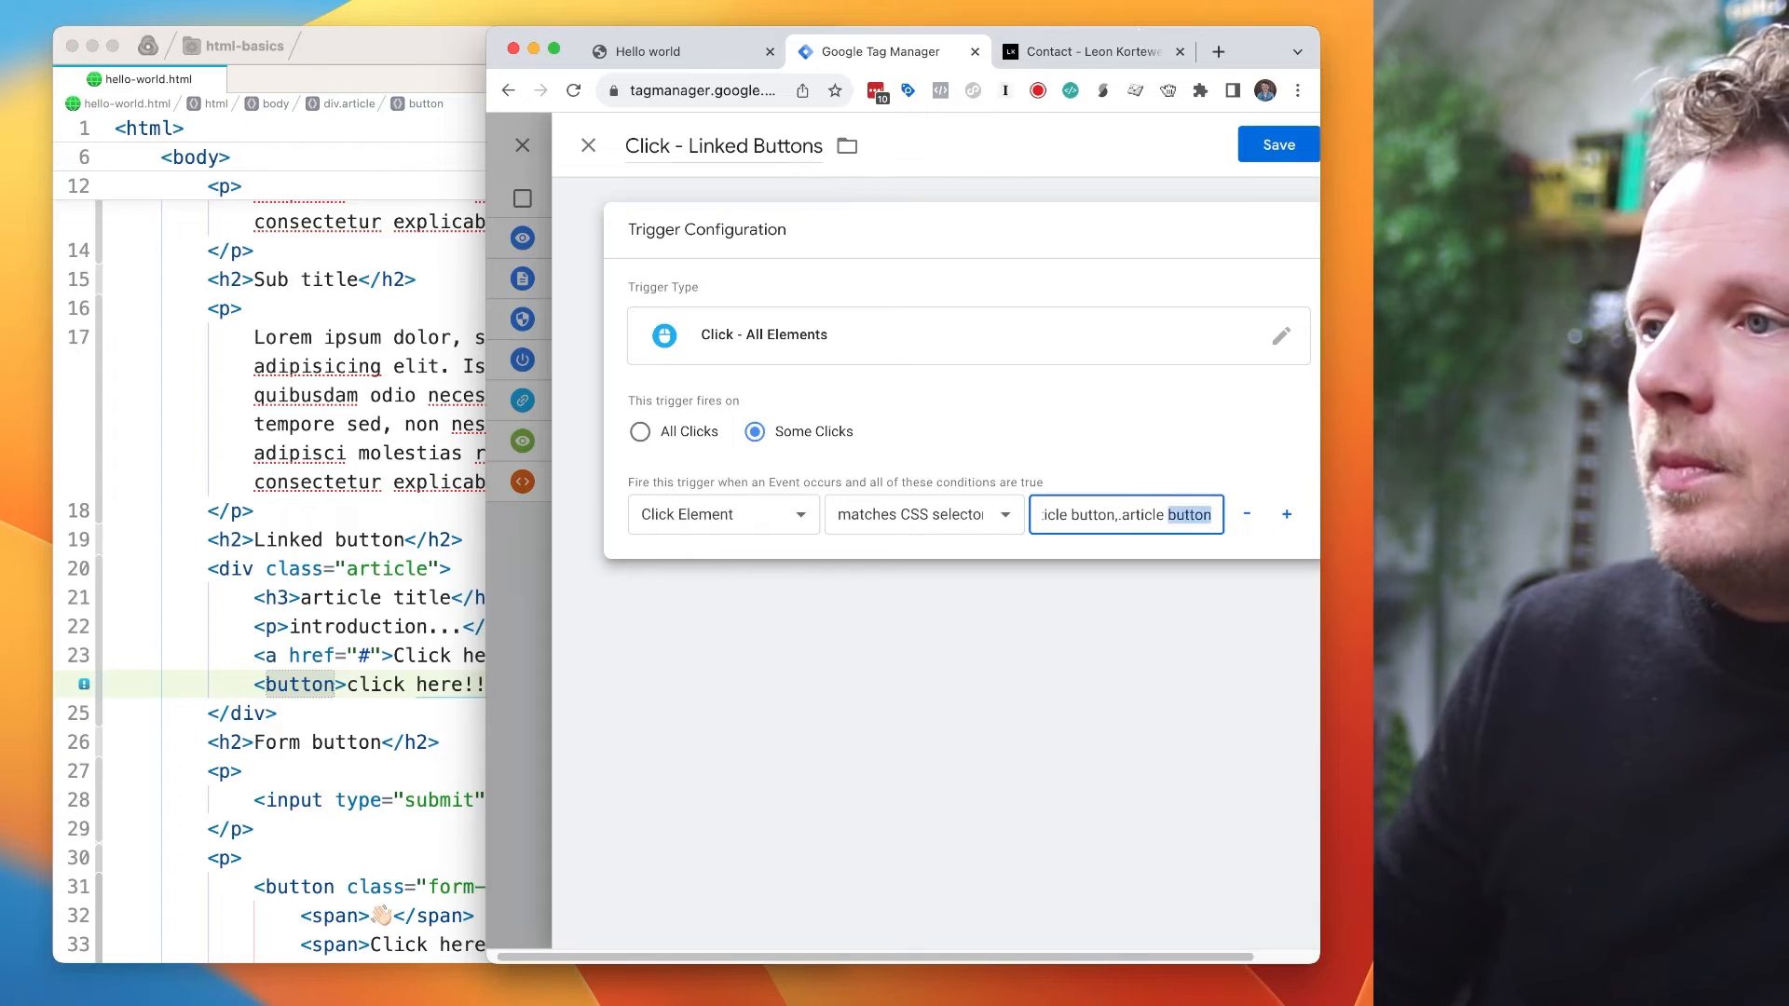
text(article a)
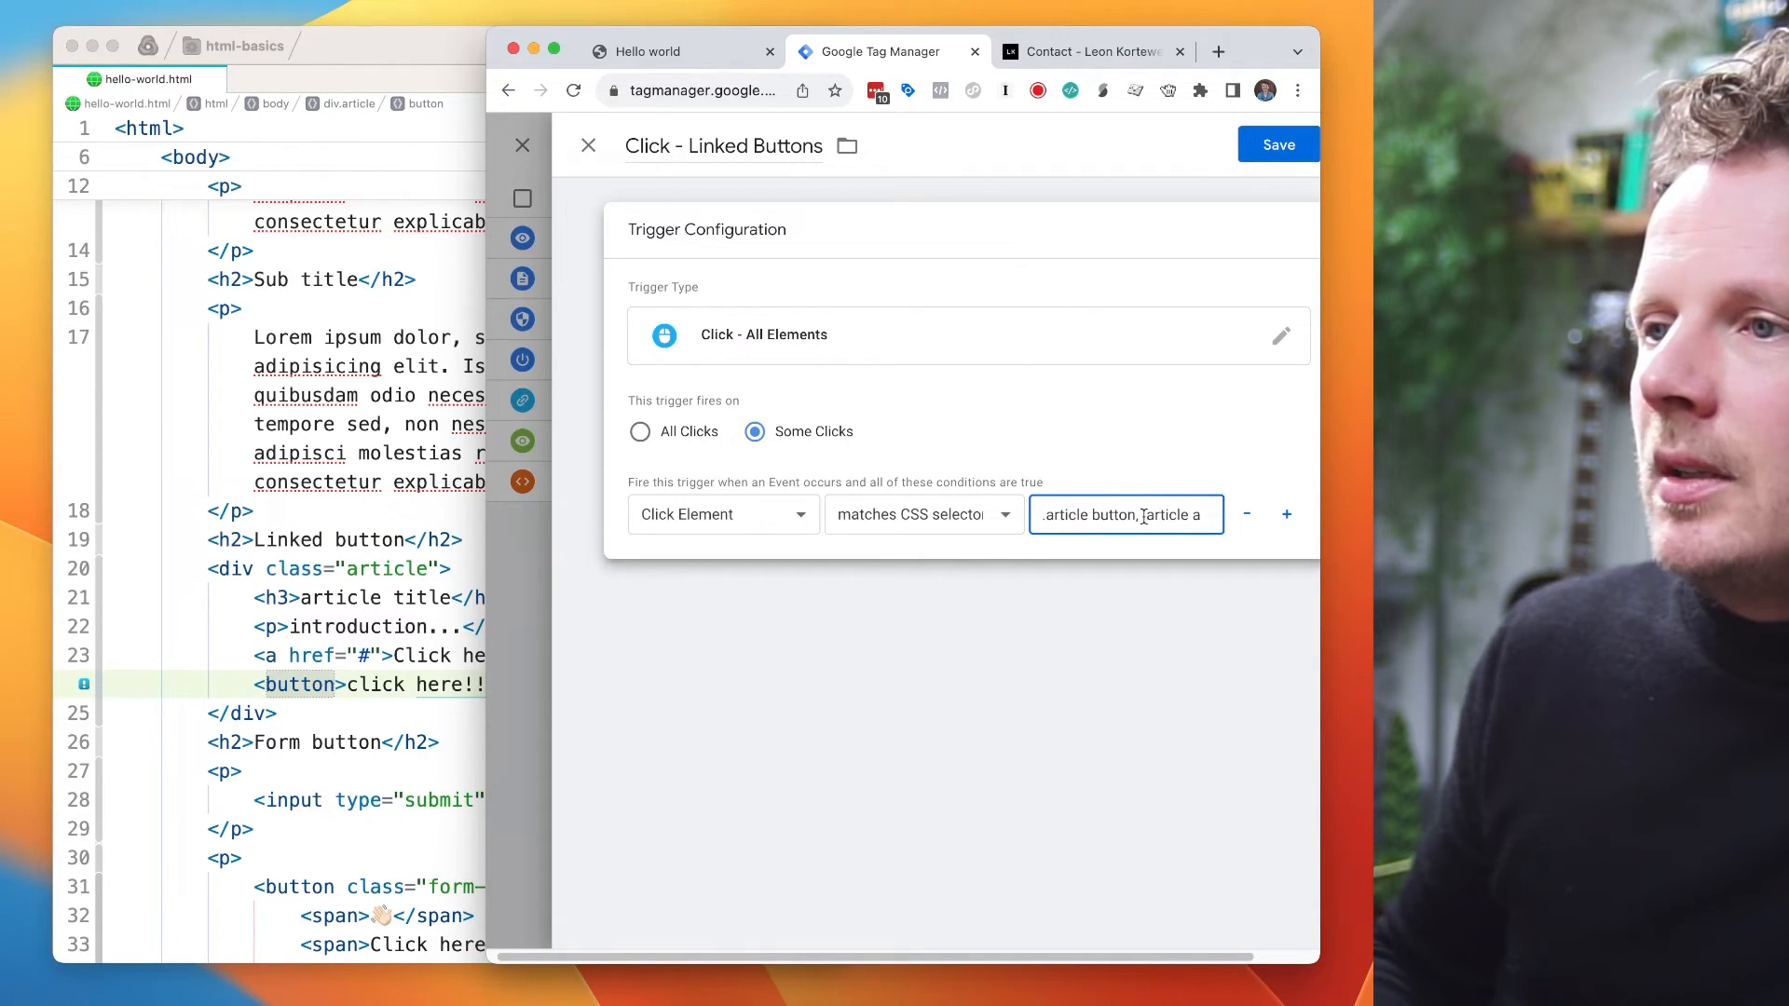
click(1115, 562)
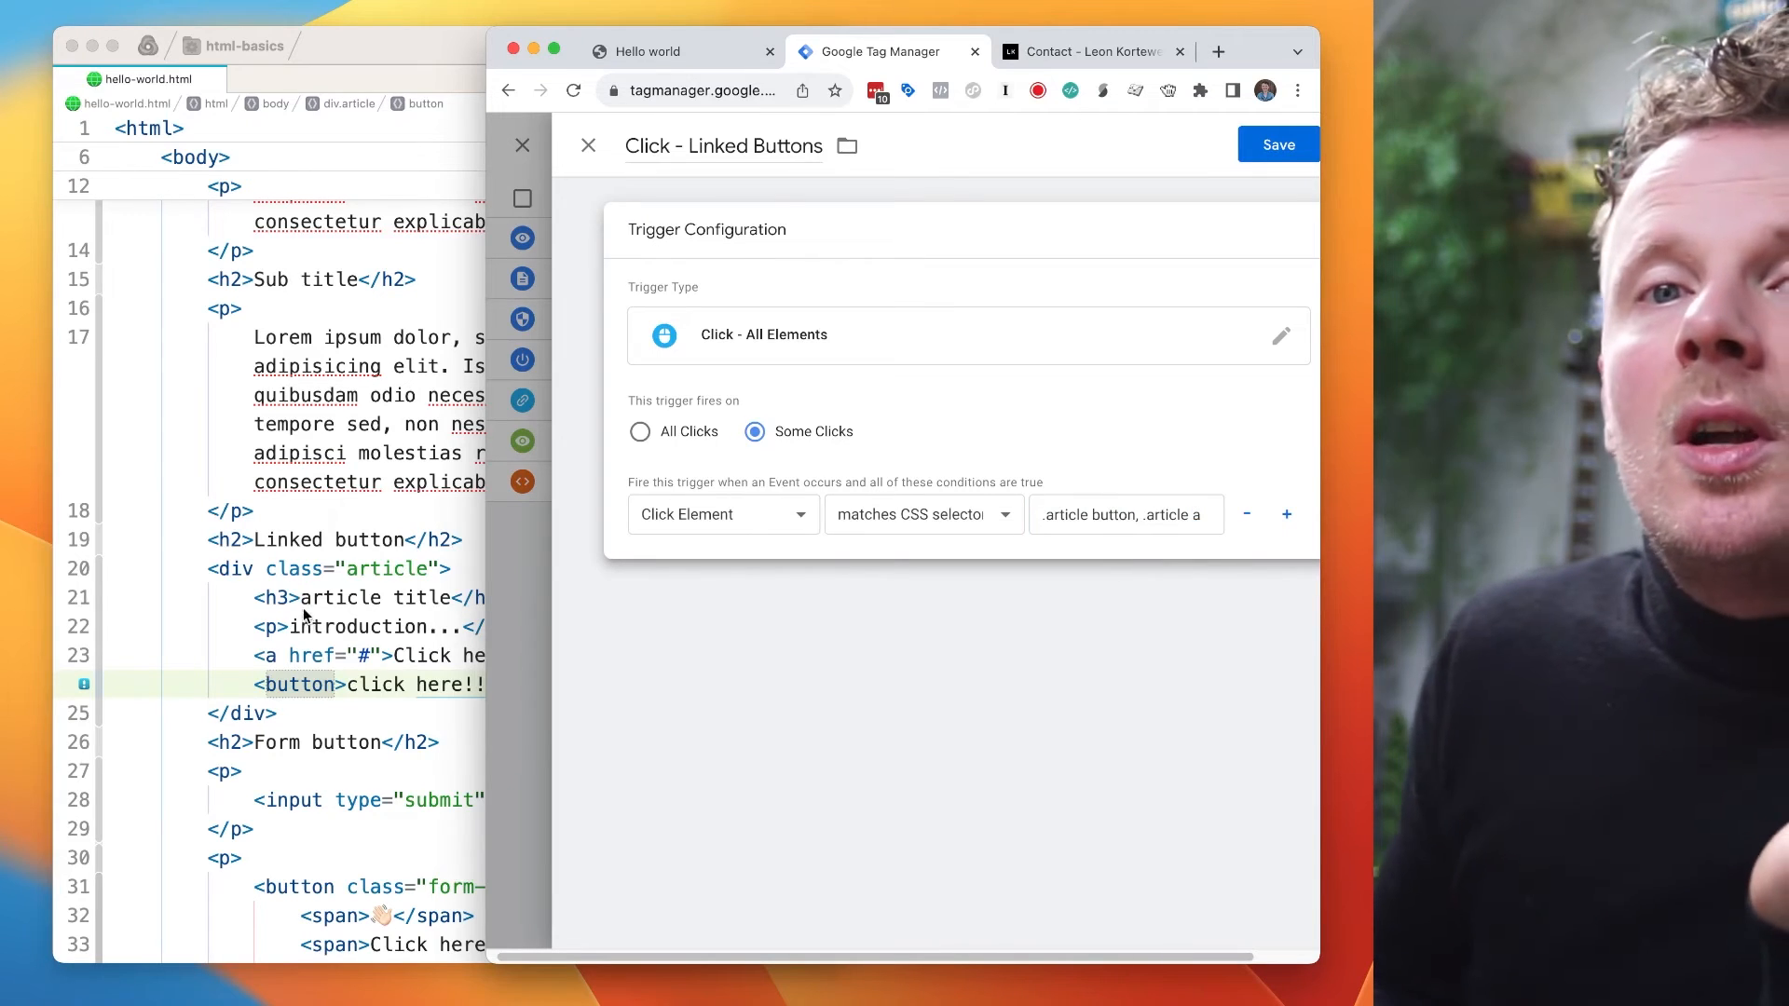
- Examine the Form button section of the HTML file, comparing the input element and its type attribute with the form-submit button
click(332, 655)
scroll(373, 605, down, 3)
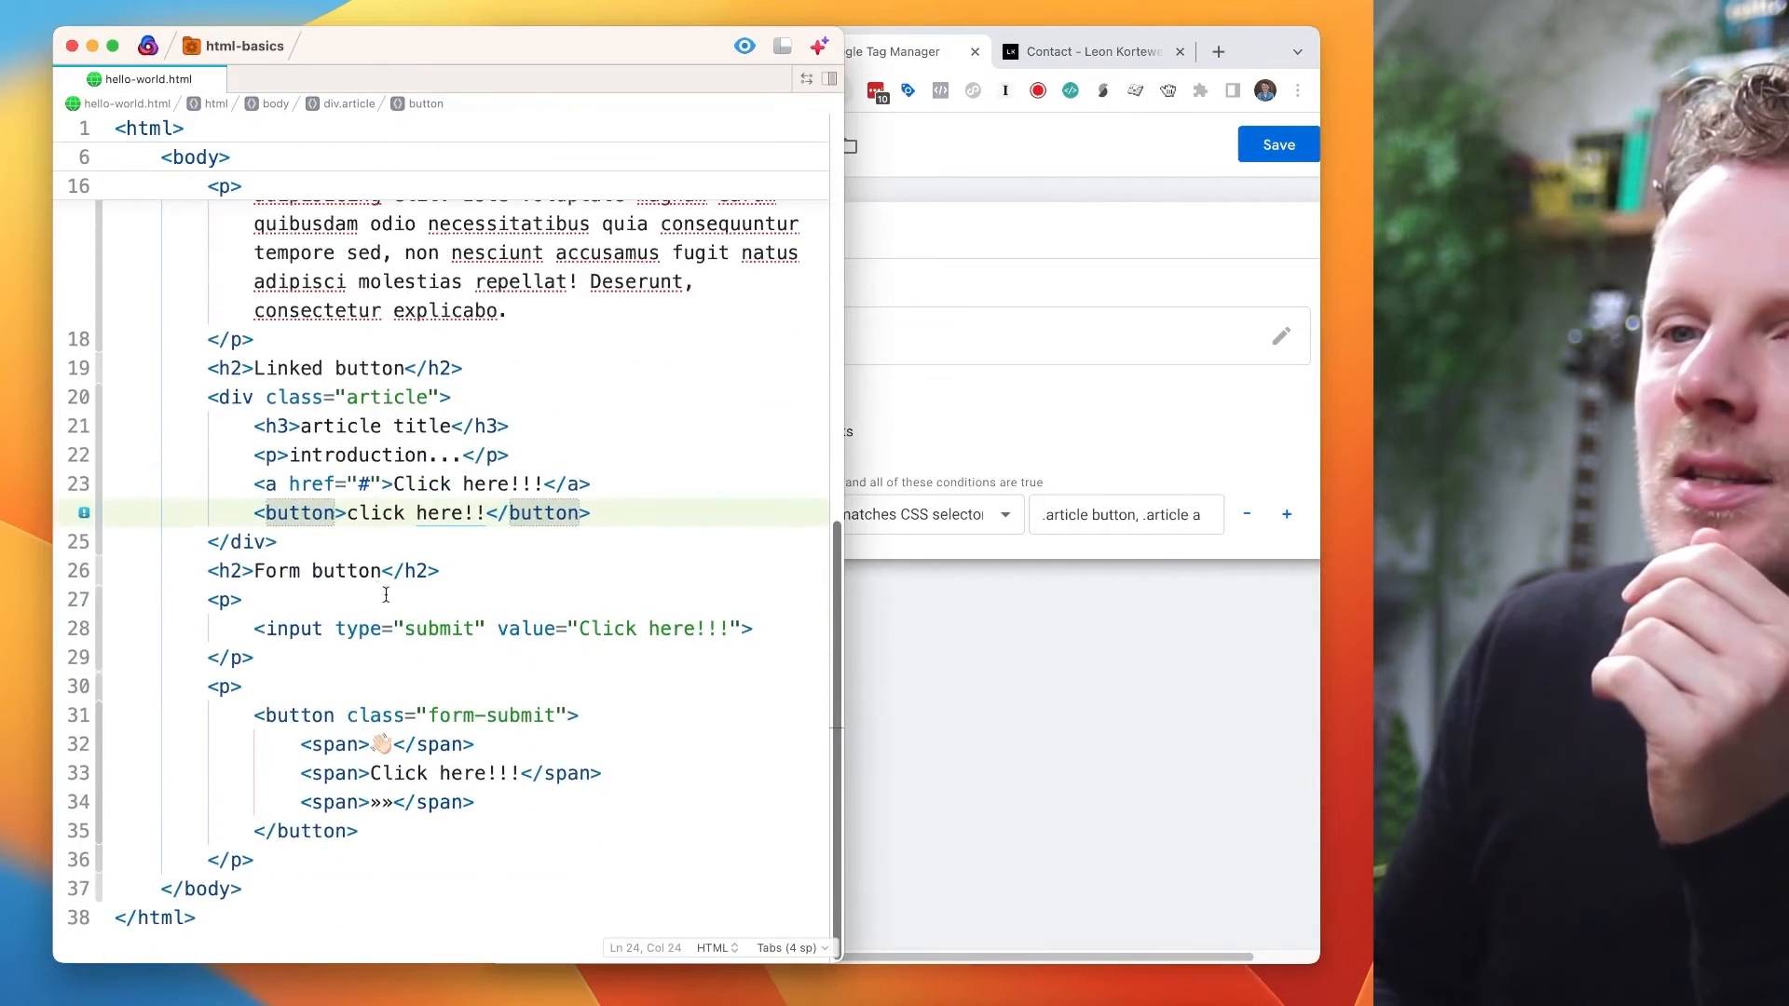
drag(254, 629, 759, 631)
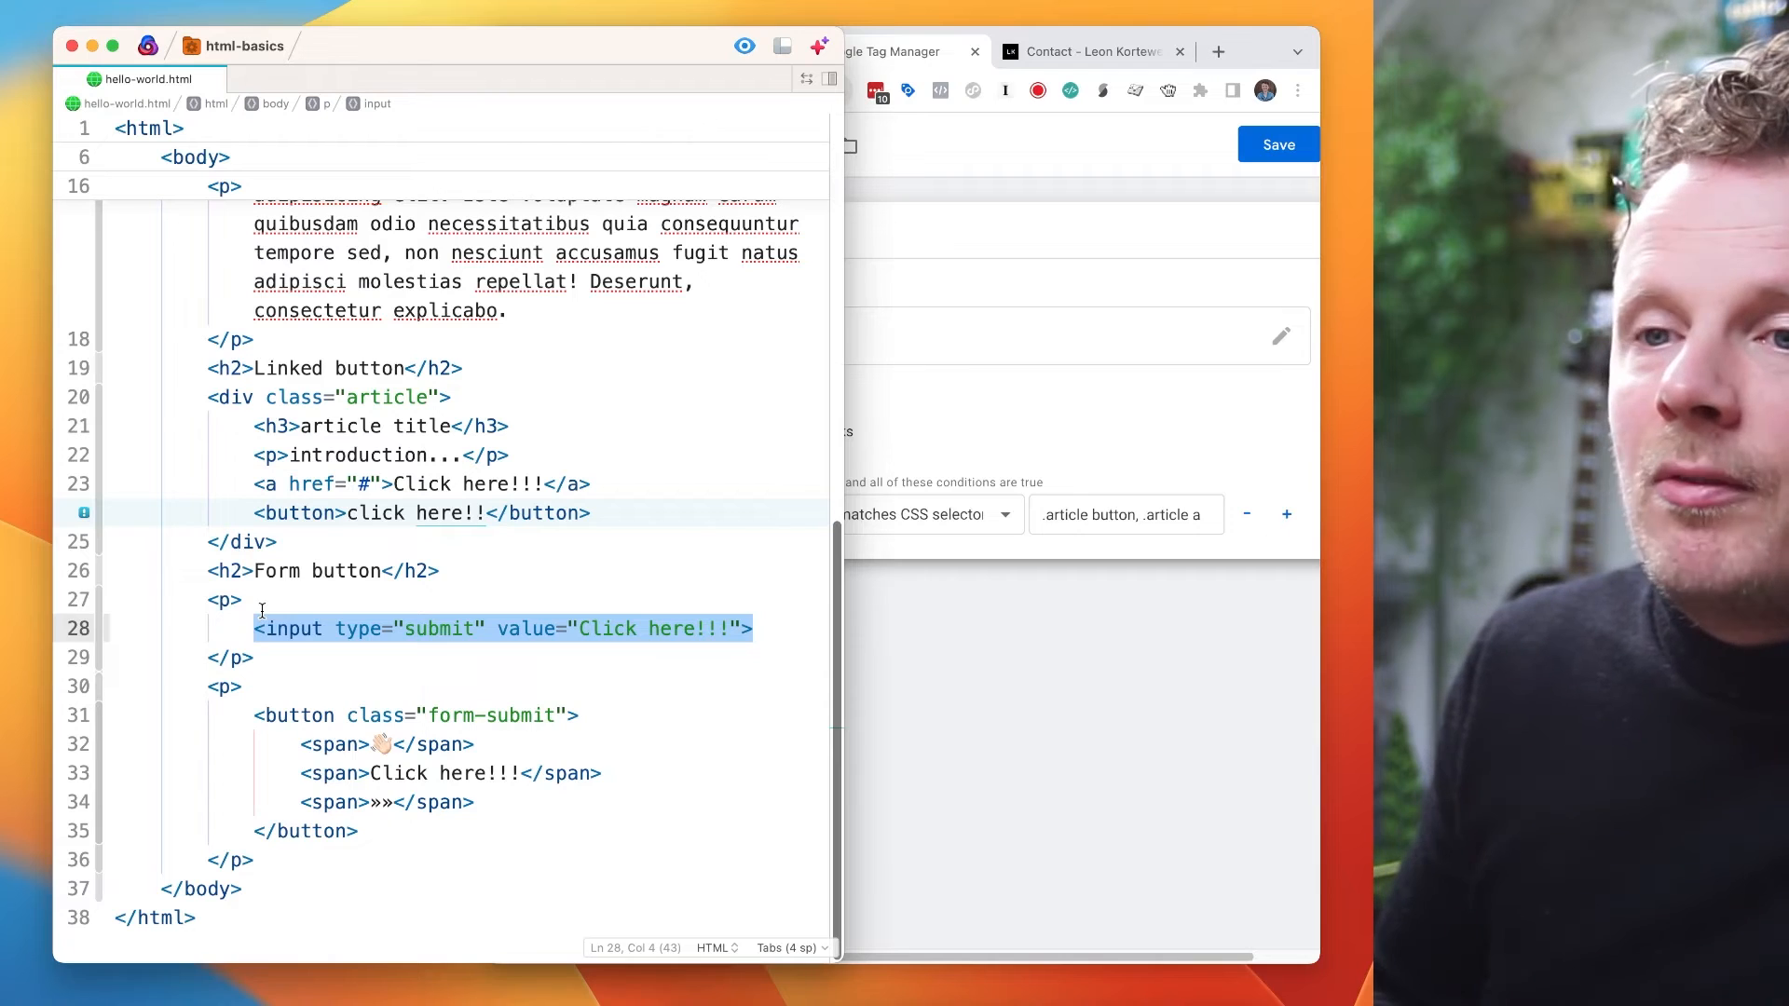
double_click(276, 713)
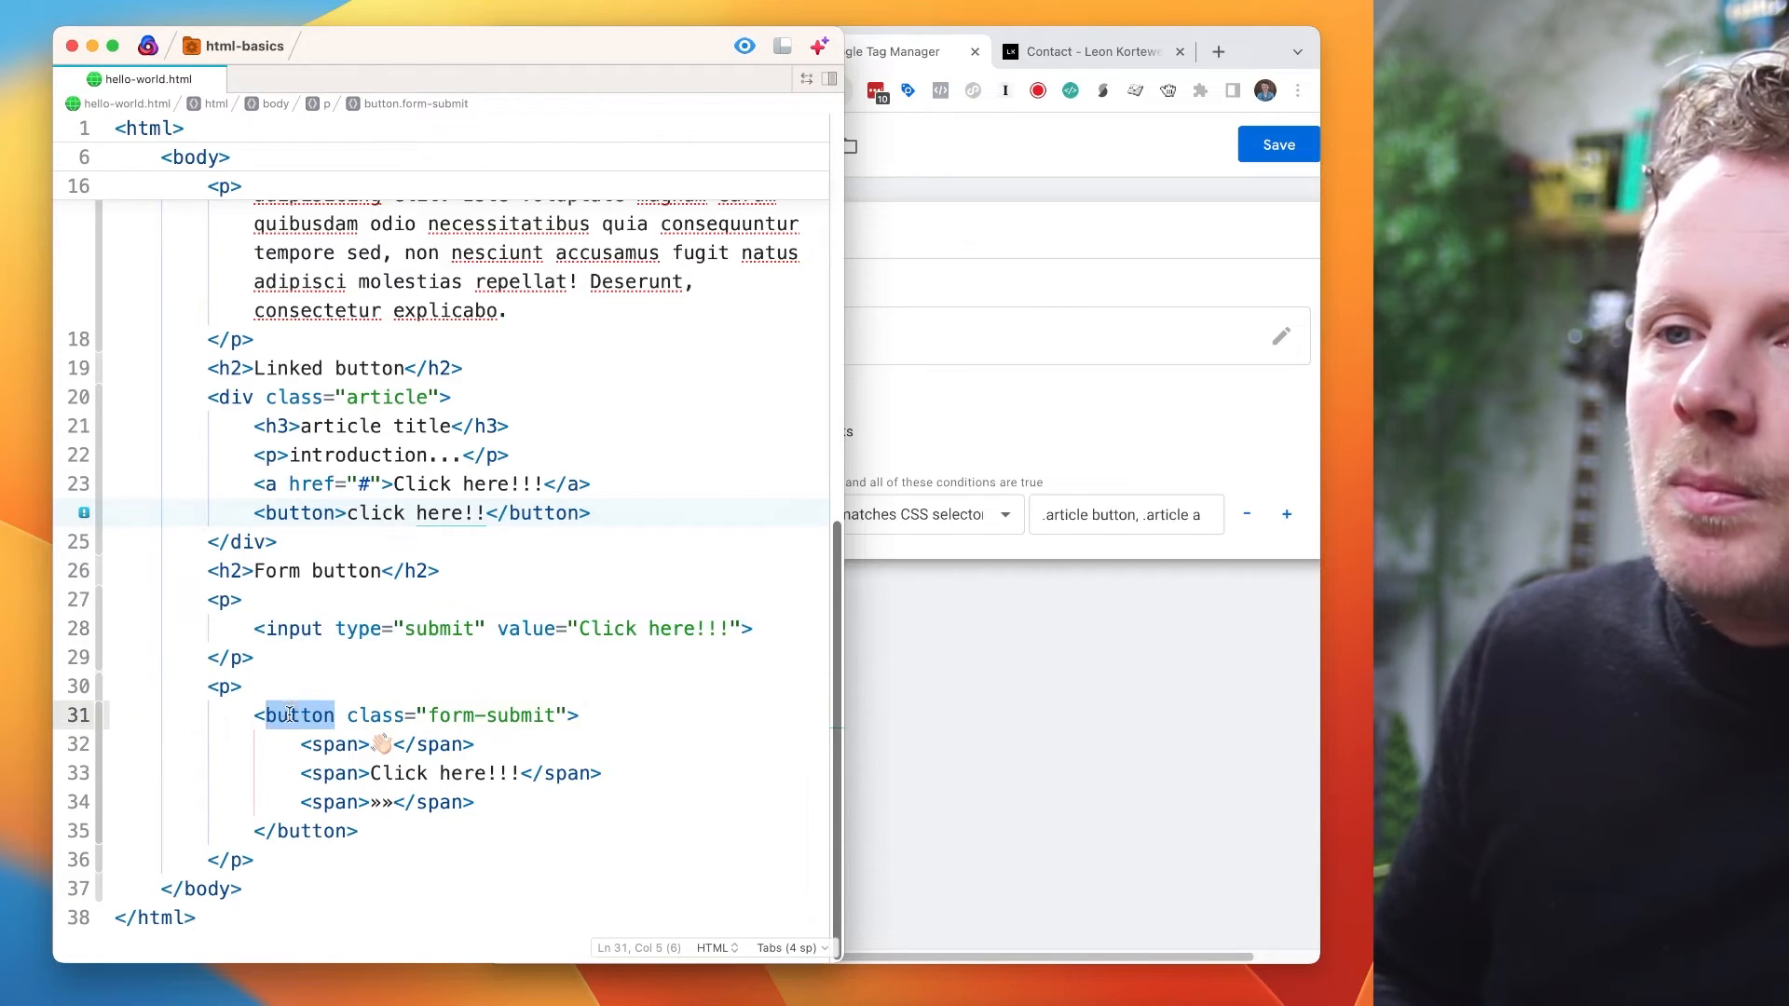
double_click(295, 629)
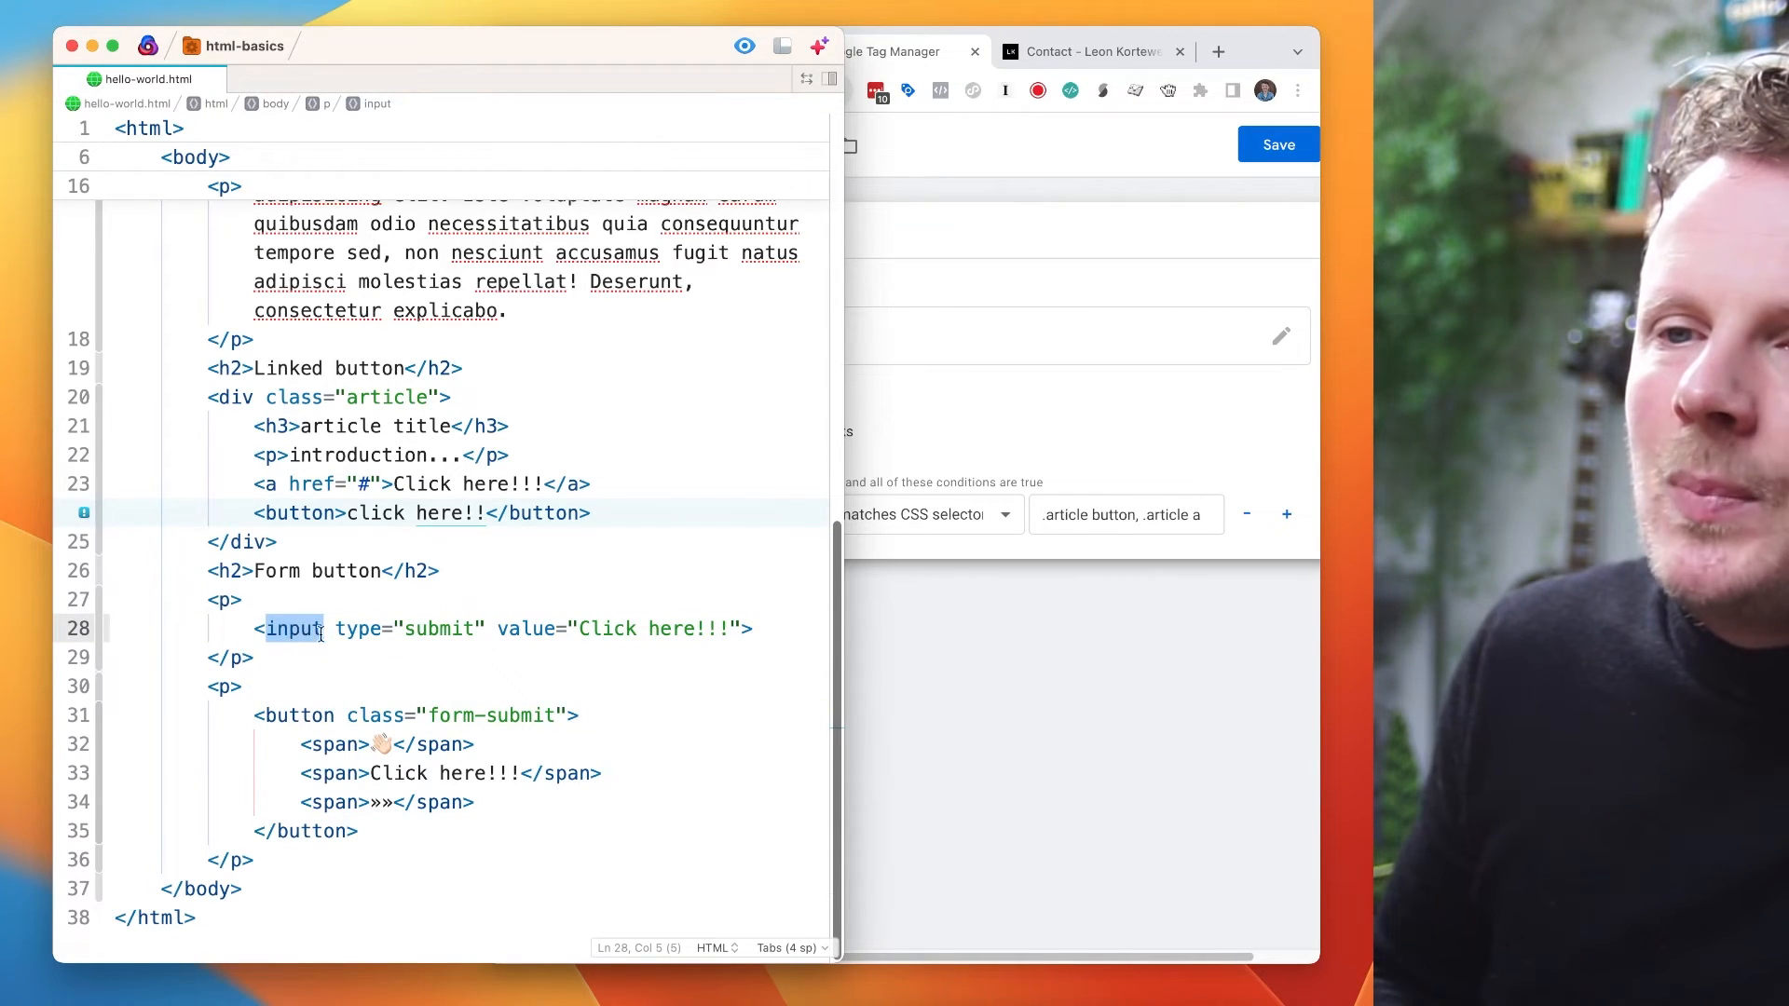
double_click(359, 629)
drag(359, 629, 468, 620)
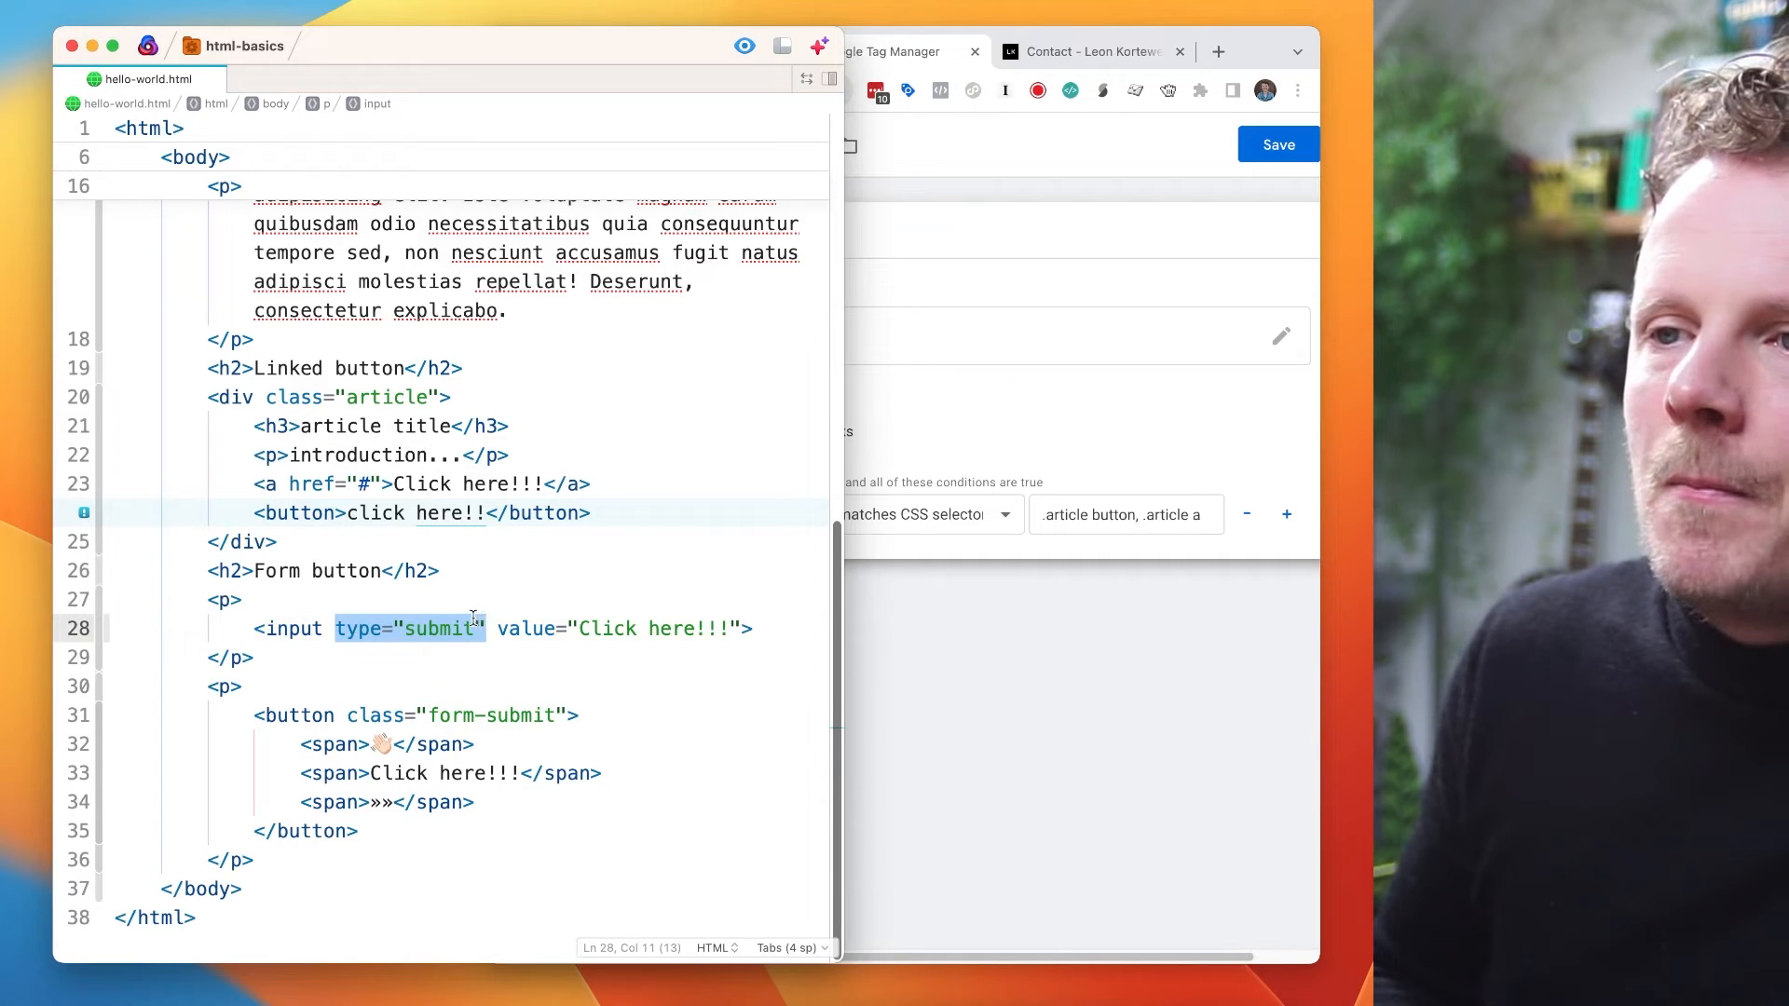
drag(755, 629, 256, 631)
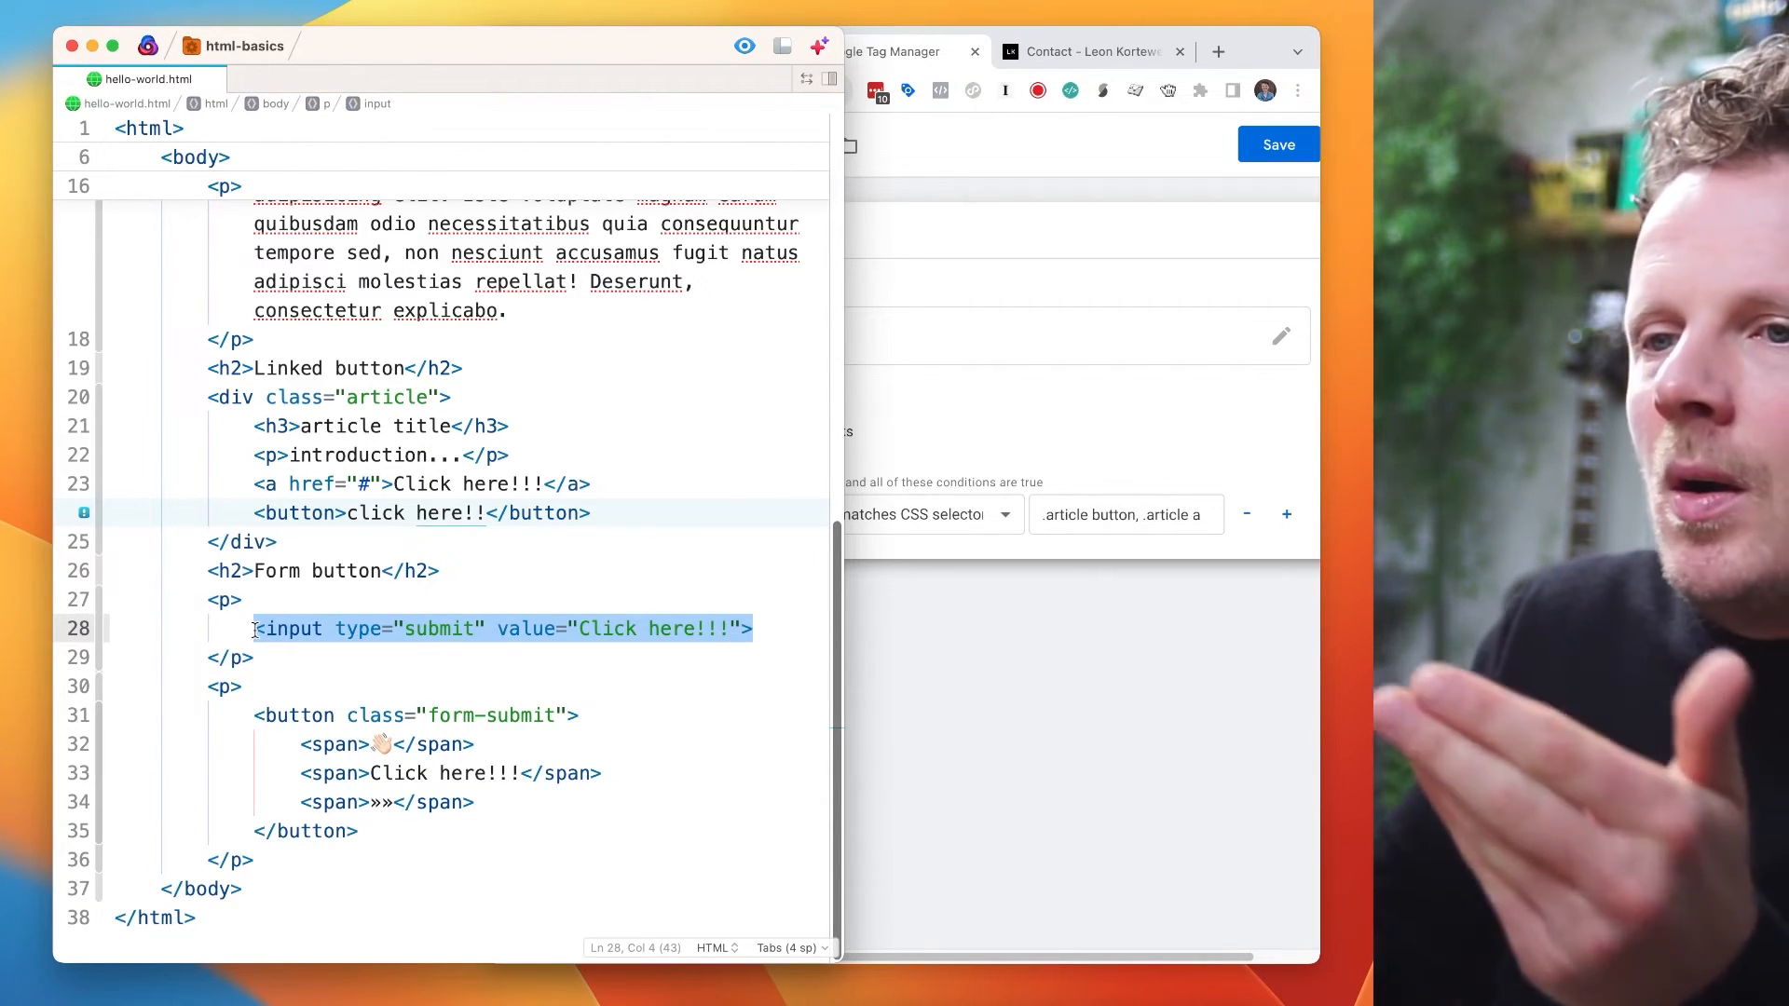
- Copy the tag name input from the submit element in the HTML file
double_click(268, 629)
key(super+c)
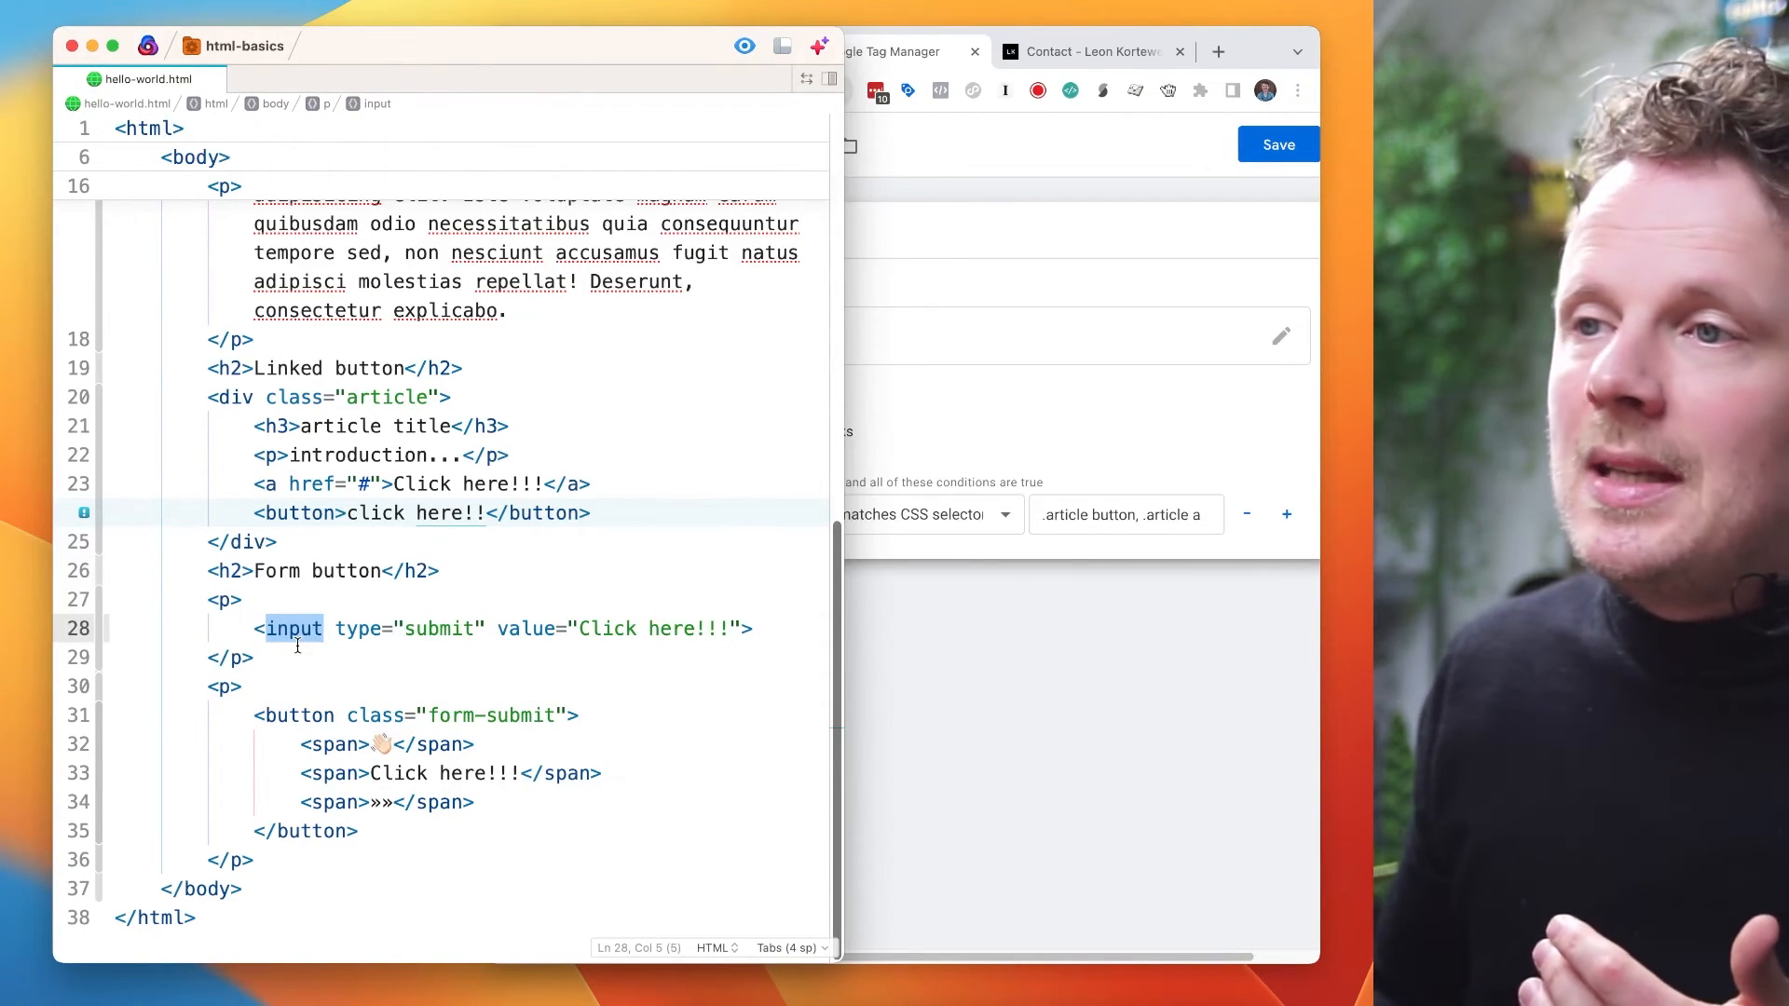
click(950, 452)
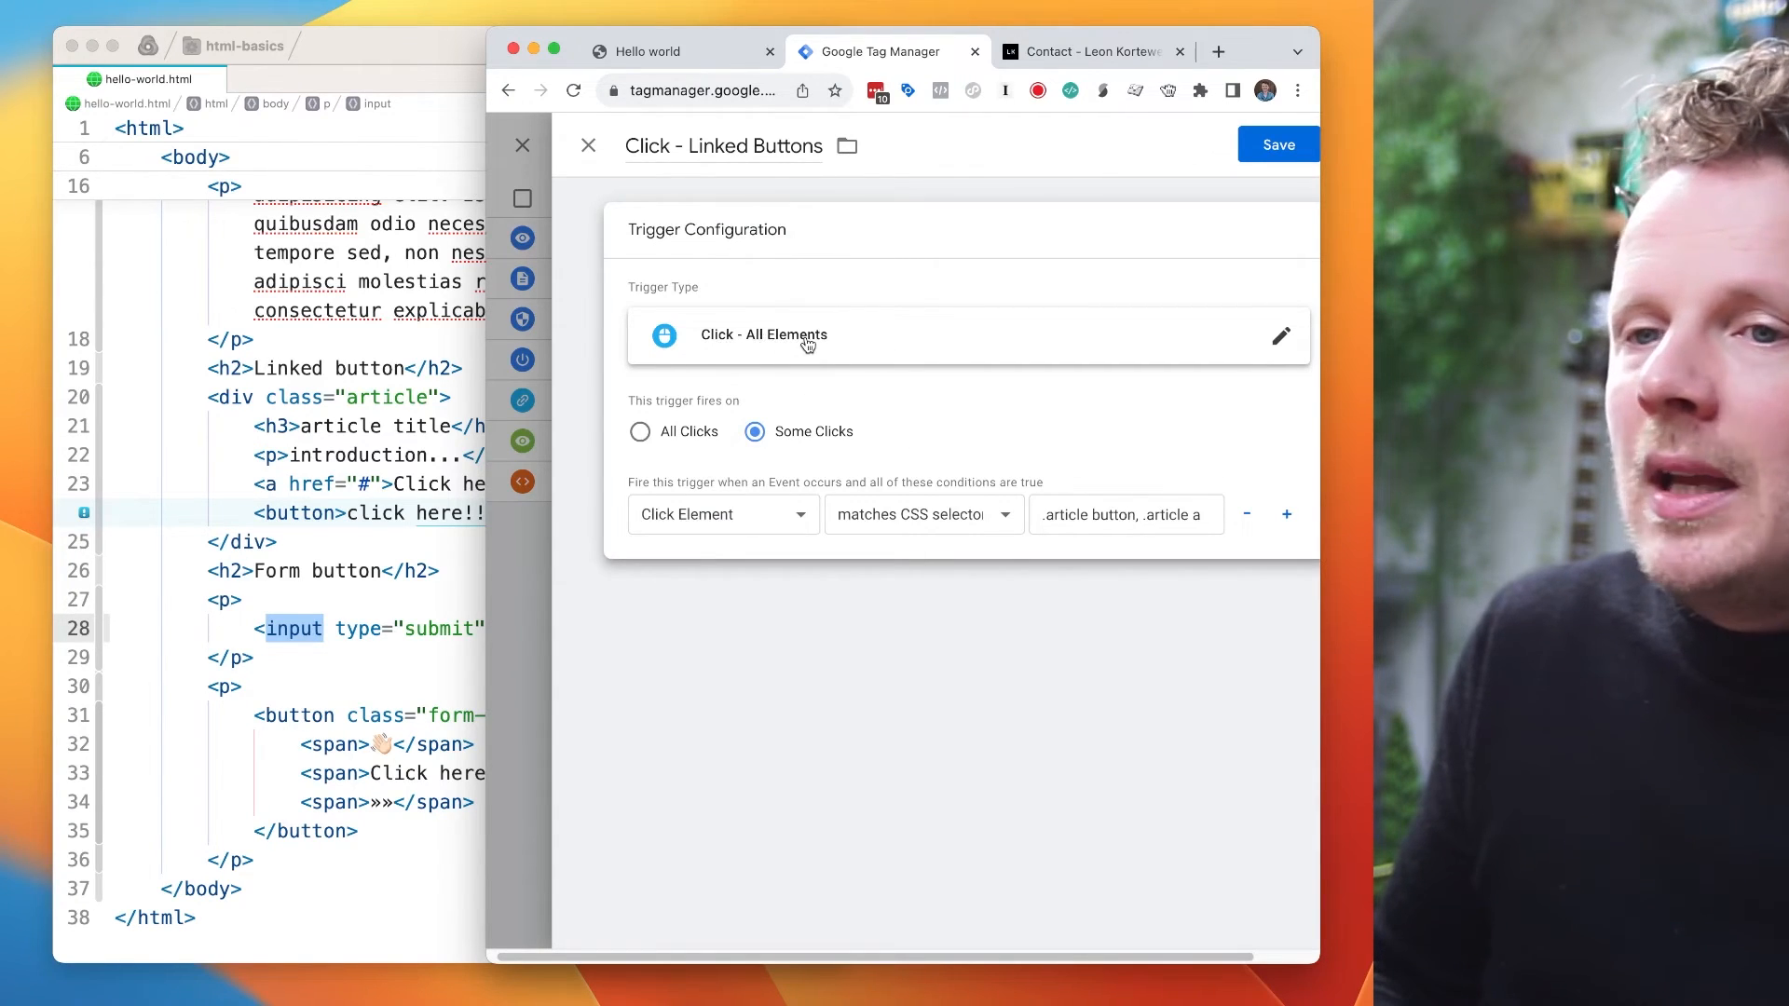
click(313, 597)
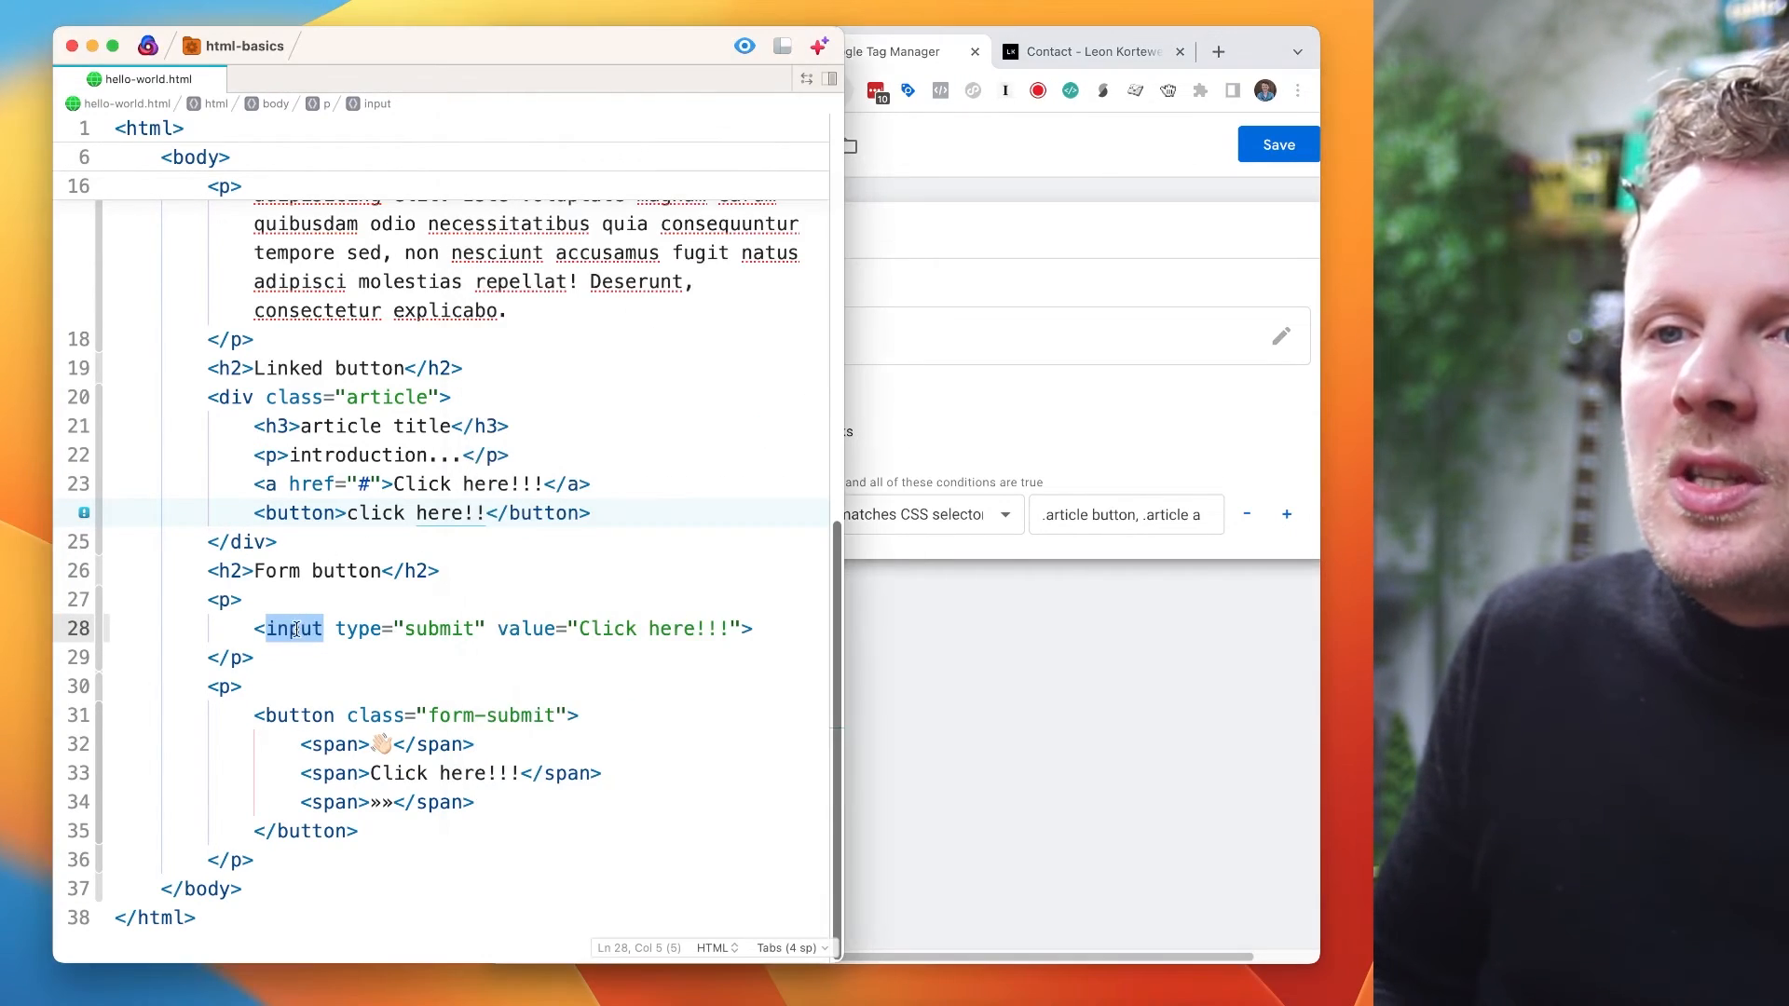
- Review the available trigger types for the Linked Buttons trigger and keep the All Elements click type
click(974, 414)
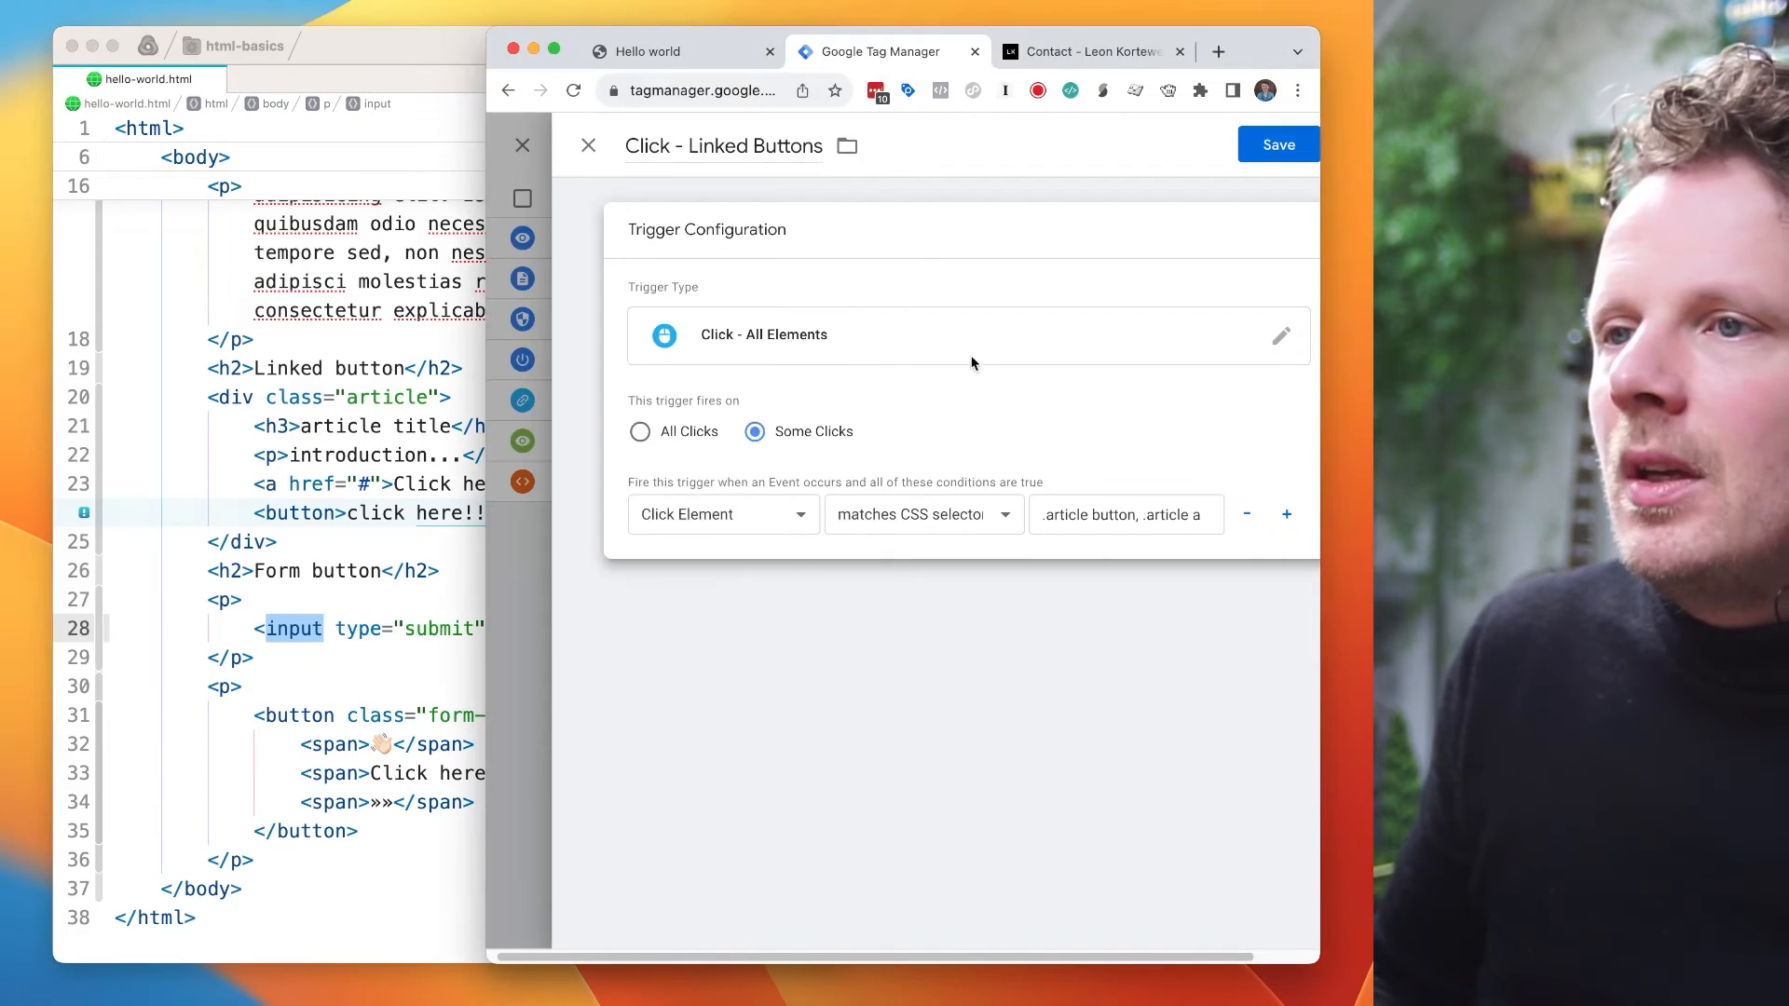
click(972, 352)
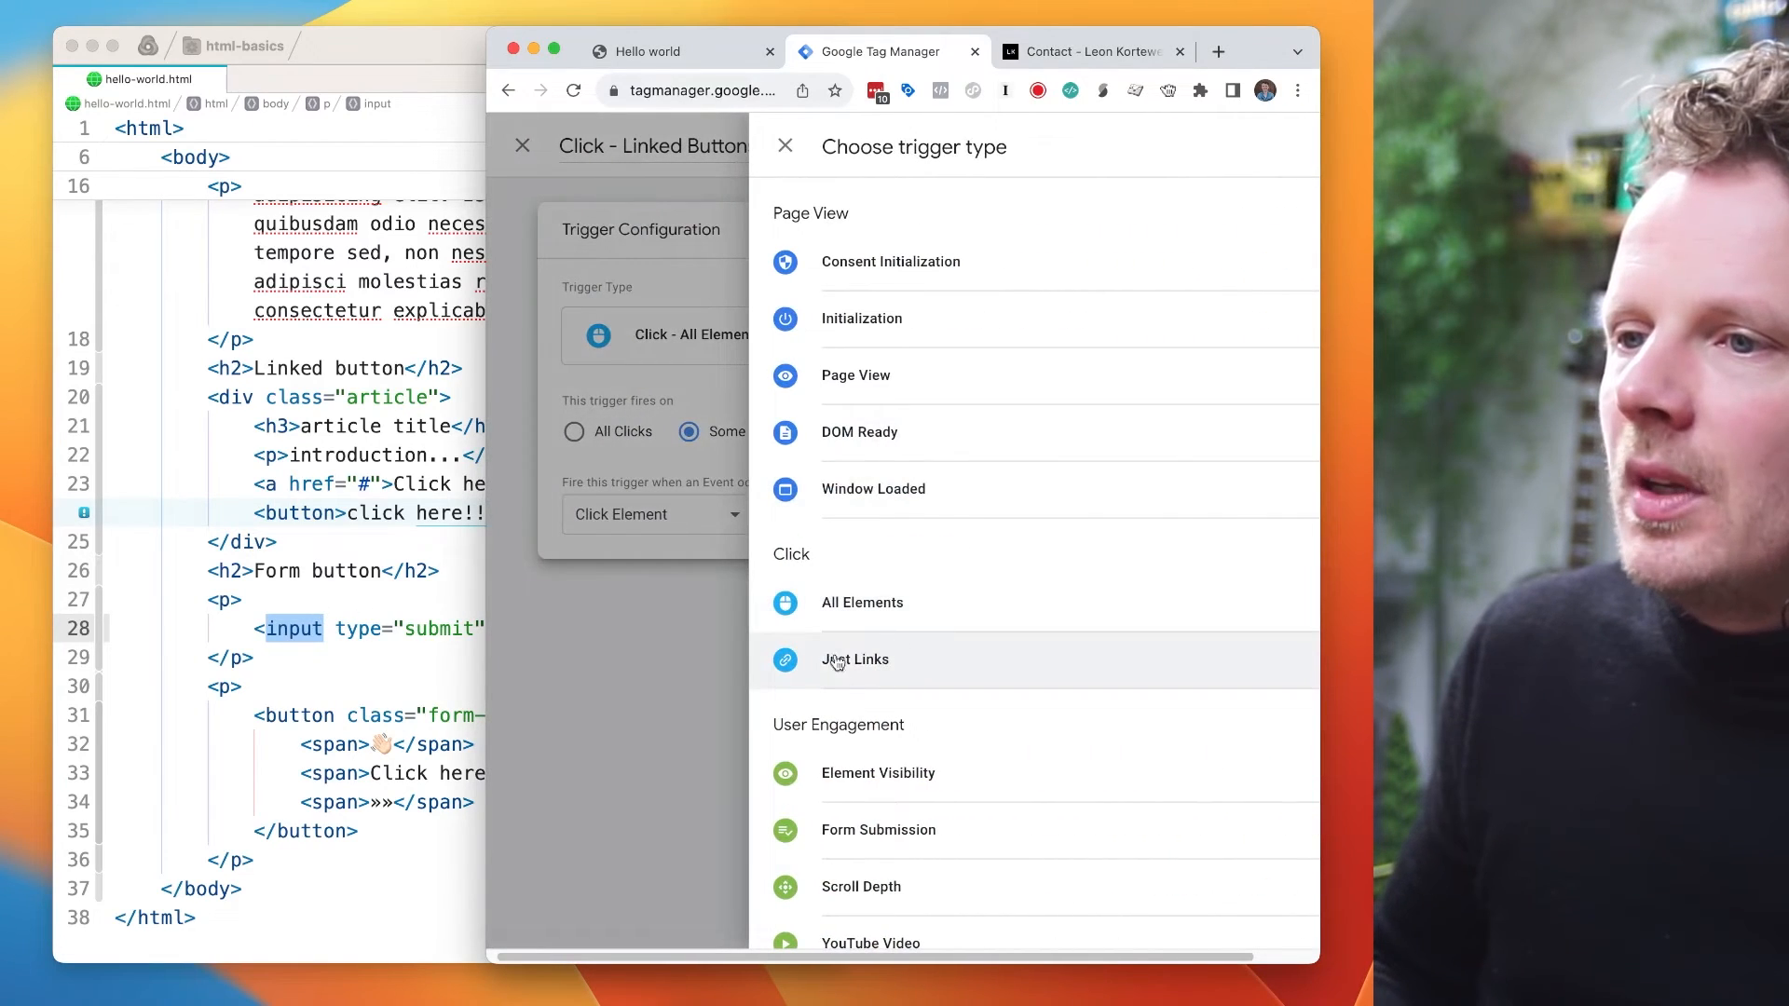
click(645, 622)
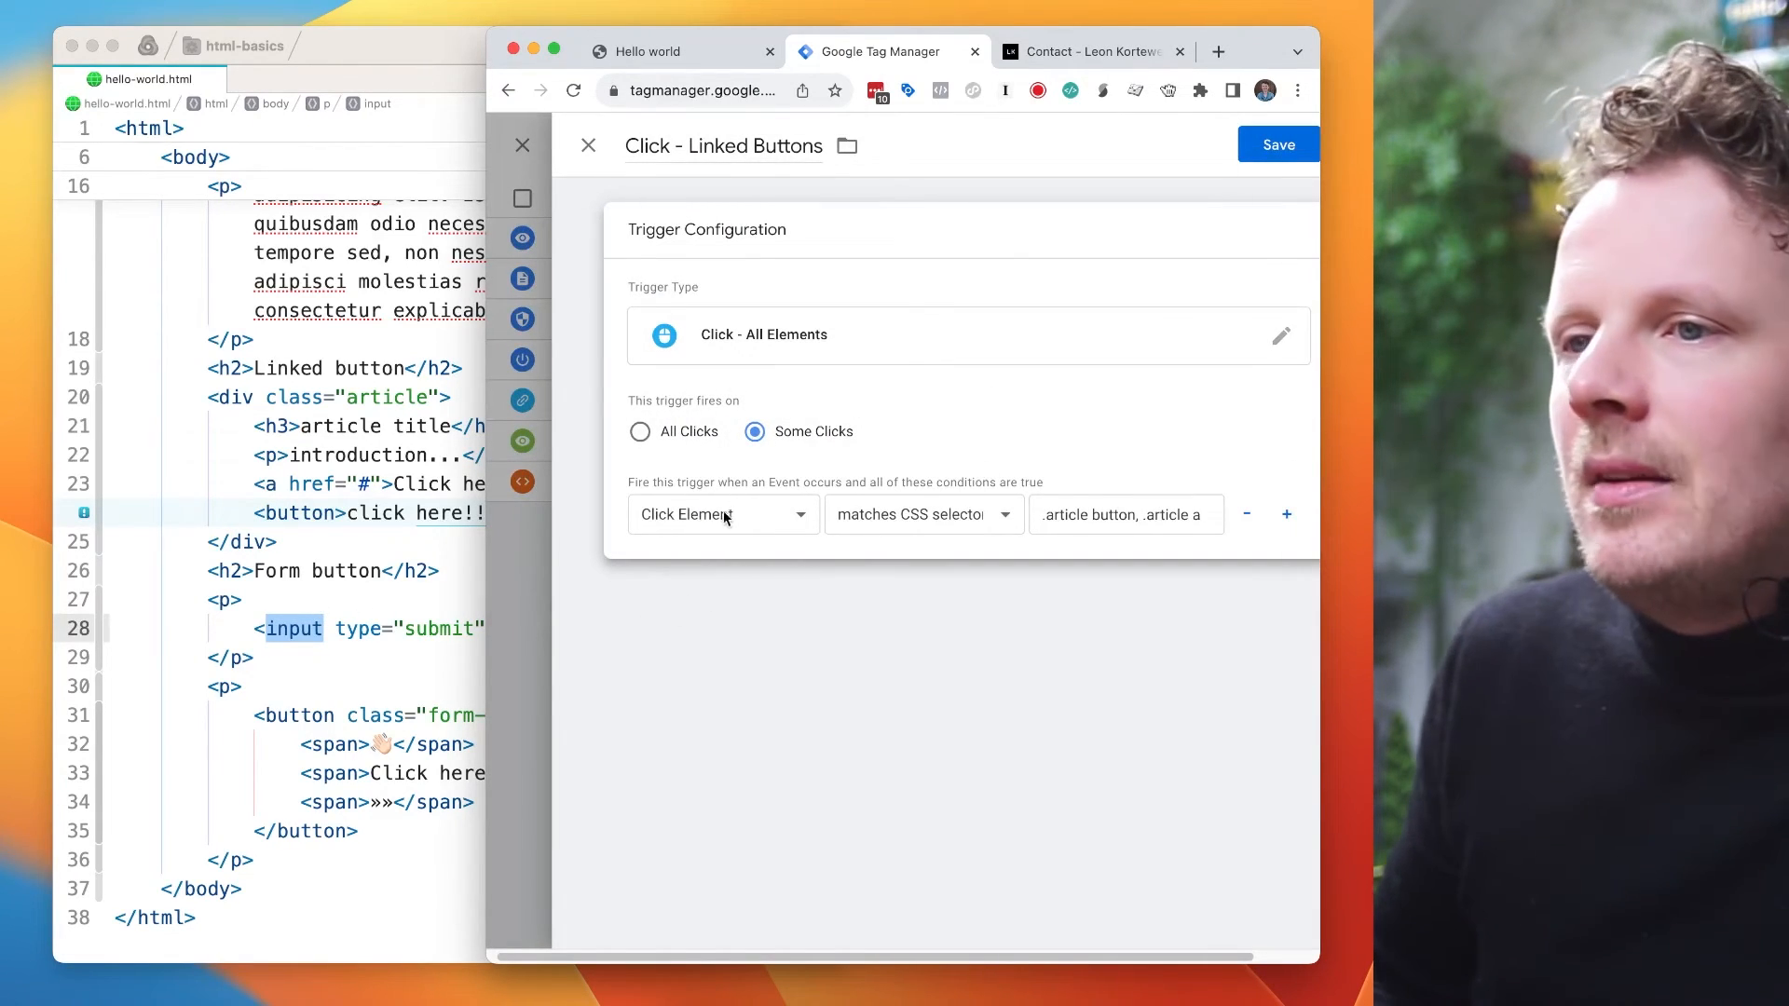
- Replace the Linked Buttons trigger's CSS selector value with the copied tag name input
triple_click(1064, 517)
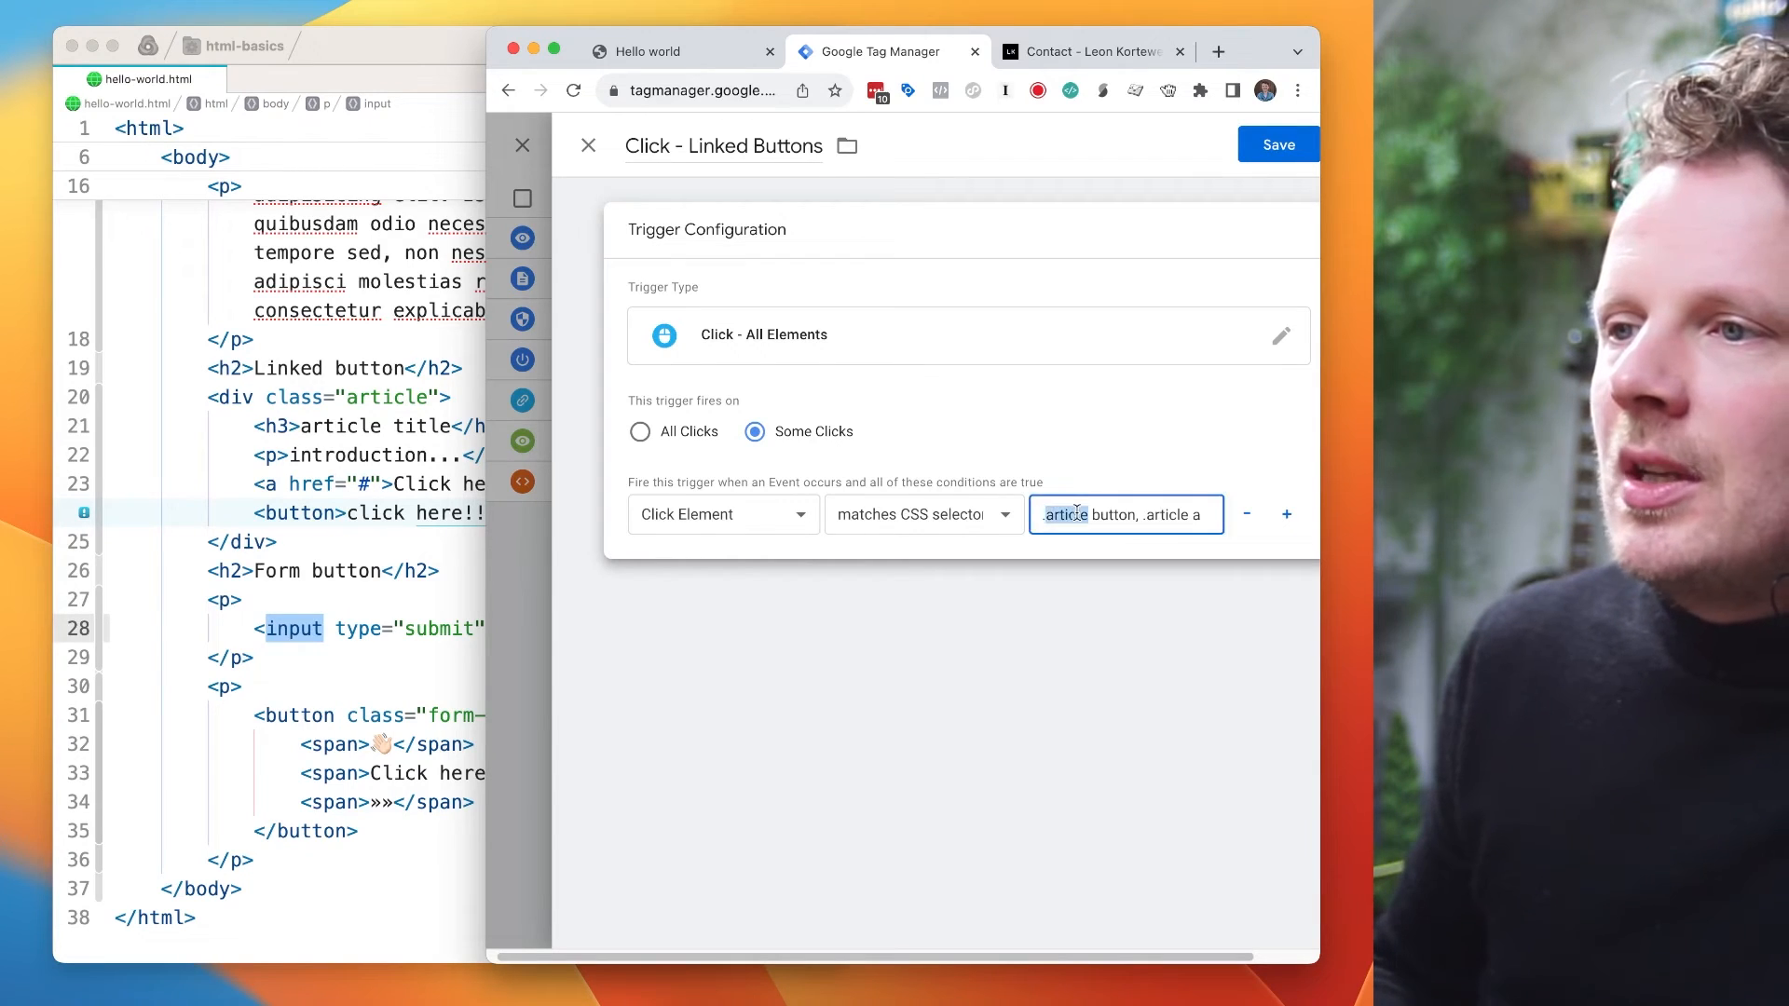
key(BackSpace)
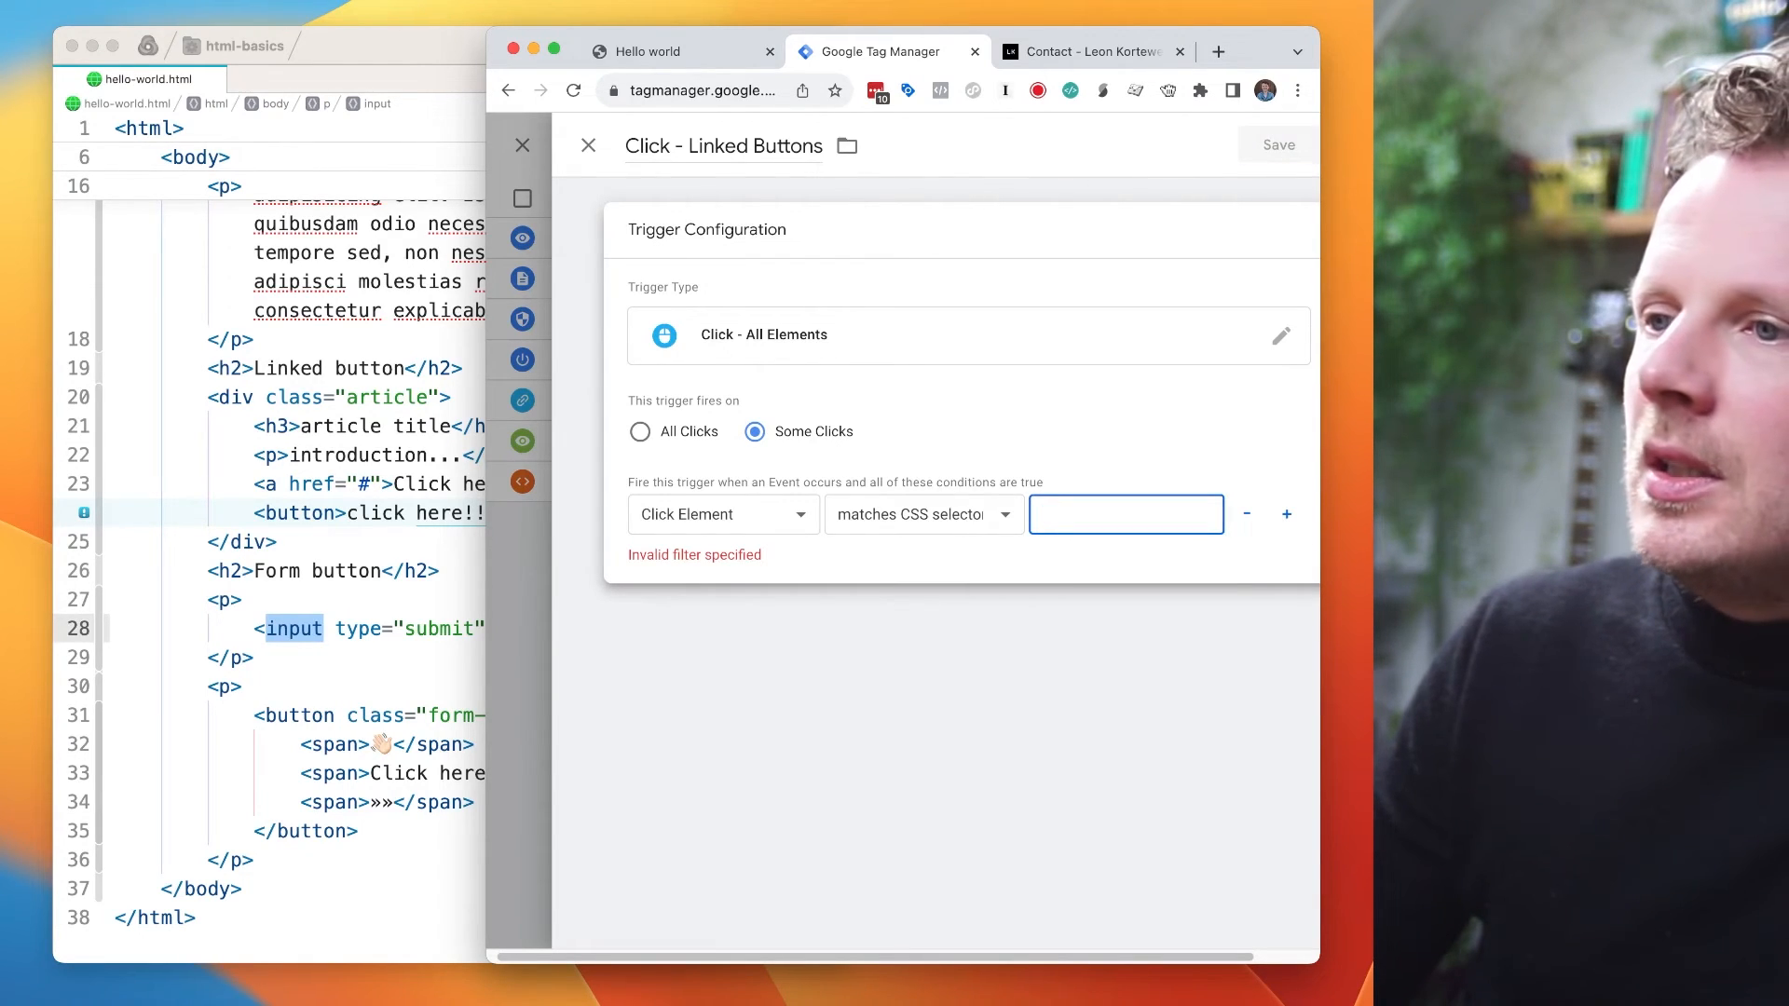
click(302, 606)
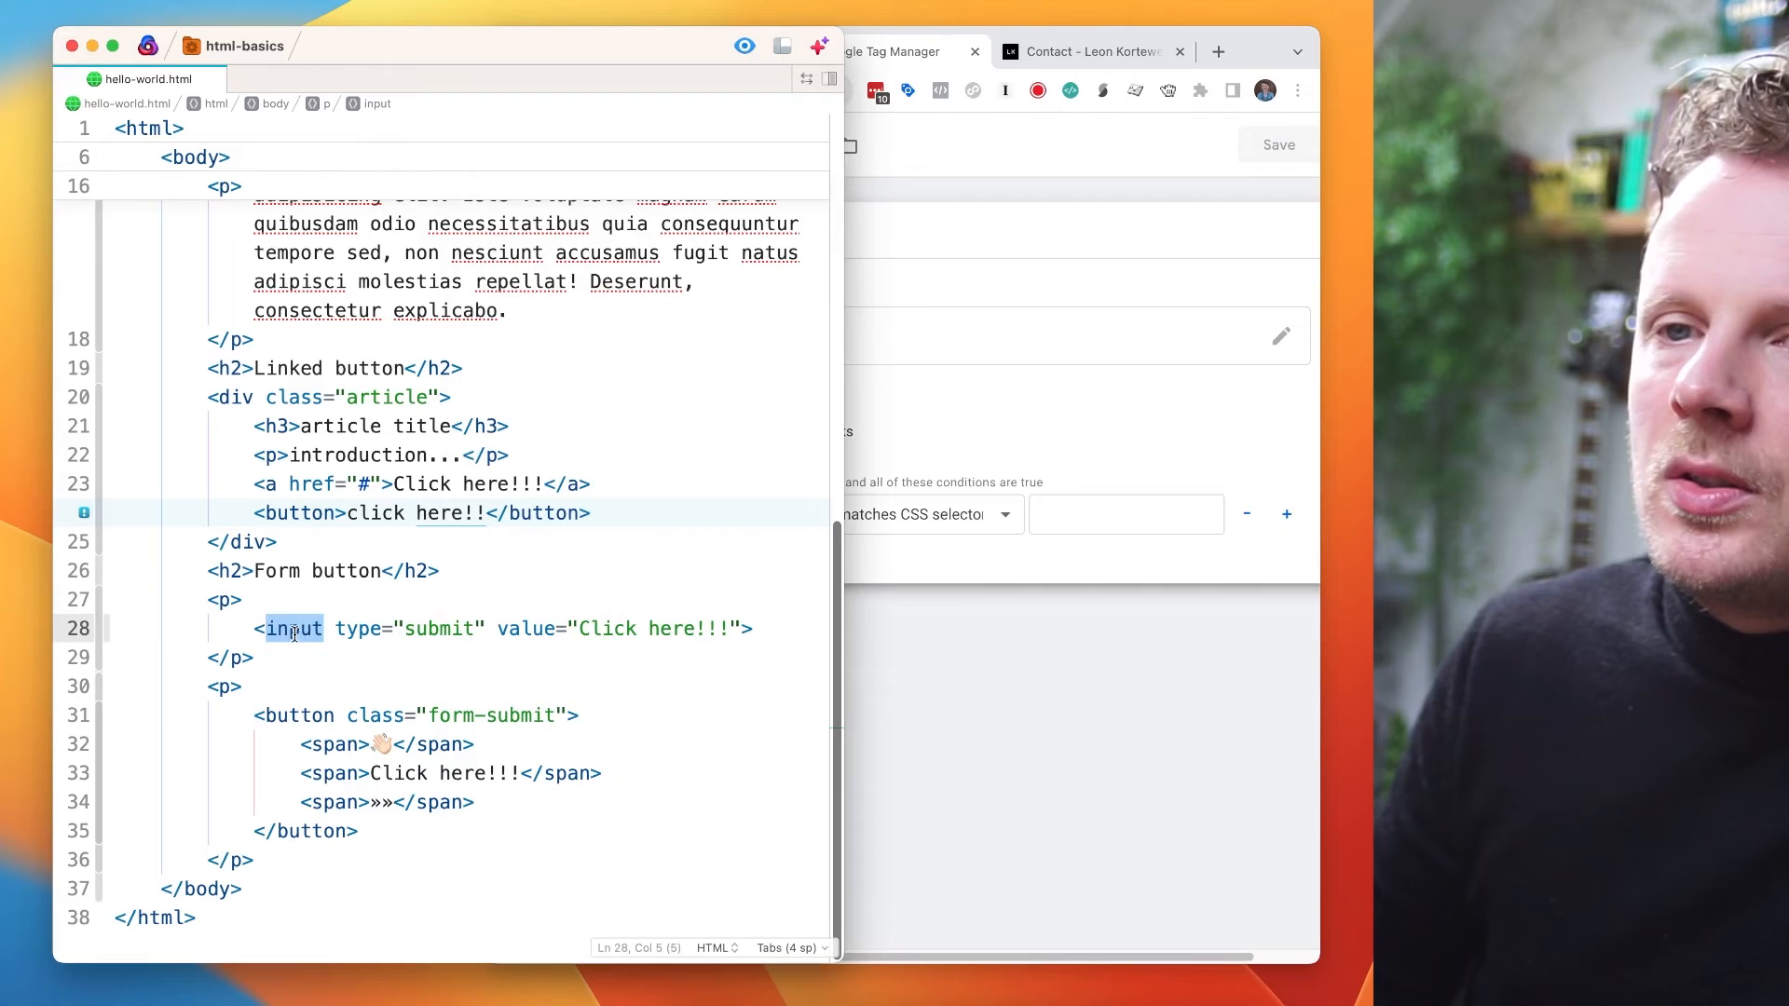
click(1076, 530)
key(super+v)
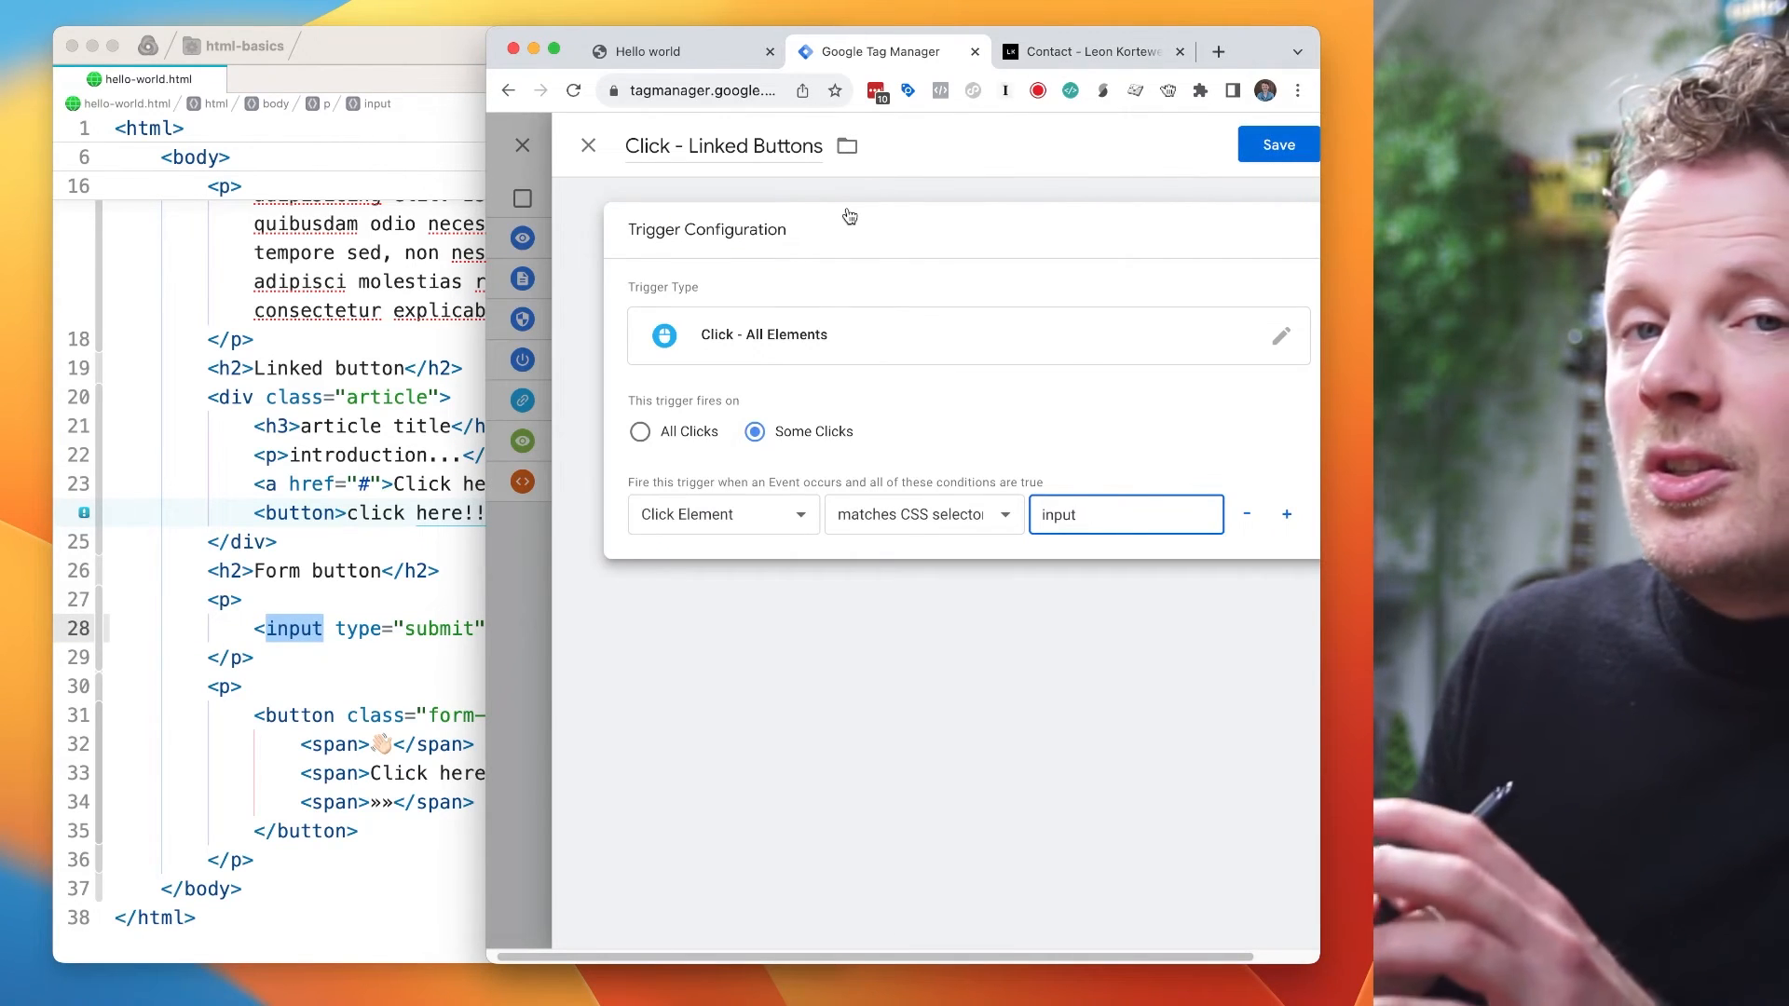
- Examine the contact page's form, from the name, e-mail, phone and question input fields down to the Versturen submit button
click(1088, 51)
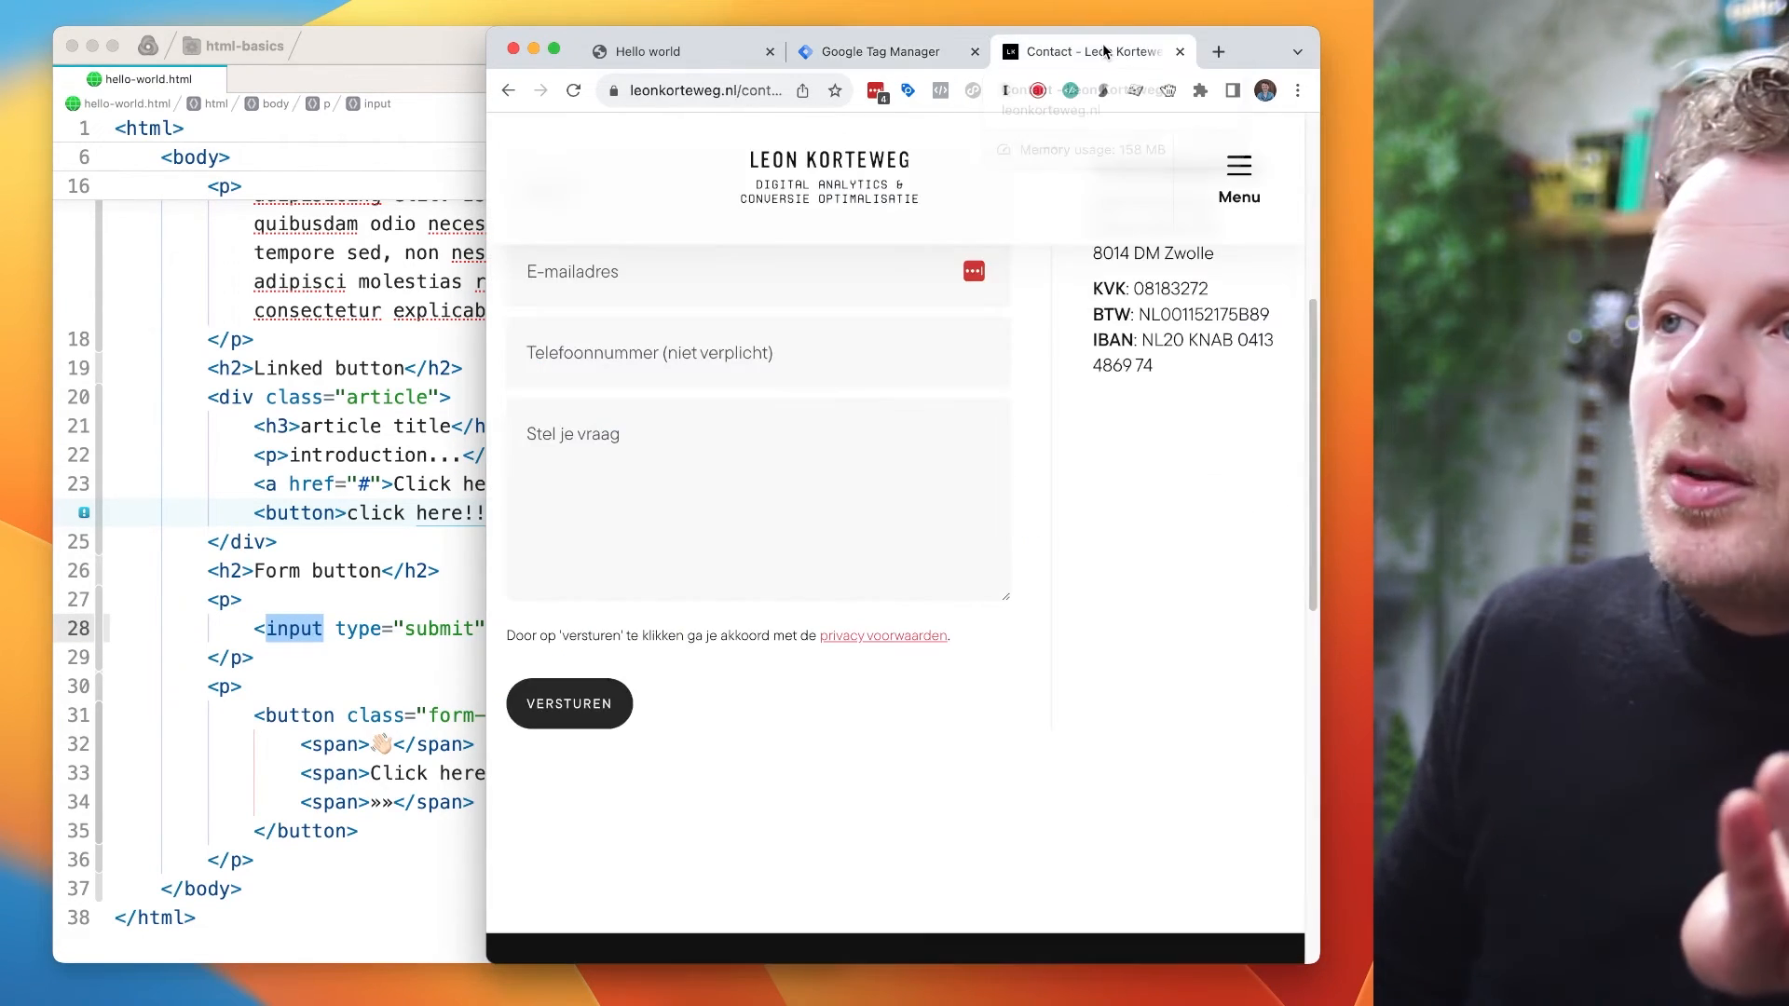
scroll(867, 466, up, 5)
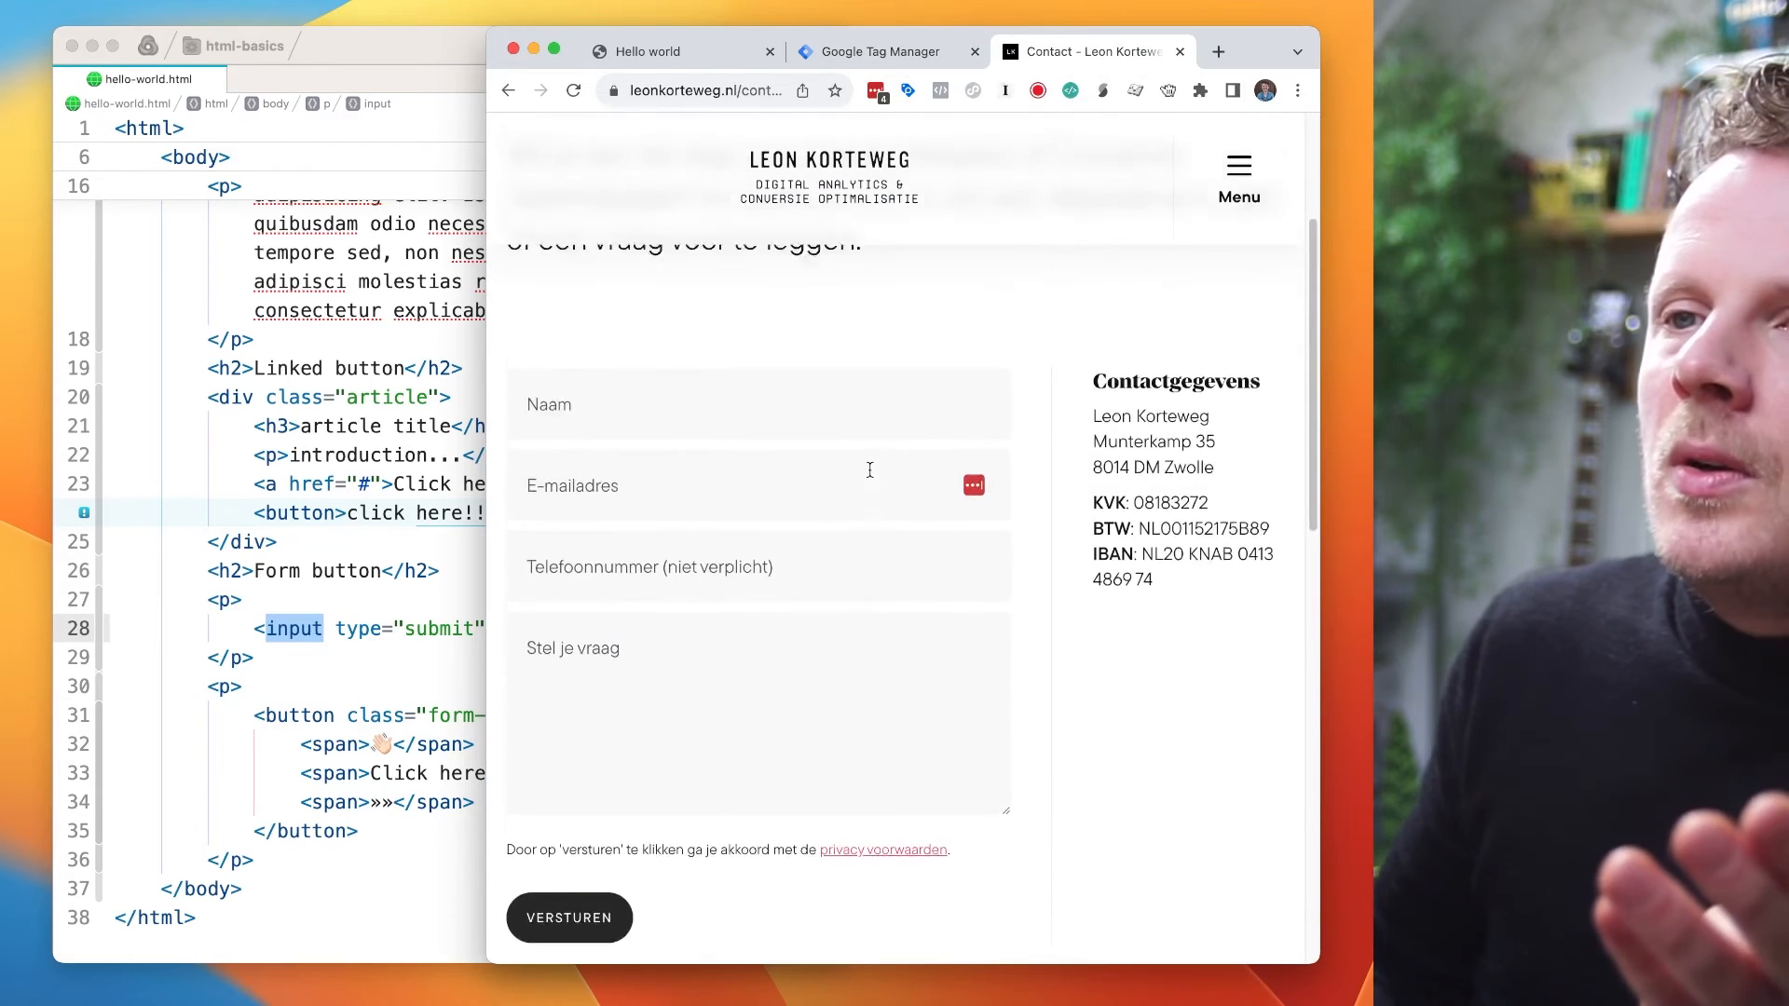
click(690, 524)
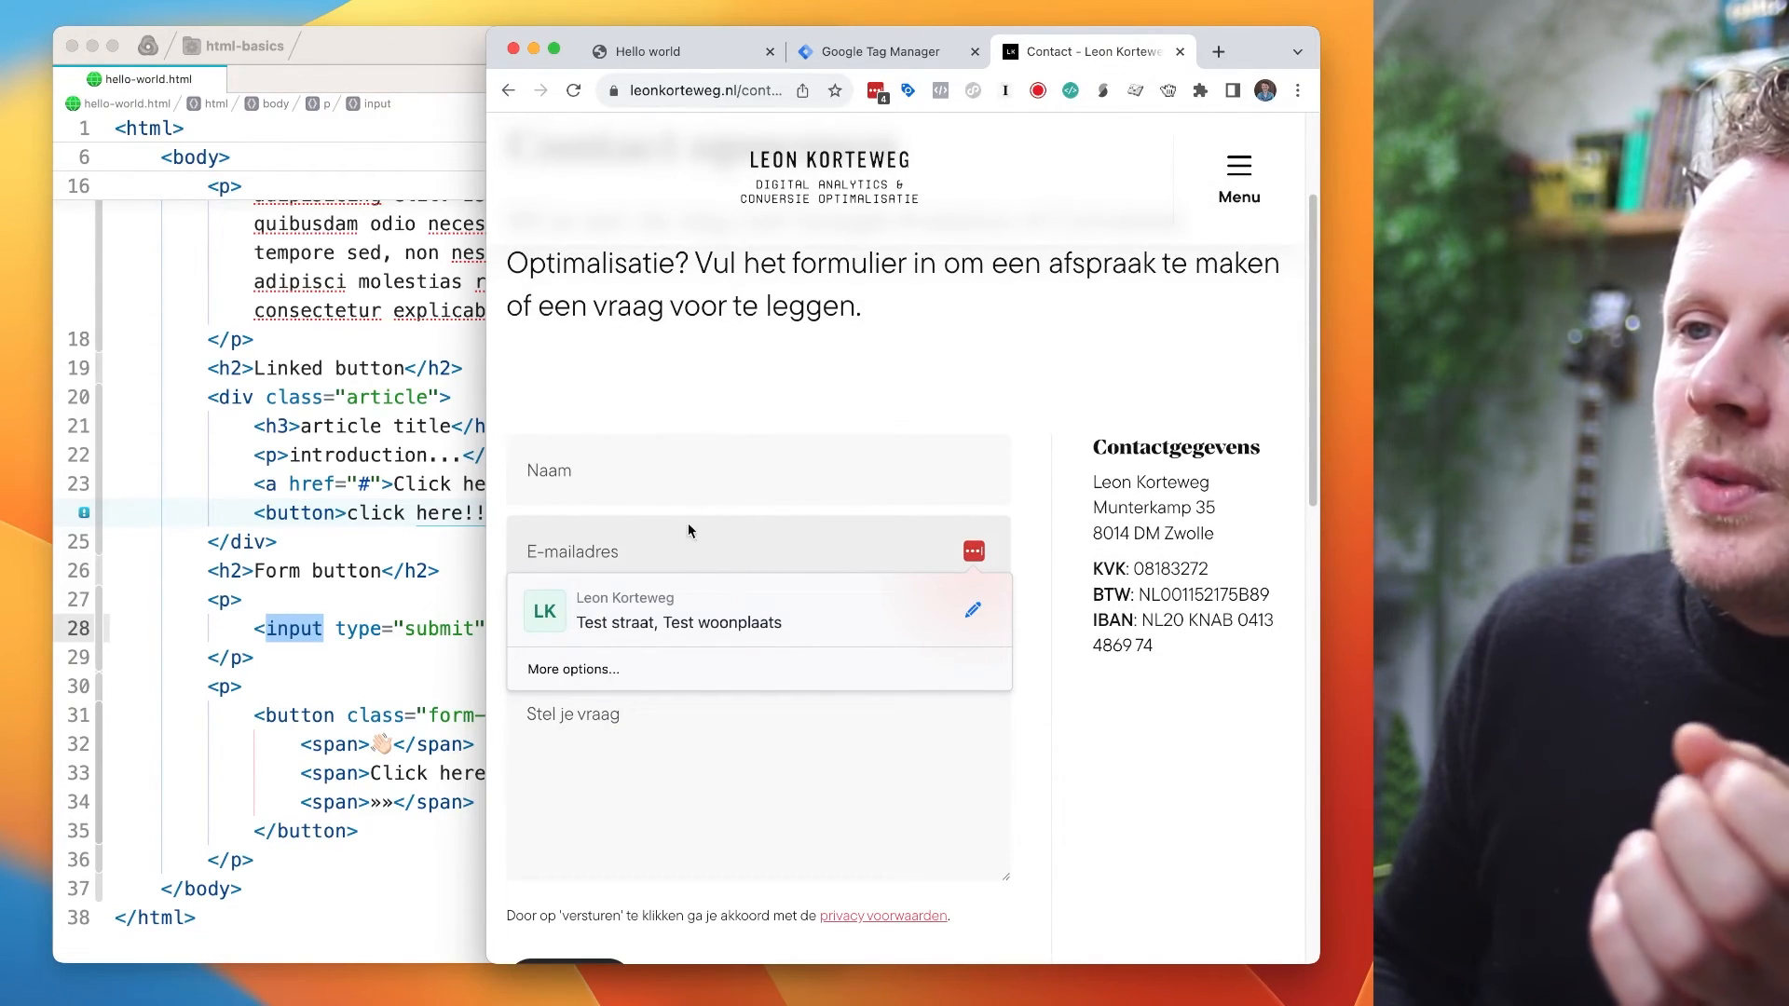
click(699, 477)
click(666, 727)
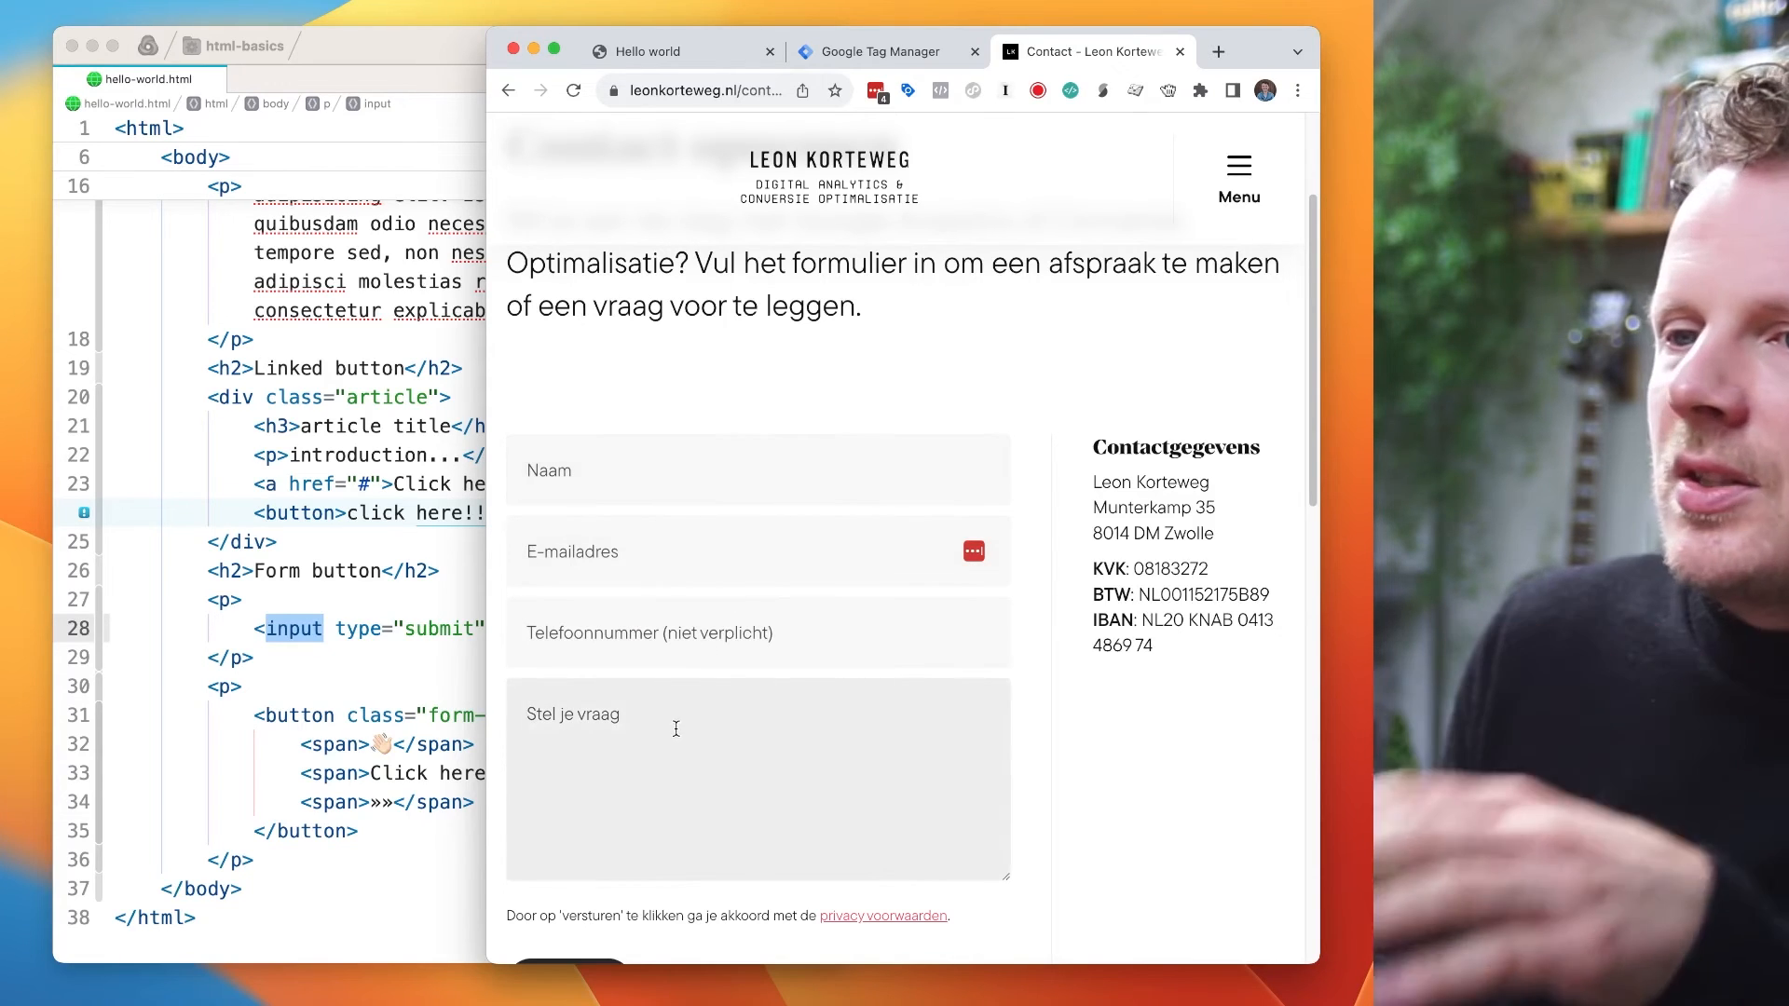
scroll(664, 730, down, 3)
scroll(664, 729, down, 2)
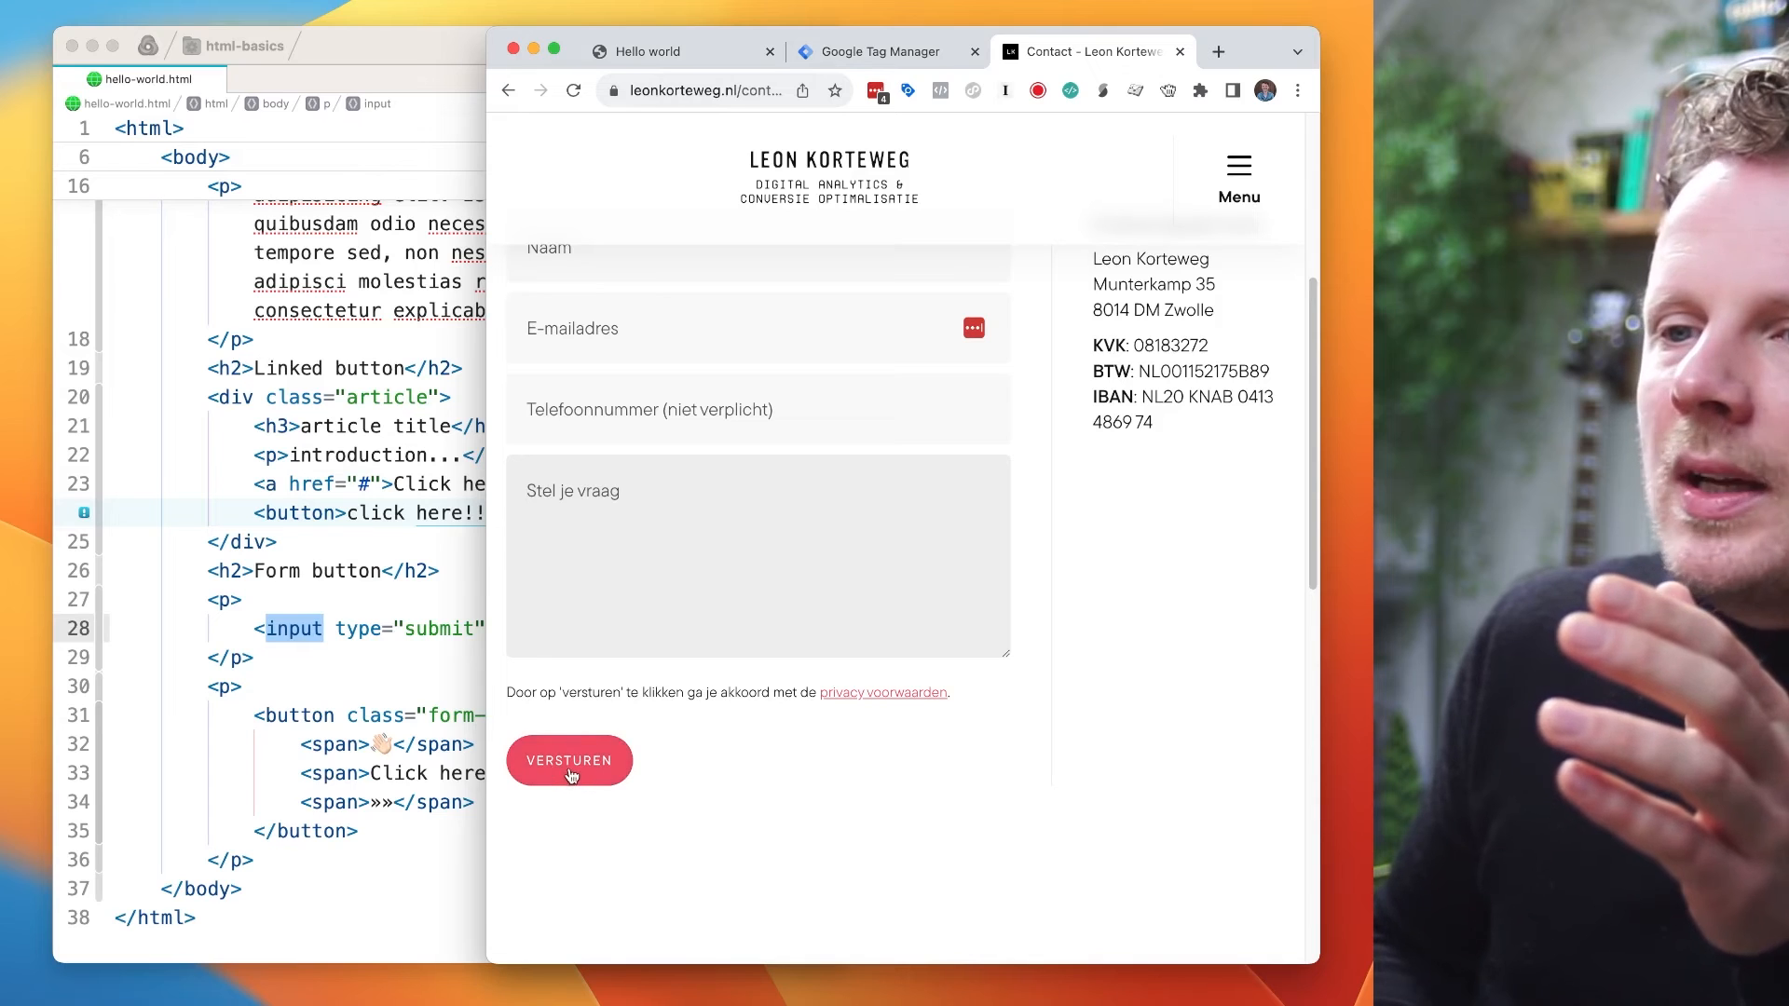
- Return to Google Tag Manager and extend the Linked Buttons trigger's CSS selector to input[type=submit]
click(830, 53)
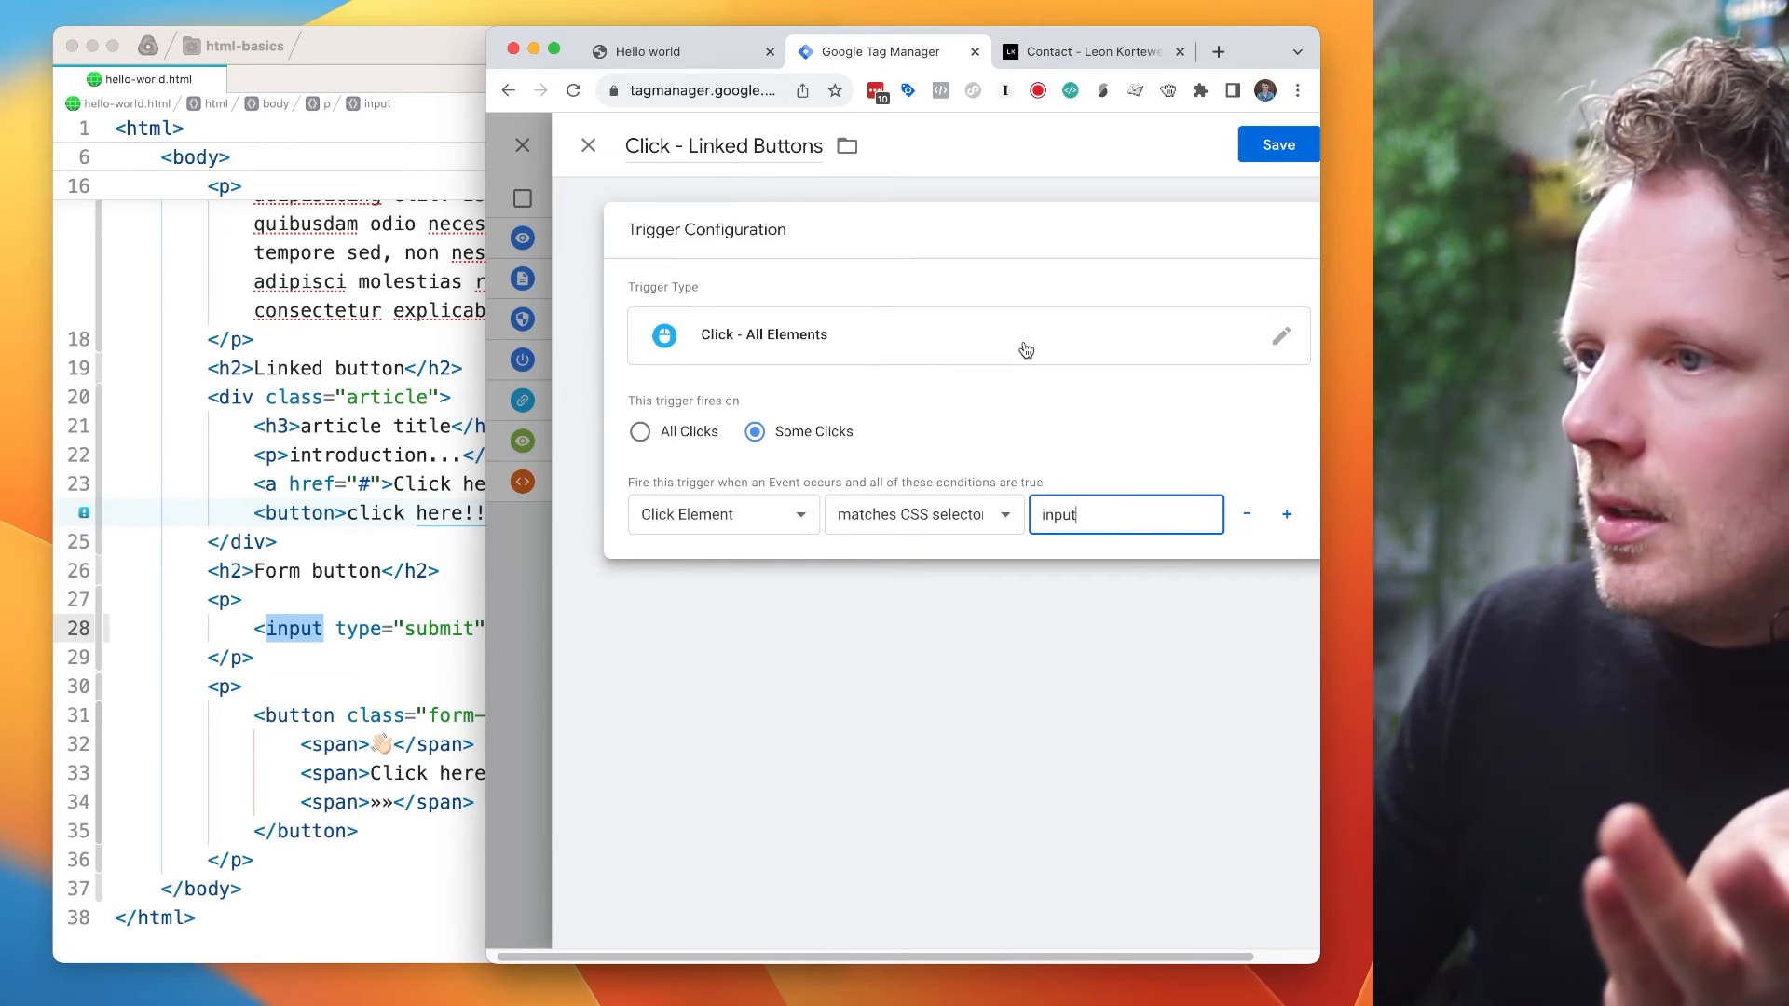
text([)
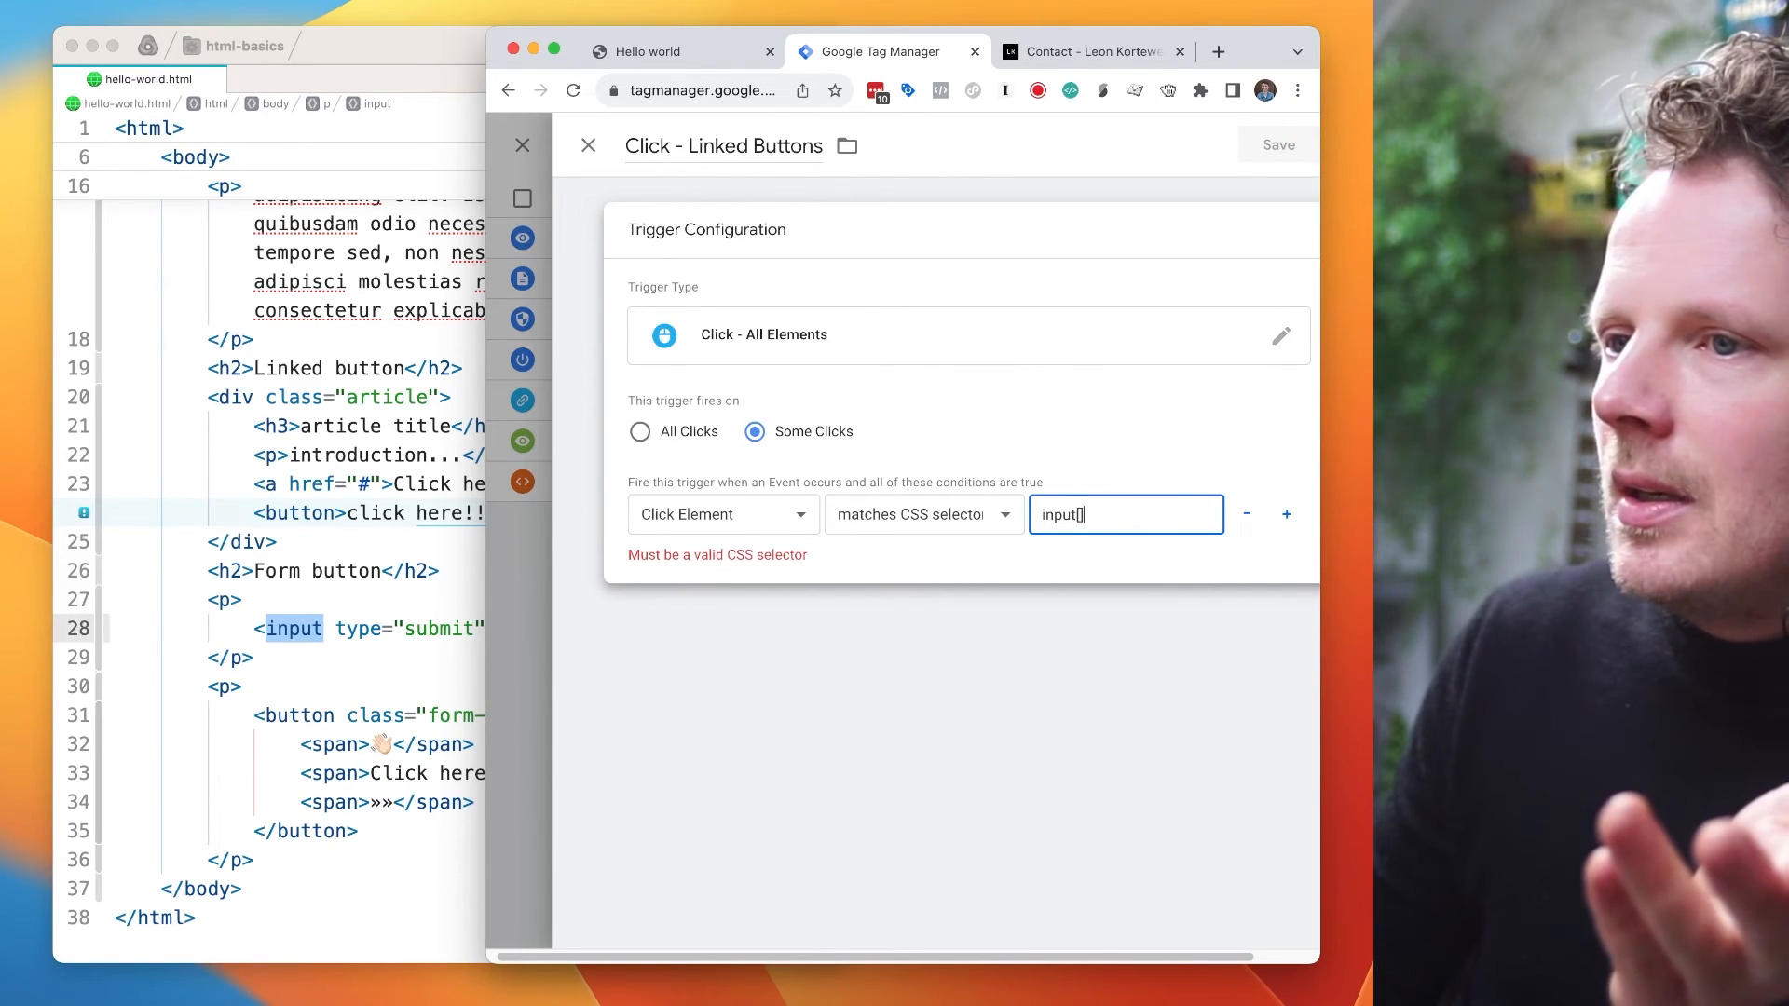
text(])
text(type=submit)
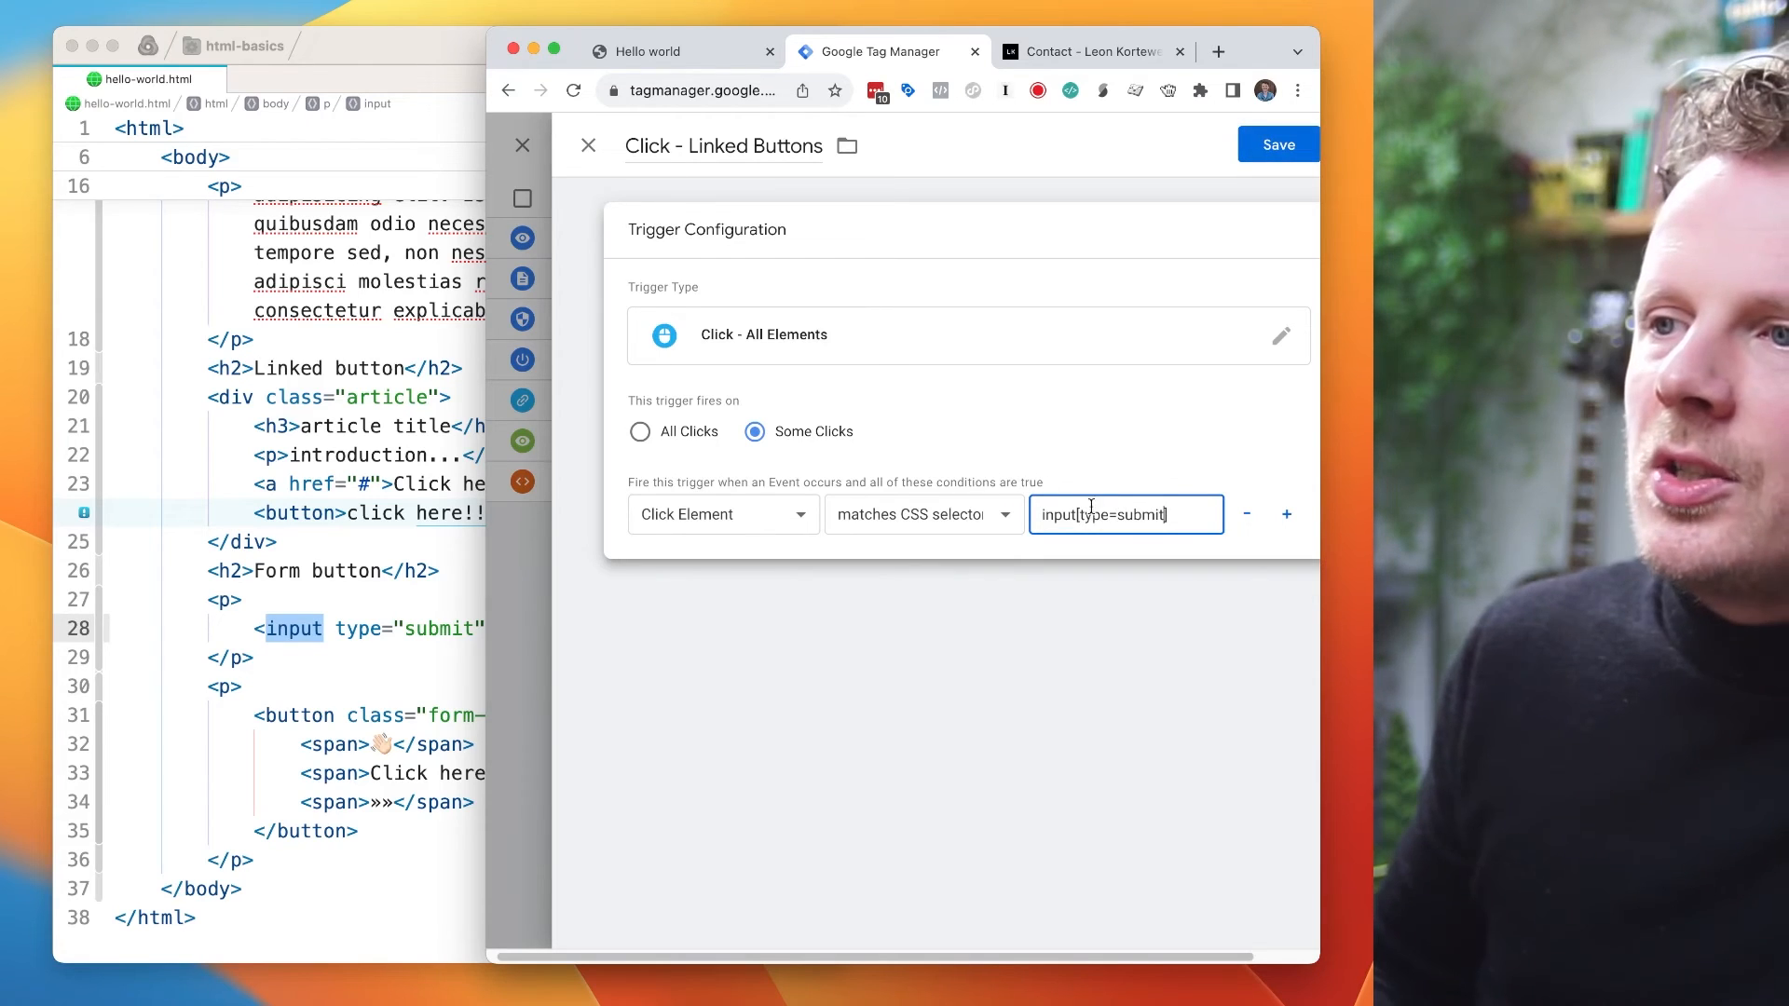
- Compare the [type=submit] attribute part of the trigger's selector with the type attribute of the input element in the HTML file
drag(1074, 514, 1173, 509)
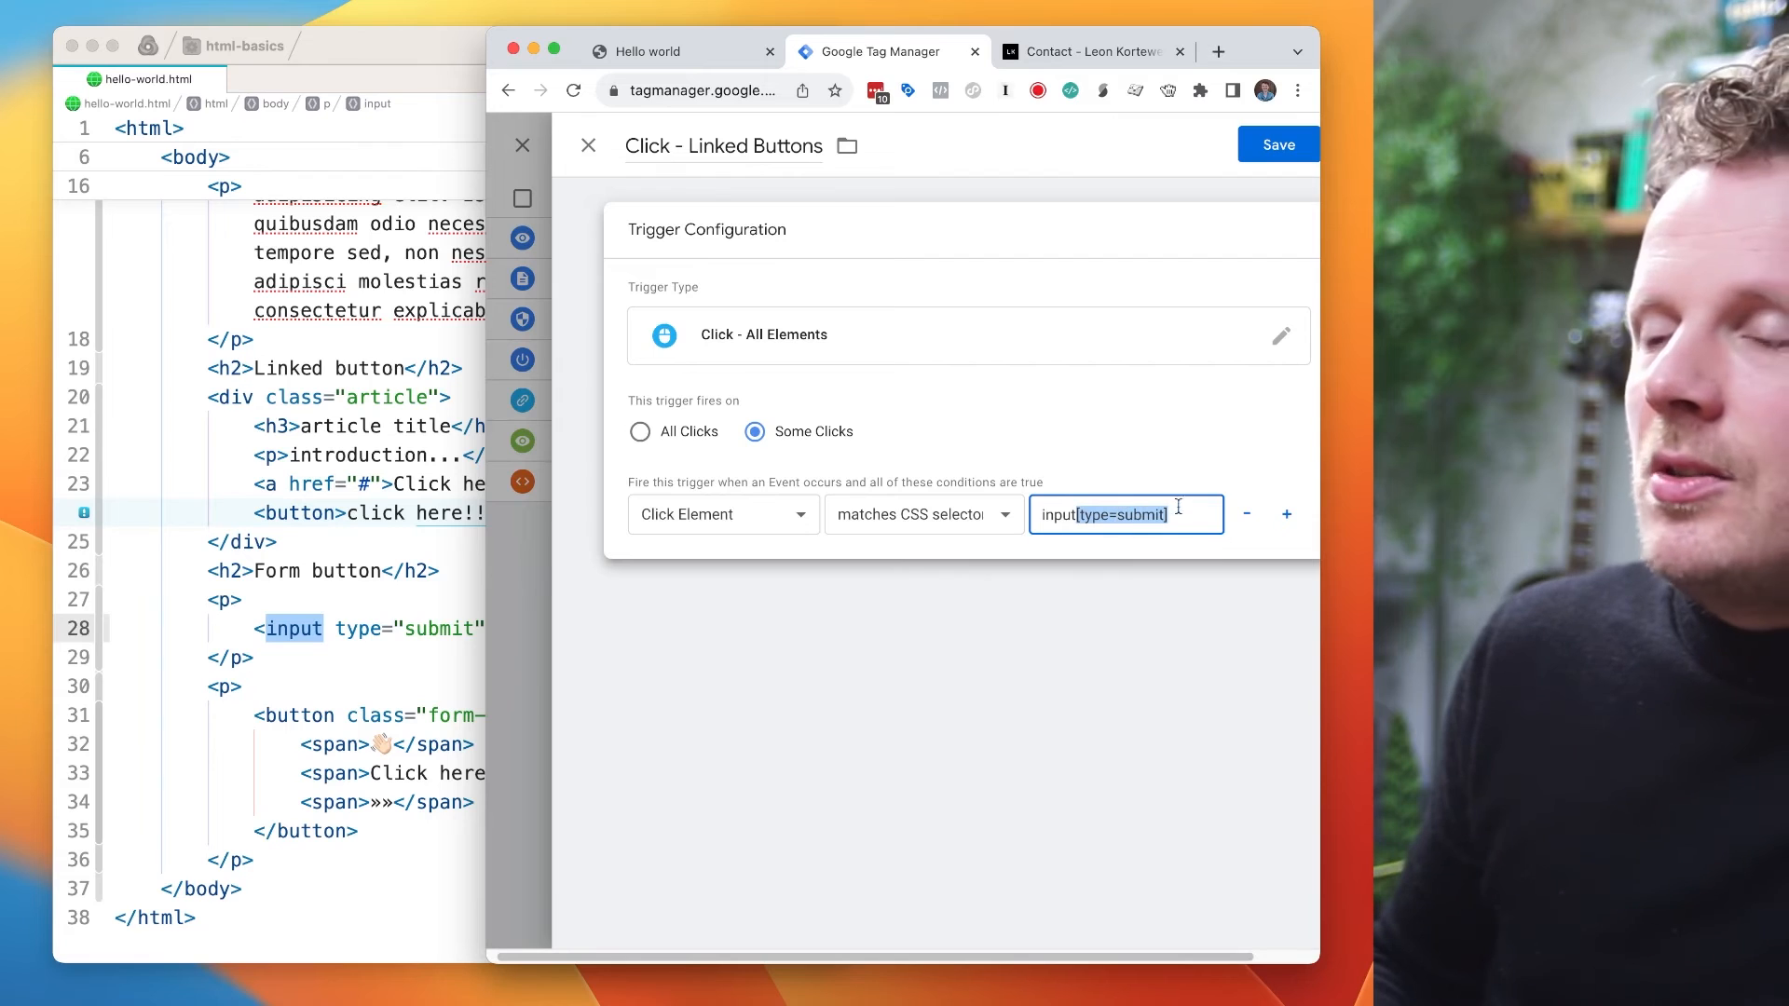
click(1162, 519)
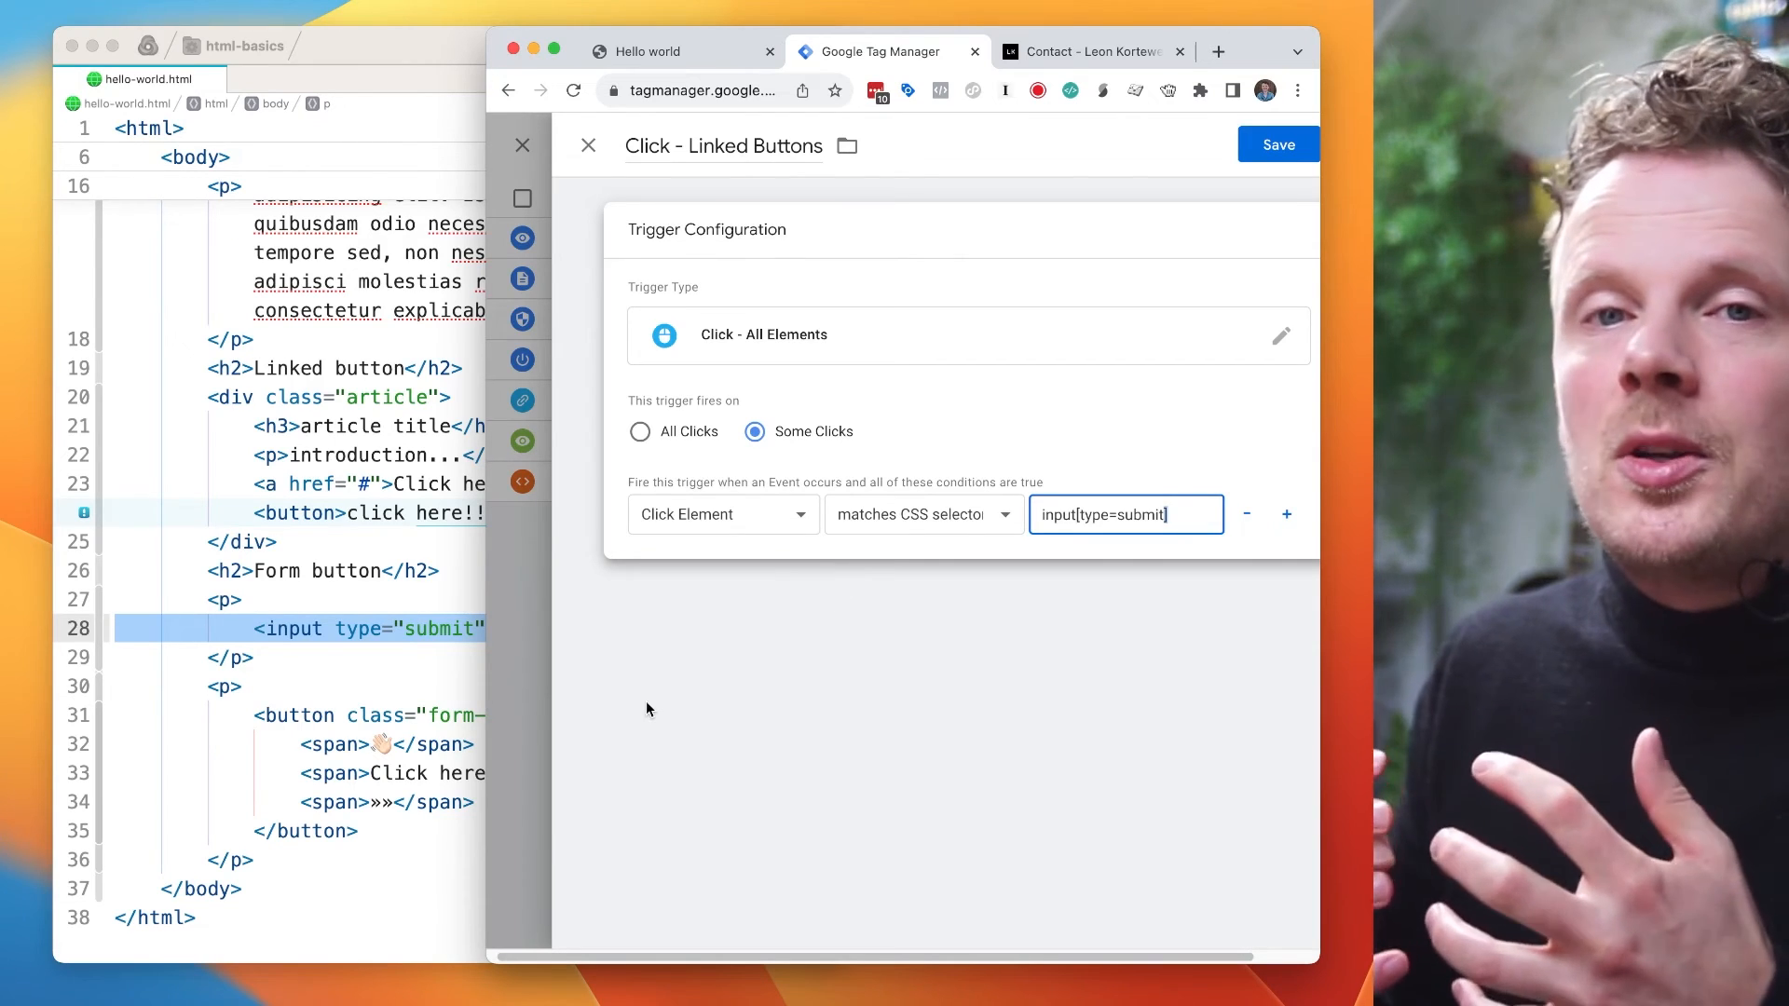
click(463, 641)
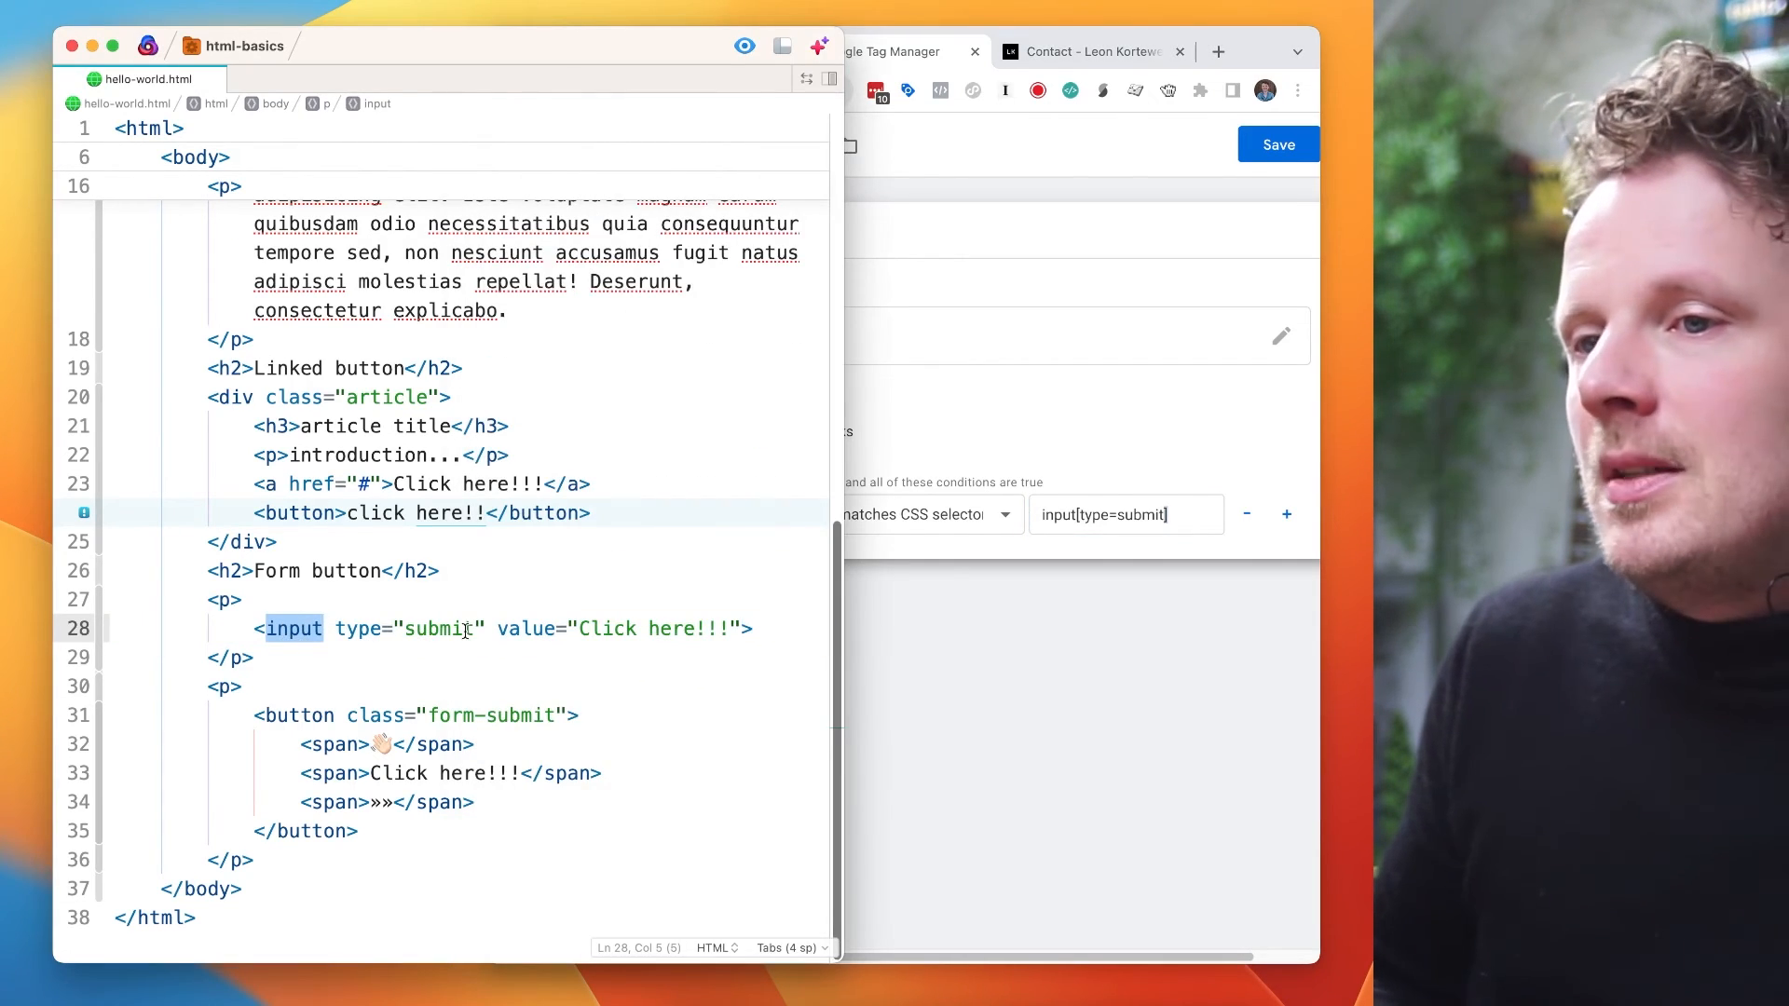
click(1044, 625)
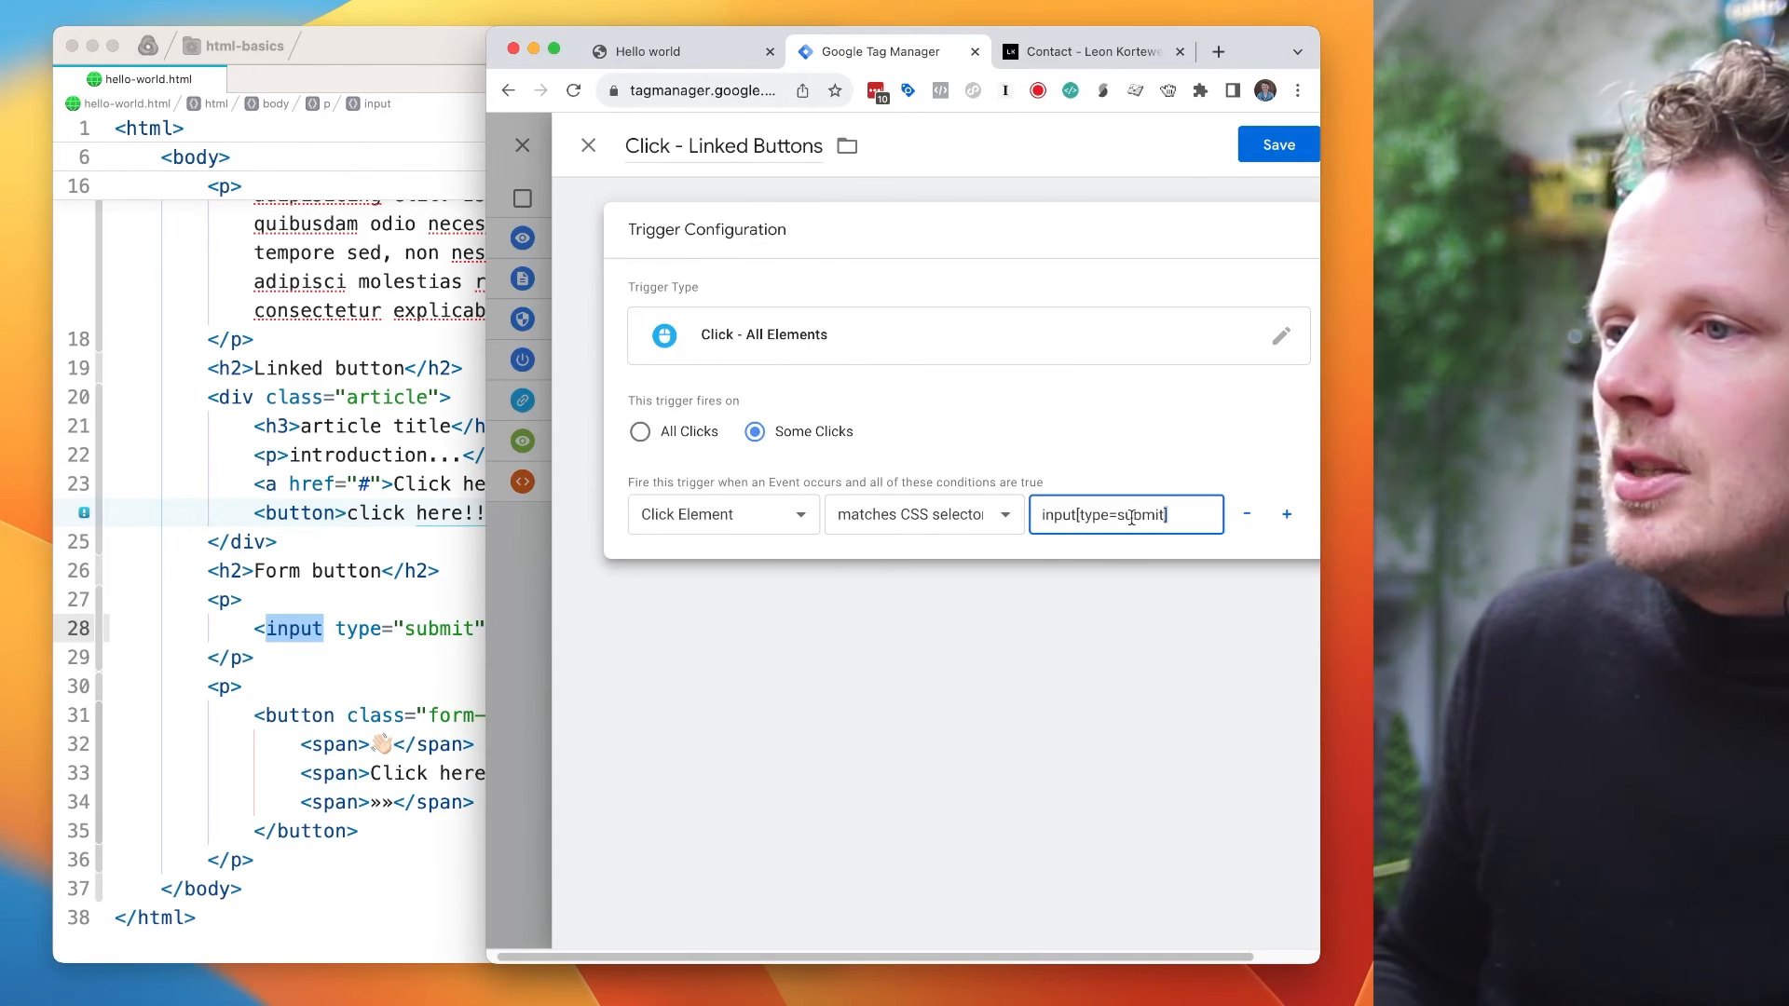
drag(1172, 516, 1077, 518)
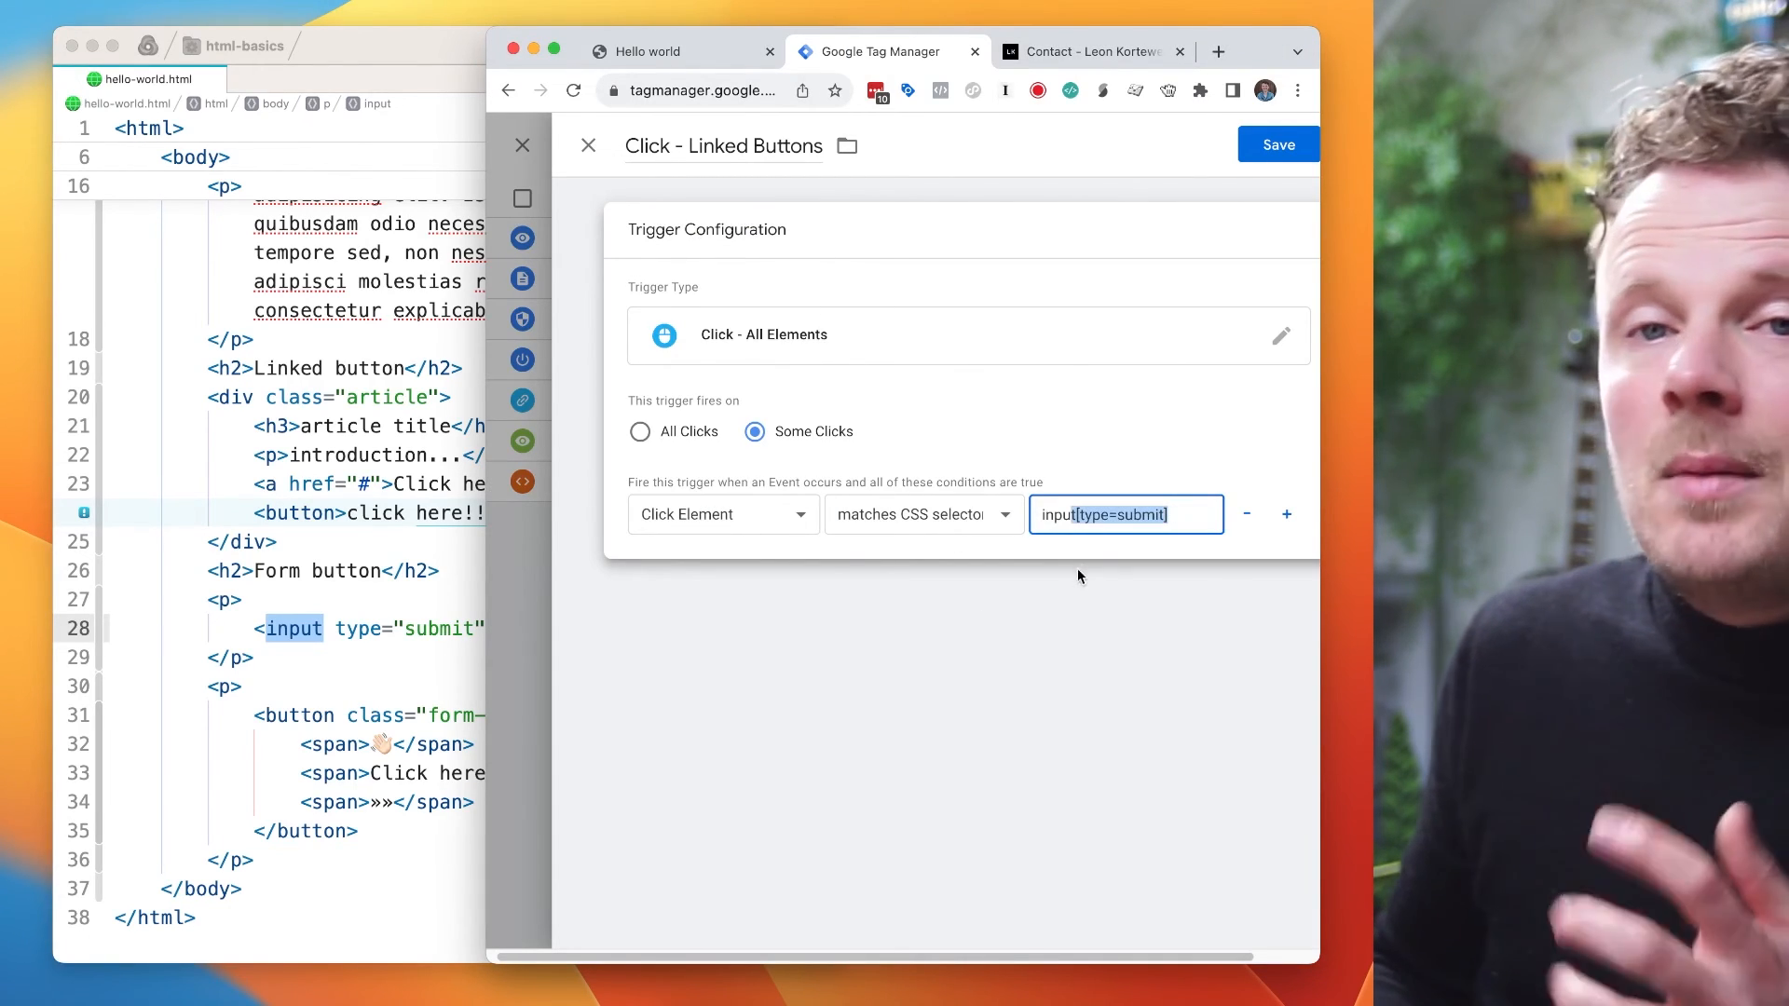
double_click(1097, 516)
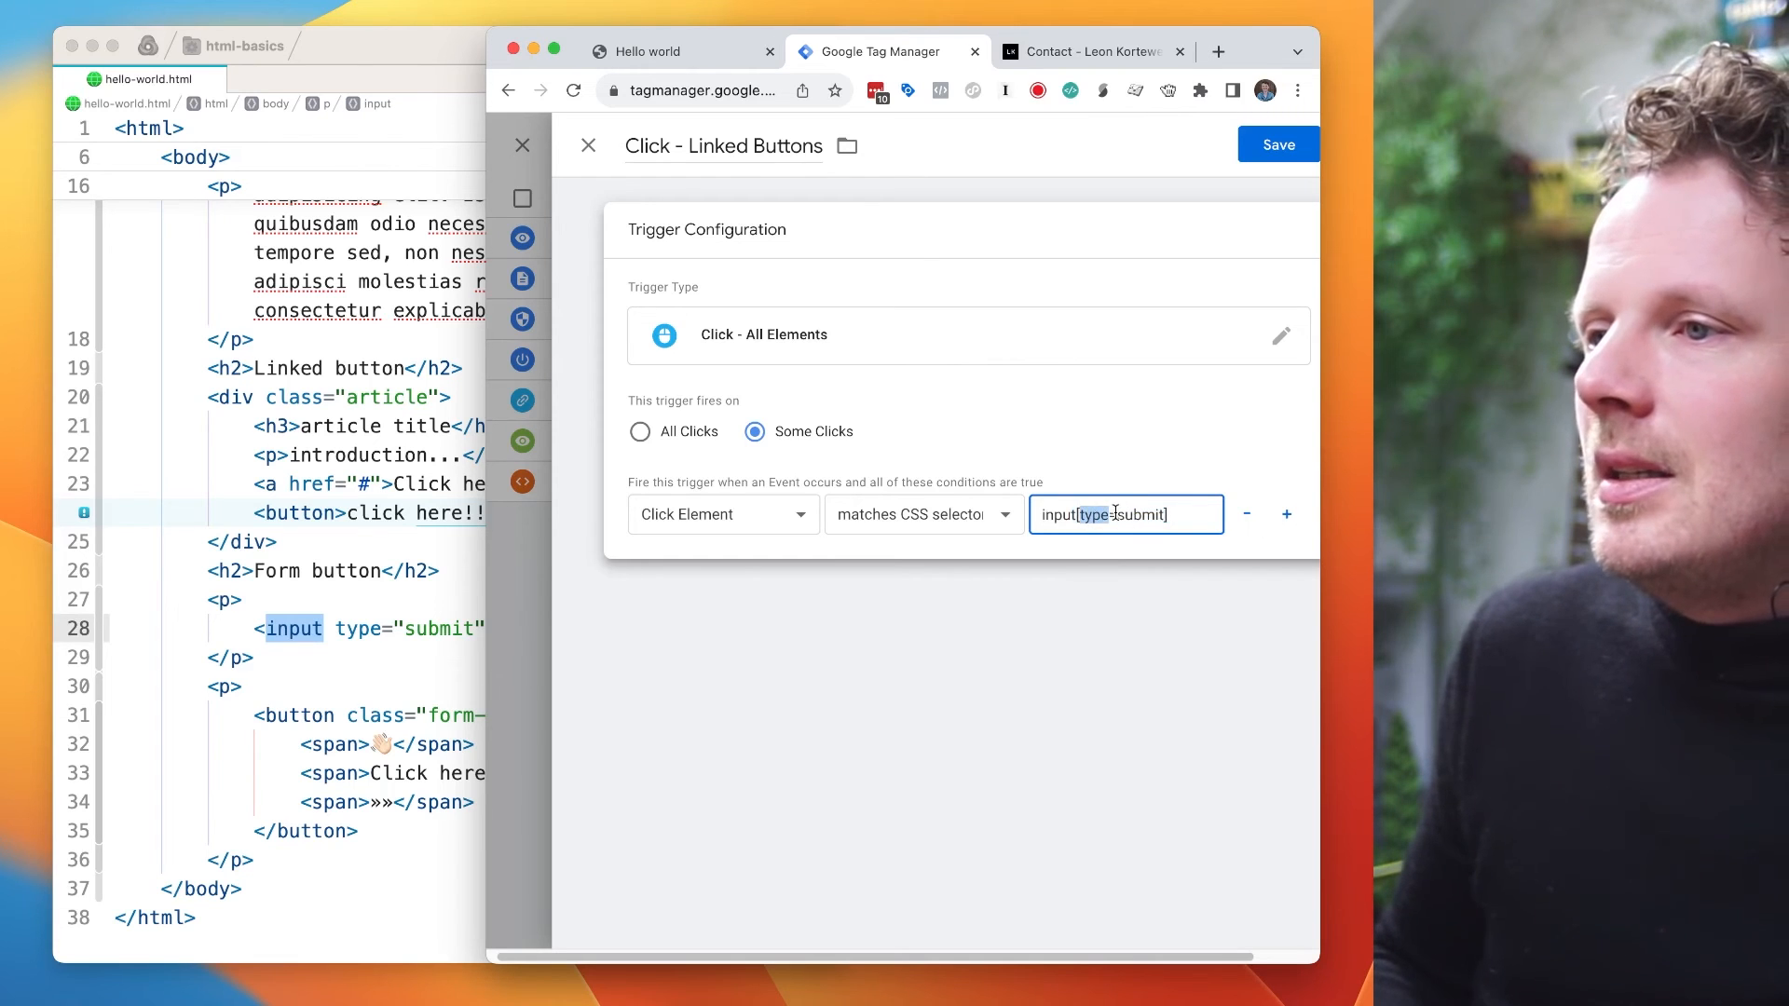